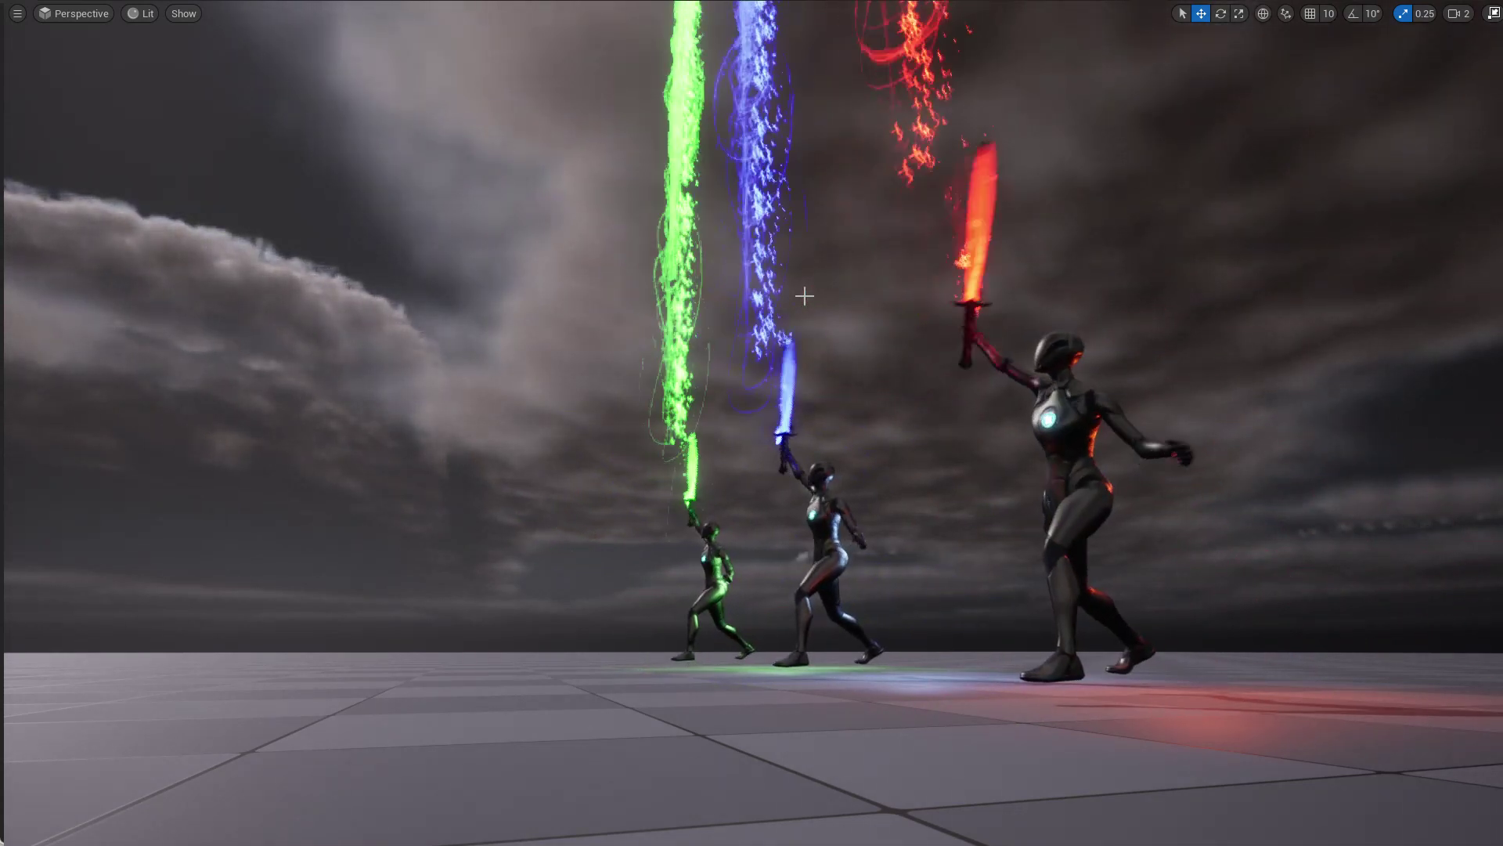
# Orbit around the mannequins with green, blue and red glowing swords, then exit full-screen view.
pyautogui.keyDown('alt'); pyautogui.moveTo(893, 550); pyautogui.dragTo(548, 551); pyautogui.keyUp('alt')
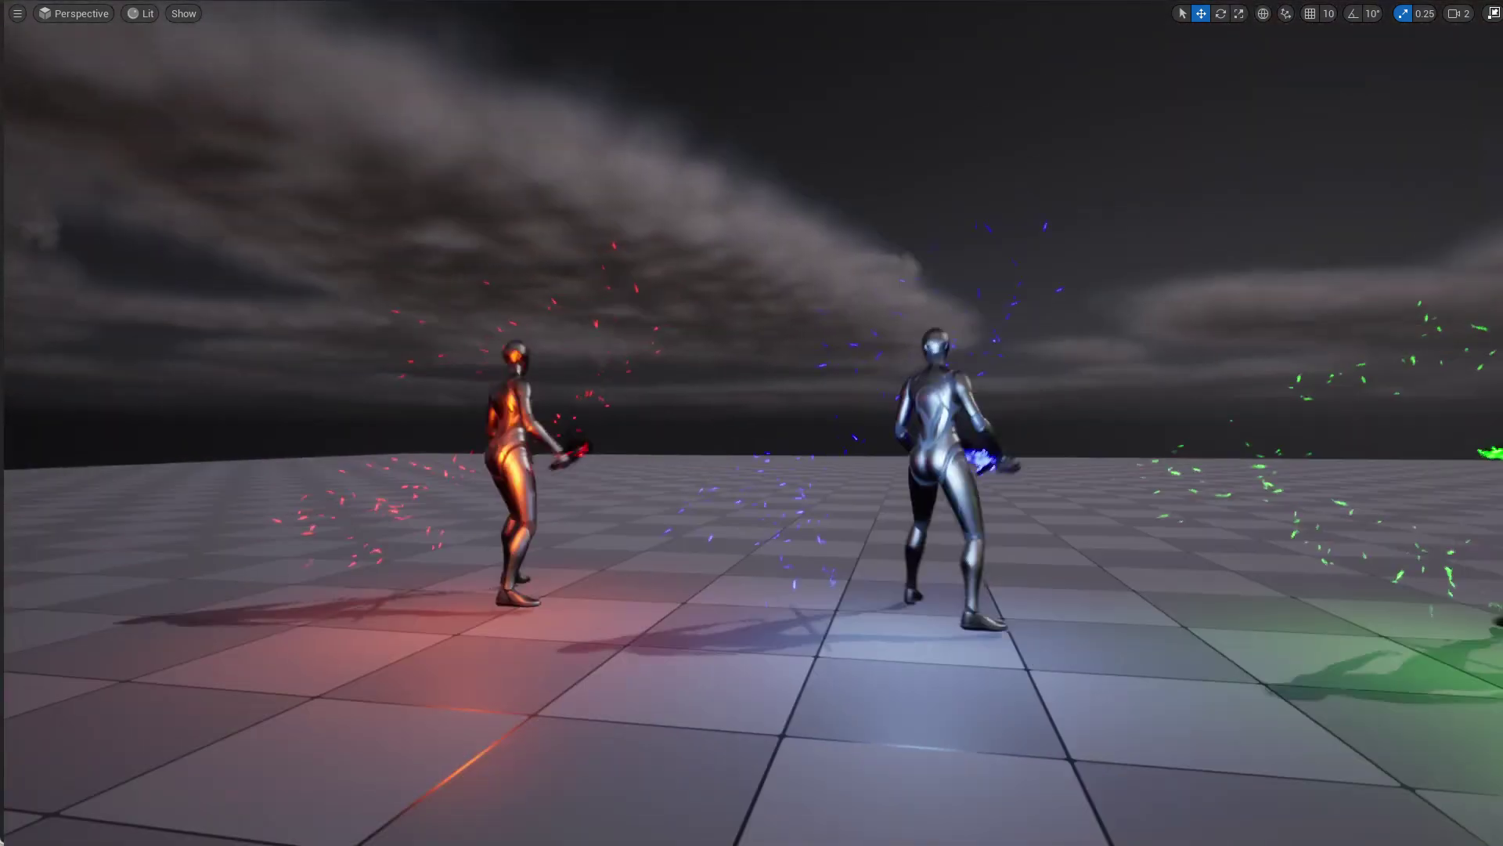
pyautogui.moveTo(895, 553); pyautogui.dragTo(895, 580)
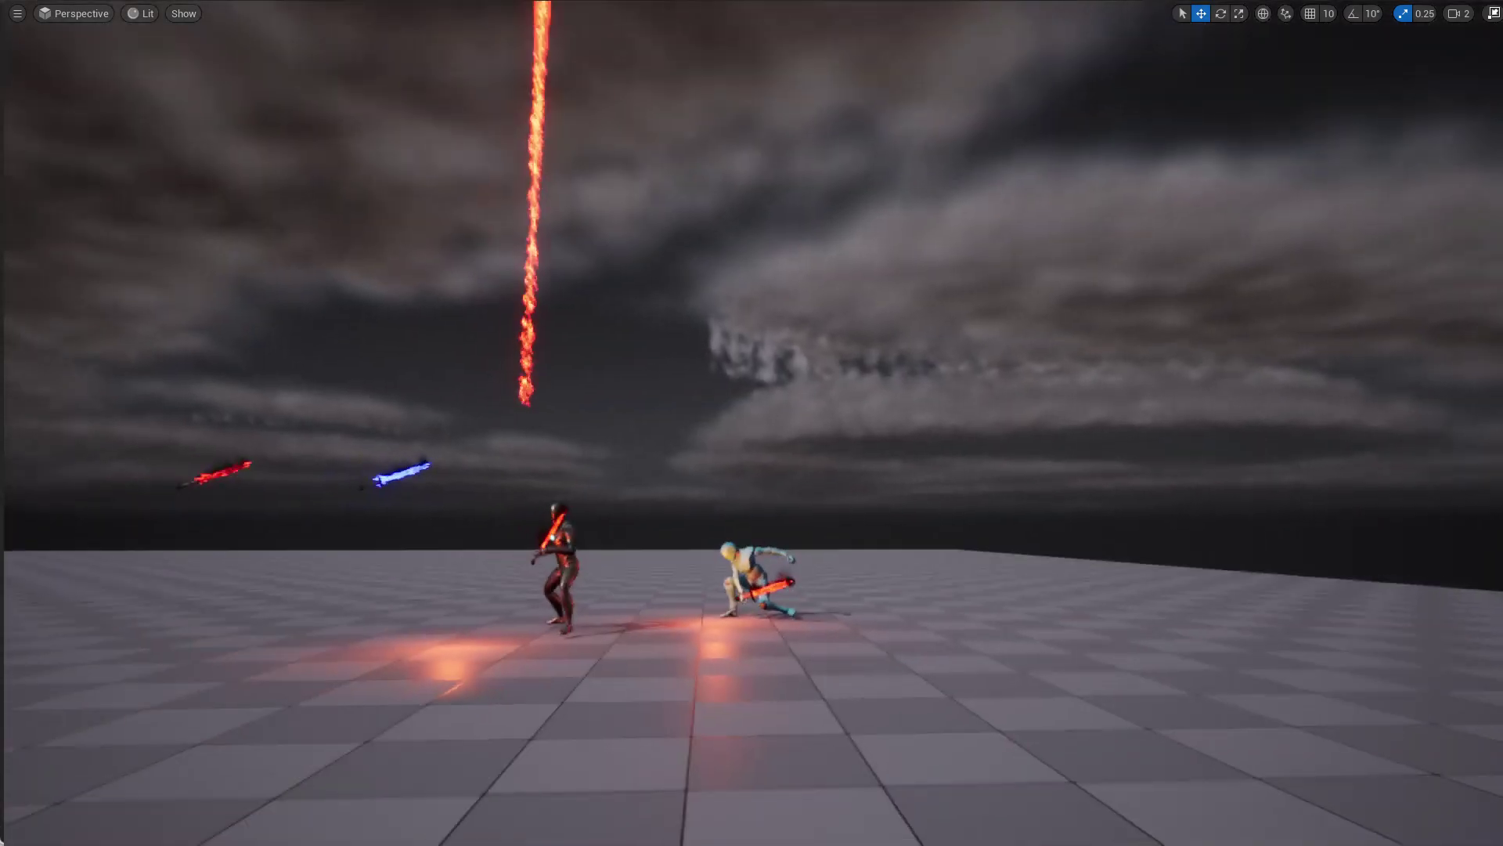
pyautogui.press('F11')
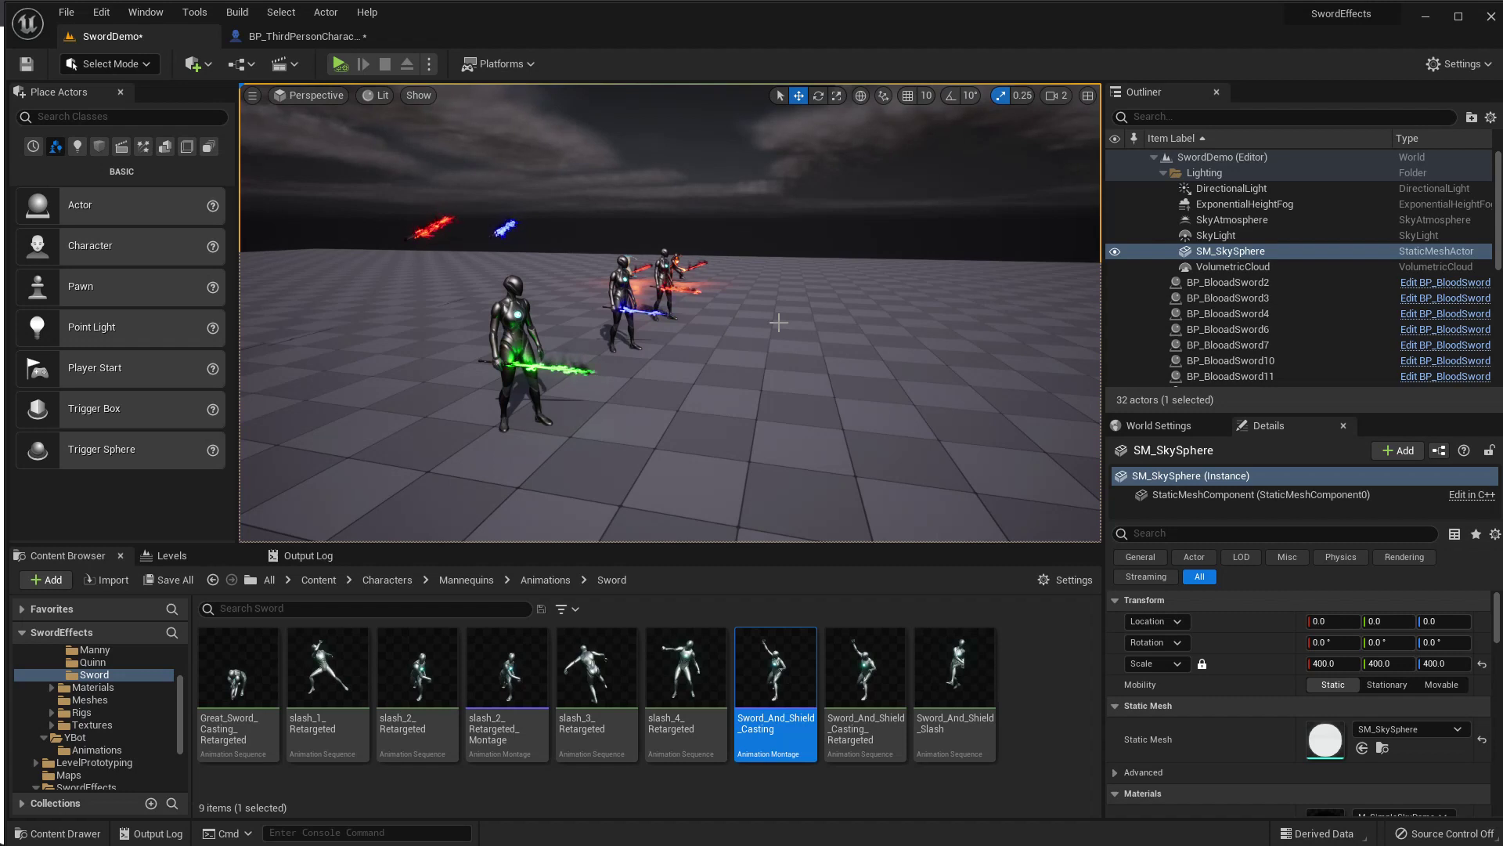
pyautogui.click(339, 64)
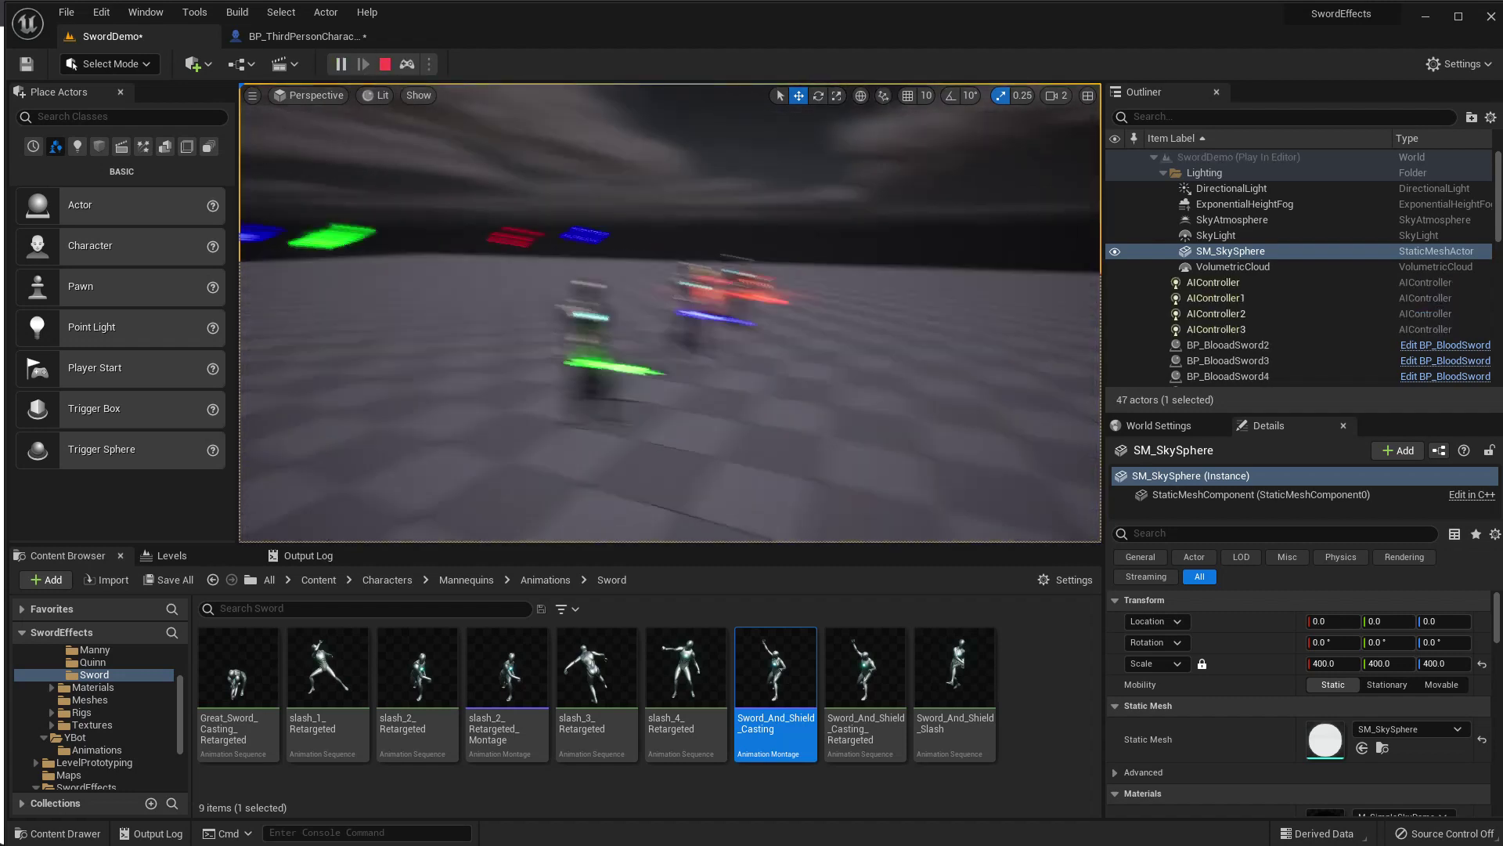
pyautogui.press('F11')
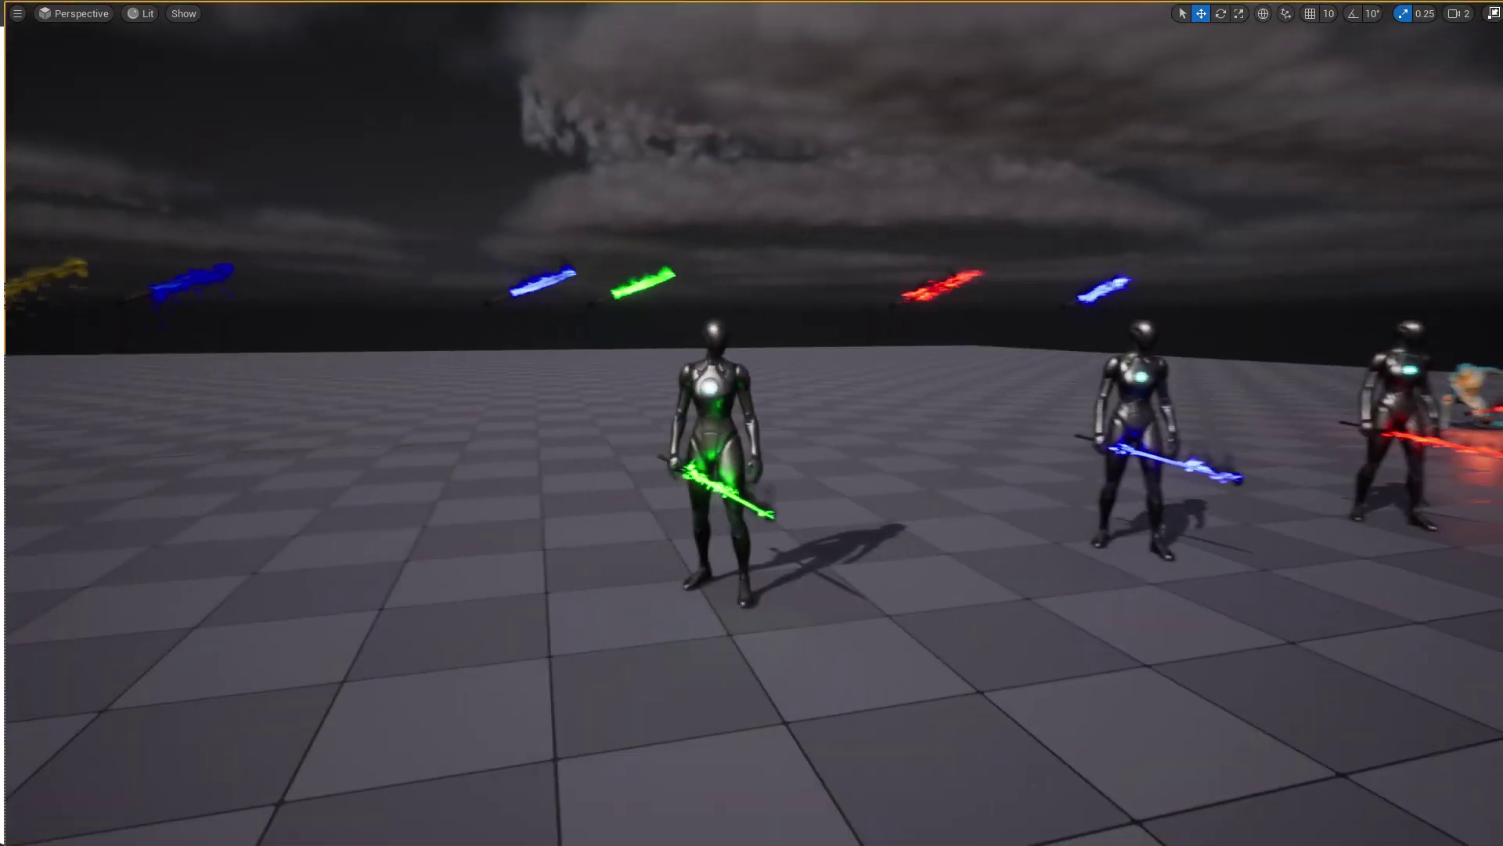
pyautogui.press('F11')
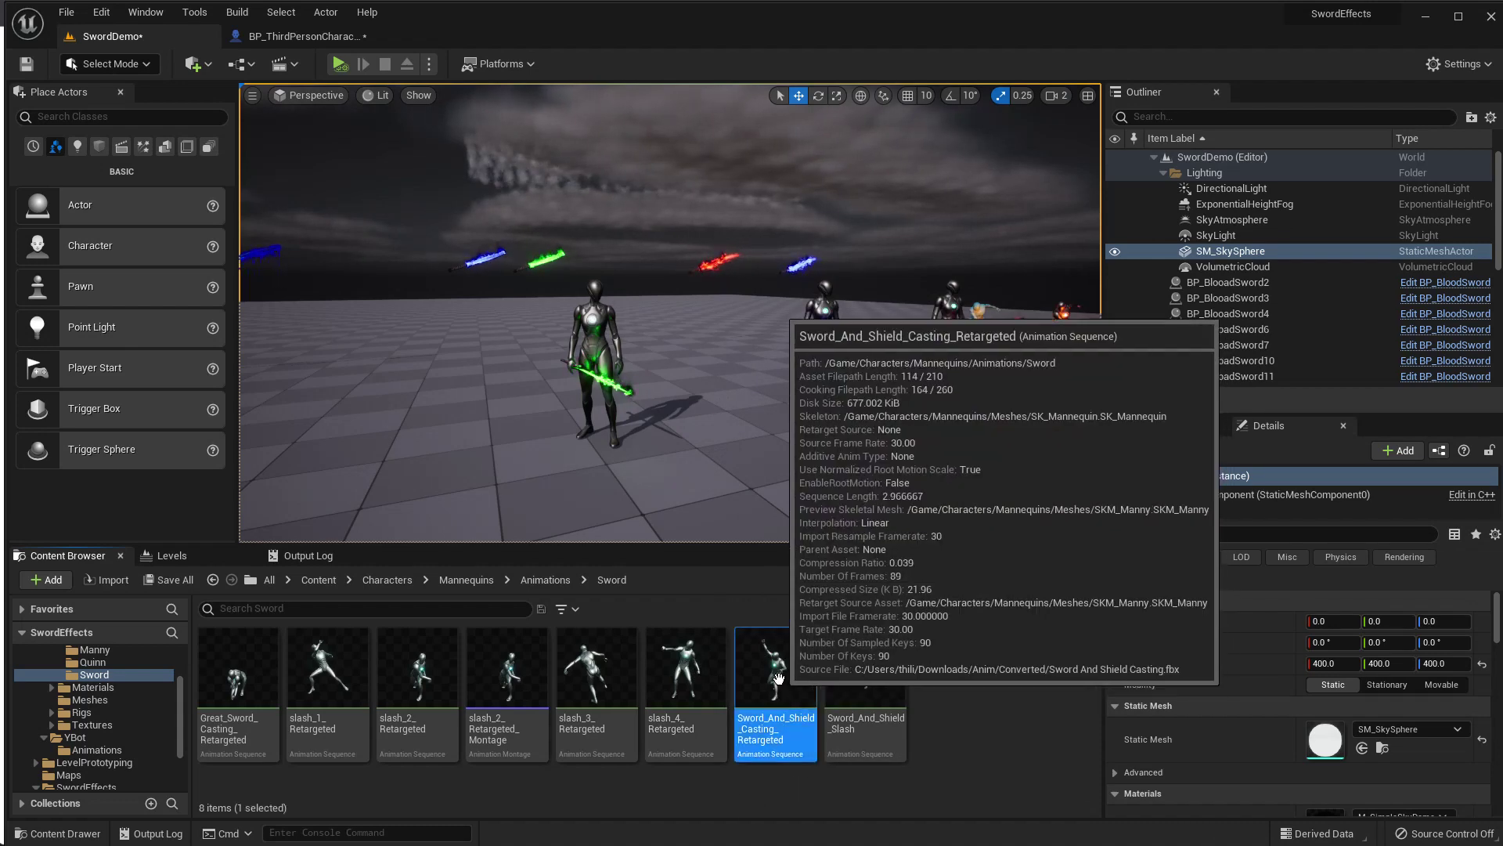
# Open Sword_And_Shield_Casting_Retargeted and dock its animation editor as a tab beside the others.
pyautogui.doubleClick(777, 678)
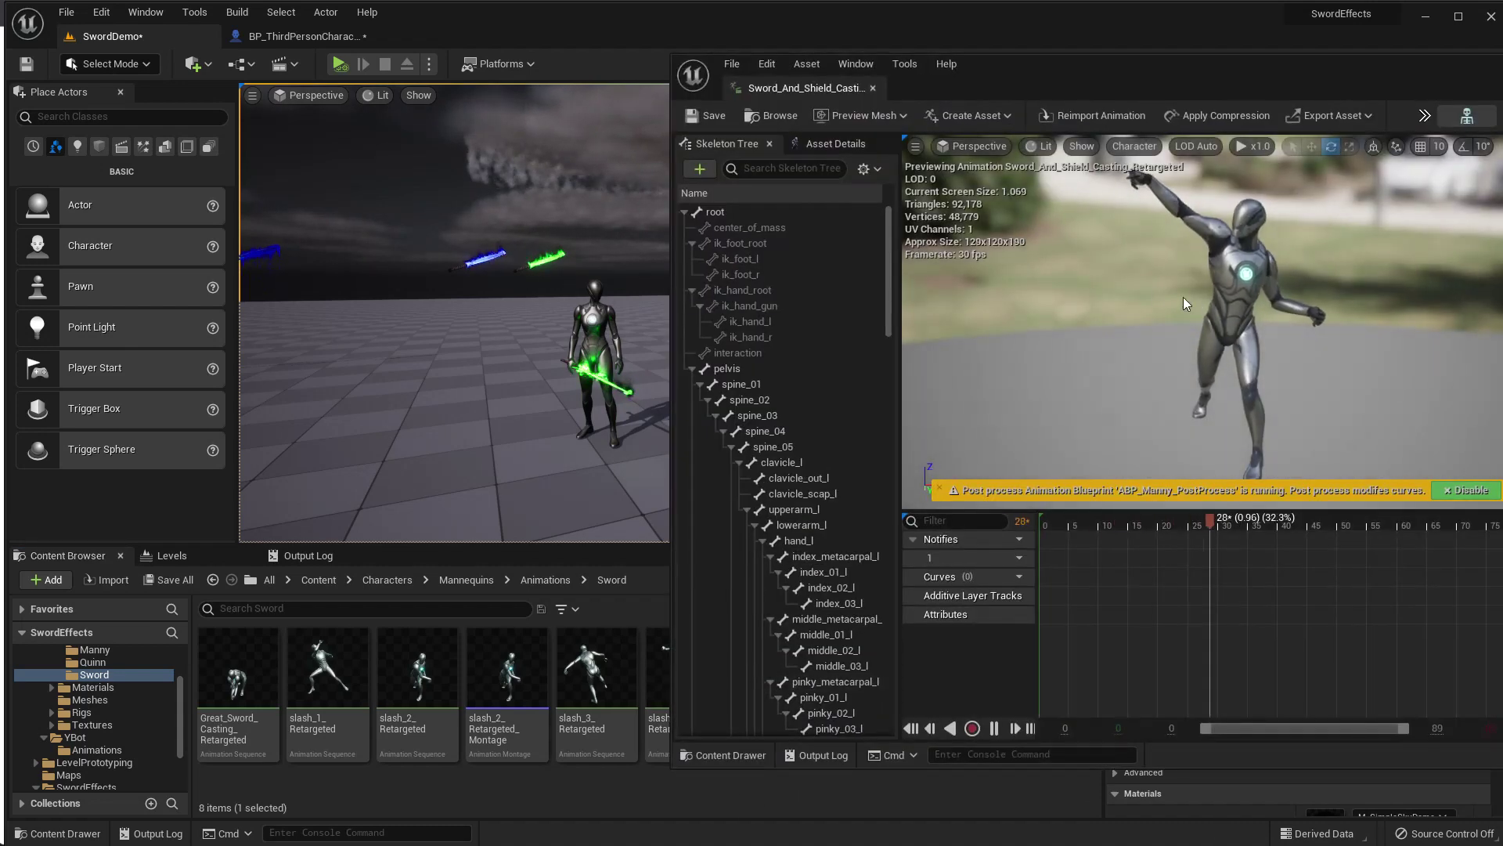
pyautogui.moveTo(796, 85); pyautogui.dragTo(473, 36)
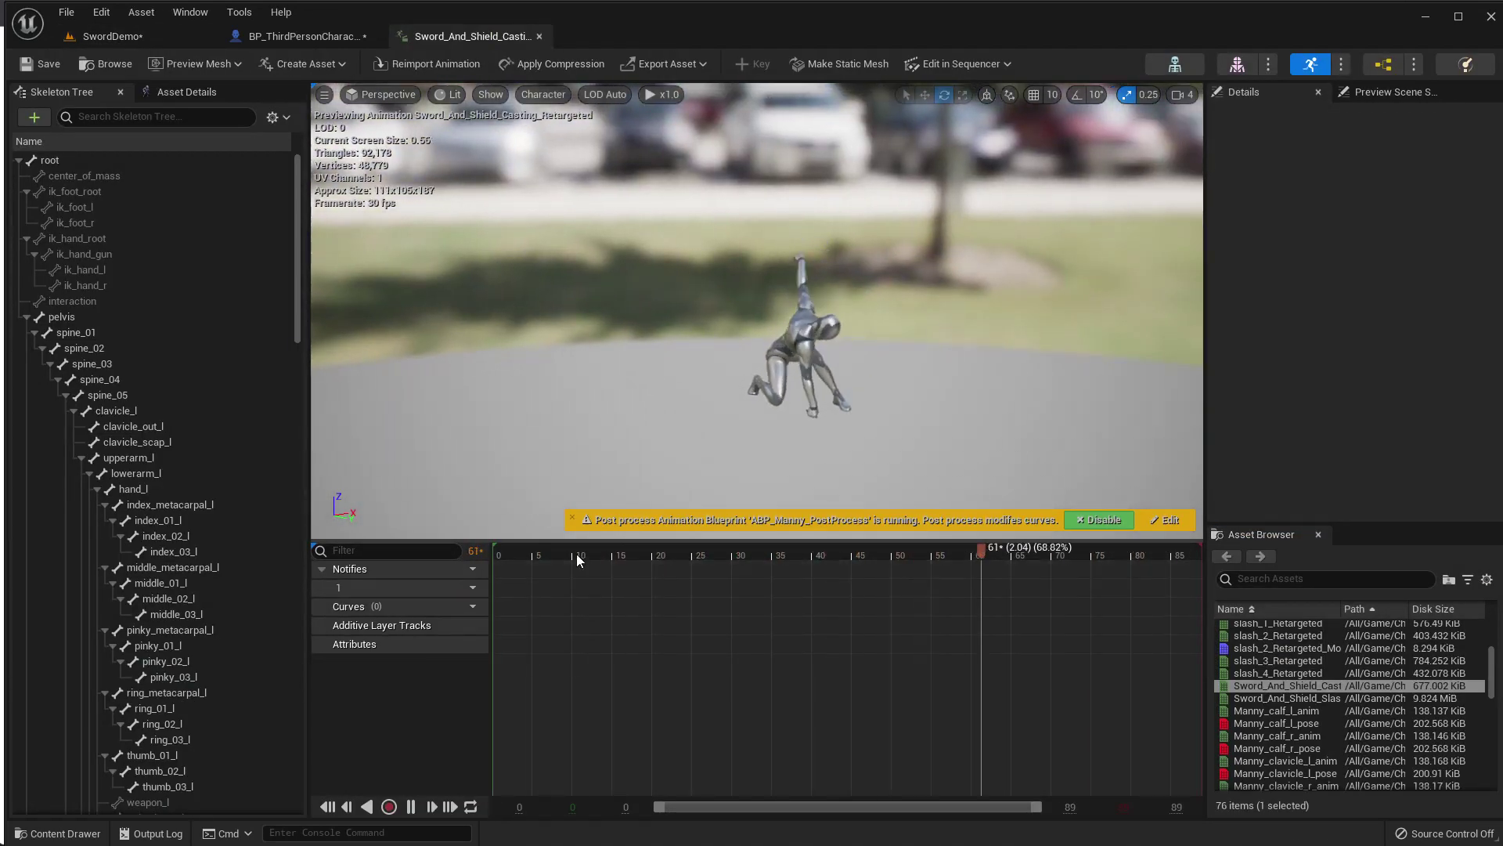
pyautogui.click(516, 552)
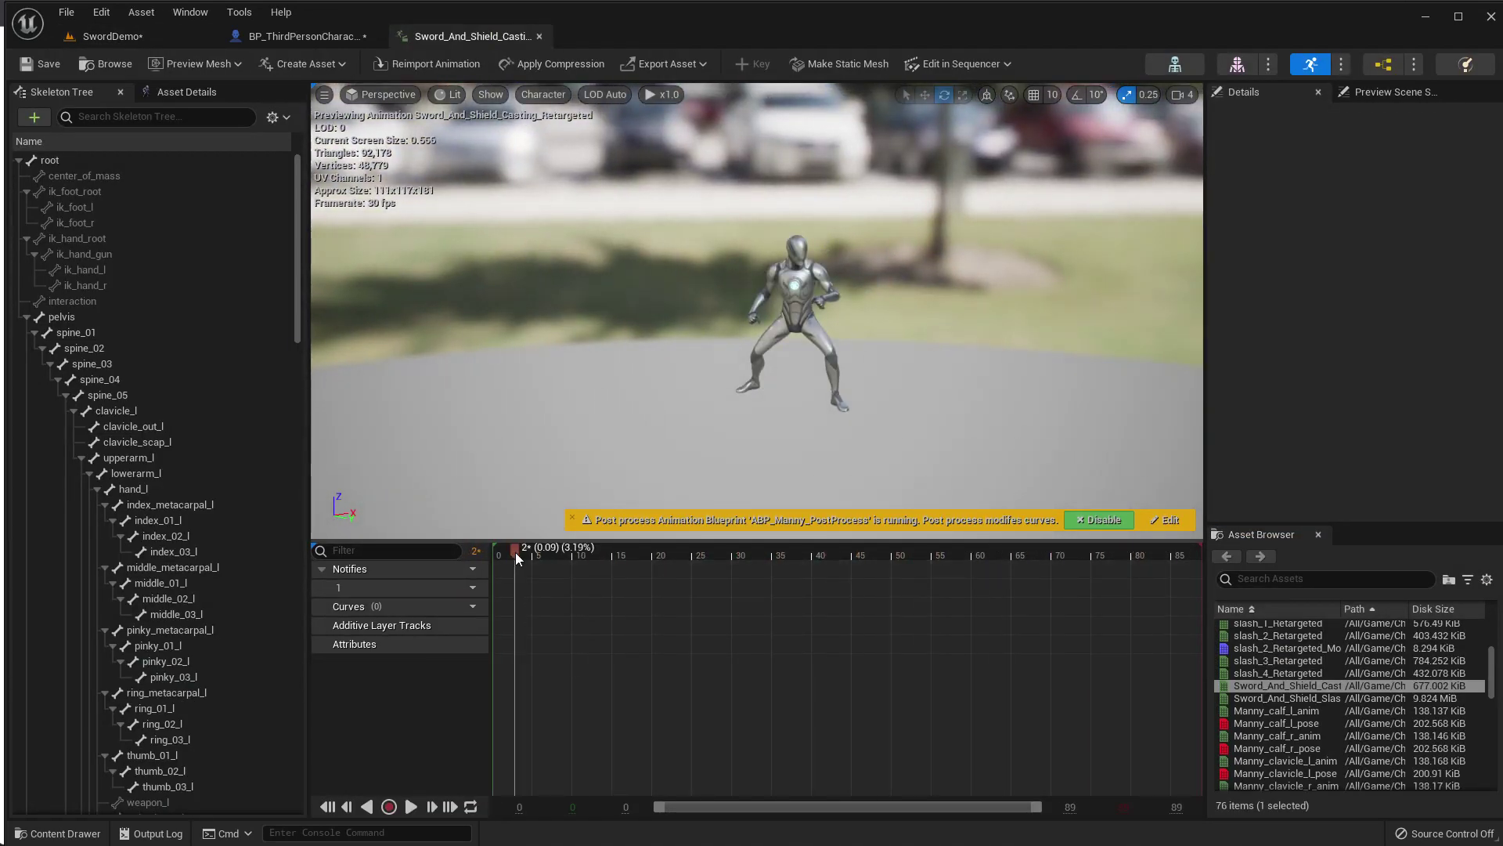
pyautogui.click(262, 37)
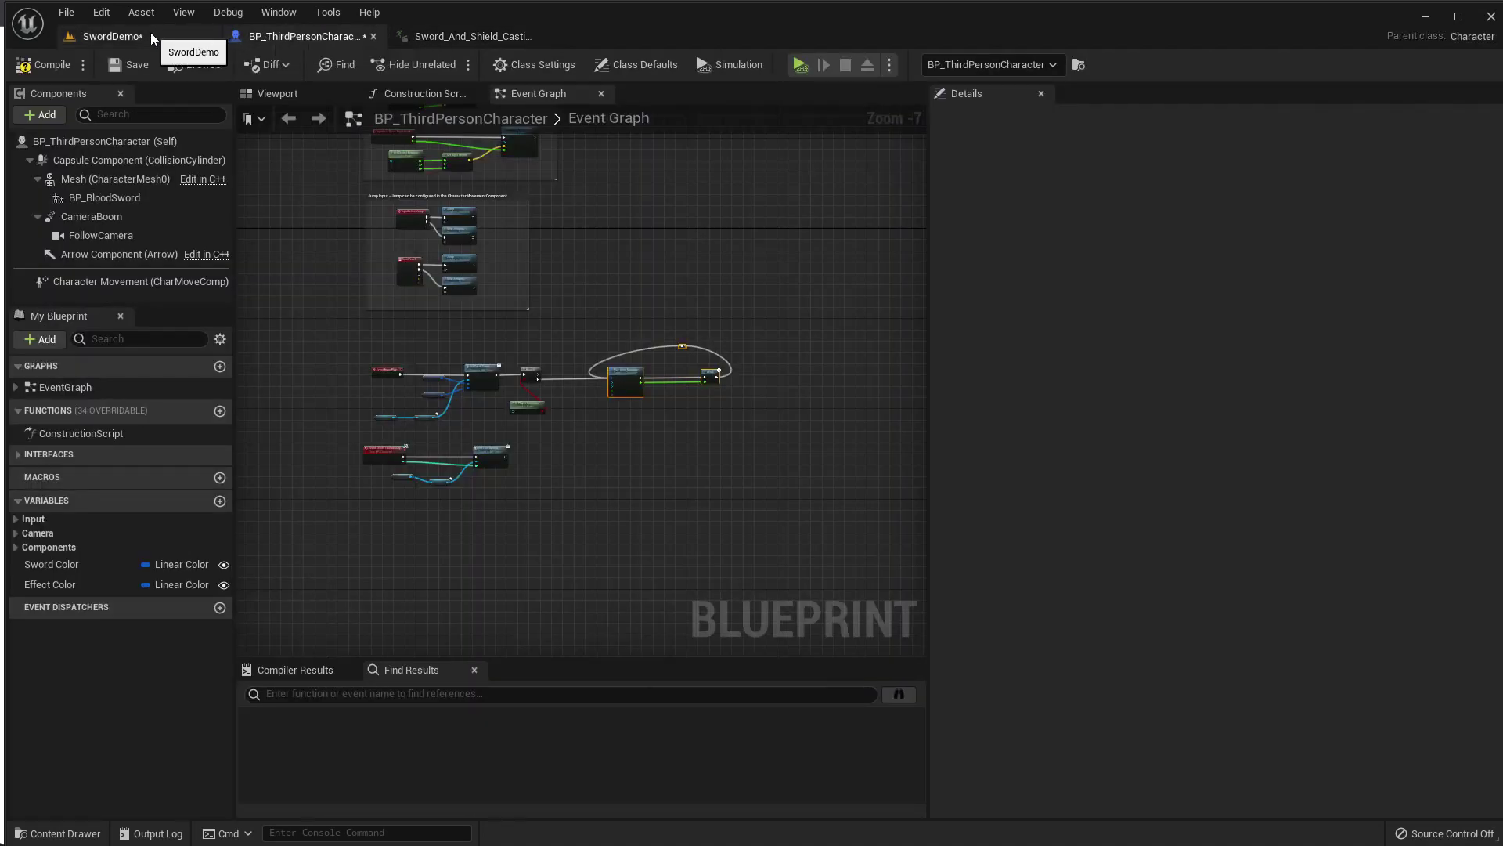
pyautogui.click(112, 37)
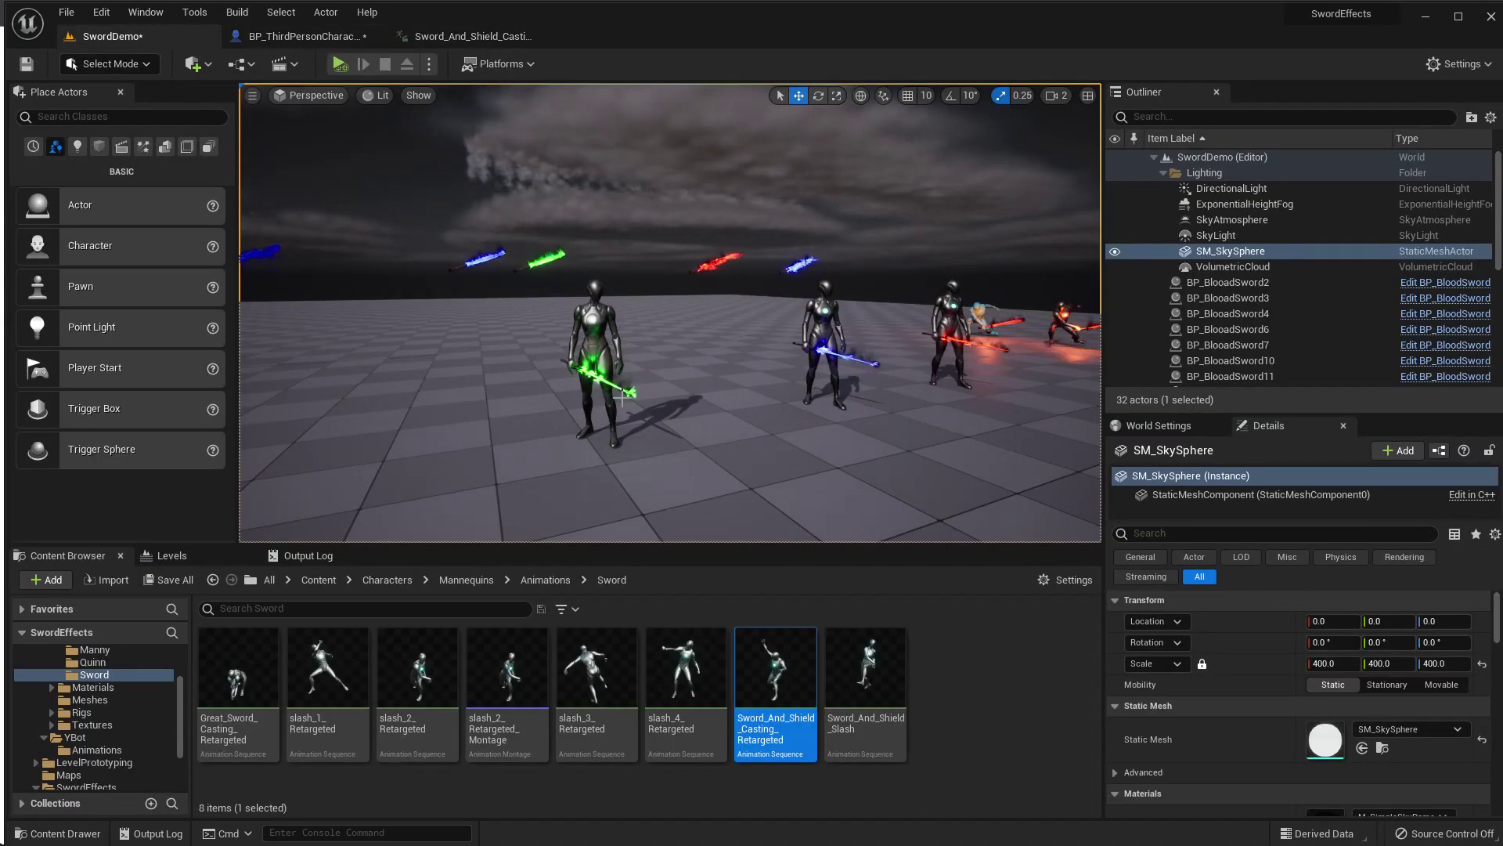
pyautogui.click(302, 36)
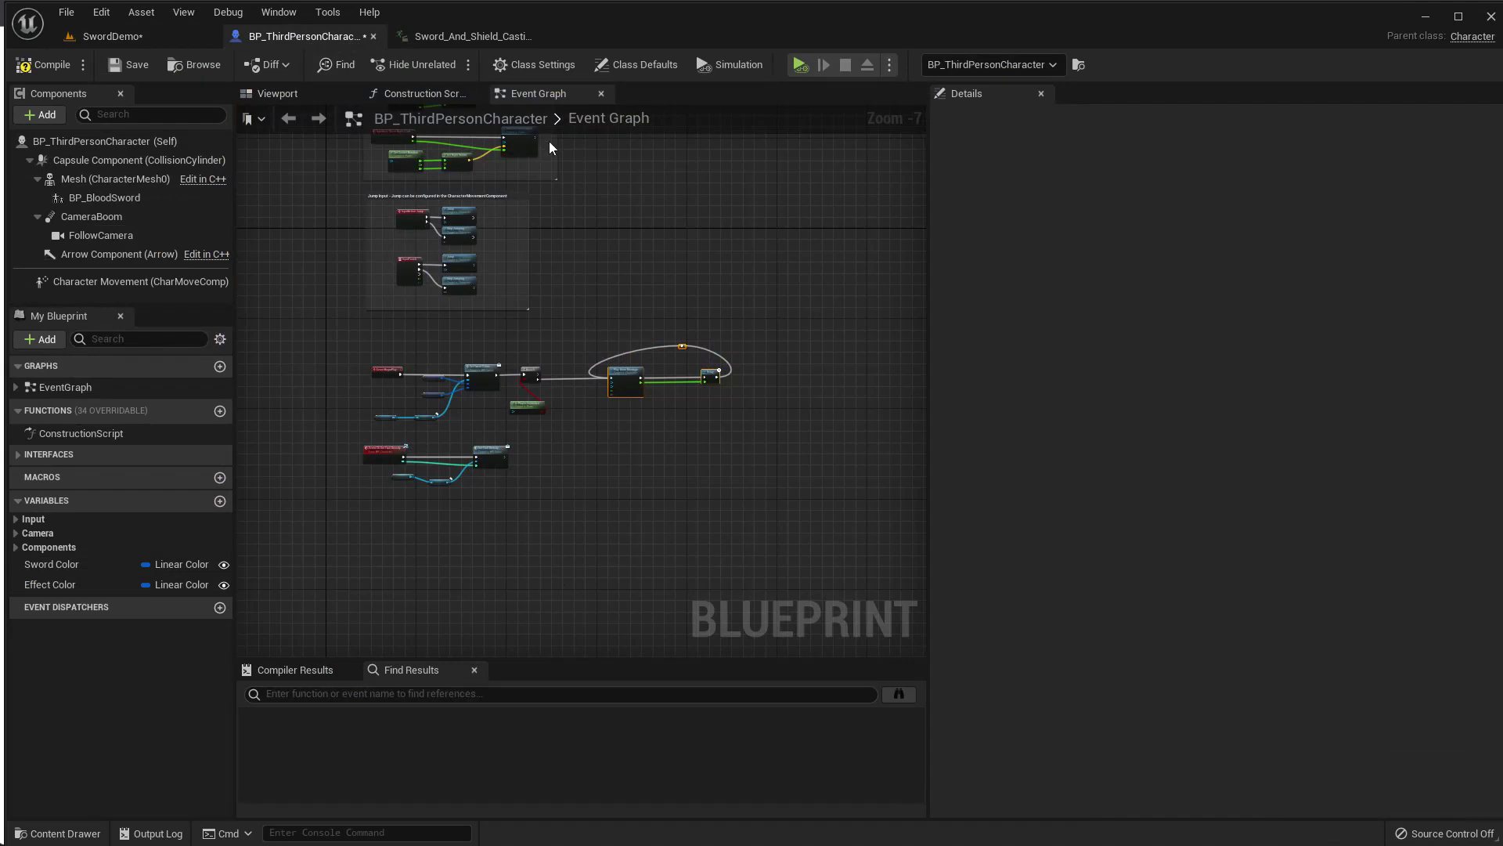
pyautogui.click(432, 36)
# Scrub the casting animation forward to around frames 28–40, then locate the asset in the Content Browser.
pyautogui.moveTo(505, 551); pyautogui.dragTo(631, 556)
pyautogui.moveTo(665, 470); pyautogui.dragTo(611, 407)
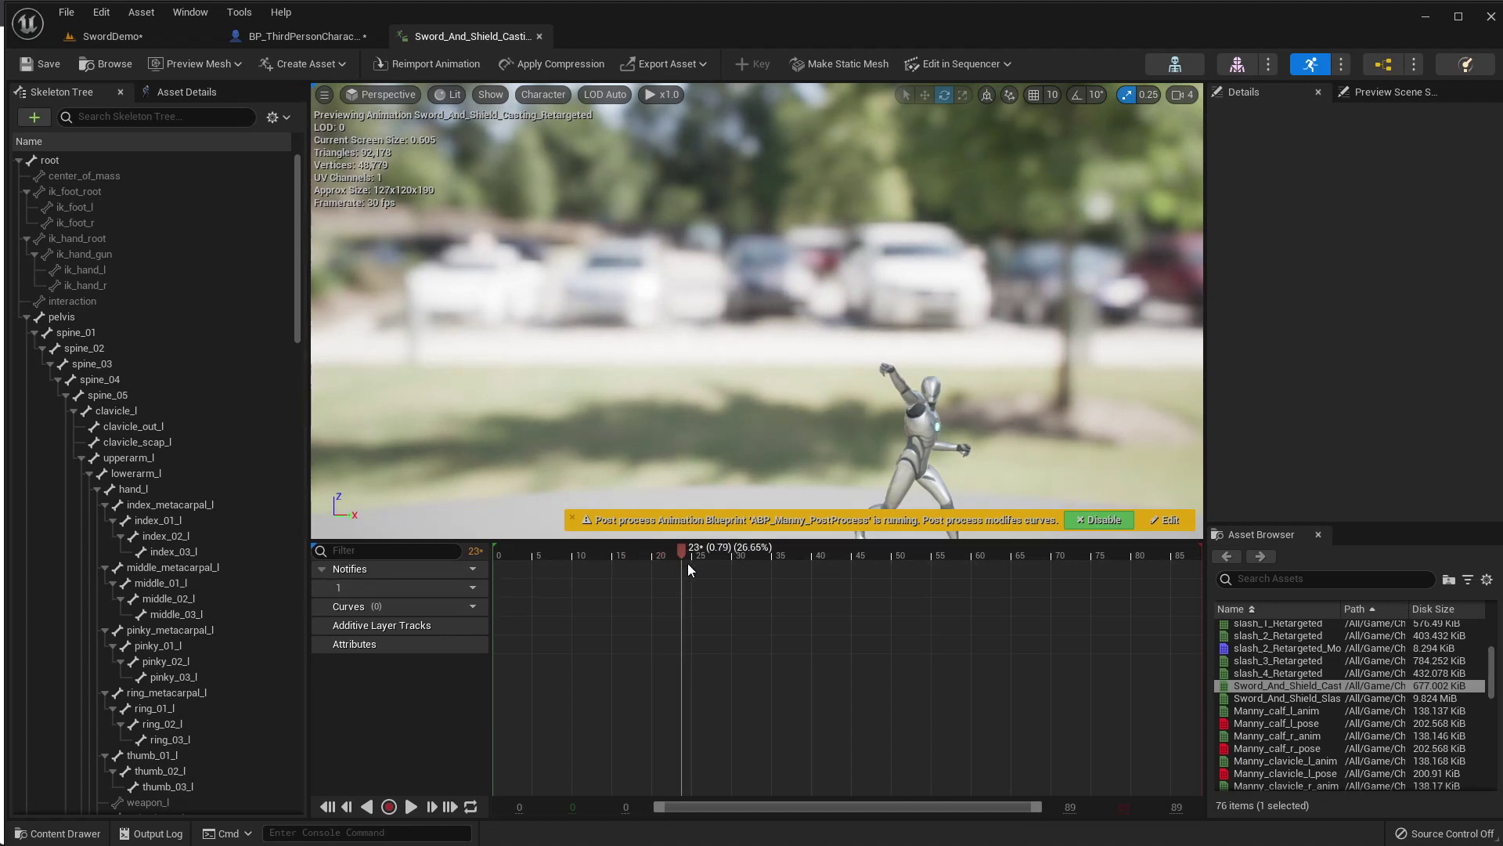
pyautogui.moveTo(721, 572)
pyautogui.mouseDown()
pyautogui.moveTo(823, 580)
pyautogui.moveTo(812, 573)
pyautogui.mouseUp()
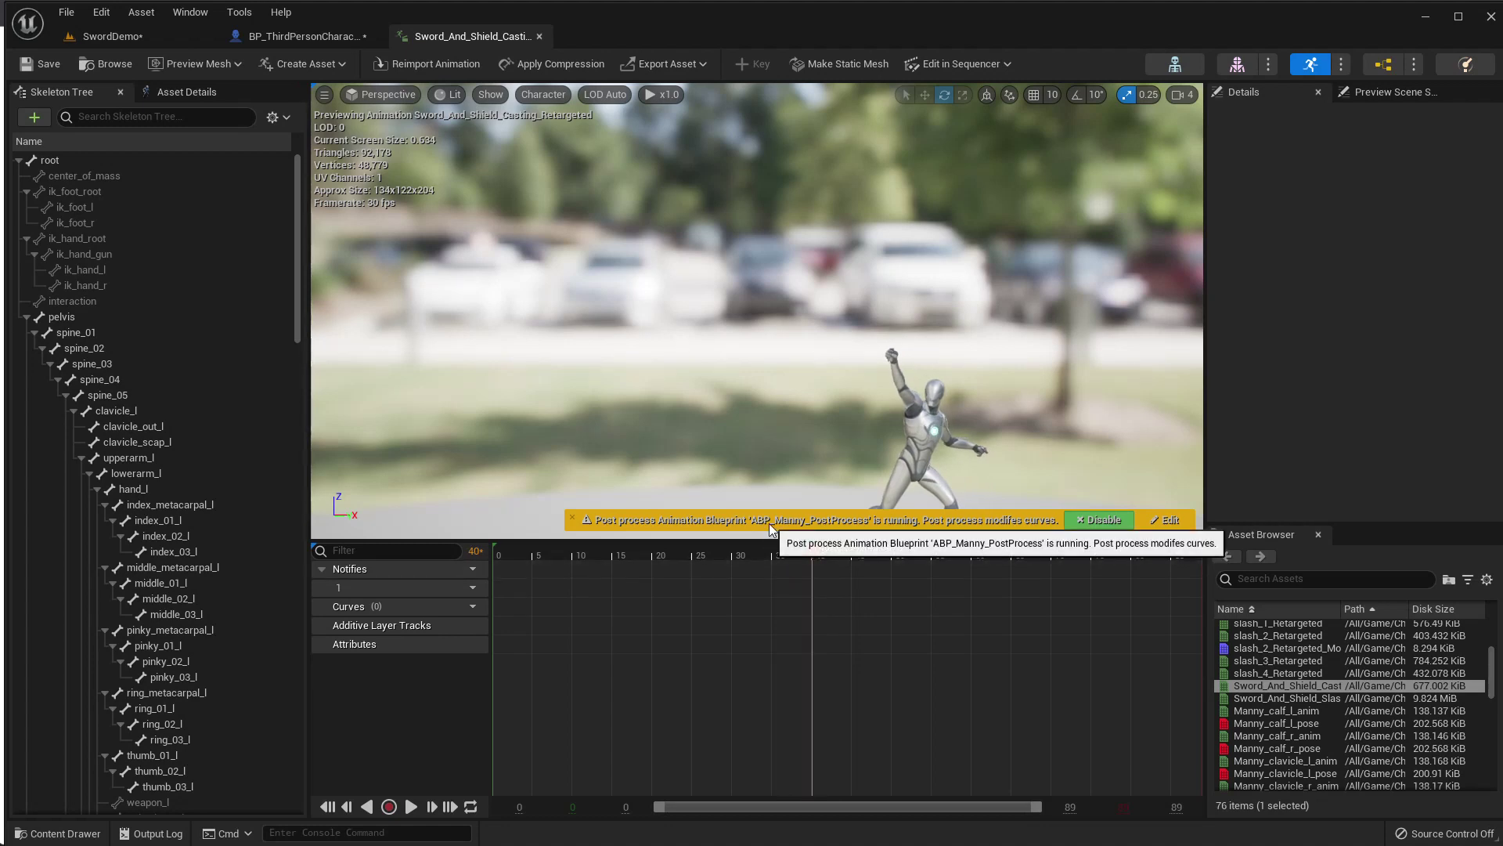
pyautogui.click(123, 65)
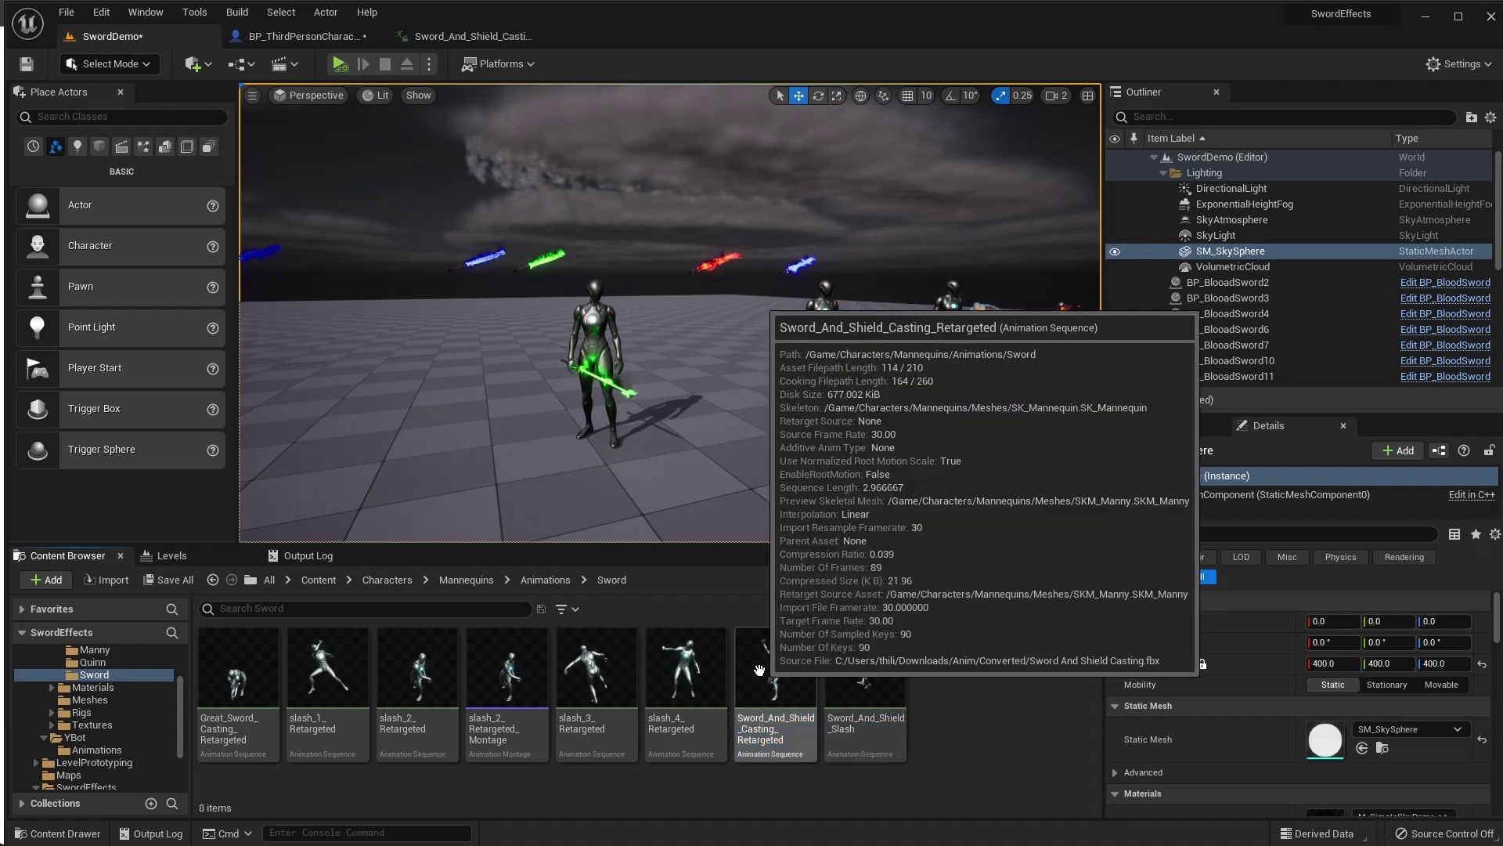
# Create an AnimMontage from Sword_And_Shield_Casting_Retargeted and open it.
pyautogui.click(759, 670)
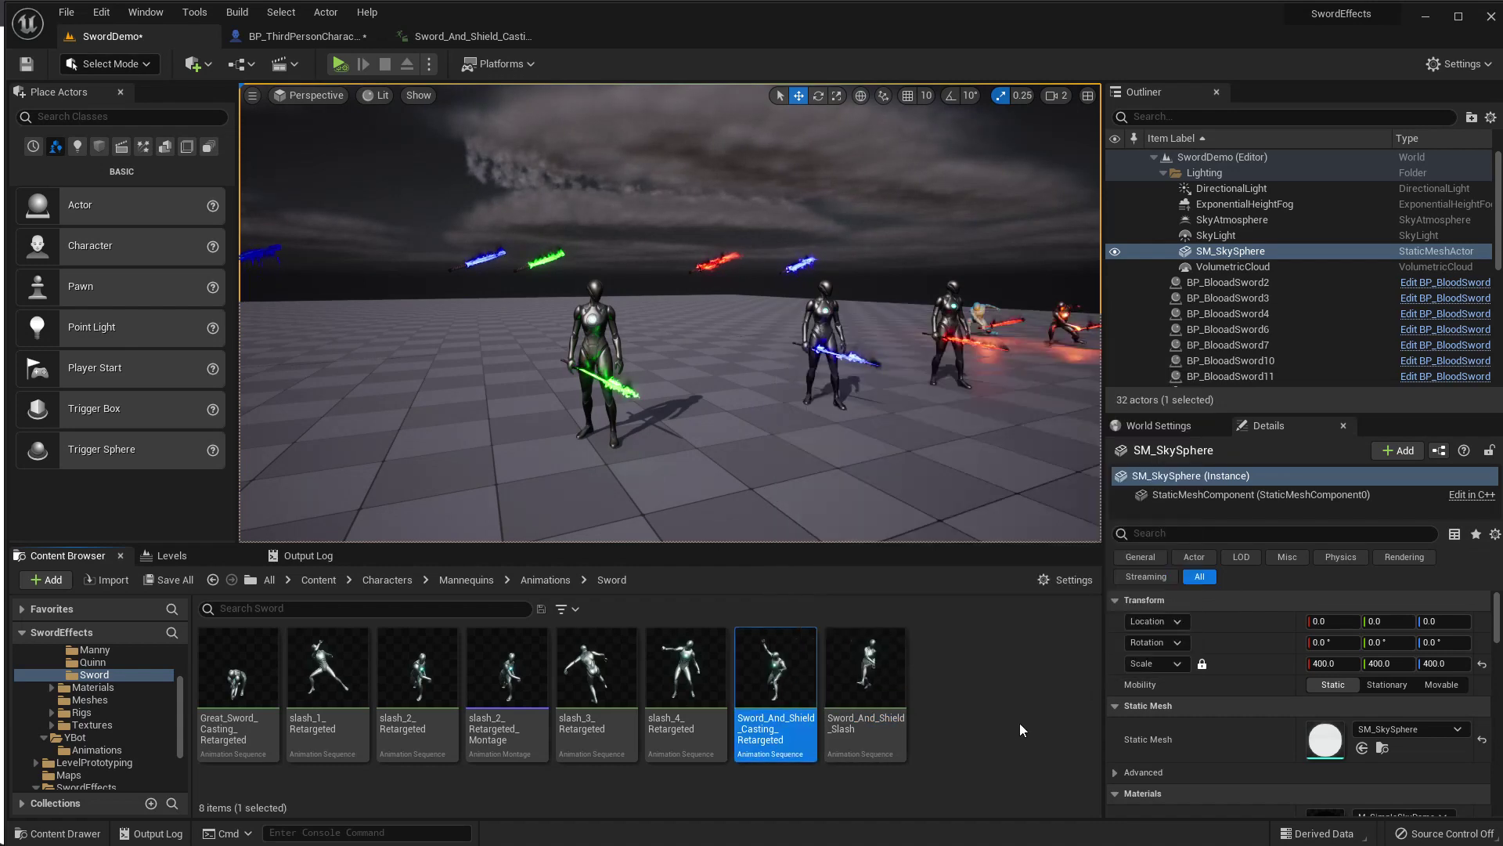
pyautogui.rightClick(779, 689)
pyautogui.moveTo(898, 144)
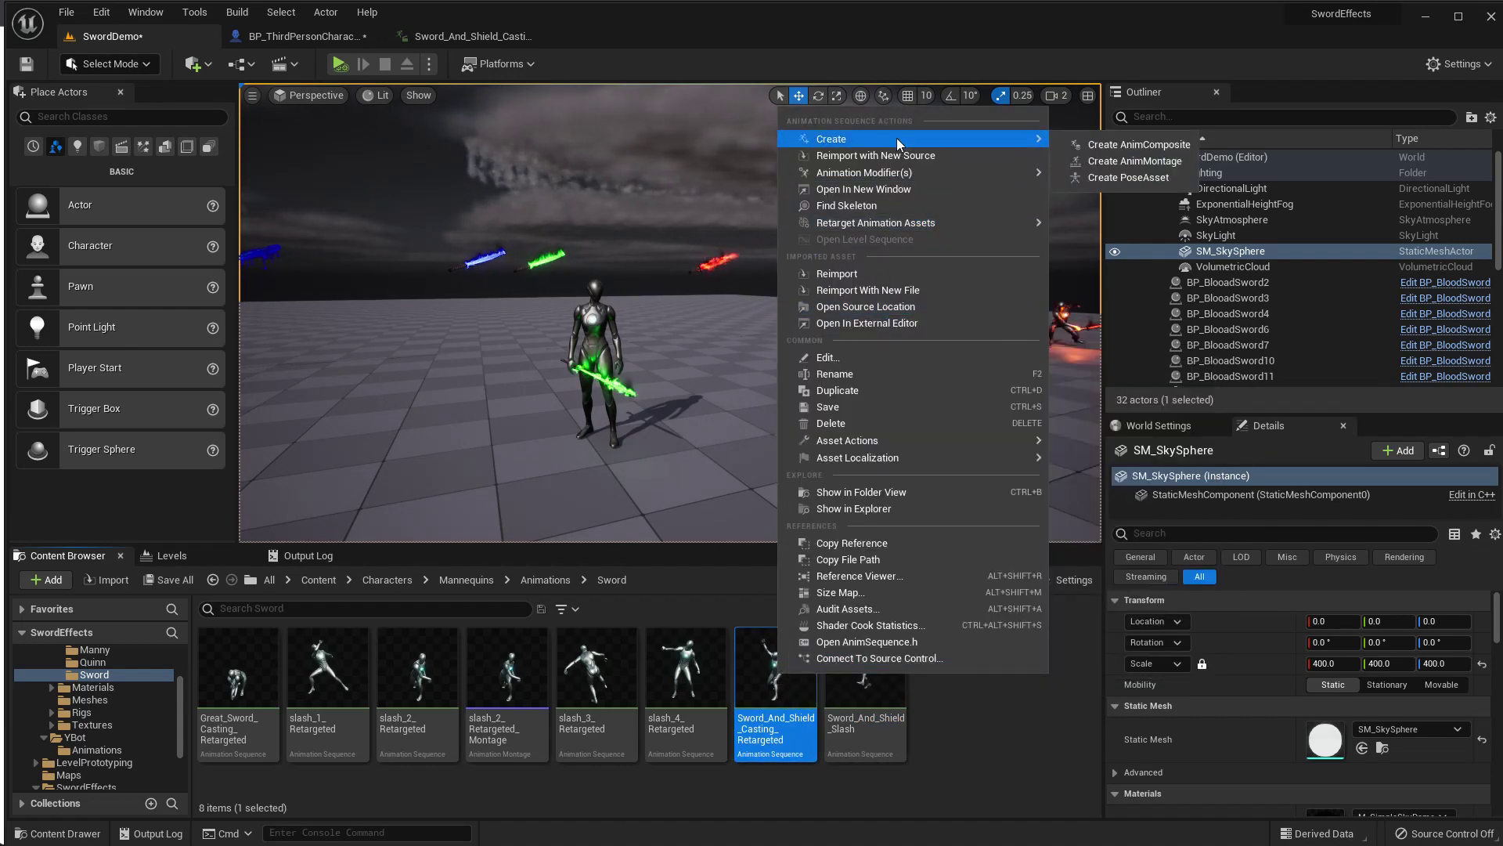
pyautogui.click(1119, 160)
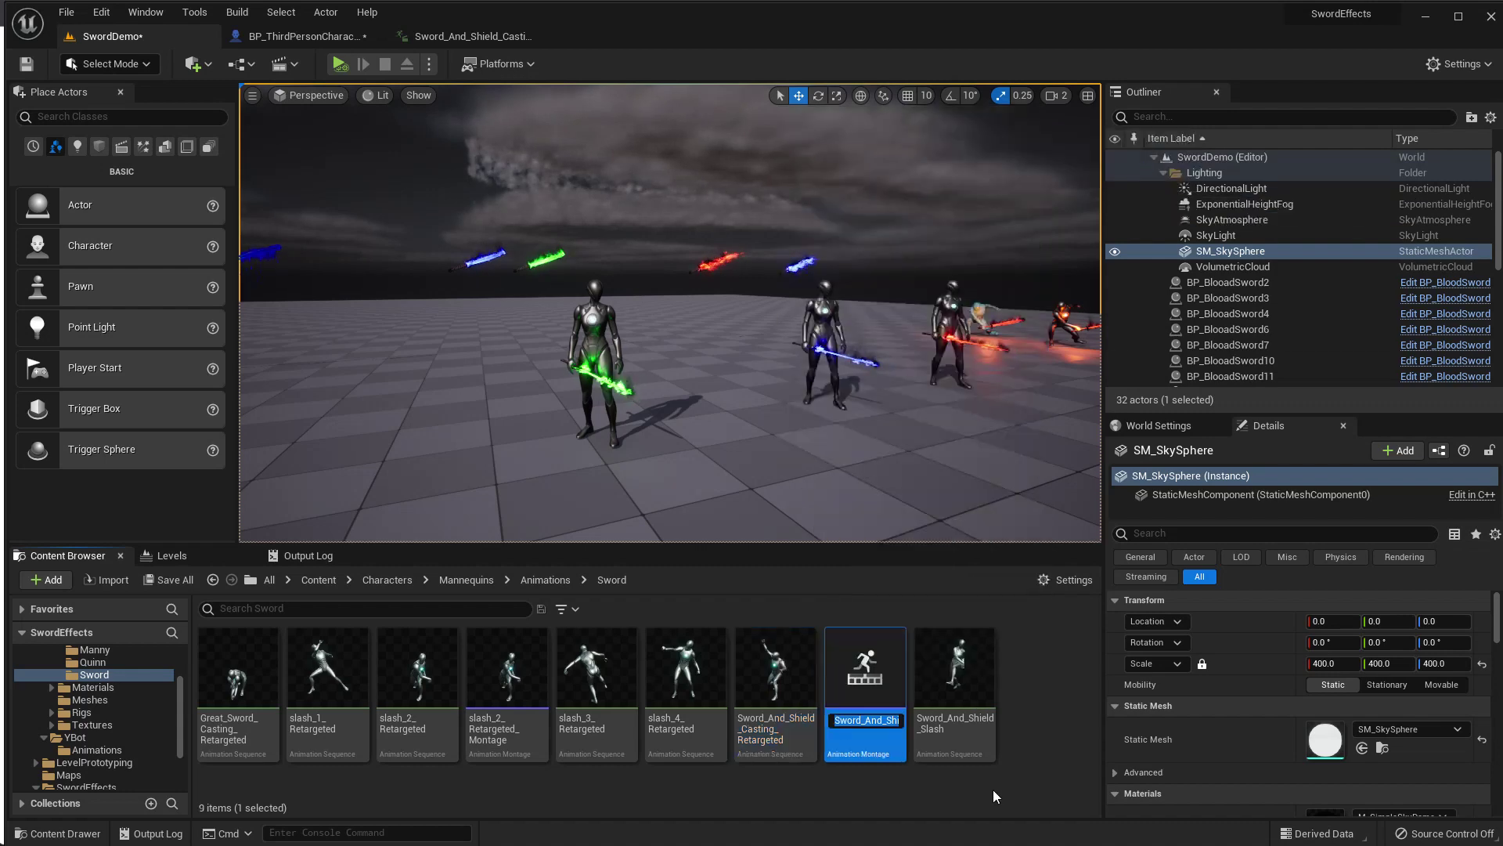
pyautogui.doubleClick(871, 680)
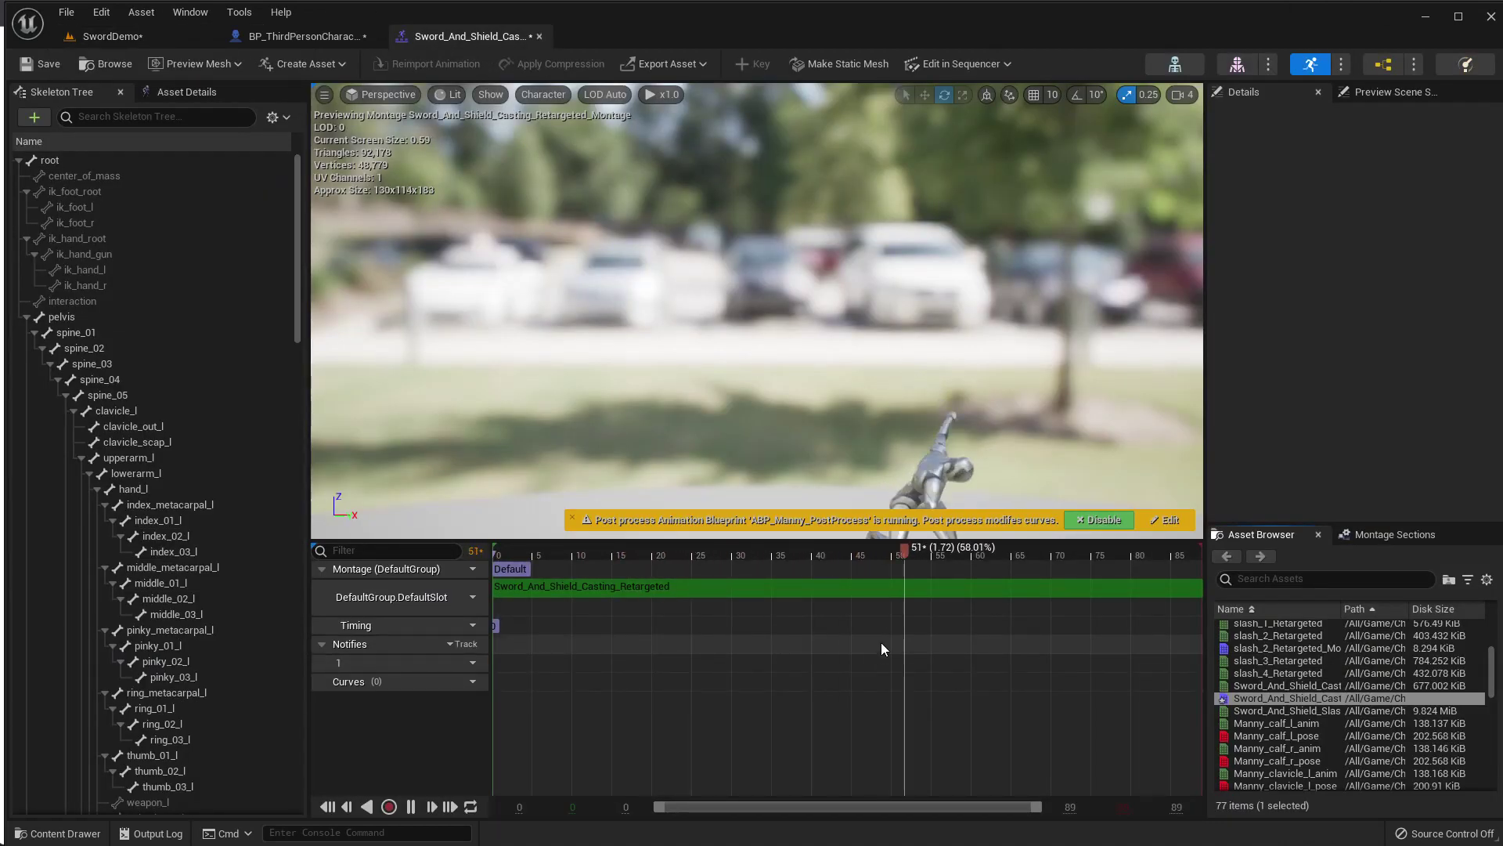
# Scrub the montage to about frame 43 and set the segment's Anim End Time to 1.46.
pyautogui.click(692, 553)
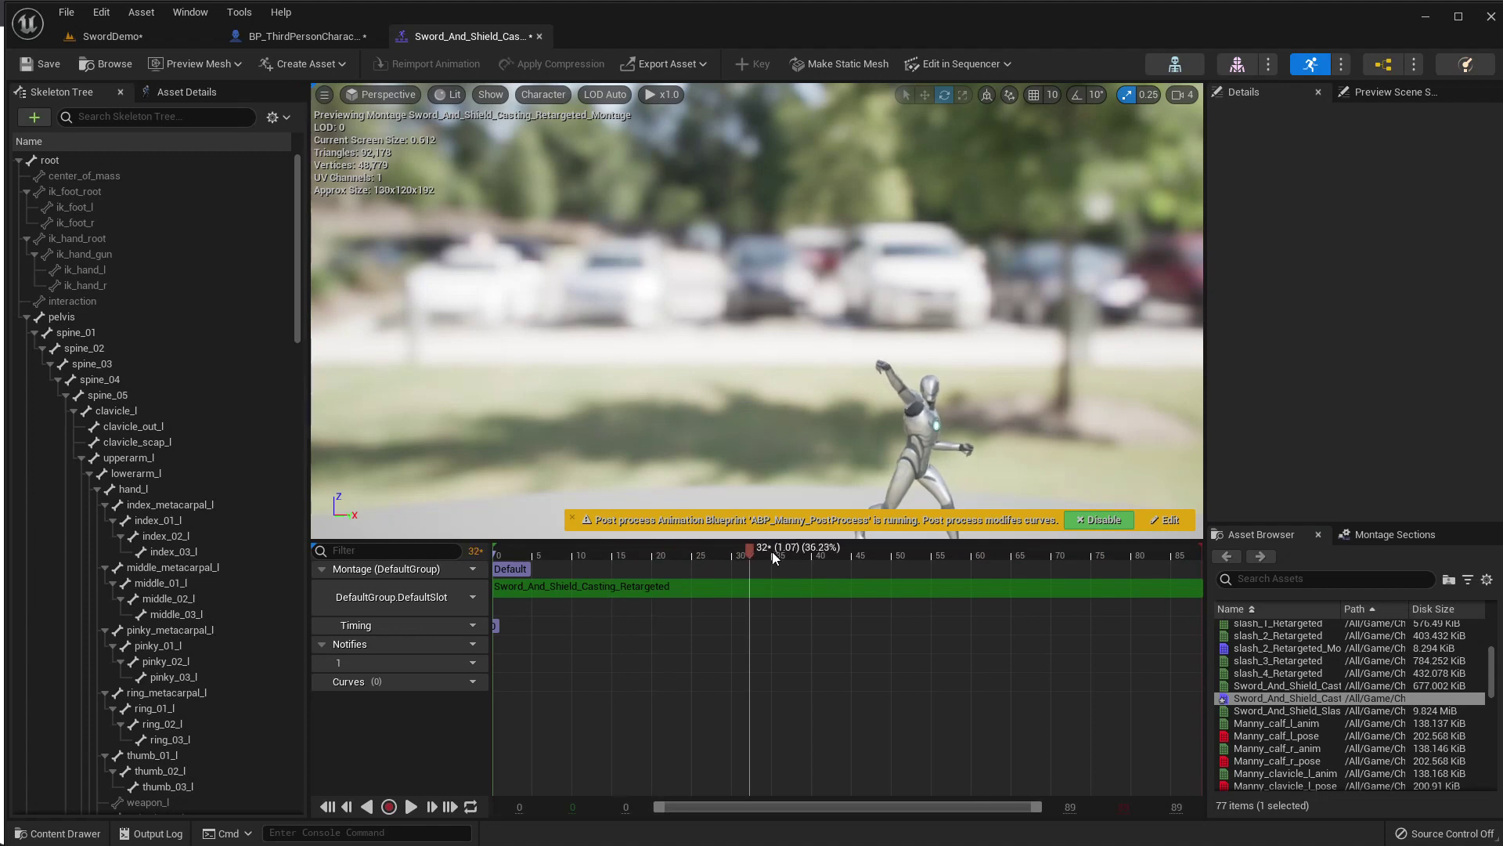
pyautogui.moveTo(772, 551)
pyautogui.mouseDown()
pyautogui.moveTo(807, 553)
pyautogui.moveTo(620, 551)
pyautogui.mouseUp()
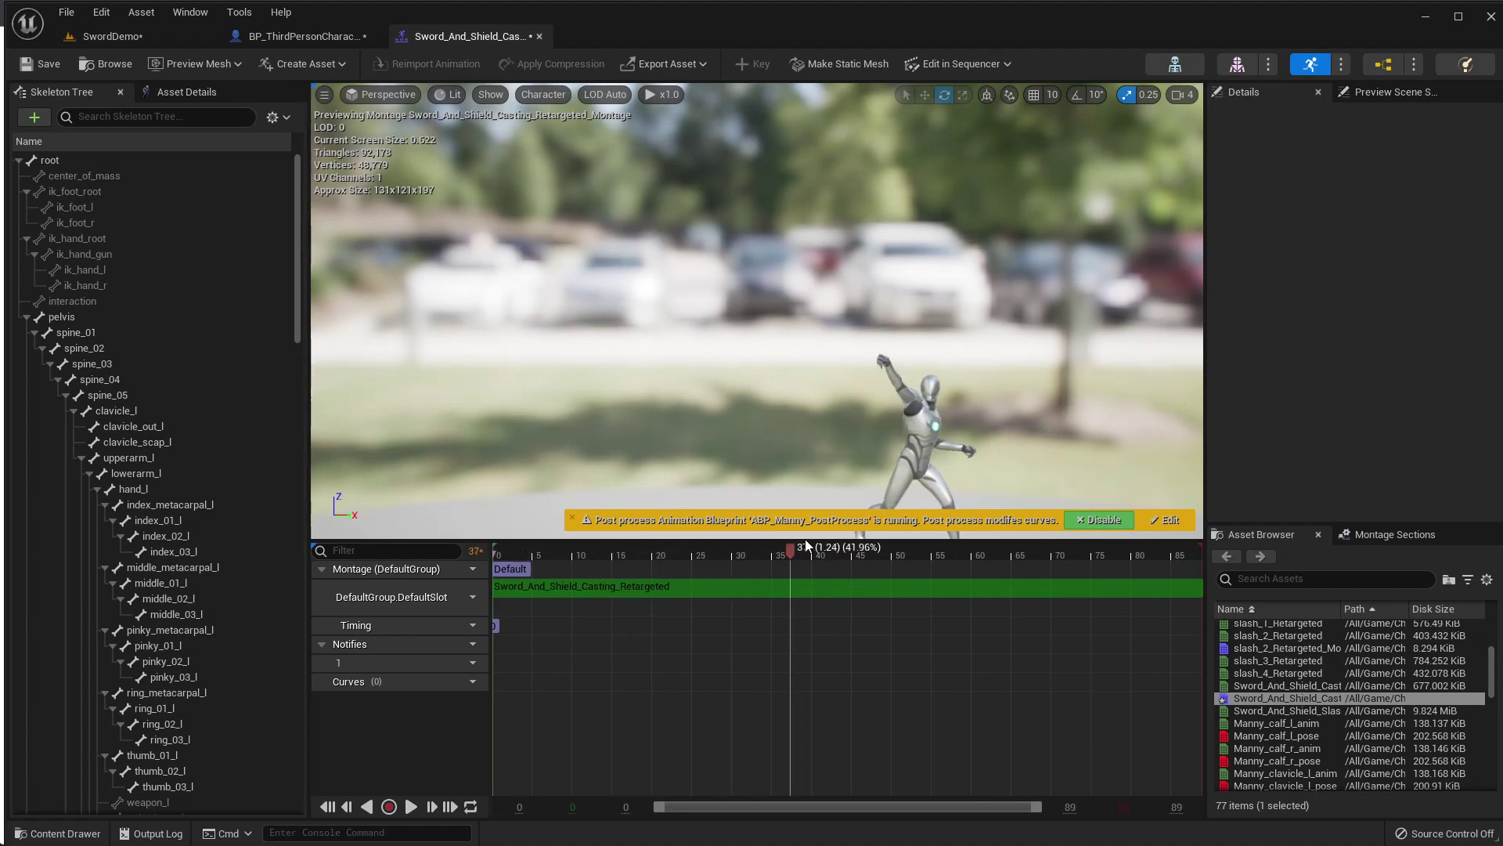
pyautogui.moveTo(806, 546); pyautogui.dragTo(837, 538)
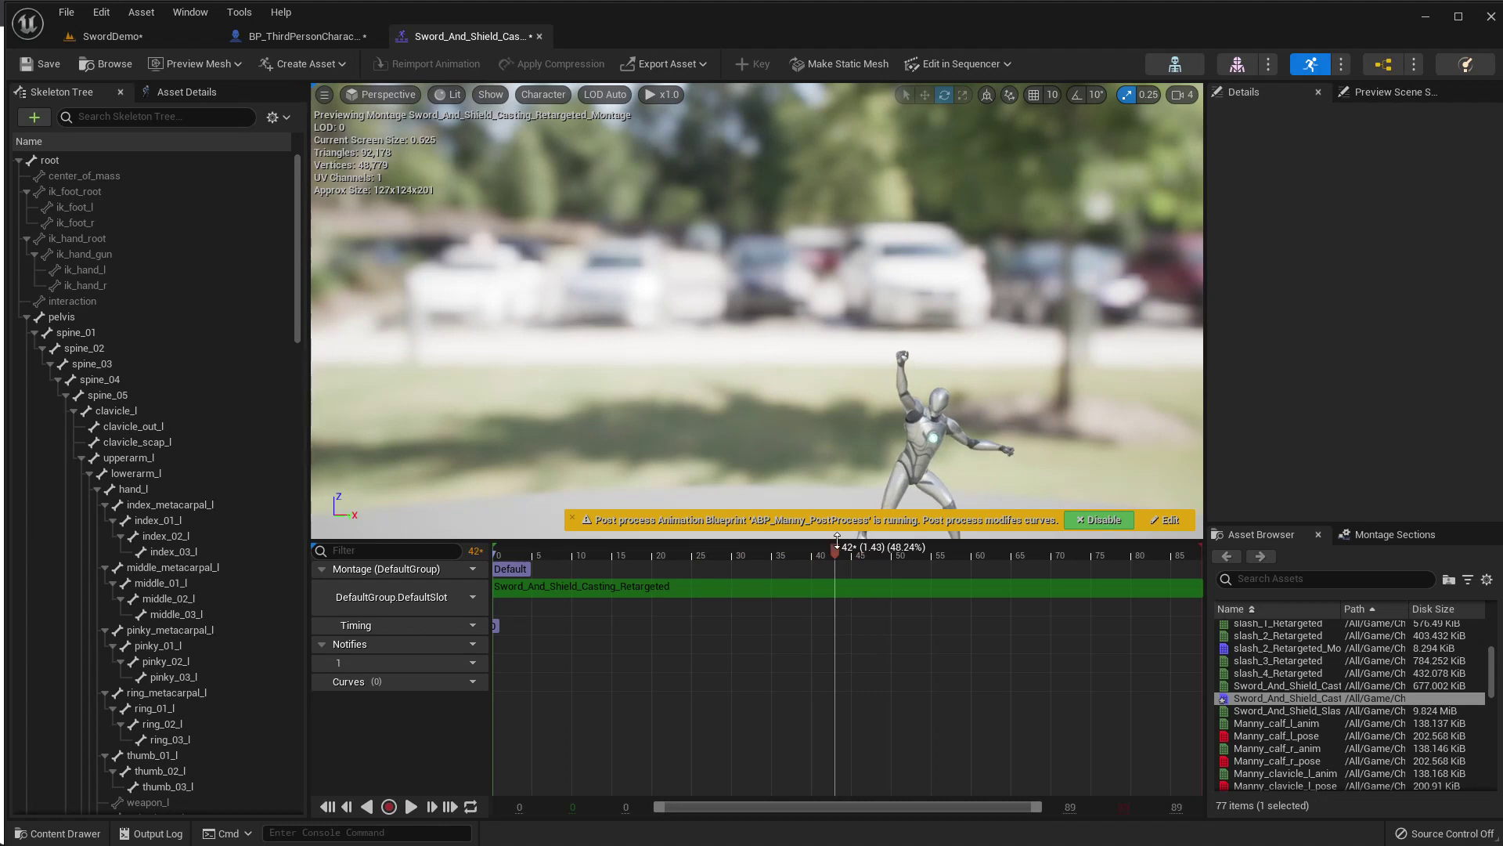
pyautogui.moveTo(843, 537); pyautogui.dragTo(844, 538)
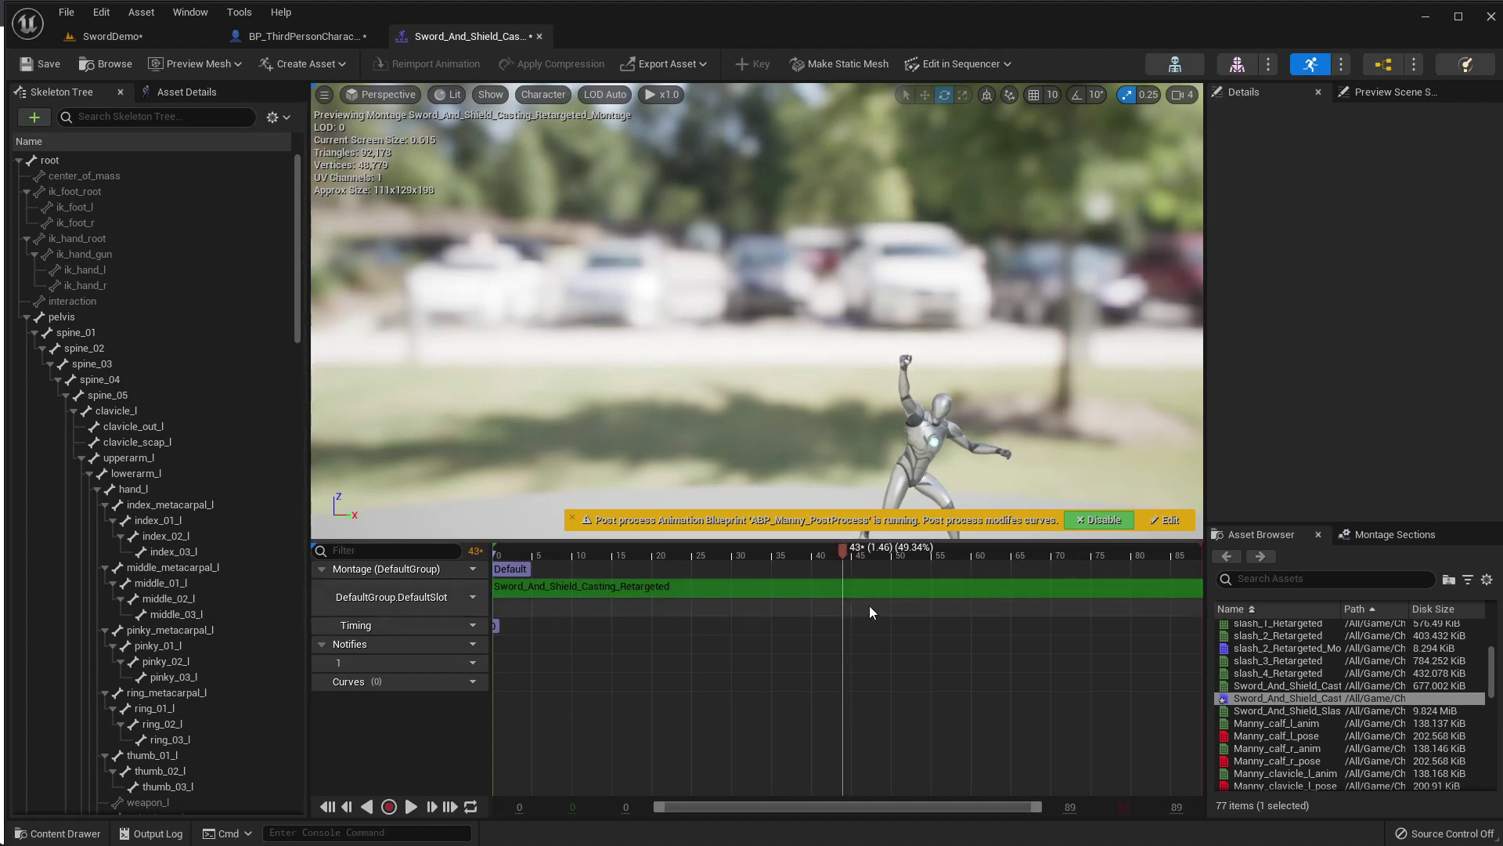
pyautogui.click(826, 585)
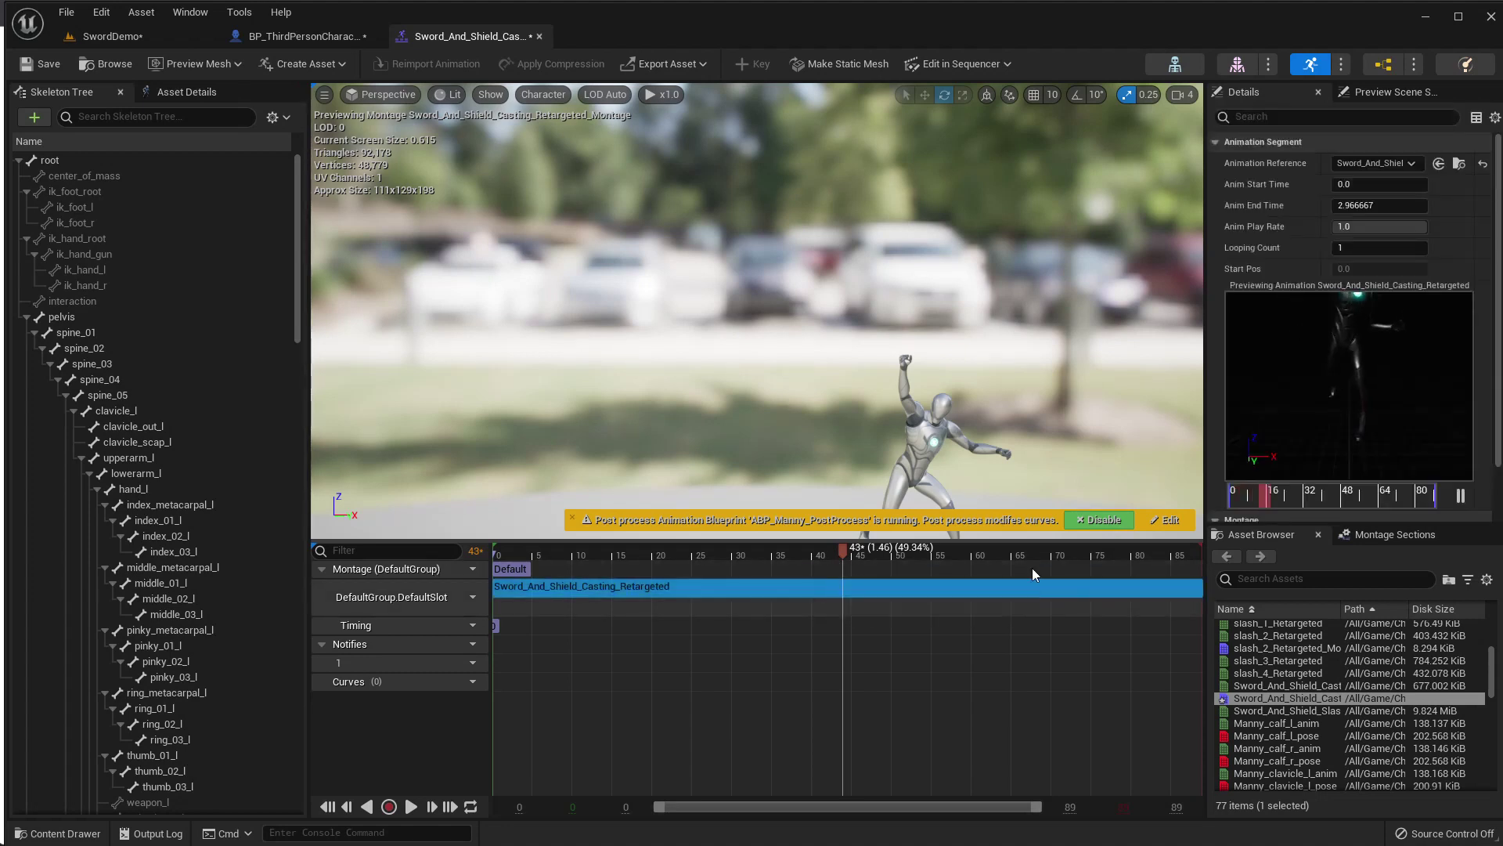
pyautogui.click(1379, 205)
pyautogui.write('1.4')
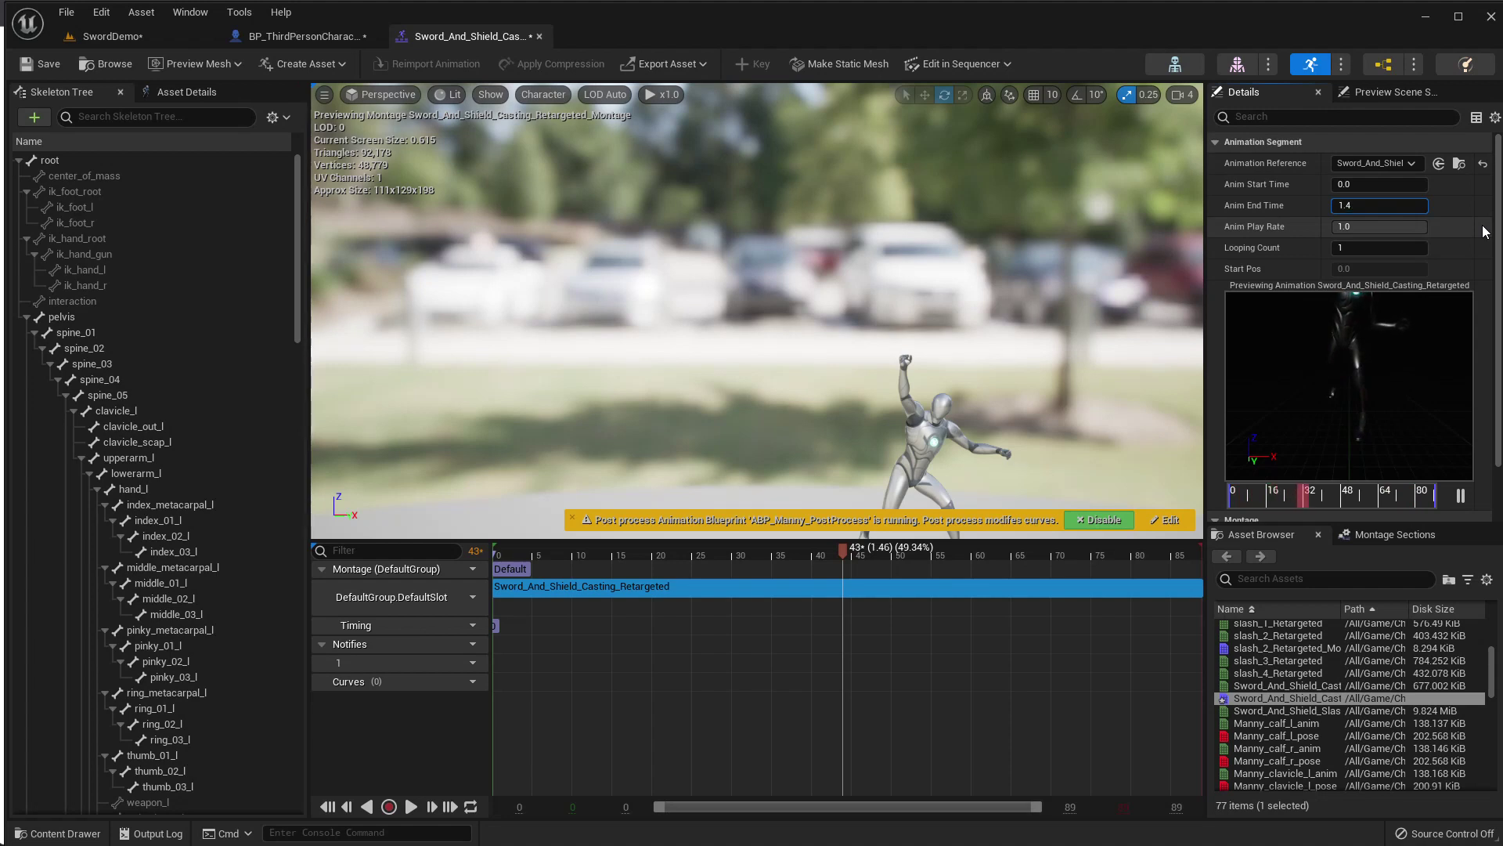
pyautogui.write('6')
pyautogui.press('Return')
# Play and stop a preview of the trimmed montage.
pyautogui.click(557, 563)
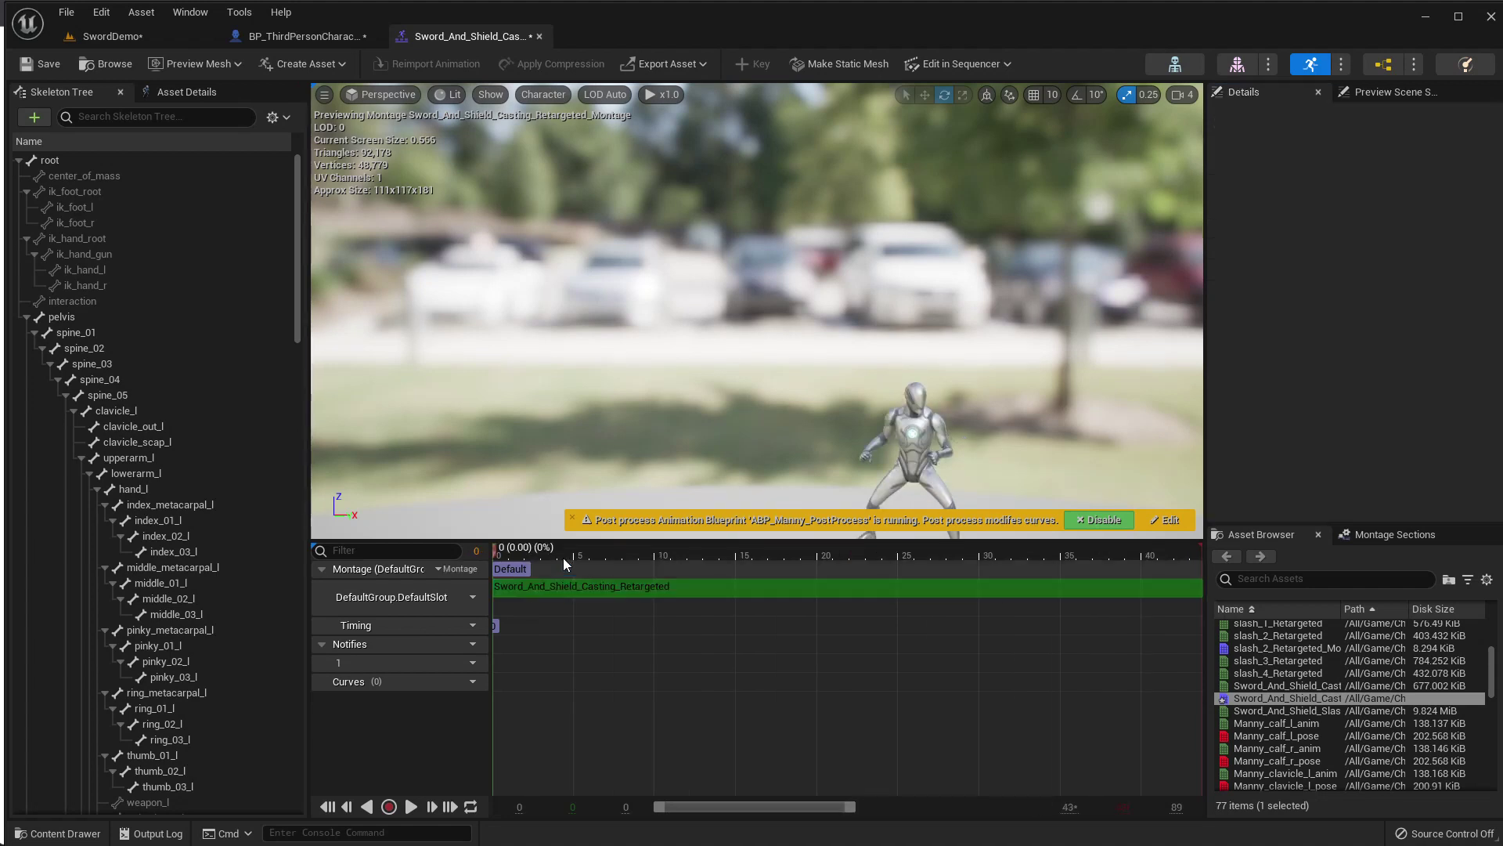
pyautogui.press('space')
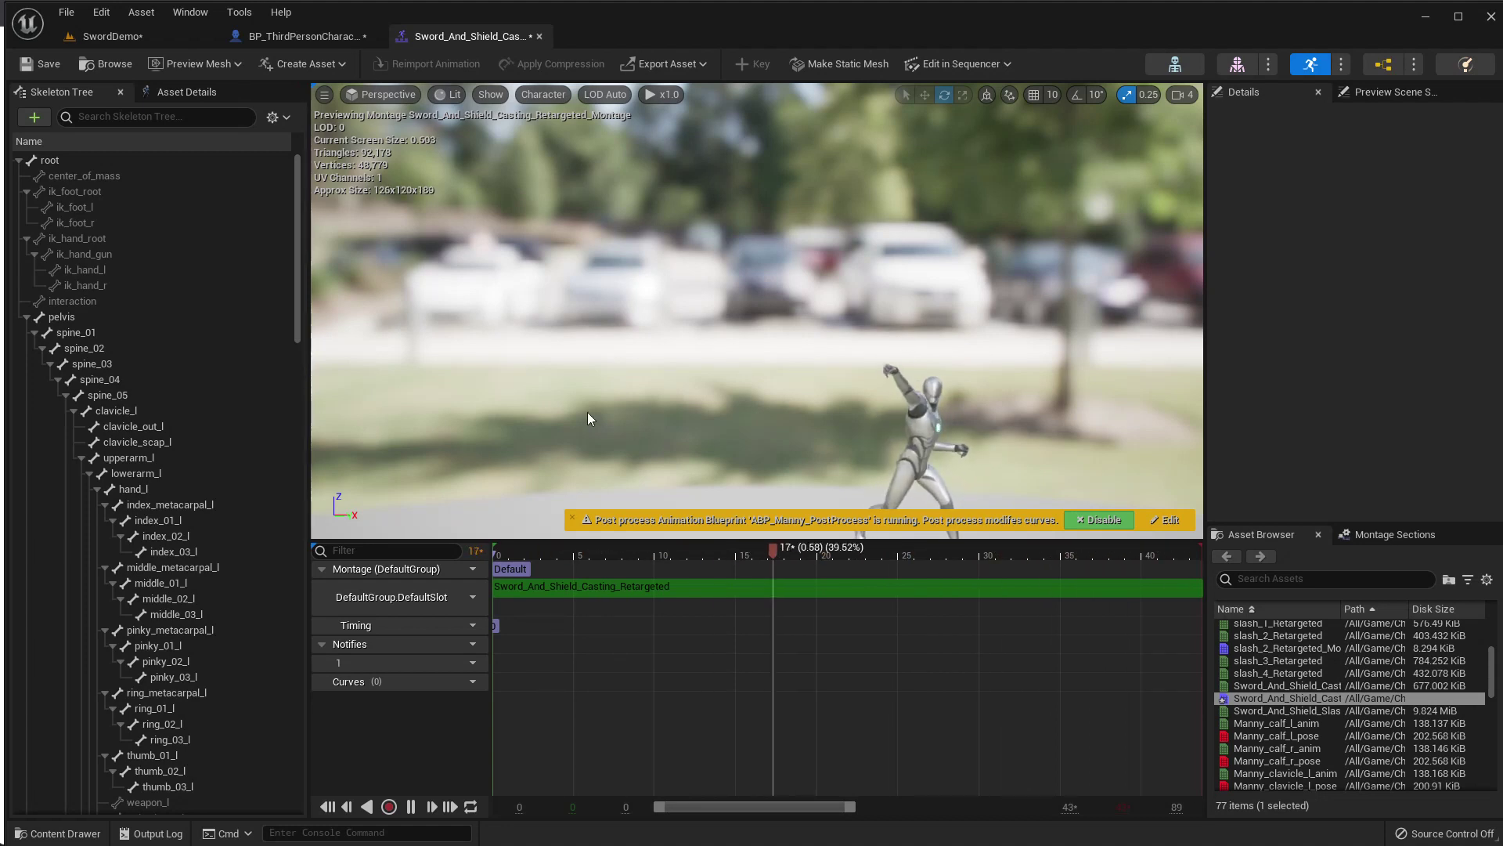
pyautogui.press('space')
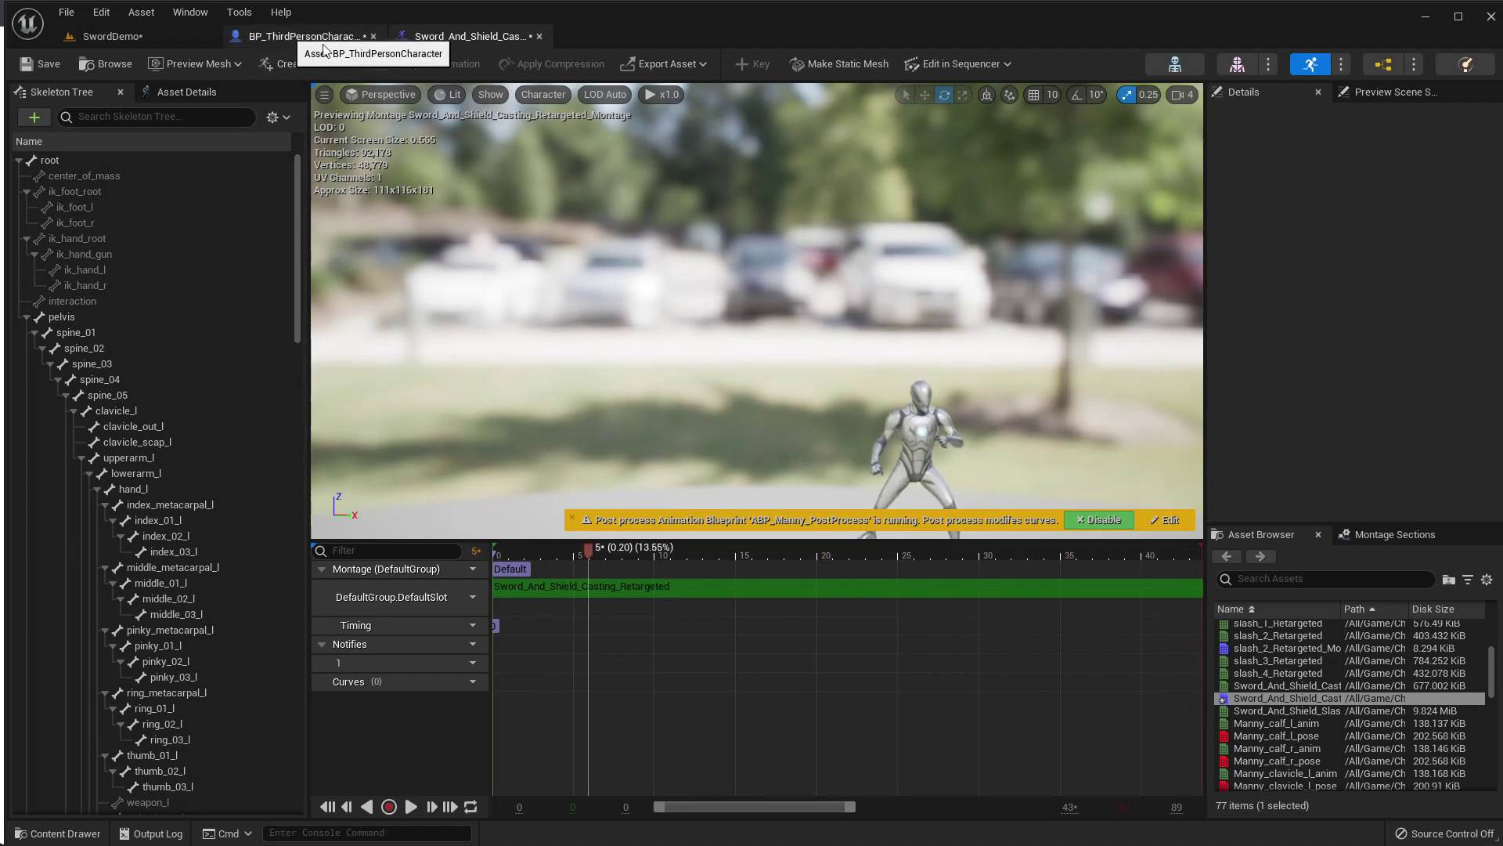
# In the character Blueprint, shift the montage and Delay nodes right to make room after the Branch.
pyautogui.click(95, 65)
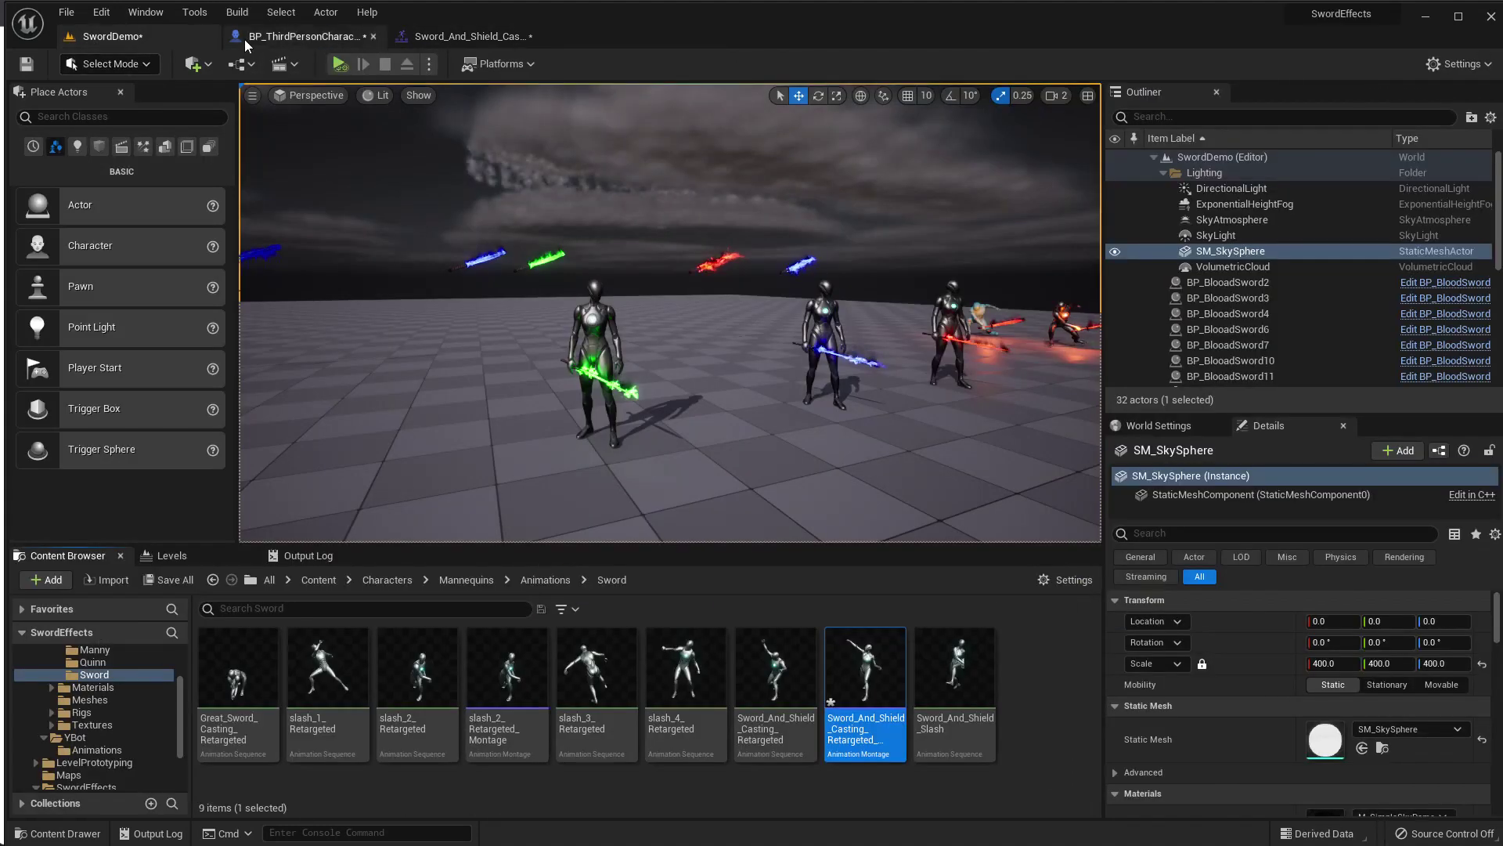
pyautogui.click(301, 36)
pyautogui.scroll(4, 537, 427)
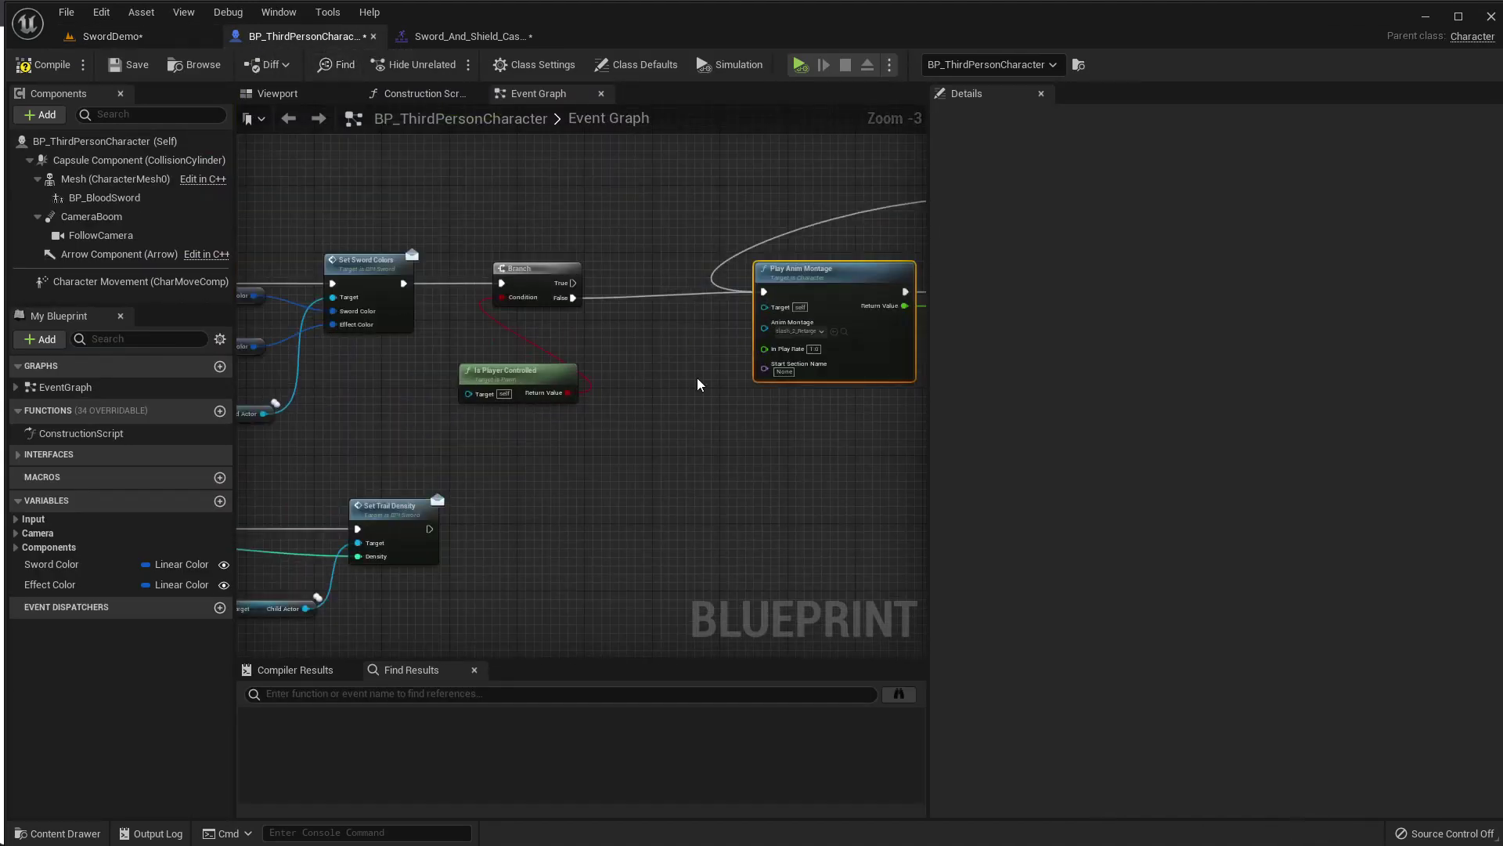
pyautogui.scroll(3, 658, 376)
pyautogui.scroll(-4, 527, 410)
pyautogui.moveTo(561, 224); pyautogui.dragTo(426, 215, button='right')
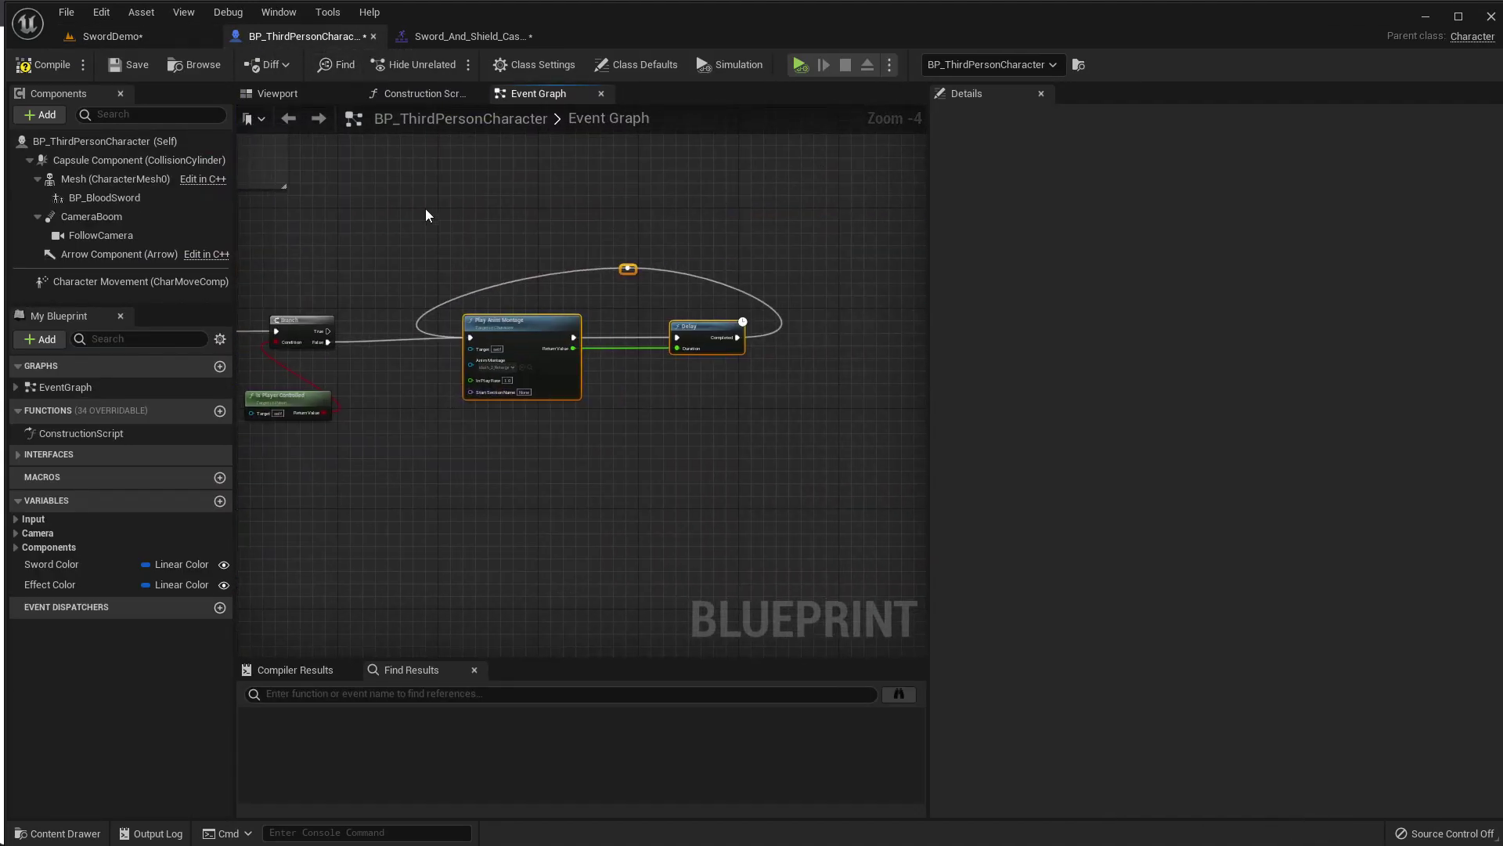
pyautogui.moveTo(521, 332); pyautogui.dragTo(634, 337)
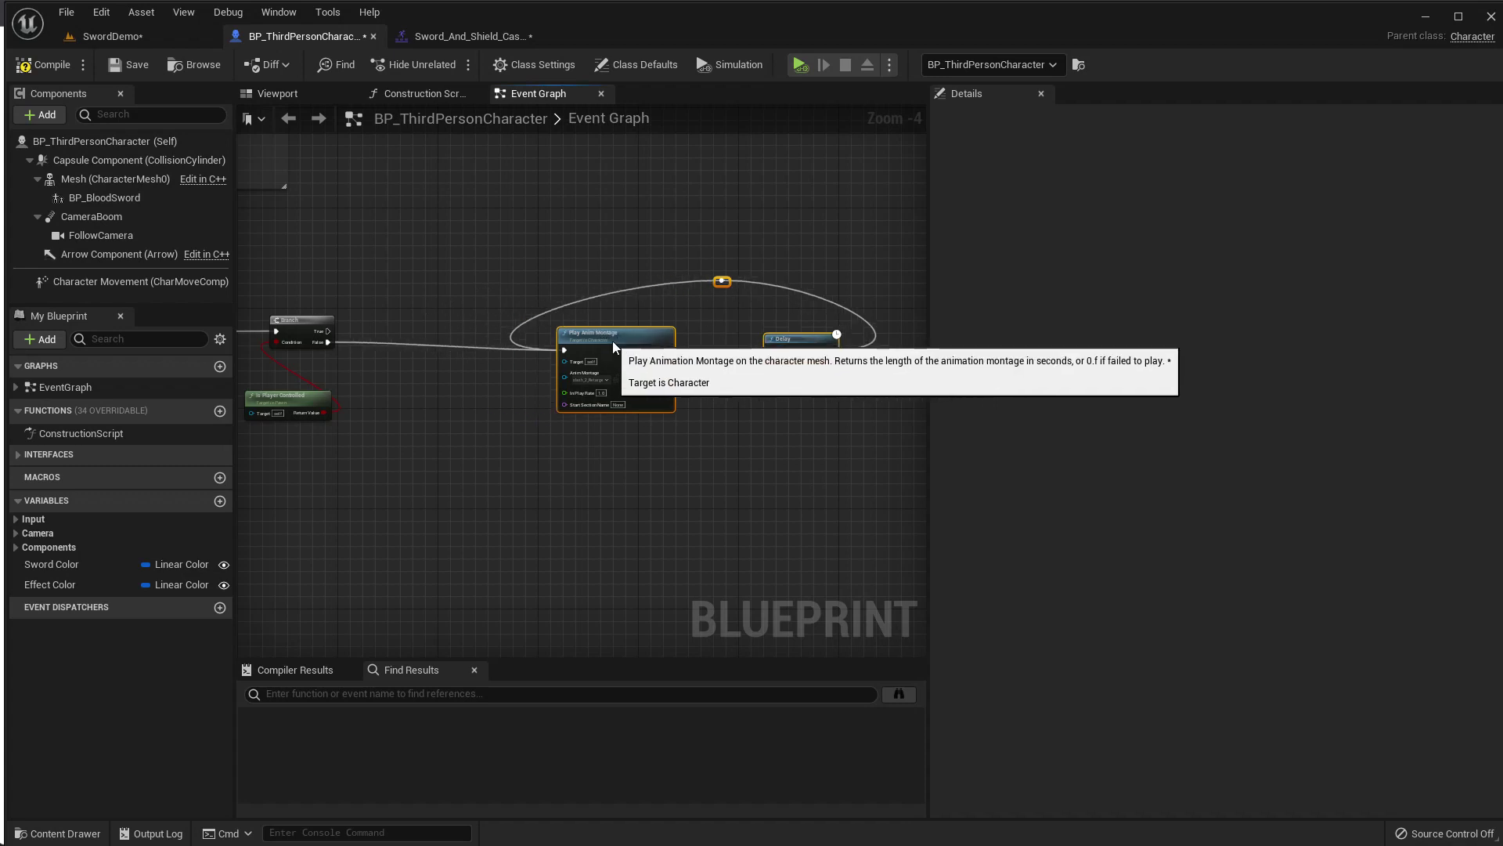
pyautogui.scroll(3, 426, 364)
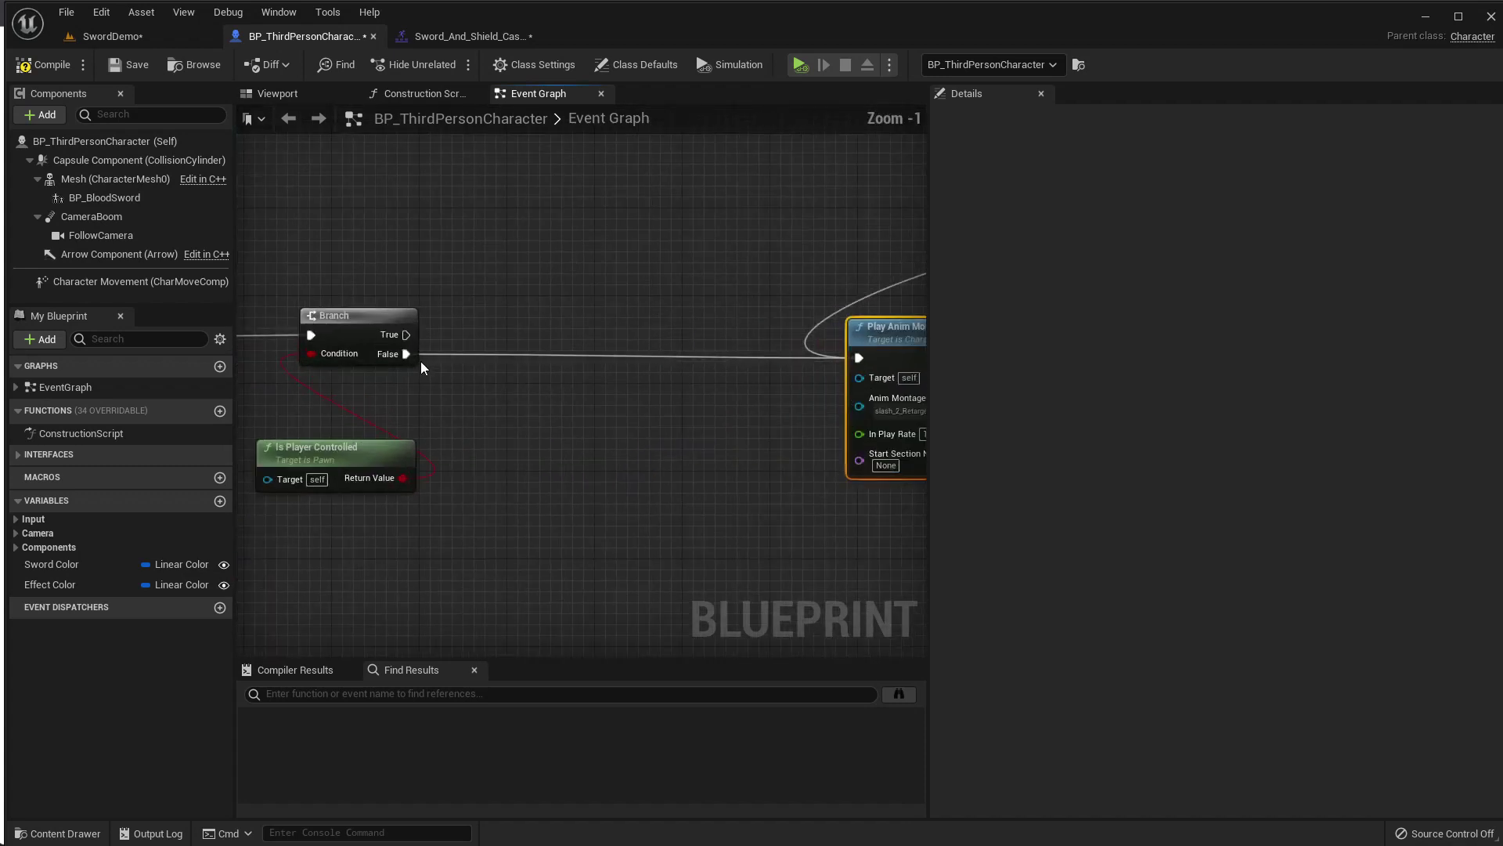
pyautogui.moveTo(406, 354); pyautogui.dragTo(566, 354)
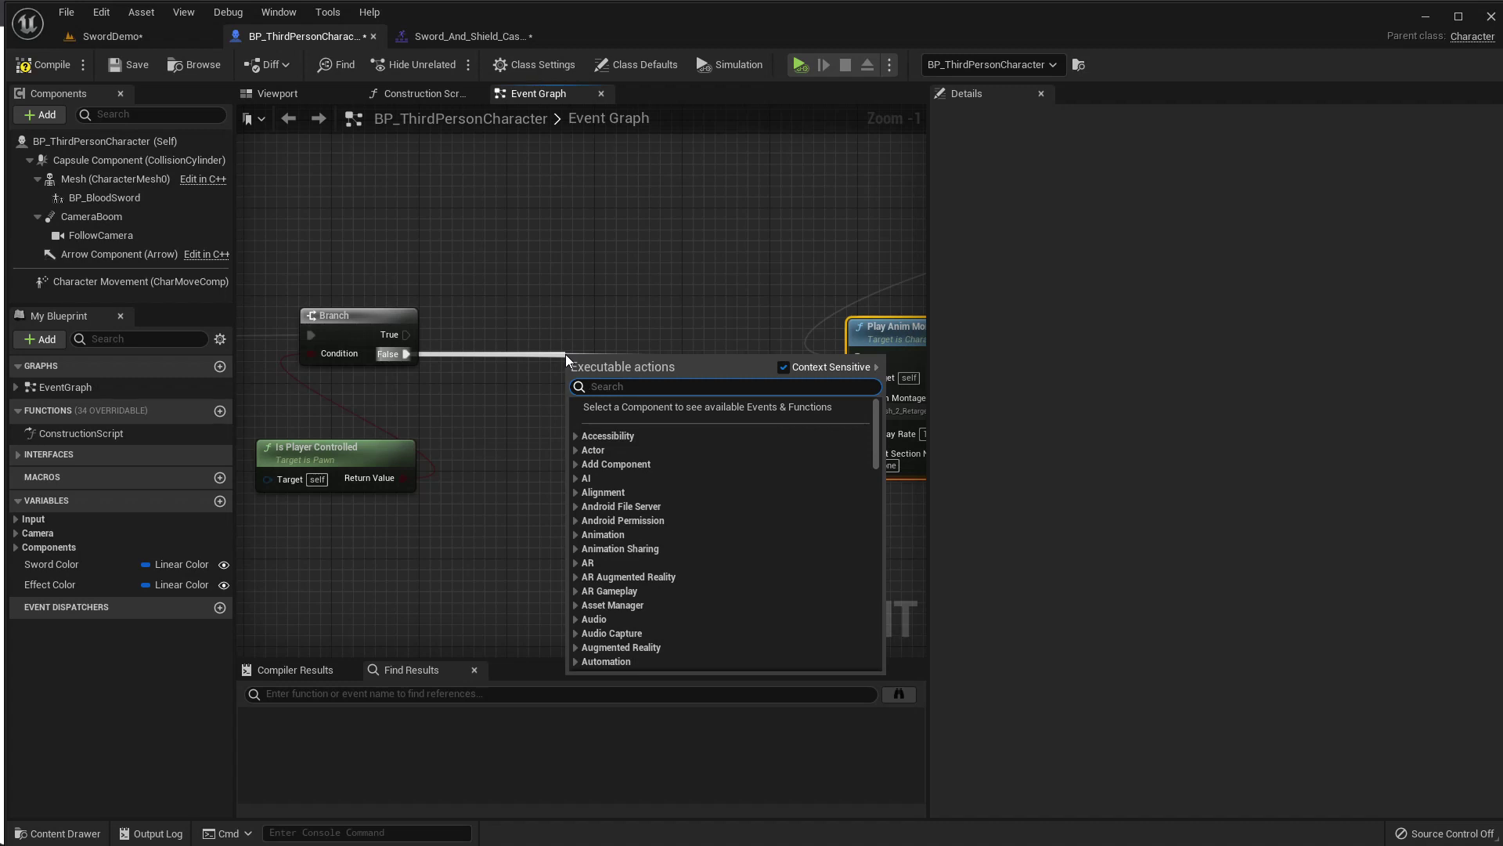
pyautogui.click(435, 302)
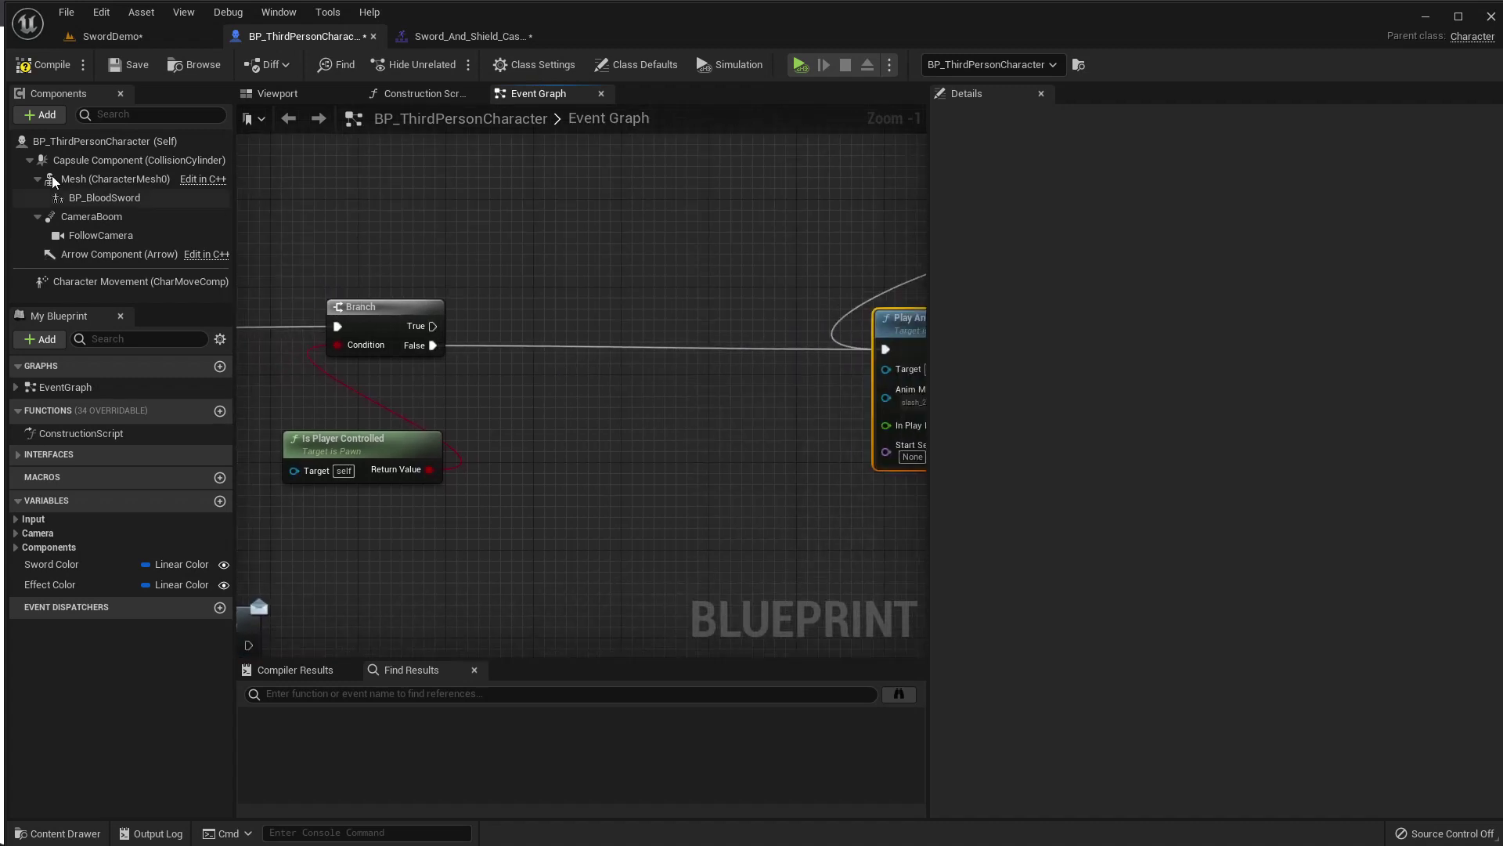
# Add the Mesh component and a Play Montage node wired to it.
pyautogui.moveTo(82, 177); pyautogui.dragTo(507, 415)
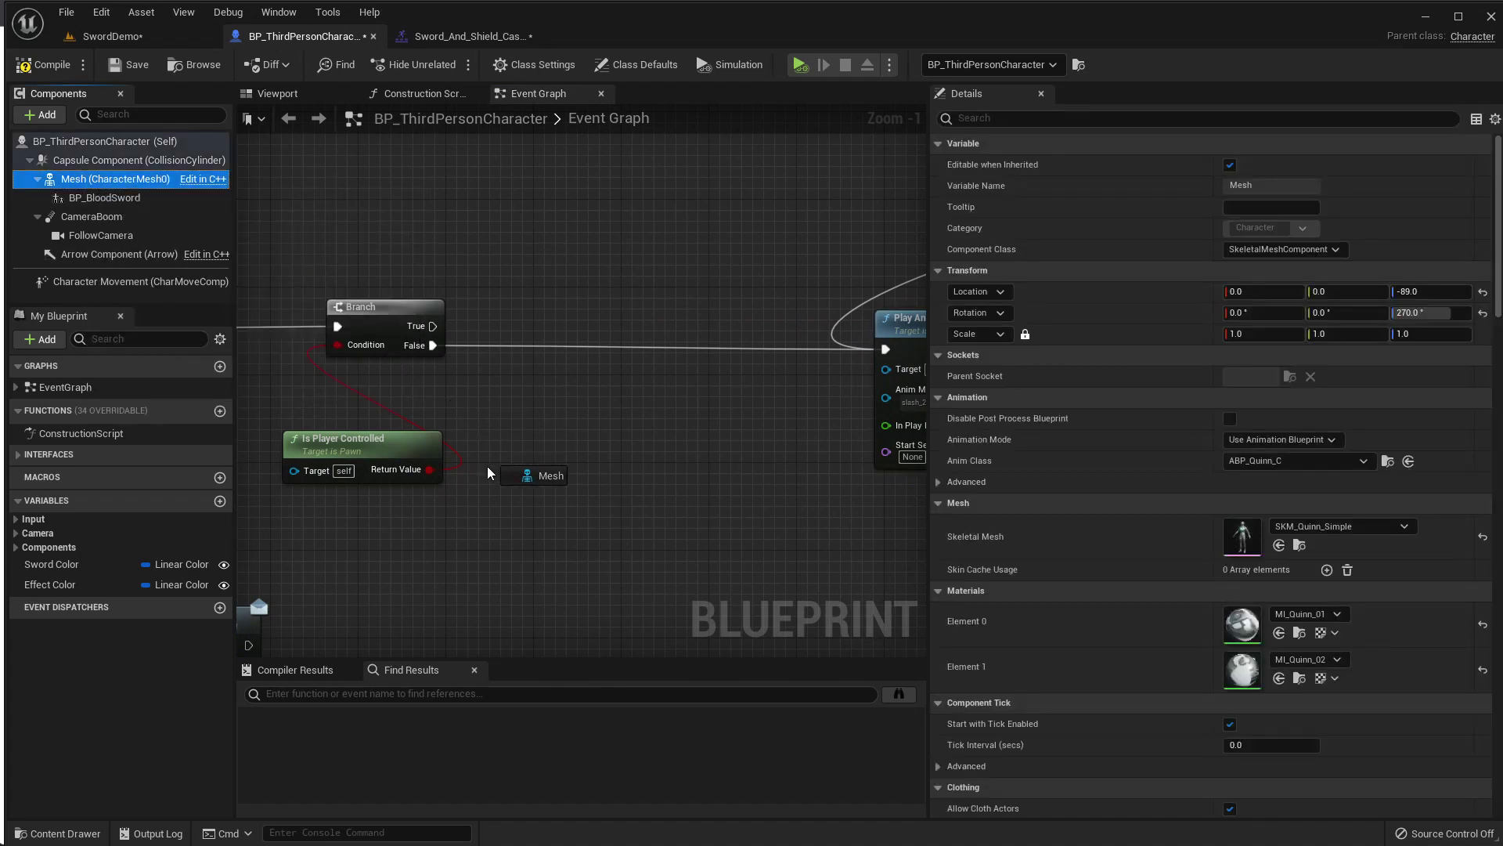
pyautogui.moveTo(477, 495); pyautogui.dragTo(590, 470)
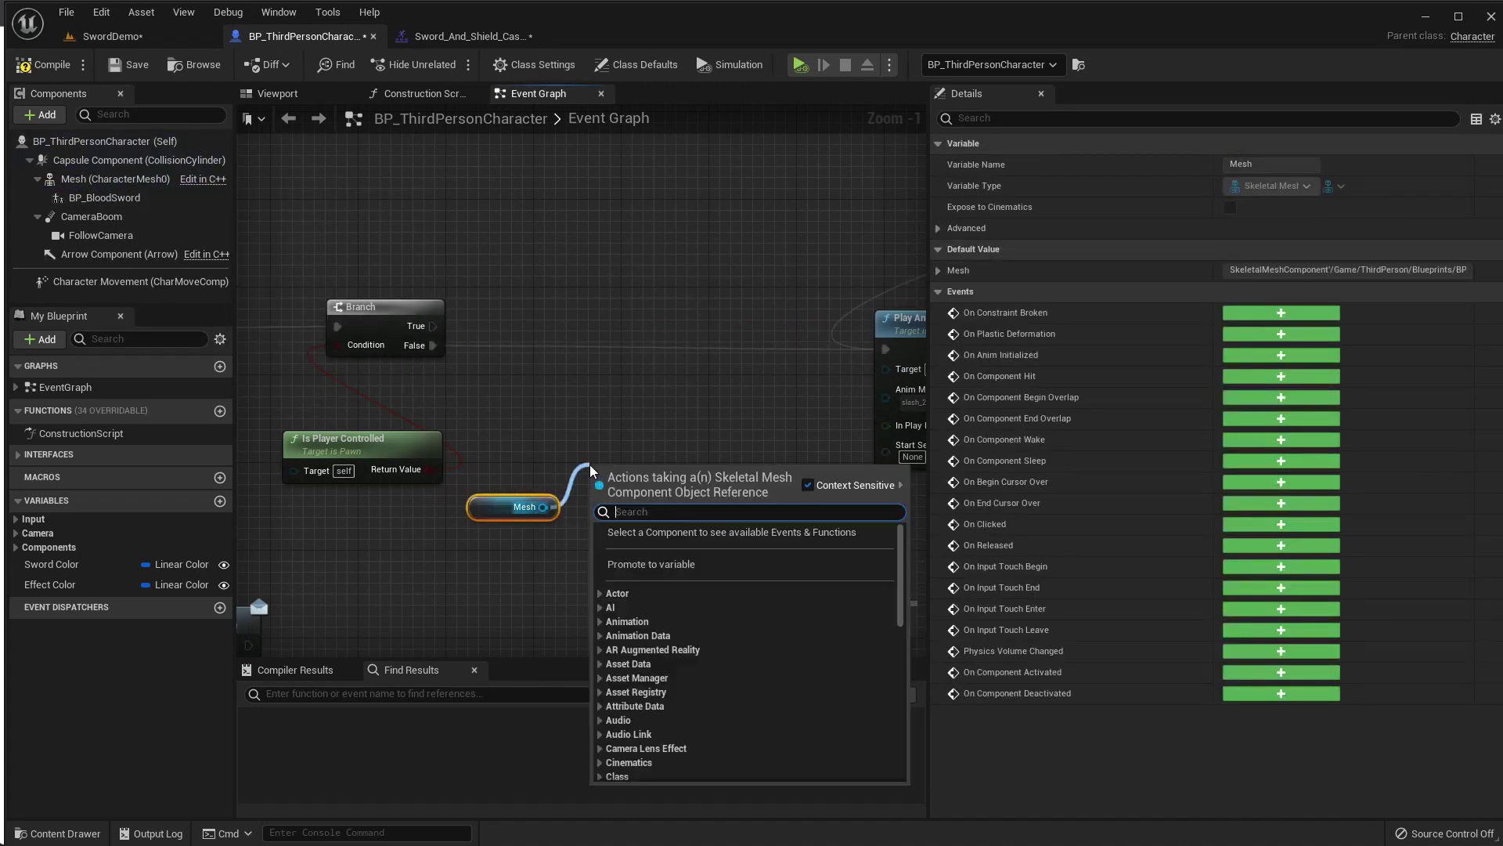
pyautogui.write('montage')
pyautogui.press('Return')
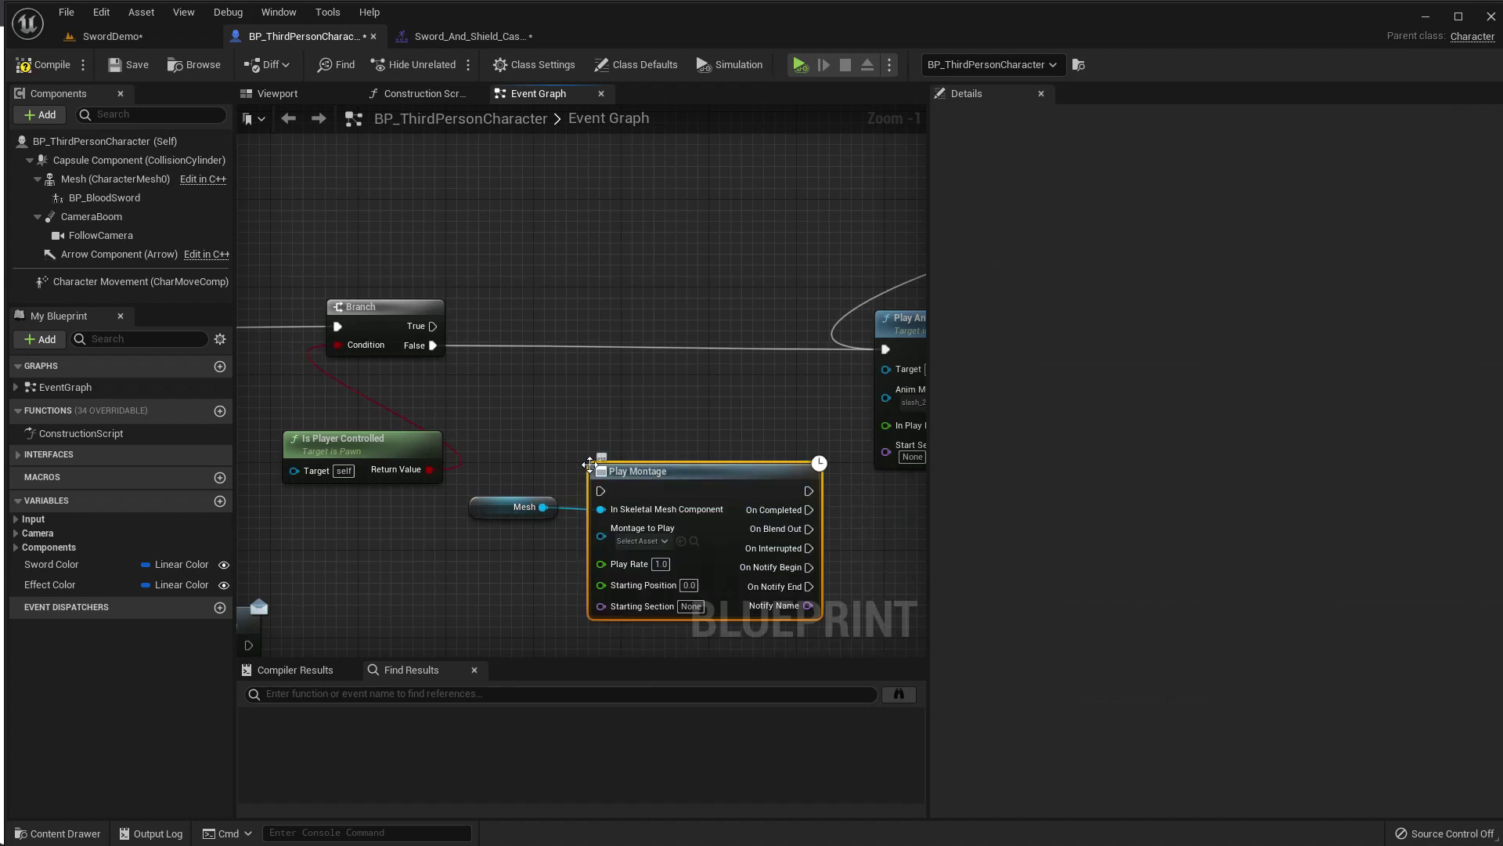
# Wire Branch False into Play Montage, then into Play Anim Montage, using the casting montage.
pyautogui.moveTo(675, 489); pyautogui.dragTo(642, 347)
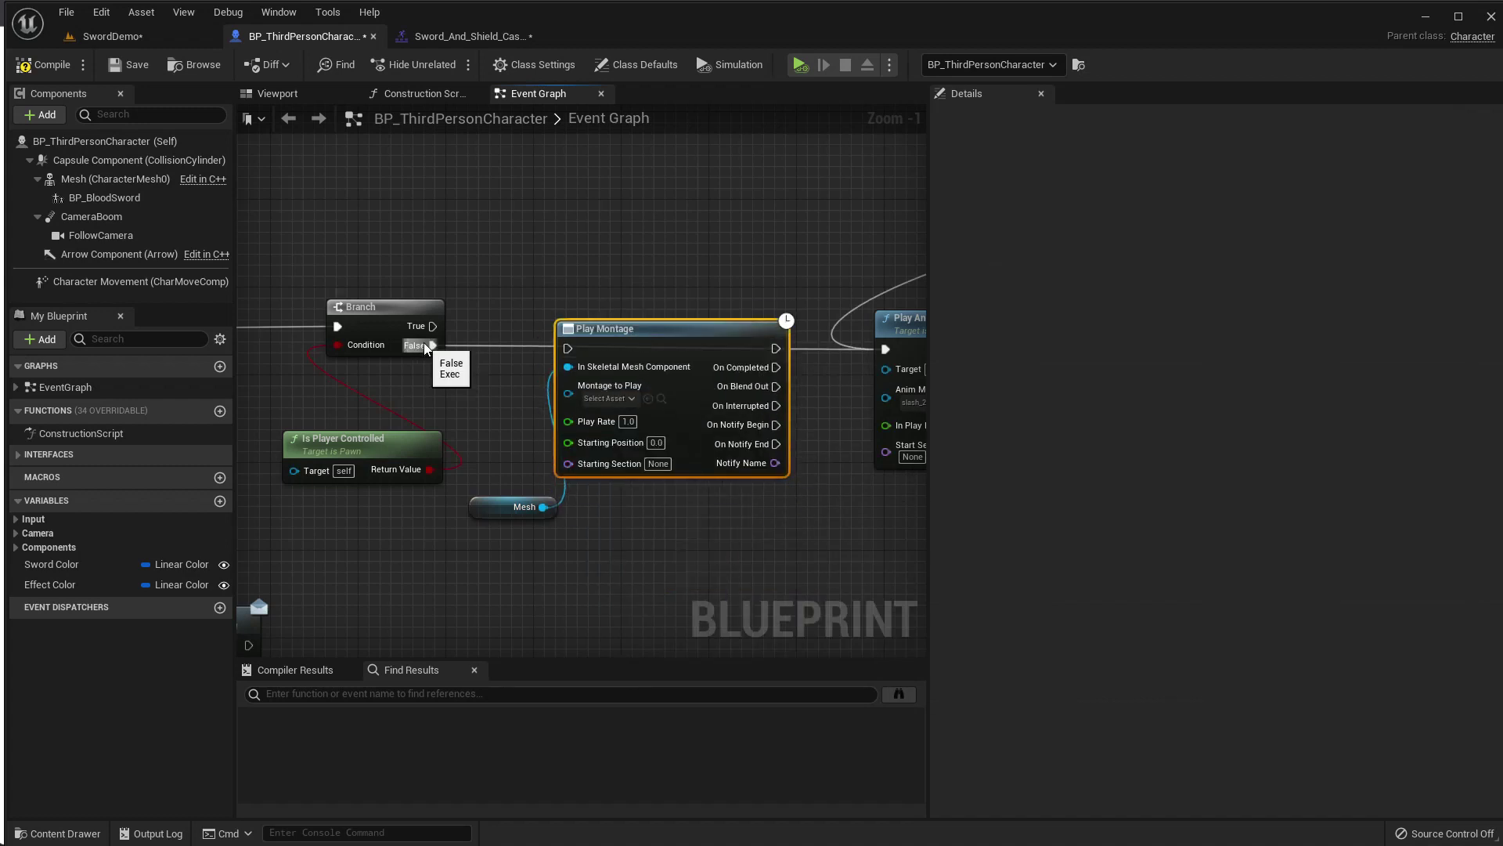
pyautogui.moveTo(432, 345); pyautogui.dragTo(569, 349)
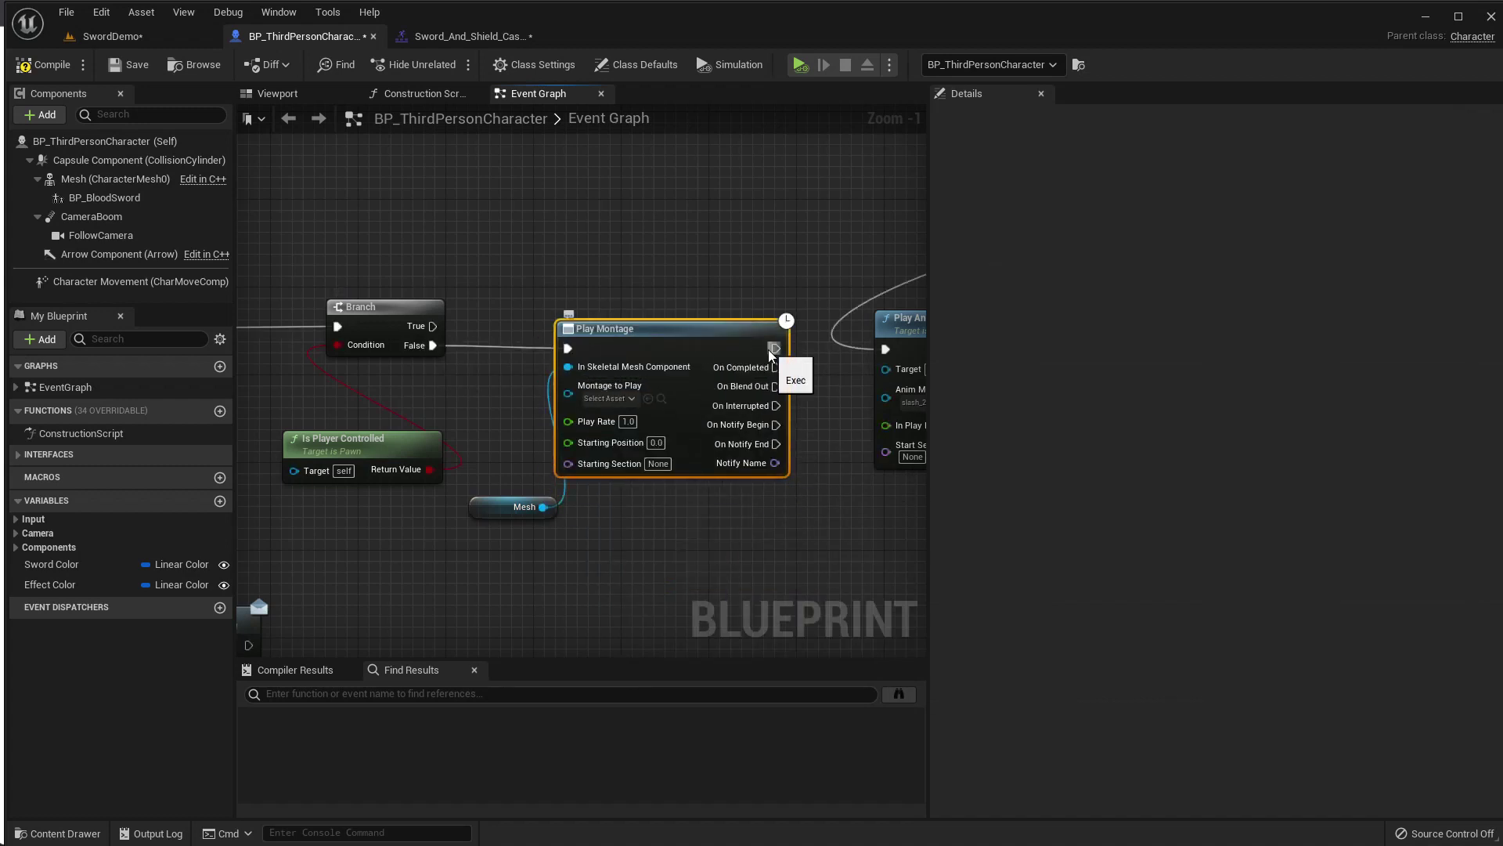
pyautogui.moveTo(776, 348); pyautogui.dragTo(882, 351)
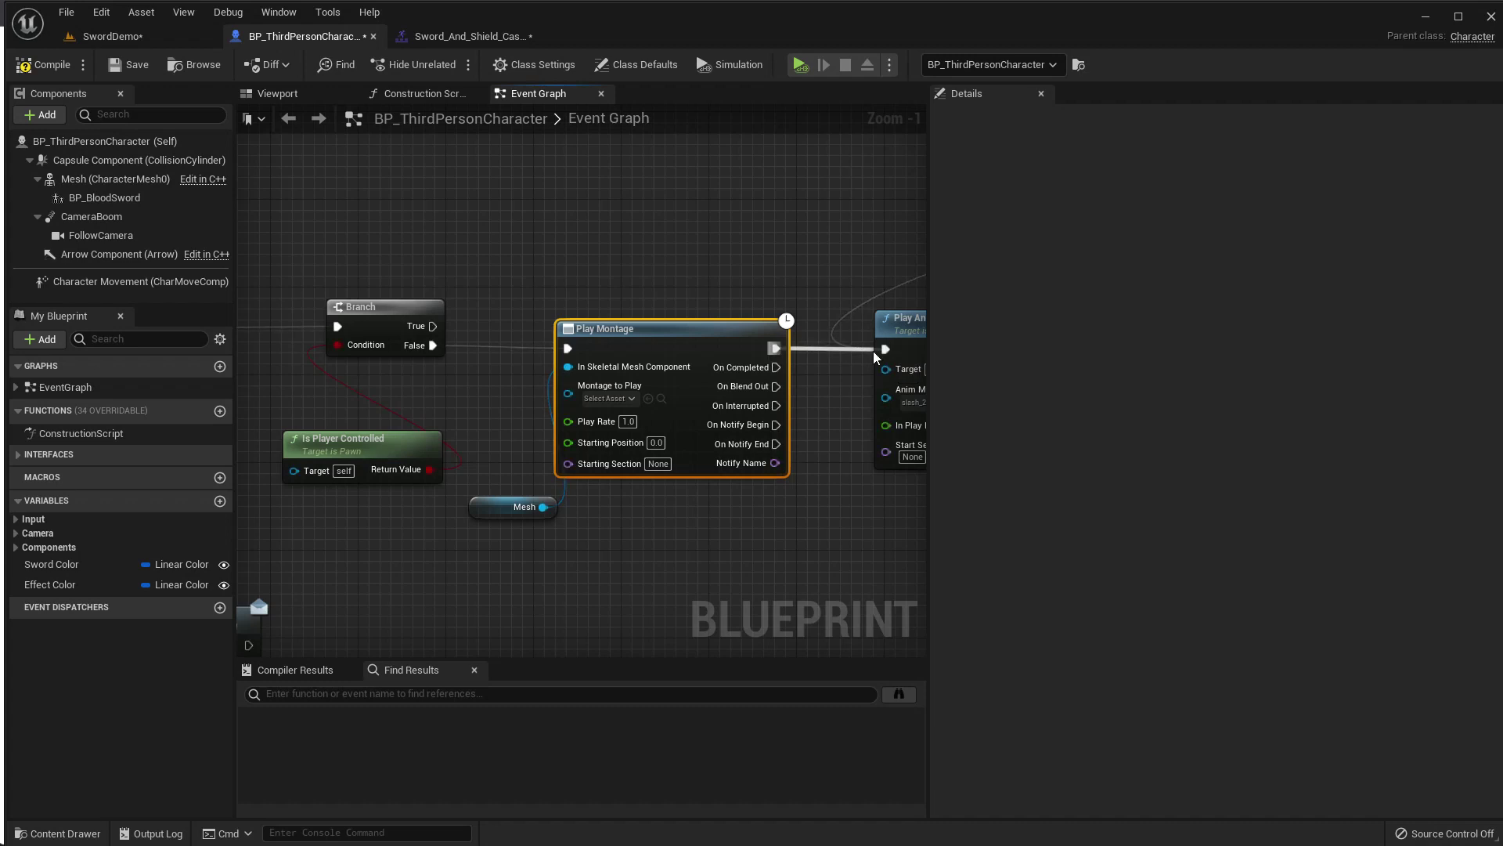
pyautogui.click(603, 398)
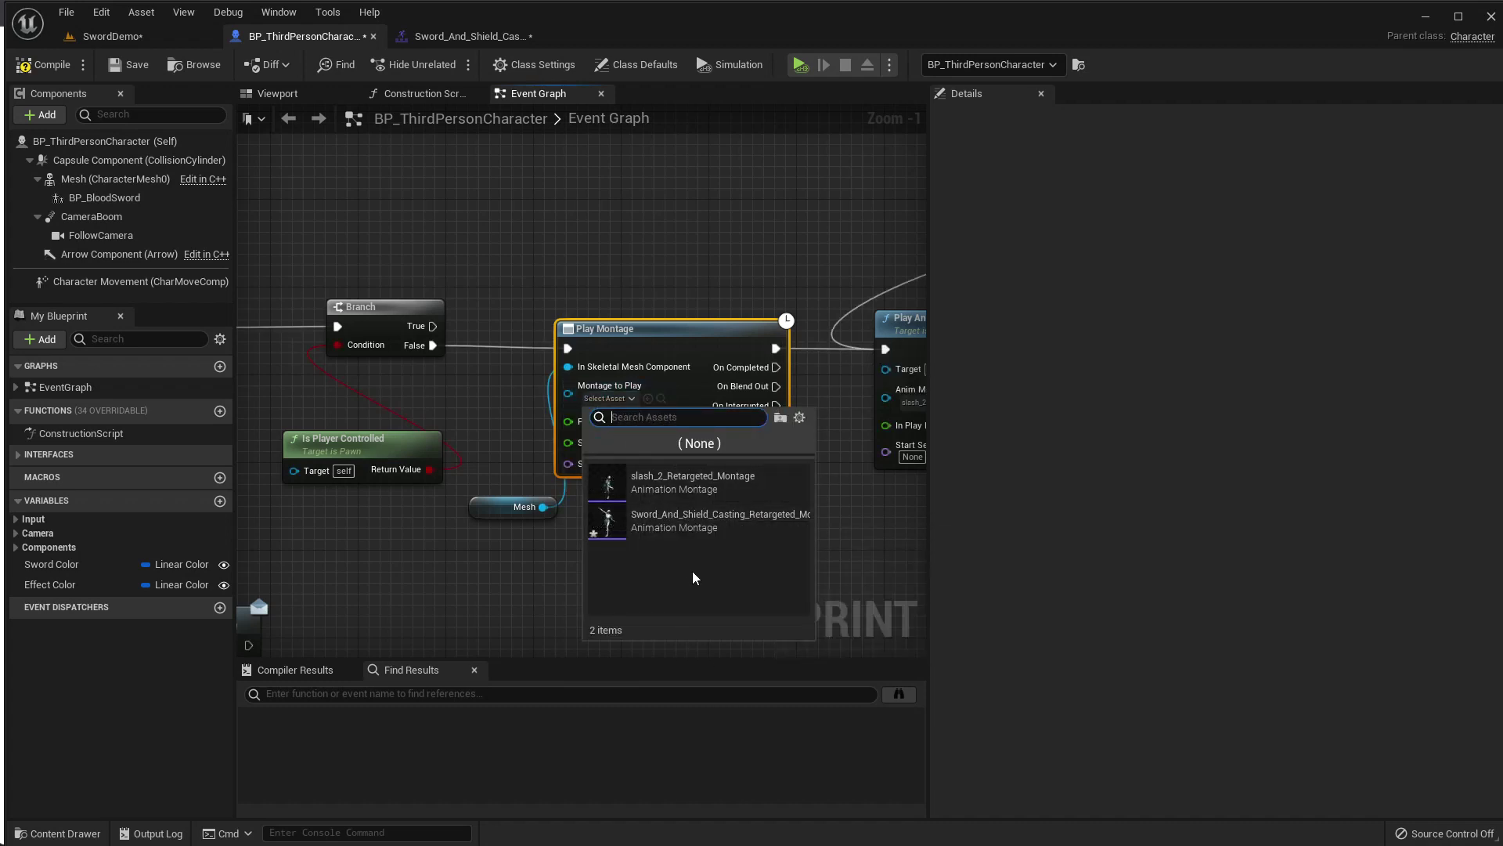
pyautogui.click(694, 519)
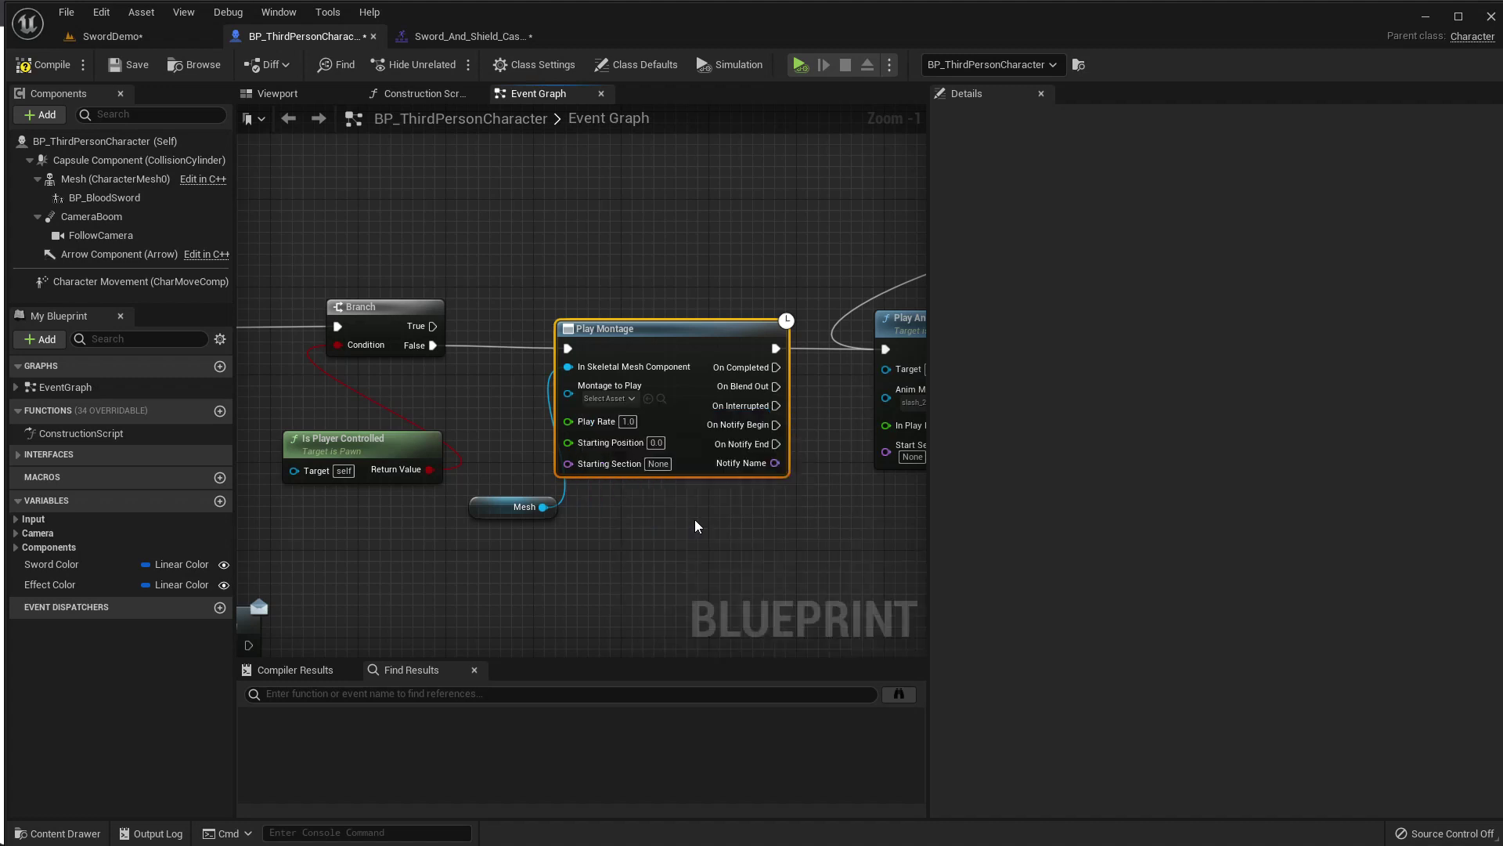
pyautogui.click(94, 36)
# Test-play the level full-screen to watch the sword swing.
pyautogui.press('F11')
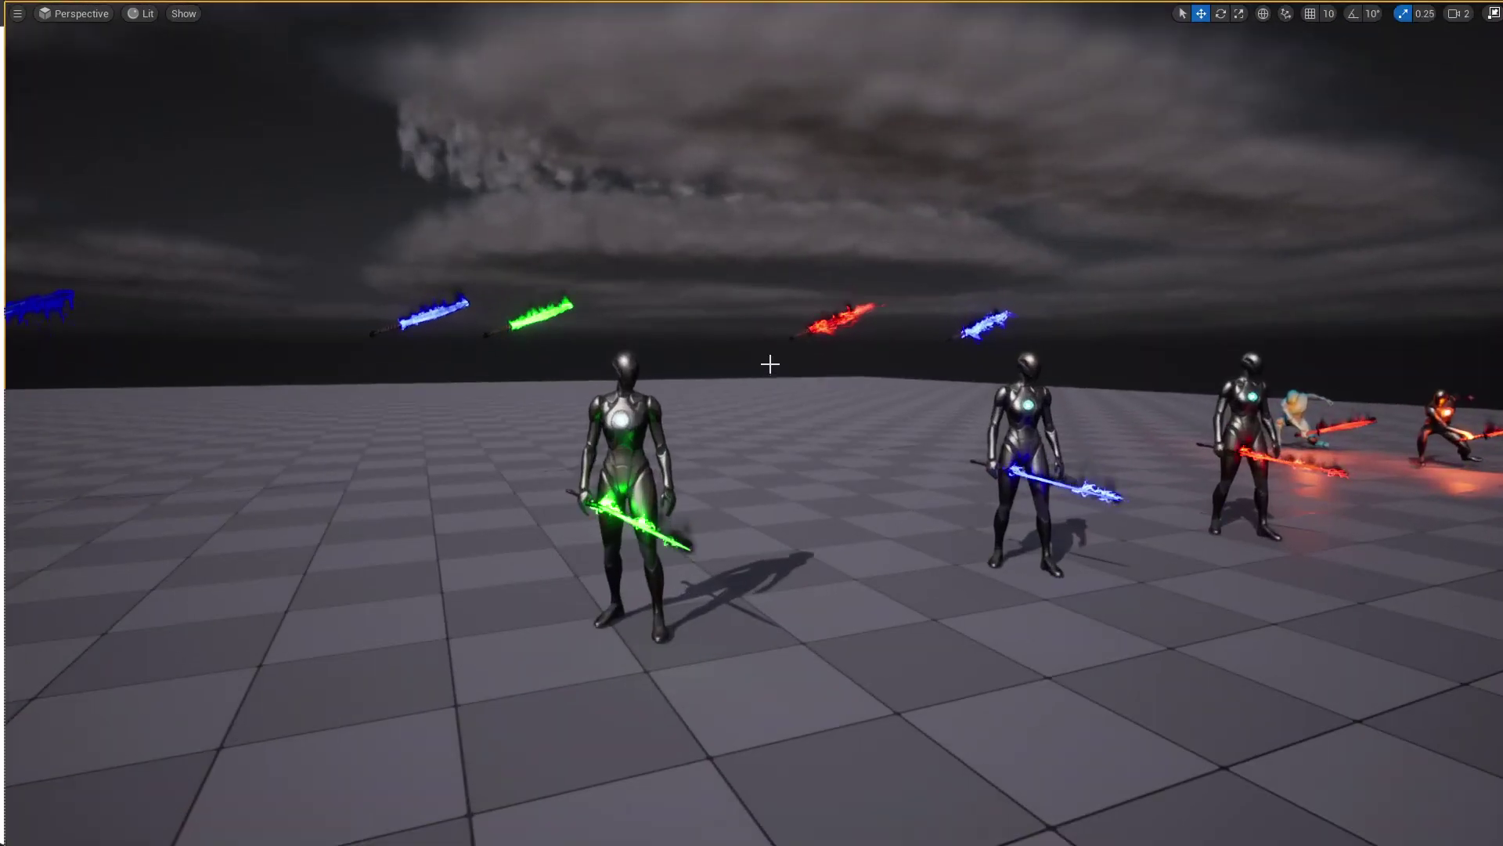
pyautogui.hotkey('alt', 's')
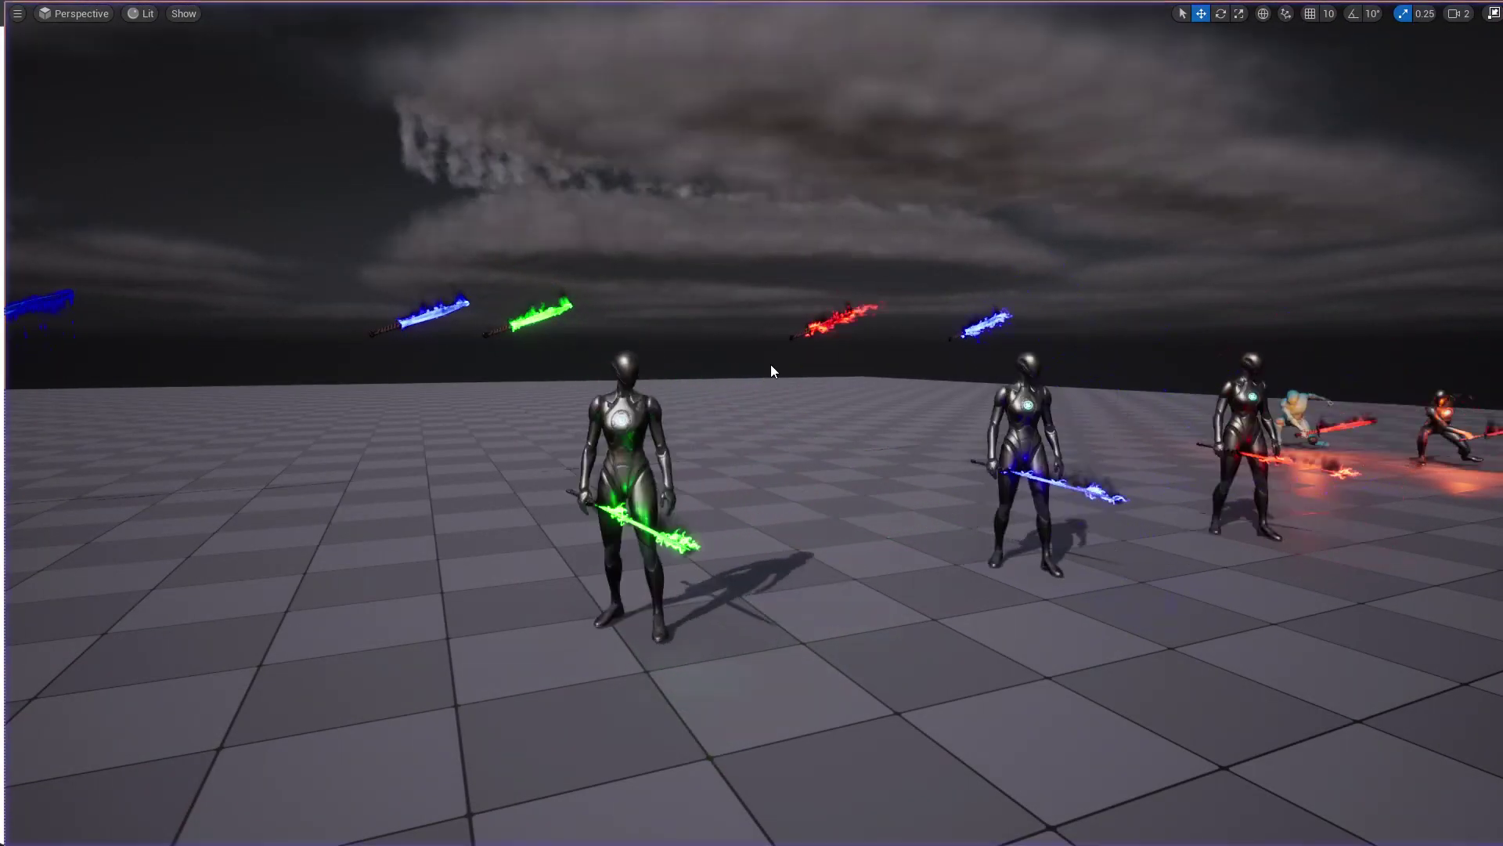
pyautogui.hotkey('alt', 'p')
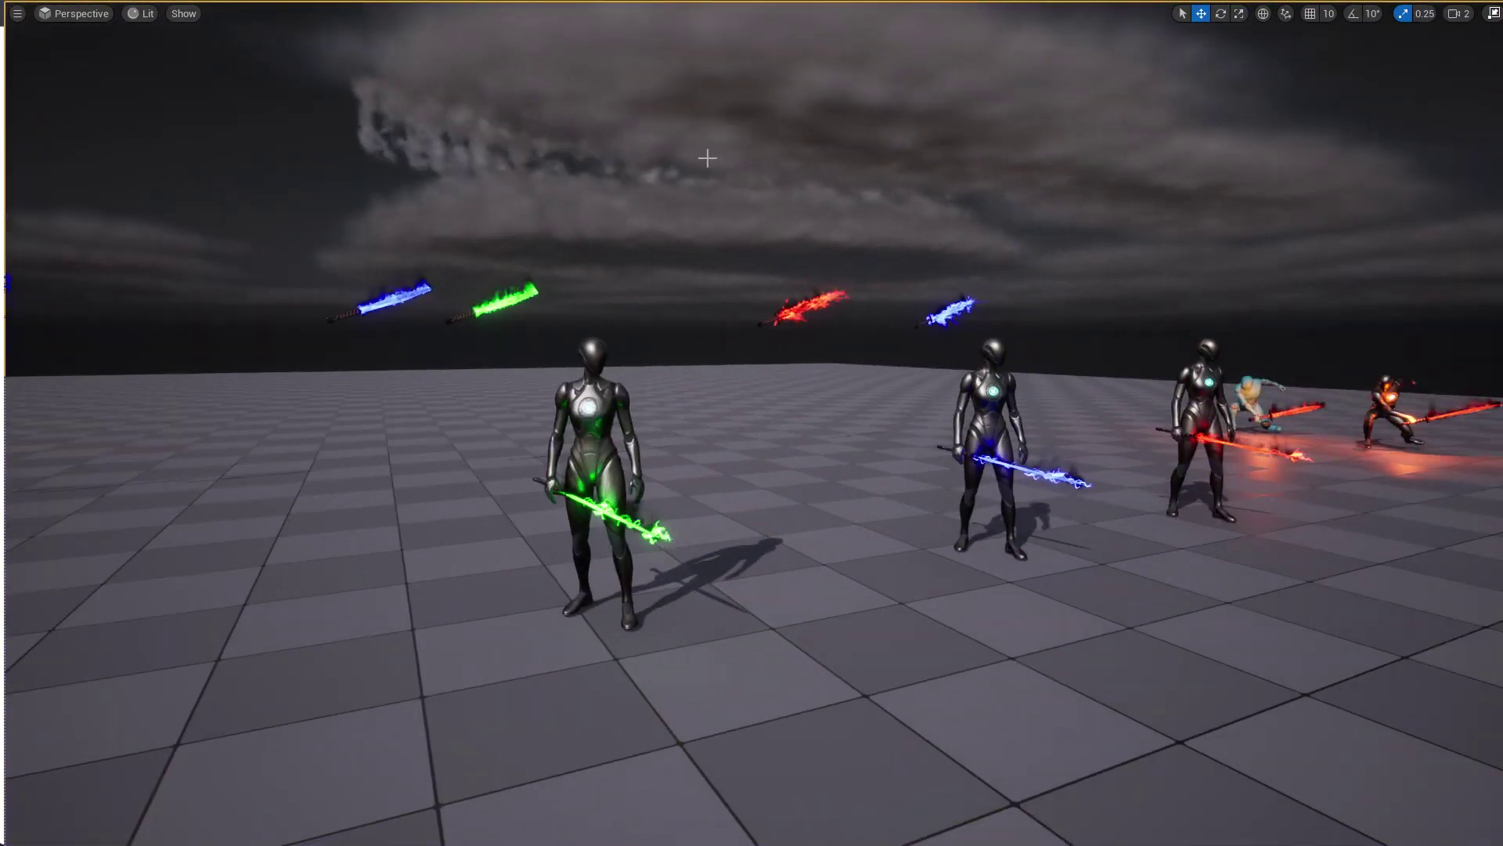
pyautogui.press('F11')
# Break Play Montage's exec link and connect On Completed to Play Anim Montage instead.
pyautogui.click(303, 36)
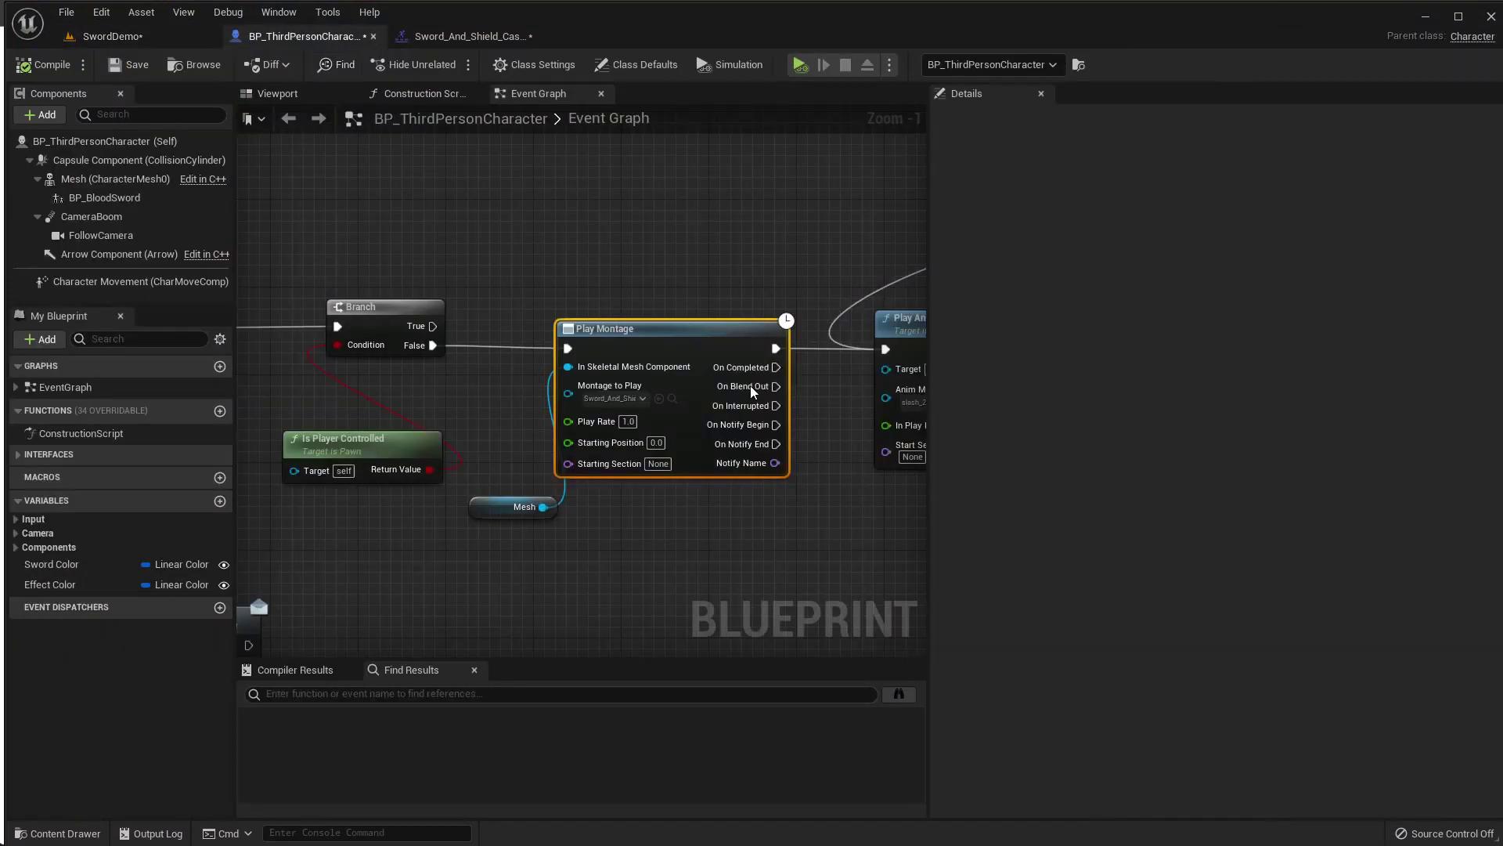
pyautogui.moveTo(750, 385); pyautogui.dragTo(606, 325, button='right')
pyautogui.rightClick(607, 324)
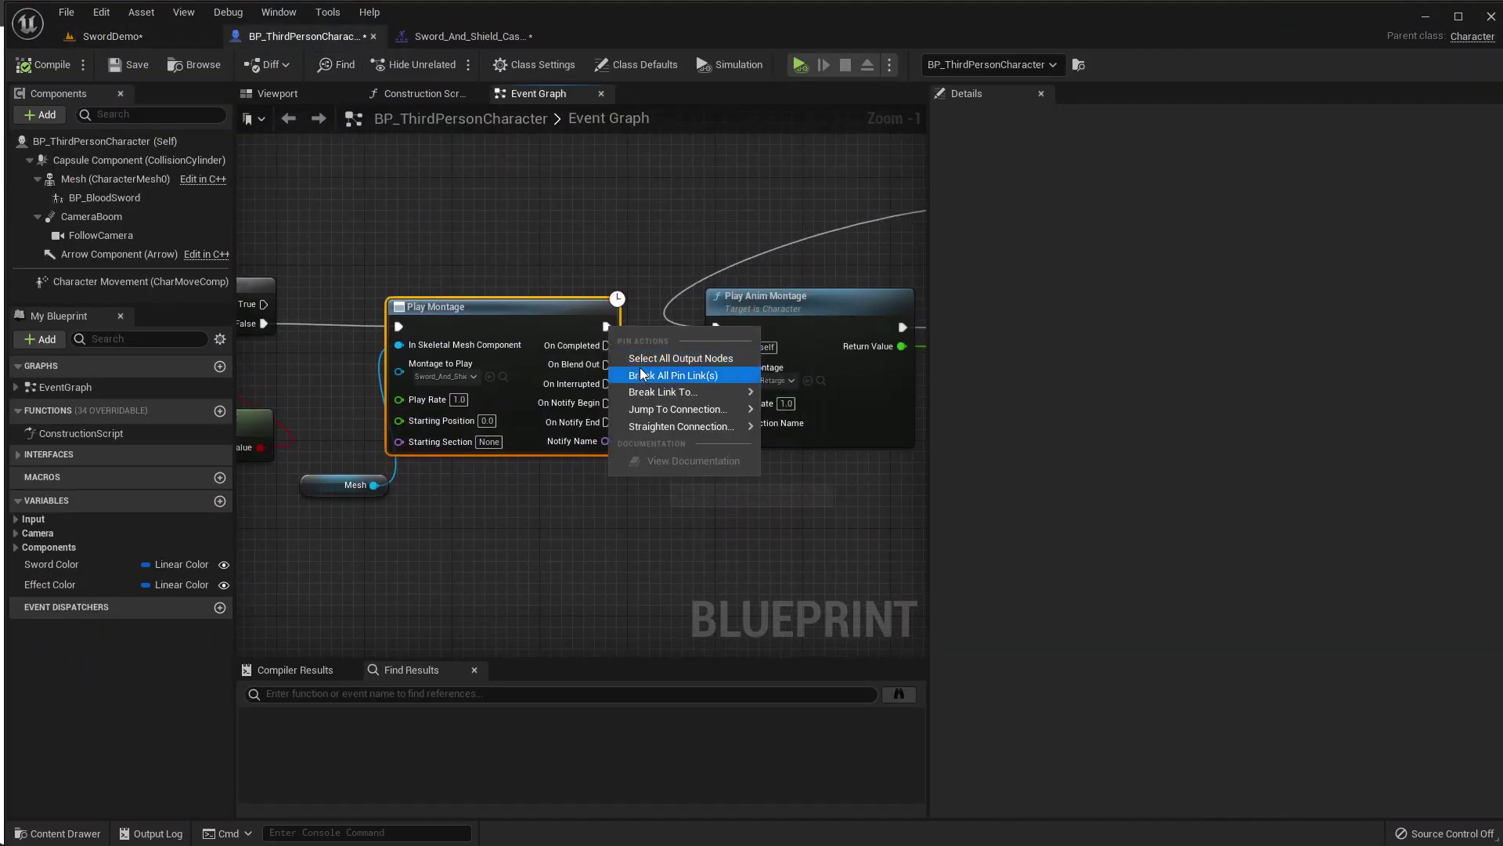
pyautogui.click(636, 368)
pyautogui.moveTo(606, 345); pyautogui.dragTo(716, 327)
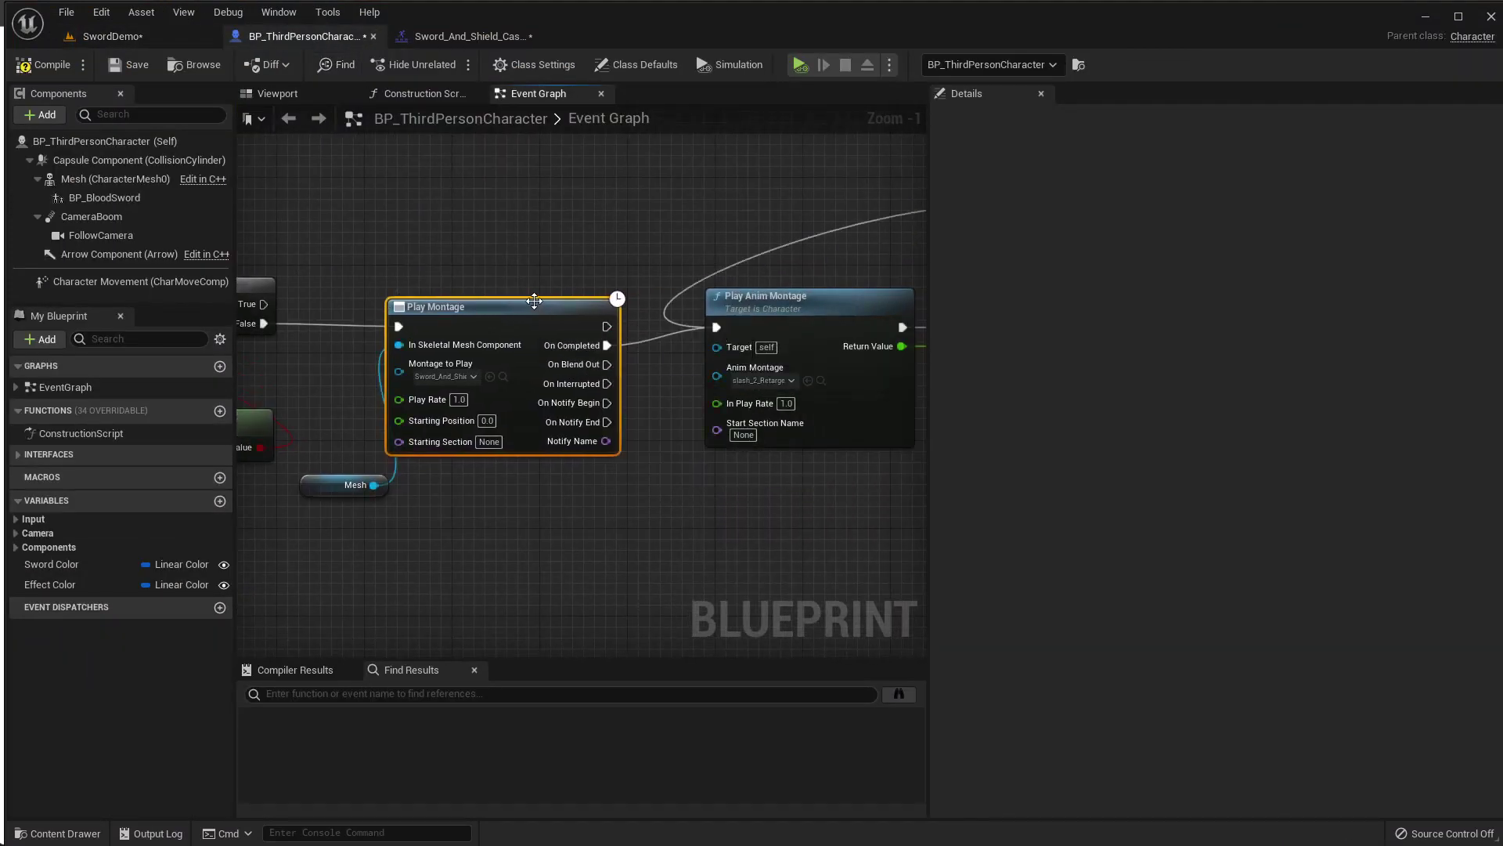
# View the mannequins' coloured sword slashes full-screen in the level again.
pyautogui.click(102, 34)
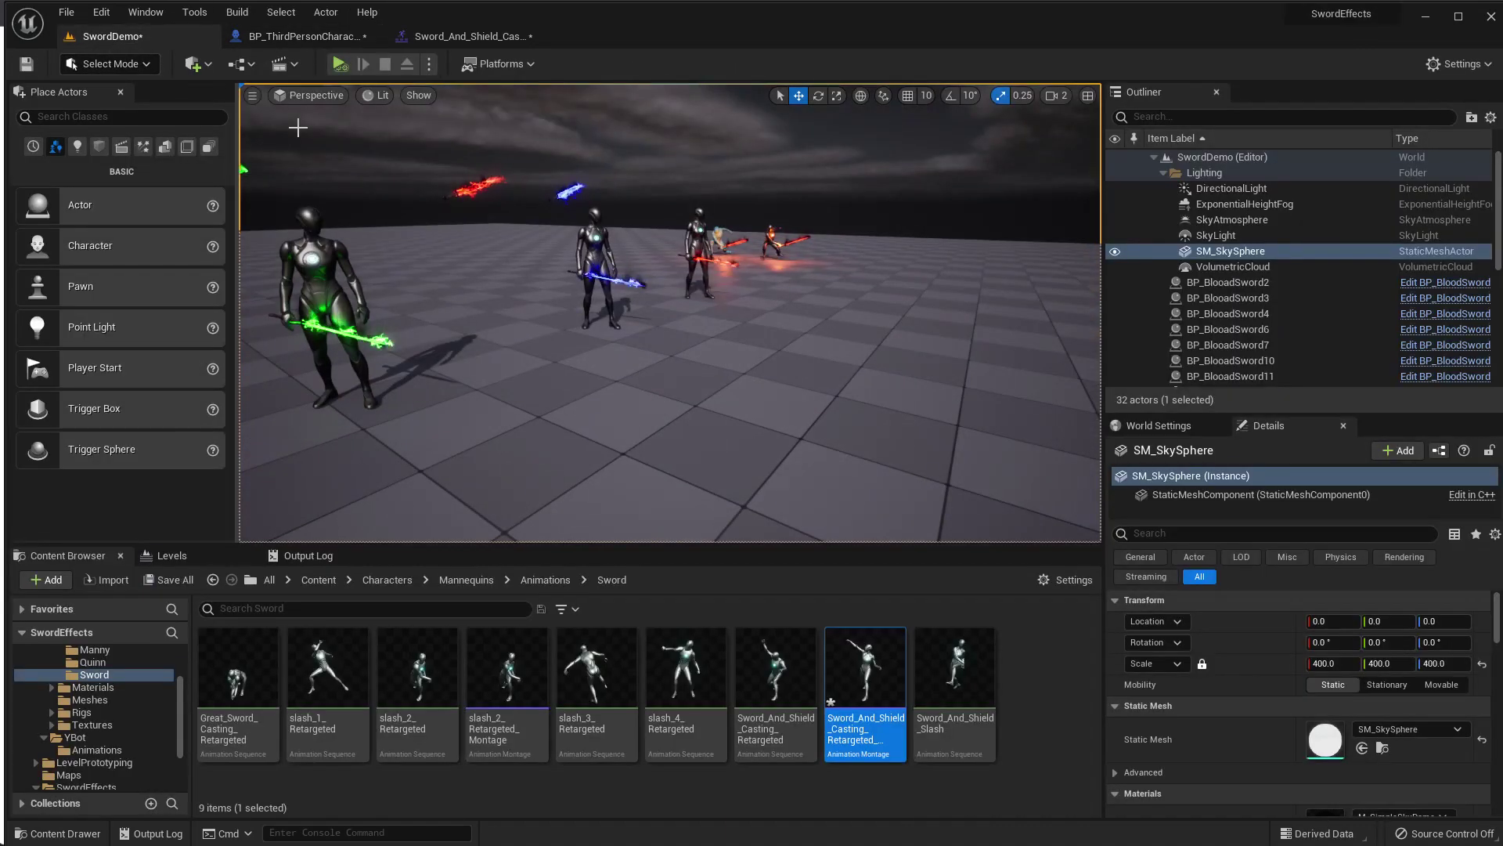
pyautogui.press('F11')
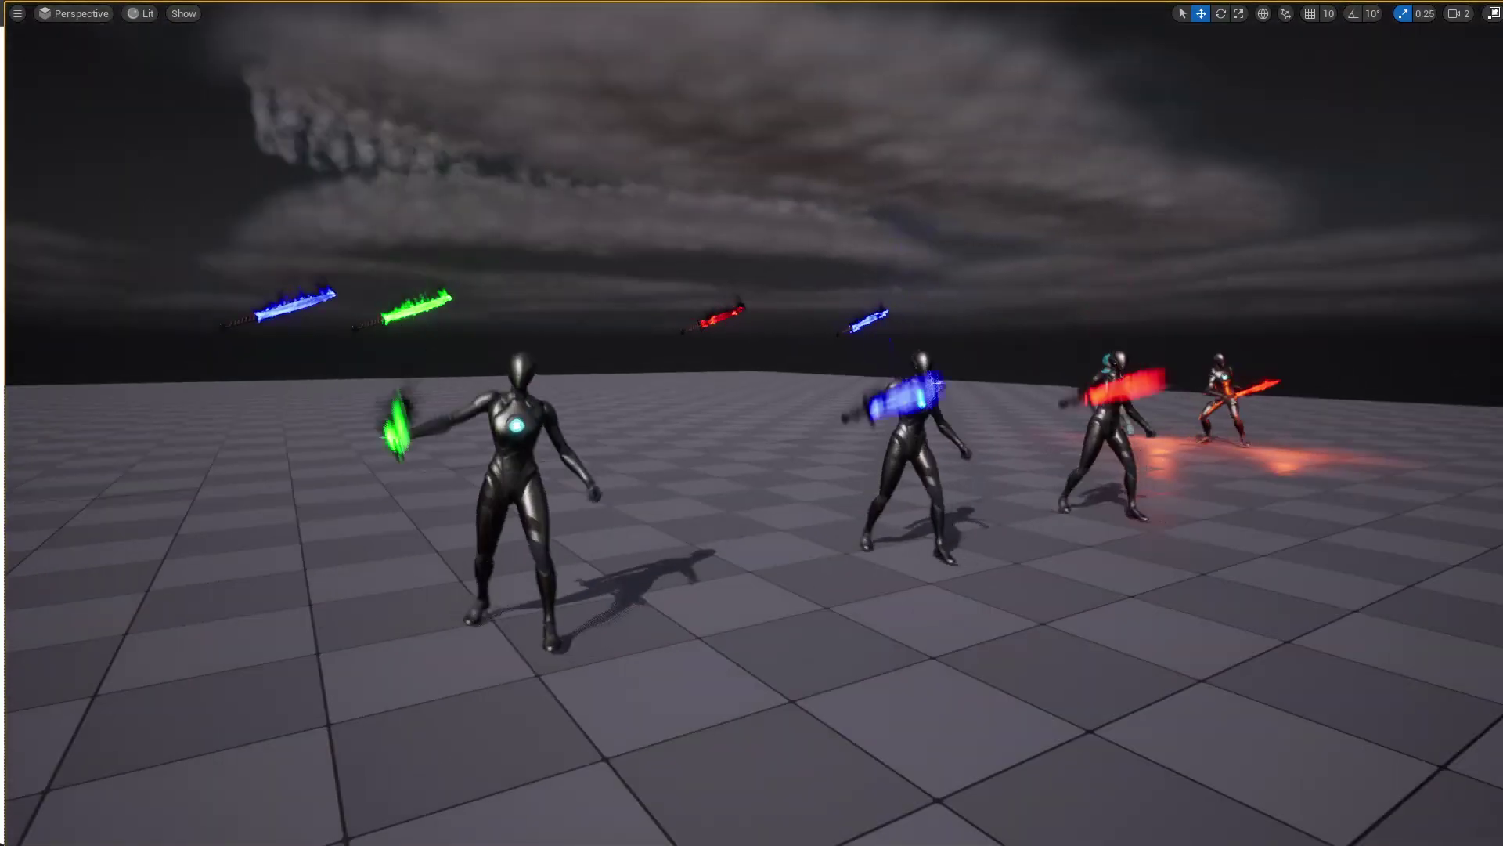
pyautogui.moveTo(300, 135); pyautogui.dragTo(670, 341, button='right')
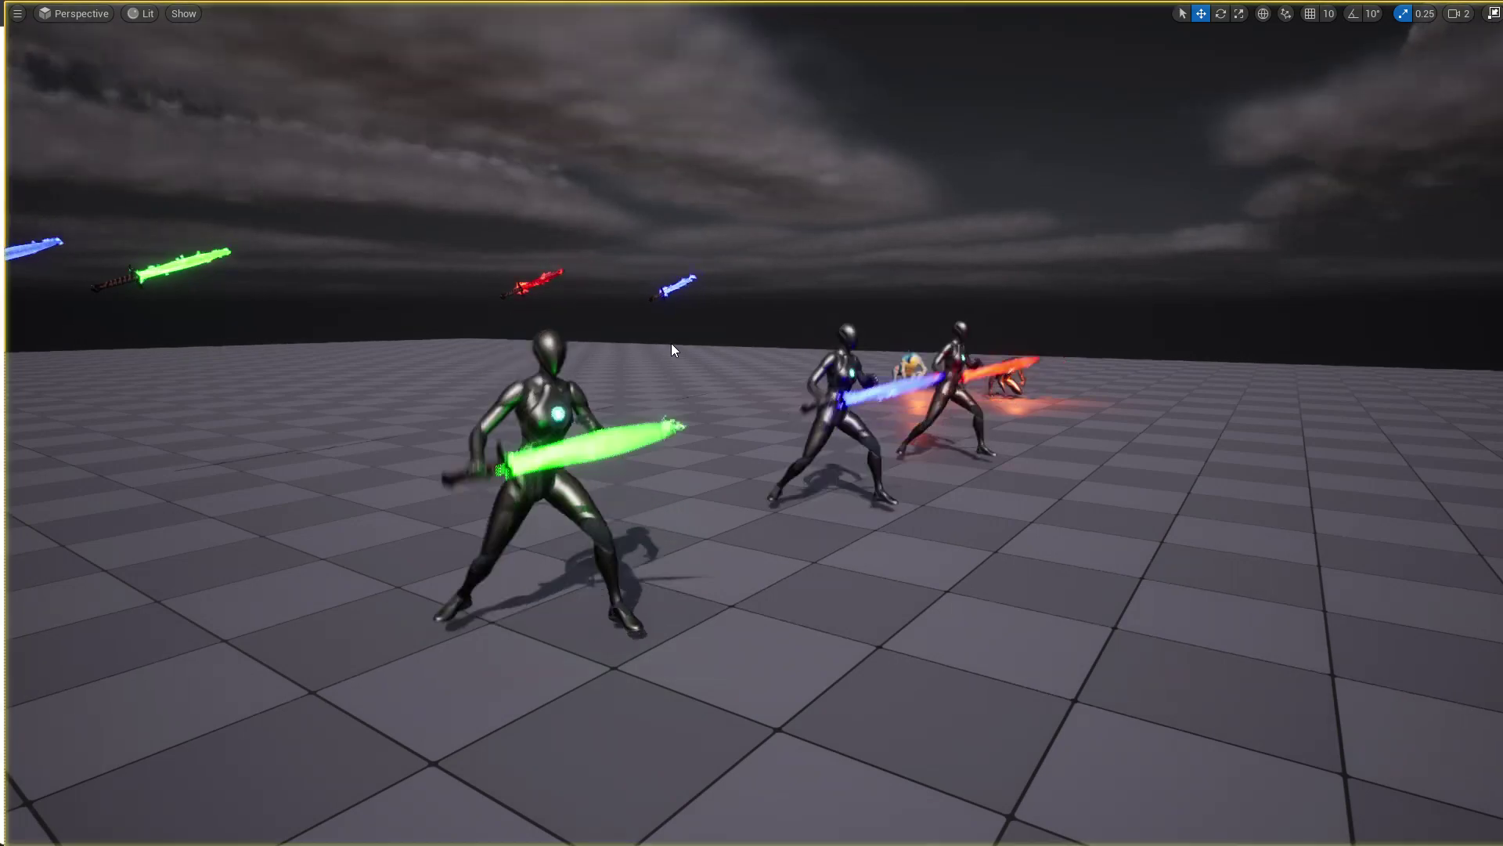
pyautogui.moveTo(678, 349); pyautogui.dragTo(538, 468, button='right')
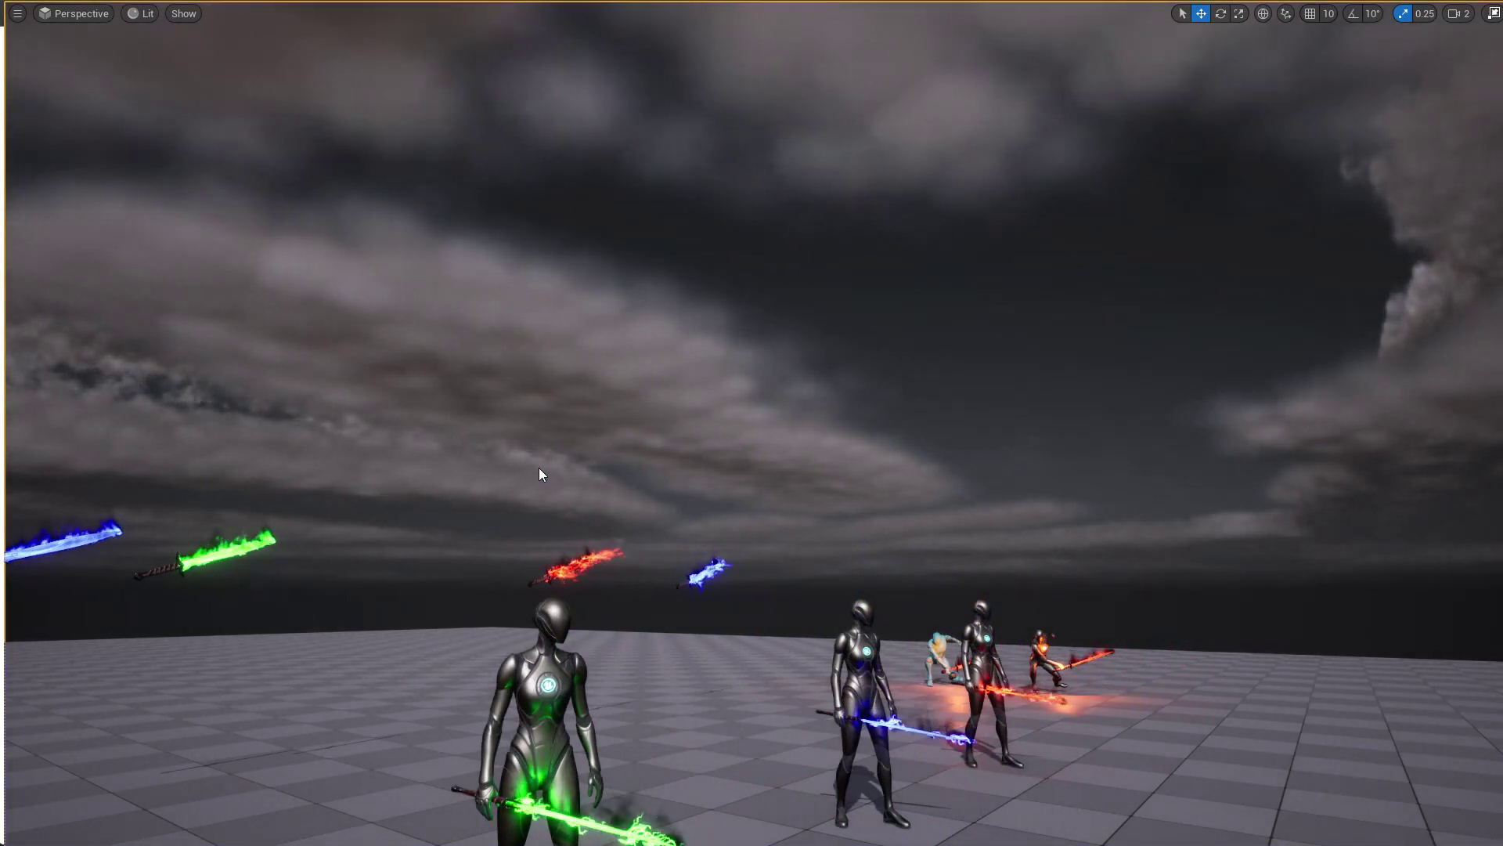
pyautogui.press('F11')
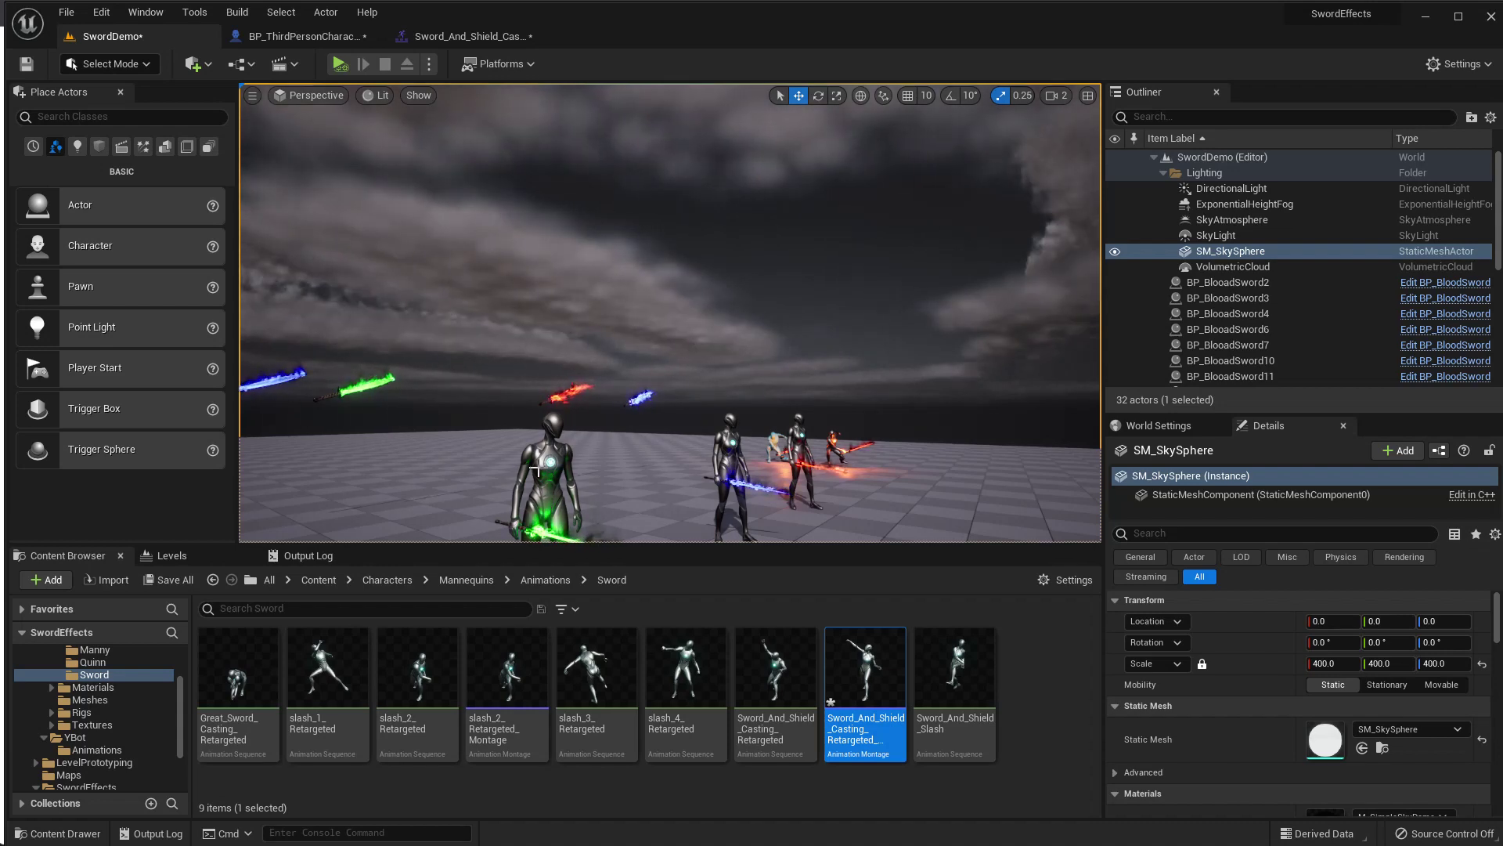
# Review the character's montage chain and inspect its BP_BloodSword component settings.
pyautogui.click(309, 36)
pyautogui.scroll(-1, 681, 487)
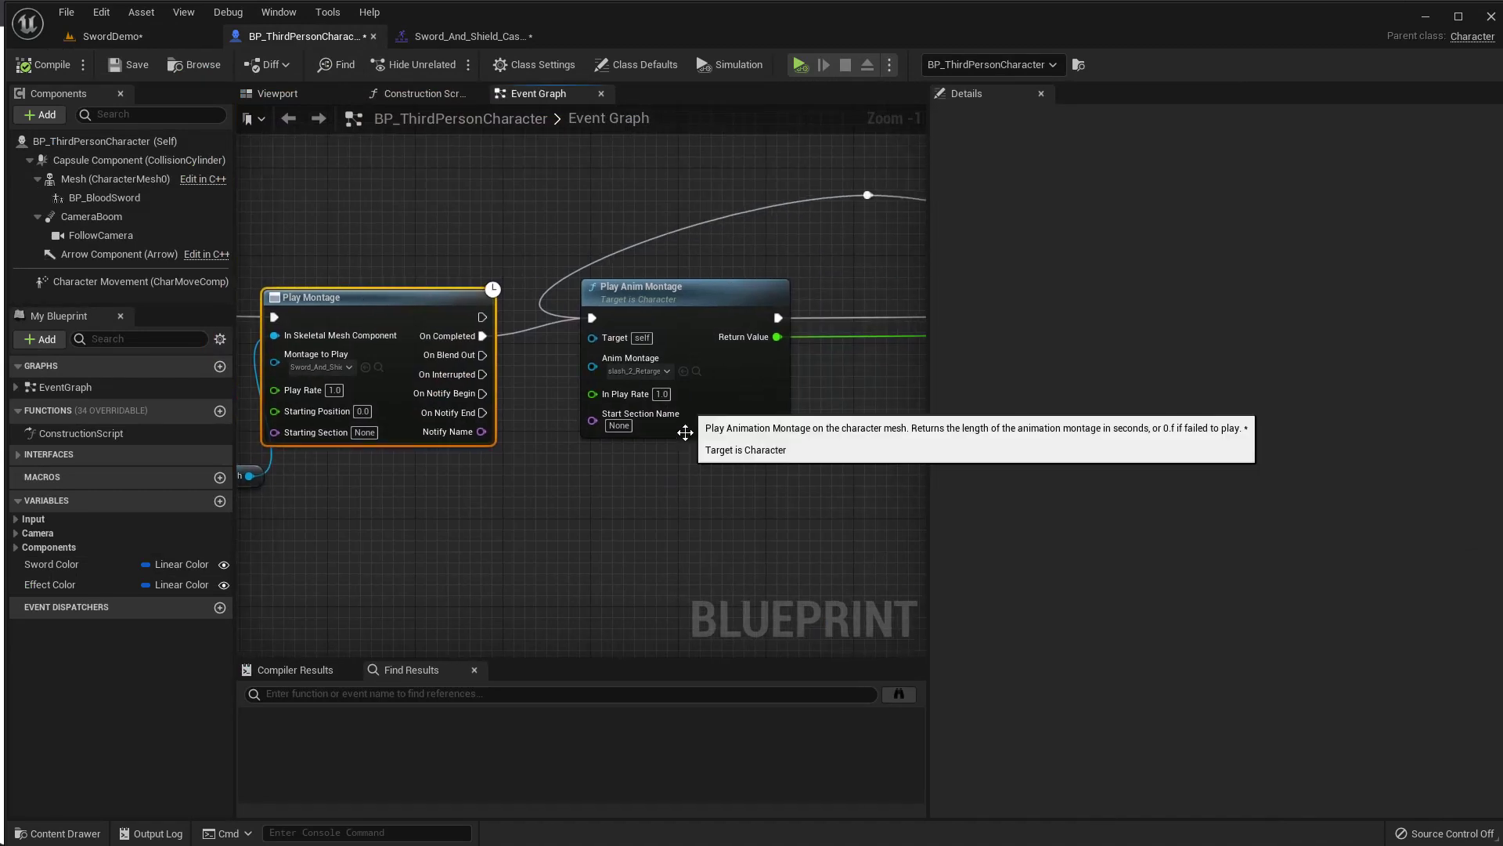
pyautogui.scroll(-2, 782, 515)
pyautogui.moveTo(782, 515)
pyautogui.mouseDown(button='right')
pyautogui.moveTo(744, 533)
pyautogui.moveTo(929, 576)
pyautogui.mouseUp(button='right')
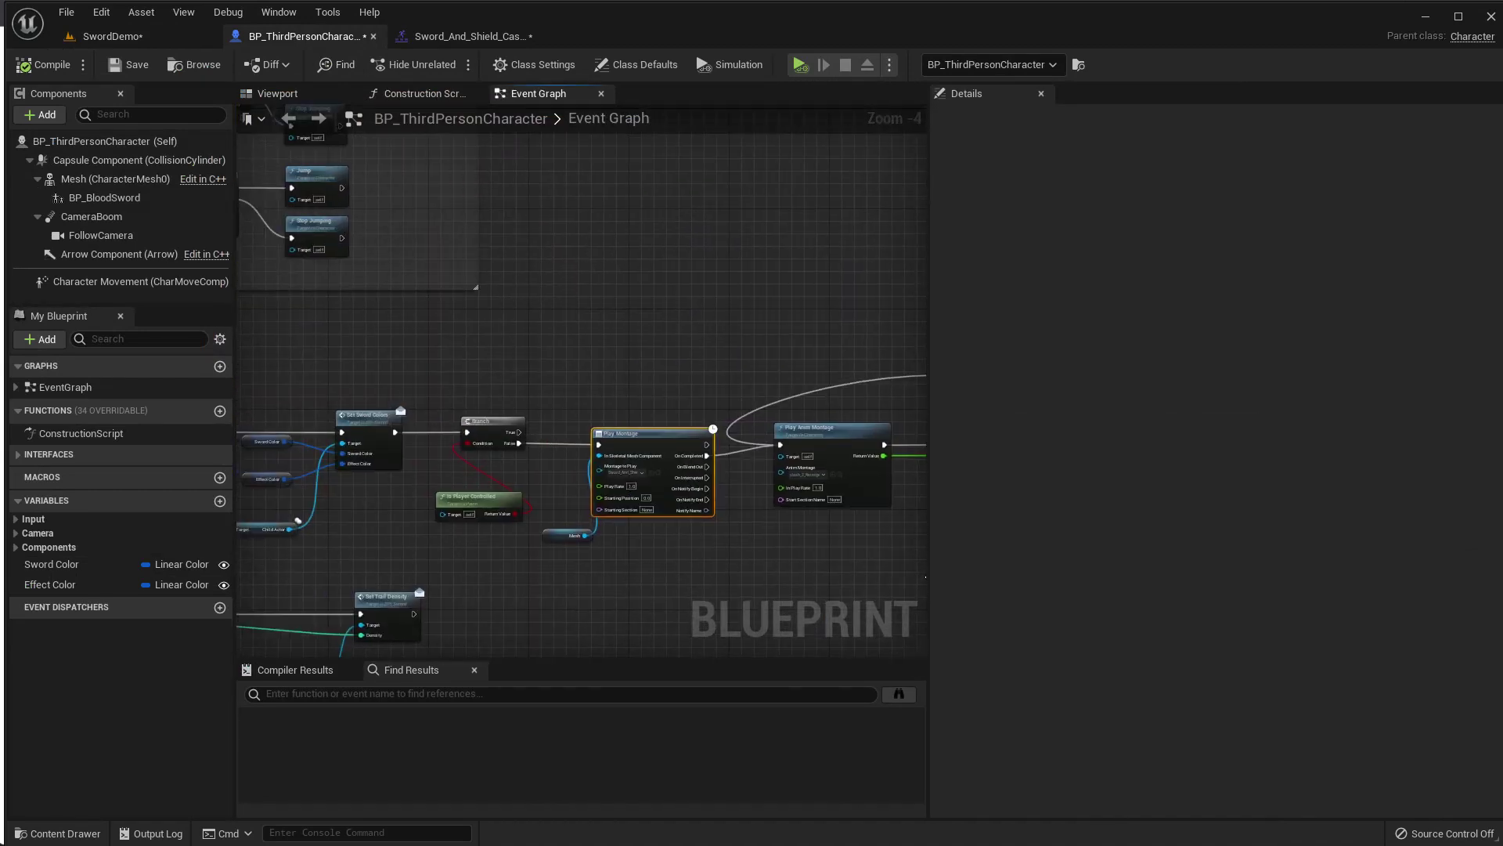
pyautogui.click(82, 200)
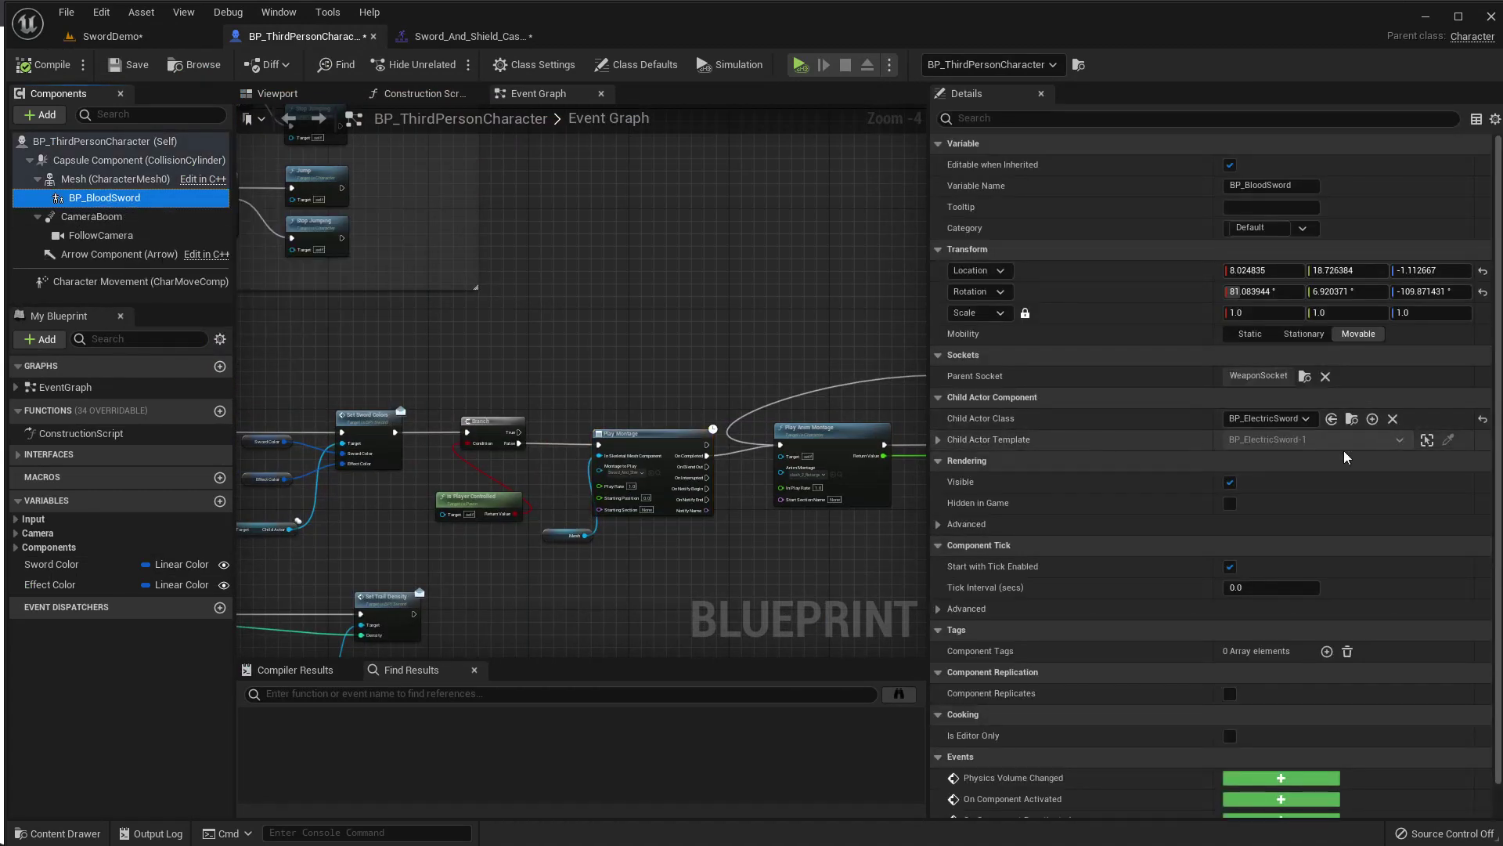
pyautogui.click(1352, 418)
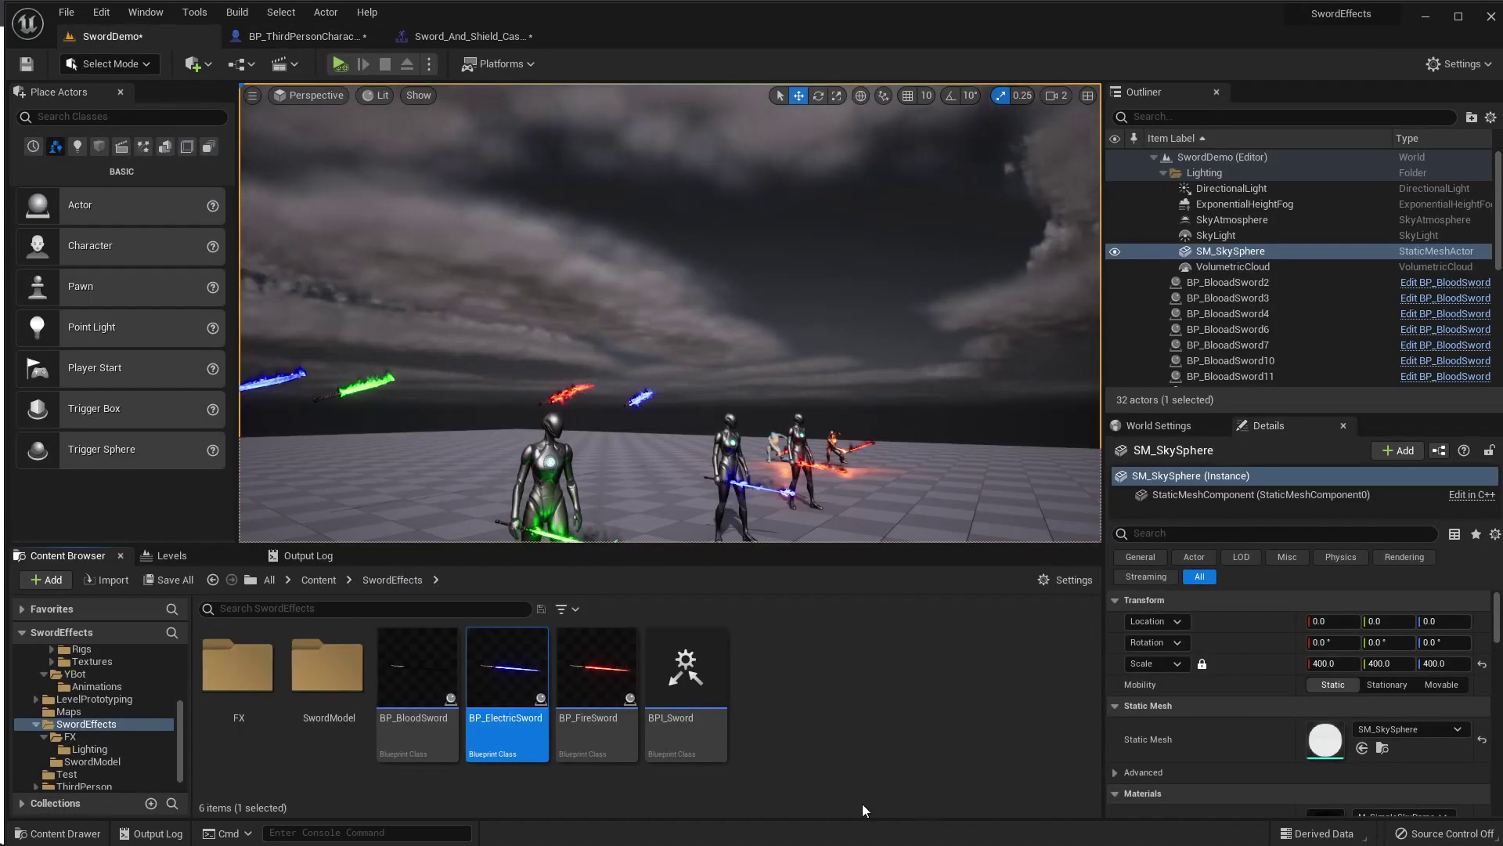
# Open BP_BloodSword and show its Class Settings listing the BPI Sword interface.
pyautogui.click(437, 654)
pyautogui.doubleClick(437, 655)
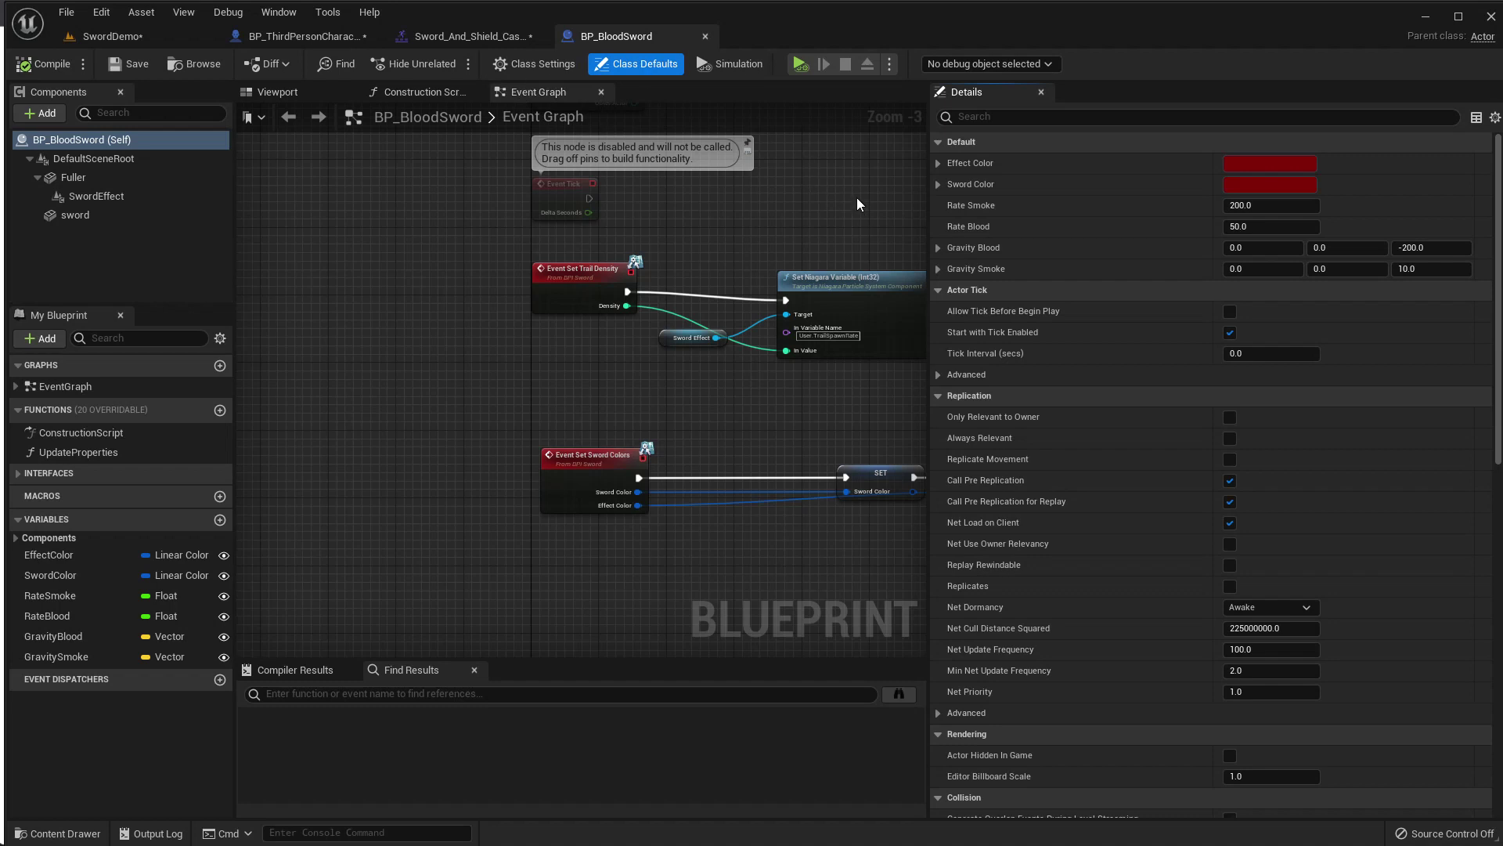
pyautogui.moveTo(855, 191); pyautogui.dragTo(712, 200, button='right')
pyautogui.scroll(-2, 710, 202)
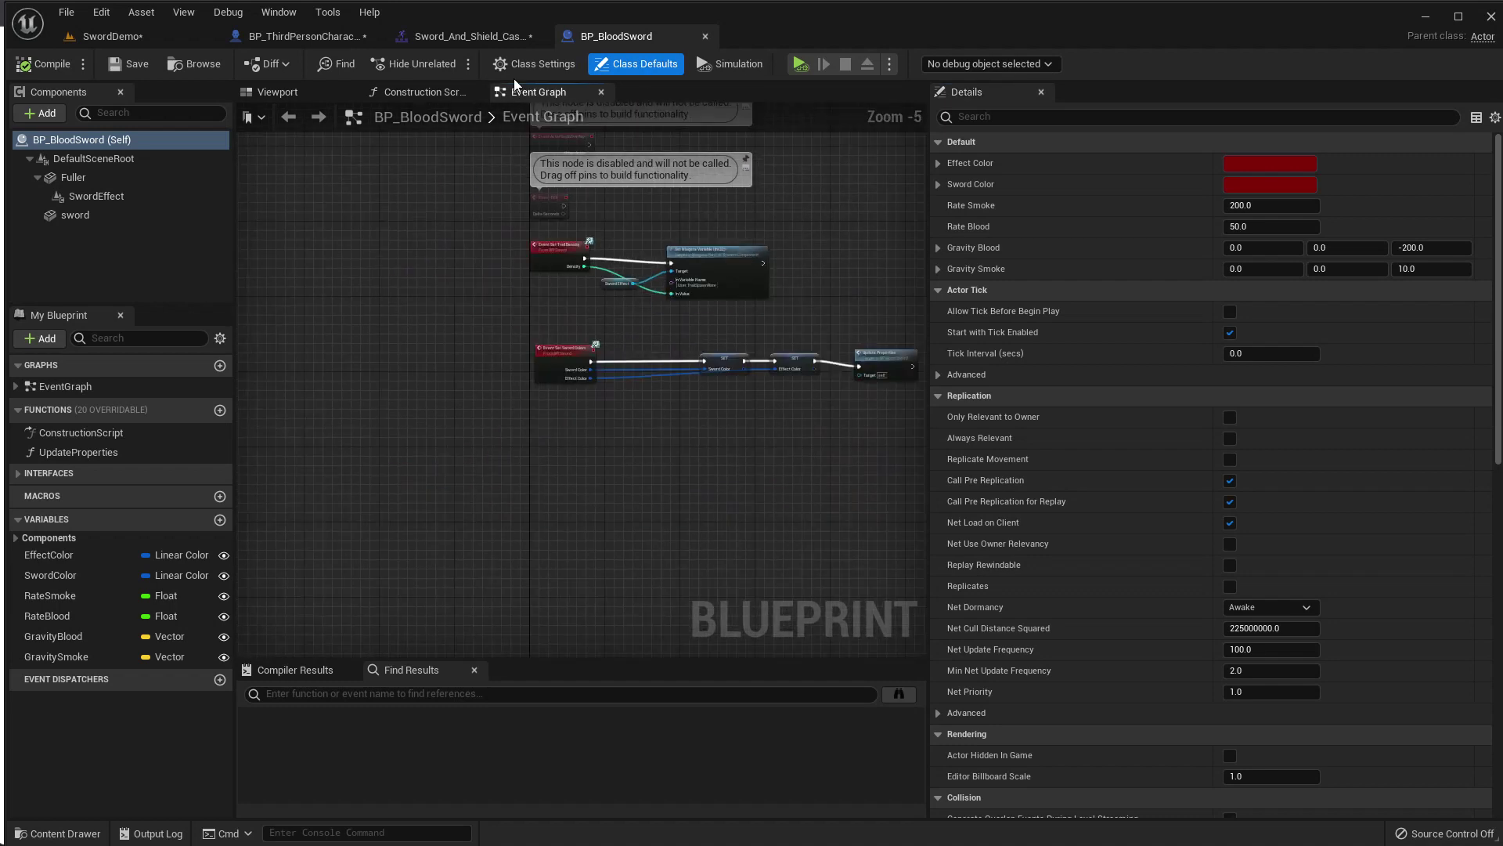
pyautogui.click(531, 62)
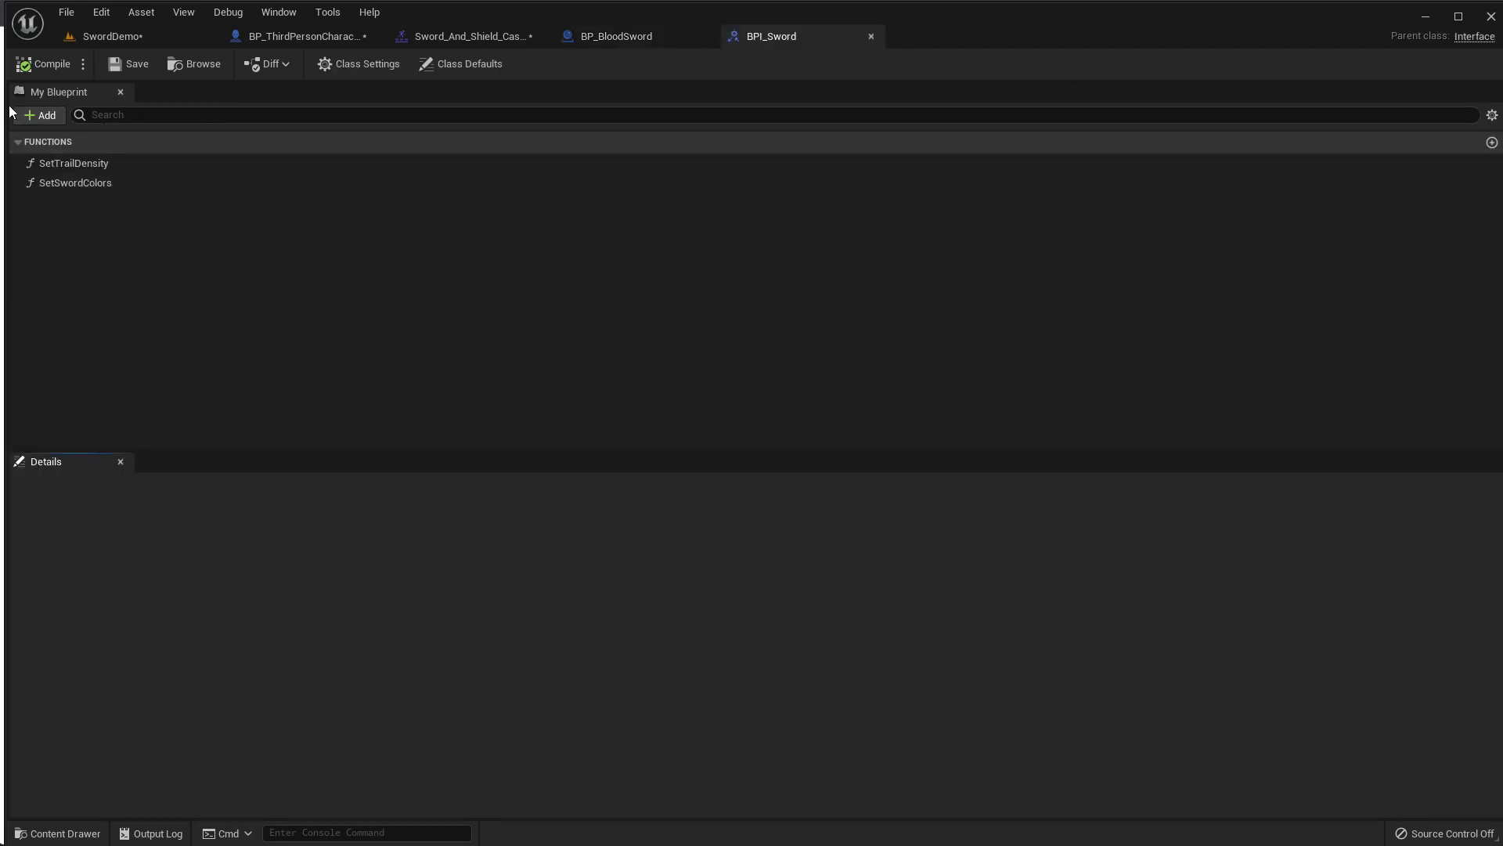
# Give BPI_Sword a ToggleSwordEffect function with a Boolean Enable input and compile the interface.
pyautogui.click(45, 115)
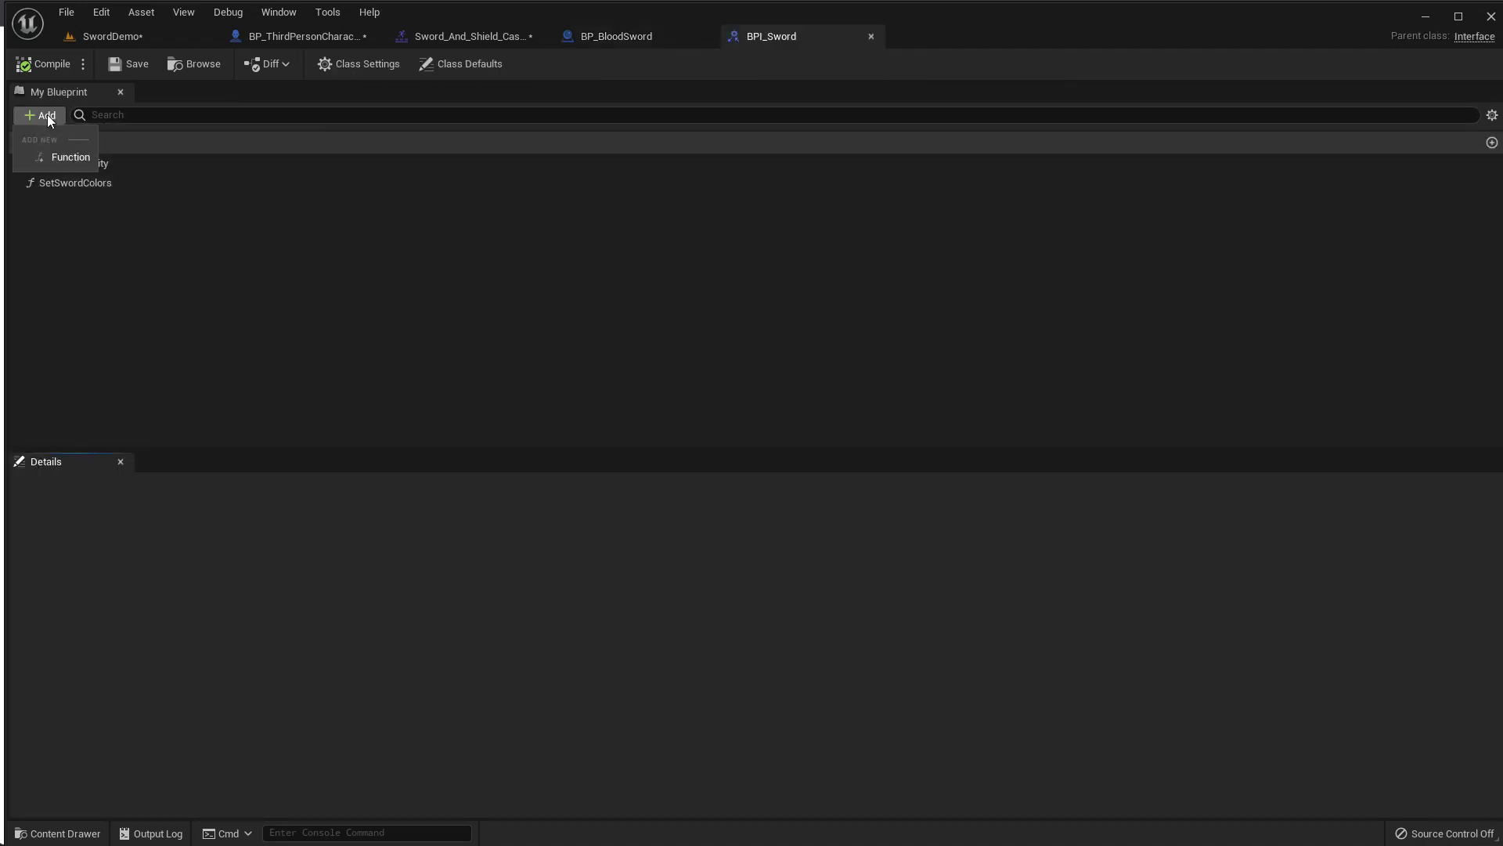
pyautogui.click(77, 159)
pyautogui.write('ToggleSwordEffect')
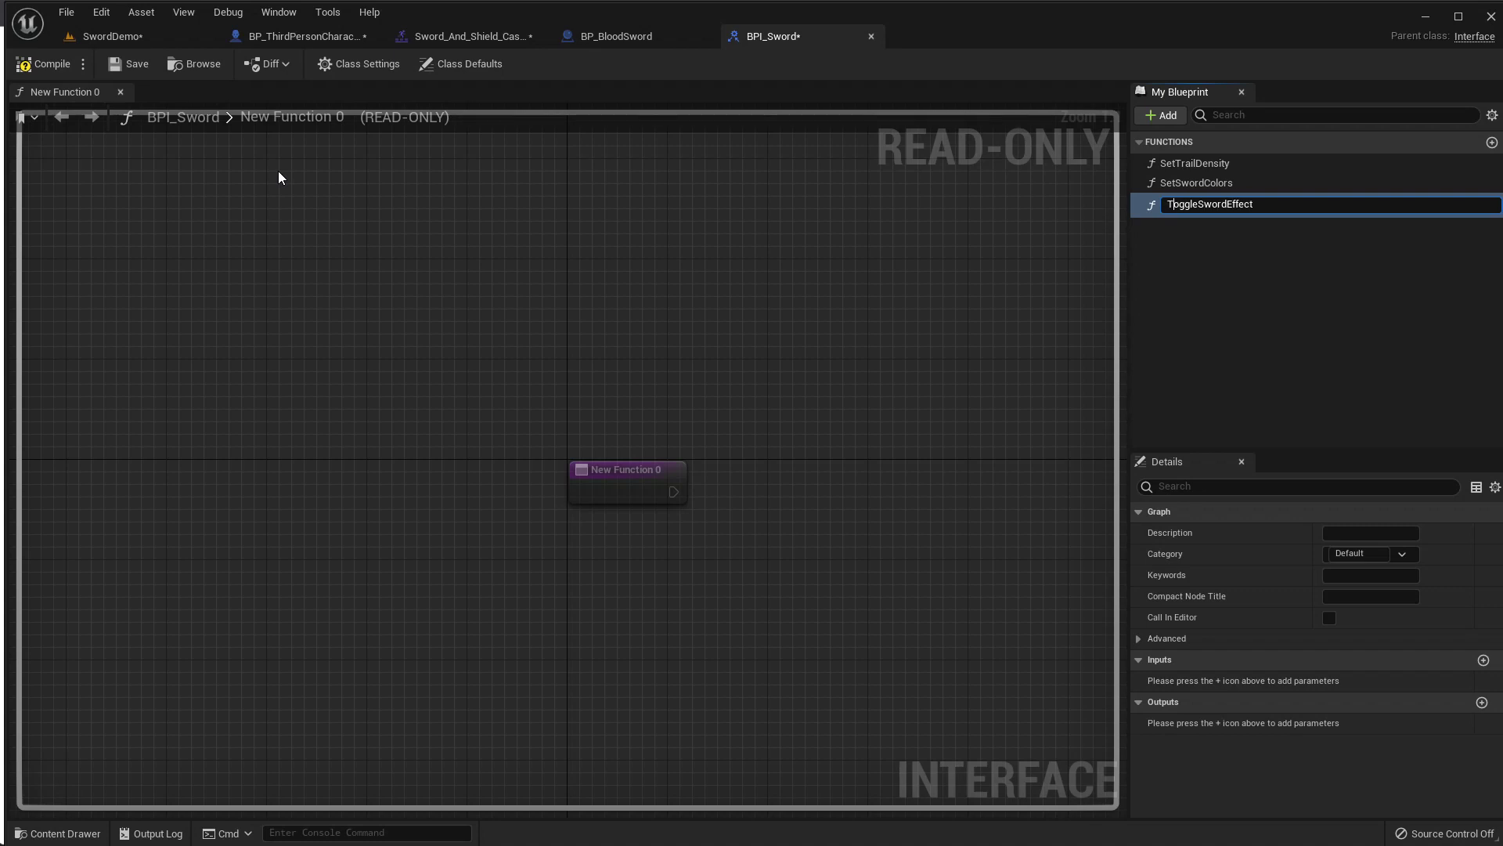
pyautogui.press('Return')
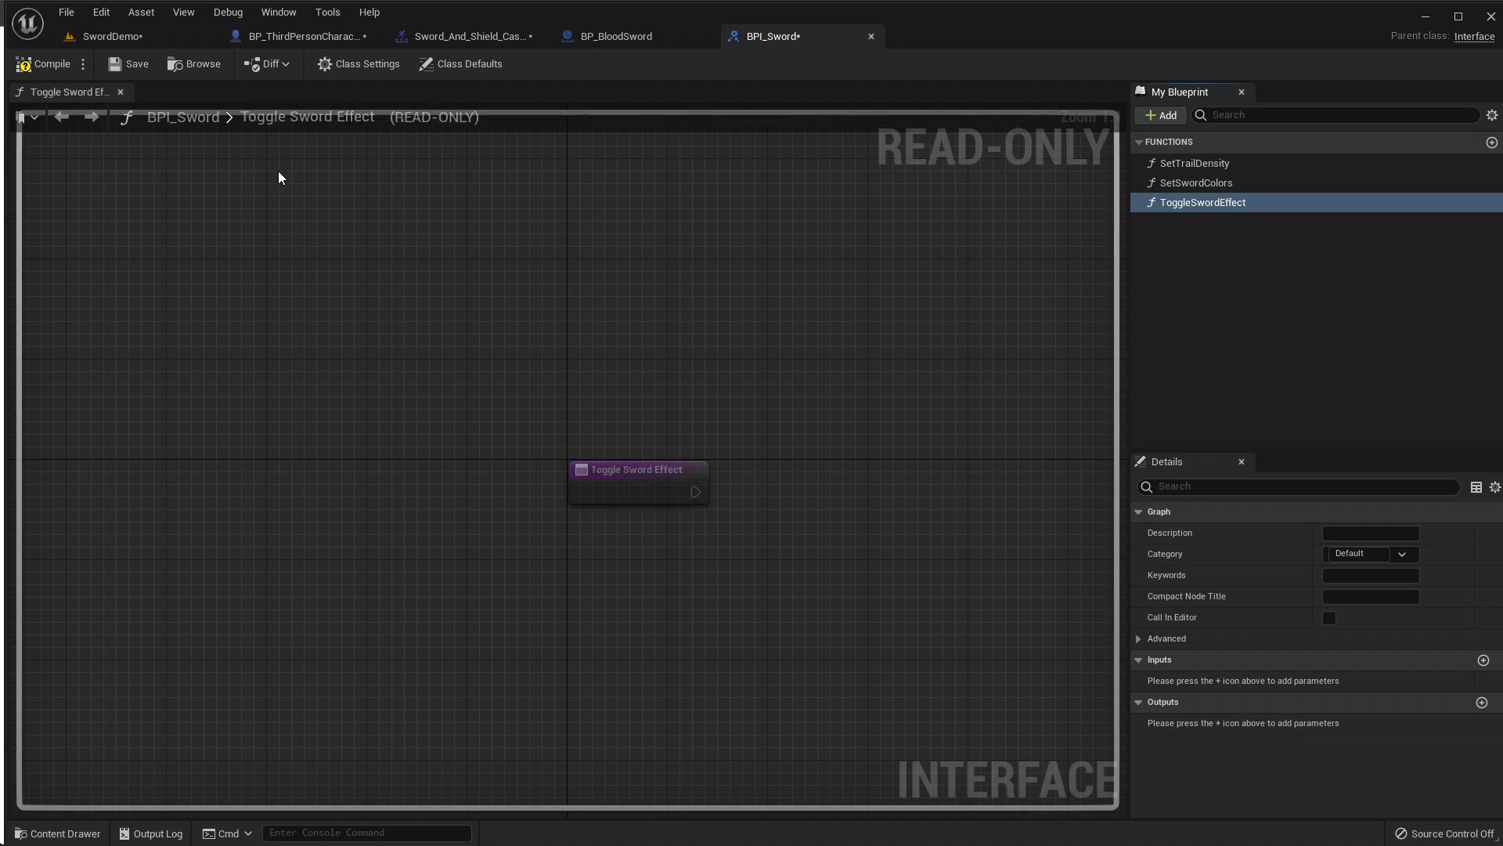
pyautogui.click(1483, 660)
pyautogui.click(1221, 679)
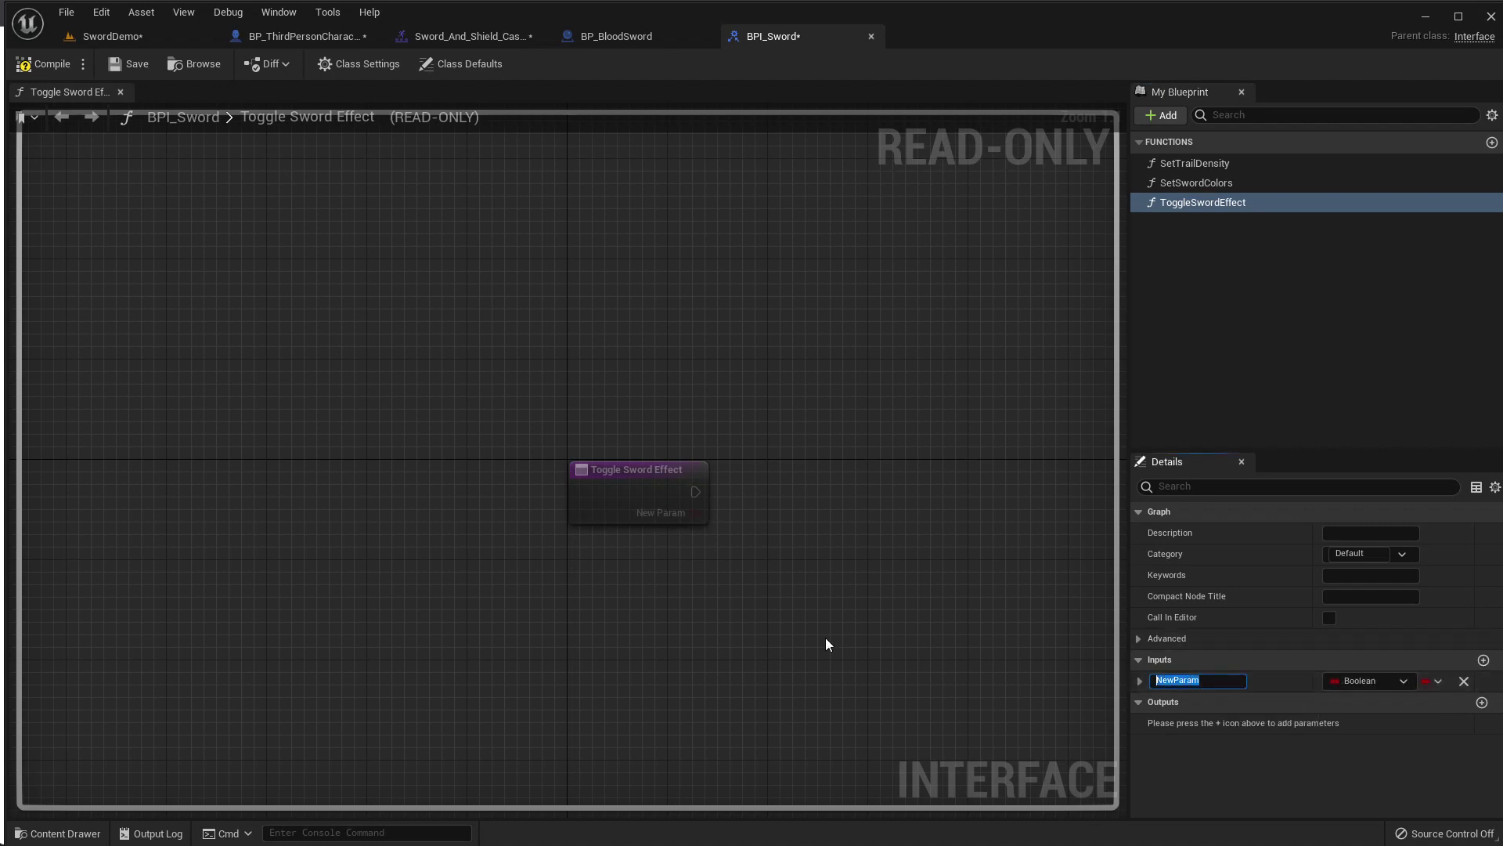
pyautogui.write('ble')
pyautogui.press('Return')
pyautogui.click(28, 56)
pyautogui.click(601, 38)
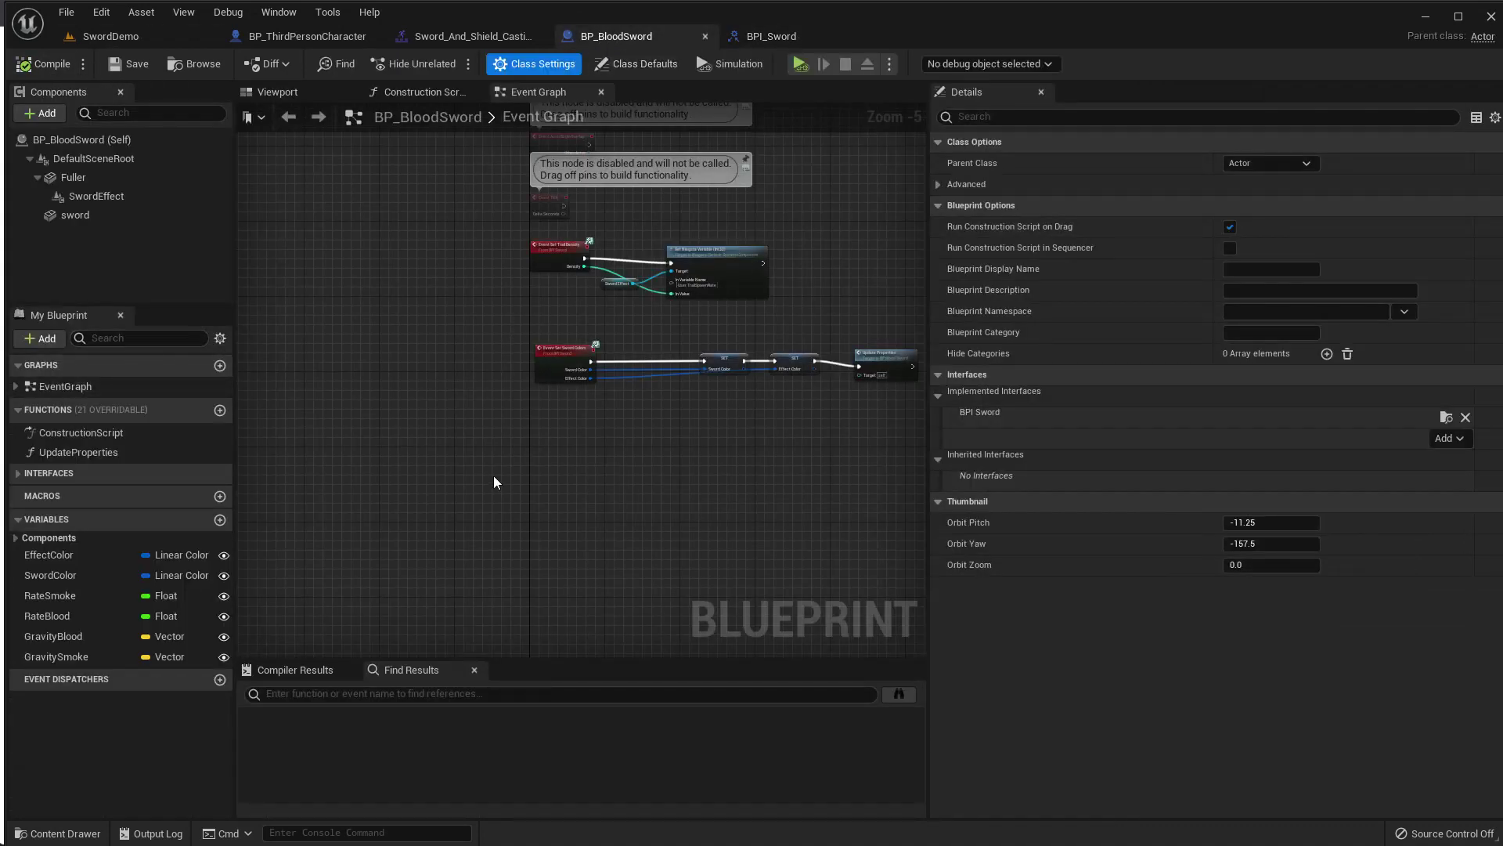
# Place an Event Toggle Sword Effect node in BP_BloodSword's graph.
pyautogui.scroll(2, 472, 389)
pyautogui.scroll(1, 489, 368)
pyautogui.rightClick(501, 352)
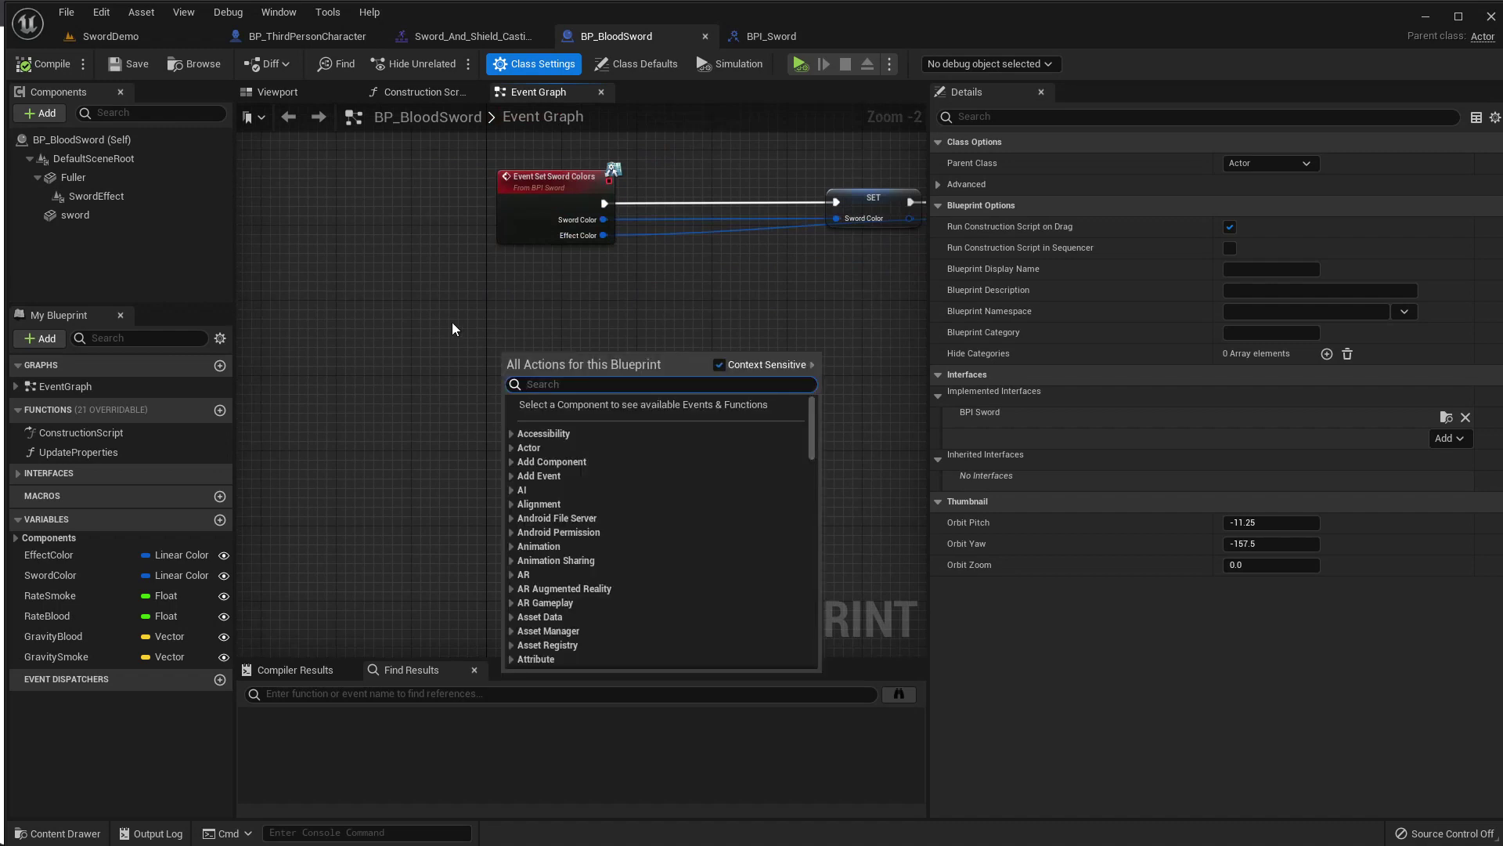
pyautogui.write('toggl')
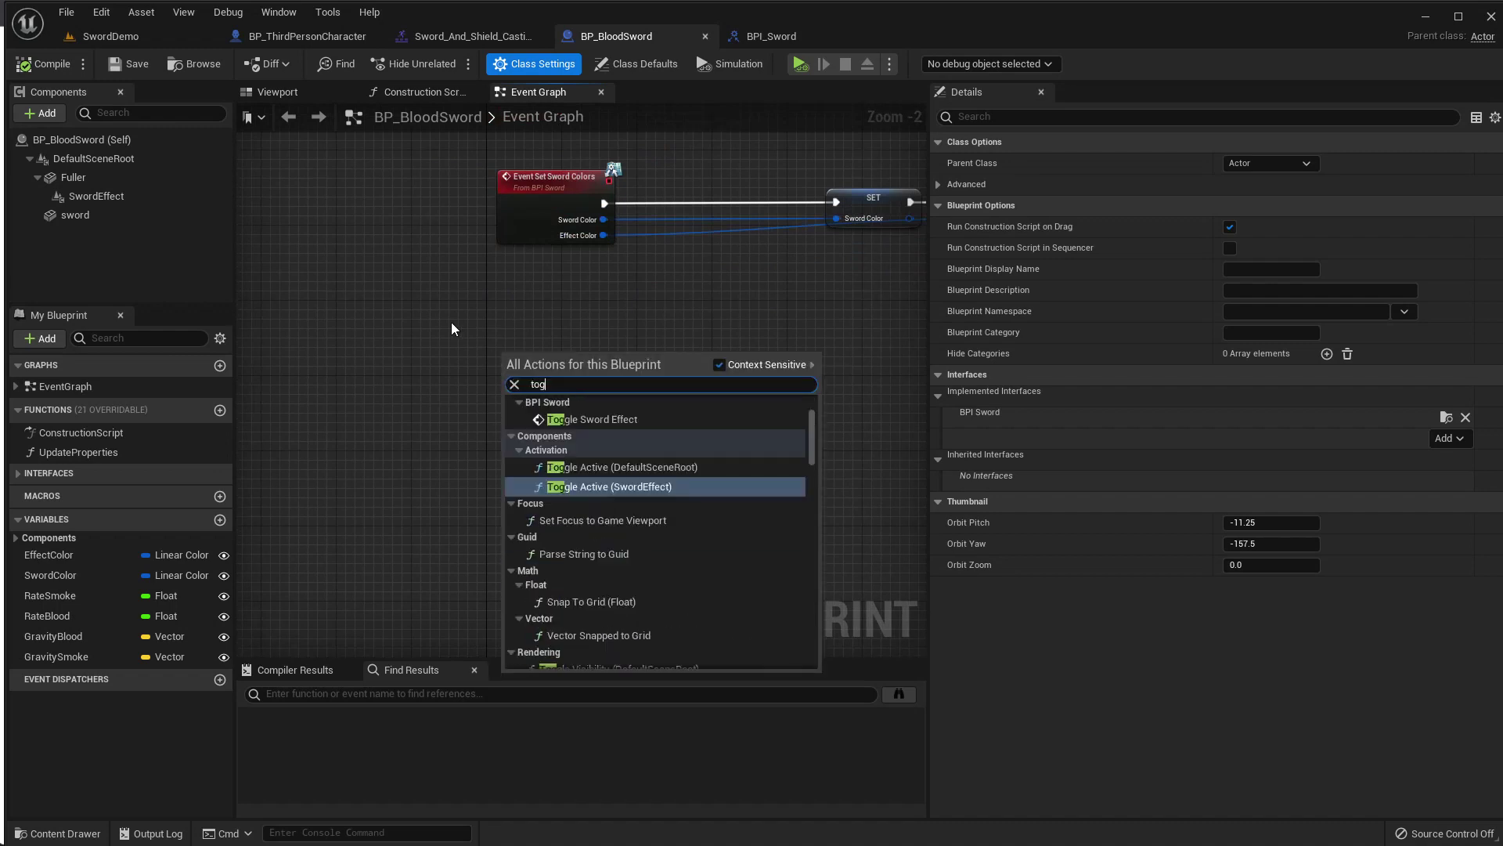
pyautogui.write('es')
pyautogui.press('Return')
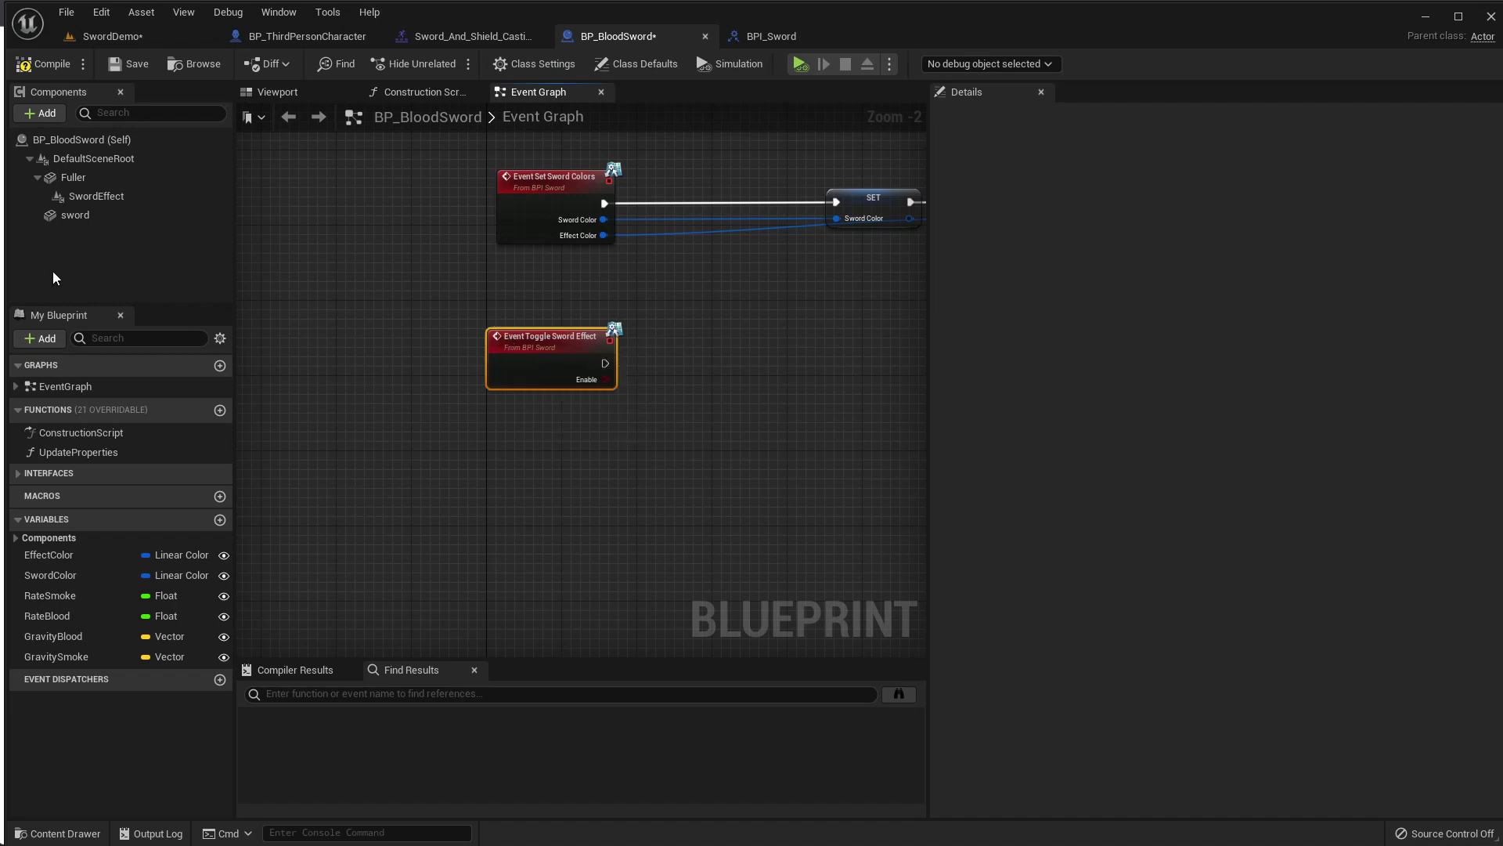
# Add a SwordEffect reference with Activate and Deactivate nodes below each other.
pyautogui.moveTo(86, 196); pyautogui.dragTo(731, 408)
pyautogui.moveTo(744, 435); pyautogui.dragTo(641, 477, button='right')
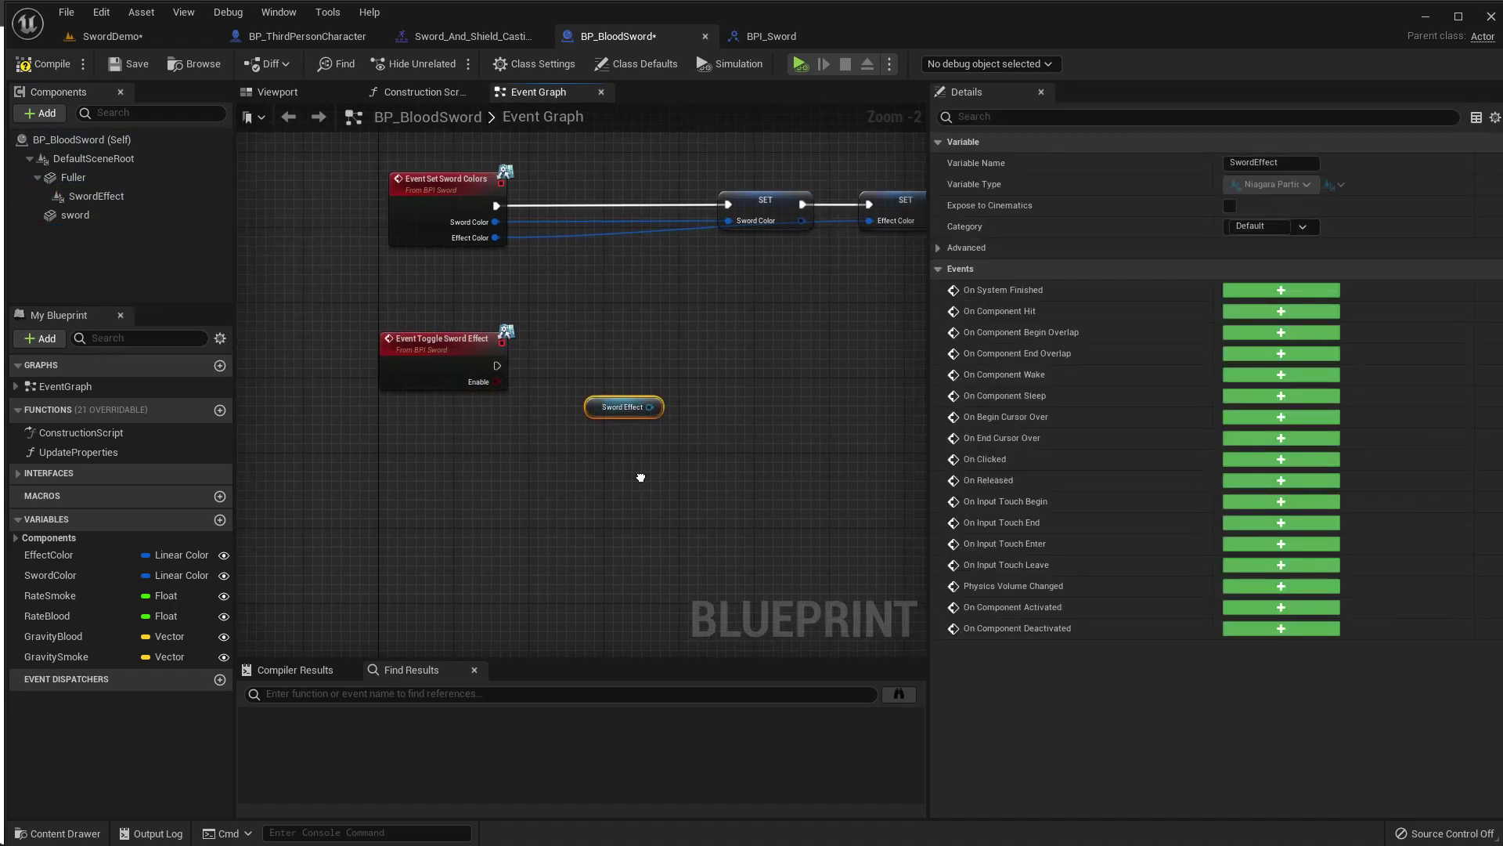
pyautogui.moveTo(649, 407); pyautogui.dragTo(680, 406)
pyautogui.write('a')
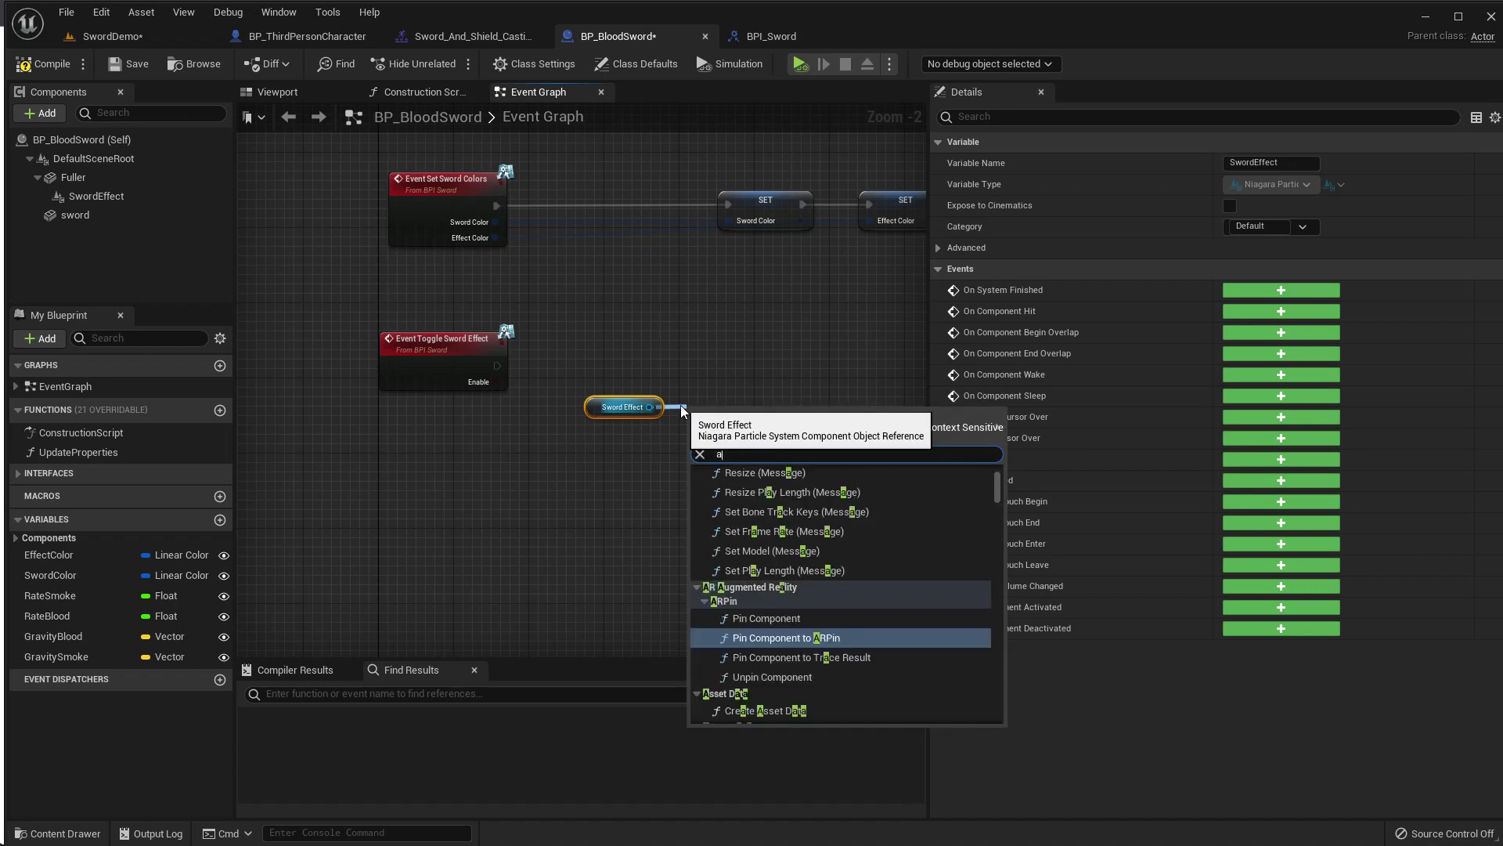
pyautogui.write('ctivate')
pyautogui.press('Return')
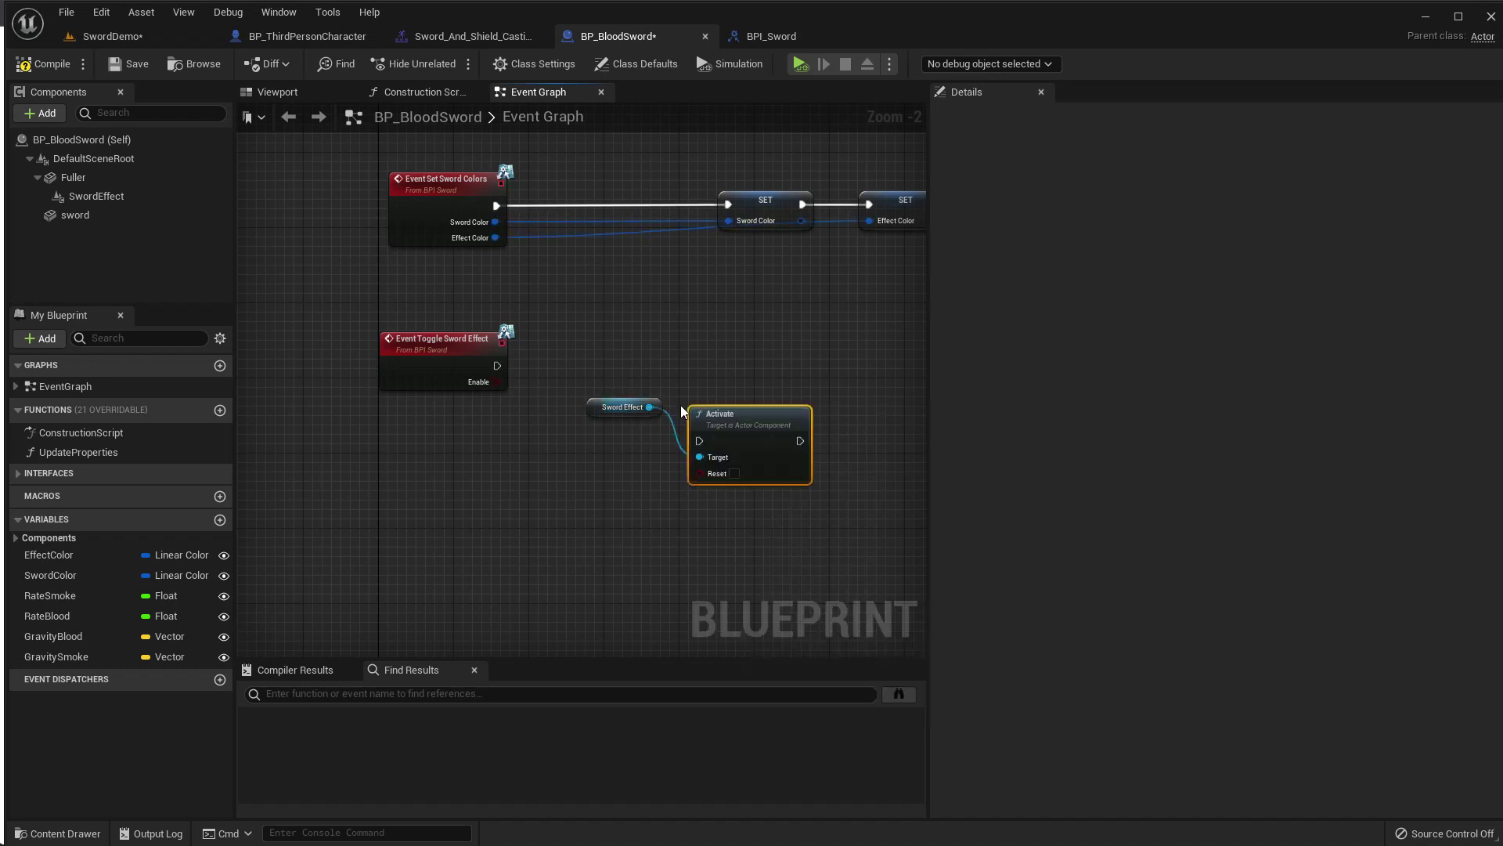
pyautogui.moveTo(721, 414); pyautogui.dragTo(749, 328)
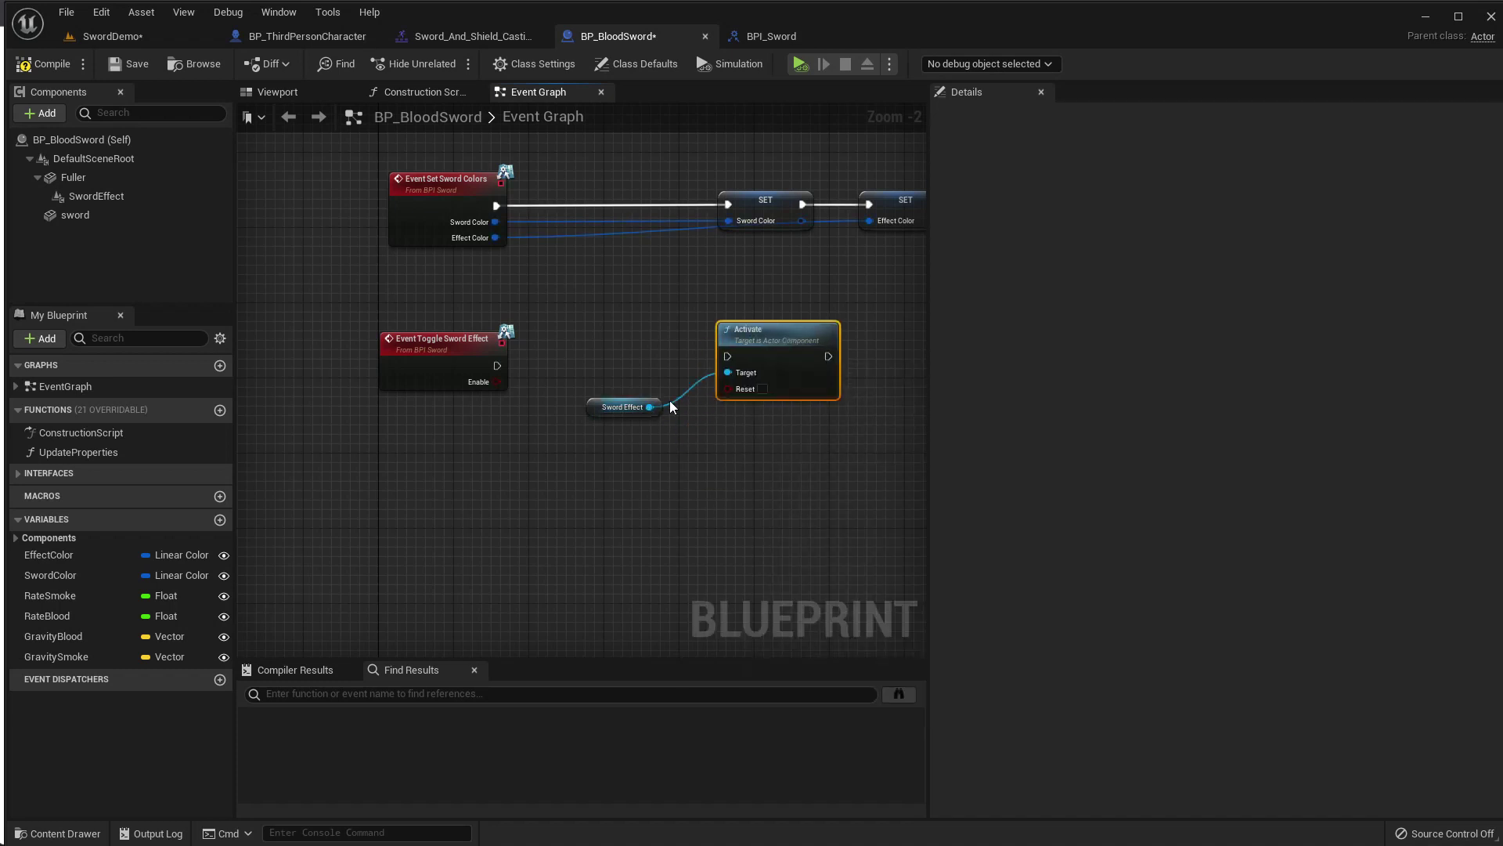
pyautogui.moveTo(650, 406); pyautogui.dragTo(693, 463)
pyautogui.write('deac')
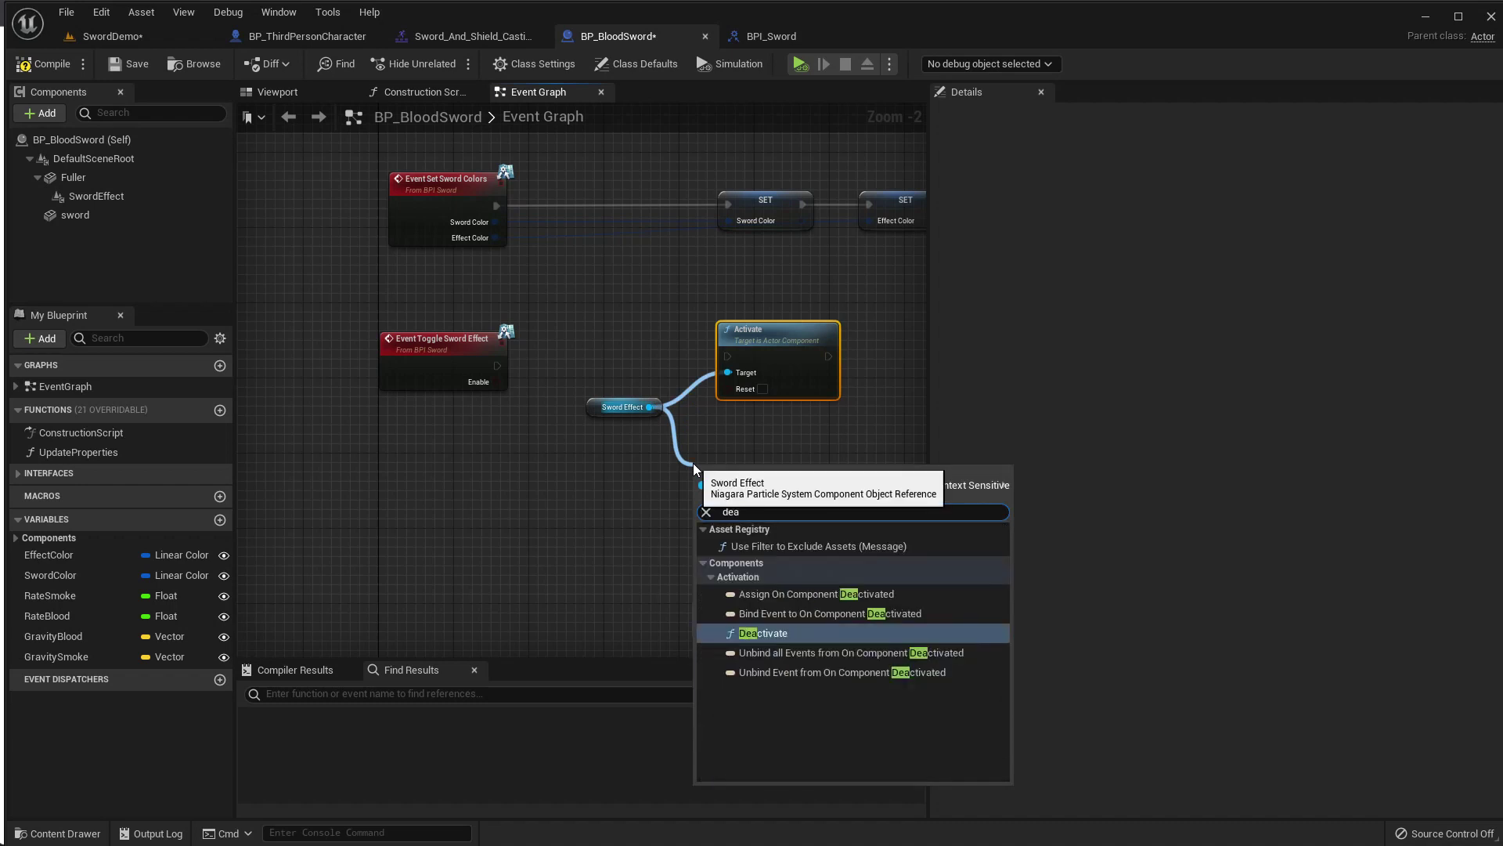
pyautogui.press('Return')
pyautogui.moveTo(720, 463); pyautogui.dragTo(749, 445)
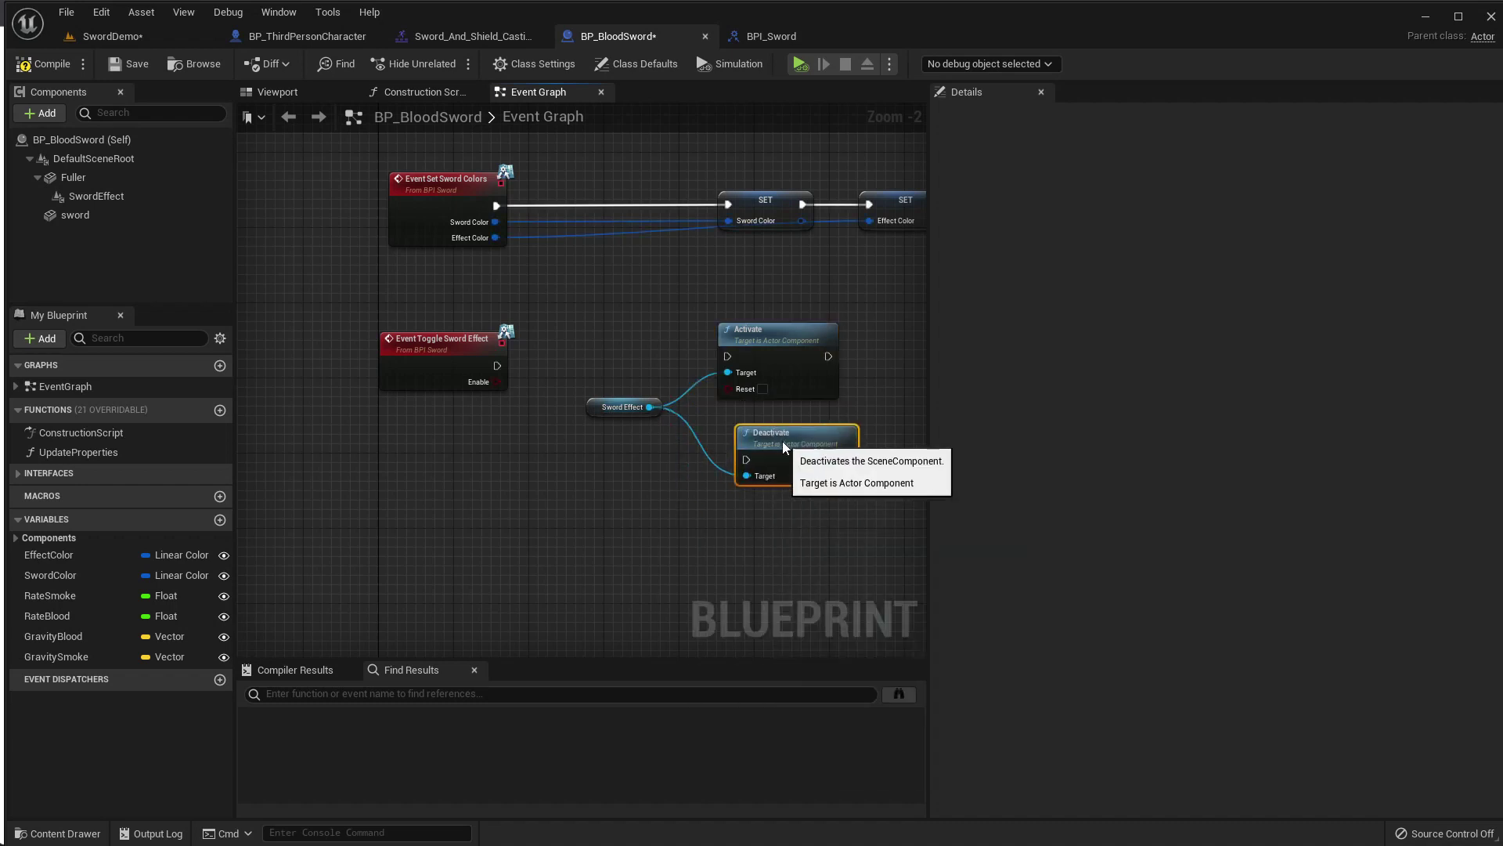
# Branch the event on Enable: True runs Activate, False runs Deactivate.
pyautogui.moveTo(497, 366); pyautogui.dragTo(727, 354)
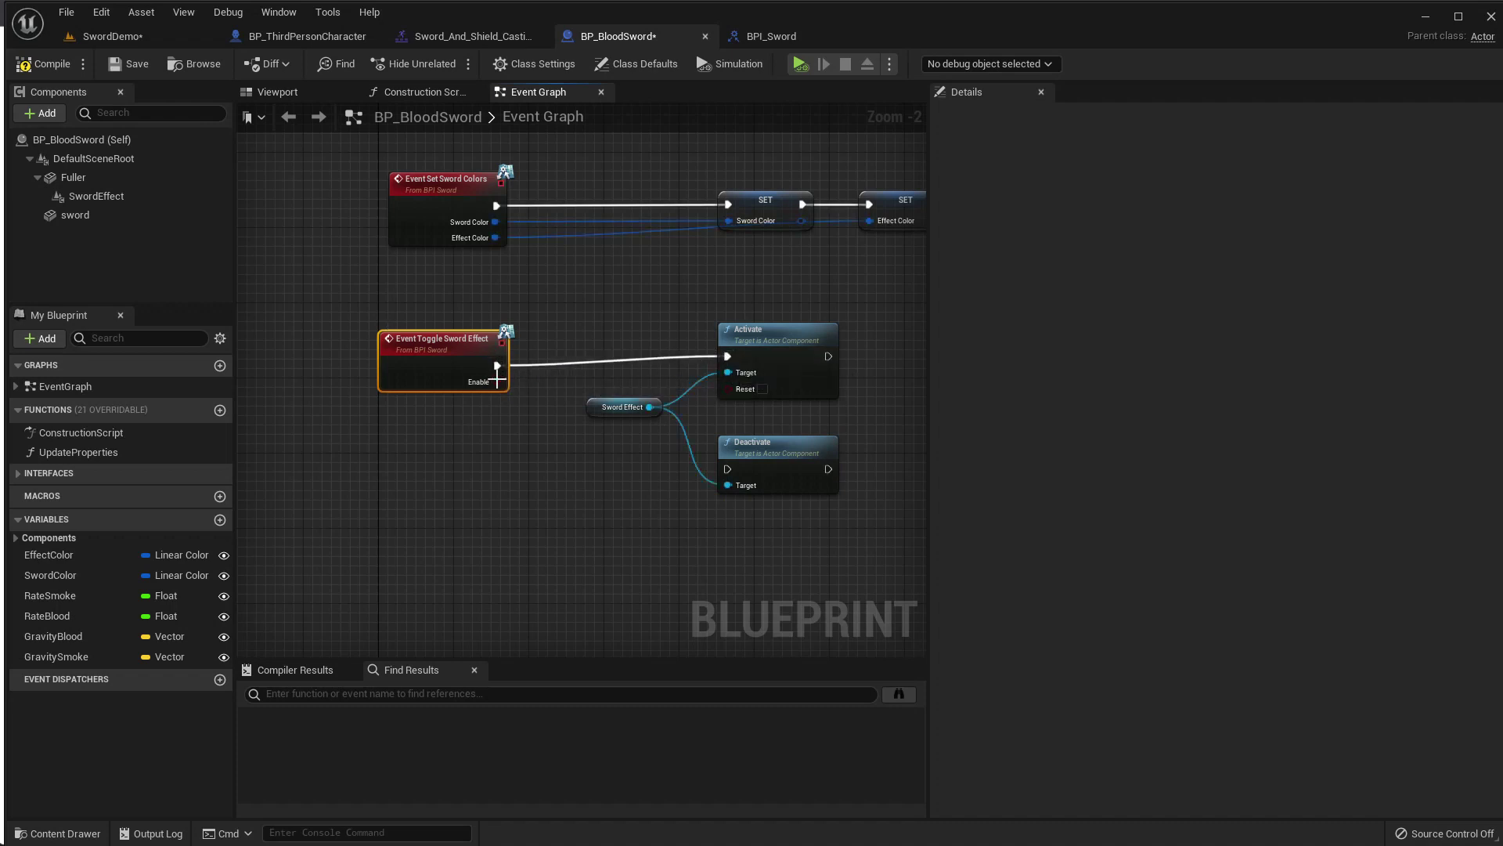
pyautogui.moveTo(493, 380); pyautogui.dragTo(556, 378)
pyautogui.write('branch')
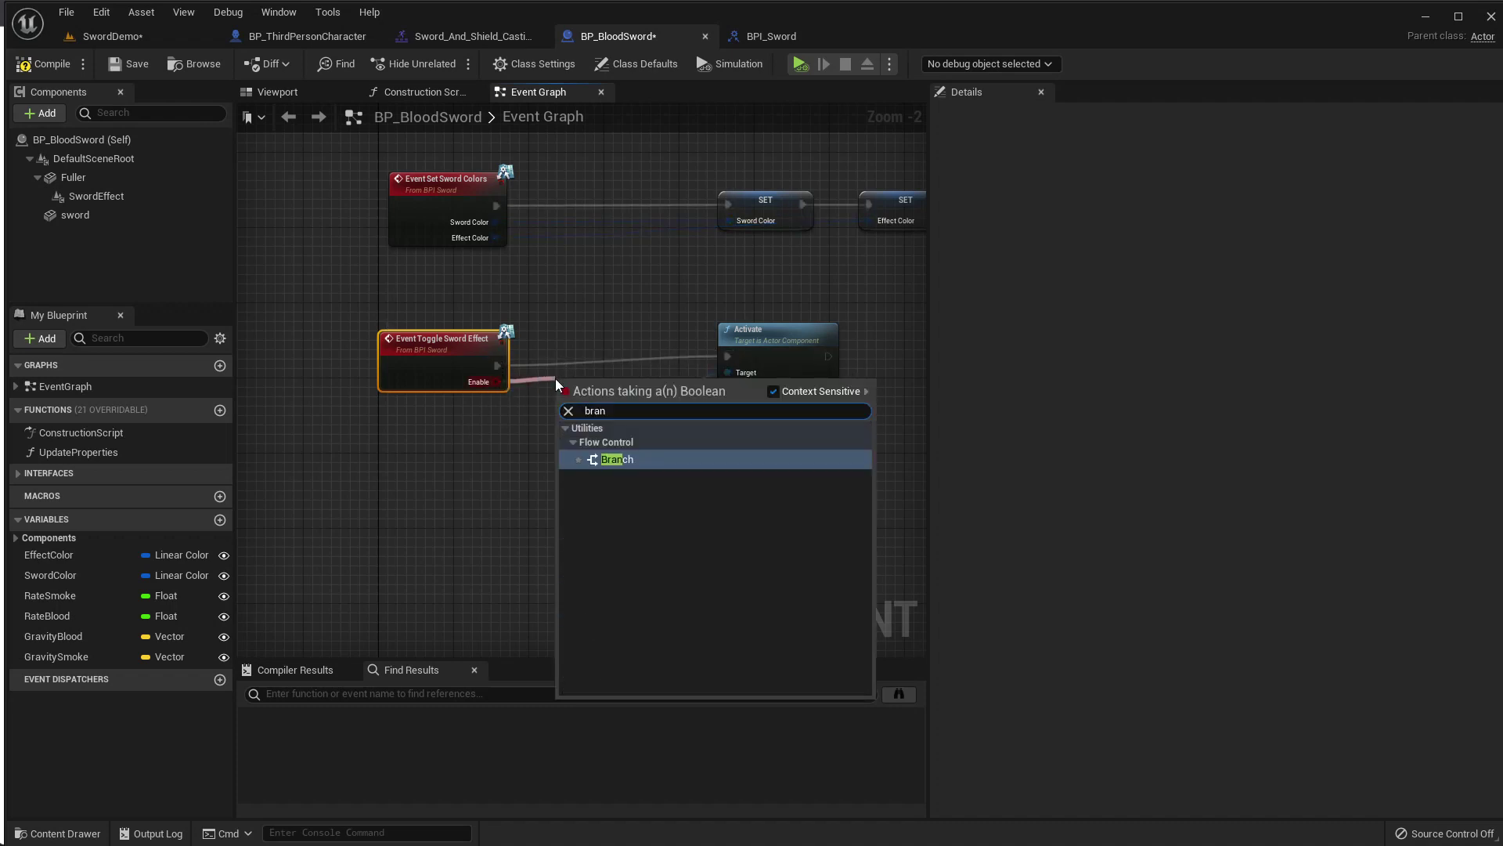
pyautogui.press('Return')
pyautogui.moveTo(568, 402)
pyautogui.mouseDown()
pyautogui.moveTo(495, 365)
pyautogui.moveTo(608, 346)
pyautogui.mouseUp()
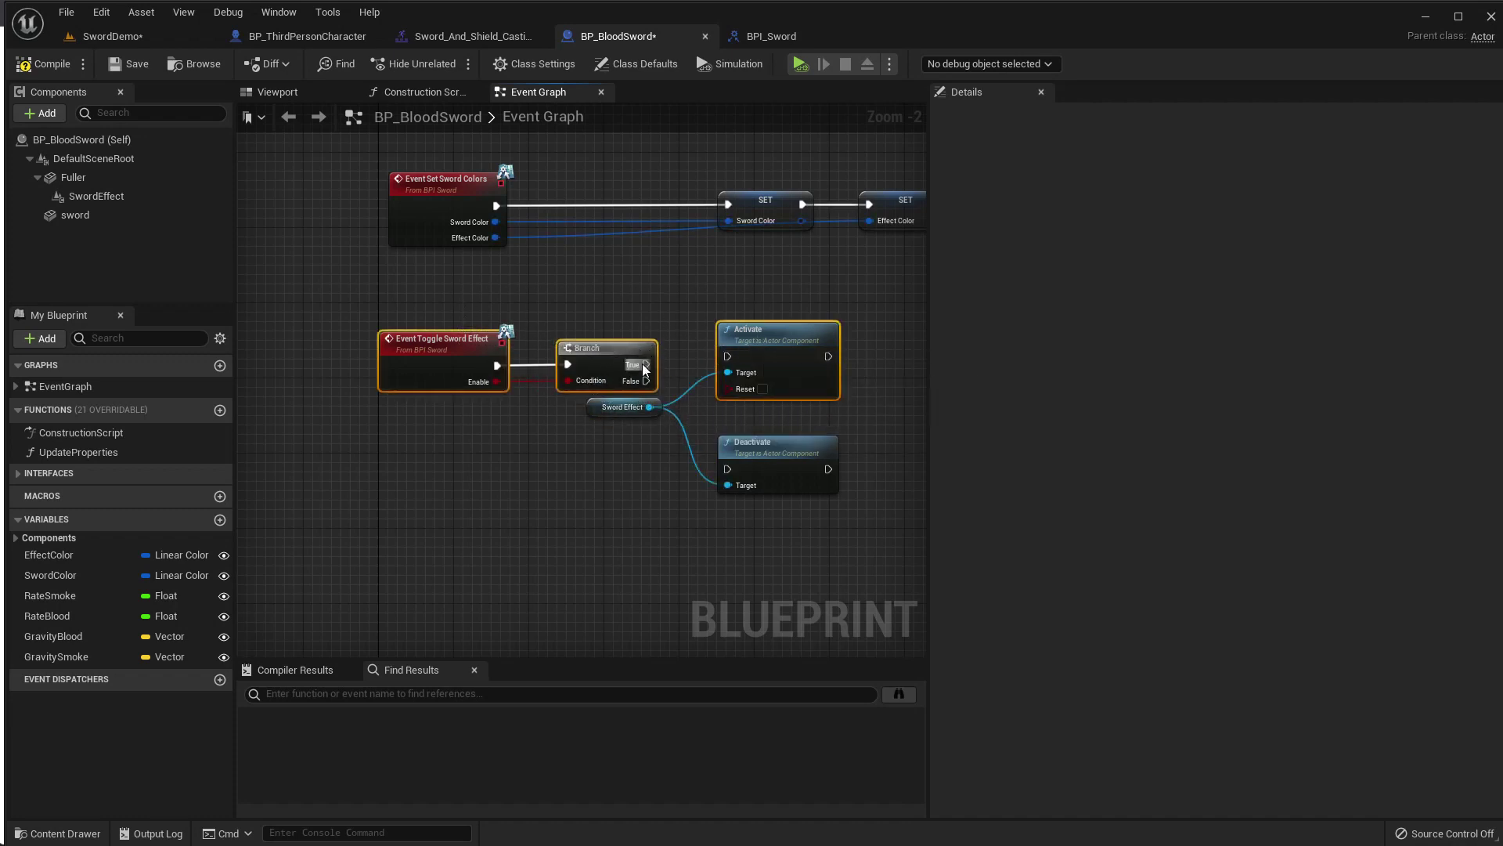
pyautogui.moveTo(646, 364); pyautogui.dragTo(735, 357)
pyautogui.moveTo(646, 381); pyautogui.dragTo(672, 402)
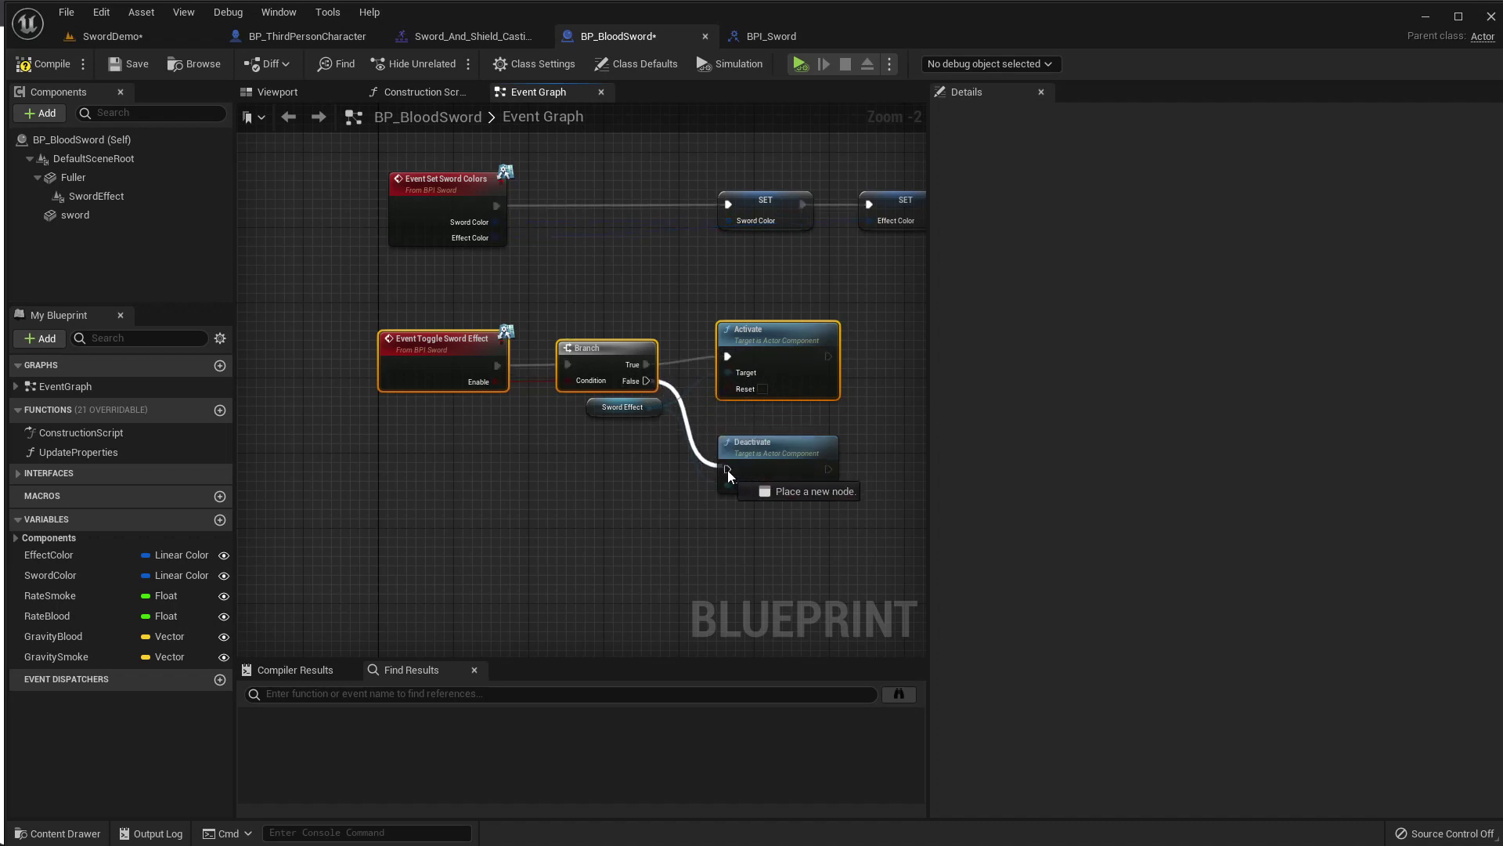
pyautogui.moveTo(727, 470); pyautogui.dragTo(727, 470)
# Align the nodes, turn on Reset for Activate, and compile BP_BloodSword.
pyautogui.moveTo(798, 542); pyautogui.dragTo(635, 395)
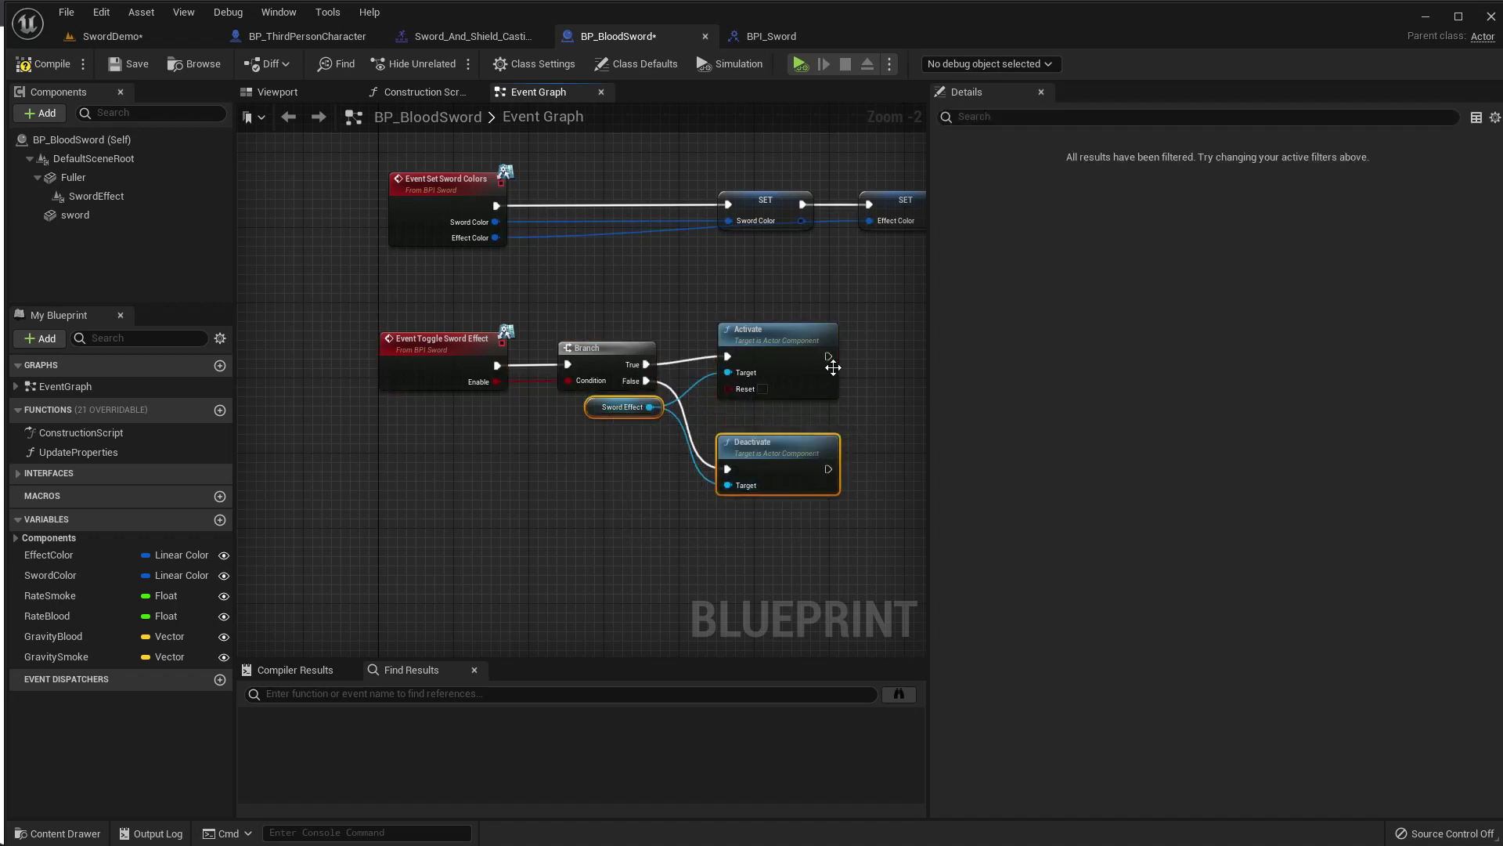
pyautogui.moveTo(767, 349); pyautogui.dragTo(823, 350)
pyautogui.moveTo(360, 310); pyautogui.dragTo(800, 357)
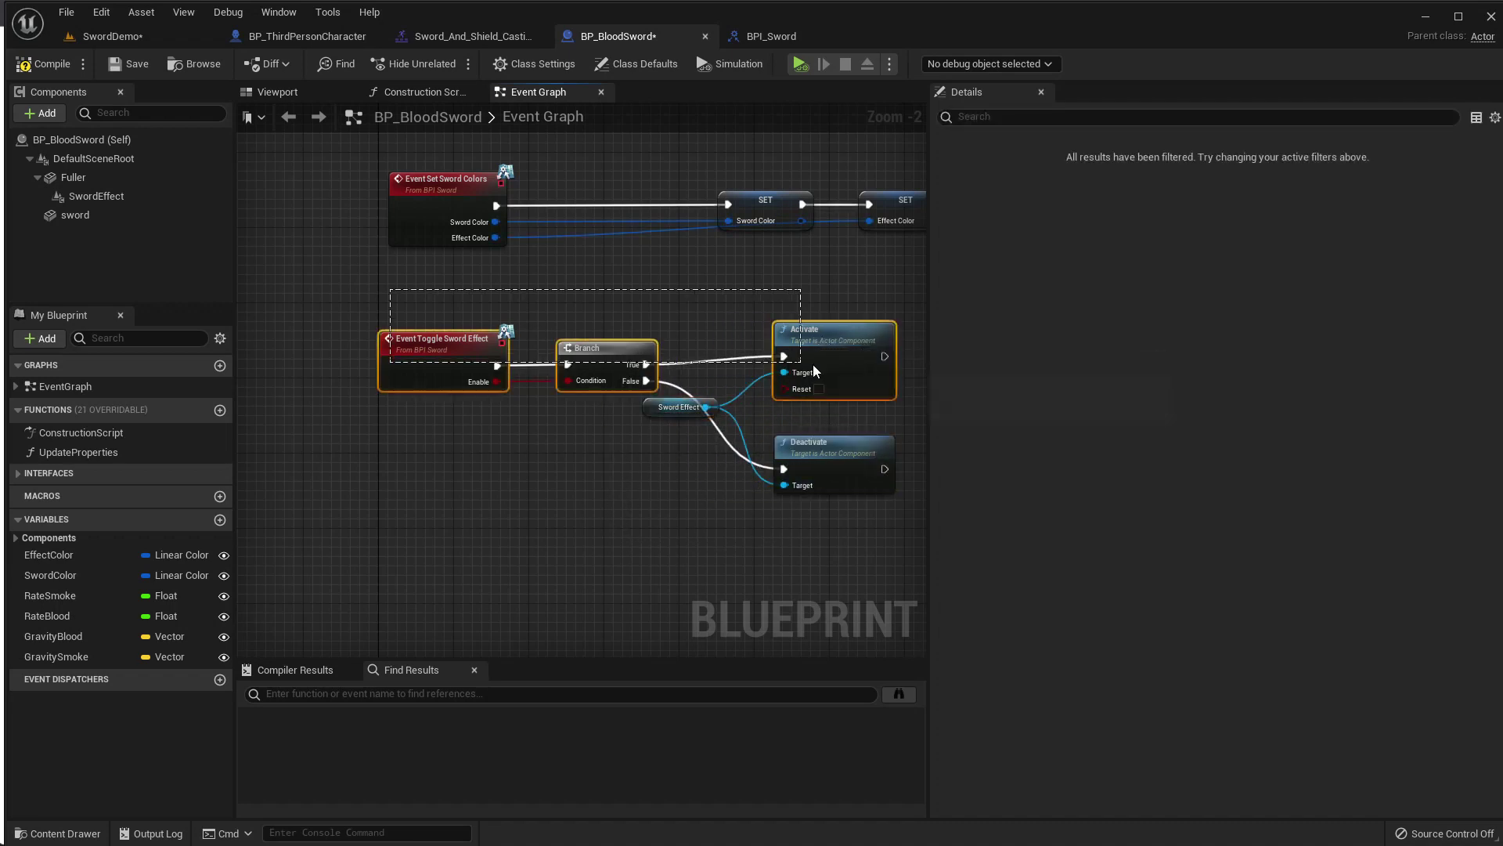
pyautogui.press('q')
pyautogui.click(840, 589)
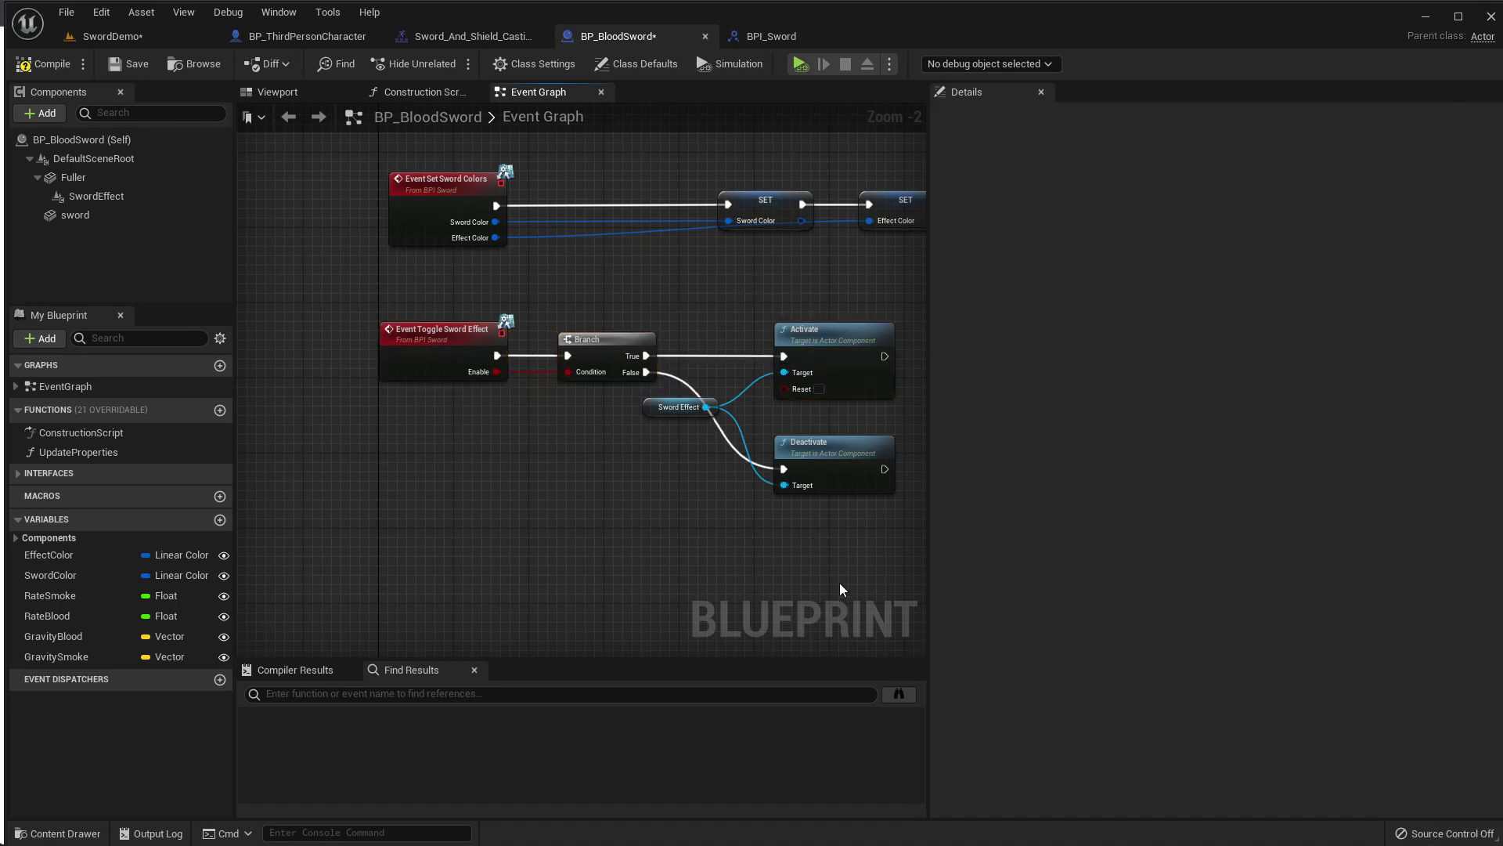
pyautogui.click(818, 389)
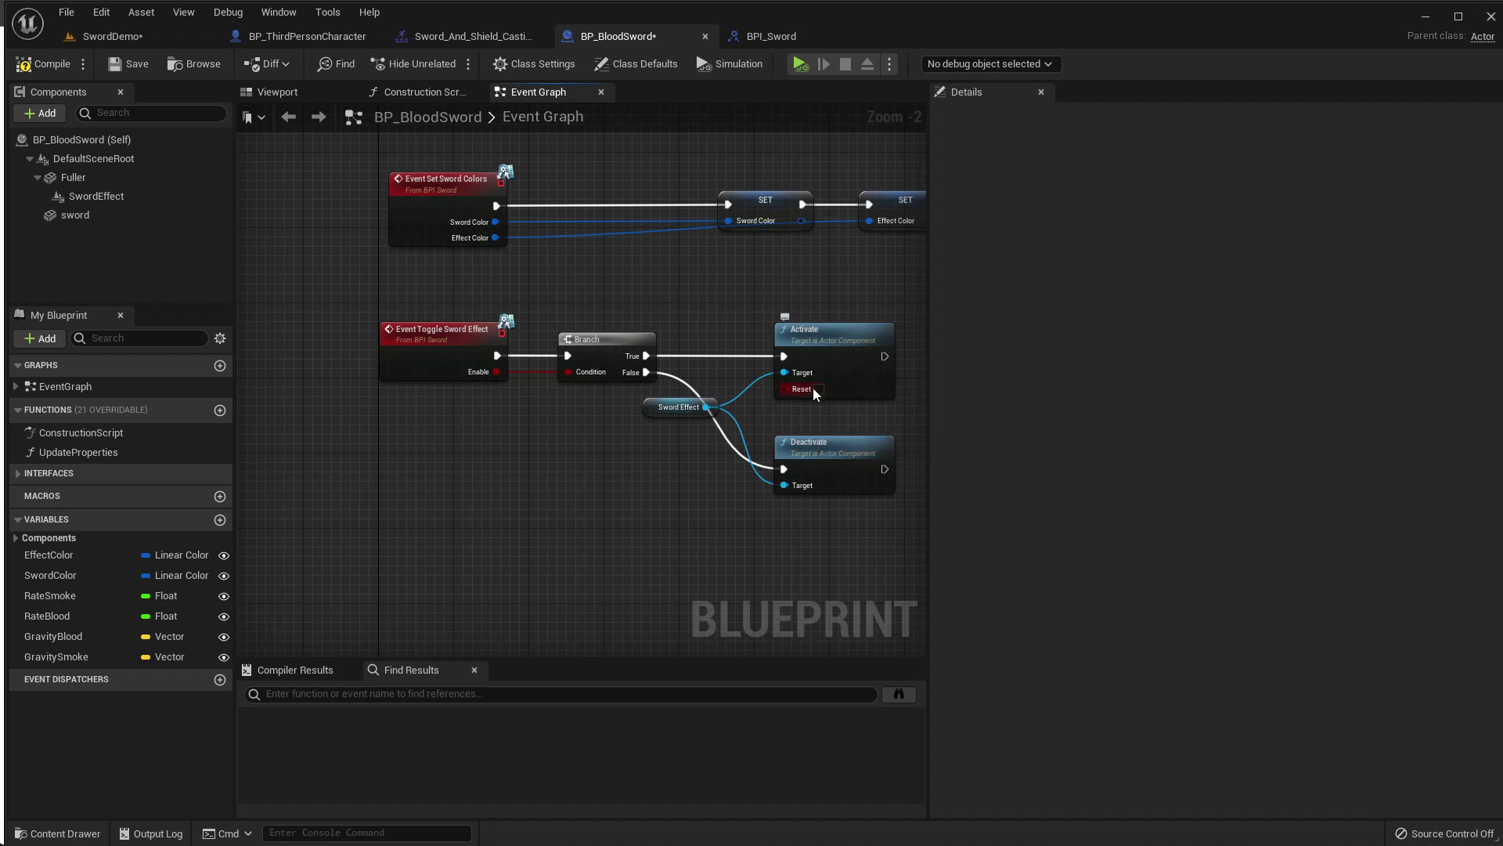
pyautogui.click(54, 58)
pyautogui.moveTo(424, 200); pyautogui.dragTo(413, 200)
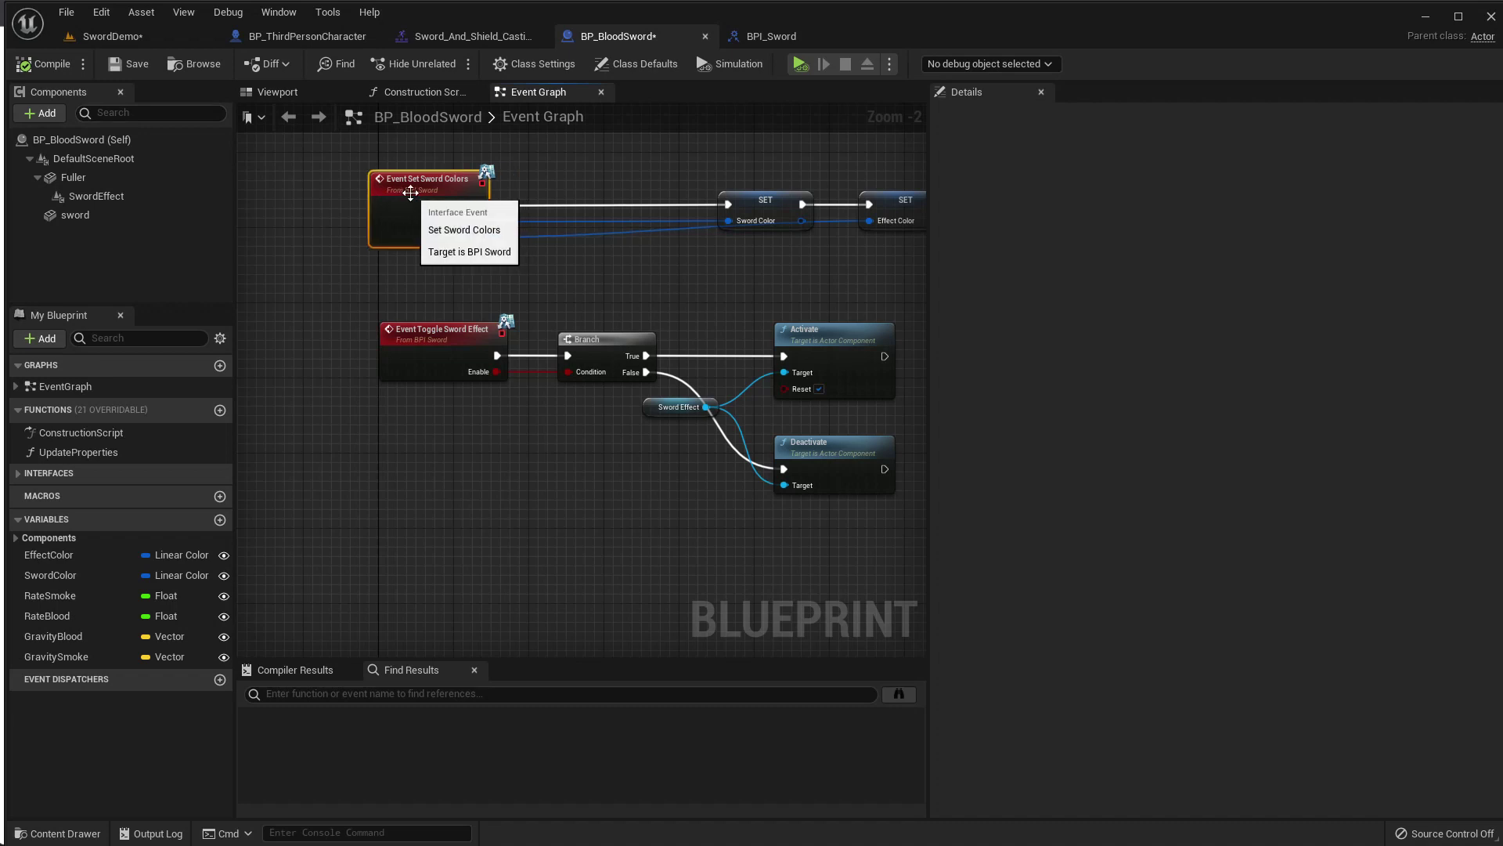
pyautogui.click(356, 149)
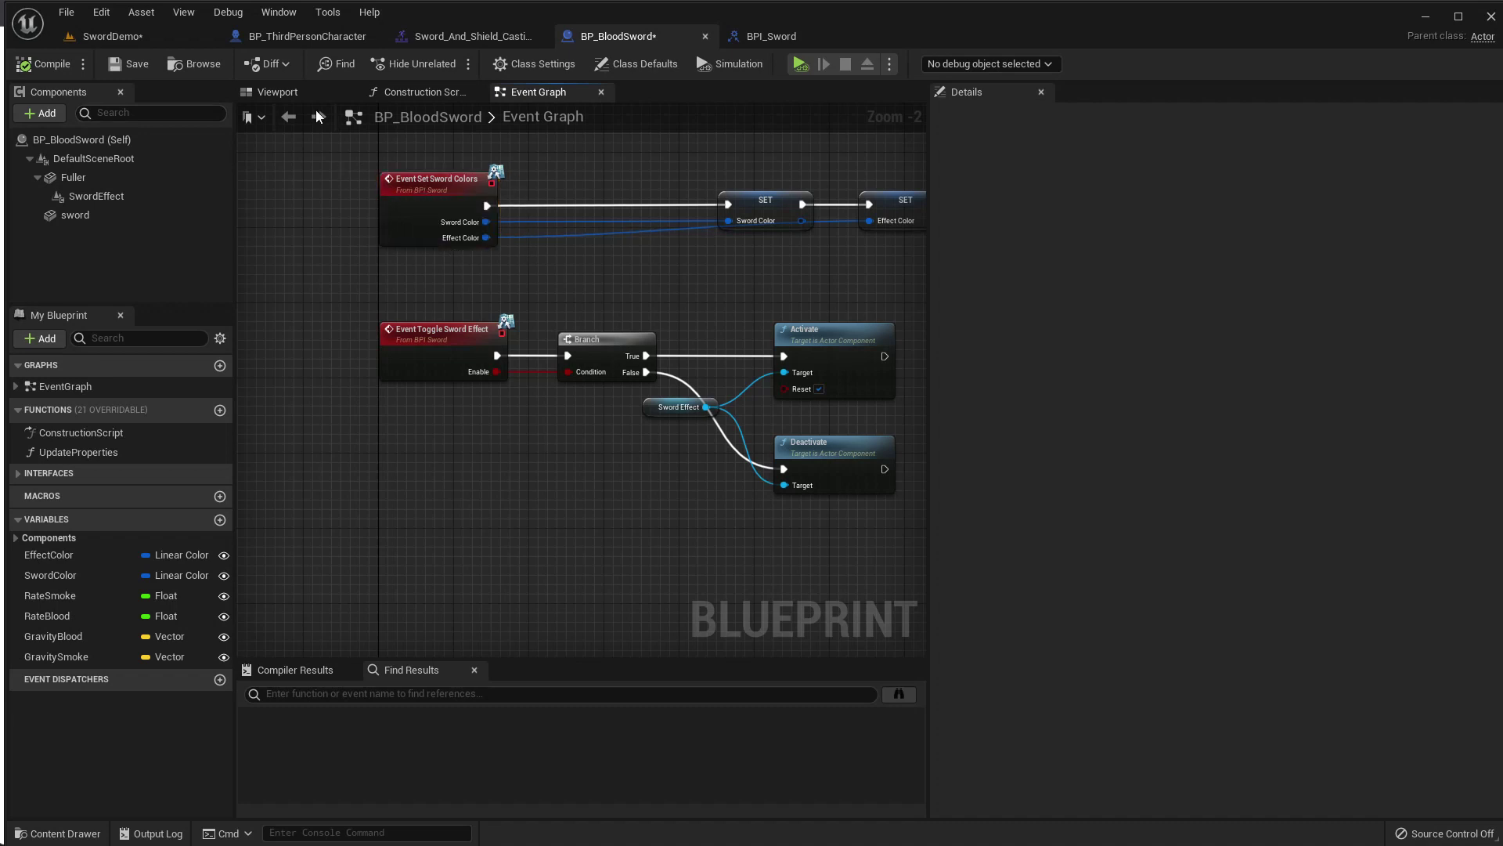
# In BP_ThirdPersonCharacter's Construction Script, bring the Set Sword Colors node into view and select it.
pyautogui.click(311, 37)
pyautogui.scroll(-6, 401, 400)
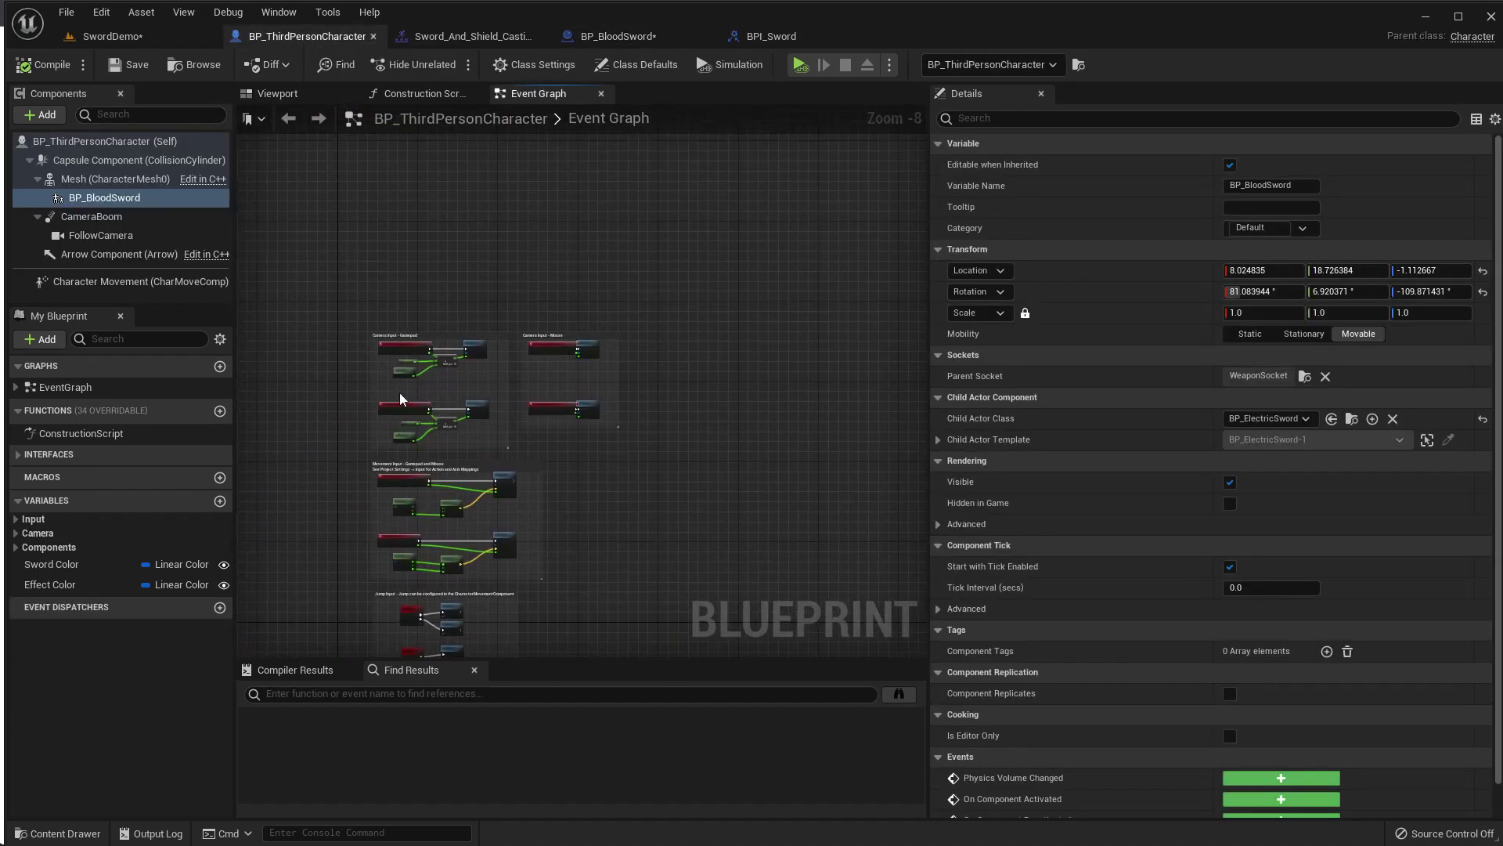
pyautogui.scroll(4, 400, 393)
pyautogui.scroll(-4, 439, 458)
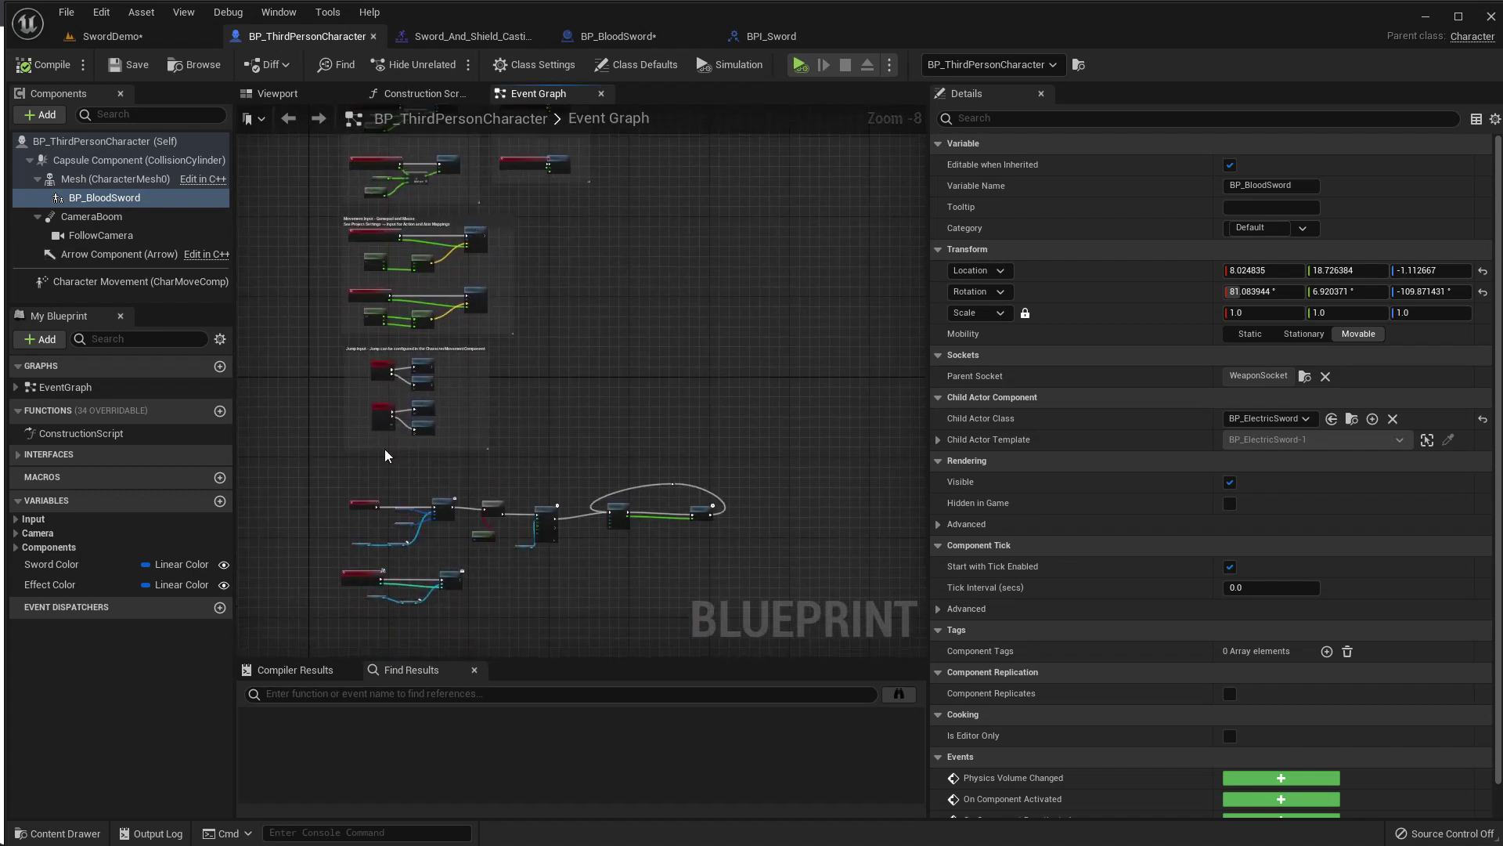
pyautogui.scroll(5, 378, 546)
pyautogui.scroll(-3, 382, 524)
pyautogui.scroll(-1, 376, 470)
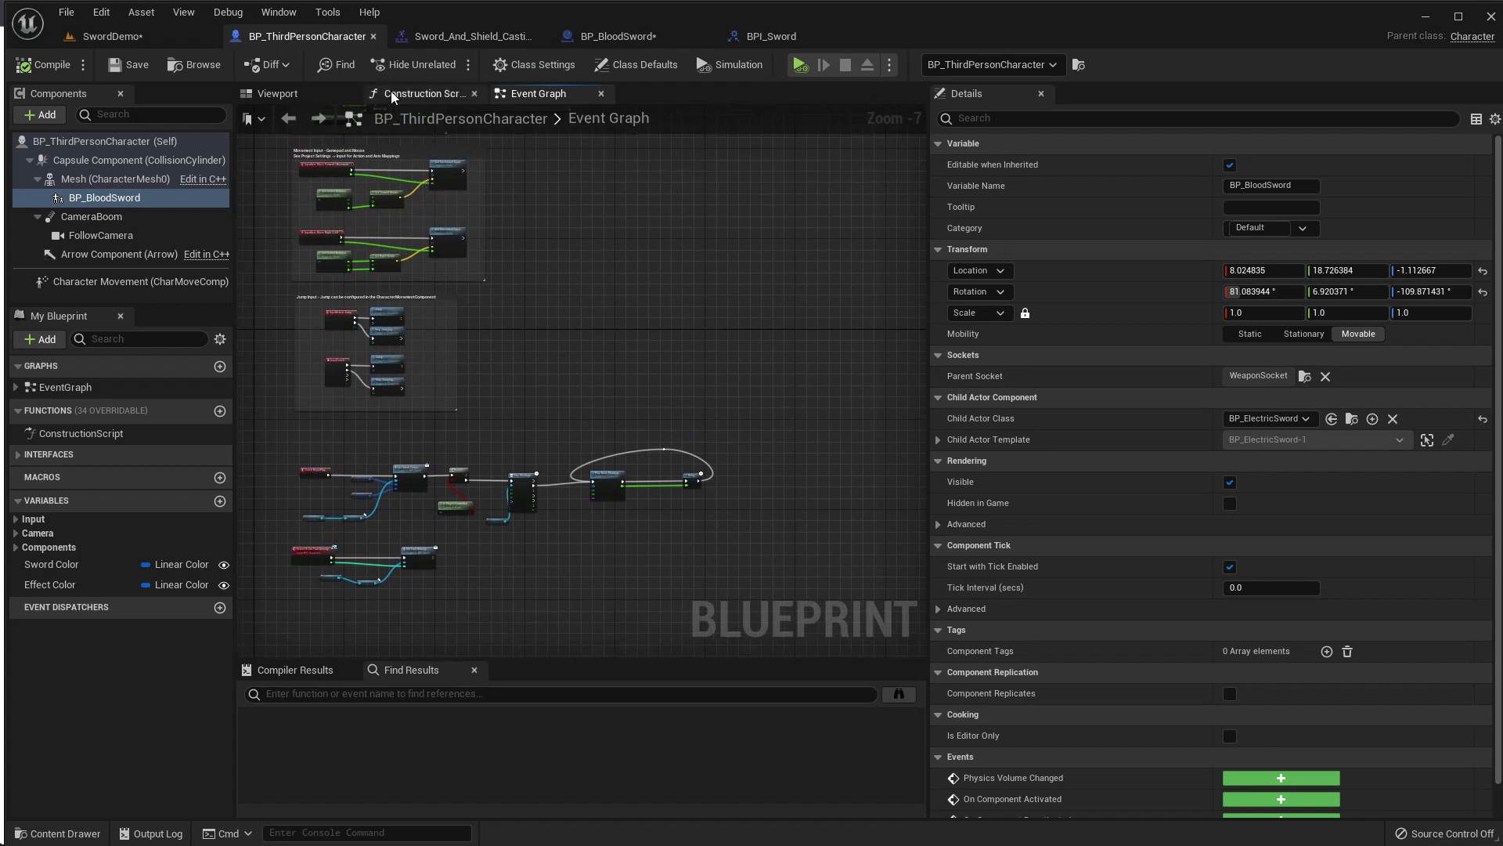
pyautogui.click(415, 93)
pyautogui.moveTo(547, 478); pyautogui.dragTo(373, 412, button='right')
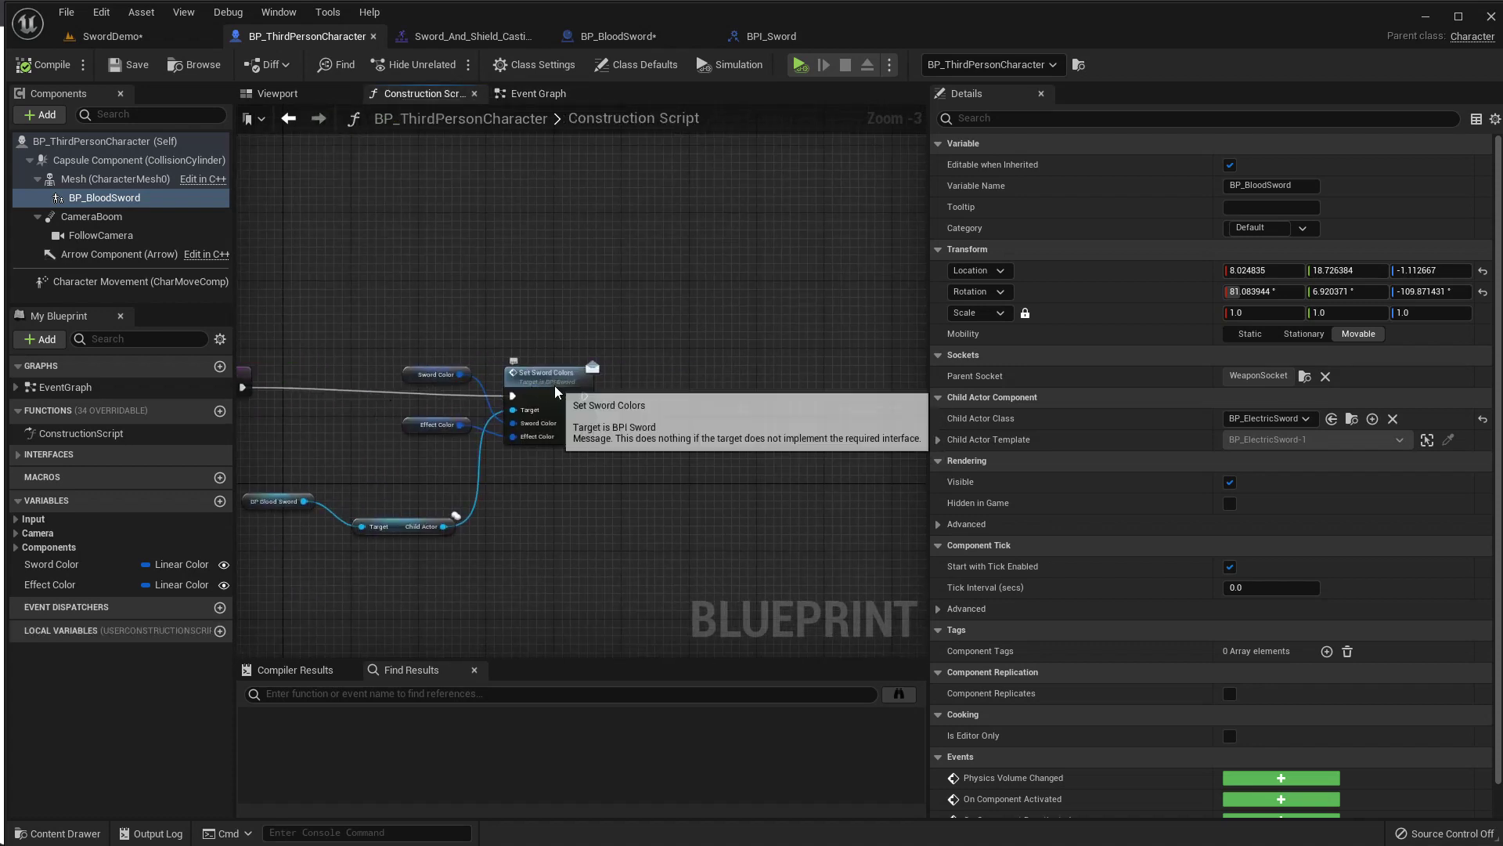
pyautogui.click(554, 379)
# Add a BP Blood Sword reference, then delete it as unneeded.
pyautogui.moveTo(92, 197); pyautogui.dragTo(689, 439)
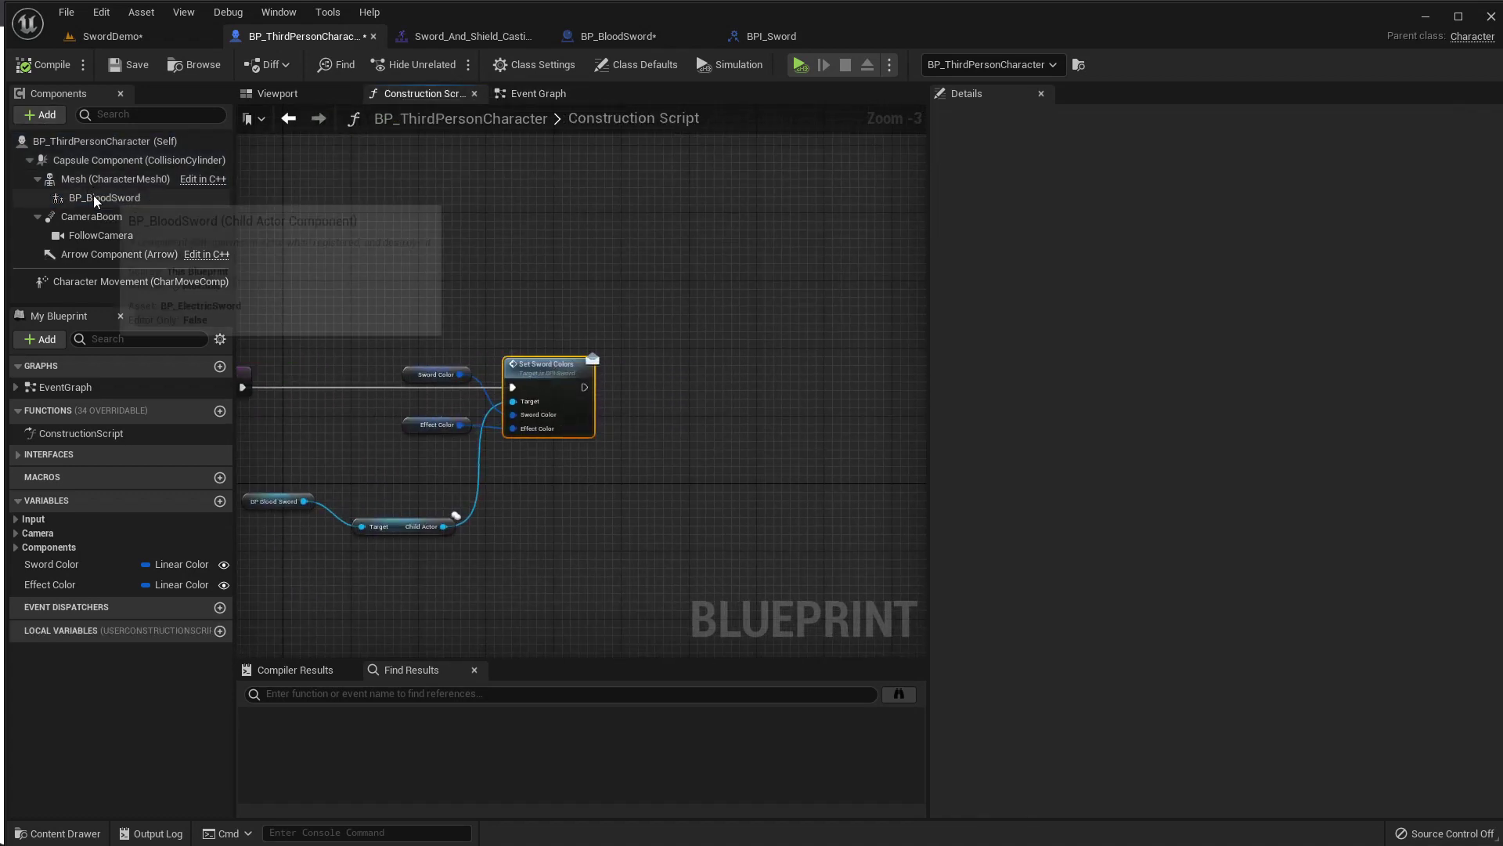
pyautogui.click(666, 440)
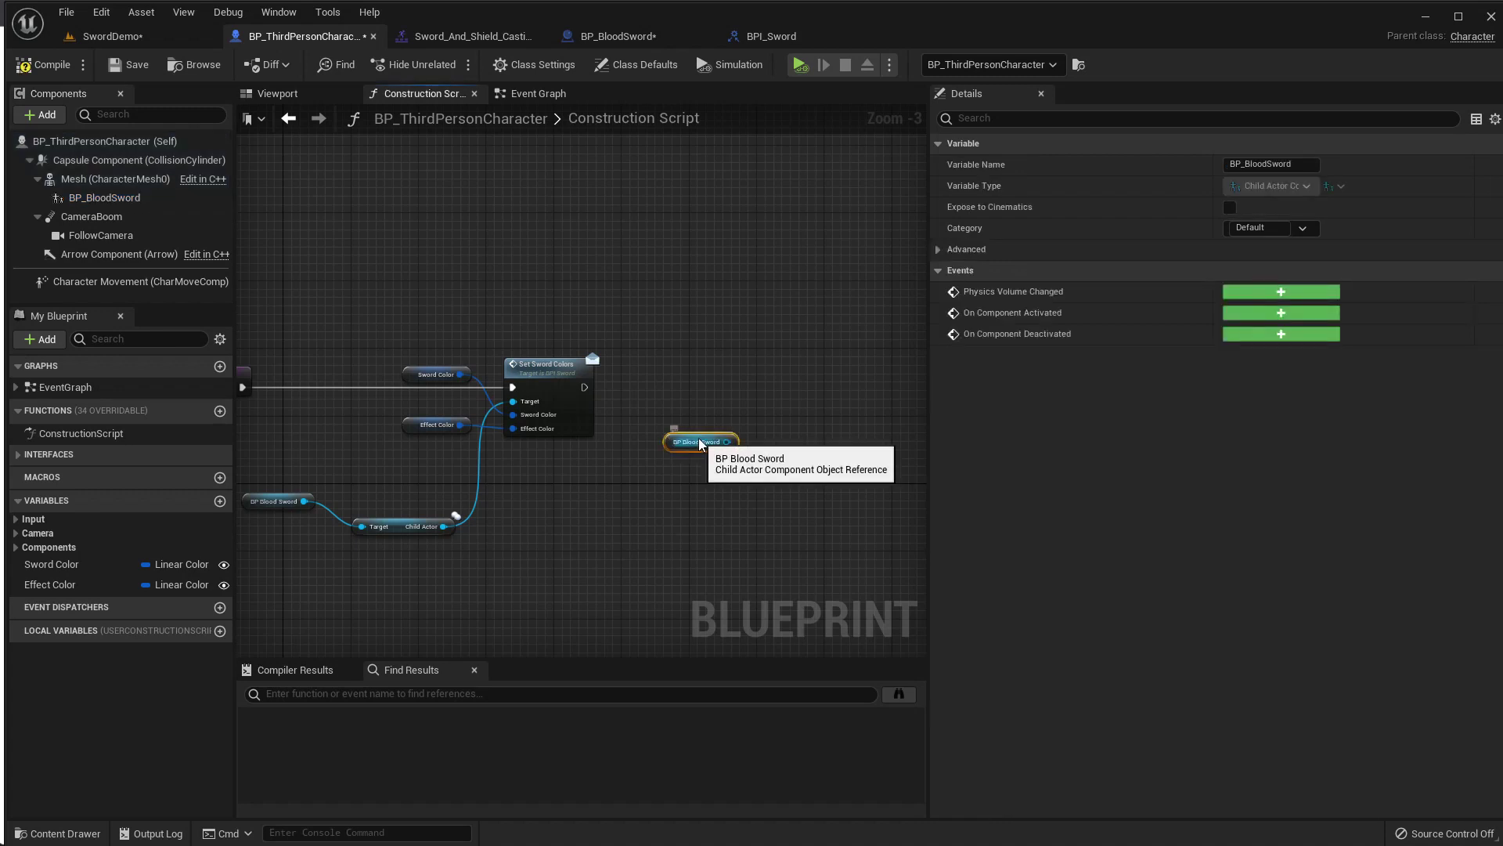
pyautogui.moveTo(727, 442); pyautogui.dragTo(768, 454)
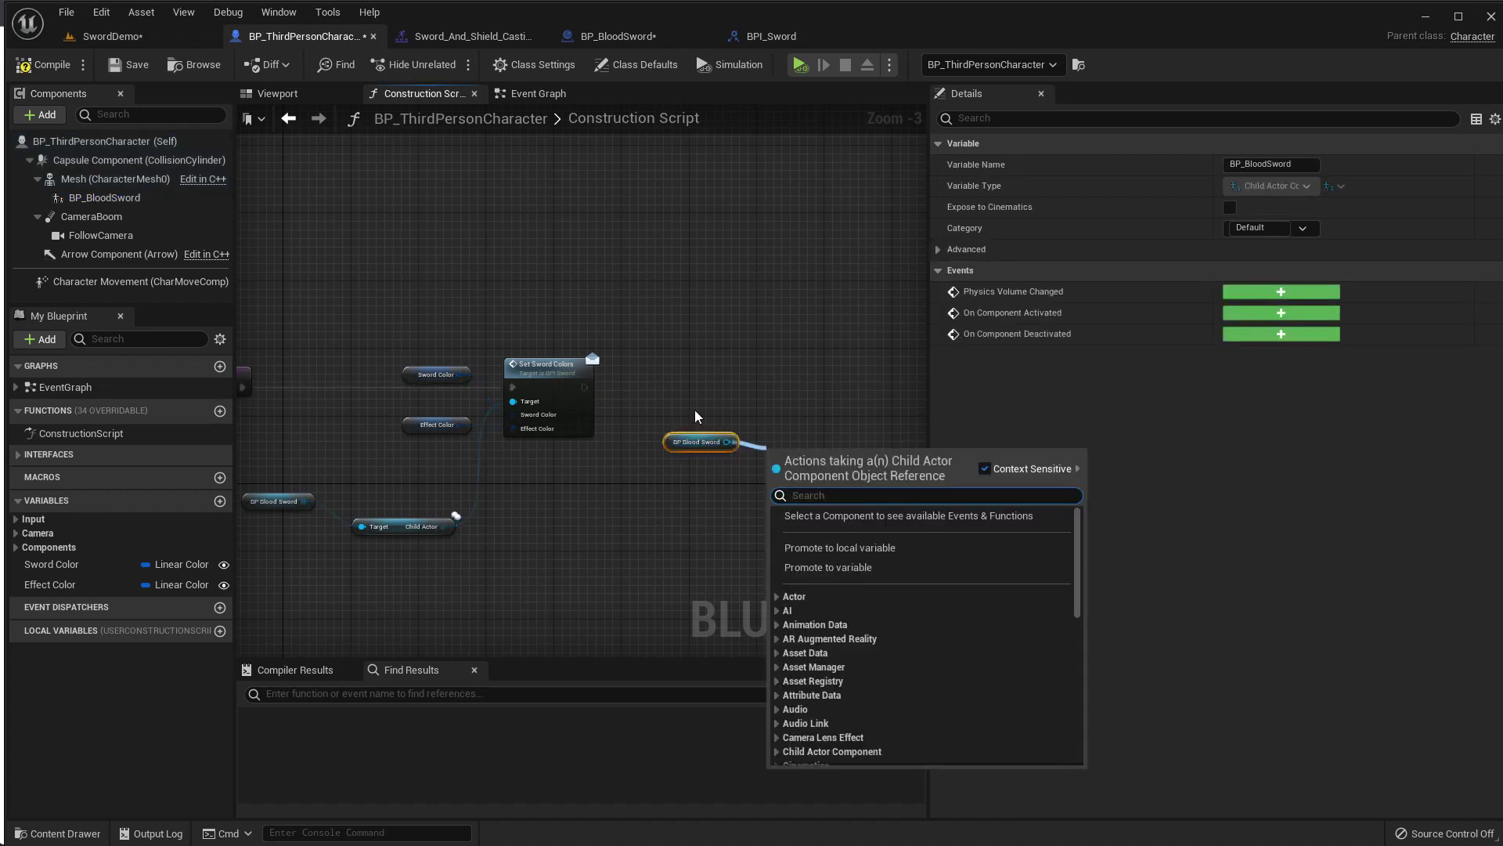
pyautogui.press('Escape')
pyautogui.press('Delete')
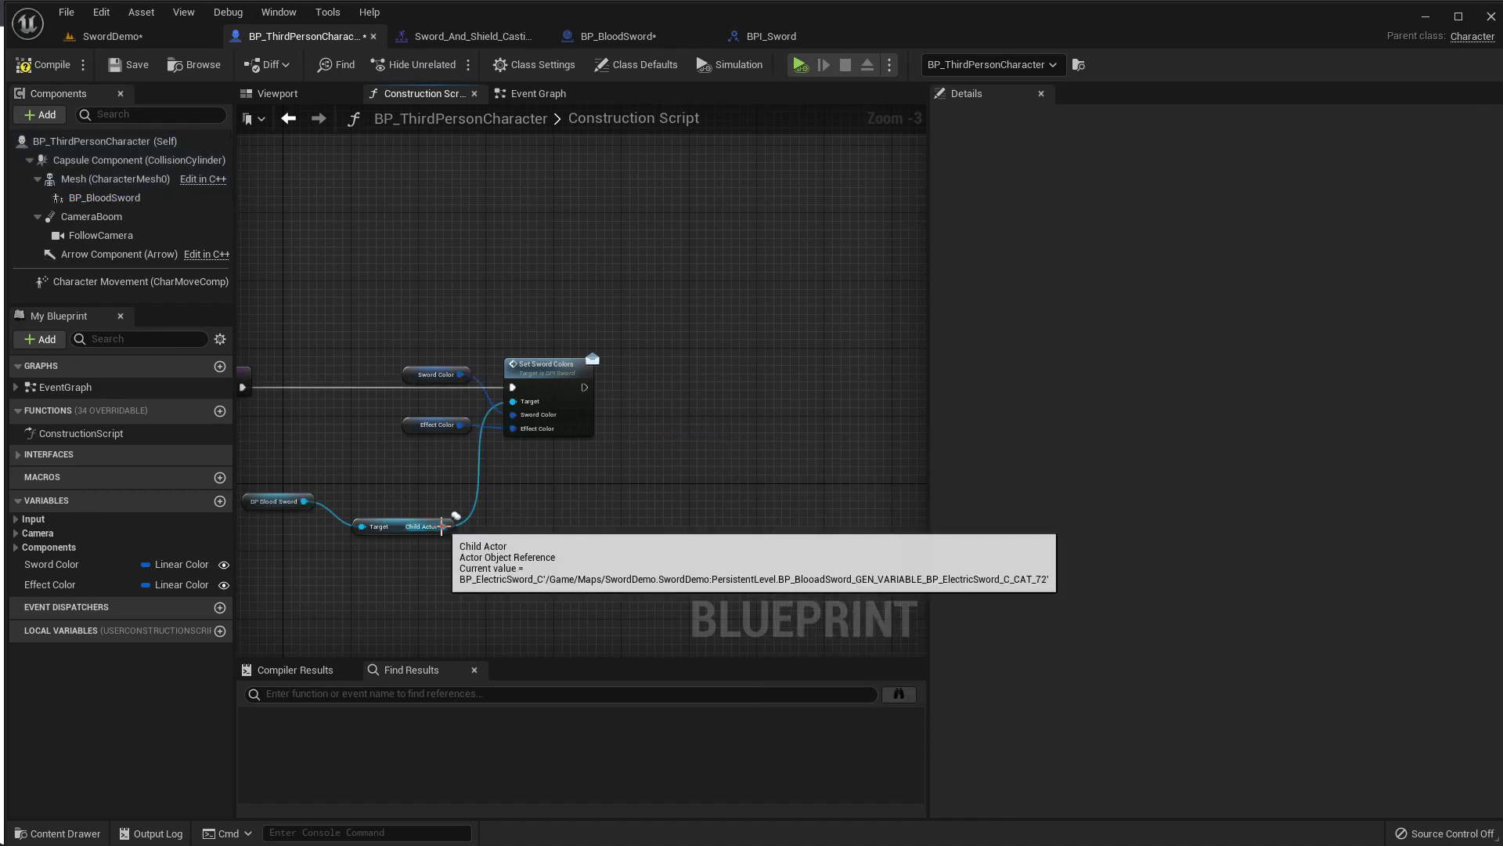
# Add Toggle Sword Effect from the sword's Child Actor after Set Sword Colors, then compile.
pyautogui.moveTo(443, 526); pyautogui.dragTo(504, 527)
pyautogui.write('toggl')
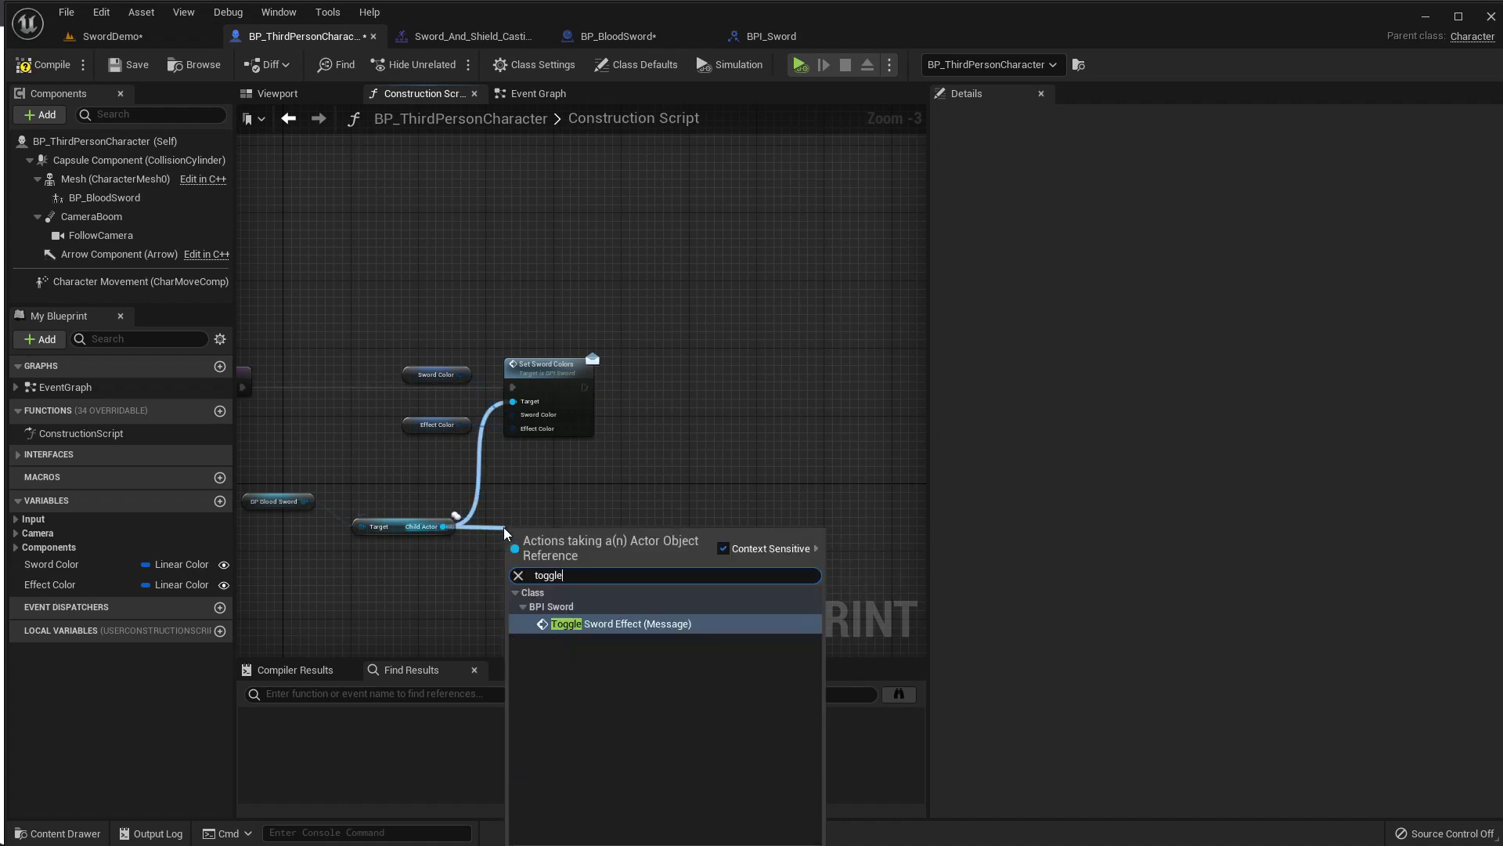
pyautogui.write('e')
pyautogui.press('Return')
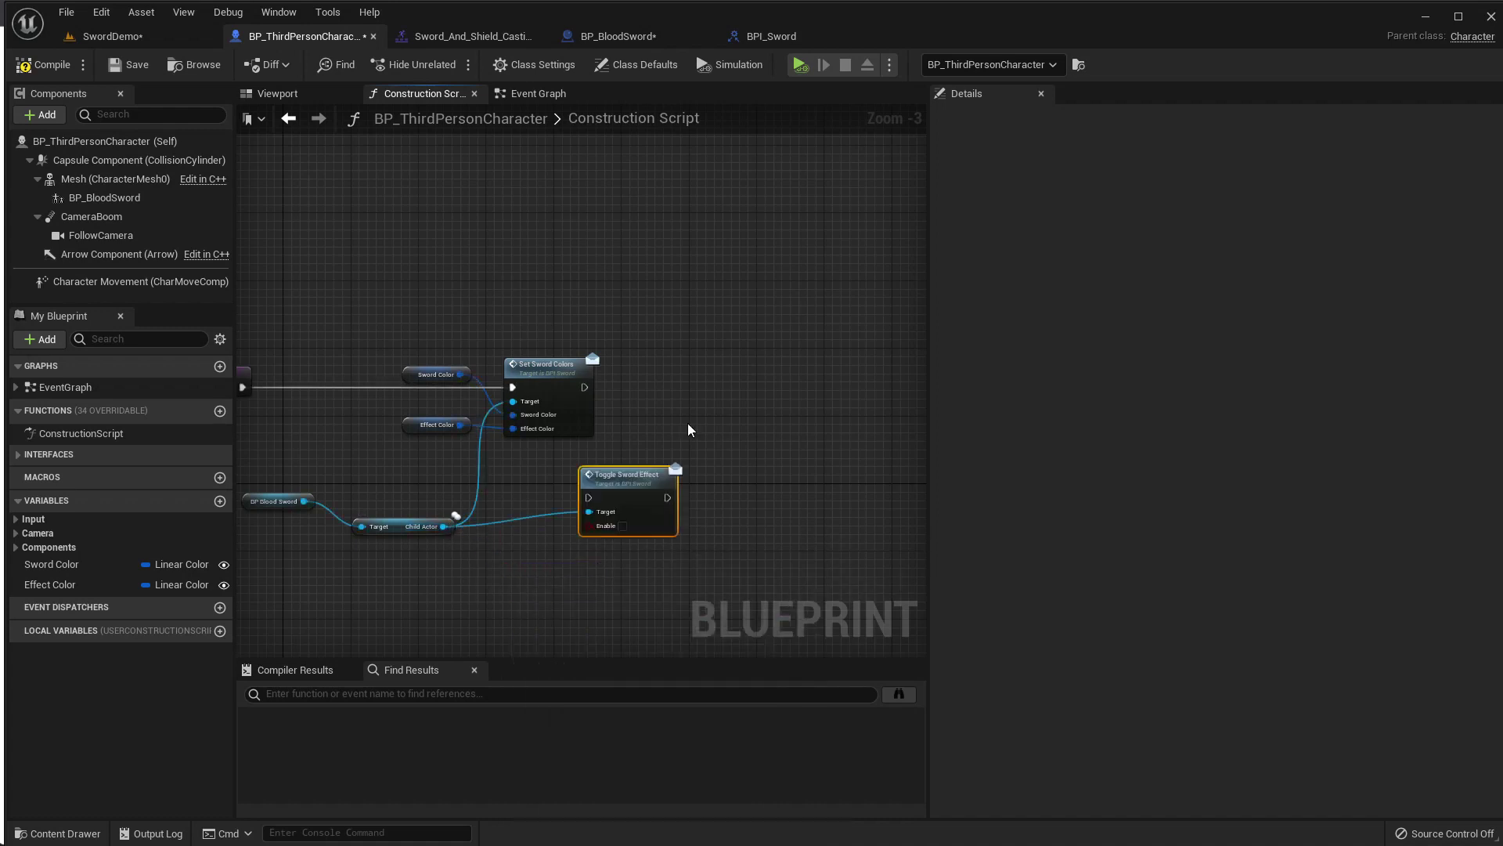
pyautogui.moveTo(505, 534)
pyautogui.mouseDown()
pyautogui.moveTo(650, 364)
pyautogui.moveTo(584, 387)
pyautogui.mouseUp()
pyautogui.click(24, 64)
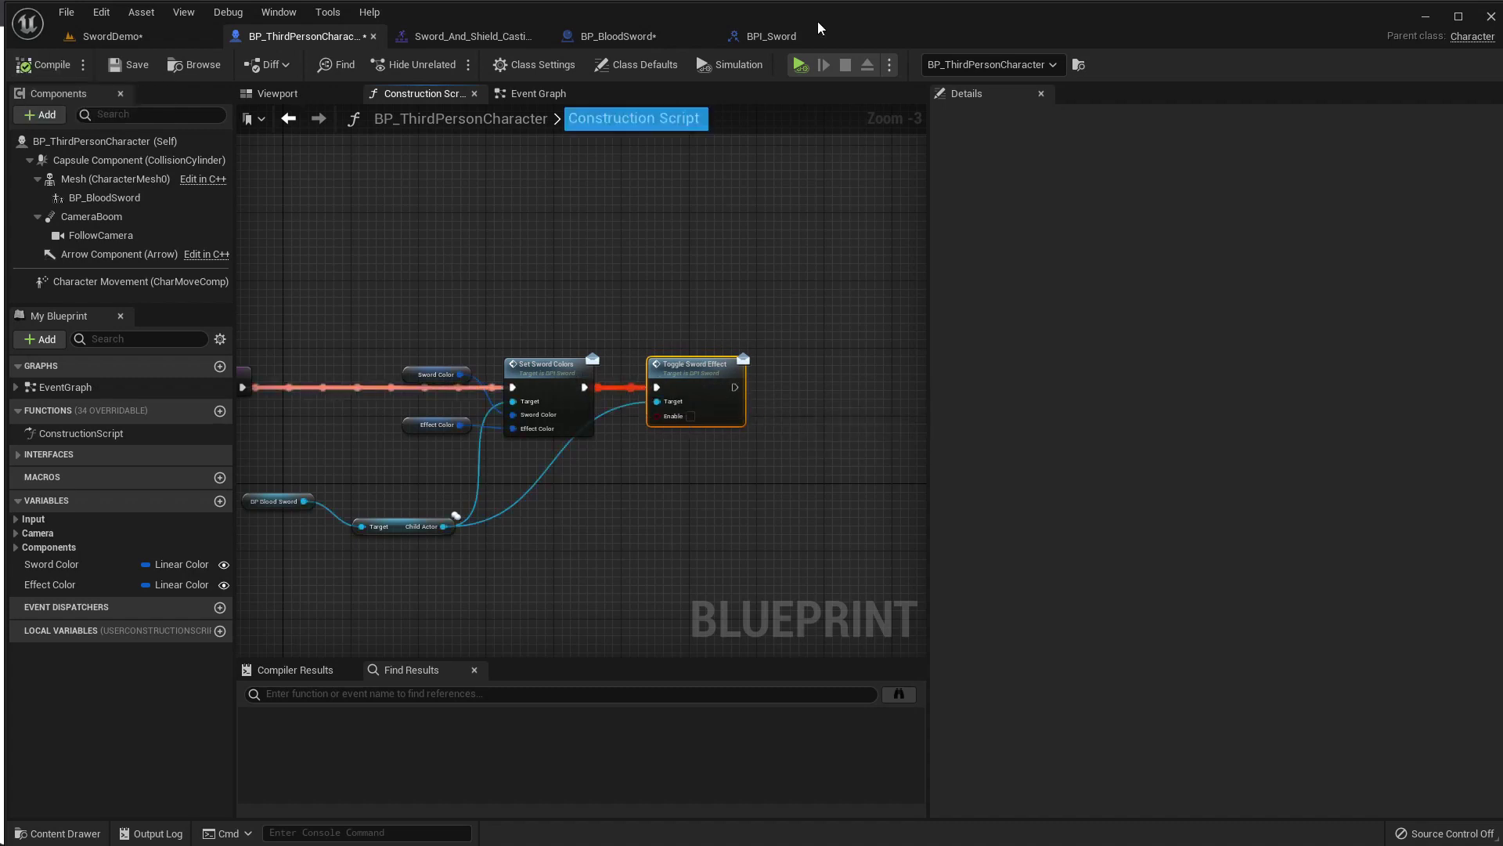
# Check the BP_BloodSword and SwordDemo tabs, then return to the character blueprint.
pyautogui.click(764, 36)
pyautogui.click(635, 36)
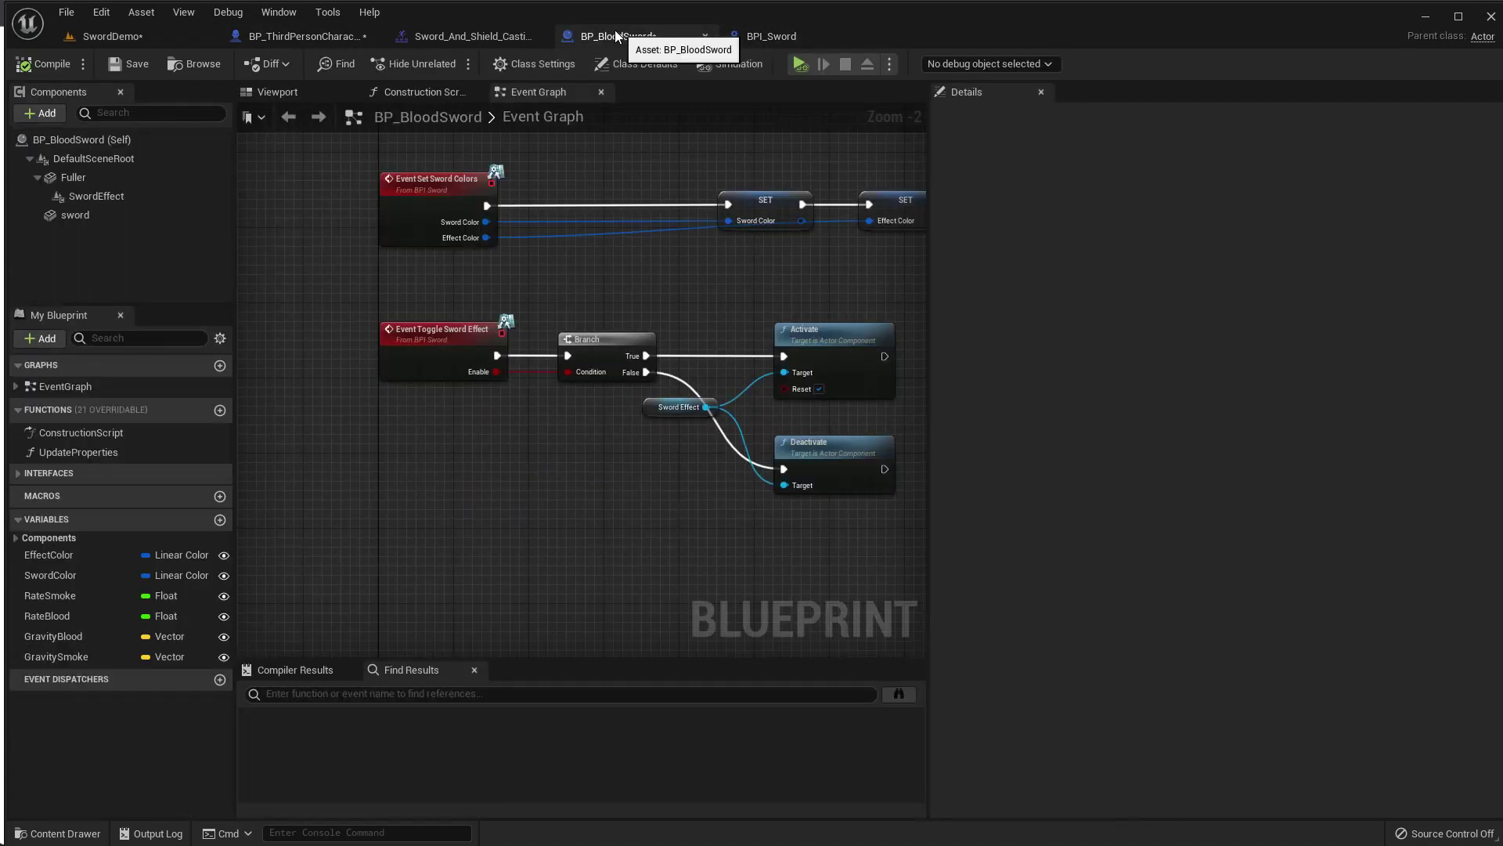
pyautogui.click(113, 36)
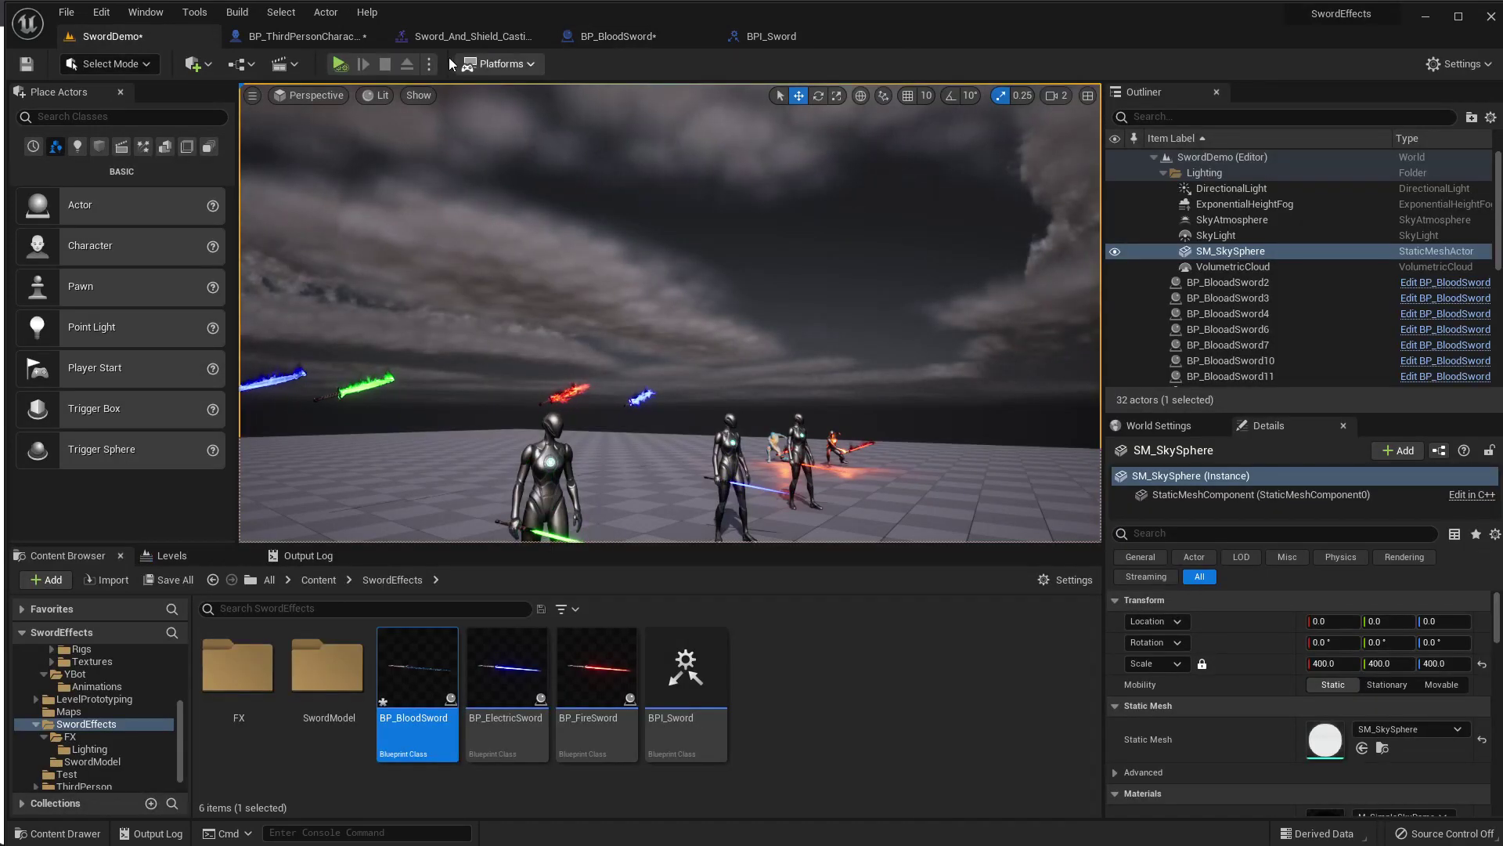
pyautogui.click(303, 38)
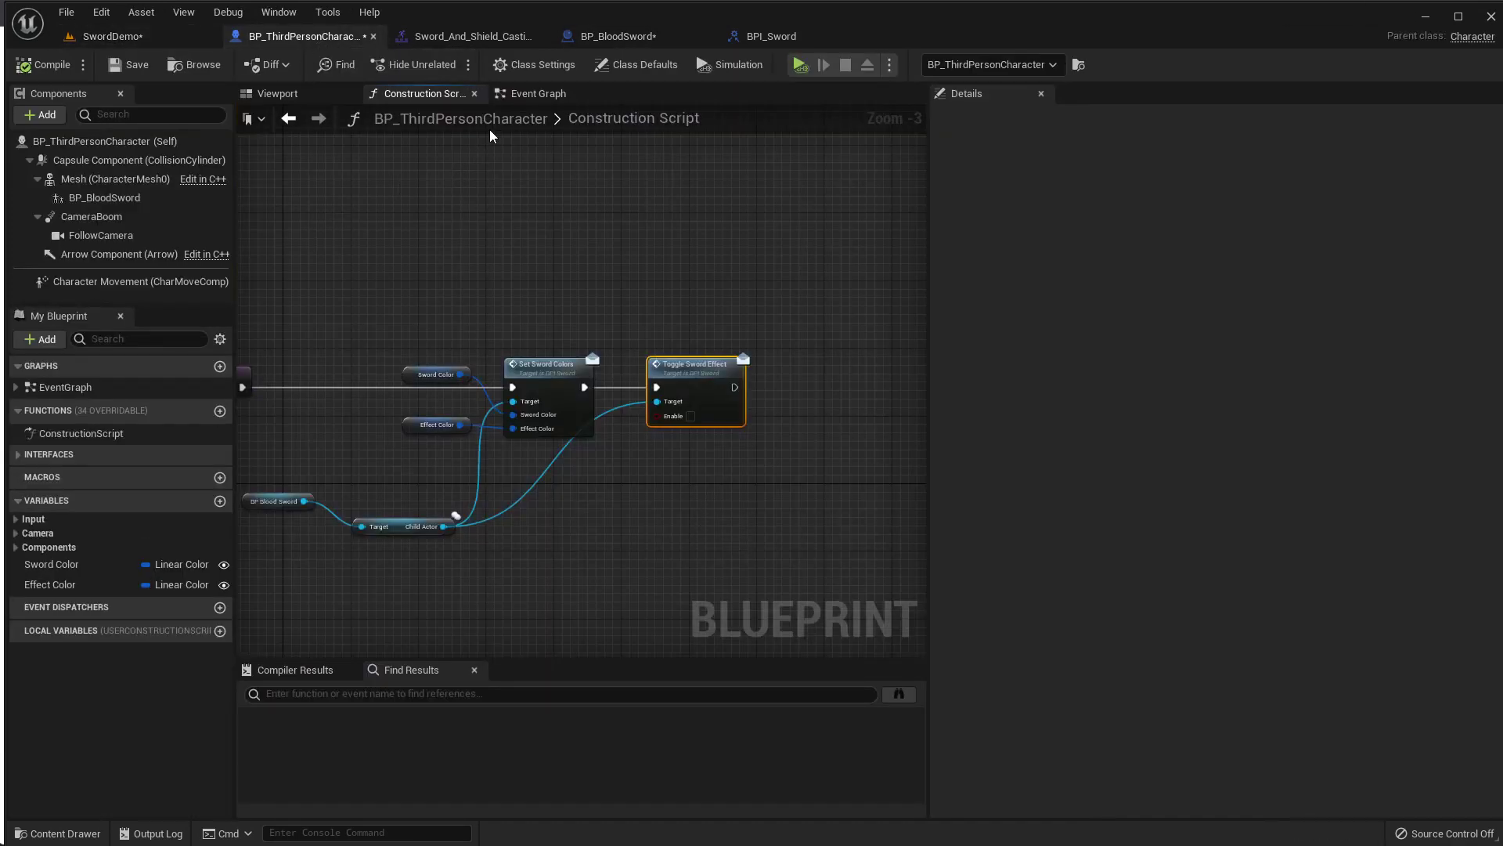
pyautogui.click(538, 93)
# Move the Play Anim Montage and Delay nodes right to make room.
pyautogui.scroll(5, 512, 525)
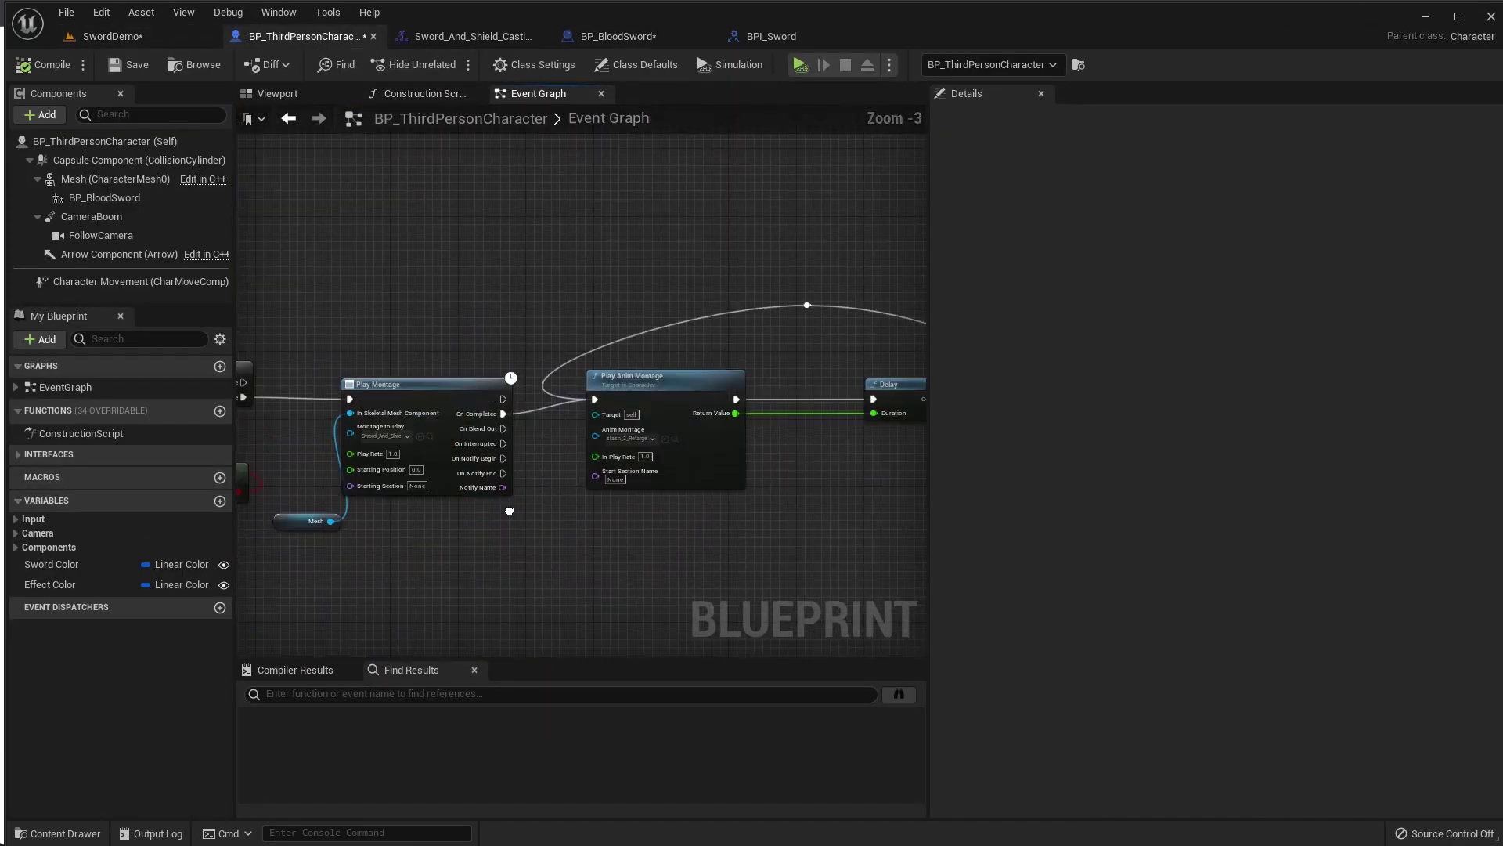
pyautogui.scroll(-2, 463, 436)
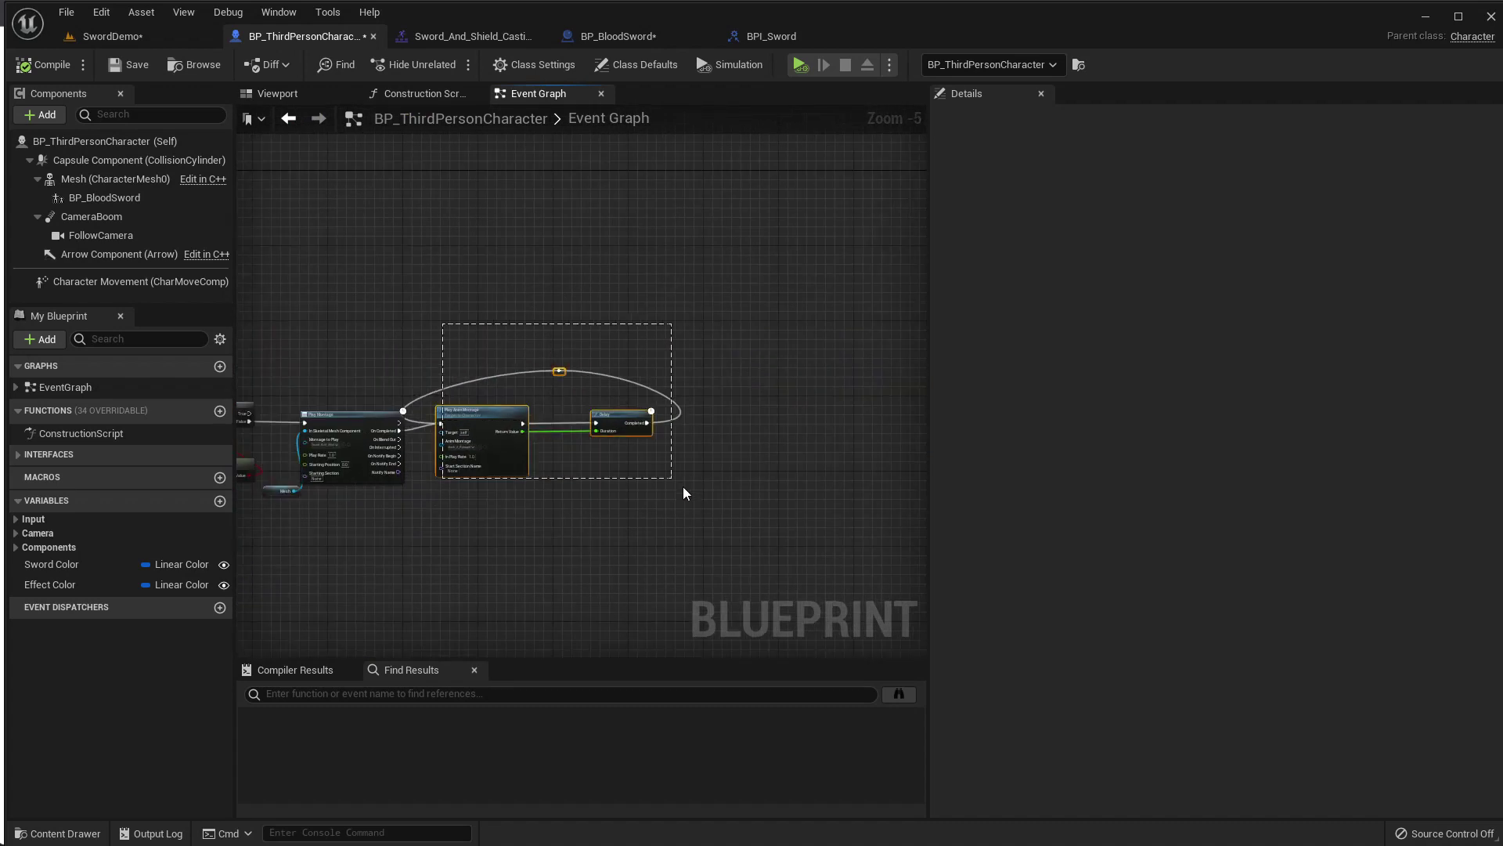
pyautogui.moveTo(683, 493); pyautogui.dragTo(726, 514)
pyautogui.moveTo(505, 410); pyautogui.dragTo(589, 426)
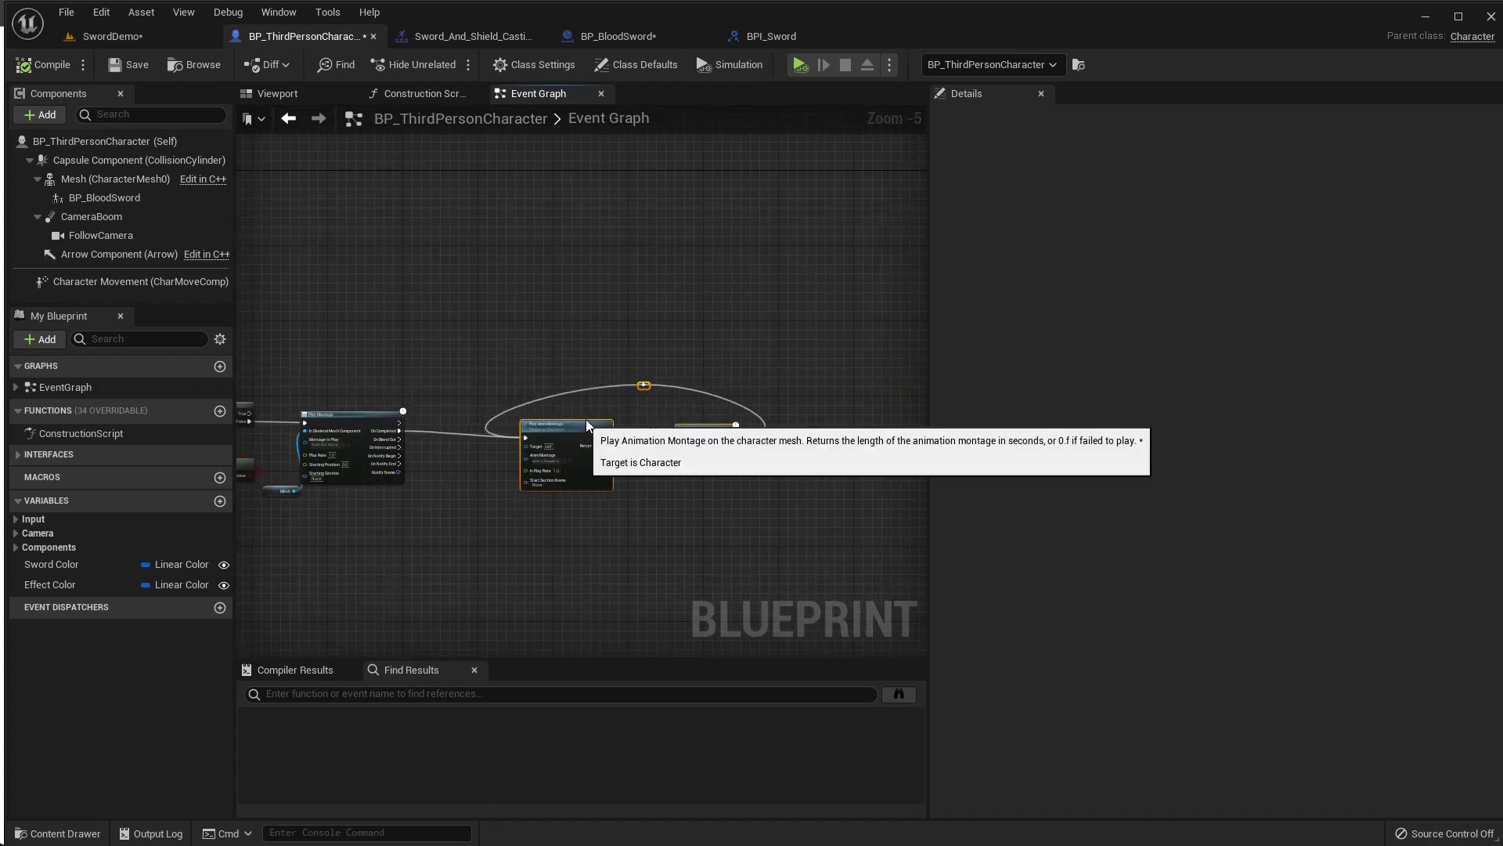
pyautogui.scroll(2, 462, 473)
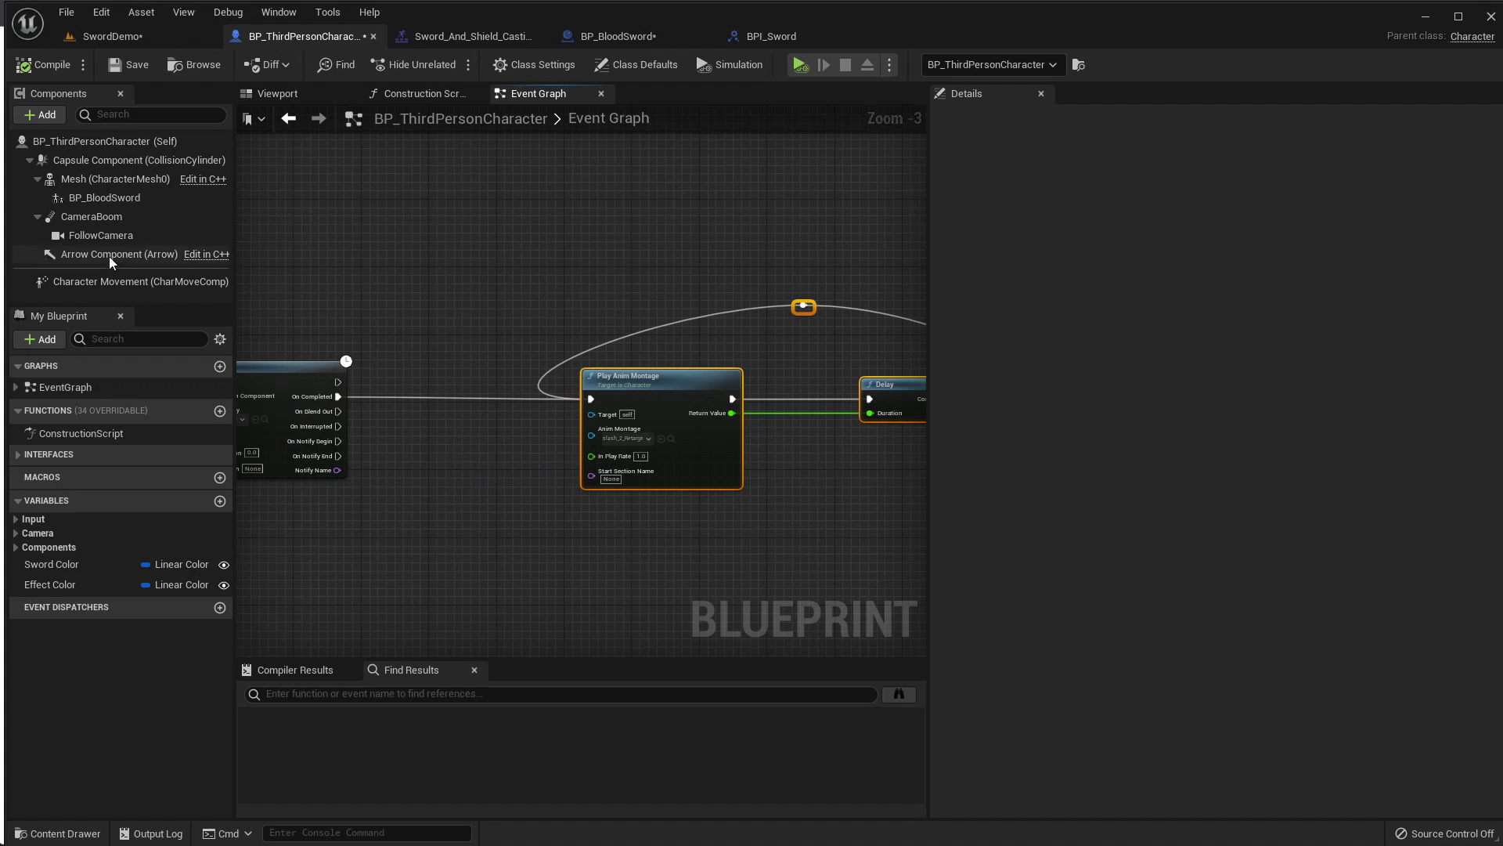
# Add a BP_BloodSword reference with Get Child Actor, pushing the montage nodes further right.
pyautogui.moveTo(87, 199)
pyautogui.mouseDown()
pyautogui.moveTo(345, 521)
pyautogui.moveTo(394, 520)
pyautogui.mouseUp()
pyautogui.write('get')
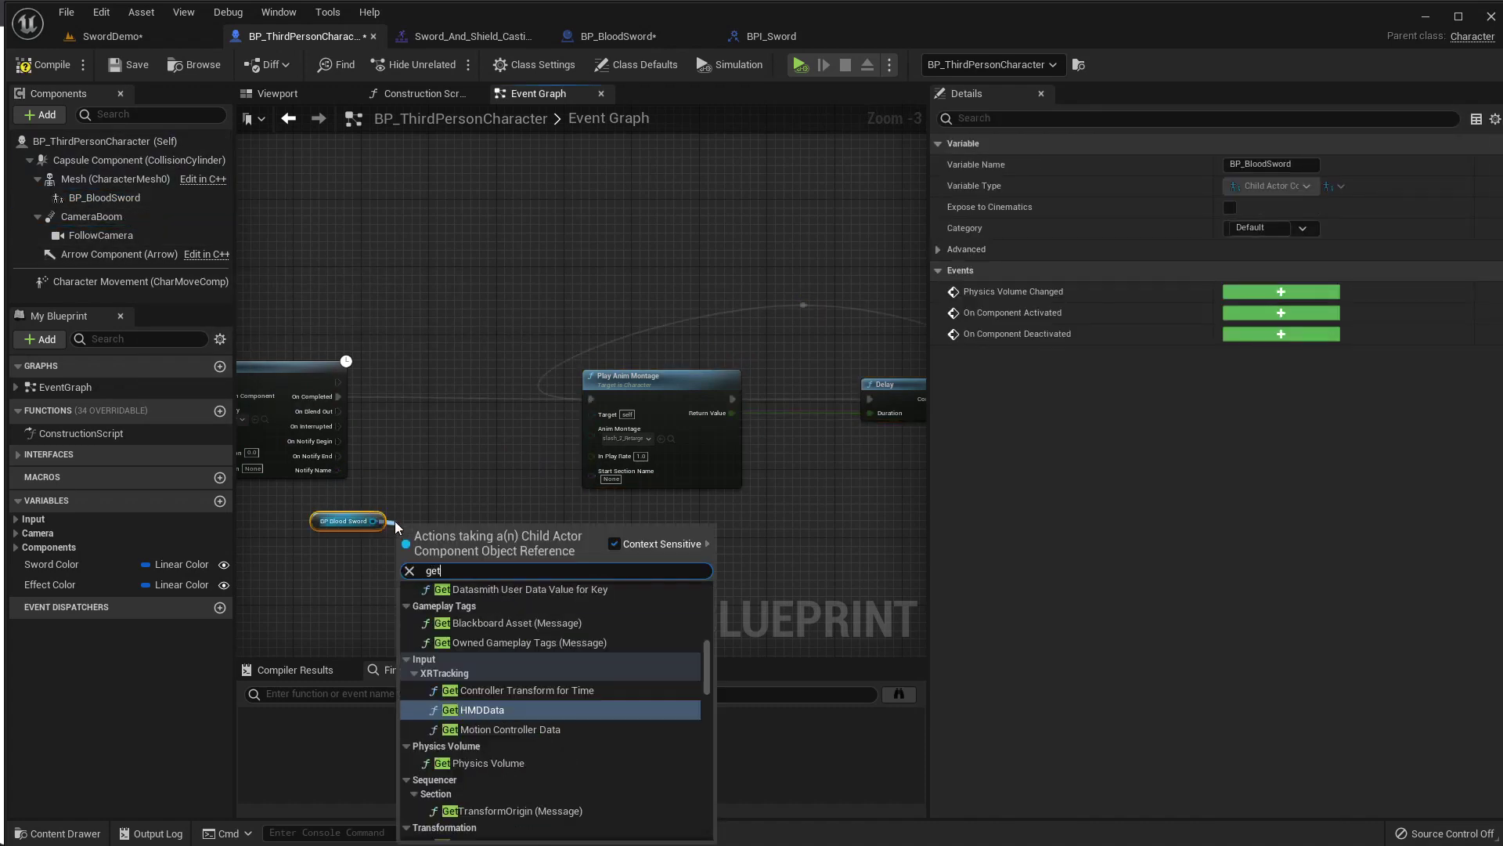
pyautogui.write(' child')
pyautogui.press('Return')
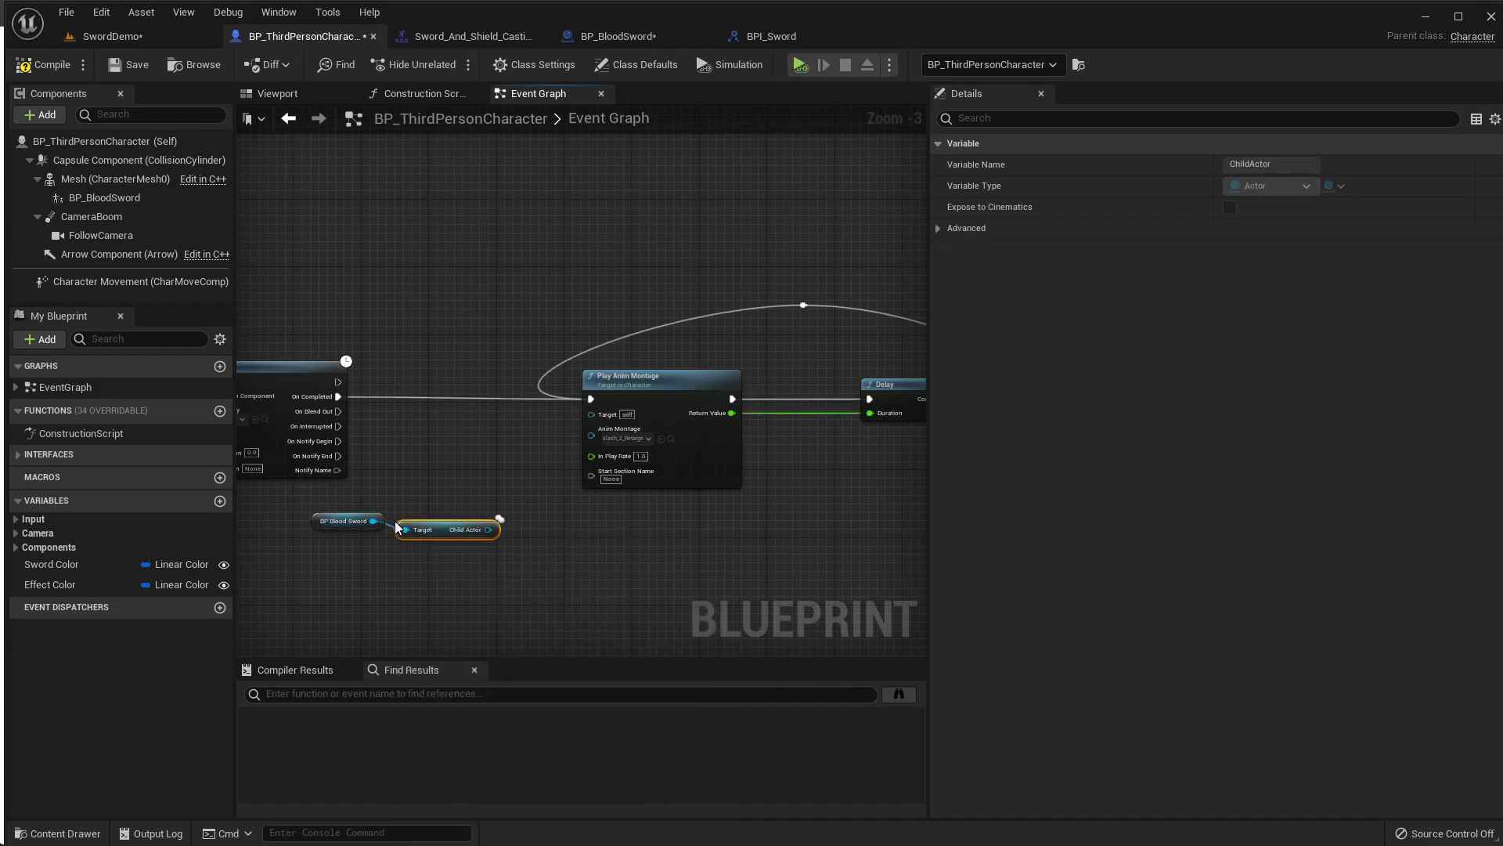
pyautogui.scroll(-1, 532, 496)
pyautogui.scroll(-1, 533, 497)
pyautogui.moveTo(533, 497); pyautogui.dragTo(473, 488, button='right')
pyautogui.moveTo(446, 325); pyautogui.dragTo(707, 451)
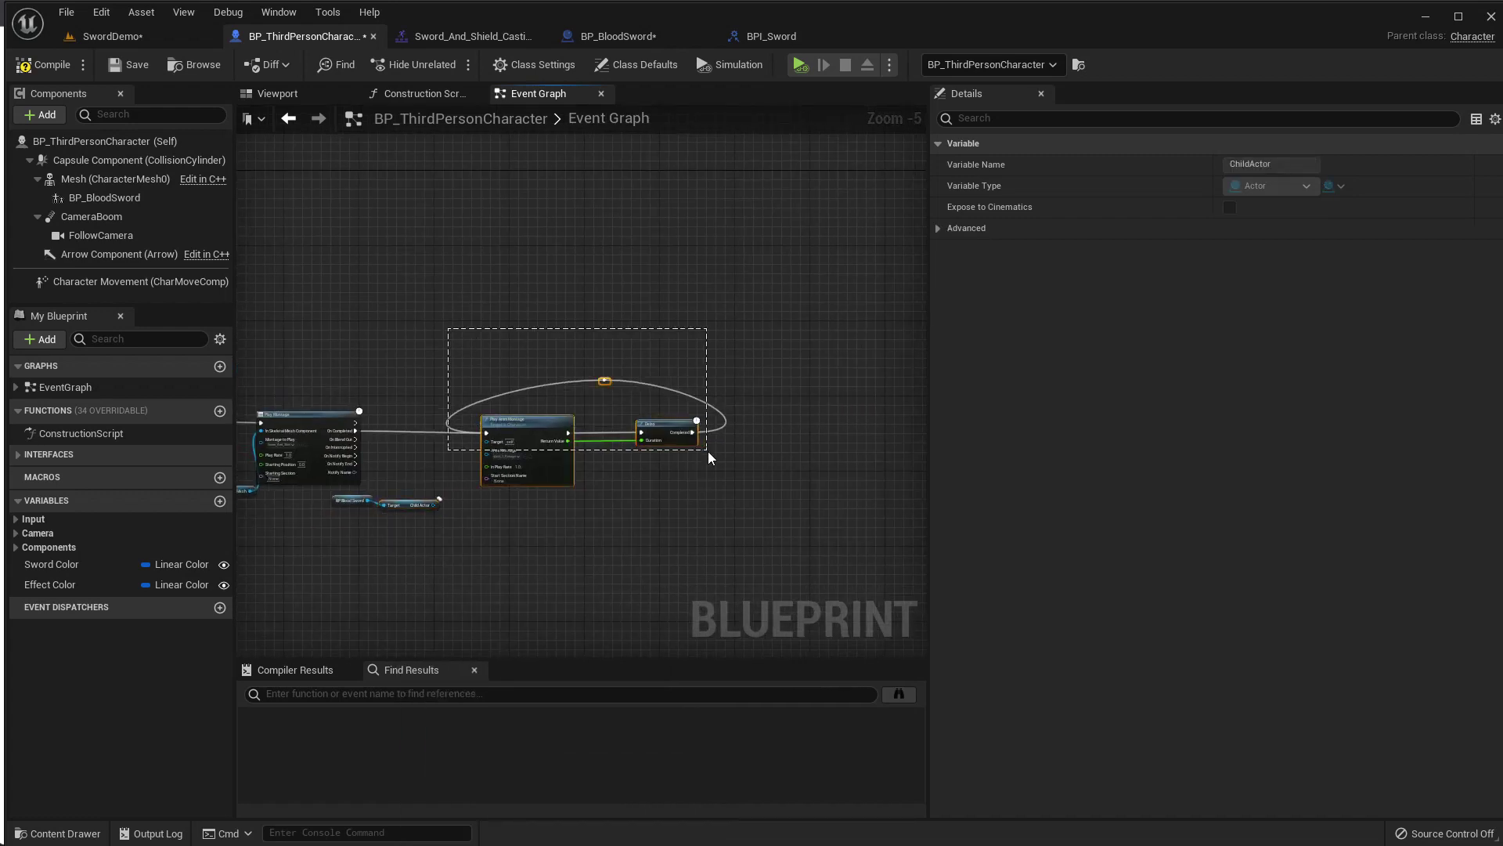
pyautogui.moveTo(520, 426); pyautogui.dragTo(589, 426)
pyautogui.scroll(3, 441, 515)
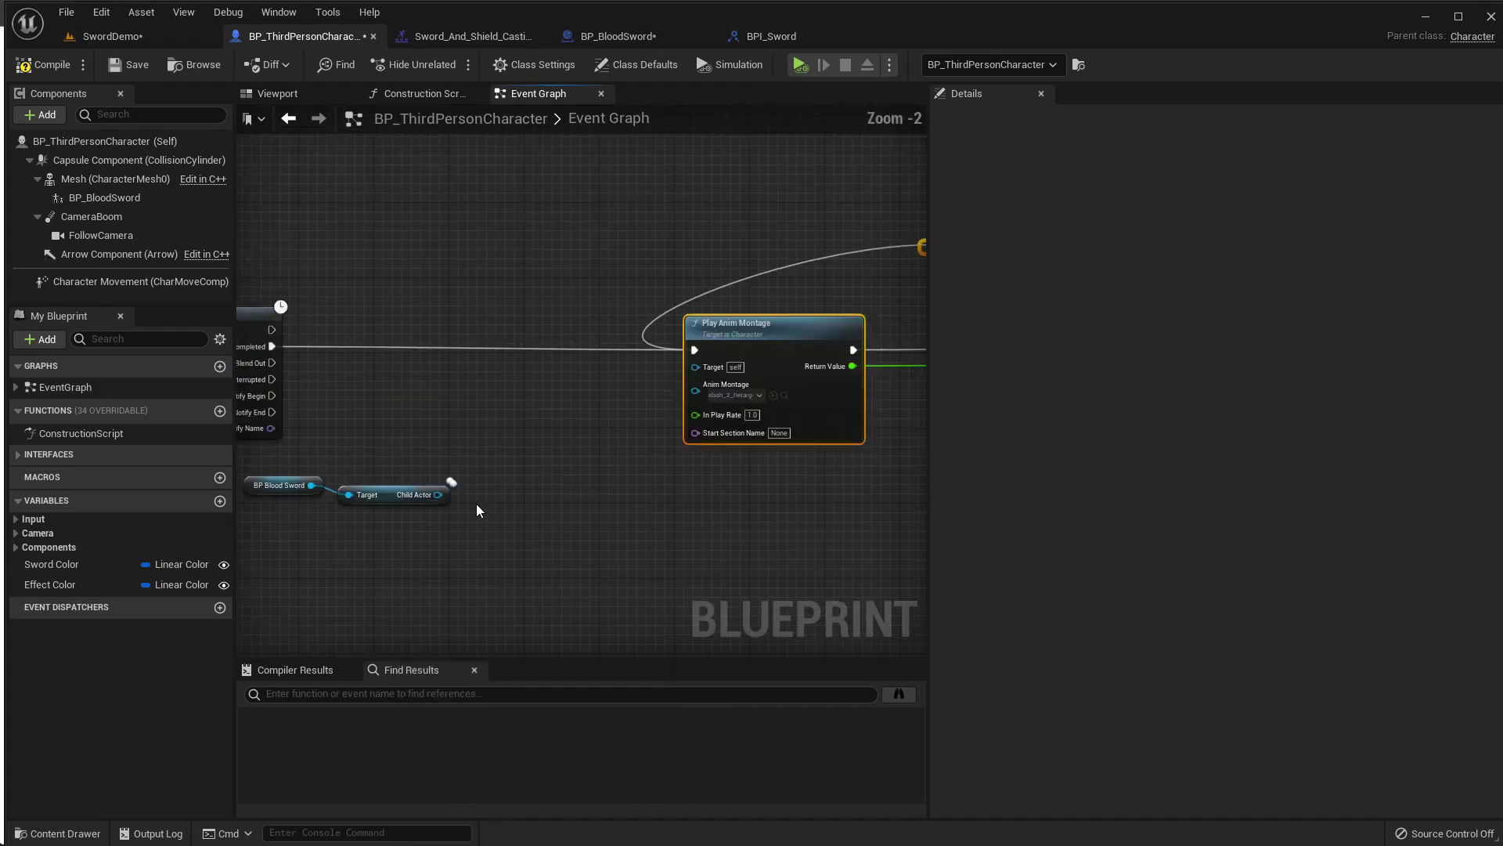
# Wire Toggle Sword Effect on the Child Actor between On Completed and Play Anim Montage.
pyautogui.moveTo(438, 495); pyautogui.dragTo(470, 435)
pyautogui.write('top')
pyautogui.press('BackSpace')
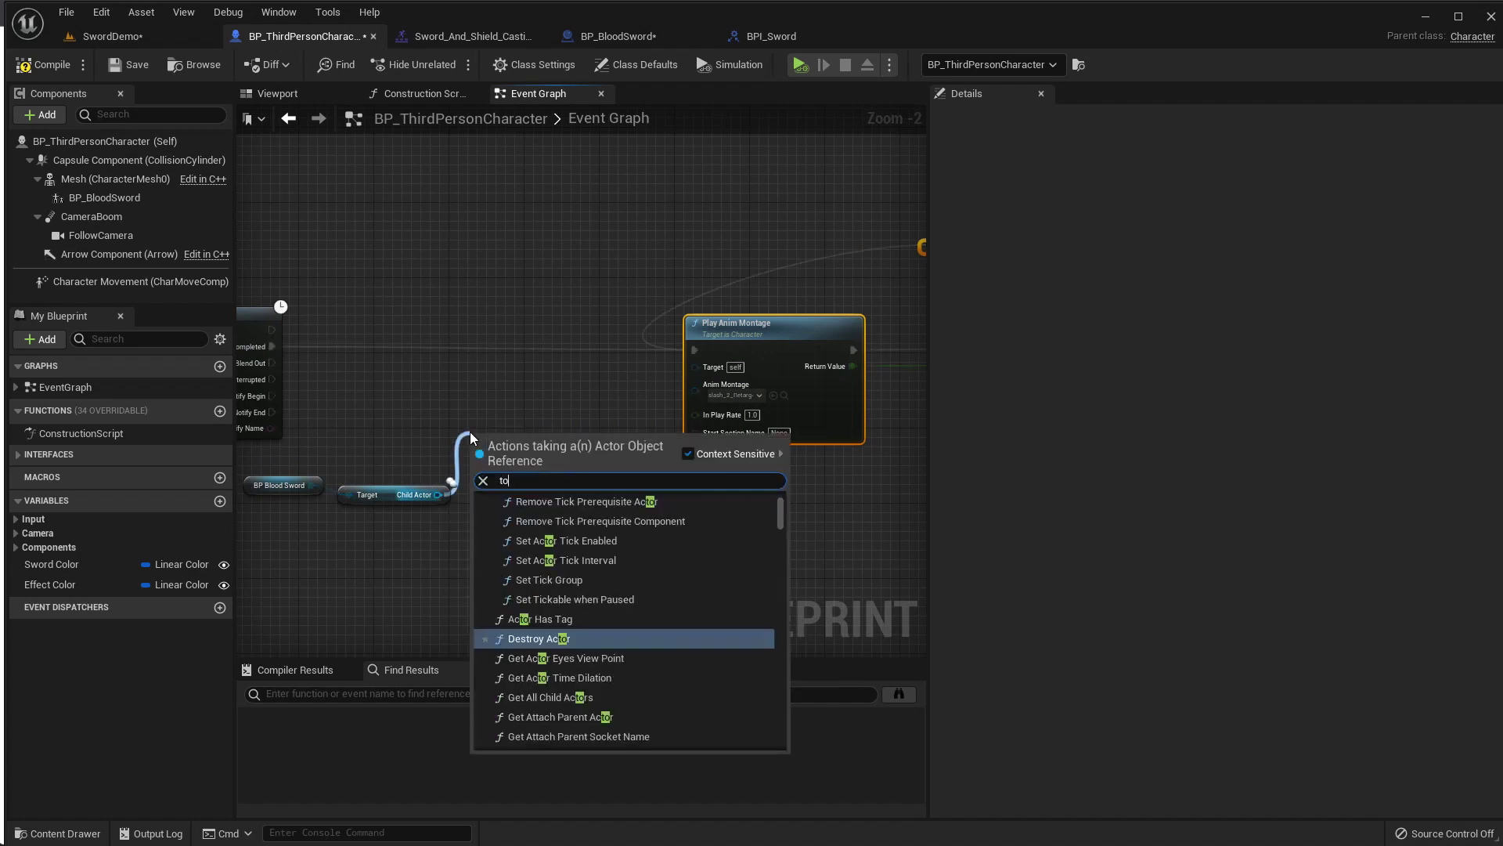
pyautogui.write('gglesw')
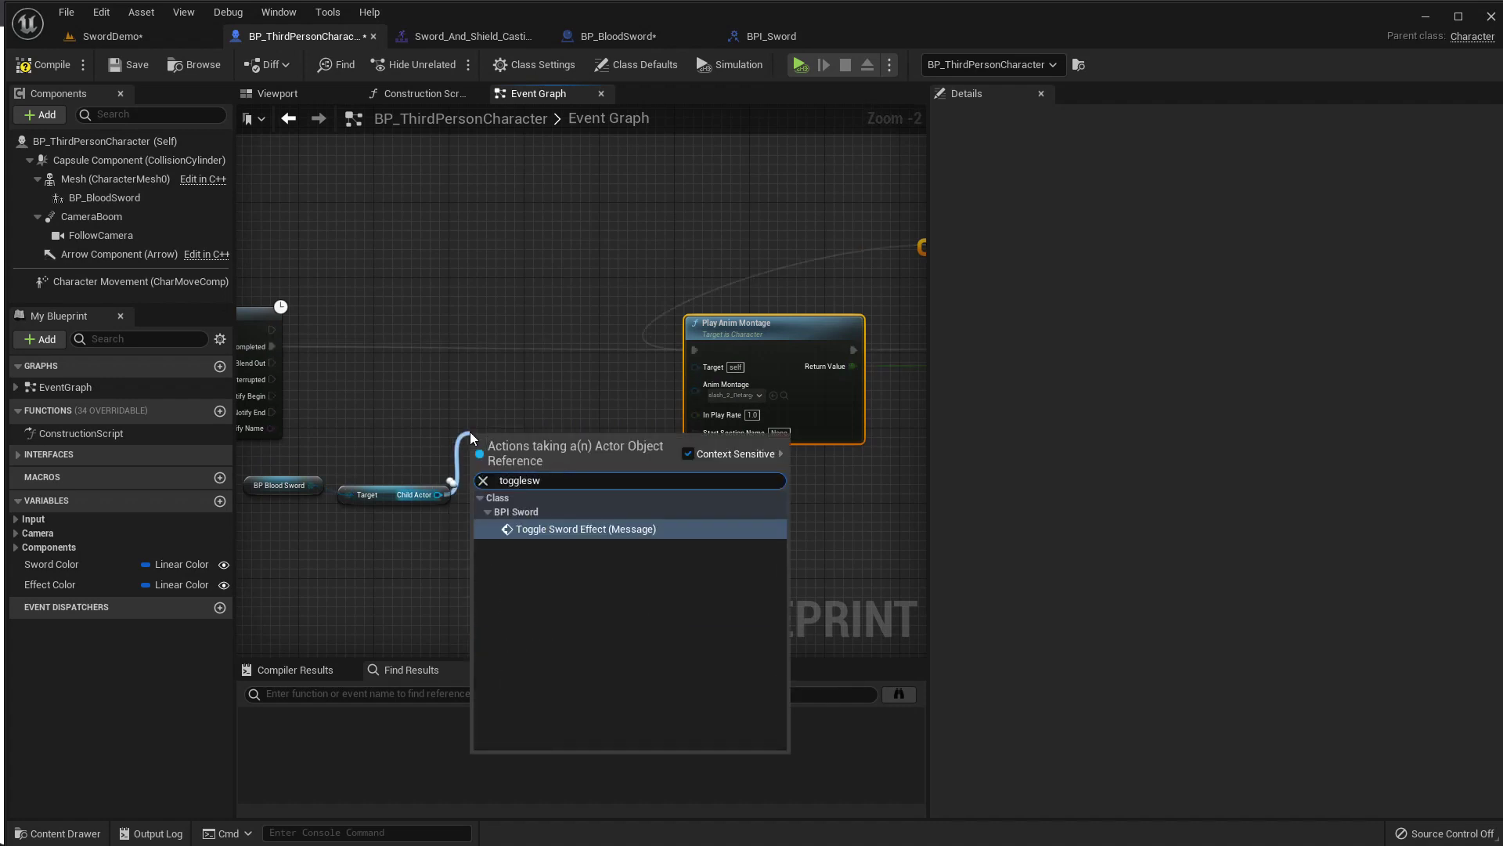
pyautogui.press('Return')
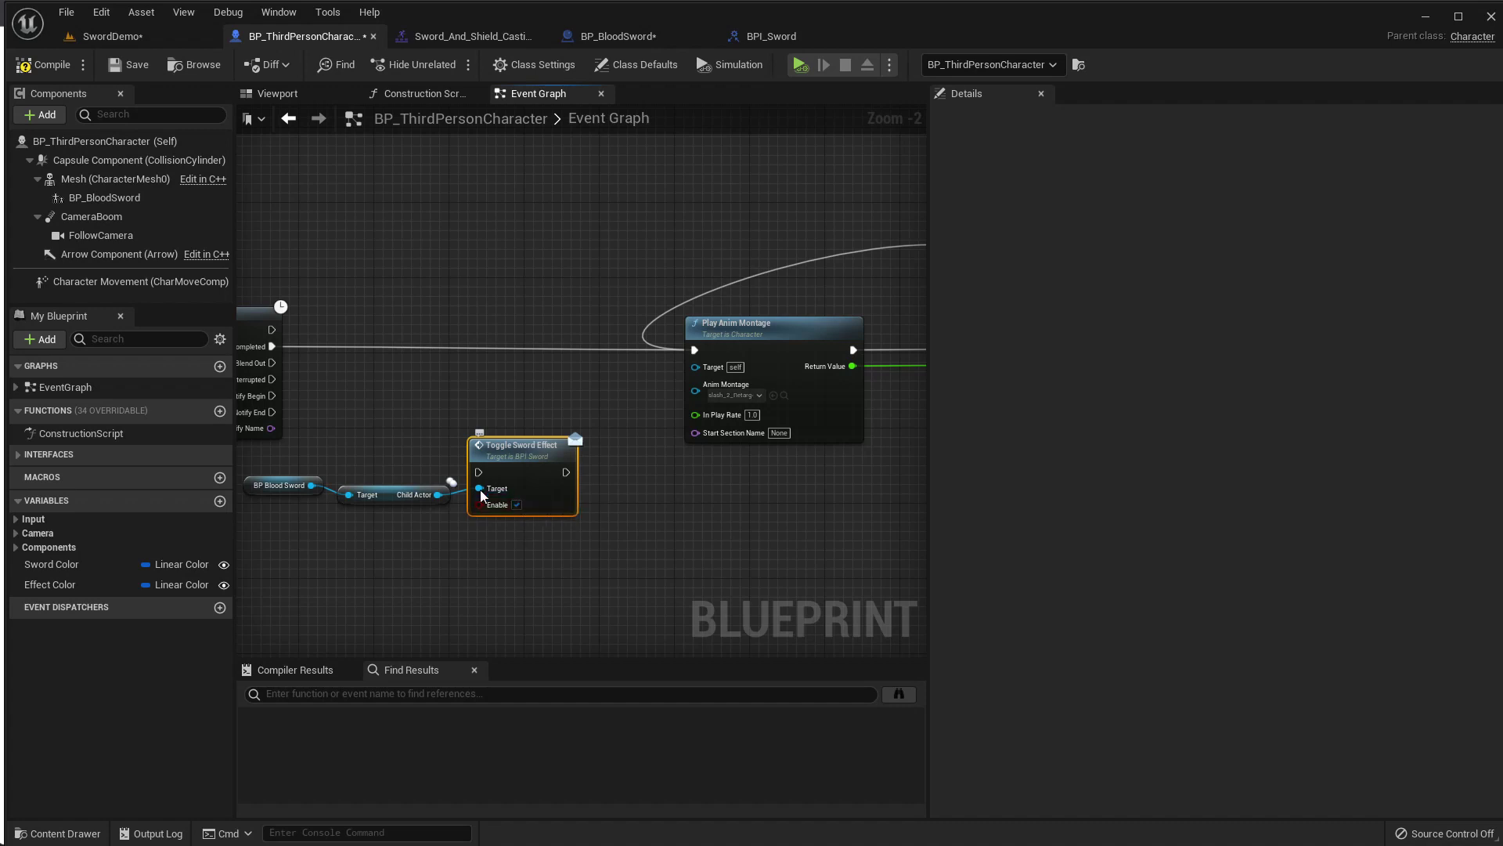
pyautogui.moveTo(479, 472); pyautogui.dragTo(272, 346)
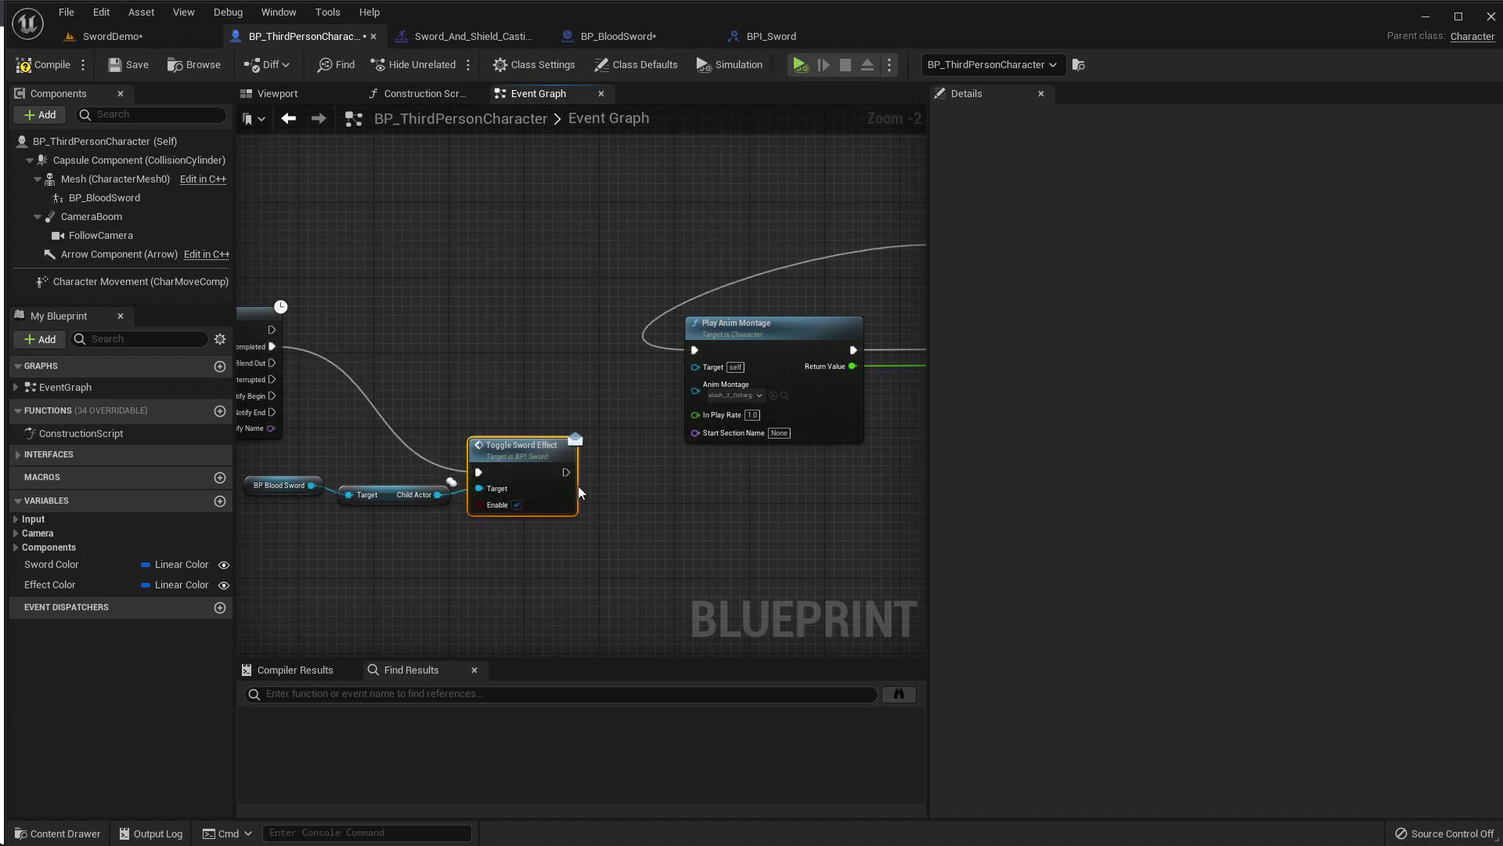
pyautogui.moveTo(566, 472); pyautogui.dragTo(590, 455)
pyautogui.moveTo(694, 355); pyautogui.dragTo(693, 352)
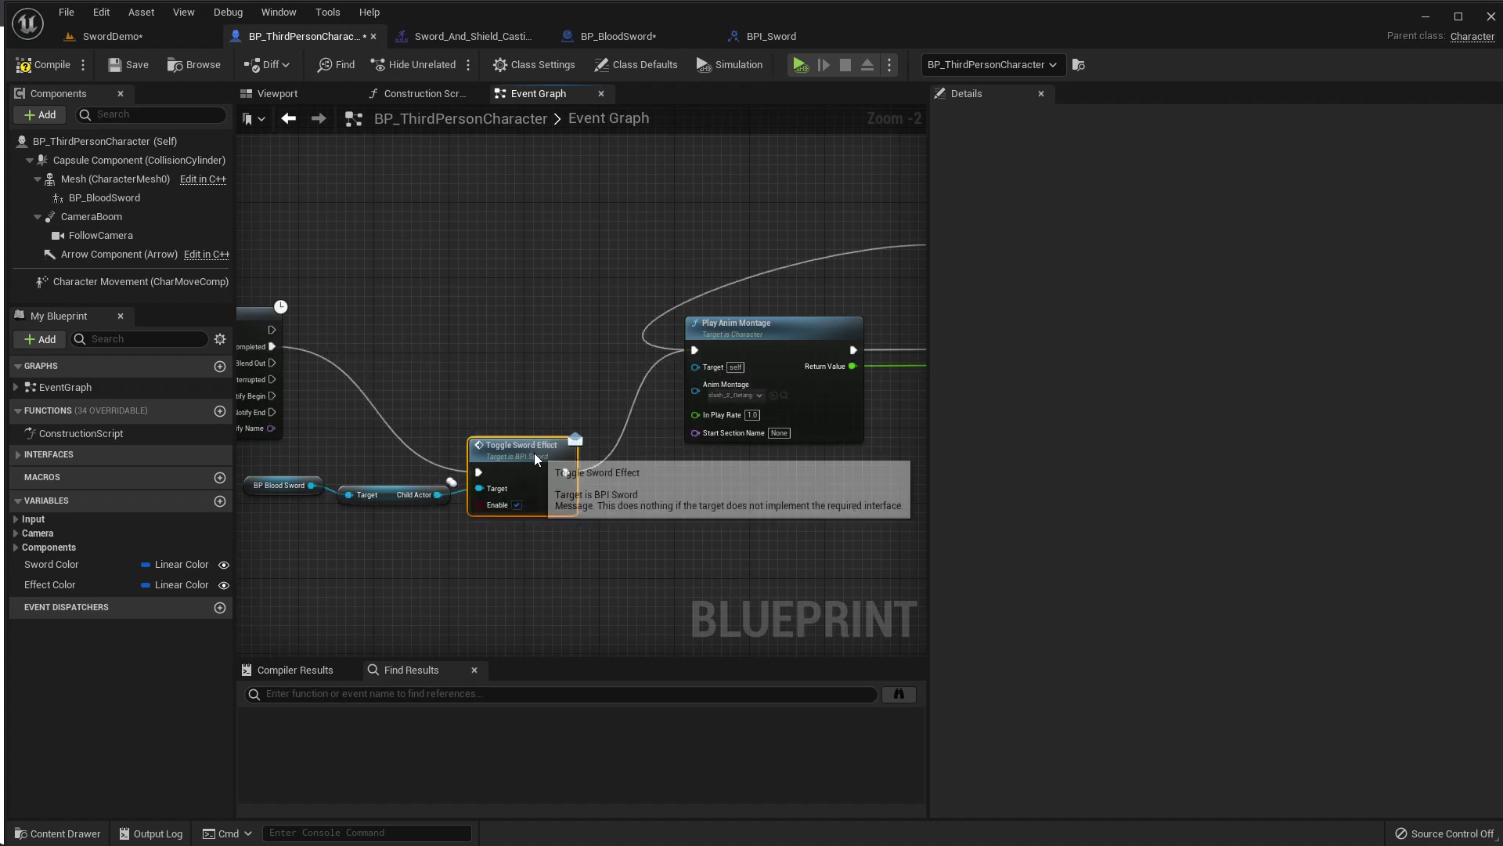
pyautogui.moveTo(537, 451); pyautogui.dragTo(527, 329)
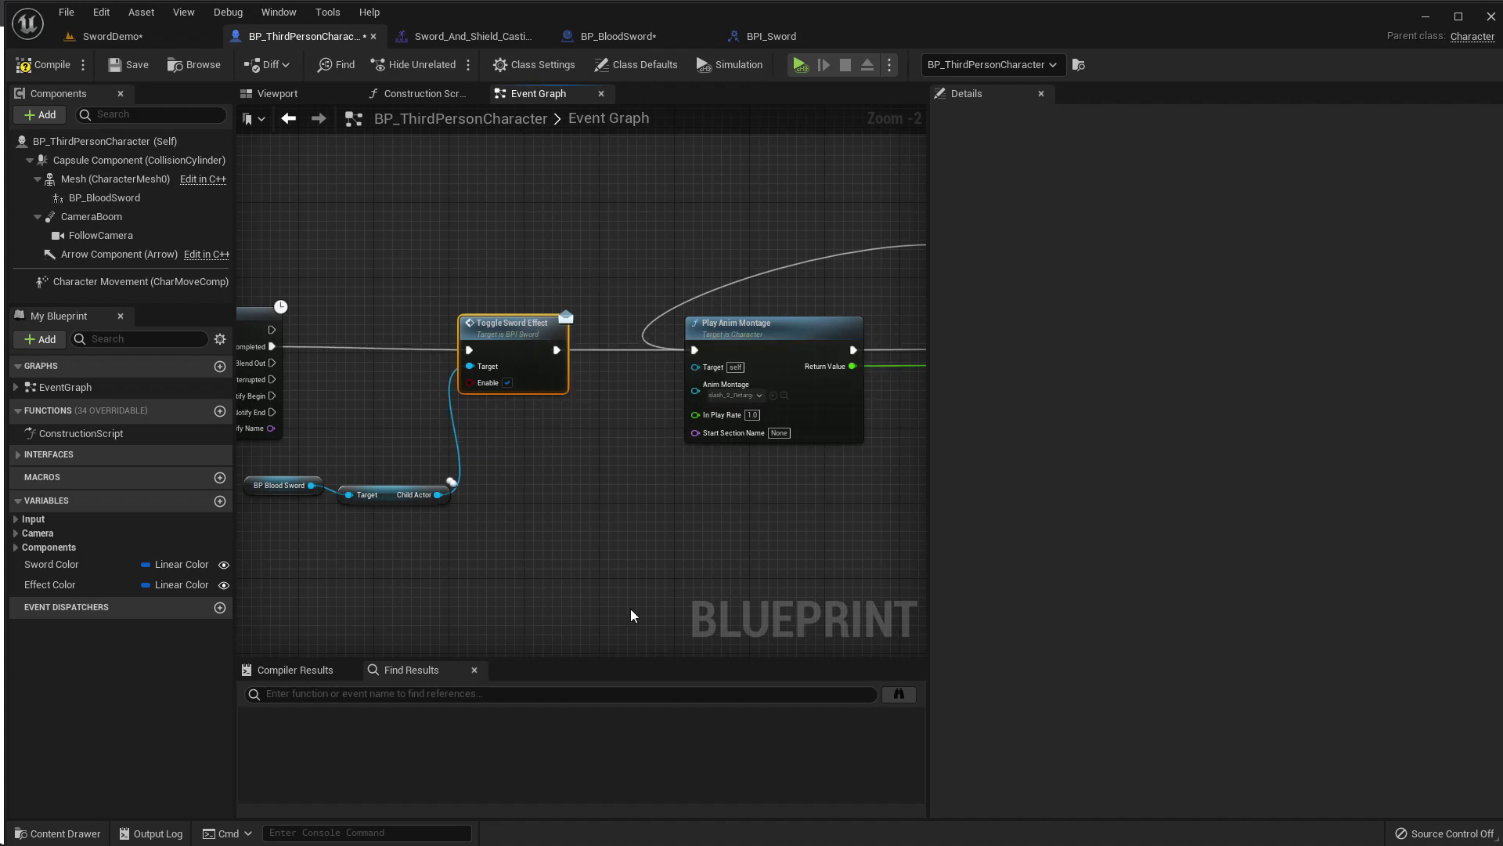
# Simulate the SwordDemo level full-screen to watch the sword effects during attacks.
pyautogui.click(108, 36)
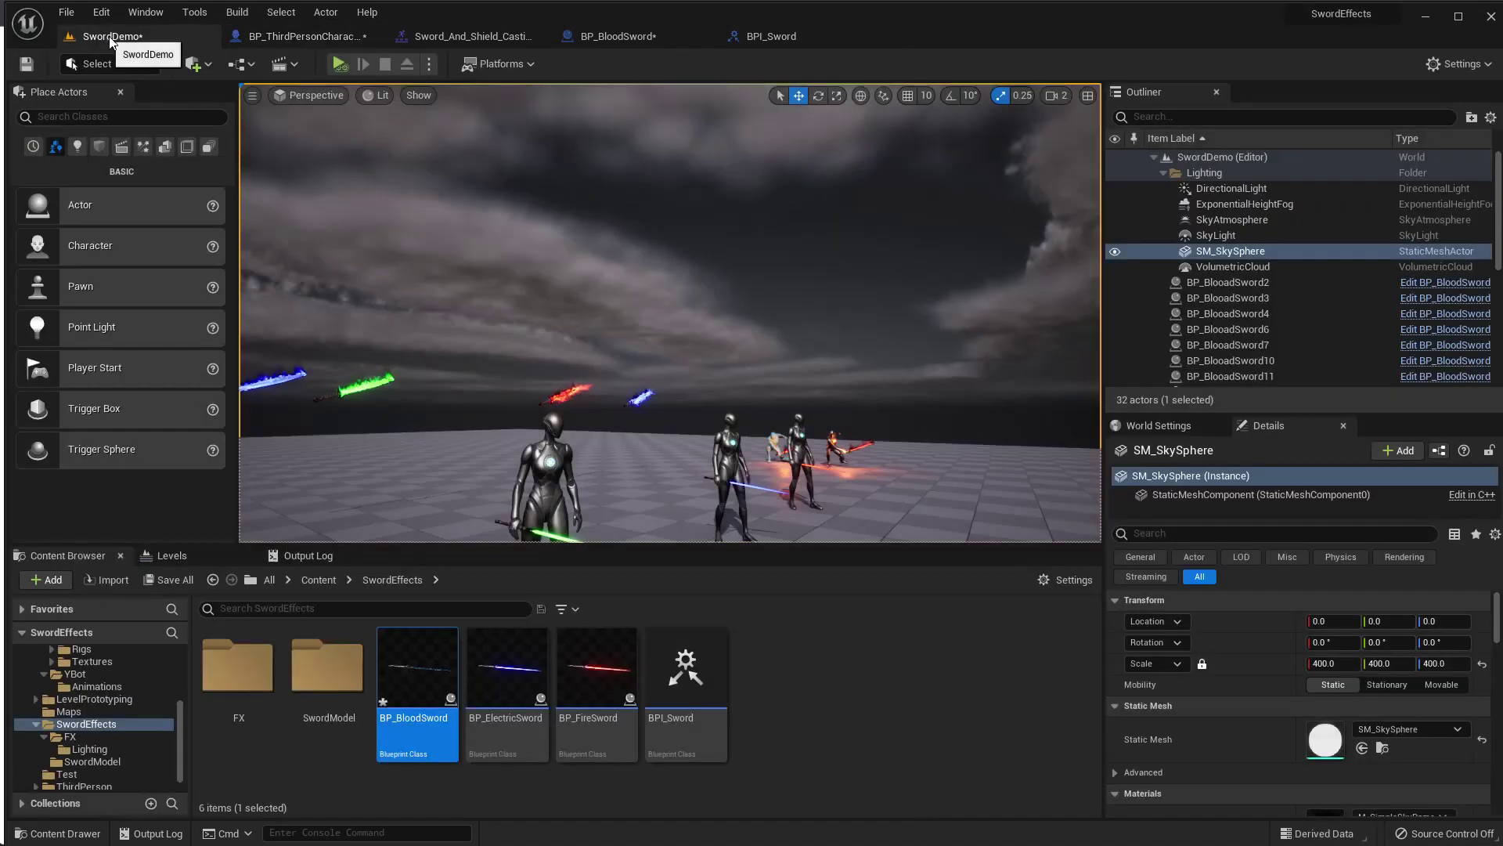
pyautogui.moveTo(595, 390); pyautogui.dragTo(595, 390)
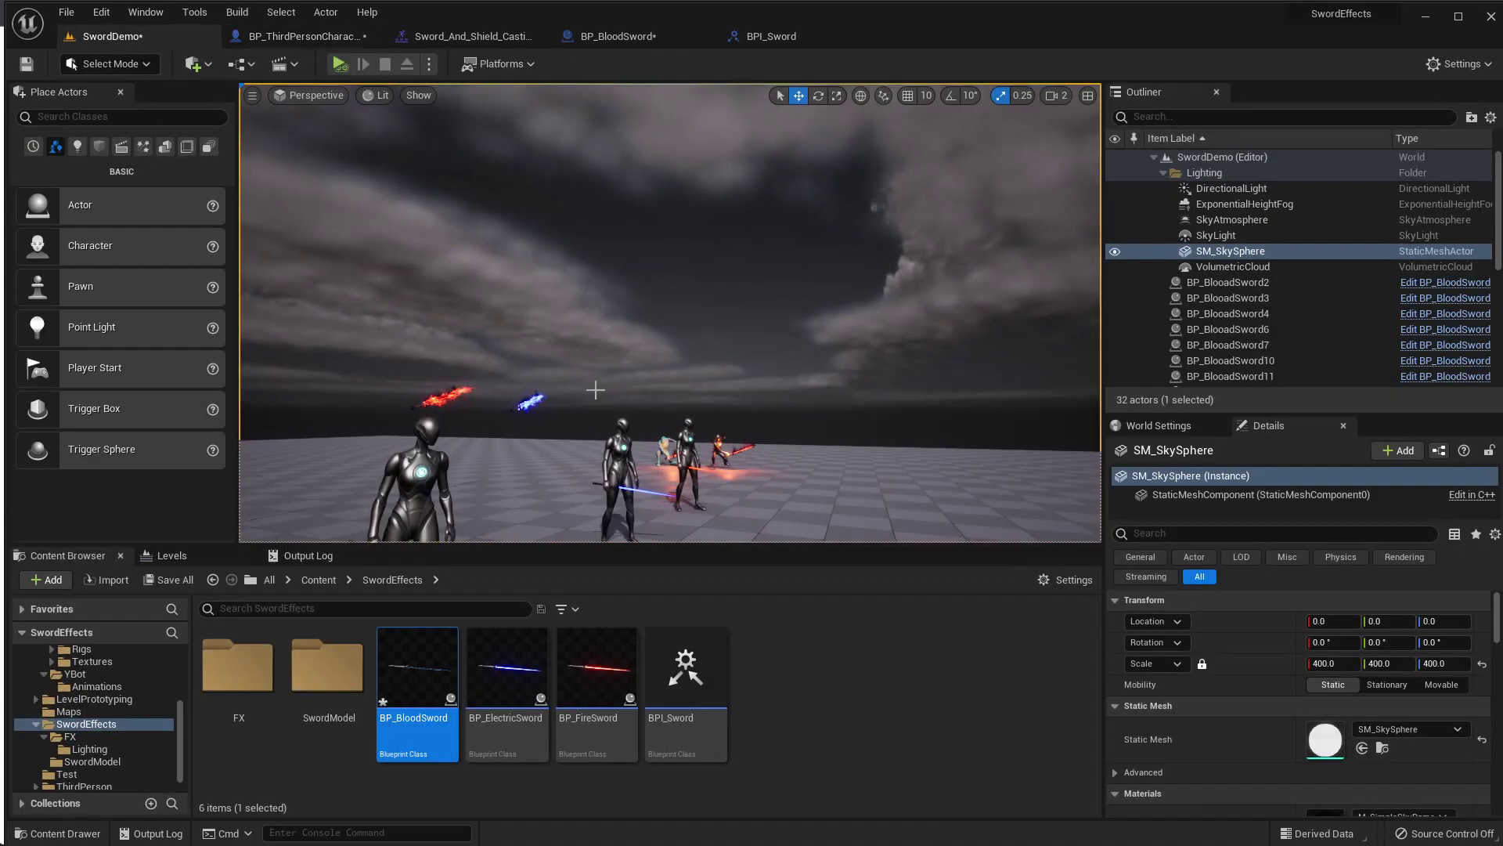
pyautogui.moveTo(648, 345); pyautogui.dragTo(627, 334)
pyautogui.press('F11')
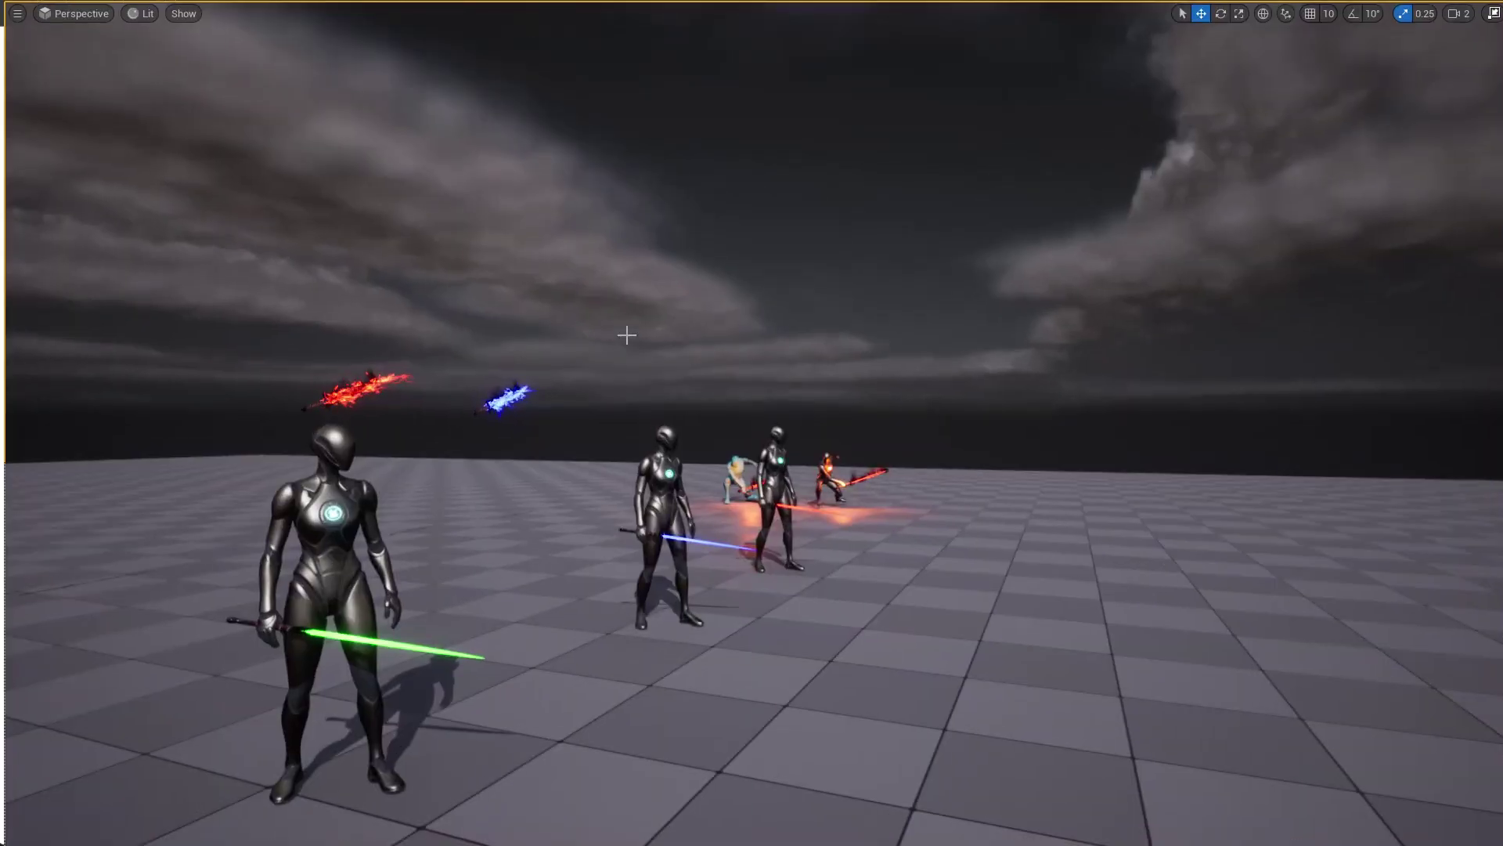
pyautogui.hotkey('alt', 's')
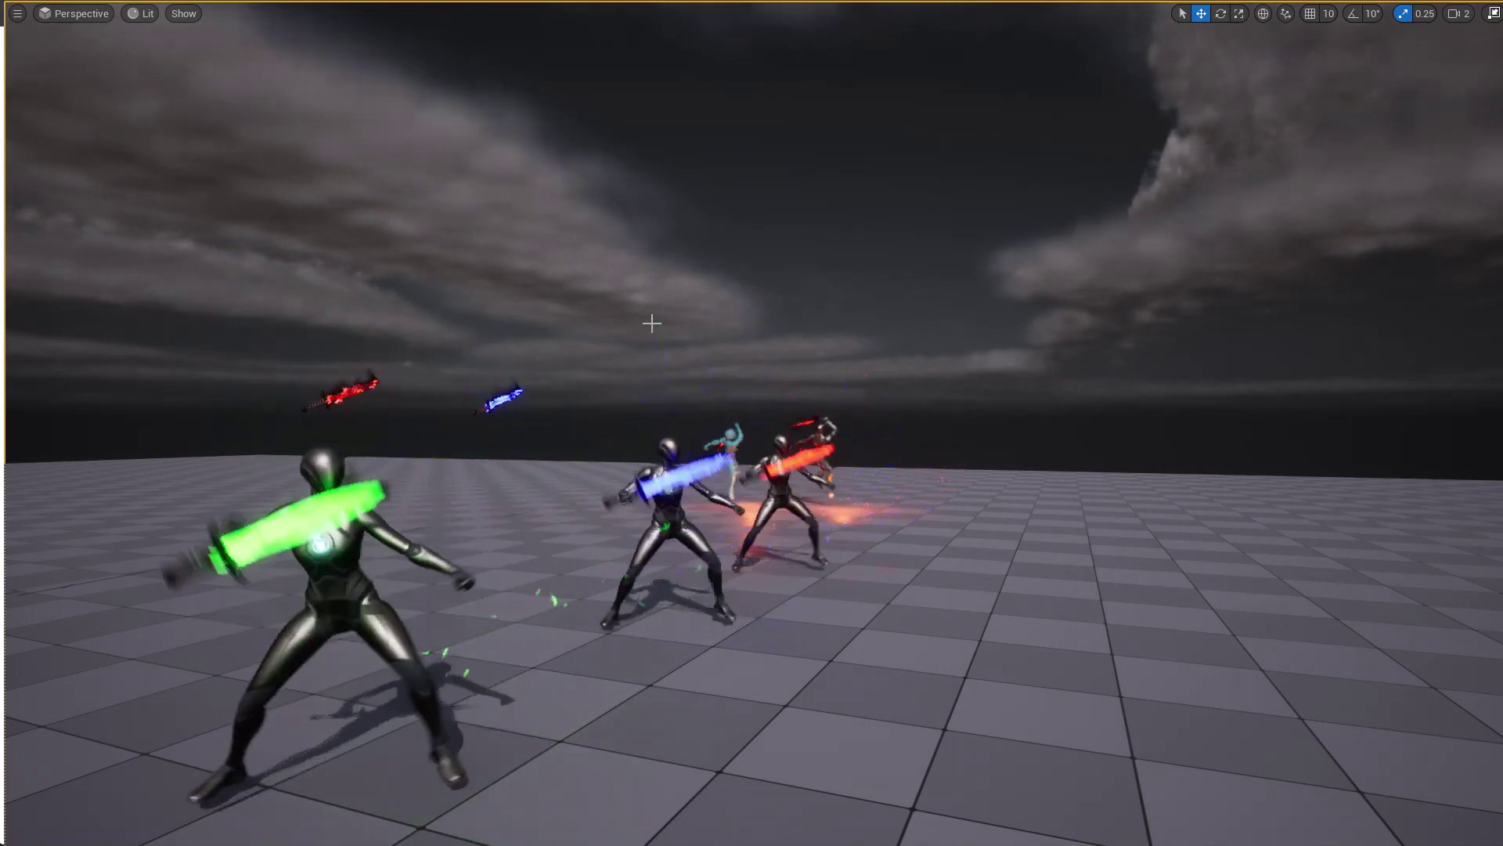
pyautogui.press('Escape')
# Exit full screen, reframe the camera, and switch to the BP_BloodSword blueprint.
pyautogui.moveTo(654, 329); pyautogui.dragTo(678, 317, button='right')
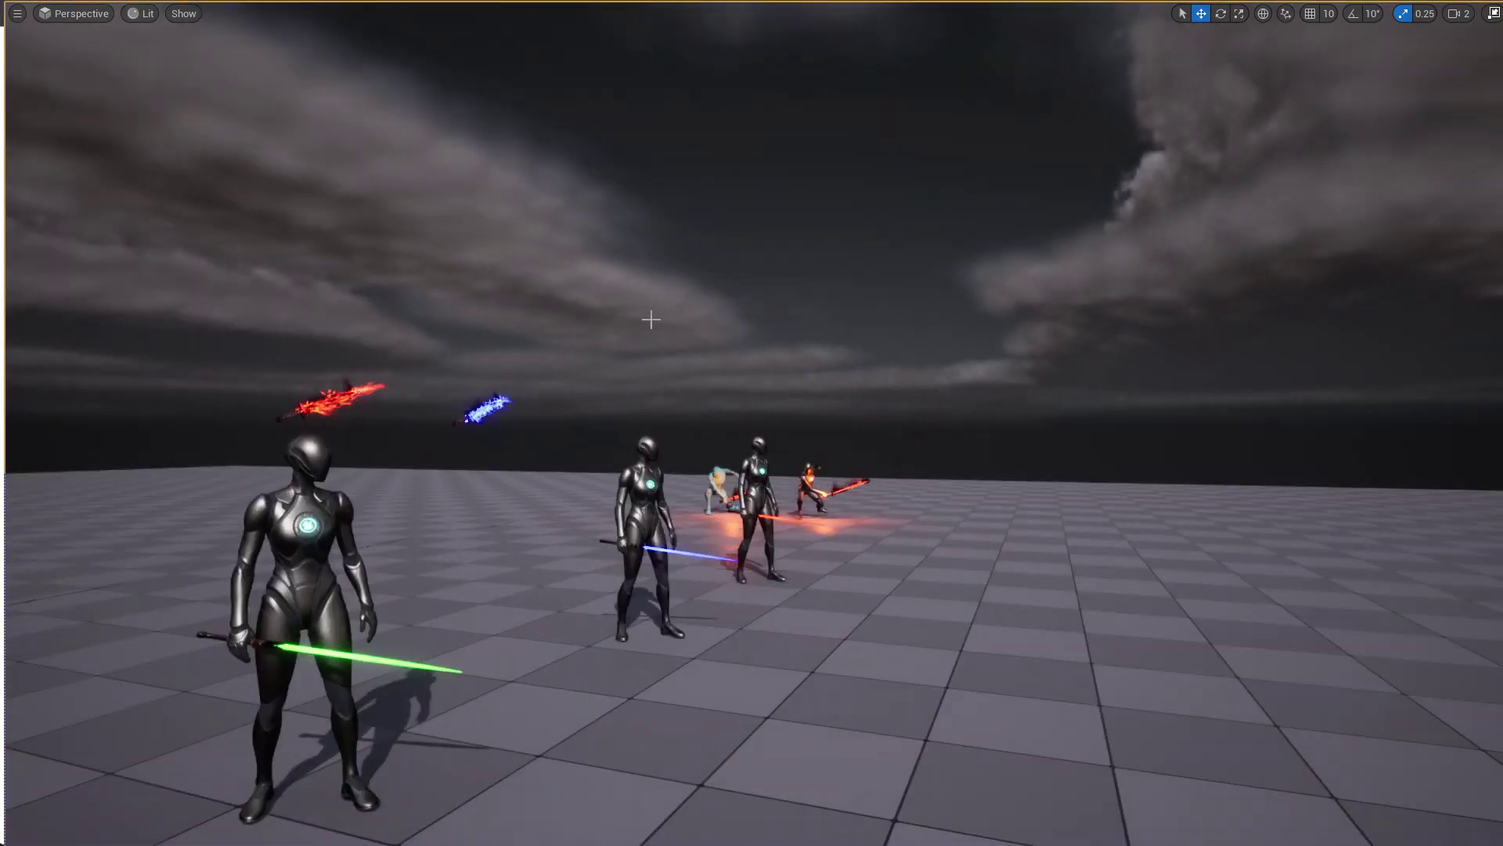
pyautogui.press('F11')
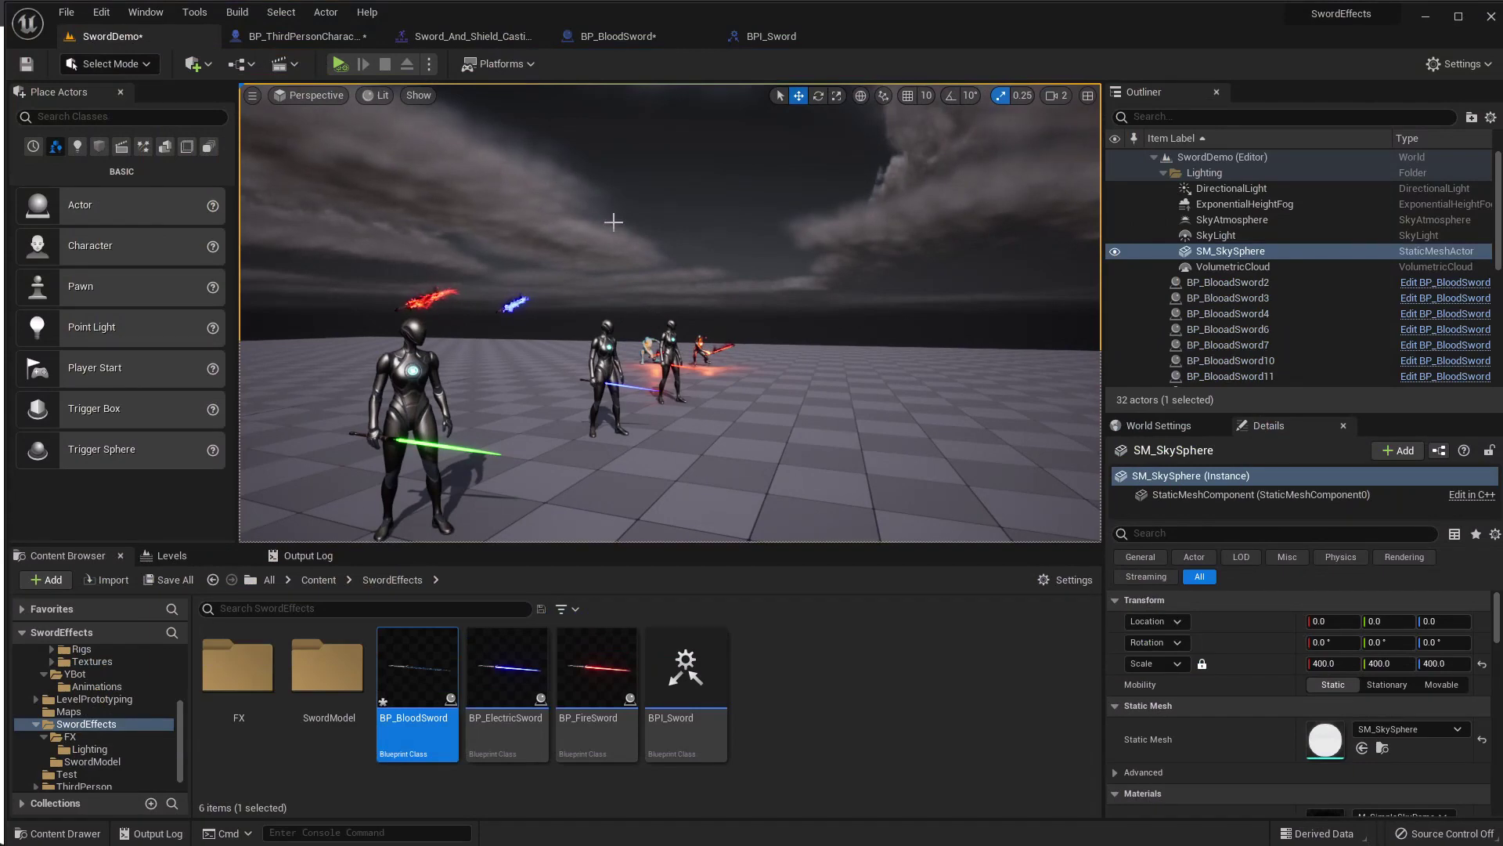
pyautogui.moveTo(613, 222)
pyautogui.mouseDown(button='right')
pyautogui.moveTo(591, 223)
pyautogui.moveTo(591, 188)
pyautogui.mouseUp(button='right')
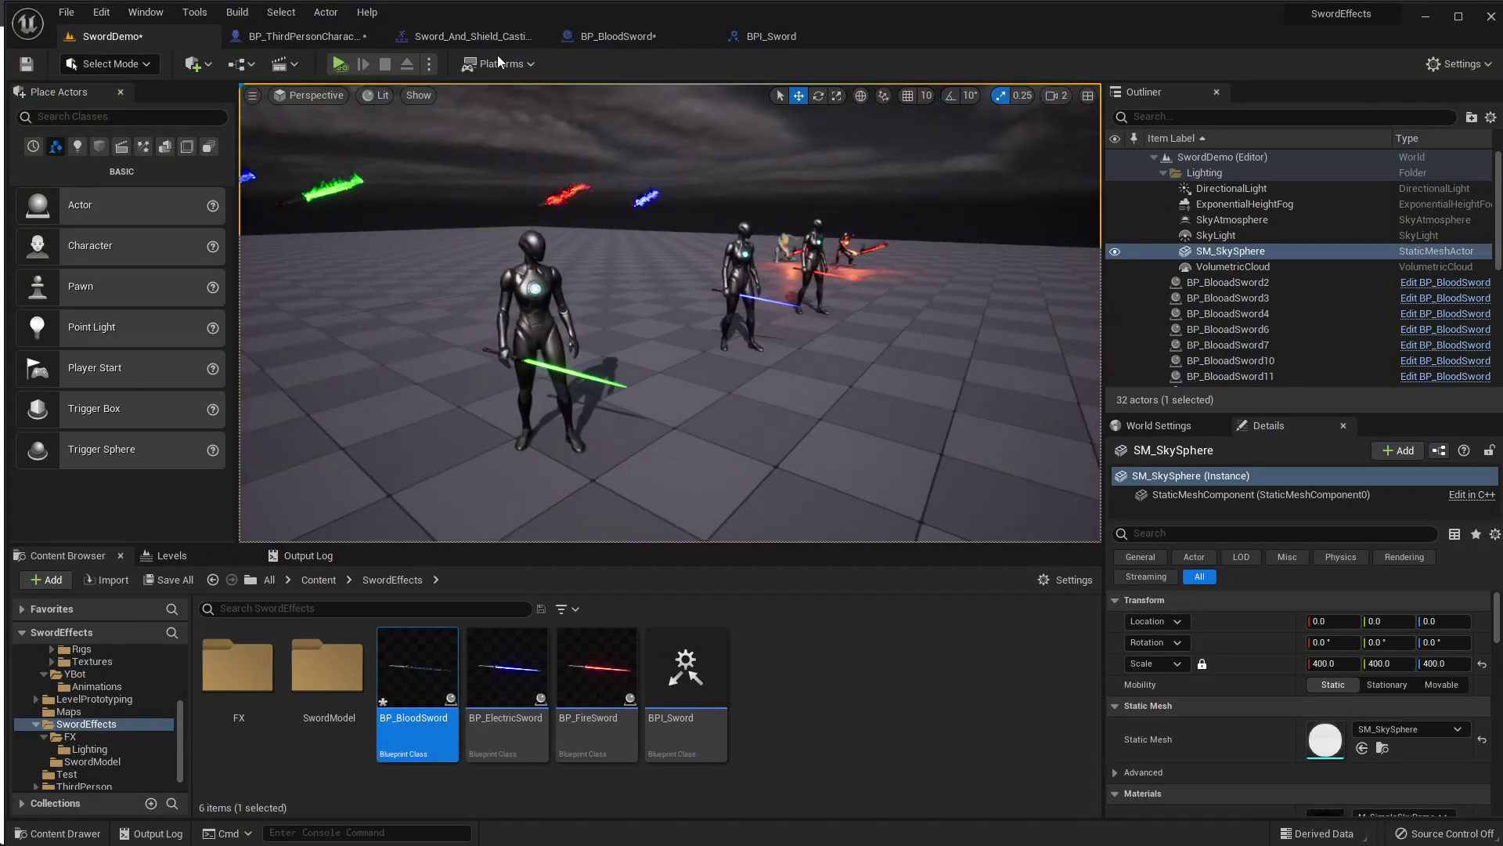
pyautogui.click(603, 39)
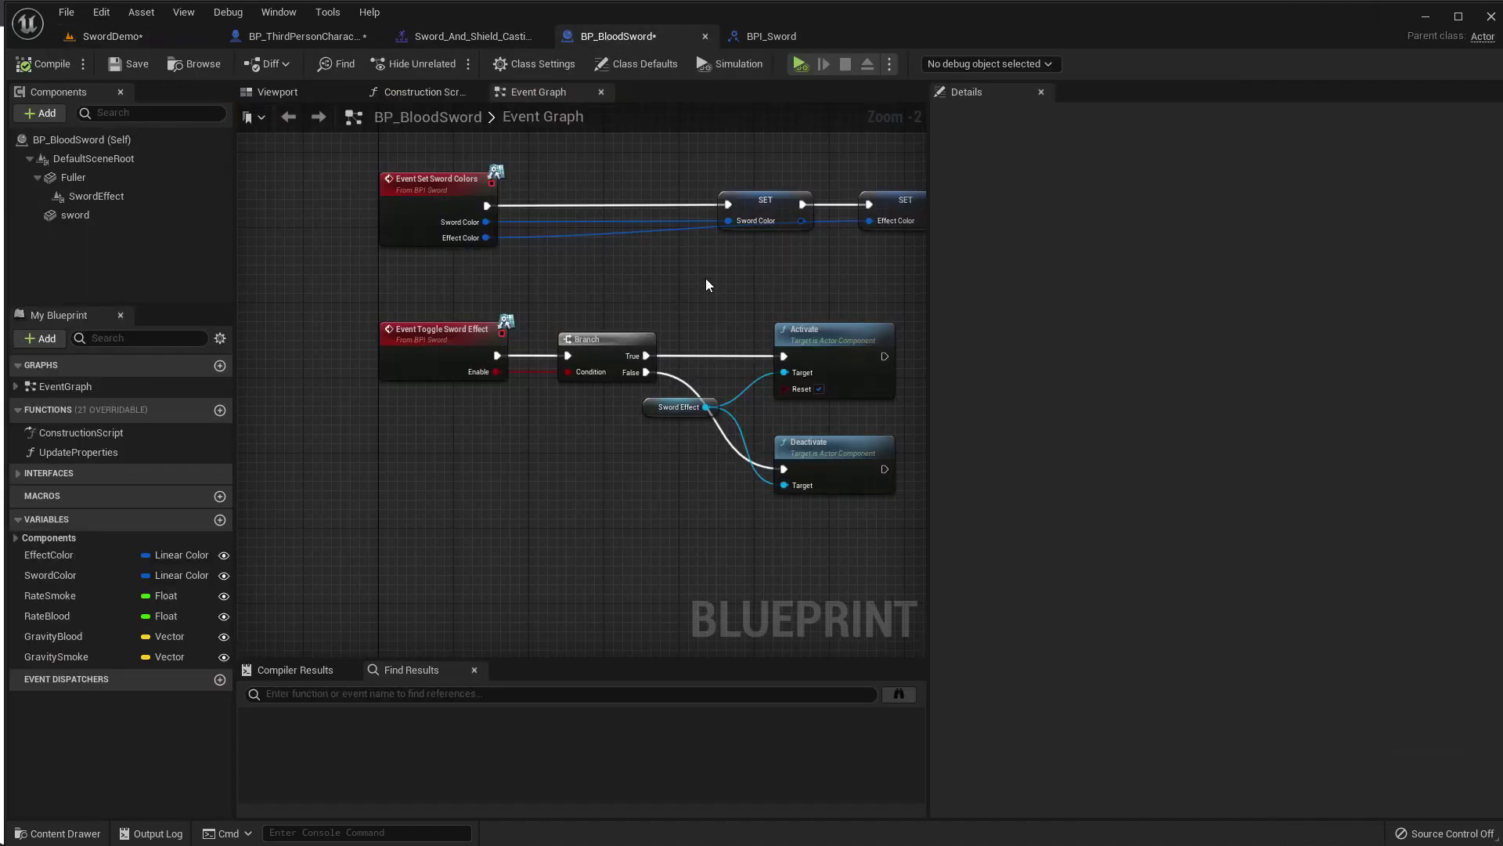
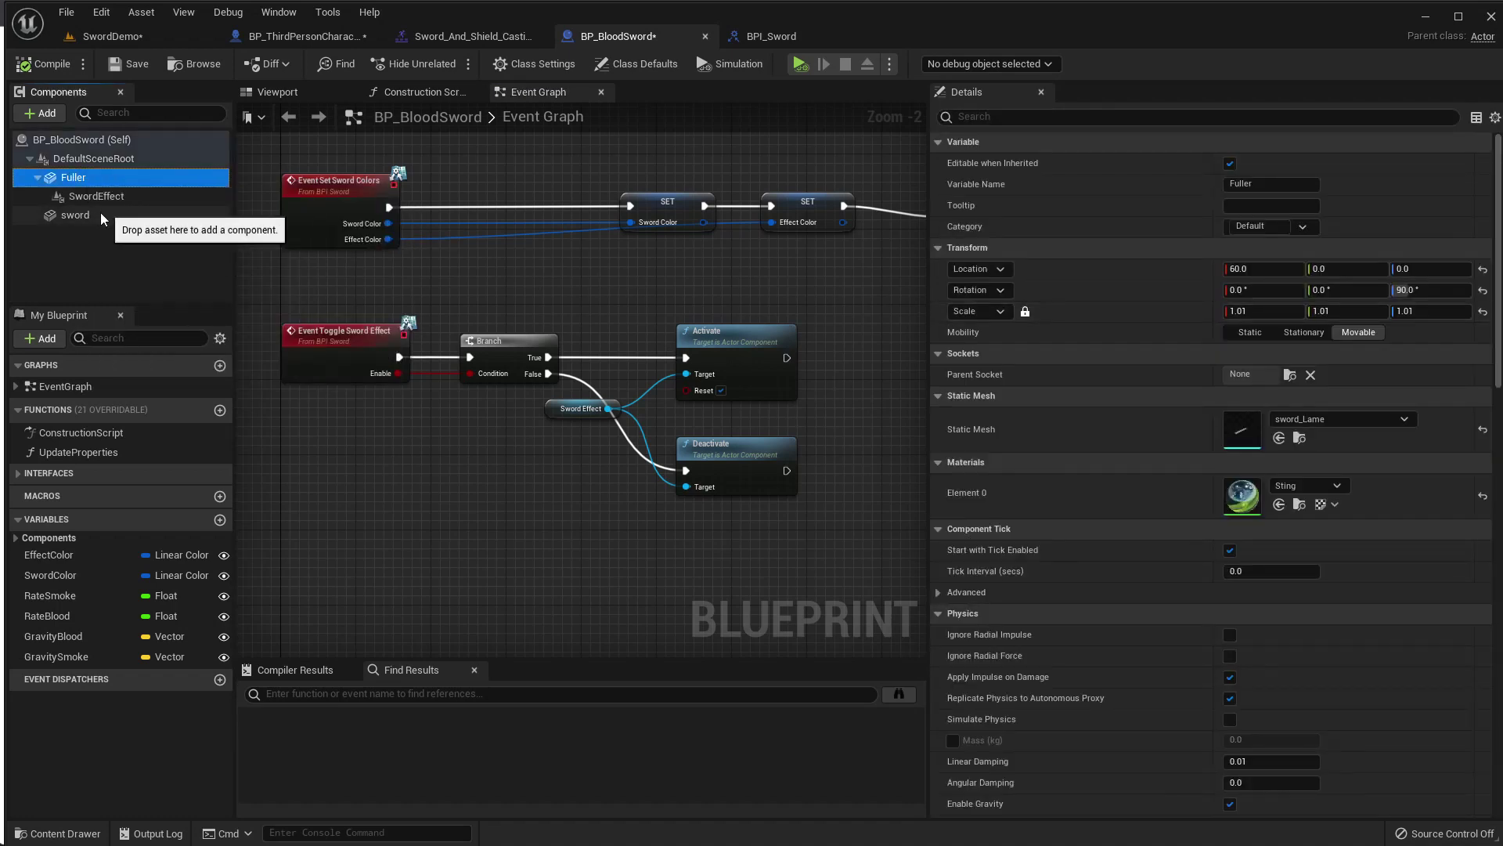
# Open the Update Properties function graph from the BP_BloodSword Event Graph.
pyautogui.scroll(-2, 590, 259)
pyautogui.scroll(5, 662, 251)
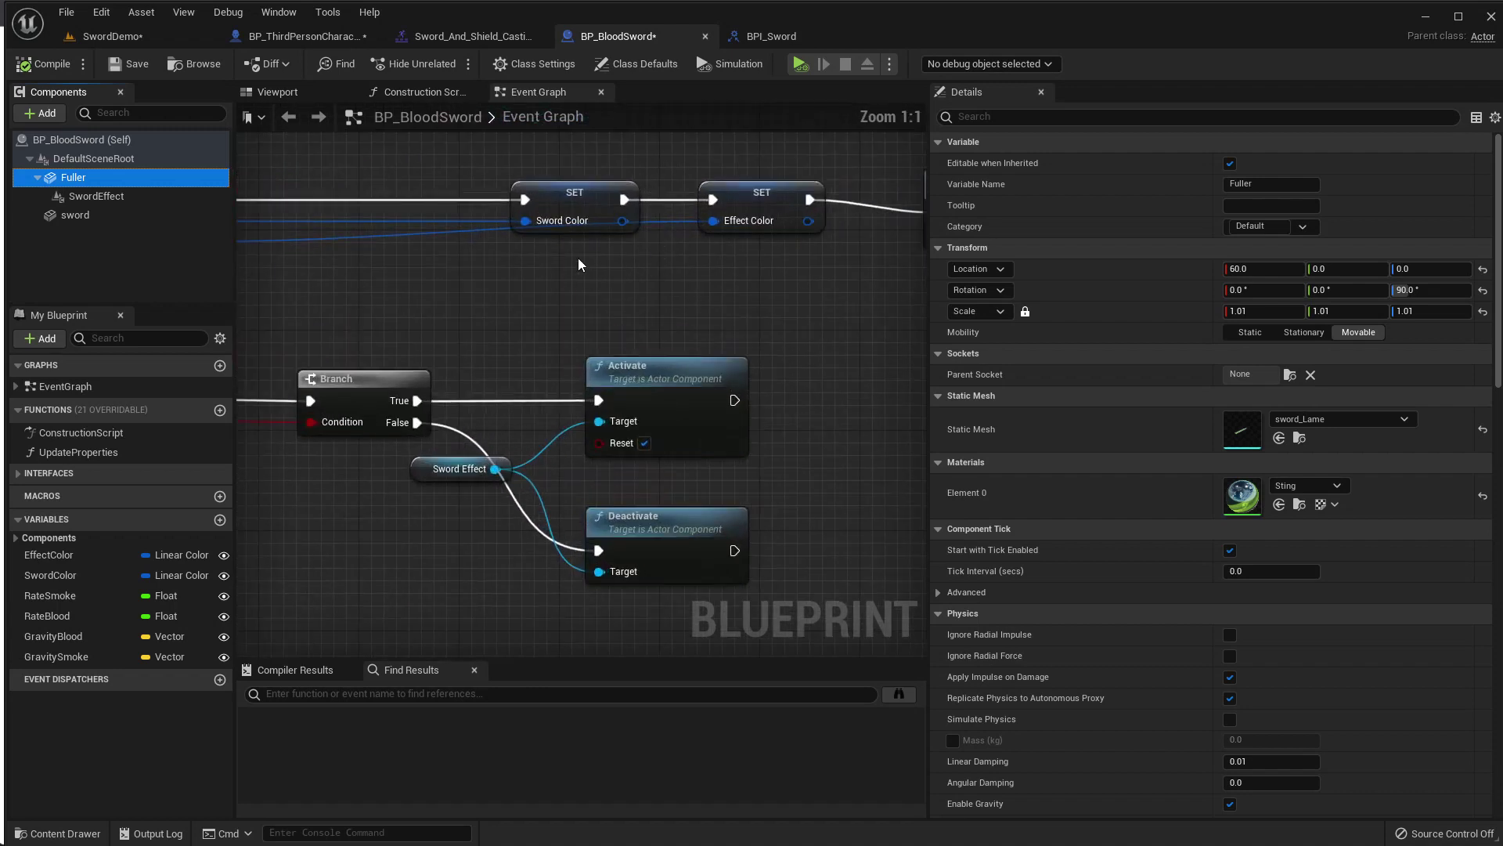
pyautogui.moveTo(577, 257)
pyautogui.mouseDown(button='right')
pyautogui.moveTo(656, 283)
pyautogui.moveTo(402, 273)
pyautogui.mouseUp(button='right')
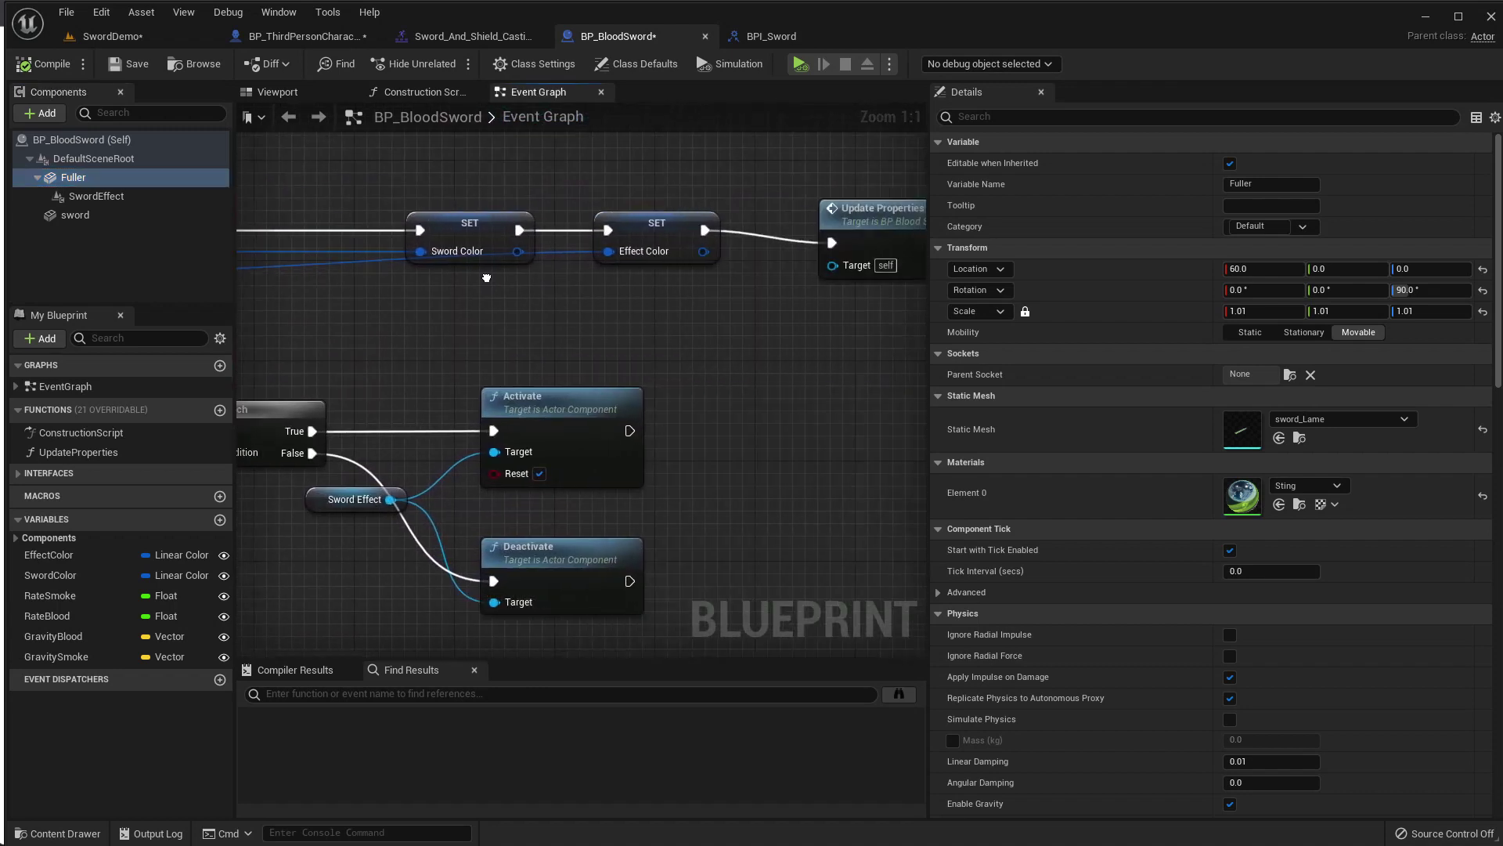
pyautogui.doubleClick(772, 216)
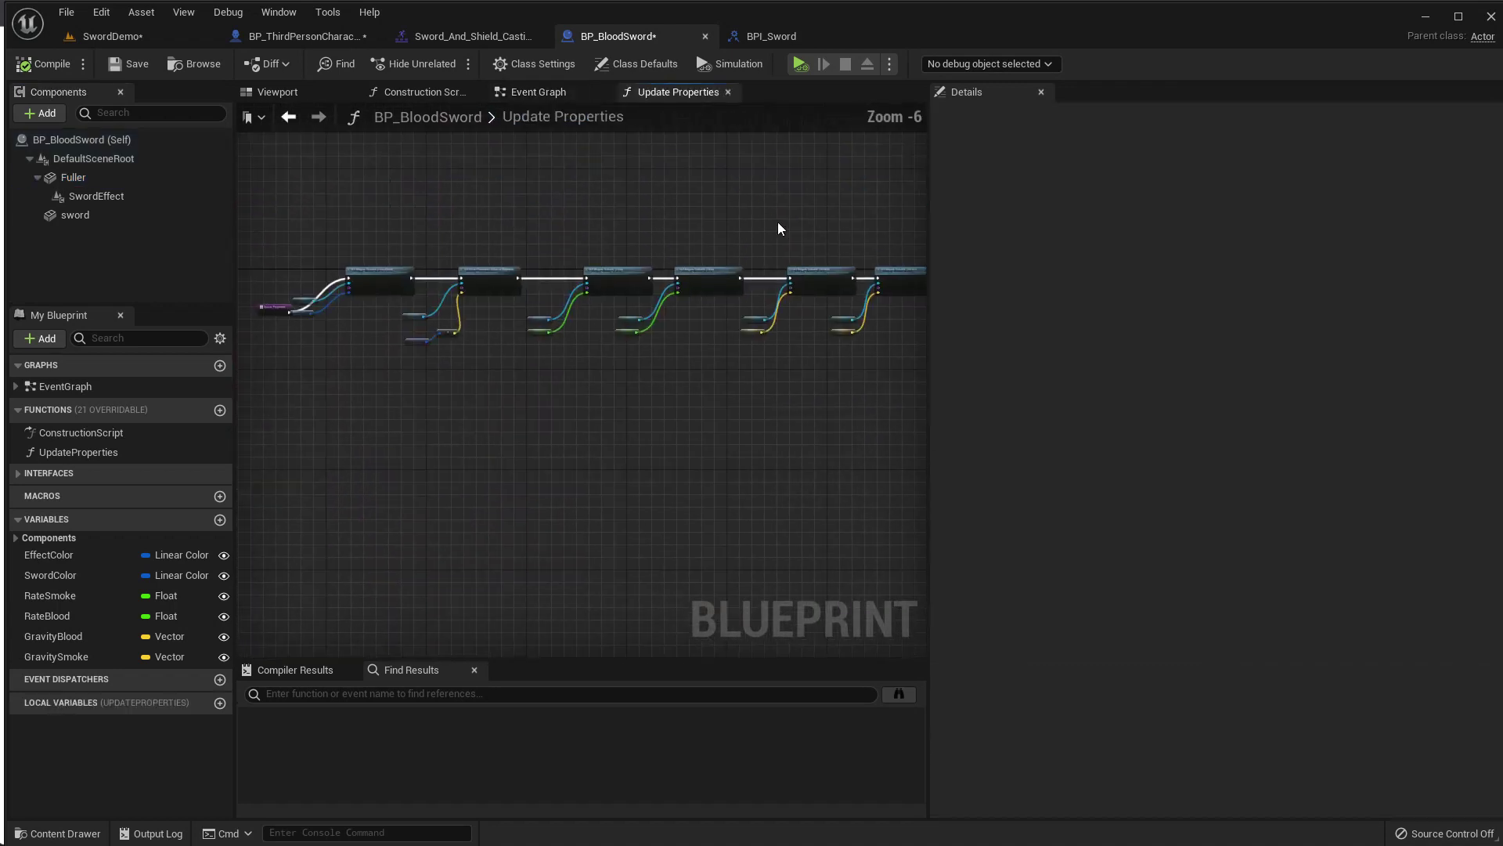
# Check the sword preview, select the Fuller component, and go back to the Event Graph.
pyautogui.scroll(4, 641, 383)
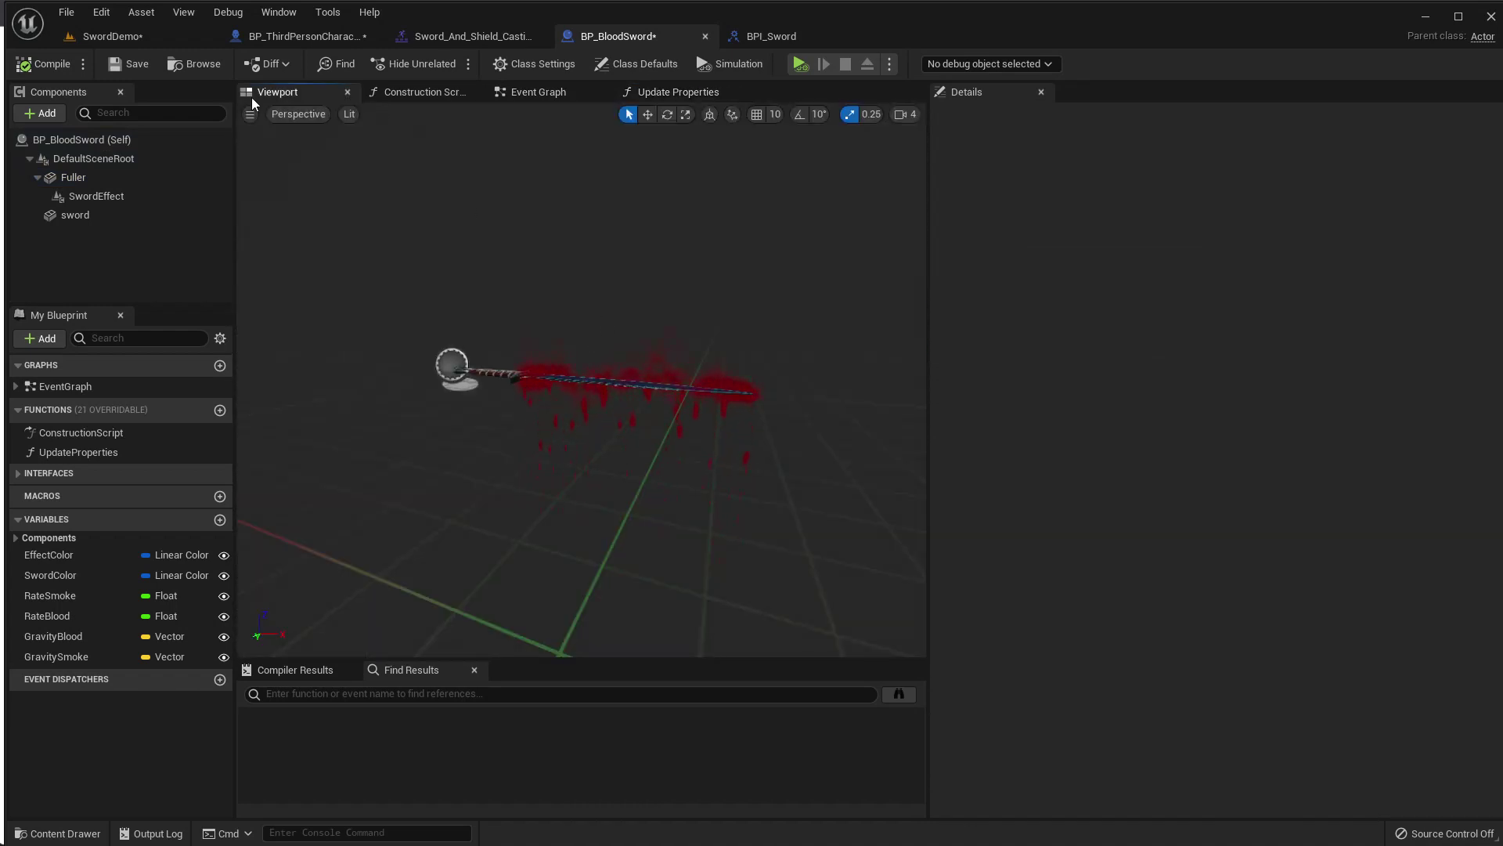
pyautogui.click(83, 179)
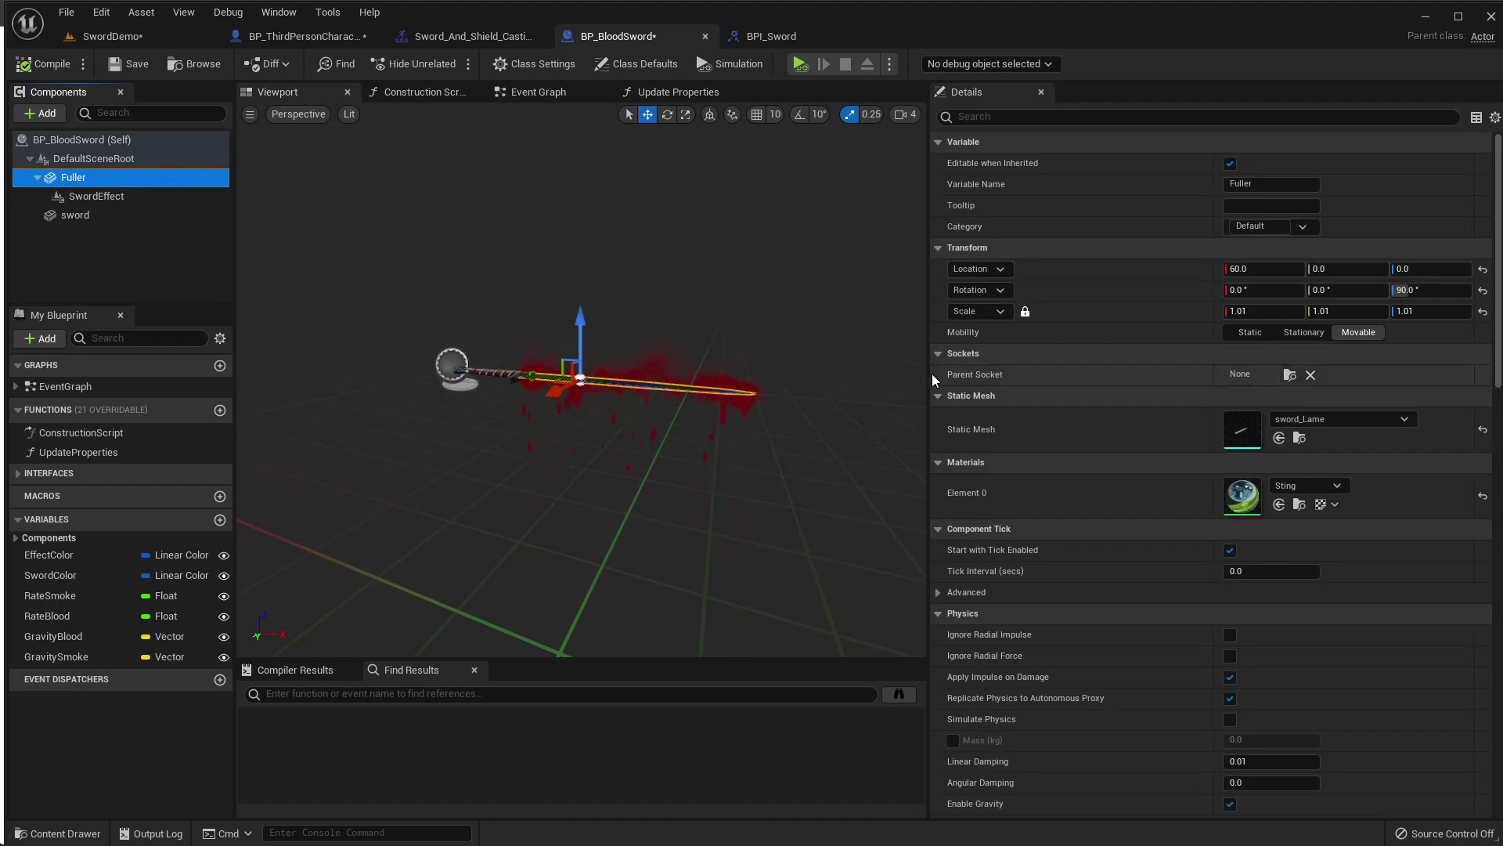
pyautogui.click(536, 94)
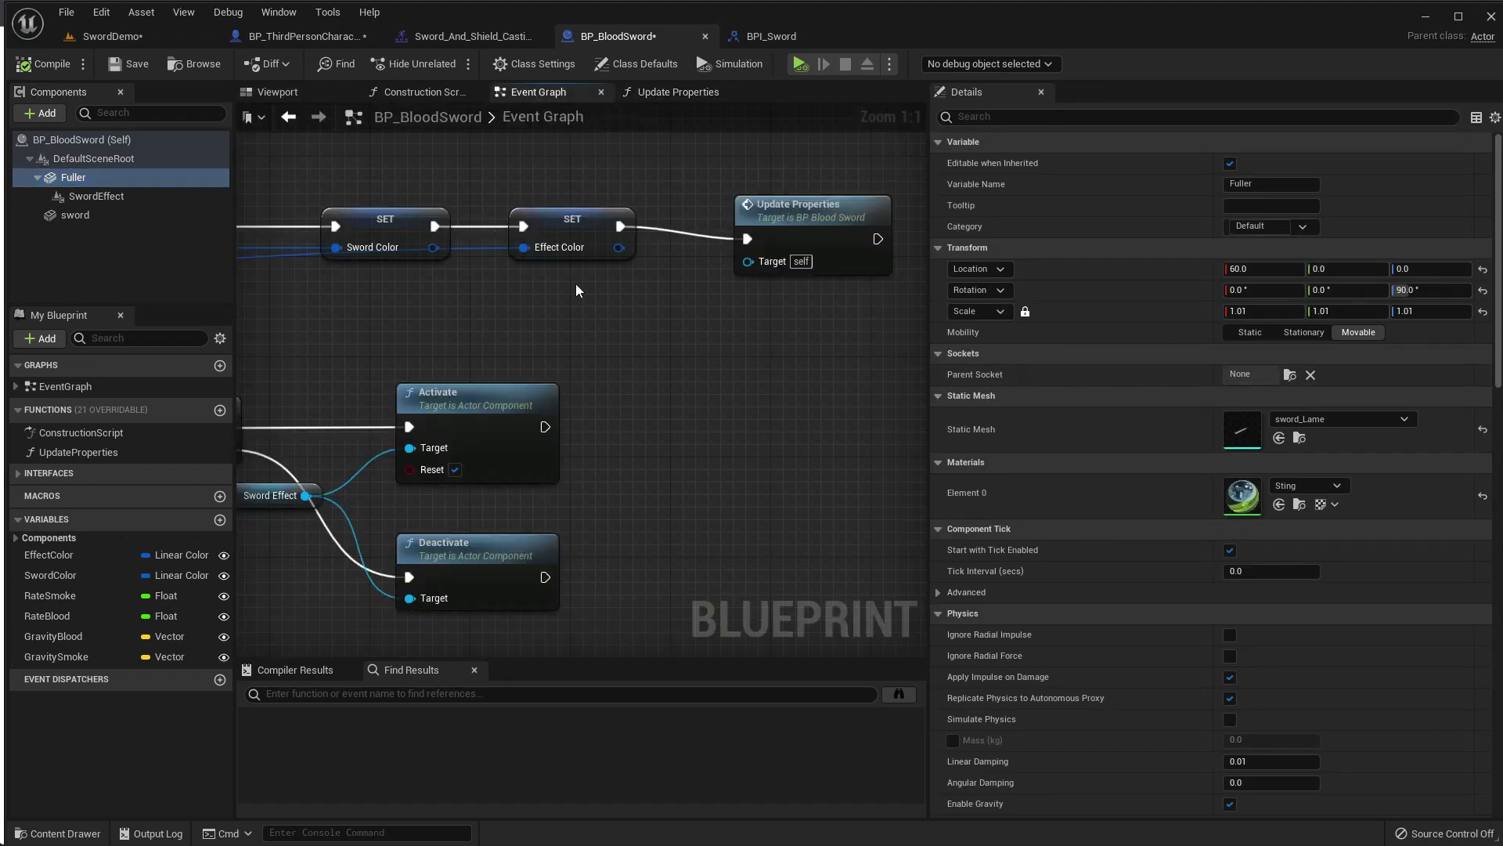
pyautogui.scroll(-2, 606, 392)
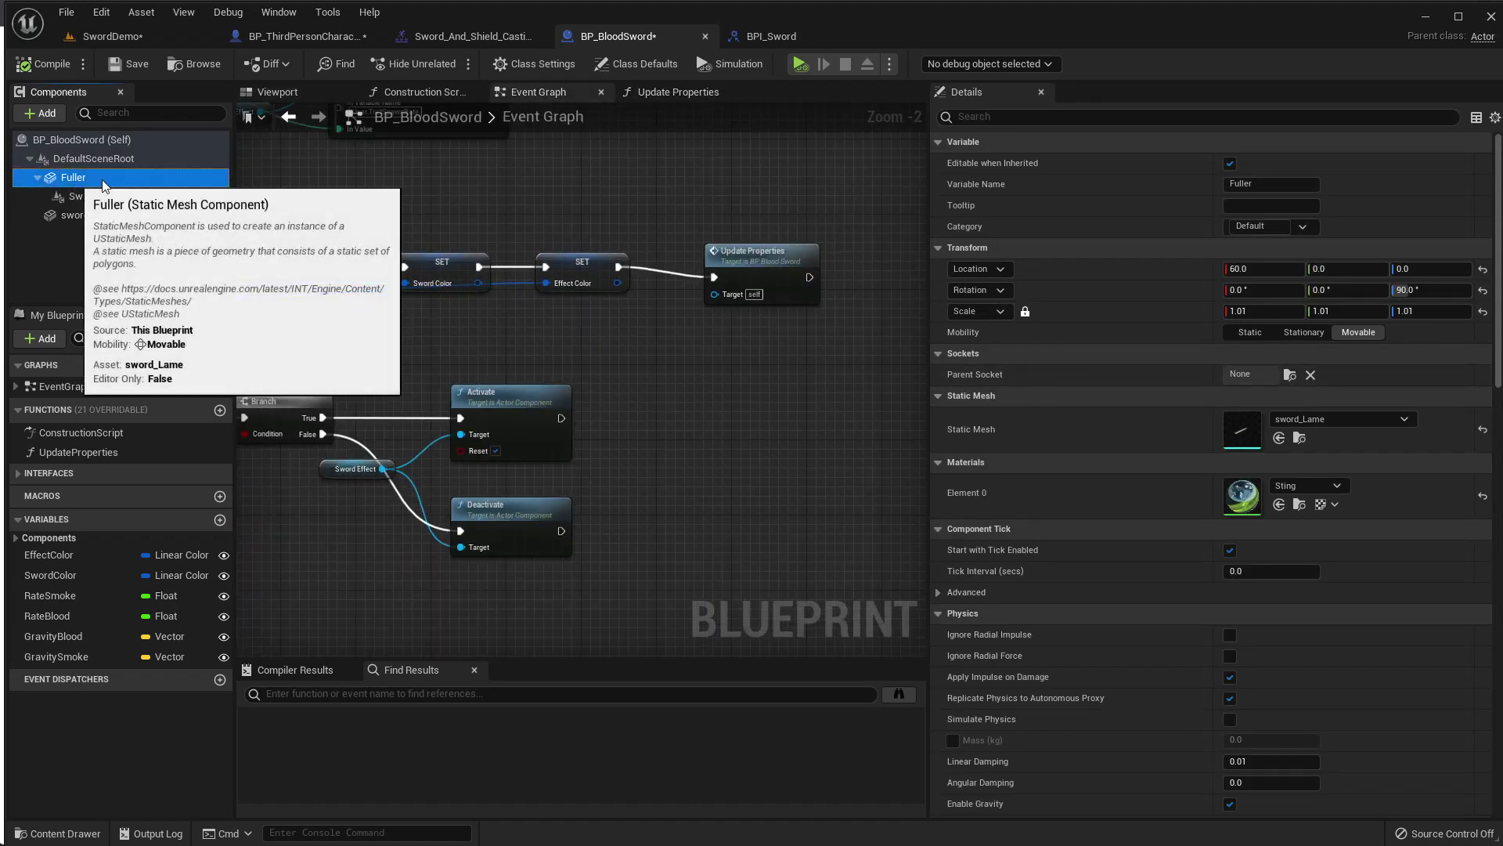
# Add a Set Hidden in Game node for Fuller, New Hidden checked, running after Deactivate.
pyautogui.moveTo(73, 179)
pyautogui.mouseDown()
pyautogui.moveTo(631, 479)
pyautogui.moveTo(722, 470)
pyautogui.mouseUp()
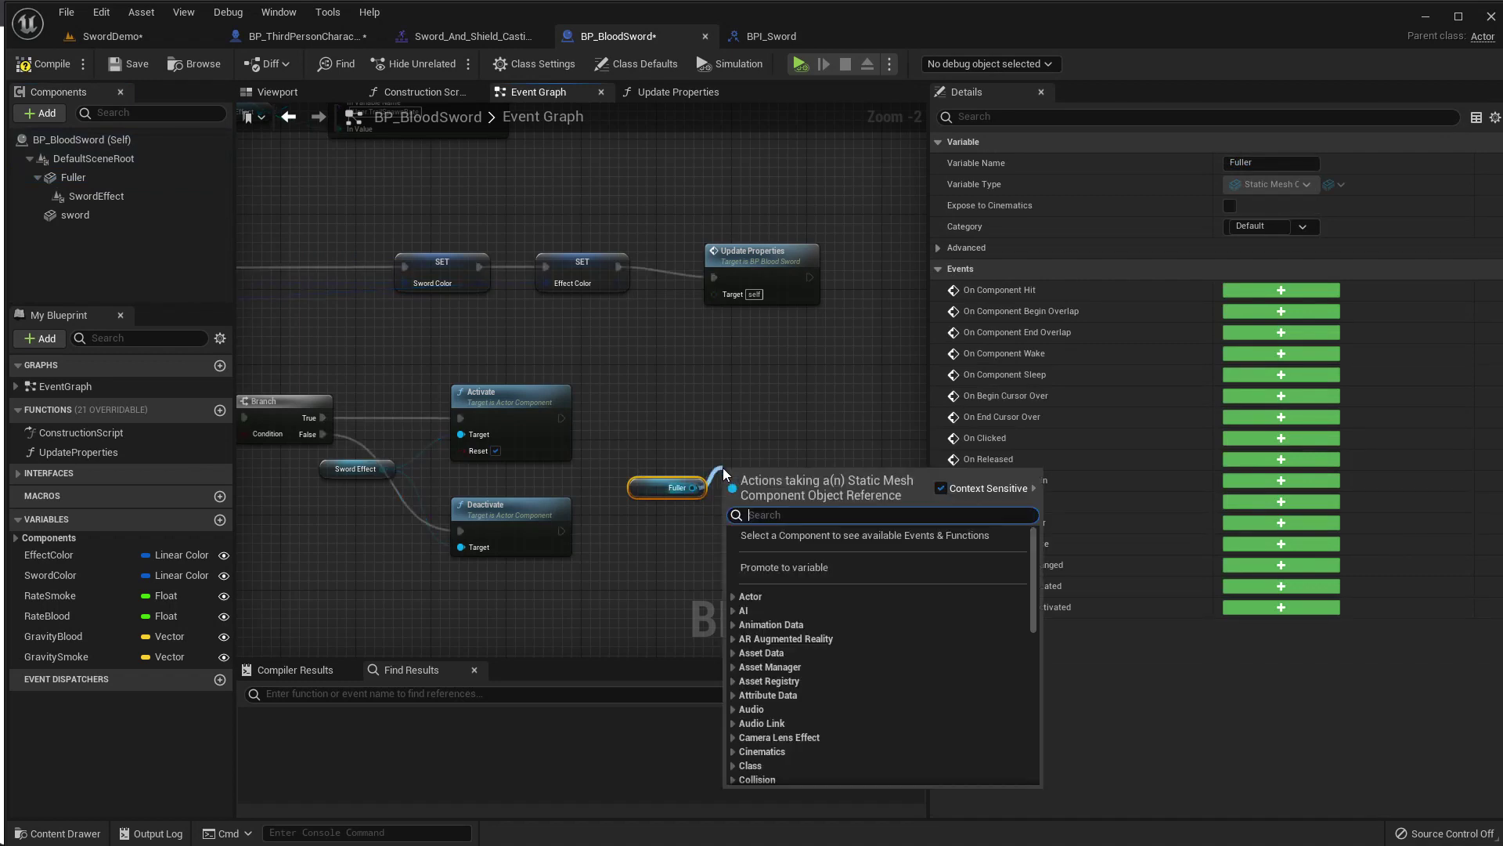
pyautogui.write('set hid')
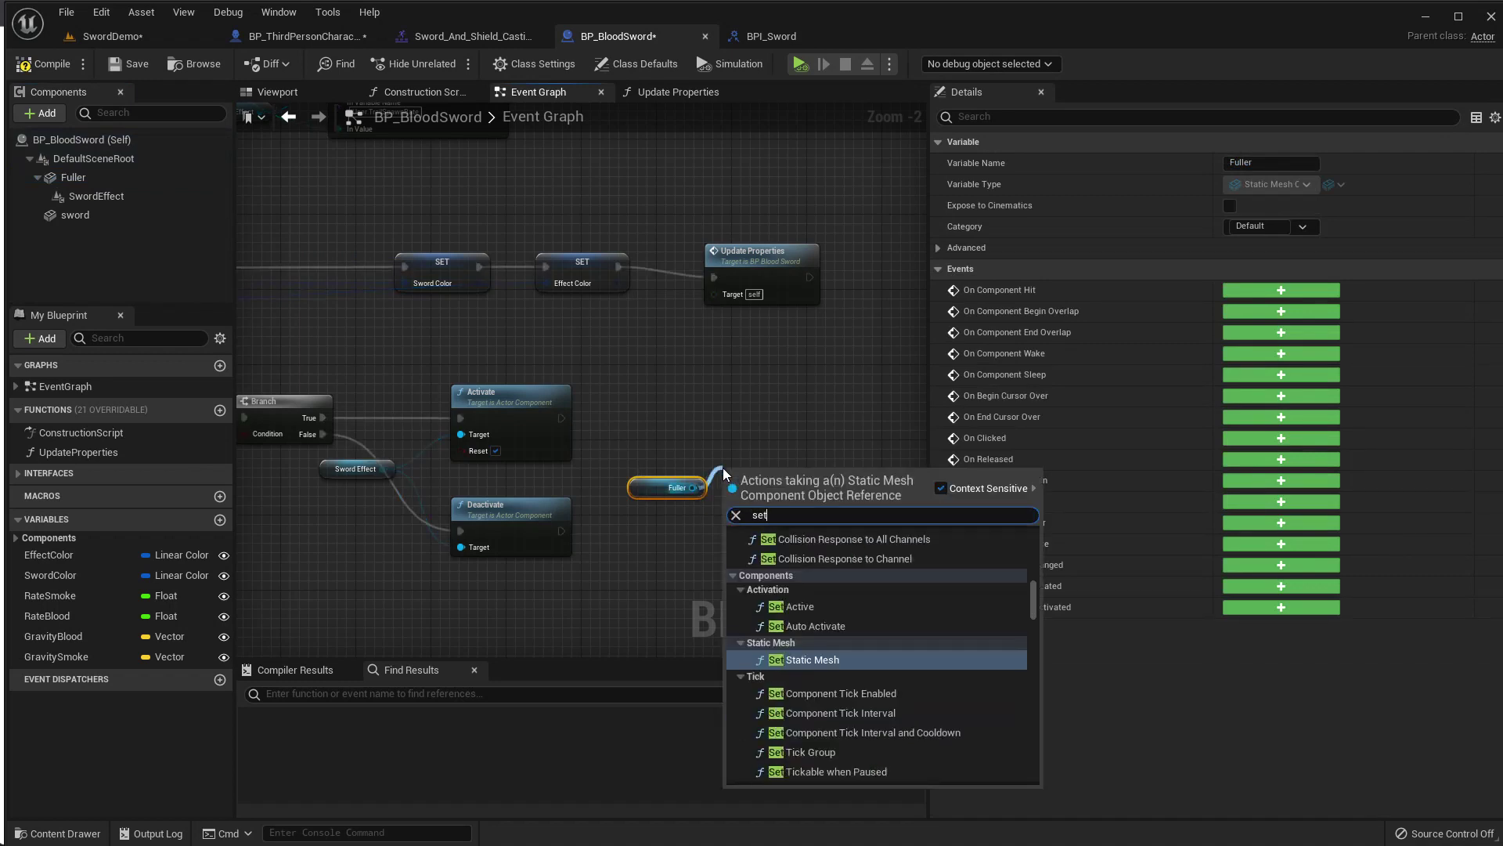
pyautogui.press('Return')
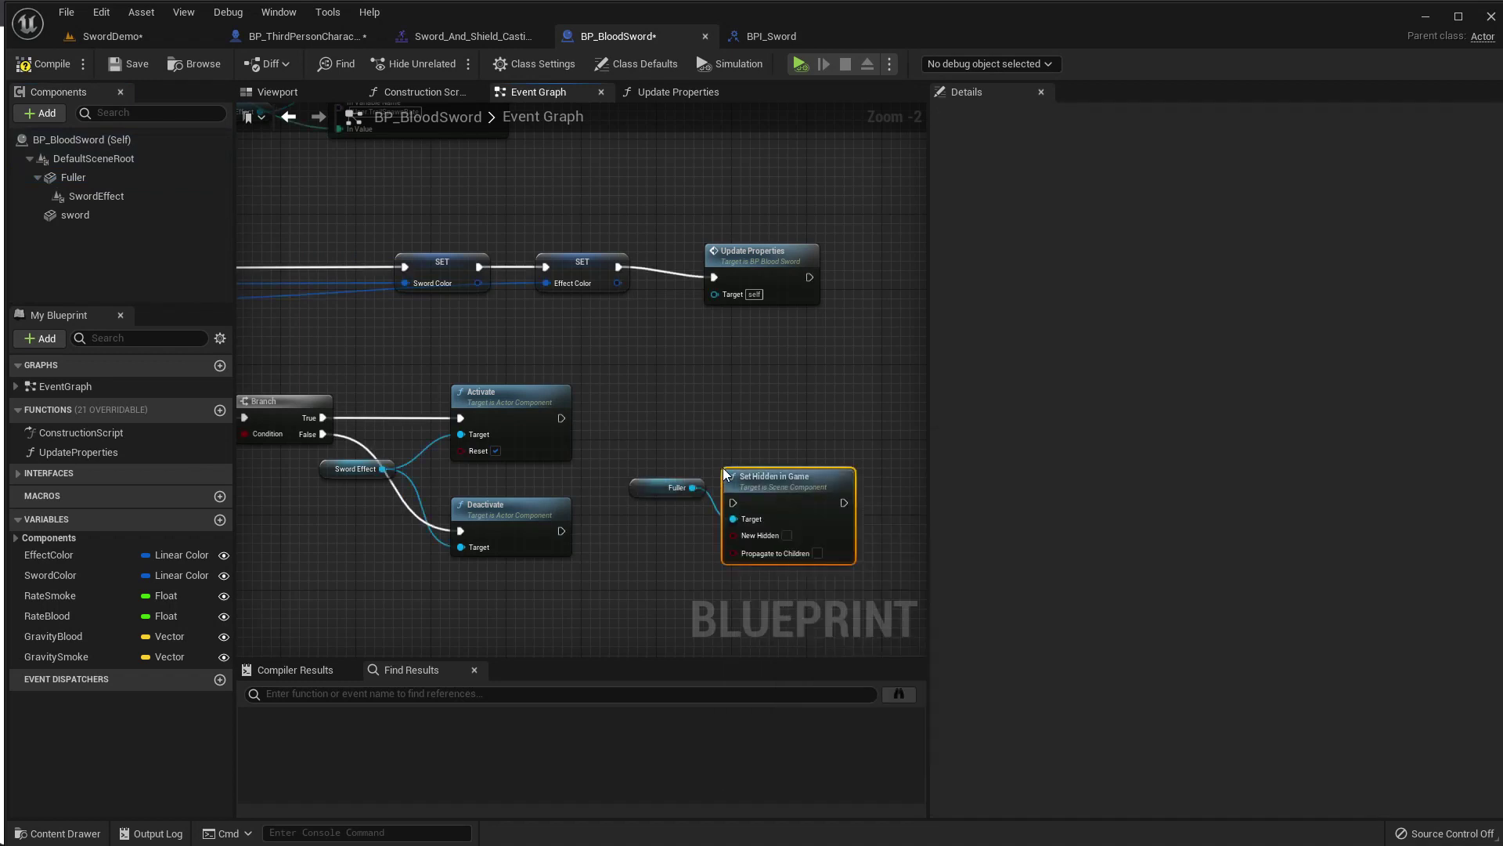
pyautogui.click(787, 537)
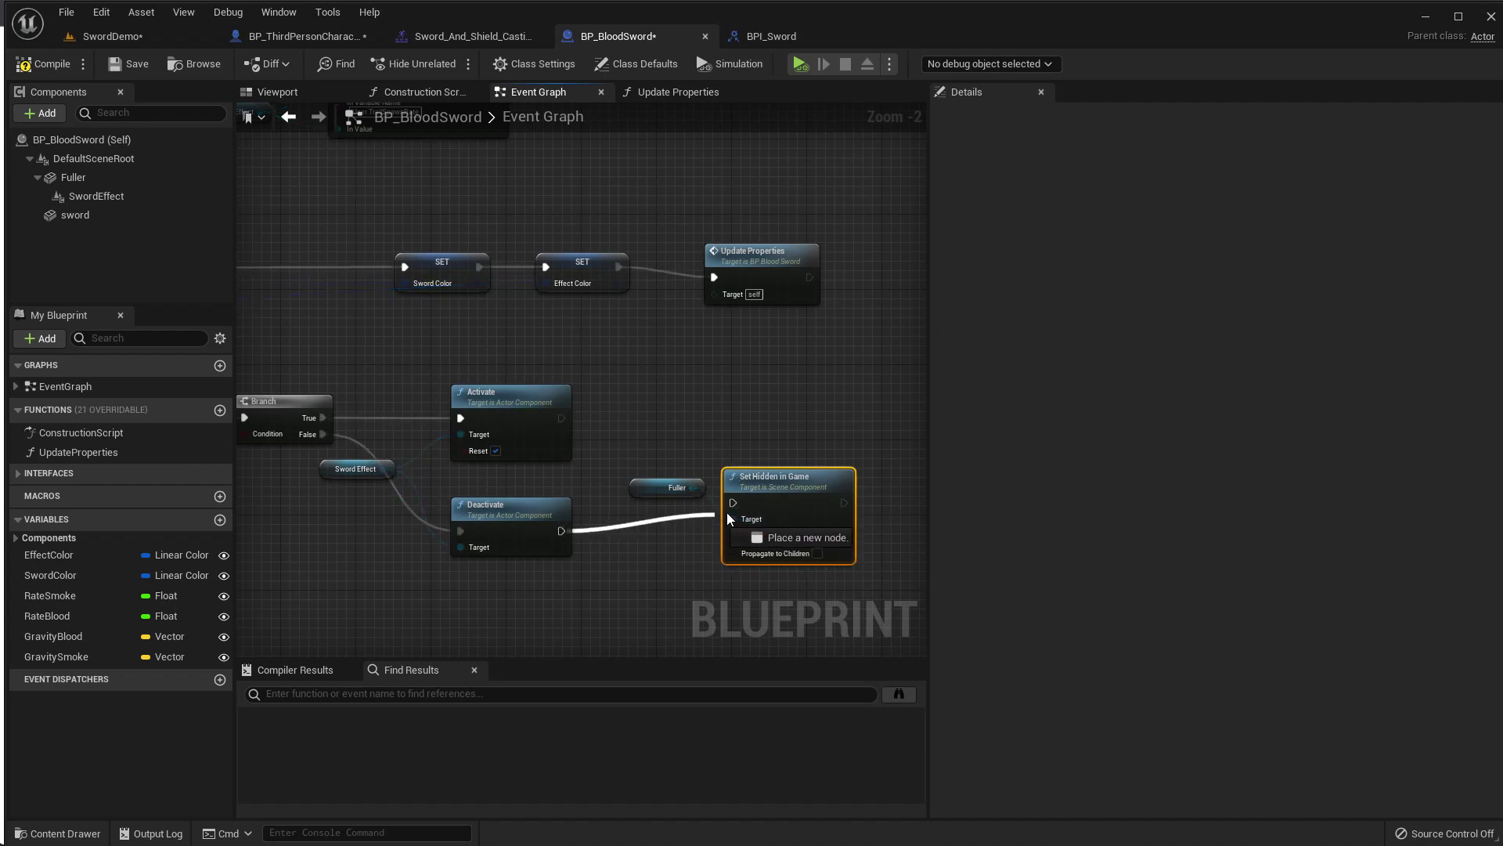
pyautogui.moveTo(561, 530); pyautogui.dragTo(734, 503)
pyautogui.moveTo(773, 491); pyautogui.dragTo(773, 520)
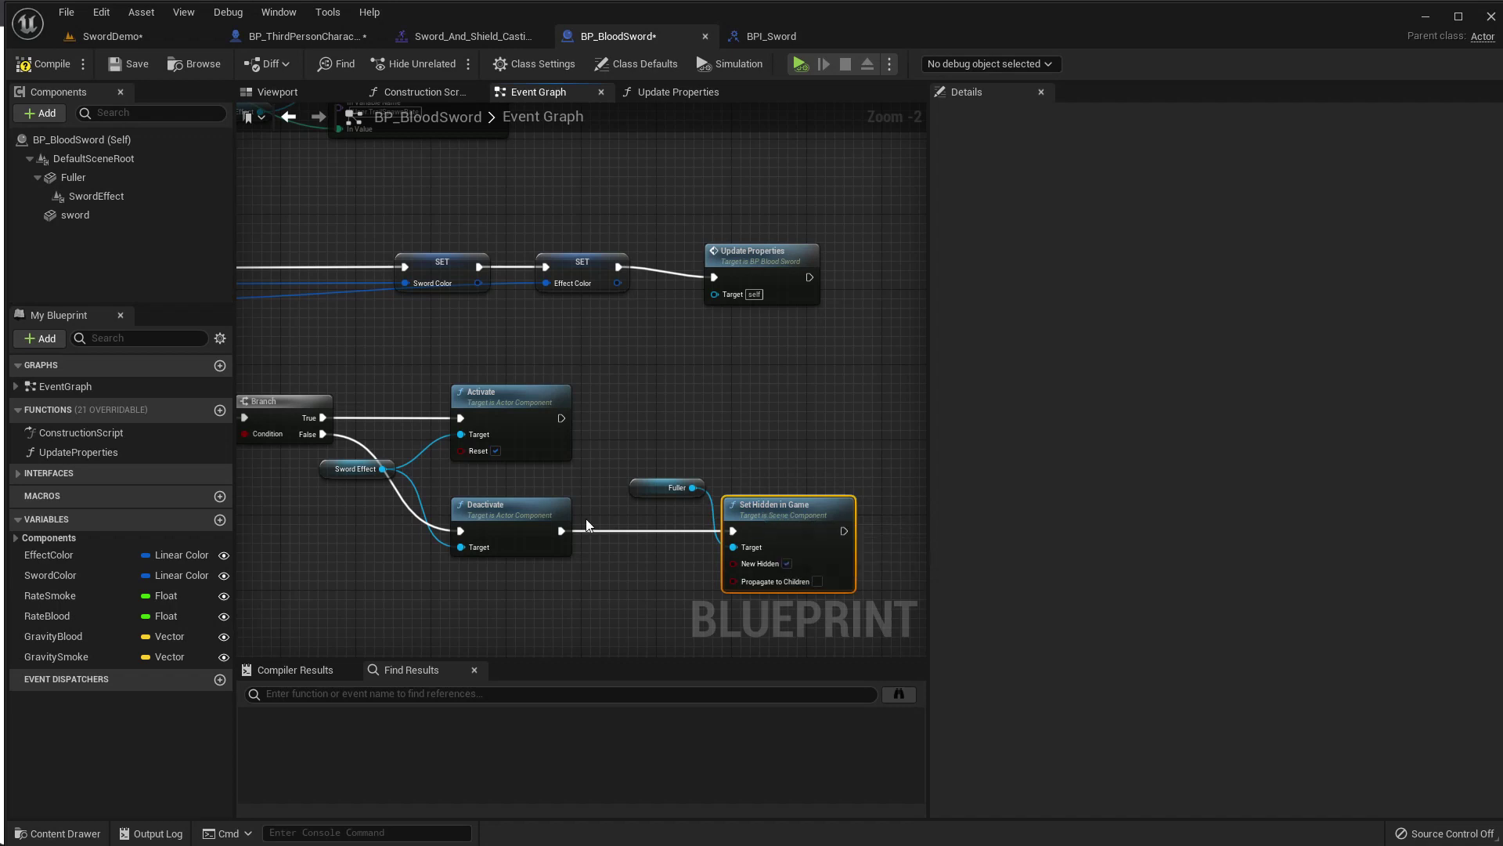
# Paste a copy of the node beside Activate with New Hidden unchecked, then go to SwordDemo.
pyautogui.hotkey('ctrl', 'c')
pyautogui.hotkey('ctrl', 'v')
pyautogui.moveTo(877, 557)
pyautogui.mouseDown()
pyautogui.moveTo(819, 406)
pyautogui.moveTo(602, 411)
pyautogui.moveTo(797, 400)
pyautogui.moveTo(797, 414)
pyautogui.mouseUp()
pyautogui.press('Escape')
pyautogui.click(786, 453)
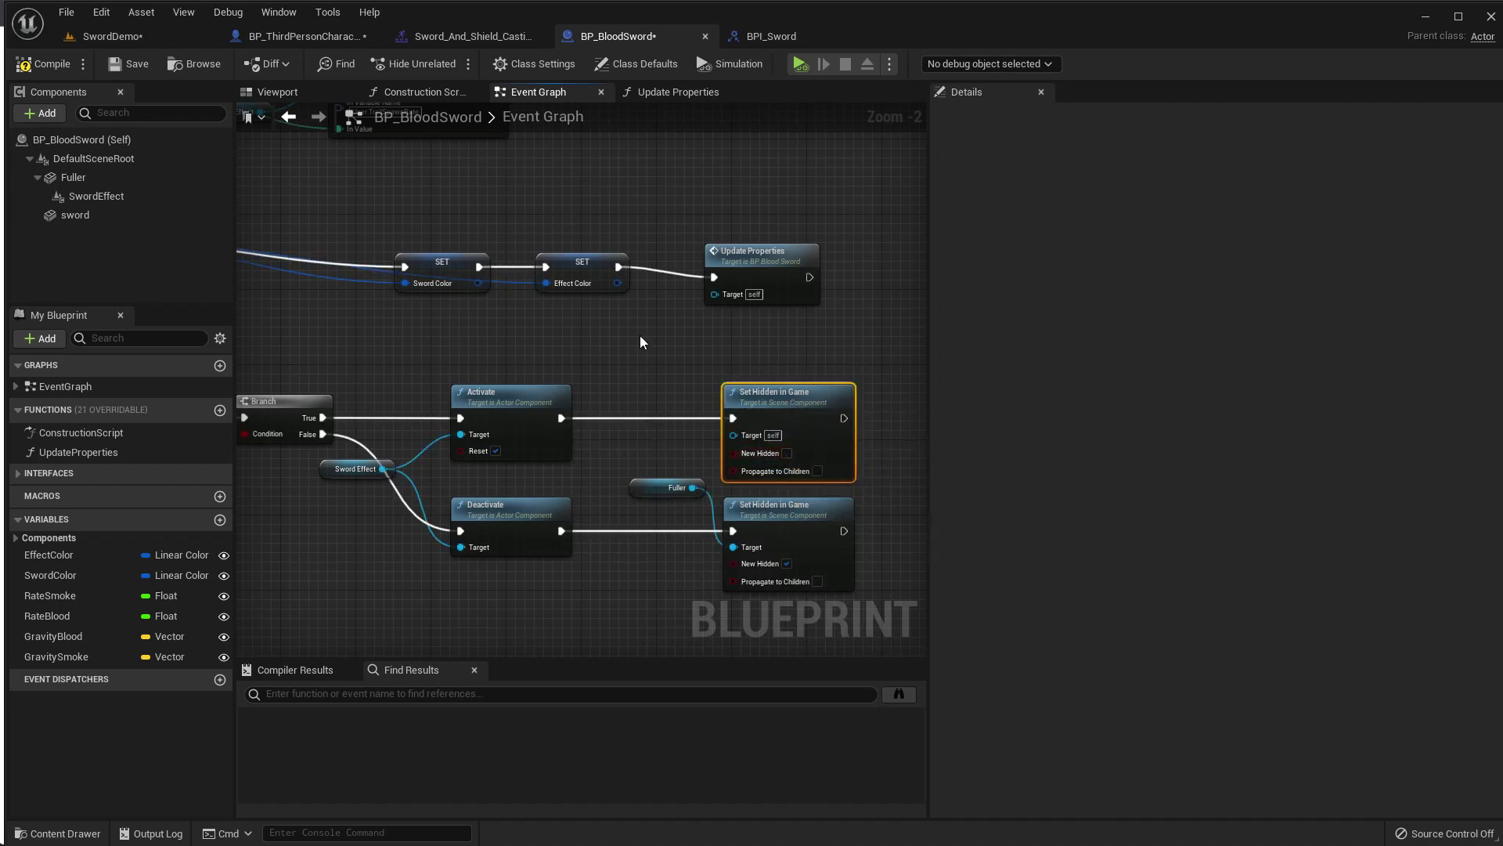
pyautogui.click(71, 35)
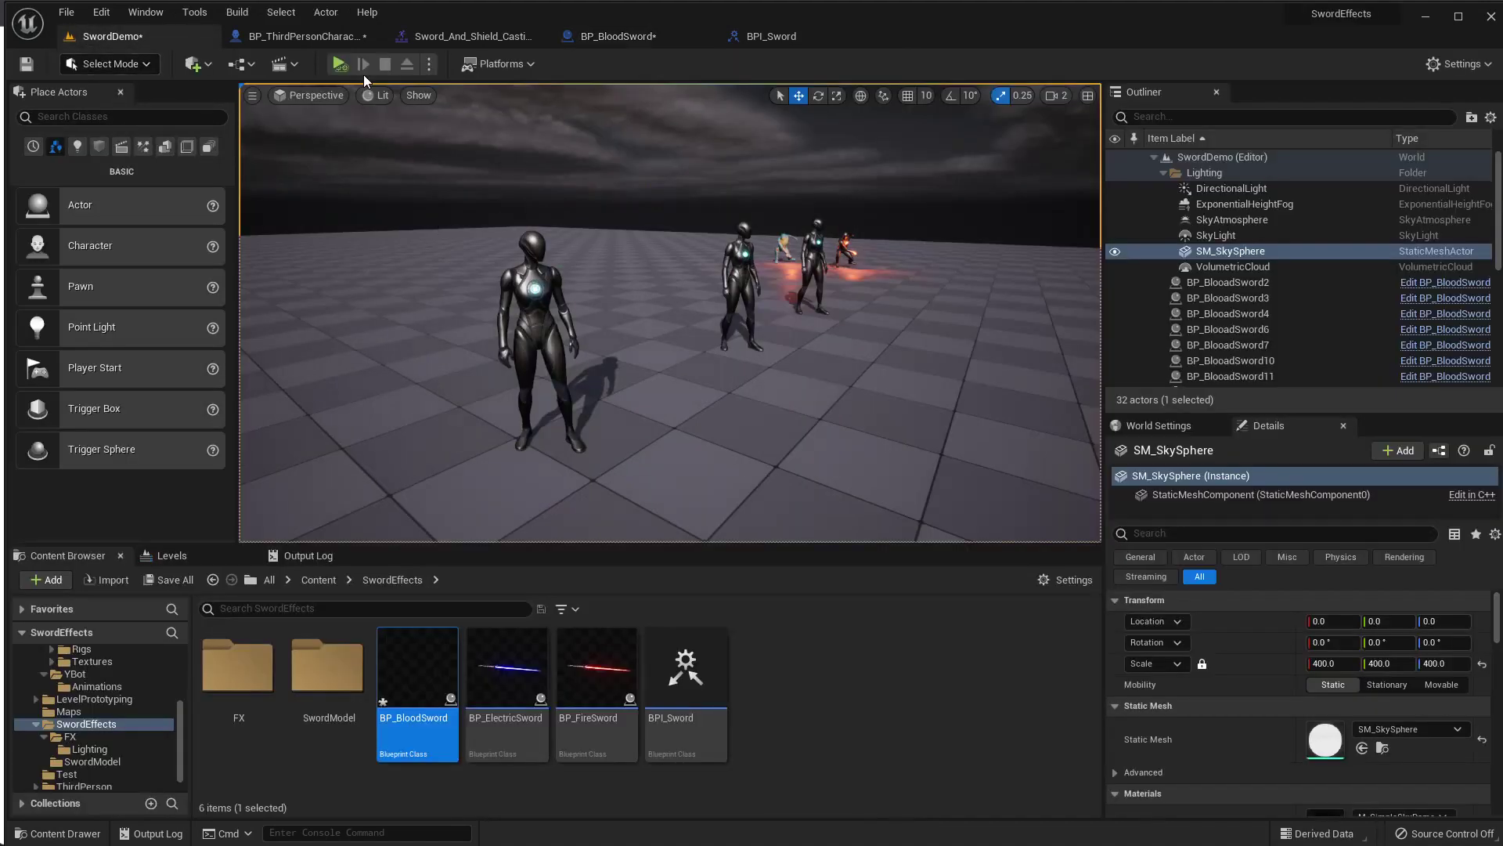
# Wire Fuller into the unhiding Set Hidden in Game node's Target in BP_BloodSword.
pyautogui.click(618, 36)
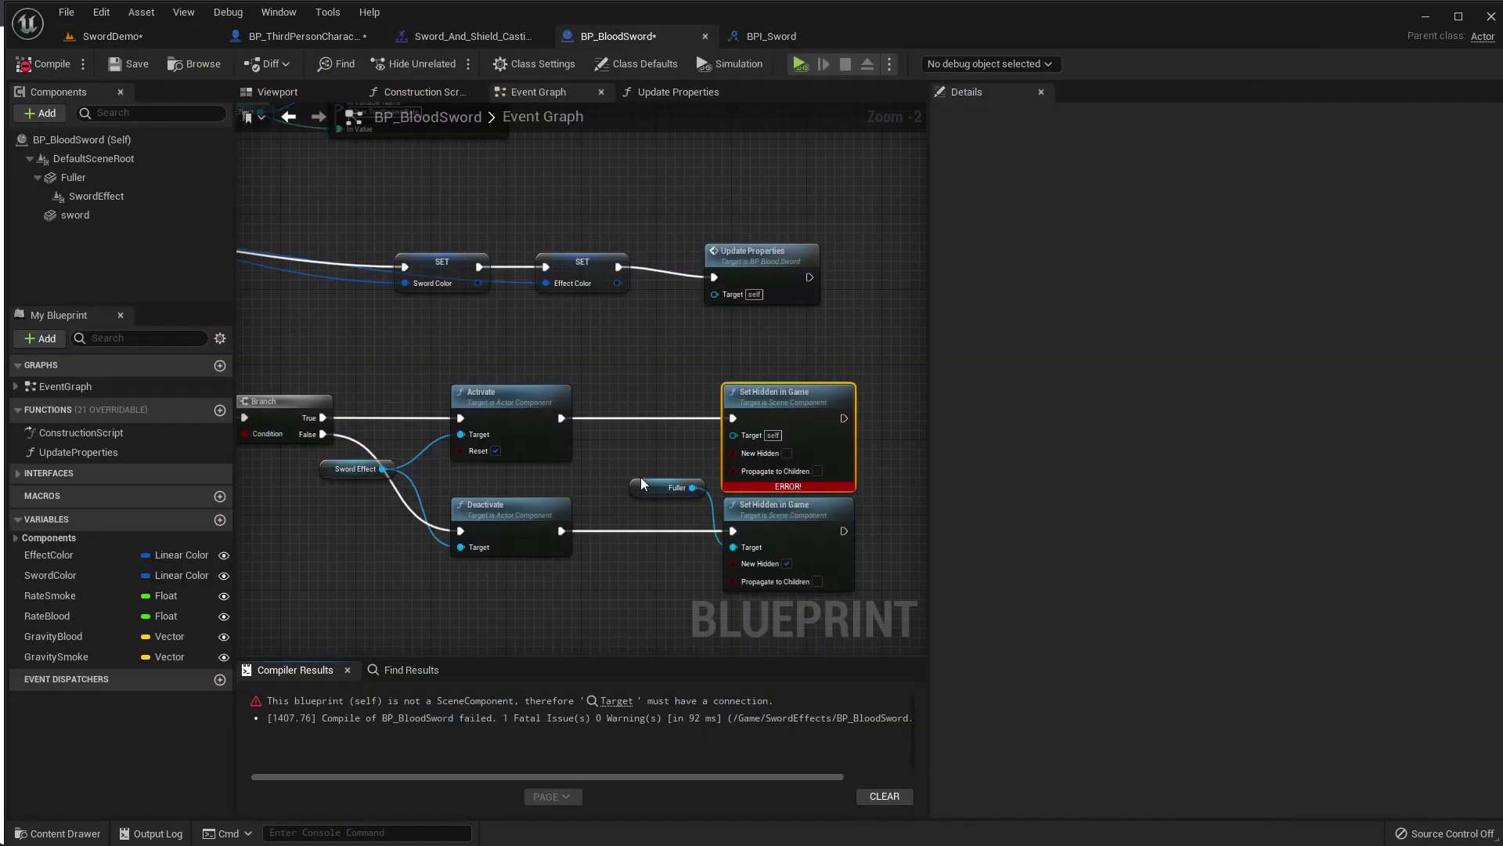
pyautogui.moveTo(693, 487); pyautogui.dragTo(733, 435)
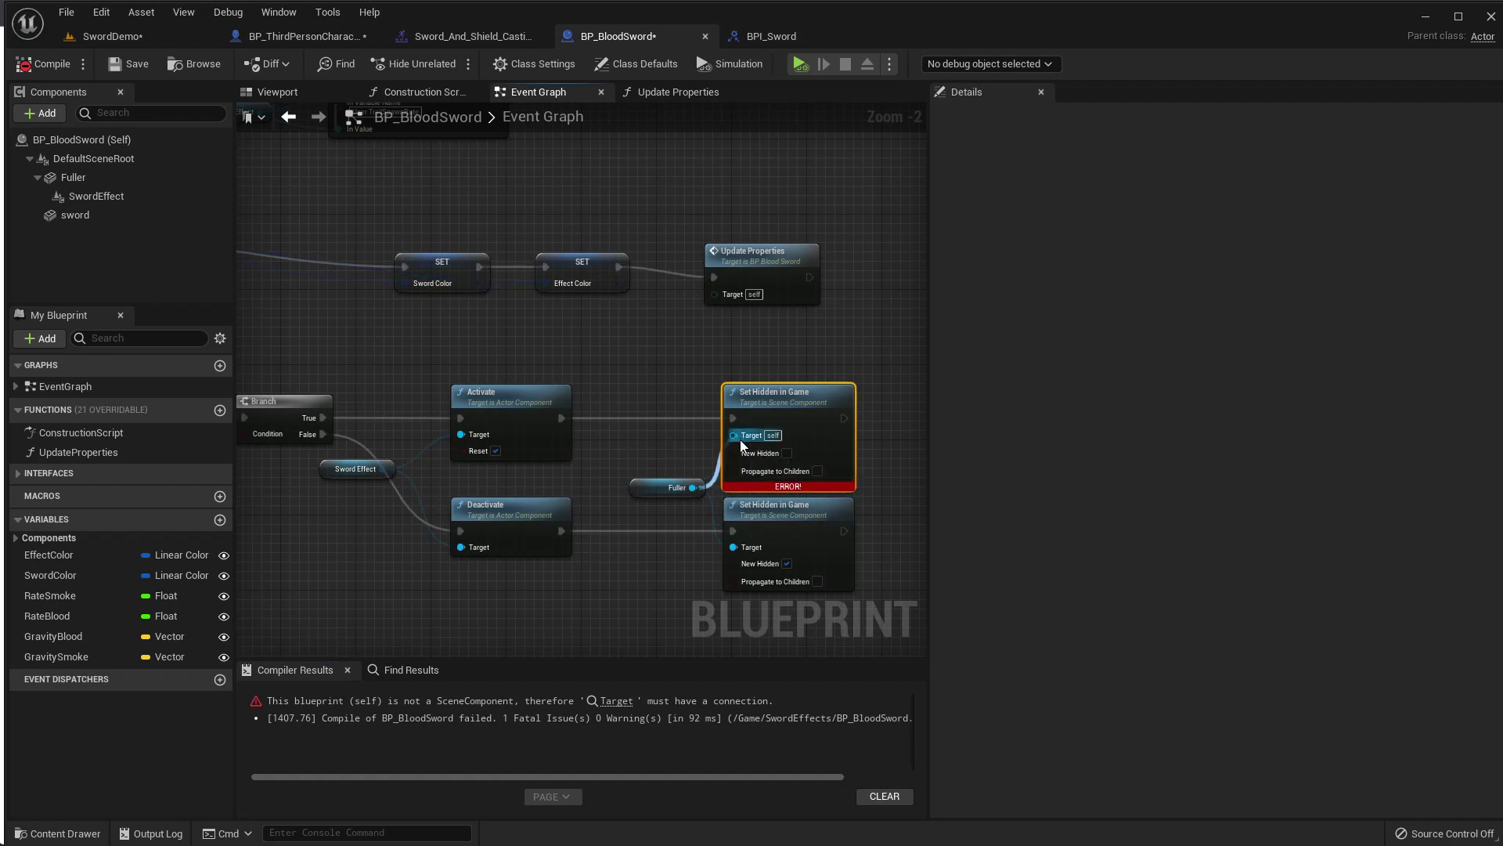
pyautogui.click(75, 36)
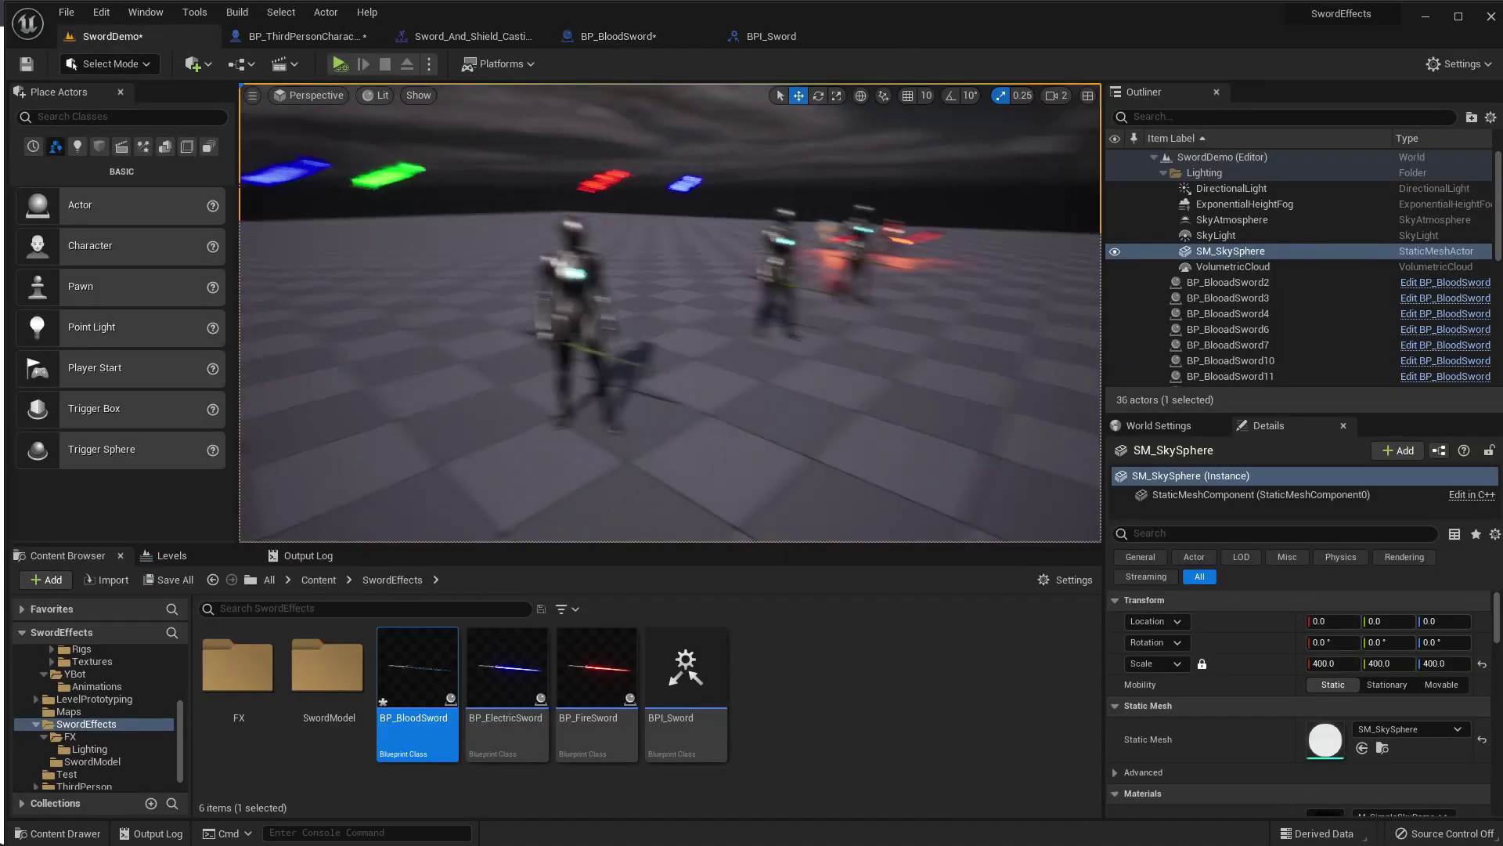
# Play-test the sword effects in the SwordDemo level with Alt+P.
pyautogui.press('F11')
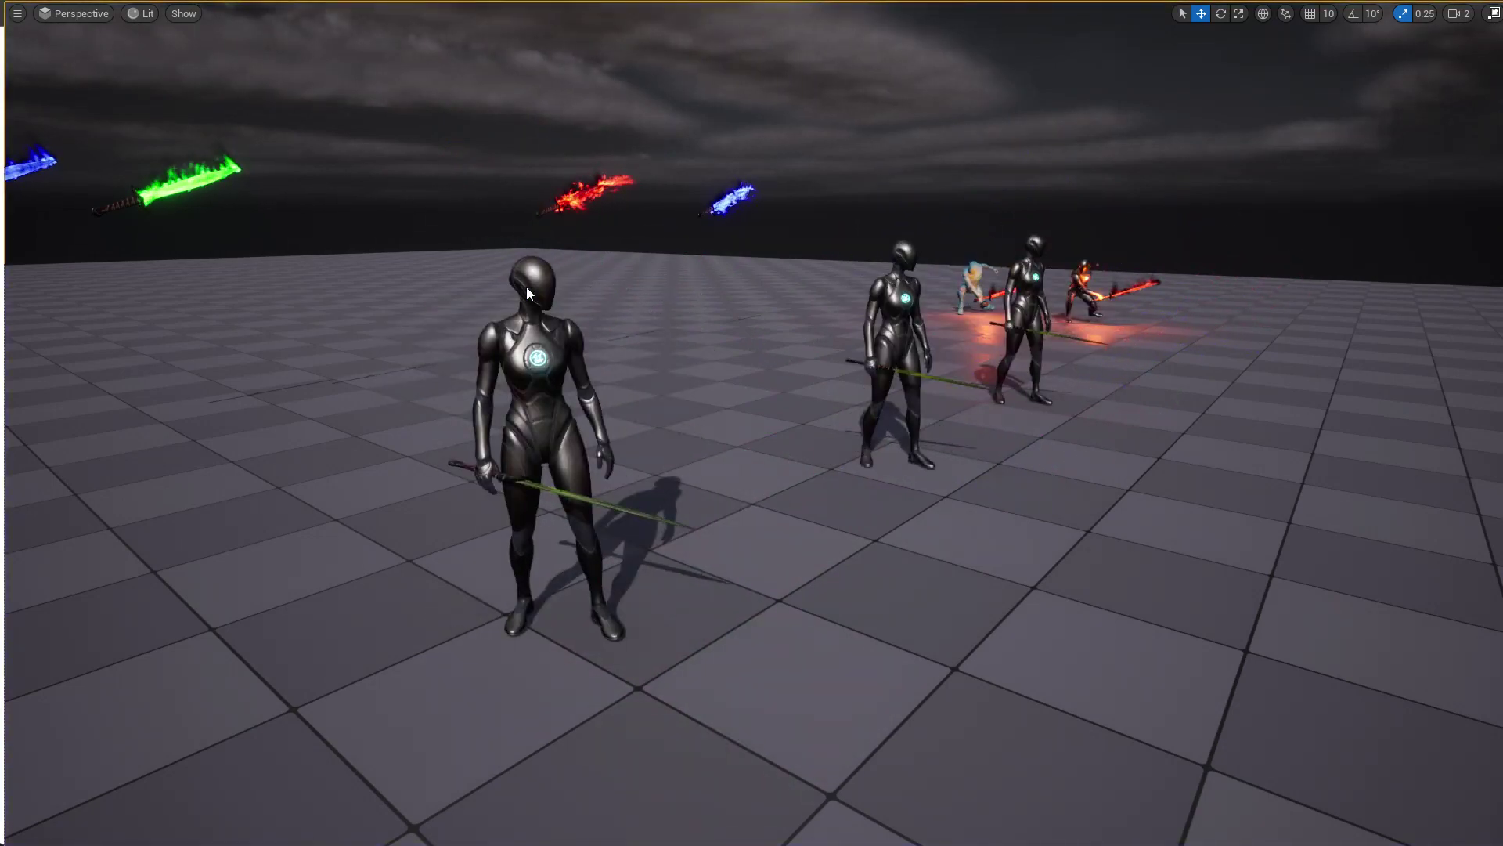
pyautogui.press('F11')
pyautogui.scroll(-3, 532, 266)
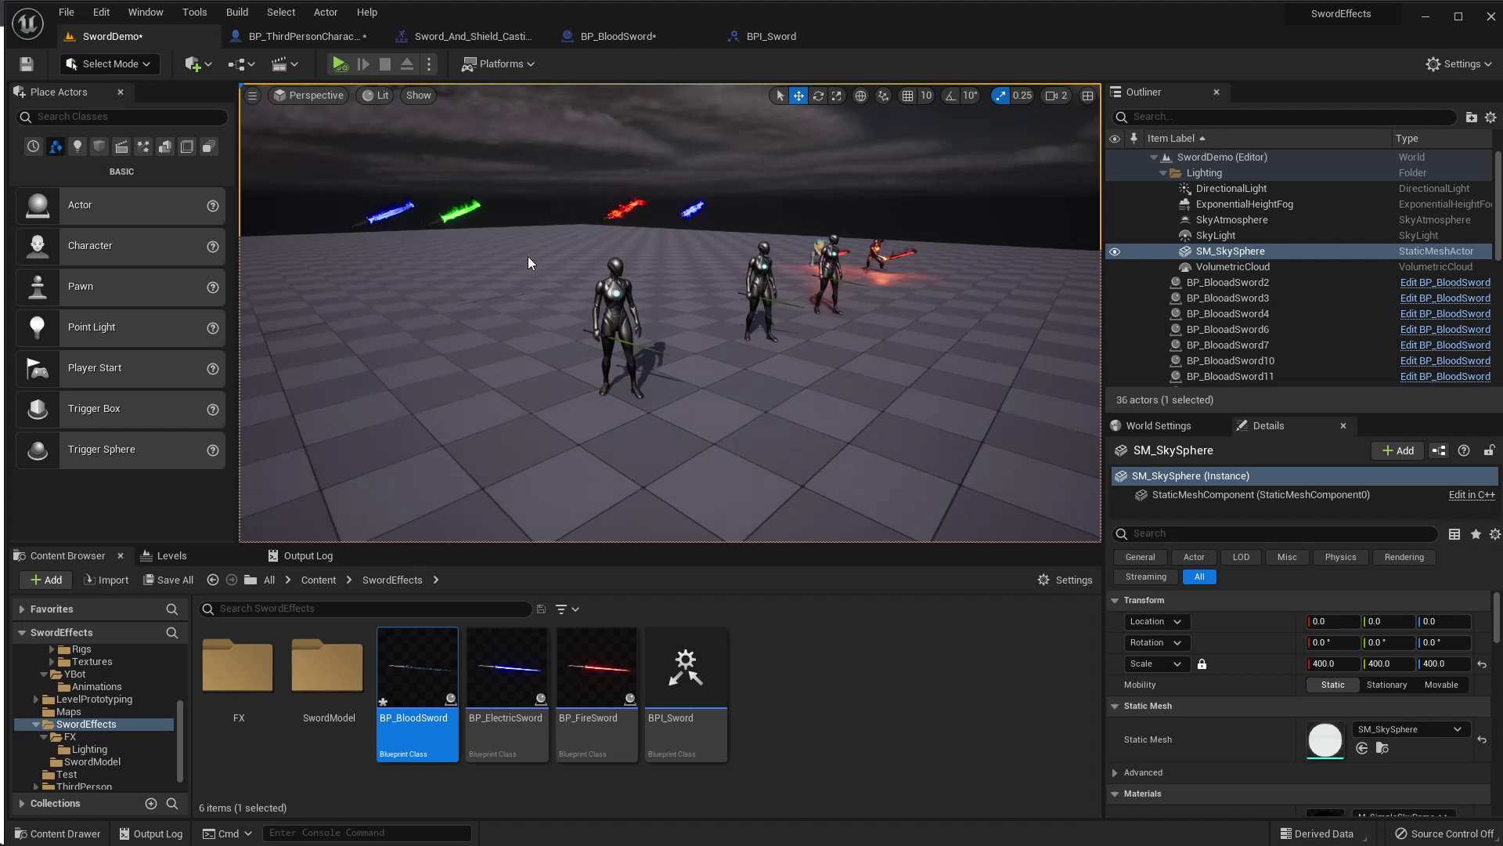
pyautogui.hotkey('alt', 'p')
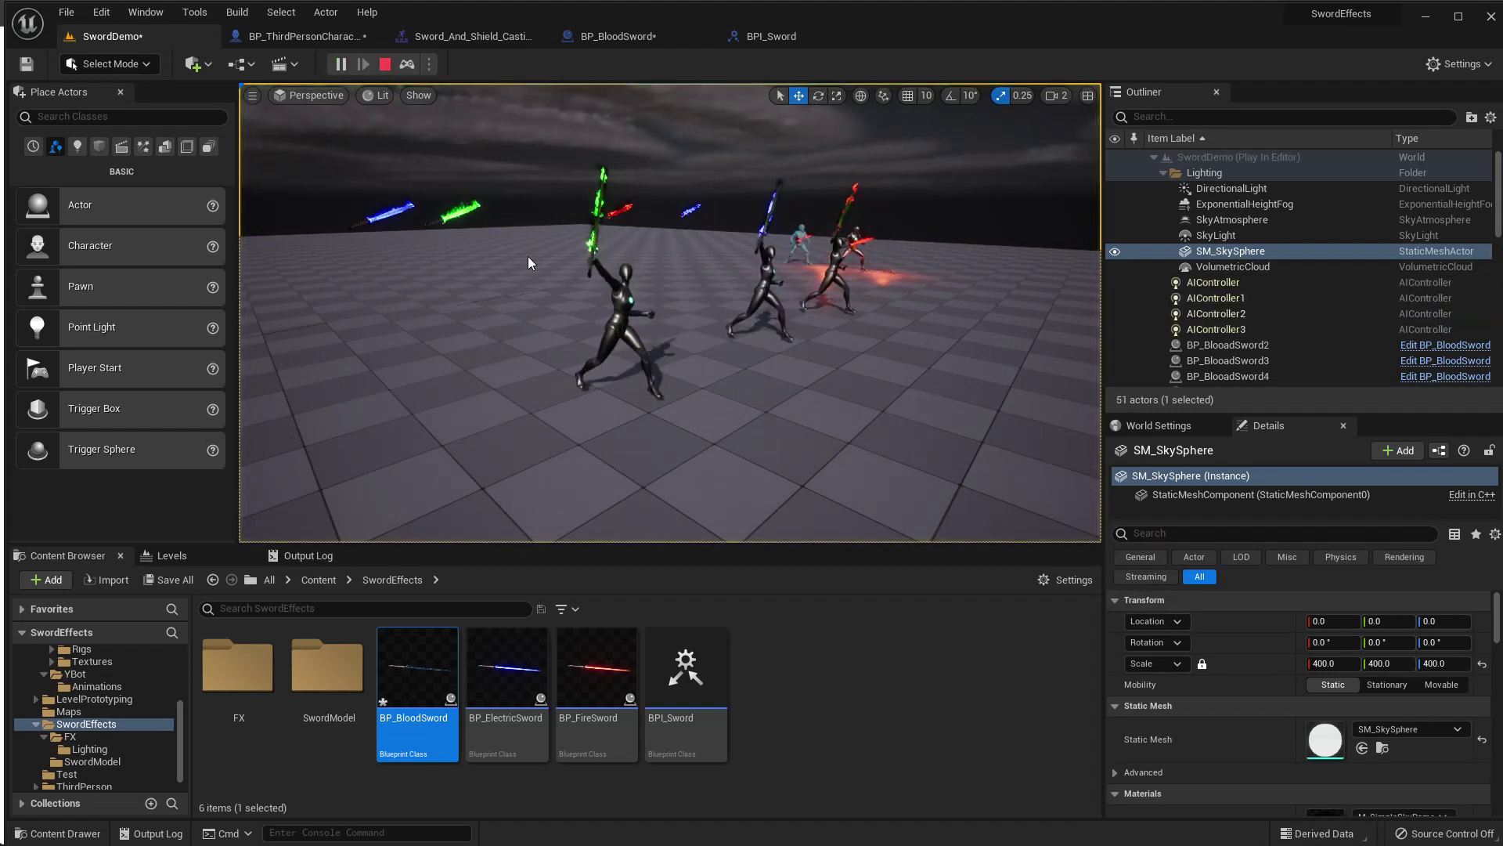
pyautogui.press('Escape')
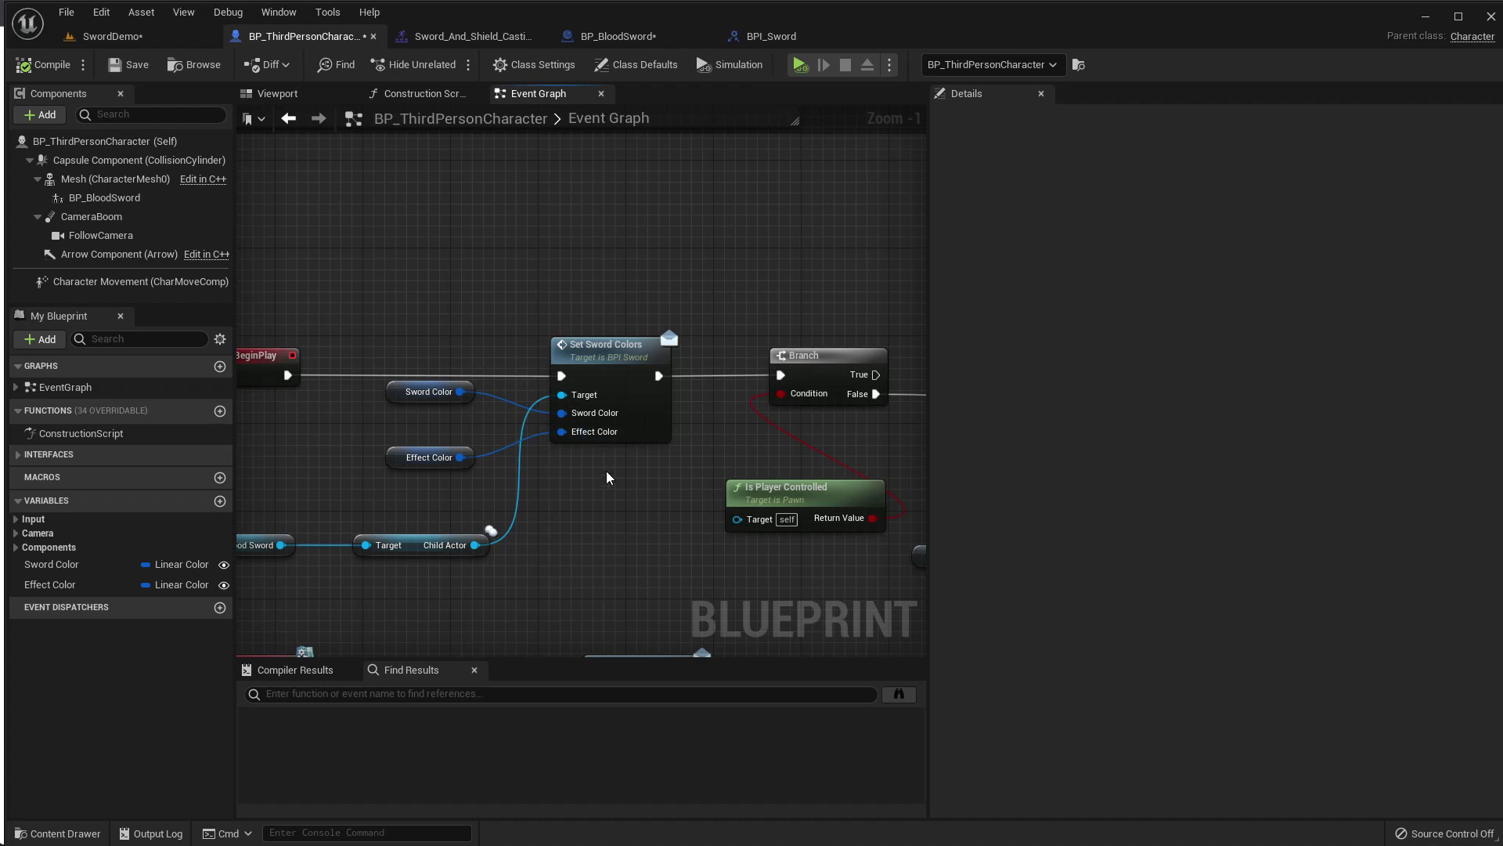
# Open BPI_Sword's Set Sword Colors from its node, view Toggle Sword Effect, and return to SwordDemo.
pyautogui.click(618, 350)
pyautogui.moveTo(386, 397); pyautogui.dragTo(386, 418)
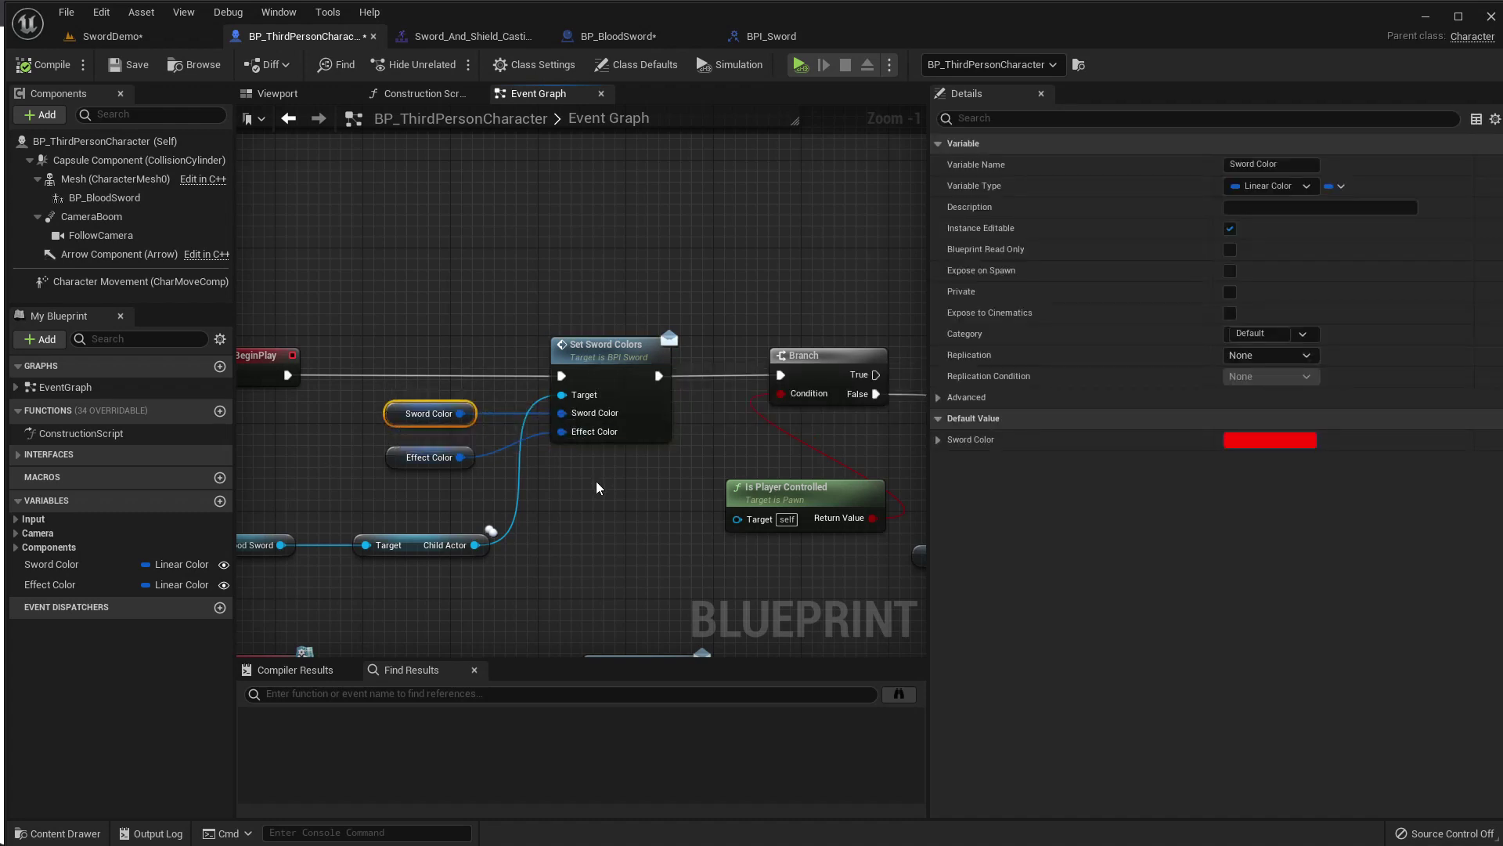
pyautogui.doubleClick(603, 375)
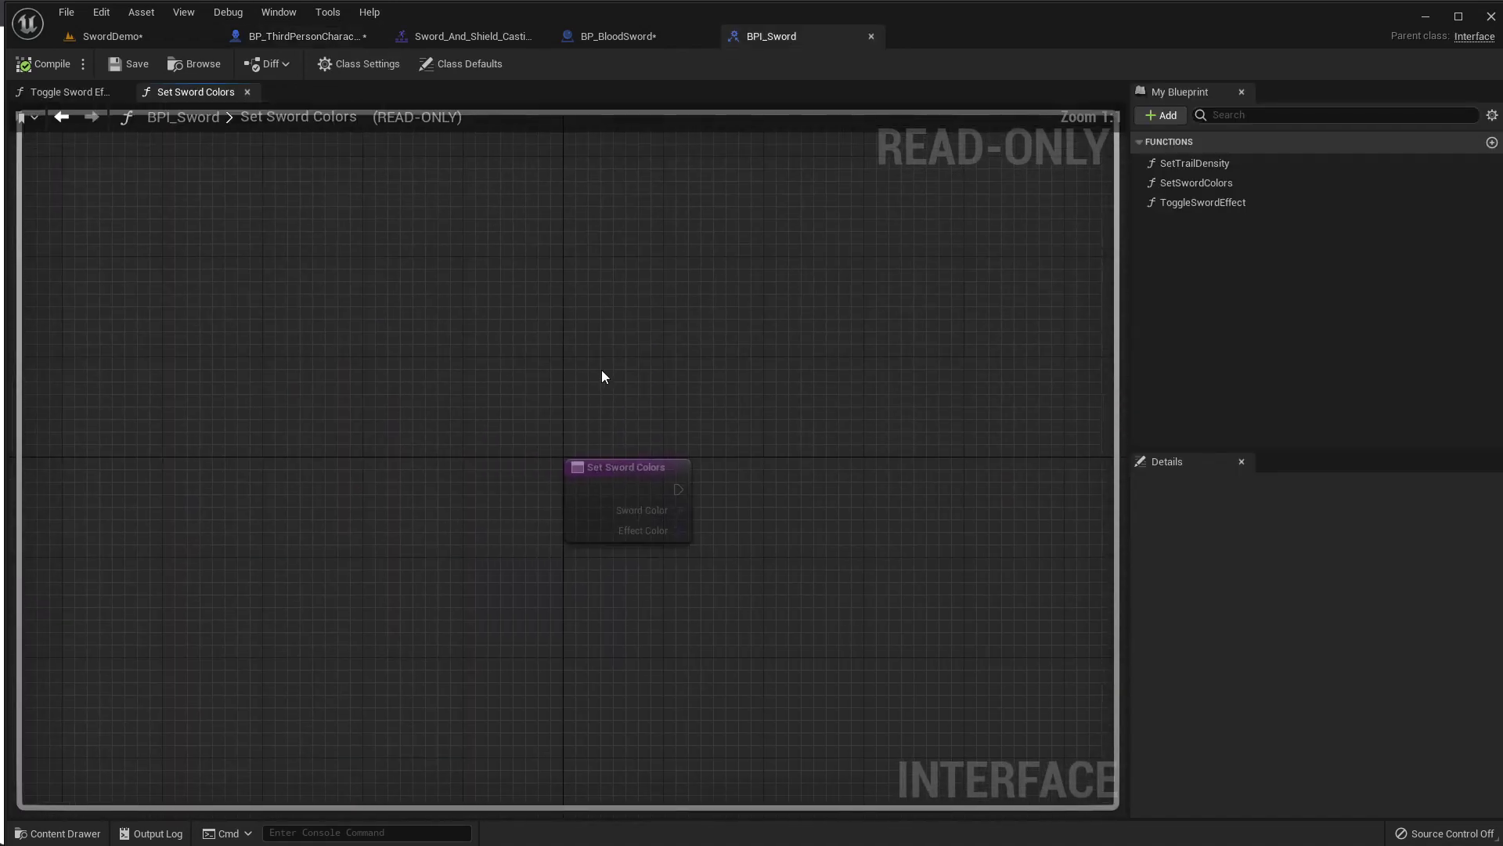
pyautogui.click(77, 88)
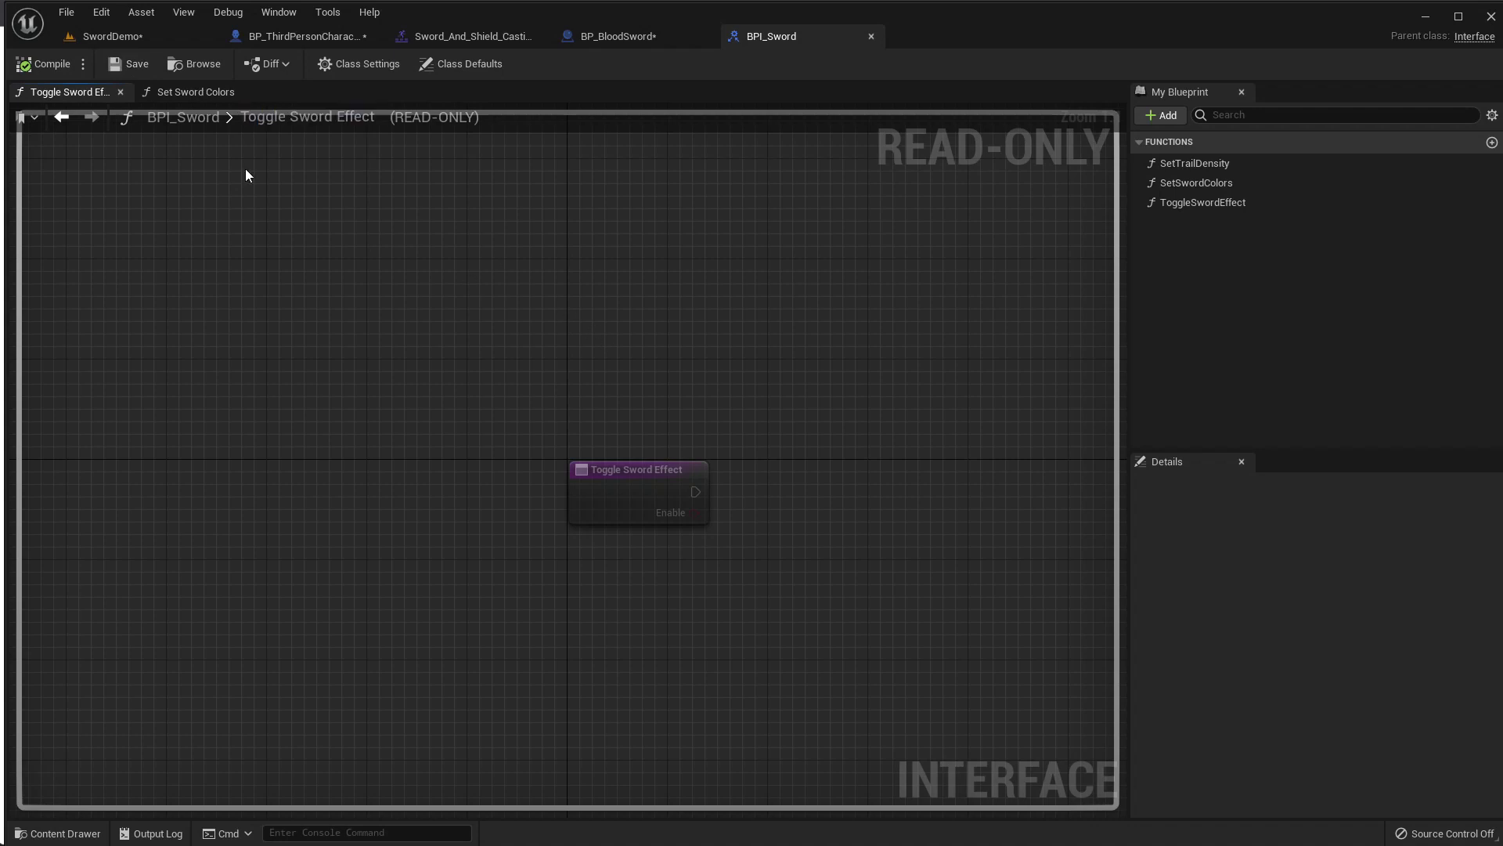
pyautogui.click(112, 36)
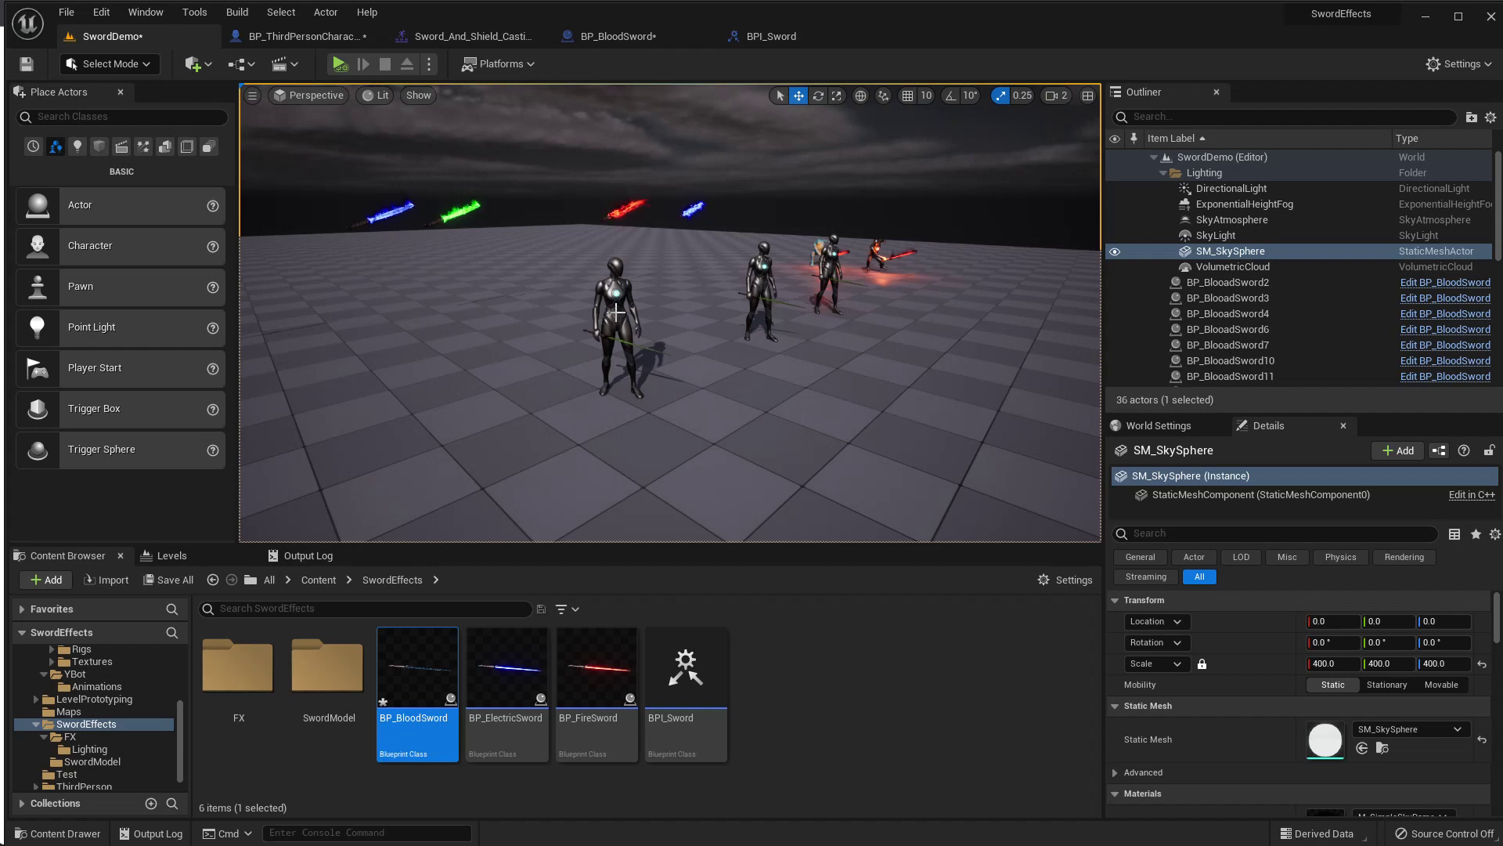
# Play-test the sword effects again and tilt the level camera toward the sky.
pyautogui.hotkey('alt', 'p')
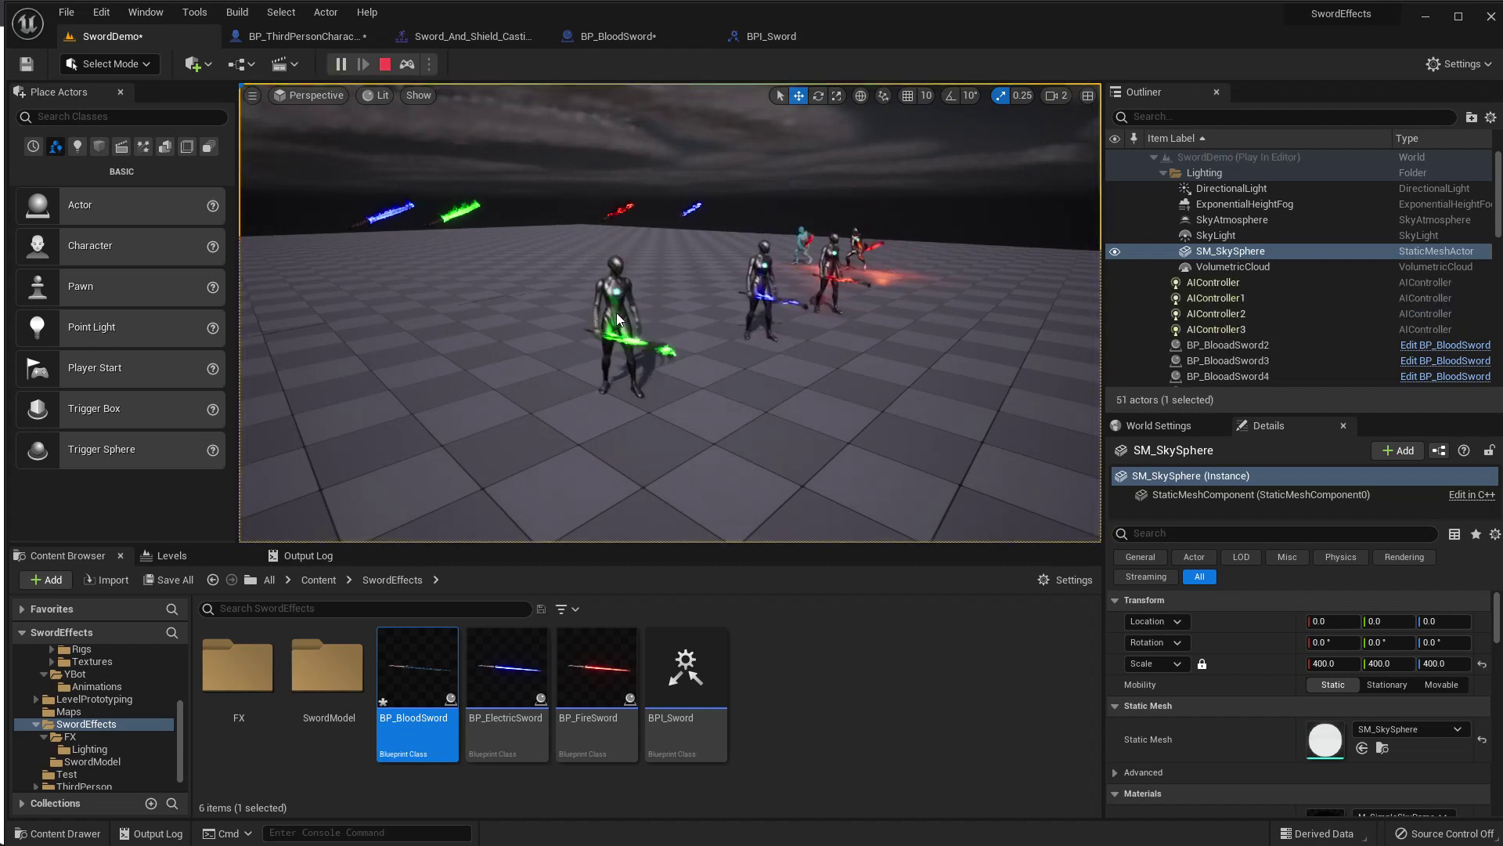
pyautogui.press('Escape')
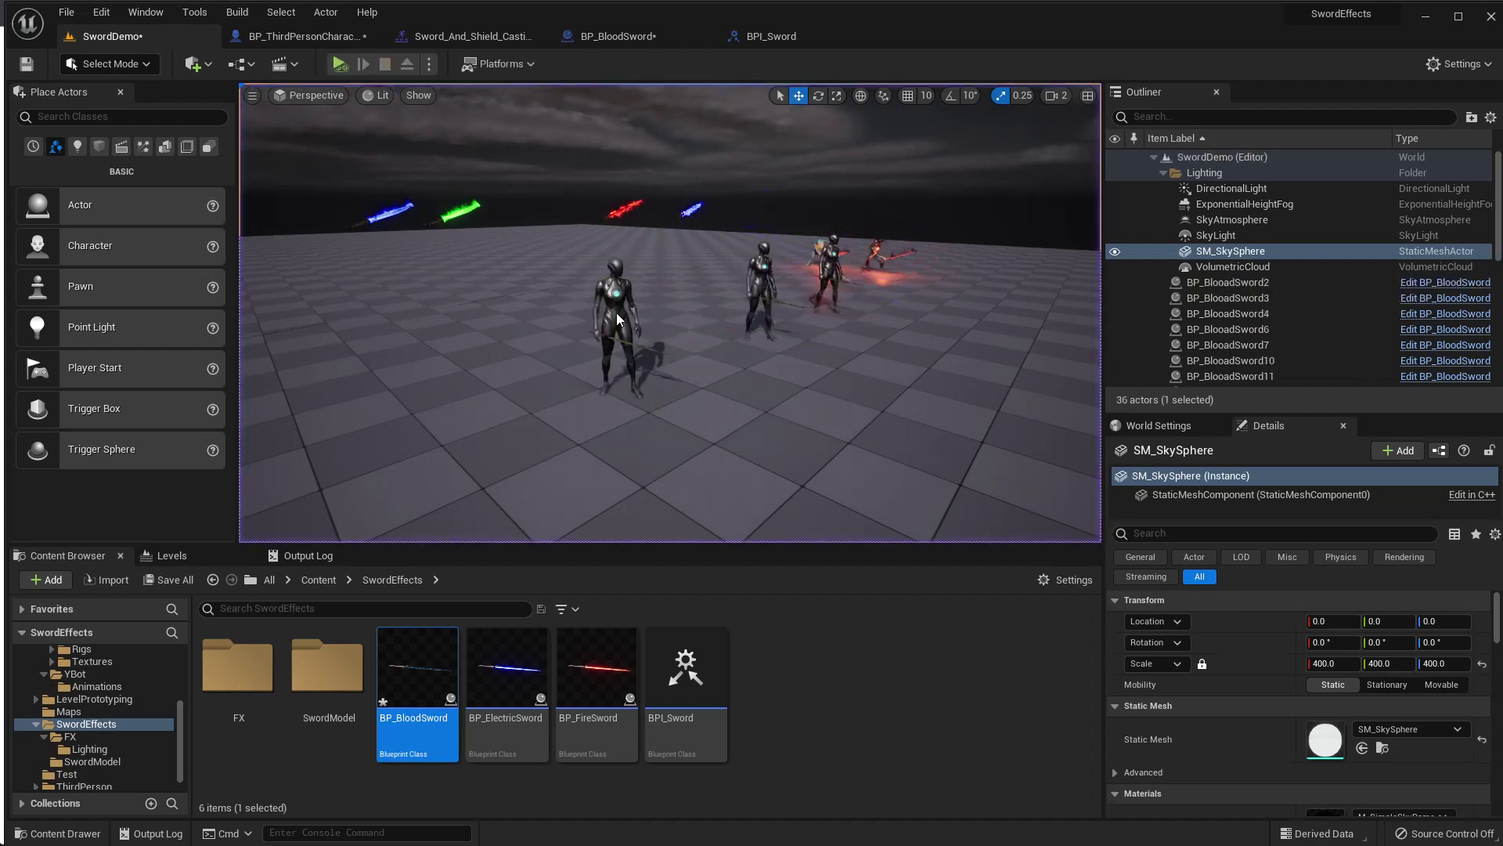
pyautogui.moveTo(862, 375); pyautogui.dragTo(829, 346, button='right')
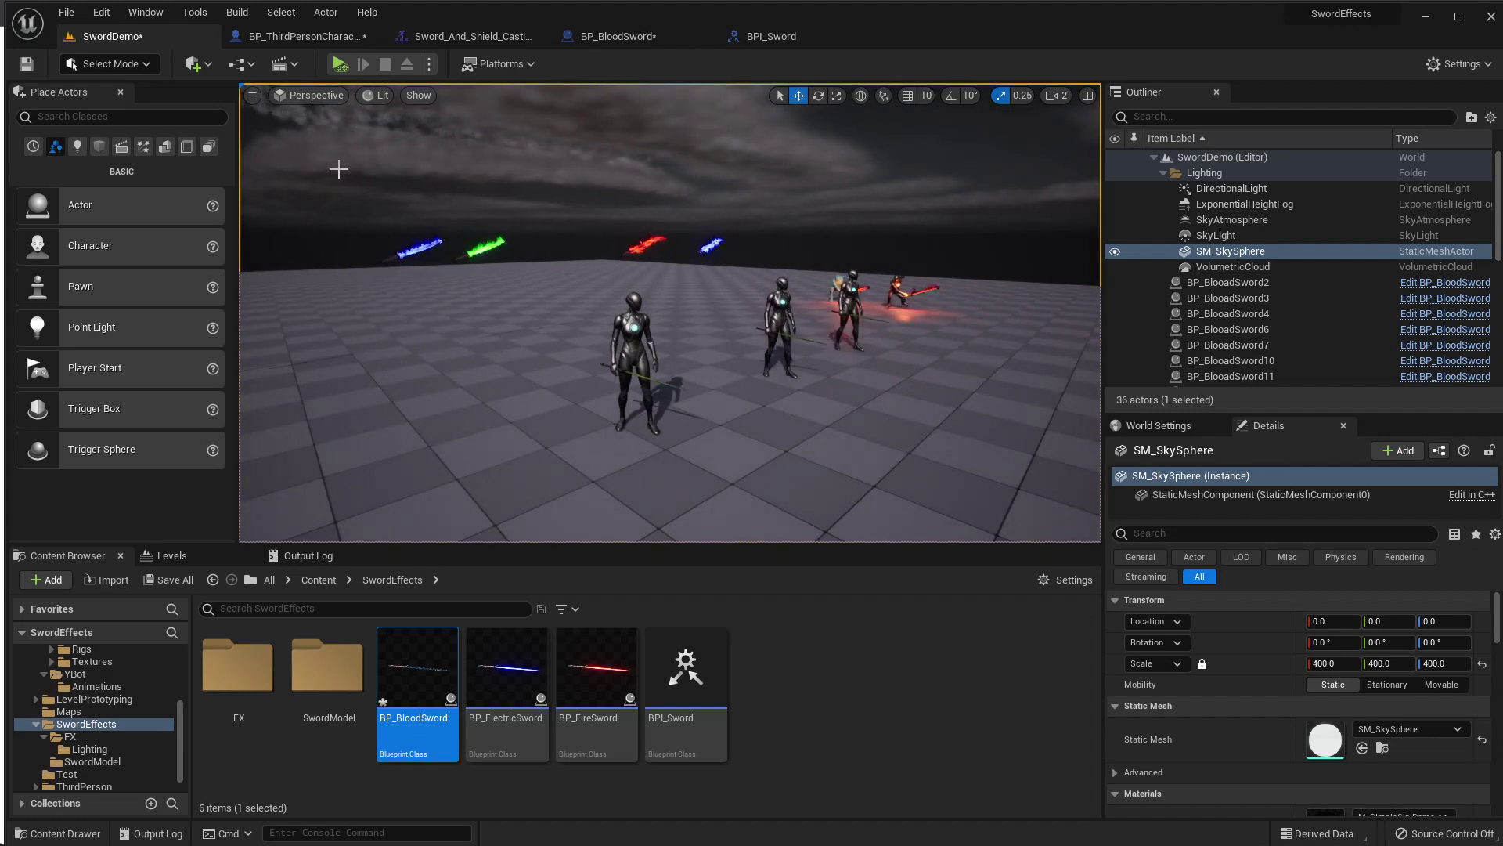
# Browse to FX > Lighting and open NS_ElectricSword in the Niagara editor.
pyautogui.doubleClick(238, 665)
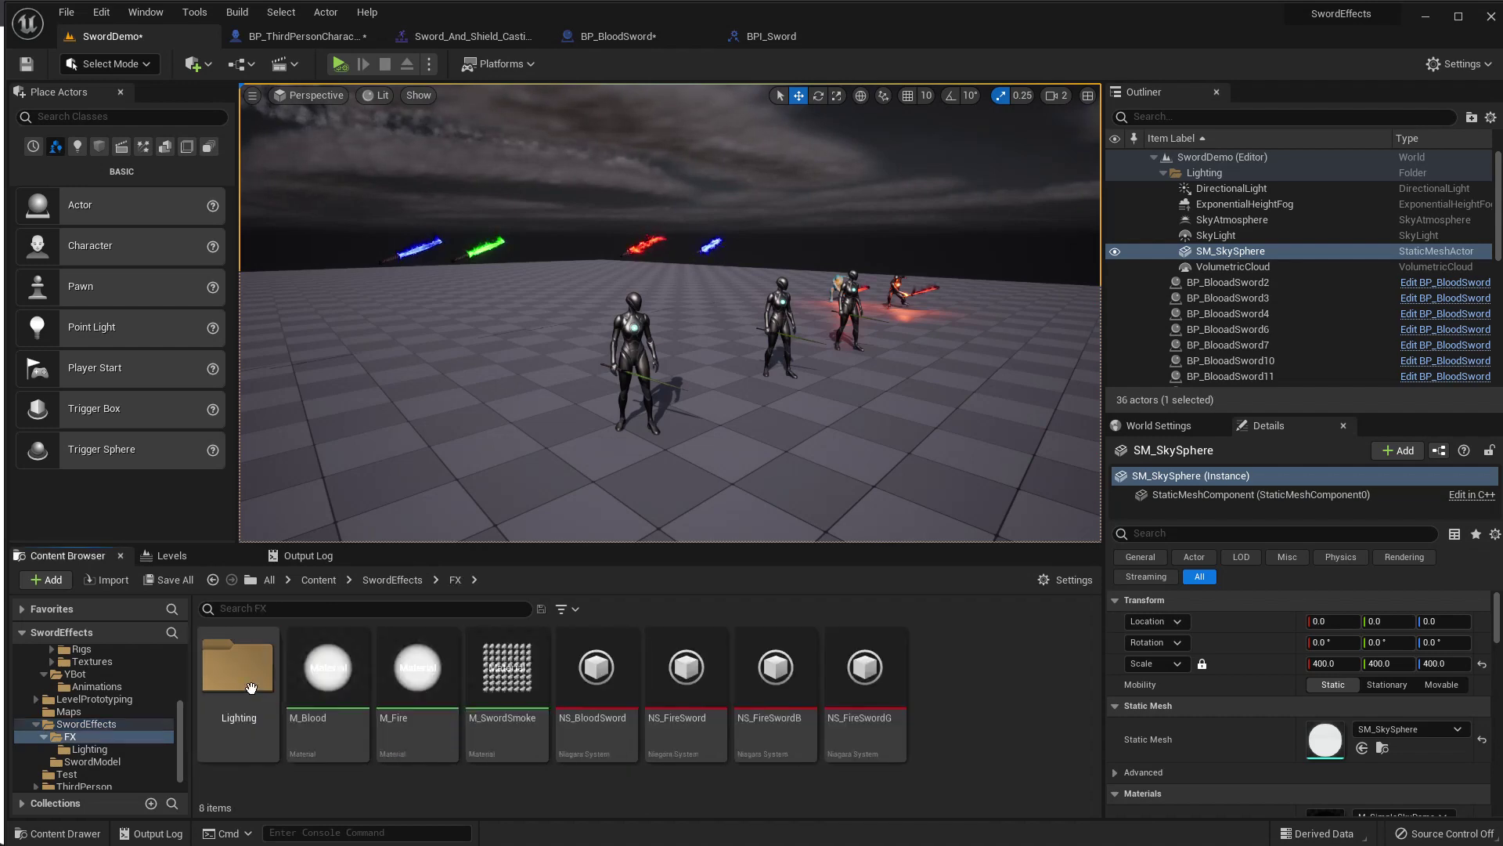
pyautogui.doubleClick(238, 673)
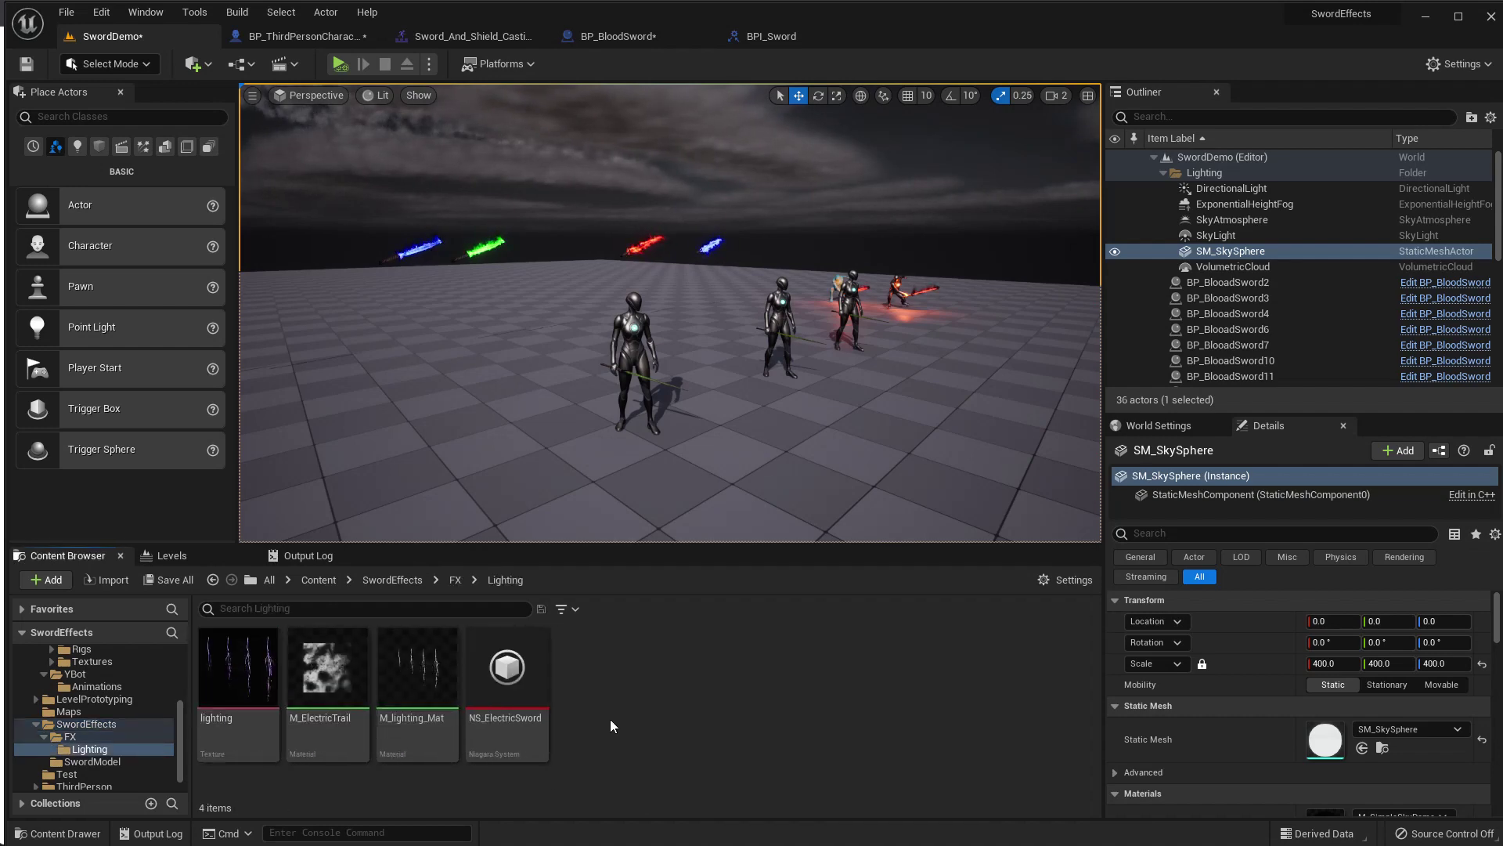
pyautogui.doubleClick(507, 670)
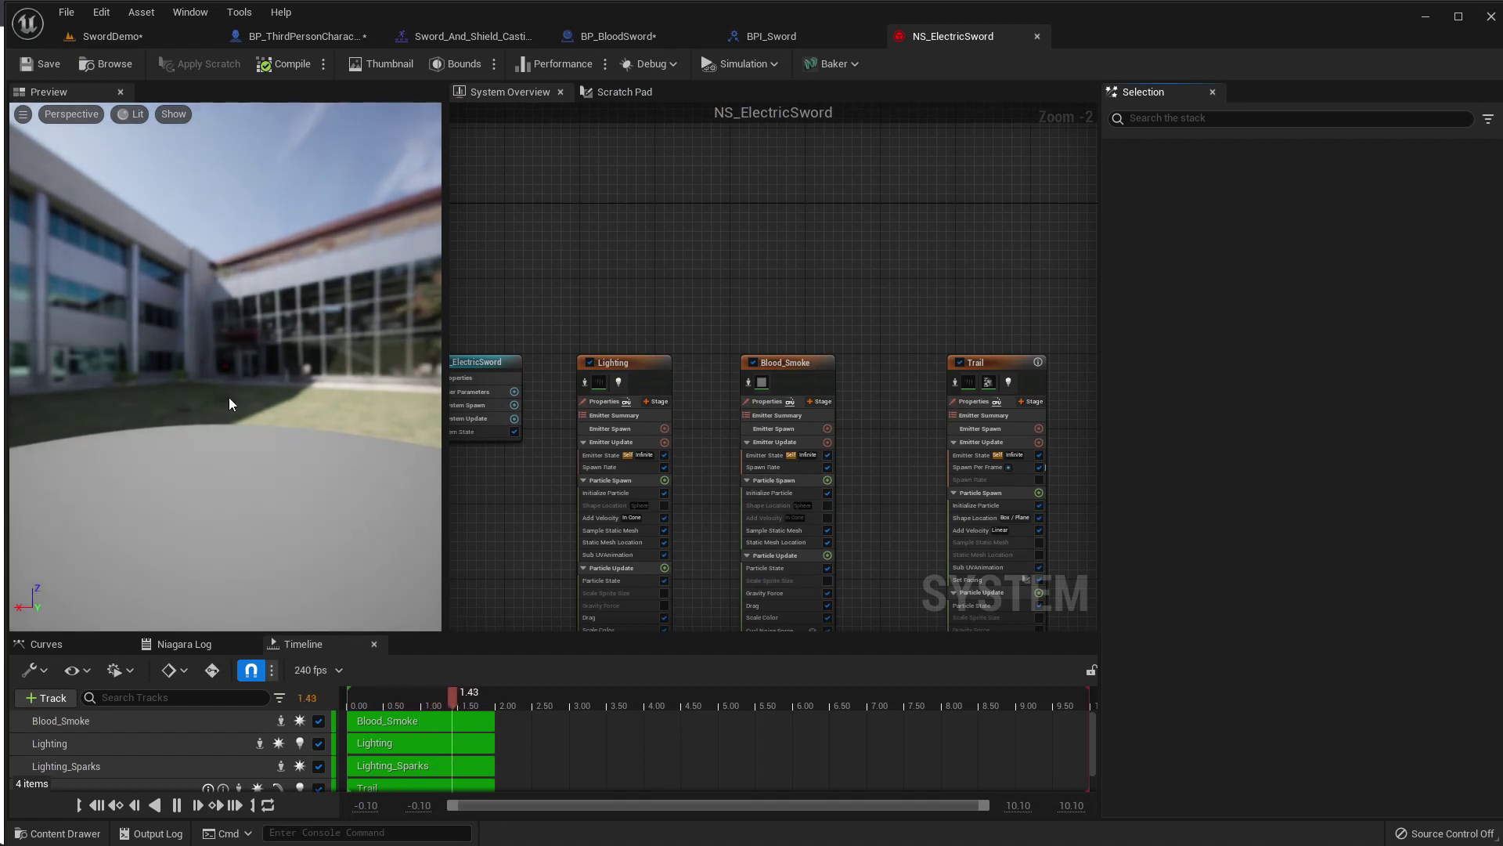
# Orbit the Niagara preview to watch NS_ElectricSword from two angles, then close it.
pyautogui.moveTo(230, 404)
pyautogui.mouseDown()
pyautogui.moveTo(188, 392)
pyautogui.moveTo(296, 418)
pyautogui.mouseUp()
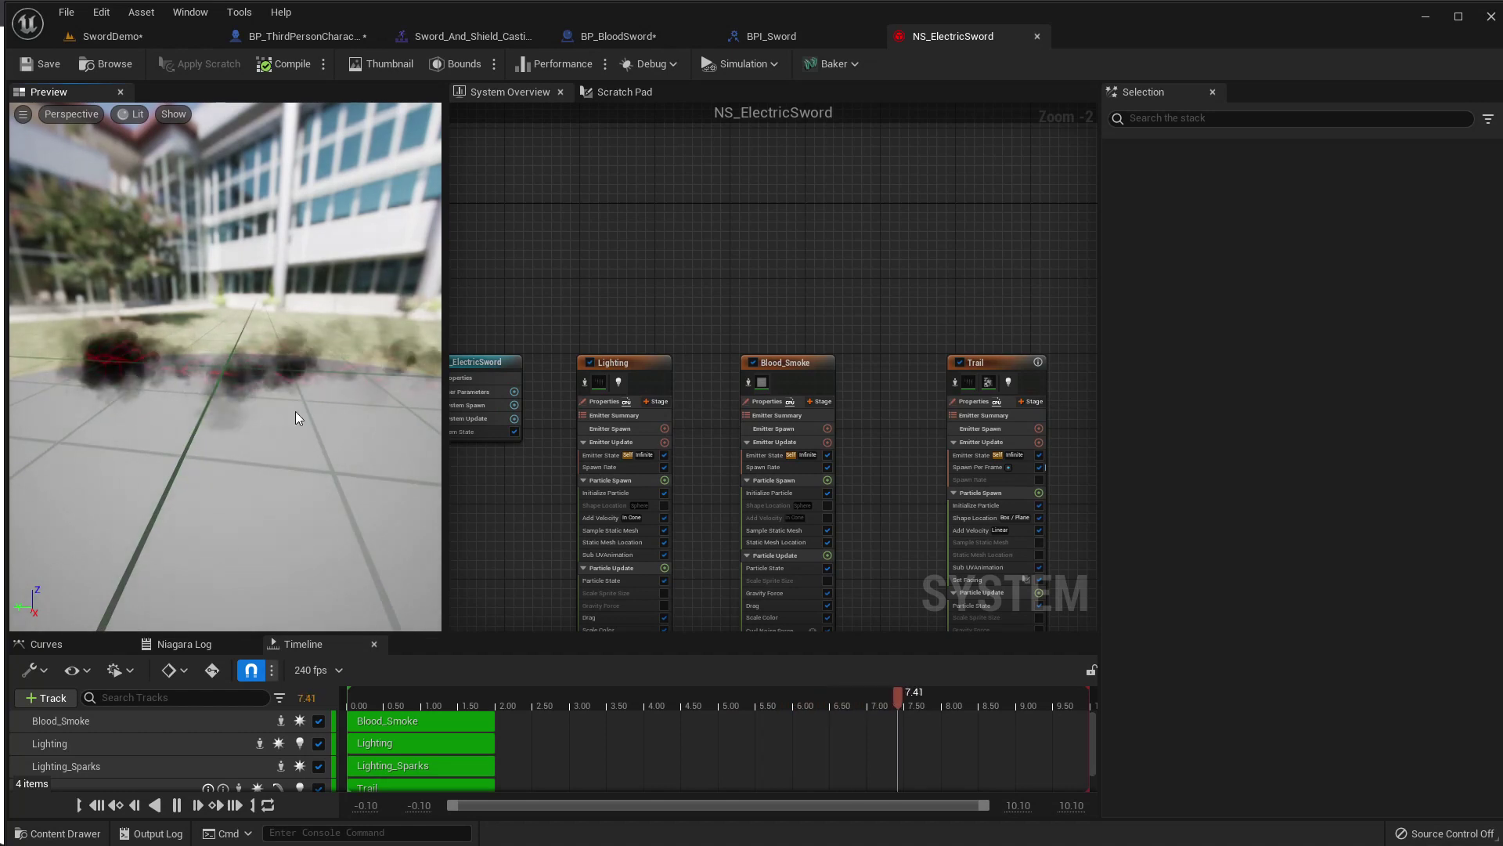
pyautogui.moveTo(296, 417); pyautogui.dragTo(235, 407)
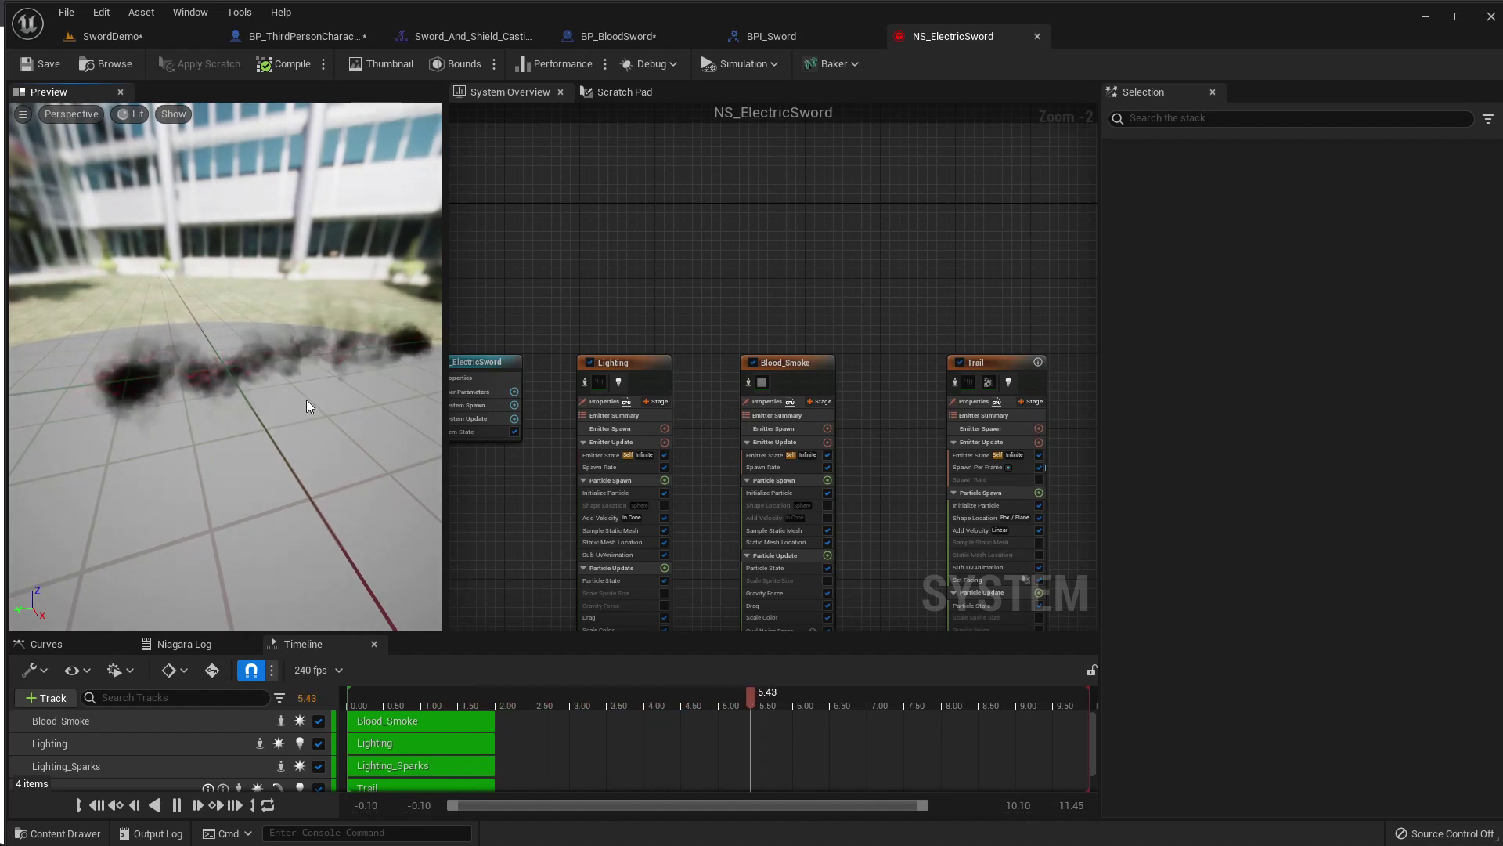
pyautogui.click(1038, 36)
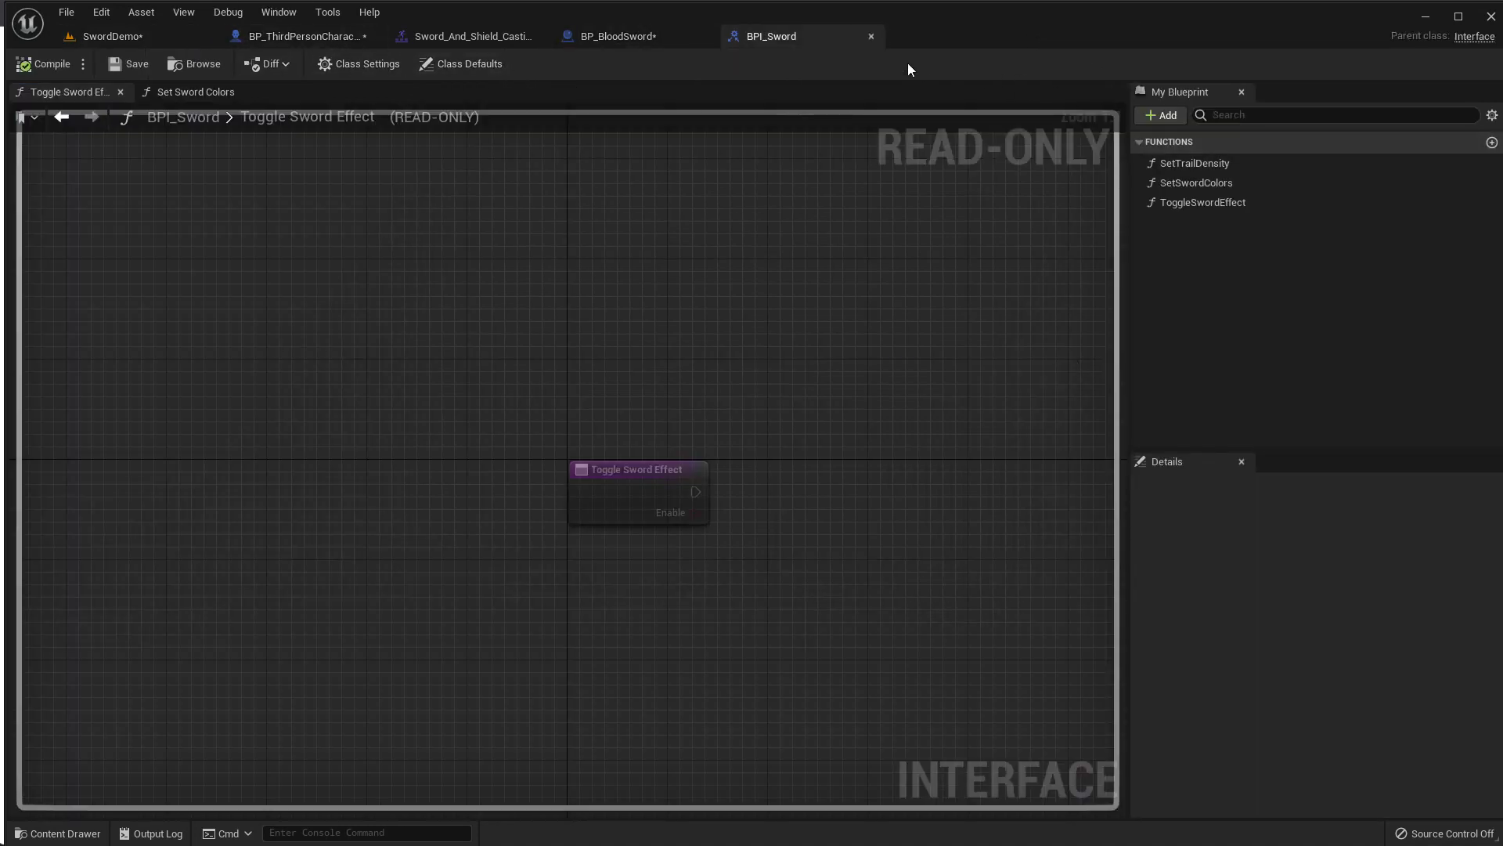
# Close BPI_Sword and select NS_ElectricSword in the Lighting folder of the Content Browser.
pyautogui.click(871, 36)
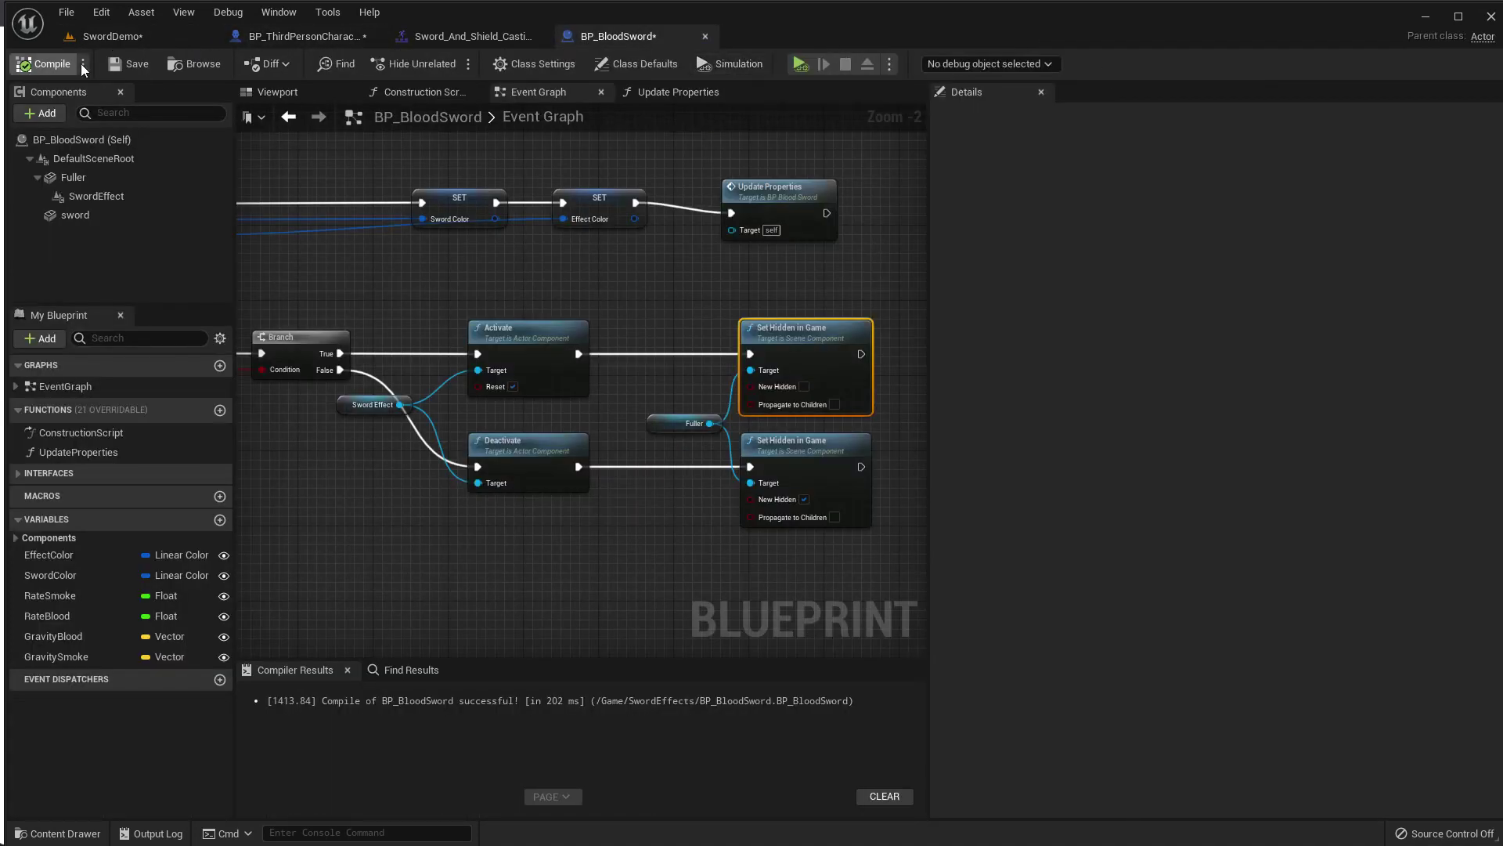
pyautogui.click(109, 37)
pyautogui.click(682, 722)
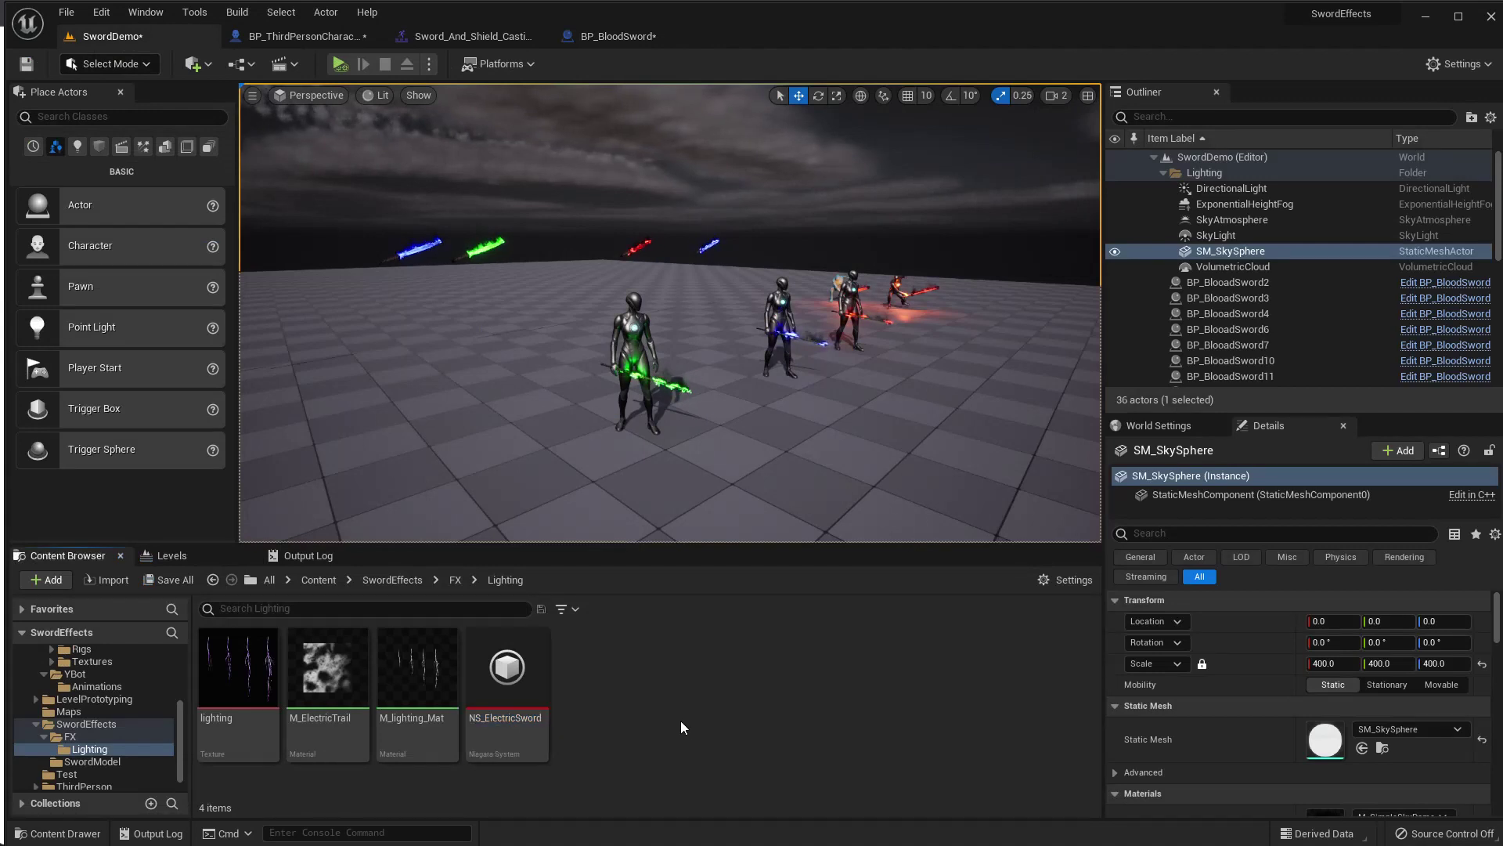
pyautogui.click(505, 681)
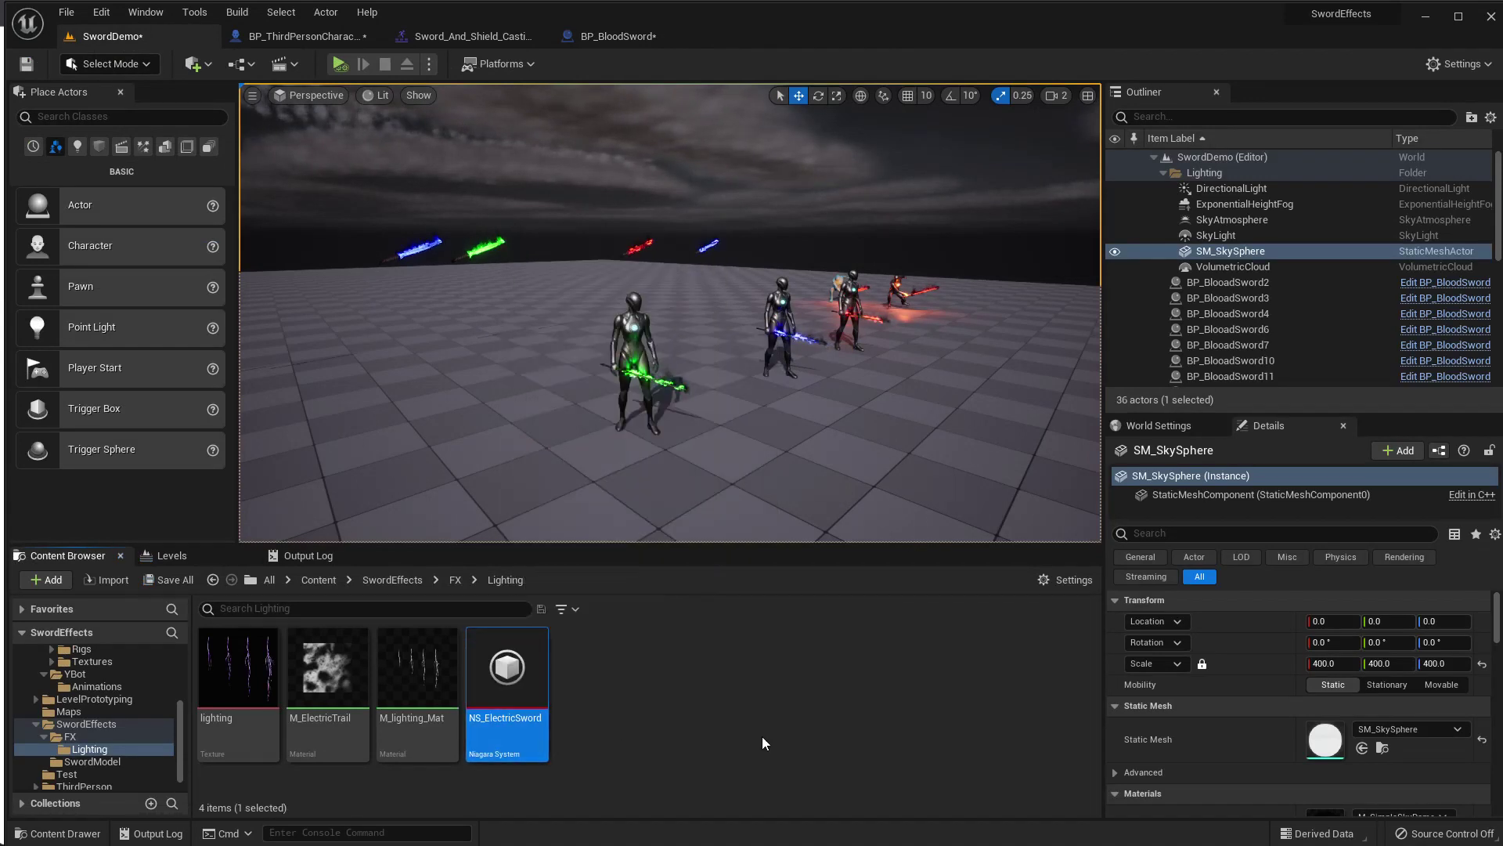
# Duplicate NS_ElectricSword and name the copy NS_ElectricSword_Casting.
pyautogui.hotkey('ctrl', 'd')
pyautogui.press('Right')
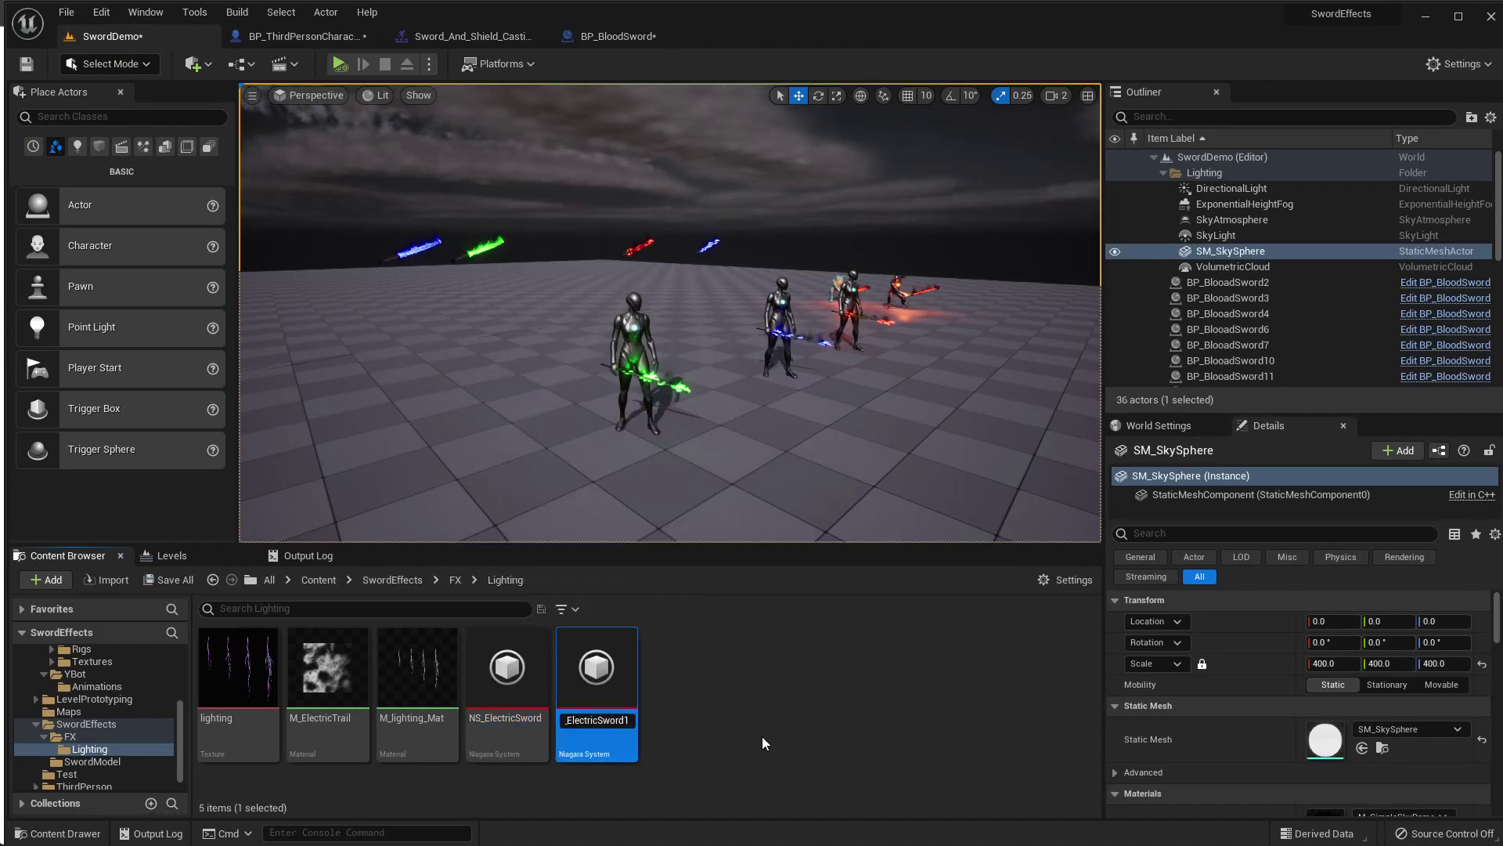
pyautogui.press('BackSpace')
pyautogui.write('_Casting')
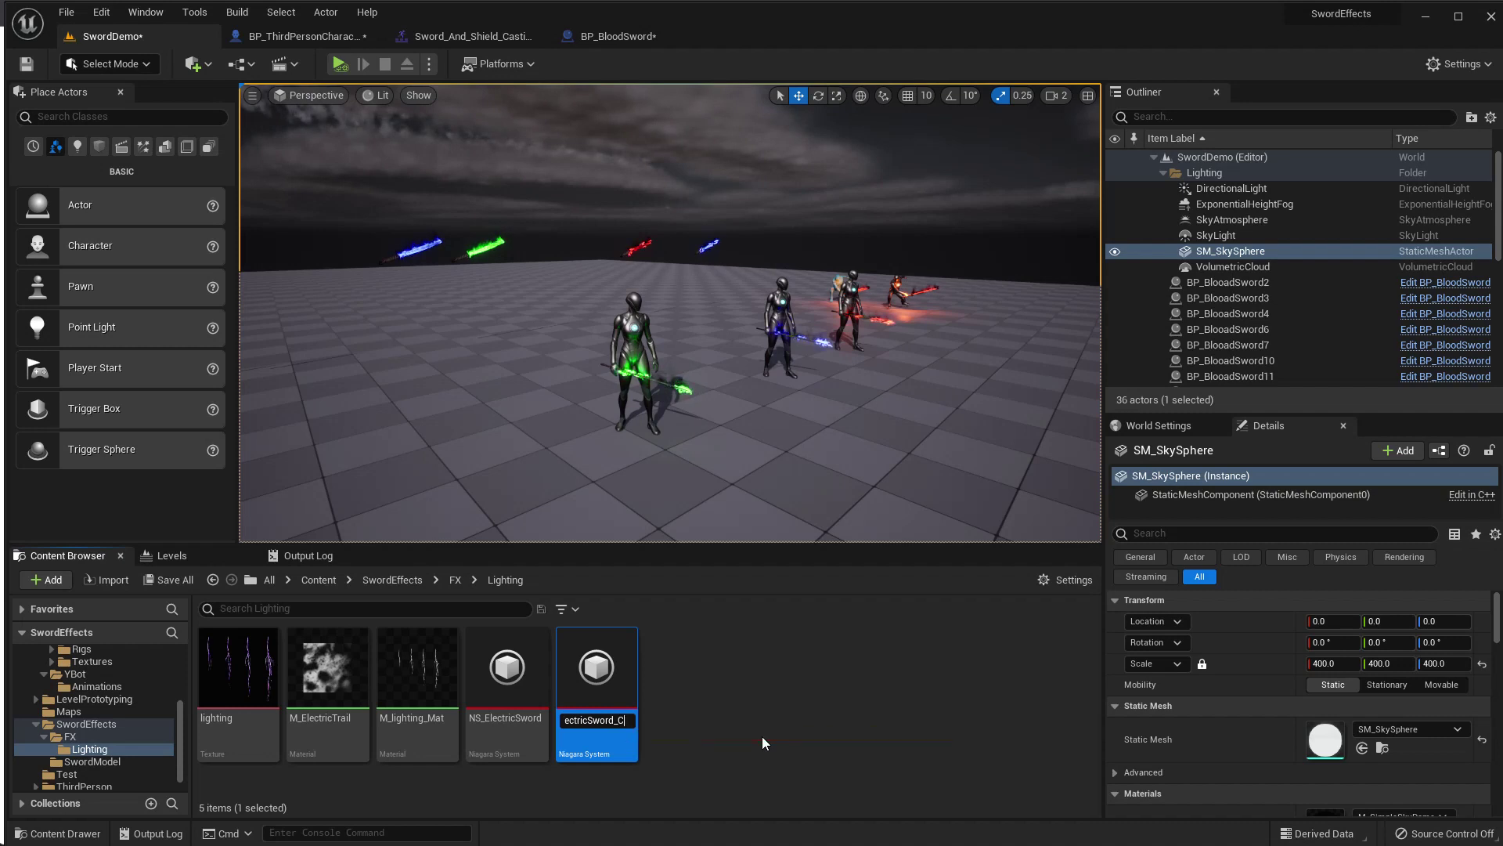
pyautogui.press('Return')
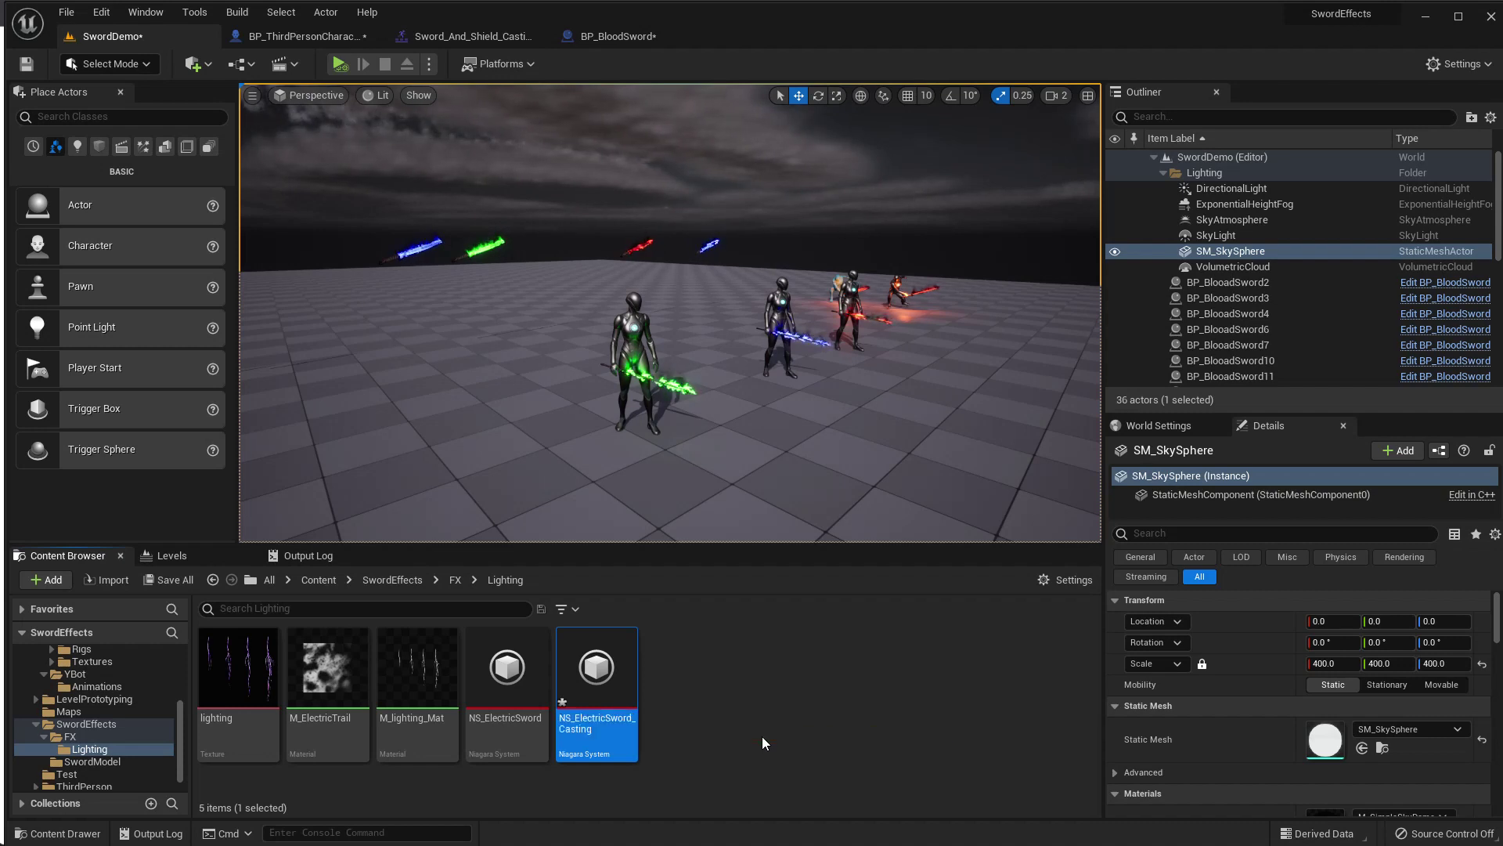
# Open NS_ElectricSword_Casting in the Niagara editor and orbit its preview.
pyautogui.press('F2')
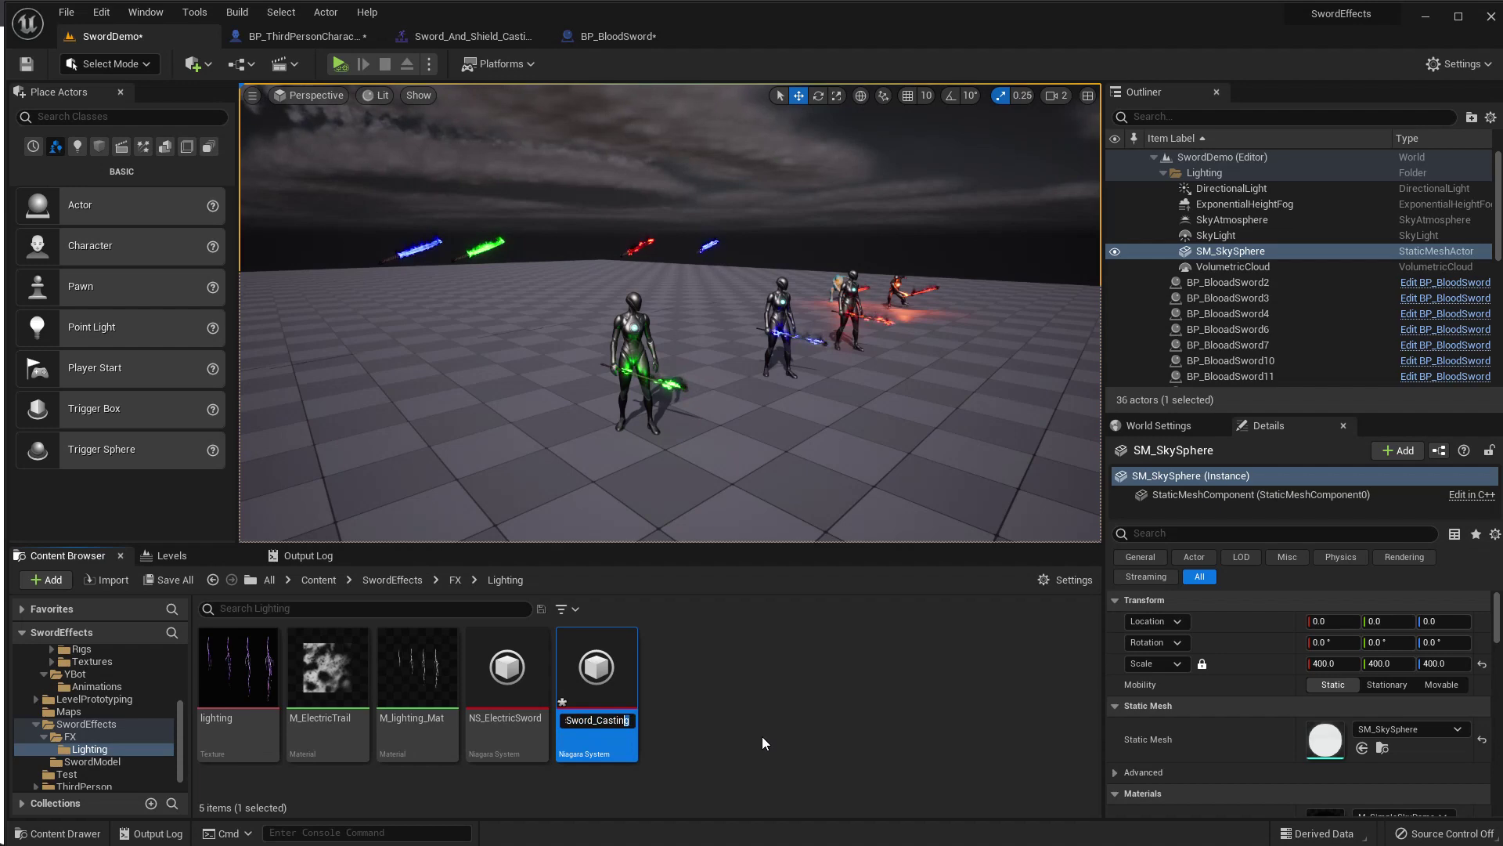
pyautogui.hotkey('shift', 'Left')
pyautogui.hotkey('shift', 'Left')
pyautogui.press('Escape')
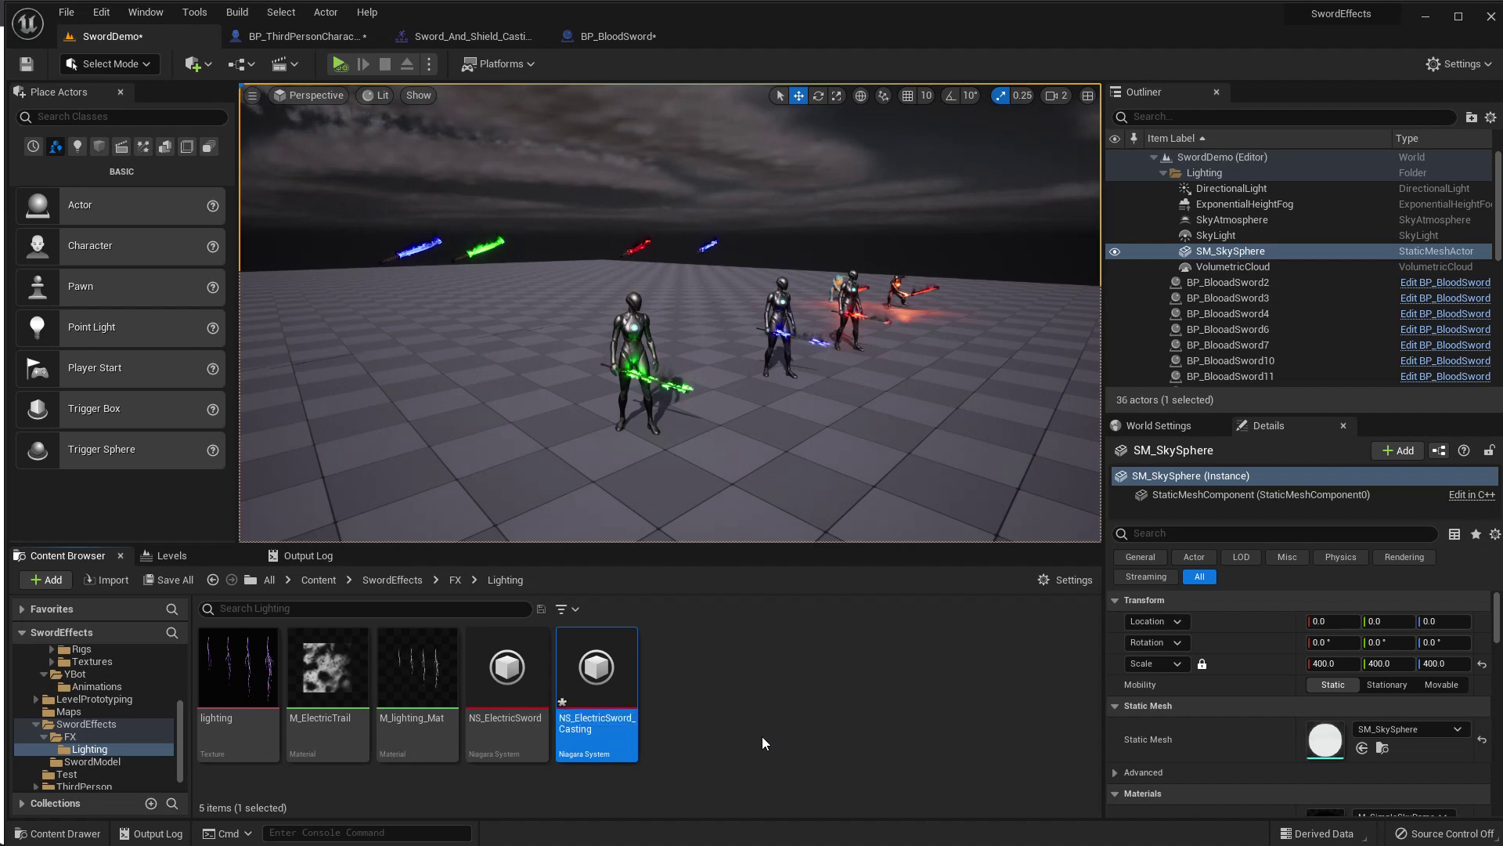
pyautogui.press('Return')
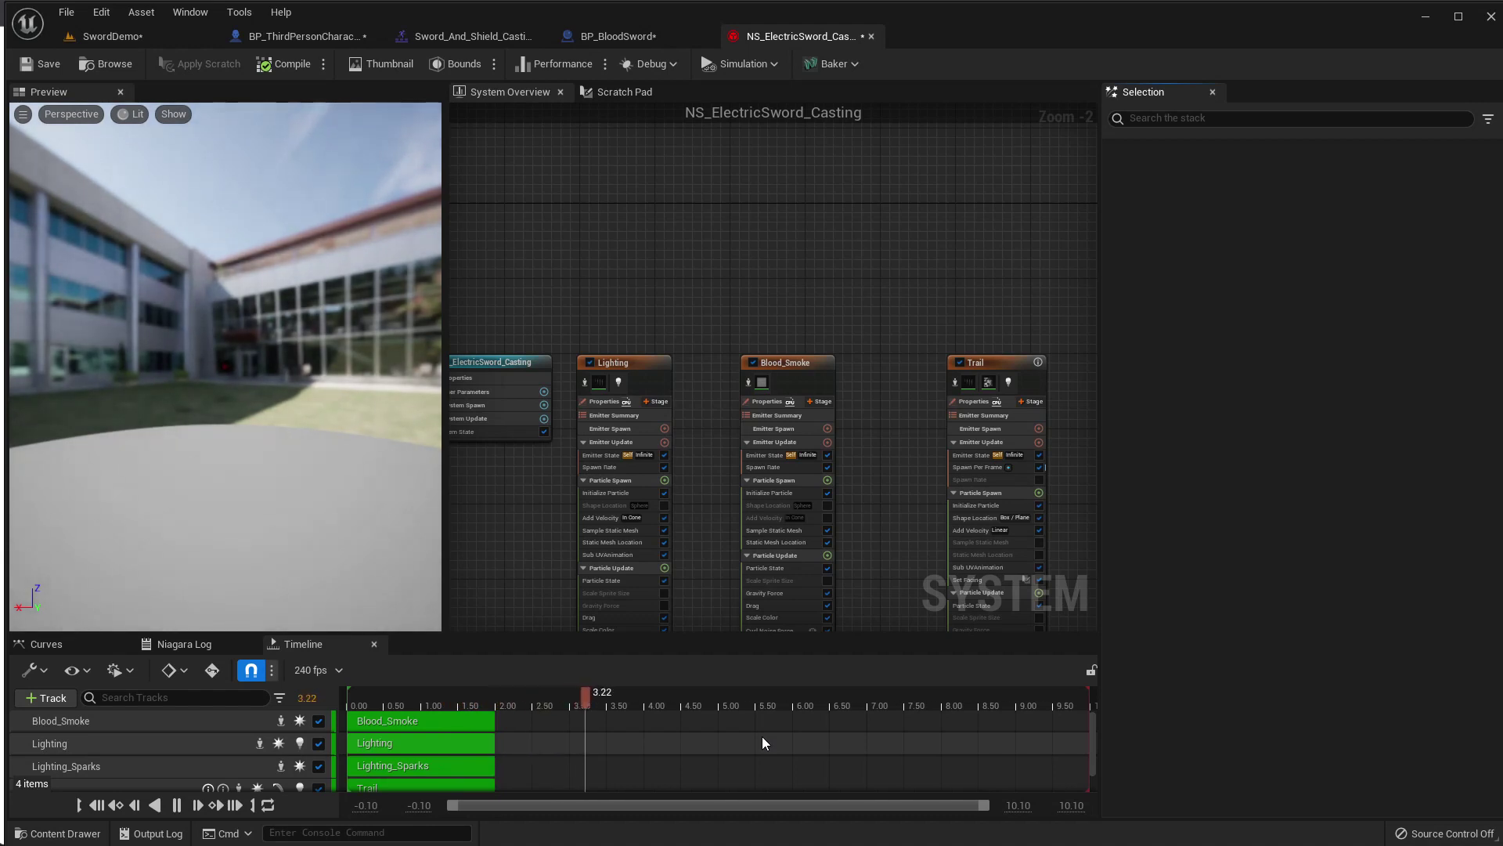
pyautogui.moveTo(271, 429)
pyautogui.mouseDown()
pyautogui.moveTo(234, 423)
pyautogui.moveTo(262, 401)
pyautogui.mouseUp()
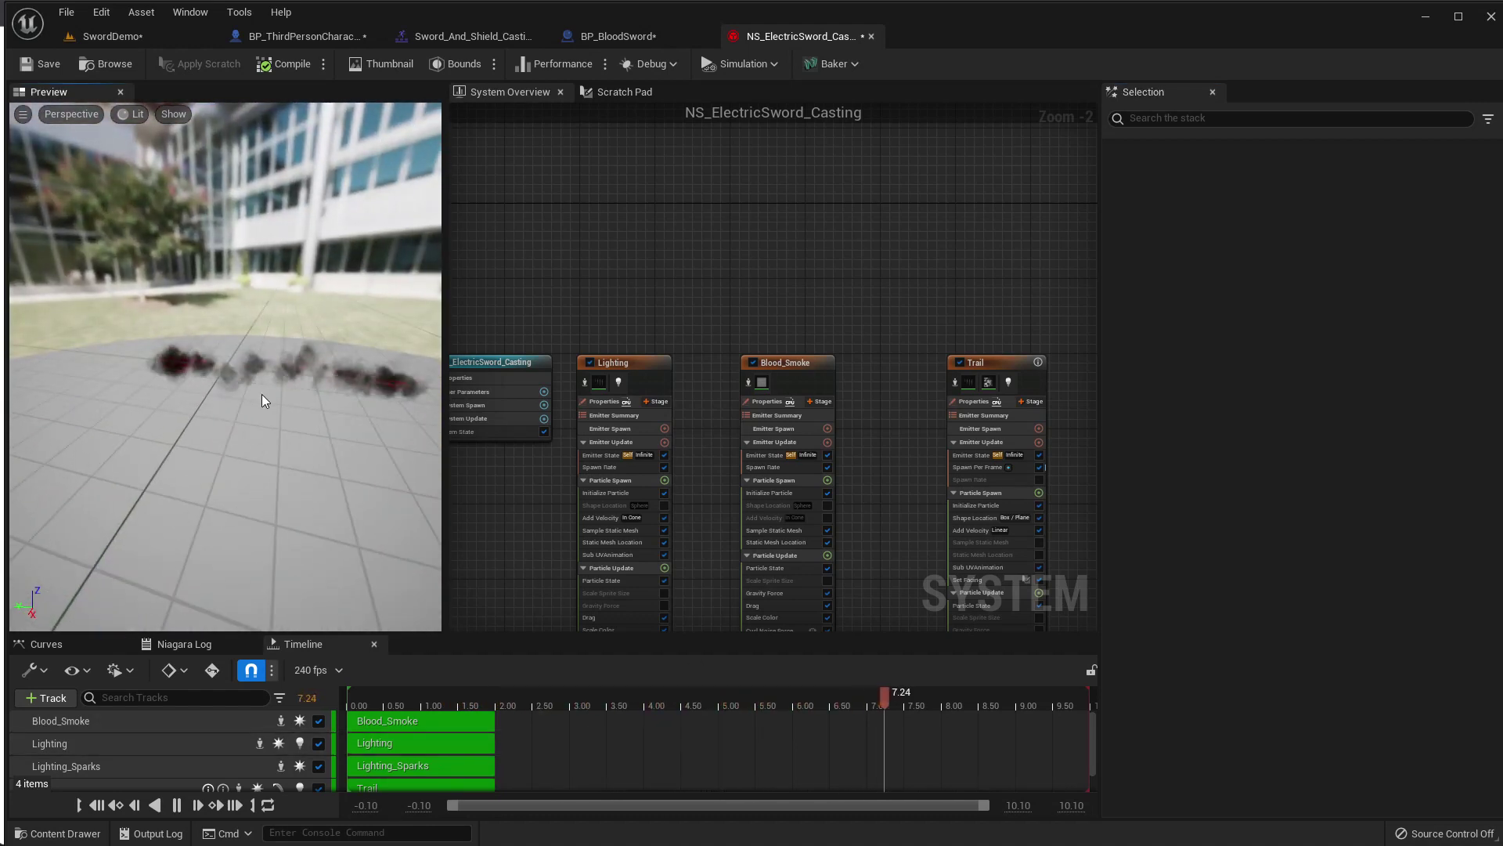
# Uncheck the Blood_Smoke, Trail and Lighting emitters in System Overview.
pyautogui.moveTo(627, 342); pyautogui.dragTo(606, 278, button='right')
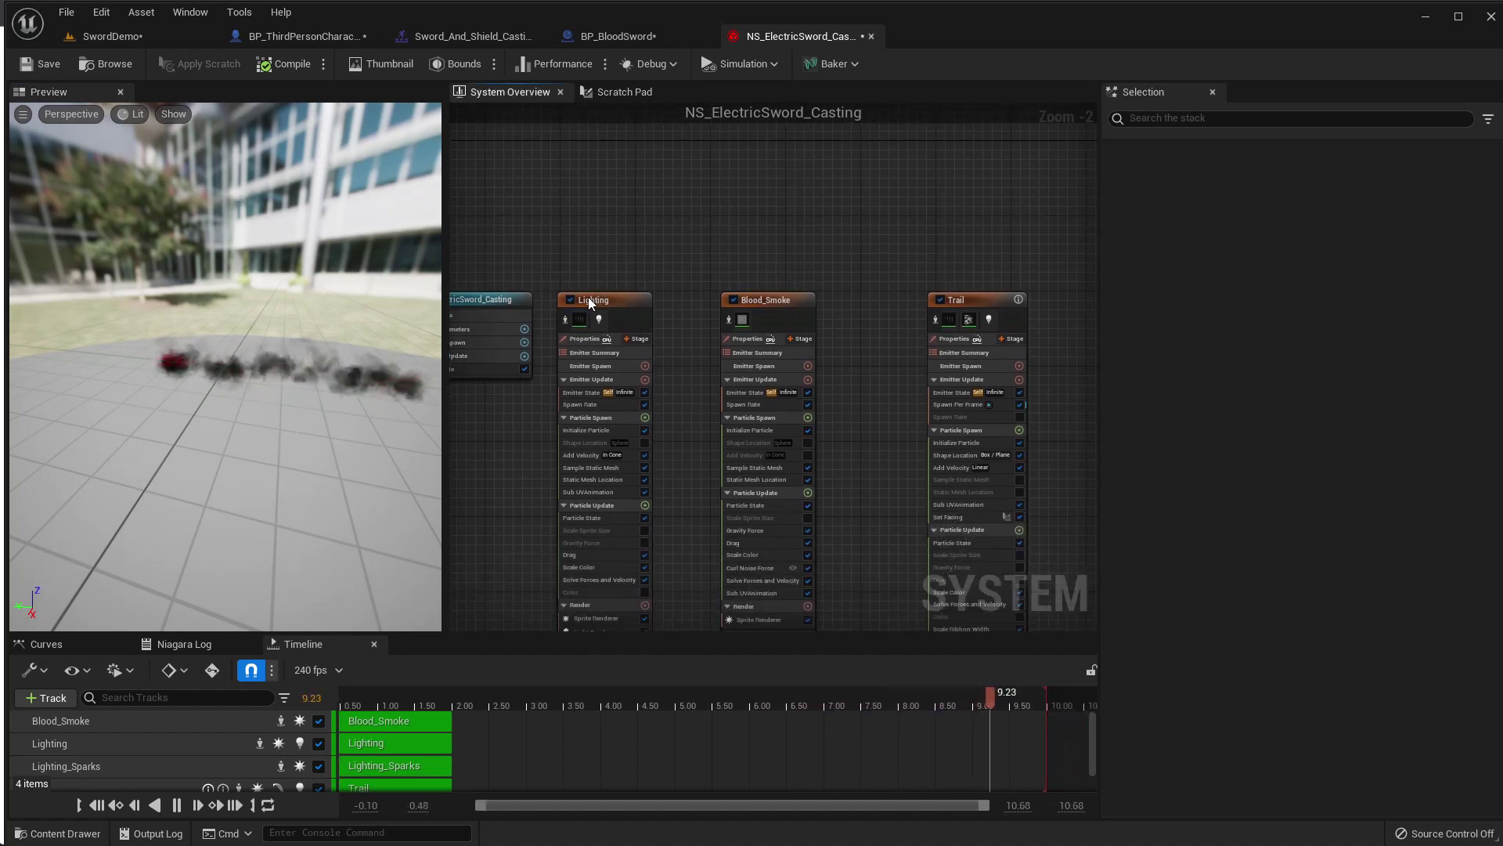
pyautogui.click(734, 300)
pyautogui.click(940, 299)
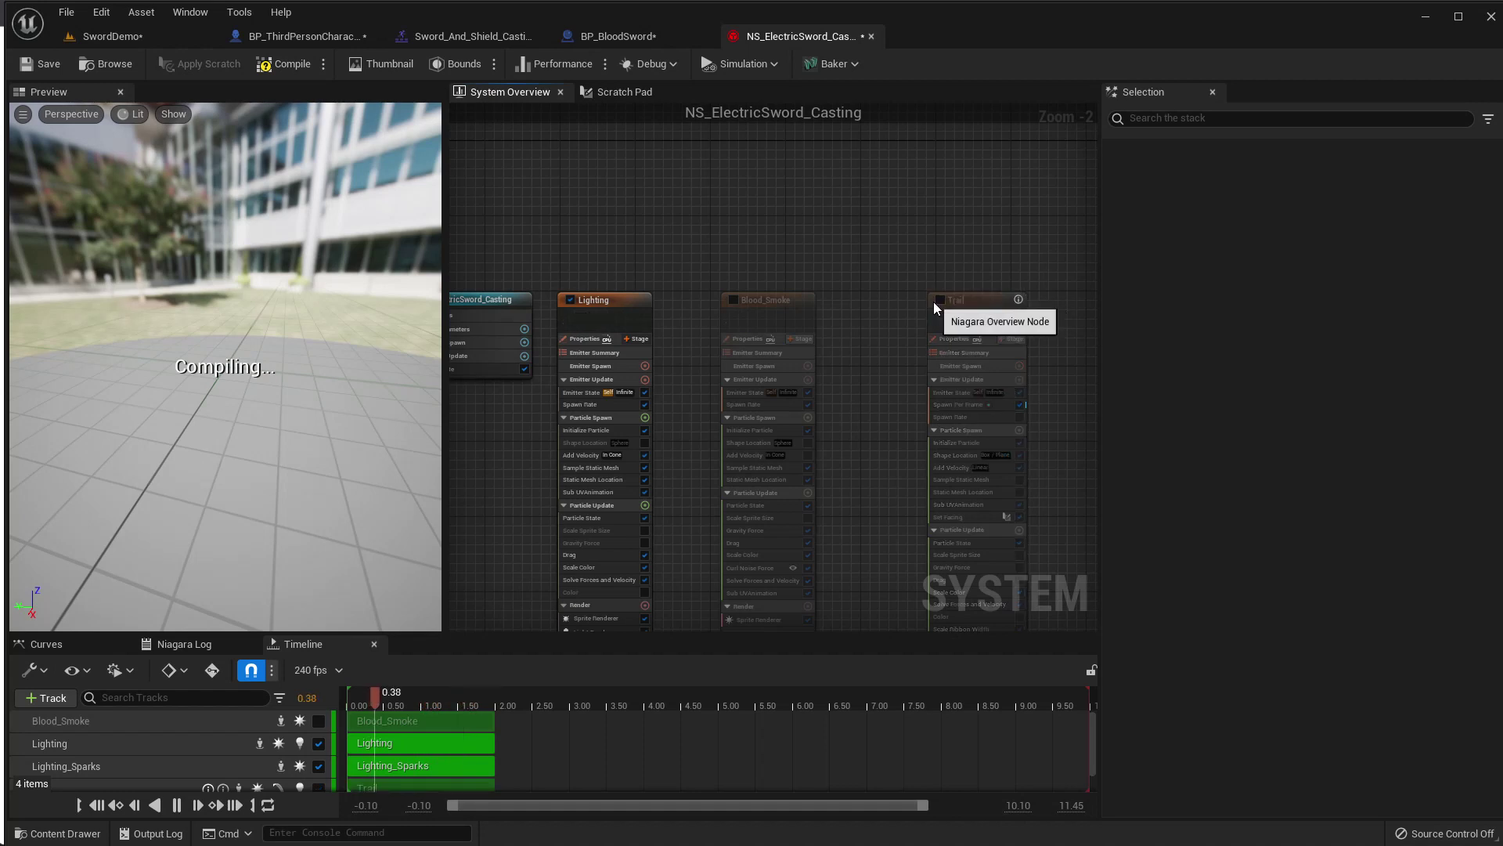
pyautogui.moveTo(179, 401); pyautogui.dragTo(141, 403)
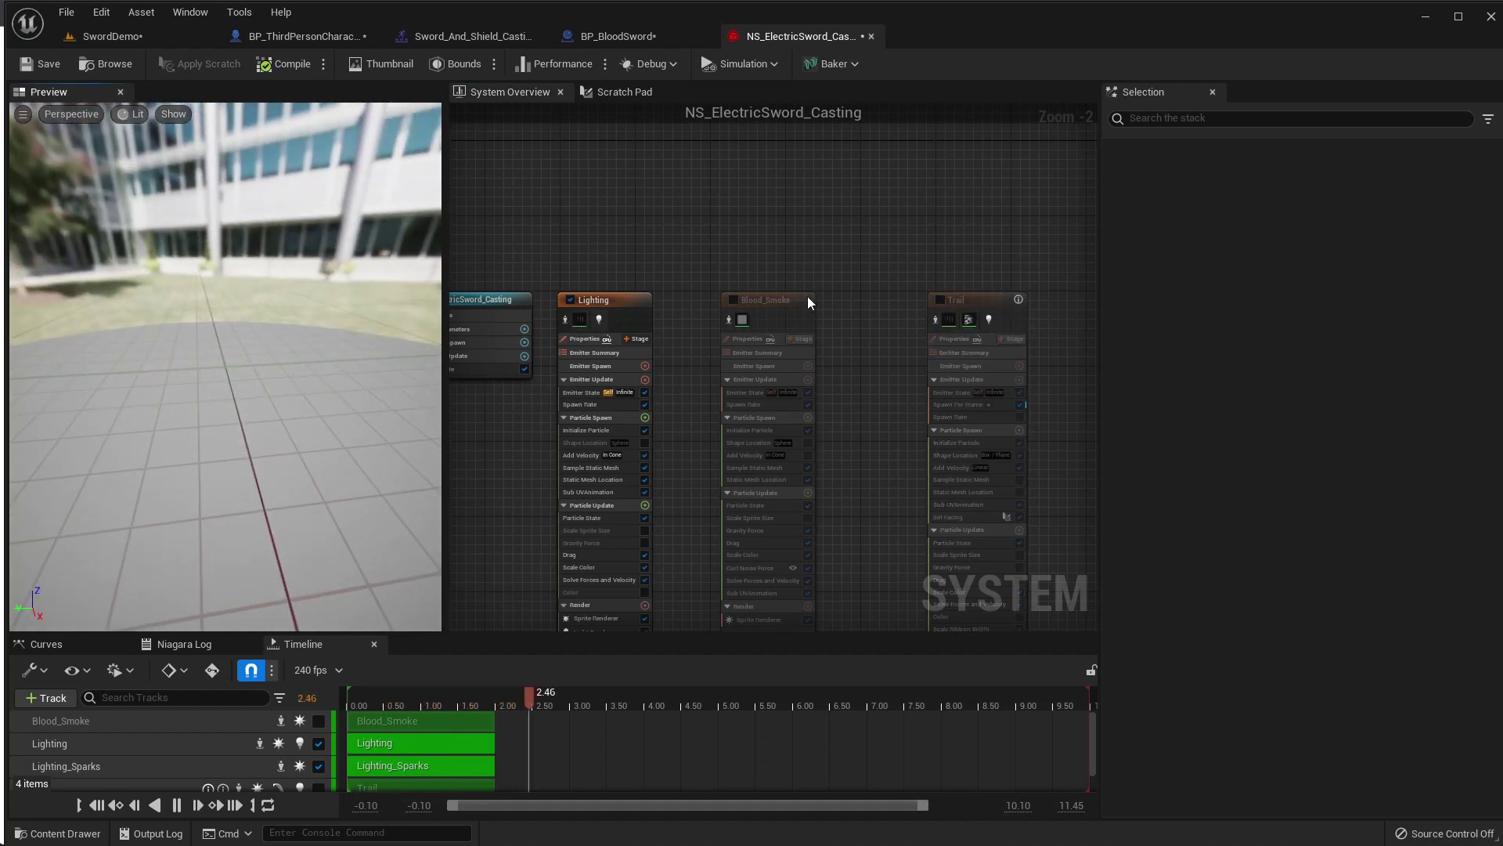
pyautogui.moveTo(227, 375)
pyautogui.mouseDown()
pyautogui.moveTo(297, 378)
pyautogui.moveTo(204, 421)
pyautogui.mouseUp()
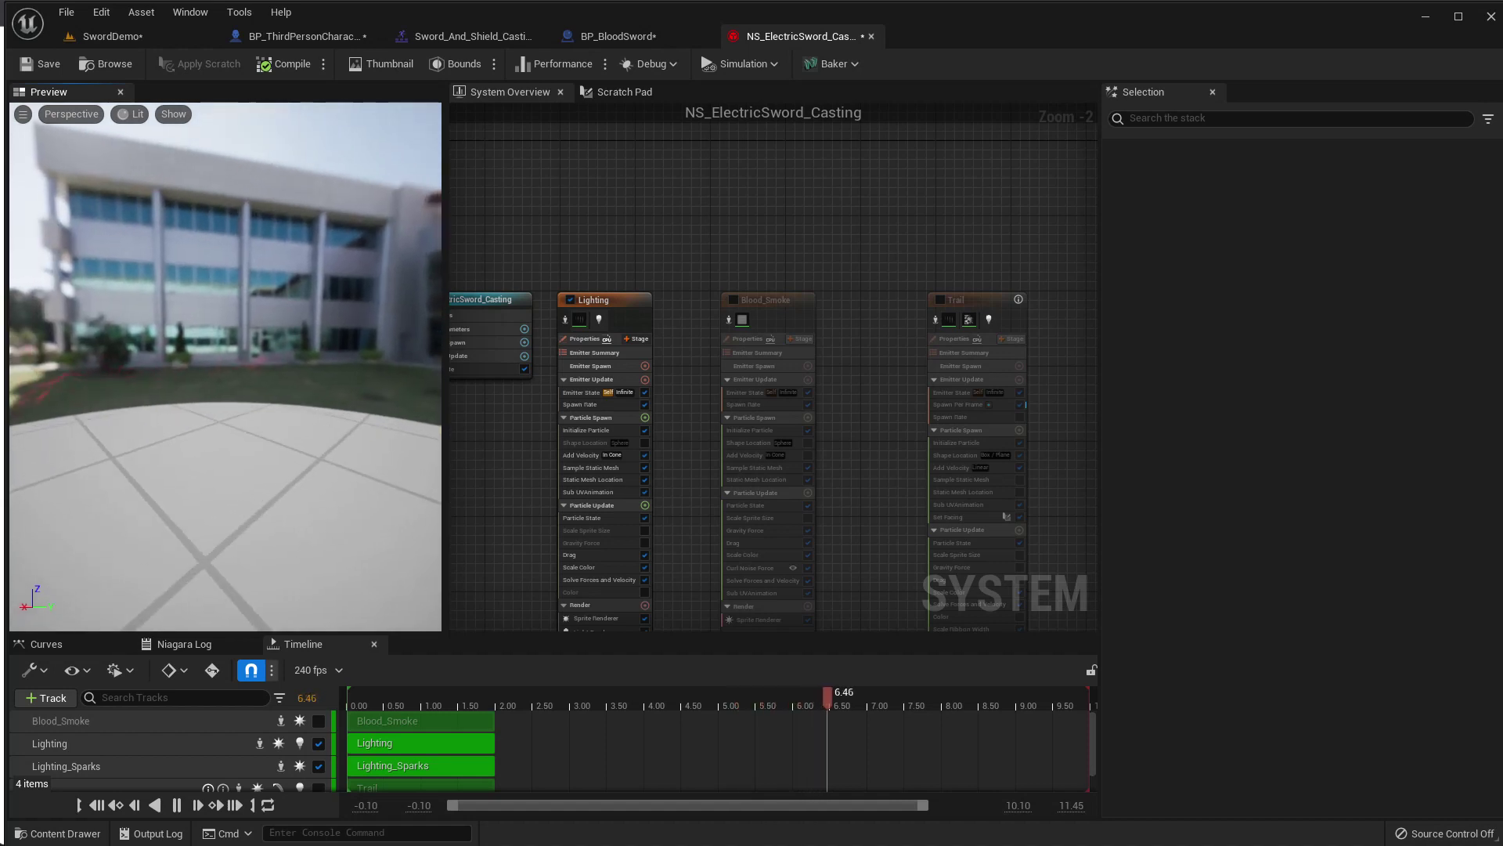
pyautogui.moveTo(264, 422); pyautogui.dragTo(265, 421)
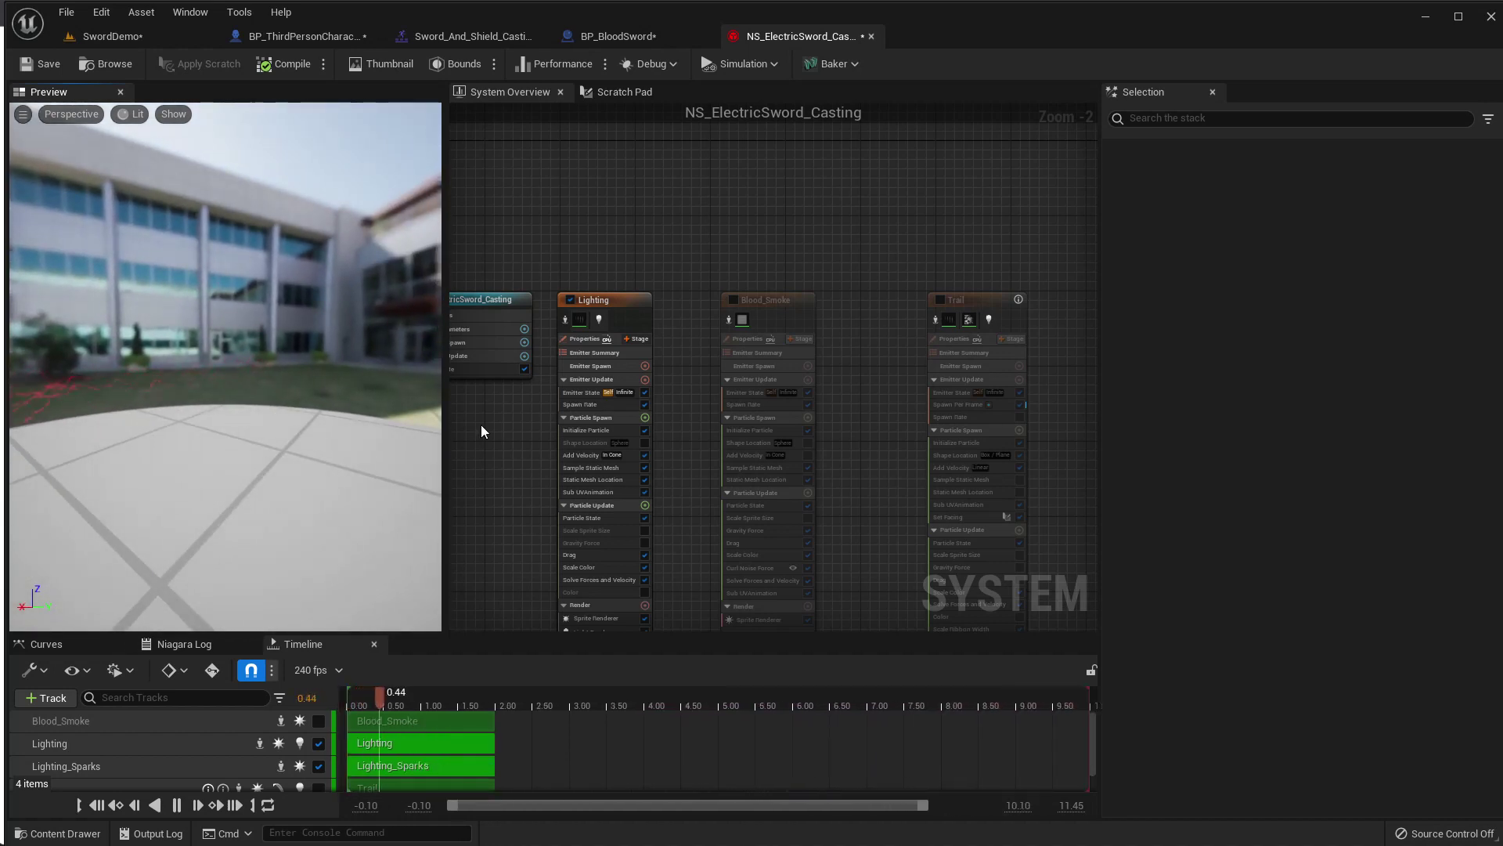
pyautogui.scroll(-2, 666, 264)
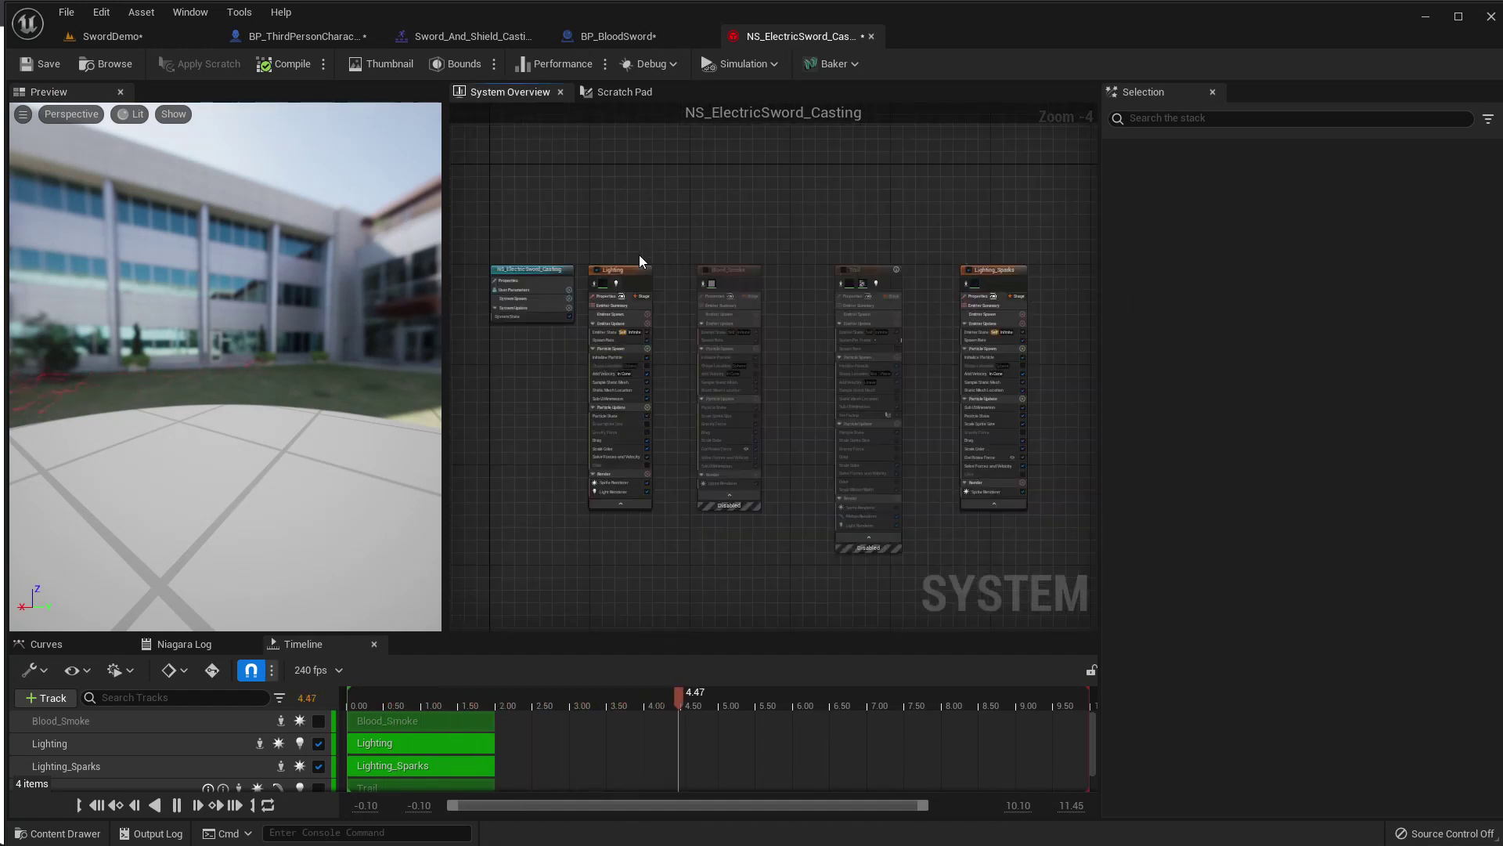
pyautogui.click(597, 270)
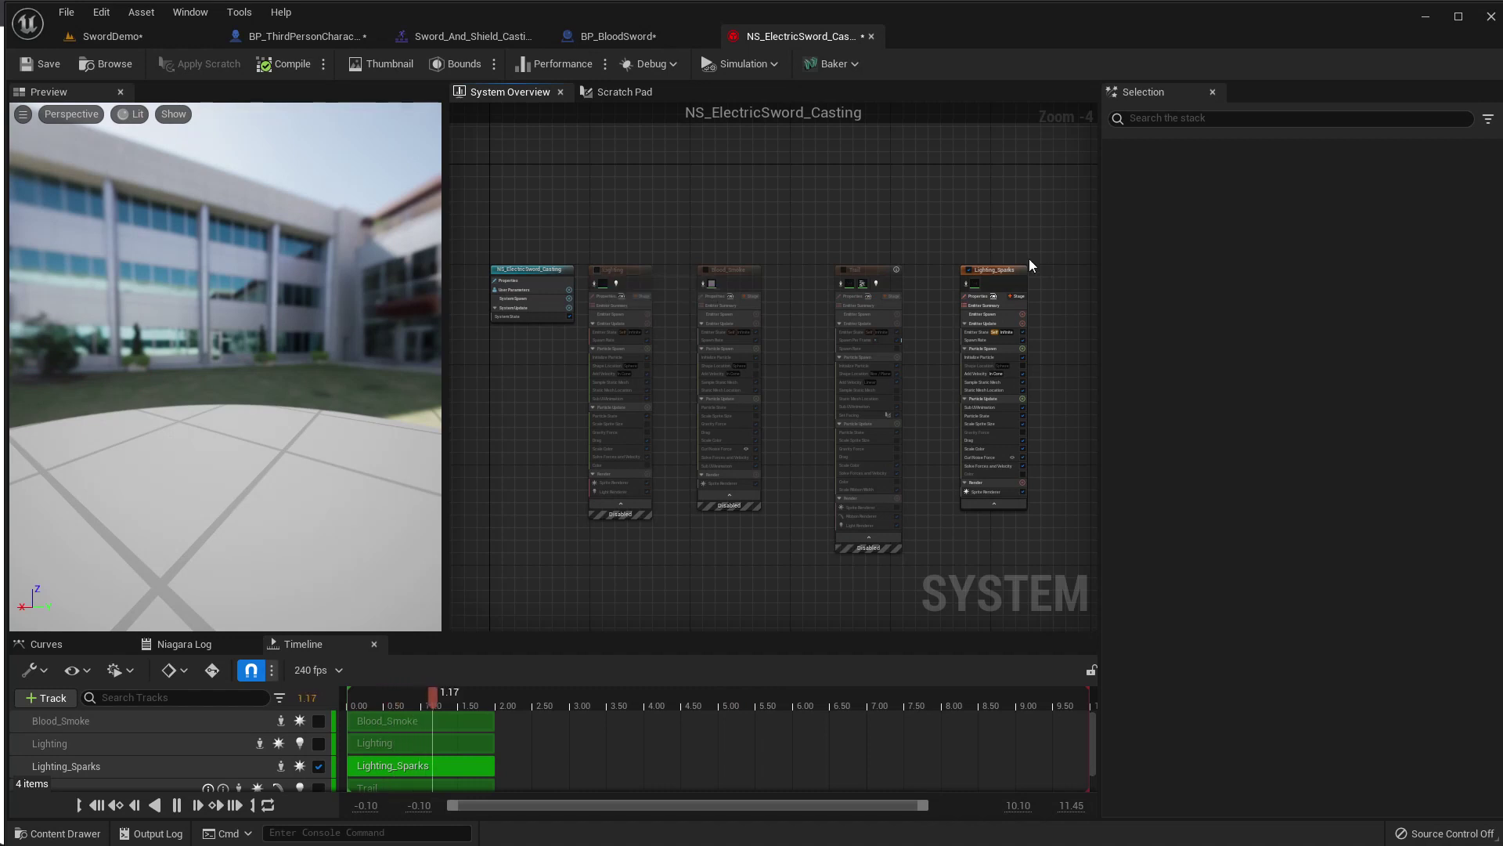
# Select the Lighting_Sparks emitter, keep it enabled, and bring it into view.
pyautogui.click(967, 271)
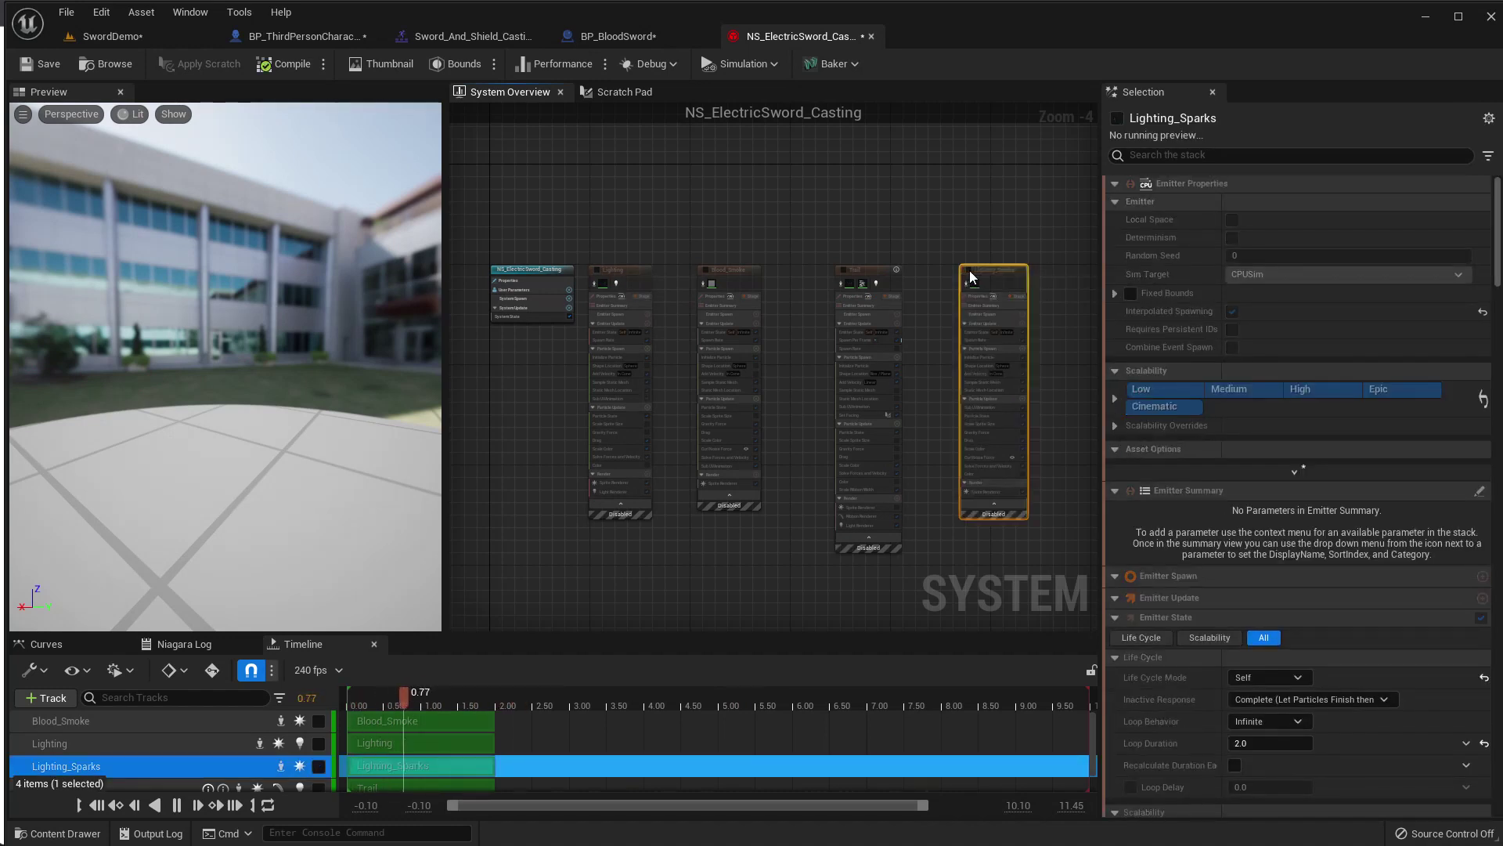
pyautogui.click(969, 271)
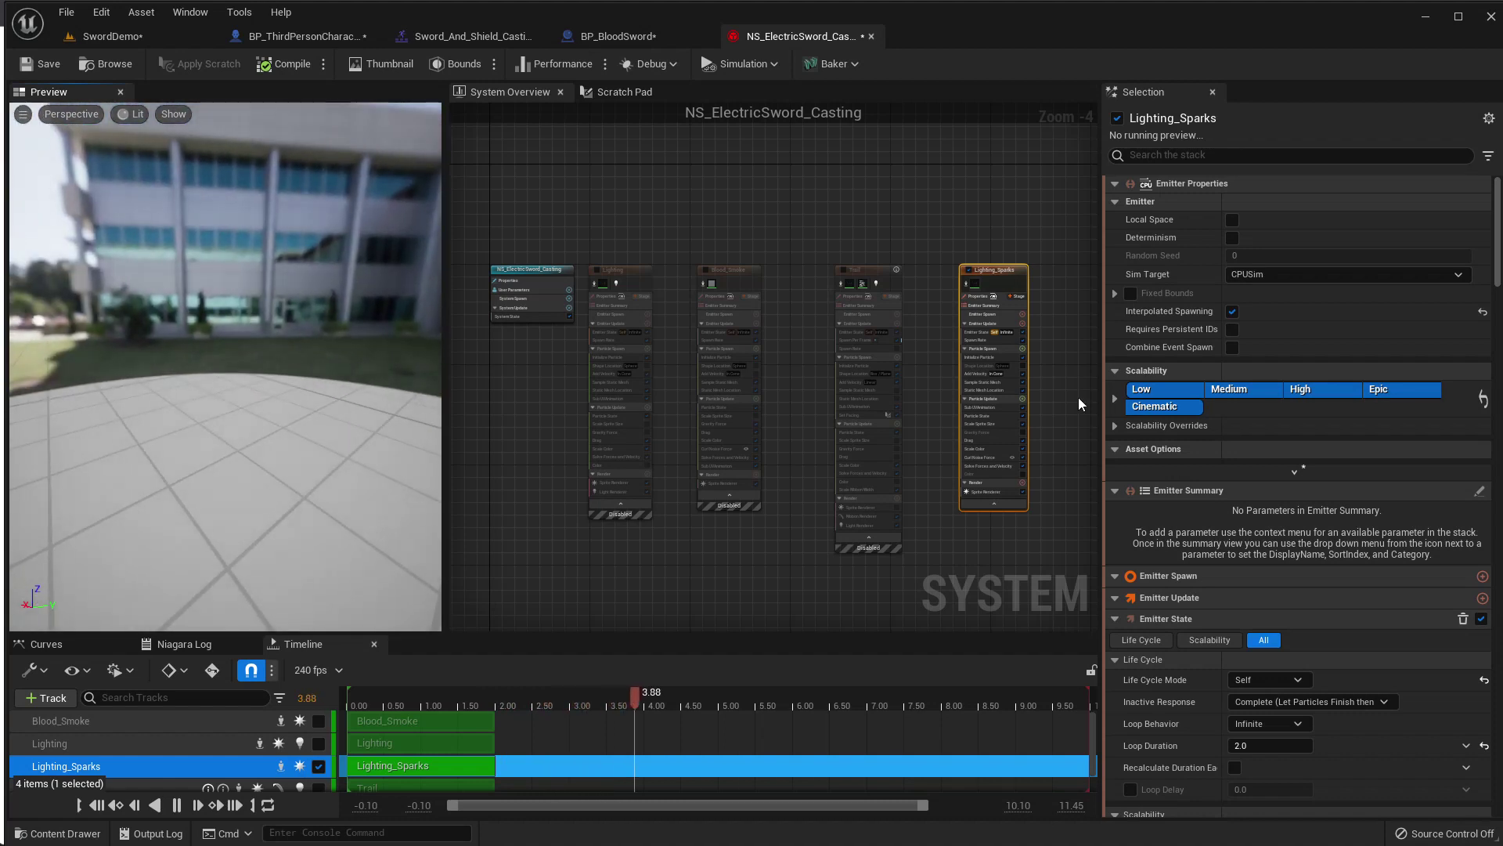
pyautogui.scroll(1, 985, 491)
pyautogui.moveTo(967, 511); pyautogui.dragTo(864, 511, button='right')
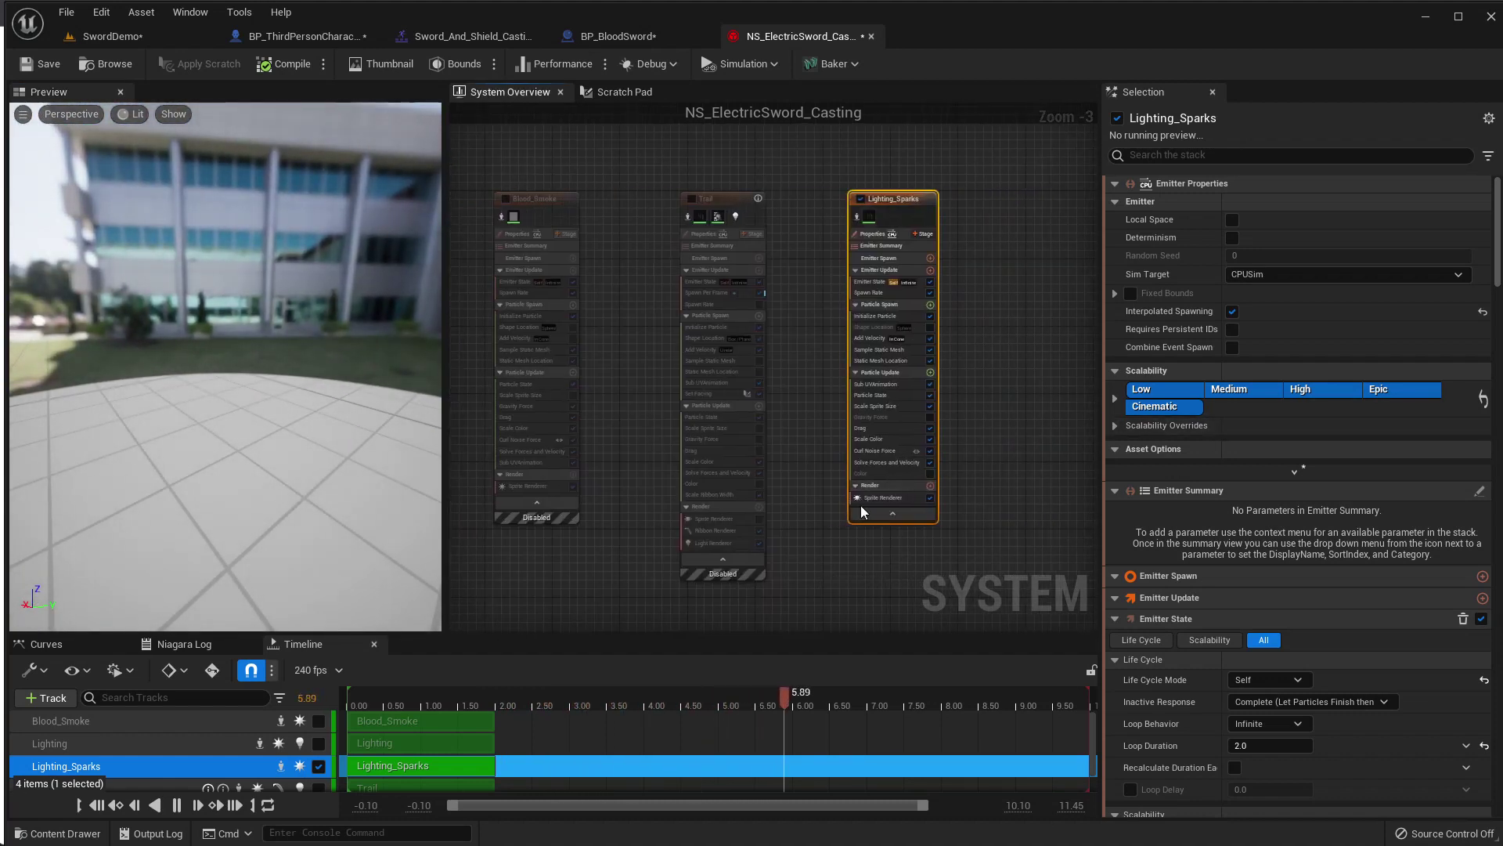
# Look through Lighting_Sparks' Initialize Particle and Particle Spawn modules, ending on Spawn Rate.
pyautogui.click(897, 317)
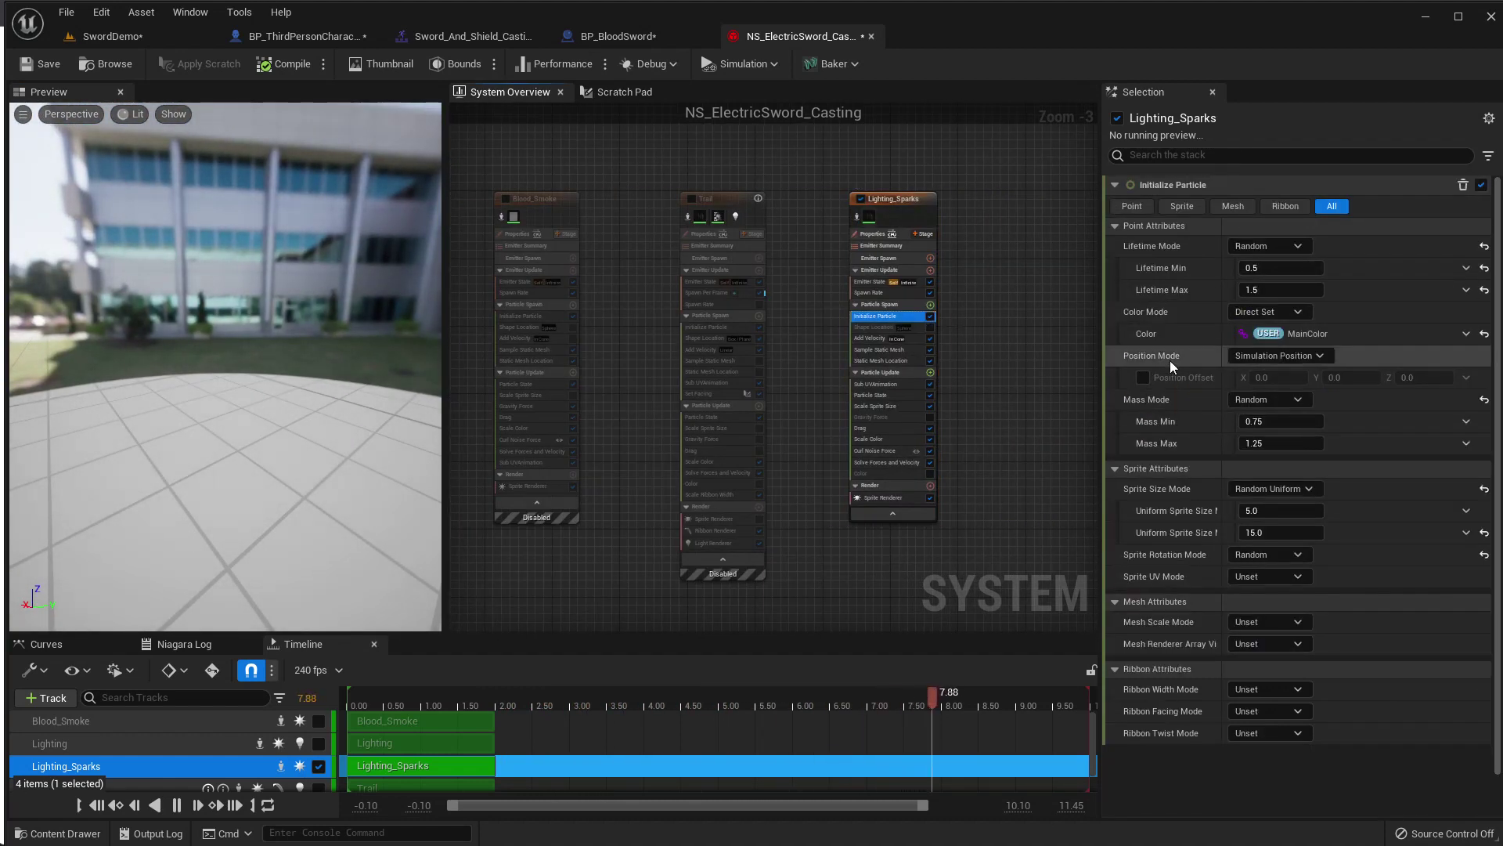
pyautogui.click(867, 305)
pyautogui.click(869, 282)
pyautogui.click(893, 306)
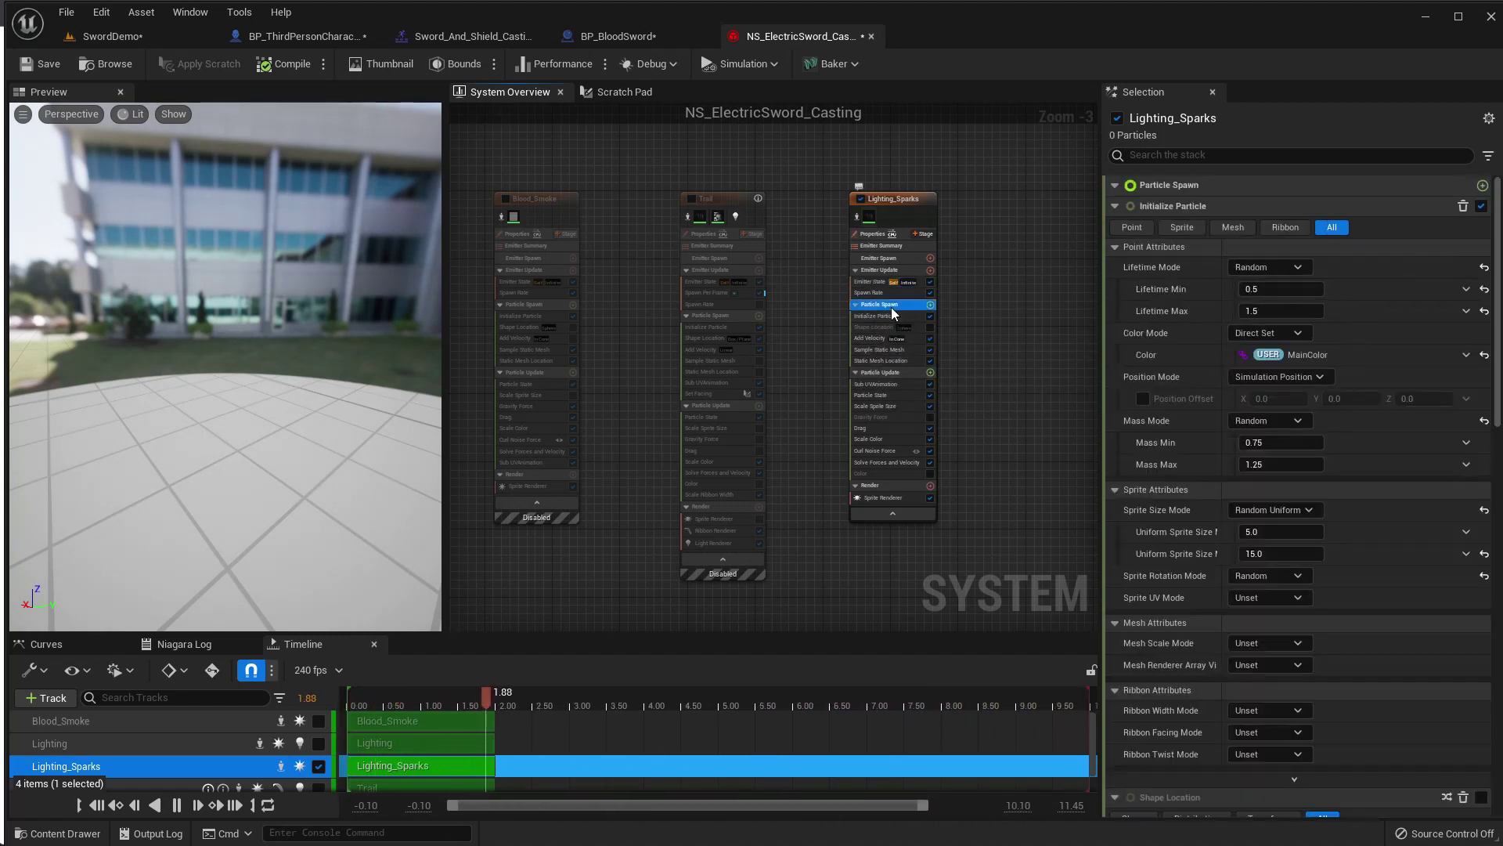
pyautogui.scroll(1, 799, 378)
pyautogui.scroll(1, 794, 374)
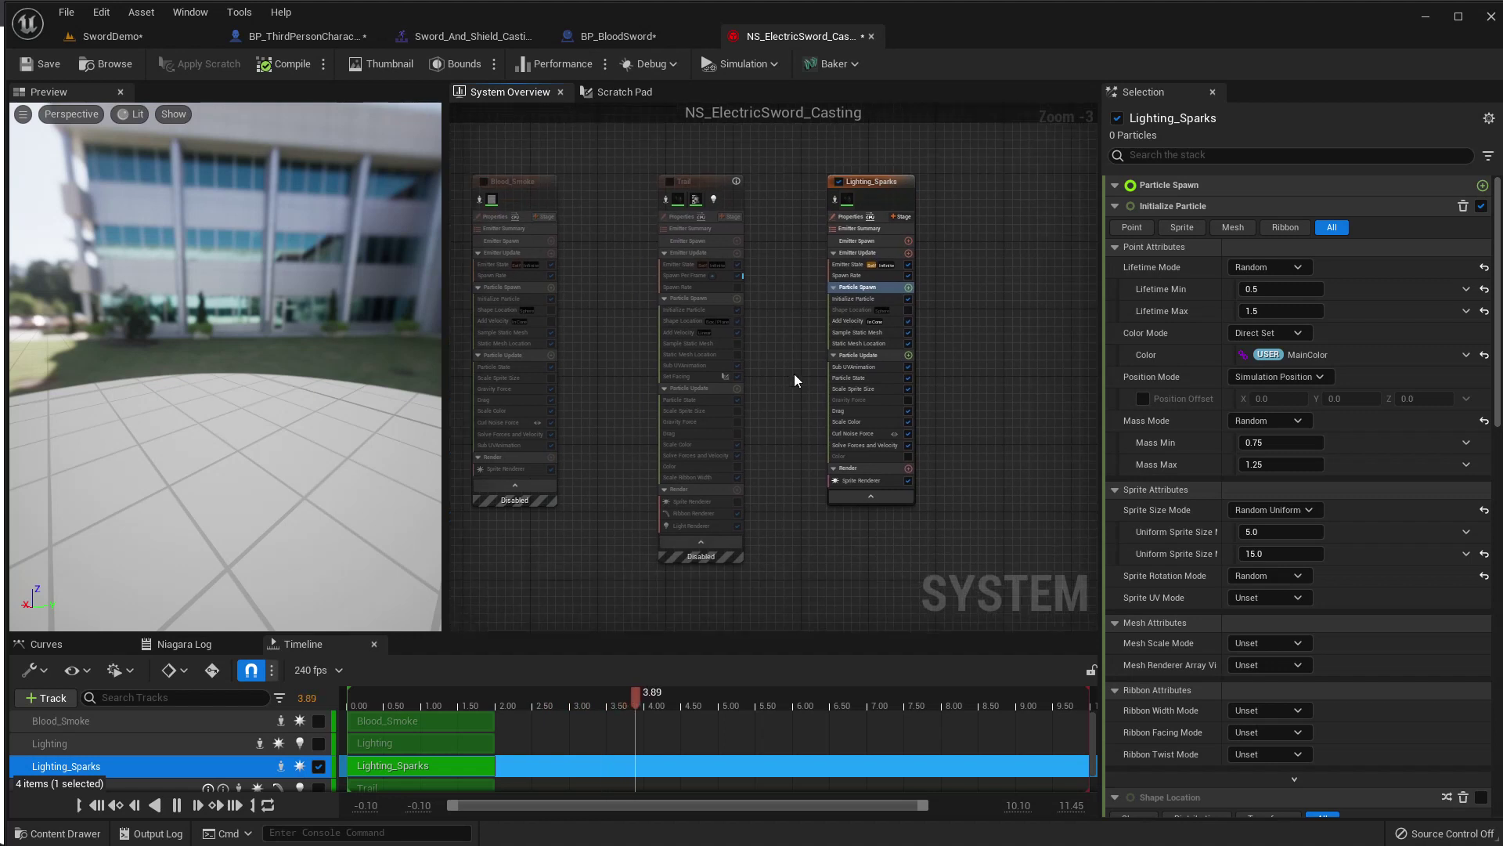
pyautogui.scroll(1, 794, 373)
pyautogui.scroll(1, 793, 374)
pyautogui.moveTo(822, 374); pyautogui.dragTo(800, 360, button='right')
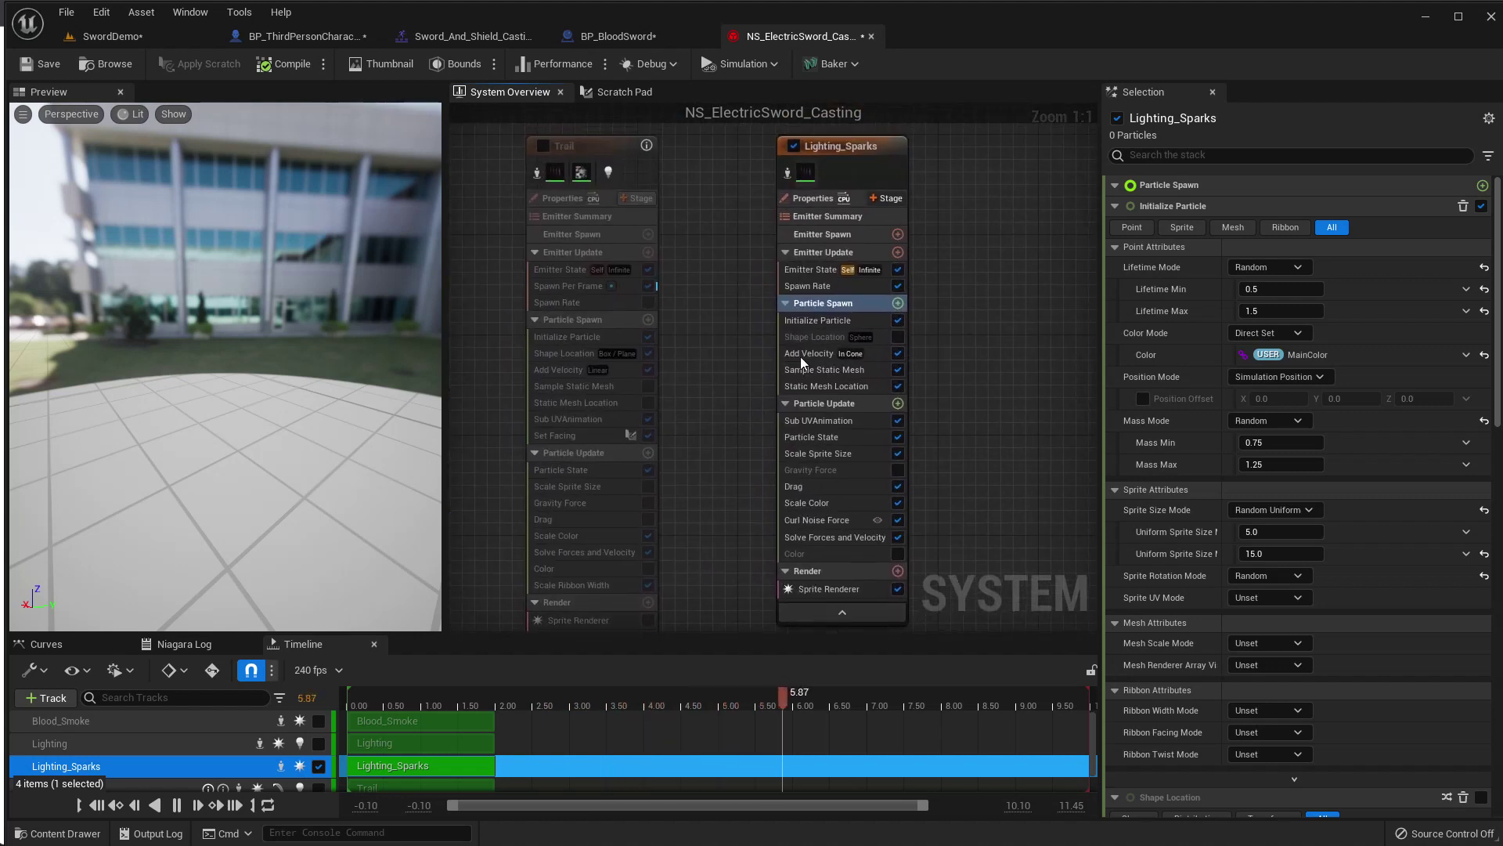
pyautogui.click(822, 288)
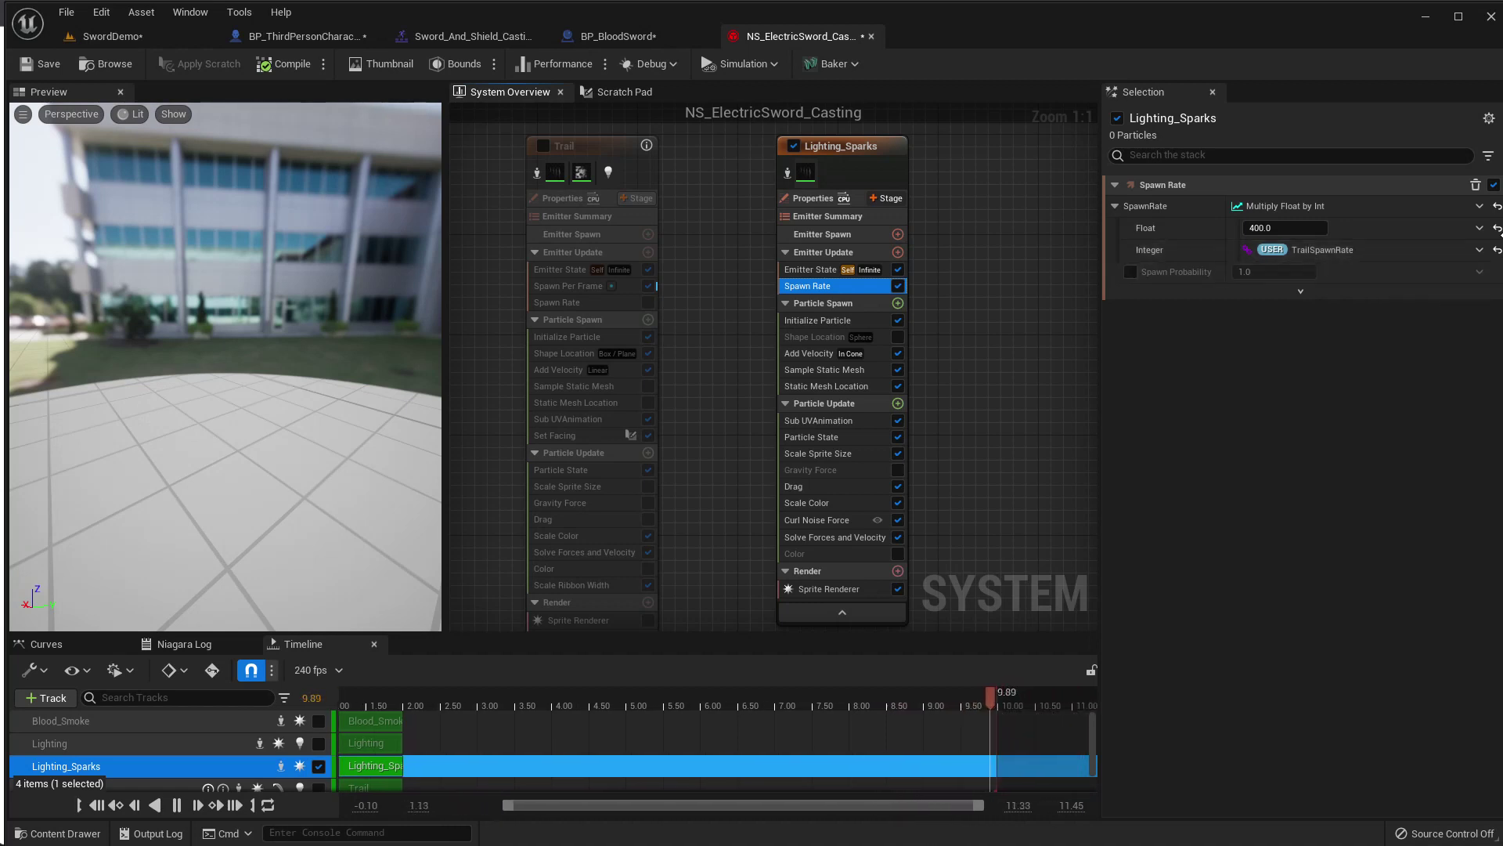
# Reset SpawnRate to a plain number and orbit the preview to watch the sparks.
pyautogui.click(1497, 206)
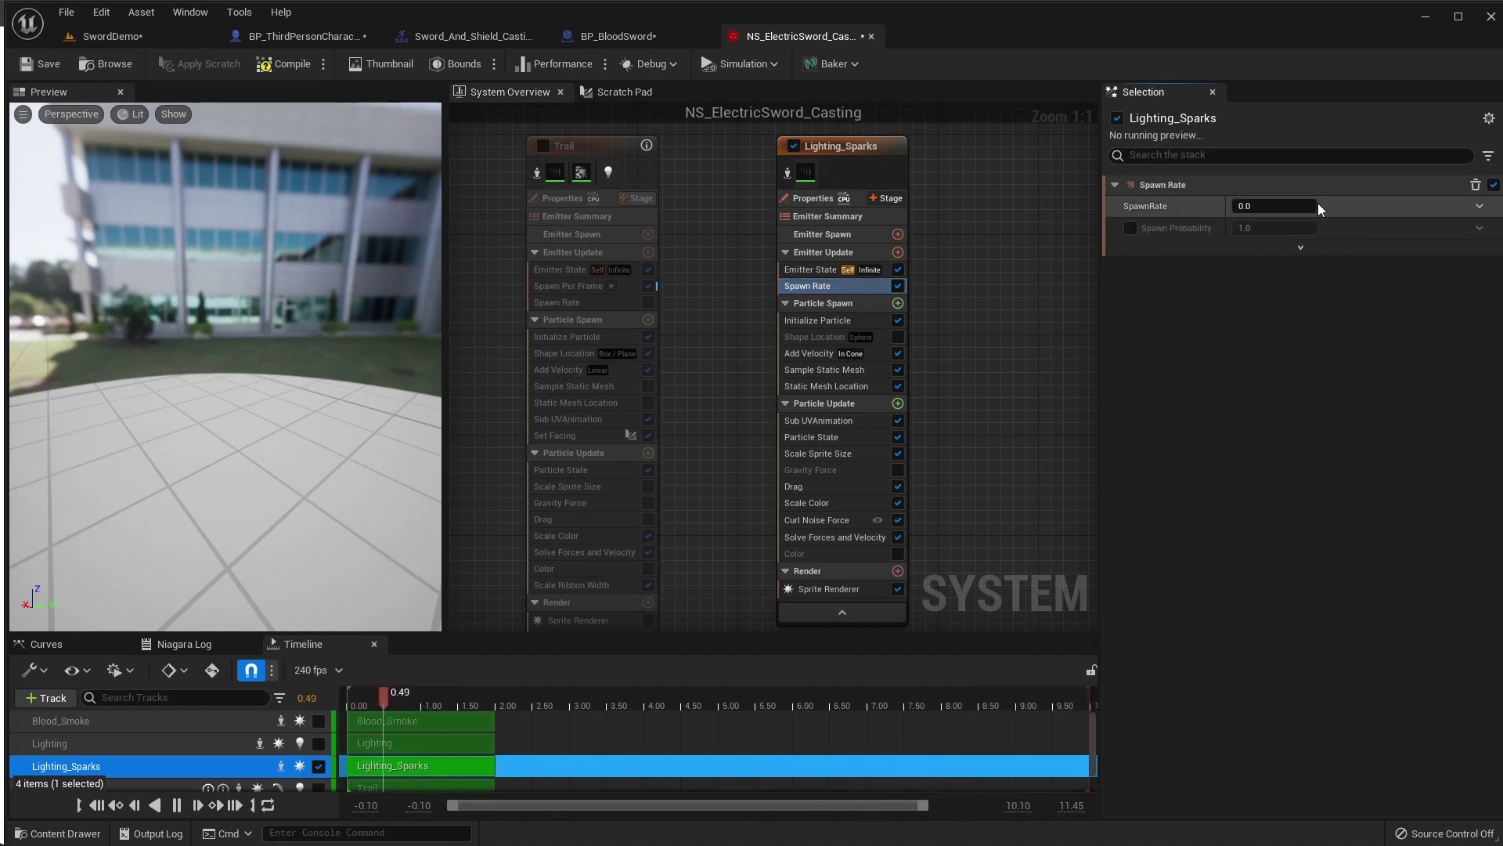
pyautogui.click(1290, 205)
pyautogui.write('500')
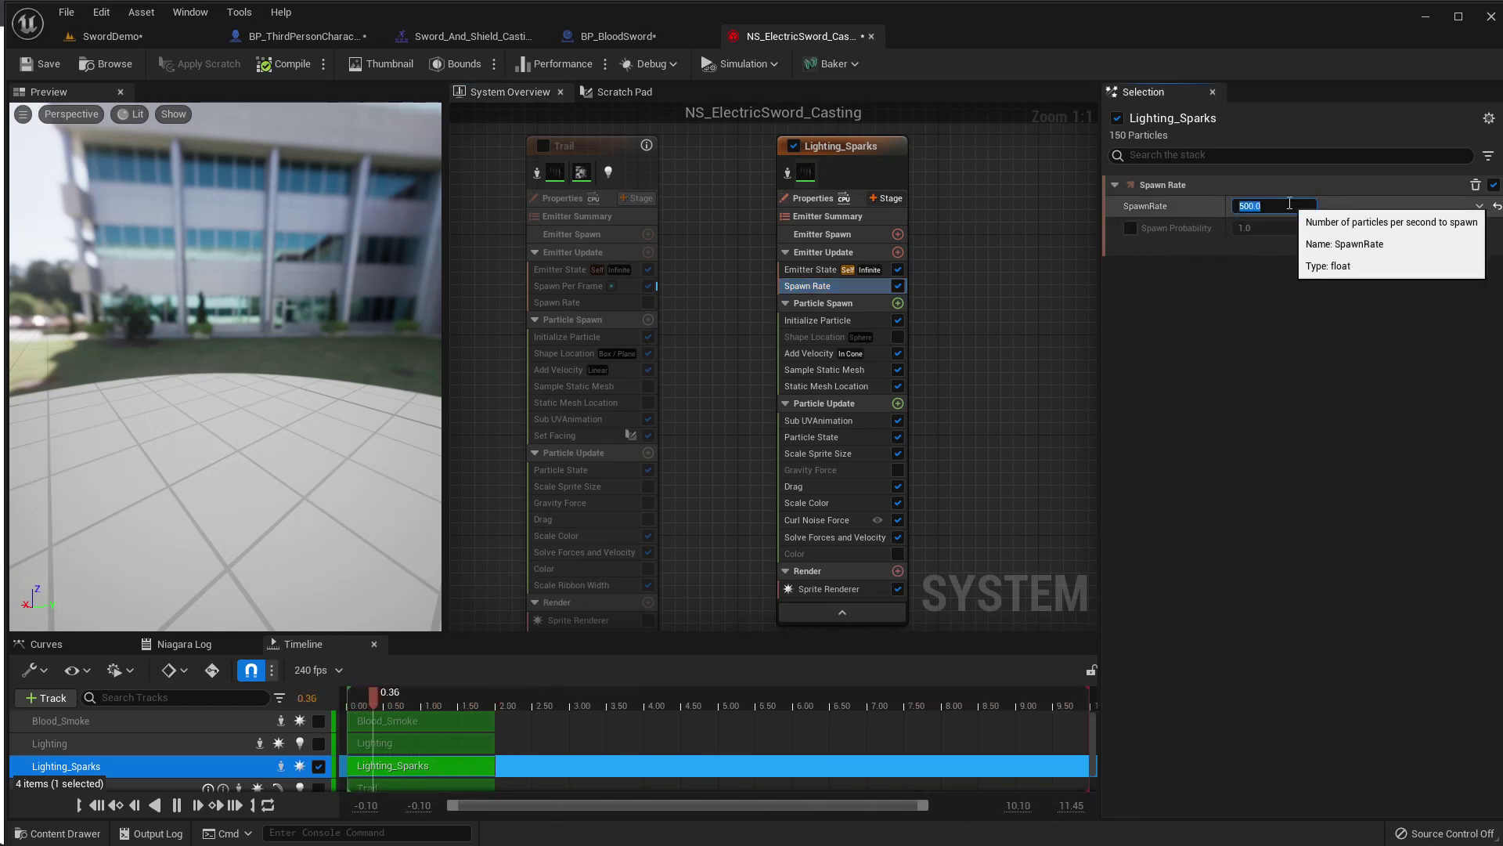
pyautogui.moveTo(340, 384); pyautogui.dragTo(133, 365)
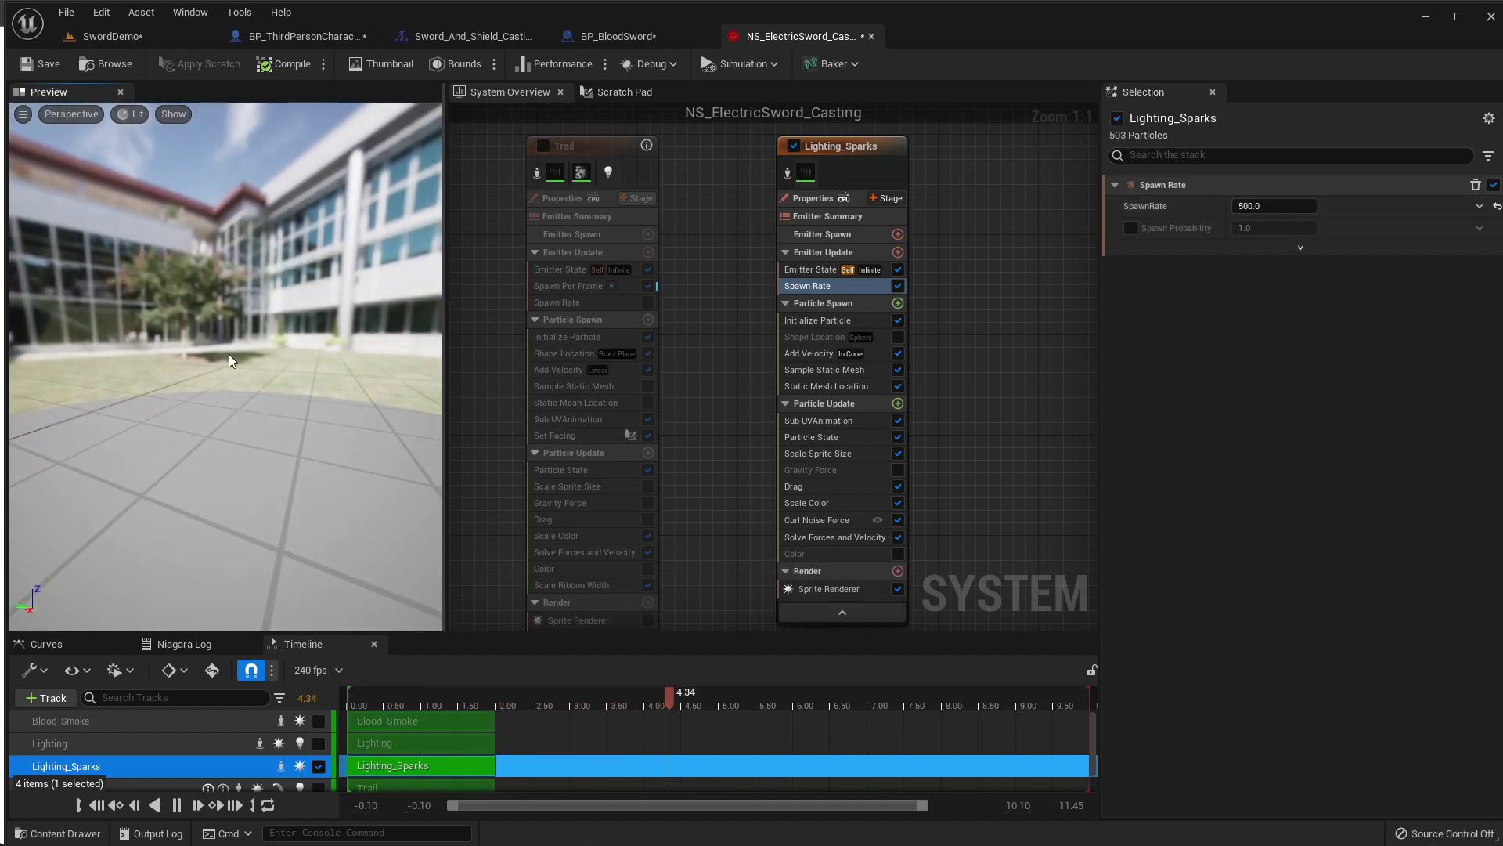
pyautogui.moveTo(228, 356)
pyautogui.mouseDown()
pyautogui.moveTo(157, 359)
pyautogui.moveTo(157, 329)
pyautogui.mouseUp()
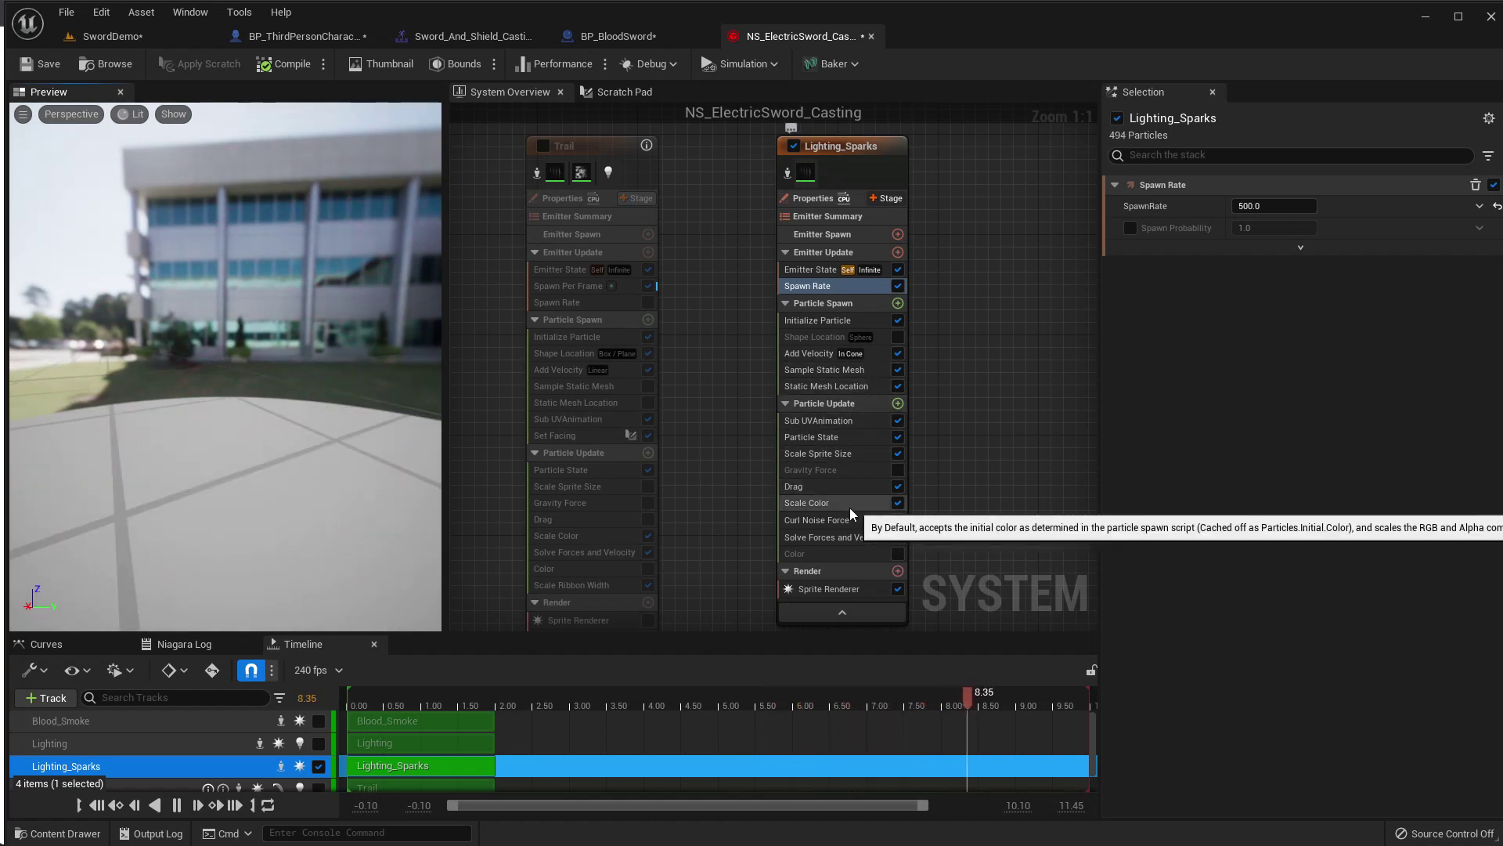
# Inspect Lighting_Sparks' Initialize Particle, then toggle Scale Color off and back on.
pyautogui.click(818, 320)
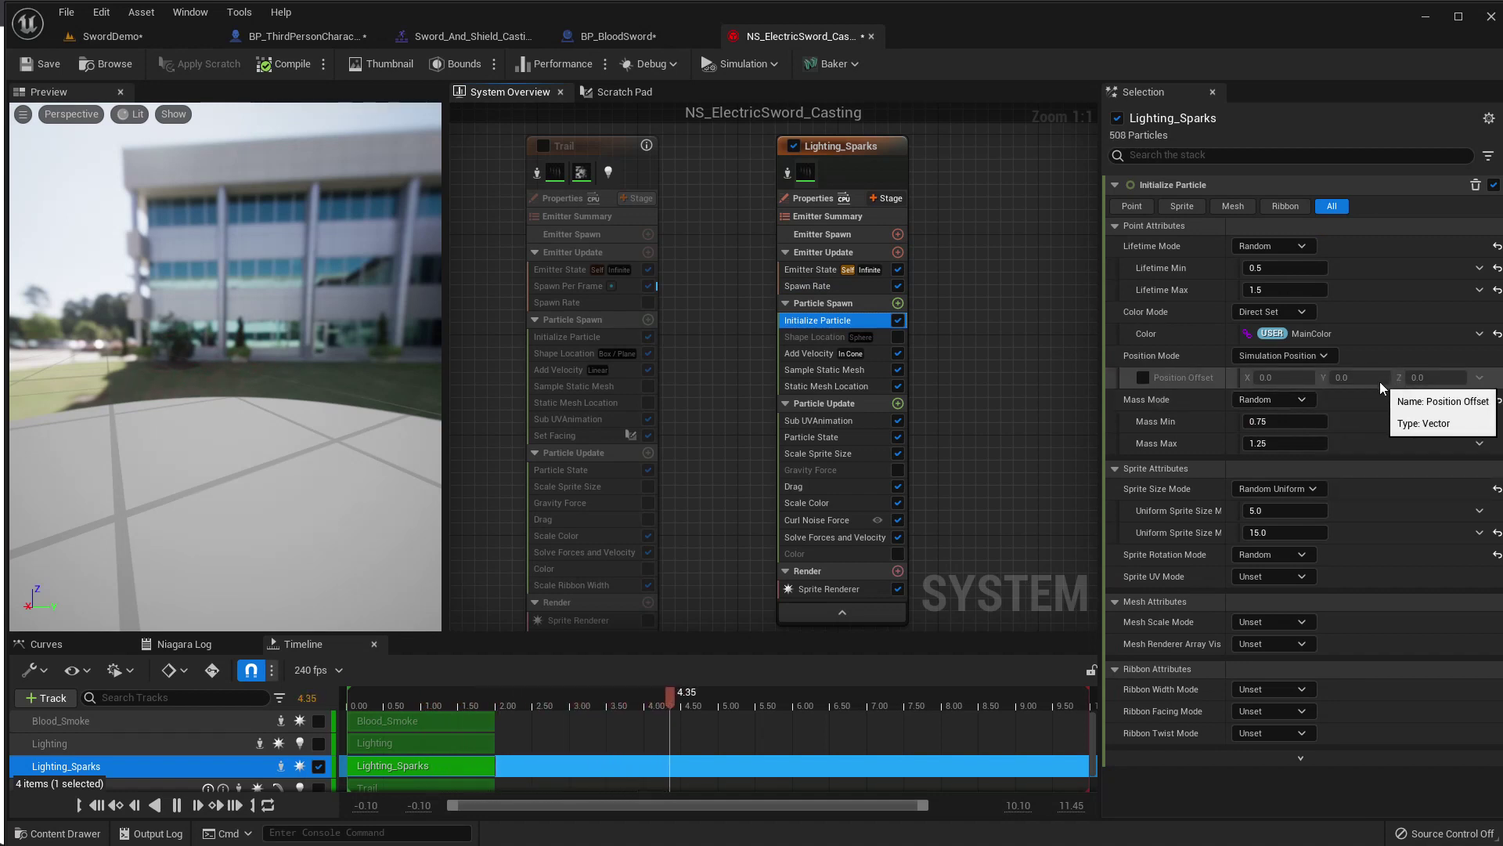
pyautogui.click(838, 504)
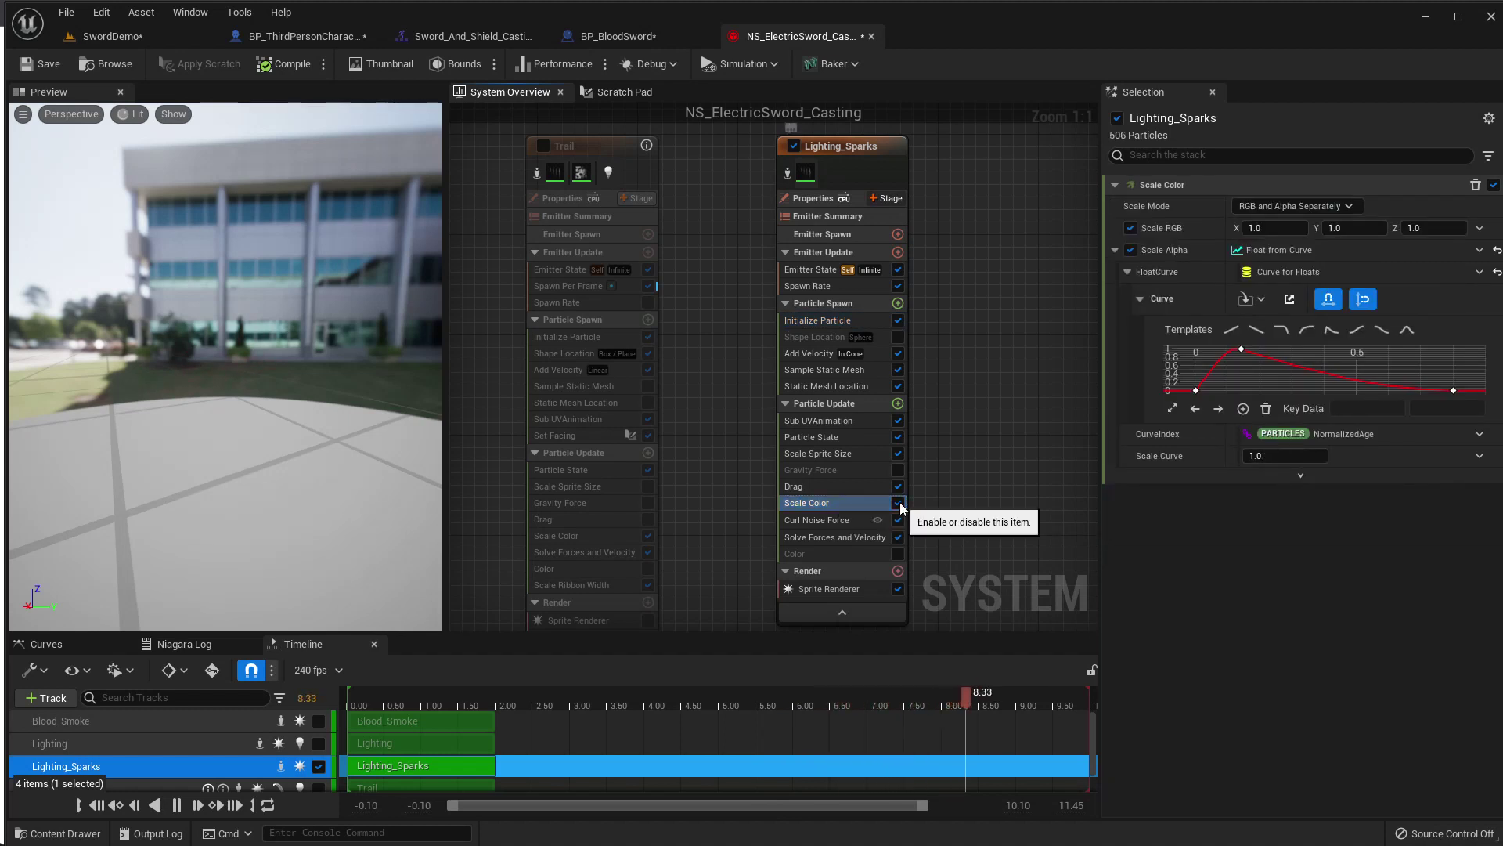
pyautogui.click(898, 503)
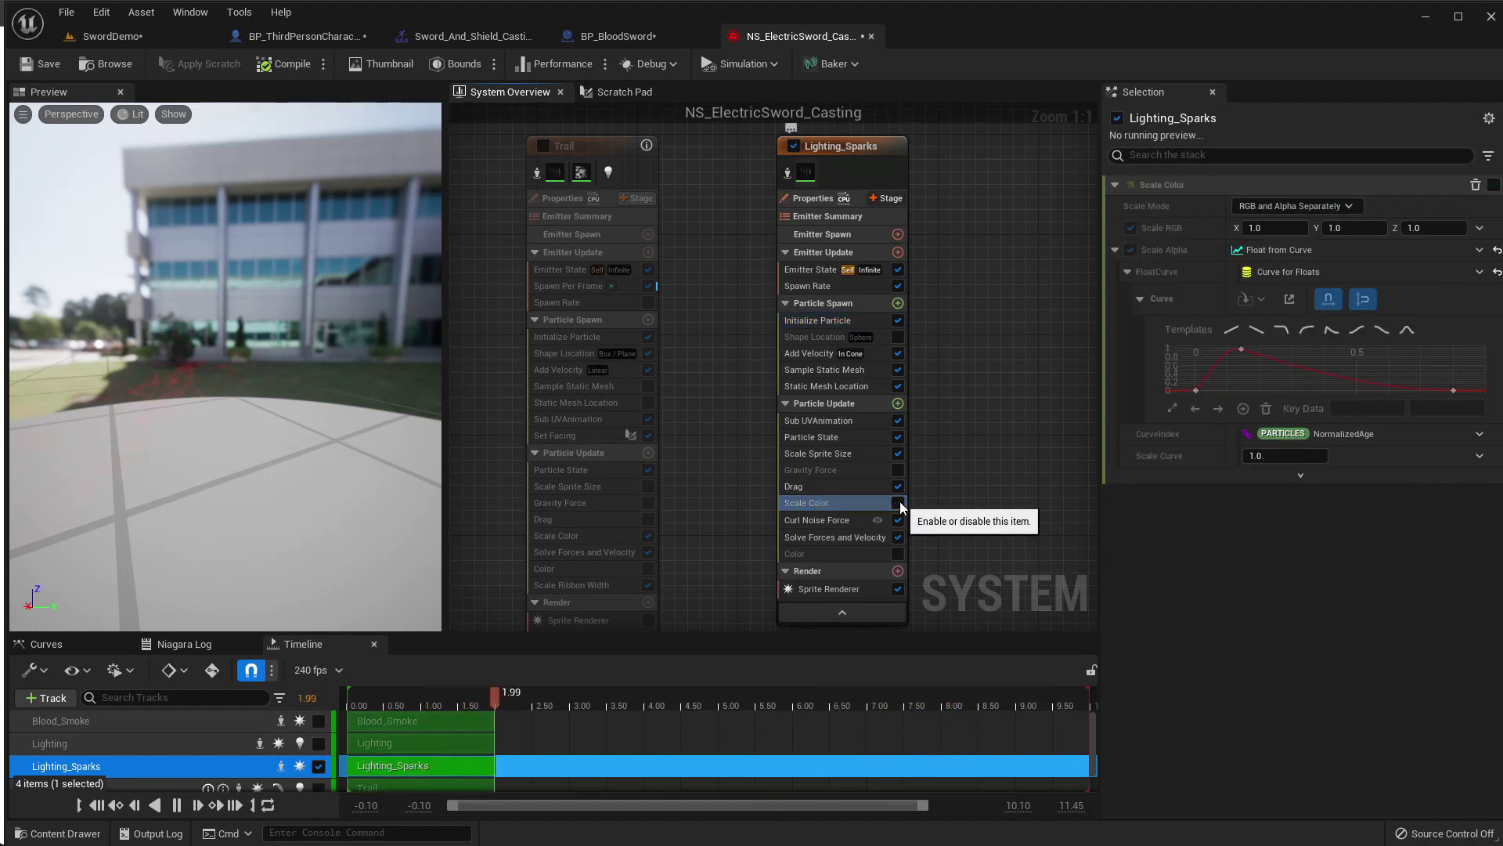
pyautogui.click(898, 503)
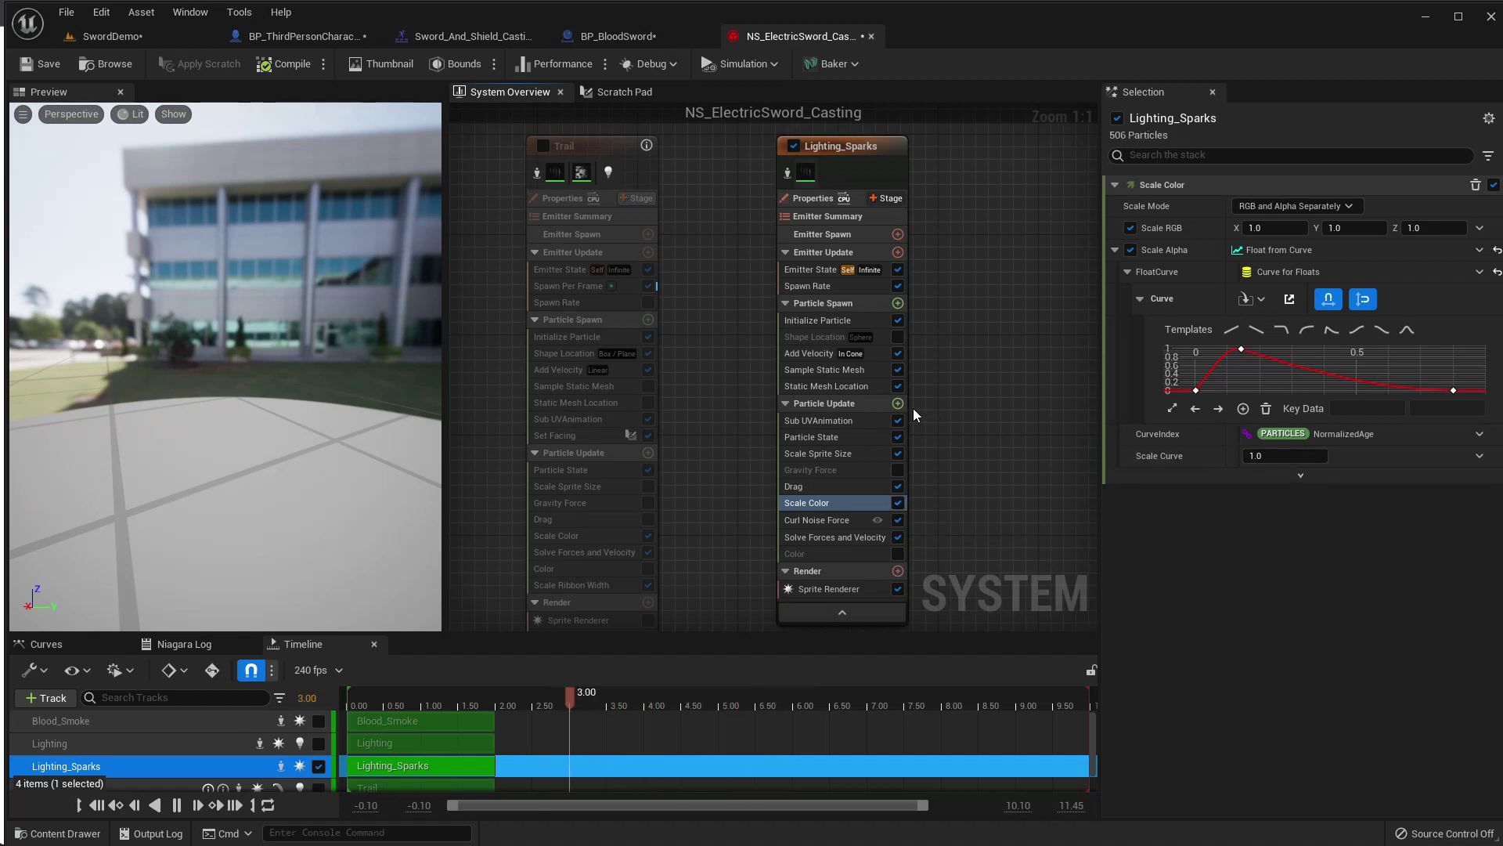
pyautogui.moveTo(640, 274); pyautogui.dragTo(937, 308, button='right')
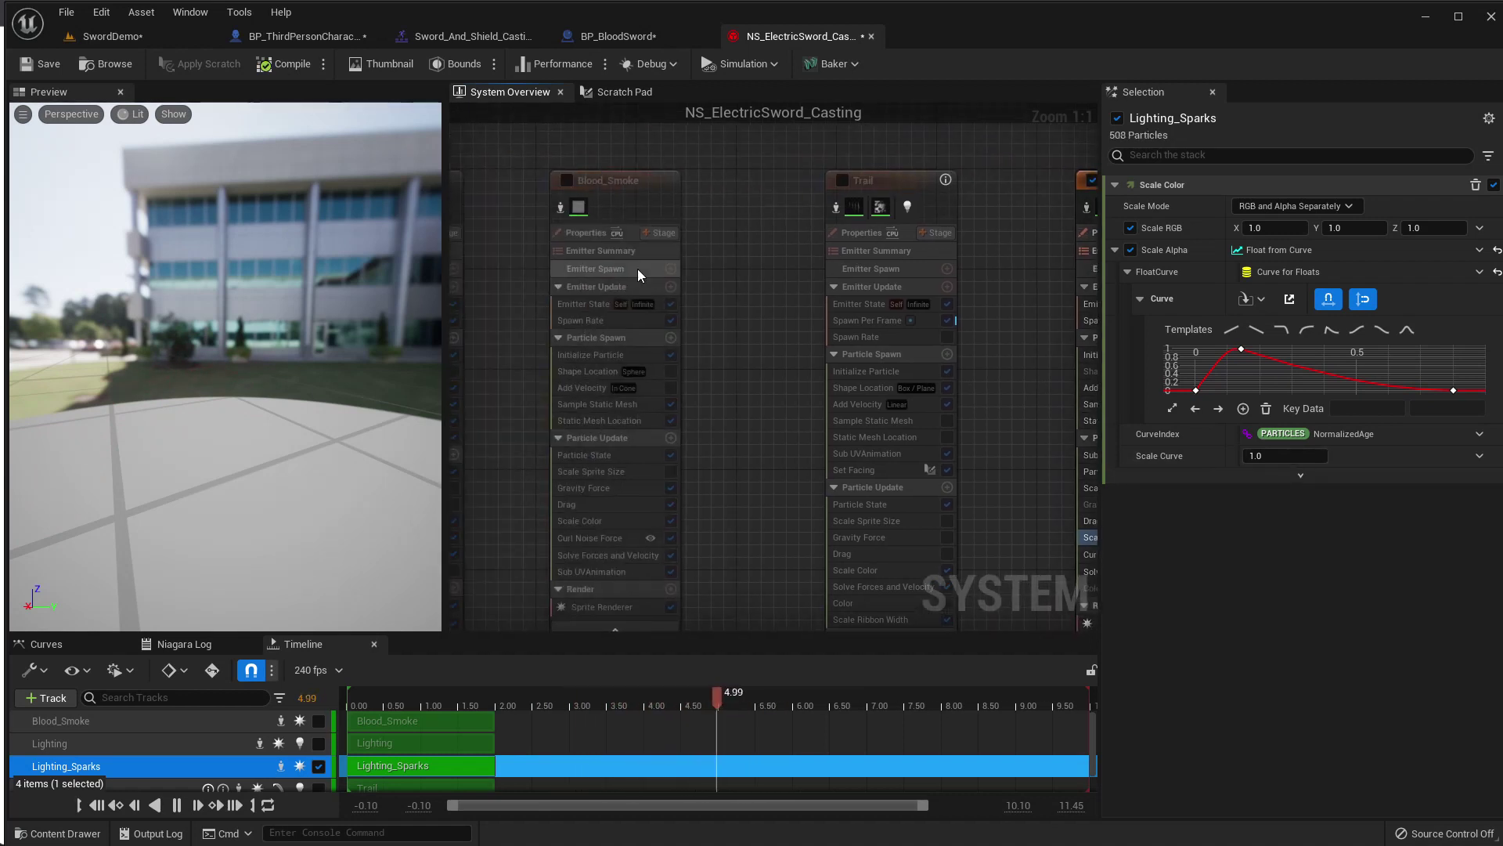
# Set the MainColor user parameter's red channel to 100 in the Color Picker.
pyautogui.moveTo(513, 301); pyautogui.dragTo(804, 308, button='right')
pyautogui.scroll(-1, 803, 308)
pyautogui.click(546, 225)
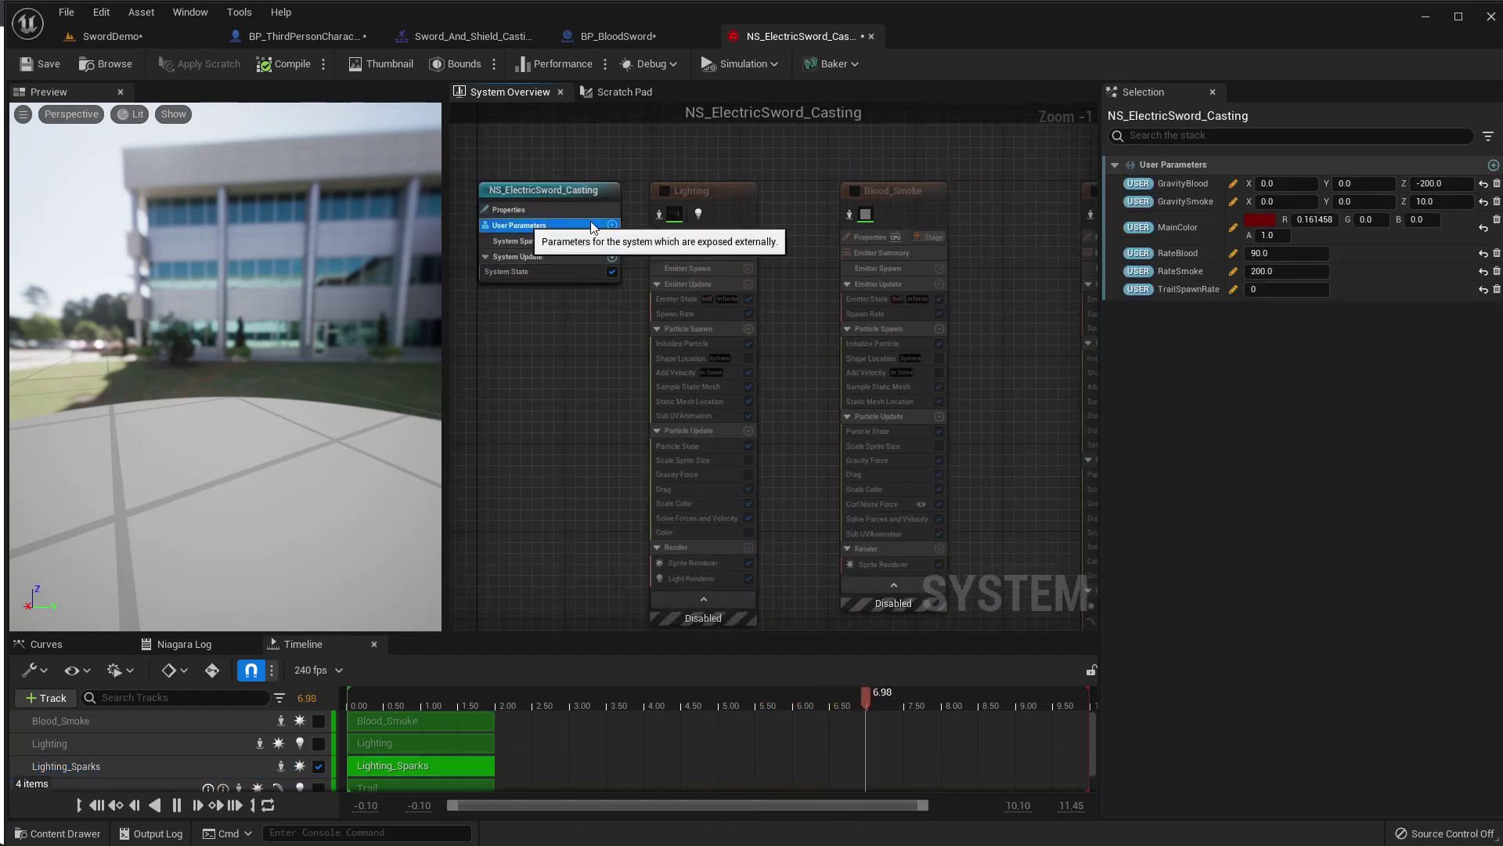
pyautogui.click(1260, 220)
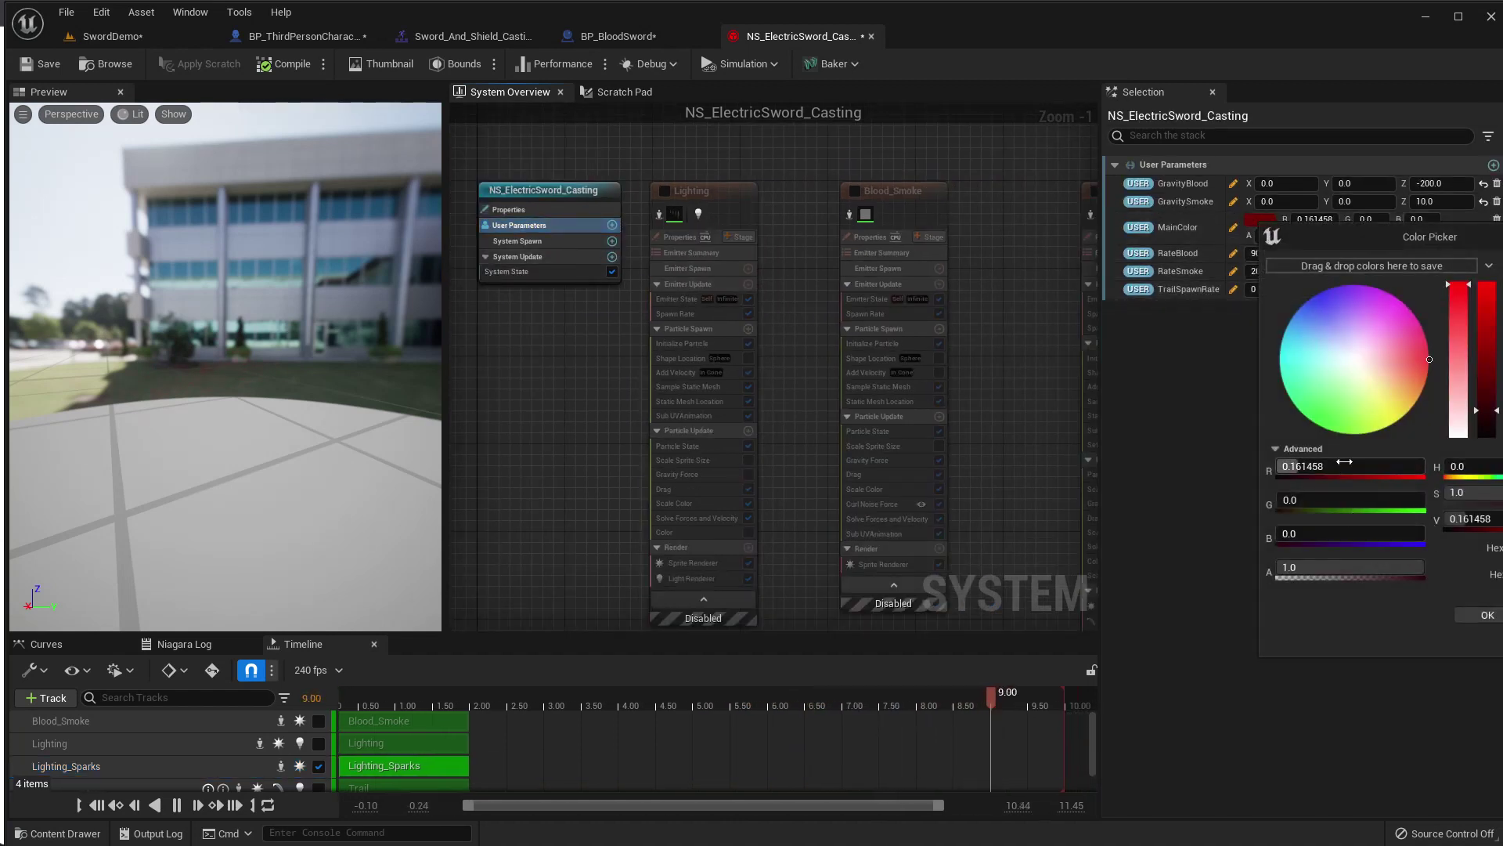
pyautogui.click(1371, 464)
pyautogui.write('100.0')
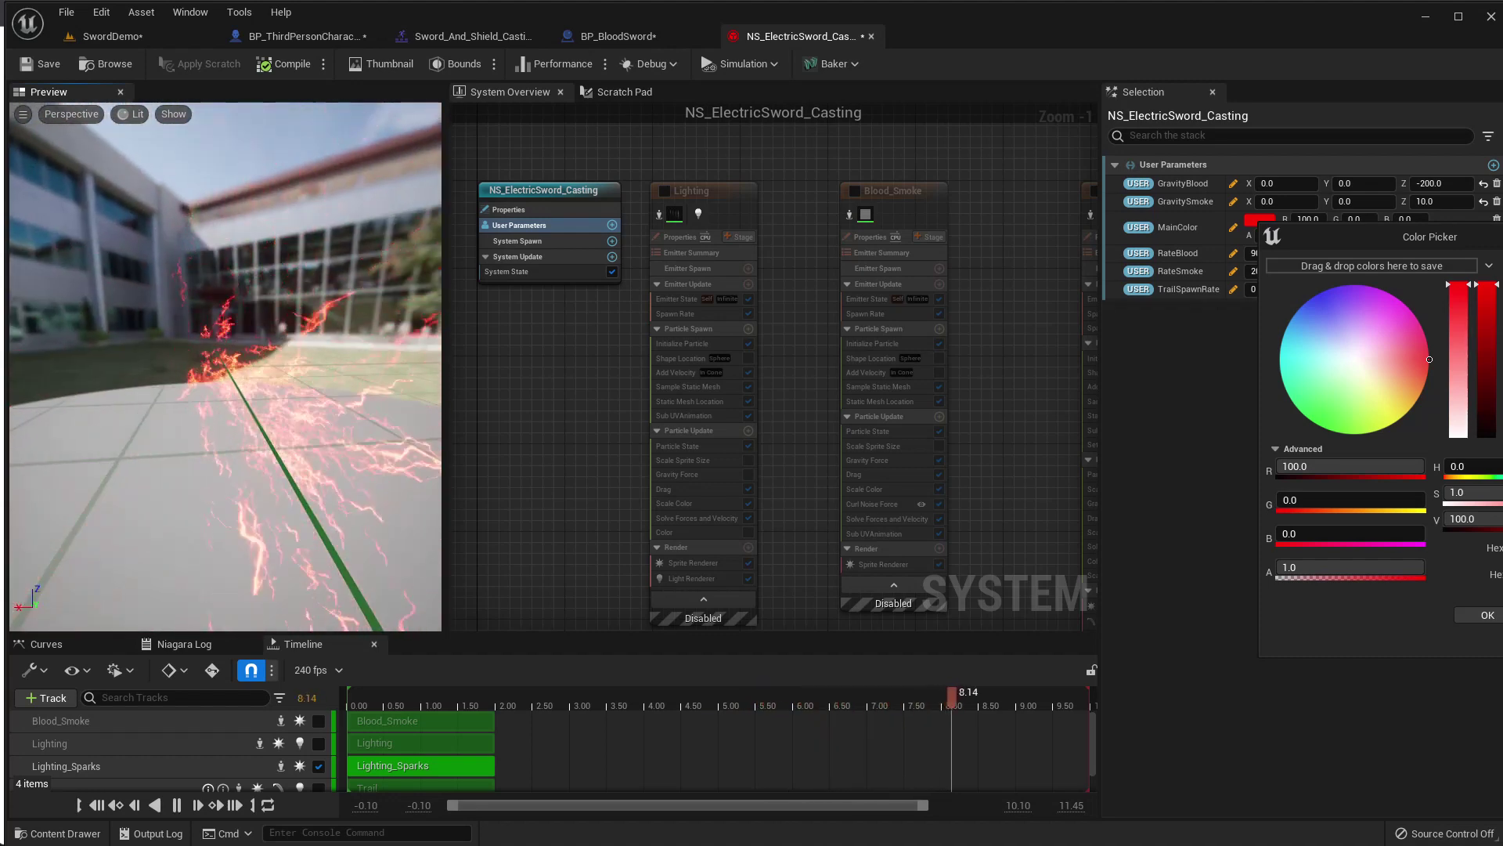
pyautogui.moveTo(252, 379); pyautogui.dragTo(253, 379)
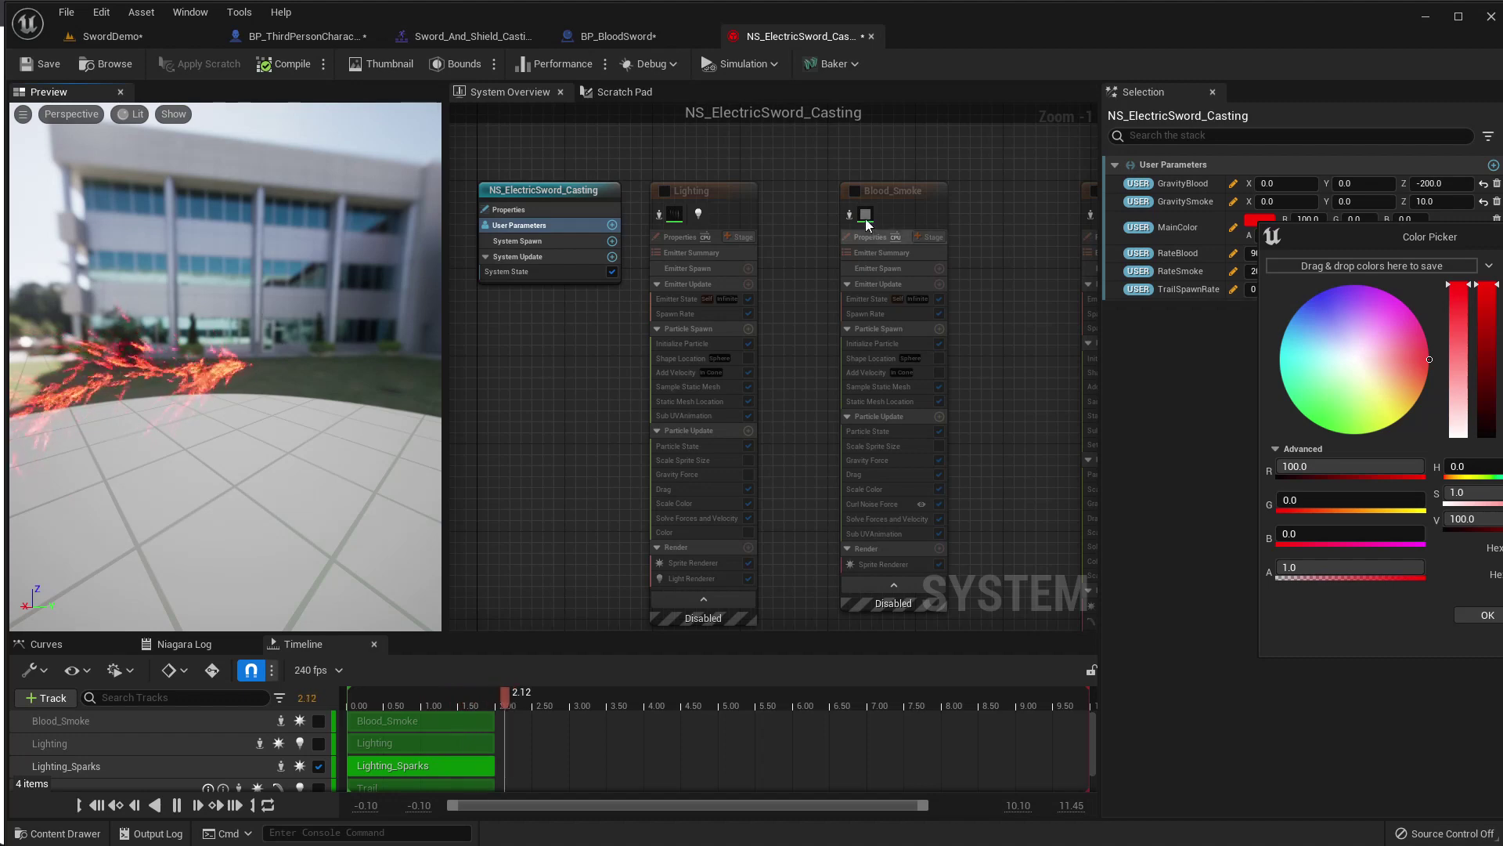
# Turn off Sample Static Mesh and Static Mesh Location in Lighting_Sparks.
pyautogui.moveTo(971, 244)
pyautogui.mouseDown(button='right')
pyautogui.moveTo(772, 349)
pyautogui.moveTo(743, 384)
pyautogui.mouseUp(button='right')
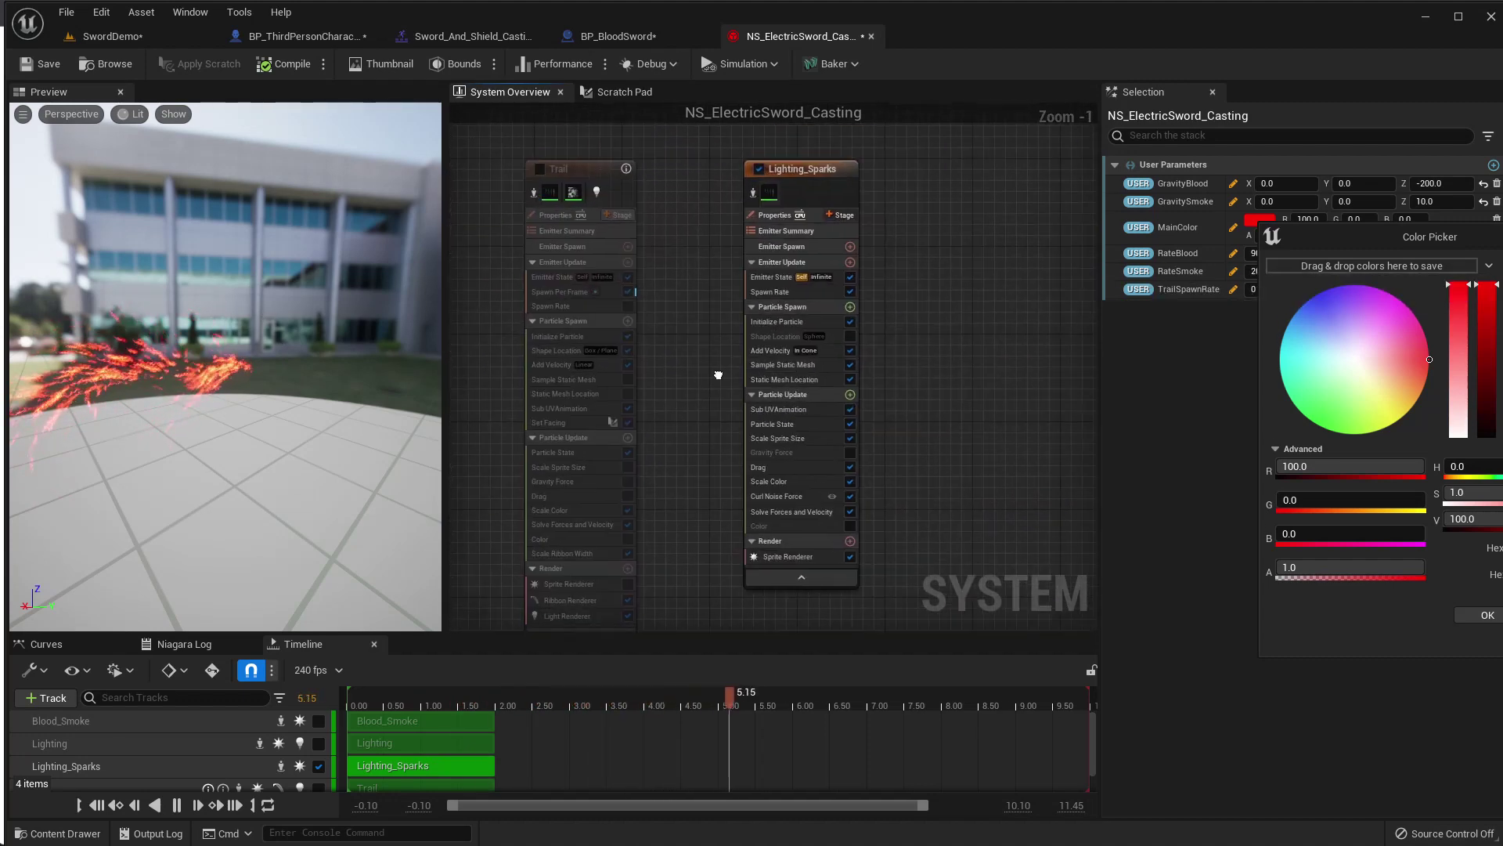
pyautogui.click(850, 379)
pyautogui.click(850, 364)
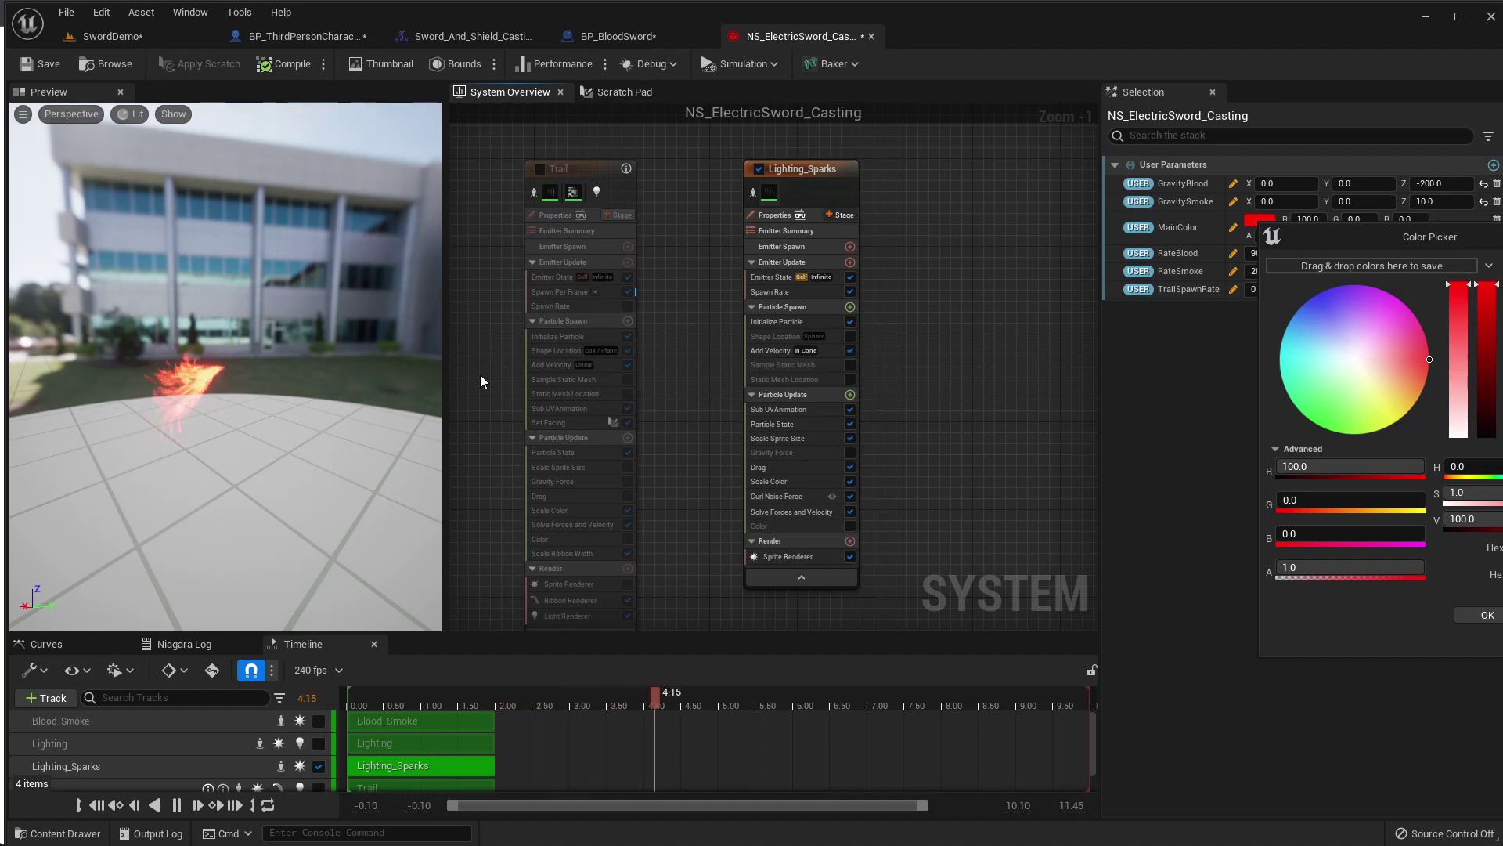
pyautogui.moveTo(352, 375)
pyautogui.mouseDown()
pyautogui.moveTo(407, 368)
pyautogui.moveTo(313, 368)
pyautogui.mouseUp()
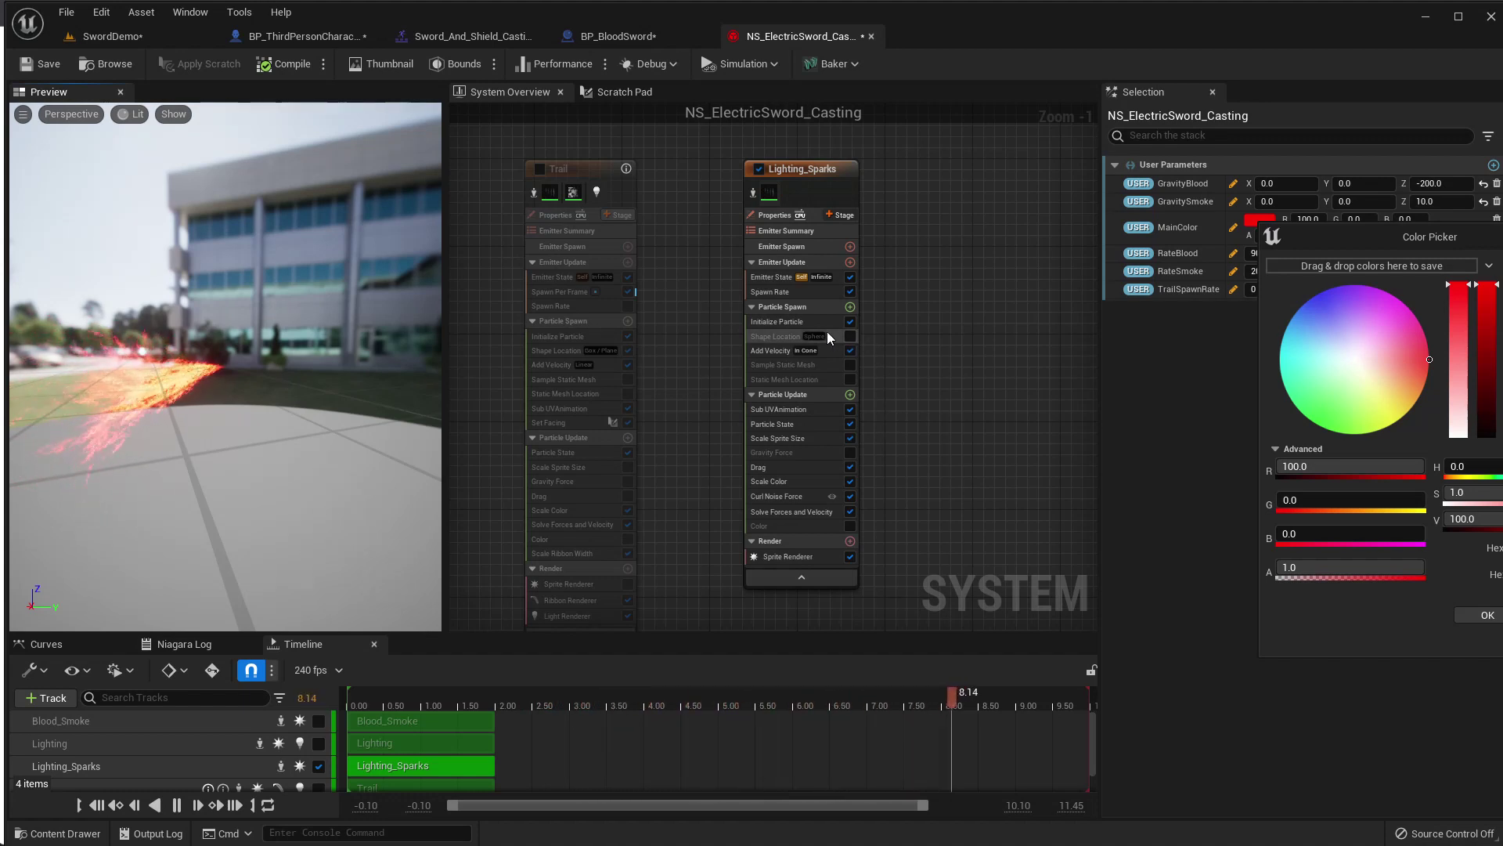
# Enable Shape Location on Lighting_Sparks and switch off Add Velocity and Curl Noise Force.
pyautogui.click(783, 336)
pyautogui.click(851, 336)
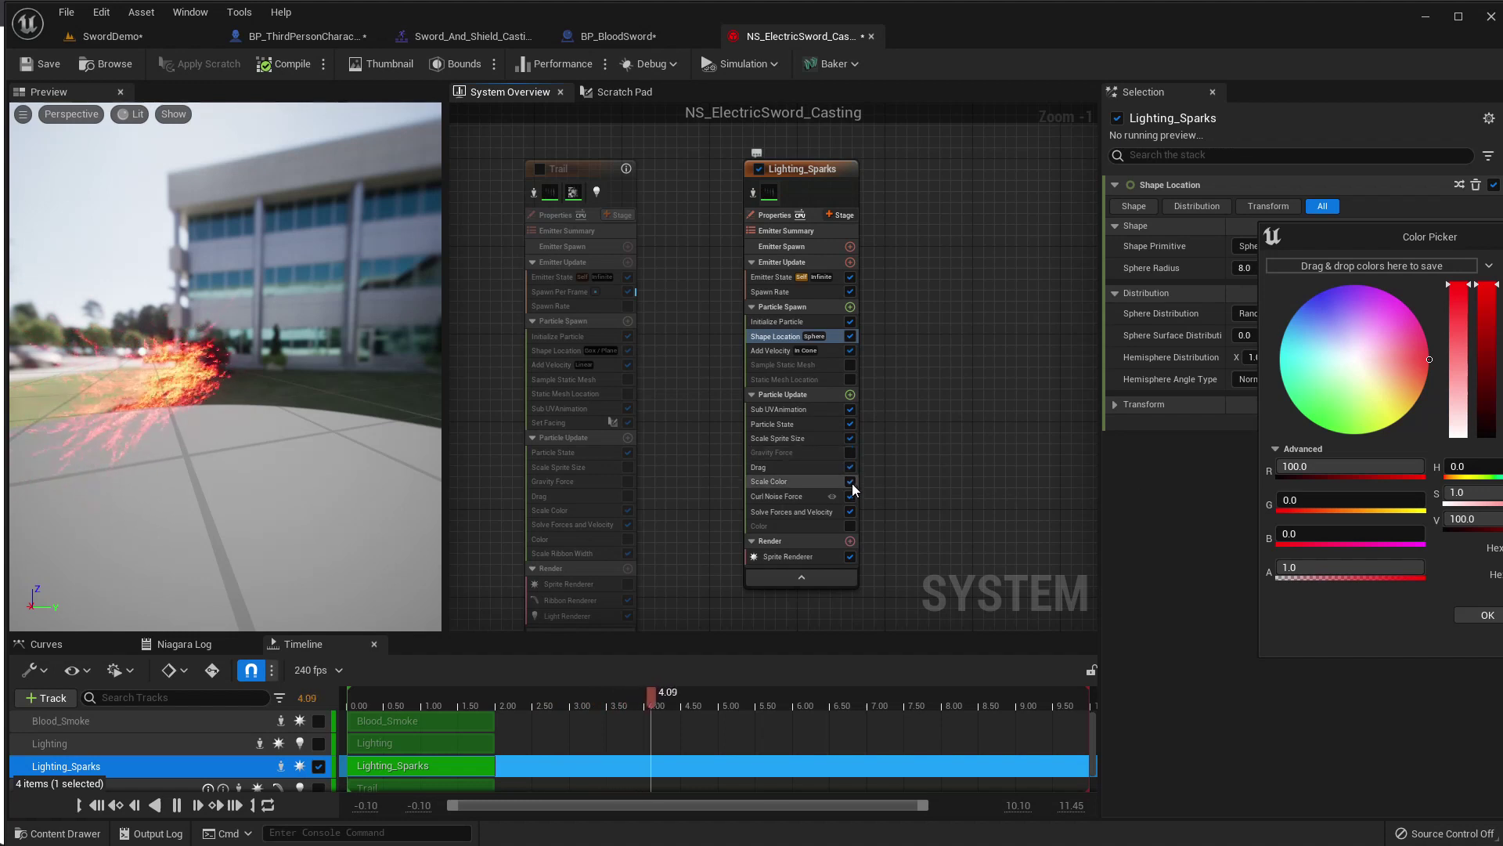
pyautogui.click(851, 350)
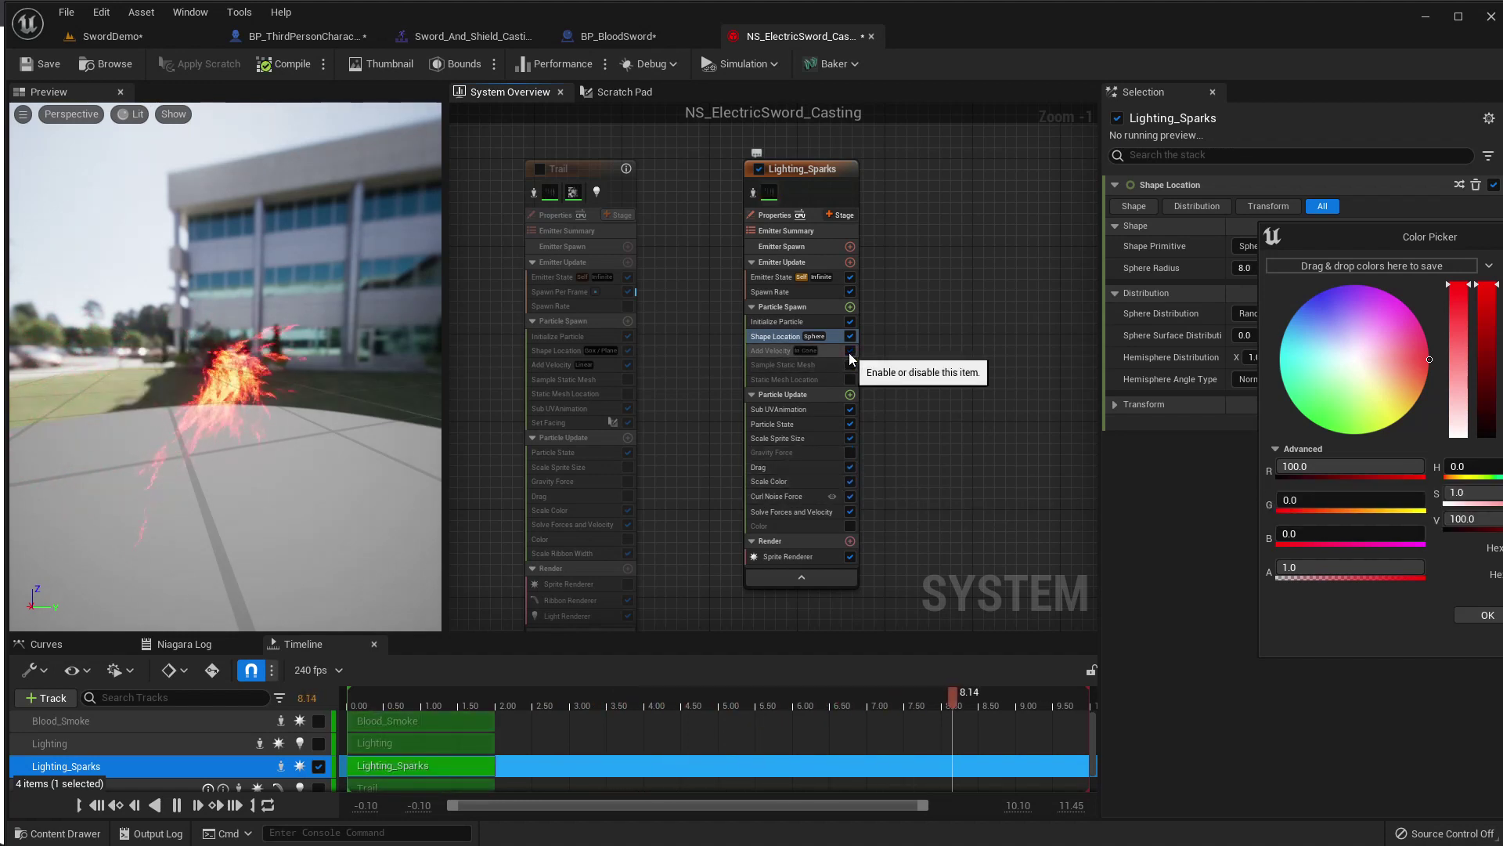
pyautogui.click(851, 497)
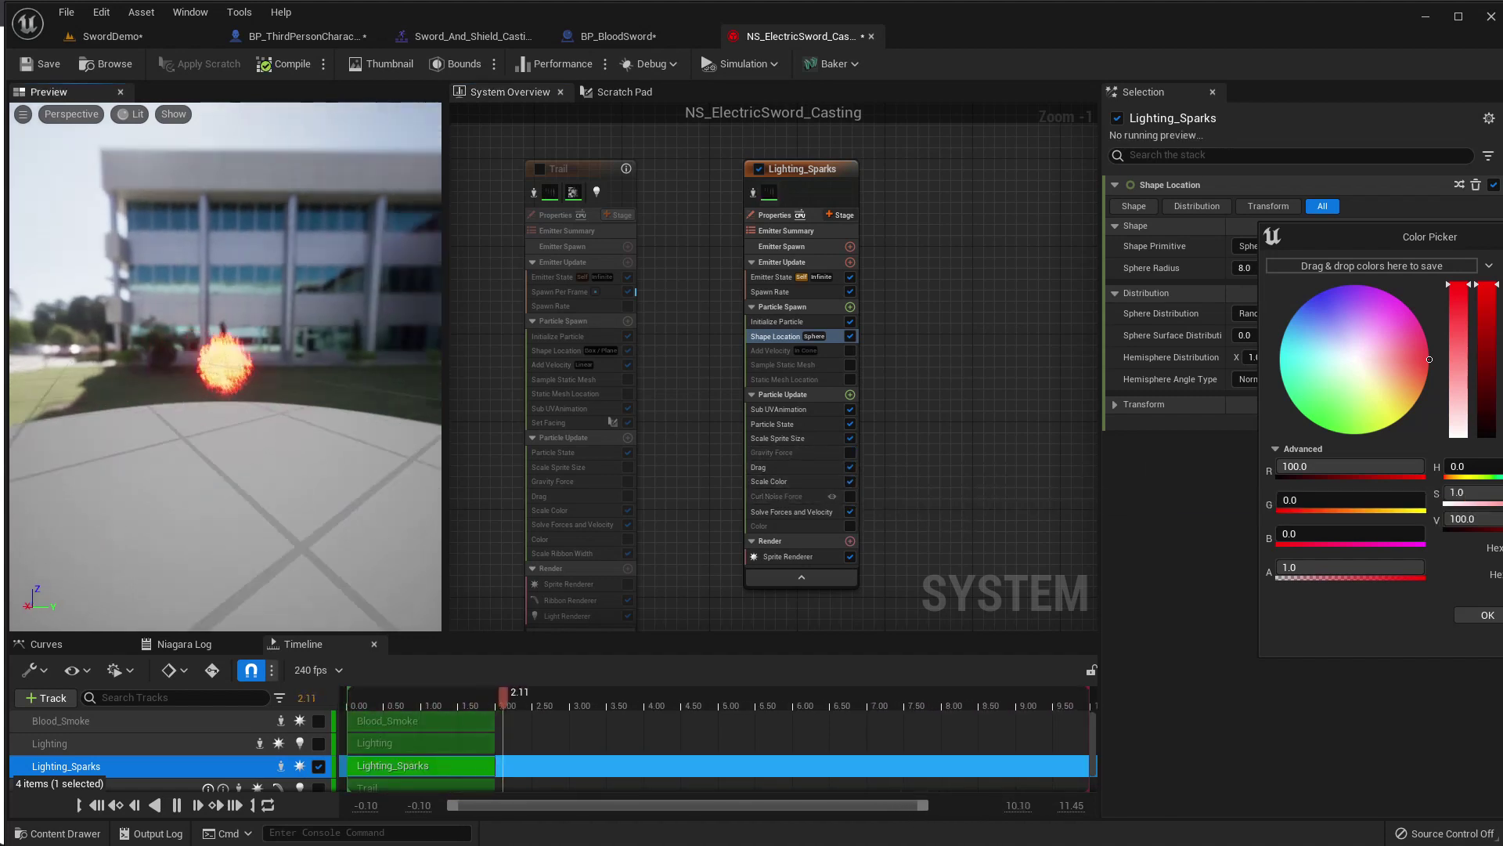
pyautogui.moveTo(252, 406); pyautogui.dragTo(252, 405)
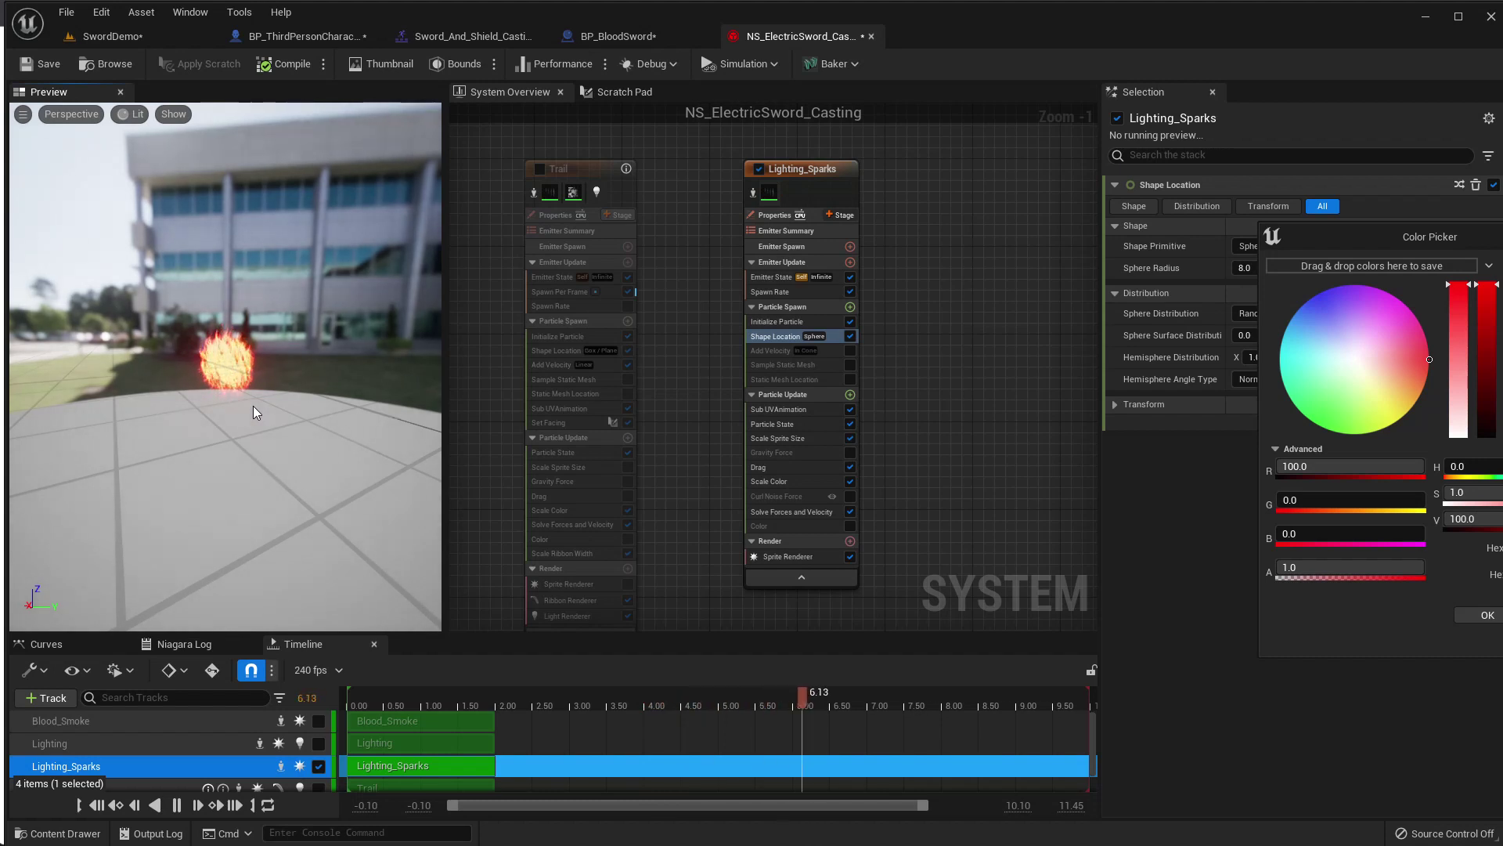
# Confirm the red MainColor and make the spawn shape a Cylinder with height 300.
pyautogui.click(1476, 615)
pyautogui.click(1270, 245)
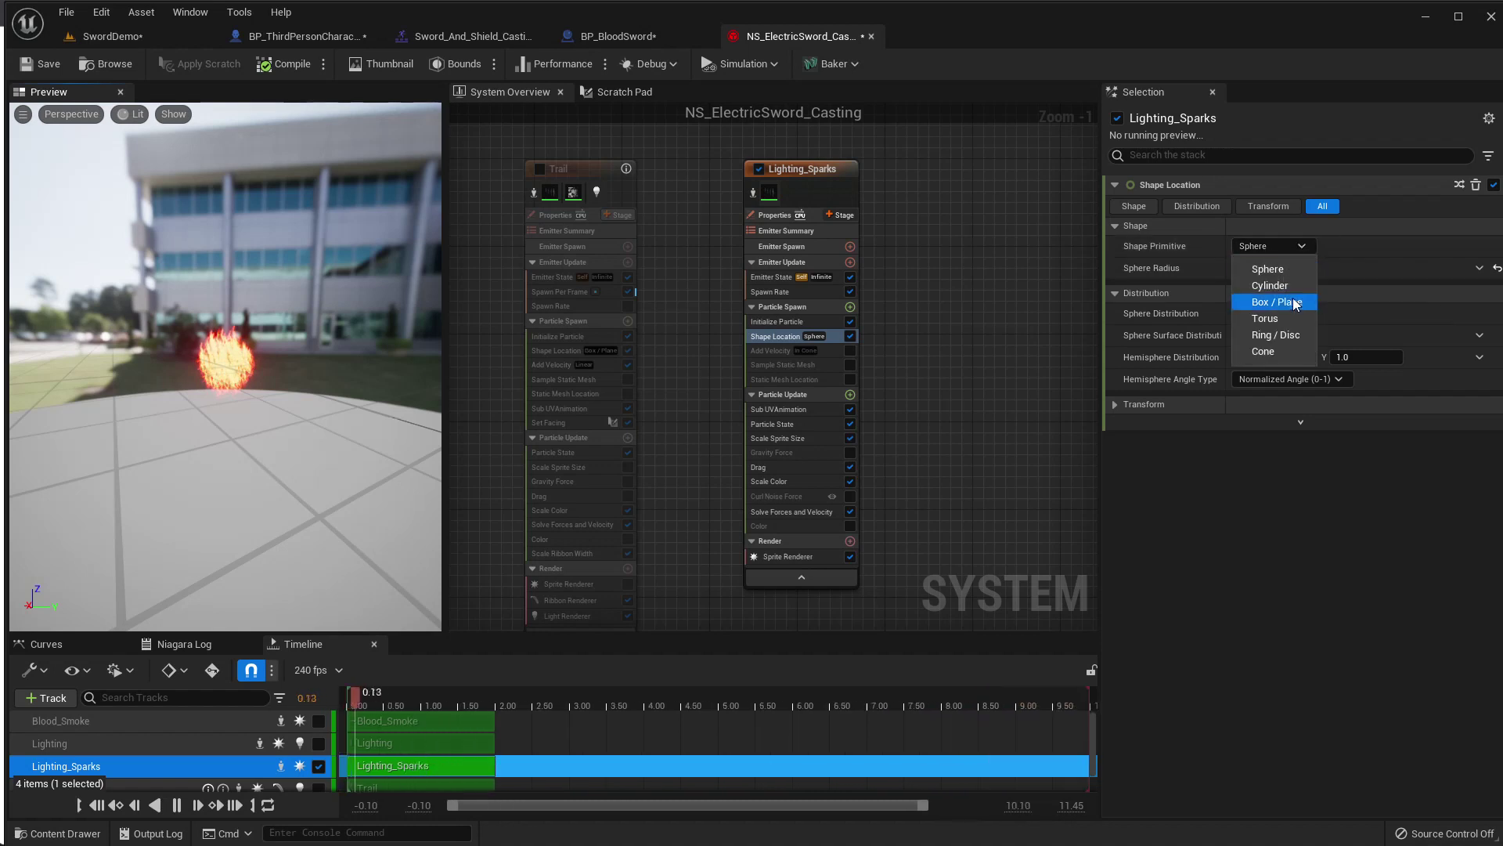
pyautogui.click(1284, 292)
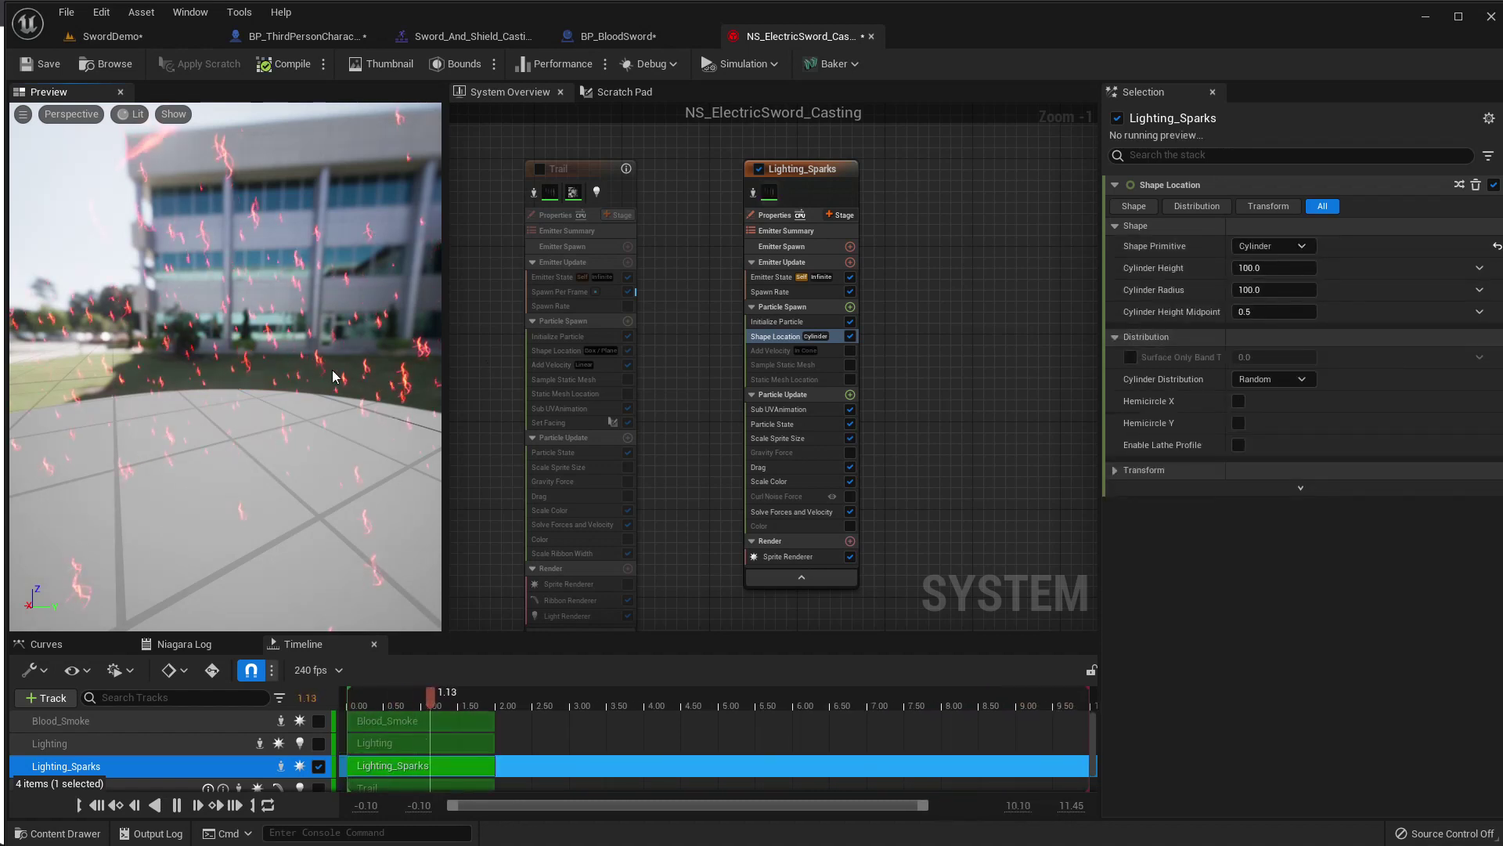
pyautogui.moveTo(333, 376); pyautogui.dragTo(332, 423, button='right')
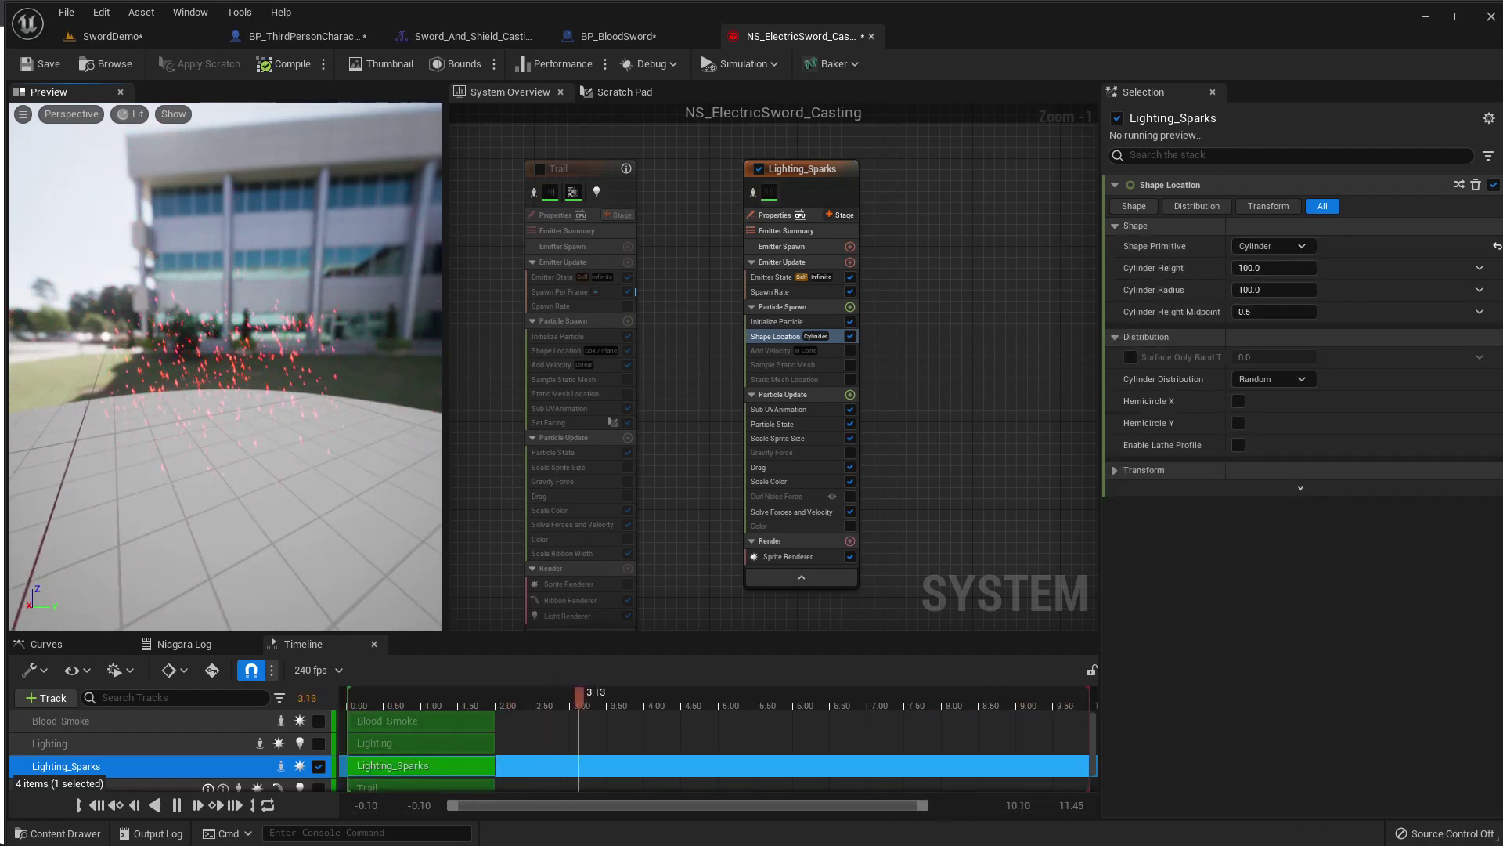
pyautogui.moveTo(226, 368); pyautogui.dragTo(157, 368)
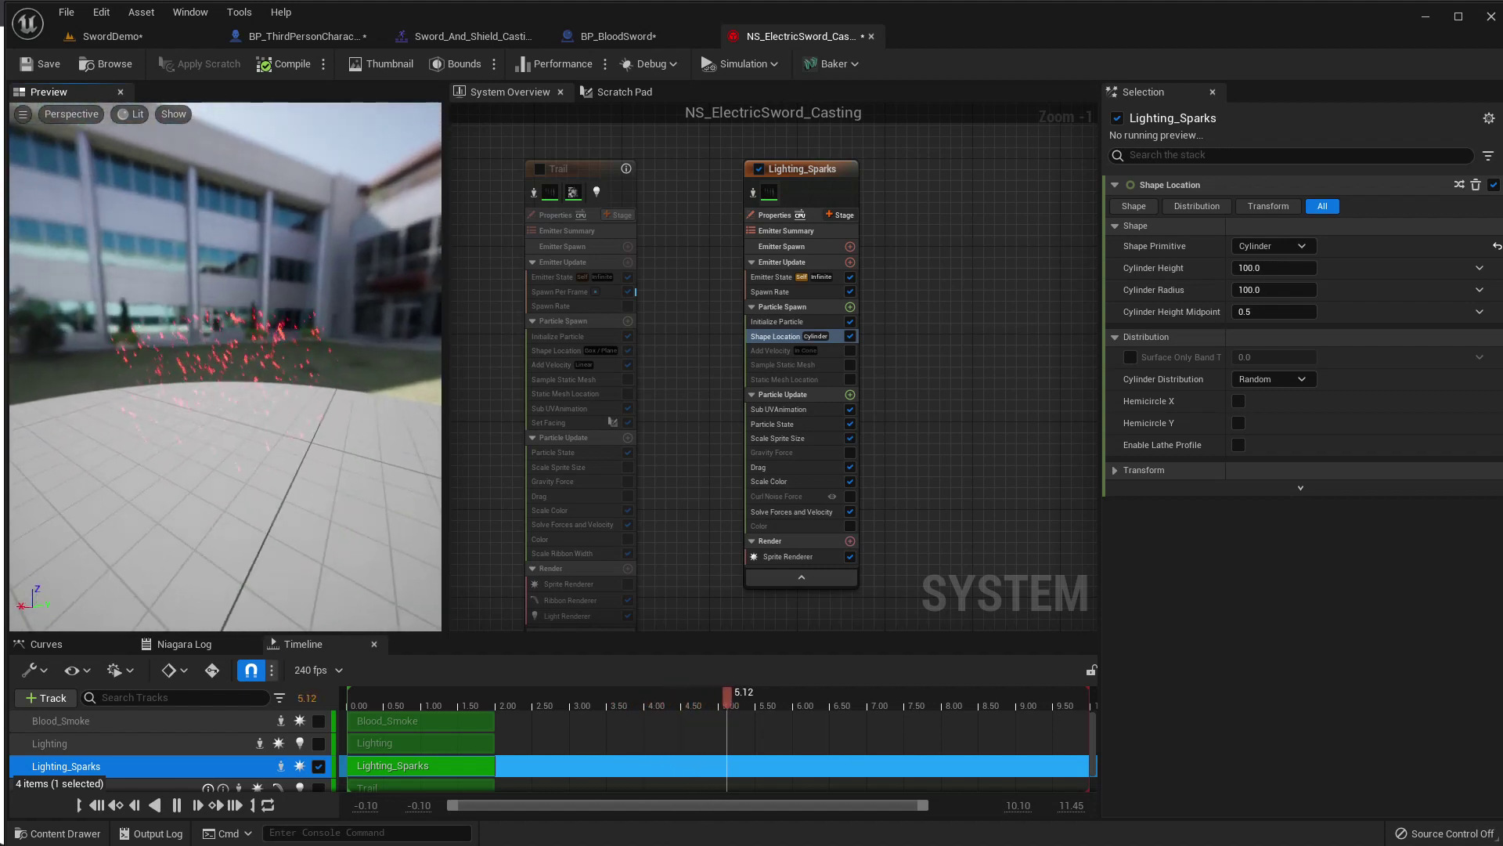
pyautogui.click(1274, 268)
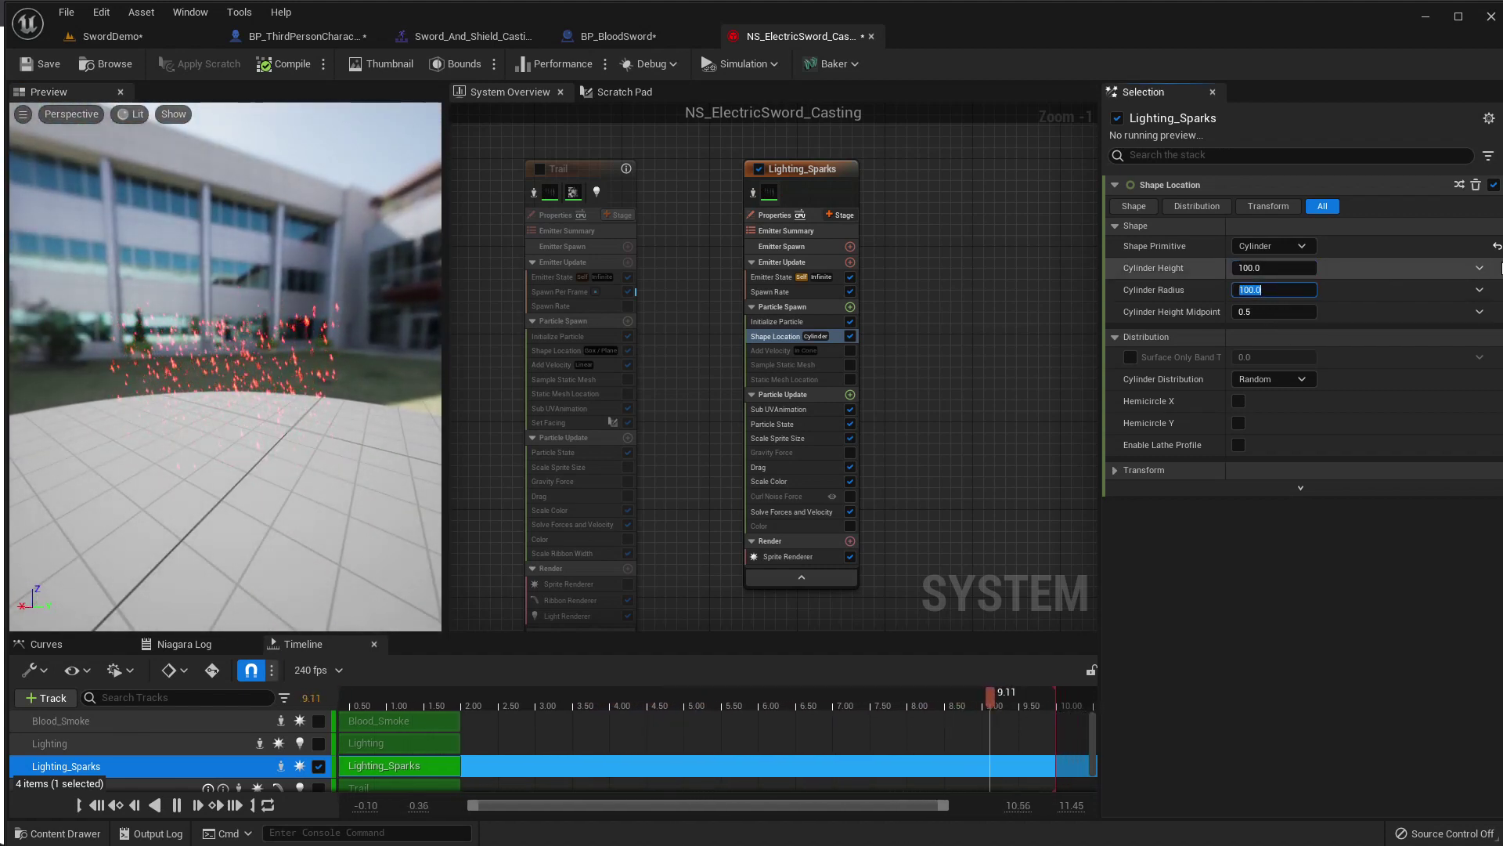
pyautogui.click(1274, 267)
pyautogui.write('300')
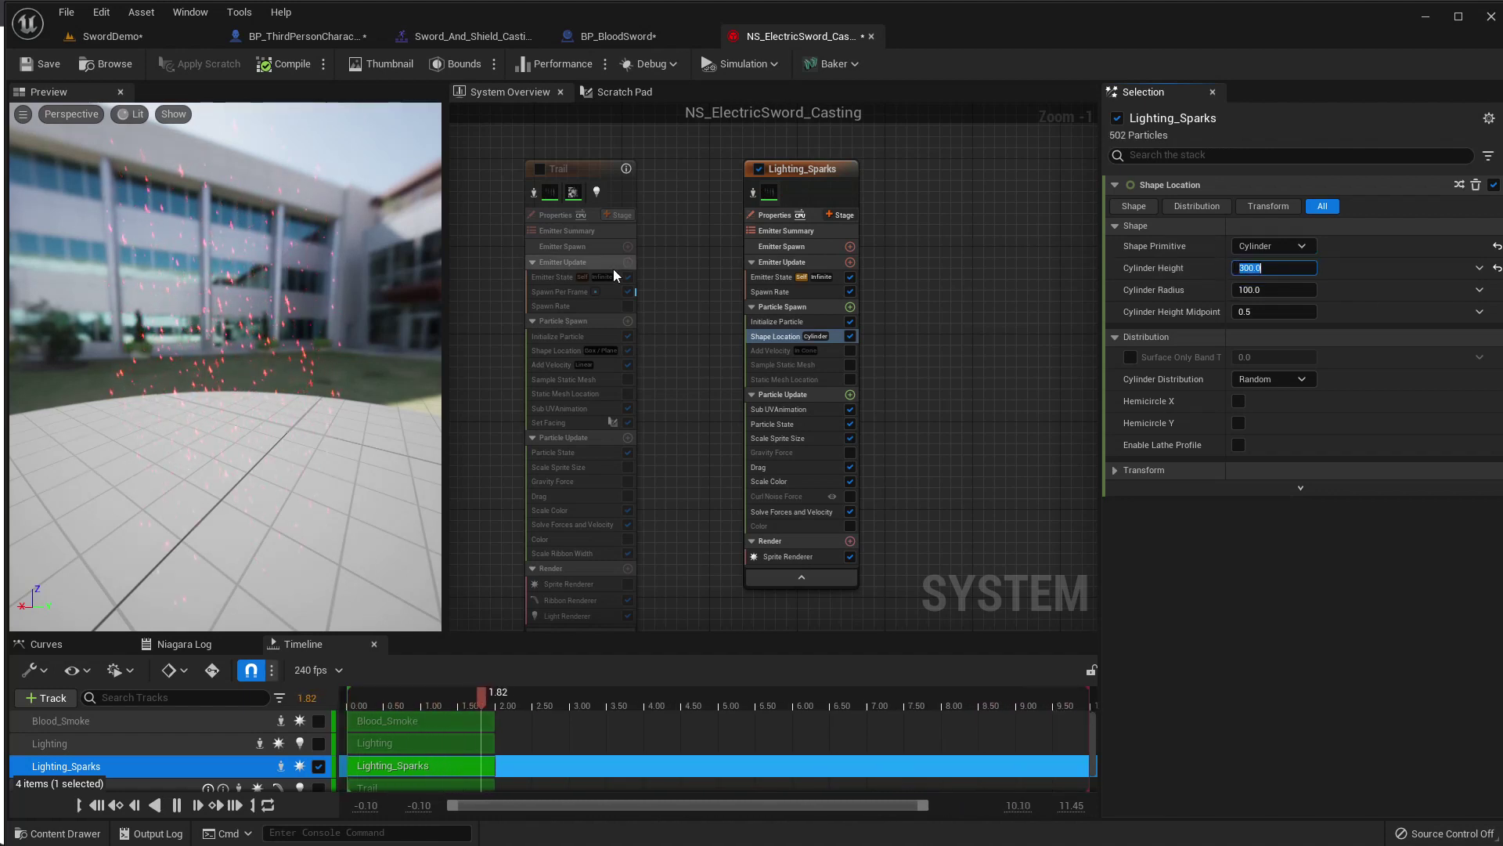
pyautogui.moveTo(294, 289); pyautogui.dragTo(315, 291)
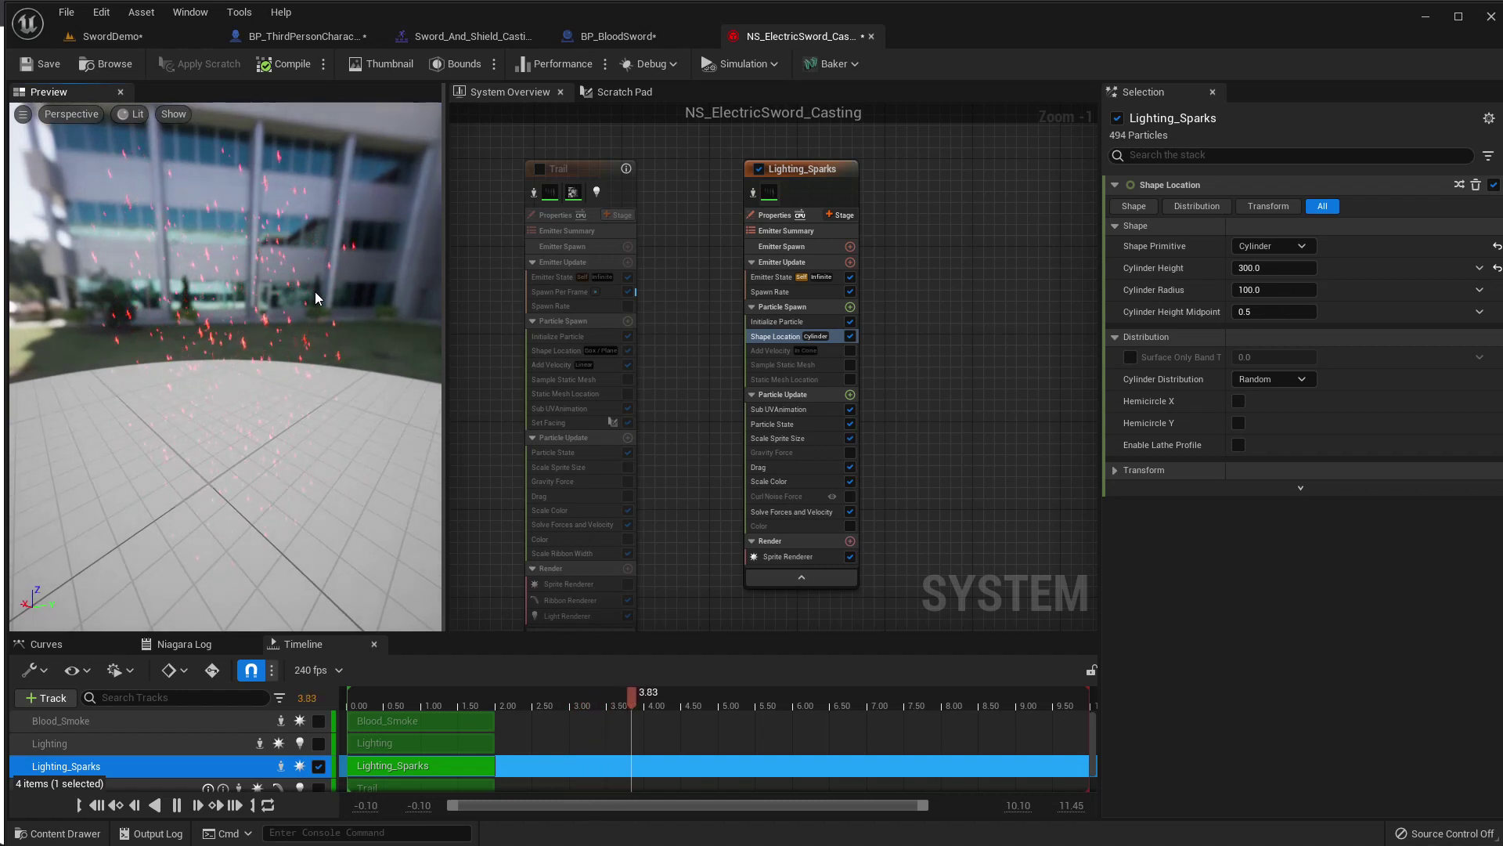
pyautogui.click(116, 64)
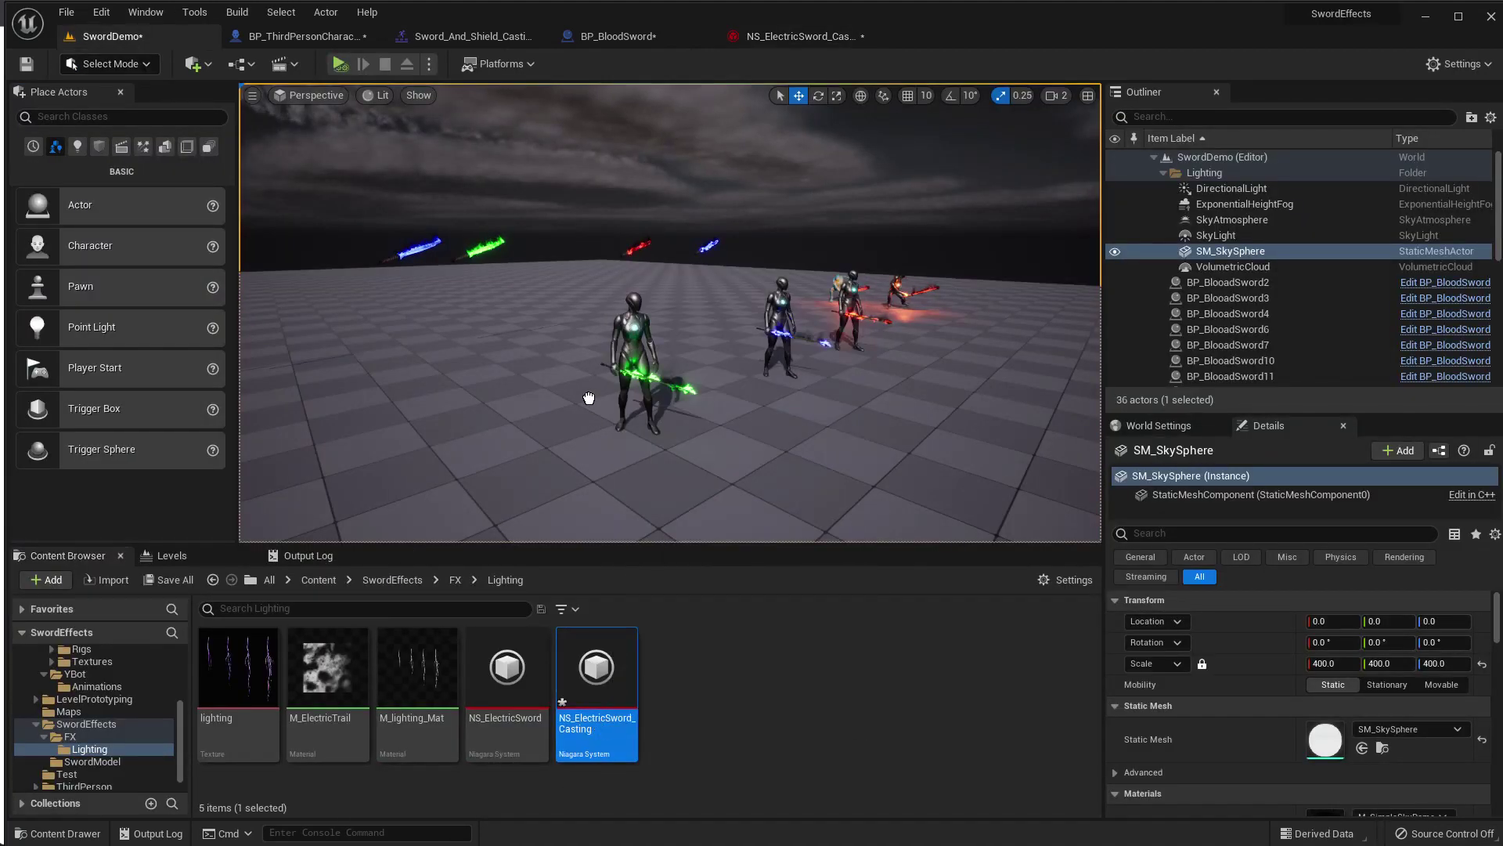
pyautogui.moveTo(603, 415); pyautogui.dragTo(604, 413)
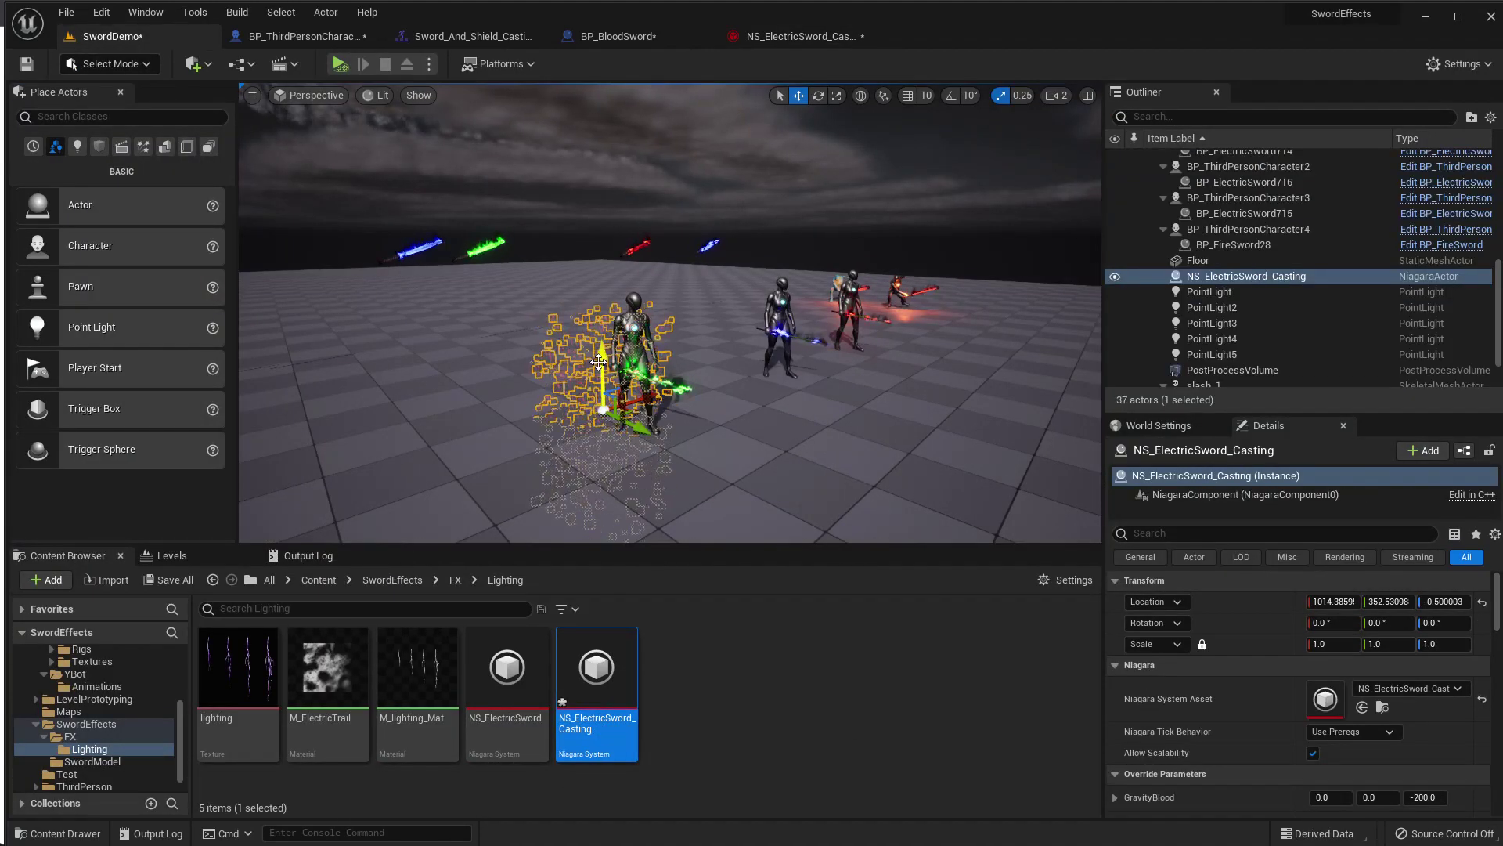
pyautogui.moveTo(586, 259); pyautogui.dragTo(586, 227)
pyautogui.moveTo(587, 227); pyautogui.dragTo(586, 157, button='right')
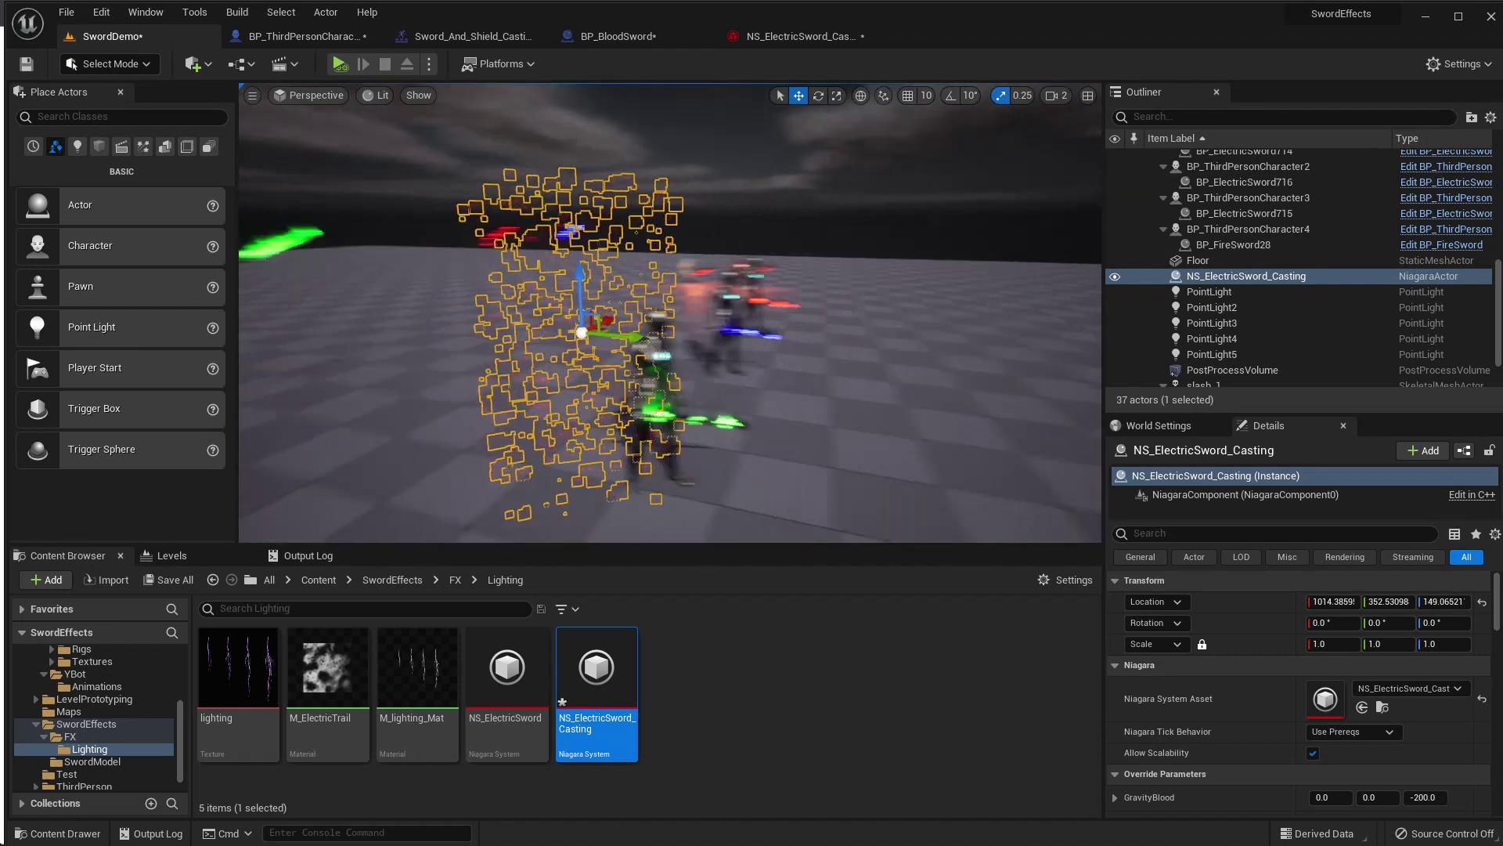
pyautogui.moveTo(586, 157); pyautogui.dragTo(586, 156, button='right')
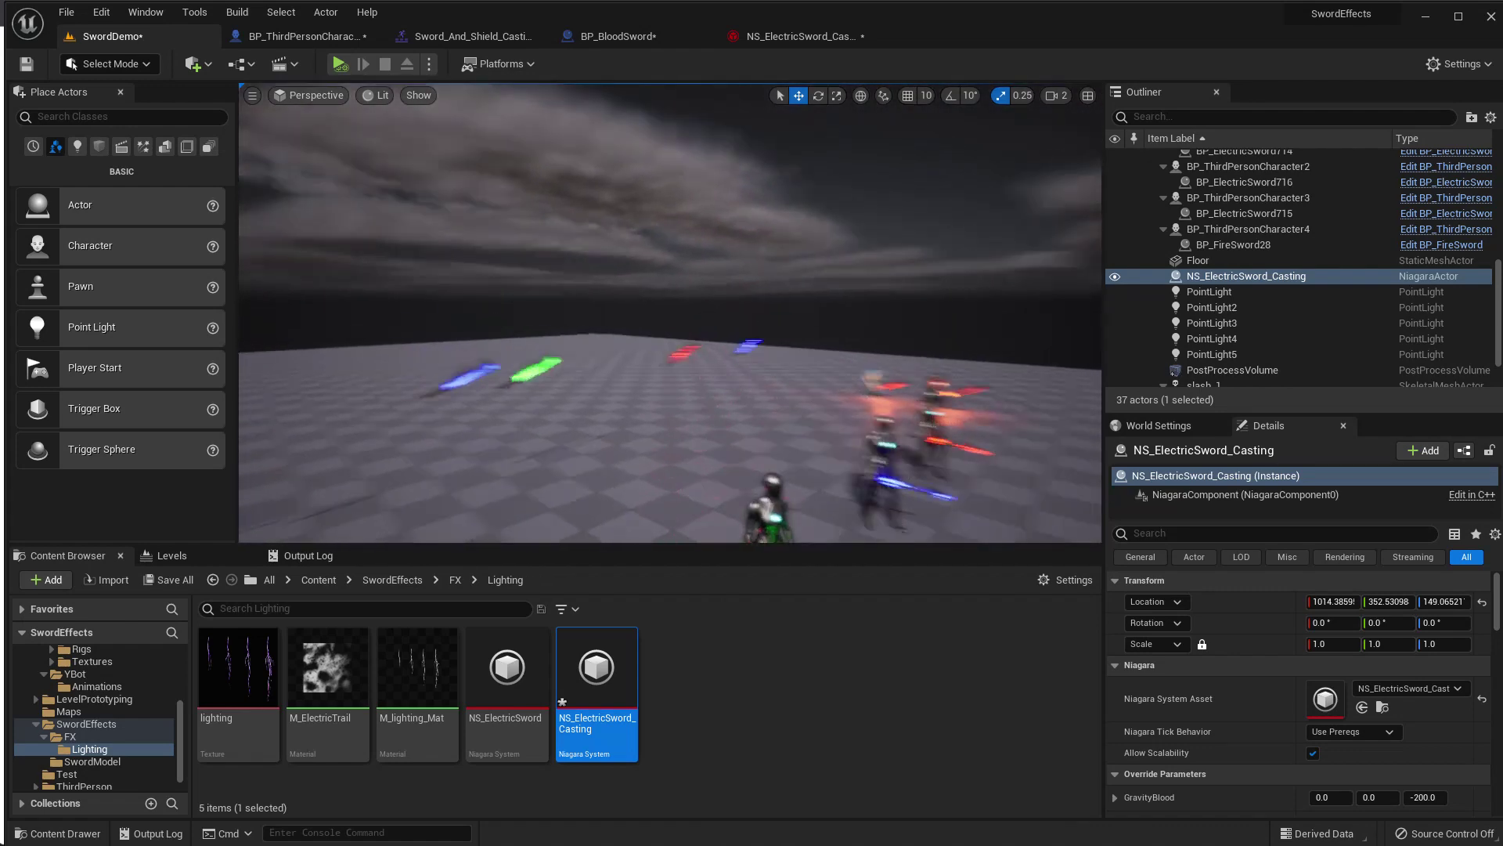
pyautogui.moveTo(733, 333); pyautogui.dragTo(733, 334, button='right')
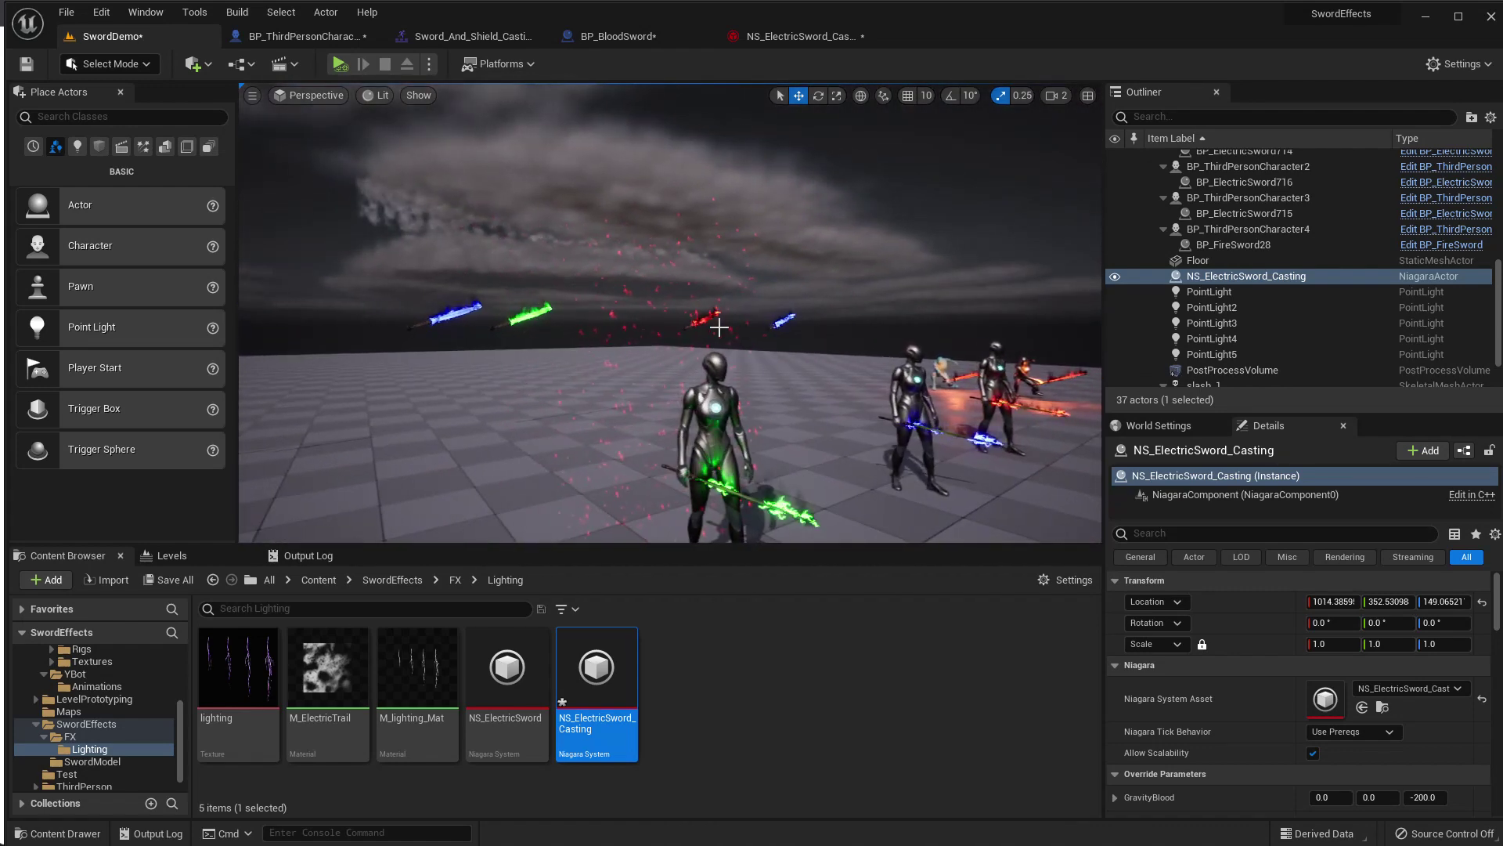
pyautogui.moveTo(733, 334); pyautogui.dragTo(733, 333, button='right')
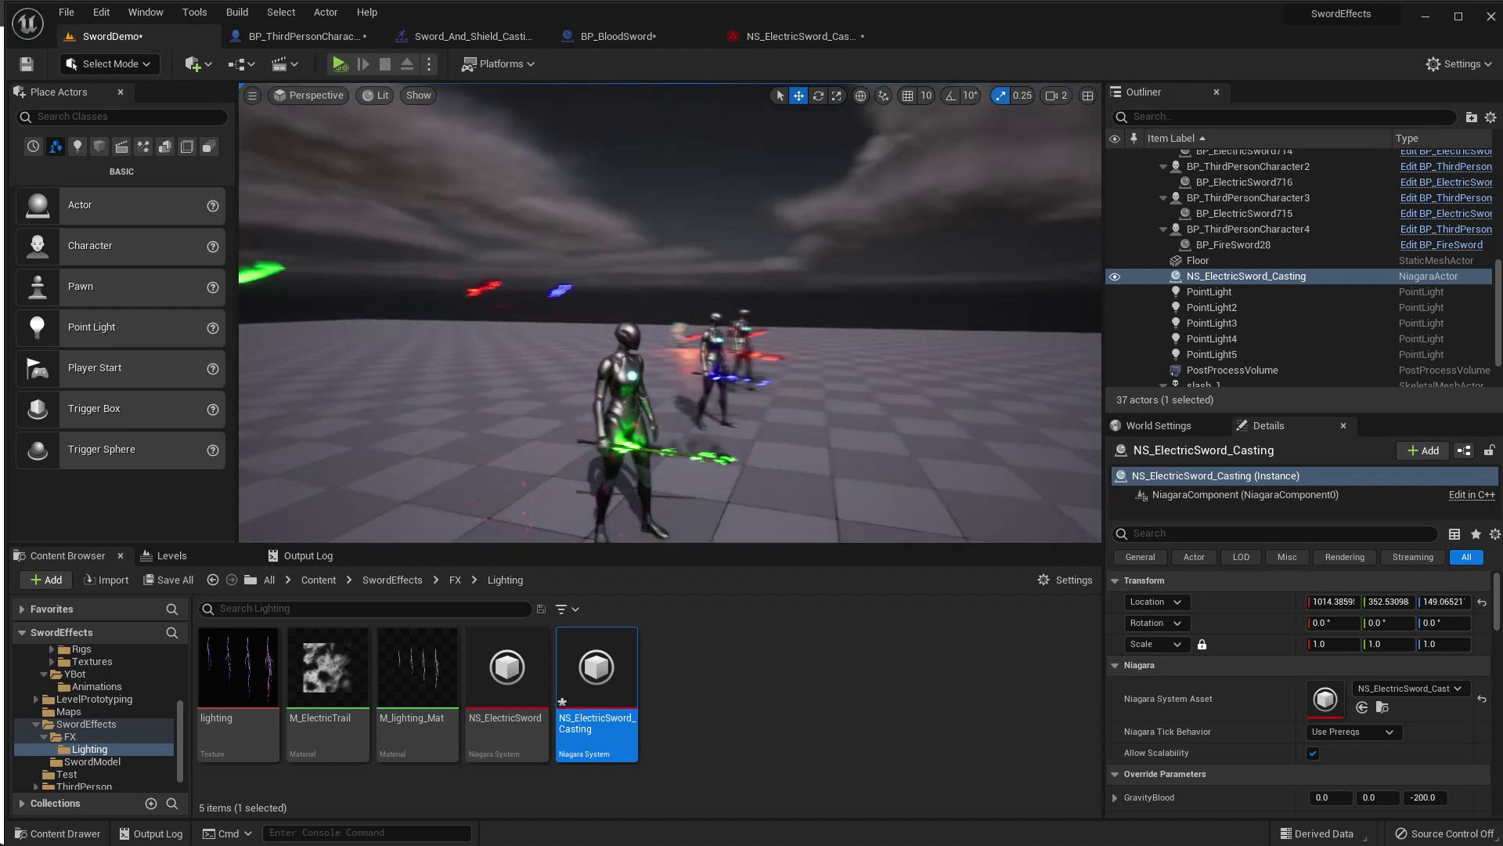
pyautogui.moveTo(613, 226); pyautogui.dragTo(613, 226, button='right')
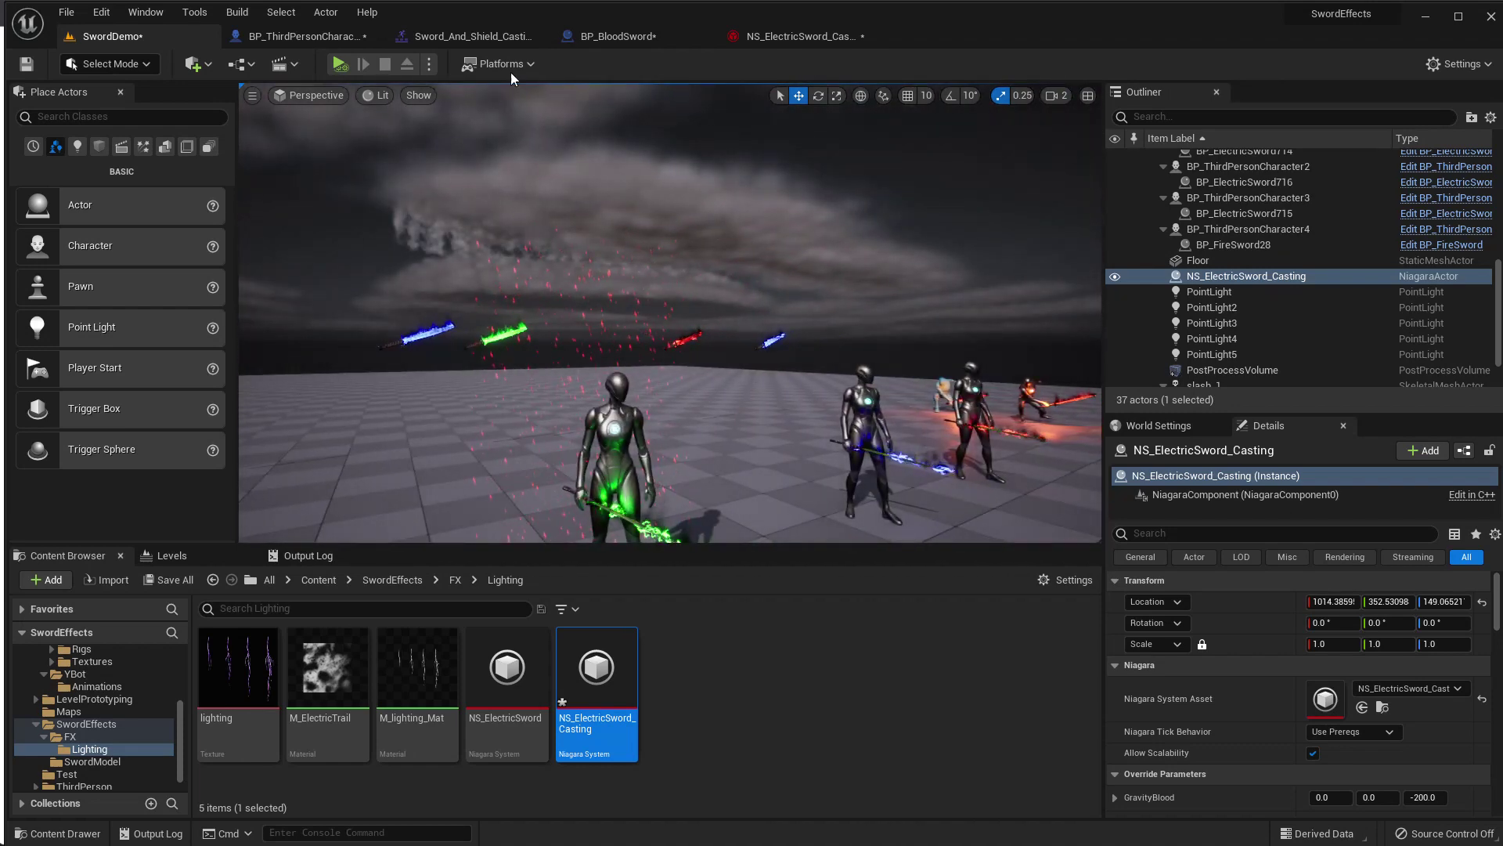
# Set Lighting_Sparks' spawn cylinder to height 1000 and radius 1.0.
pyautogui.click(785, 36)
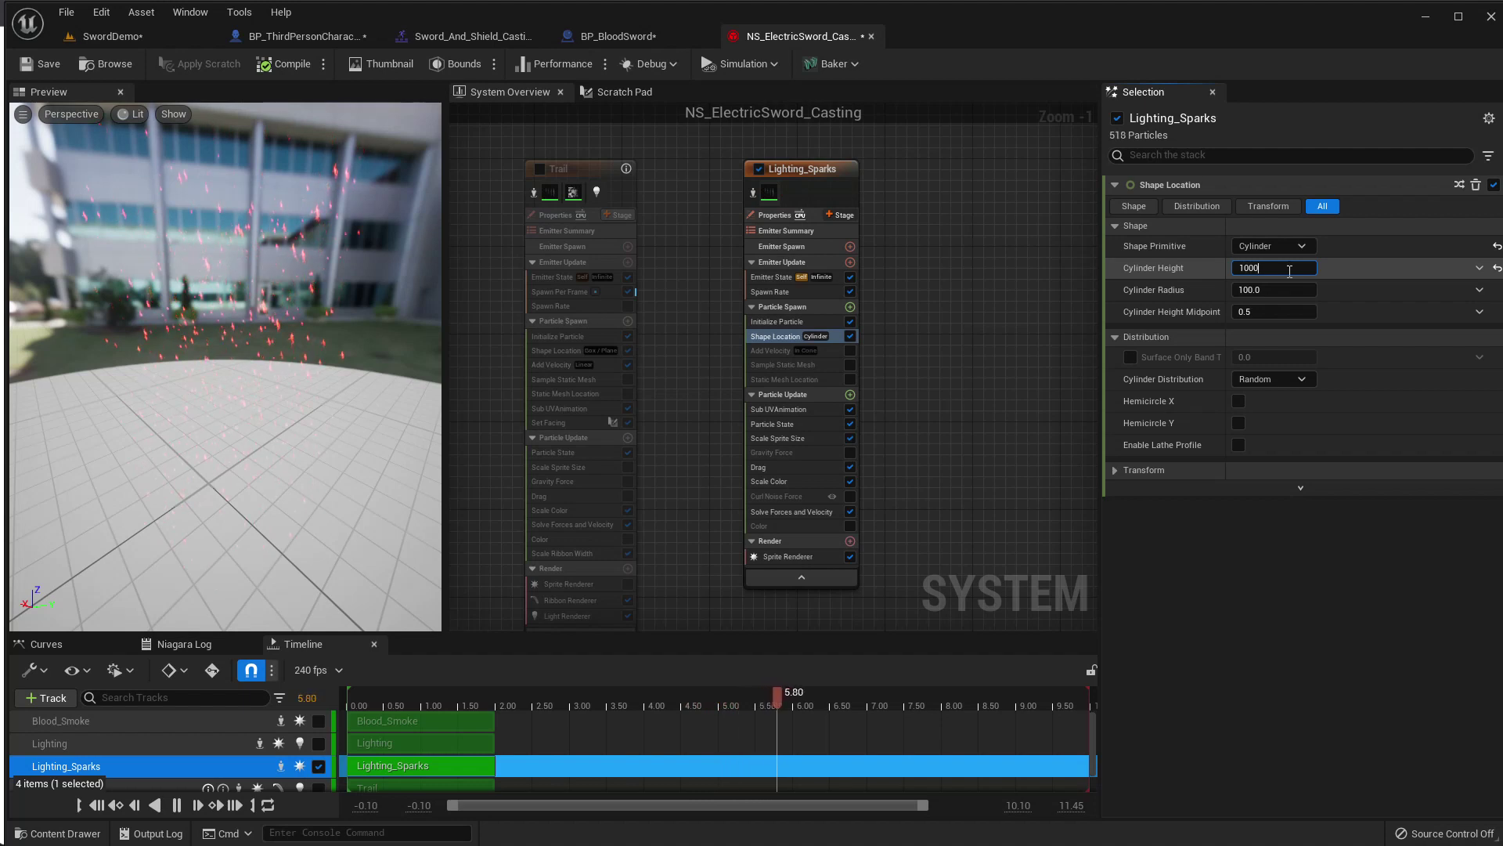
pyautogui.press('Return')
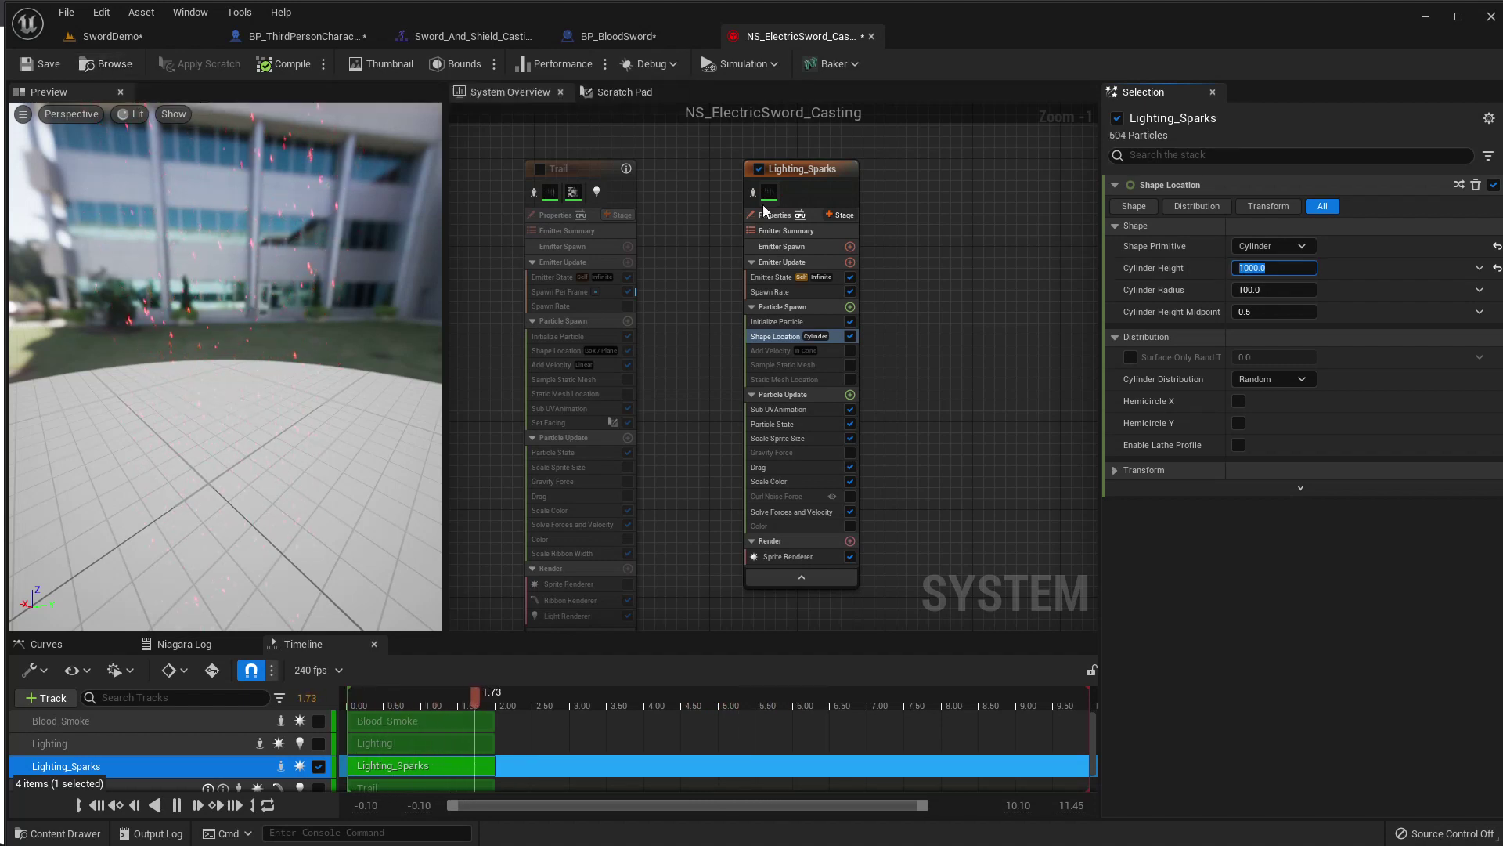
pyautogui.click(1278, 291)
pyautogui.write('1')
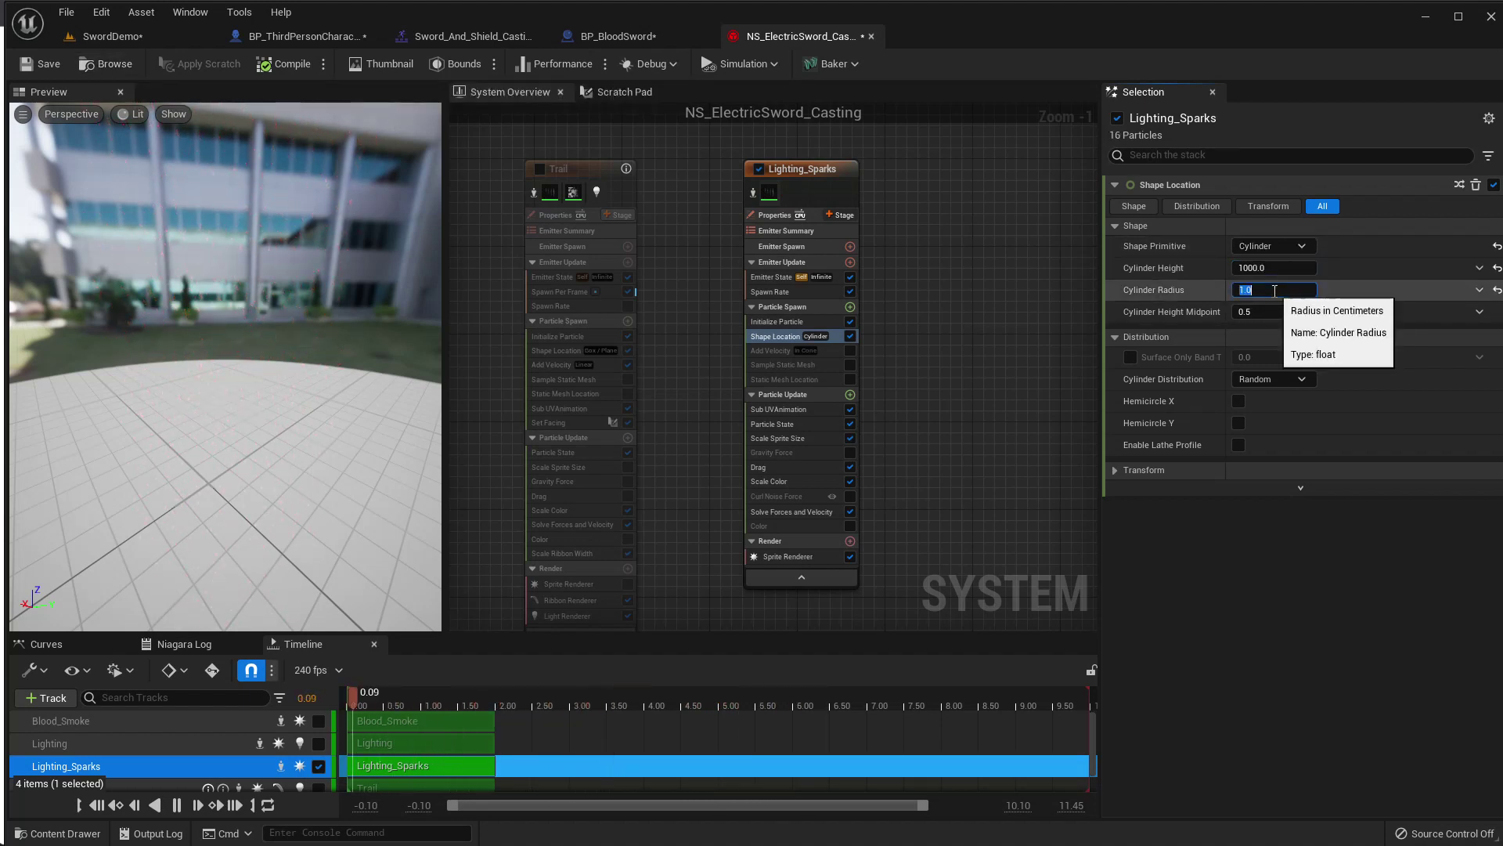
# Look up and around the SwordDemo level at the thin, tall red spark column.
pyautogui.click(120, 34)
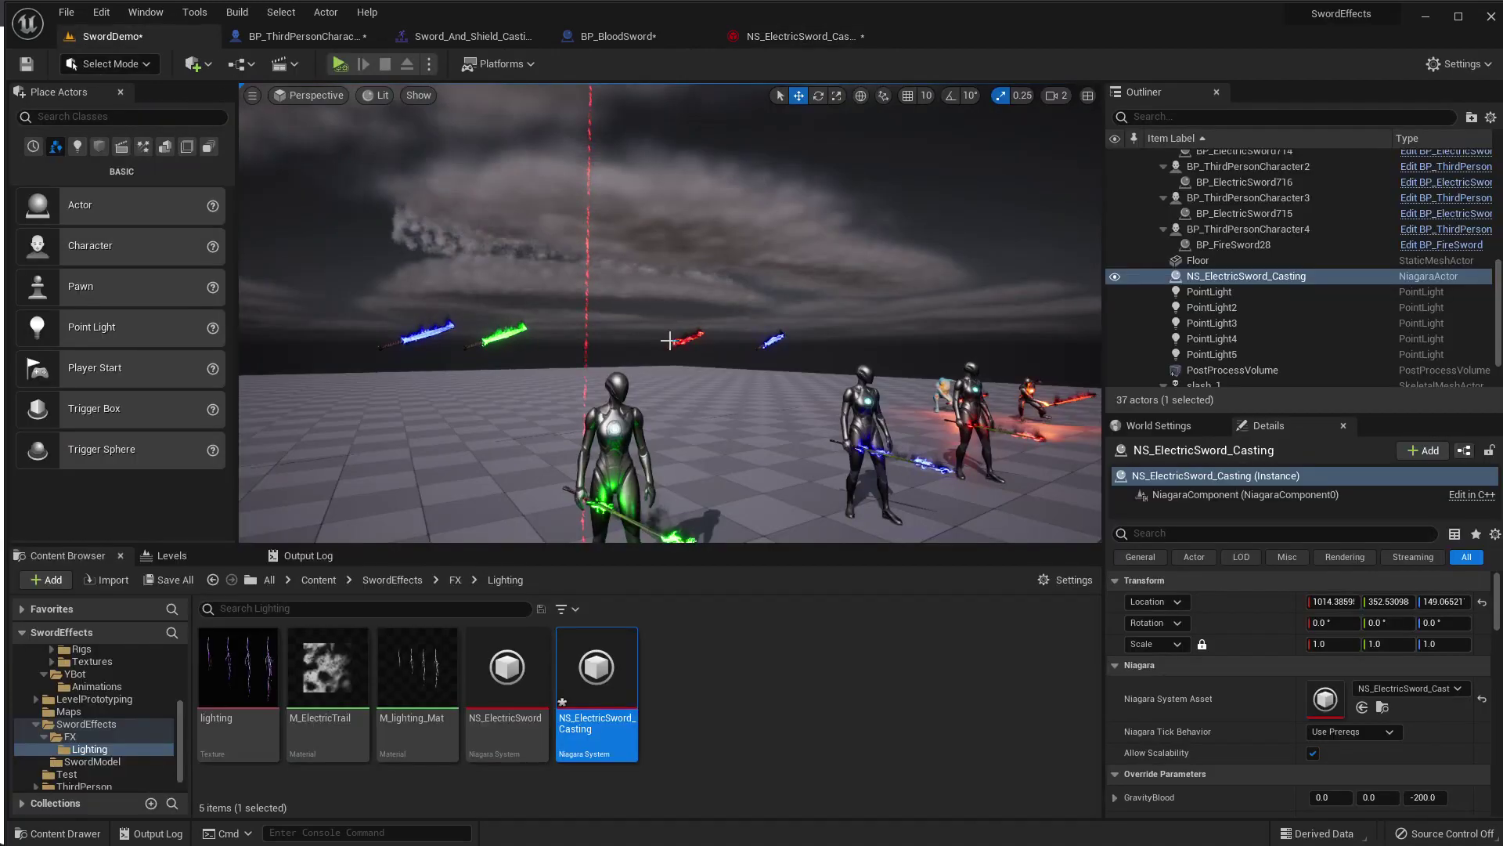
pyautogui.moveTo(669, 313)
pyautogui.mouseDown(button='right')
pyautogui.moveTo(670, 196)
pyautogui.moveTo(669, 329)
pyautogui.moveTo(638, 353)
pyautogui.mouseUp(button='right')
pyautogui.press('g')
pyautogui.press('g')
pyautogui.moveTo(688, 336); pyautogui.dragTo(688, 336, button='right')
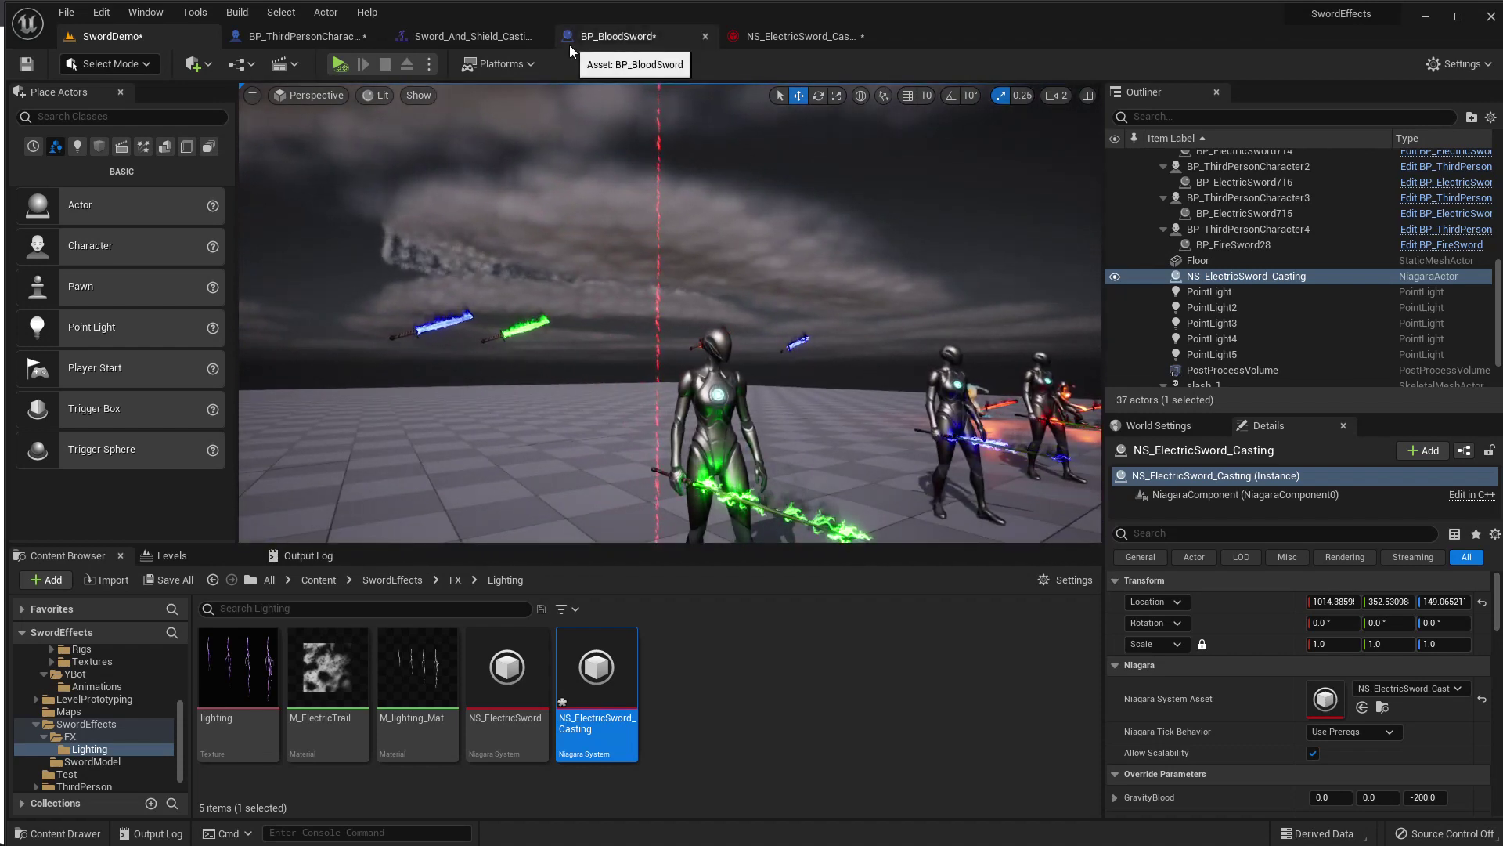
# Set Lighting_Sparks' Cylinder Height Midpoint to 0.0 and view the column in SwordDemo.
pyautogui.click(783, 41)
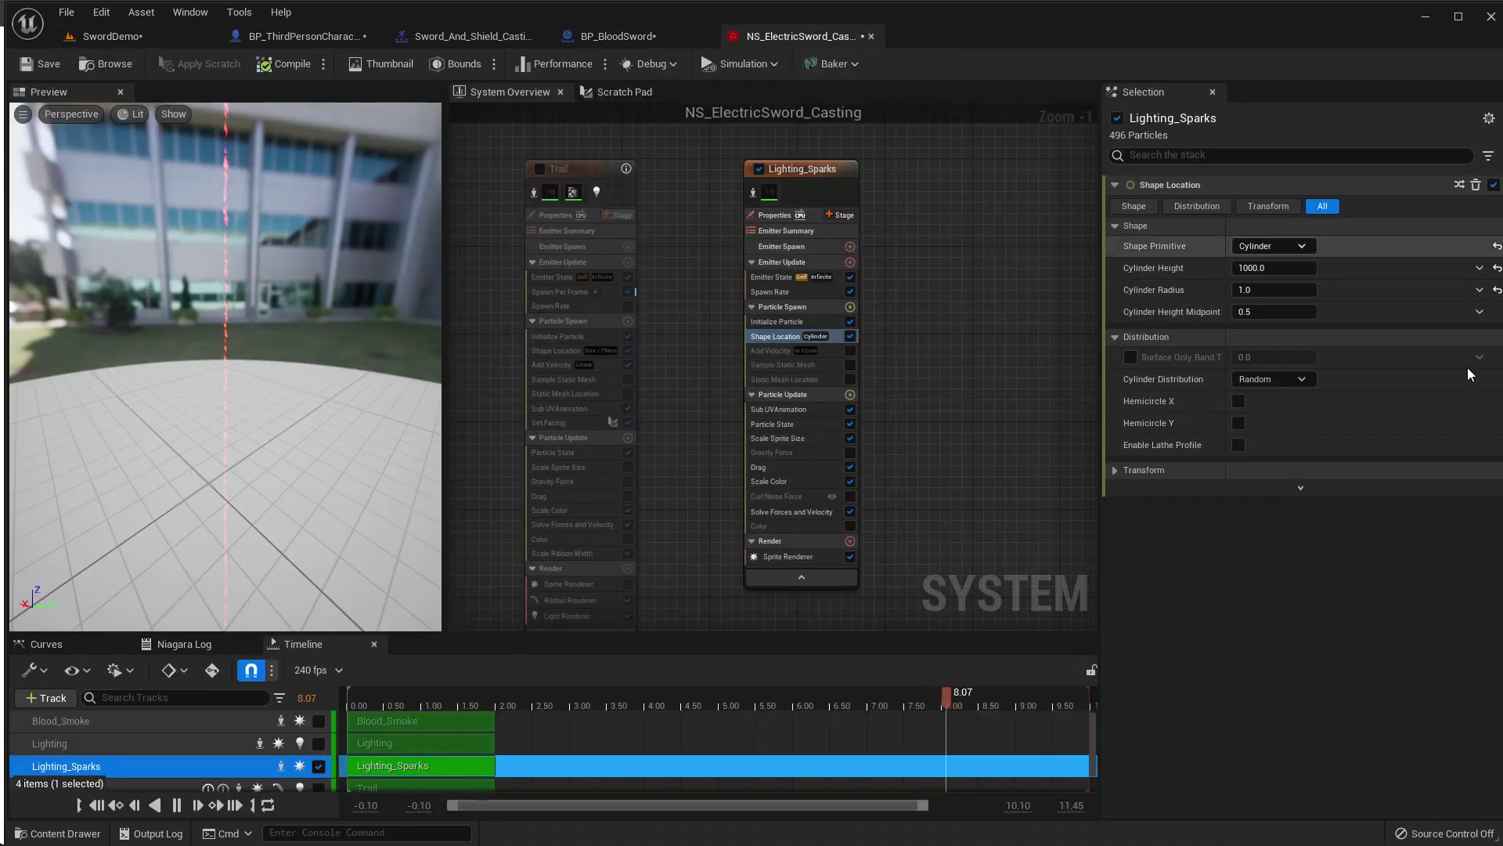
pyautogui.click(1285, 314)
pyautogui.write('0')
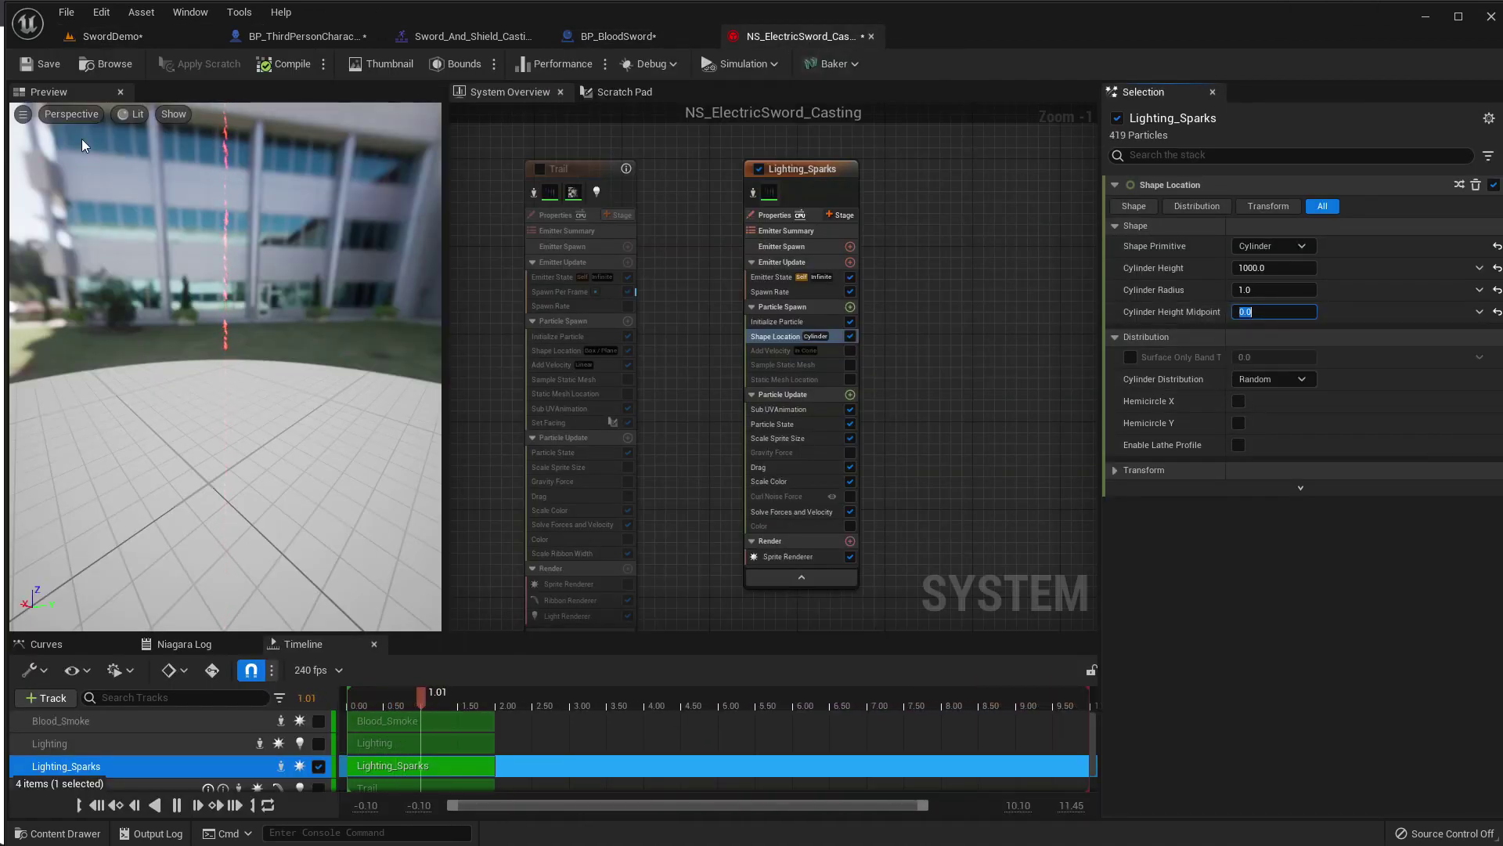
pyautogui.click(120, 43)
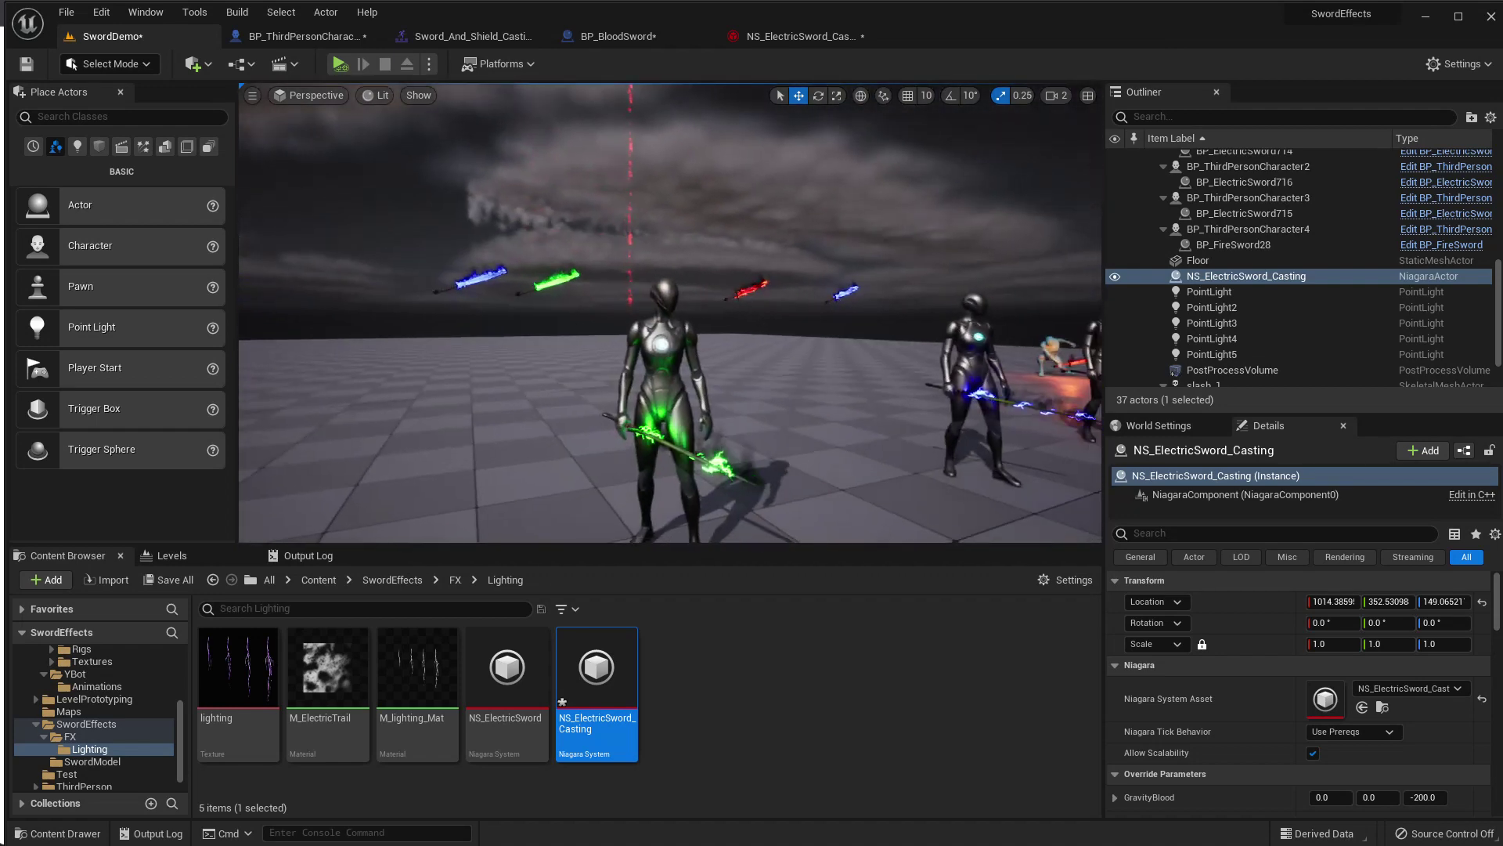
# Focus the casting effect and drag it to 946.49, 434.39 beside the green-sword character.
pyautogui.press('g')
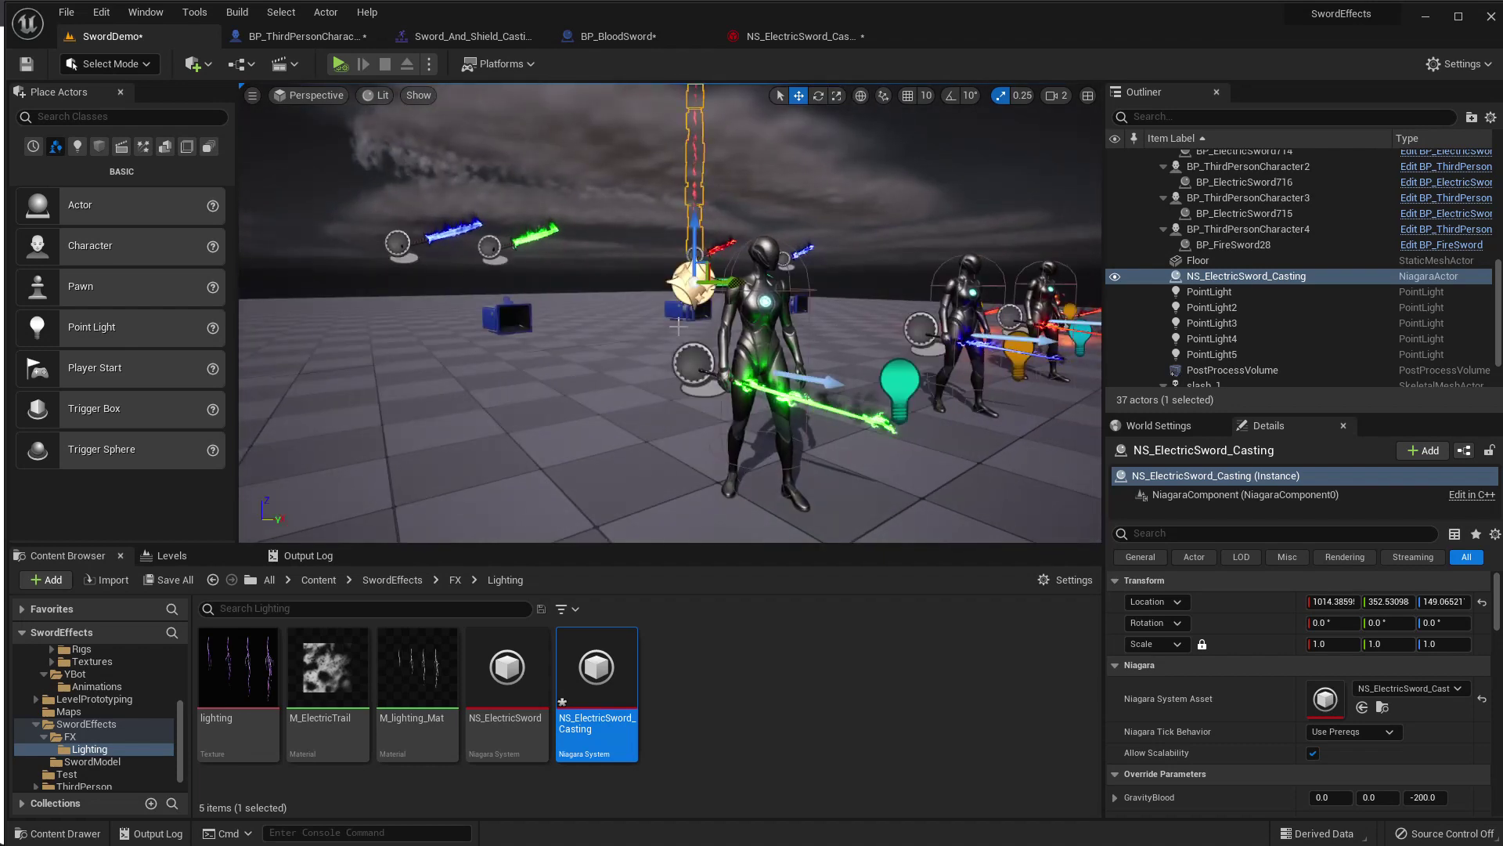
pyautogui.press('f')
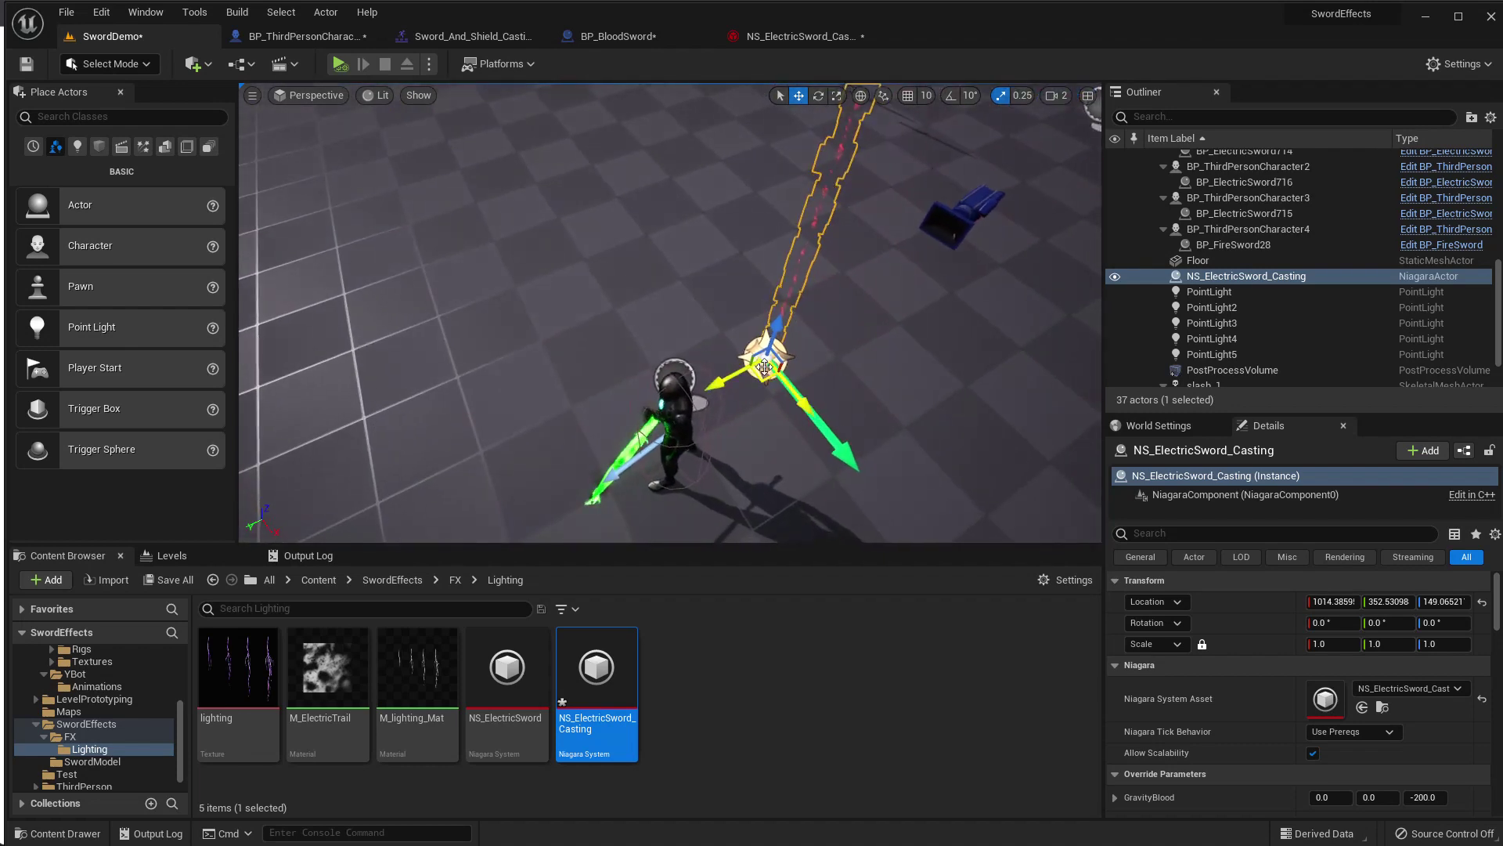
pyautogui.moveTo(704, 350); pyautogui.dragTo(689, 368)
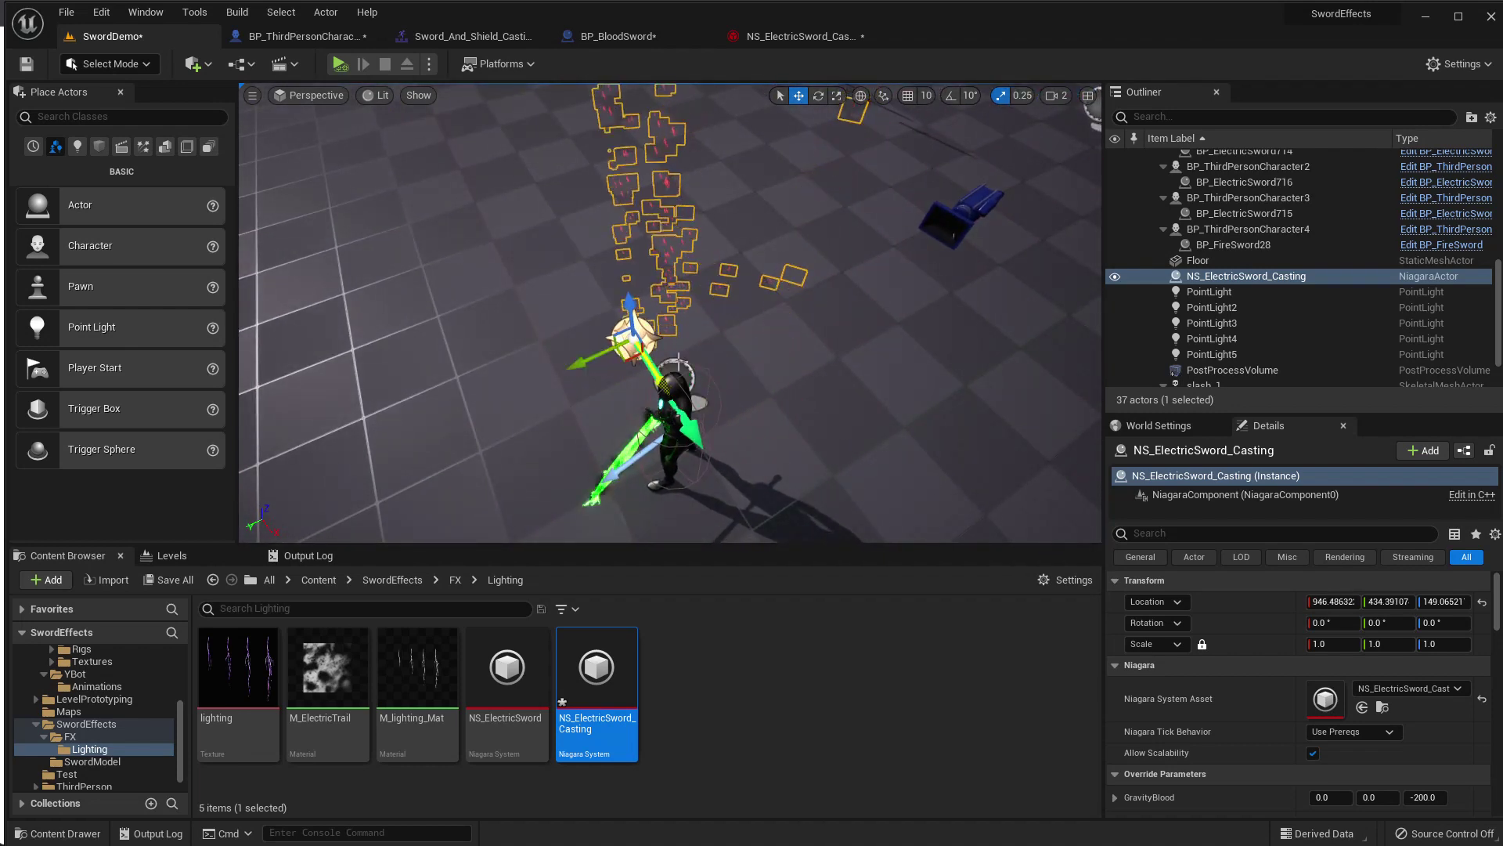
pyautogui.moveTo(689, 368); pyautogui.dragTo(673, 305, button='right')
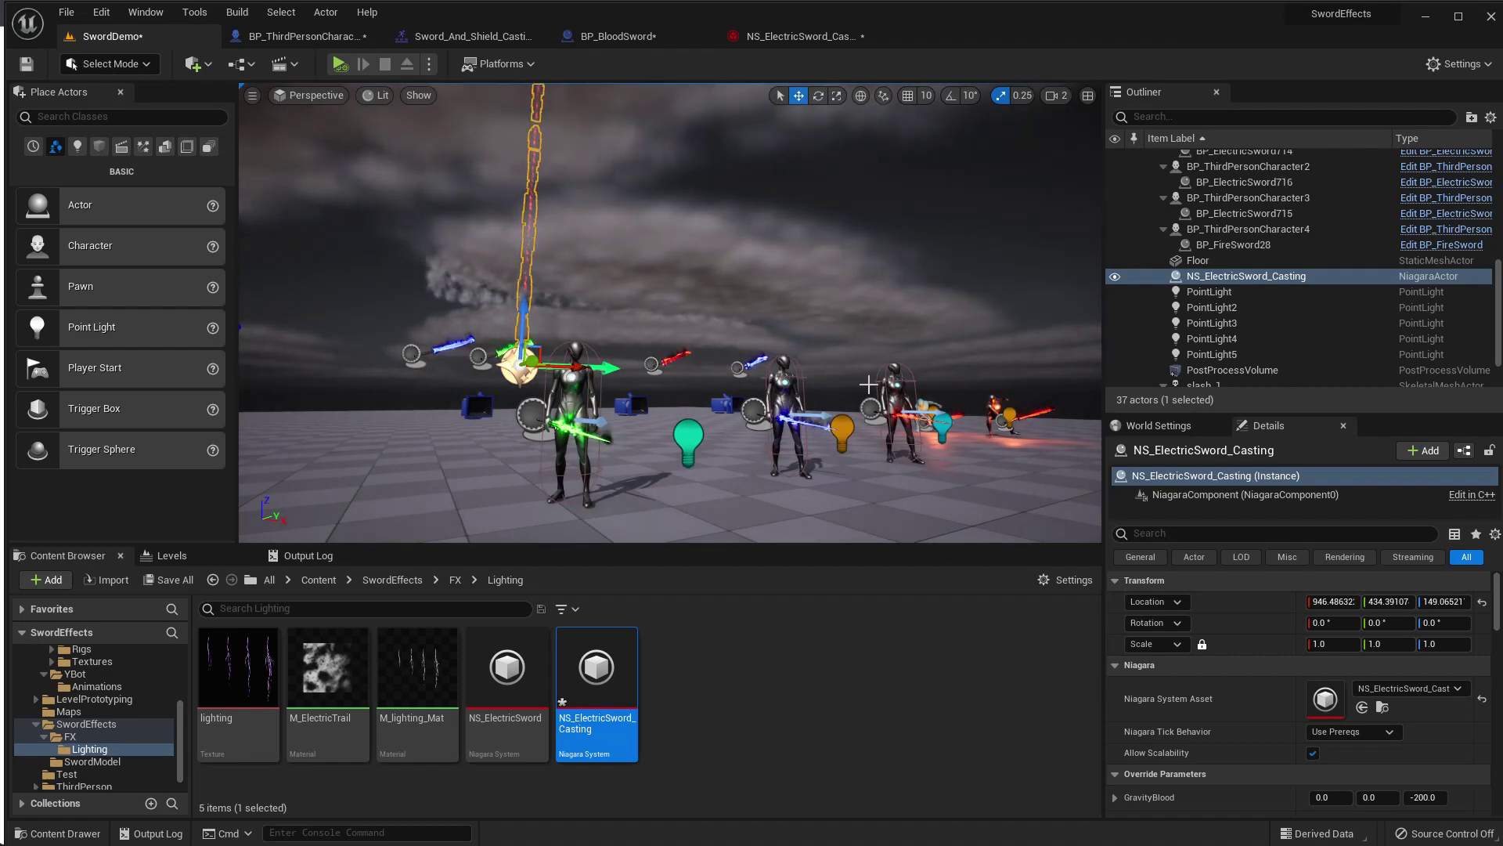
pyautogui.moveTo(867, 384); pyautogui.dragTo(975, 231, button='right')
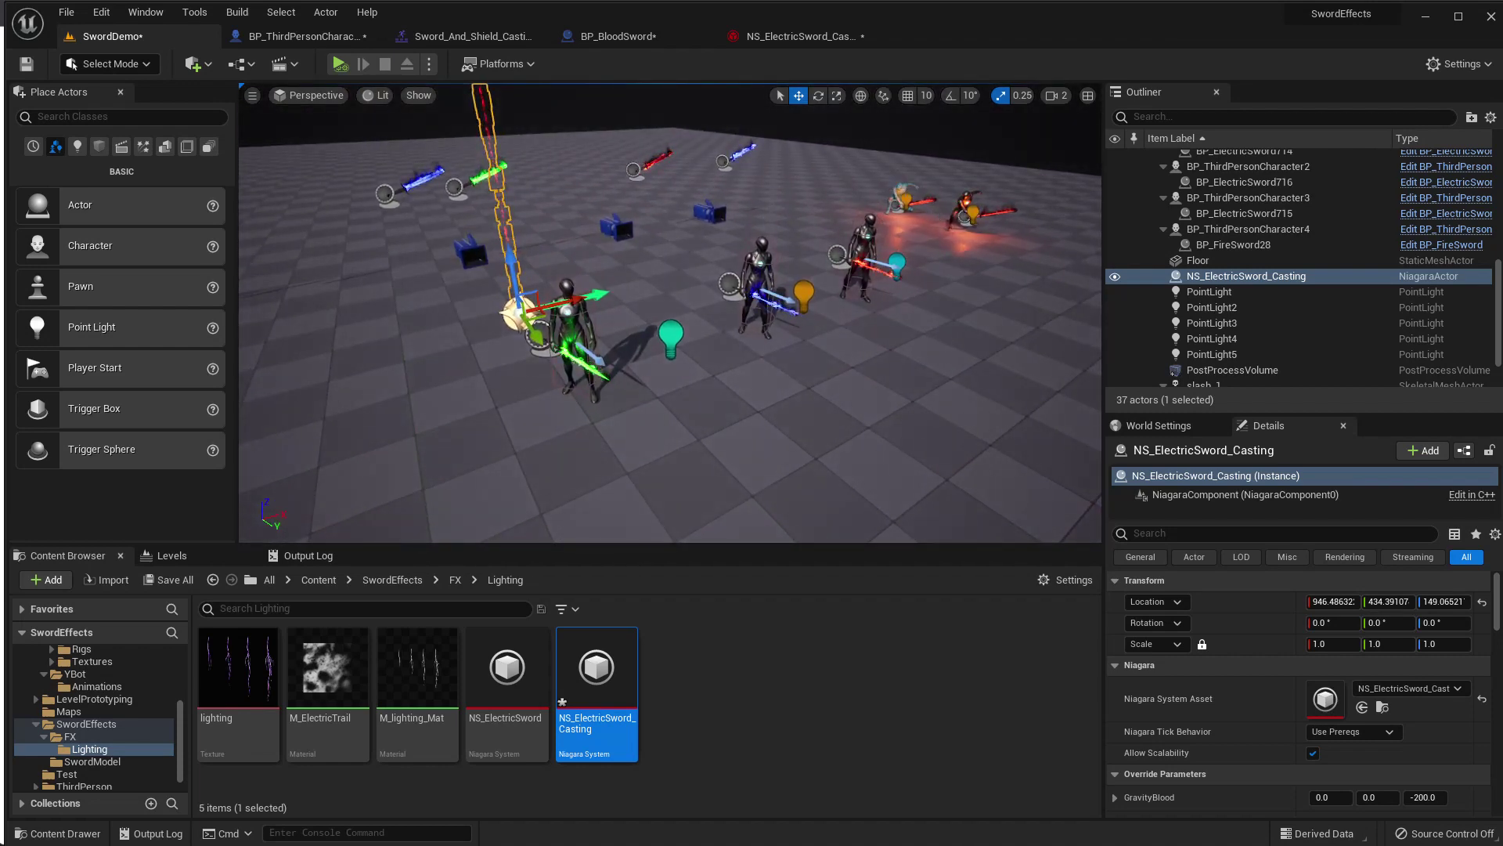
pyautogui.moveTo(843, 470); pyautogui.dragTo(844, 402, button='right')
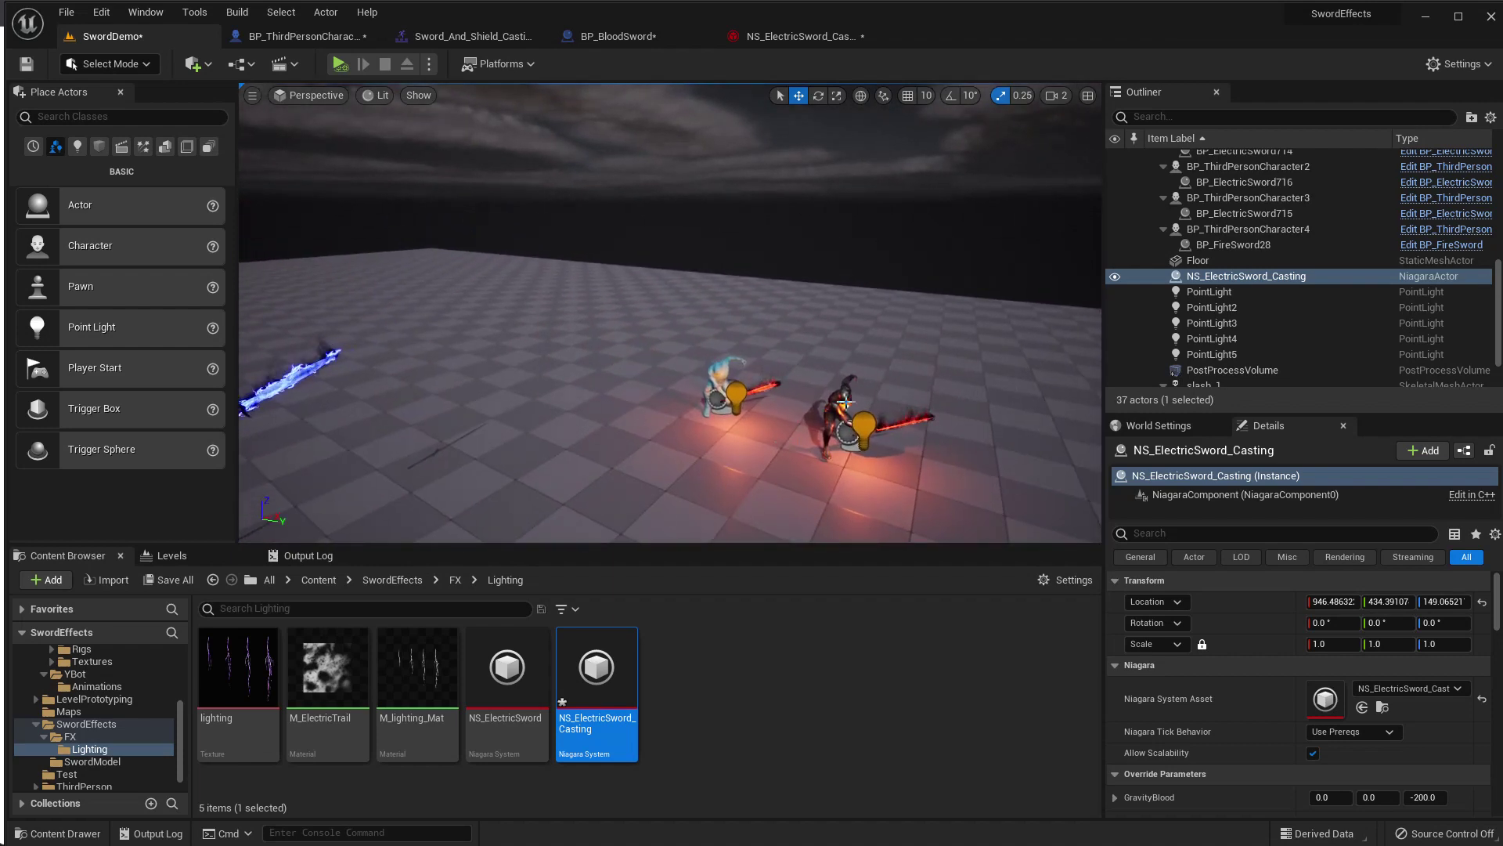
# Select the slash_1_Retargeted character, briefly duplicating it and deleting the copy.
pyautogui.click(844, 402)
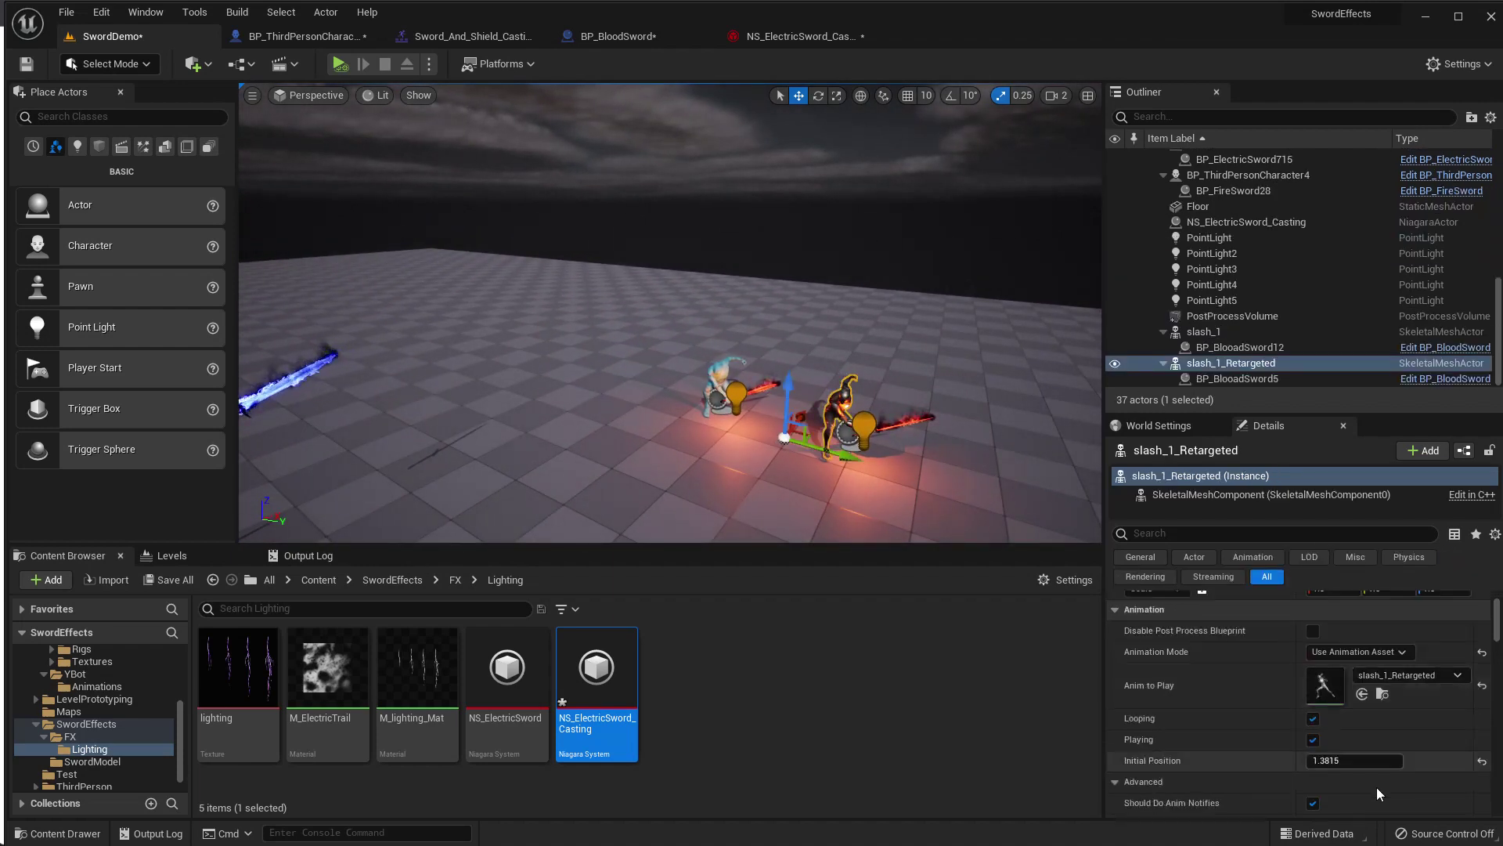
pyautogui.scroll(-2, 1376, 699)
pyautogui.moveTo(1355, 760); pyautogui.dragTo(1378, 761)
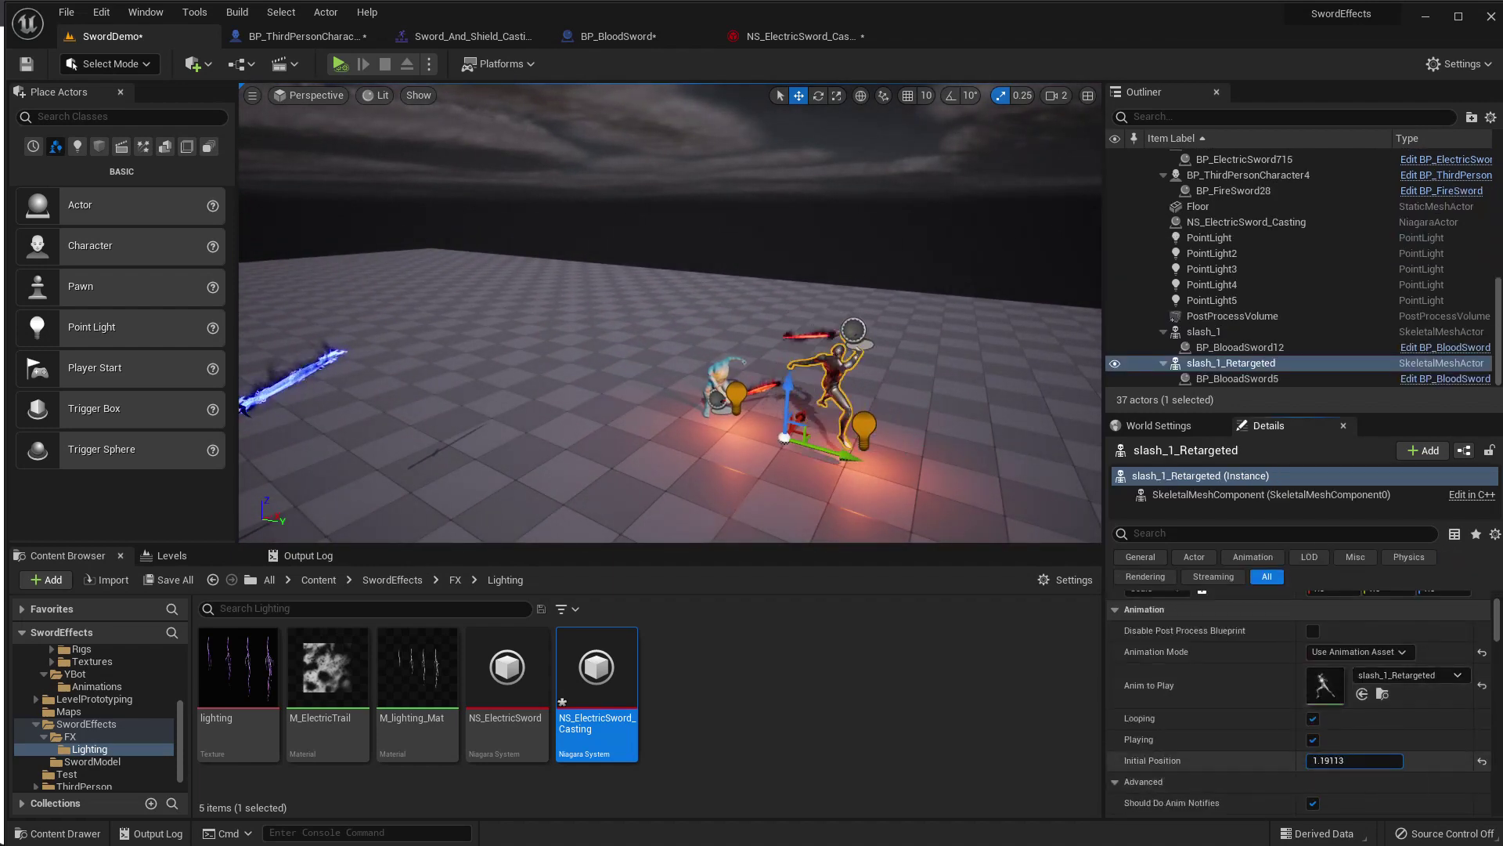
pyautogui.click(1401, 675)
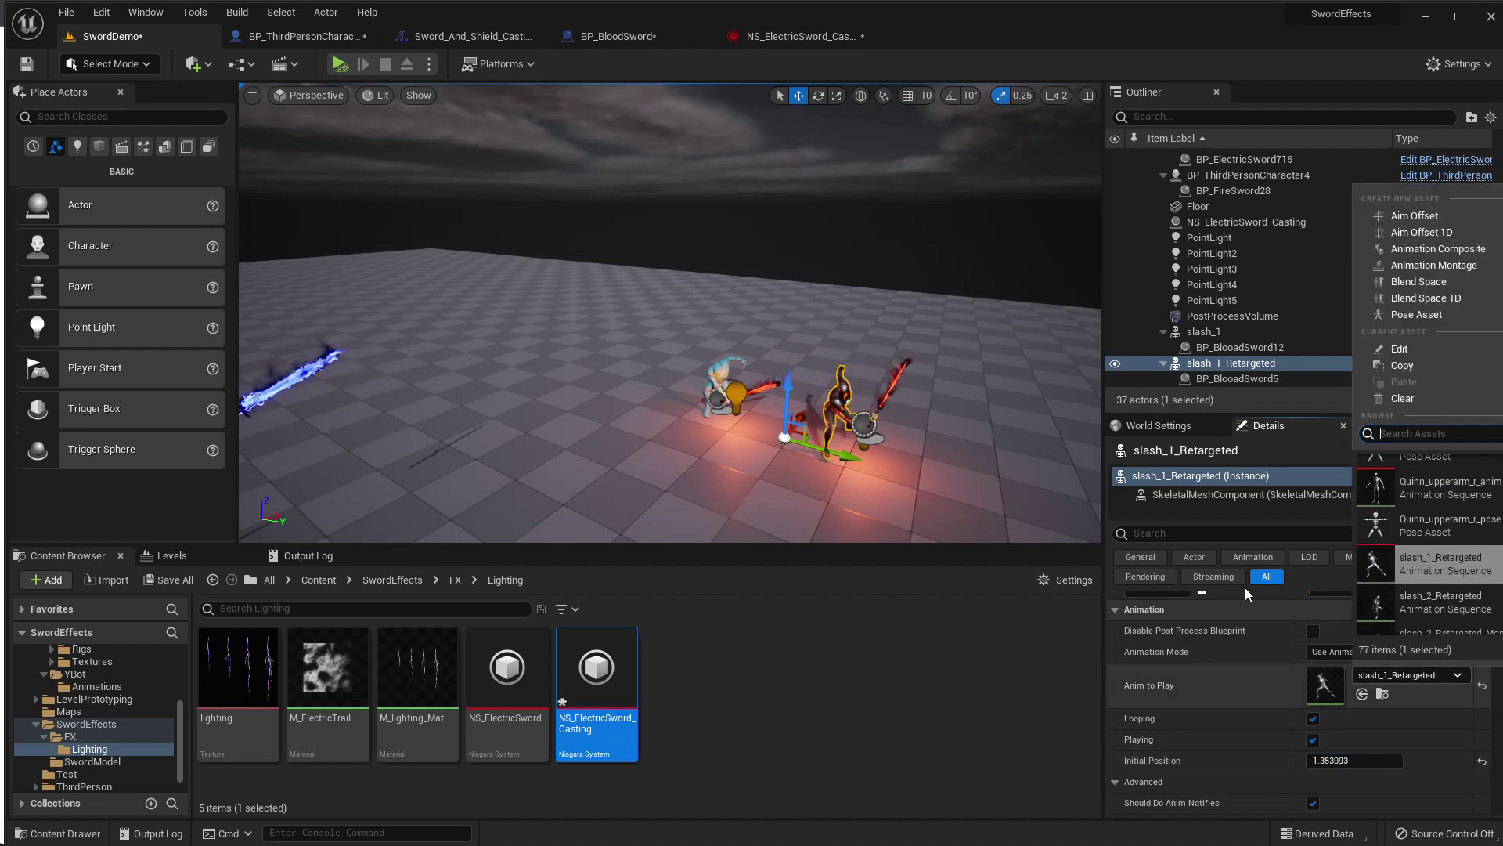
pyautogui.click(816, 449)
pyautogui.click(836, 399)
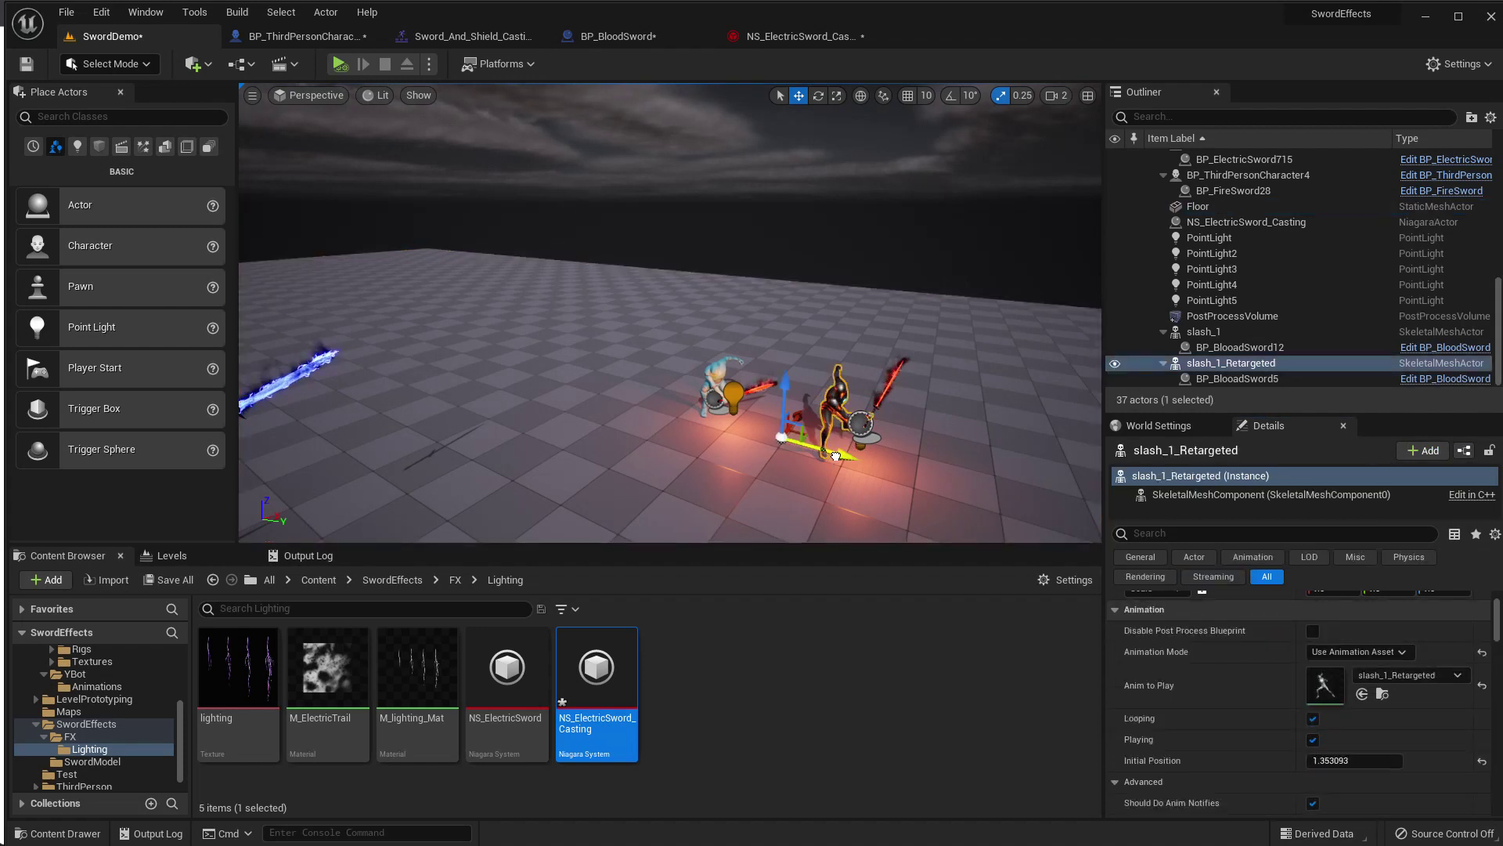
pyautogui.hotkey('ctrl', 'd')
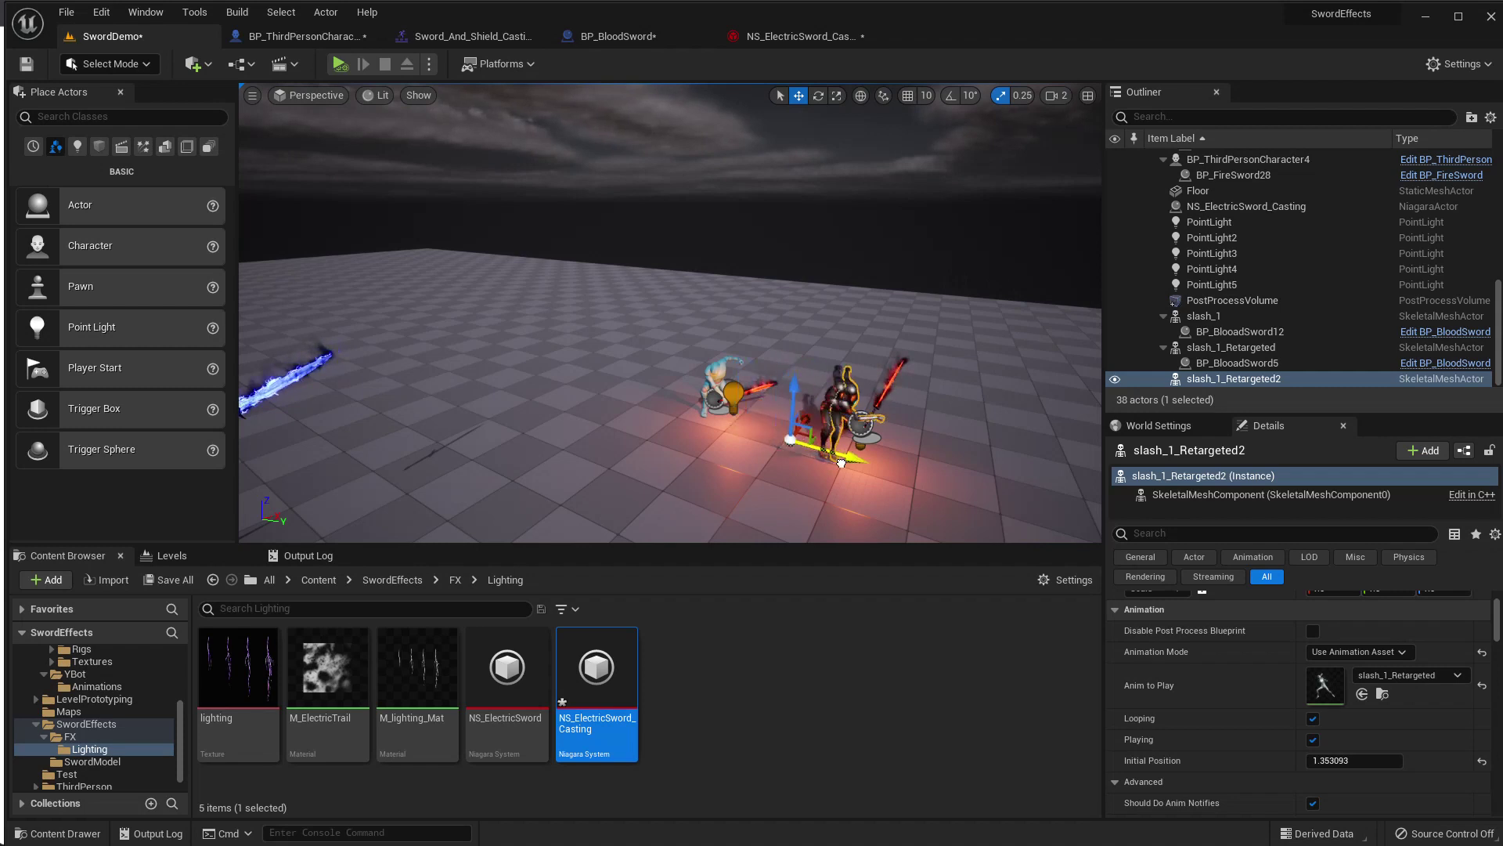
pyautogui.moveTo(841, 462)
pyautogui.mouseDown()
pyautogui.moveTo(957, 481)
pyautogui.moveTo(763, 354)
pyautogui.mouseUp()
pyautogui.press('Delete')
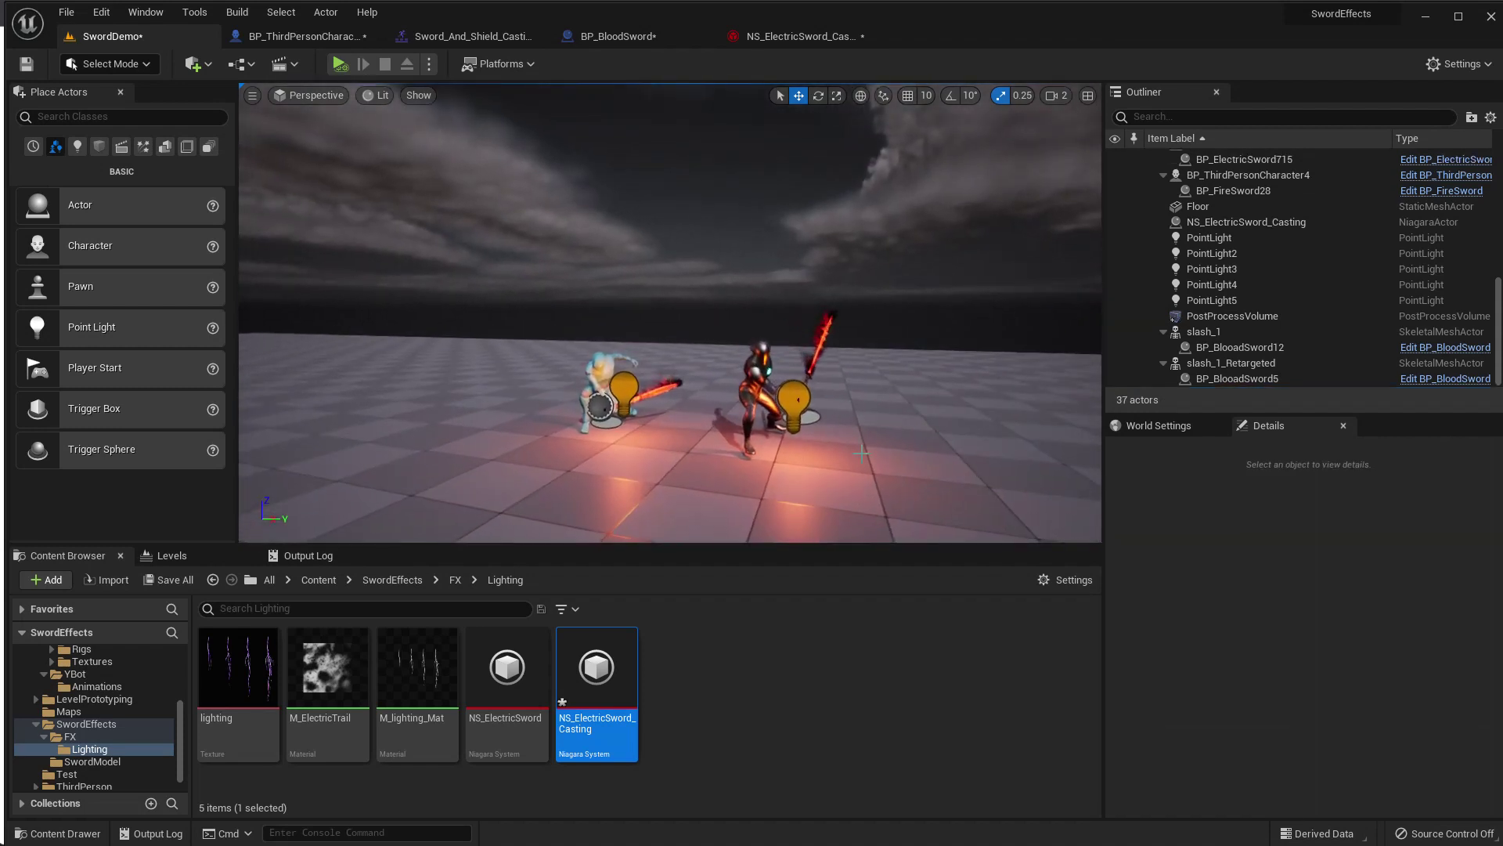
# Assign the Sword_And_Shield_Casting animation to slash_1_Retargeted, found by searching 'cast'.
pyautogui.click(763, 354)
pyautogui.click(1387, 678)
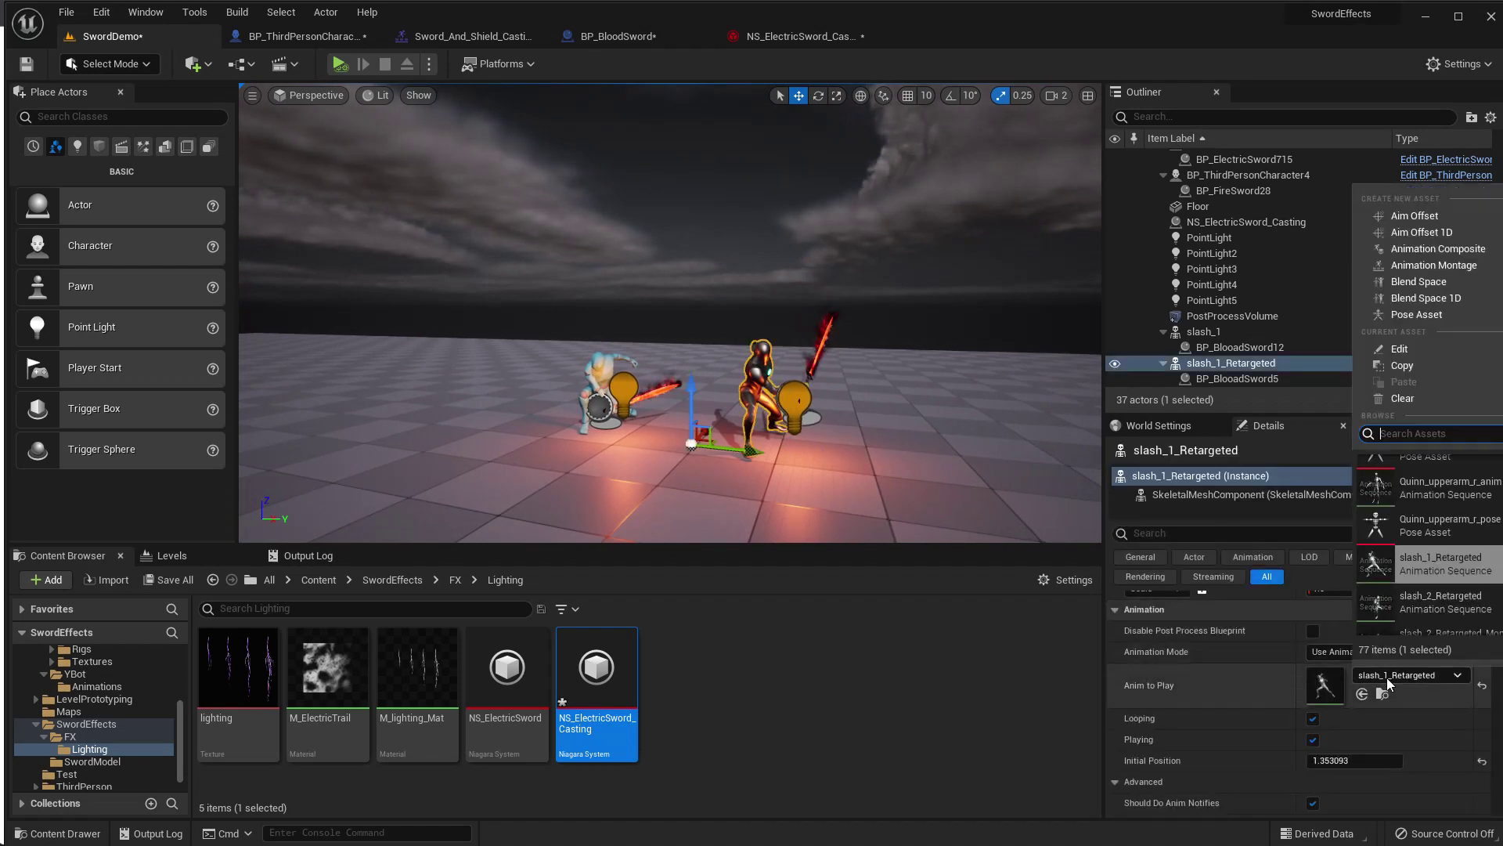
pyautogui.write('cast')
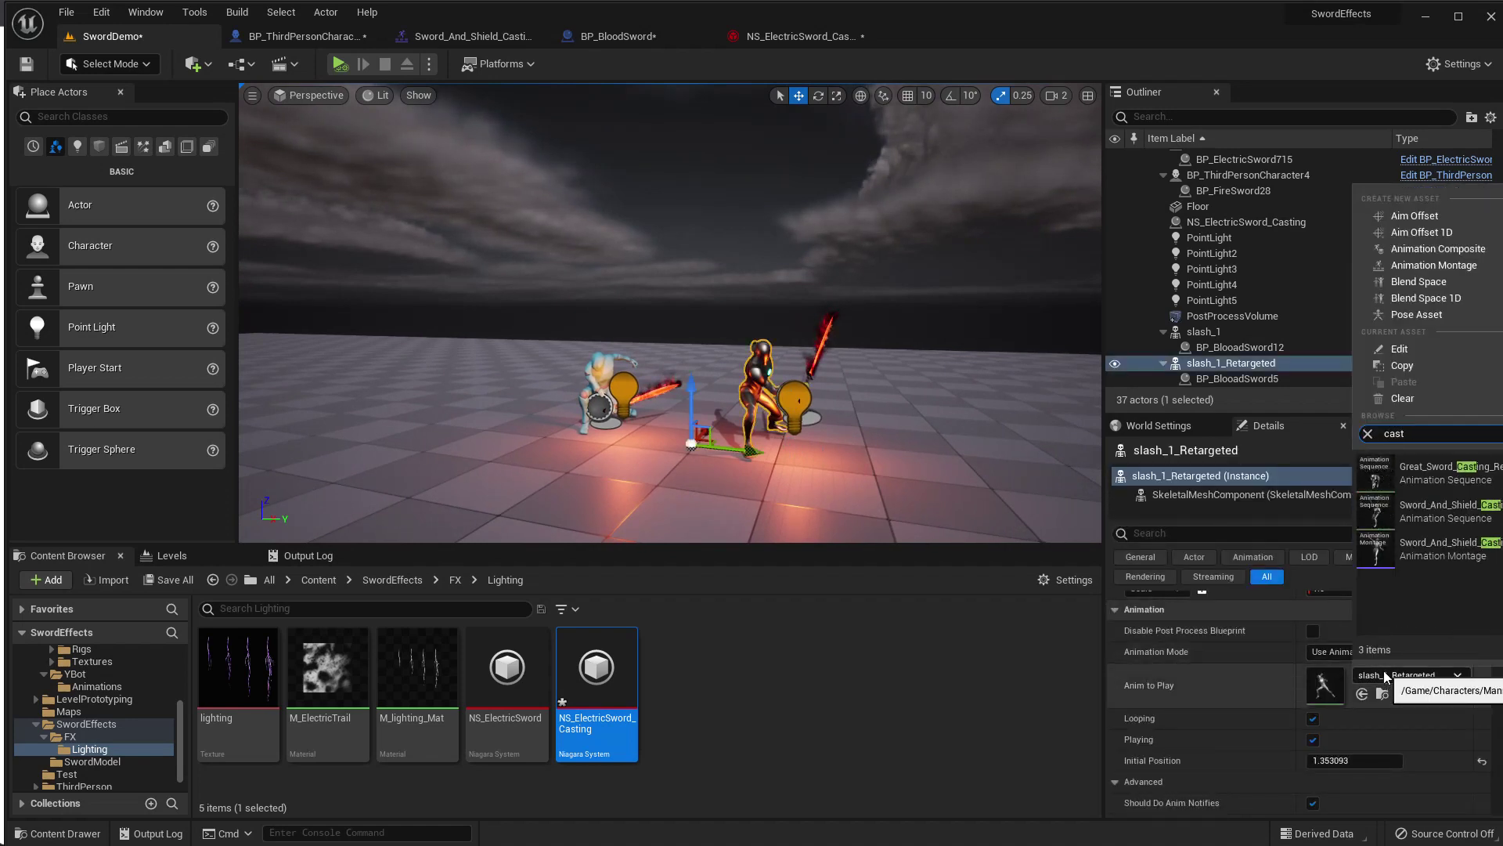
pyautogui.click(1433, 509)
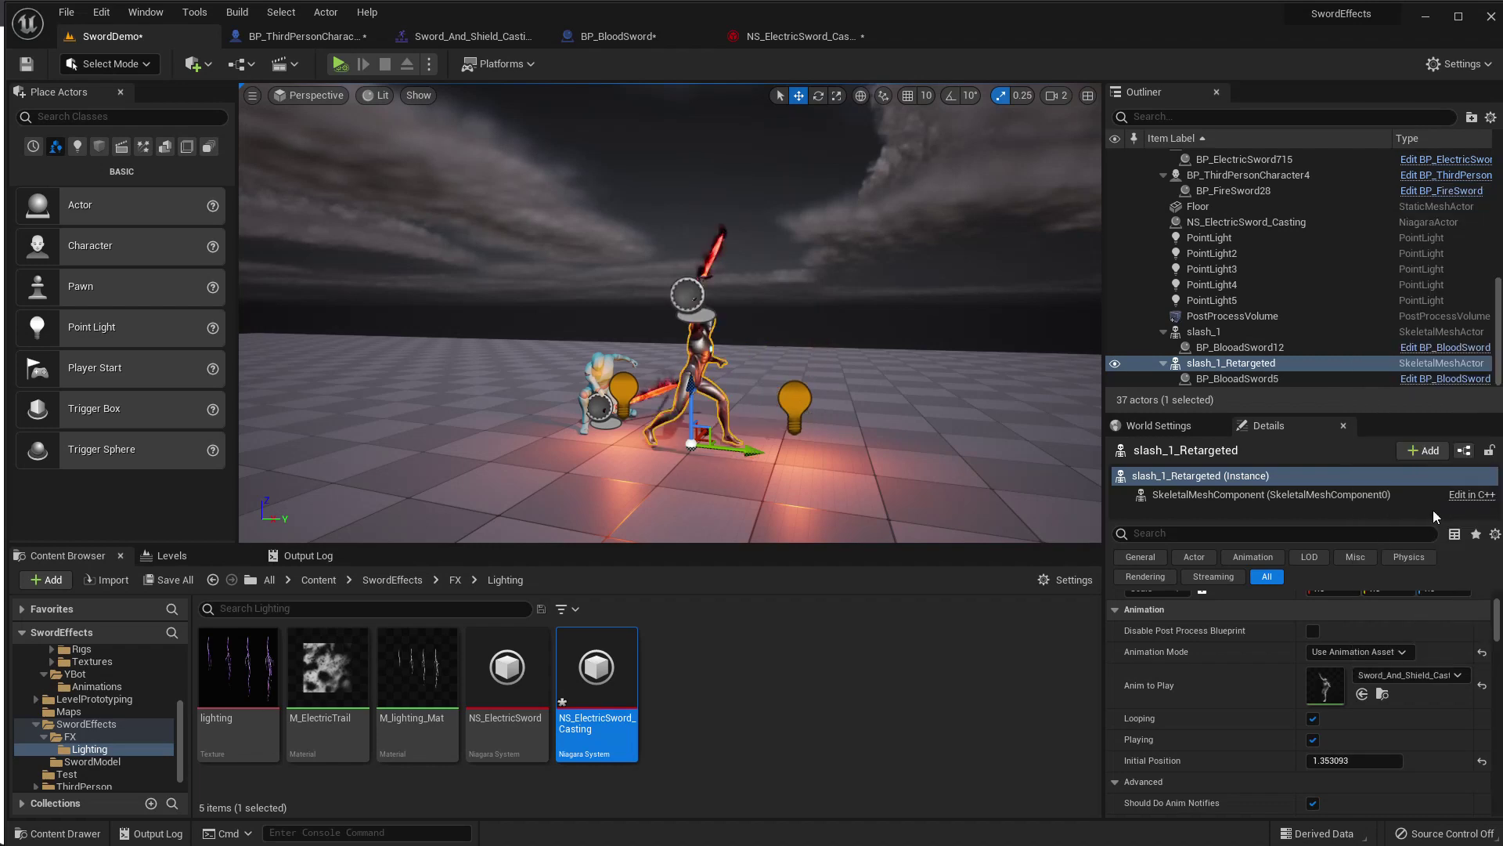
# Shift slash_1_Retargeted left along X and view the row of characters.
pyautogui.moveTo(855, 415); pyautogui.dragTo(666, 415, button='right')
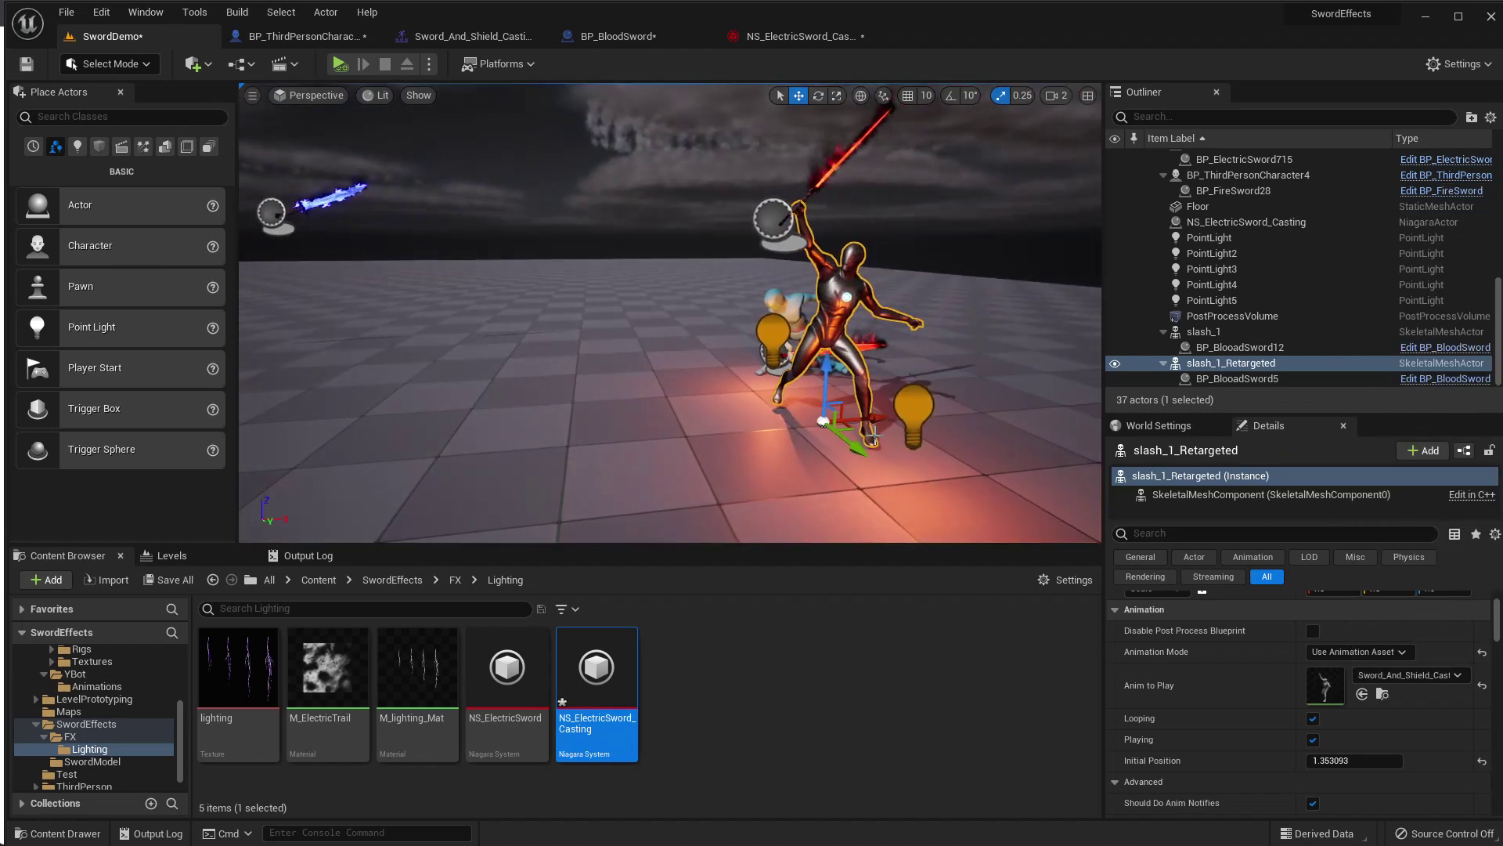
pyautogui.moveTo(893, 415); pyautogui.dragTo(893, 398, button='right')
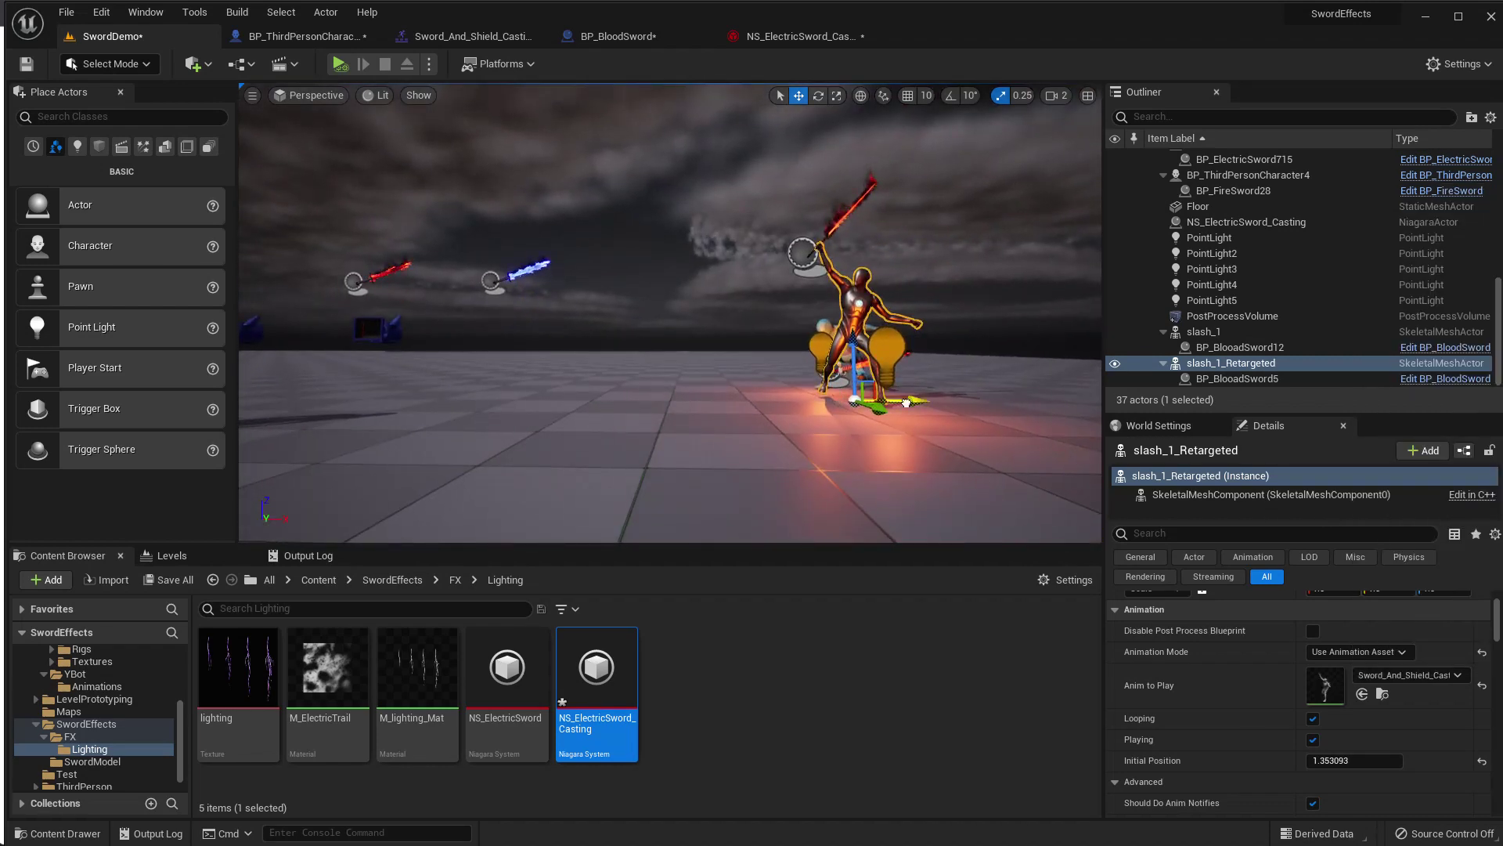
pyautogui.moveTo(906, 402); pyautogui.dragTo(733, 401)
pyautogui.moveTo(1354, 760)
pyautogui.mouseDown()
pyautogui.moveTo(1331, 760)
pyautogui.moveTo(1377, 760)
pyautogui.mouseUp()
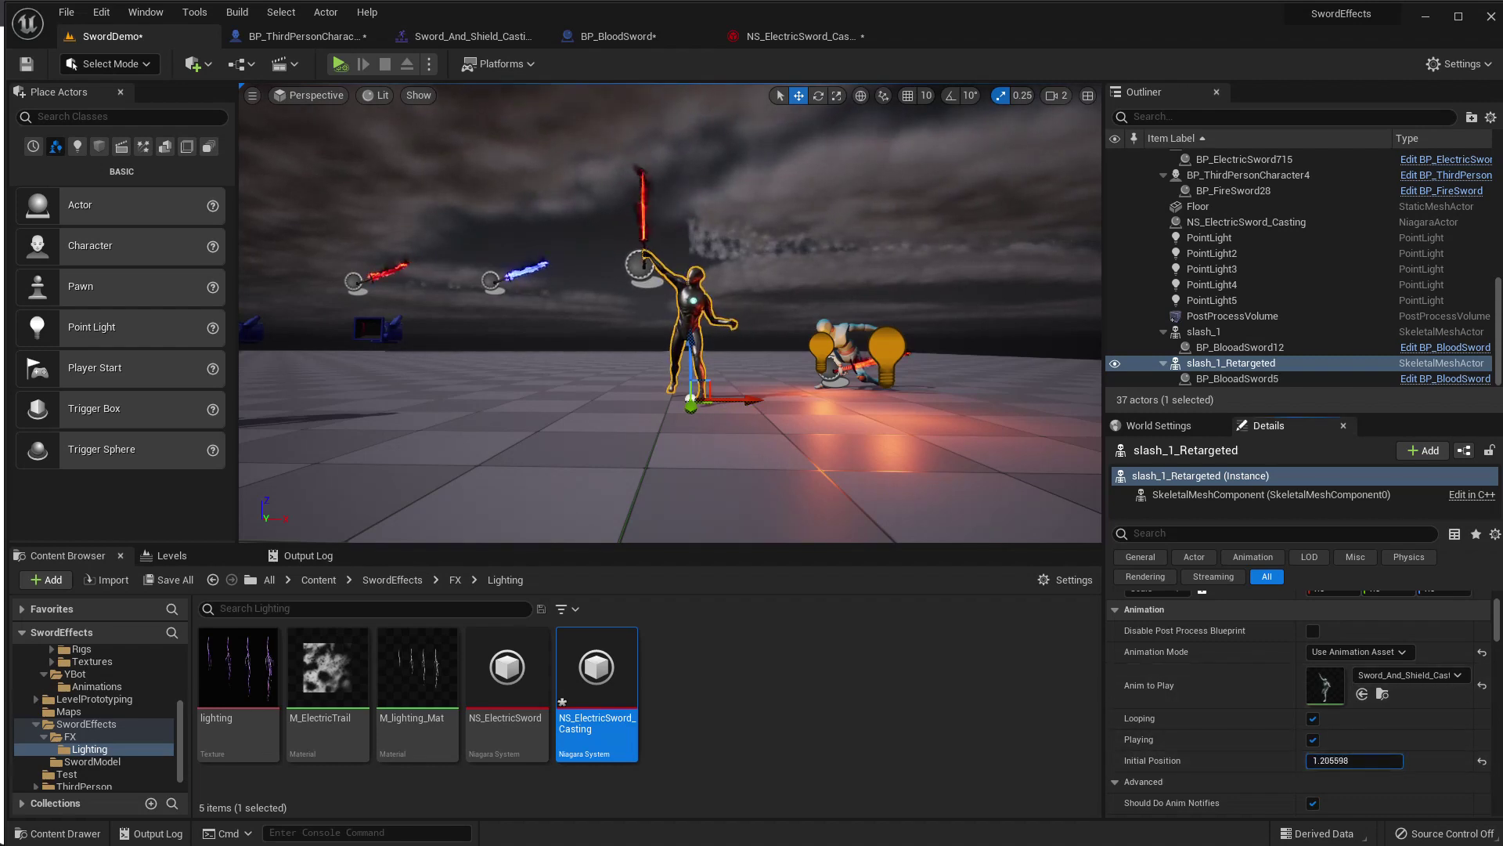
pyautogui.moveTo(991, 480); pyautogui.dragTo(992, 480, button='right')
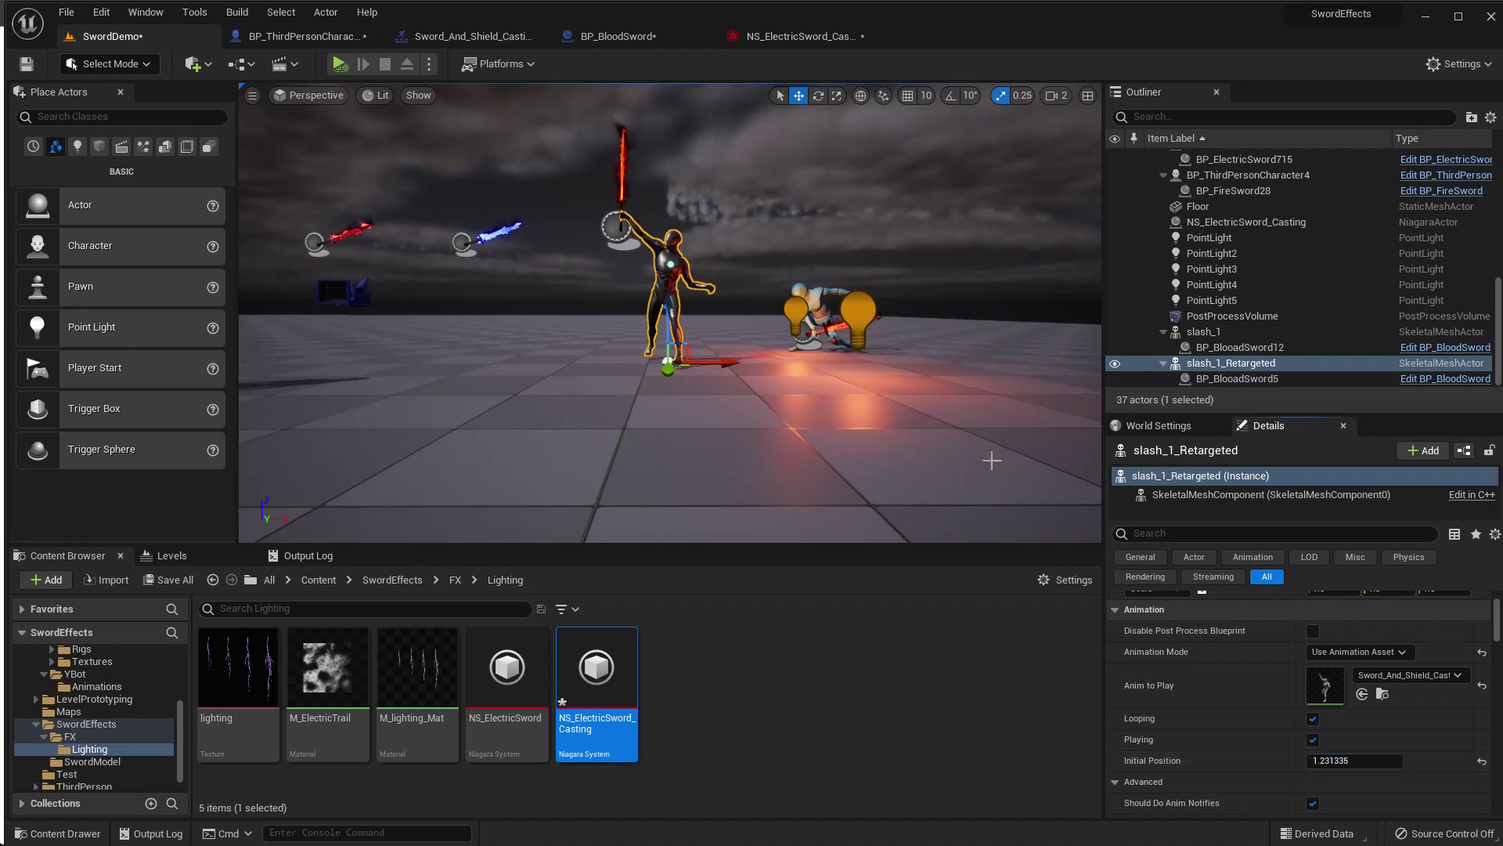
pyautogui.moveTo(992, 460); pyautogui.dragTo(992, 460, button='right')
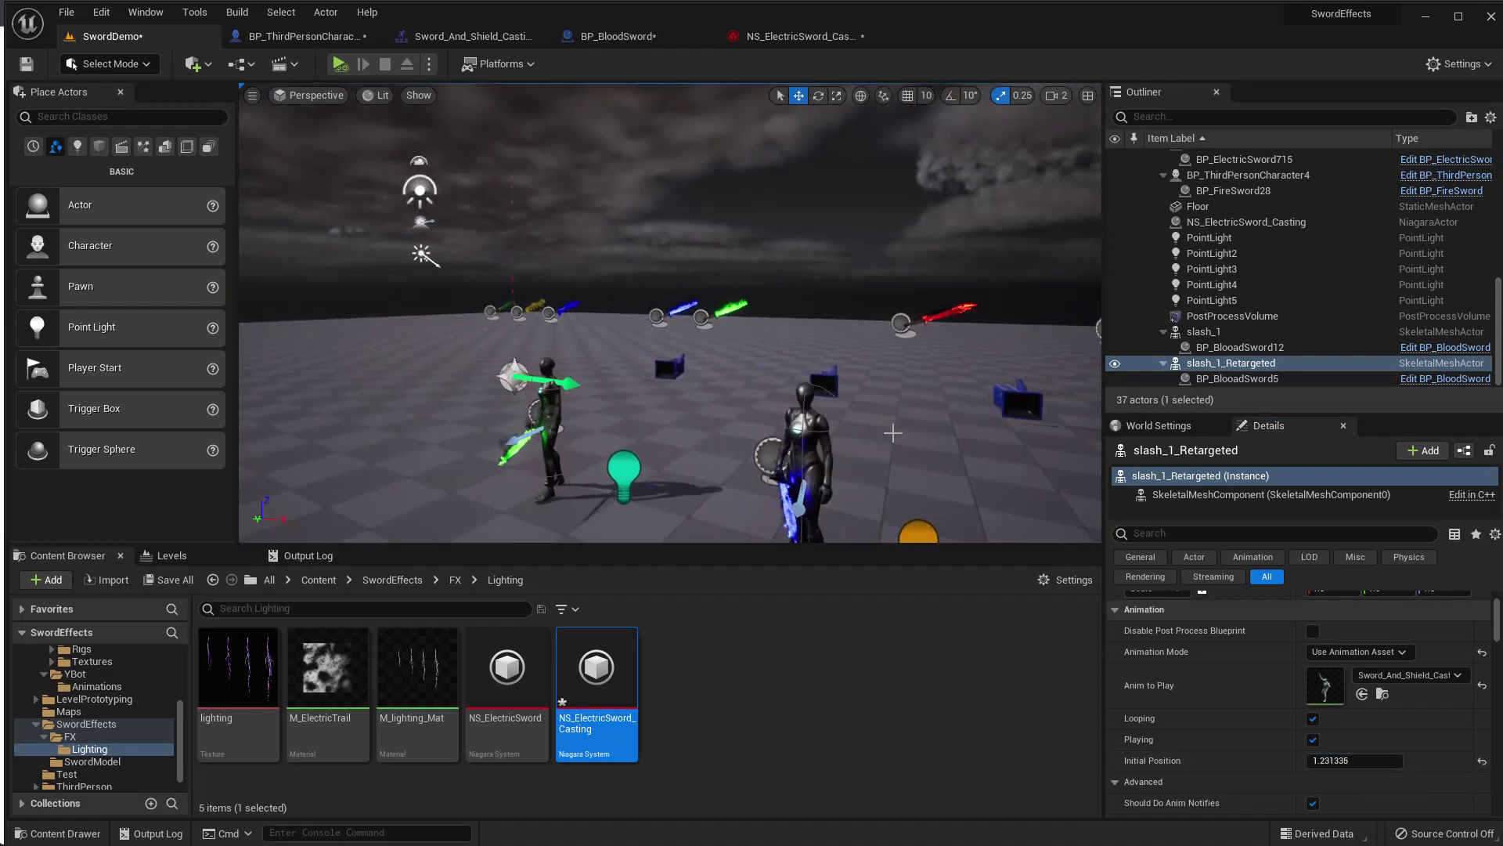
pyautogui.click(566, 392)
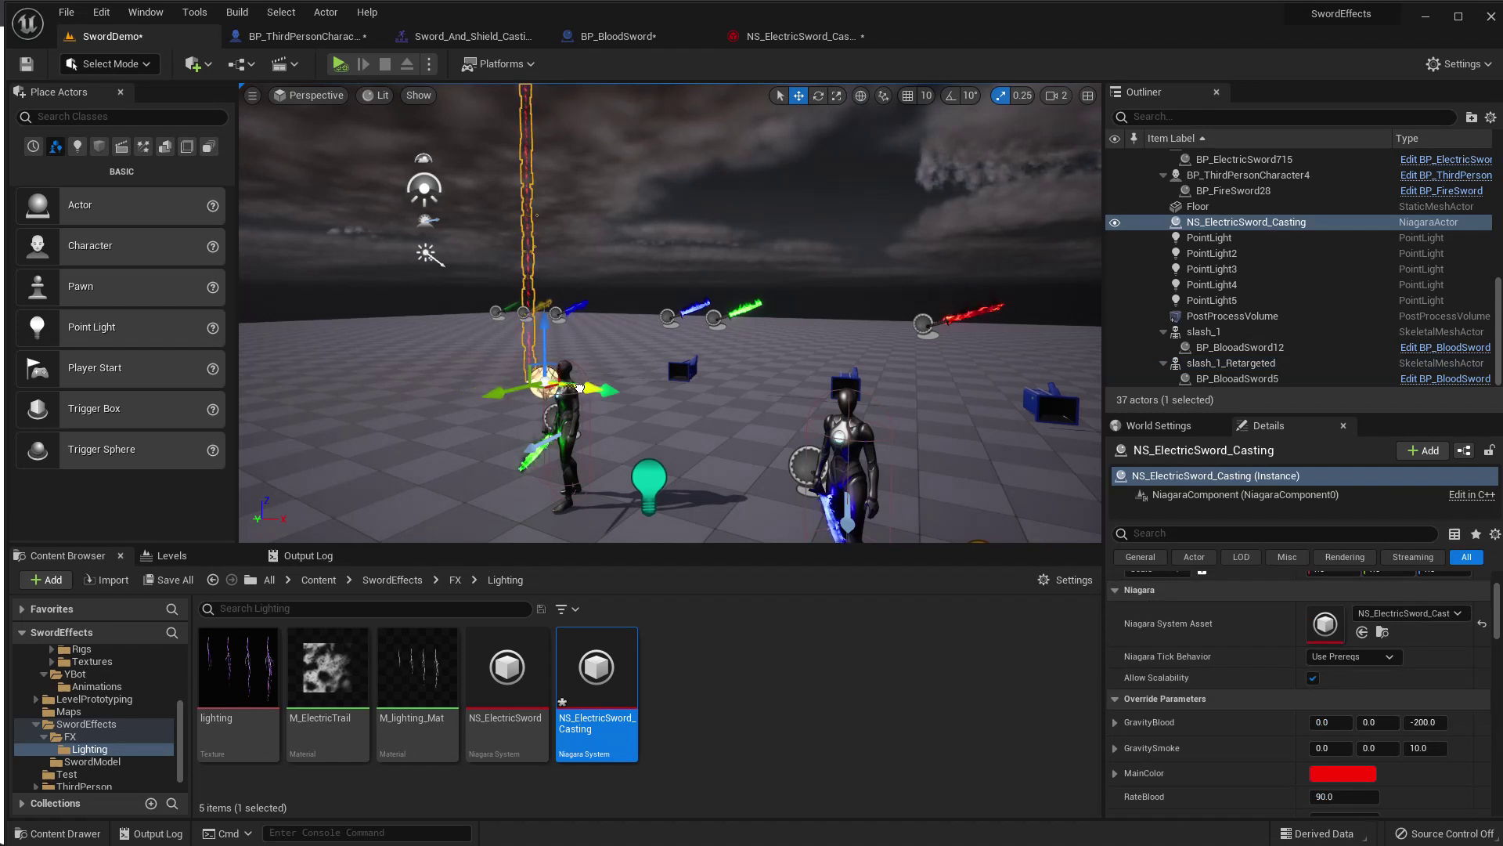
pyautogui.moveTo(580, 388); pyautogui.dragTo(580, 388, button='right')
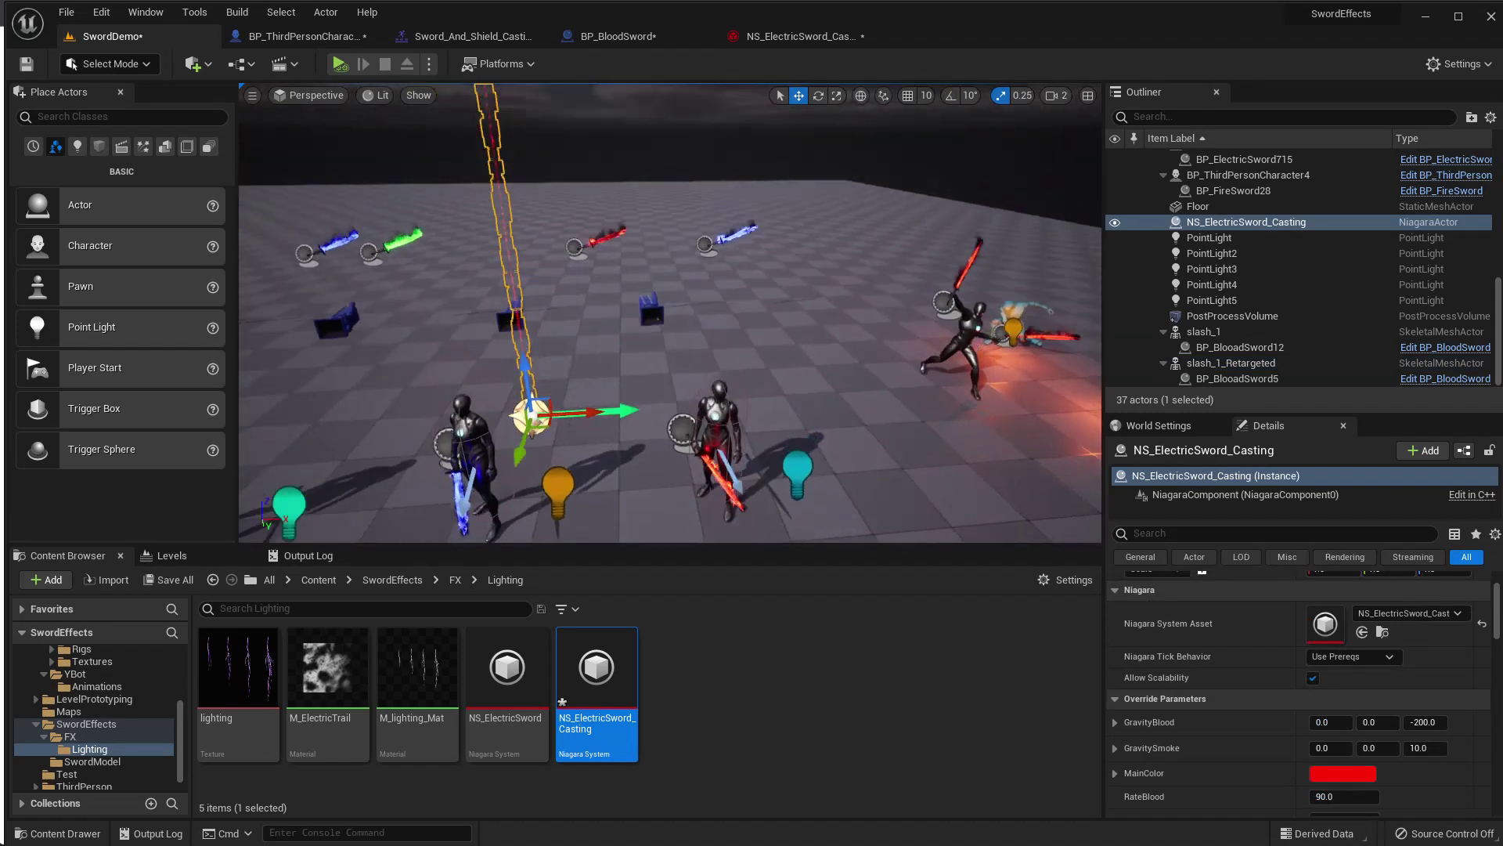
pyautogui.moveTo(601, 514); pyautogui.dragTo(602, 529, button='right')
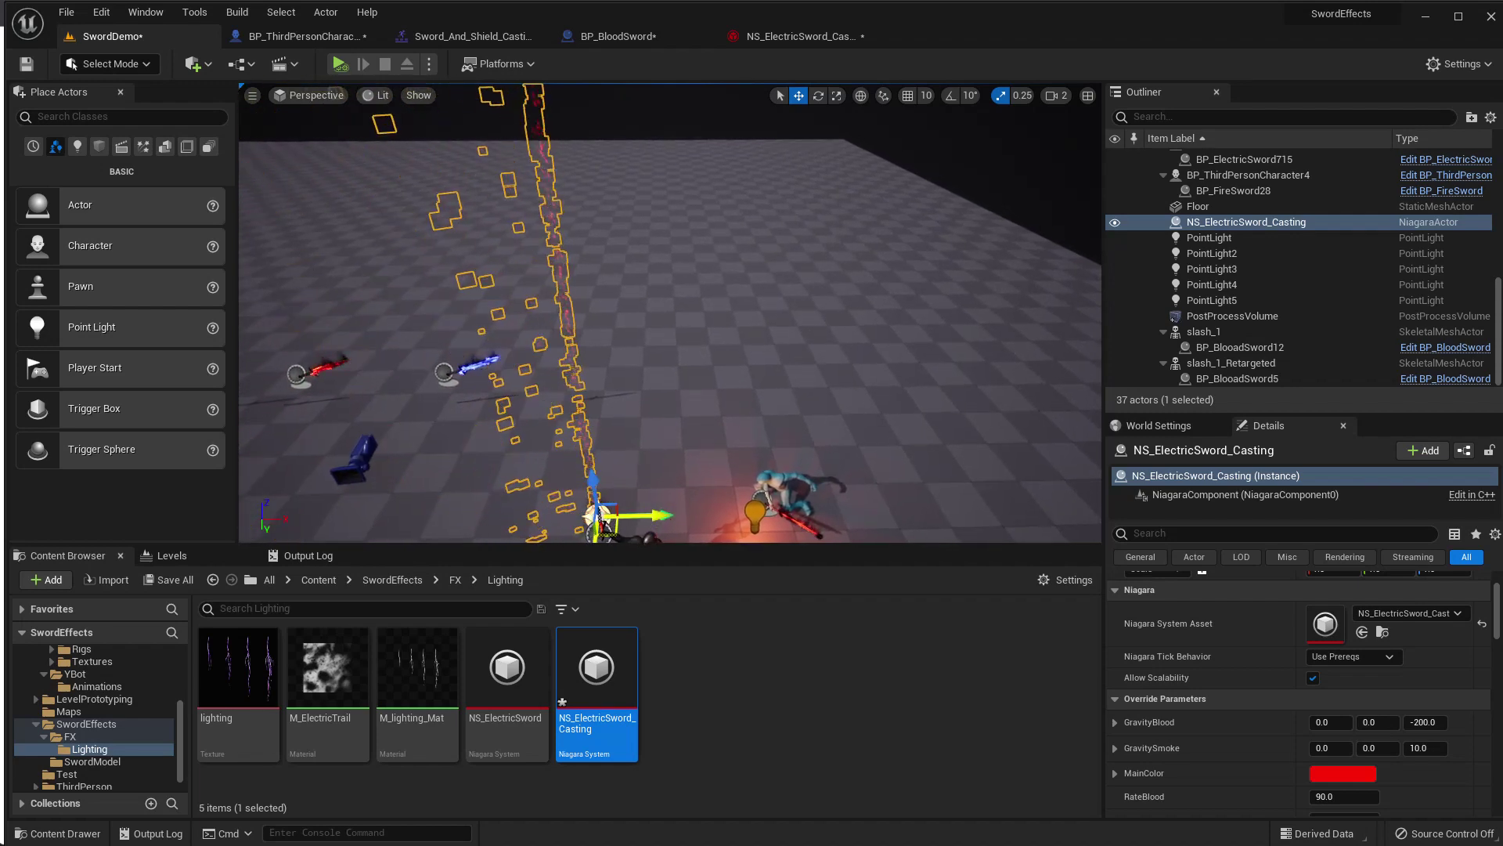
pyautogui.moveTo(622, 528); pyautogui.dragTo(563, 496, button='right')
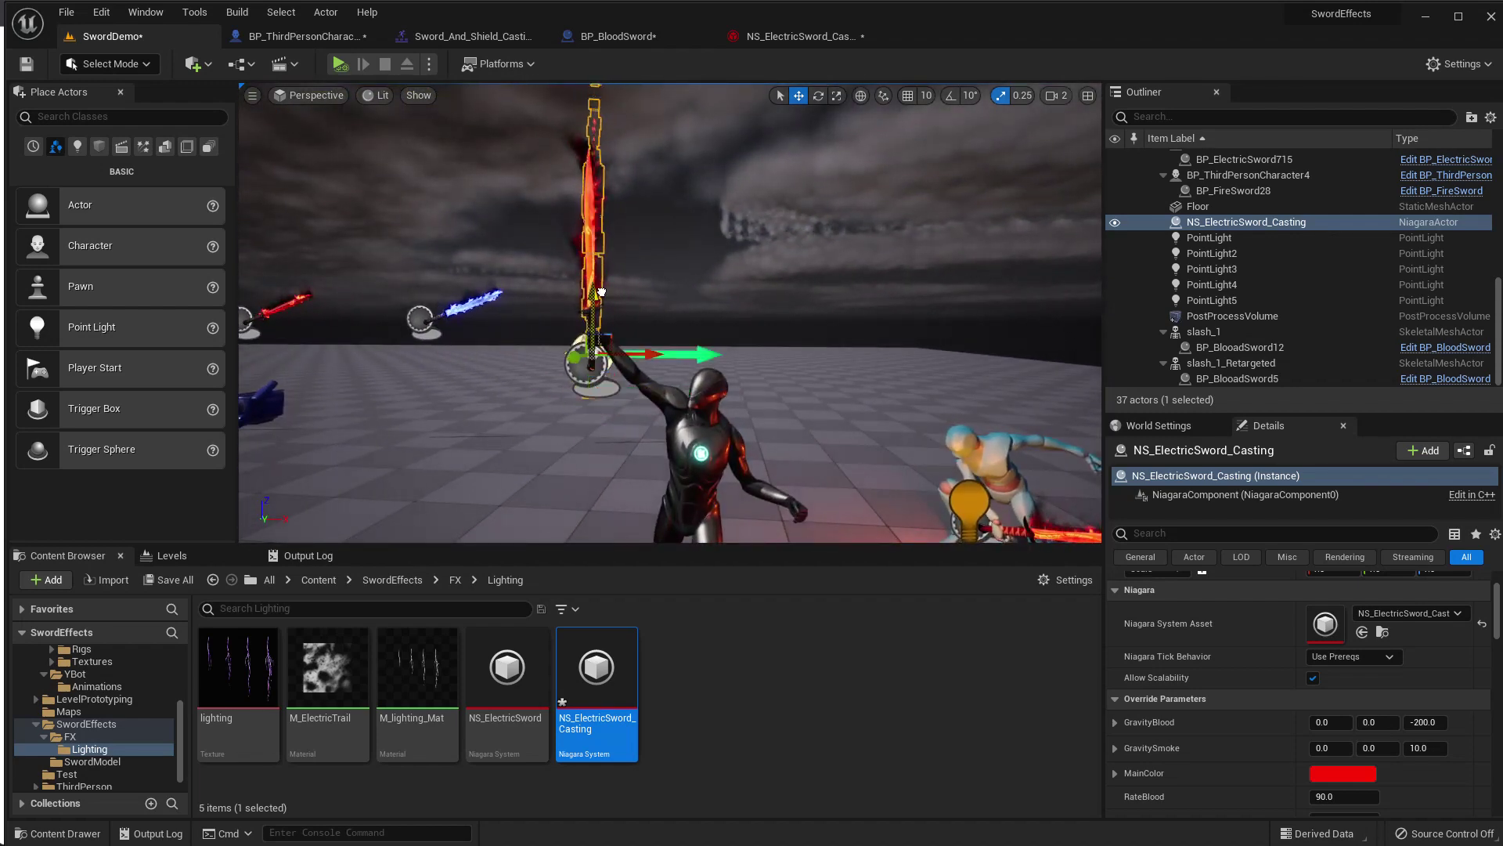
pyautogui.moveTo(568, 92); pyautogui.dragTo(568, 93, button='right')
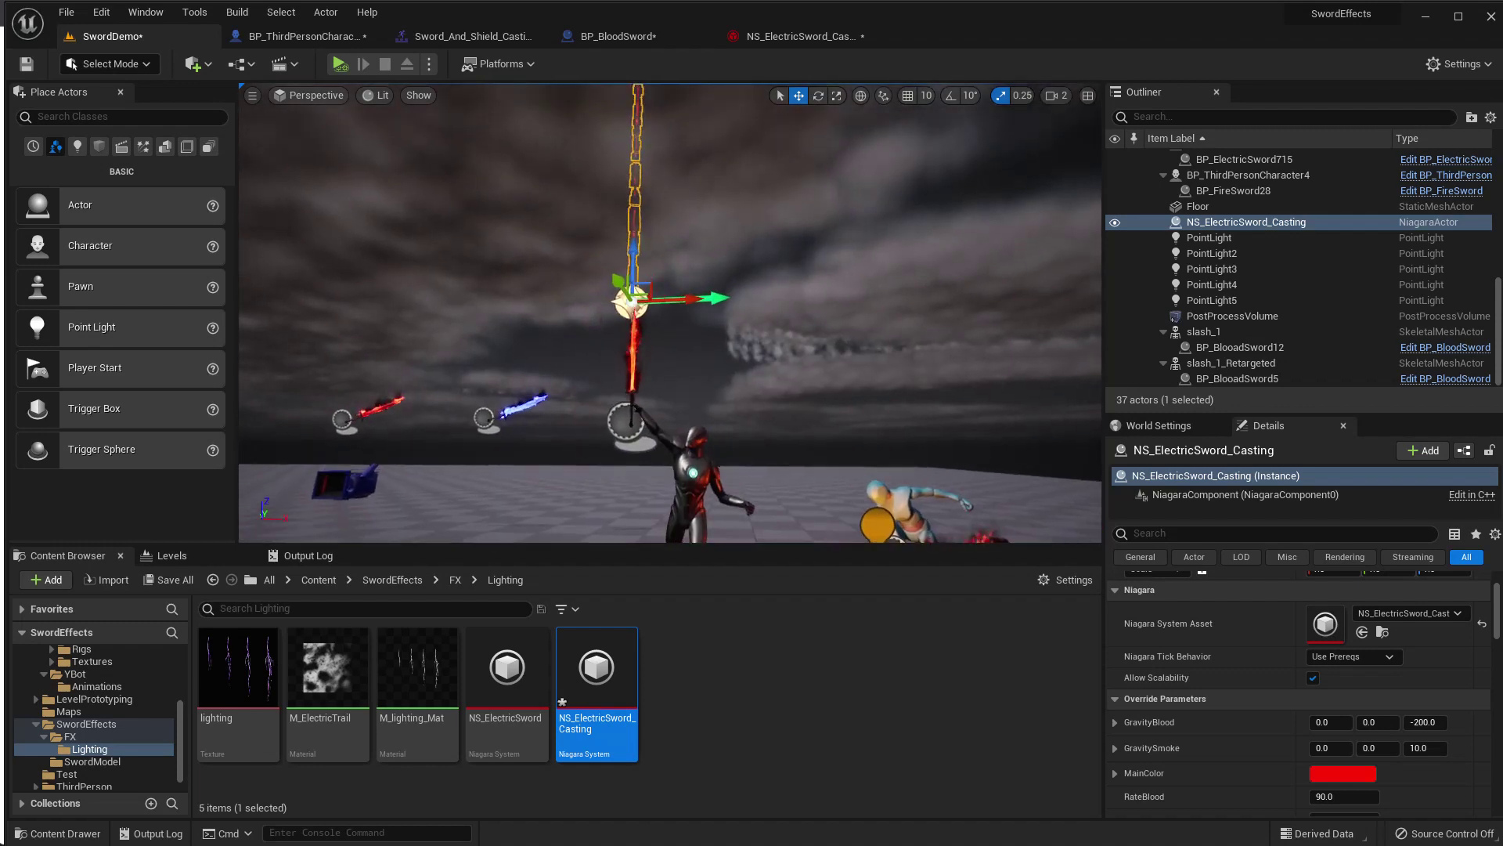
pyautogui.moveTo(669, 313); pyautogui.dragTo(670, 313, button='right')
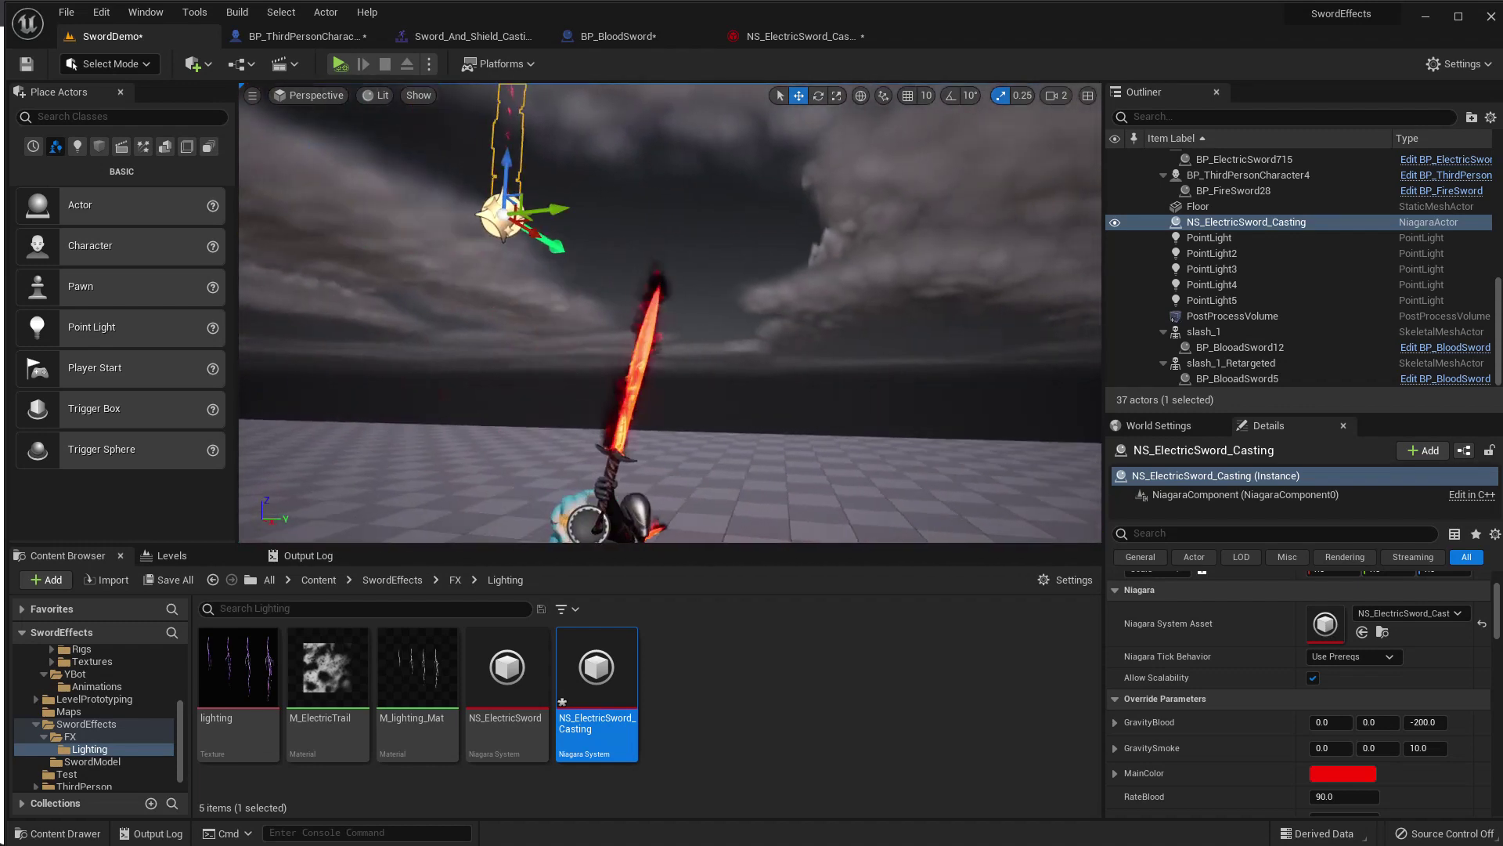
pyautogui.moveTo(555, 244); pyautogui.dragTo(554, 244, button='right')
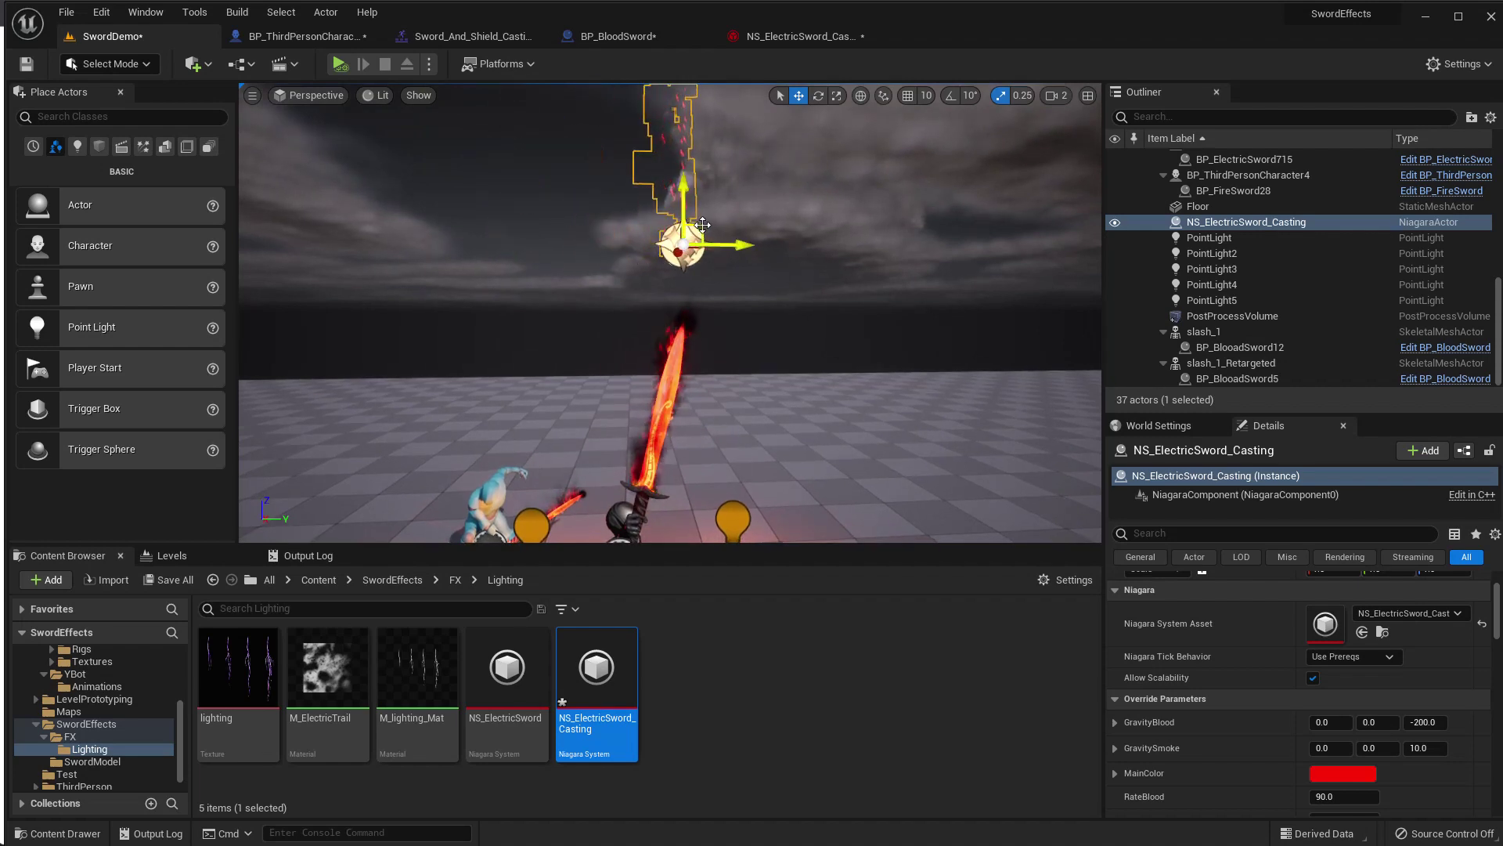
pyautogui.moveTo(702, 224); pyautogui.dragTo(698, 249)
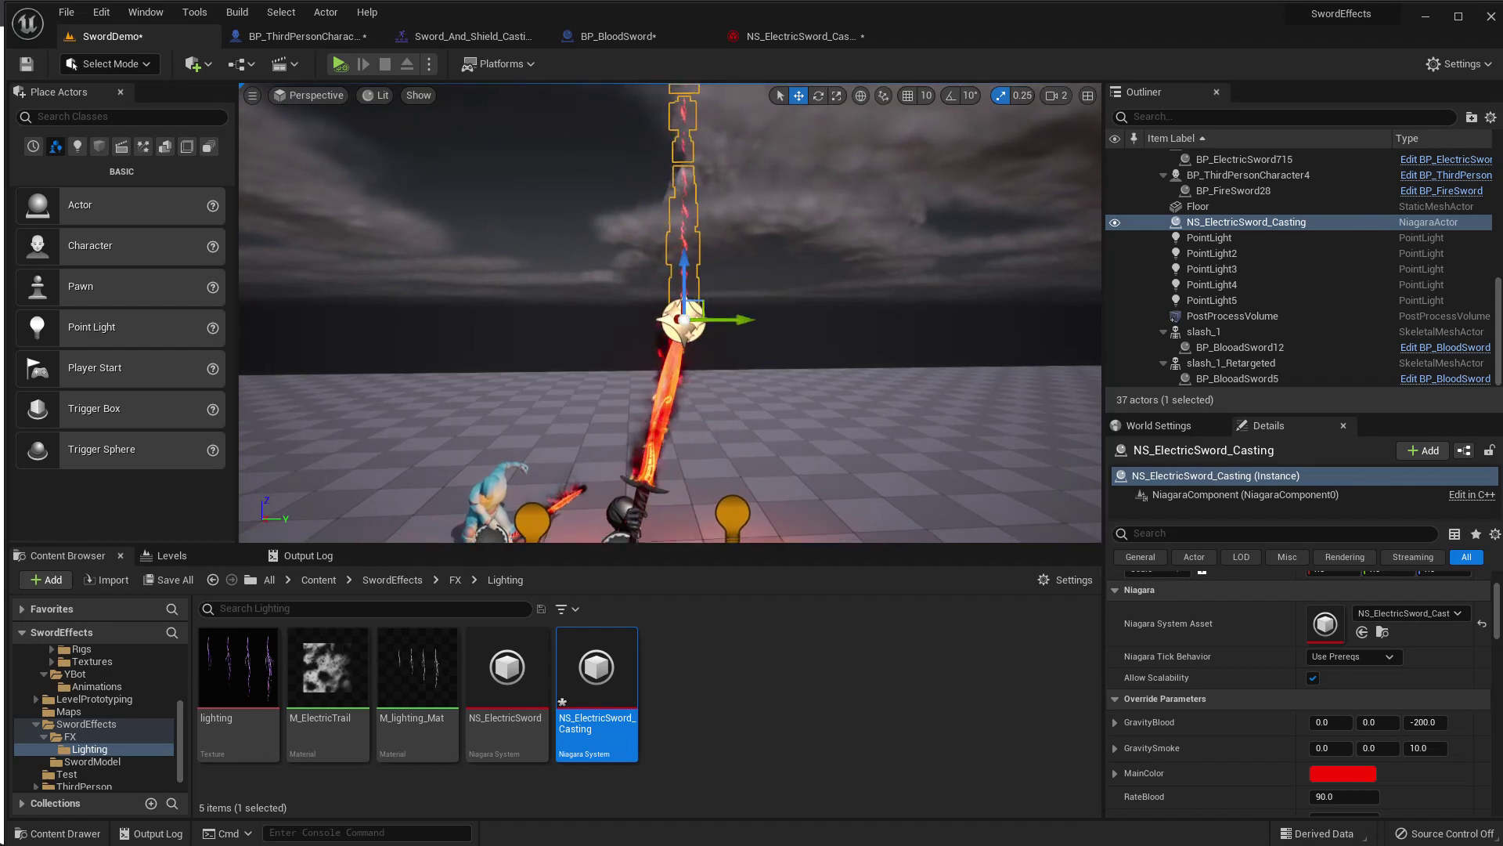
pyautogui.moveTo(700, 281); pyautogui.dragTo(753, 290, button='right')
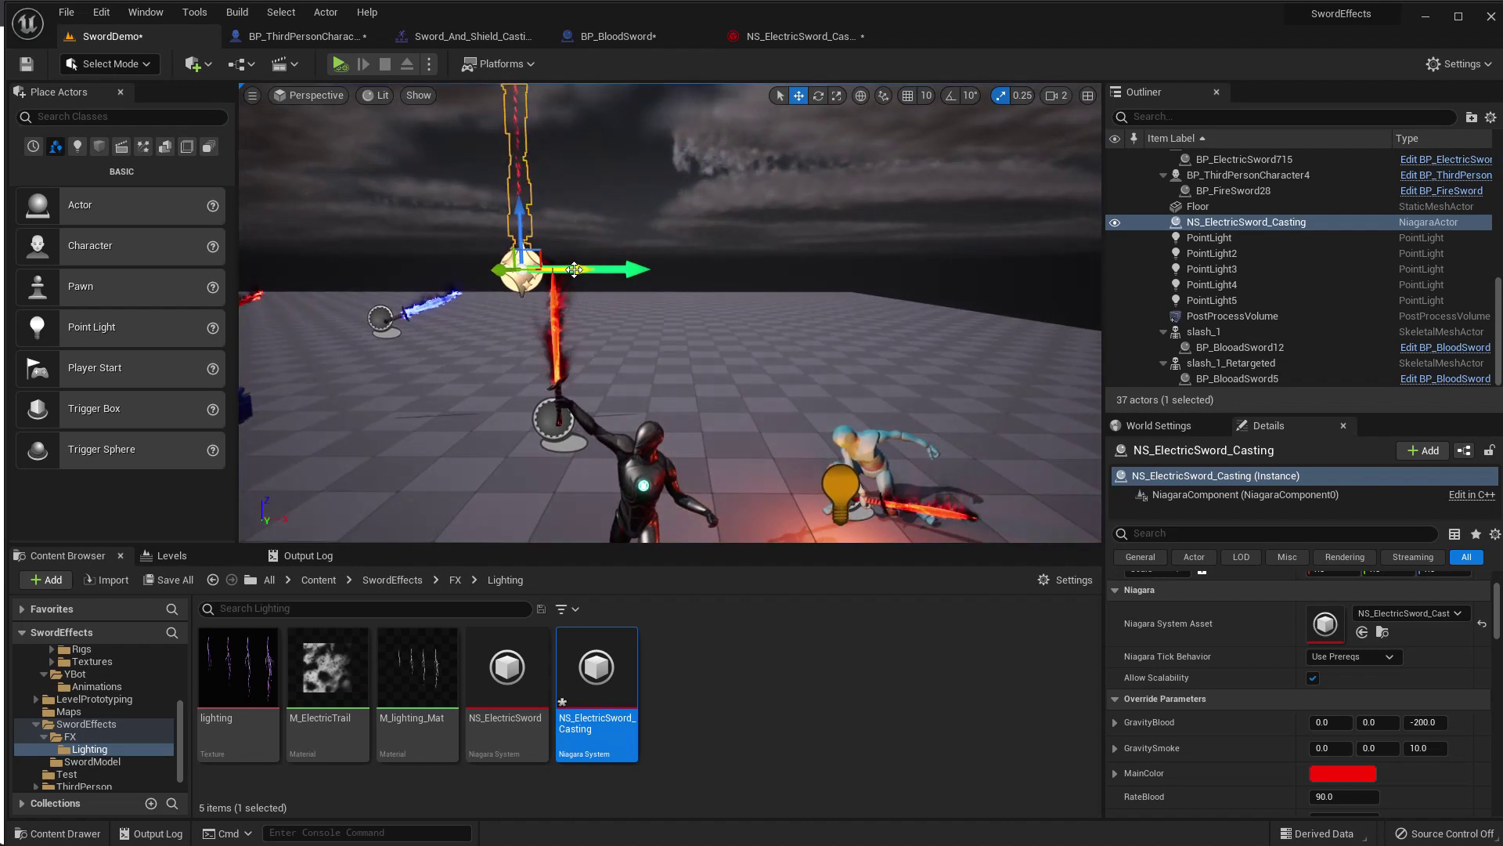
pyautogui.moveTo(575, 269)
pyautogui.mouseDown(button='right')
pyautogui.moveTo(784, 319)
pyautogui.moveTo(822, 345)
pyautogui.mouseUp(button='right')
pyautogui.click(783, 318)
pyautogui.click(733, 413)
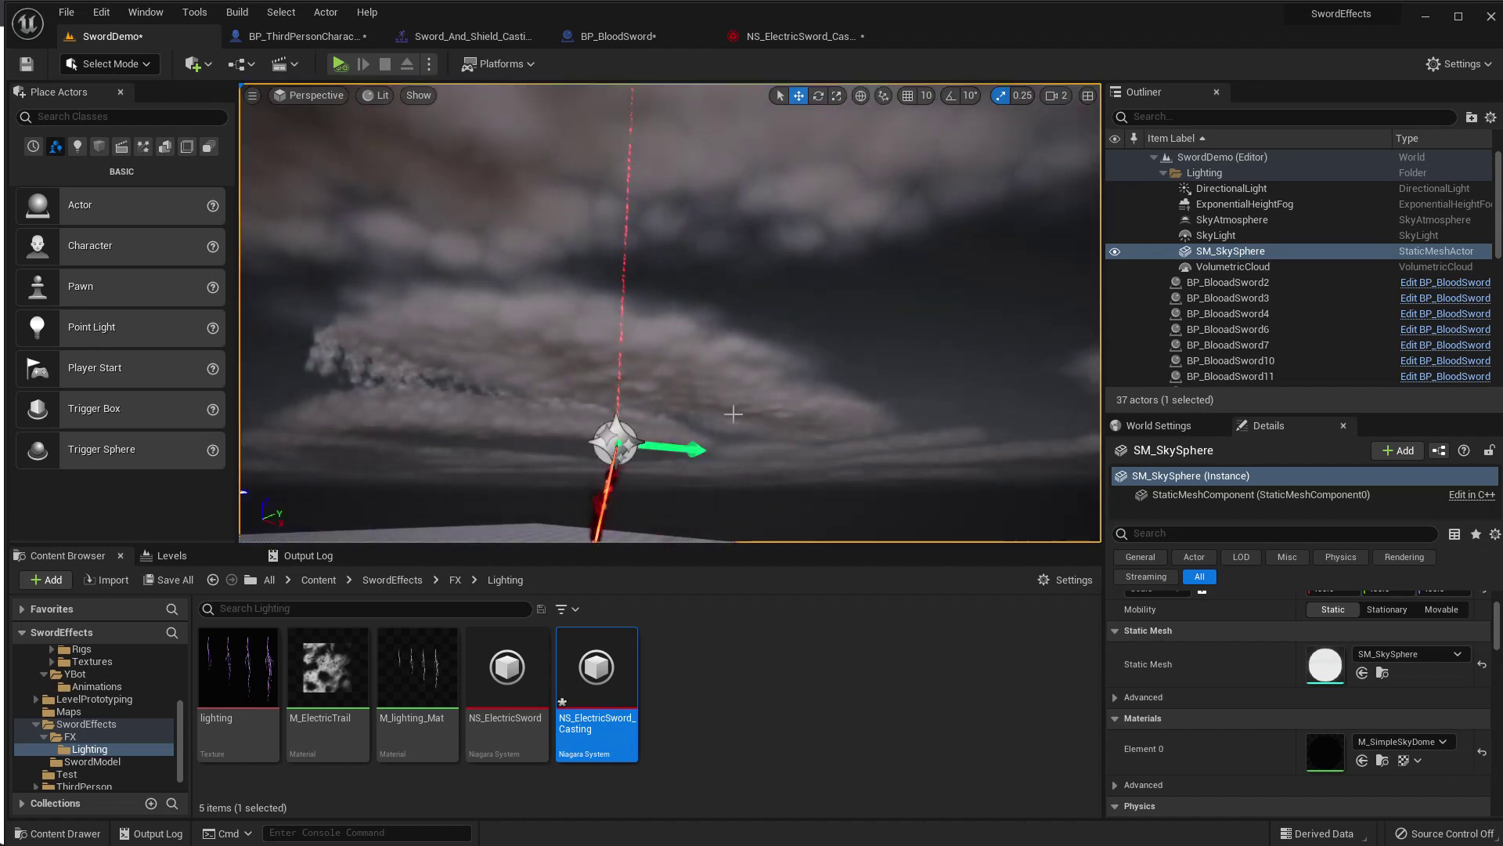
pyautogui.moveTo(635, 455); pyautogui.dragTo(635, 454, button='right')
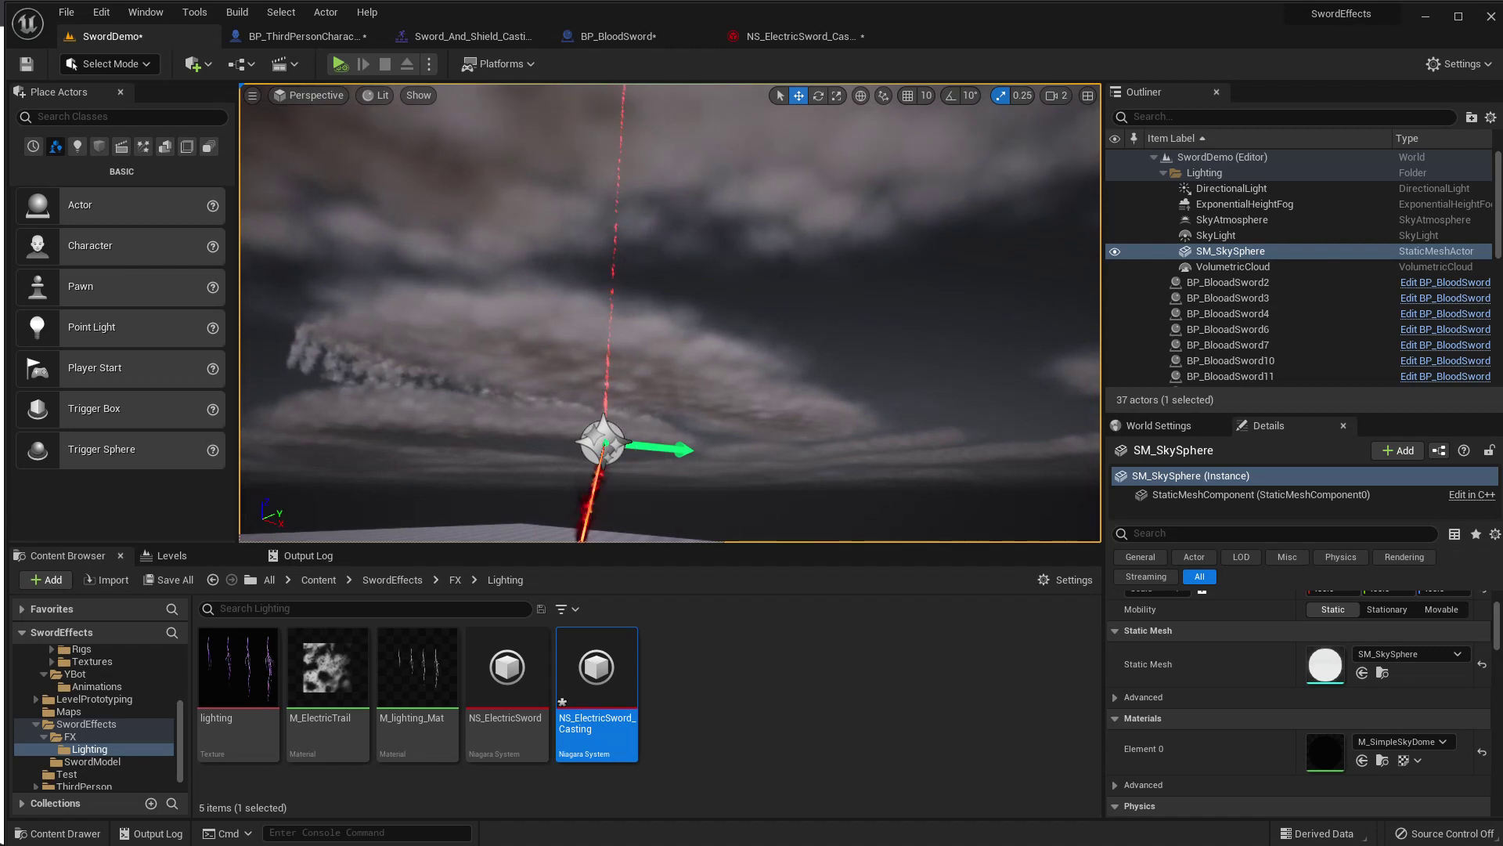
pyautogui.click(694, 458)
pyautogui.click(669, 450)
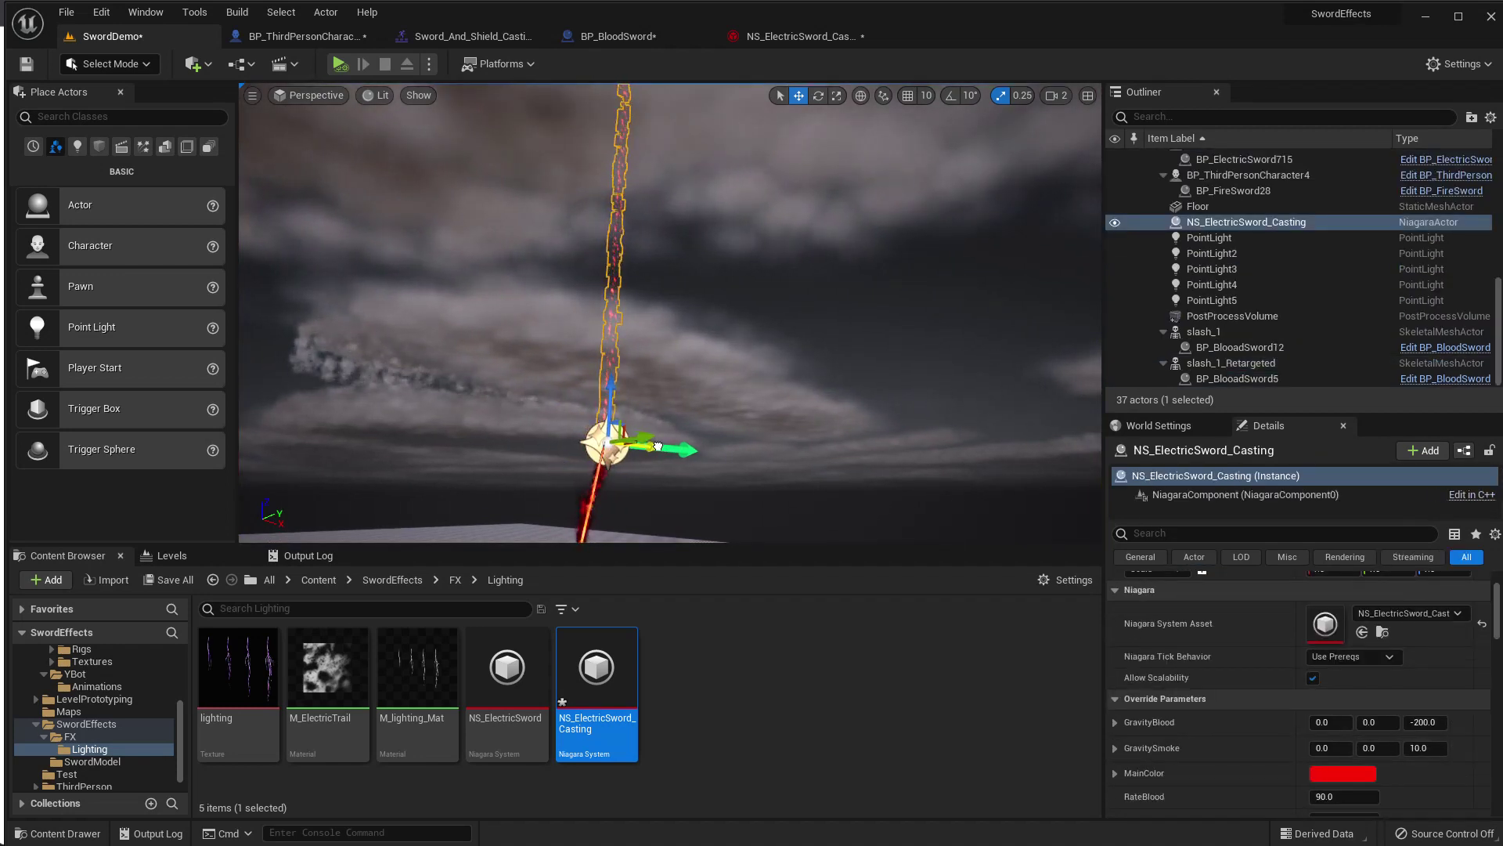
pyautogui.click(737, 319)
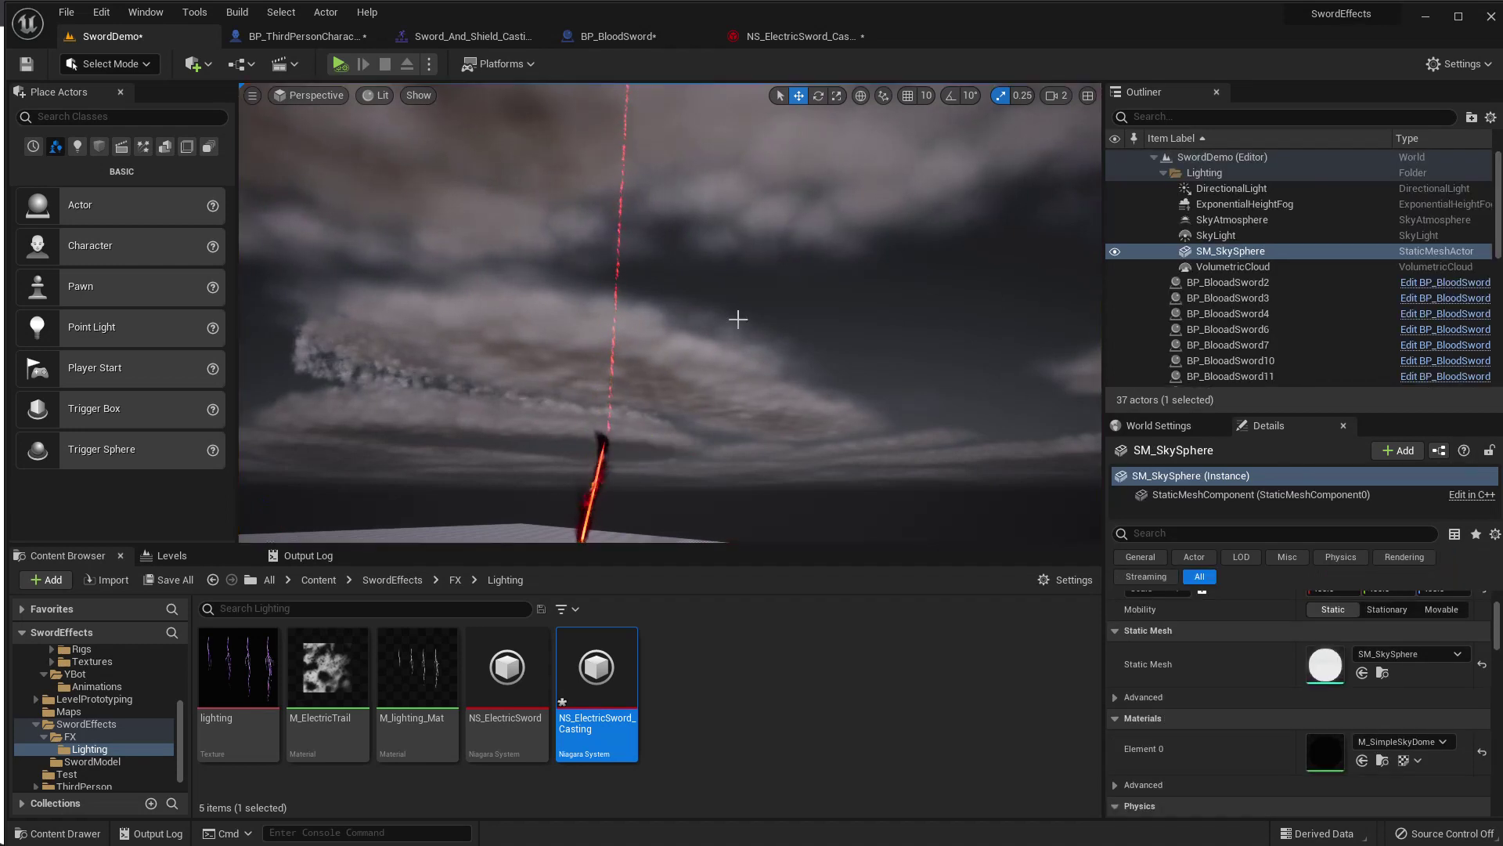
pyautogui.moveTo(738, 319); pyautogui.dragTo(737, 319, button='right')
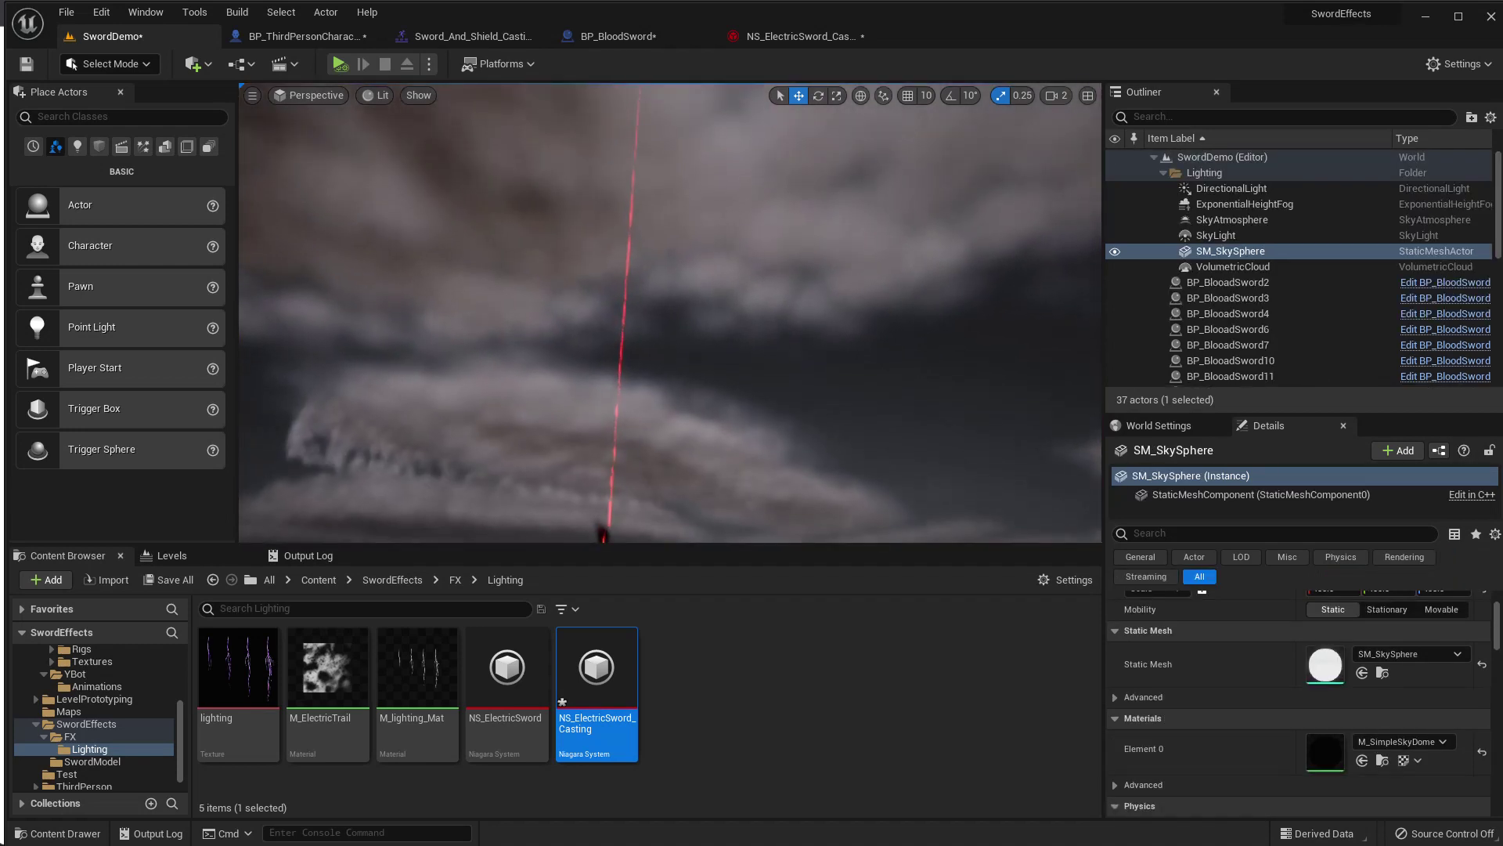
# Set Lighting_Sparks' Uniform Sprite Size to 10 min and 25 max, then check the level.
pyautogui.click(782, 33)
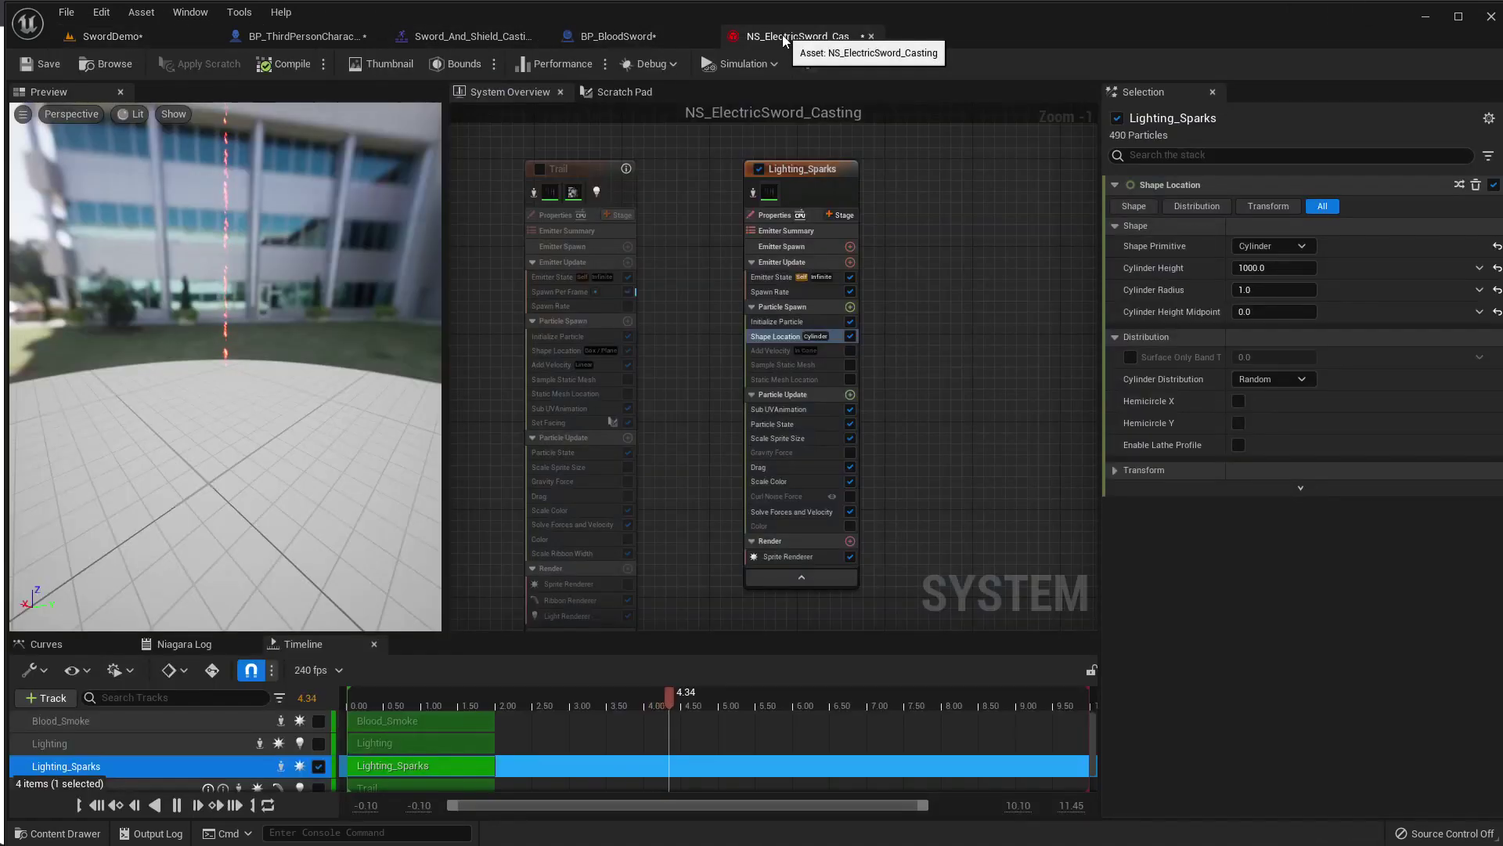
pyautogui.click(778, 319)
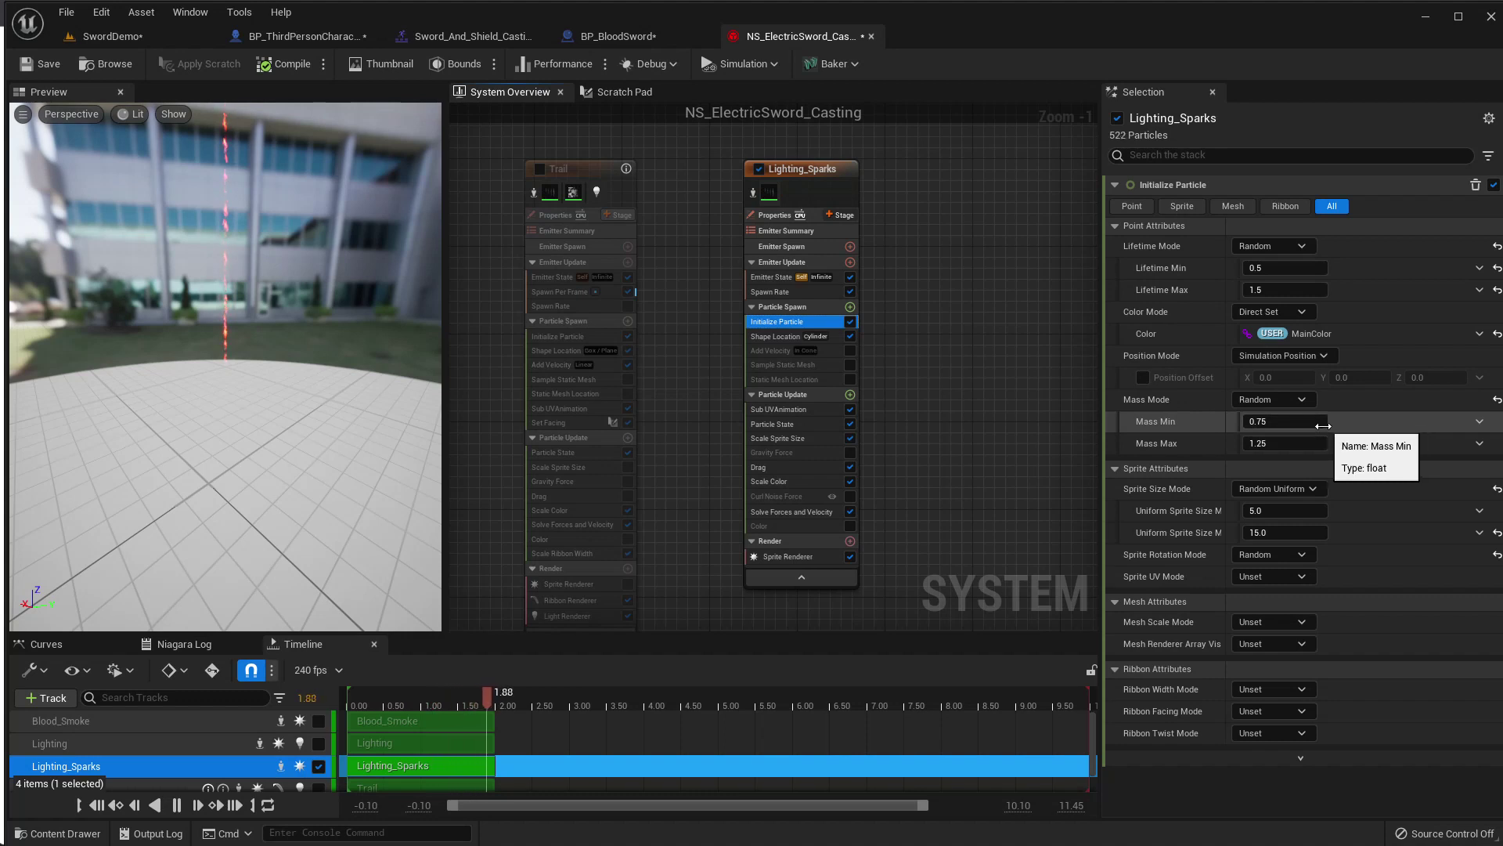
pyautogui.click(1288, 511)
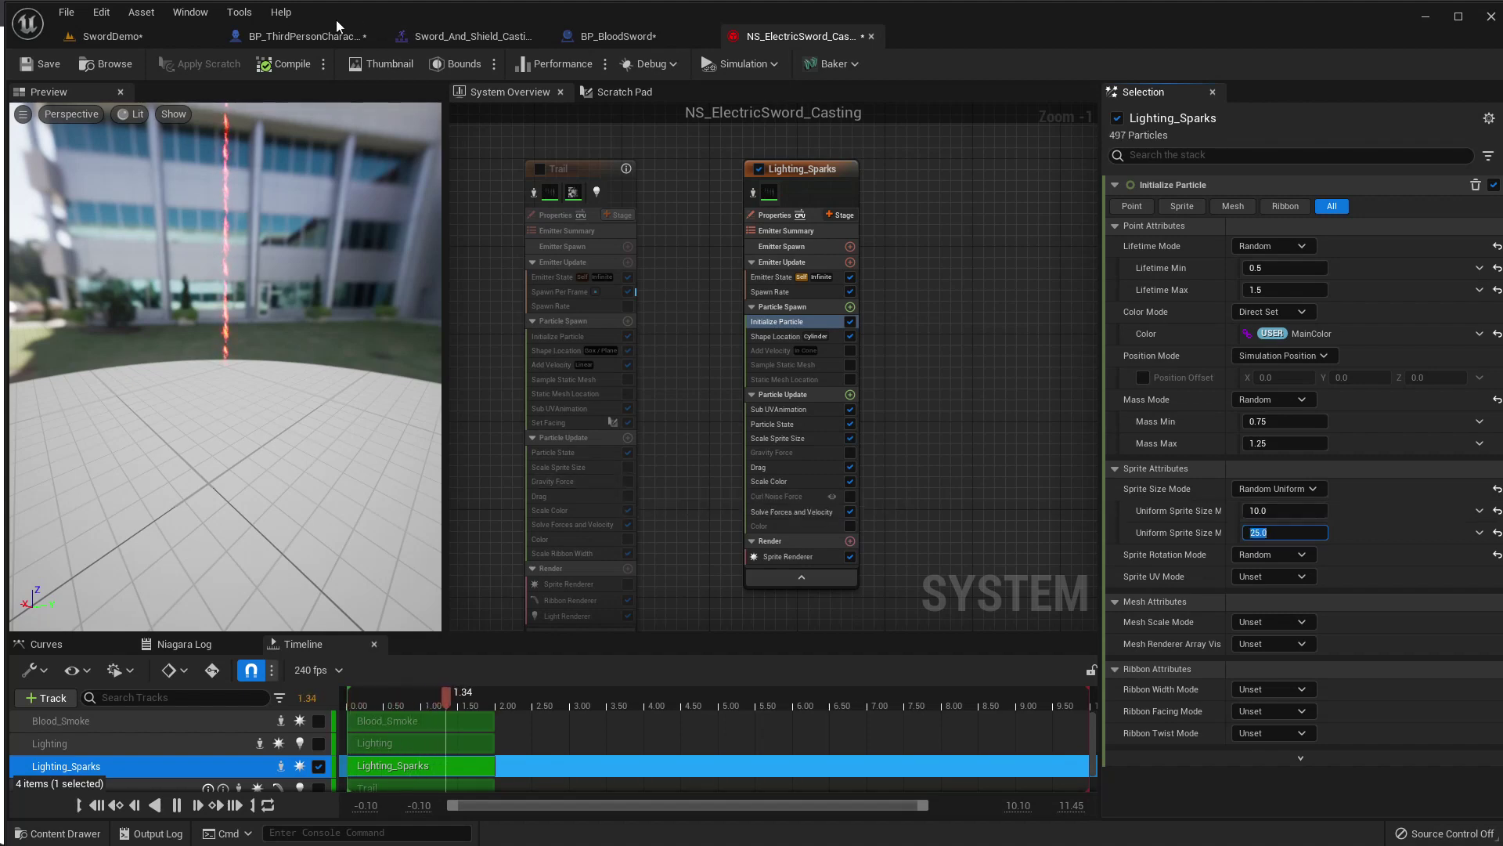
pyautogui.click(170, 34)
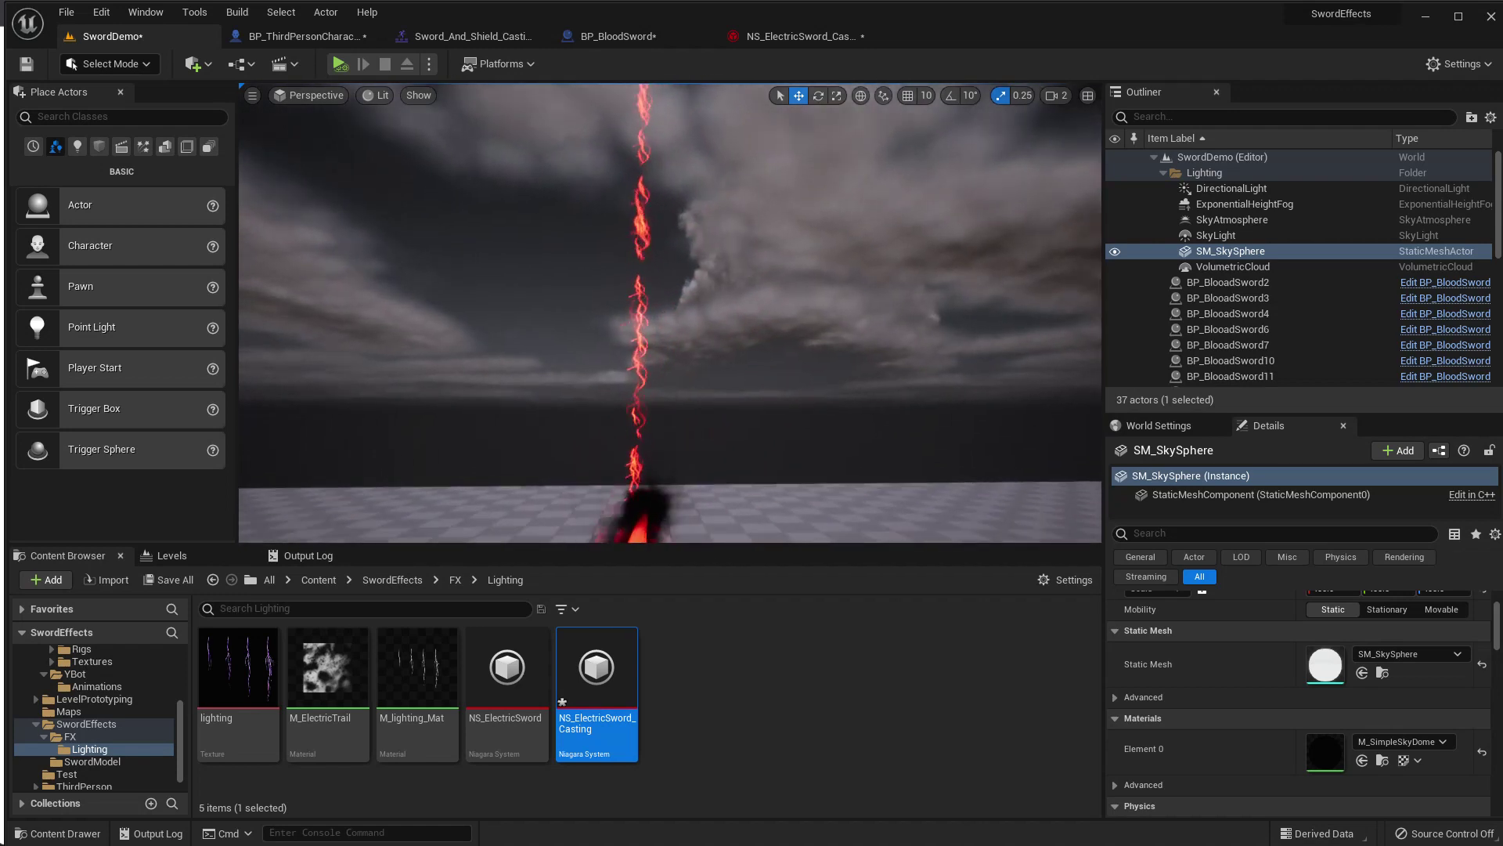
pyautogui.moveTo(685, 286); pyautogui.dragTo(685, 287, button='right')
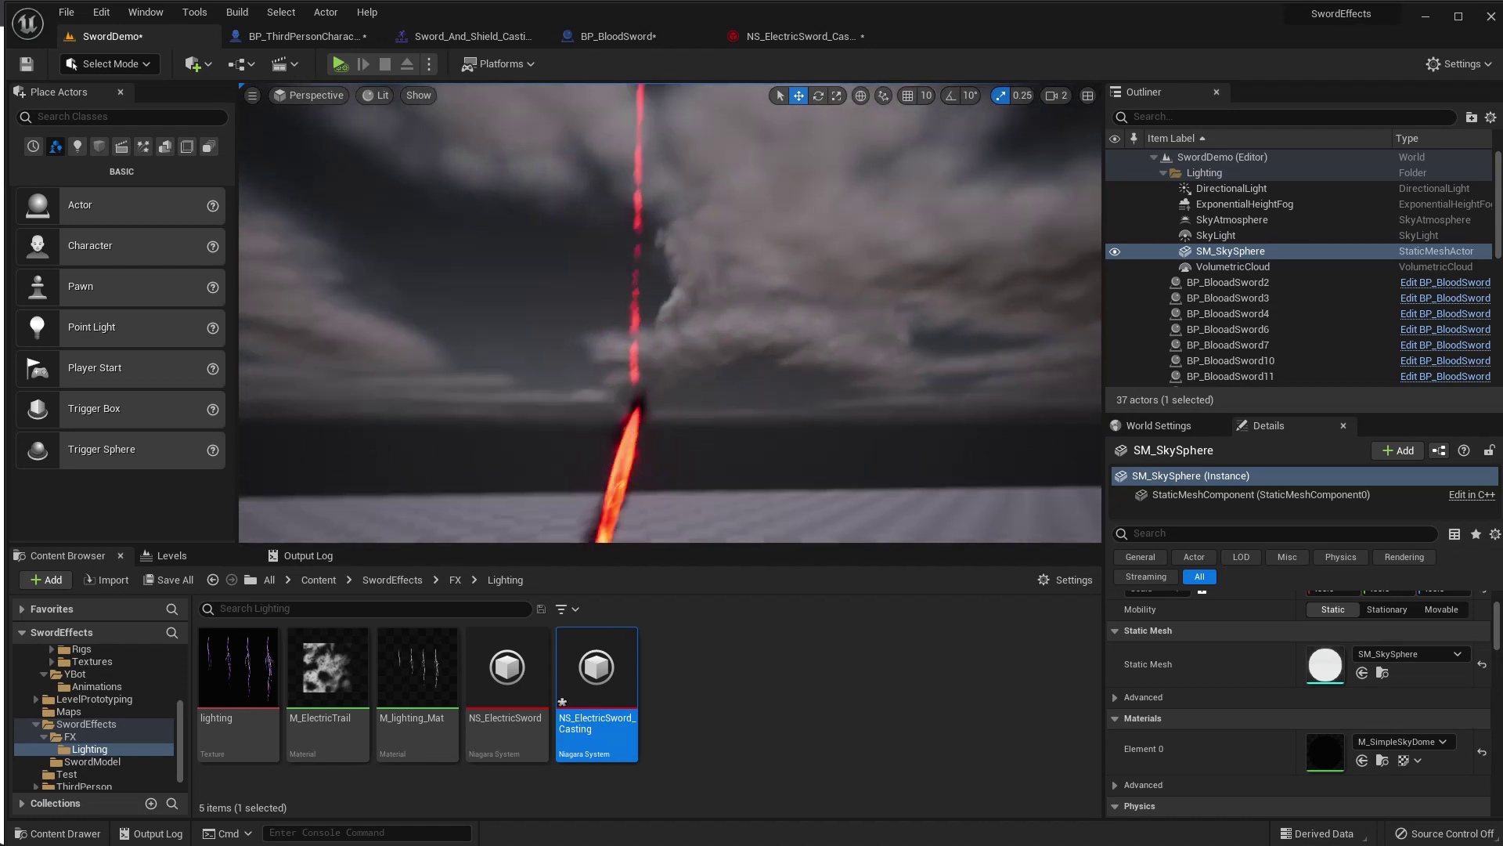
# Set the particle lifetime to 0.1 min and 0.2 max, then view the sparks.
pyautogui.click(789, 39)
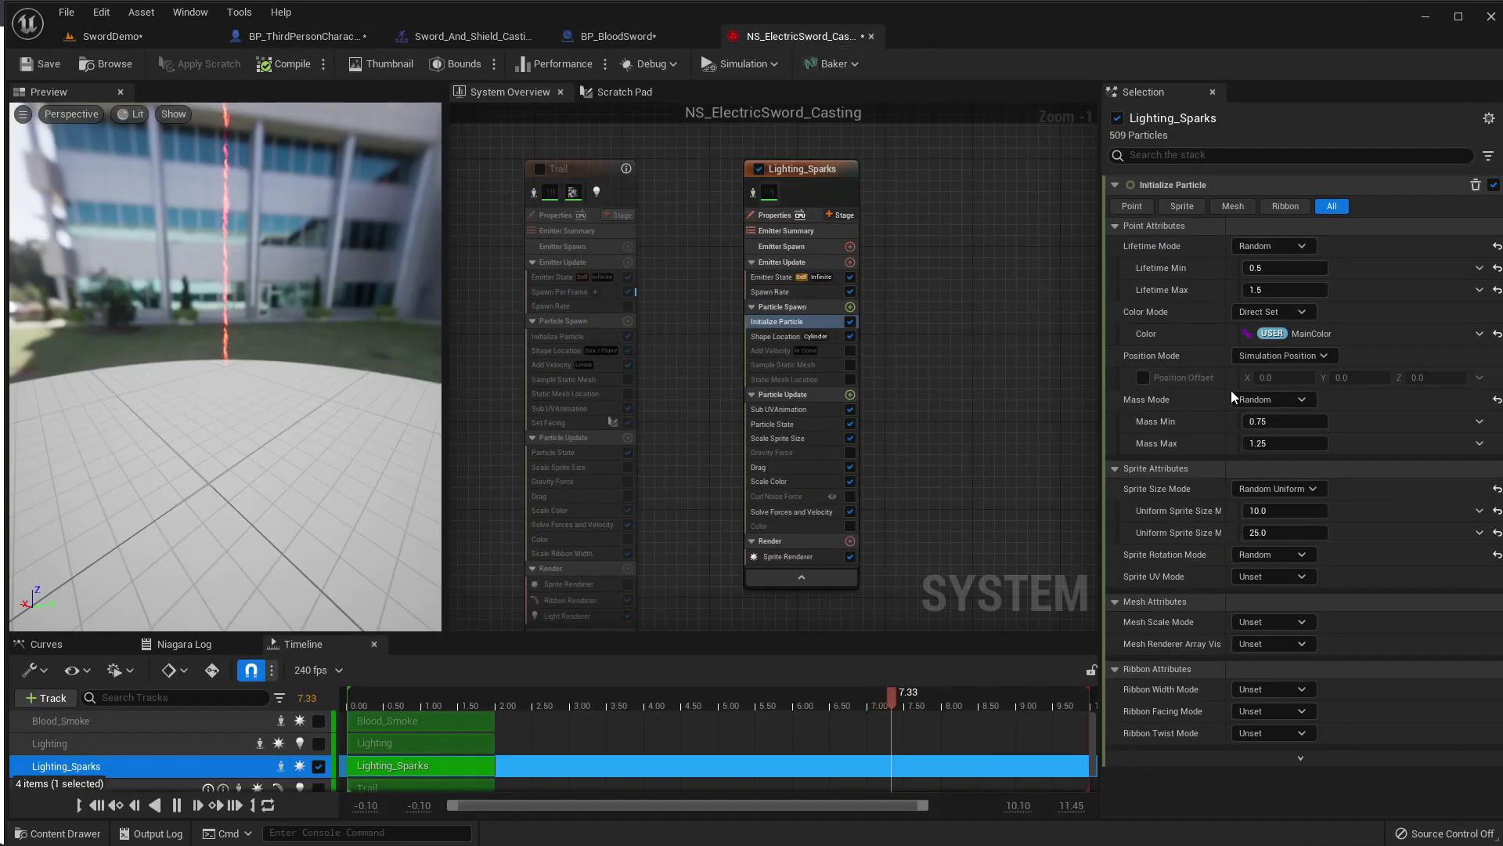
pyautogui.click(791, 320)
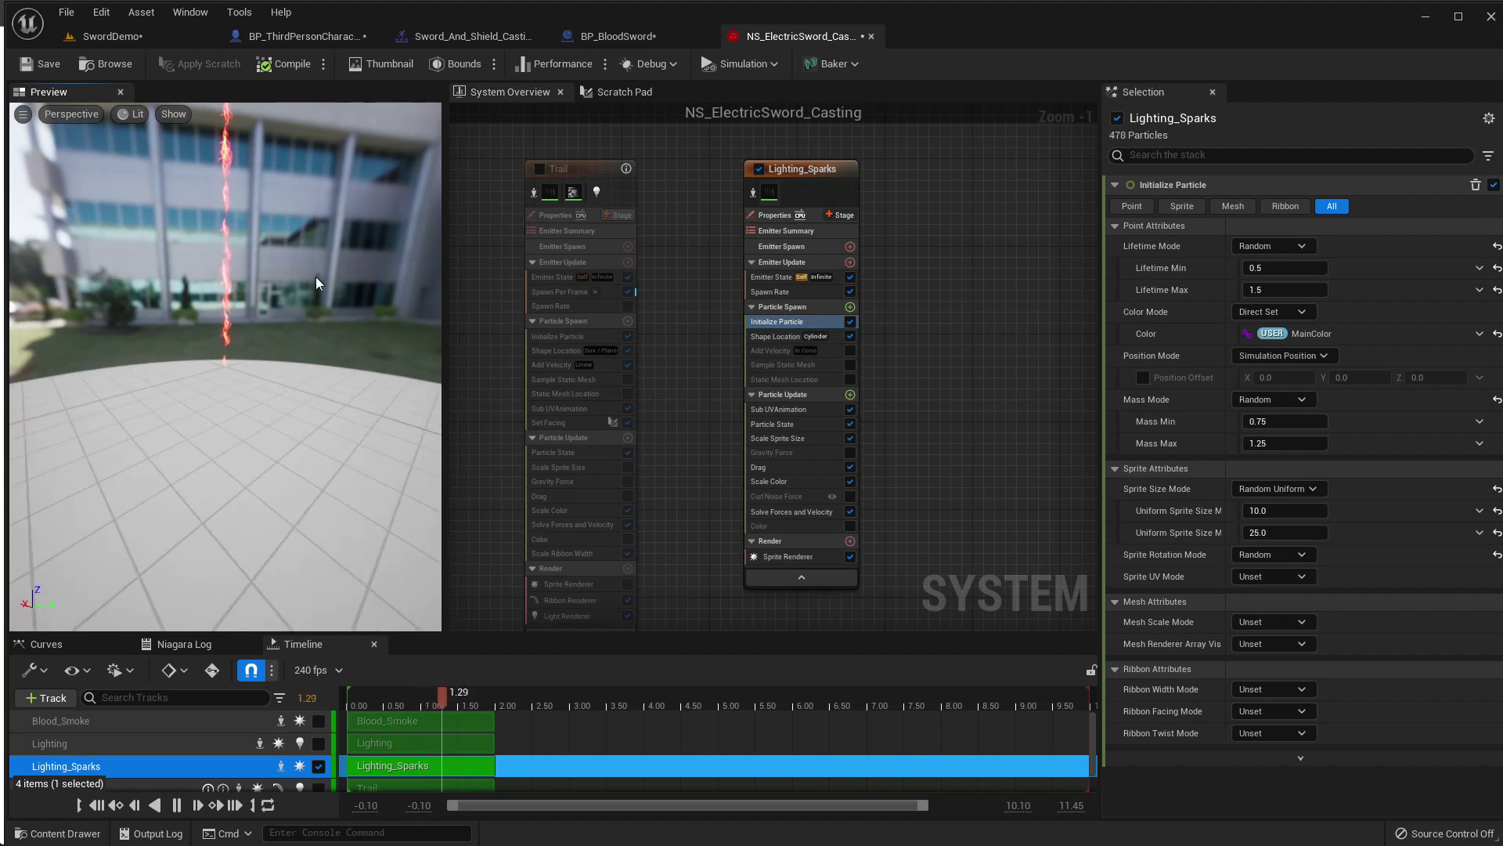
pyautogui.moveTo(281, 299); pyautogui.dragTo(280, 299)
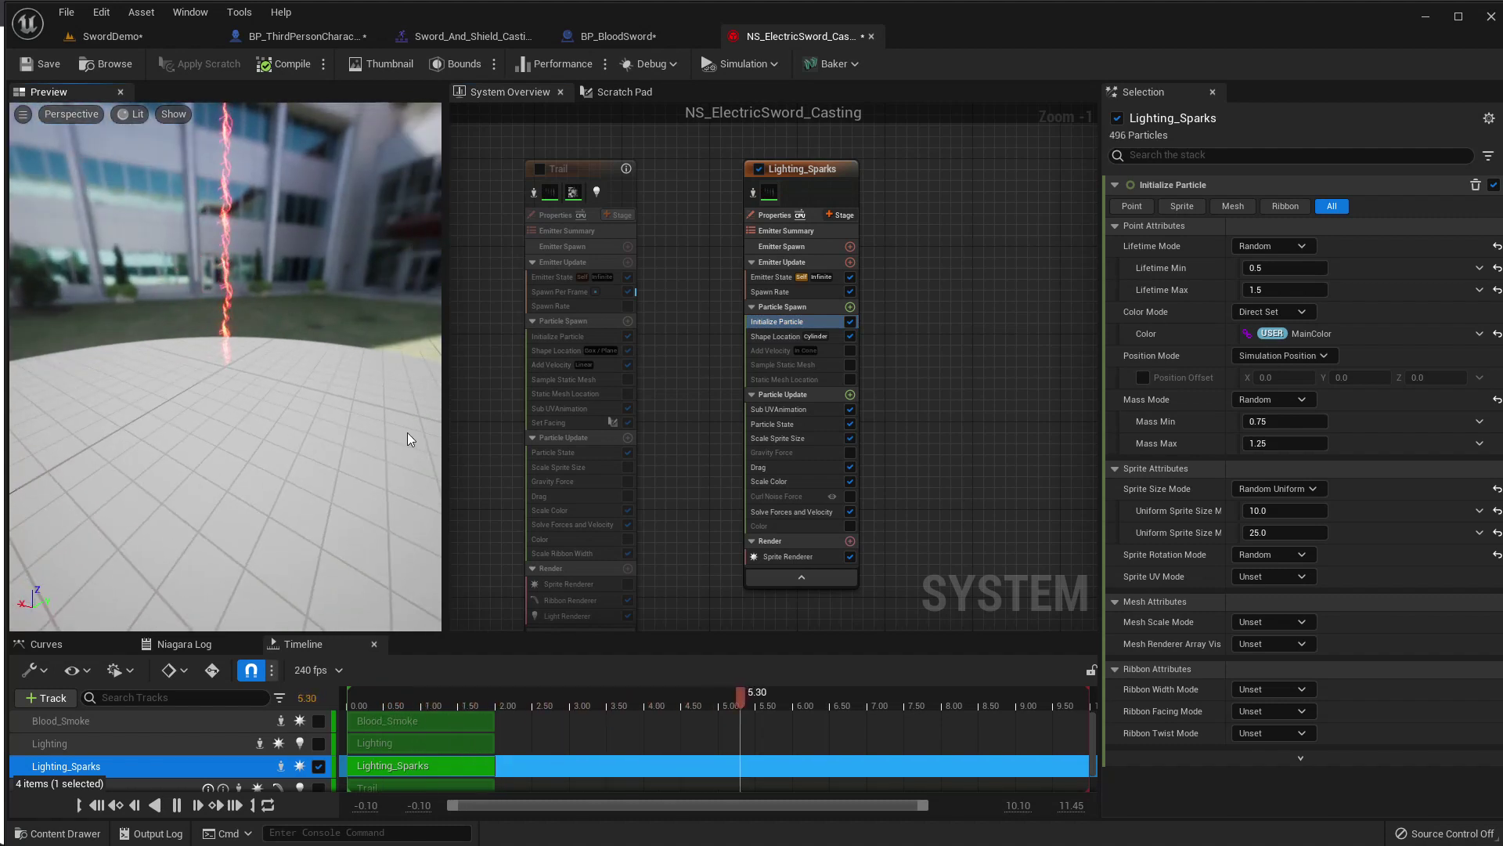
pyautogui.click(1301, 267)
pyautogui.press('BackSpace')
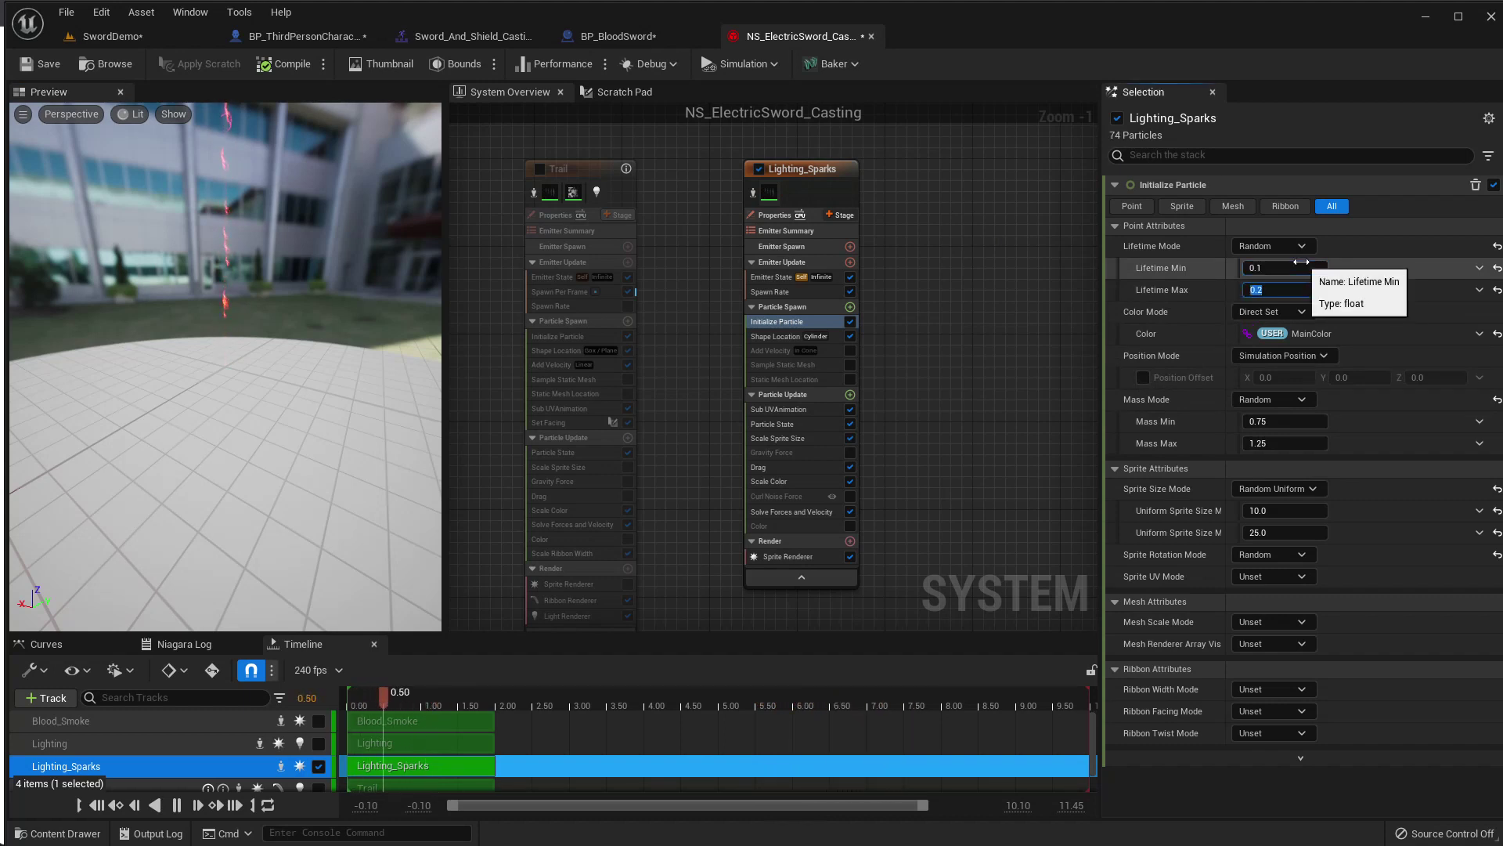
pyautogui.click(157, 32)
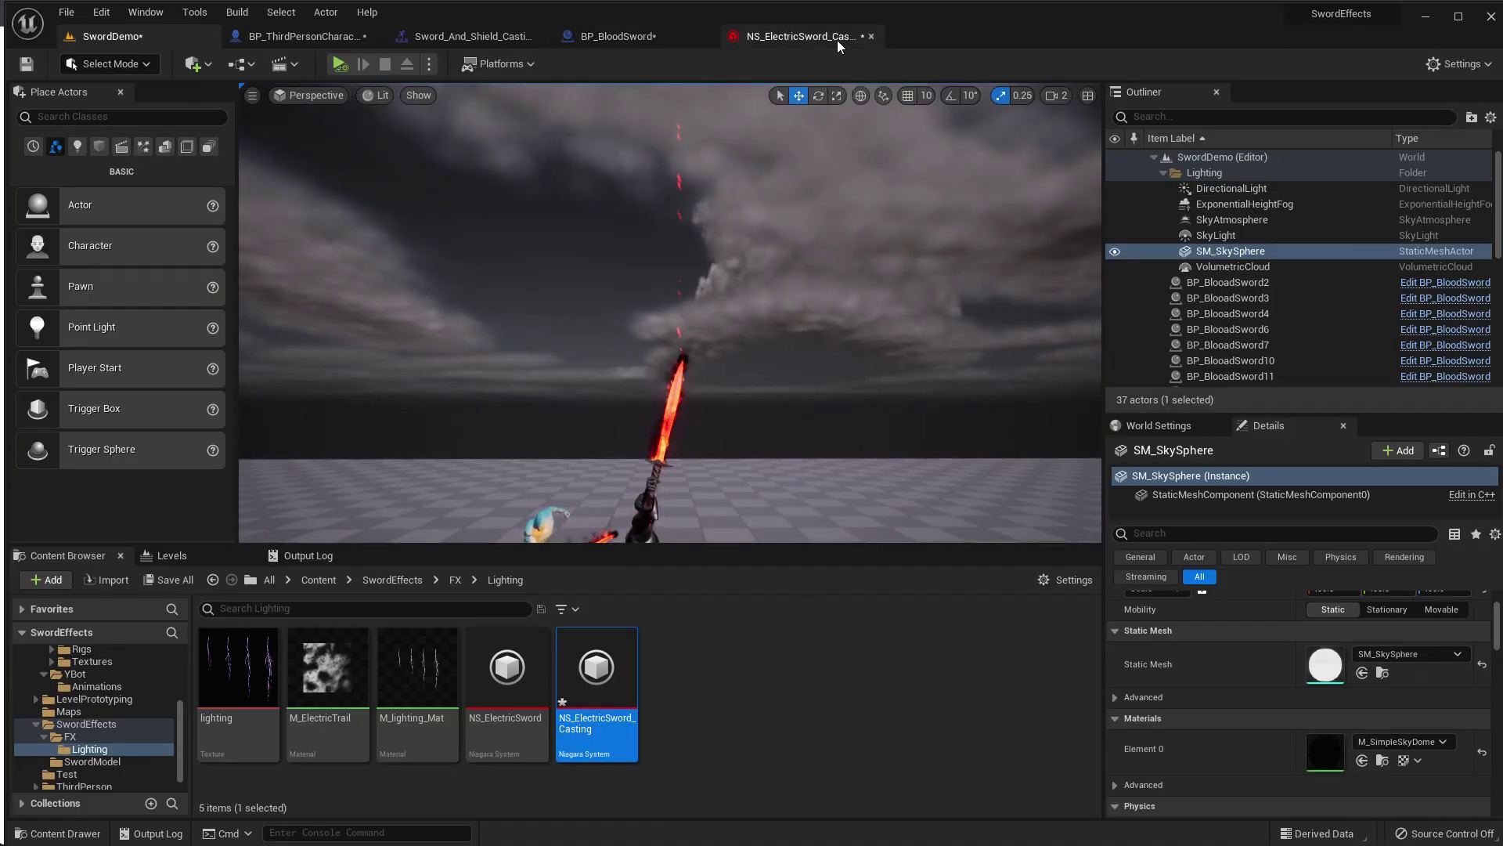
# Inspect Lighting_Sparks' spawn rate settings, then view the beam in the level.
pyautogui.click(797, 36)
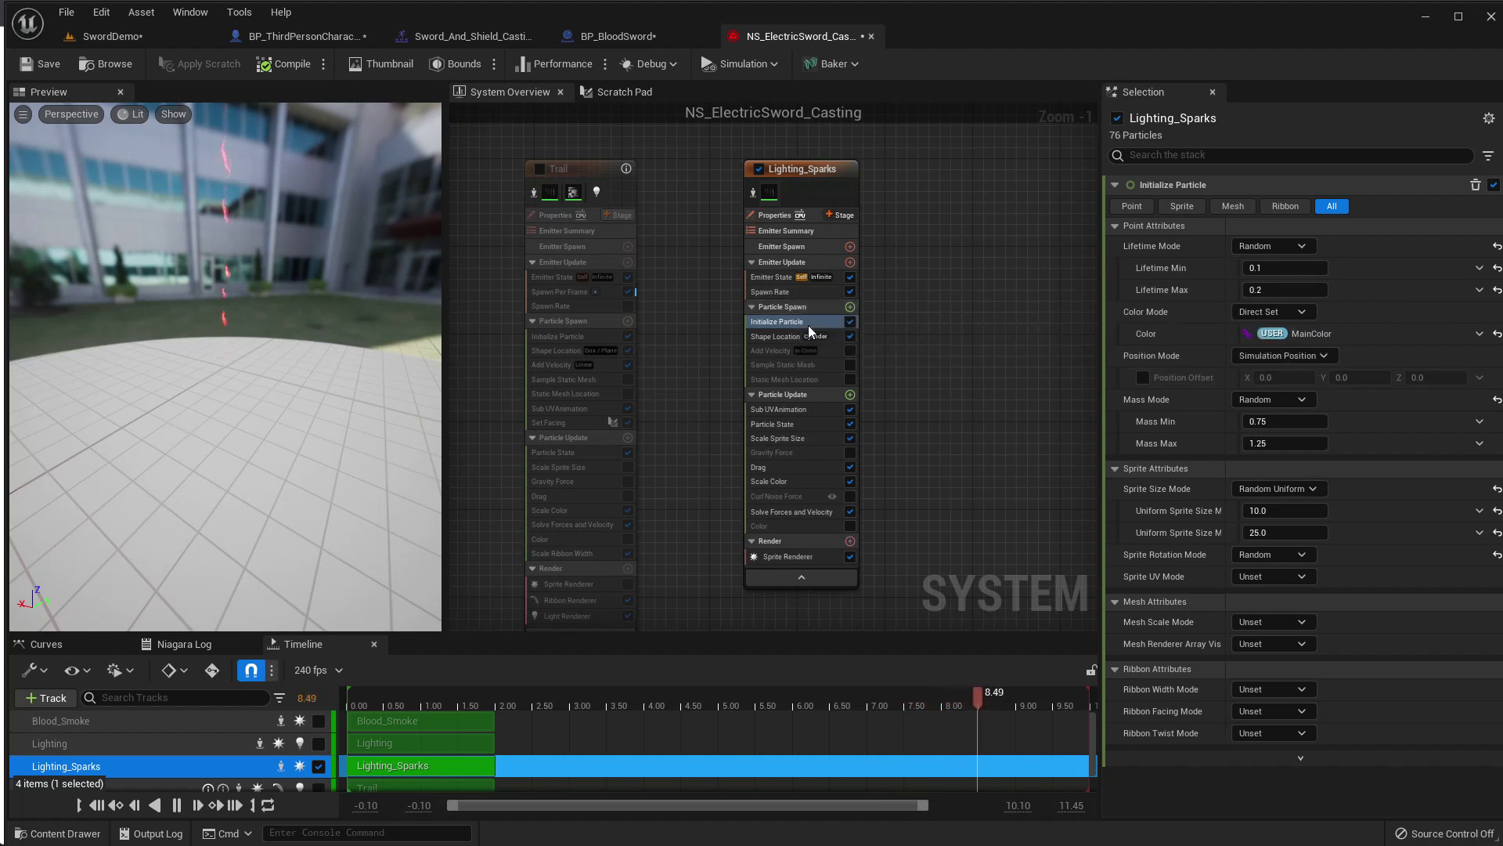
pyautogui.click(785, 290)
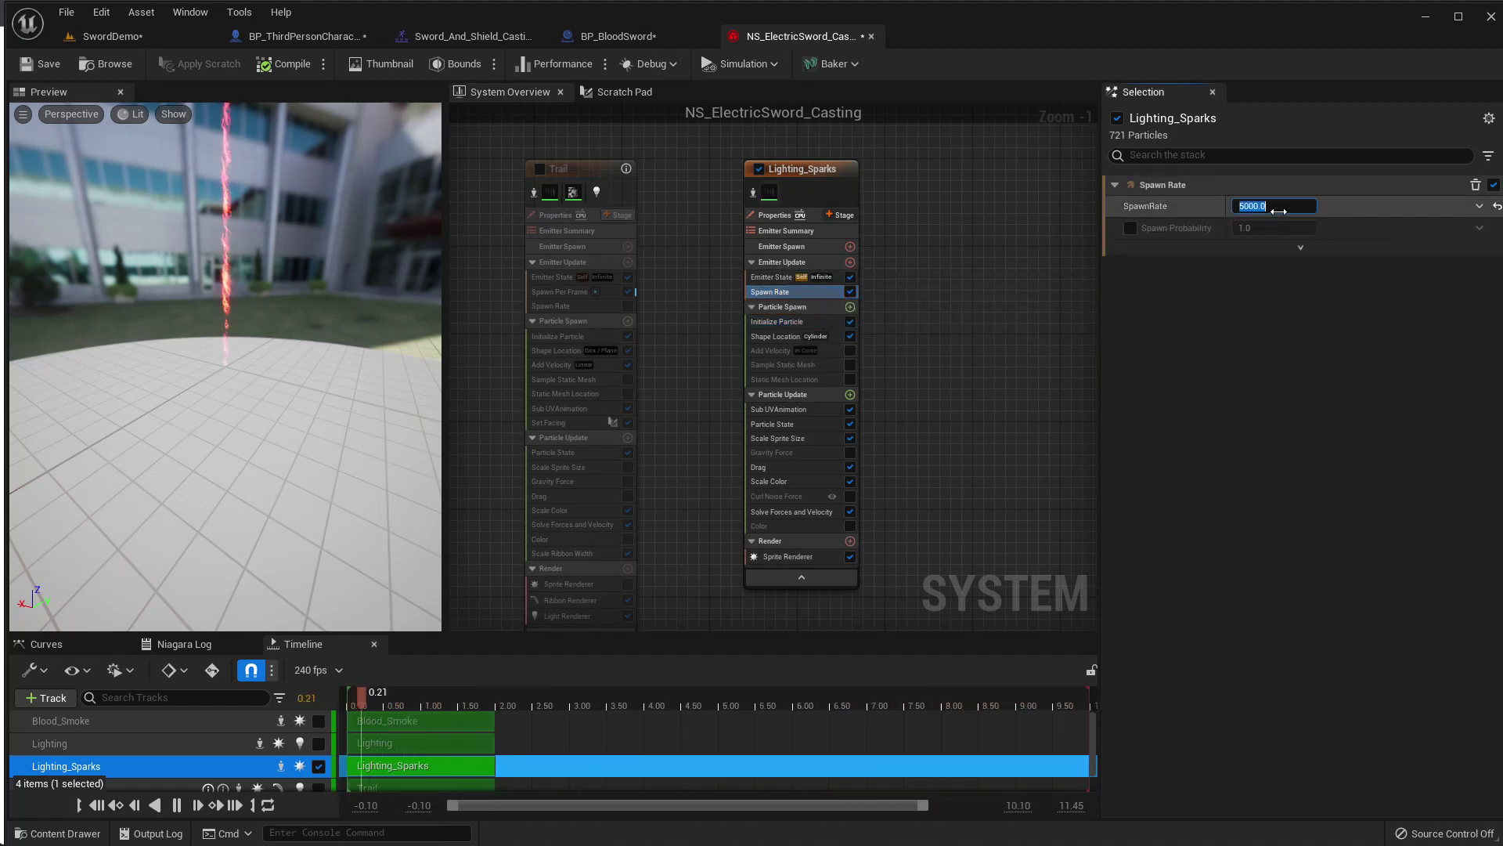
pyautogui.click(108, 37)
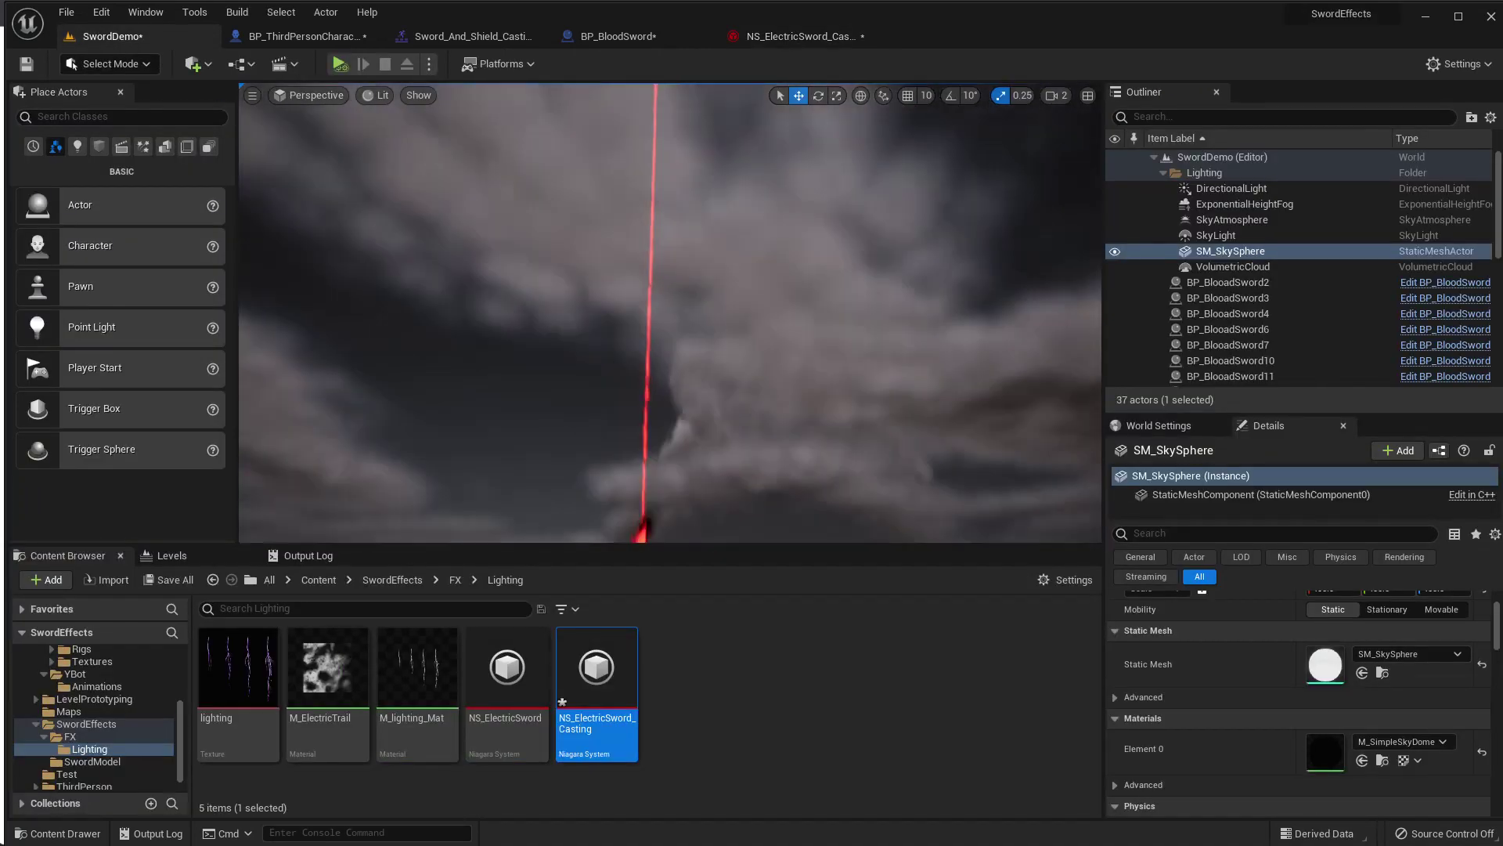
pyautogui.moveTo(670, 313)
pyautogui.mouseDown(button='right')
pyautogui.moveTo(669, 297)
pyautogui.moveTo(669, 344)
pyautogui.moveTo(689, 313)
pyautogui.mouseUp(button='right')
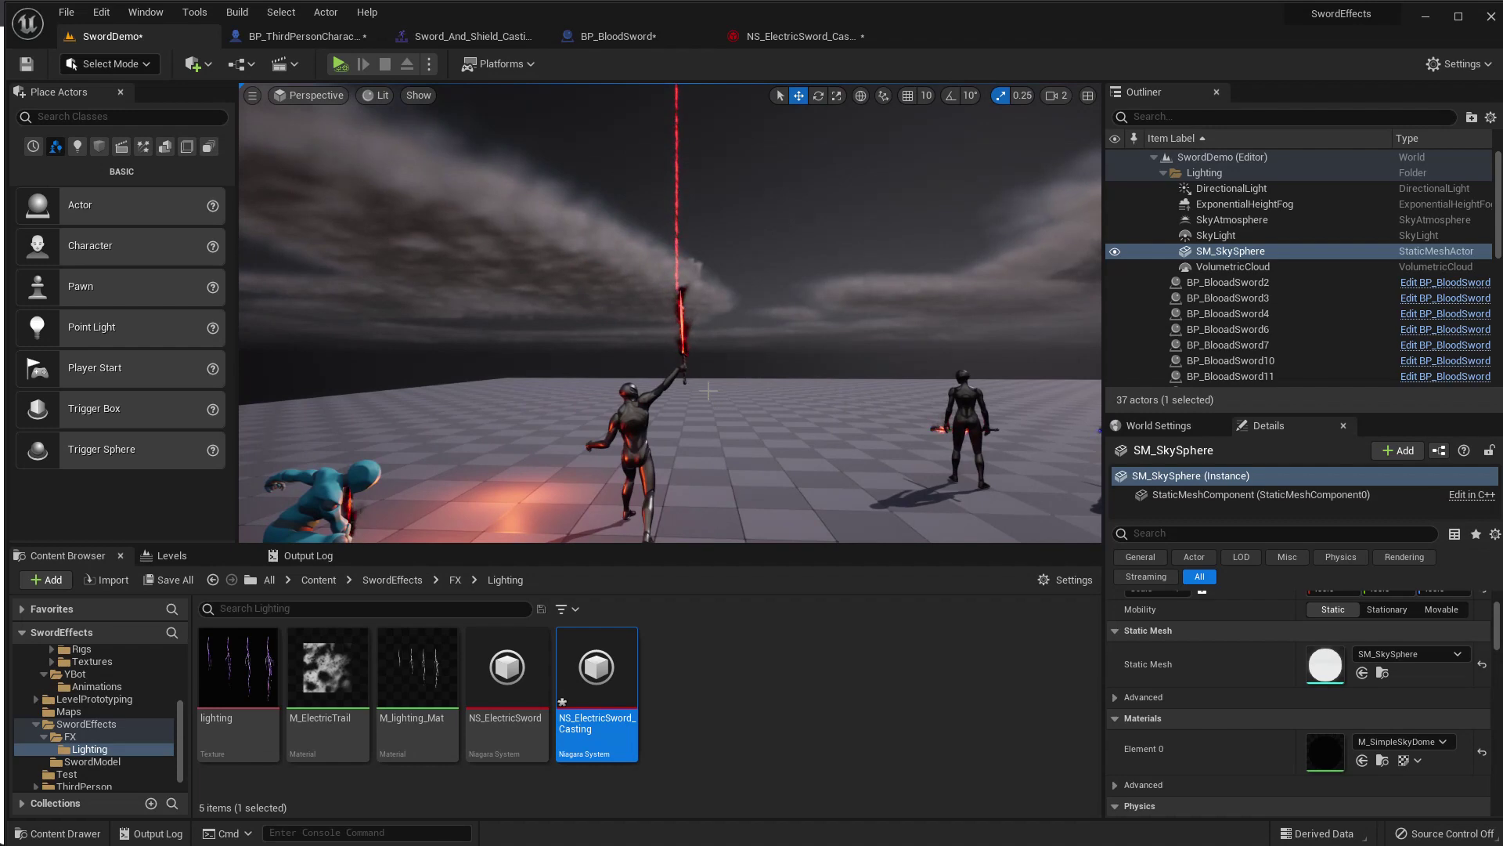
pyautogui.moveTo(708, 391); pyautogui.dragTo(979, 239, button='right')
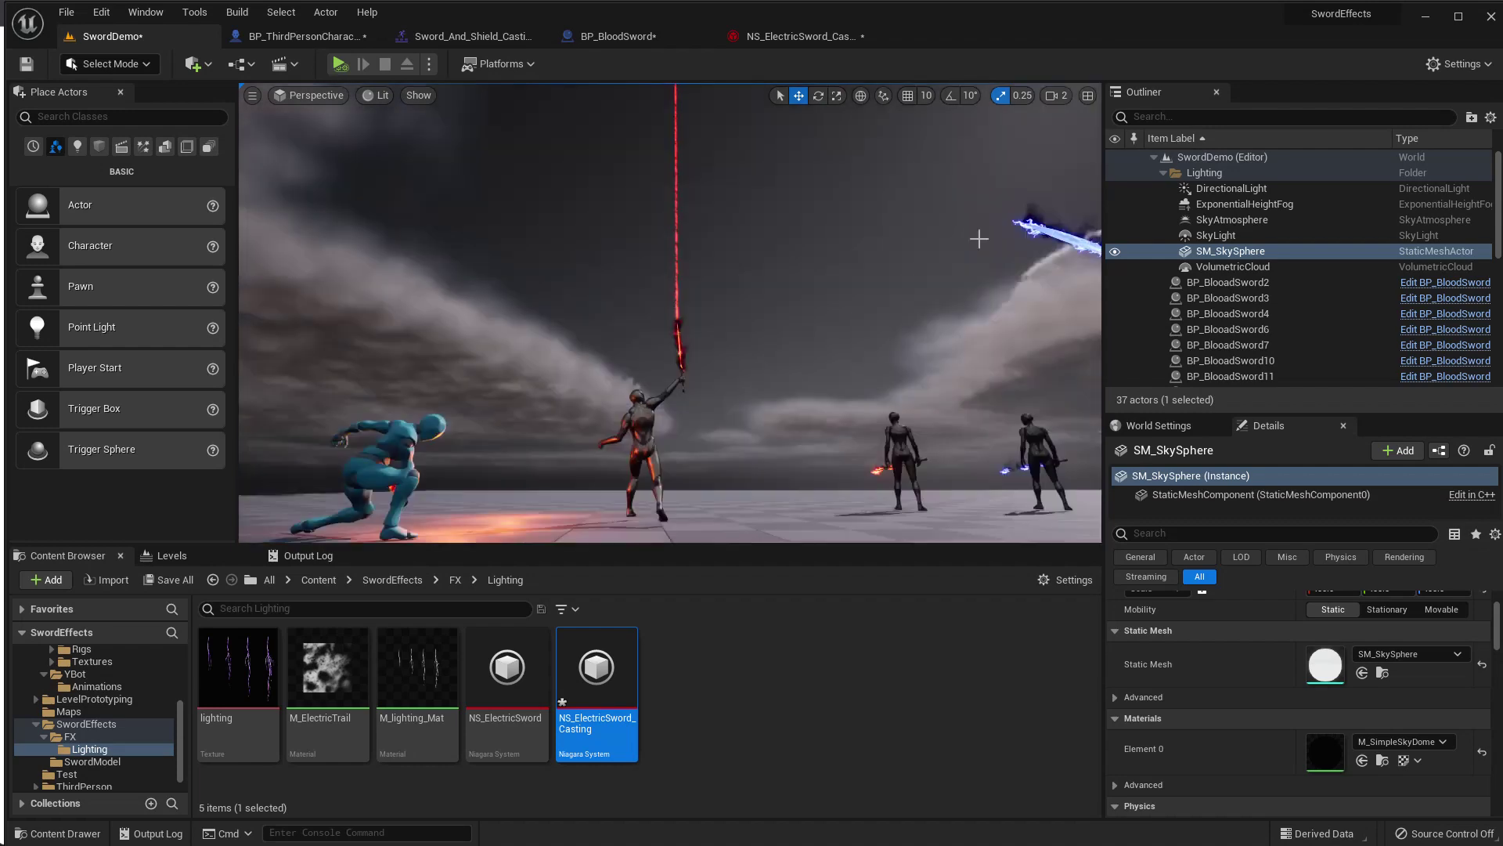
# Revisit the spawn cylinder dimensions, compare in the level, and bring the system node into view.
pyautogui.click(799, 34)
pyautogui.click(775, 337)
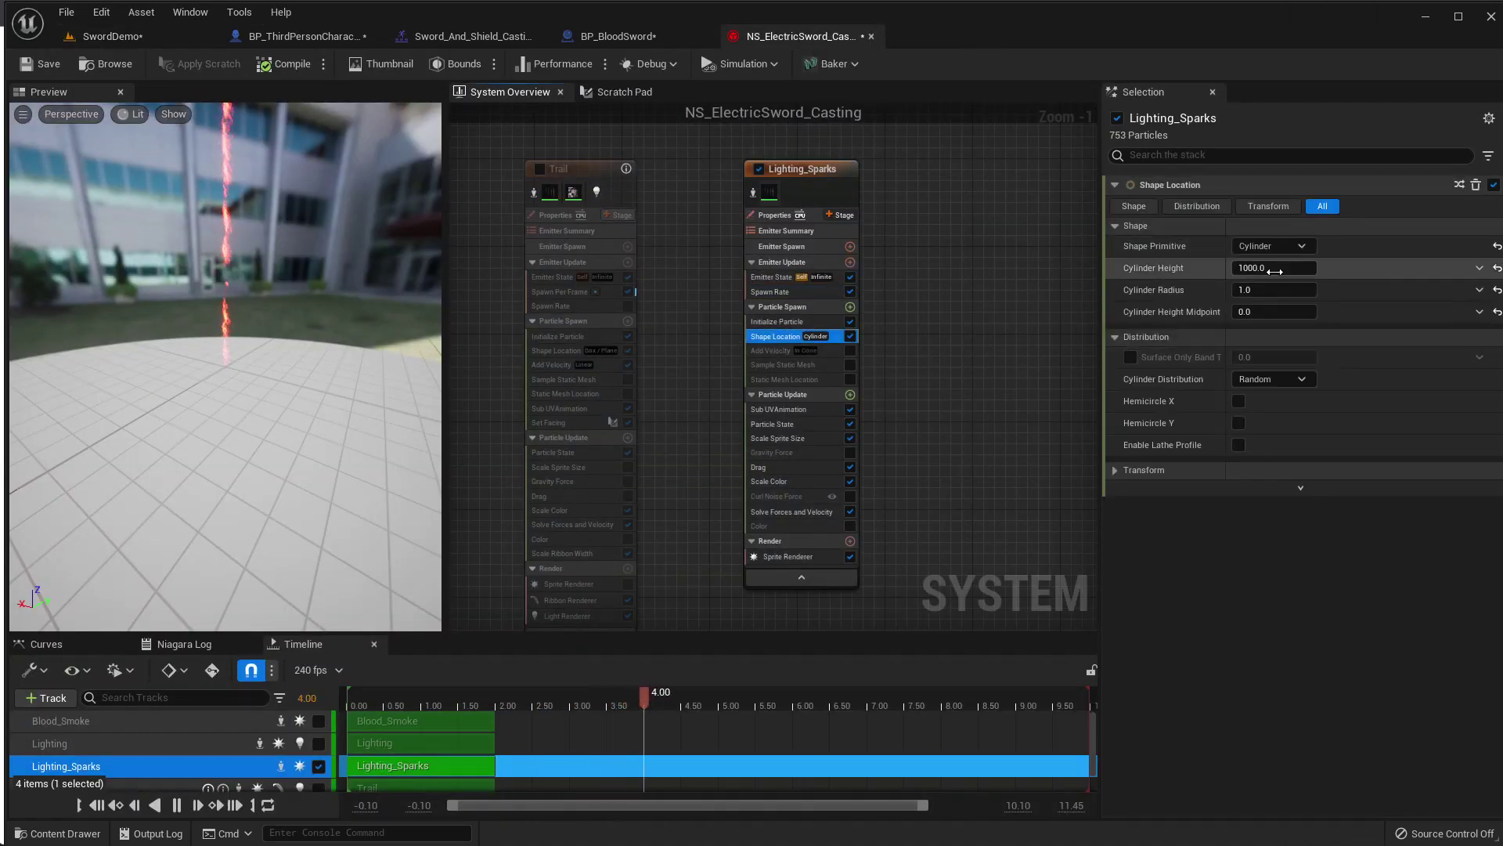
pyautogui.click(1277, 291)
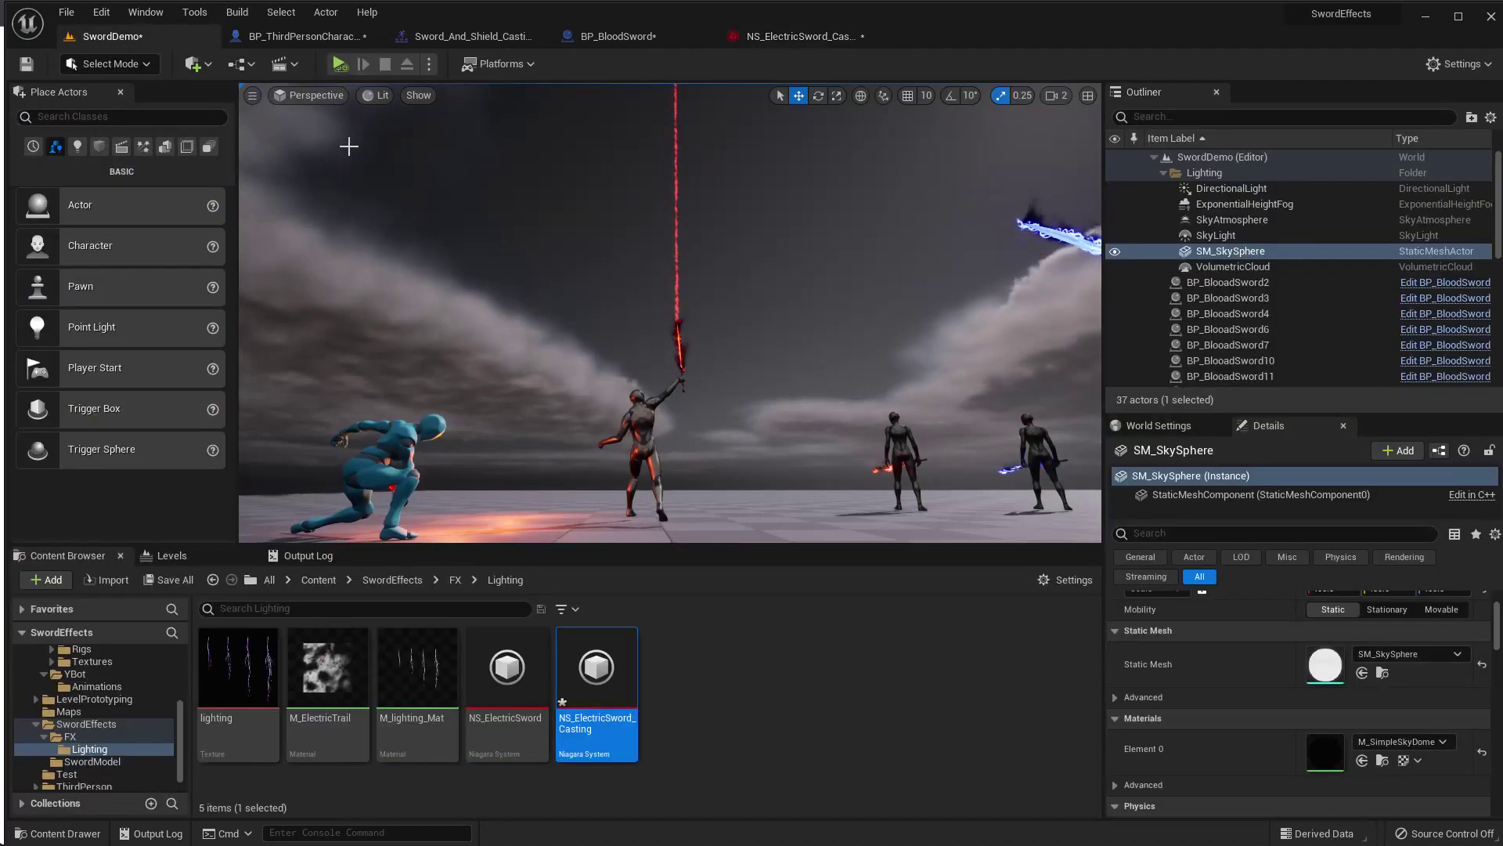
pyautogui.click(750, 39)
pyautogui.write('5')
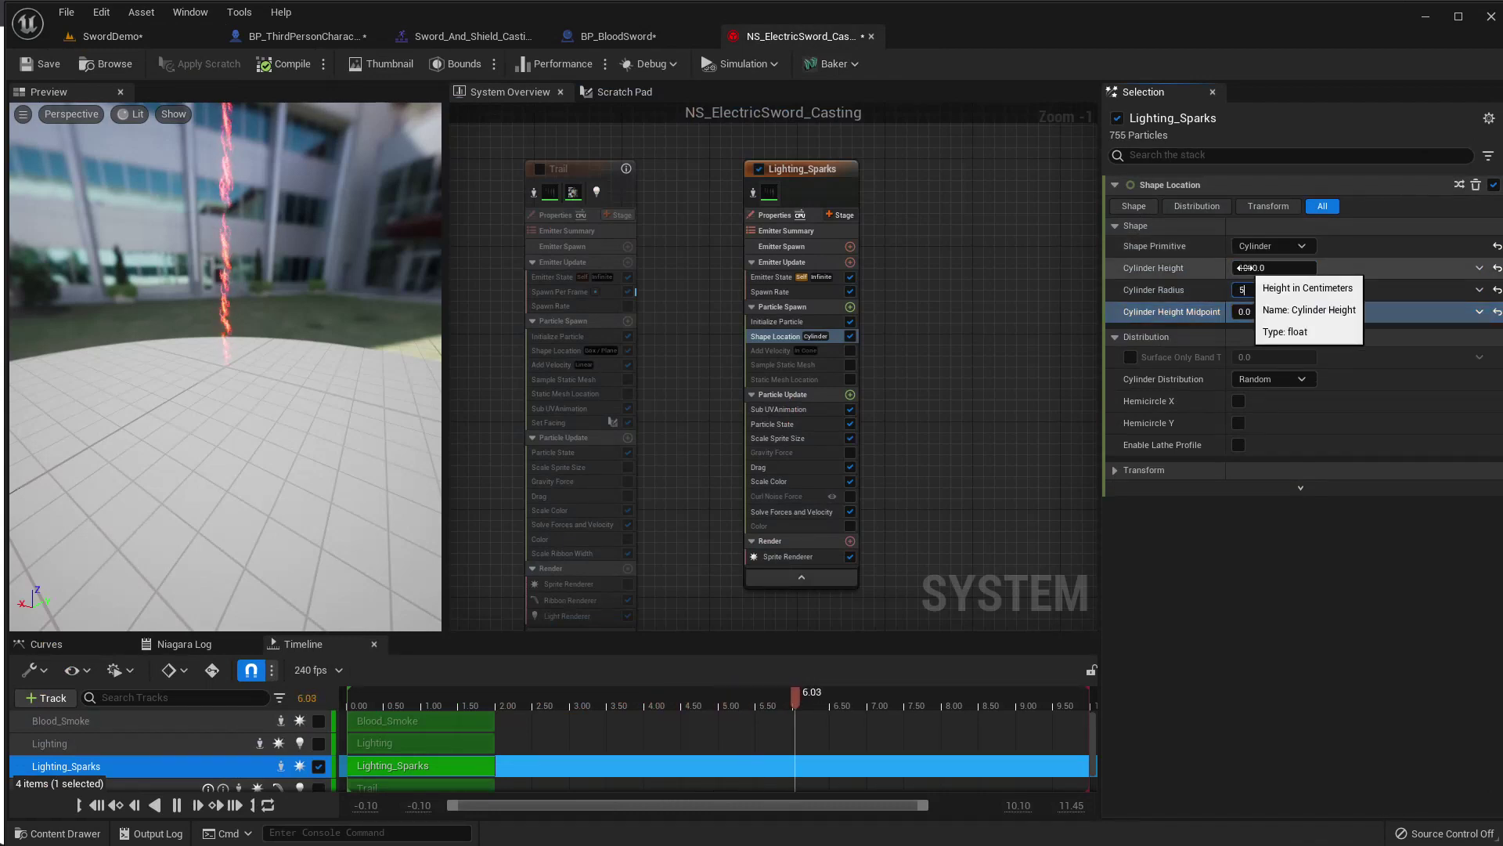
pyautogui.click(112, 36)
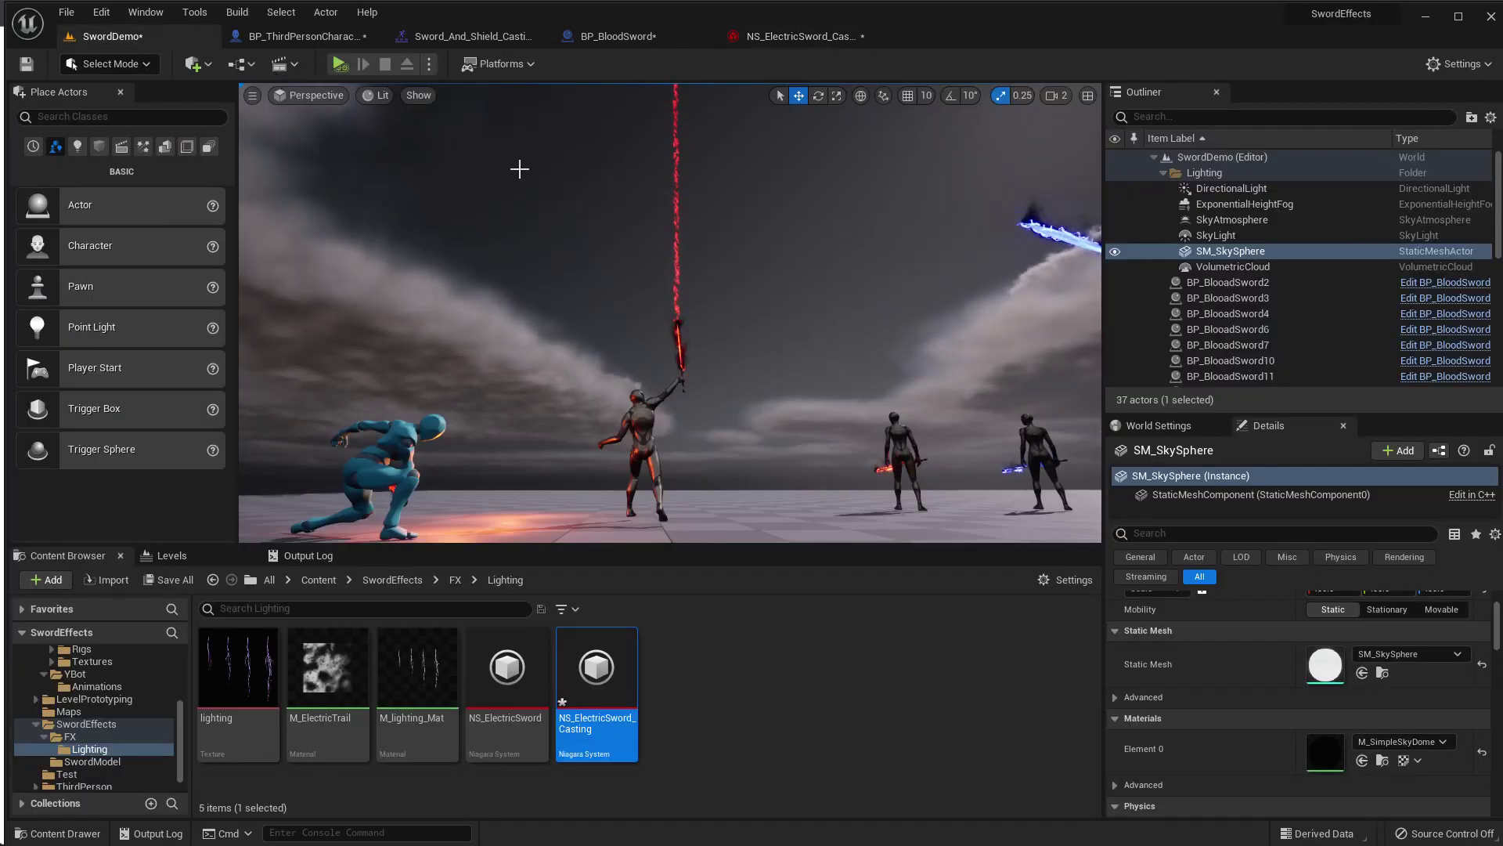
pyautogui.moveTo(519, 169); pyautogui.dragTo(519, 169, button='right')
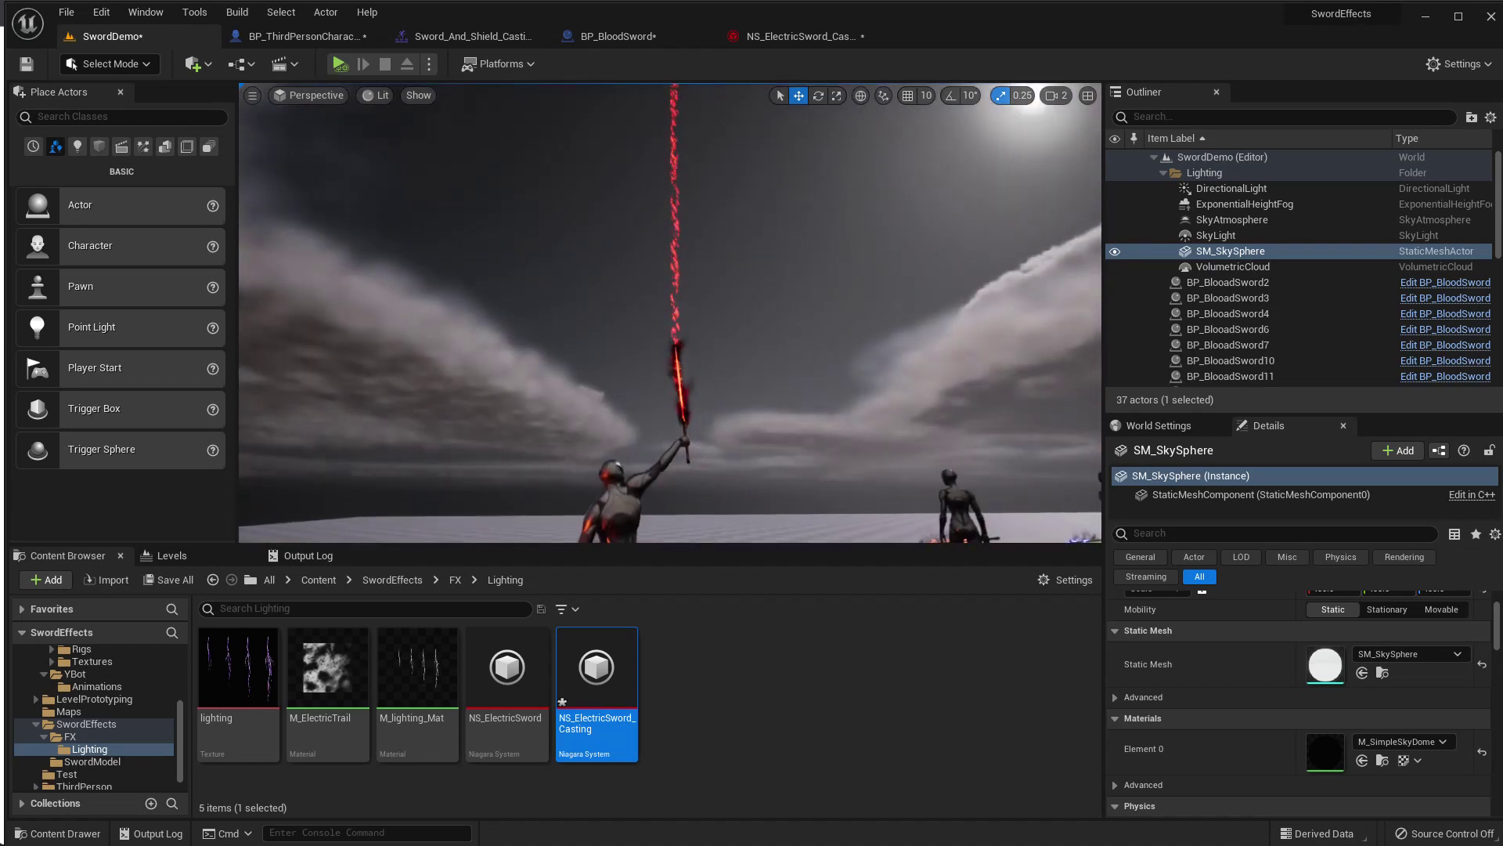
pyautogui.moveTo(658, 262); pyautogui.dragTo(659, 262, button='right')
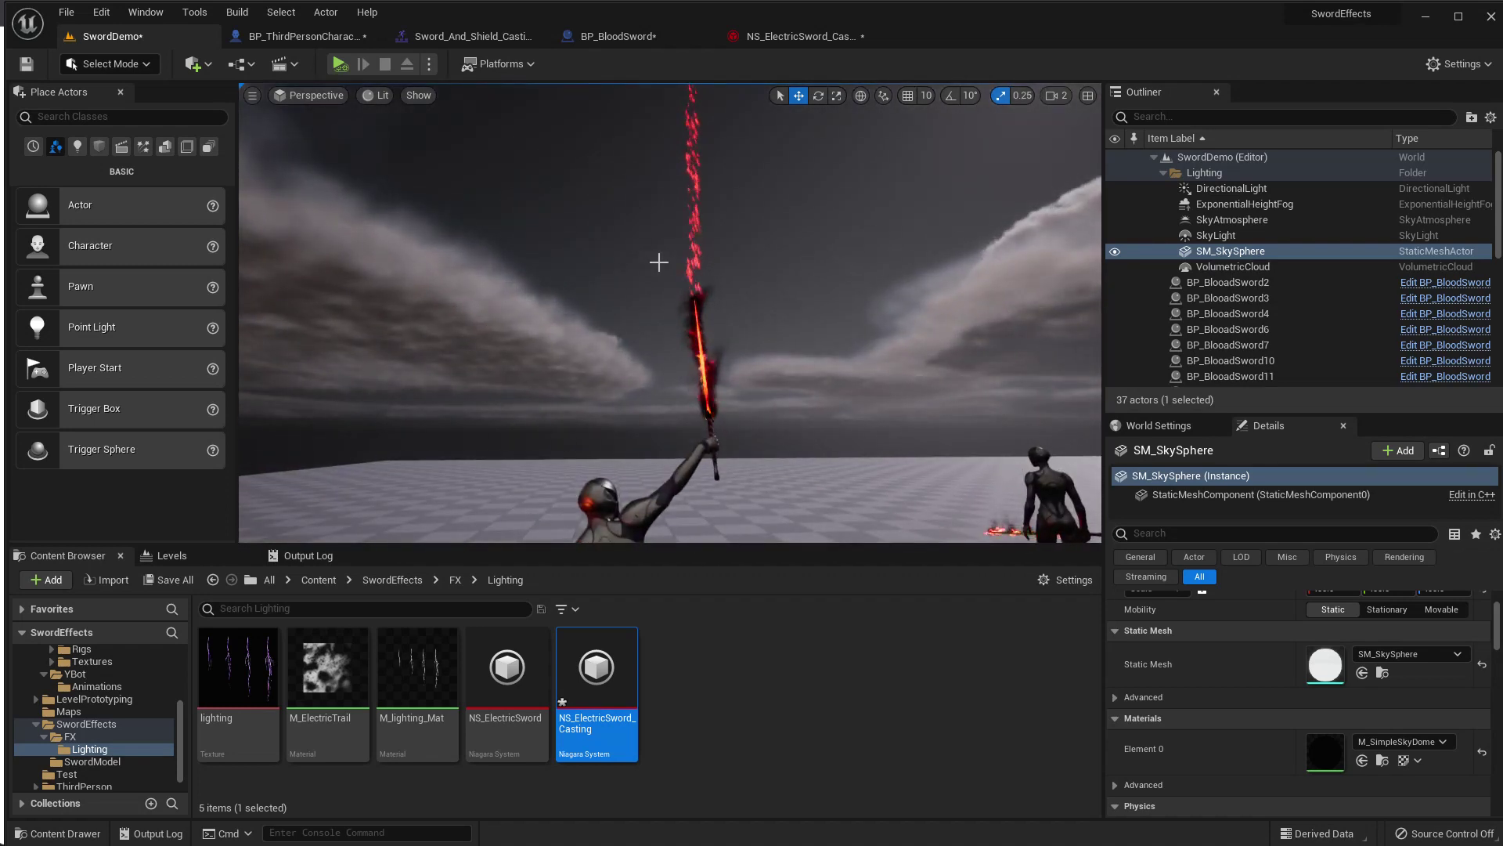
pyautogui.click(803, 37)
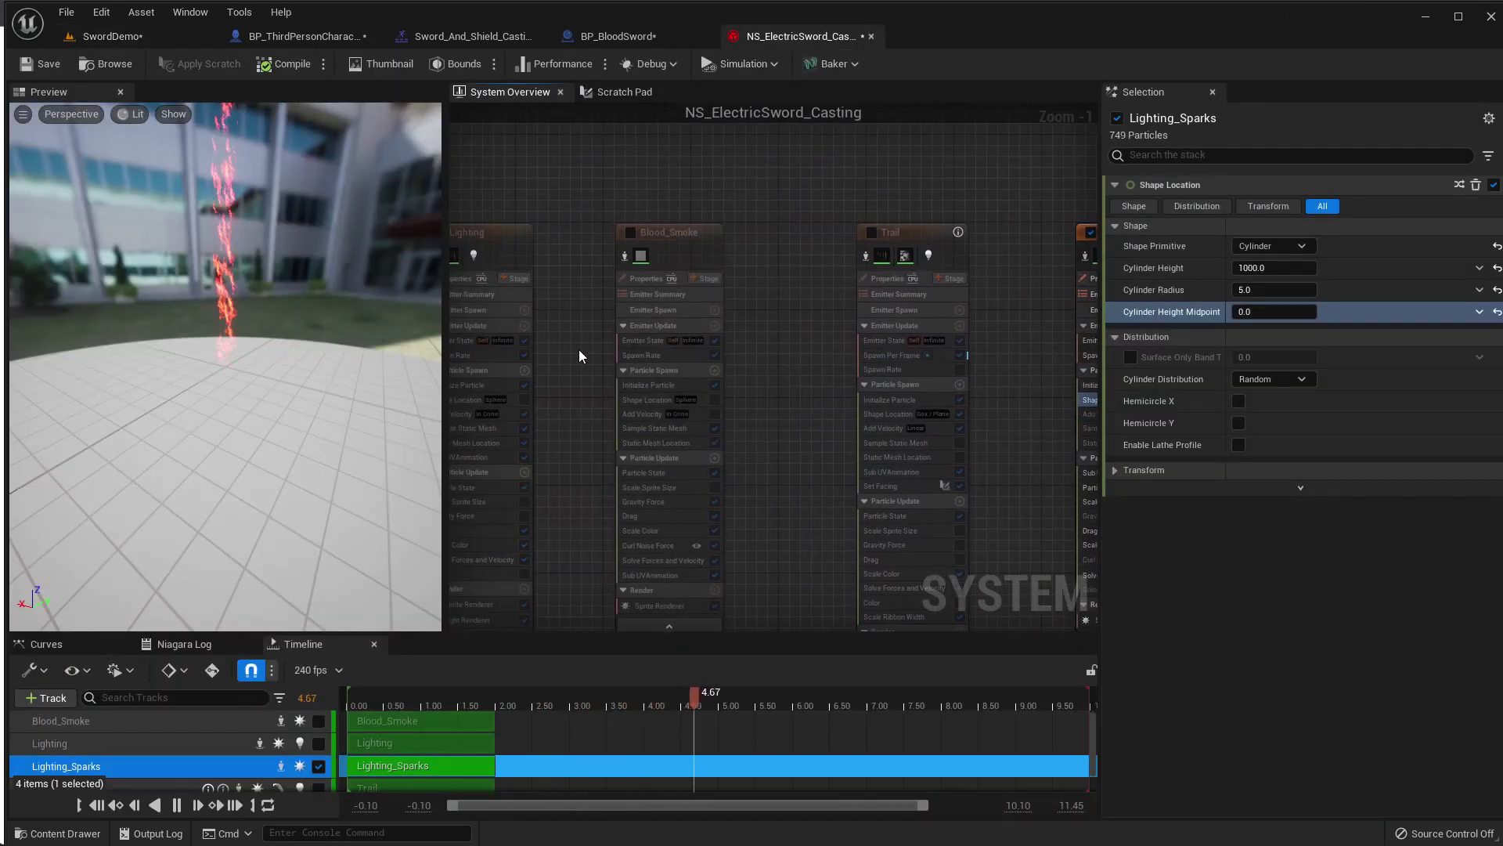
pyautogui.moveTo(579, 357); pyautogui.dragTo(862, 334, button='right')
# Set MainColor's red channel to 1000 and check the brighter sparks in the level.
pyautogui.click(586, 251)
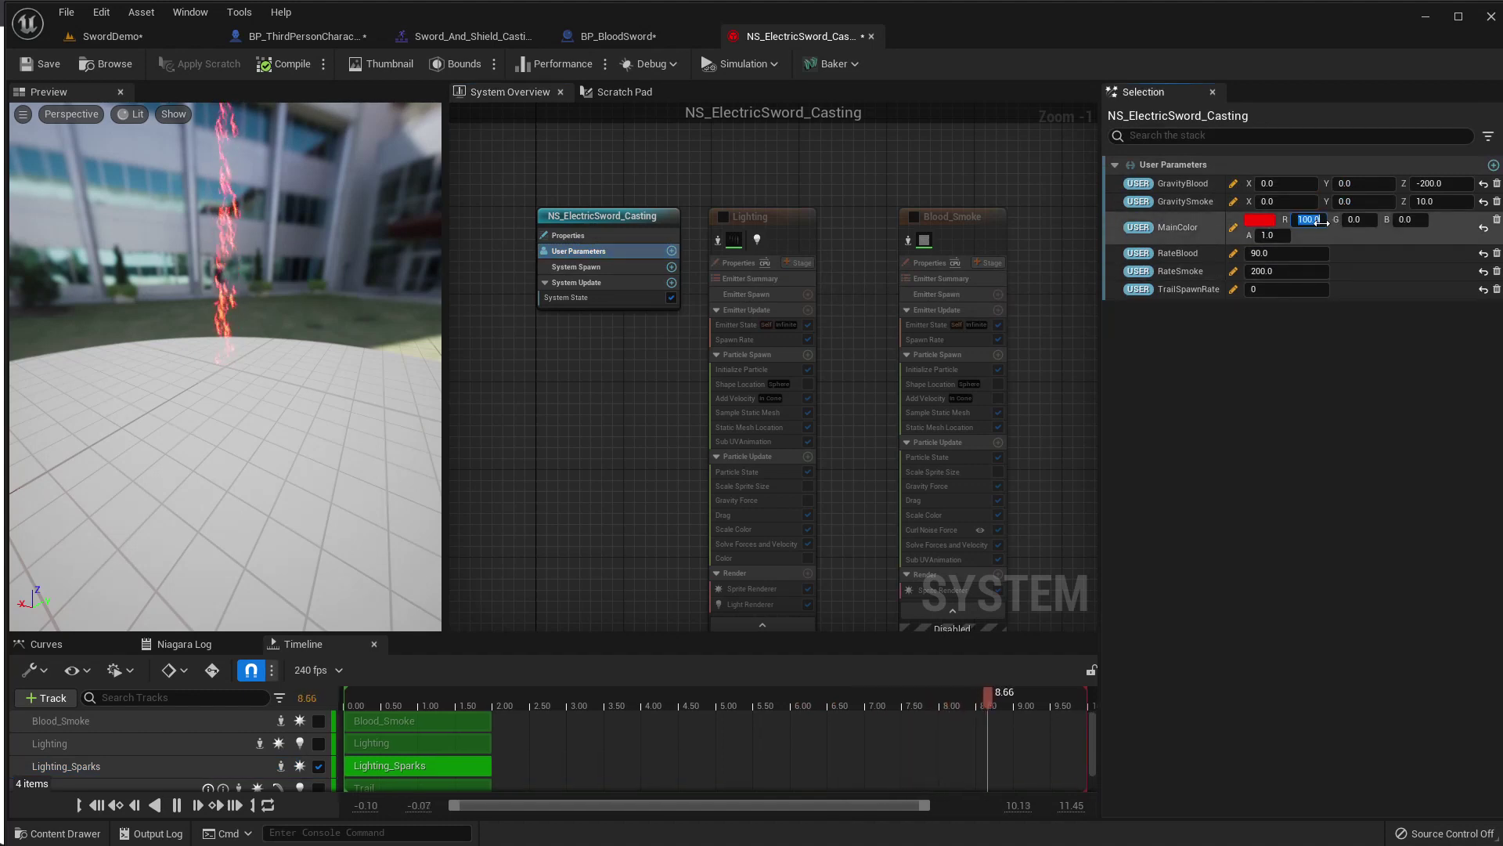
pyautogui.write('10')
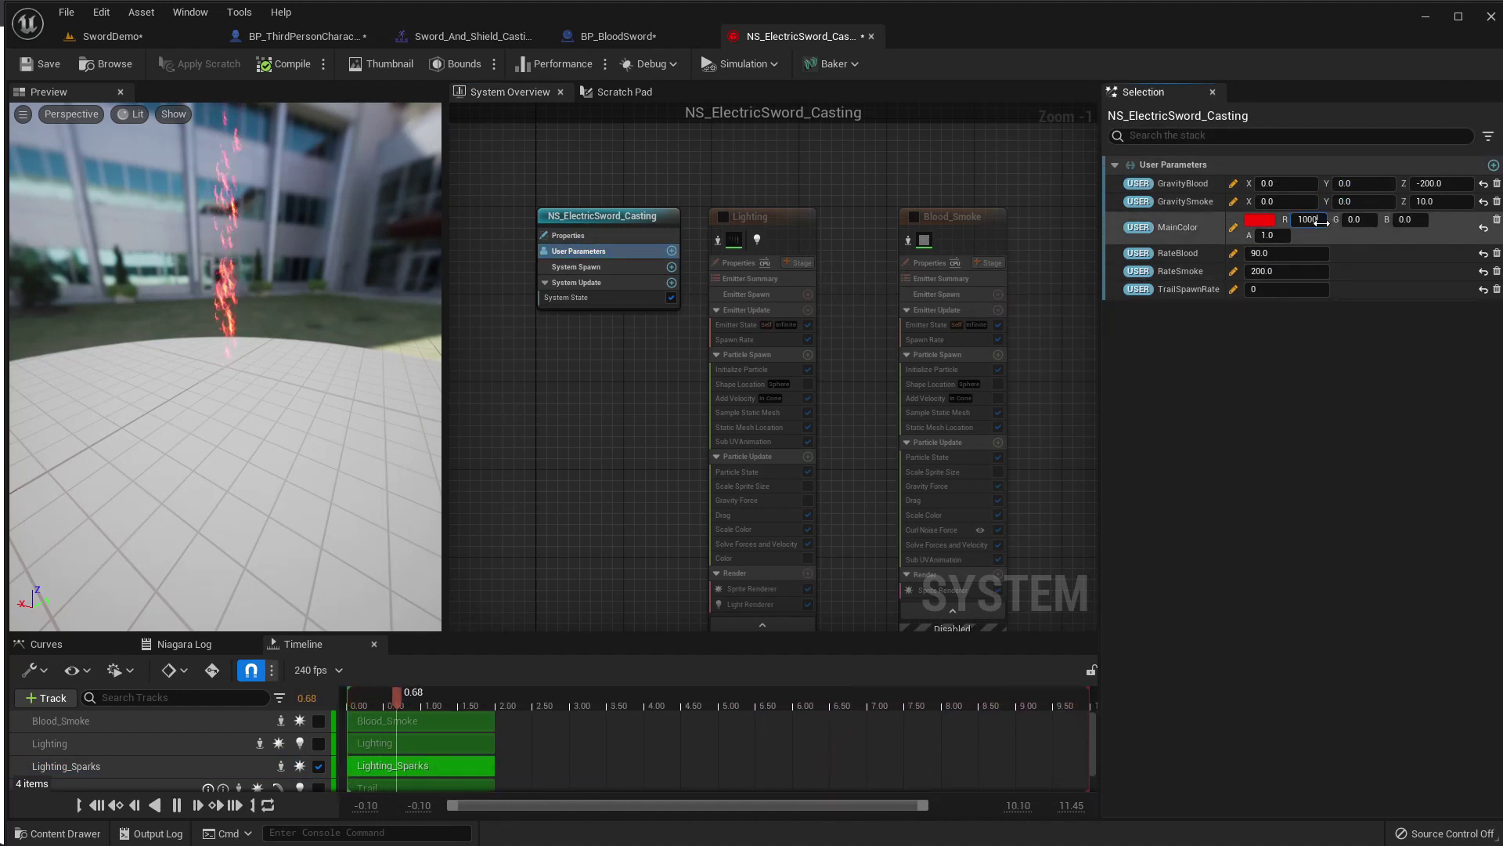
pyautogui.click(125, 37)
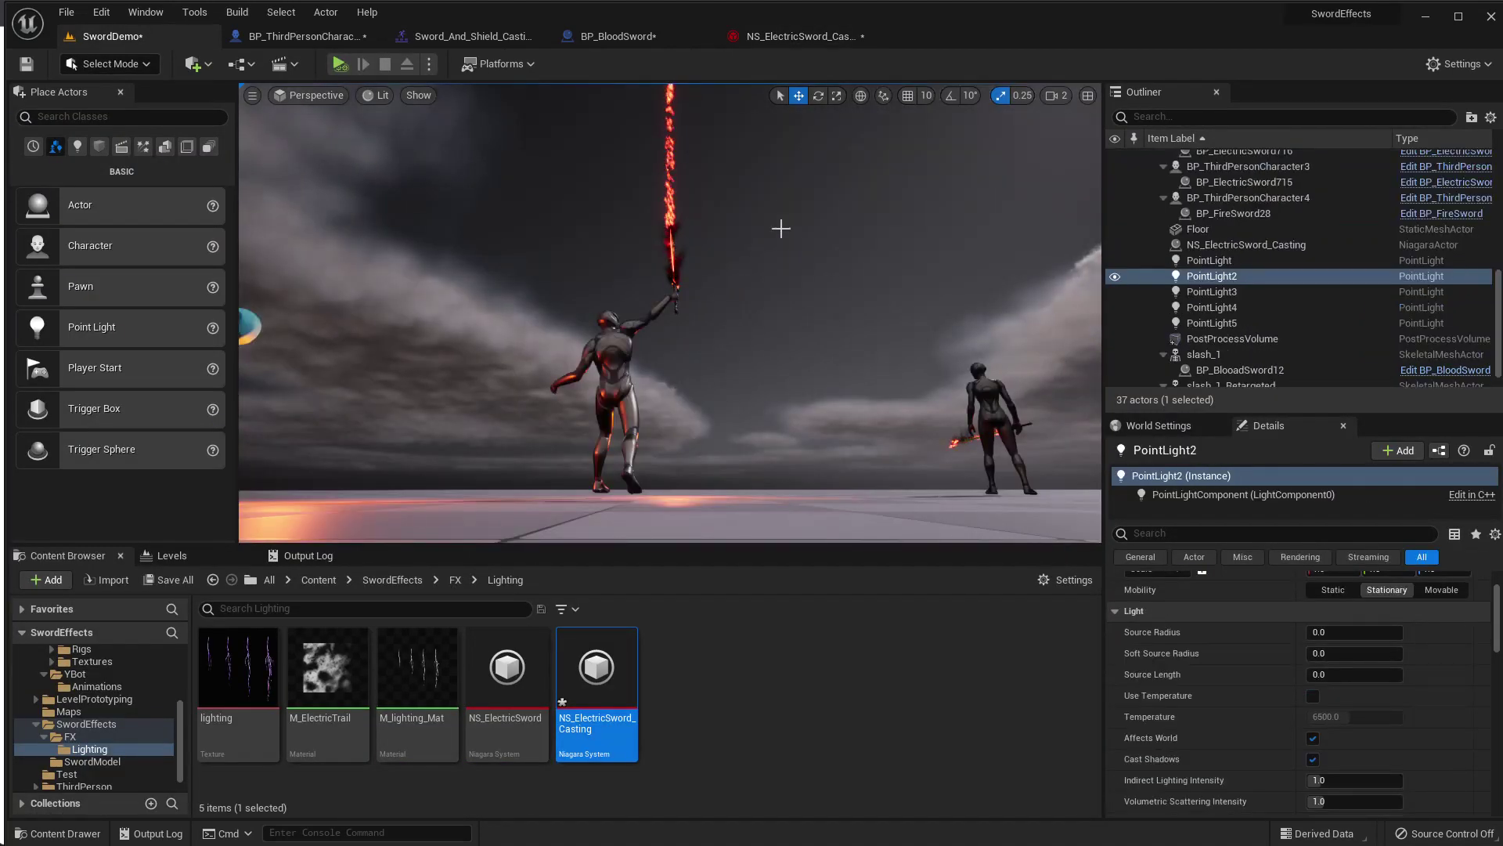
pyautogui.click(749, 40)
# Enable the Trail emitter in NS_ElectricSword_Casting.
pyautogui.scroll(-2, 831, 288)
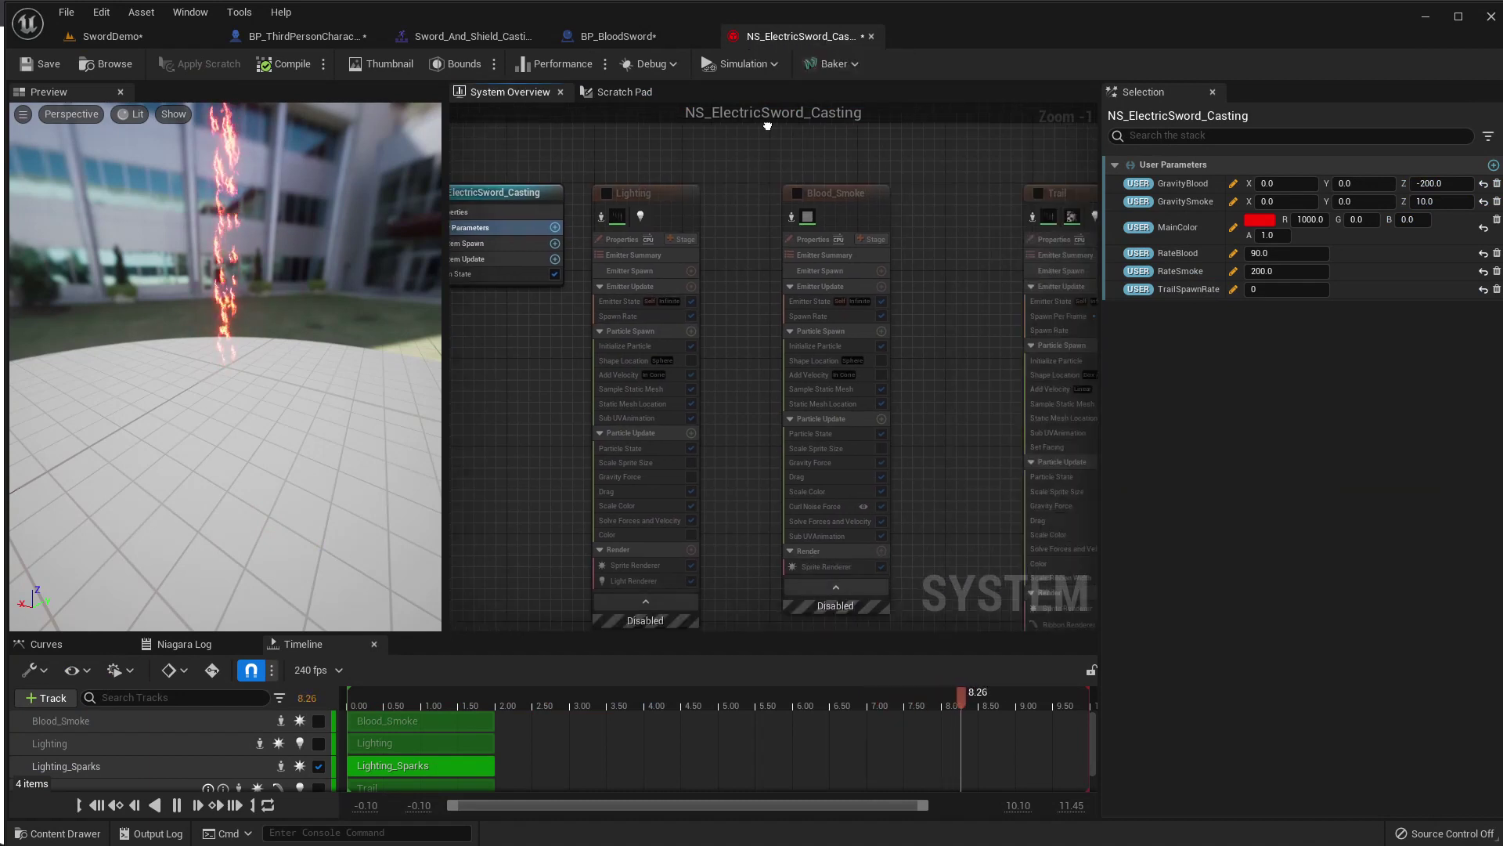
pyautogui.scroll(-2, 822, 266)
pyautogui.scroll(3, 806, 245)
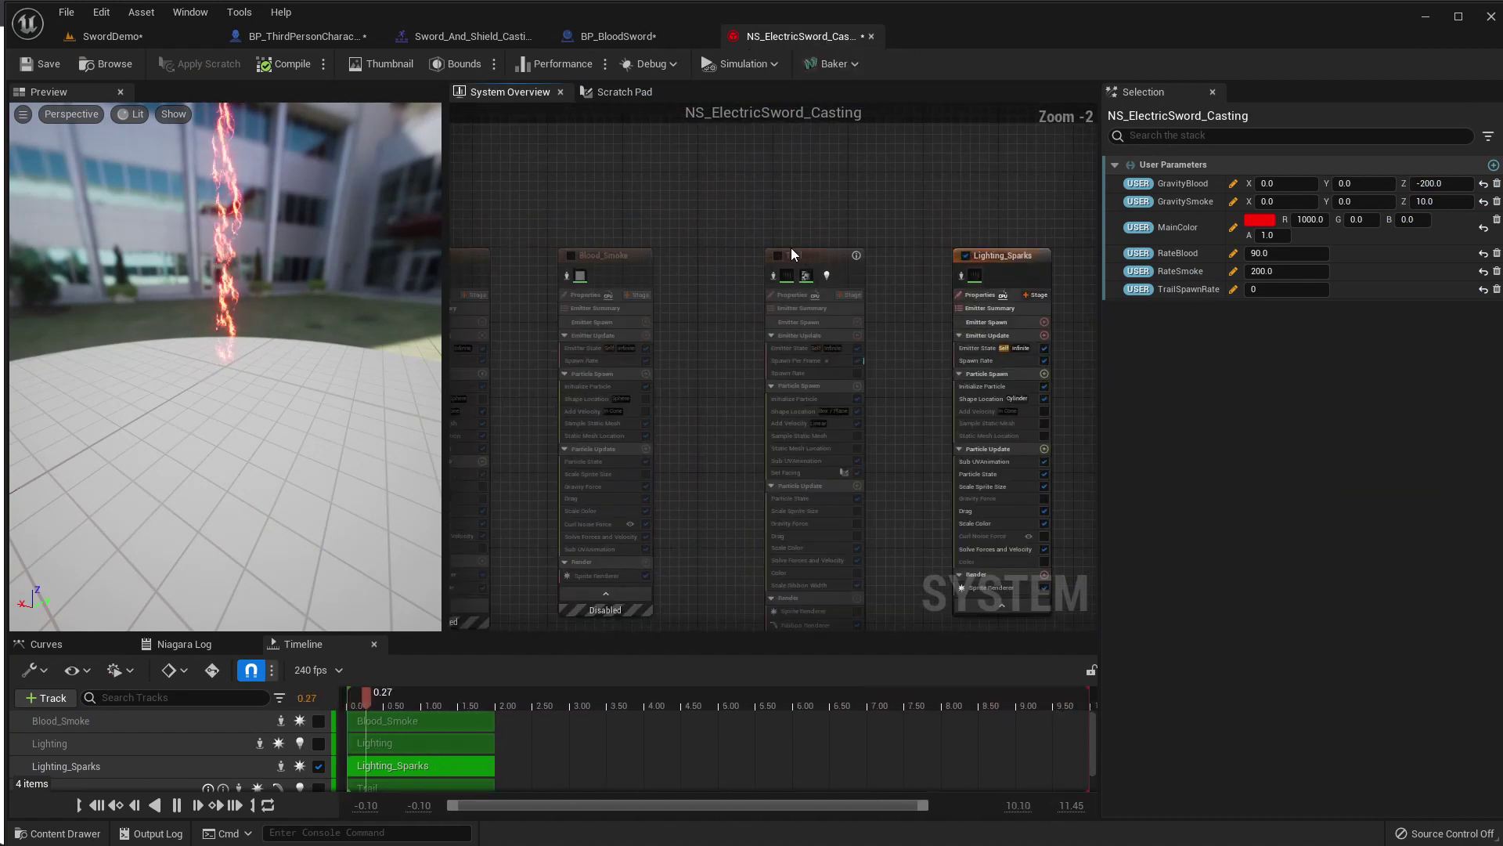
pyautogui.click(777, 256)
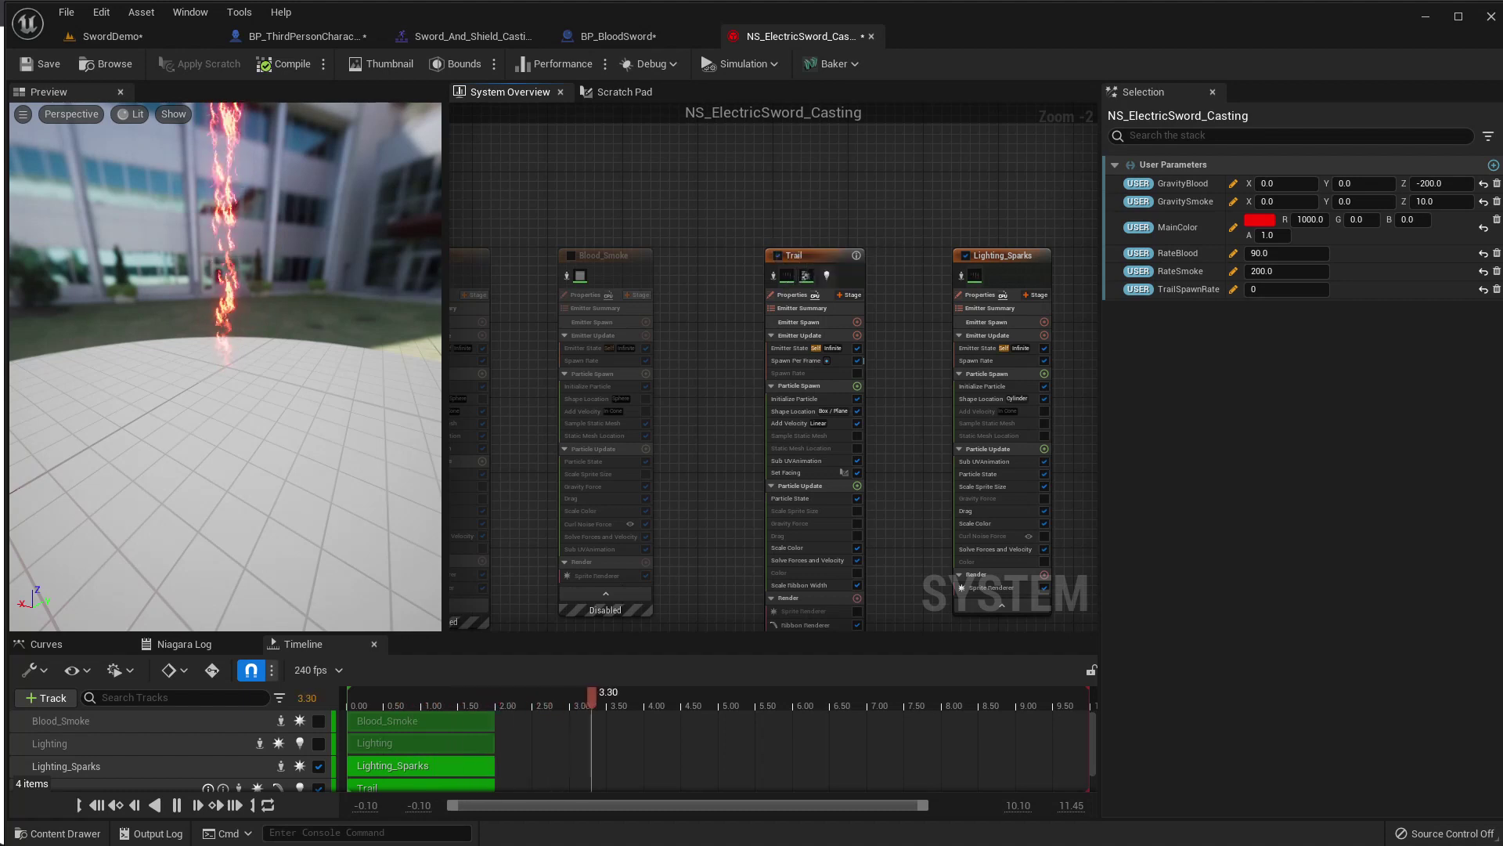
# Reset the Trail emitter's Spawn Per Frame spawn count to a plain value of 1.
pyautogui.moveTo(848, 254); pyautogui.dragTo(743, 227, button='right')
pyautogui.click(713, 232)
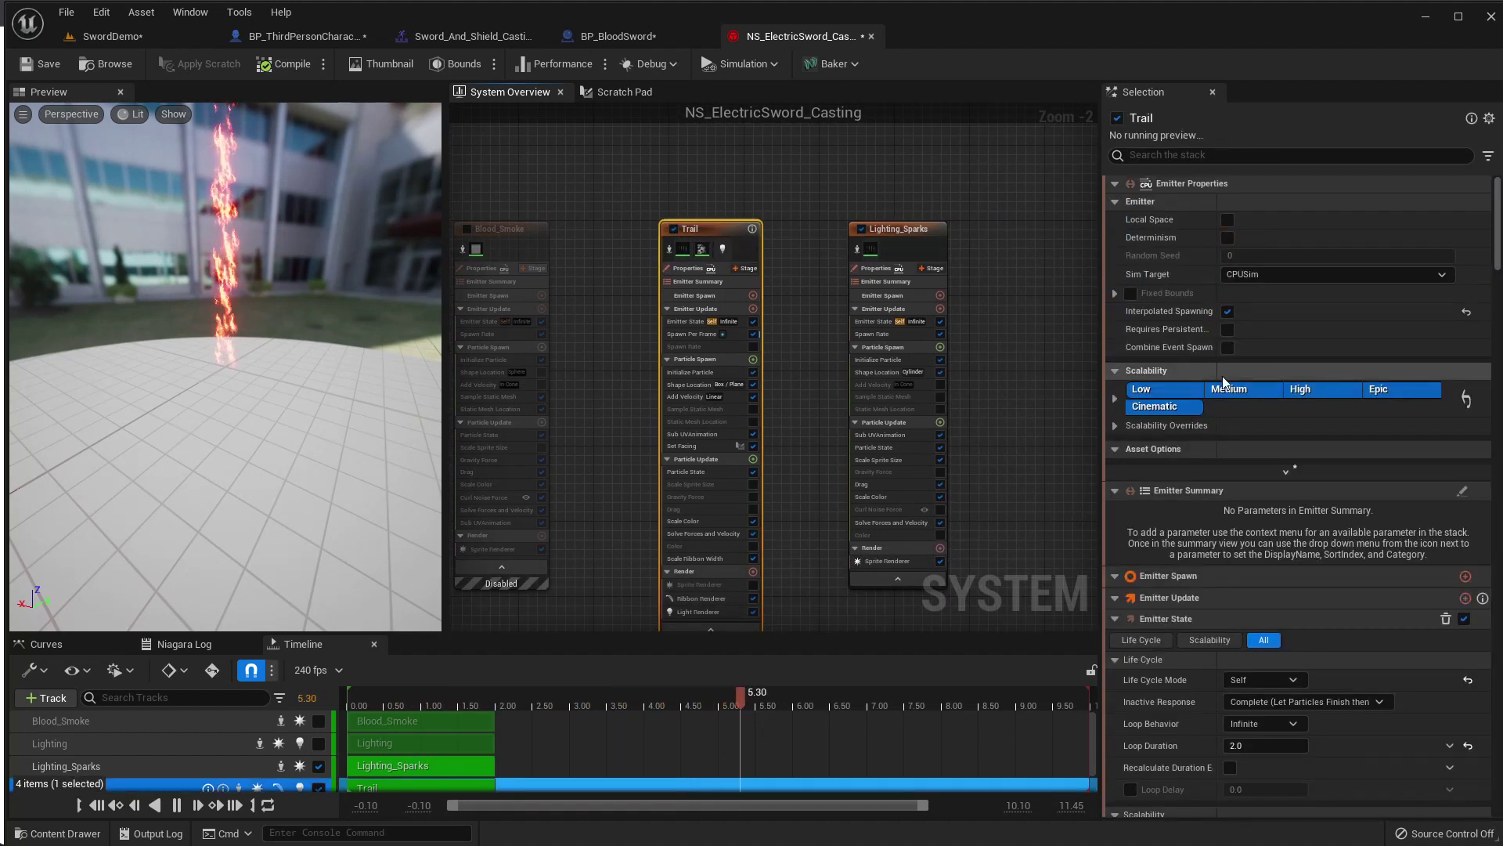
pyautogui.click(689, 321)
pyautogui.click(691, 336)
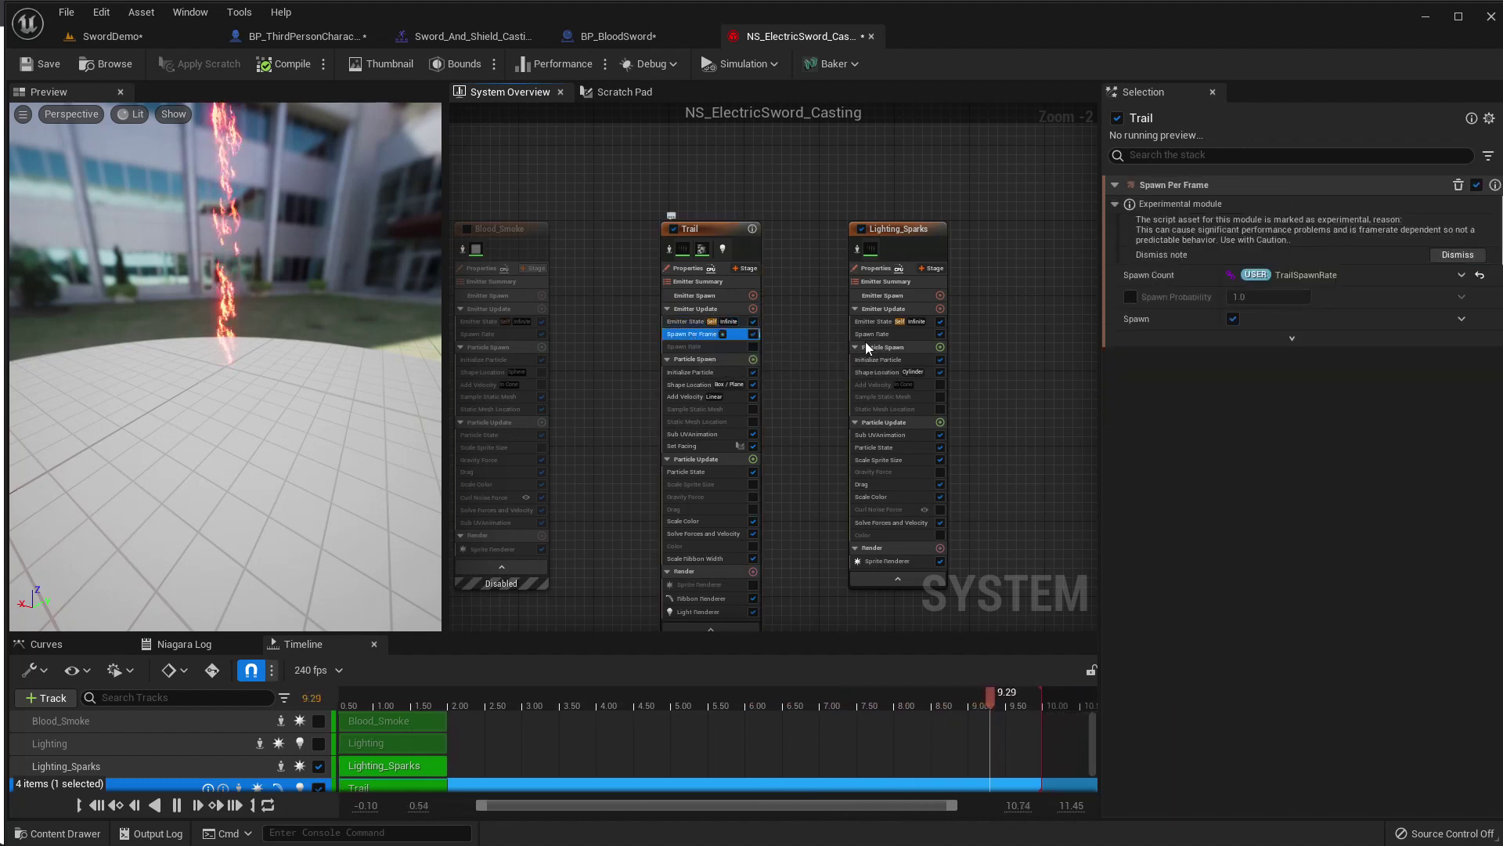
pyautogui.click(1479, 275)
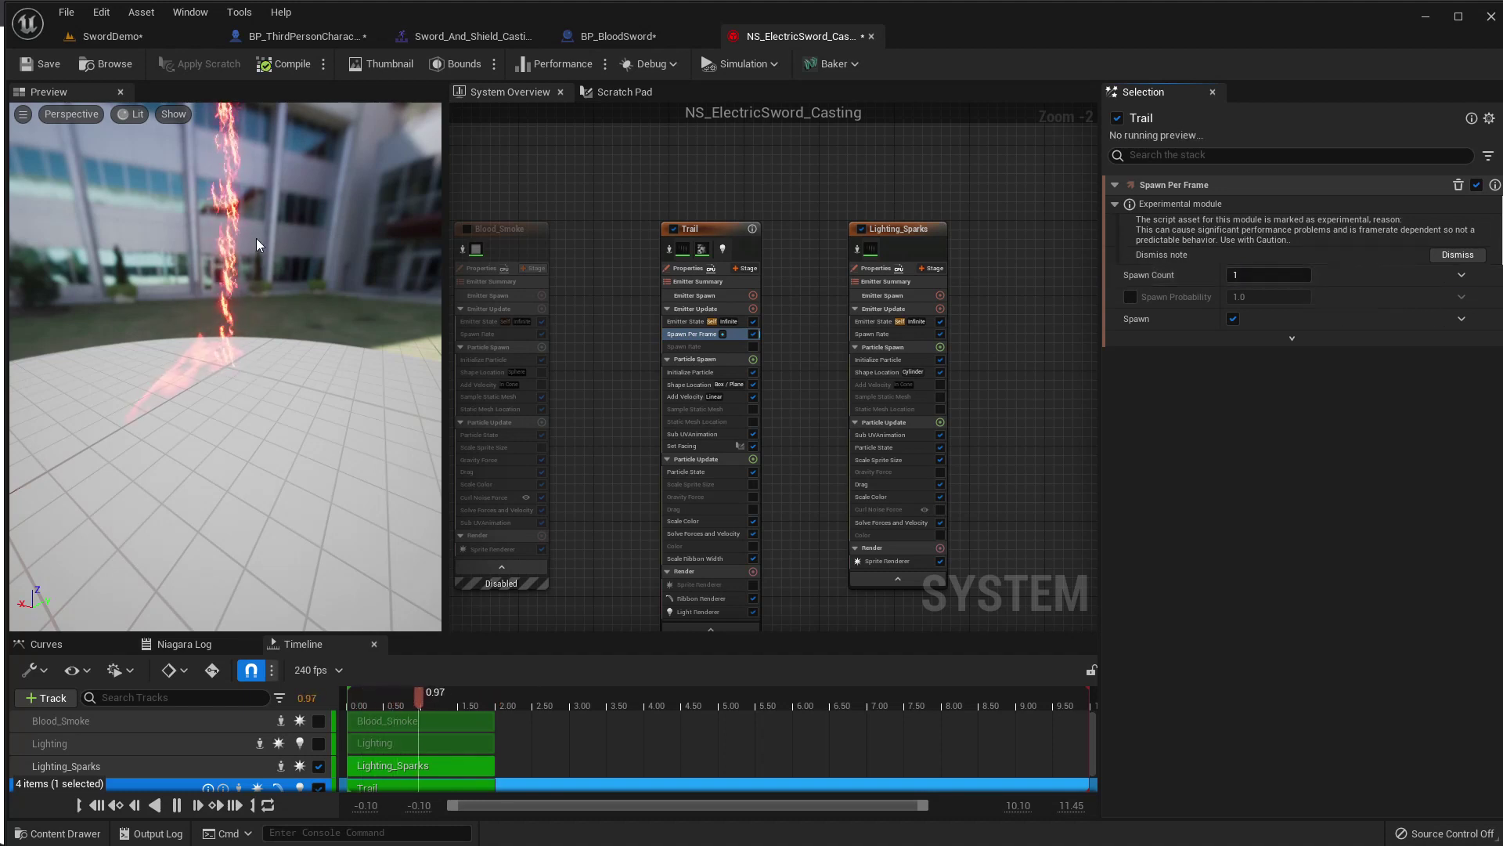
# Set the Trail's Shape Location primitive to Sphere.
pyautogui.moveTo(249, 289)
pyautogui.mouseDown()
pyautogui.moveTo(204, 298)
pyautogui.moveTo(235, 333)
pyautogui.mouseUp()
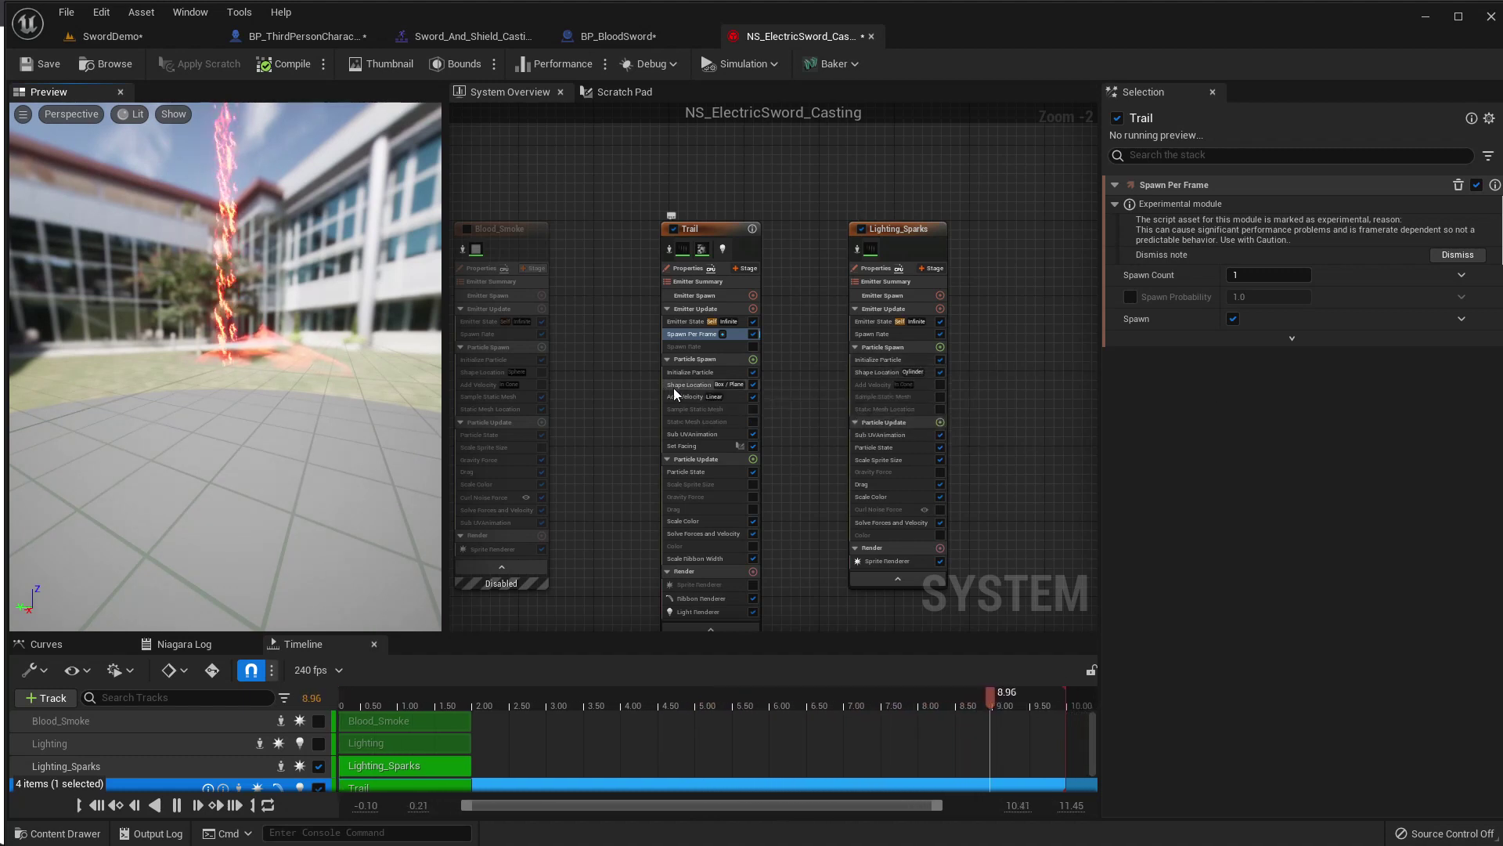
pyautogui.moveTo(627, 405); pyautogui.dragTo(638, 433, button='right')
pyautogui.scroll(2, 674, 476)
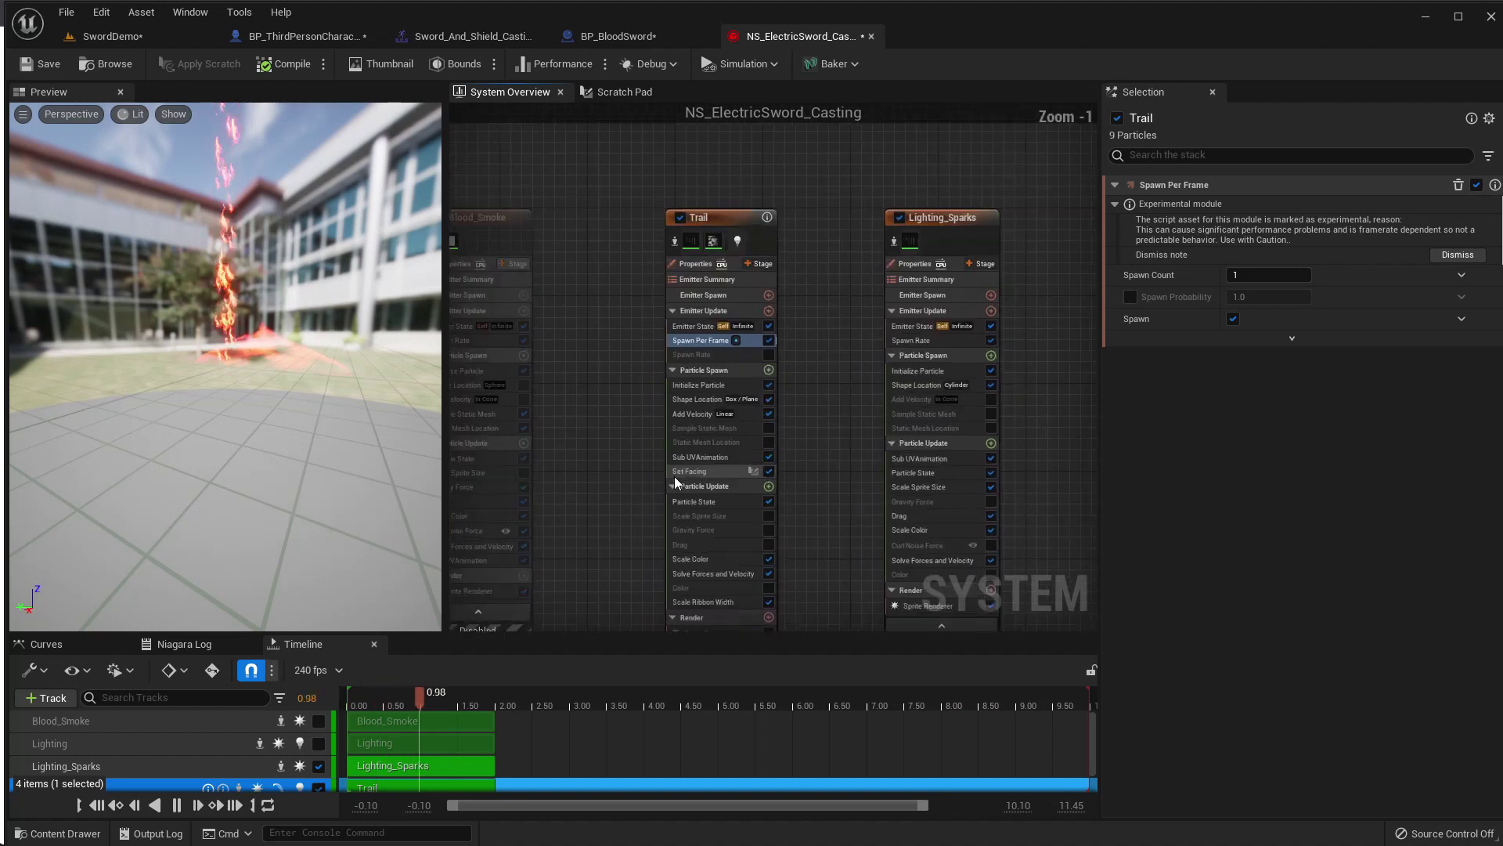
pyautogui.click(717, 405)
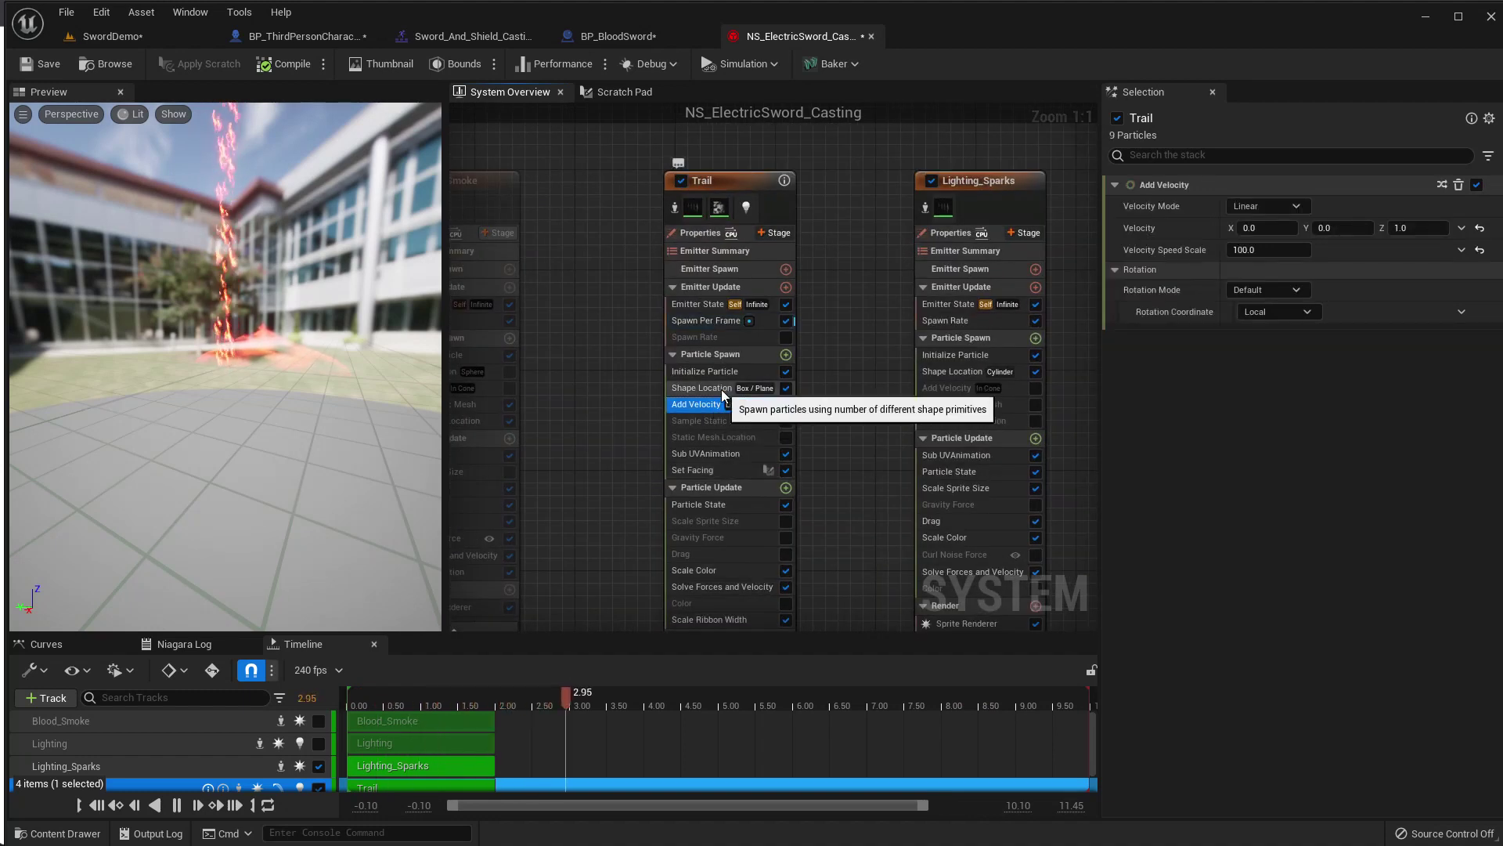
pyautogui.click(702, 388)
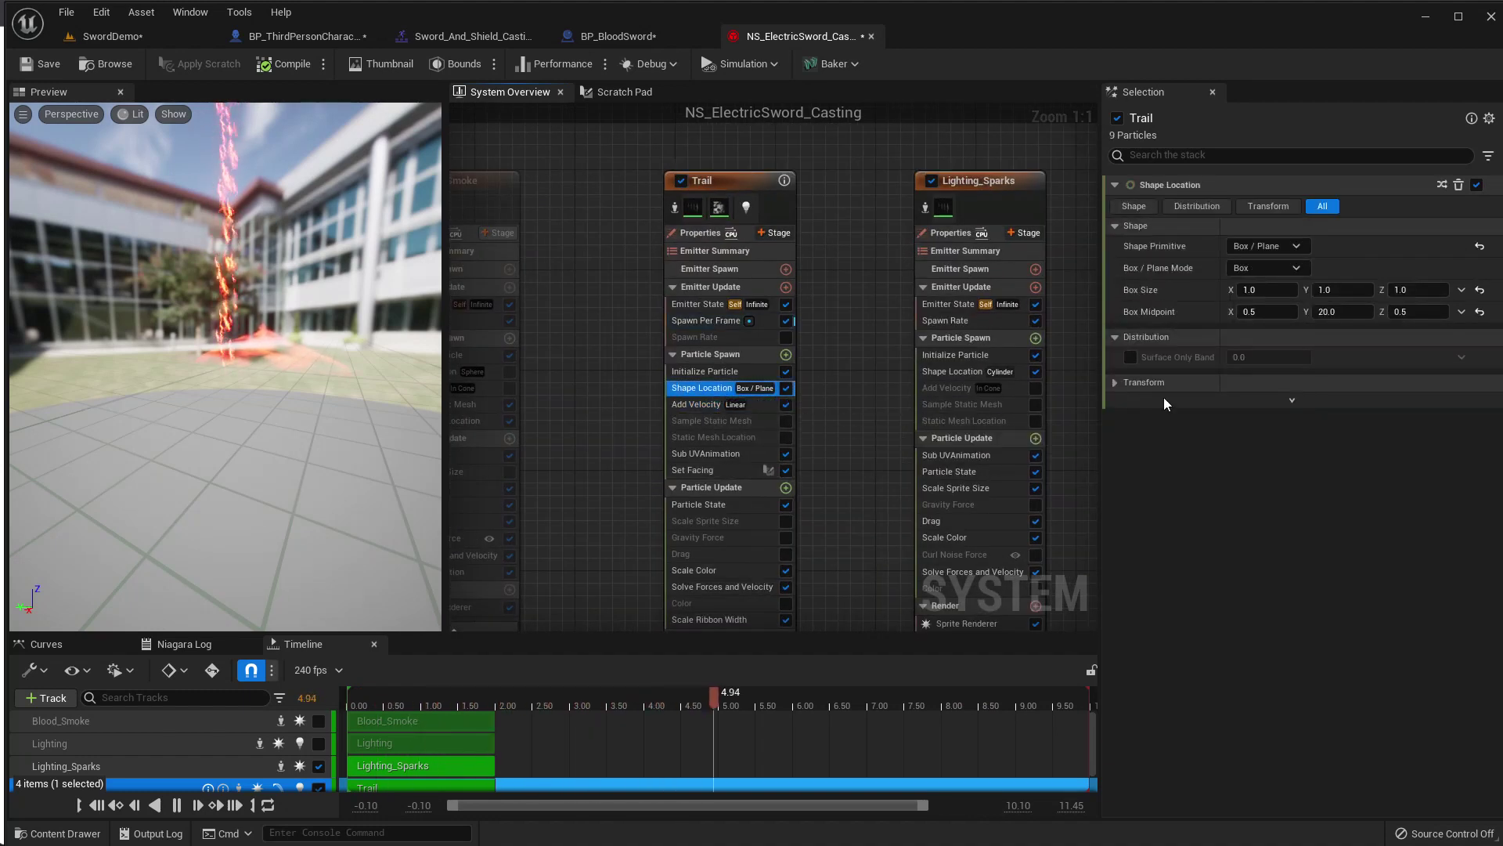
pyautogui.click(1260, 248)
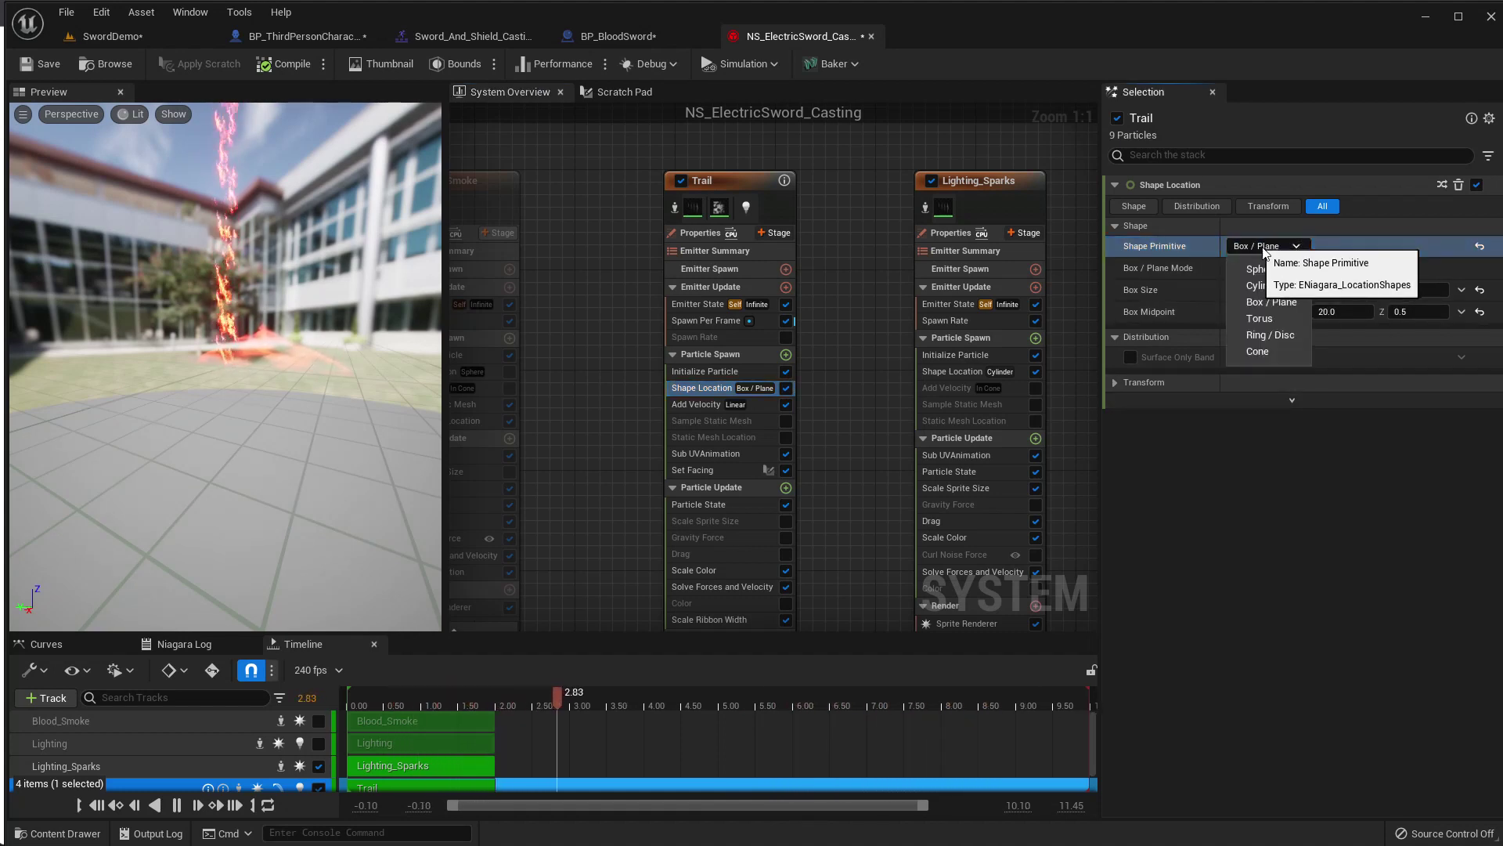
pyautogui.click(1274, 270)
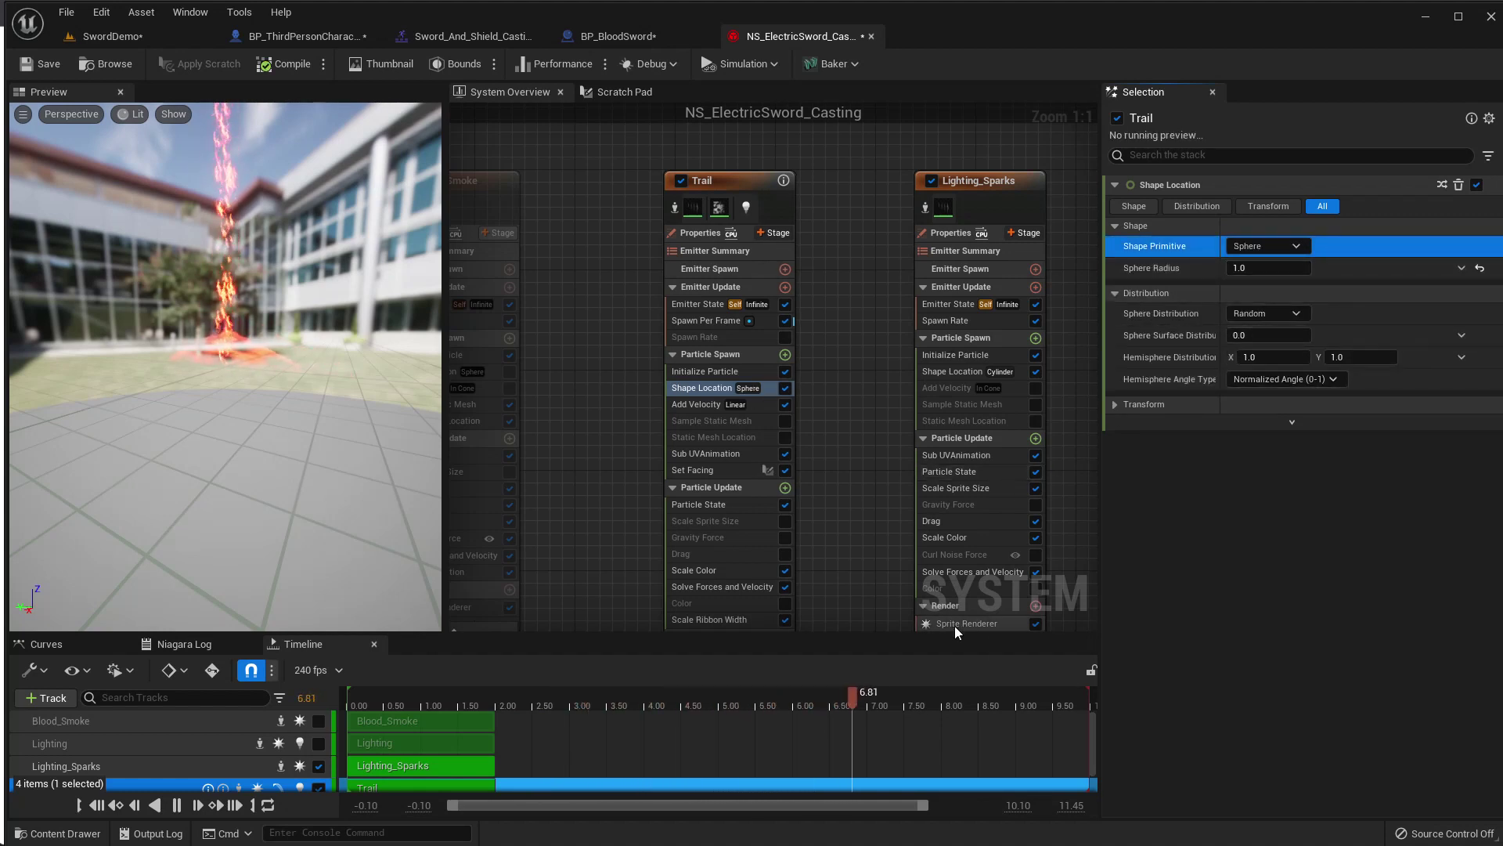
# Set the Trail's Initialize Particle ribbon width to 5.0 and disable the Lighting_Sparks emitter.
pyautogui.moveTo(871, 510); pyautogui.dragTo(807, 457, button='right')
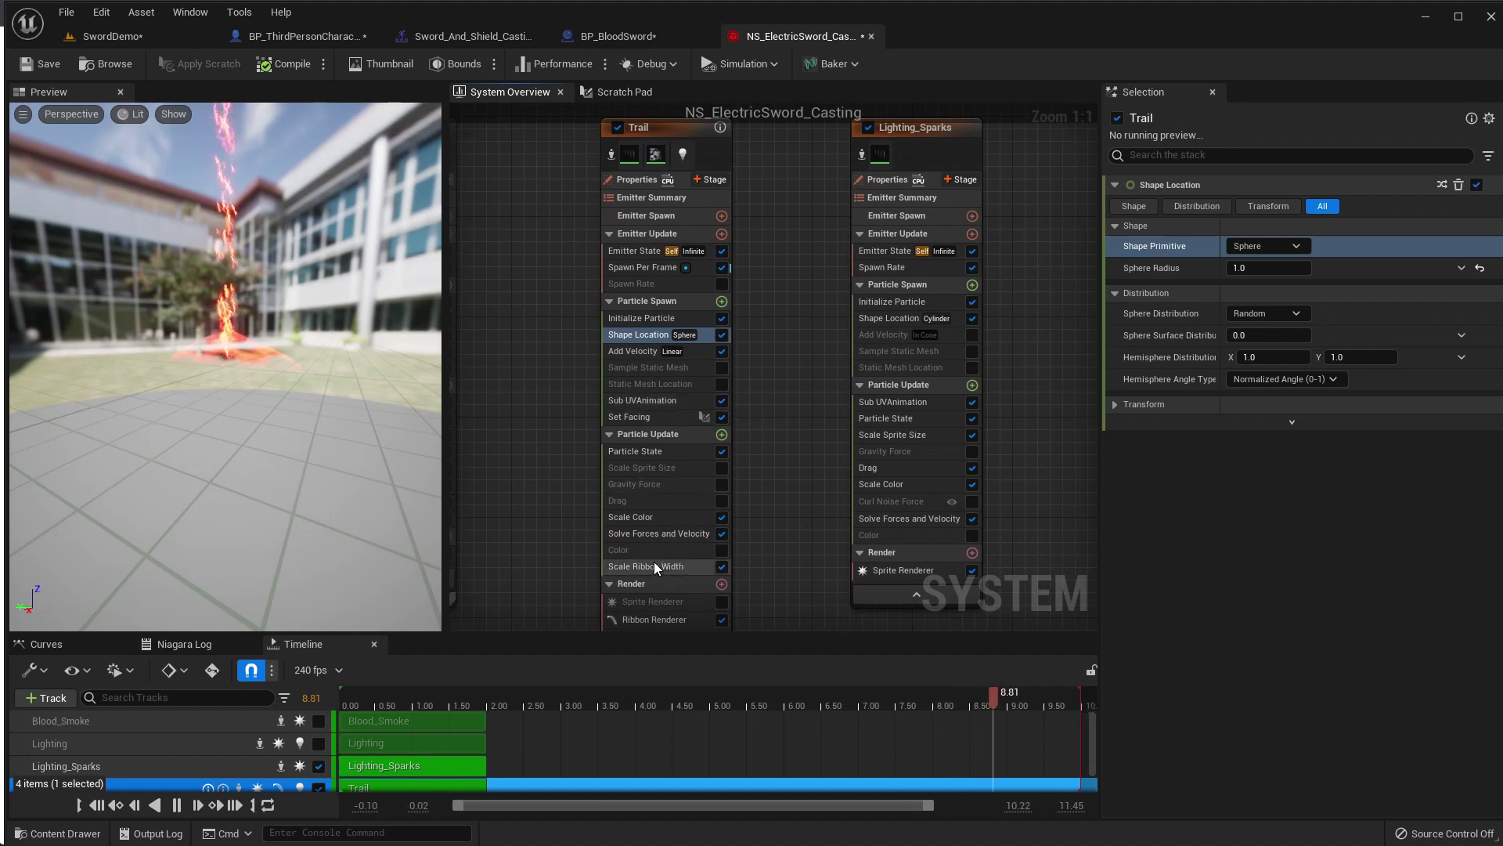
pyautogui.click(639, 317)
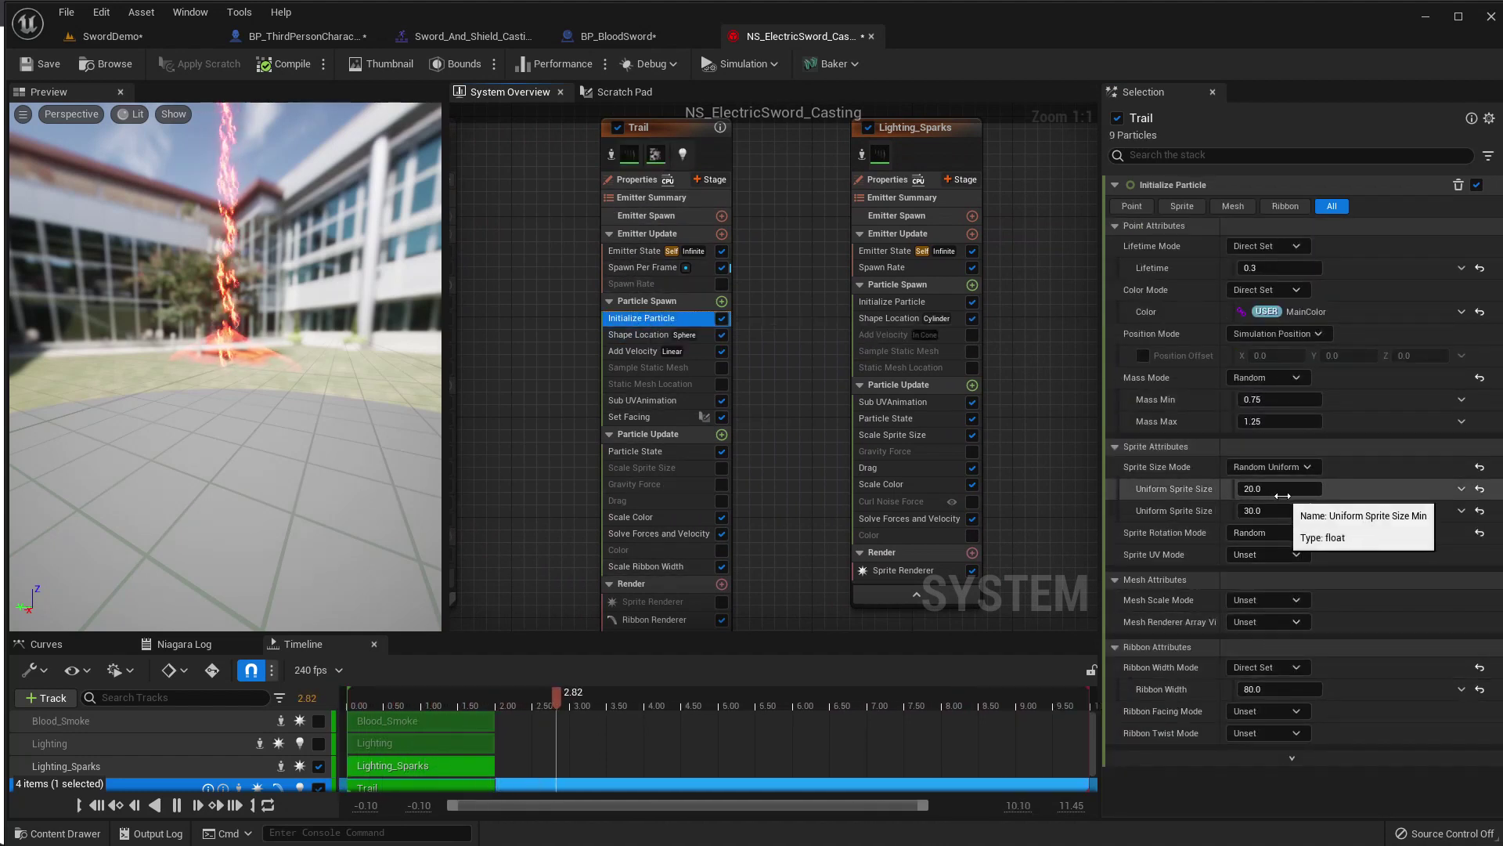
pyautogui.click(1284, 689)
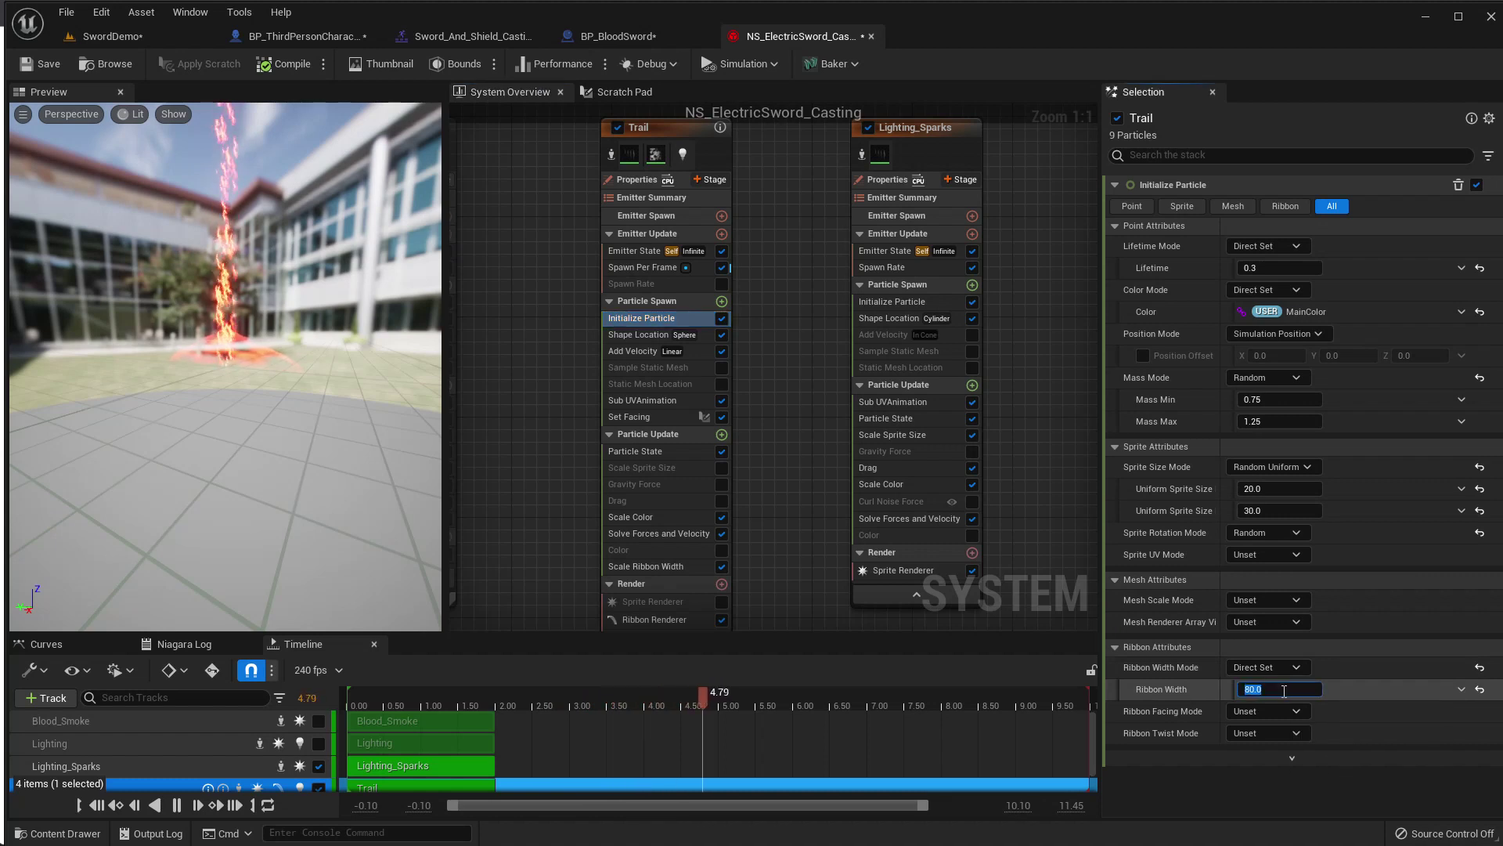
pyautogui.write('5')
pyautogui.press('Return')
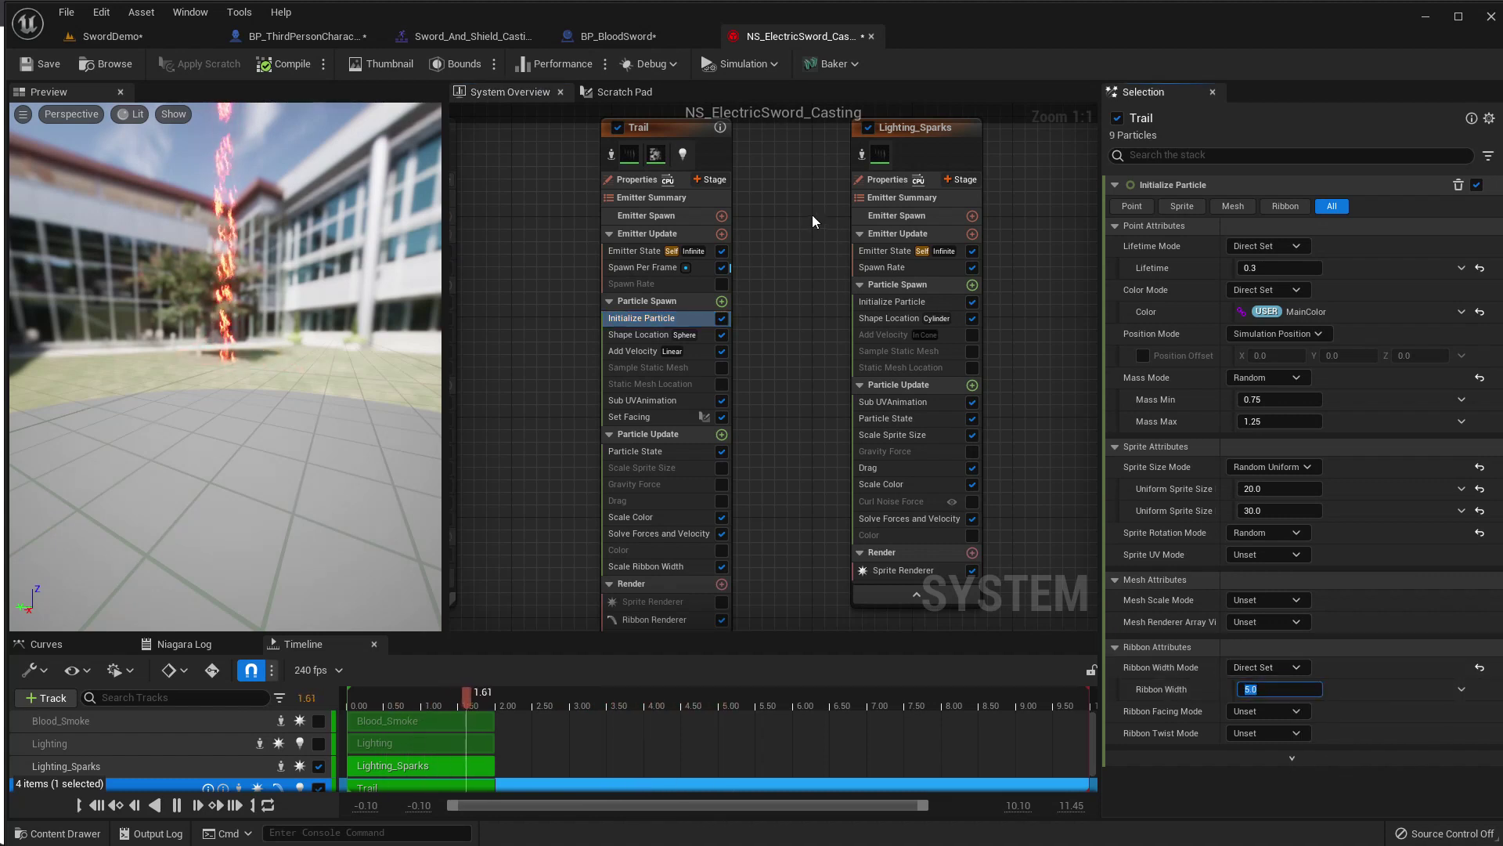
pyautogui.click(873, 184)
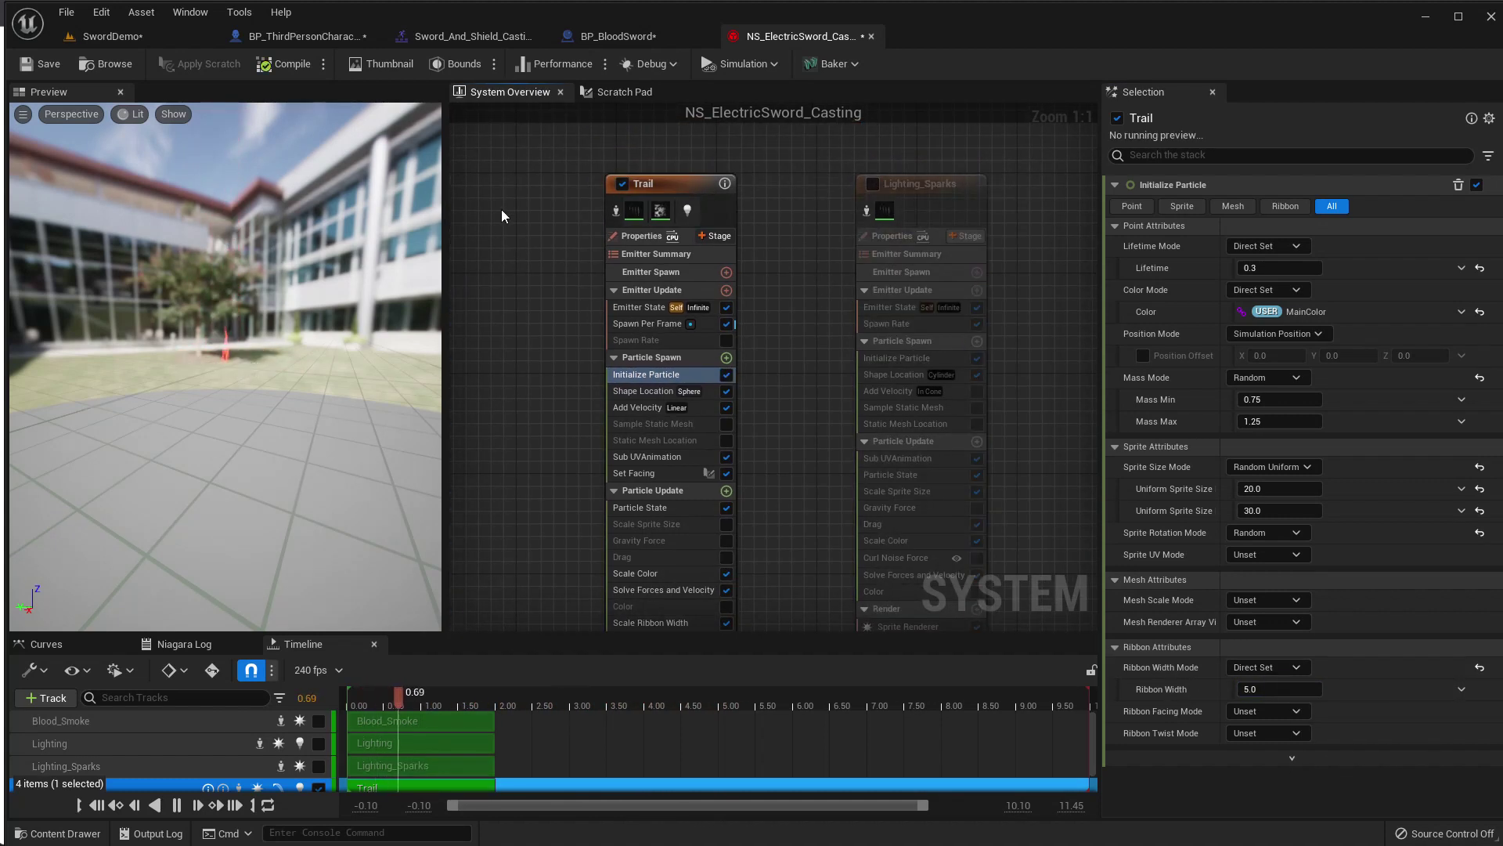
pyautogui.moveTo(239, 315)
pyautogui.mouseDown()
pyautogui.moveTo(258, 368)
pyautogui.moveTo(242, 346)
pyautogui.mouseUp()
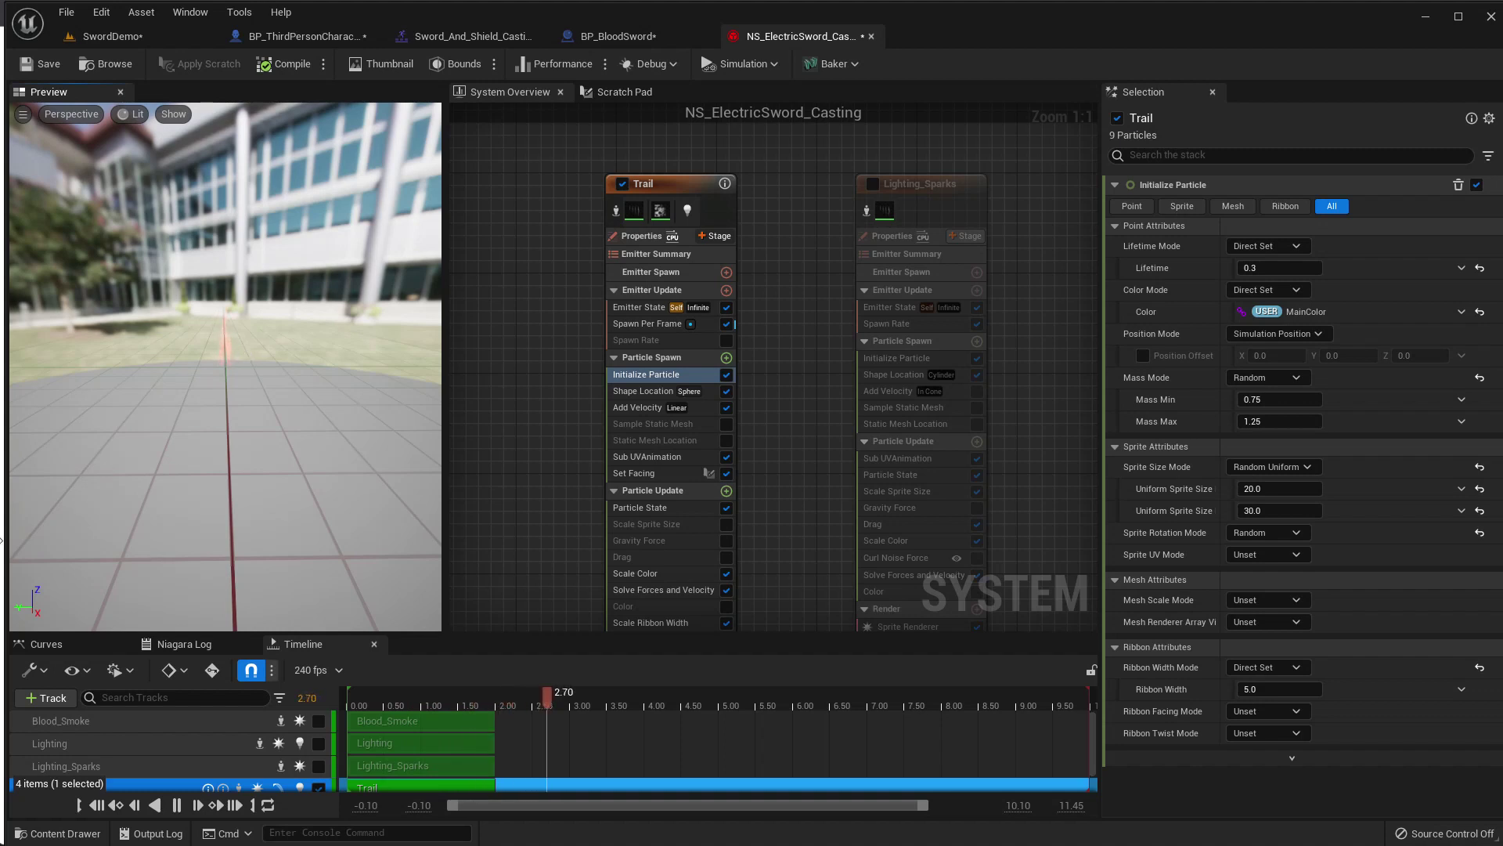
# Set the Trail's Add Velocity Z to -1.0 so particles head downward.
pyautogui.click(624, 410)
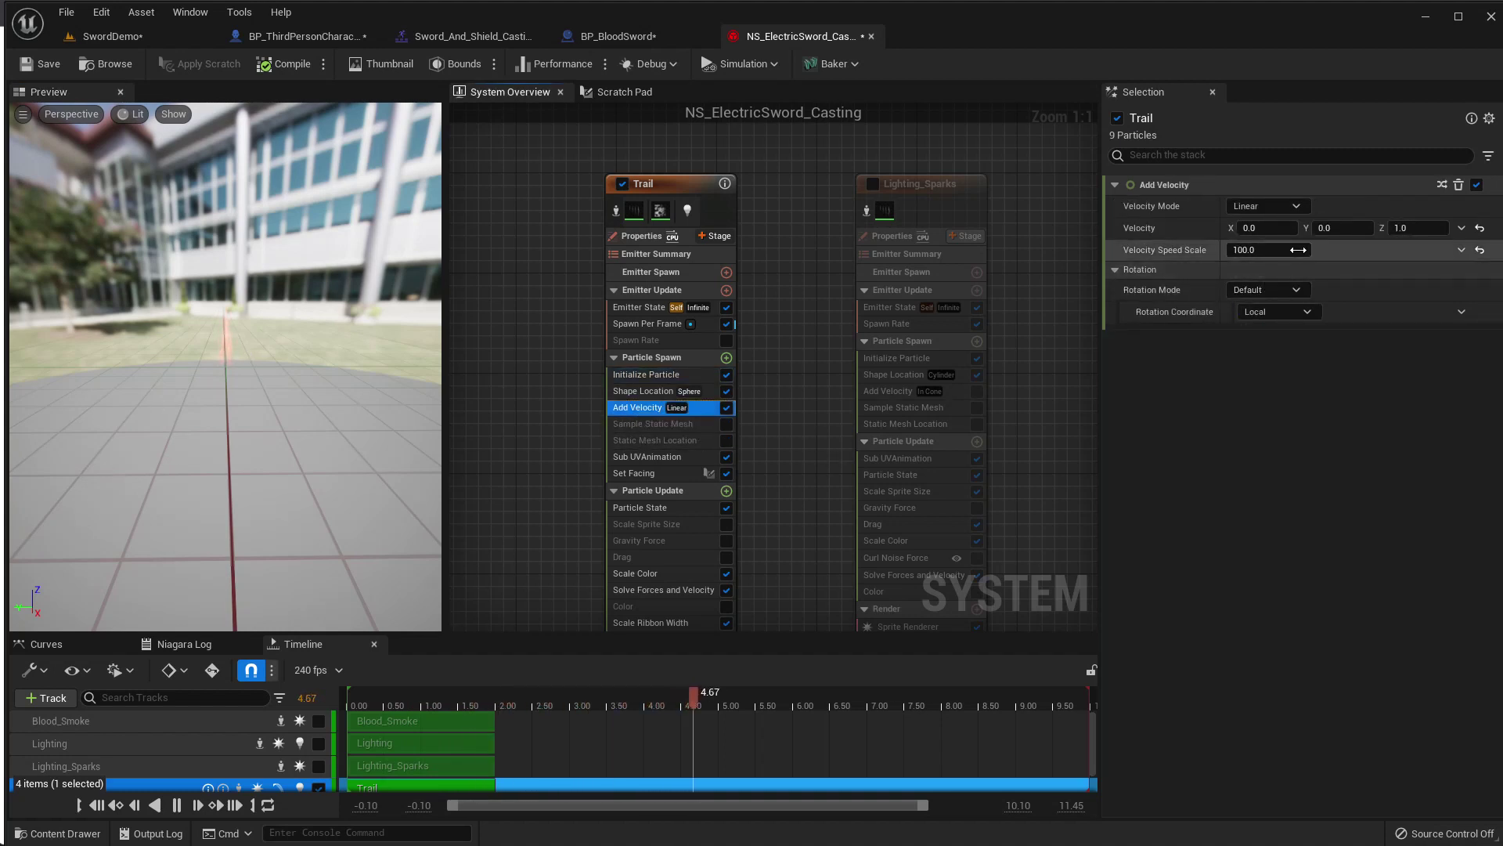
pyautogui.click(1418, 227)
pyautogui.write('-')
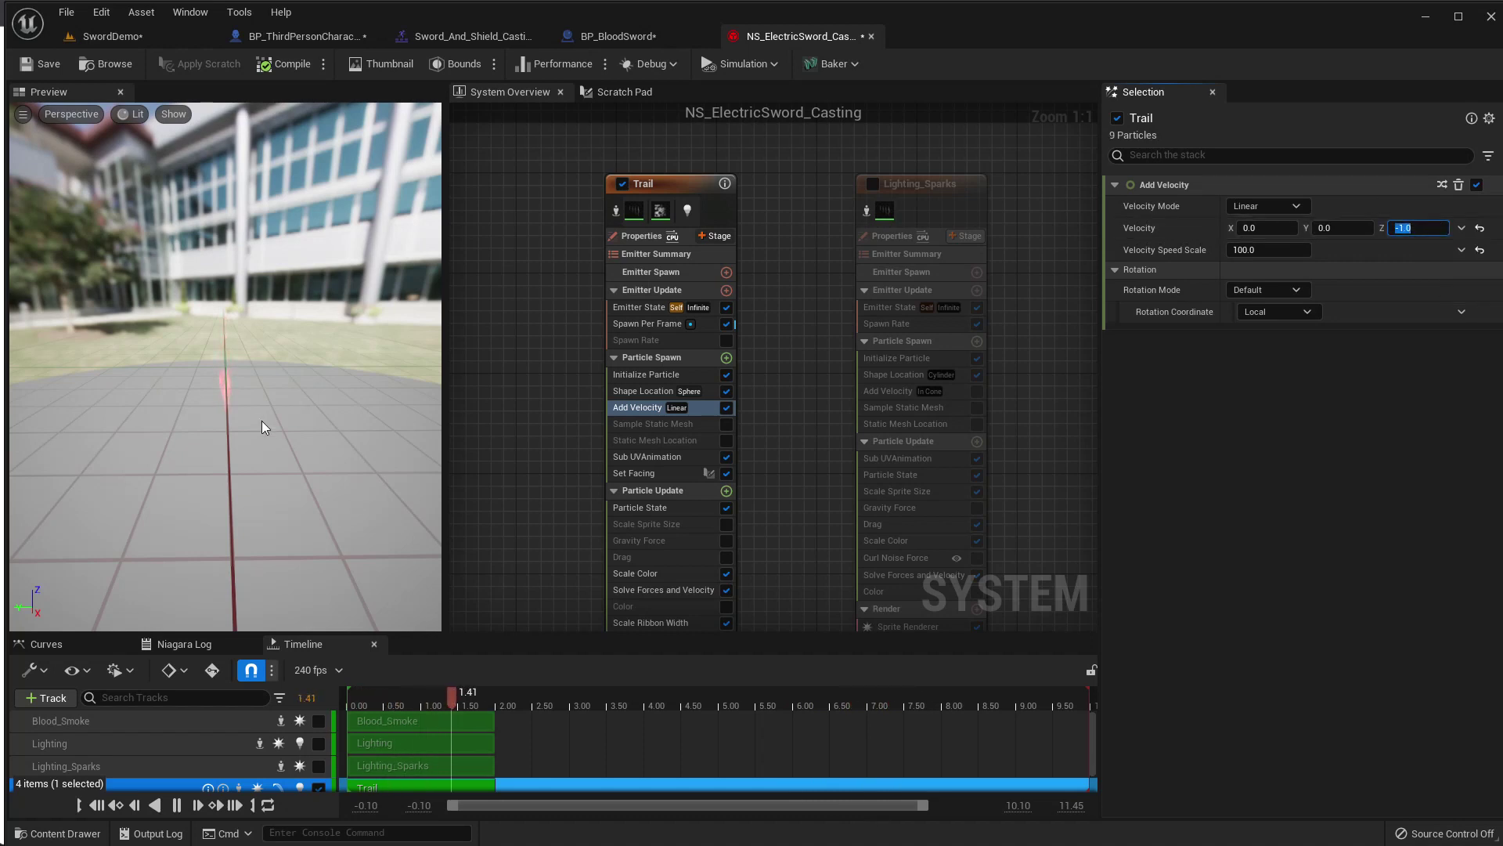
pyautogui.moveTo(264, 429); pyautogui.dragTo(211, 429)
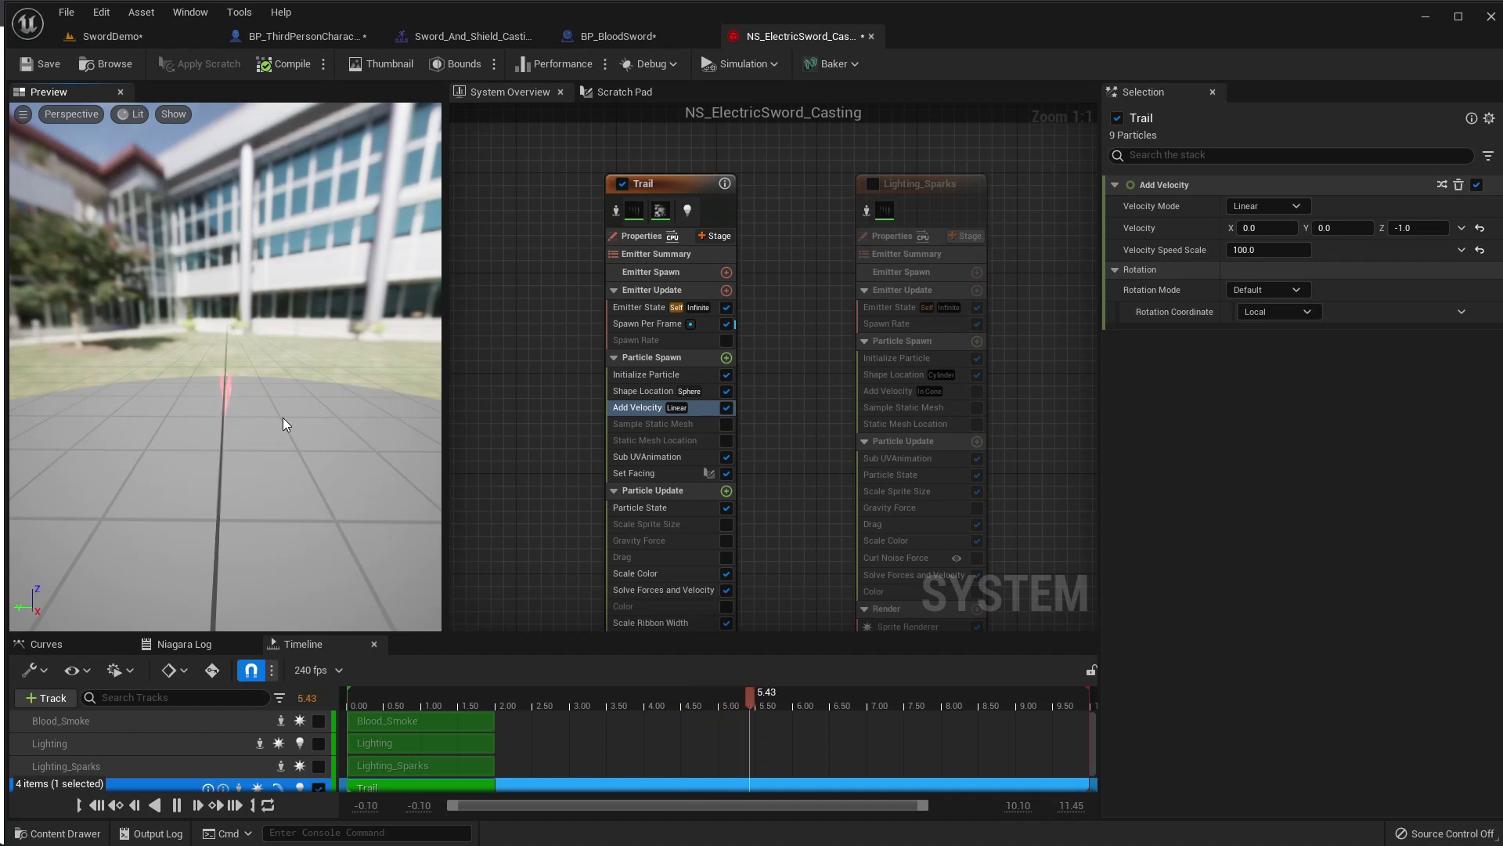
pyautogui.moveTo(283, 417); pyautogui.dragTo(283, 392)
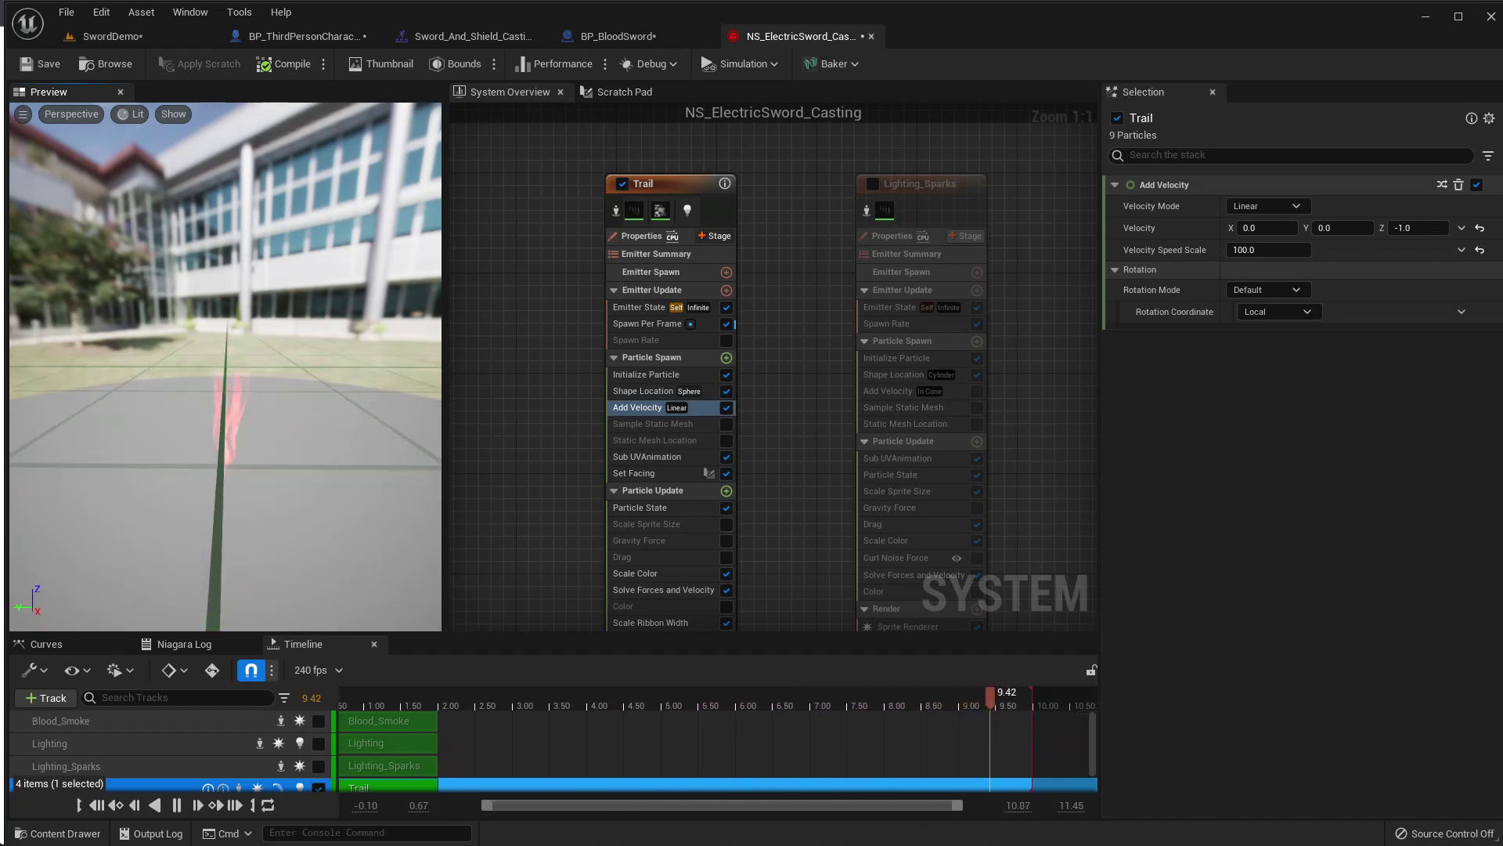
# Turn the Lighting_Sparks emitter back on to see sparks around the Trail line.
pyautogui.moveTo(283, 391); pyautogui.dragTo(284, 376)
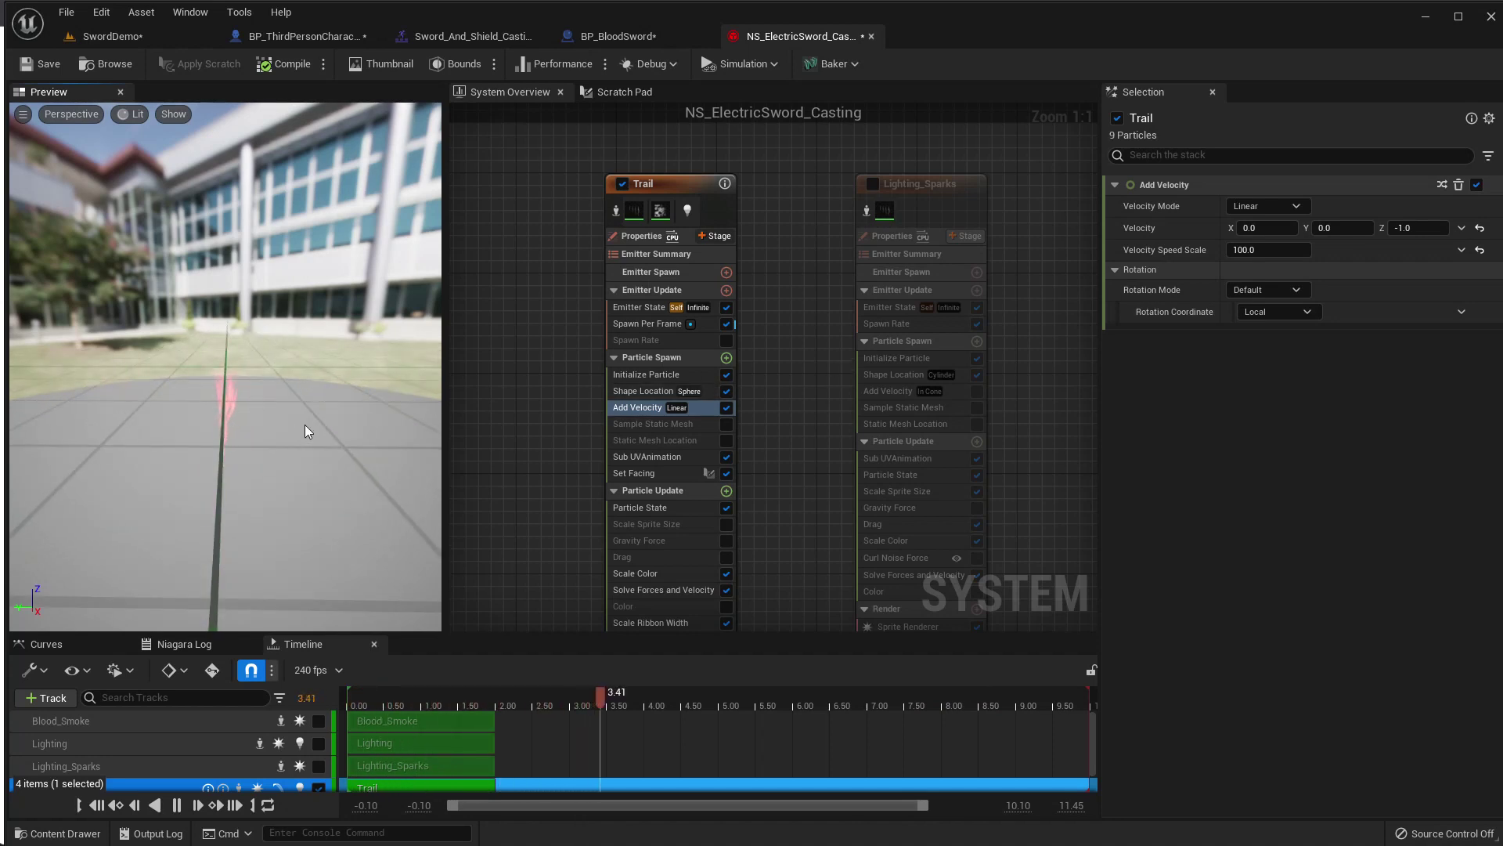
pyautogui.click(874, 184)
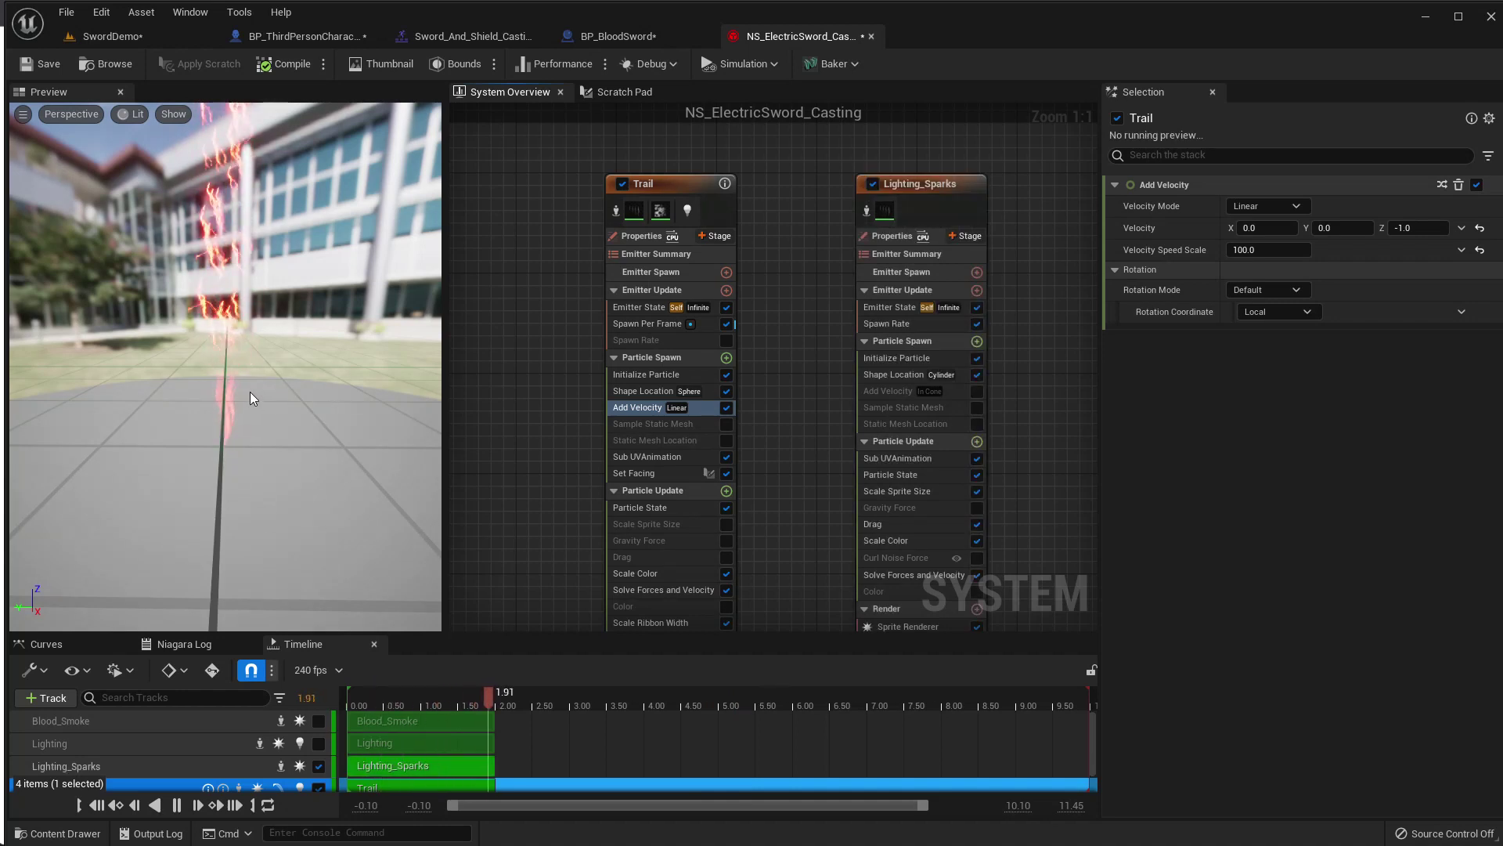
pyautogui.moveTo(251, 392)
pyautogui.mouseDown()
pyautogui.moveTo(235, 345)
pyautogui.moveTo(250, 376)
pyautogui.mouseUp()
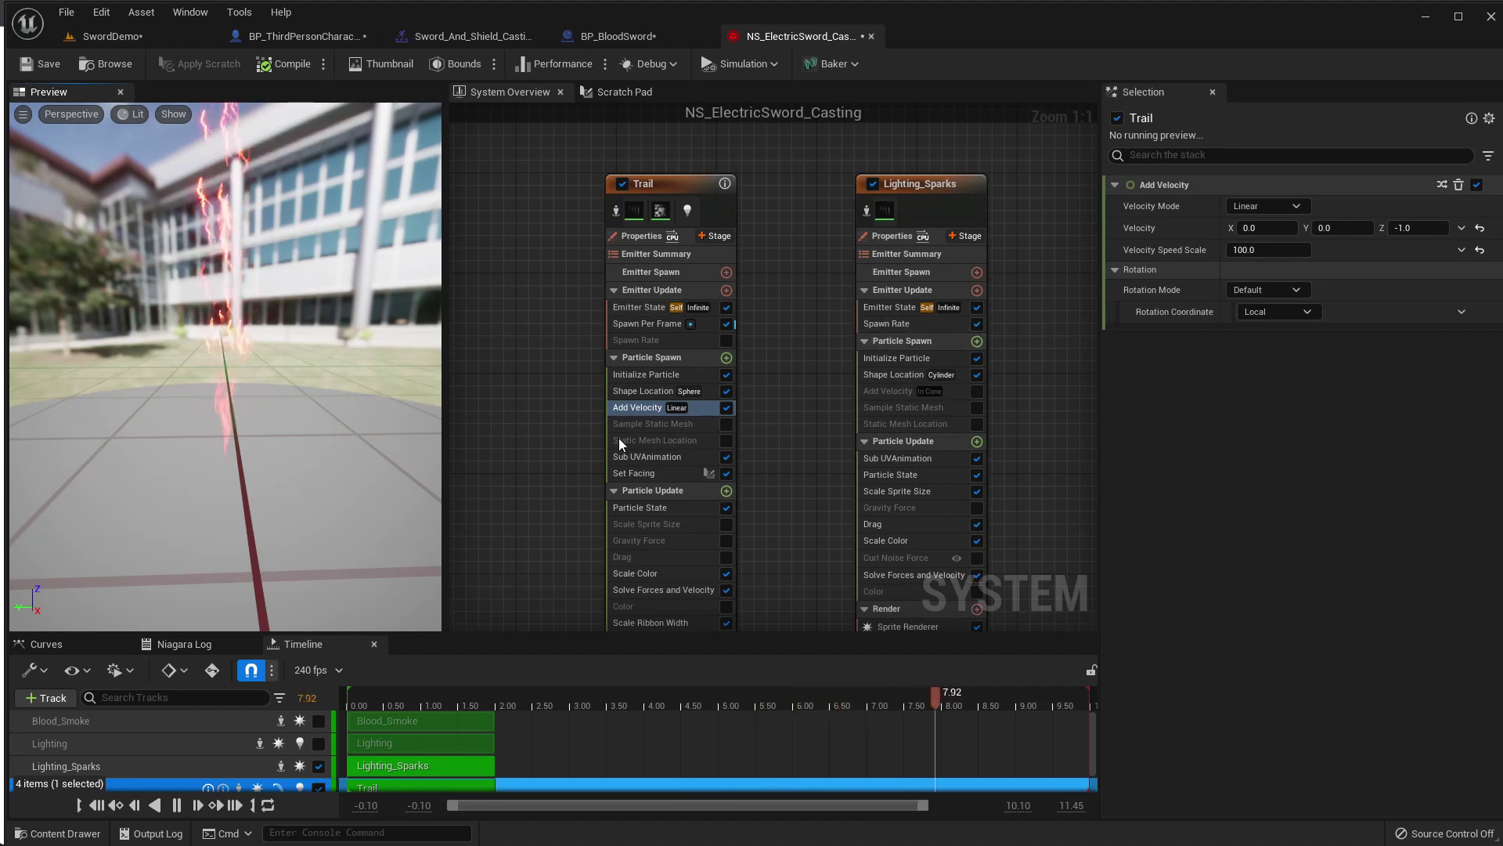
# Set the Trail's Shape Location offset mode to Default with Offset Z 300.
pyautogui.click(706, 392)
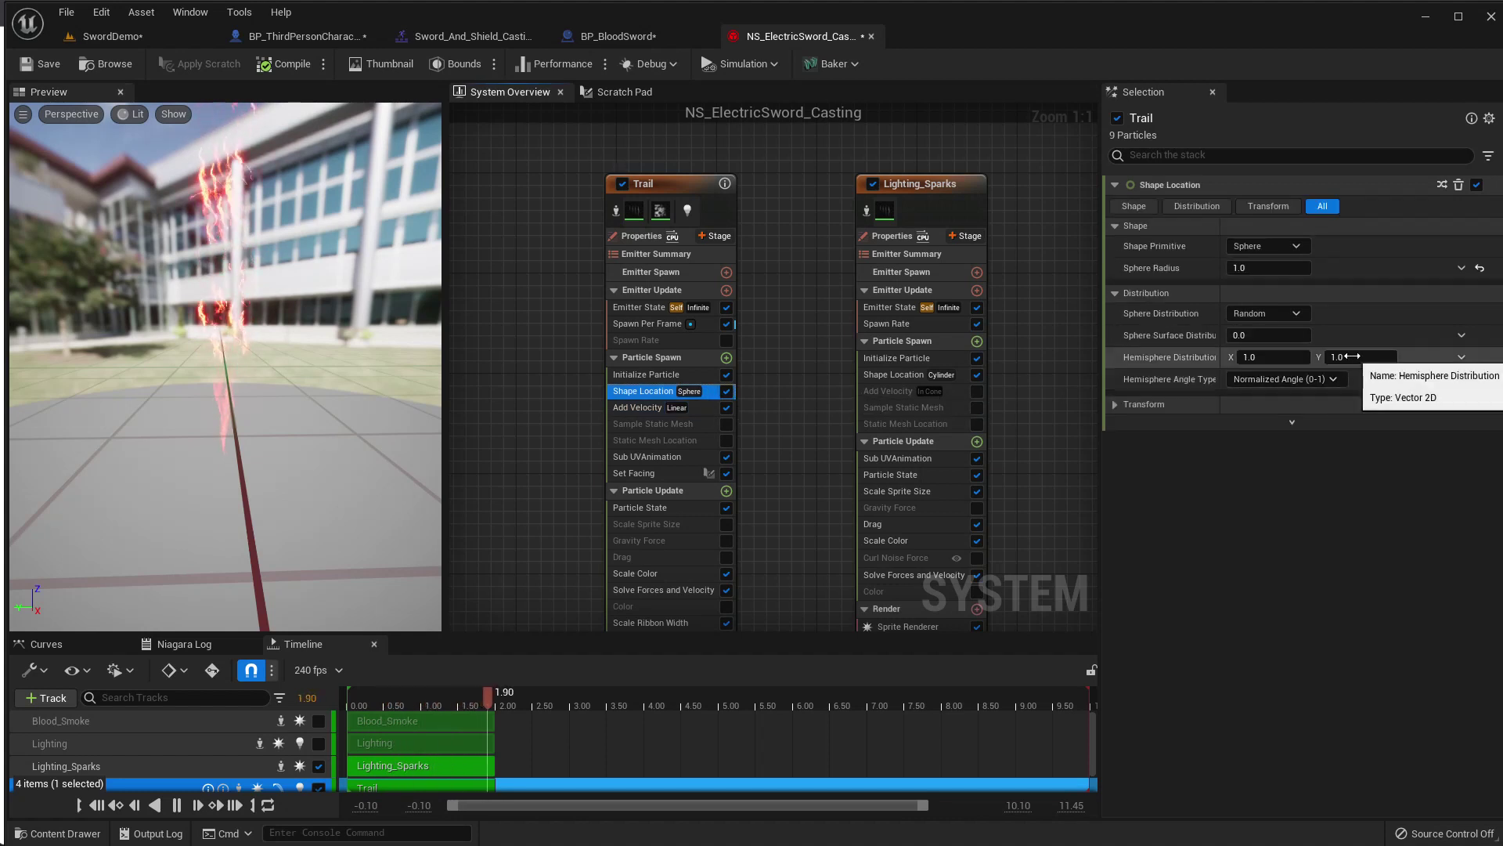
pyautogui.click(1115, 401)
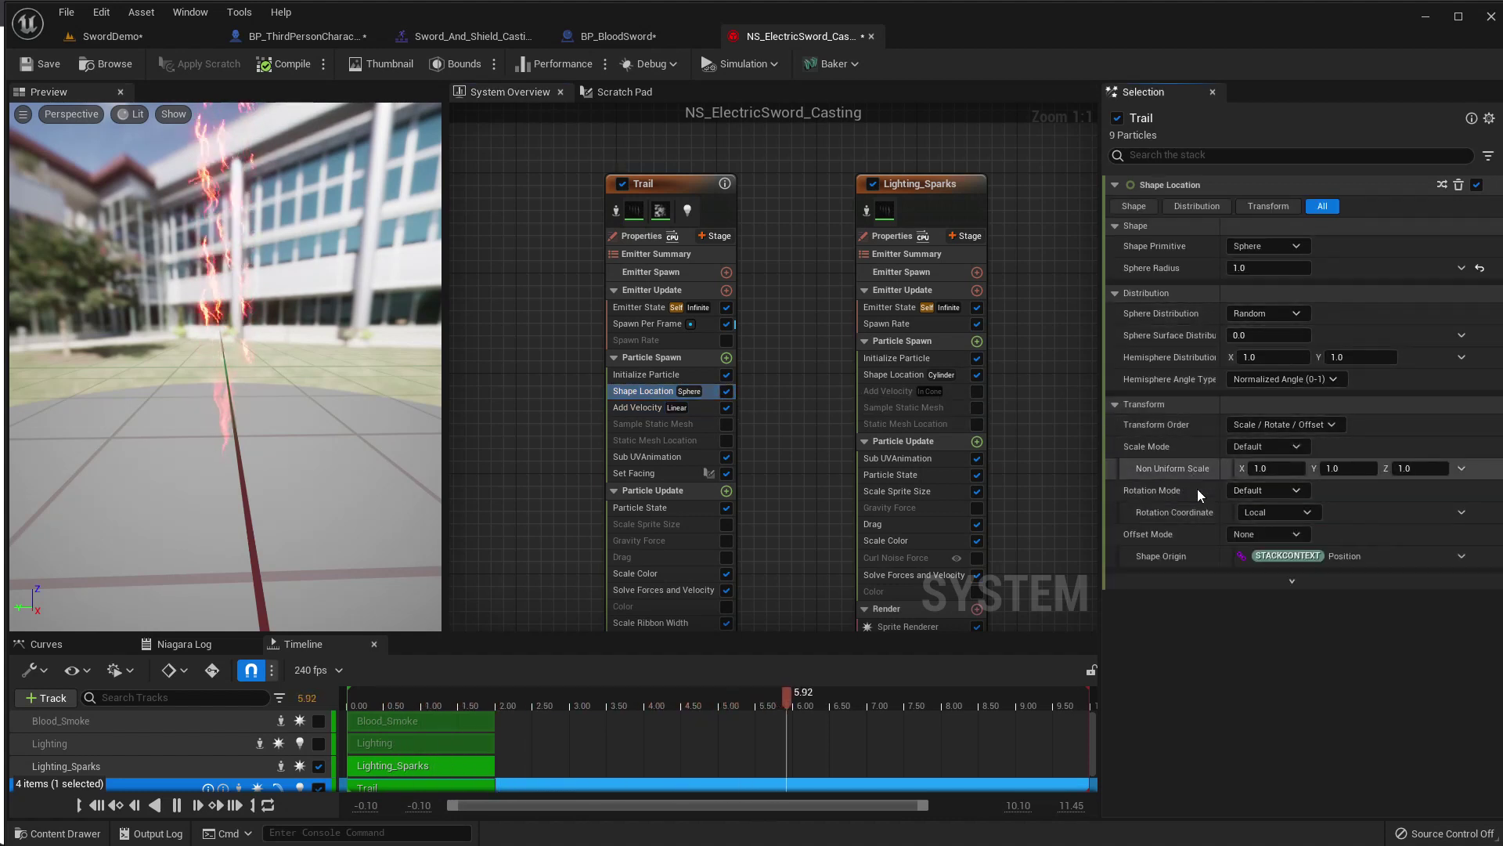
pyautogui.click(1268, 534)
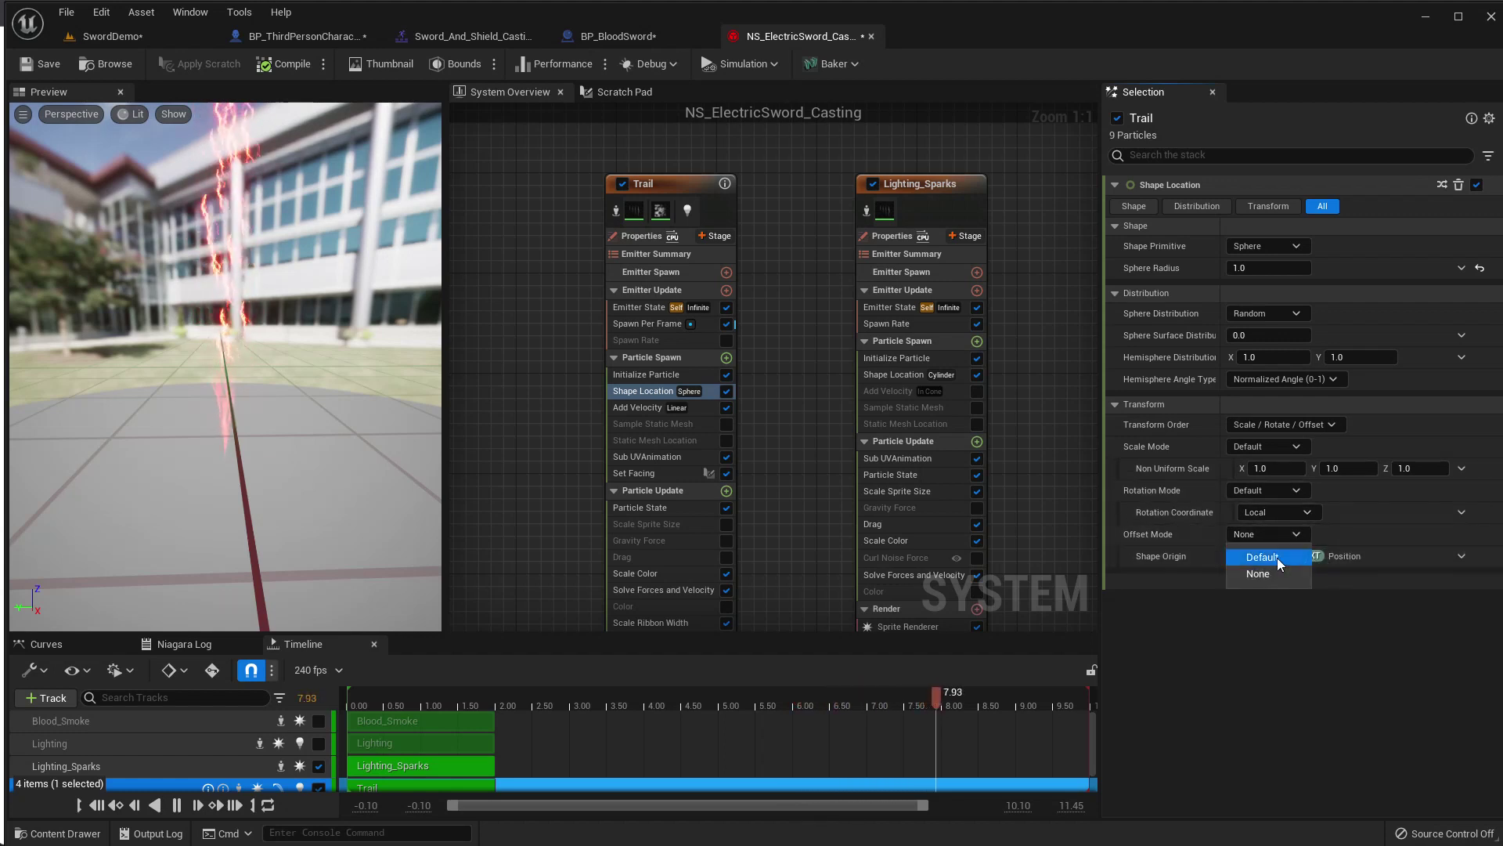
pyautogui.click(1276, 557)
pyautogui.click(1461, 578)
pyautogui.click(1419, 578)
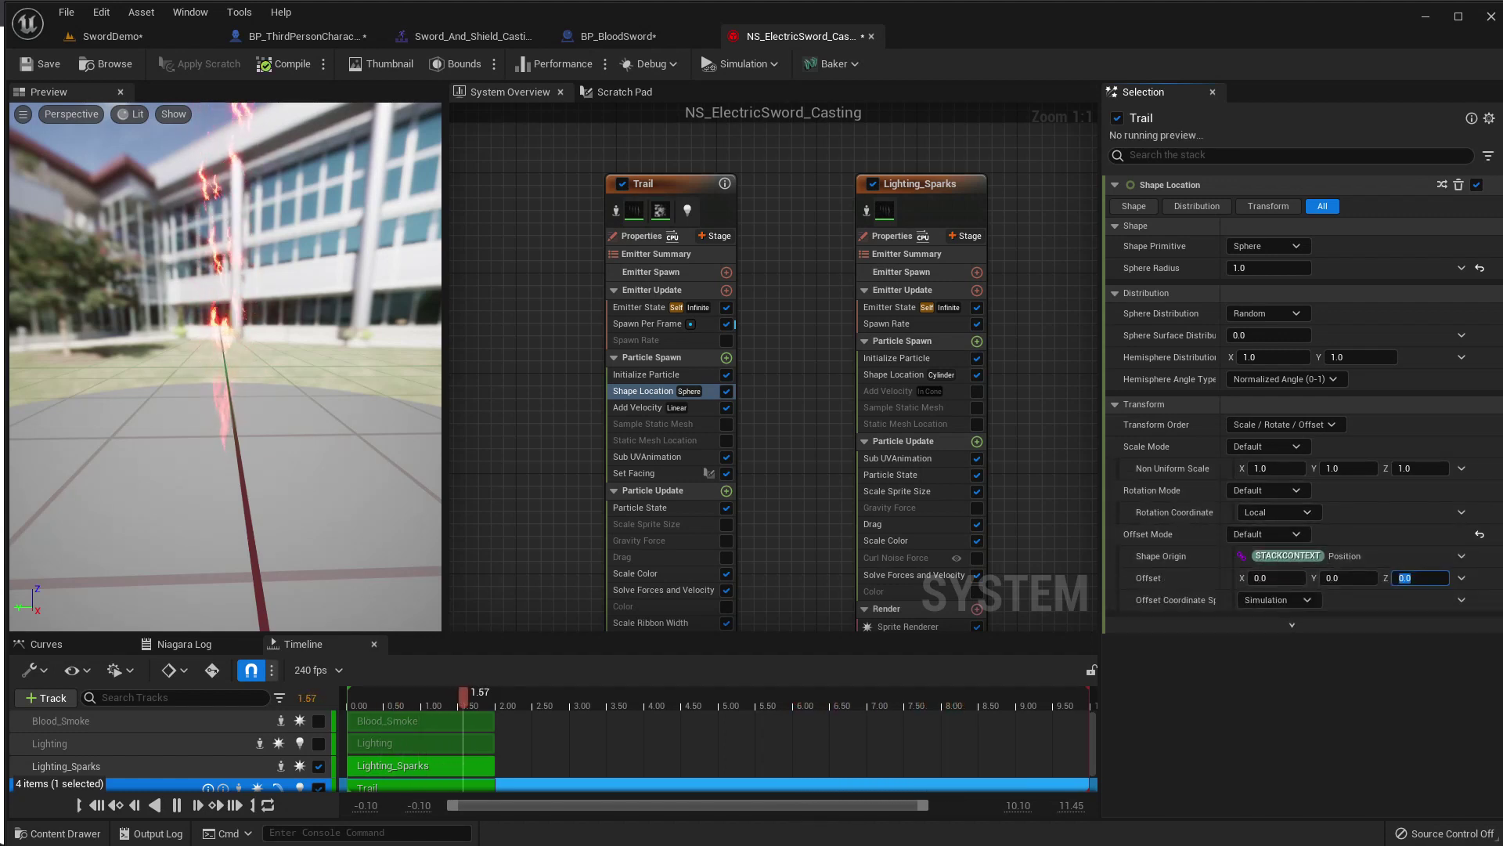
pyautogui.write('30')
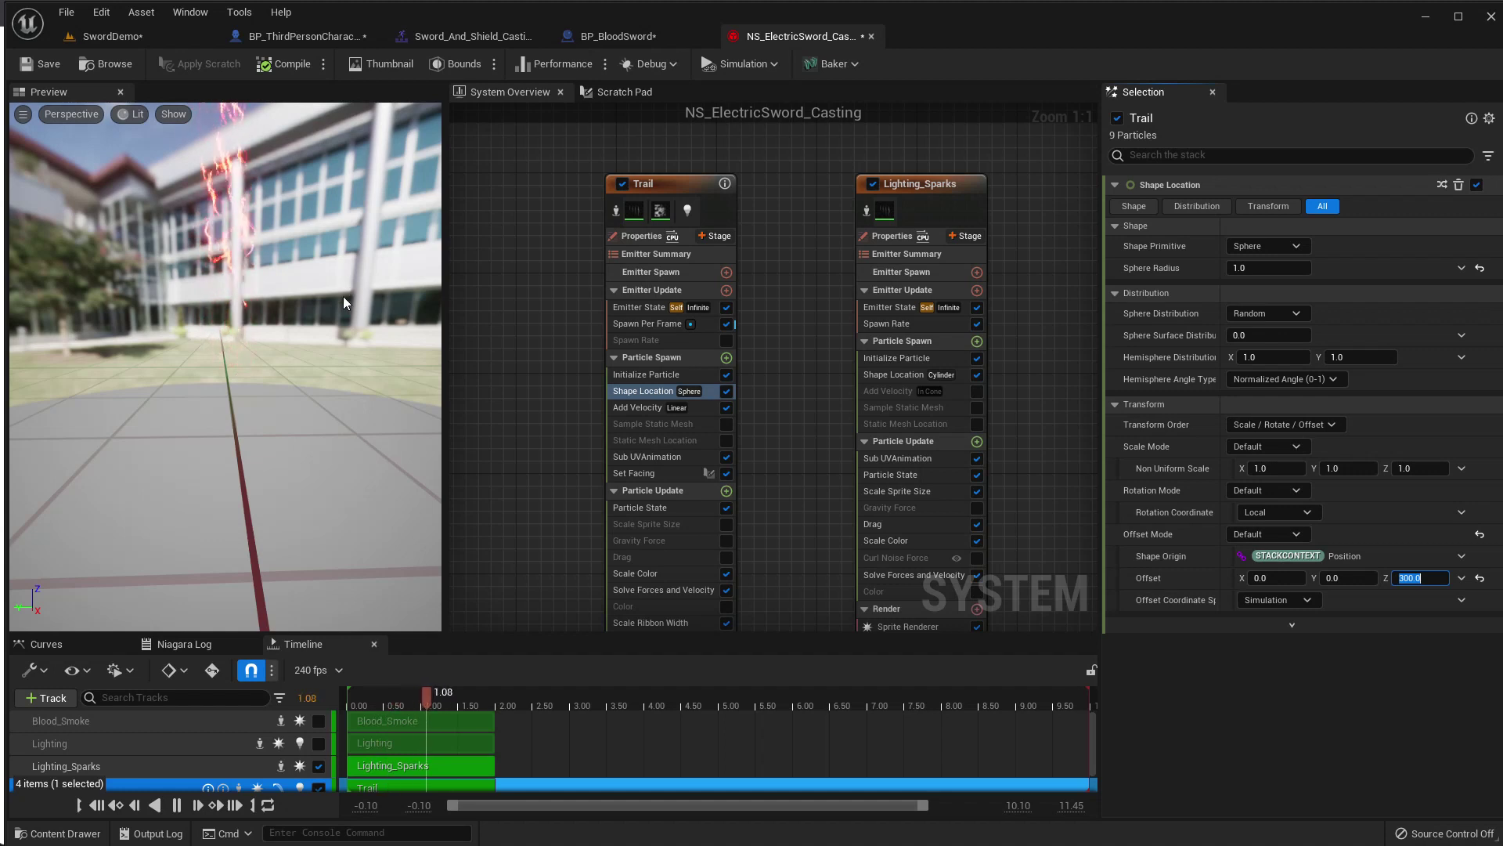
pyautogui.write('0')
pyautogui.press('Return')
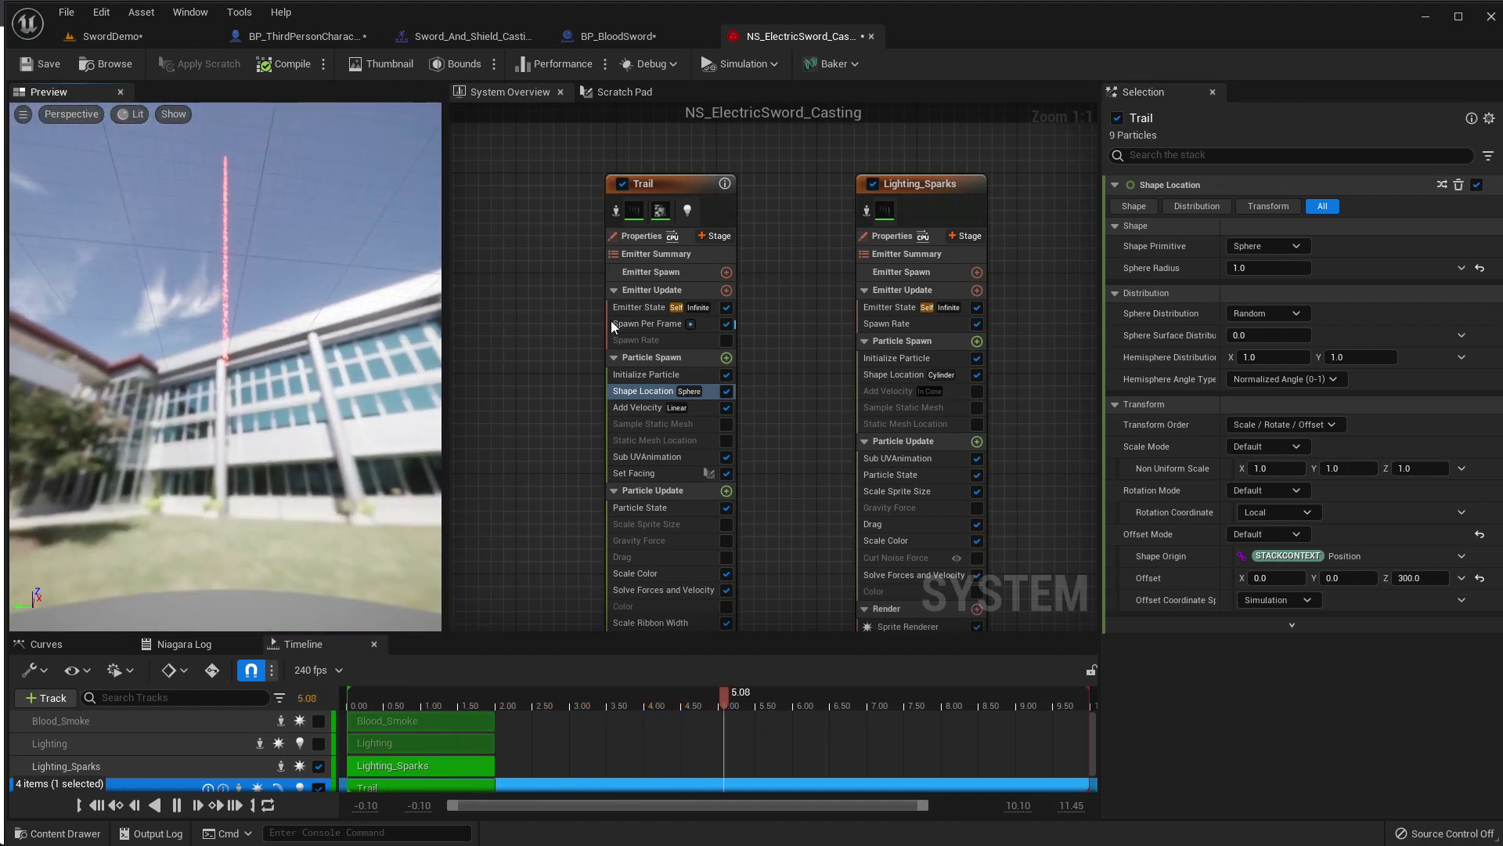
# Toggle Lighting_Sparks off and on to compare the Trail against its 1000-tall cylinder.
pyautogui.click(873, 184)
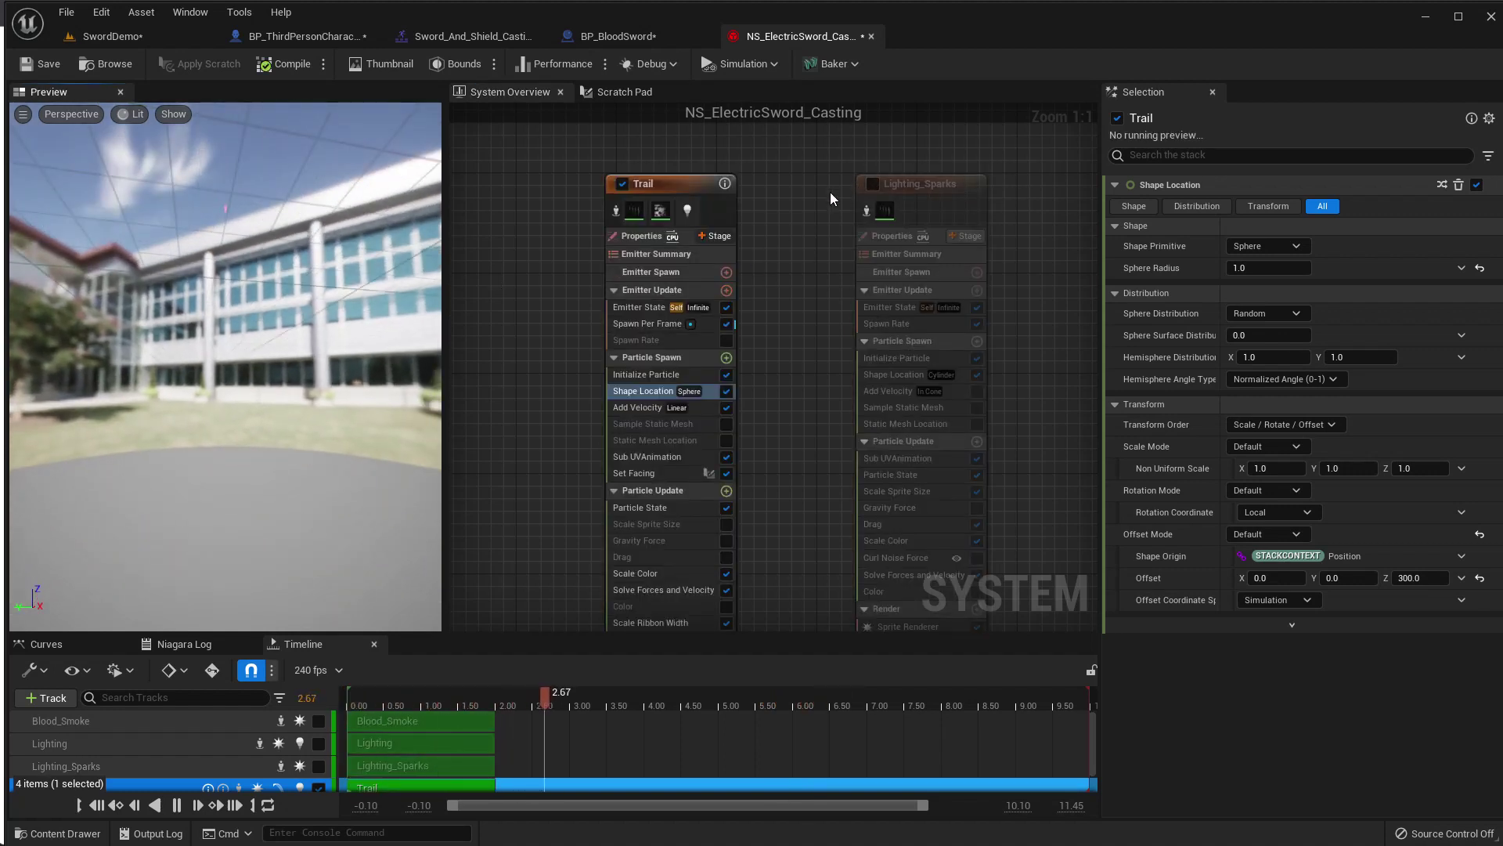
pyautogui.click(871, 184)
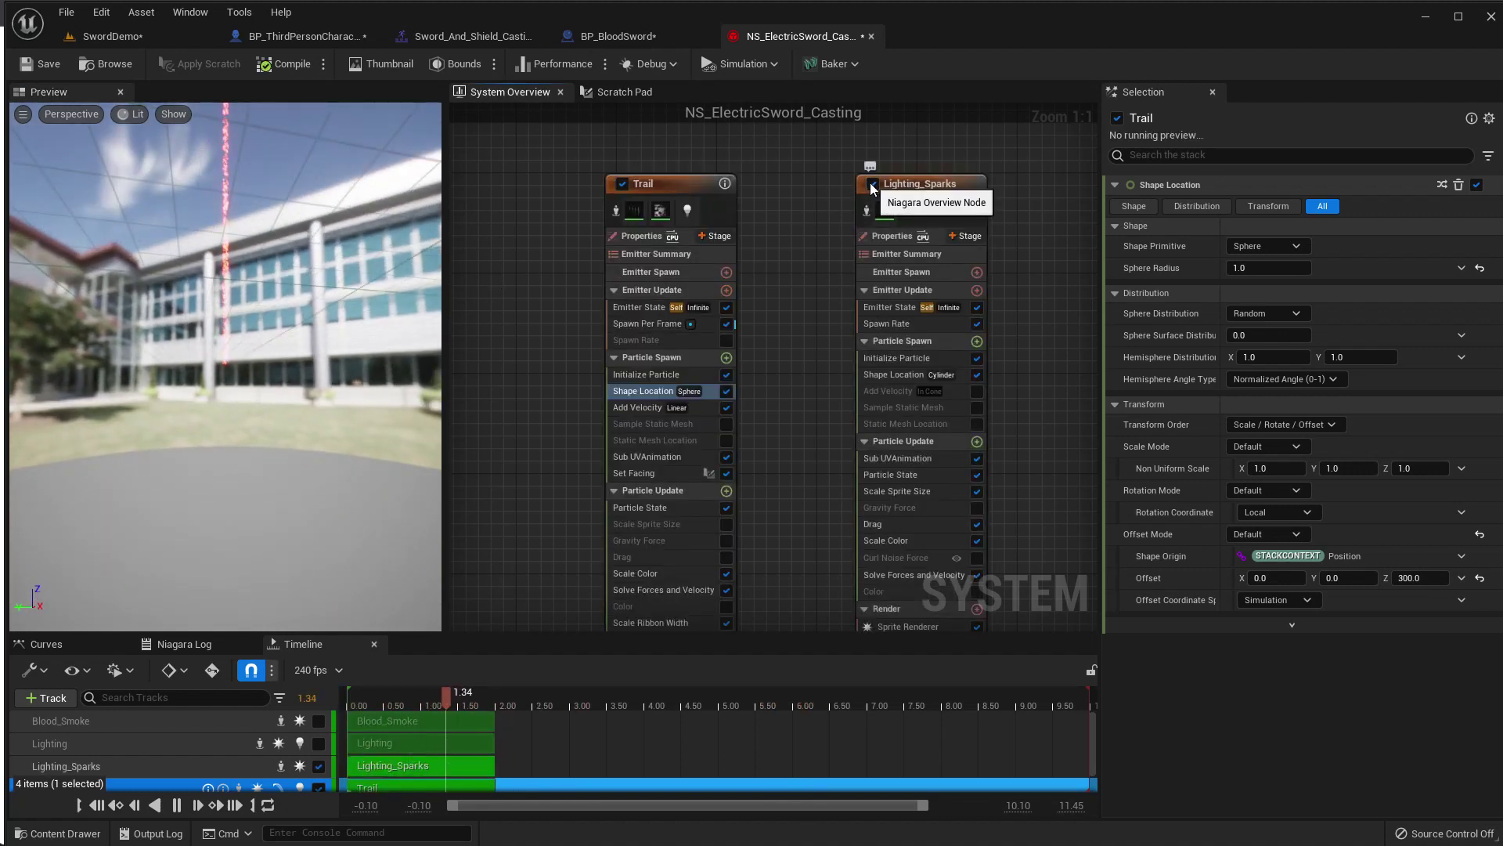
pyautogui.click(873, 185)
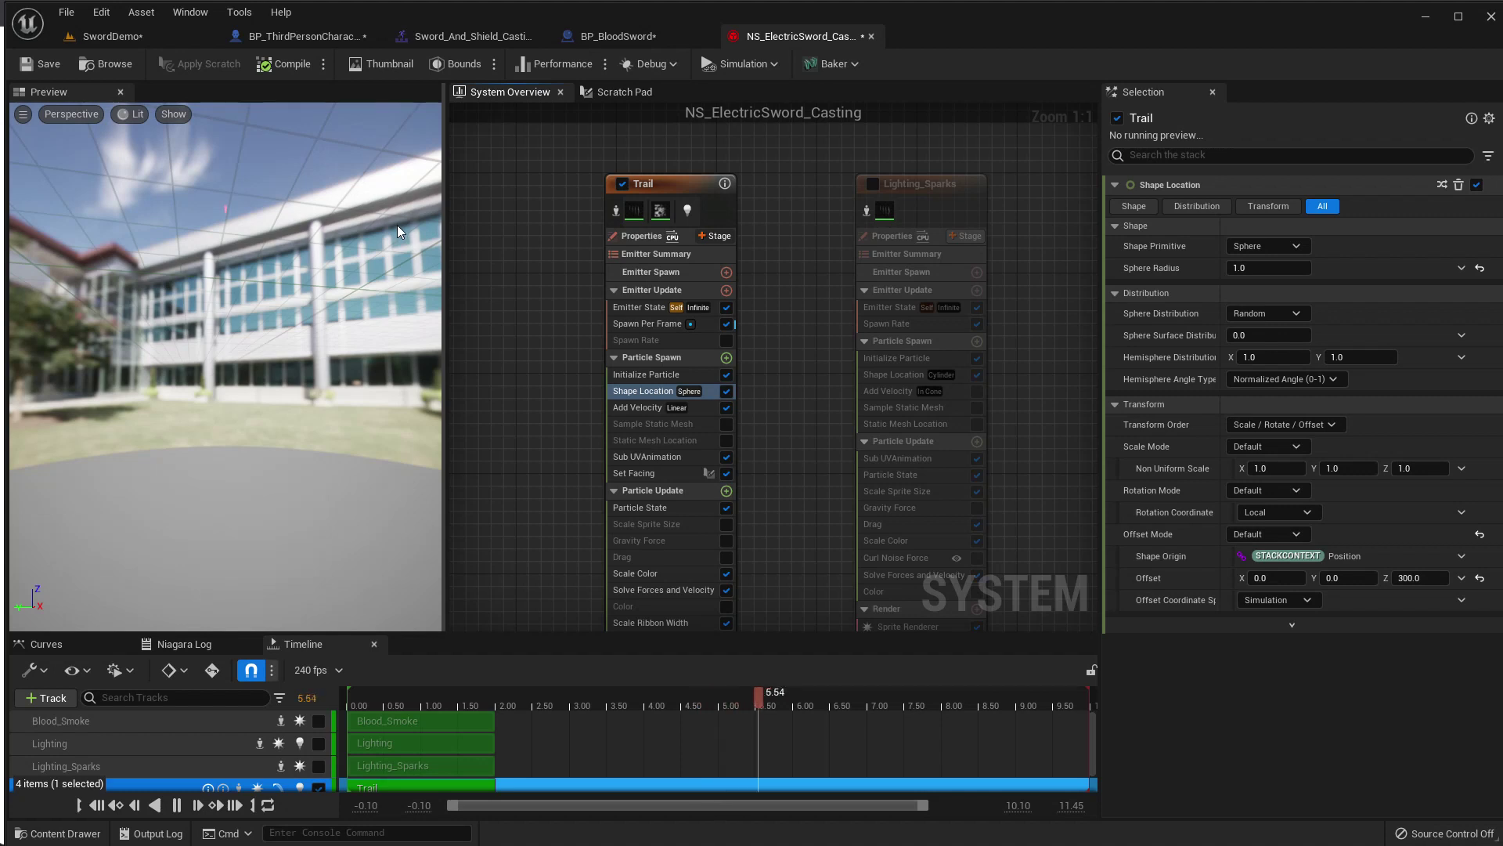
pyautogui.moveTo(316, 259)
pyautogui.mouseDown()
pyautogui.moveTo(274, 262)
pyautogui.moveTo(266, 235)
pyautogui.mouseUp()
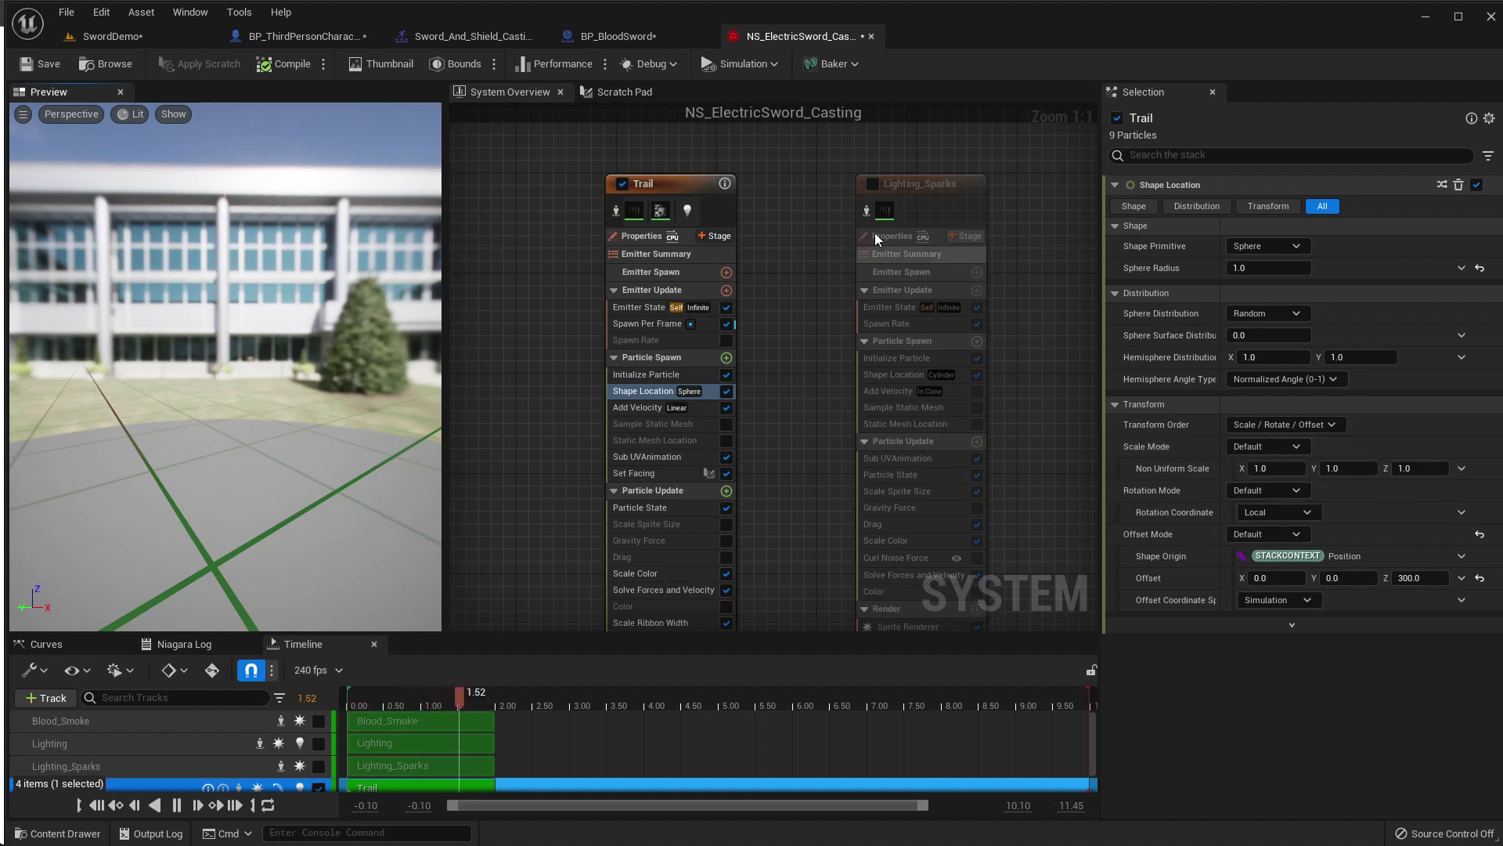
pyautogui.click(871, 185)
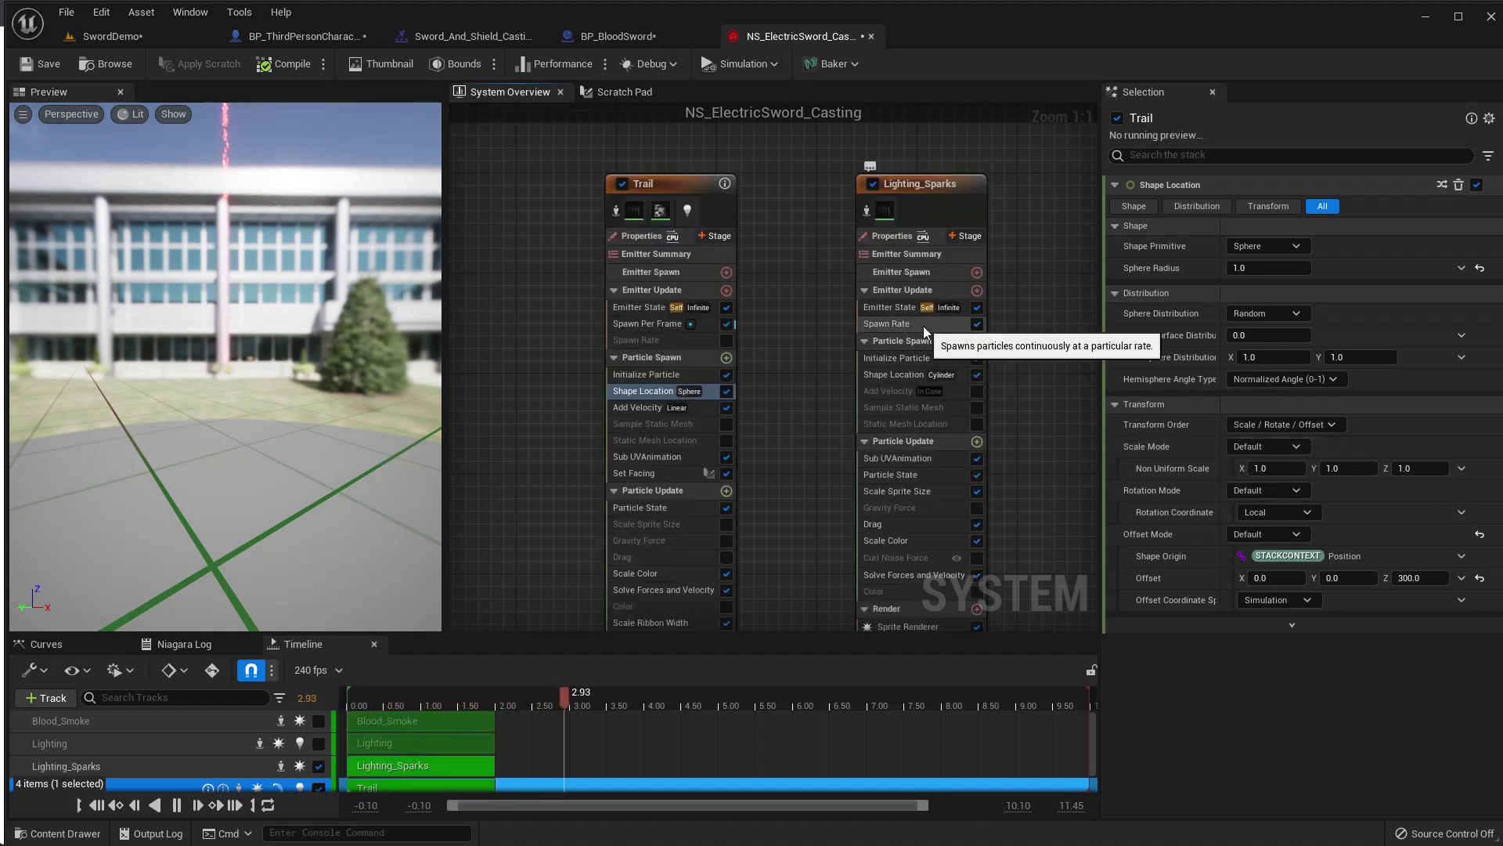
pyautogui.moveTo(332, 354); pyautogui.dragTo(282, 368)
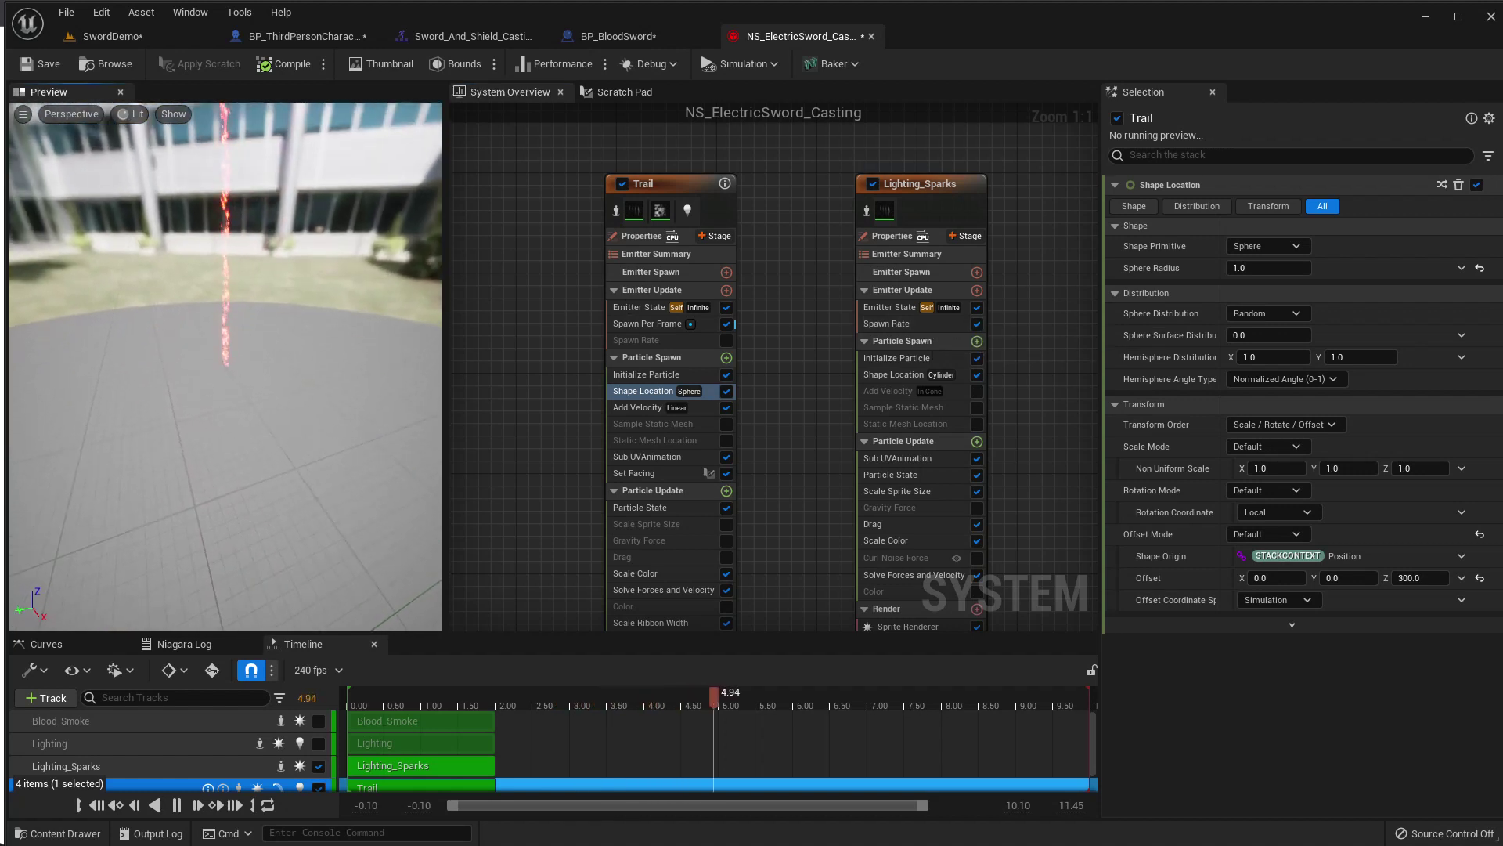
pyautogui.click(896, 374)
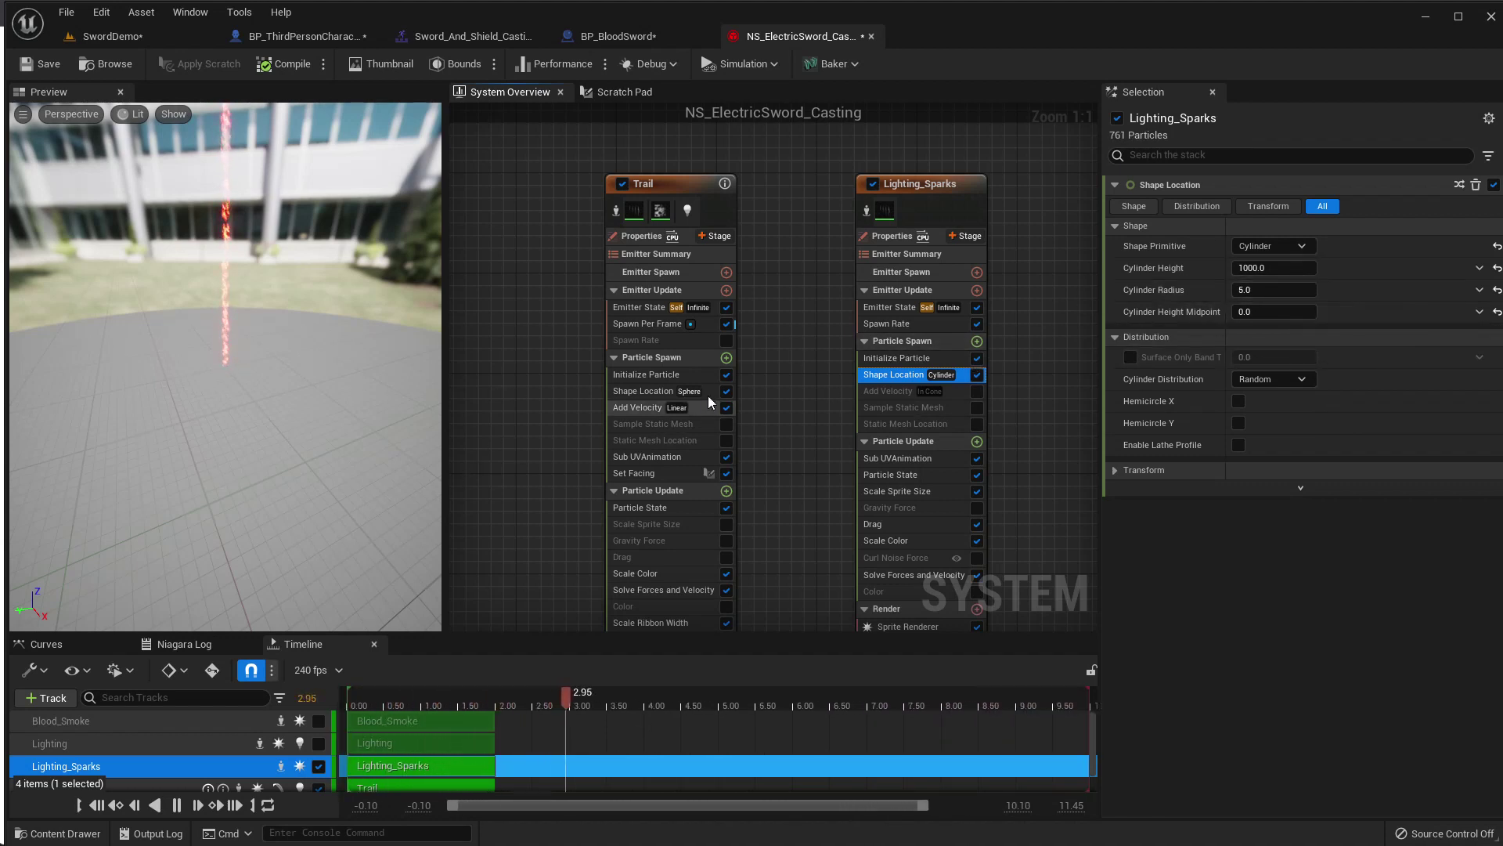
# Disable Lighting_Sparks and change the Trail spawn sphere's Offset Z from 300 to 1000.
pyautogui.click(872, 184)
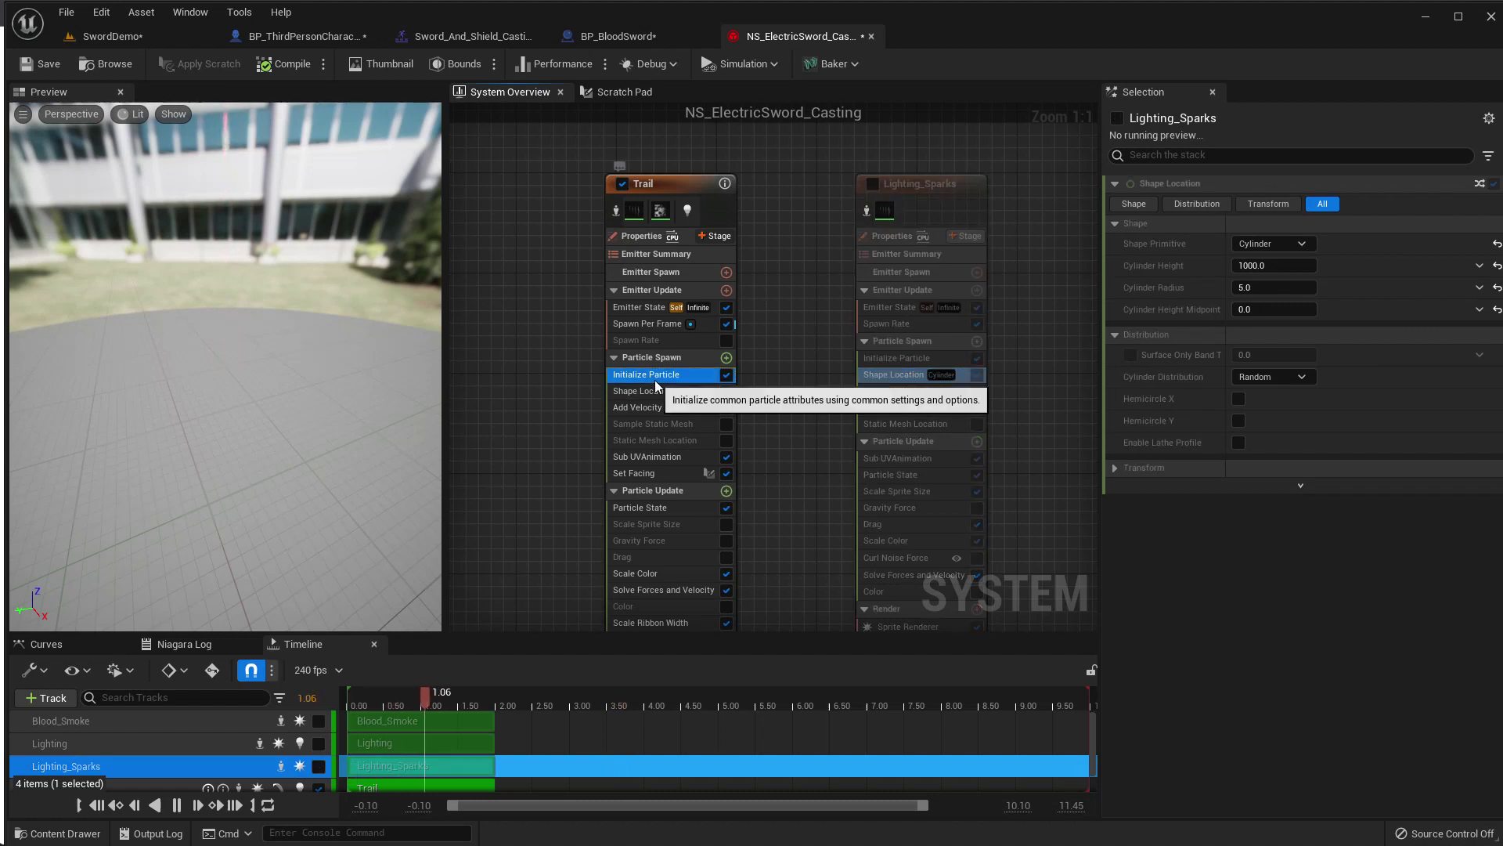
pyautogui.click(655, 376)
pyautogui.click(619, 406)
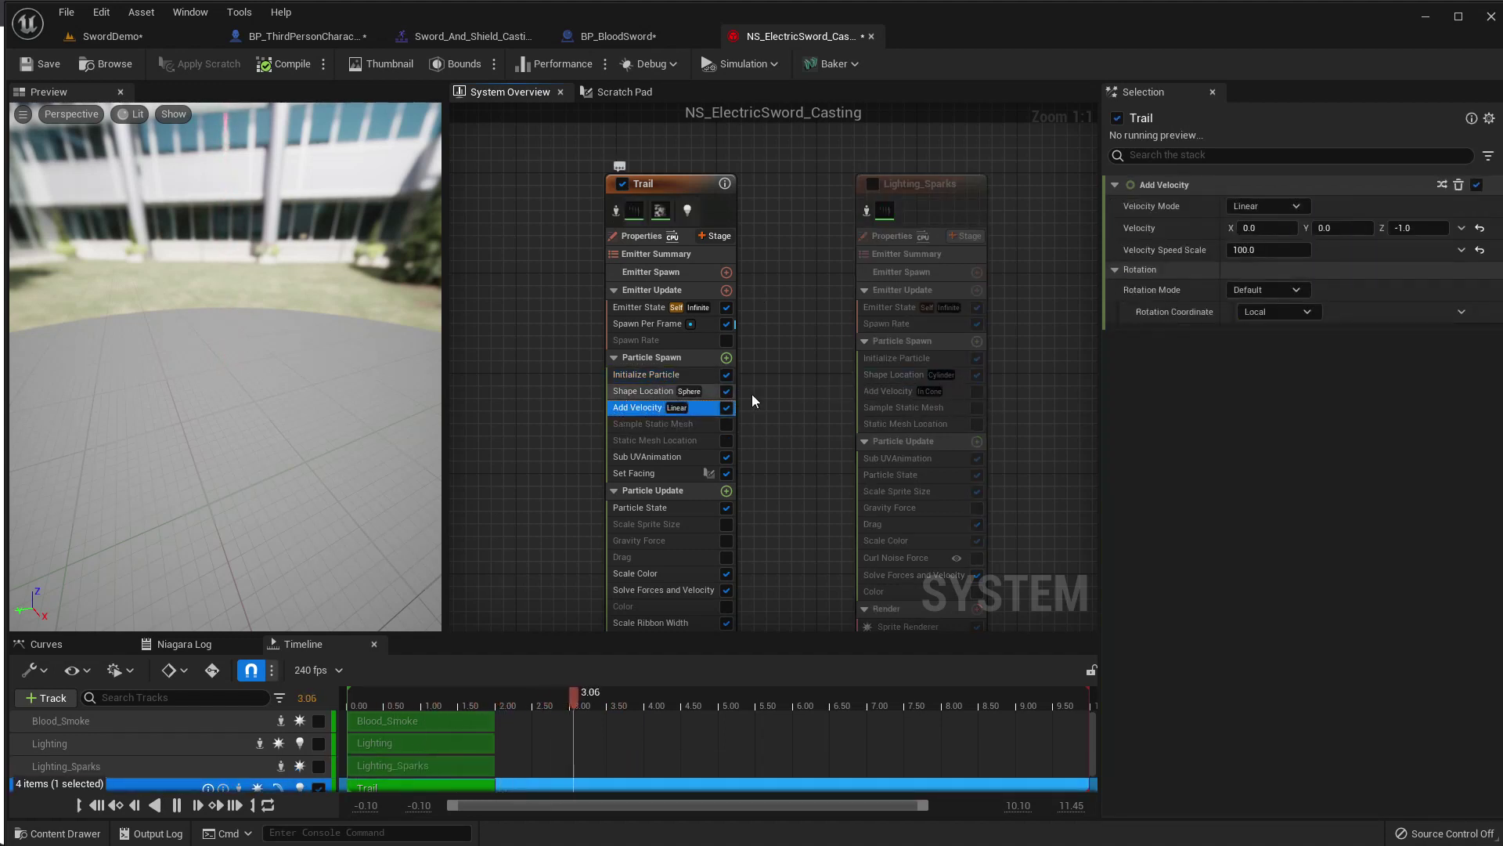
pyautogui.click(642, 391)
pyautogui.click(1409, 578)
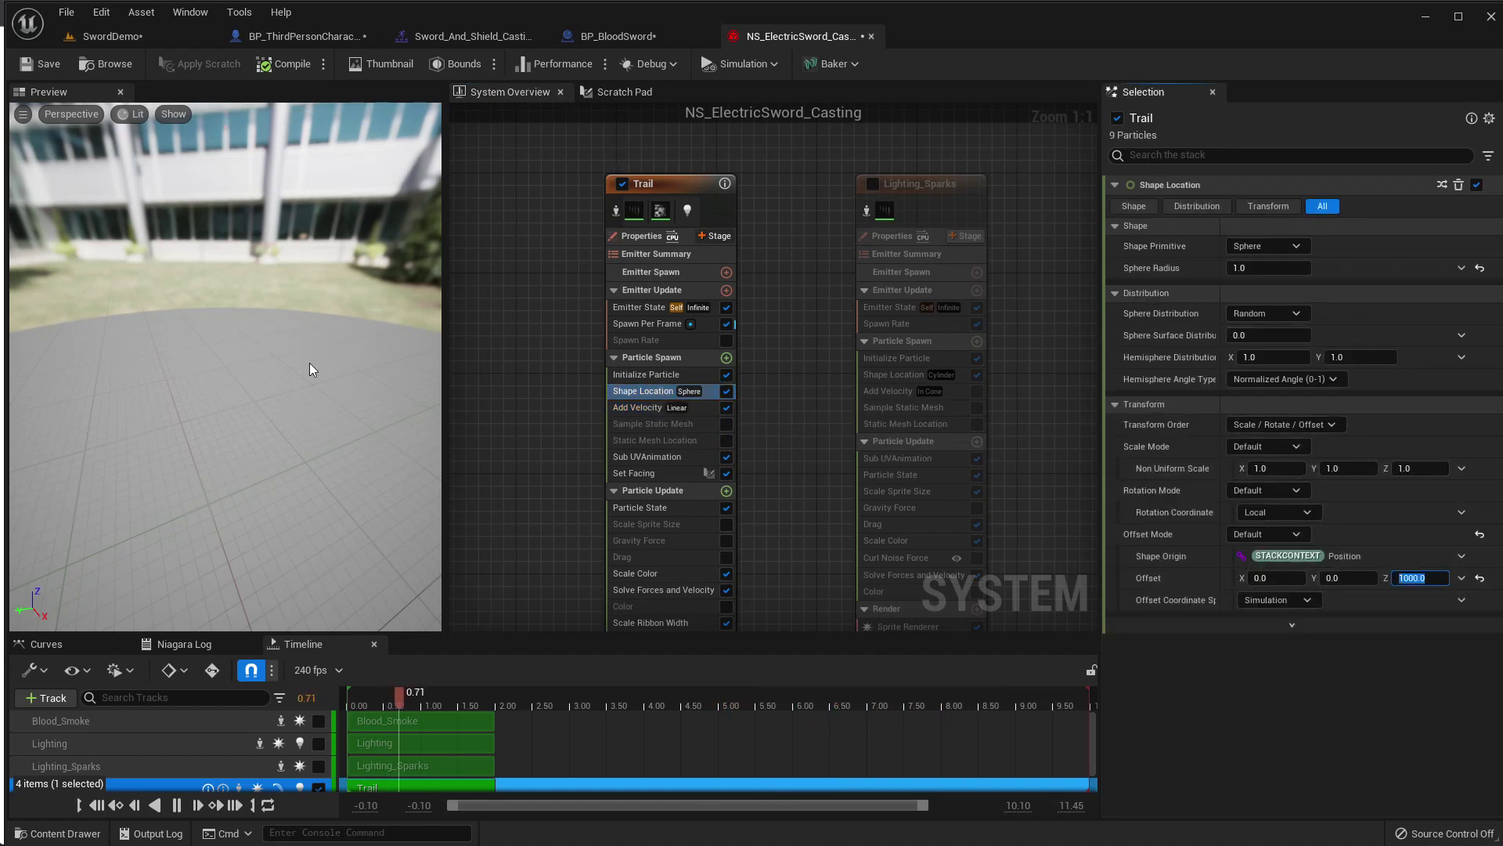
pyautogui.moveTo(312, 369); pyautogui.dragTo(326, 313)
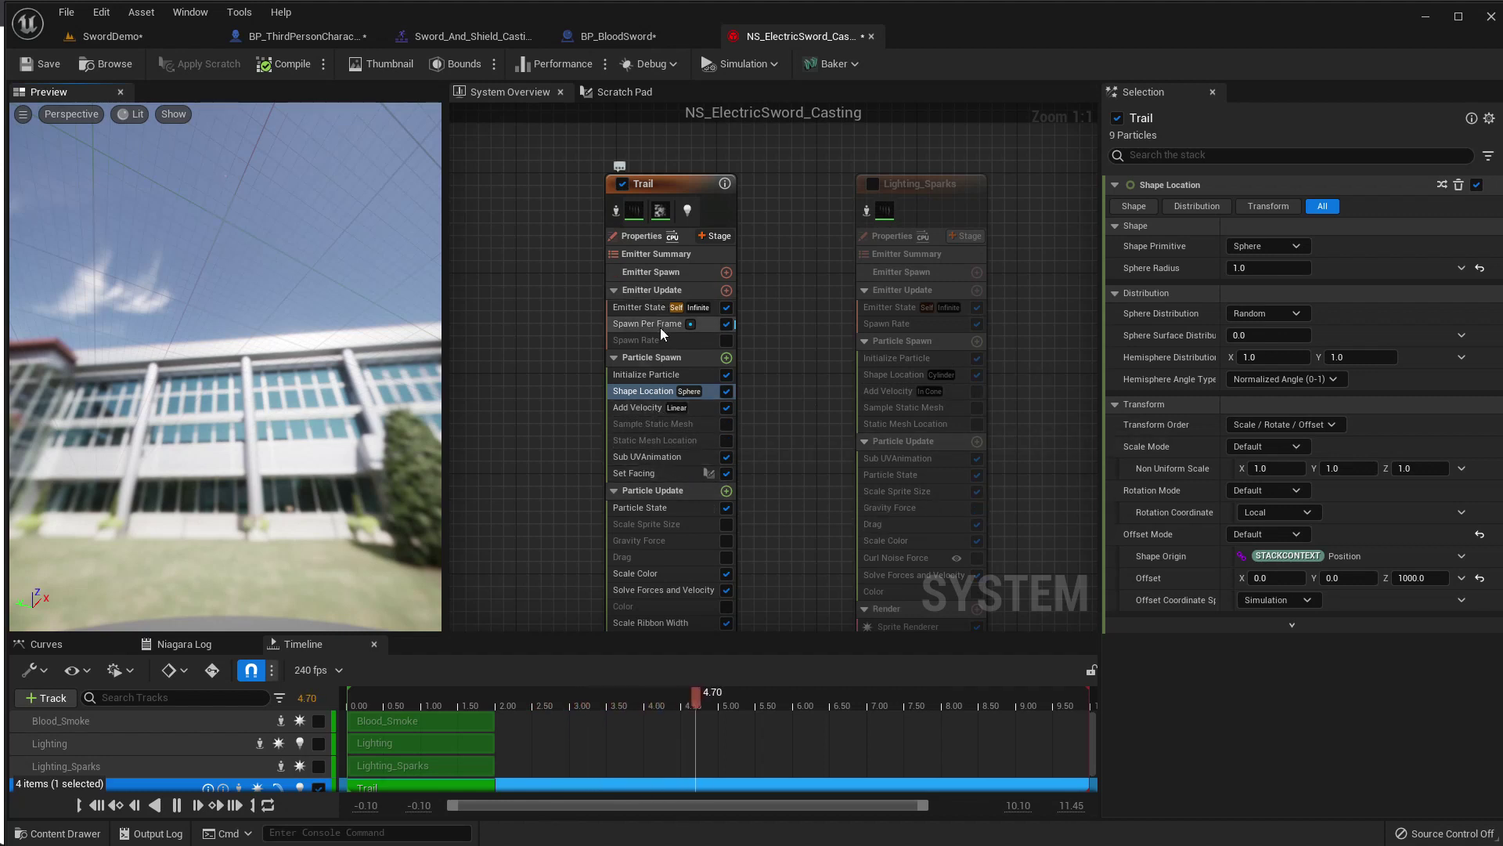
# Change the Trail's Initialize Particle lifetime from 0.3 to 1.5, then to 10.0.
pyautogui.click(659, 374)
pyautogui.rightClick(1286, 268)
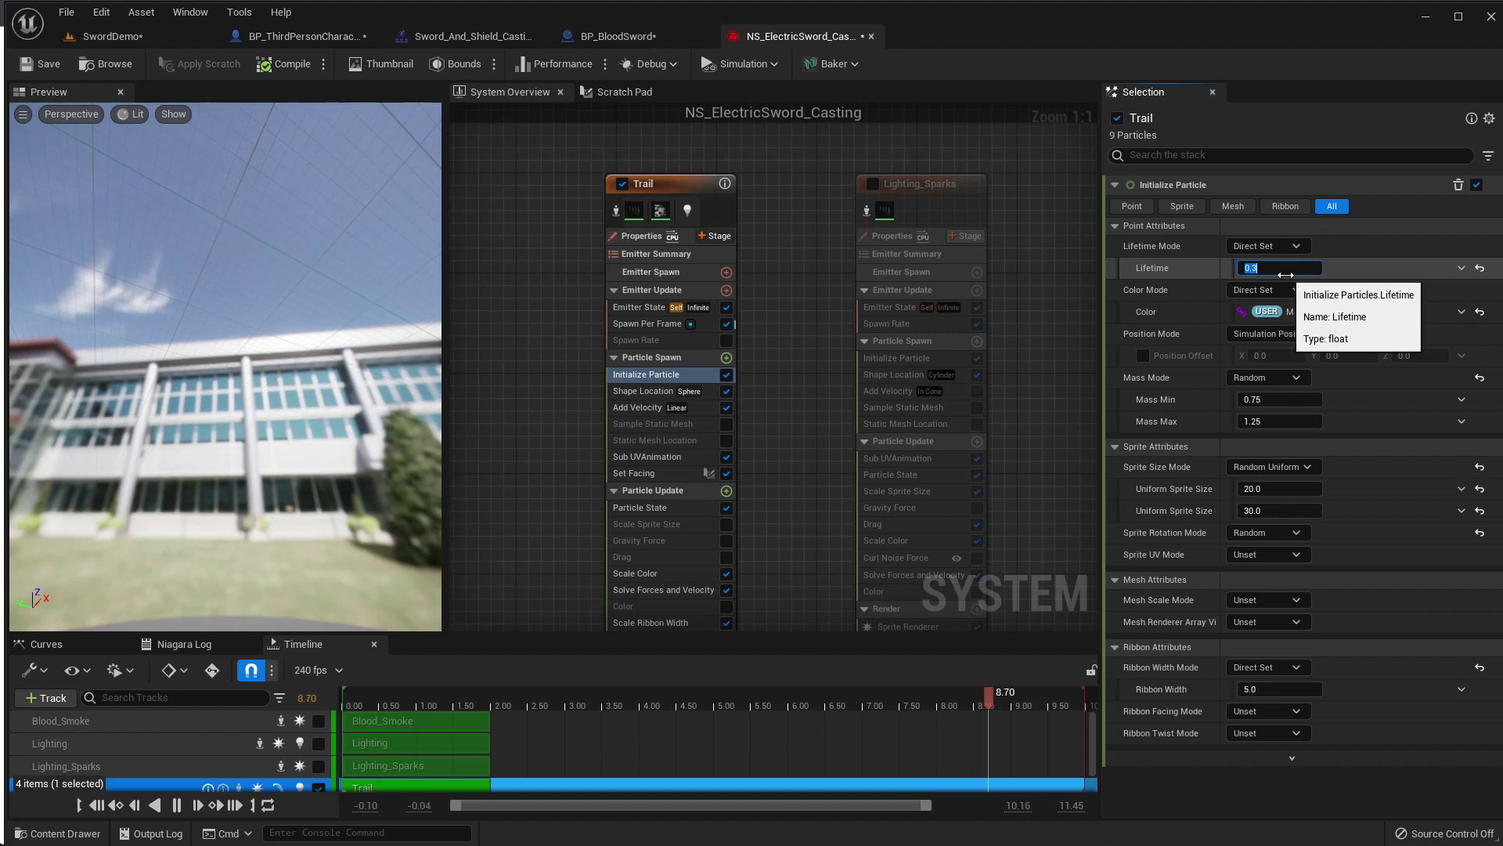
pyautogui.write('1.5')
pyautogui.click(1331, 325)
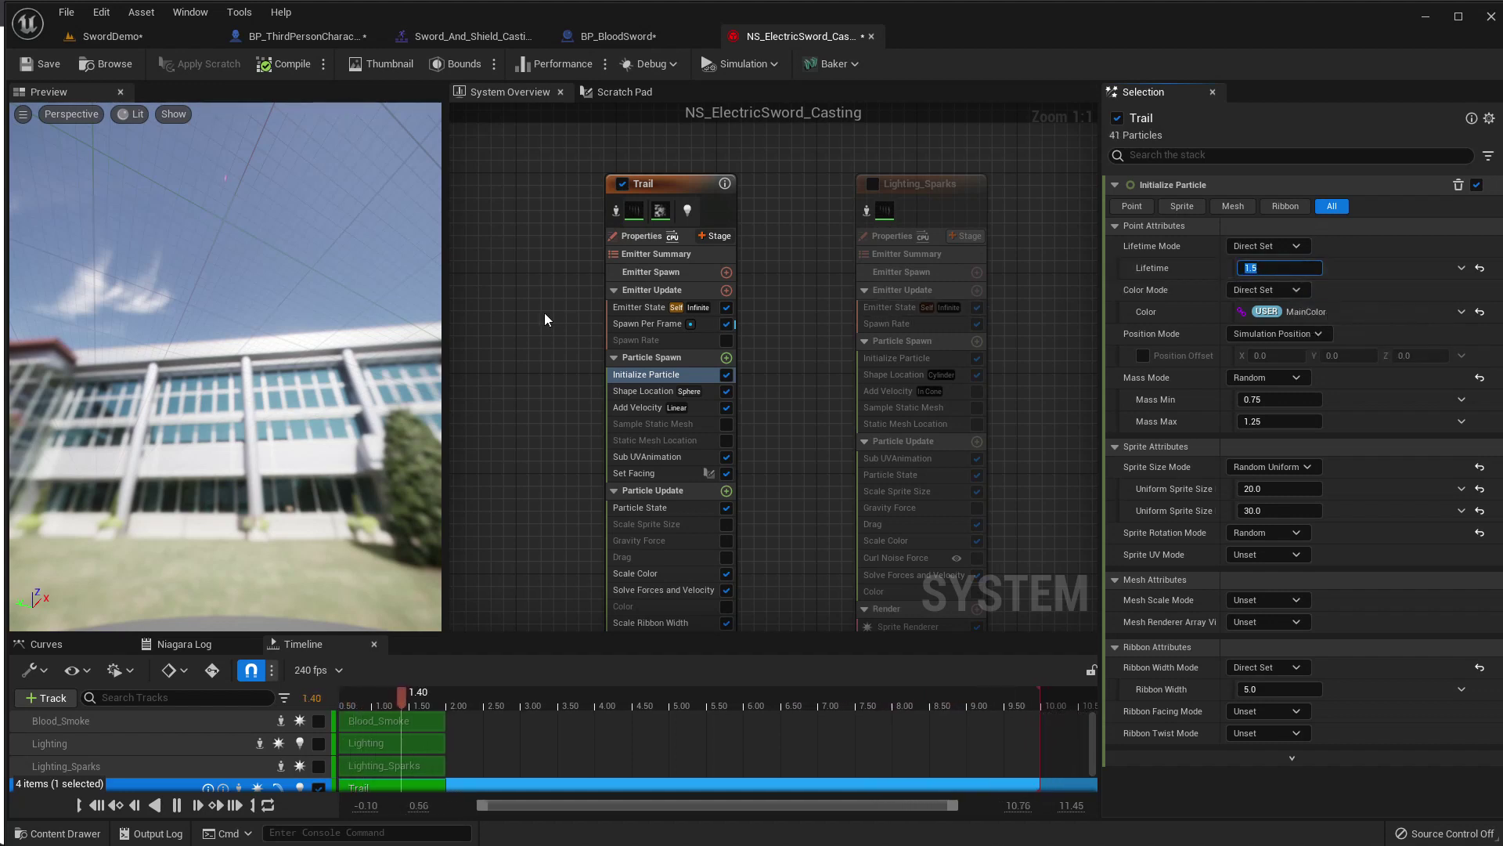
pyautogui.moveTo(273, 228); pyautogui.dragTo(235, 219)
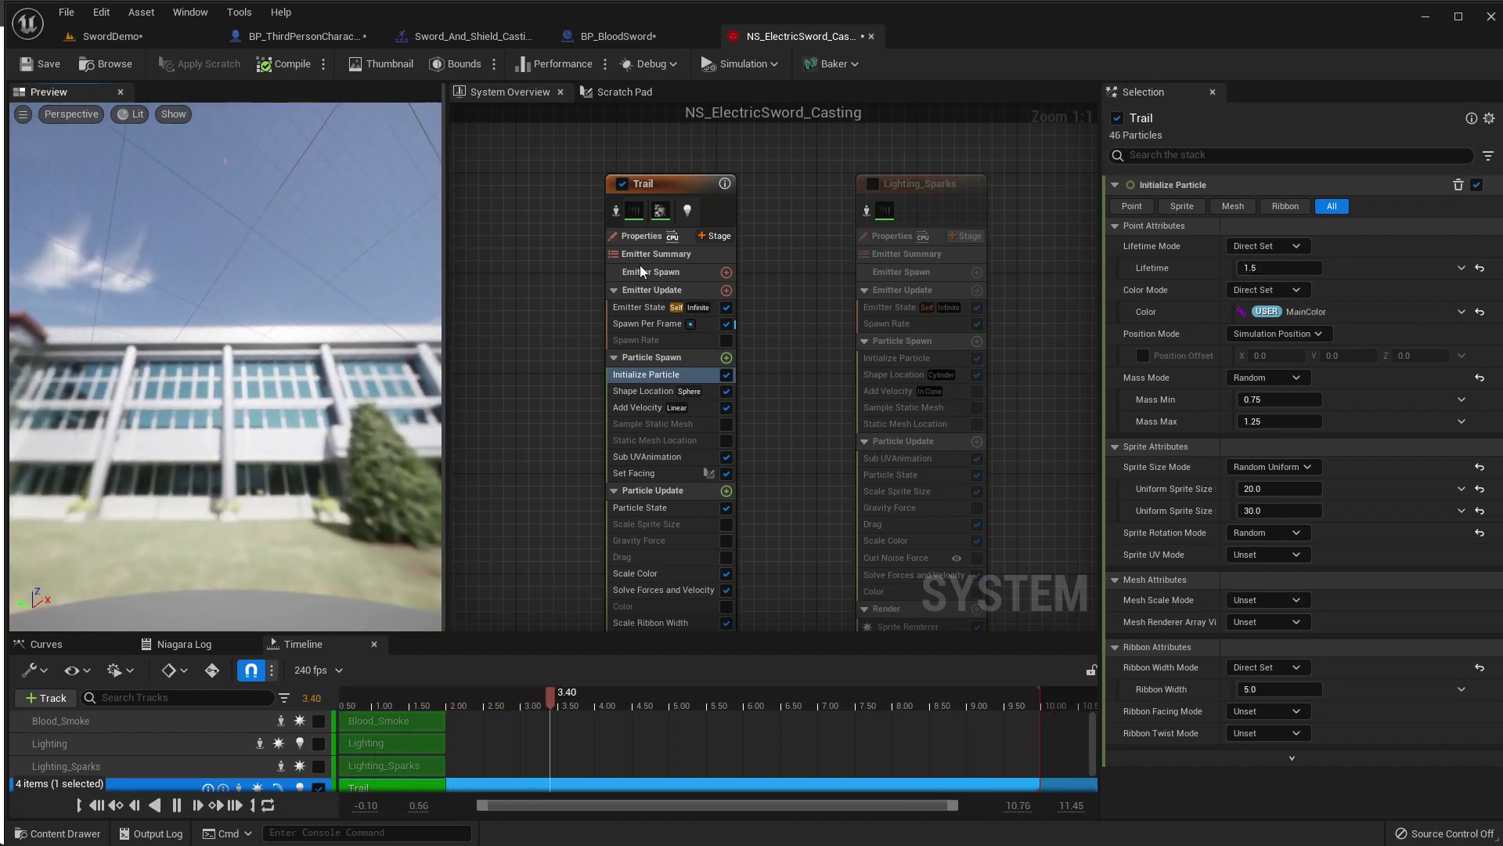
pyautogui.click(1270, 268)
pyautogui.write('10')
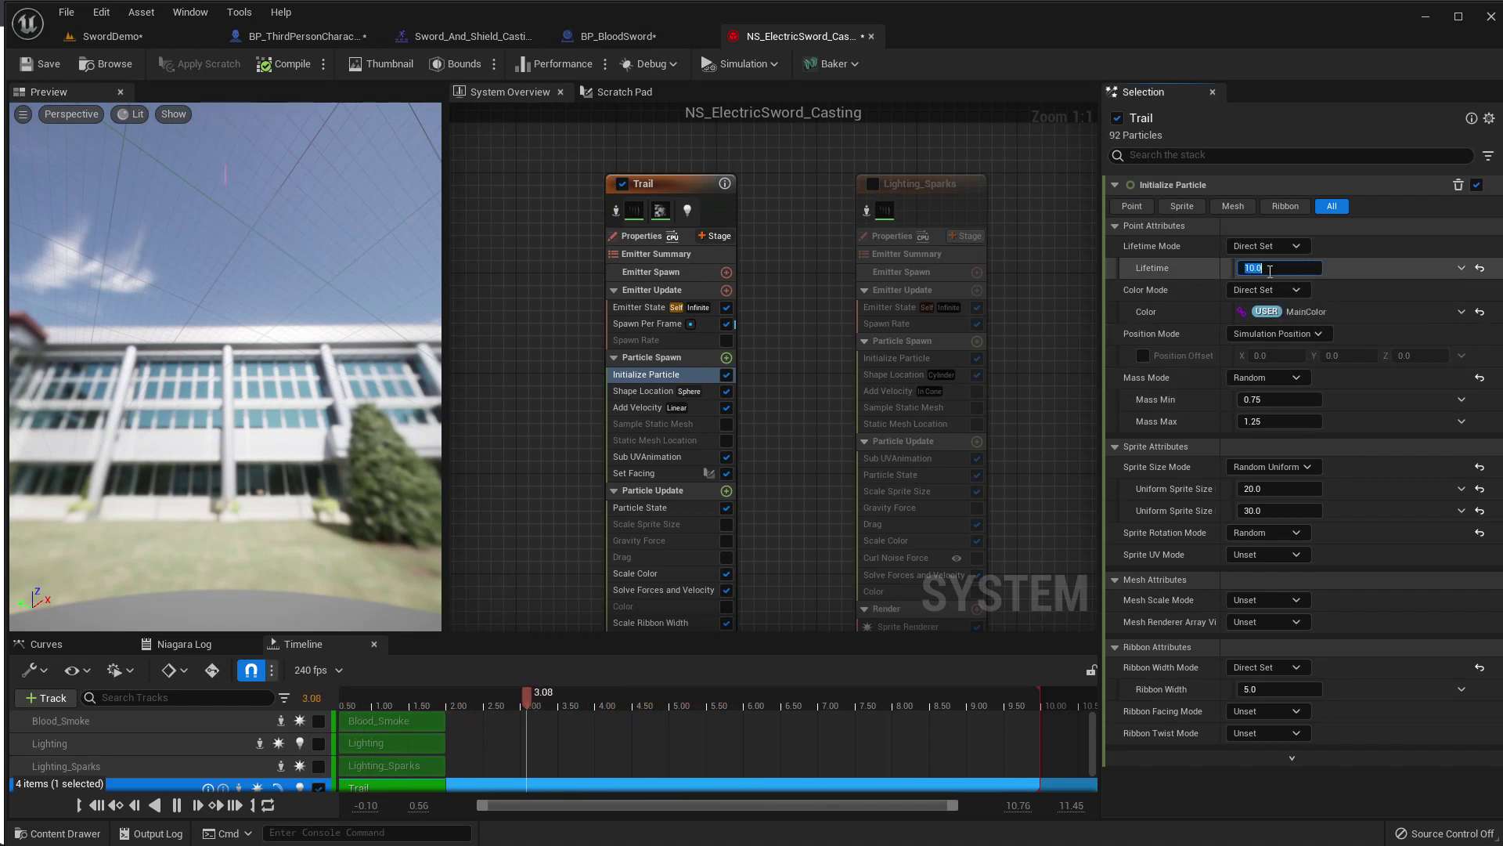
pyautogui.moveTo(235, 262)
pyautogui.mouseDown()
pyautogui.moveTo(235, 239)
pyautogui.moveTo(172, 251)
pyautogui.moveTo(227, 290)
pyautogui.mouseUp()
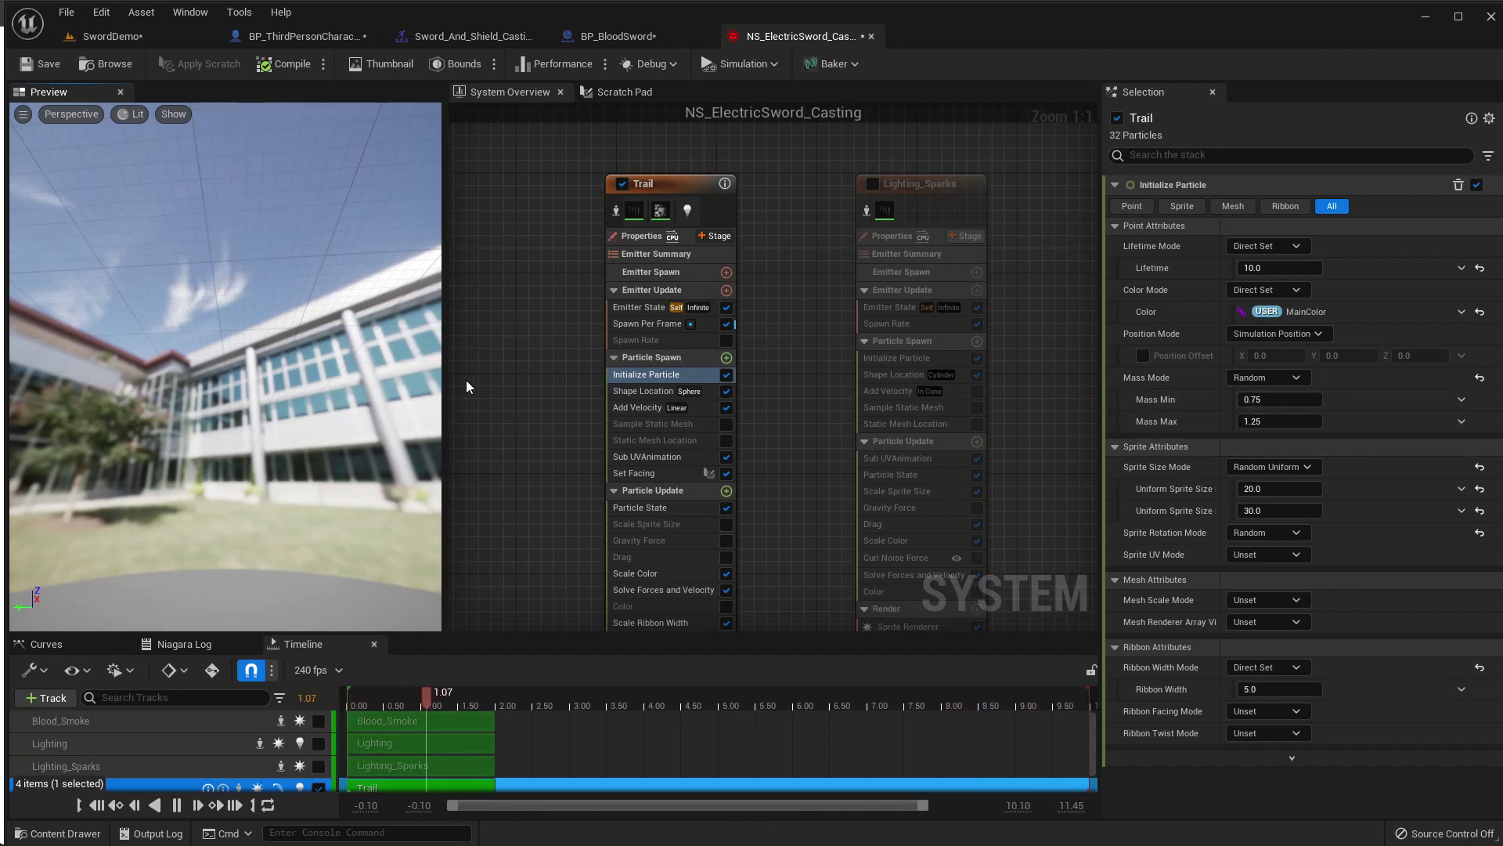
pyautogui.moveTo(427, 379); pyautogui.dragTo(352, 368)
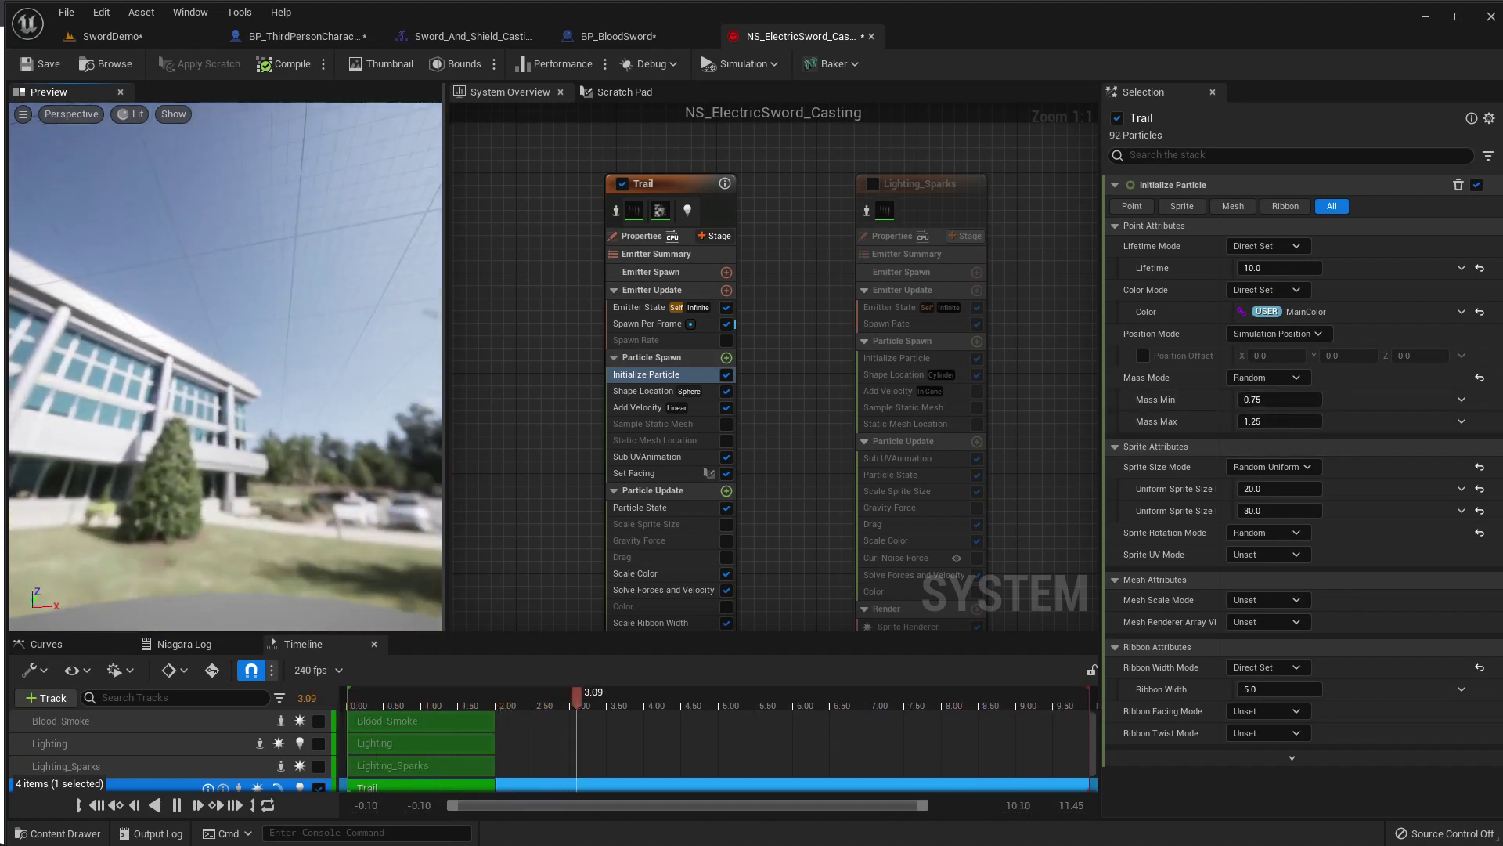
pyautogui.moveTo(195, 333); pyautogui.dragTo(224, 330)
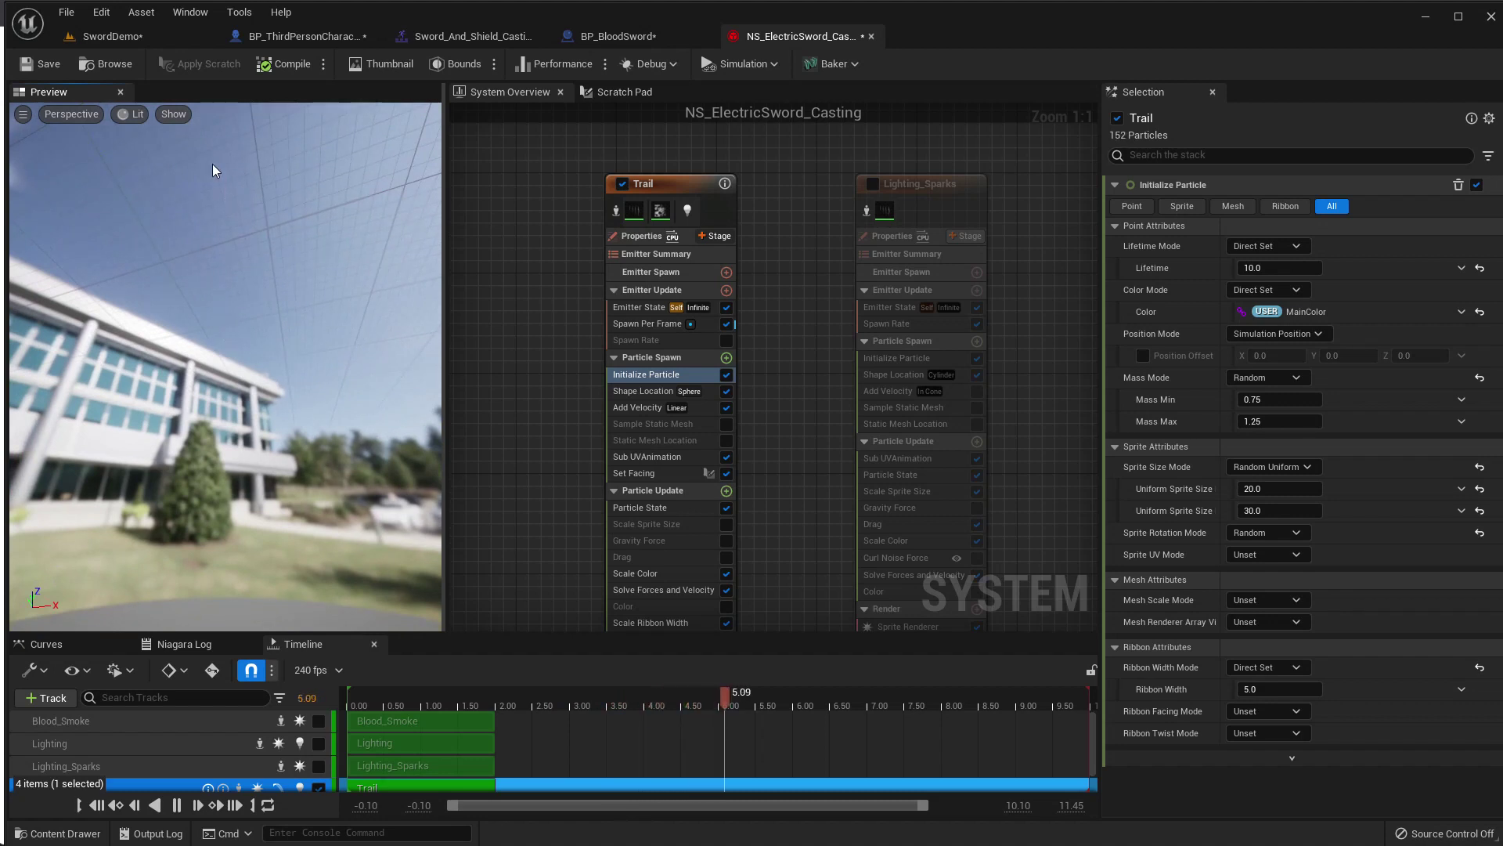
pyautogui.moveTo(236, 189); pyautogui.dragTo(219, 219)
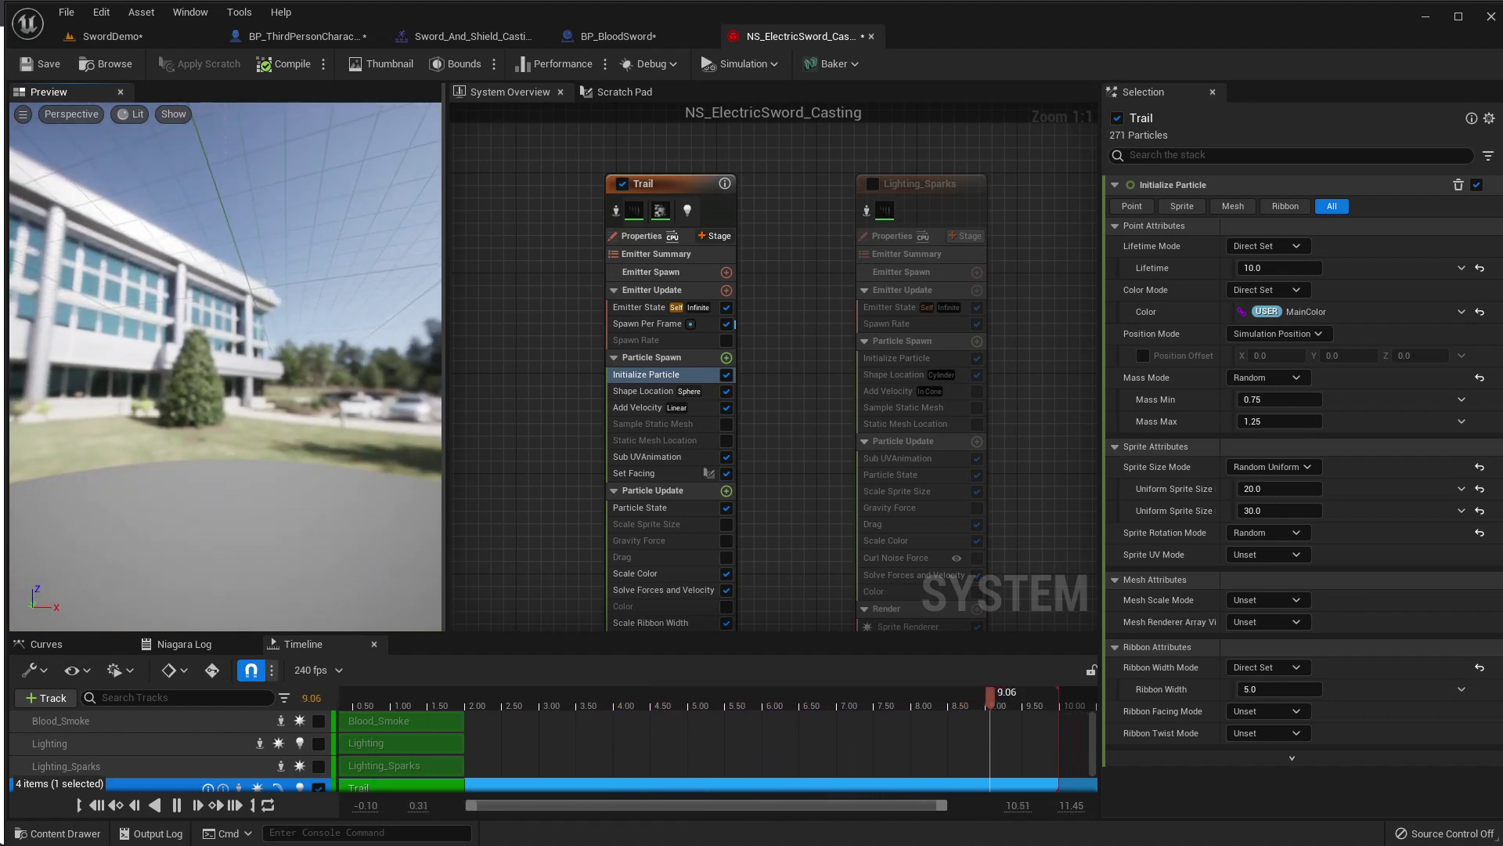
pyautogui.moveTo(226, 313); pyautogui.dragTo(234, 360)
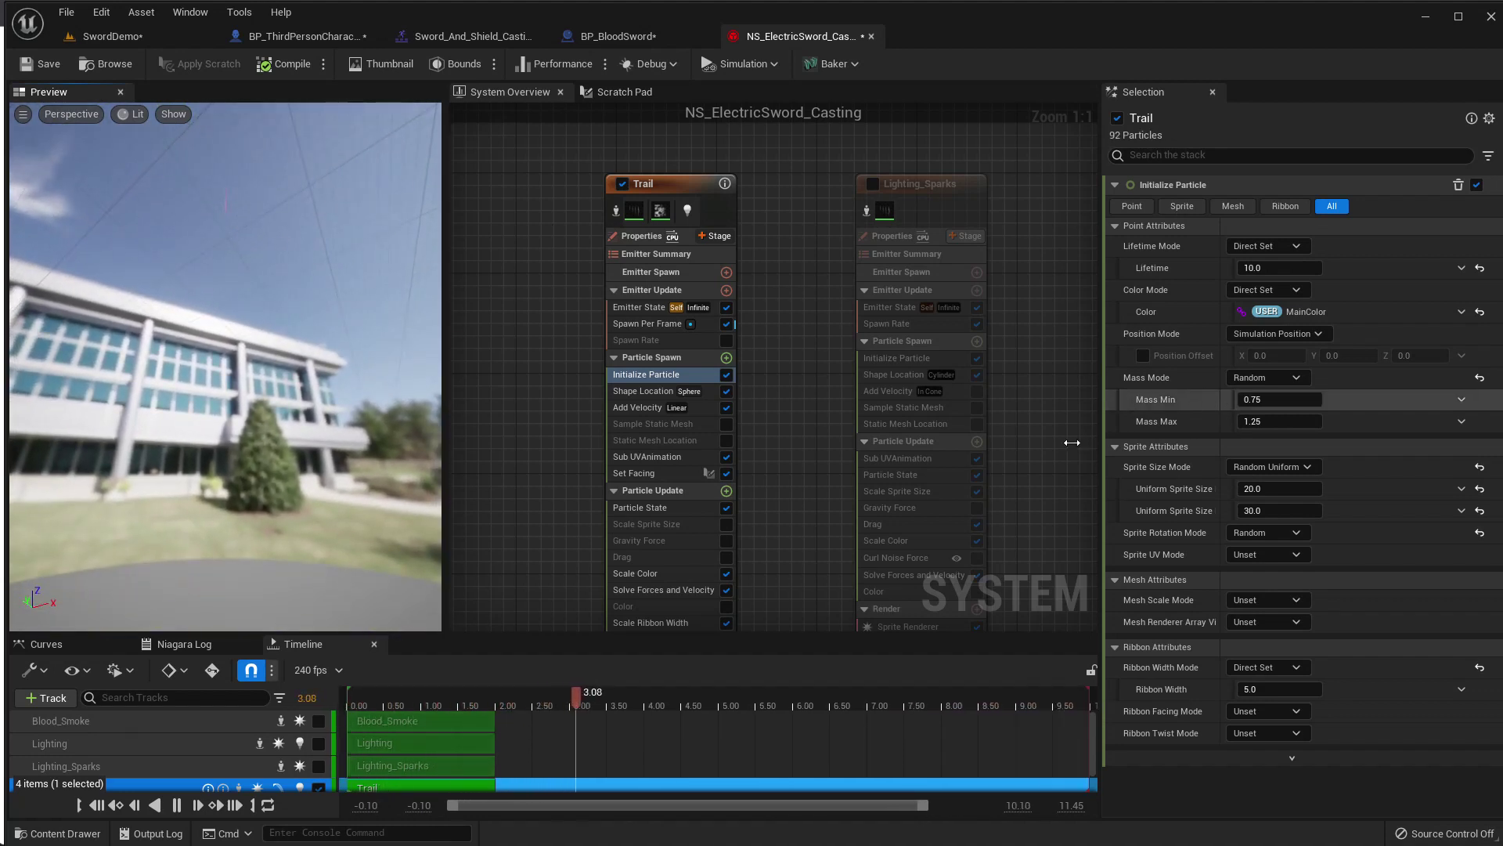
# Set the Trail's Add Velocity speed scale to 1000.0 instead of 100.0.
pyautogui.click(637, 407)
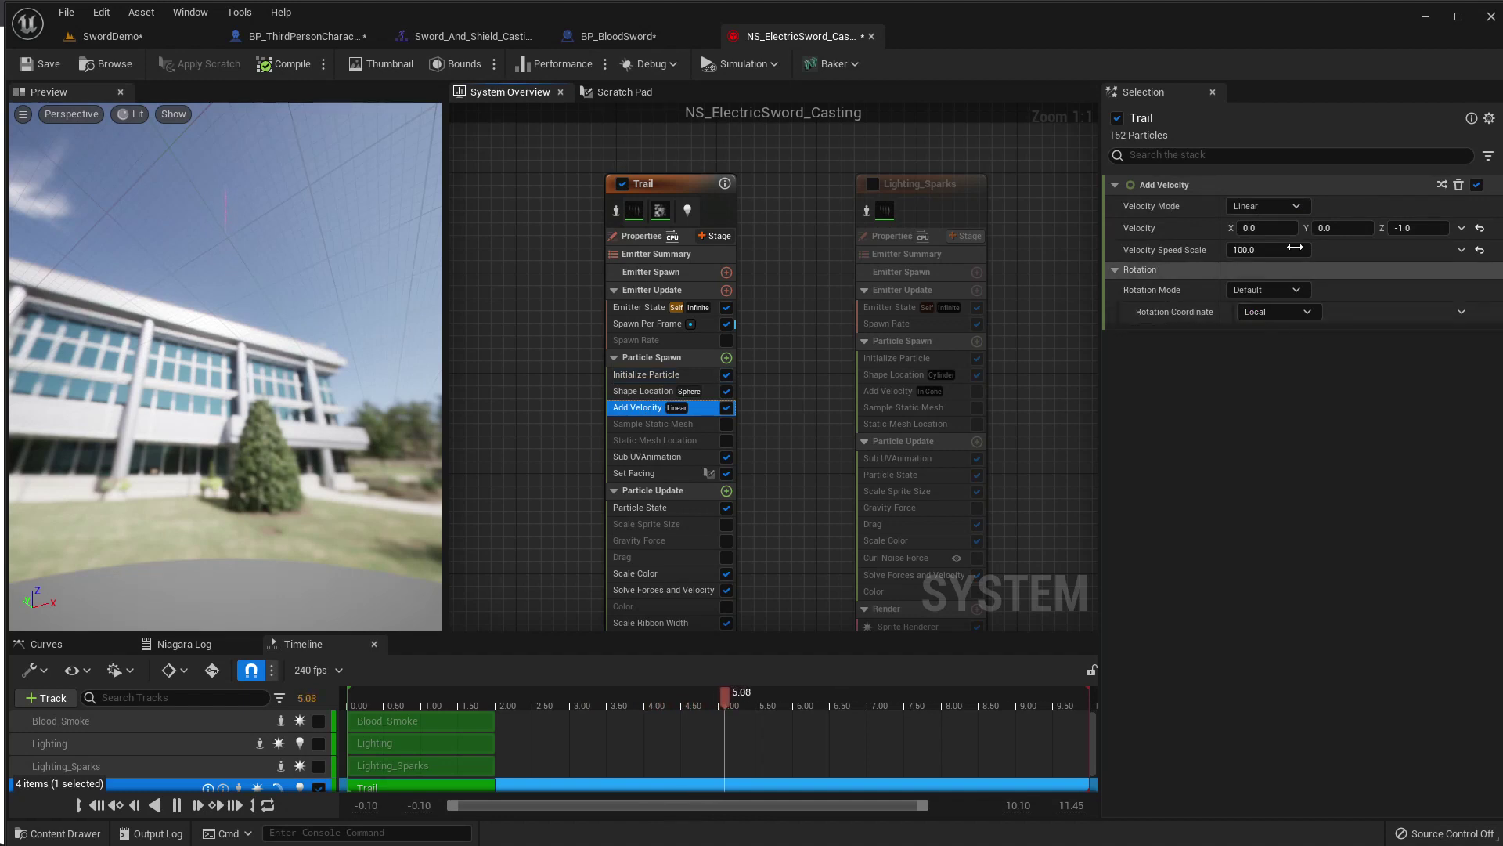
pyautogui.click(1289, 249)
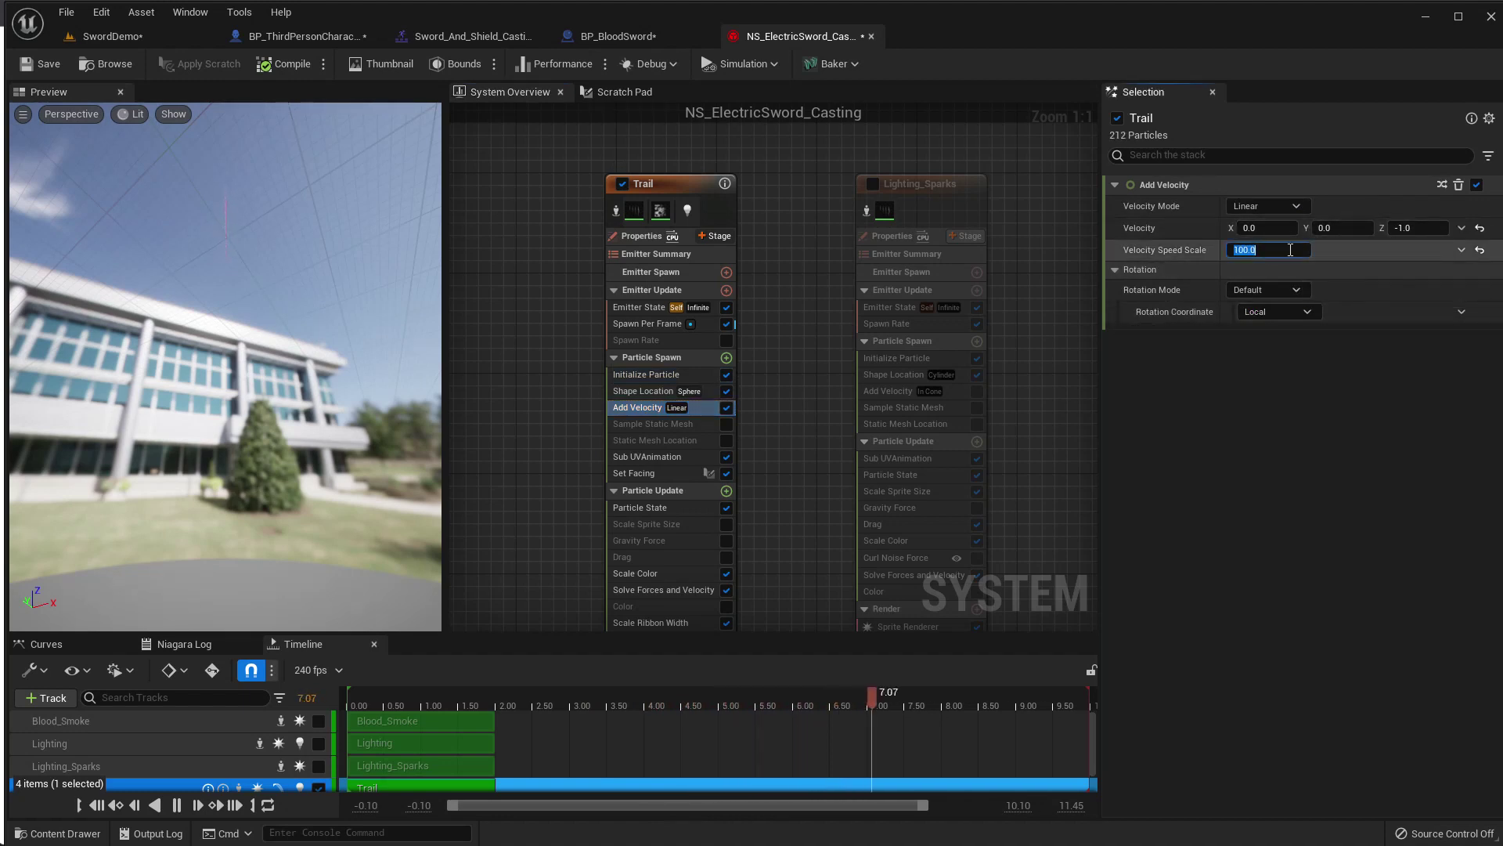
pyautogui.write('1000')
pyautogui.press('Return')
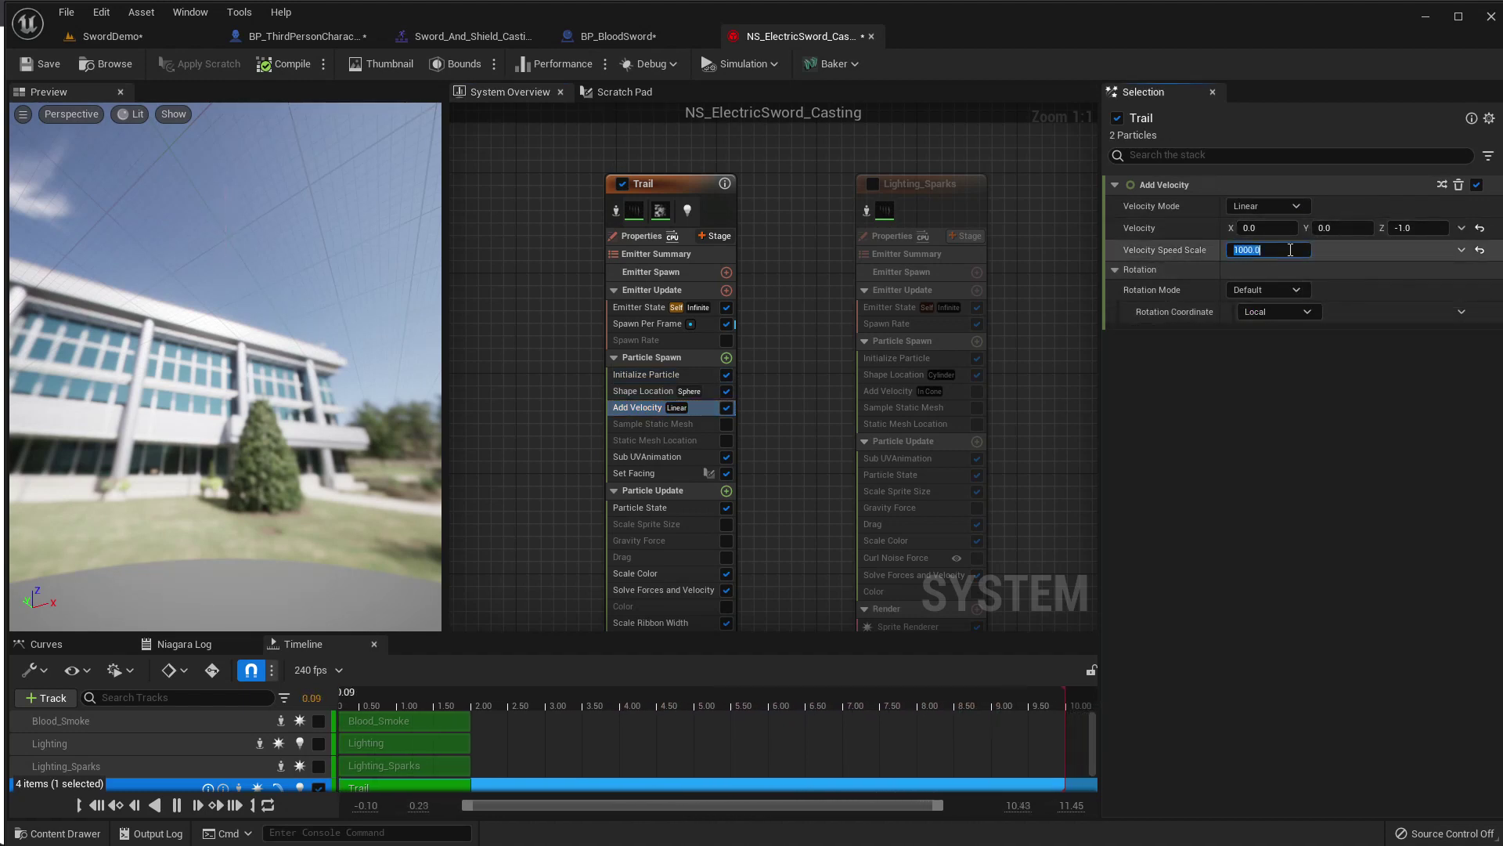
pyautogui.moveTo(241, 356); pyautogui.dragTo(180, 337)
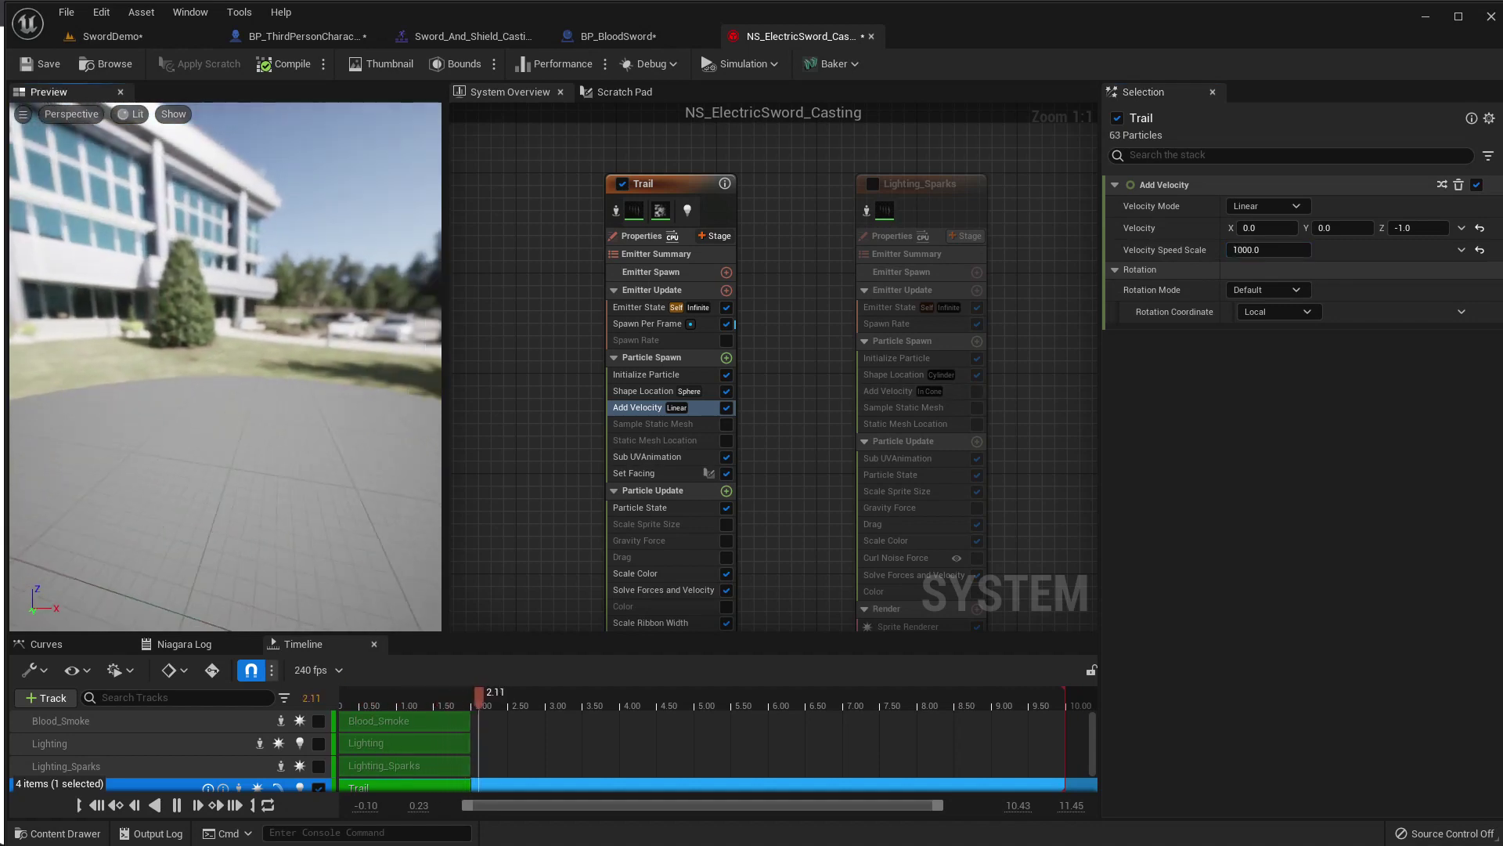
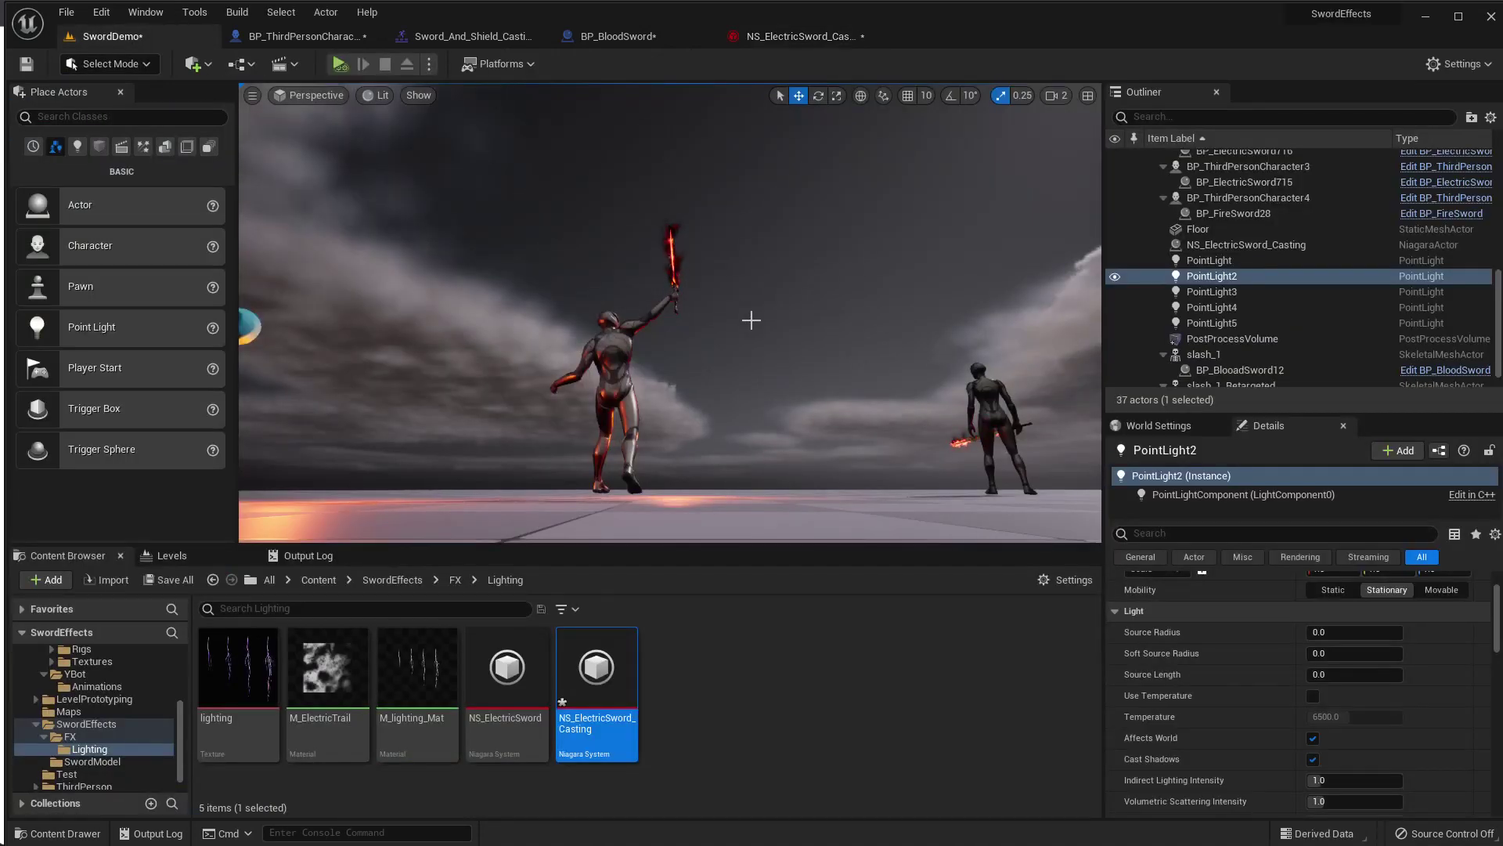
# Orbit around the casting characters and their swords, then bring up NS_ElectricSword_Casting's Trail emitter.
pyautogui.scroll(5, 753, 286)
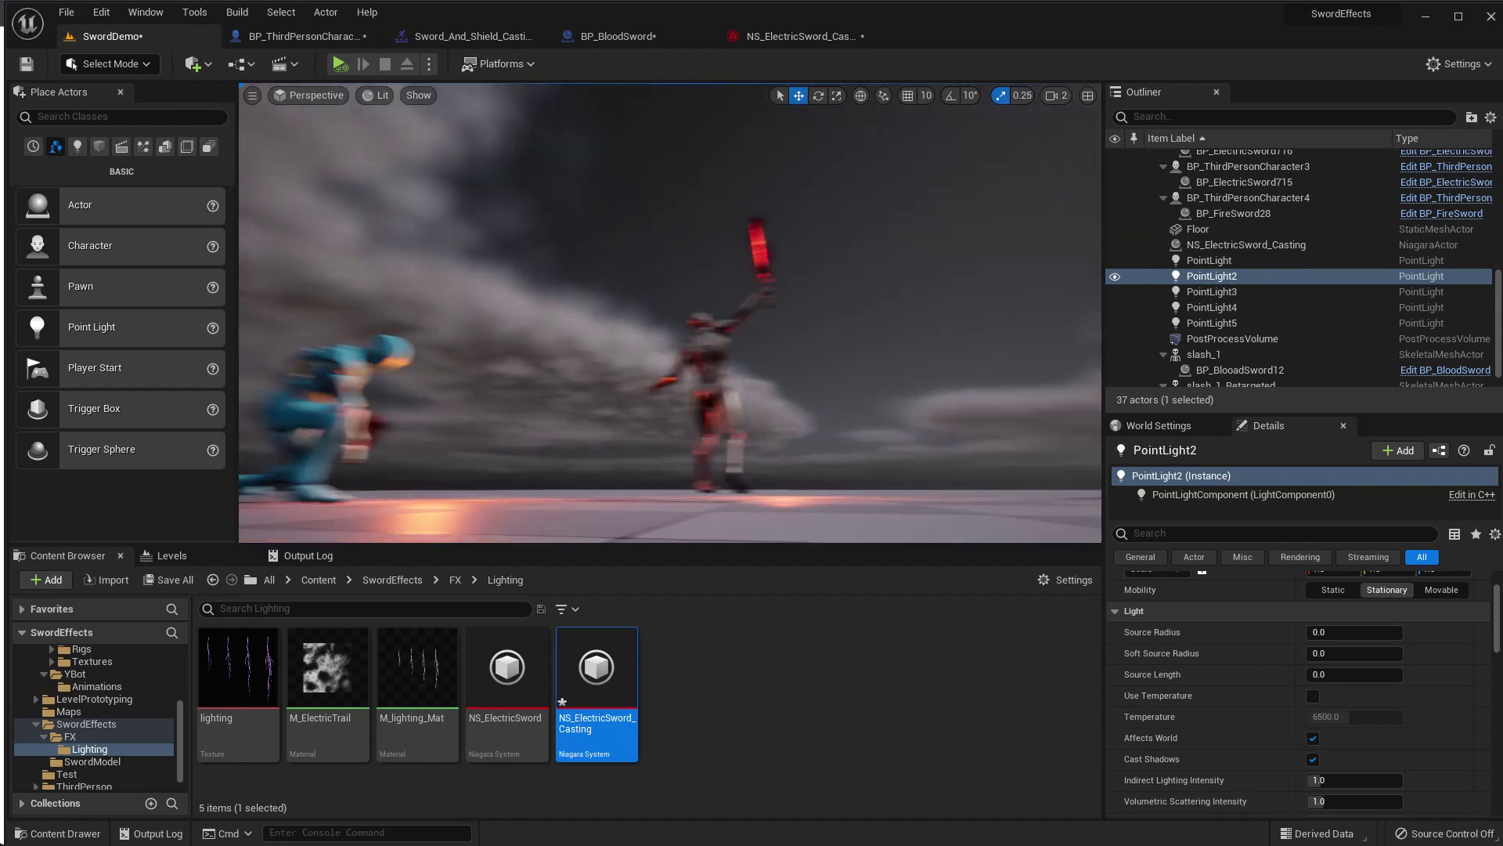
pyautogui.moveTo(753, 287); pyautogui.dragTo(673, 298, button='right')
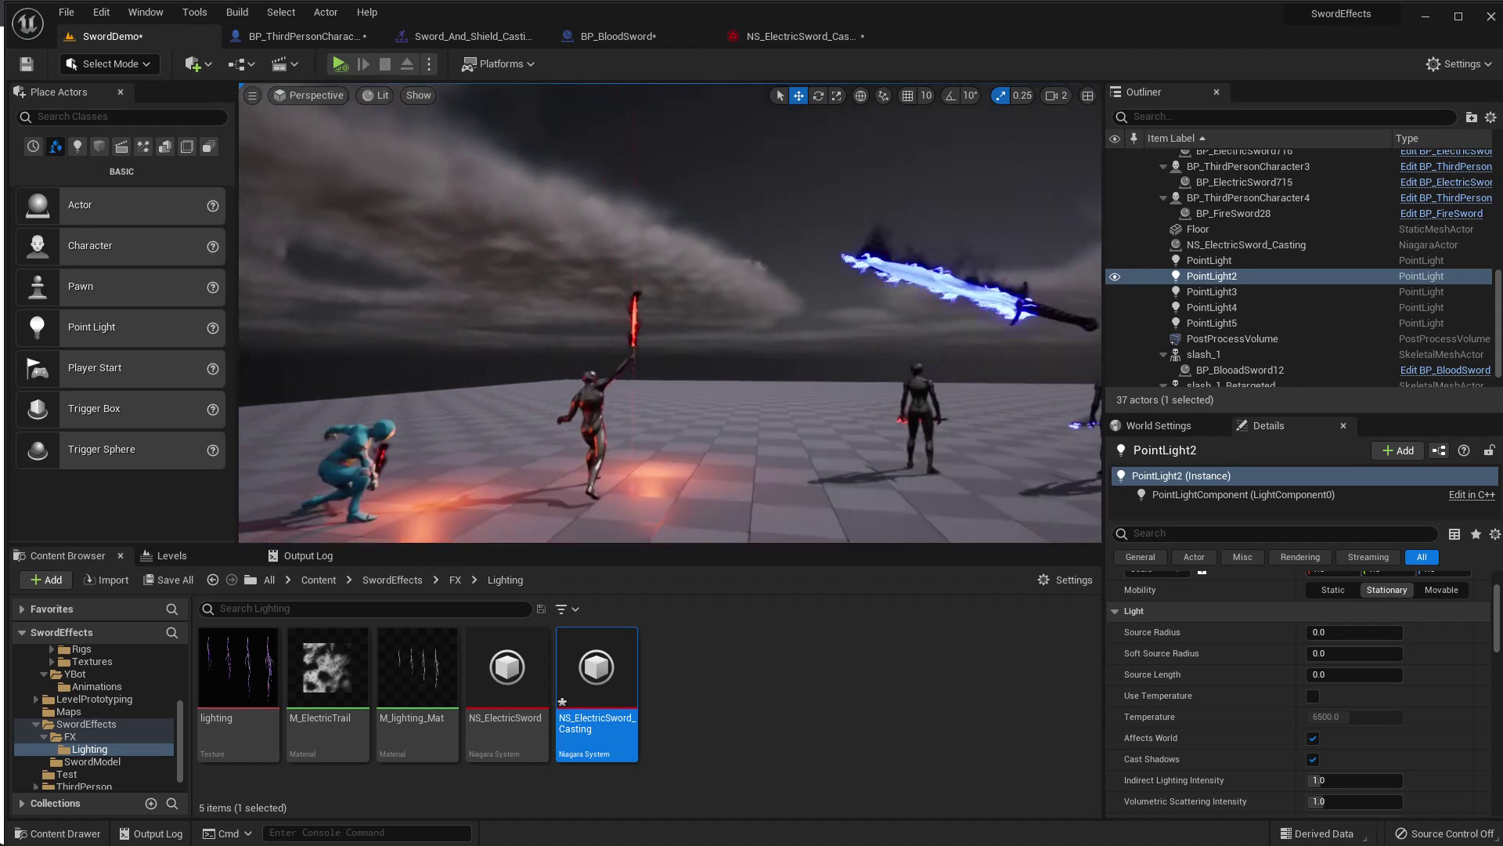
pyautogui.moveTo(674, 297); pyautogui.dragTo(642, 259, button='right')
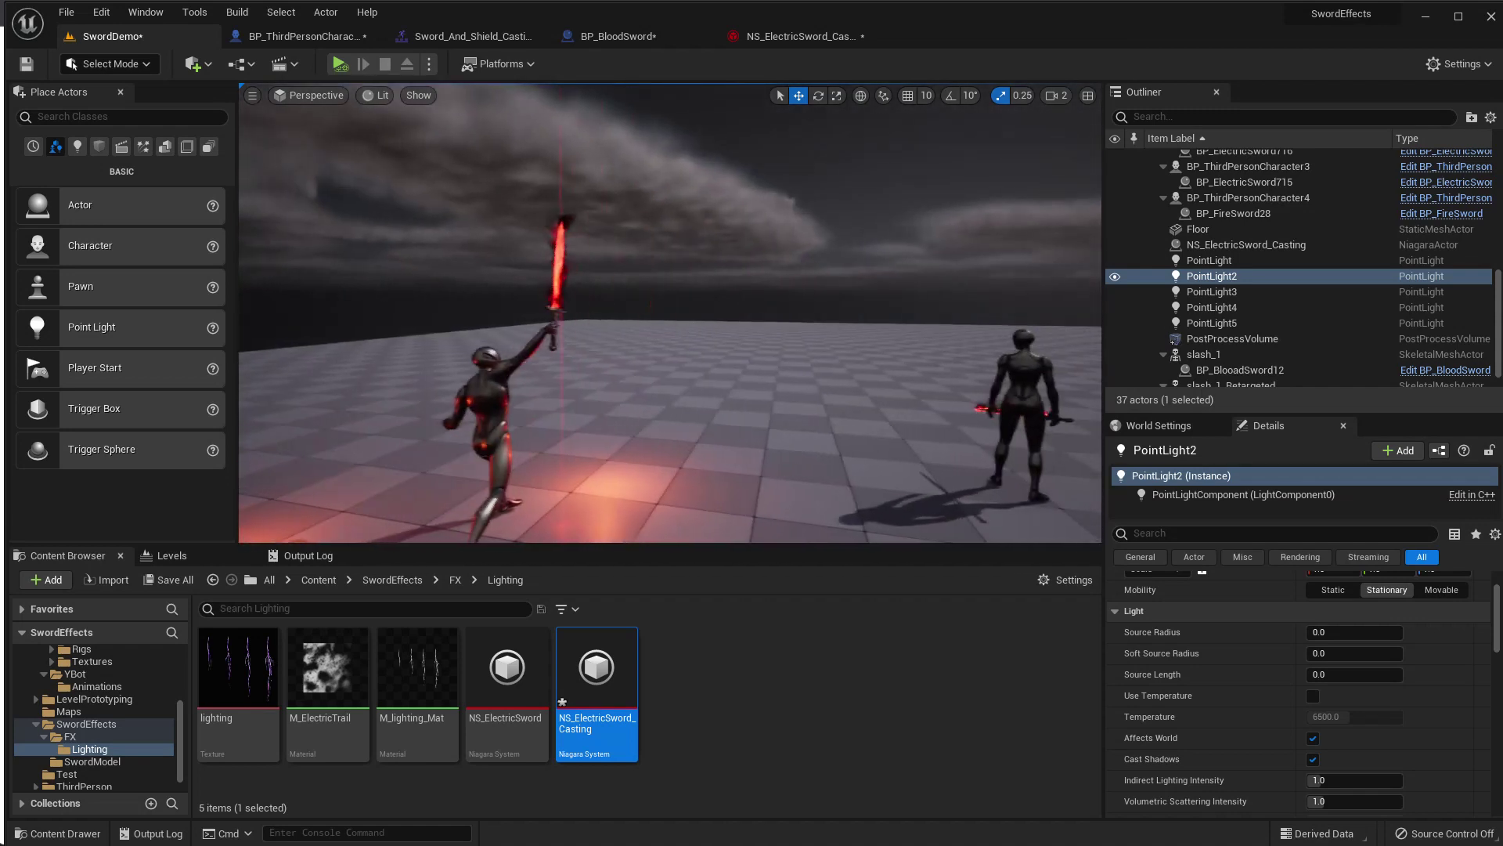
pyautogui.moveTo(669, 313)
pyautogui.mouseDown(button='right')
pyautogui.moveTo(638, 313)
pyautogui.moveTo(701, 297)
pyautogui.moveTo(658, 376)
pyautogui.mouseUp(button='right')
pyautogui.moveTo(673, 313); pyautogui.dragTo(642, 282, button='right')
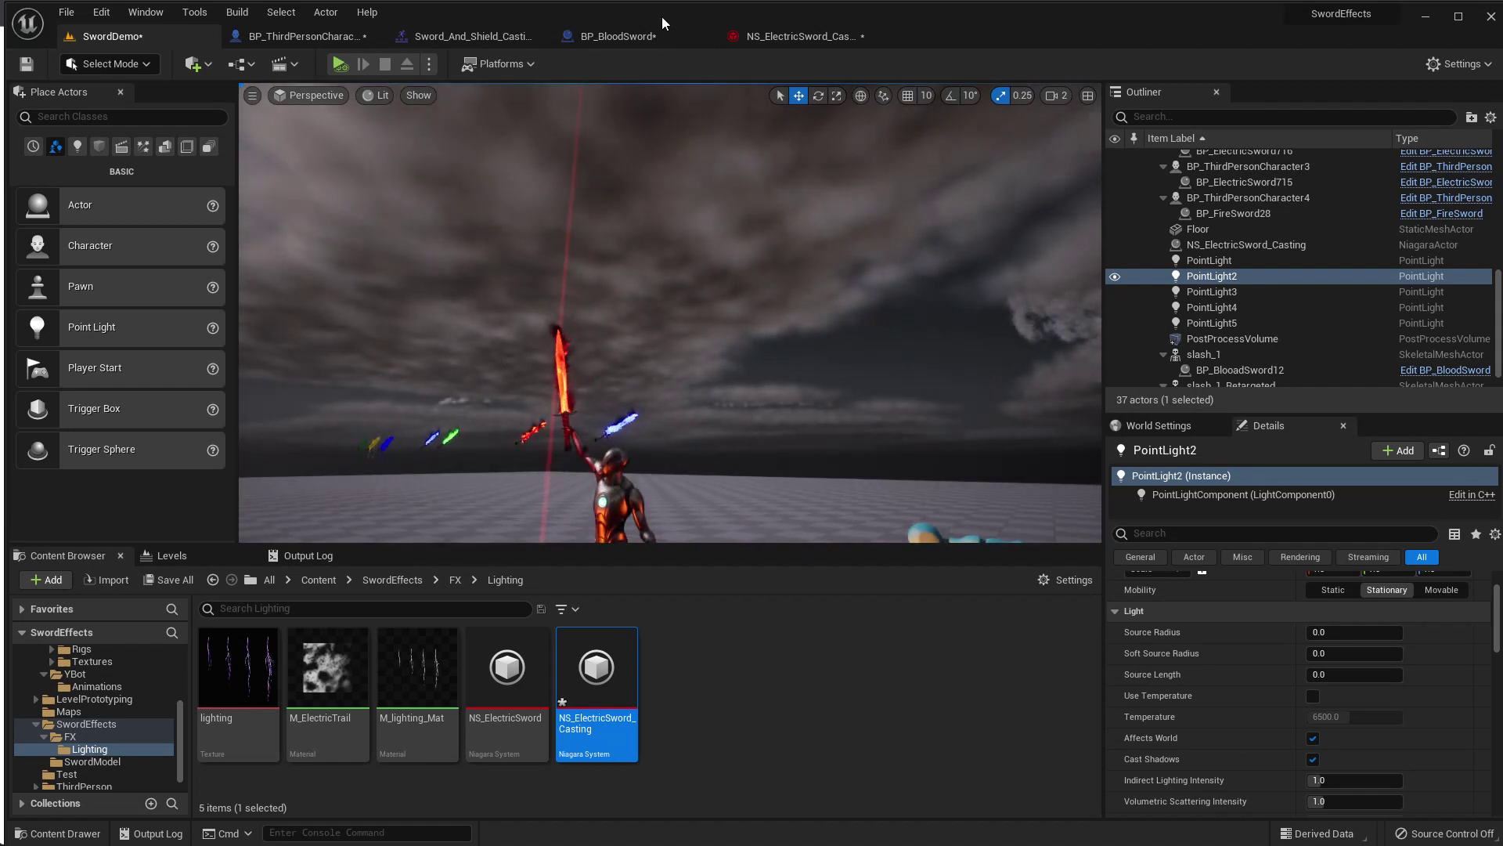
pyautogui.click(780, 36)
pyautogui.moveTo(761, 506); pyautogui.dragTo(738, 382, button='right')
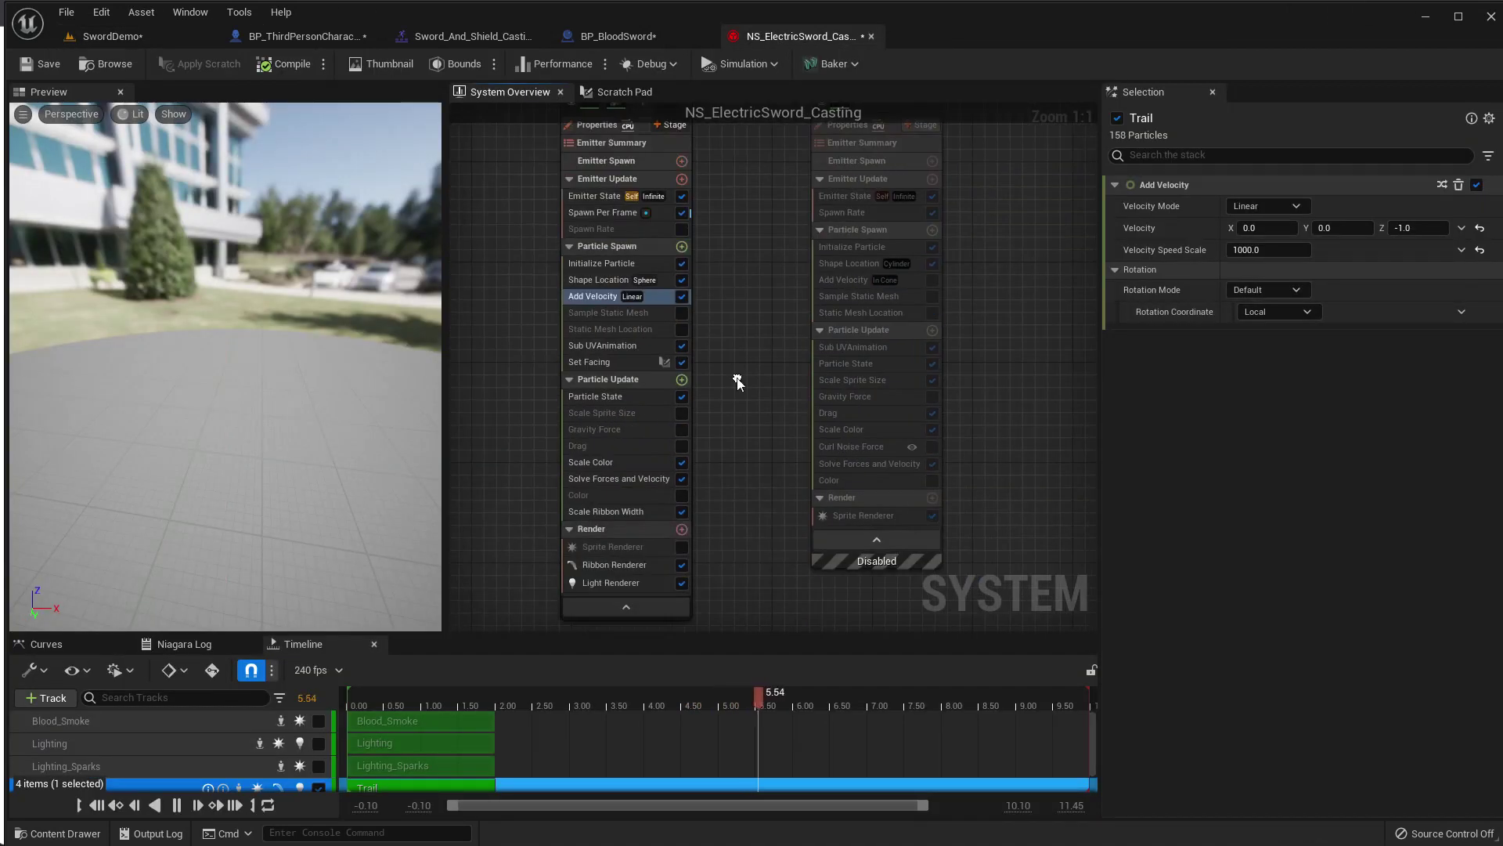
# Inspect the Trail's ribbon renderer properties, then view the sword-fighting characters in SwordDemo.
pyautogui.click(637, 581)
pyautogui.click(641, 565)
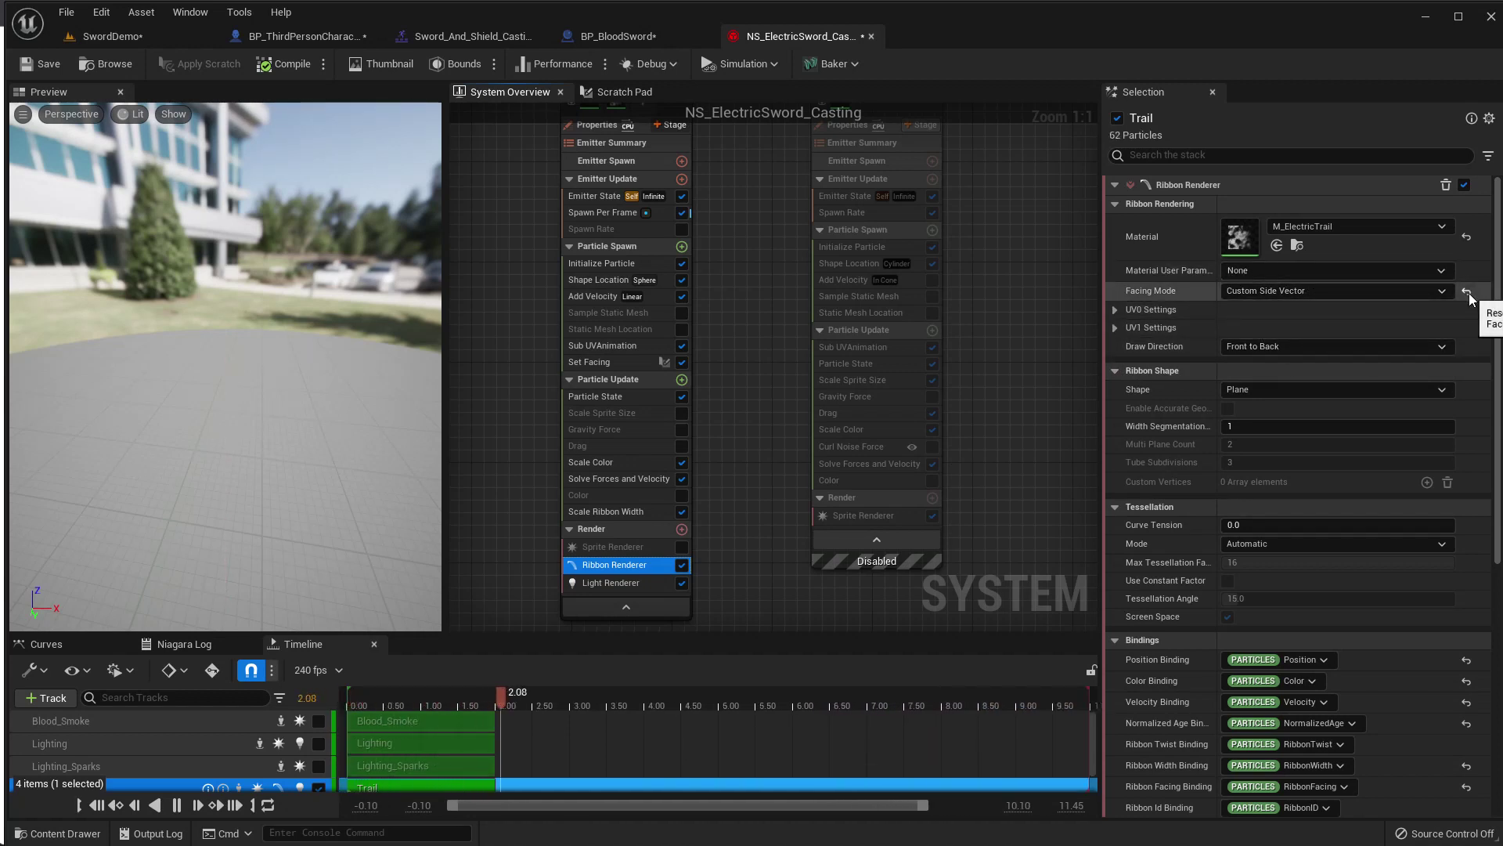
pyautogui.click(108, 35)
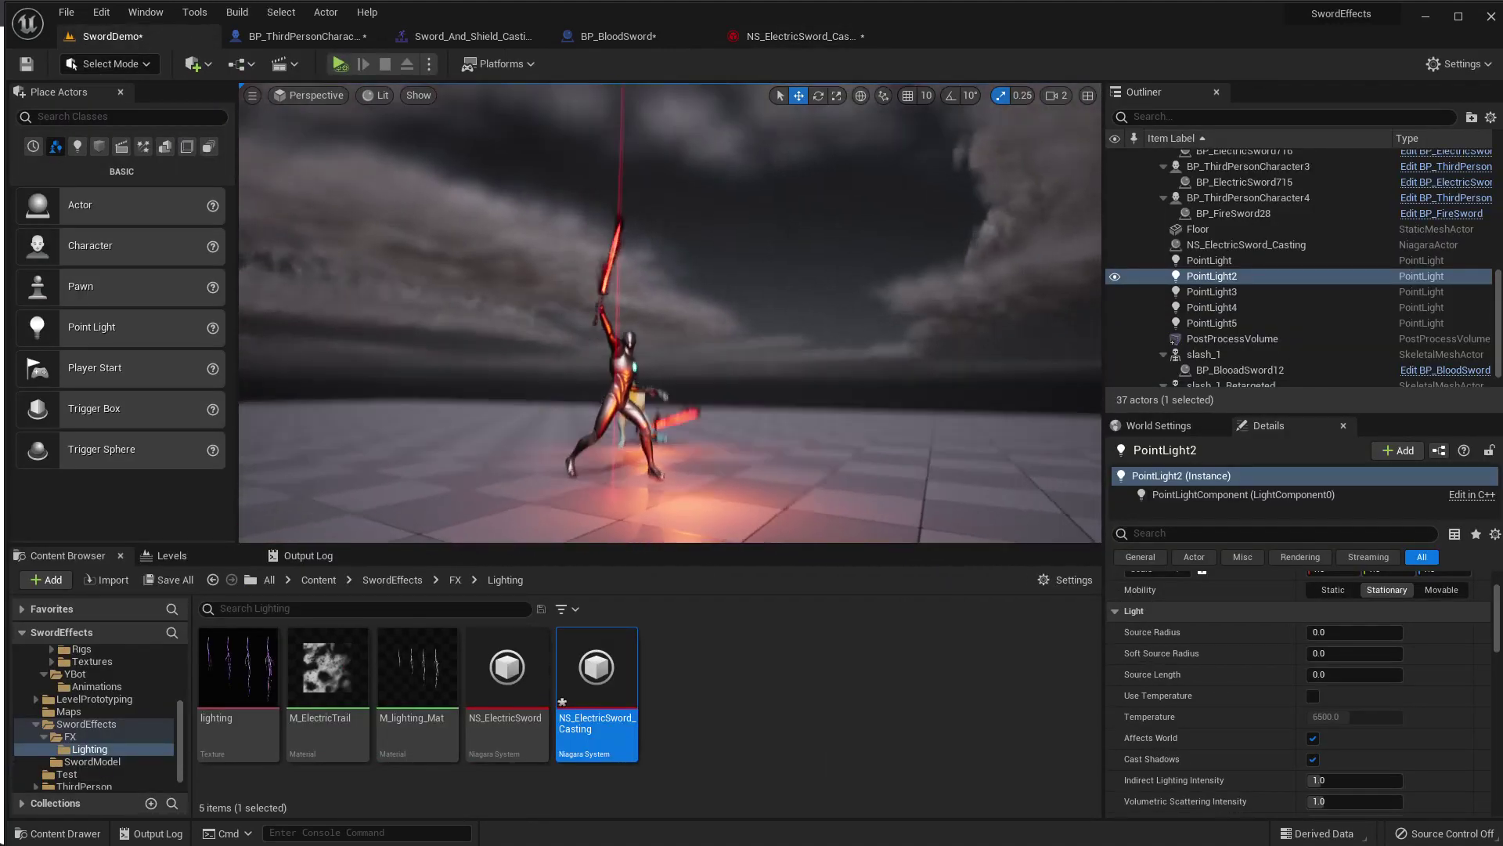
pyautogui.moveTo(557, 207); pyautogui.dragTo(557, 207, button='right')
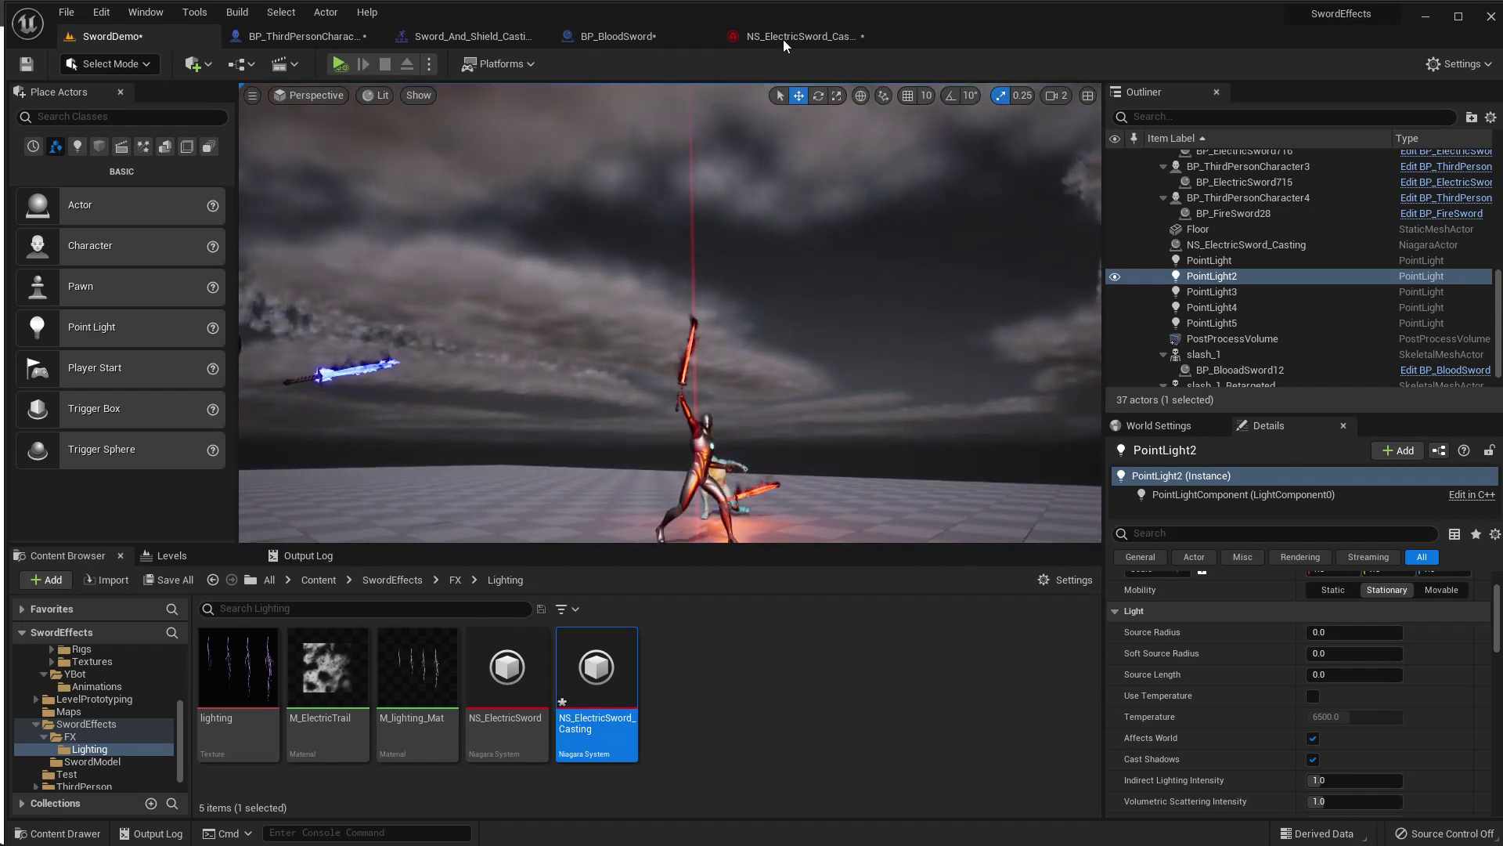
# Cut the Trail's Add Velocity Speed Scale from 1000 to 300 and preview it in the level.
pyautogui.click(783, 36)
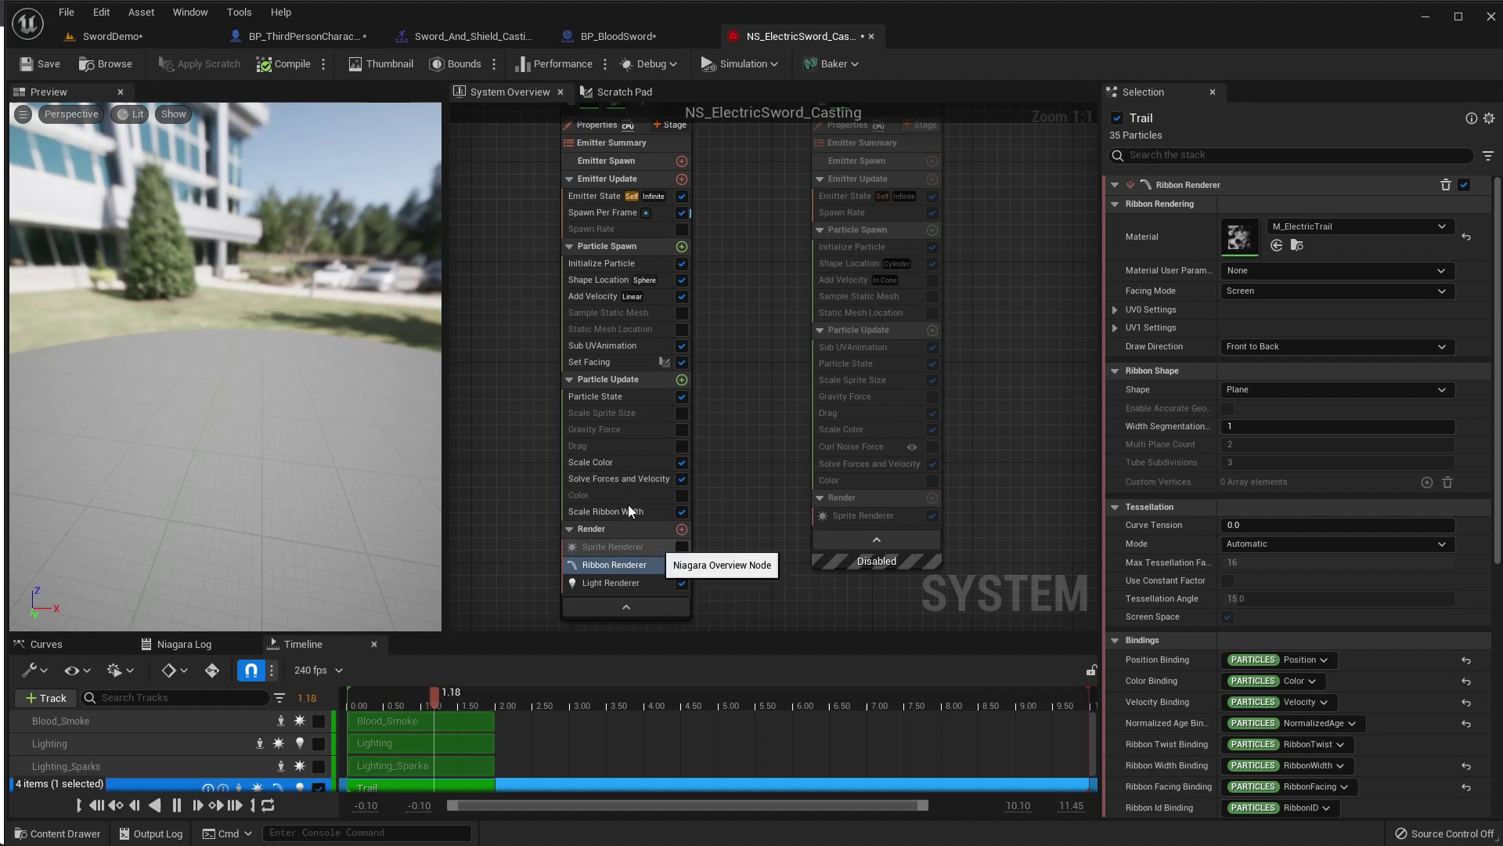
pyautogui.click(612, 297)
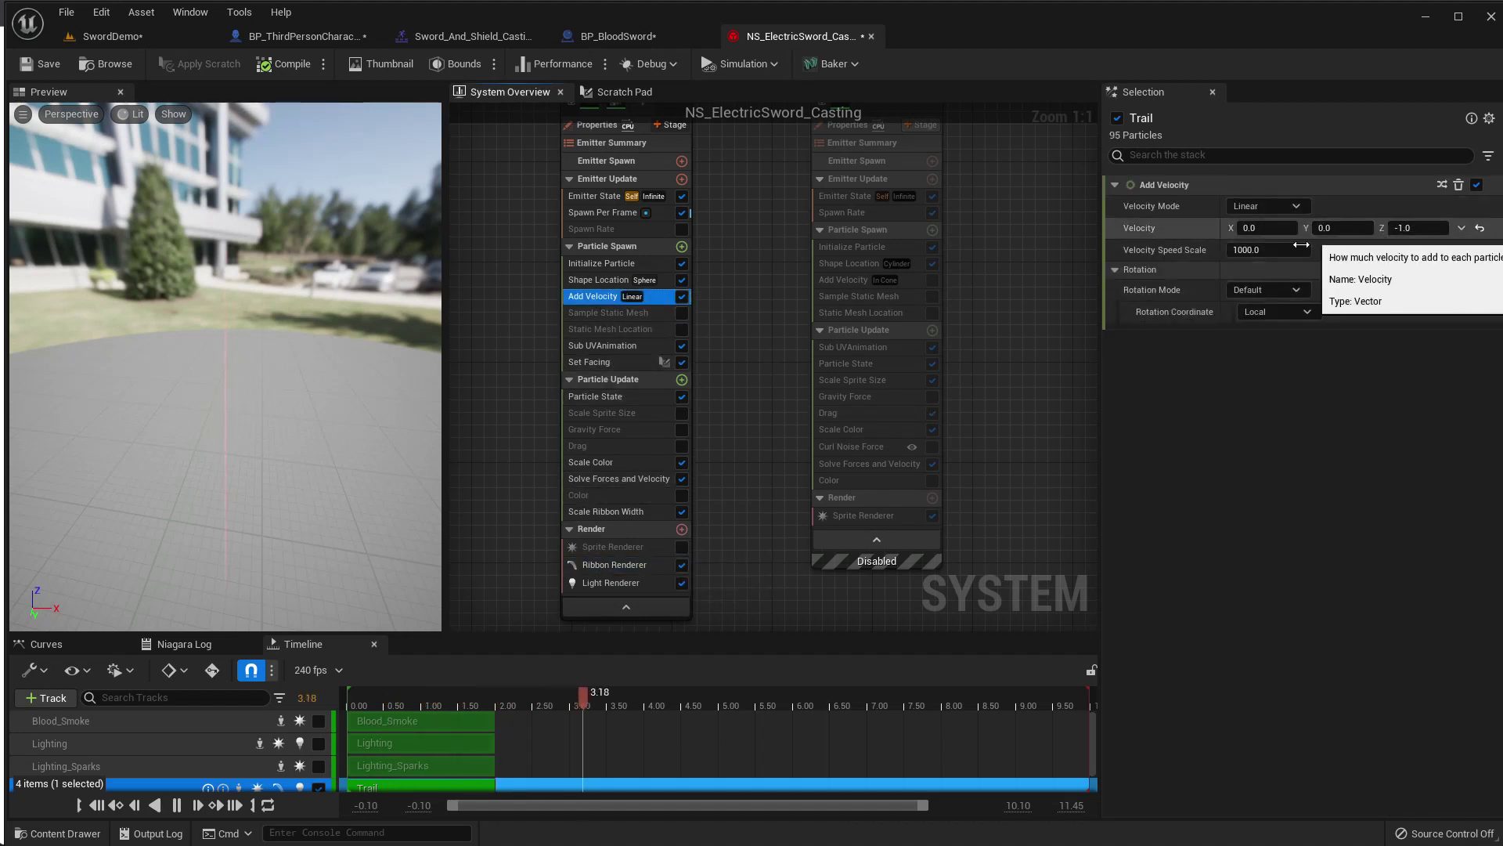
pyautogui.click(1280, 254)
pyautogui.write('300')
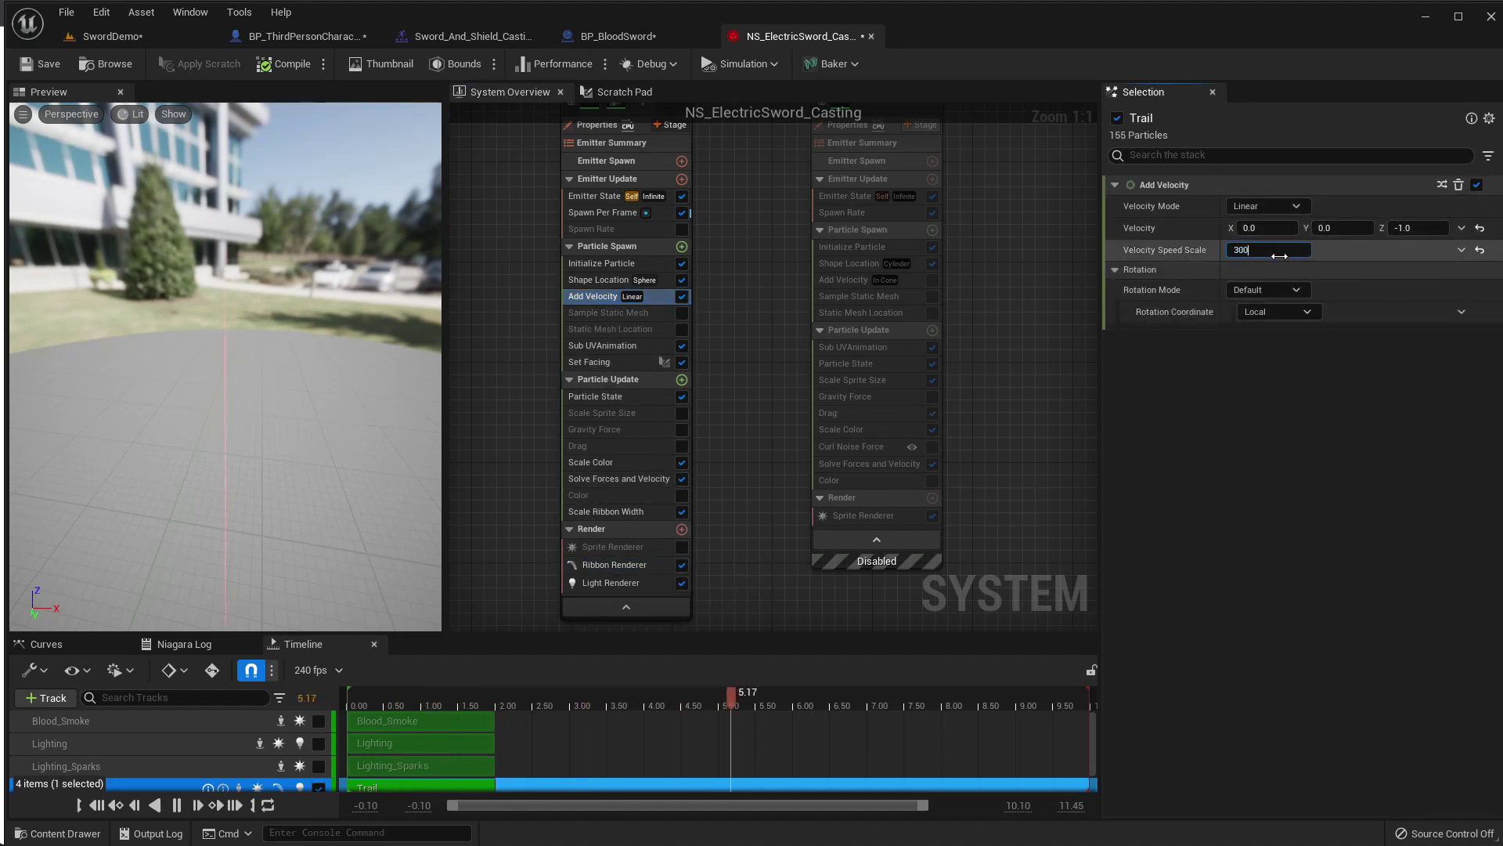
pyautogui.moveTo(245, 419)
pyautogui.mouseDown()
pyautogui.moveTo(235, 329)
pyautogui.moveTo(250, 407)
pyautogui.moveTo(203, 407)
pyautogui.mouseUp()
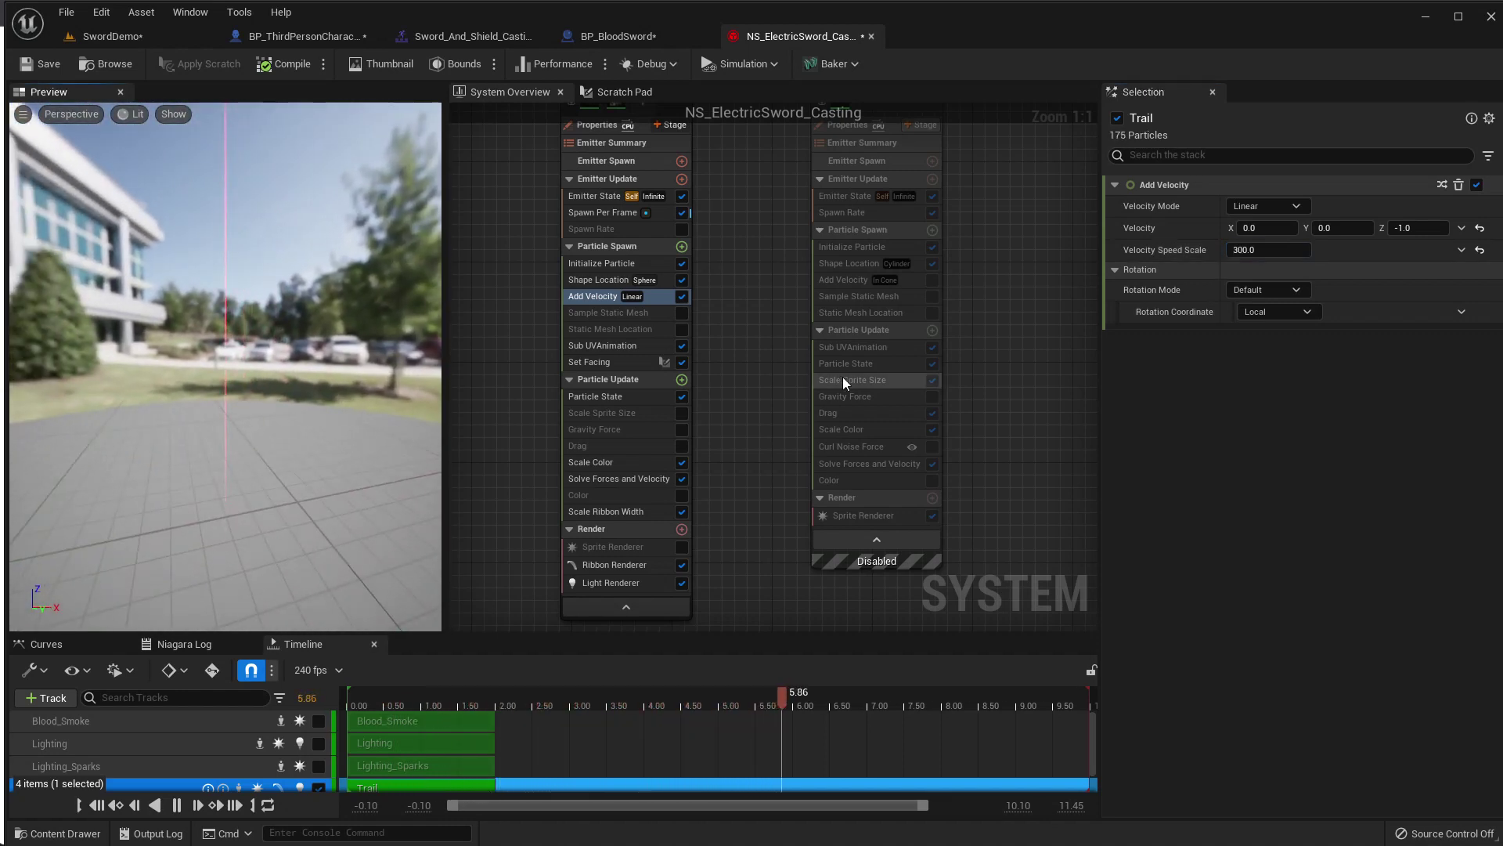
pyautogui.click(66, 37)
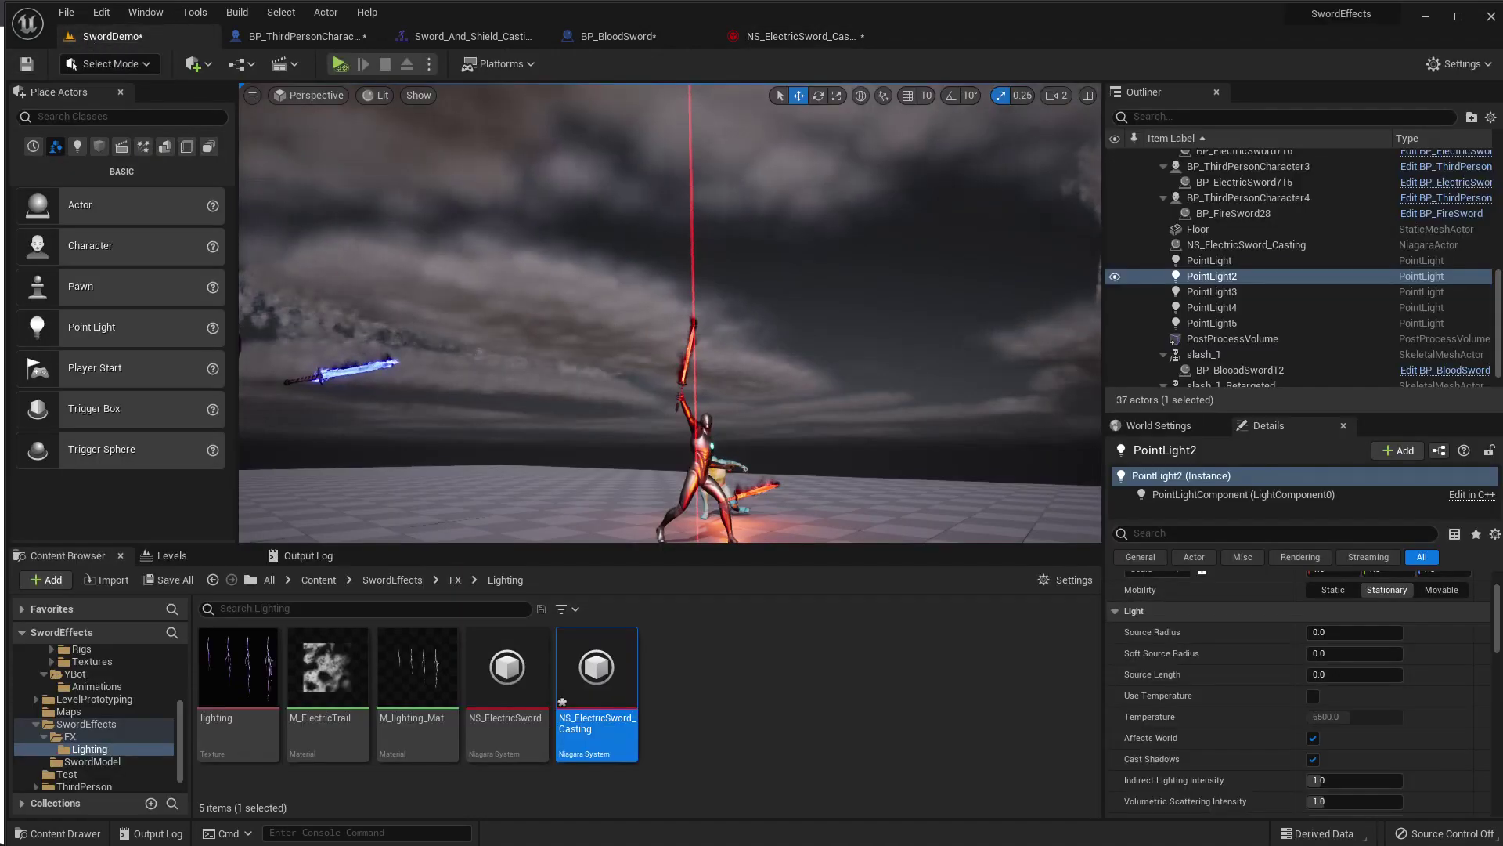
# Set Velocity Speed Scale to 150 and return to the SwordDemo level.
pyautogui.click(792, 39)
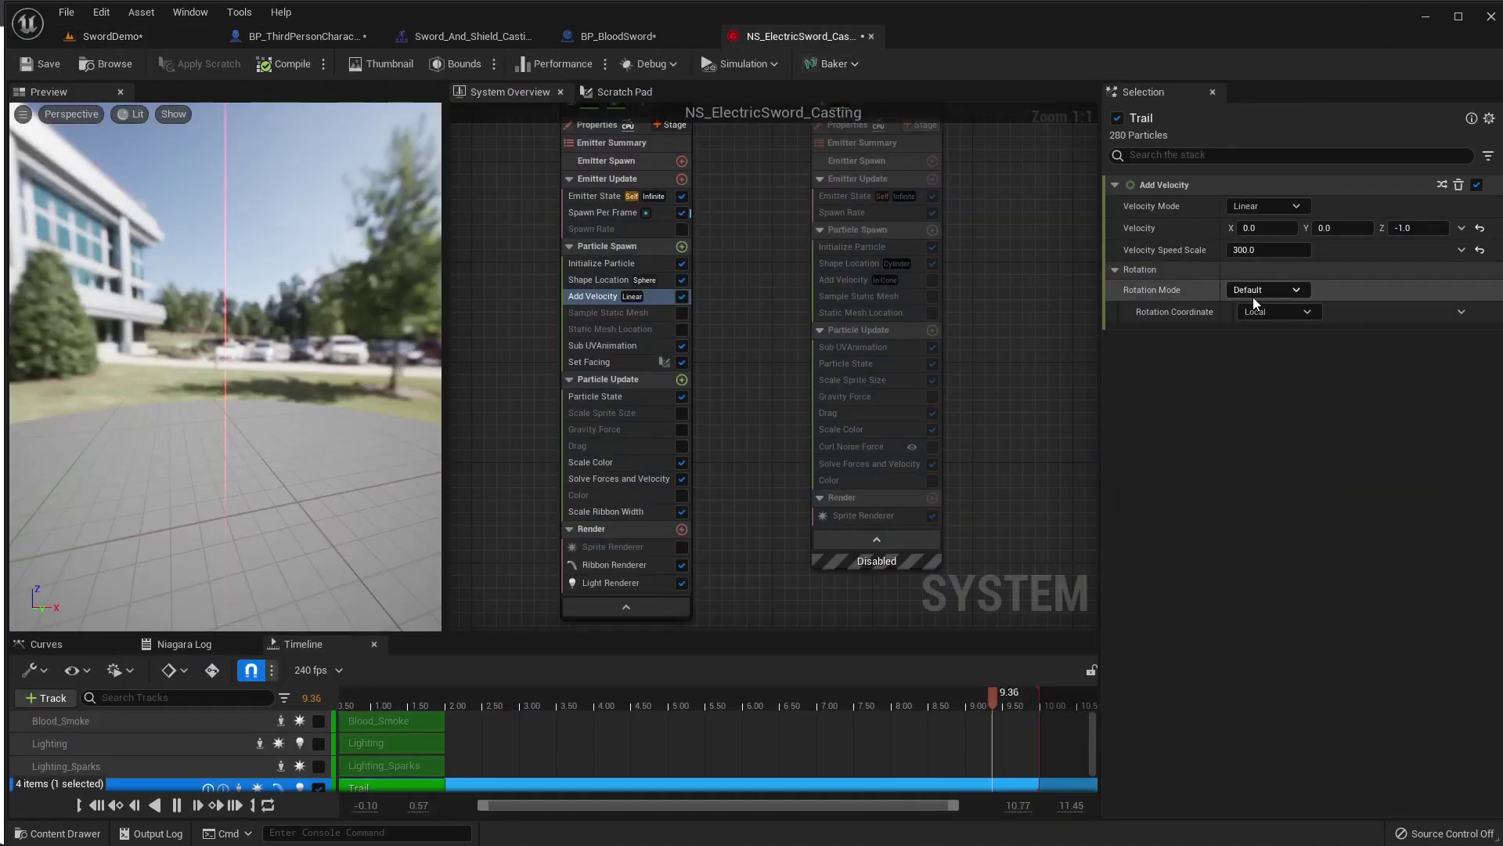
pyautogui.click(1267, 251)
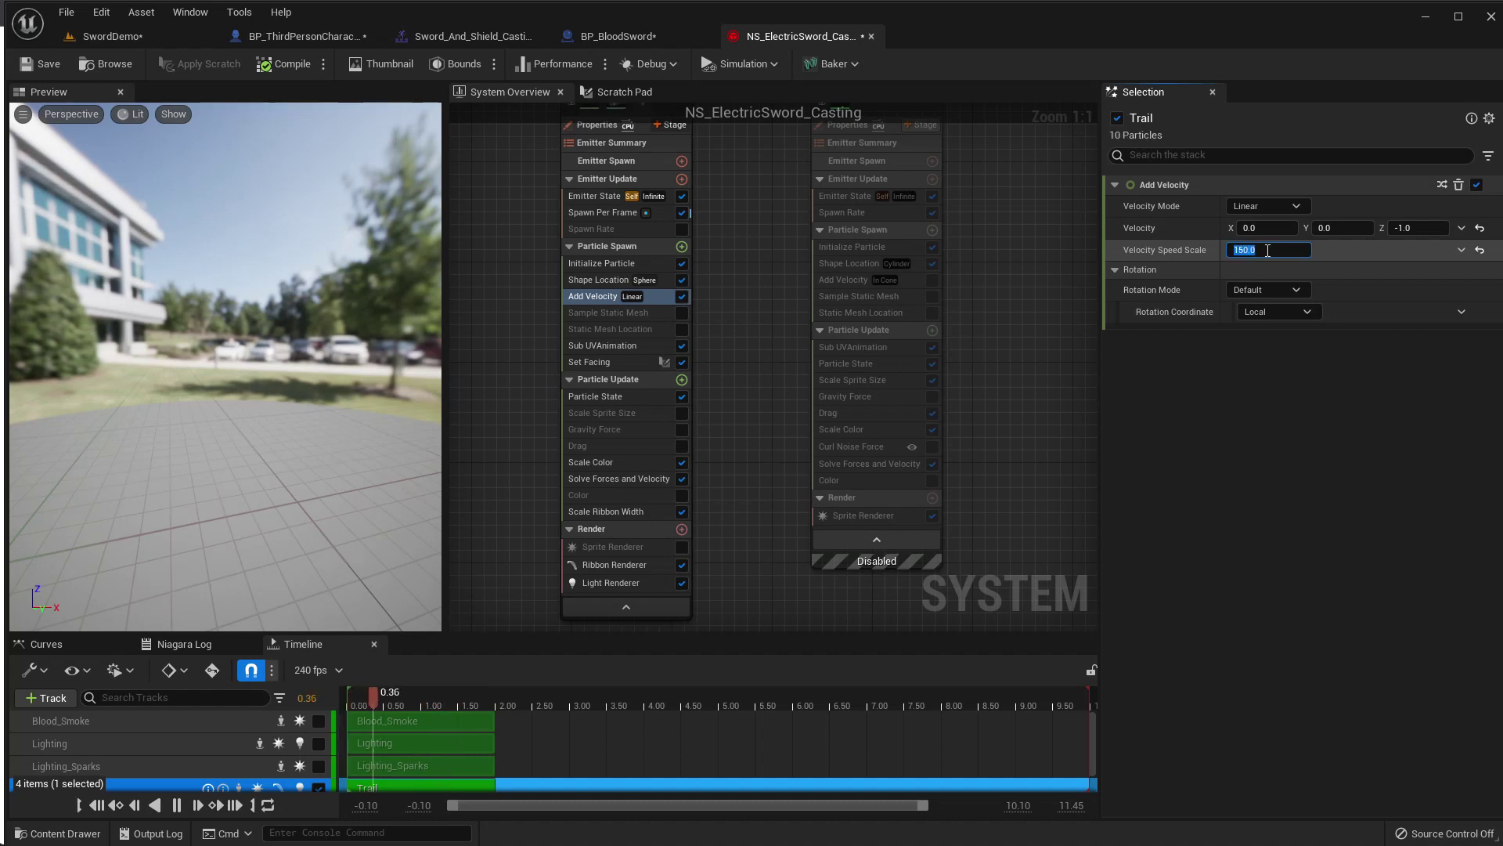
pyautogui.press('Return')
pyautogui.click(66, 36)
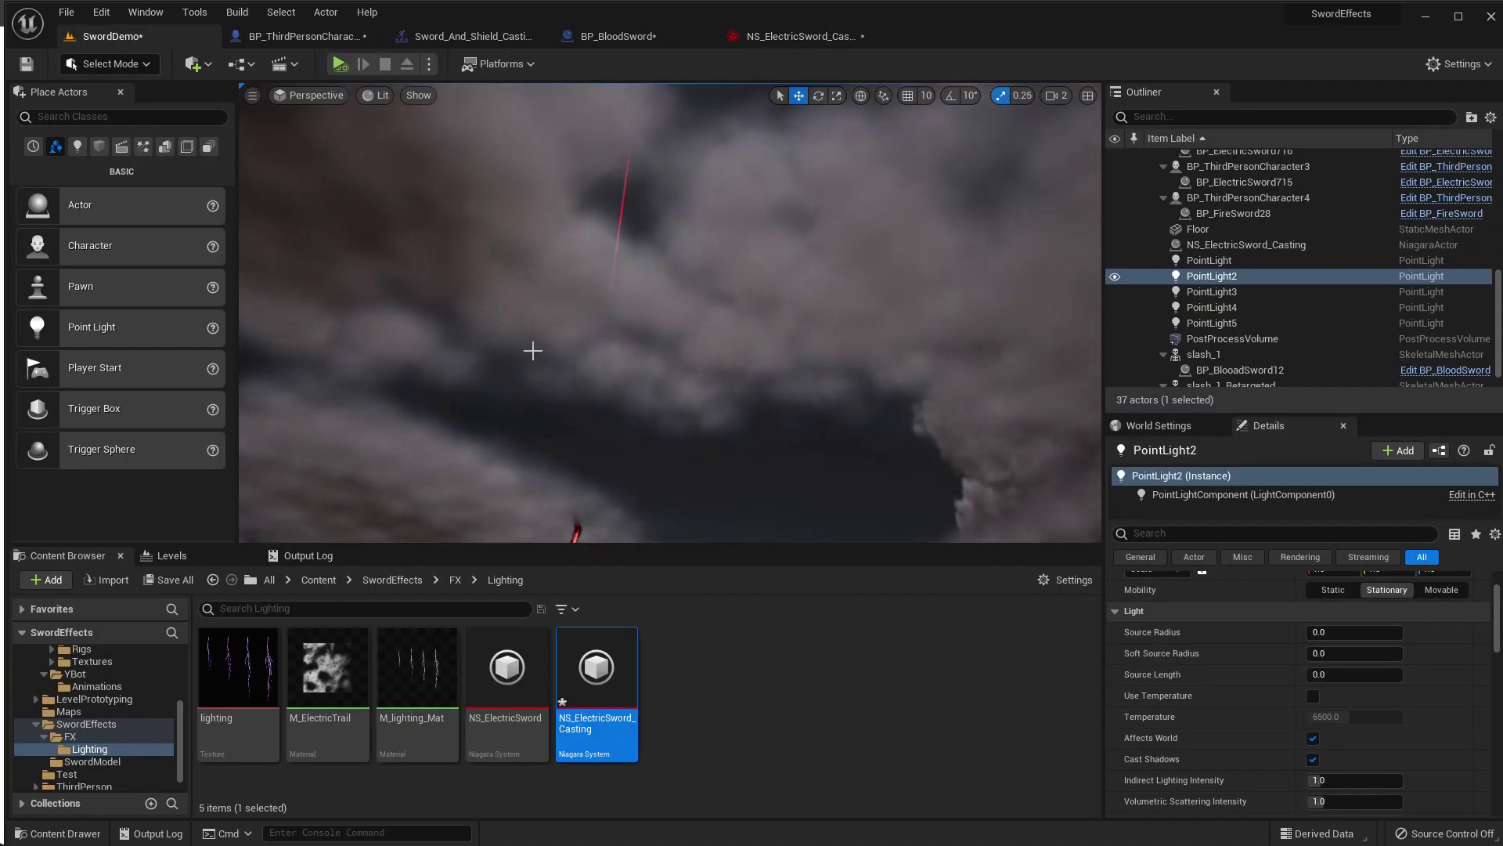
# Orbit the level camera down toward the fighters and close to the red sword.
pyautogui.moveTo(540, 373); pyautogui.dragTo(540, 470, button='right')
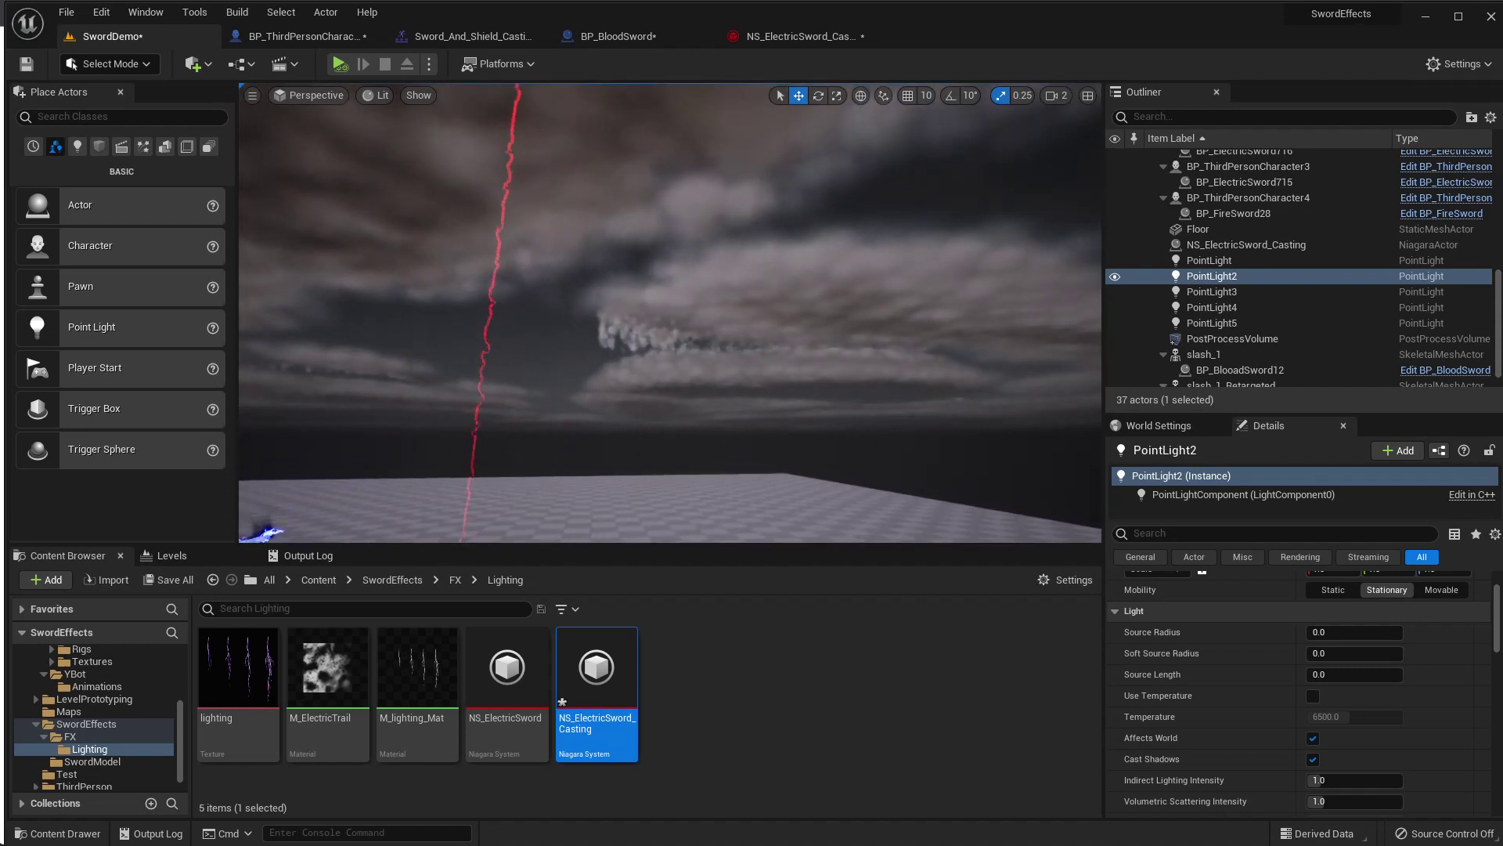
pyautogui.moveTo(540, 470); pyautogui.dragTo(540, 516, button='right')
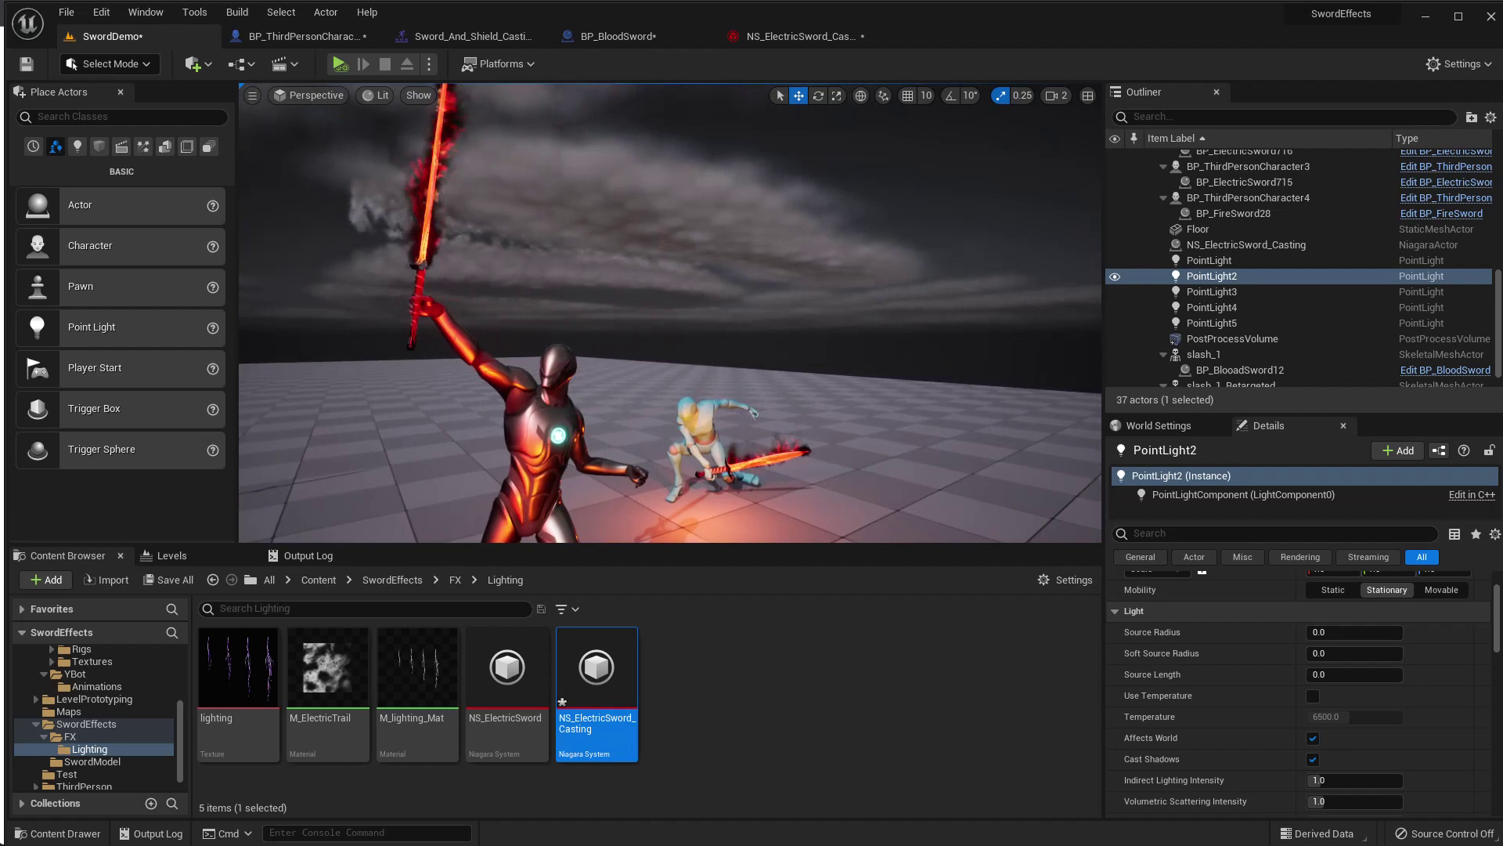
pyautogui.moveTo(669, 313)
pyautogui.mouseDown(button='right')
pyautogui.moveTo(654, 313)
pyautogui.moveTo(548, 76)
pyautogui.mouseUp(button='right')
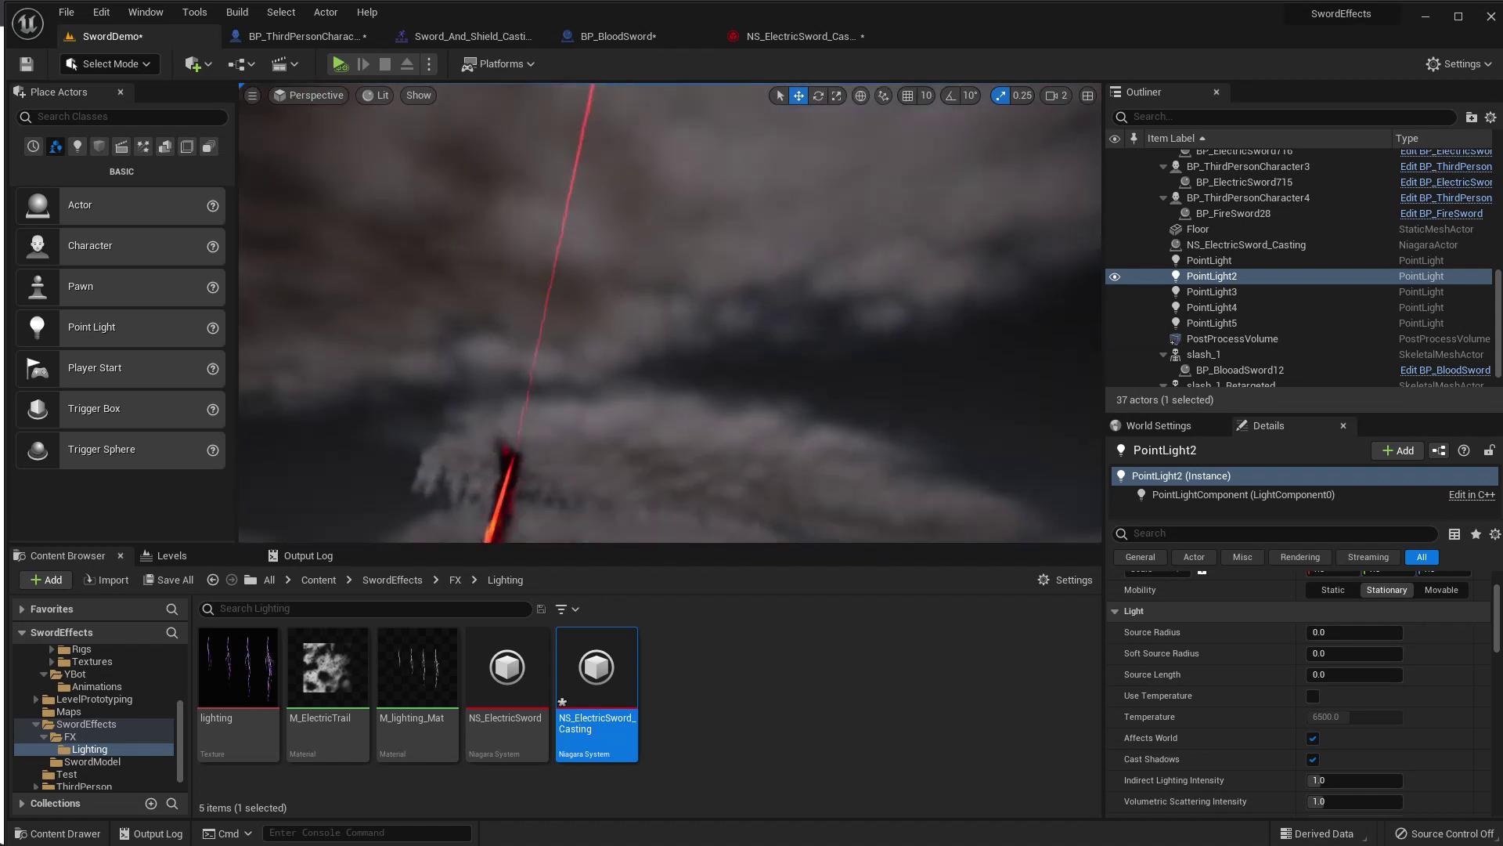
# Turn off Scale Ribbon Width for the Trail and inspect the orange sword trail in the level.
pyautogui.click(796, 37)
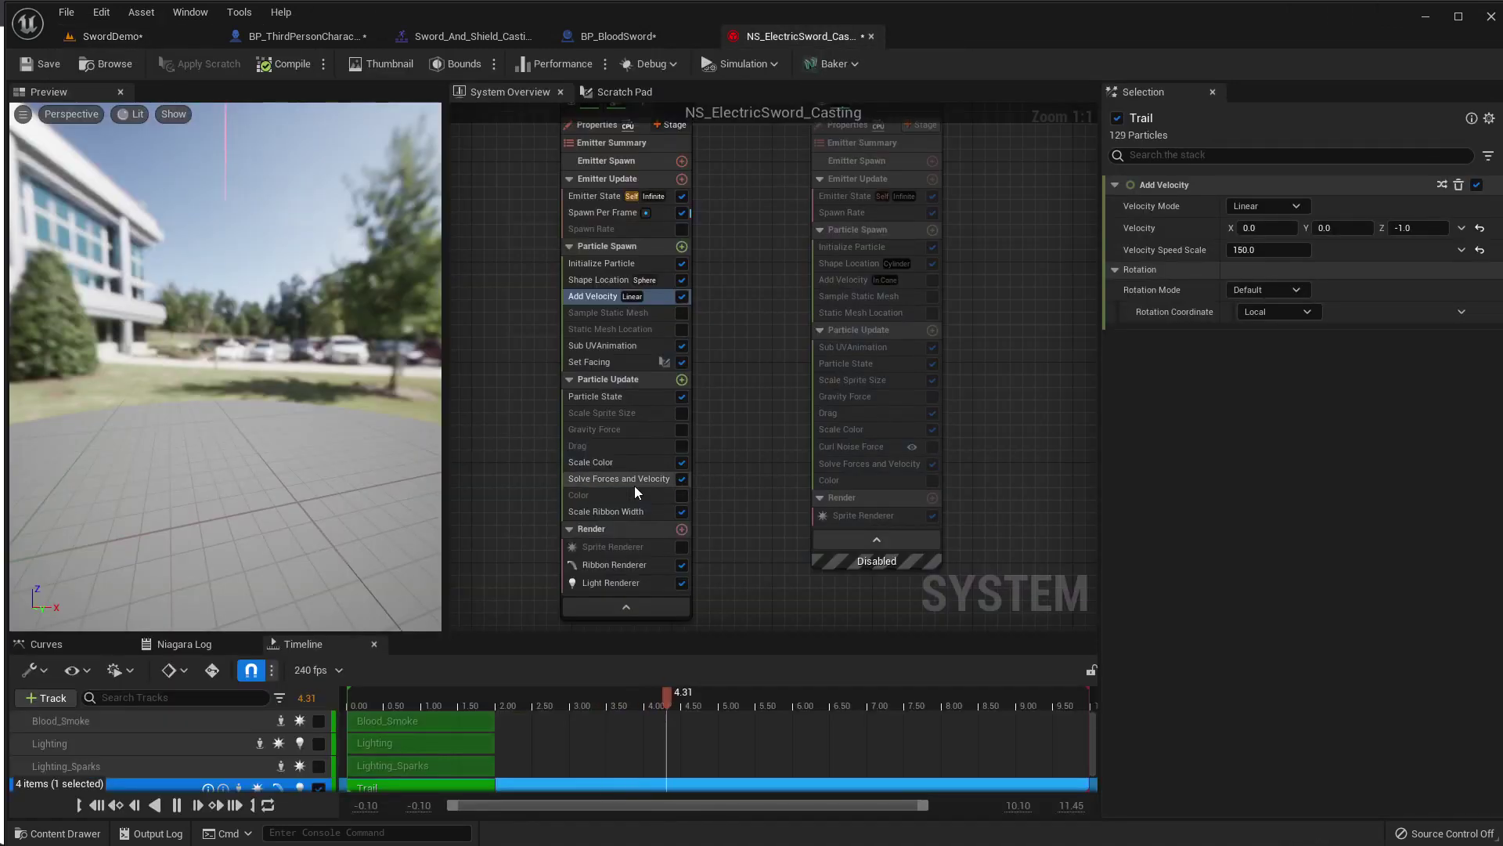
pyautogui.click(682, 511)
pyautogui.click(154, 34)
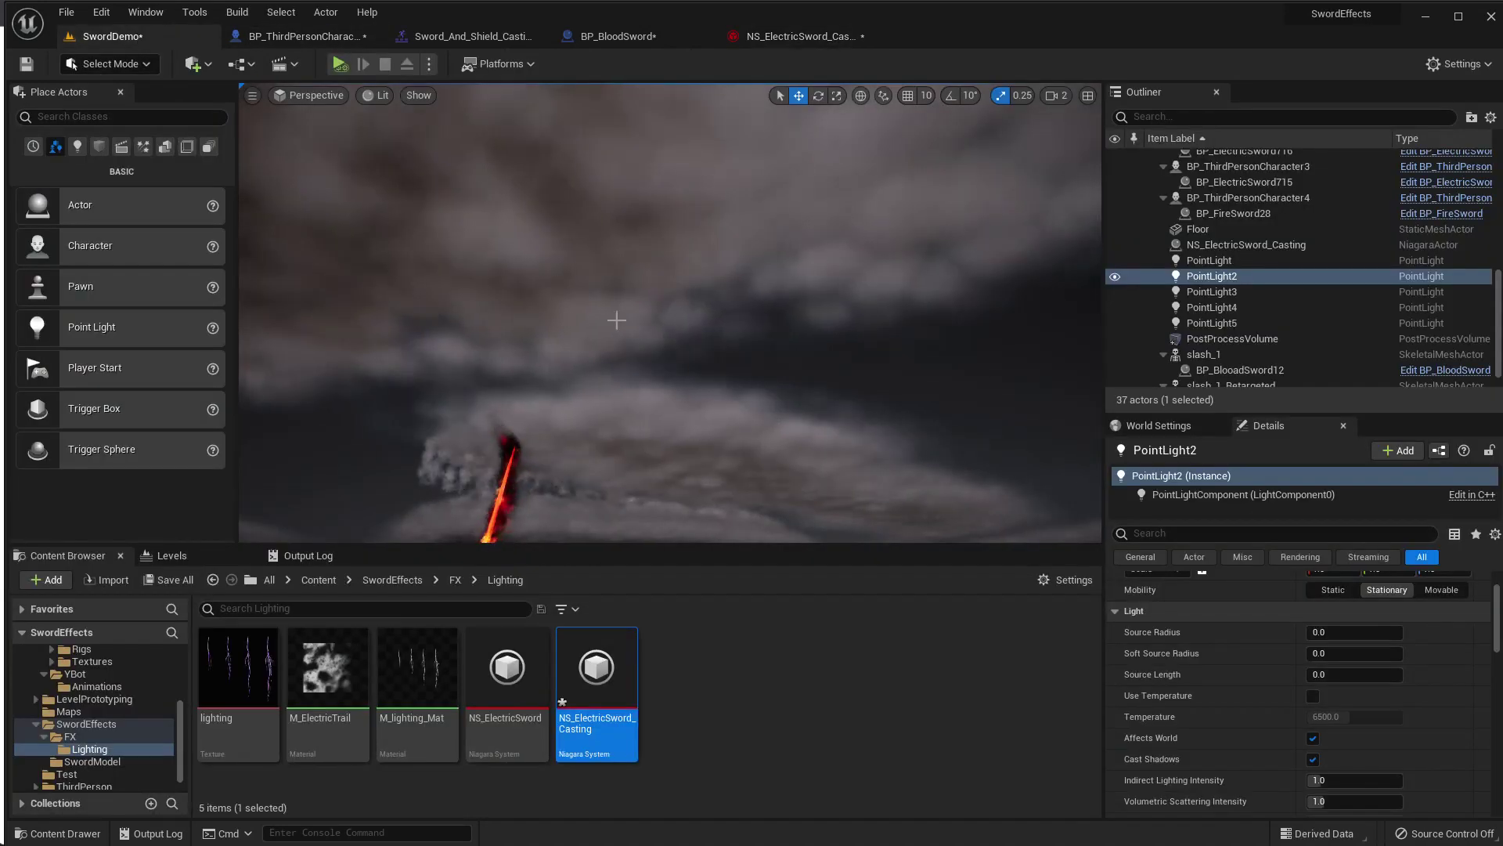
pyautogui.moveTo(616, 320)
pyautogui.mouseDown(button='right')
pyautogui.moveTo(626, 361)
pyautogui.moveTo(626, 336)
pyautogui.mouseUp(button='right')
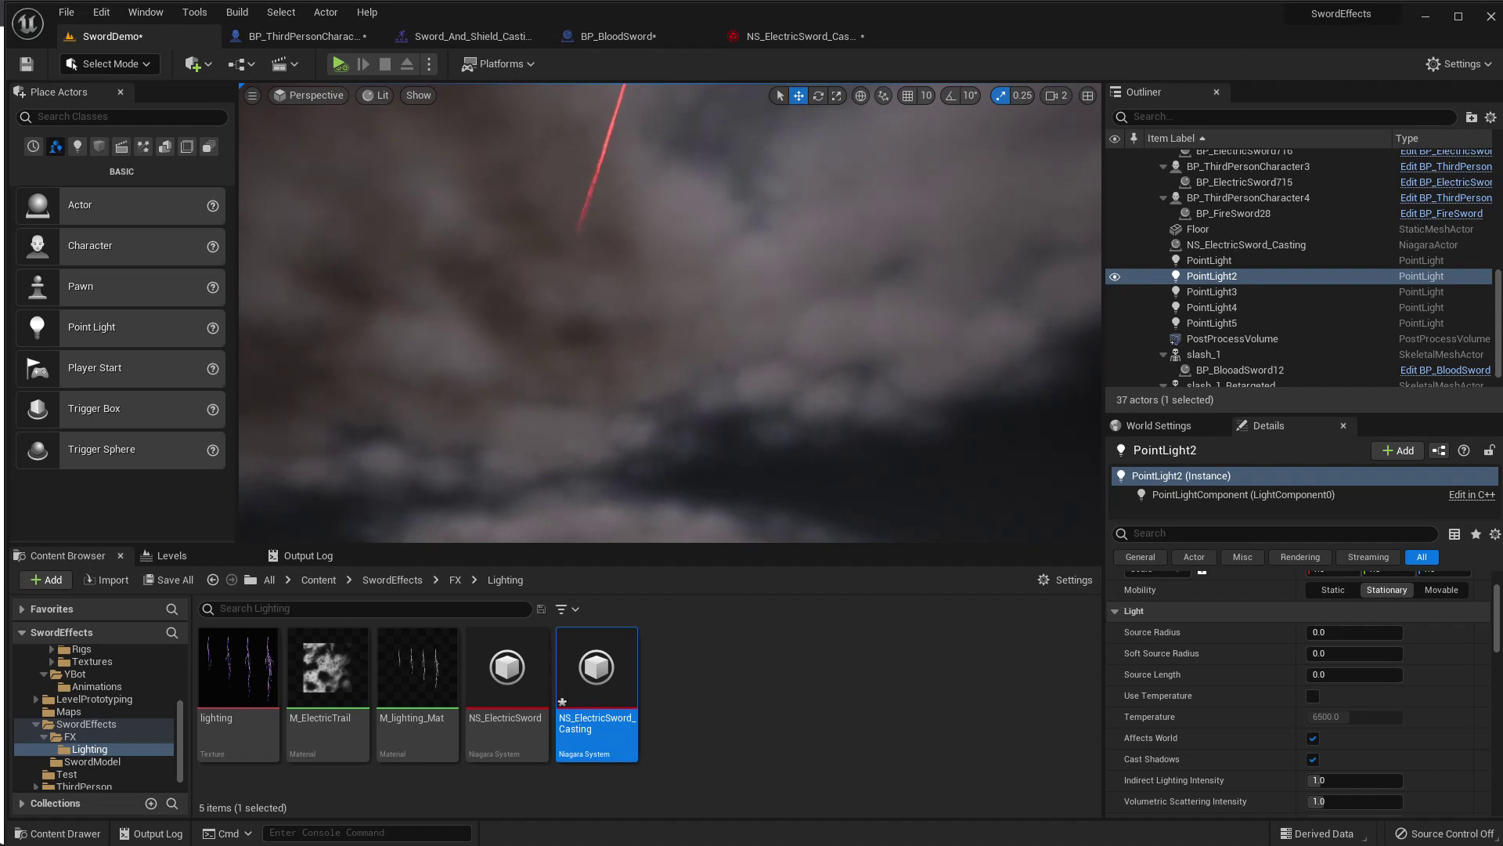
pyautogui.moveTo(626, 336); pyautogui.dragTo(626, 313, button='right')
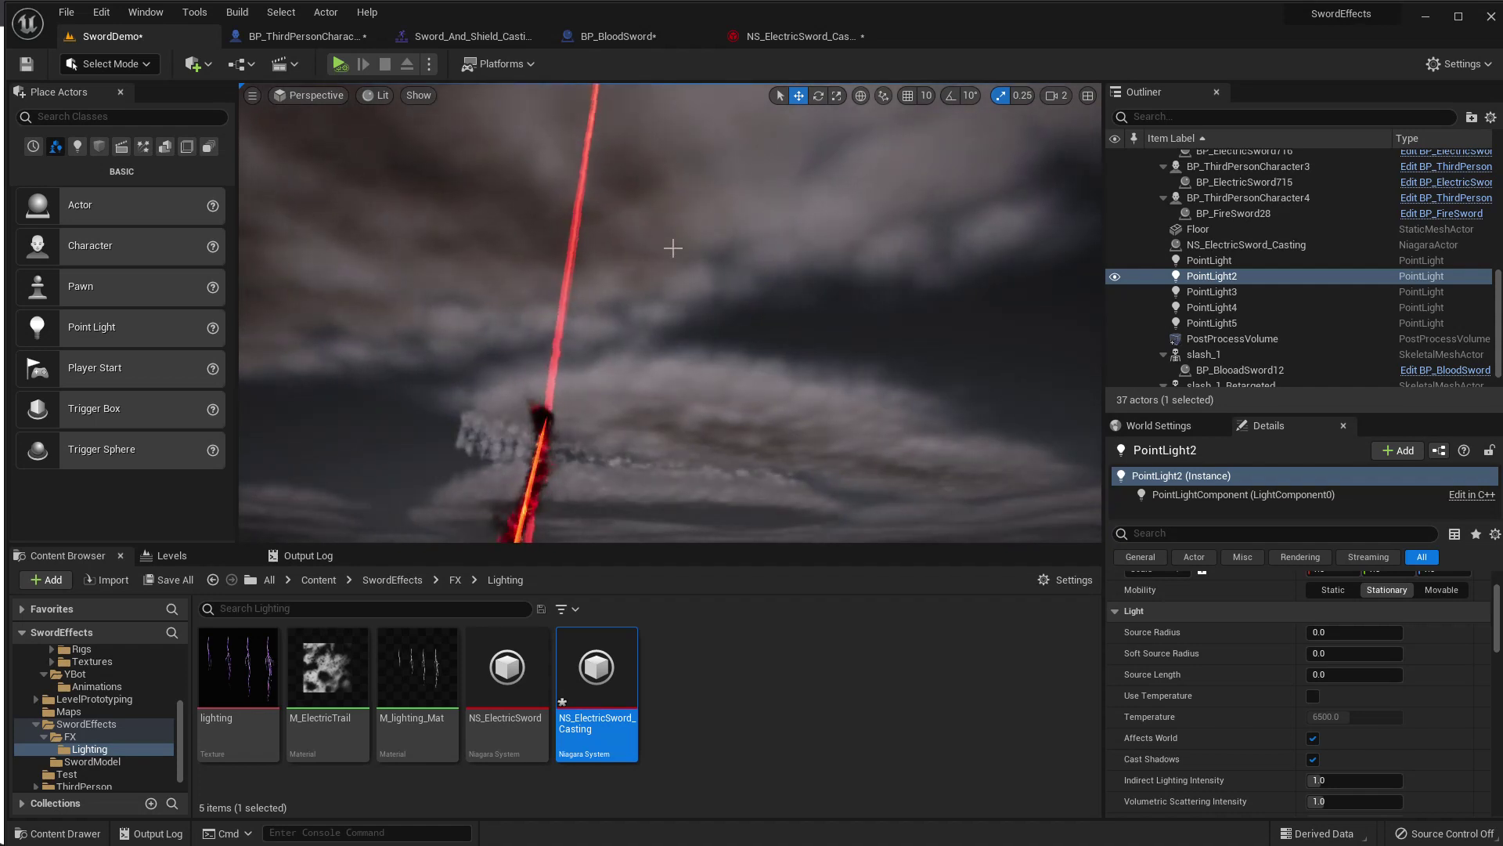
pyautogui.click(782, 36)
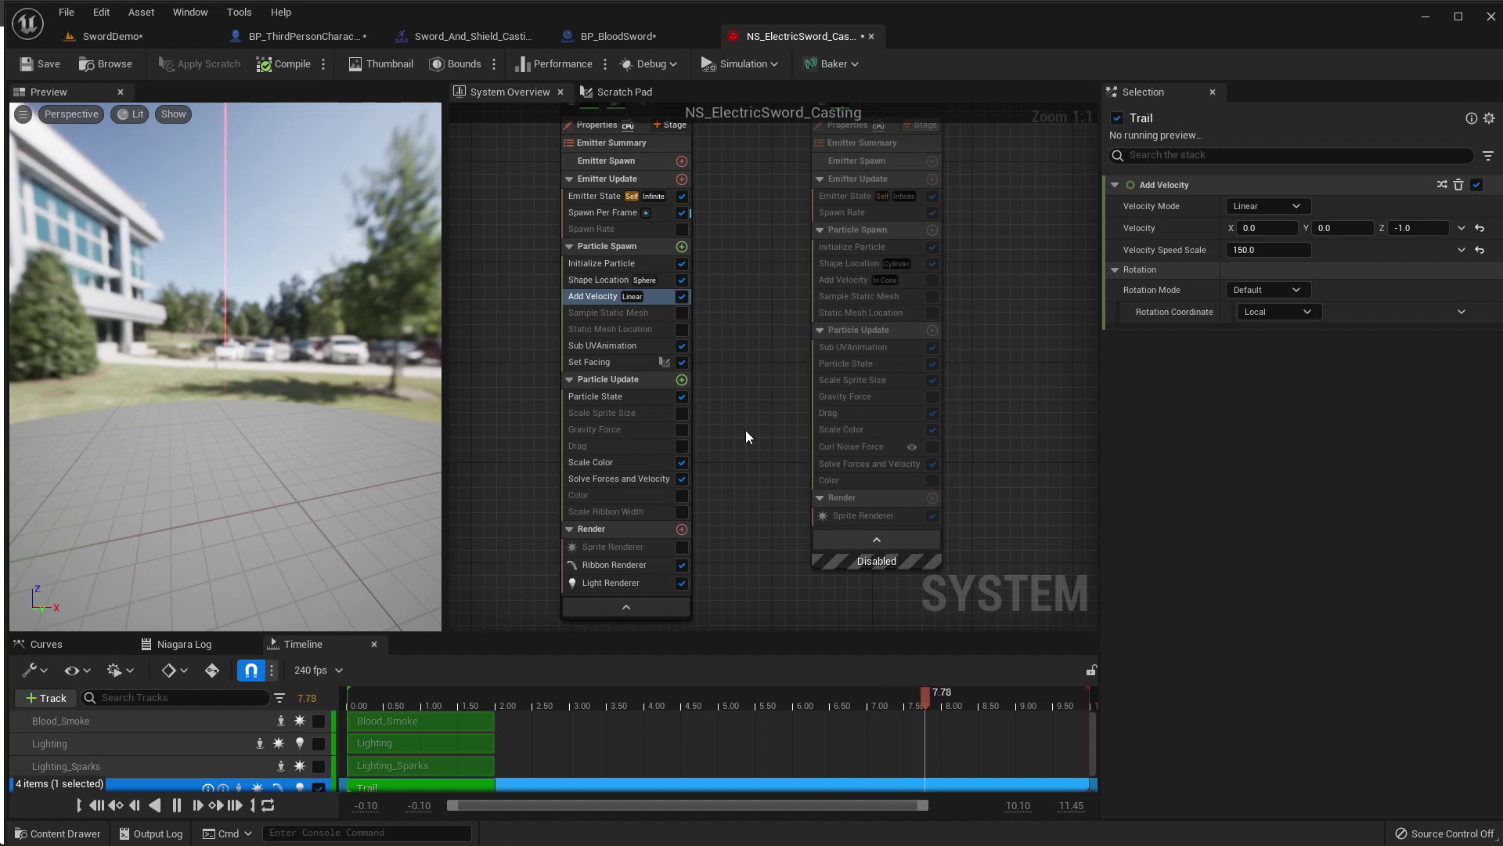
# Add a Point Attraction Force module to the Trail's Particle Update and review Velocity Speed Scale.
pyautogui.moveTo(748, 425); pyautogui.dragTo(760, 457, button='right')
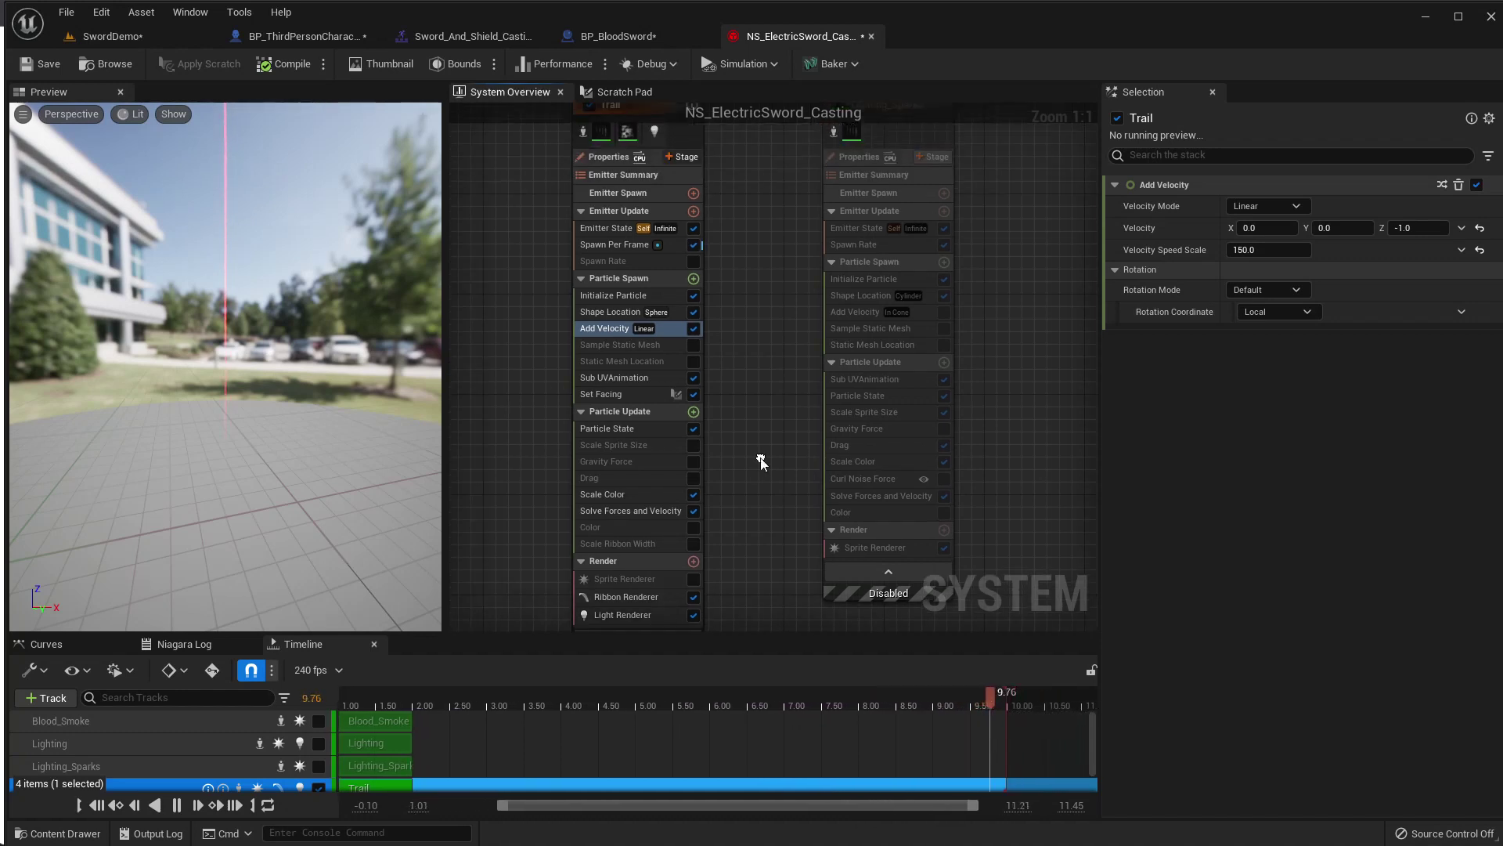
pyautogui.click(694, 412)
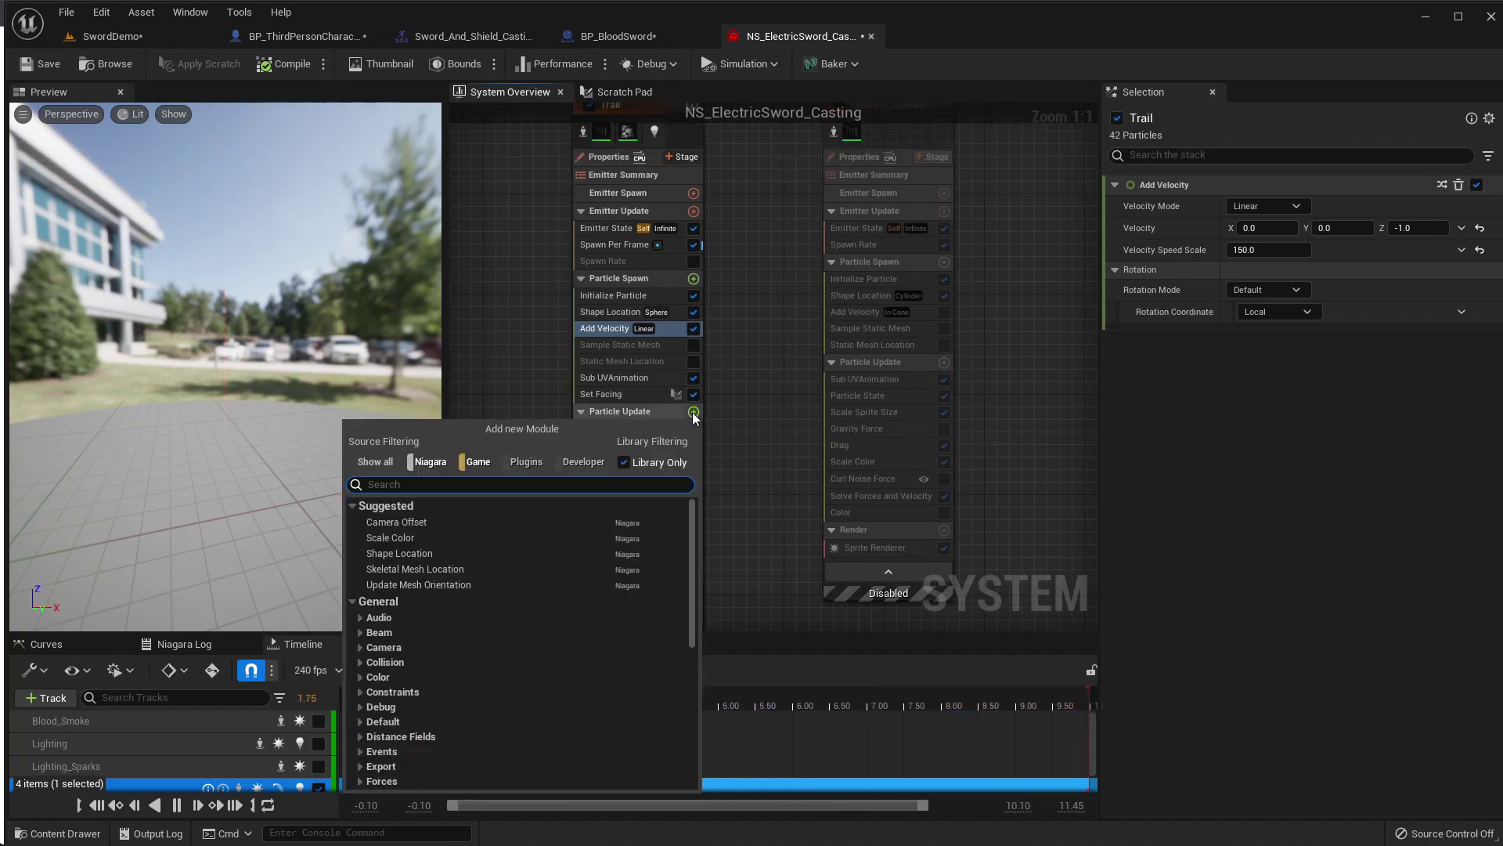
pyautogui.write('poin')
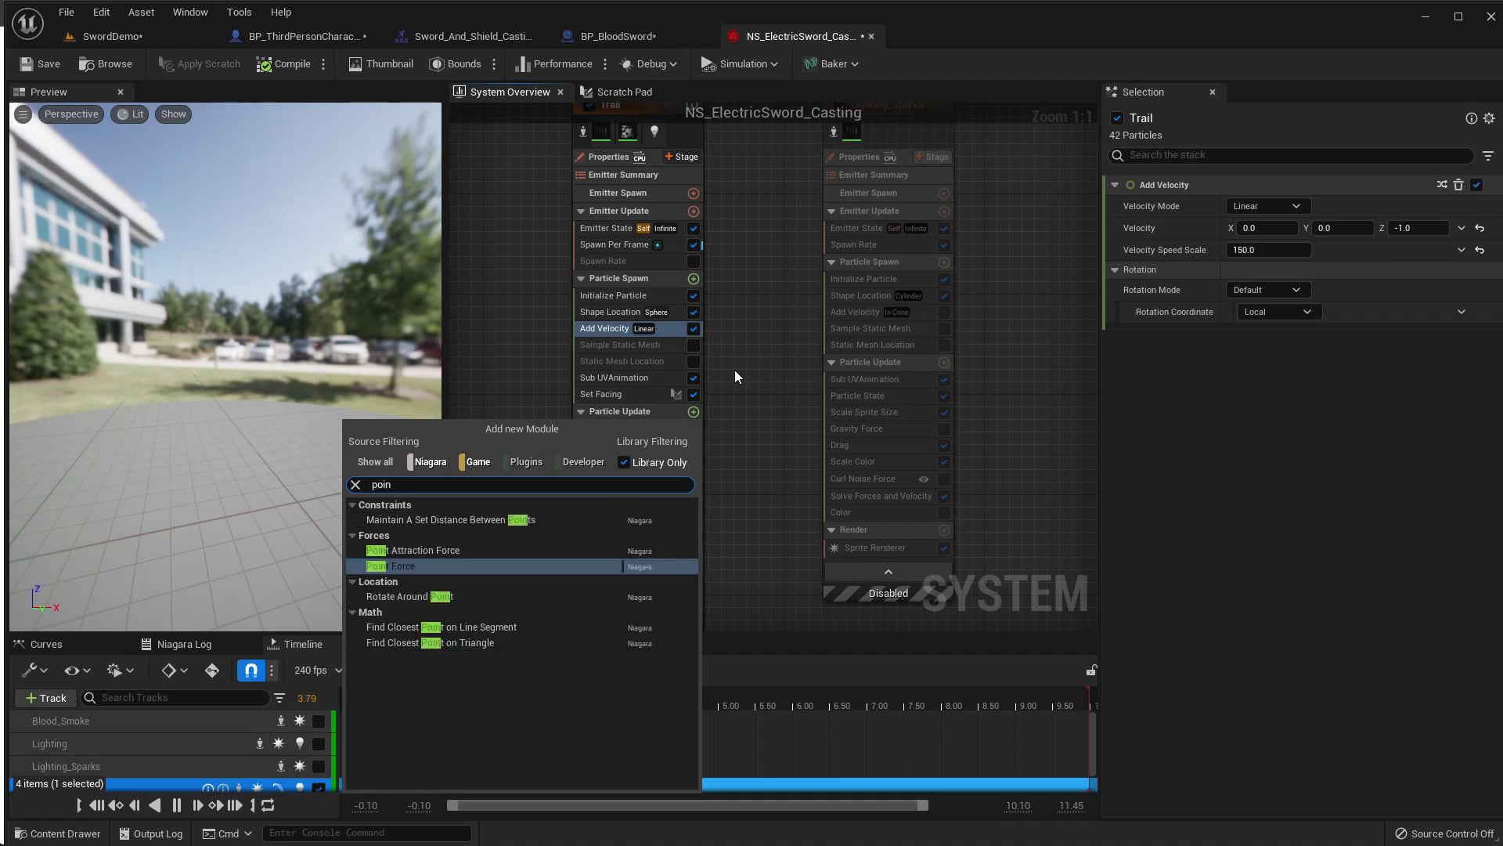
pyautogui.press('Up')
pyautogui.press('Return')
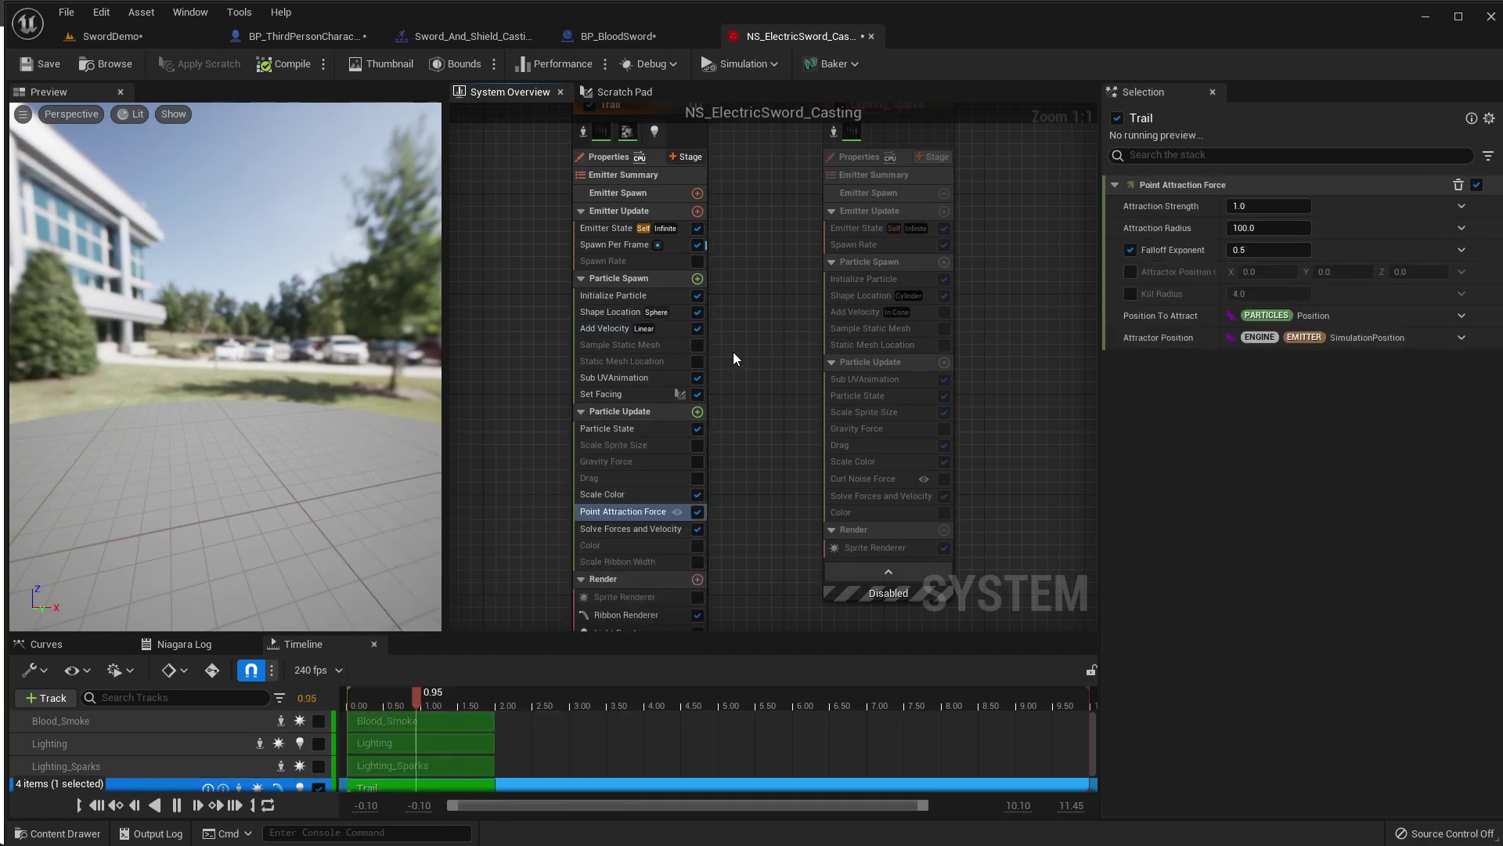
pyautogui.click(623, 327)
pyautogui.click(1288, 249)
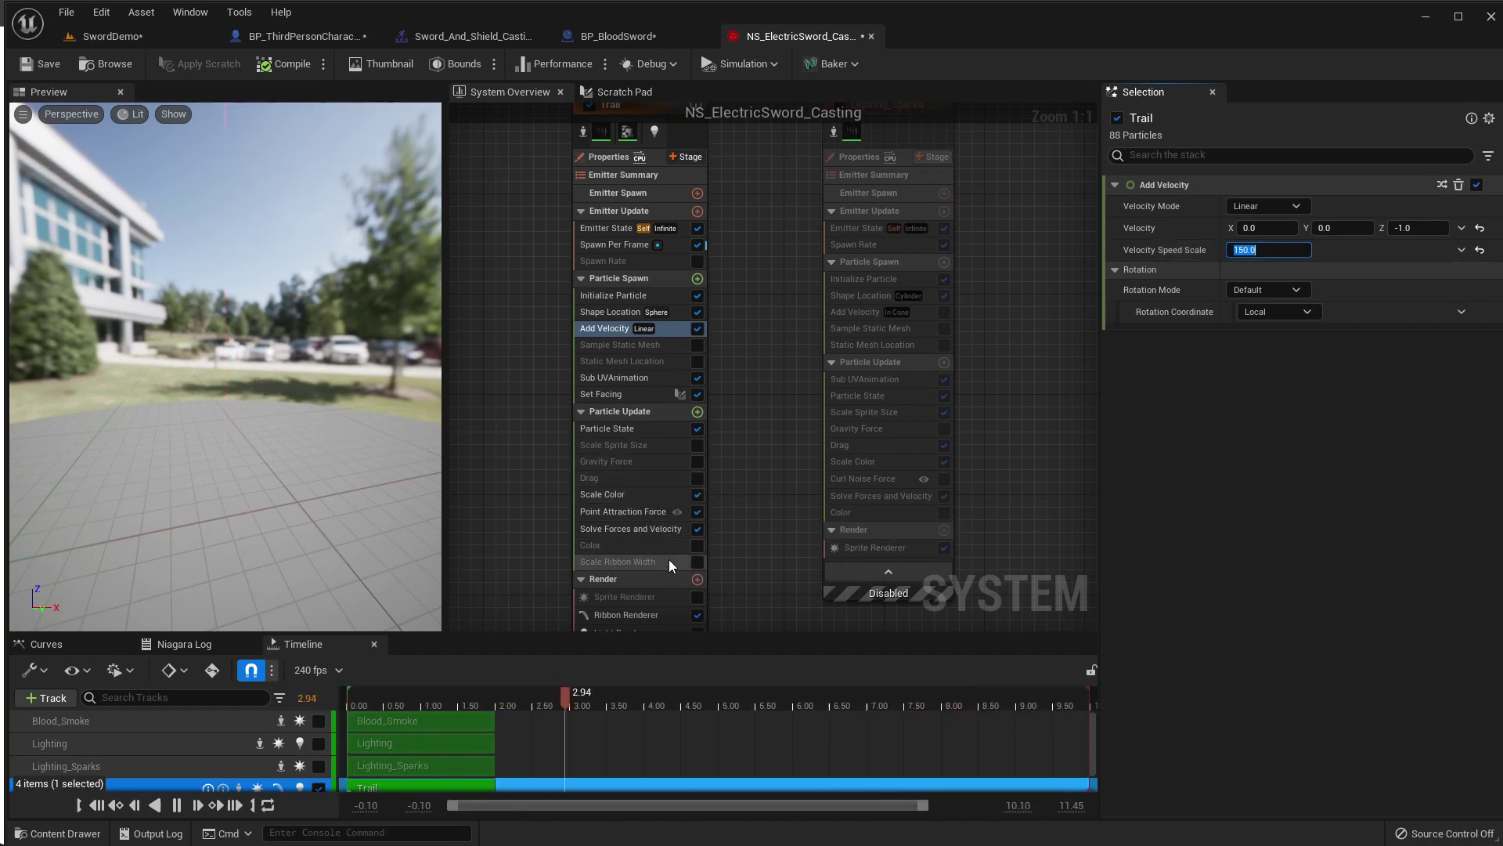
# Enable Kill Radius (4.0) on the point attraction force and check the beam in SwordDemo.
pyautogui.click(635, 511)
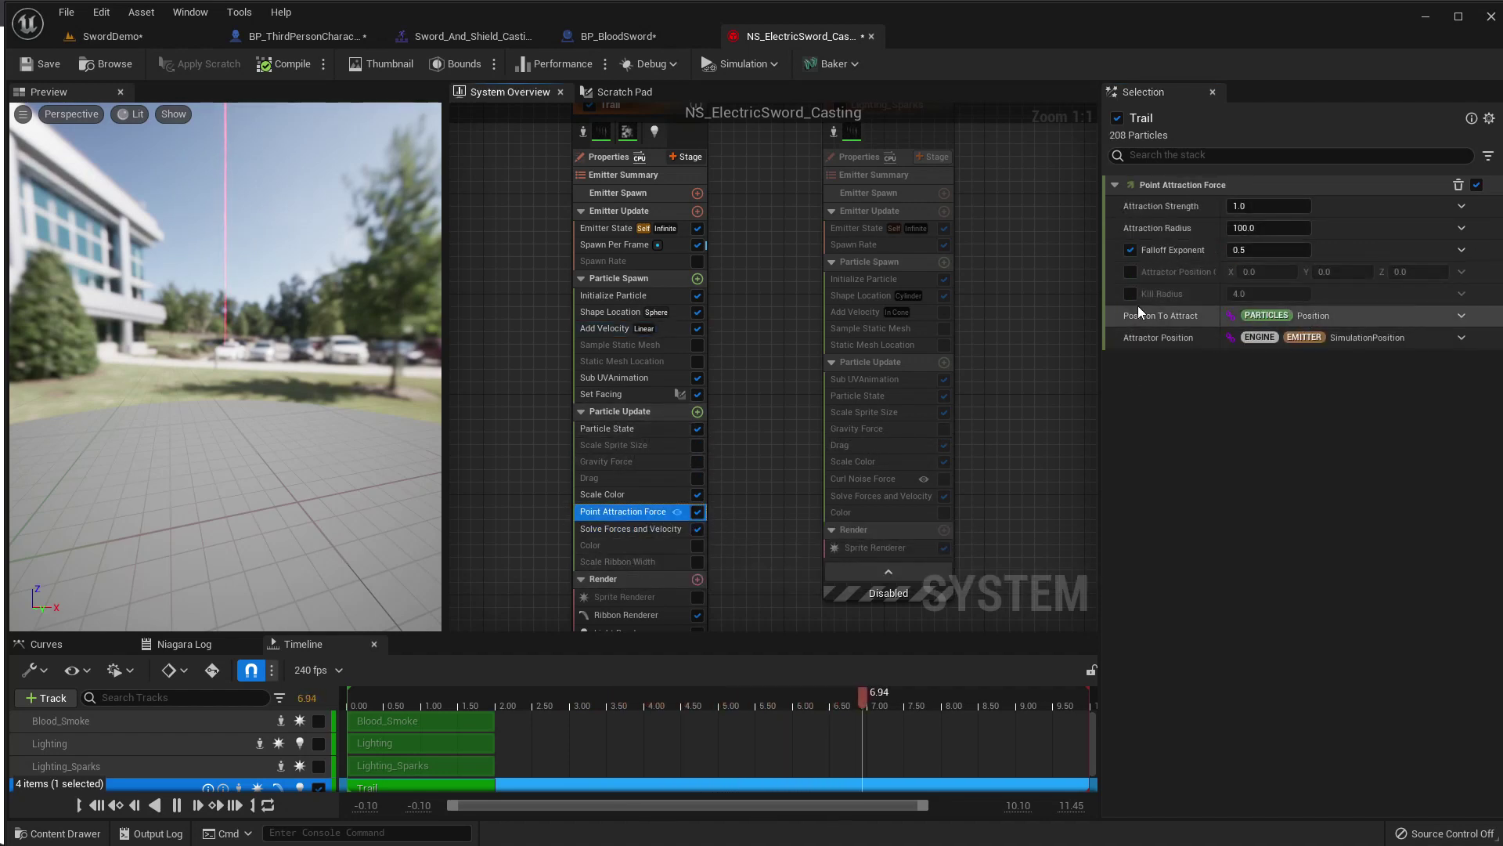
pyautogui.click(1131, 294)
pyautogui.click(1266, 296)
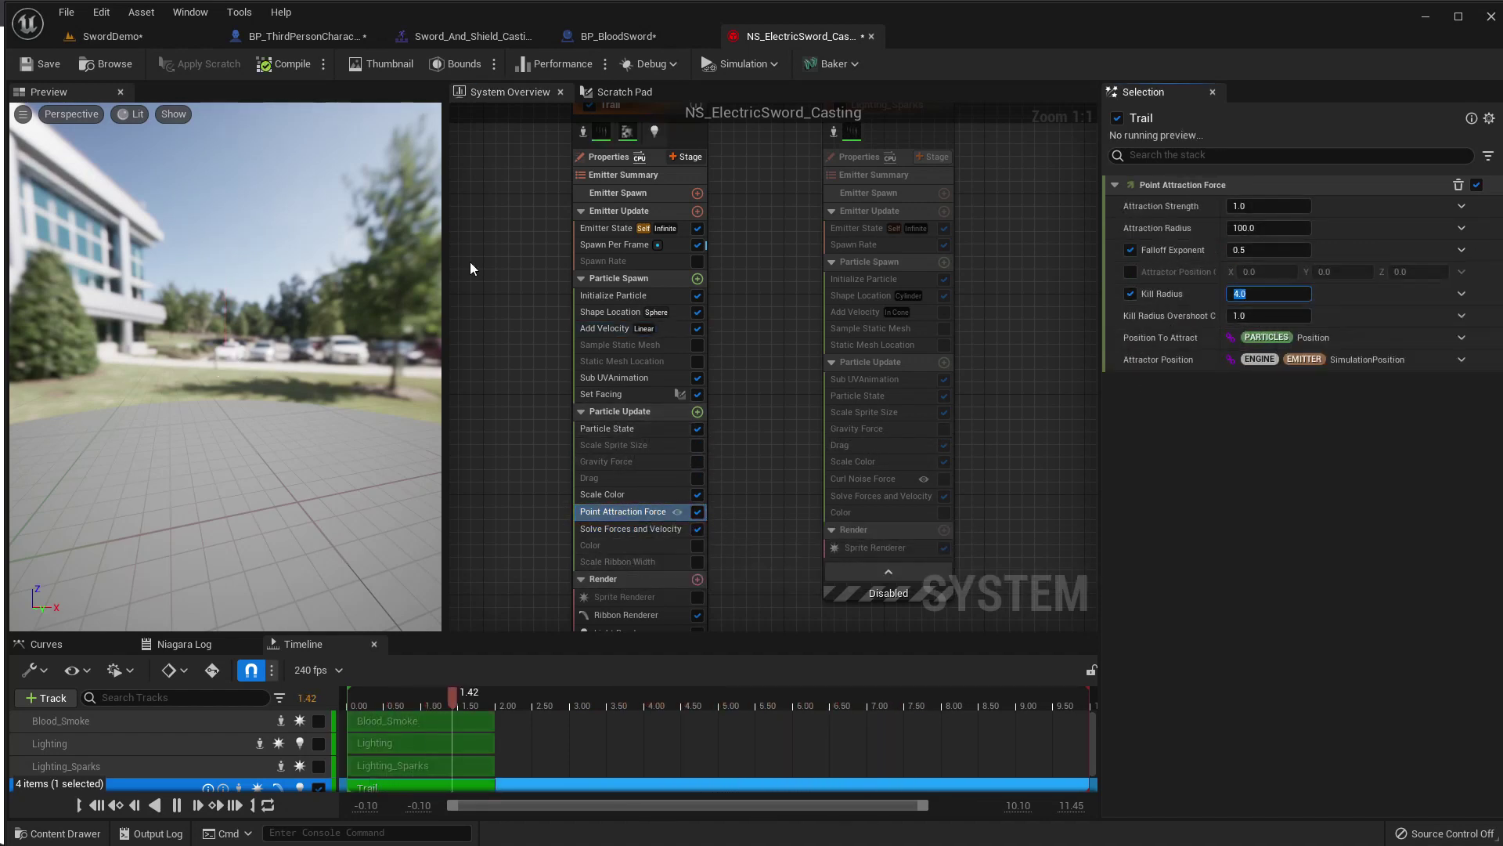
pyautogui.click(145, 32)
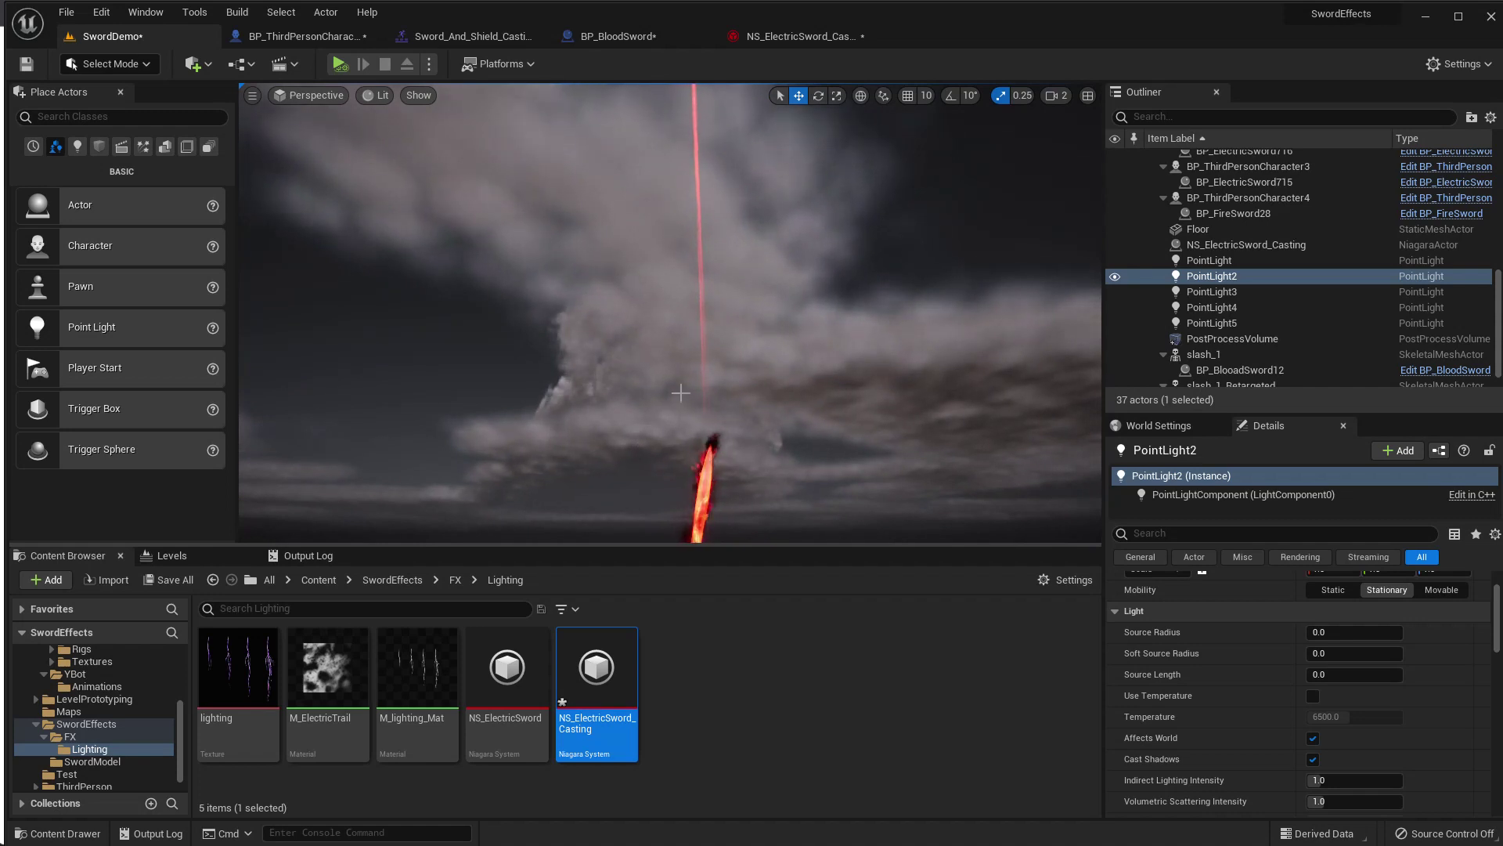
# Raise the Trail's Attraction Radius from 100 to 1000 and preview it in the level.
pyautogui.click(817, 37)
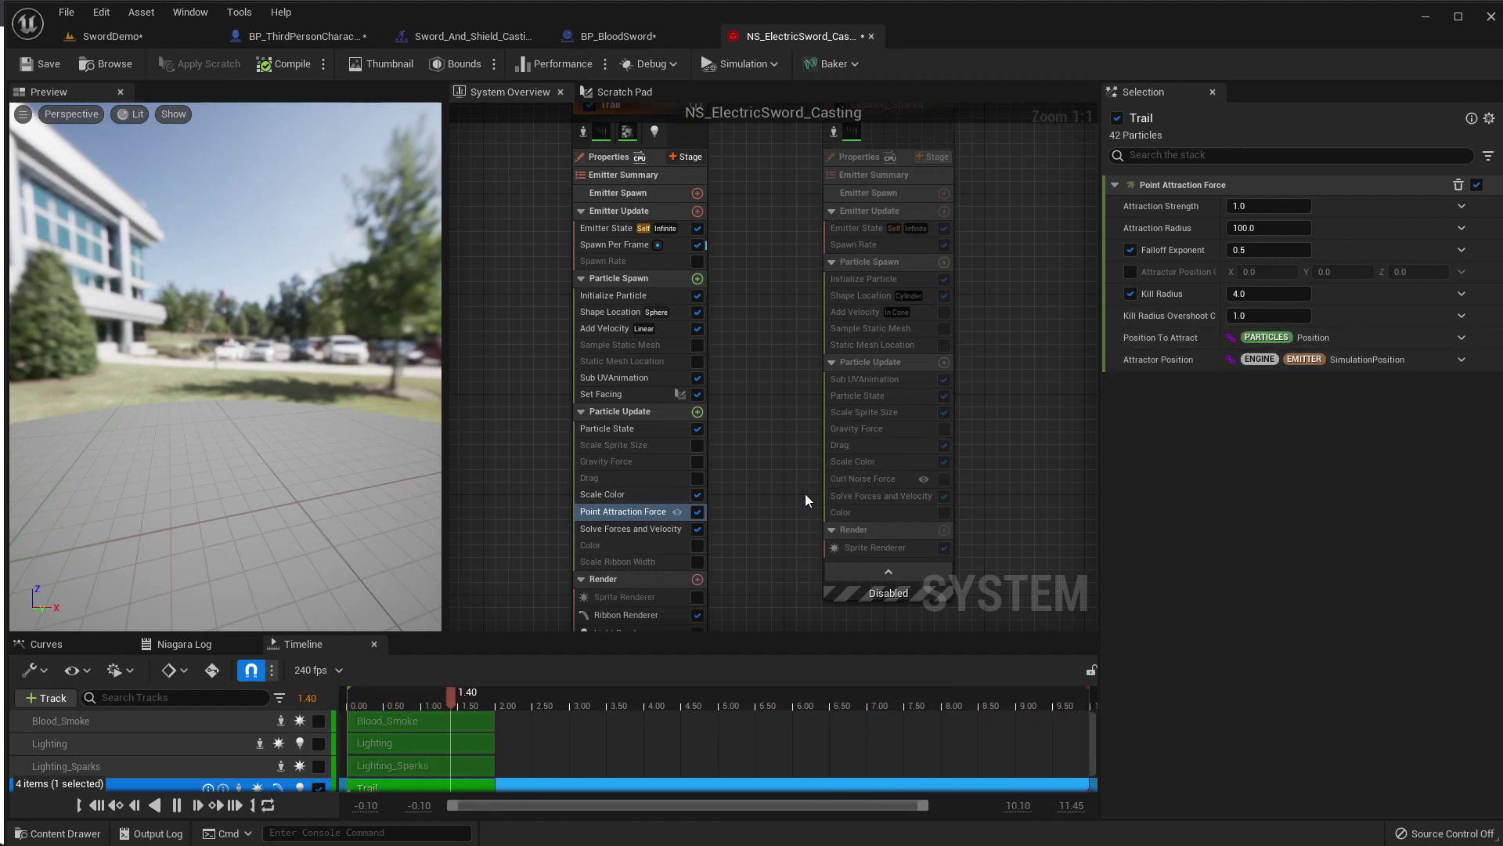
pyautogui.click(619, 525)
pyautogui.click(622, 511)
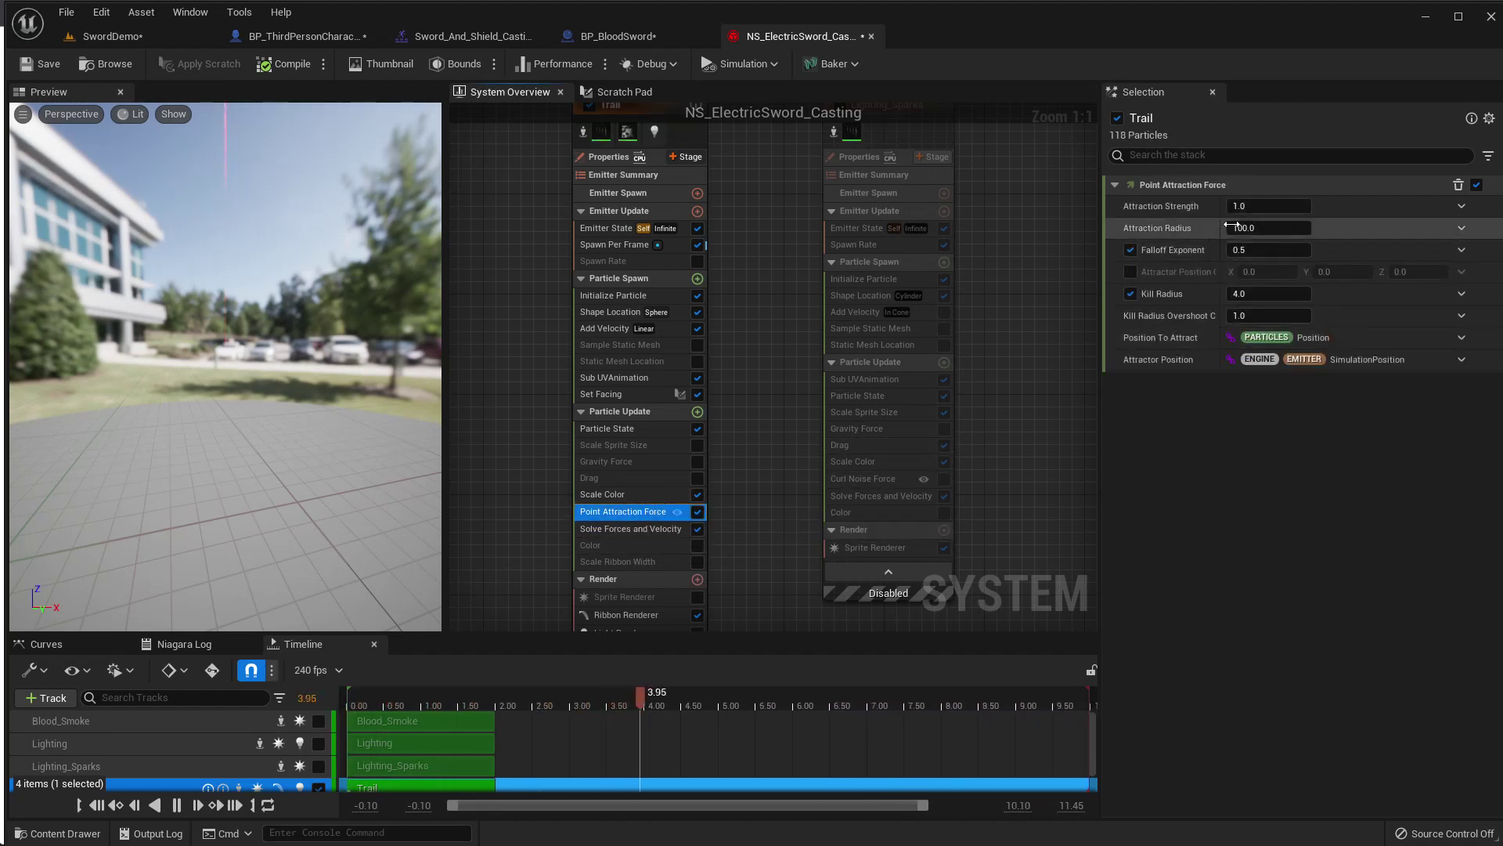
pyautogui.click(1253, 227)
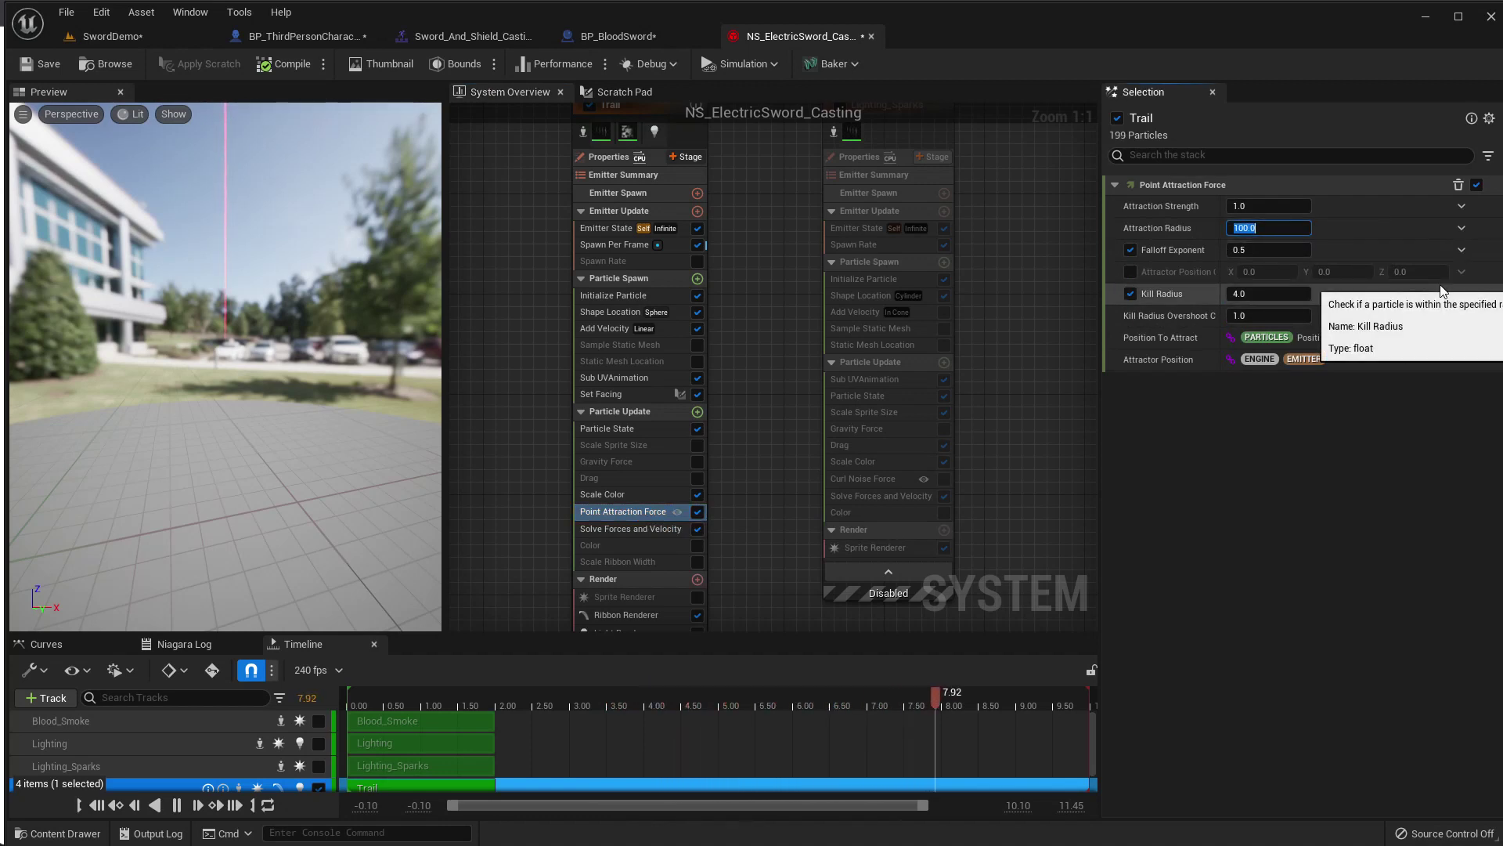
pyautogui.write('1000')
pyautogui.press('Return')
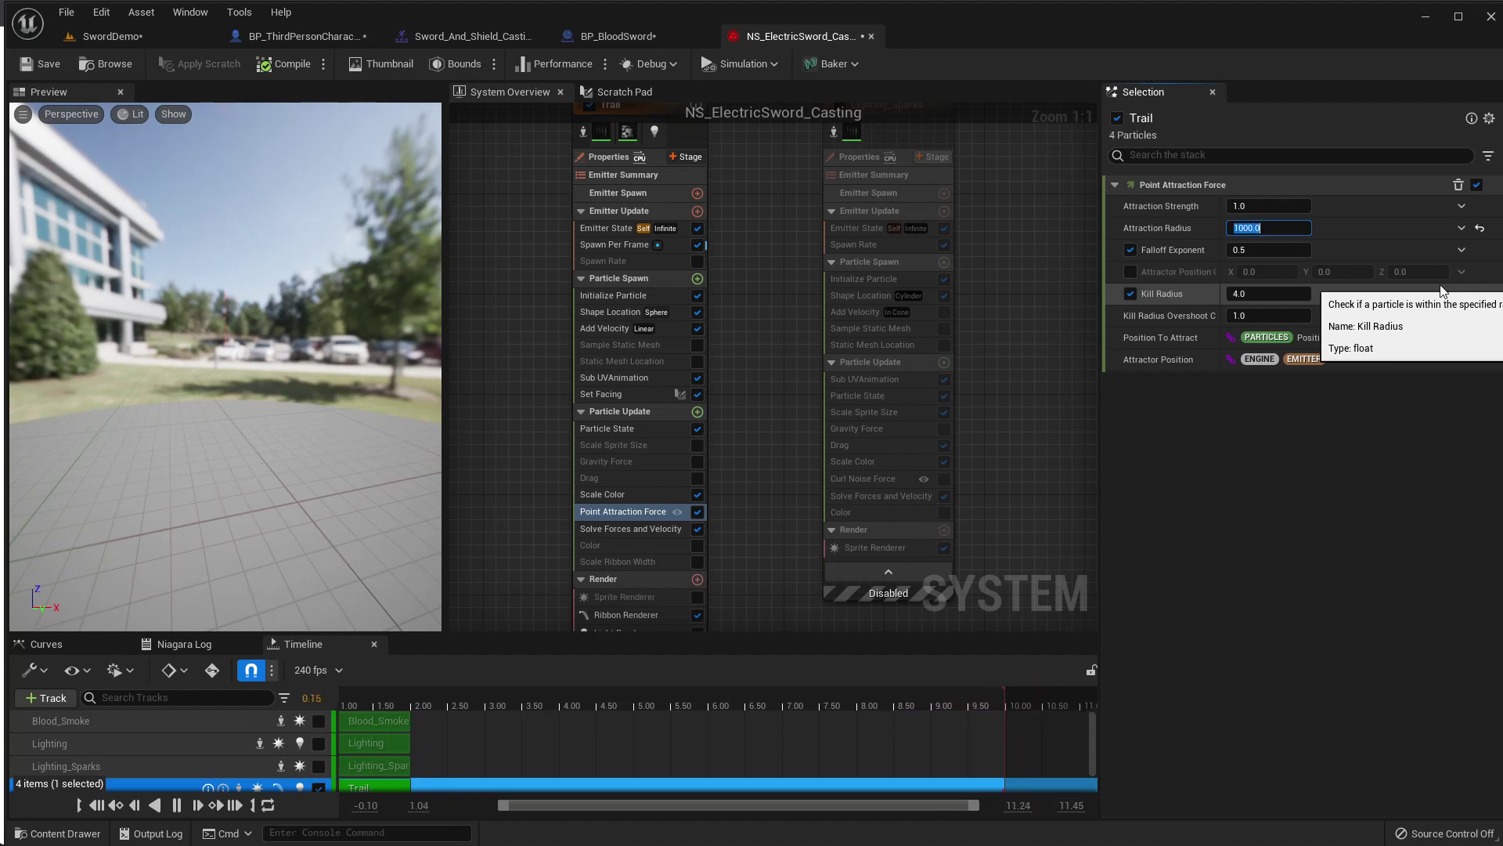
pyautogui.click(123, 33)
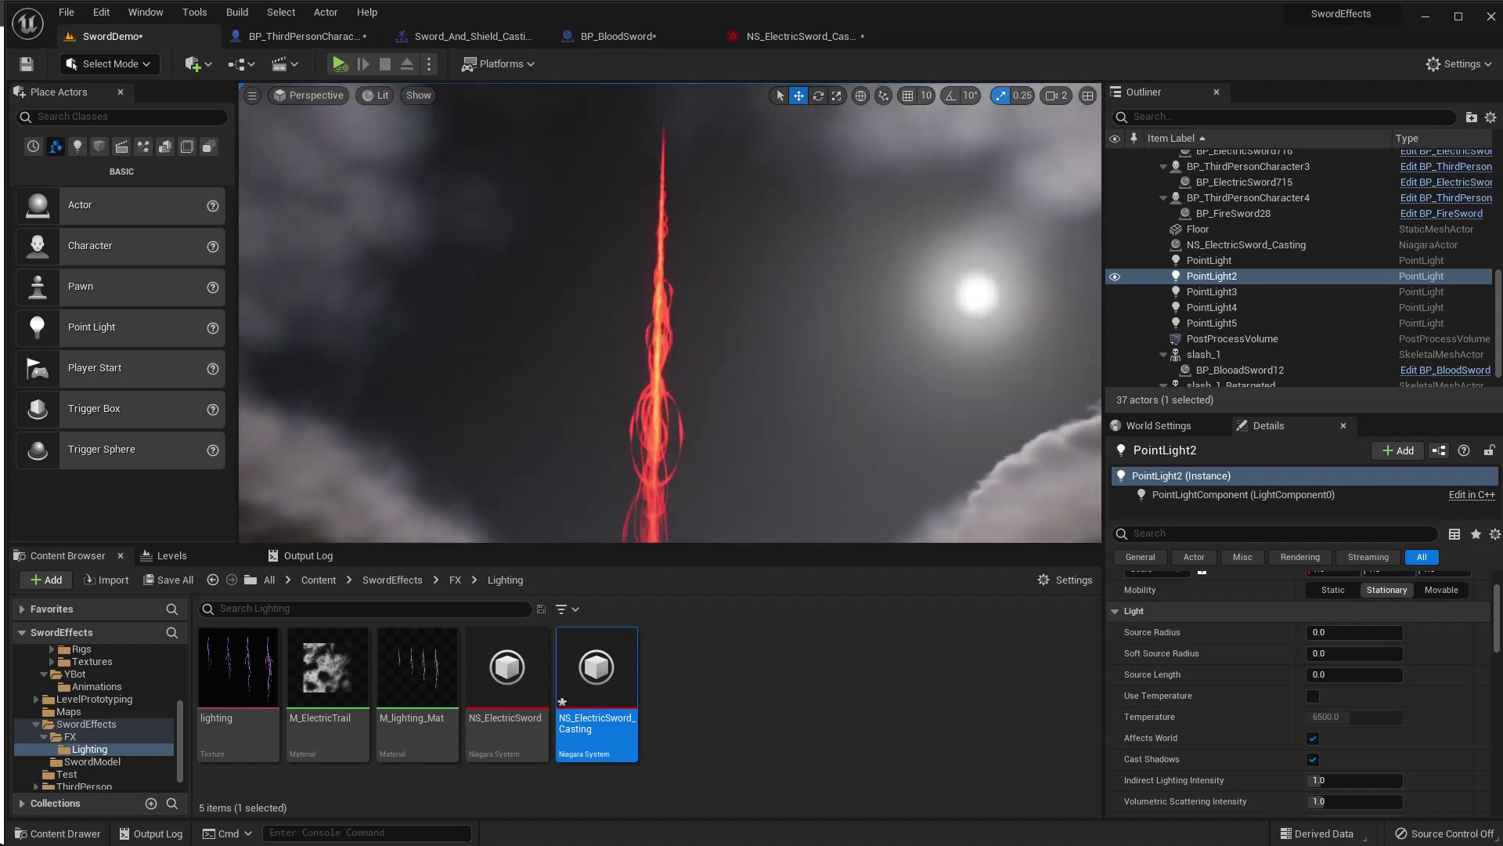
# Enable the Lighting_Sparks emitter and preview the sparks in the level.
pyautogui.click(760, 33)
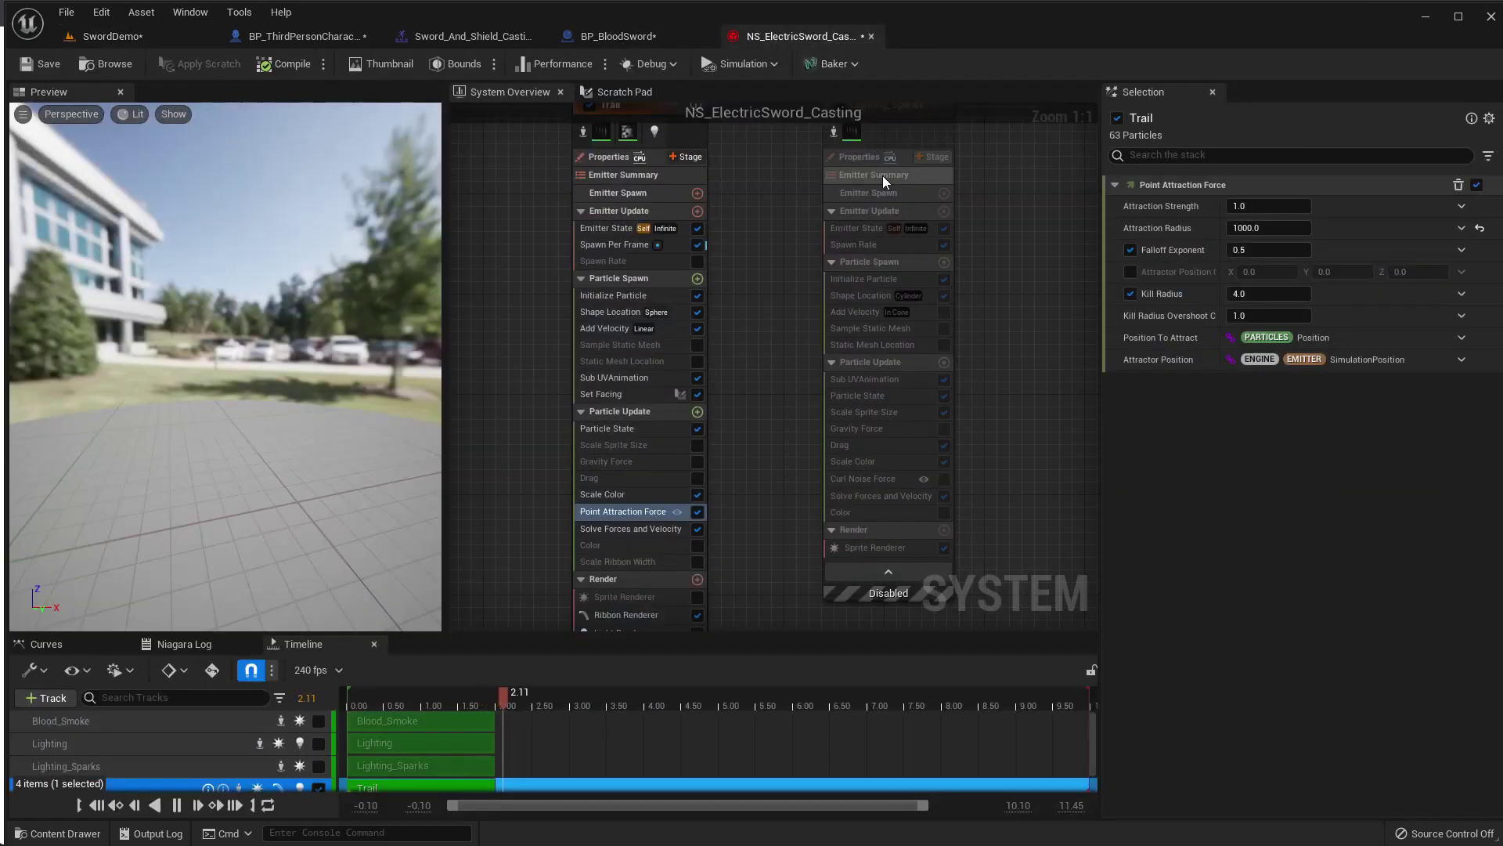
pyautogui.click(852, 210)
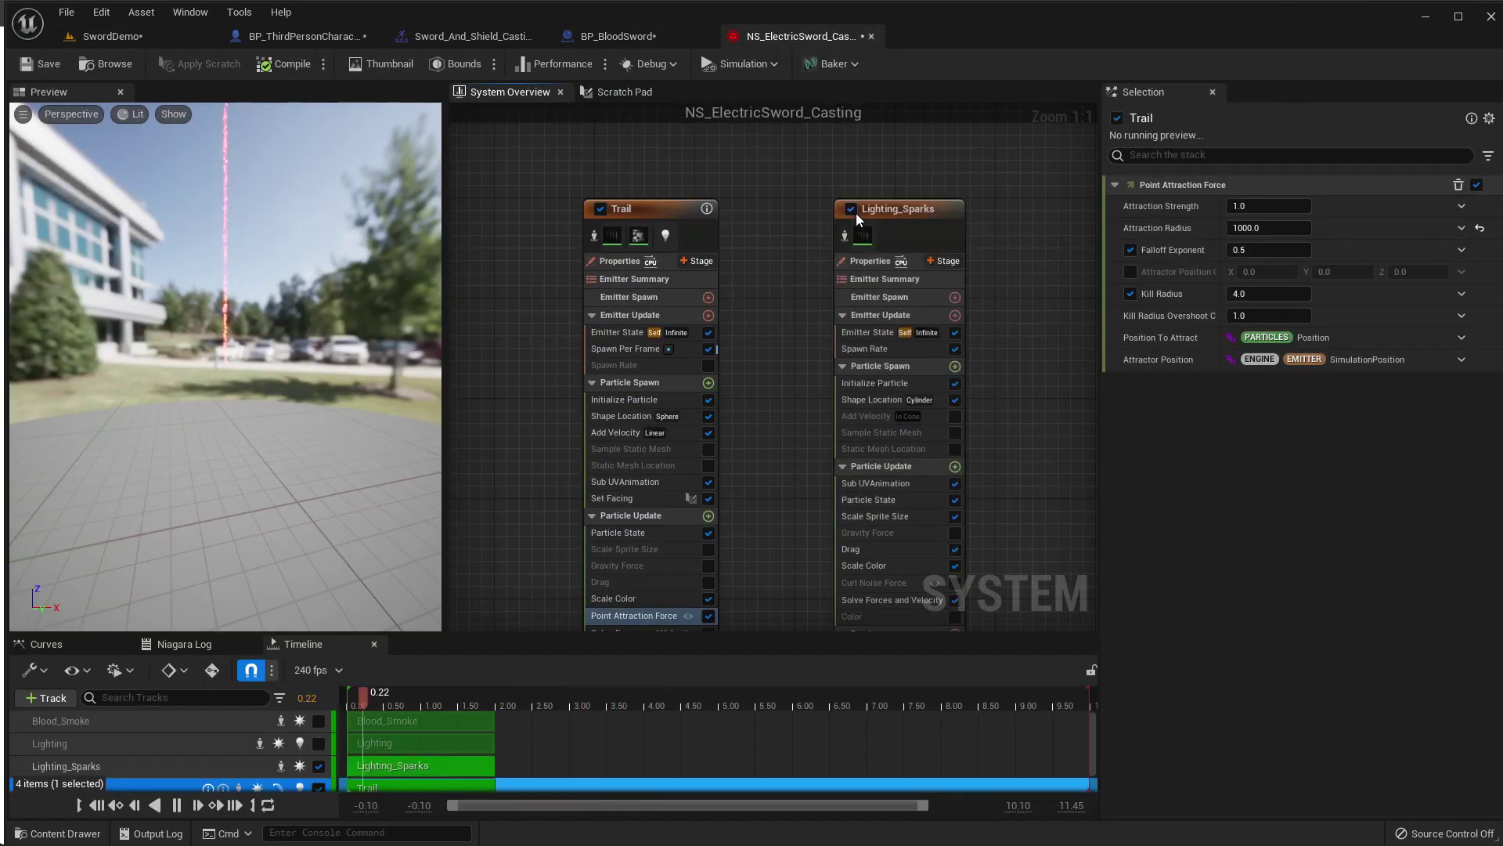
pyautogui.click(110, 36)
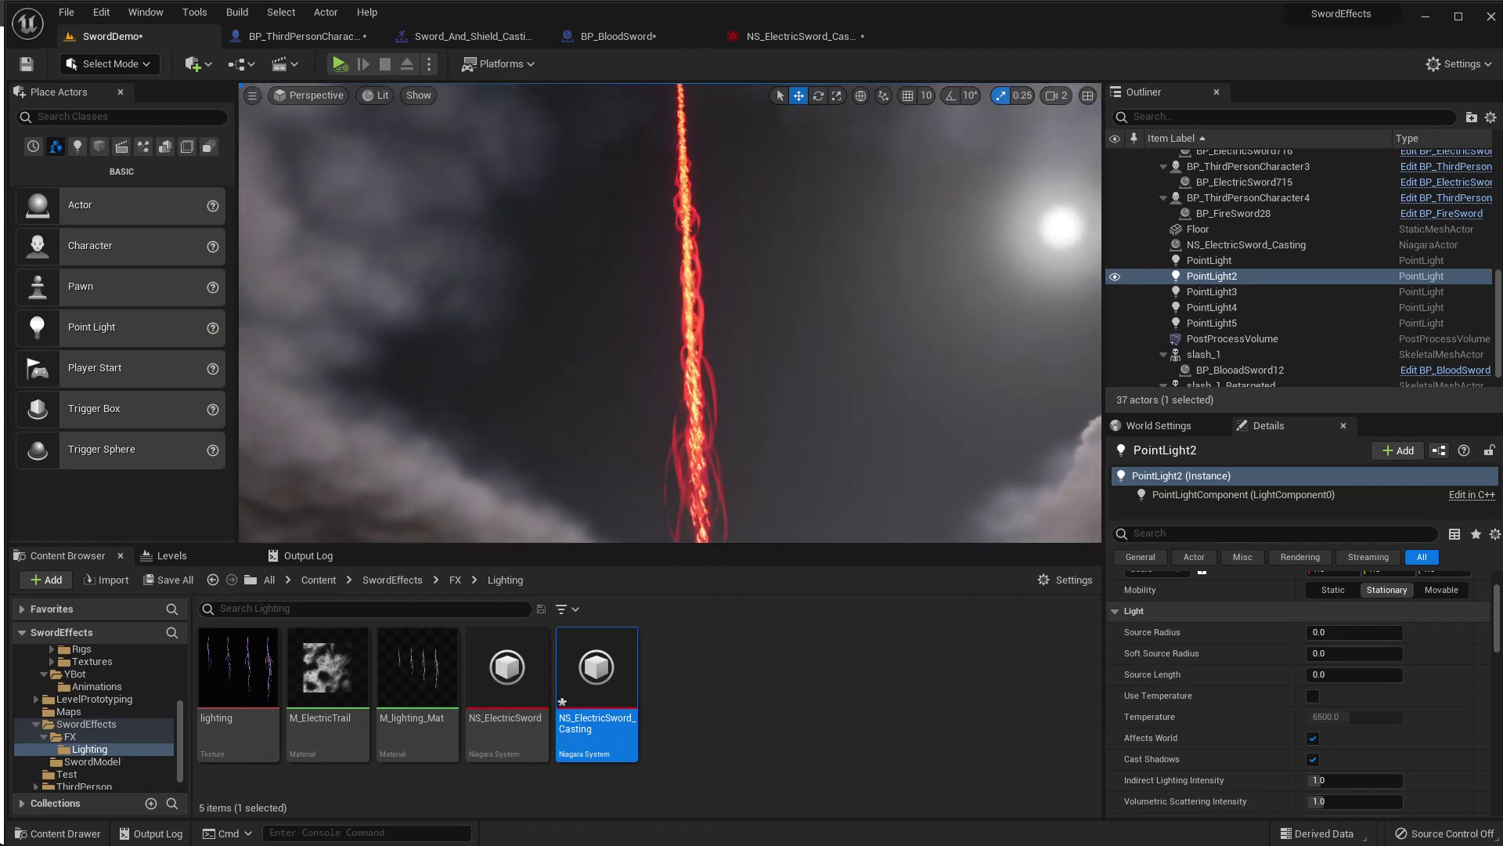
pyautogui.click(776, 39)
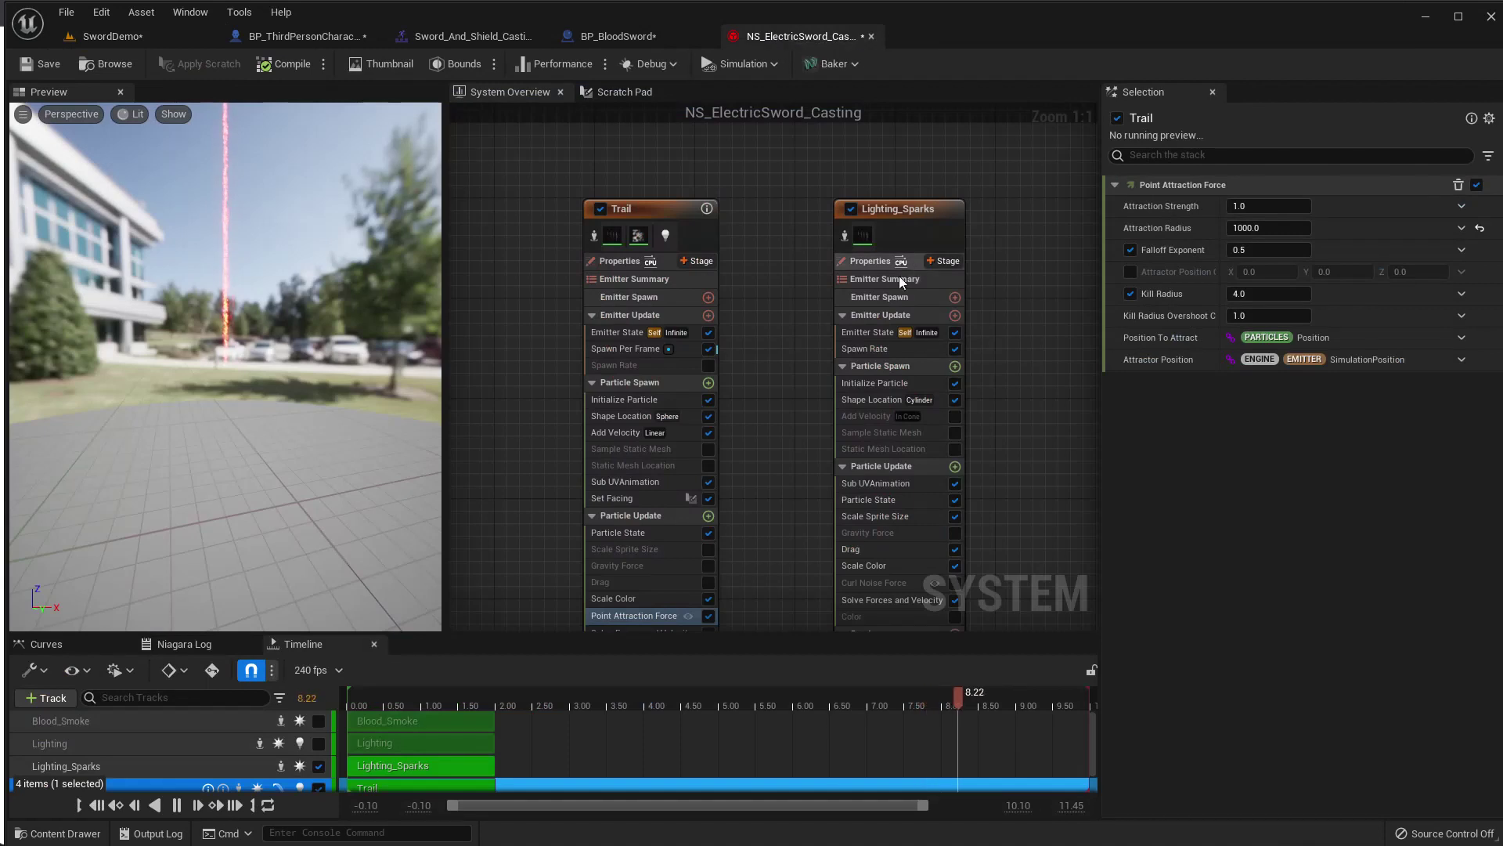
# Set the Trail's Initialize Particle Lifetime from 10 to 2 and view the effect in the level.
pyautogui.click(621, 350)
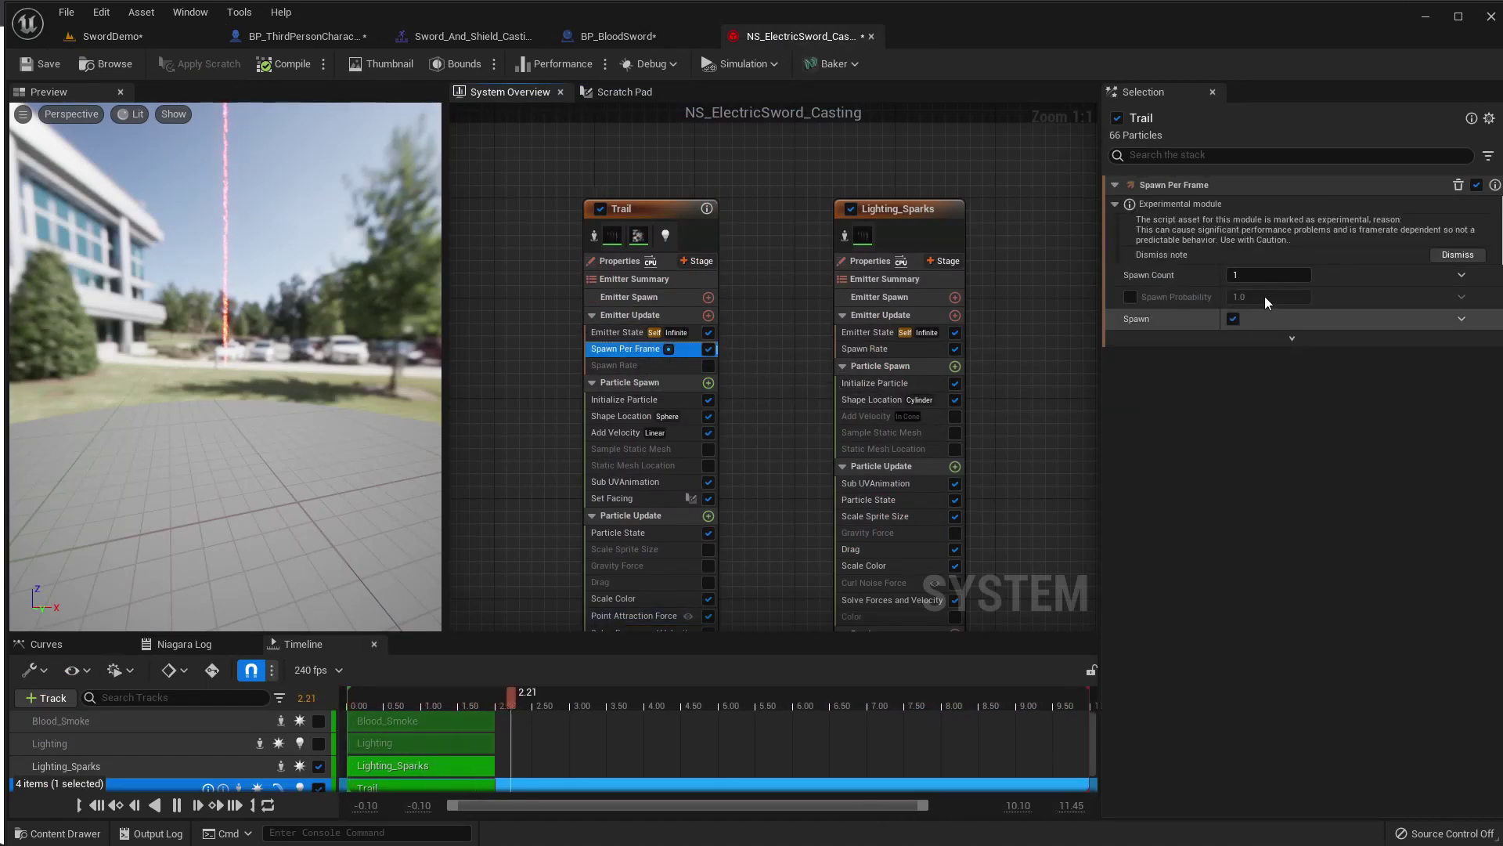
pyautogui.click(627, 401)
pyautogui.click(1271, 267)
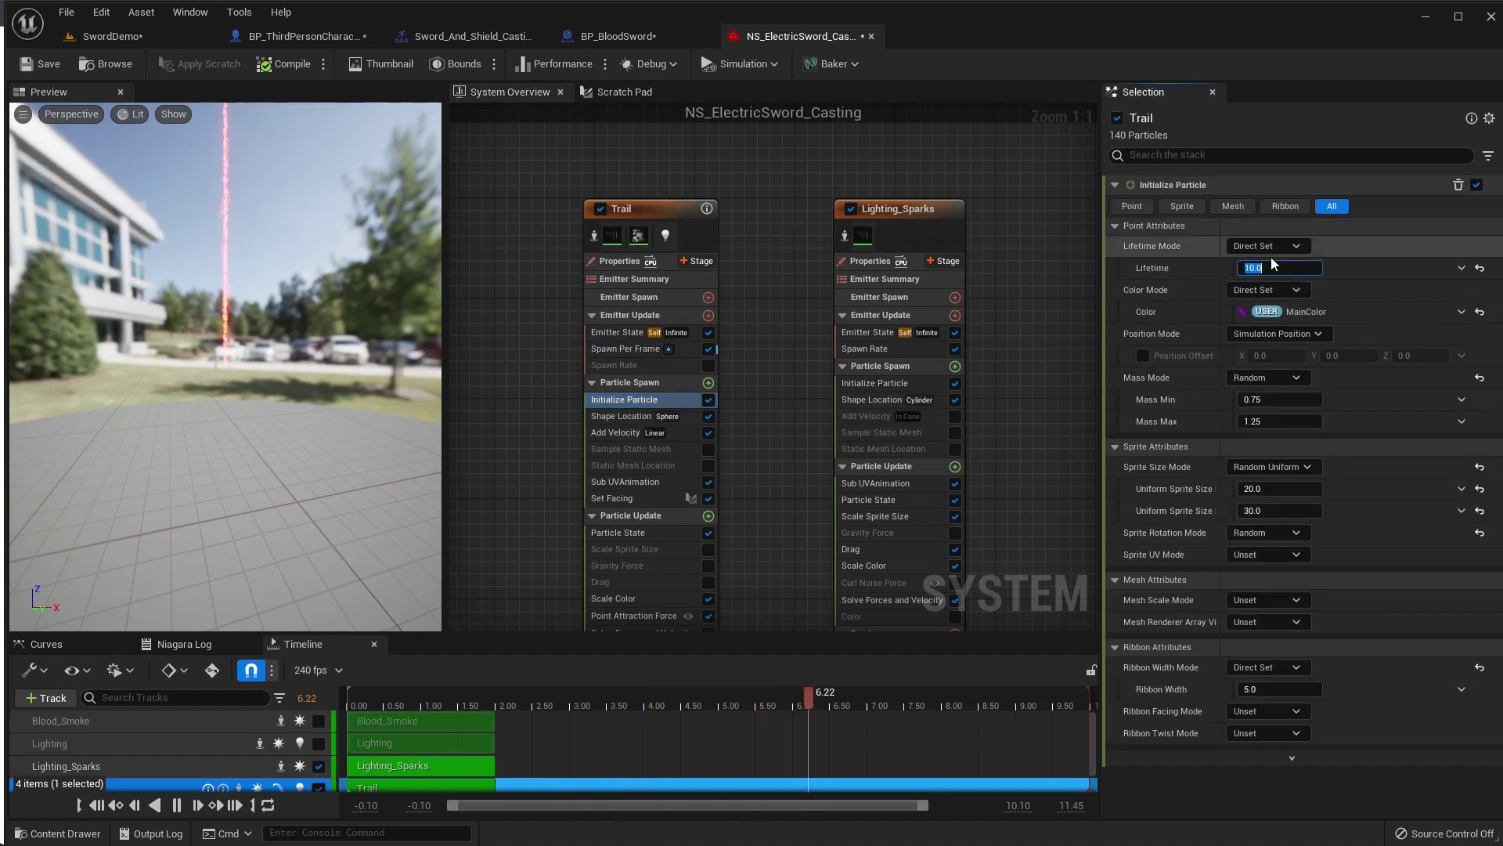
pyautogui.write('2')
pyautogui.press('Return')
pyautogui.click(152, 45)
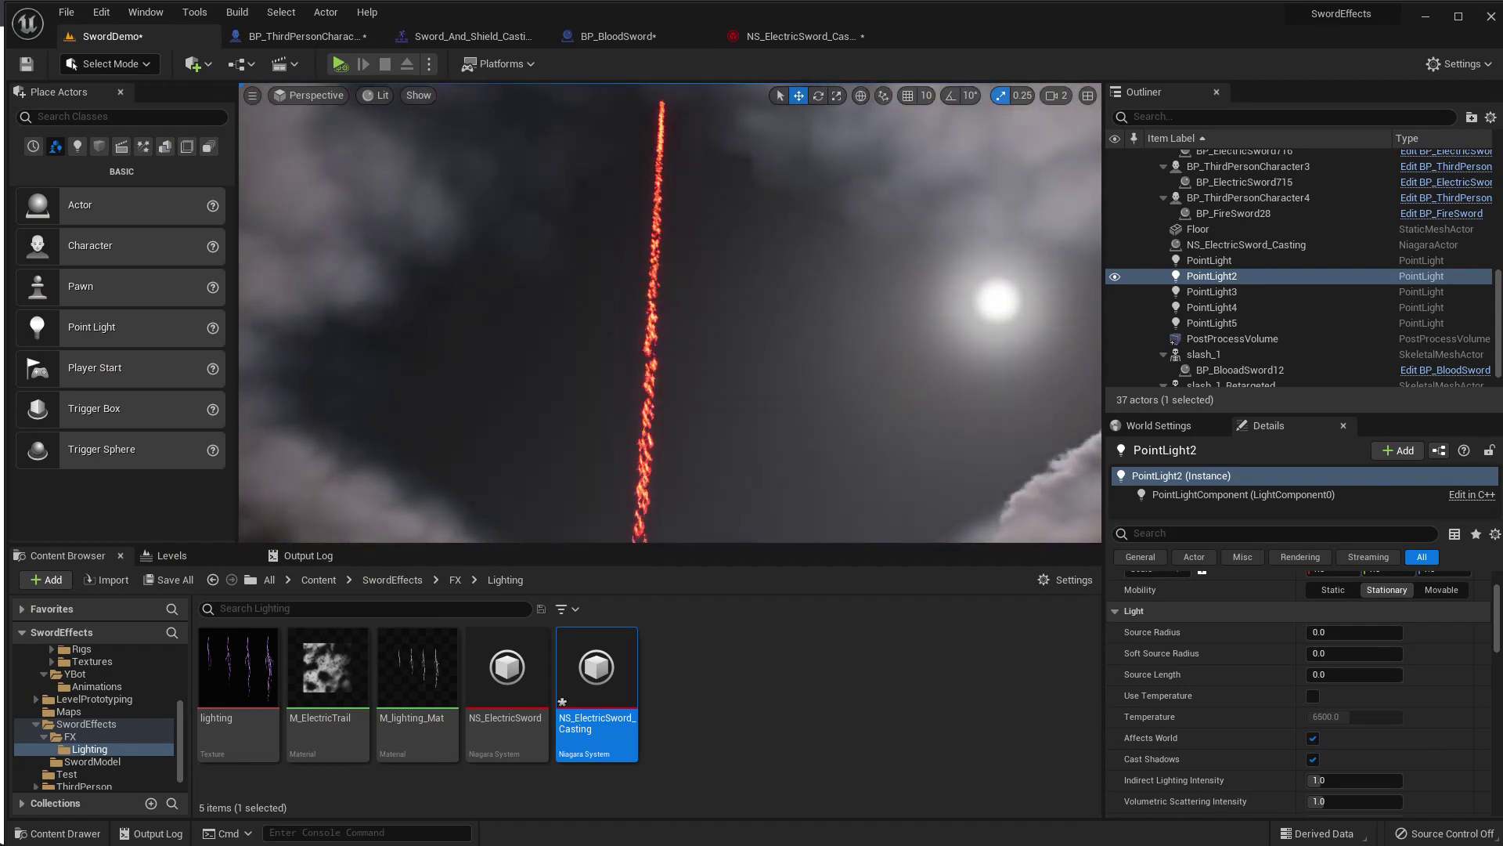
pyautogui.moveTo(670, 313)
pyautogui.mouseDown(button='right')
pyautogui.moveTo(657, 368)
pyautogui.moveTo(689, 438)
pyautogui.moveTo(490, 76)
pyautogui.mouseUp(button='right')
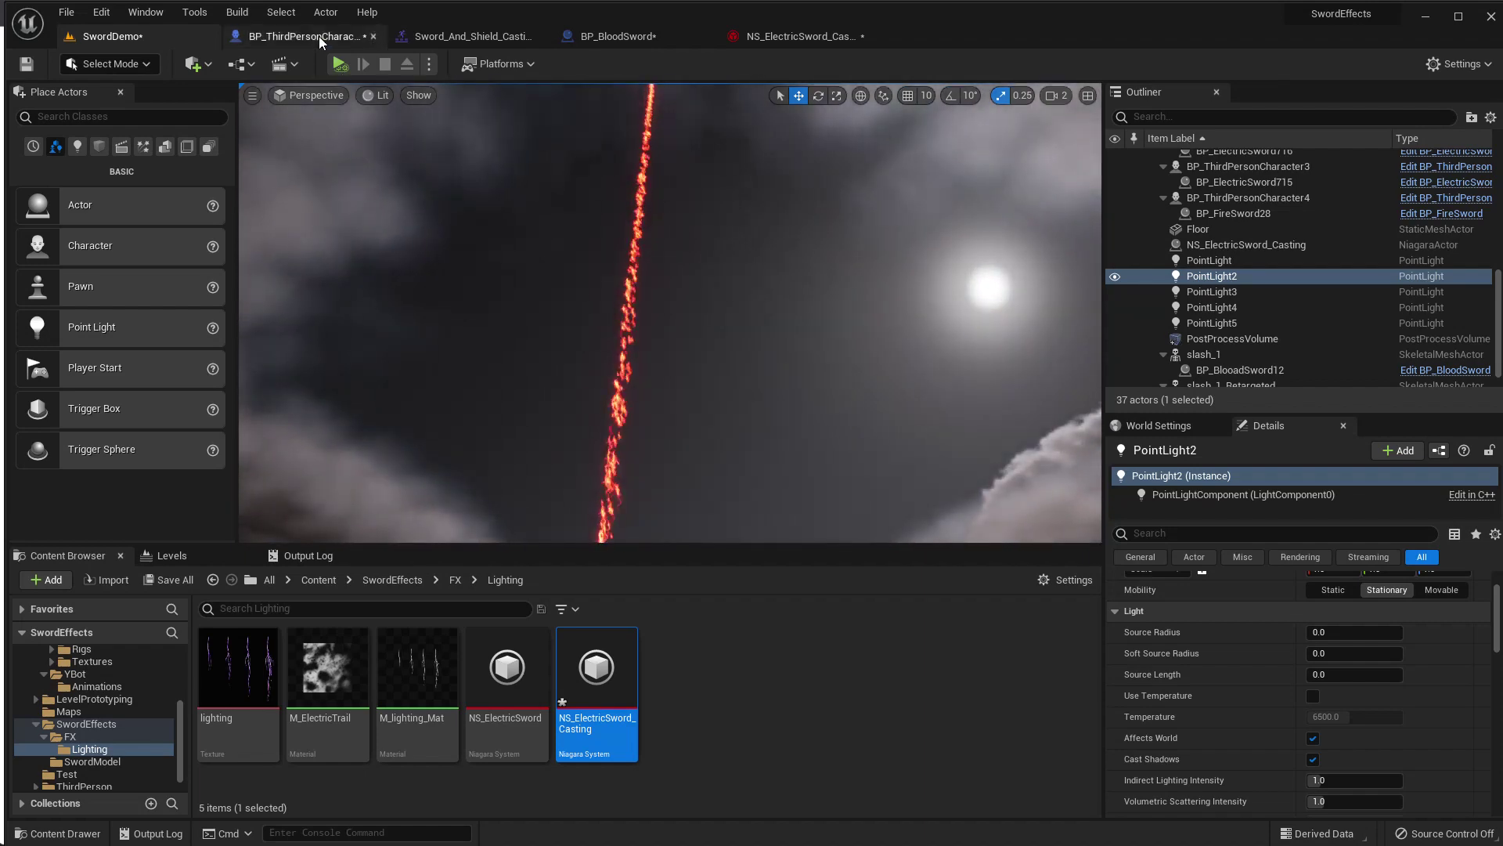
pyautogui.click(794, 36)
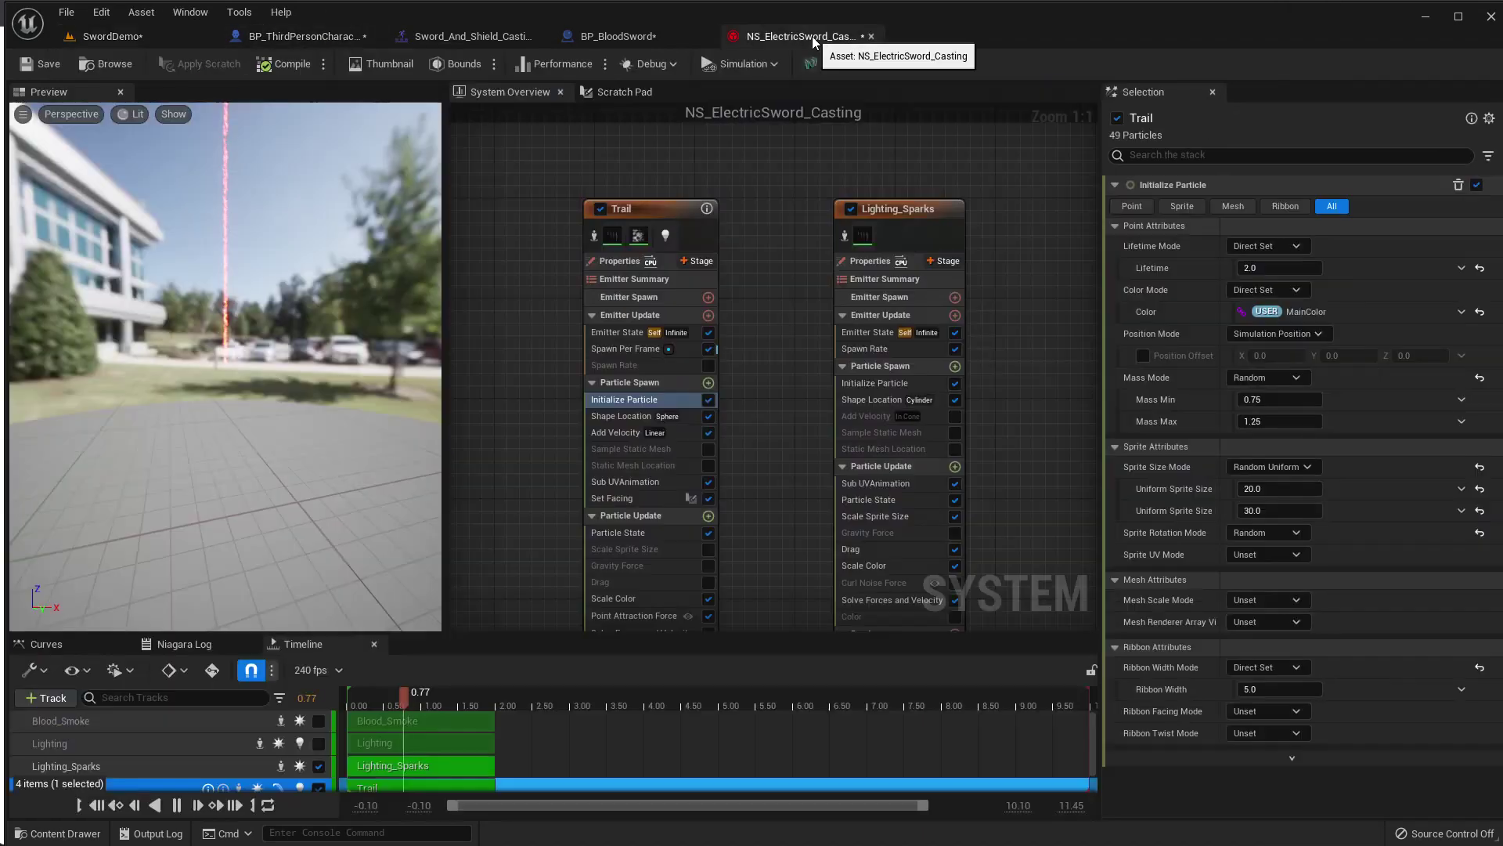
# Disable Lighting_Sparks, briefly try Lifetime 5.0, and settle the Trail's Lifetime back at 2.
pyautogui.click(850, 209)
pyautogui.moveTo(420, 318); pyautogui.dragTo(419, 376)
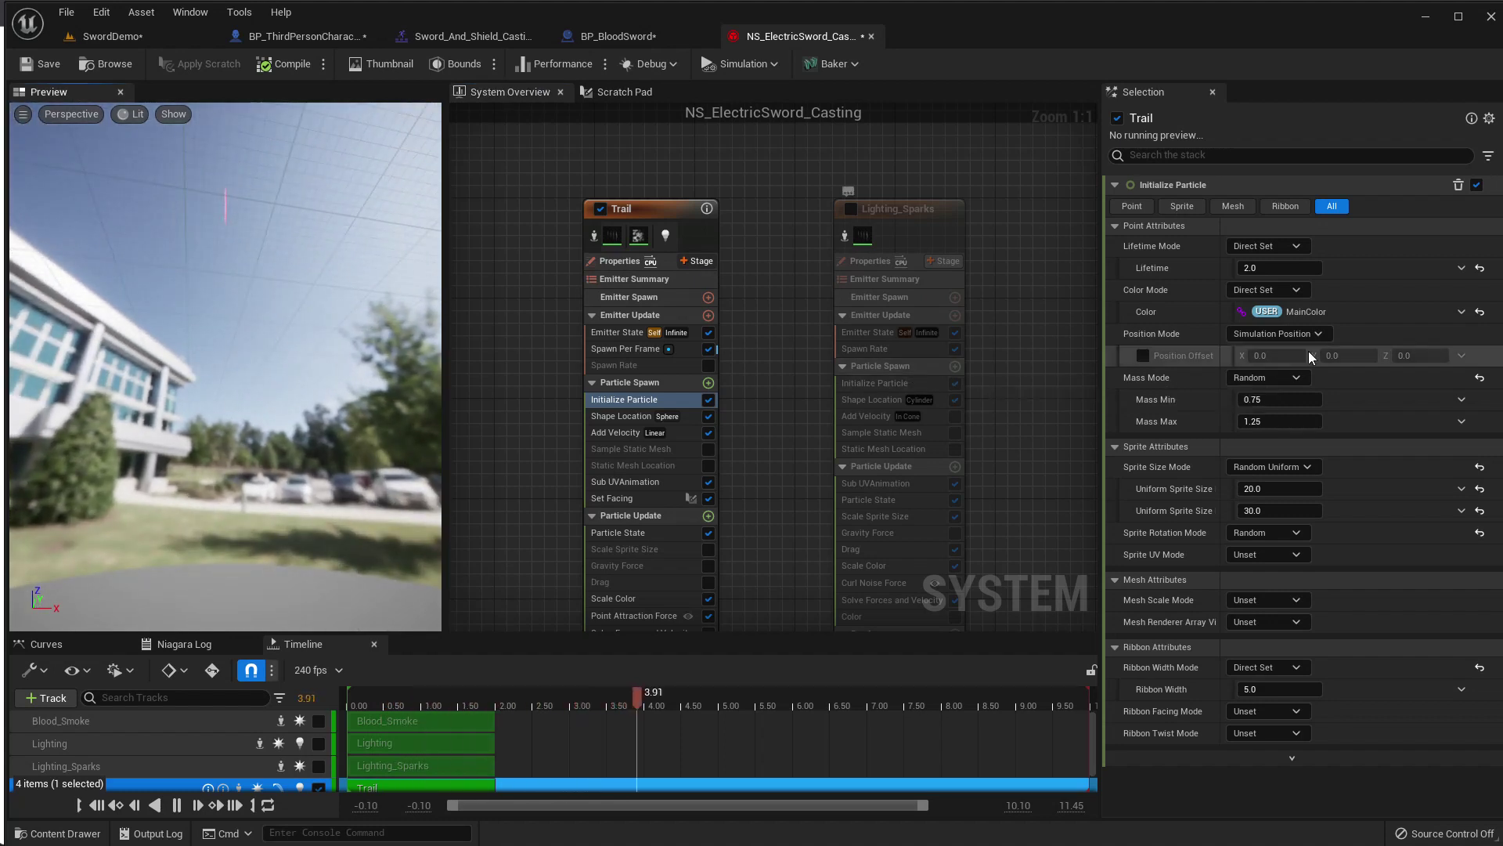
pyautogui.click(1289, 267)
pyautogui.write('5')
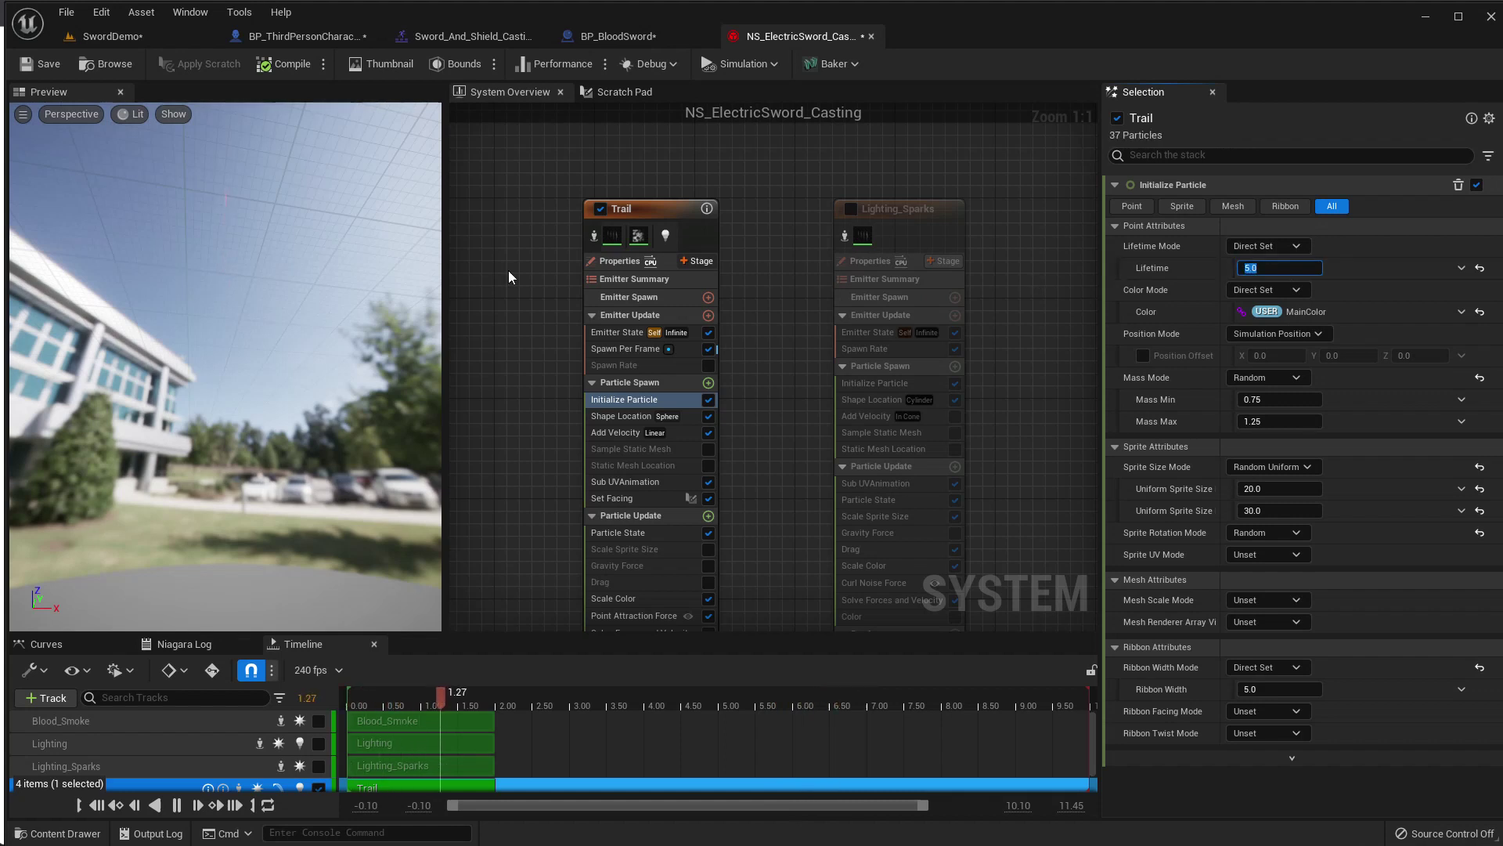
pyautogui.moveTo(196, 258); pyautogui.dragTo(180, 329)
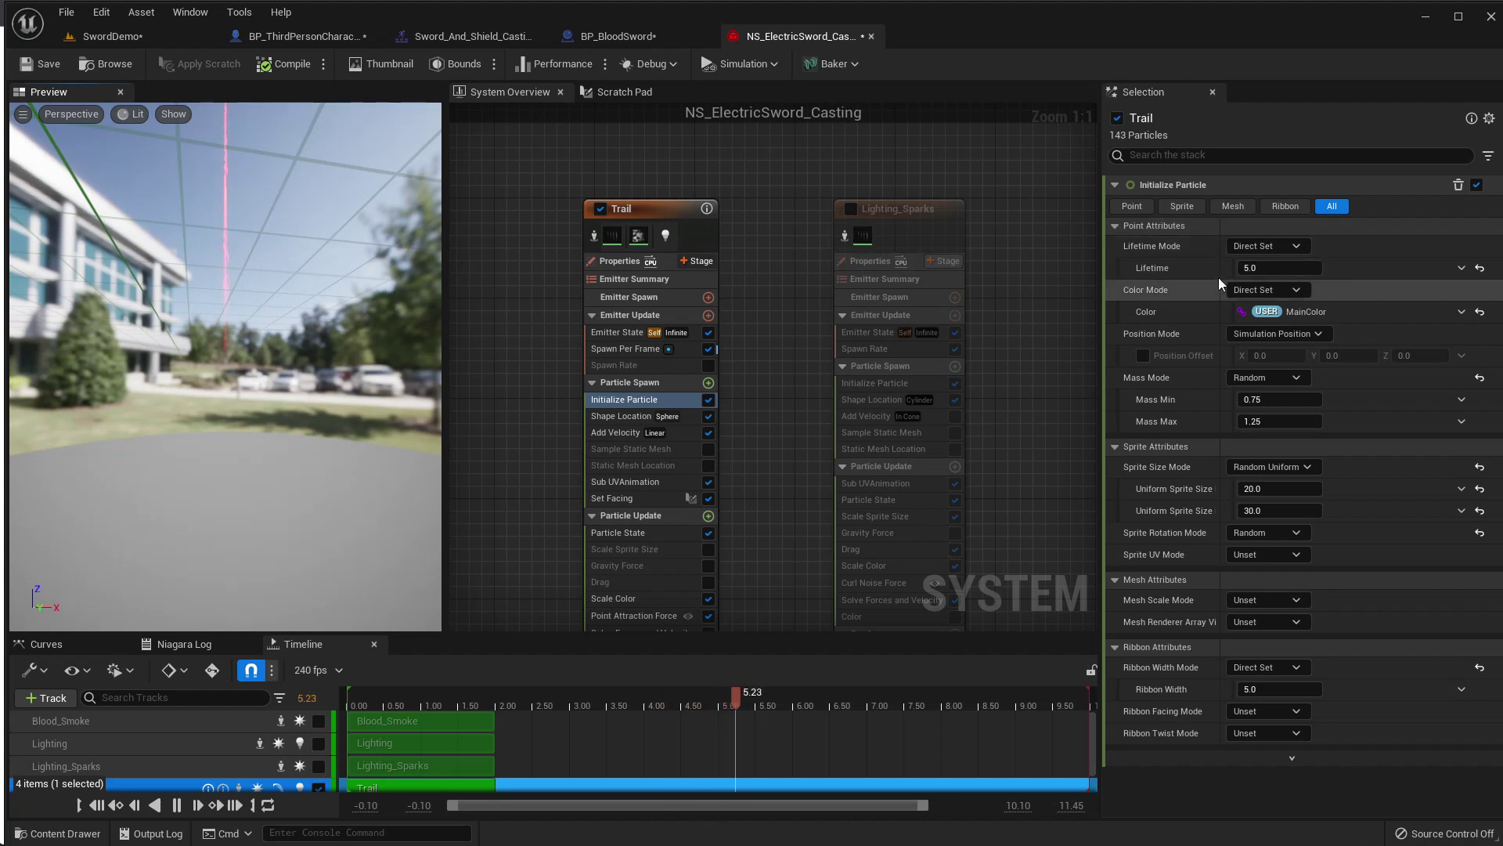
pyautogui.click(1278, 267)
pyautogui.write('2')
pyautogui.press('Return')
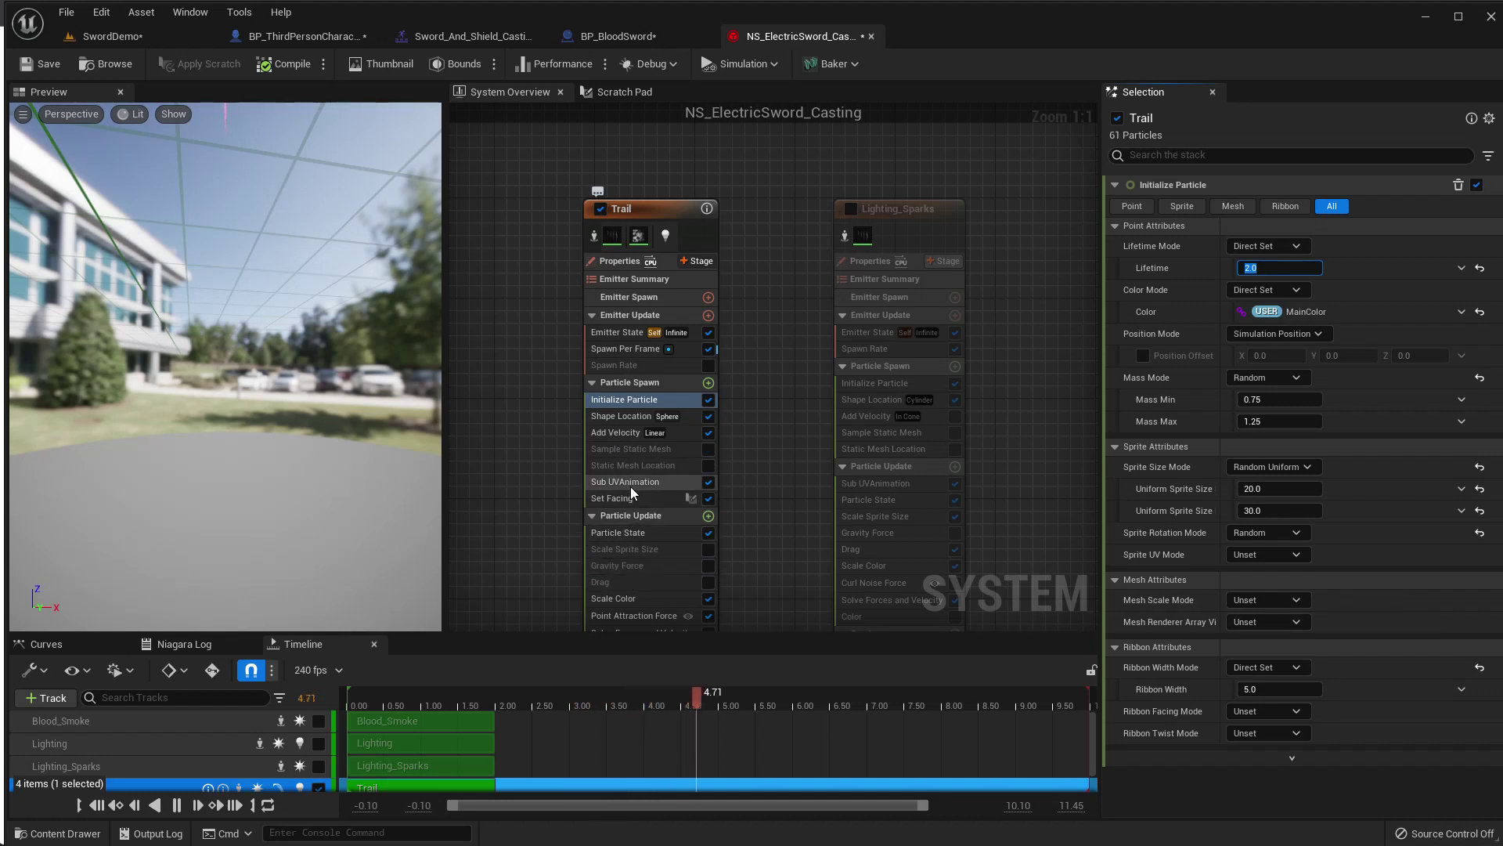
pyautogui.moveTo(737, 476); pyautogui.dragTo(728, 305, button='right')
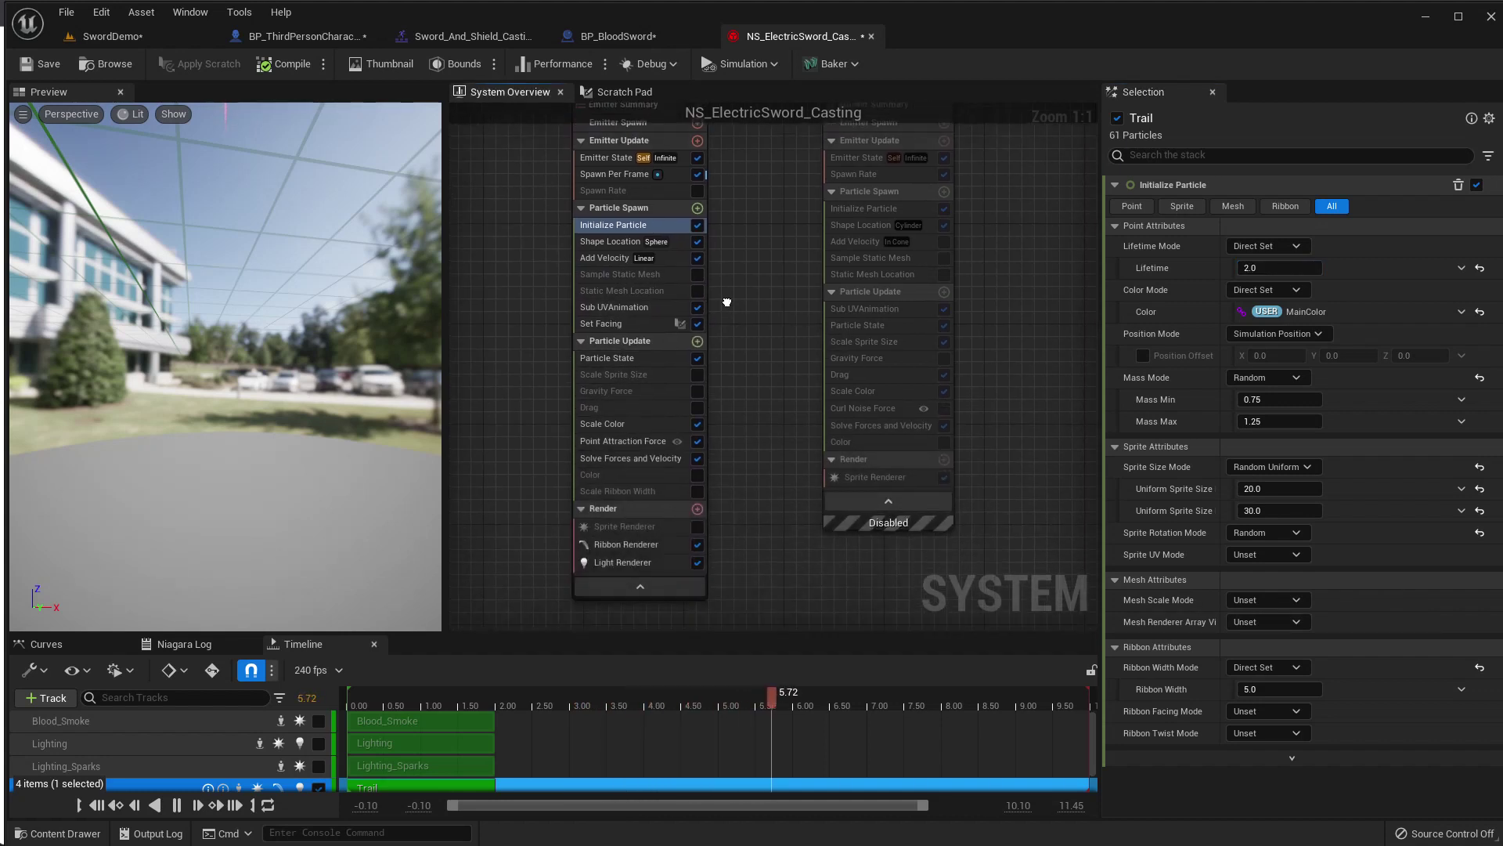
# Set Attraction Strength to 2000 and Velocity Speed Scale to 5000, then preview in SwordDemo.
pyautogui.click(612, 444)
pyautogui.click(1268, 206)
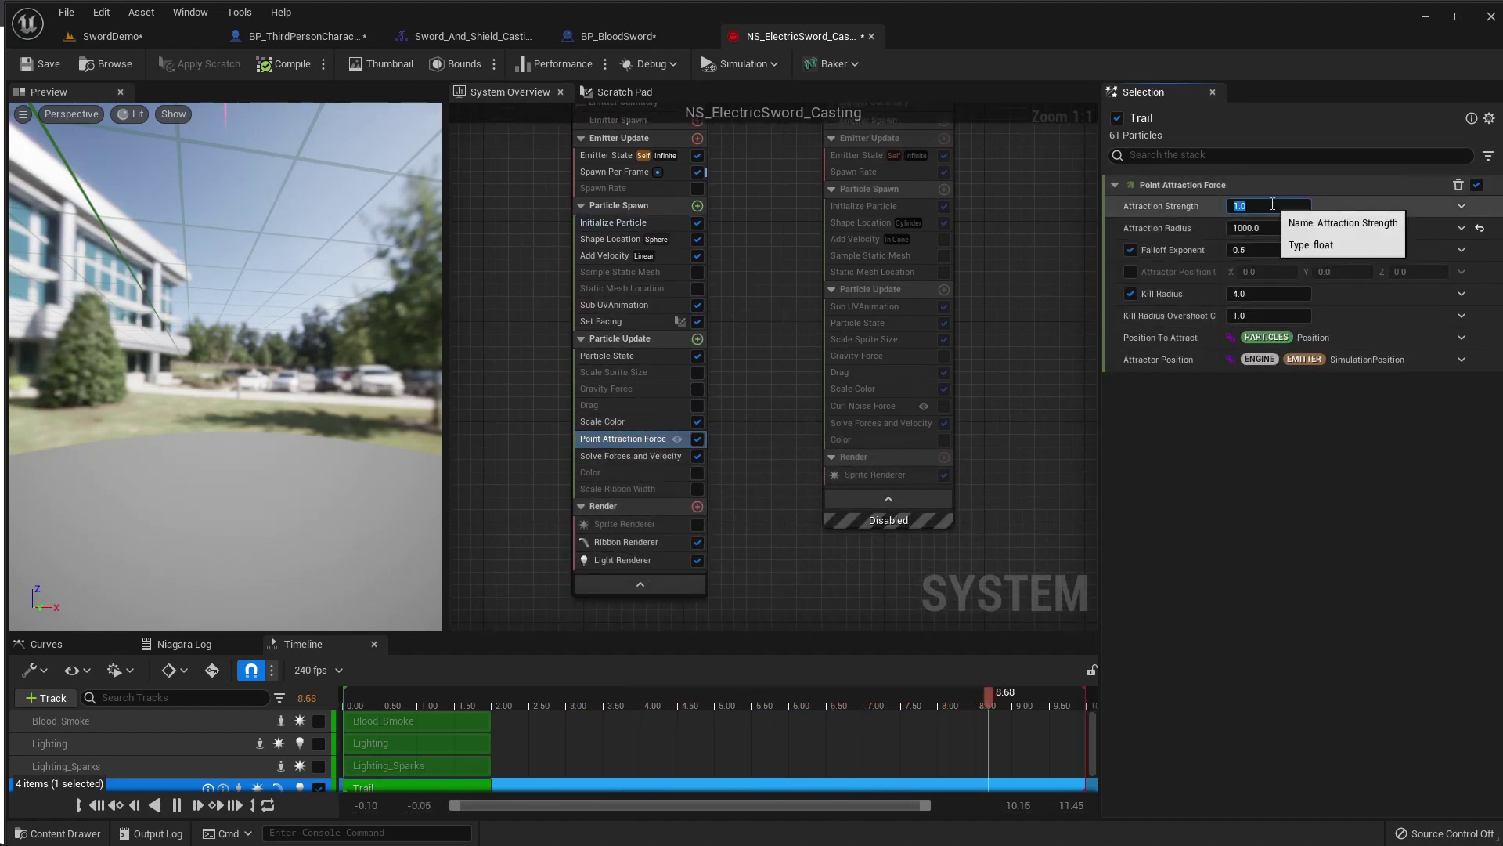
pyautogui.write('100')
pyautogui.moveTo(393, 434); pyautogui.dragTo(392, 462)
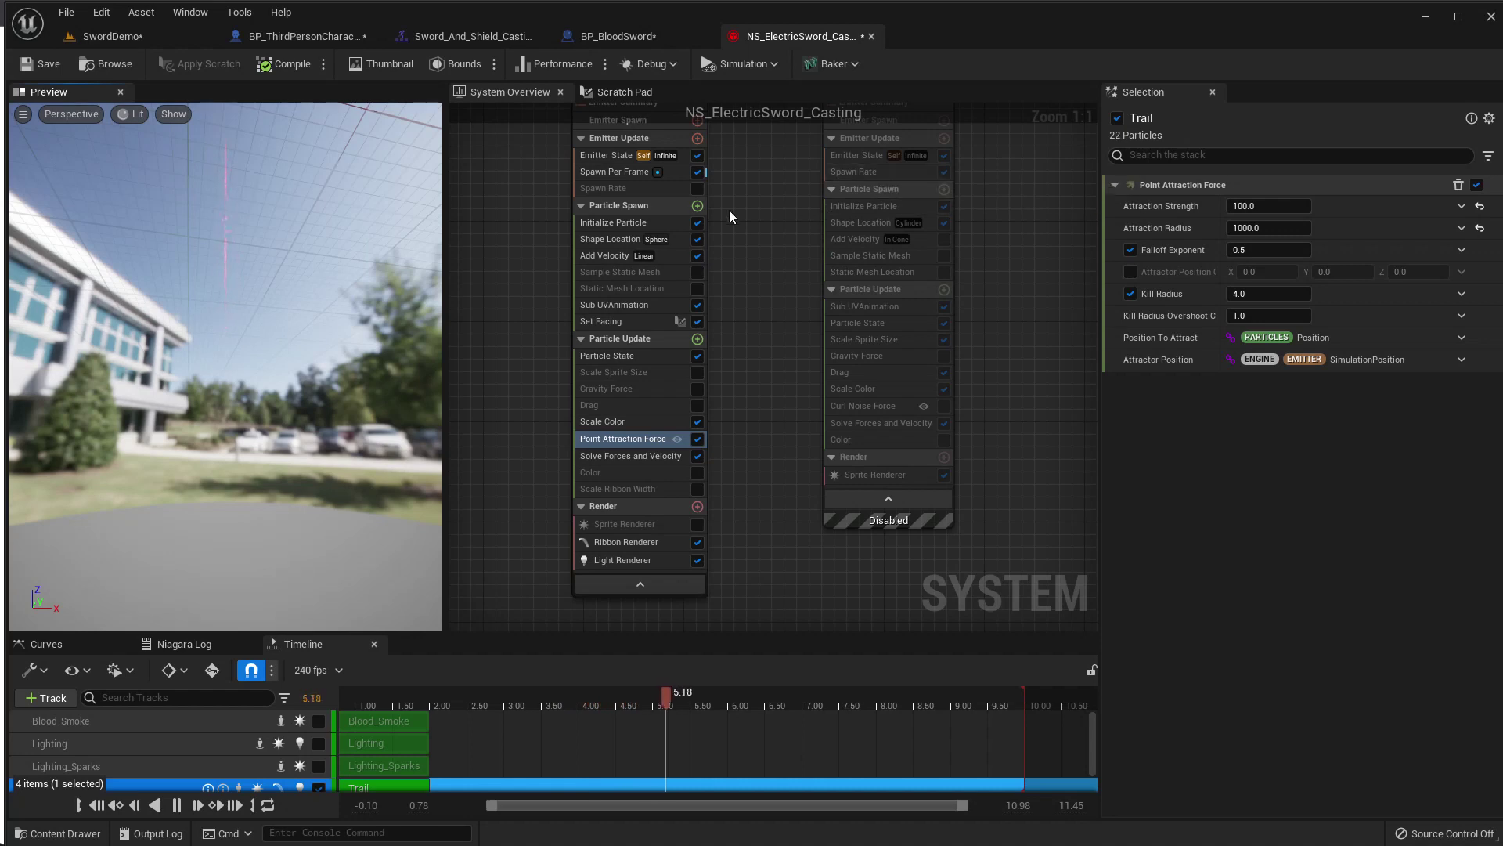
pyautogui.click(595, 224)
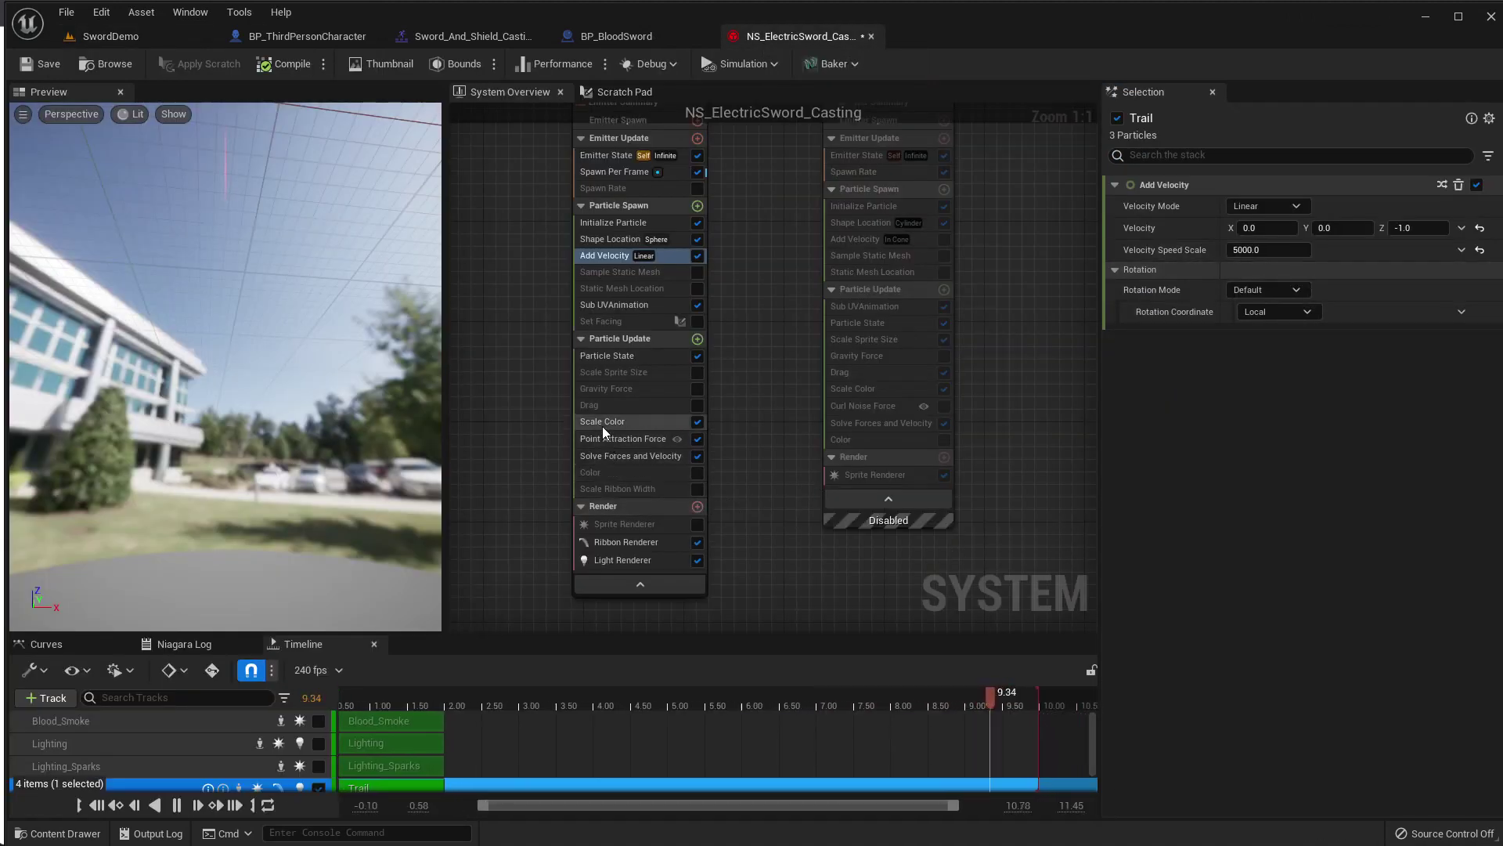
pyautogui.click(618, 439)
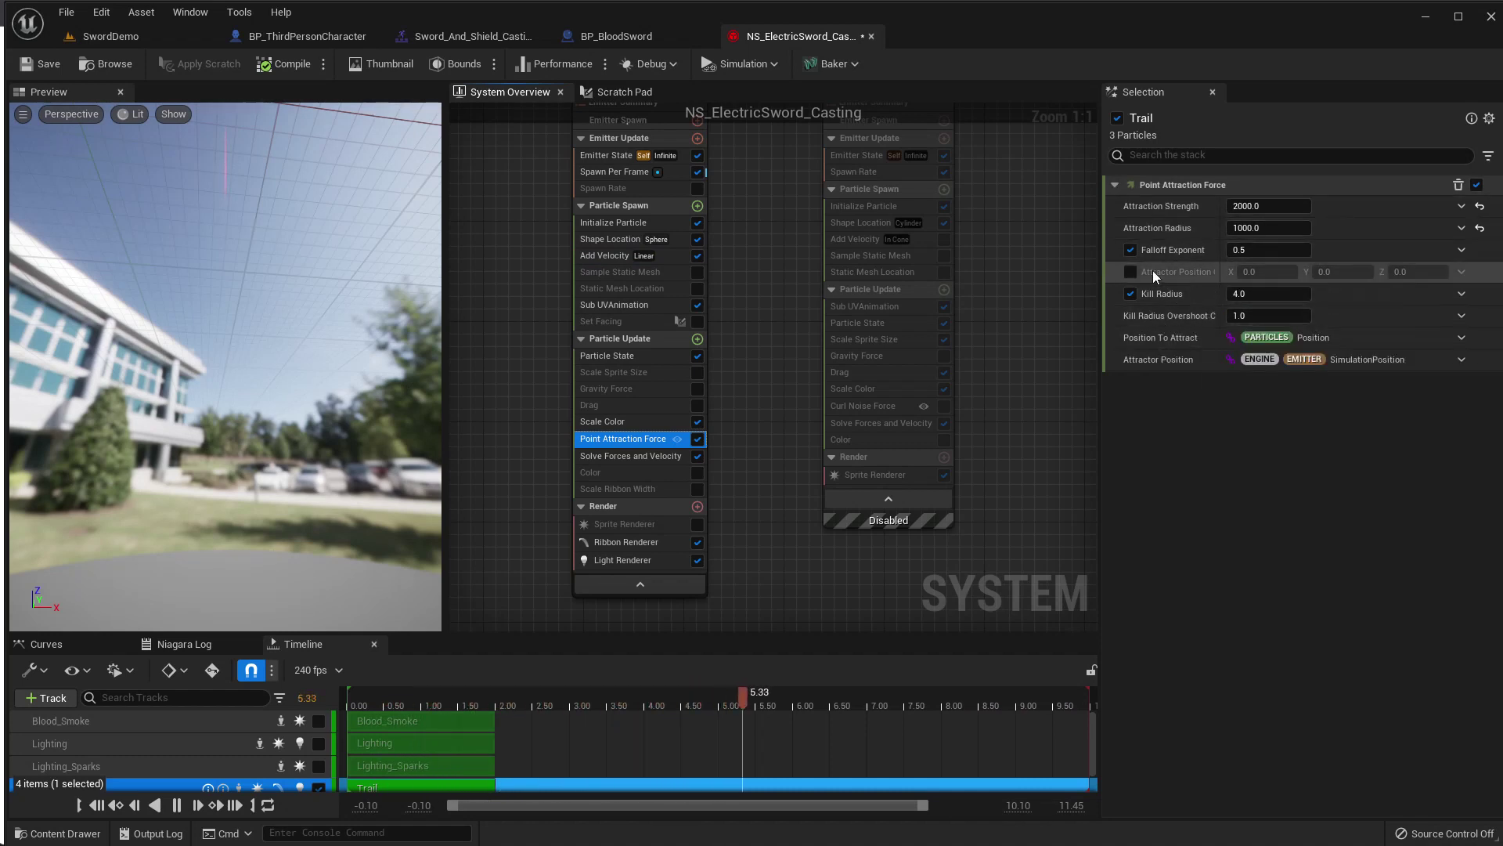
pyautogui.click(117, 39)
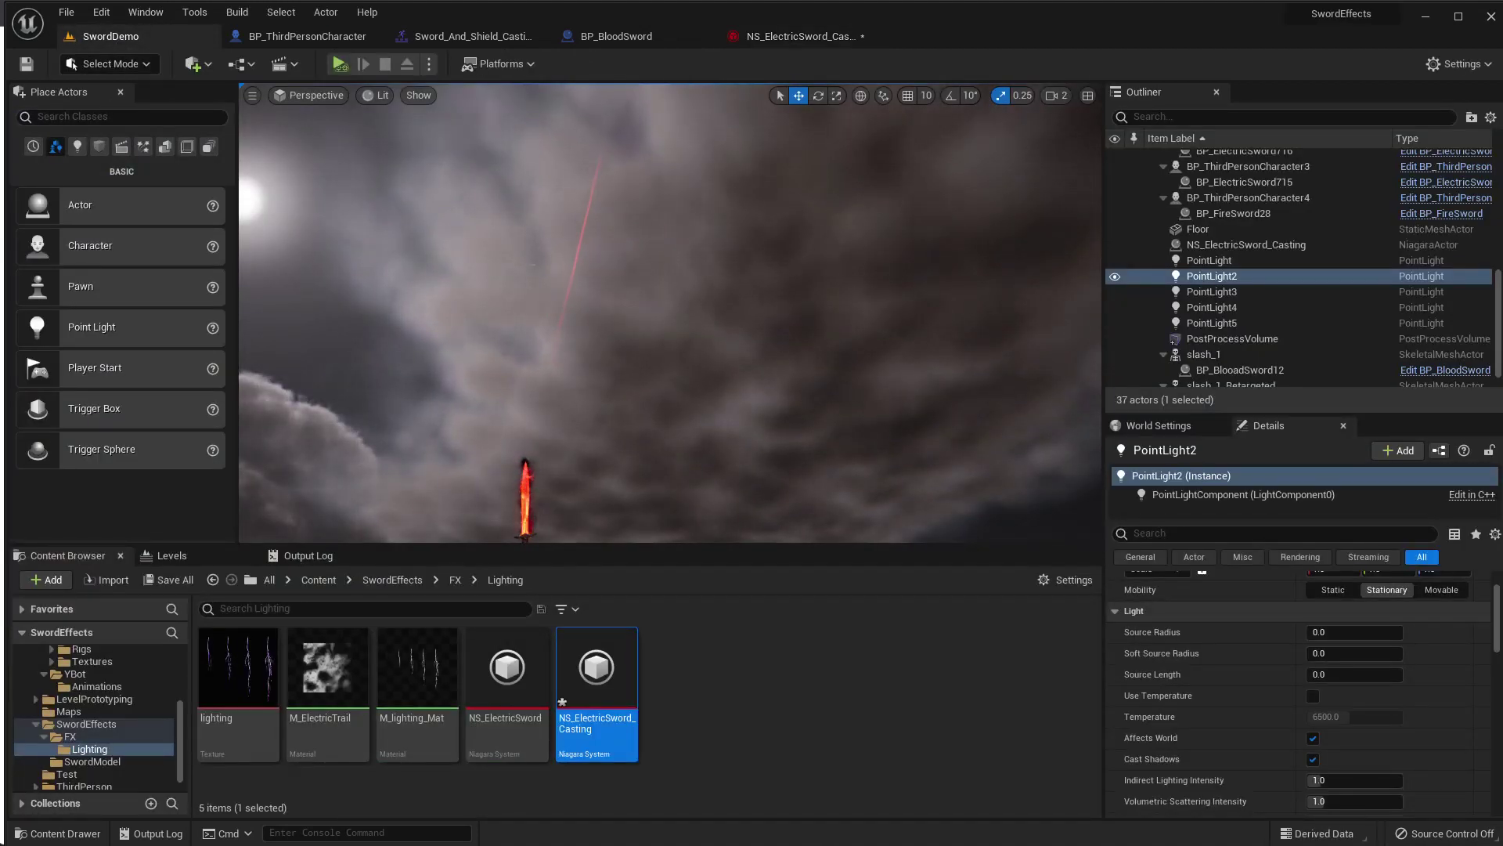
pyautogui.click(800, 37)
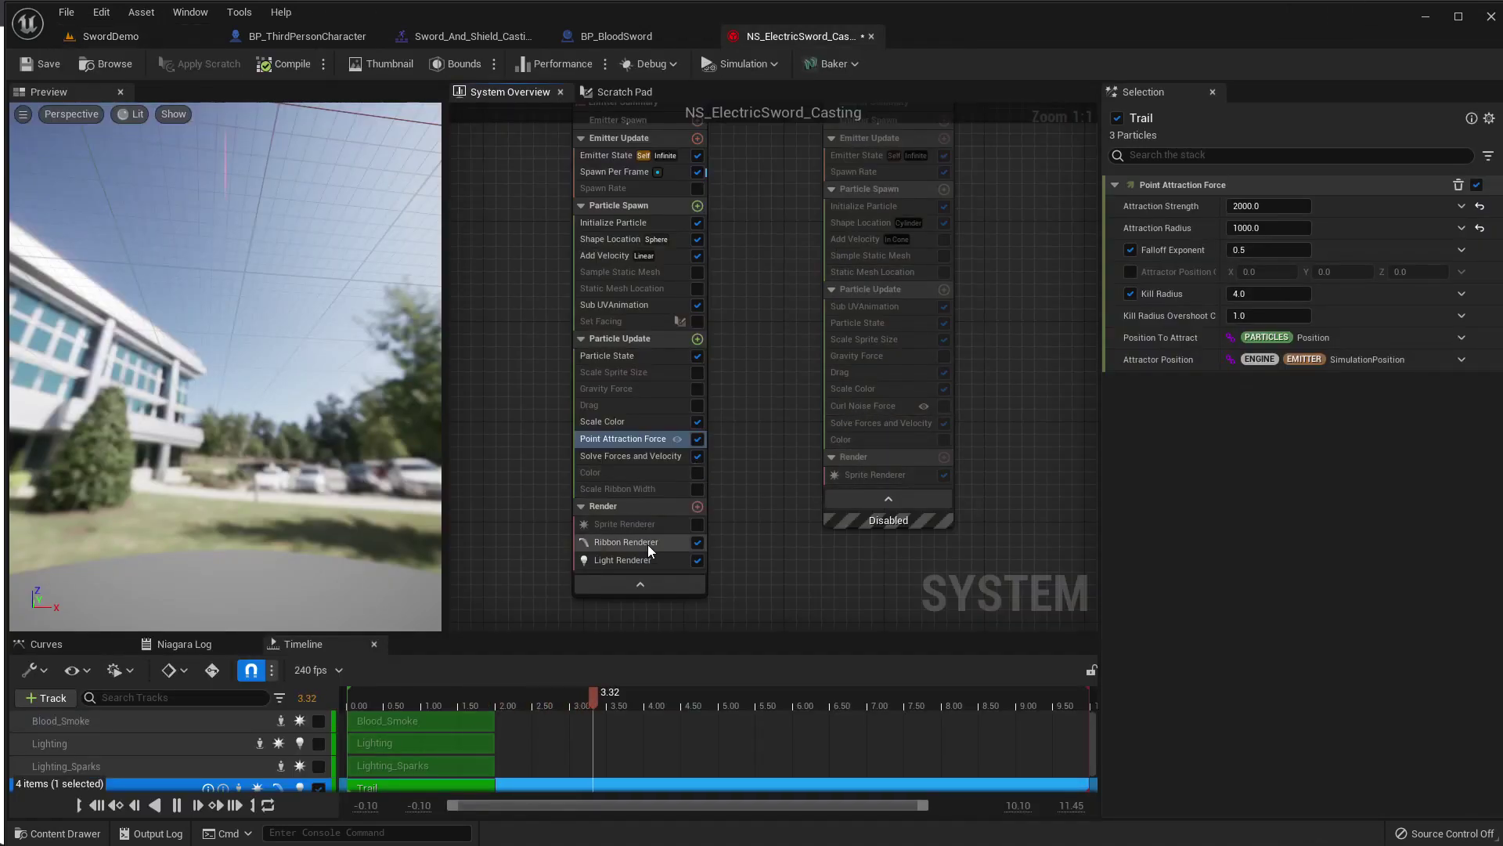
# Widen the Trail's Ribbon Width from 5 to 15 and check the sword in the level.
pyautogui.click(621, 352)
pyautogui.click(607, 223)
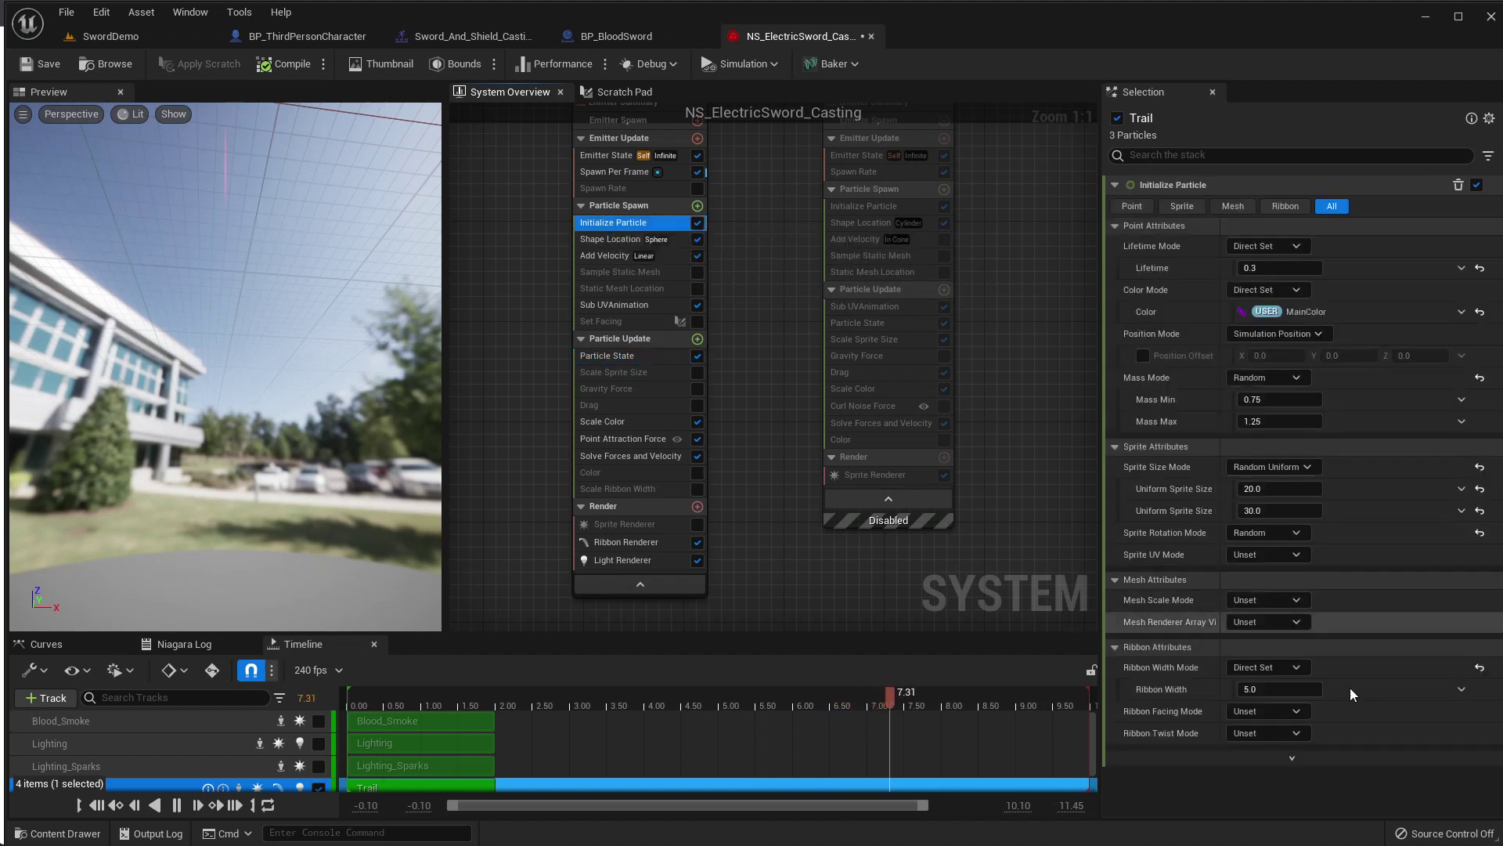
pyautogui.write('15')
pyautogui.press('Return')
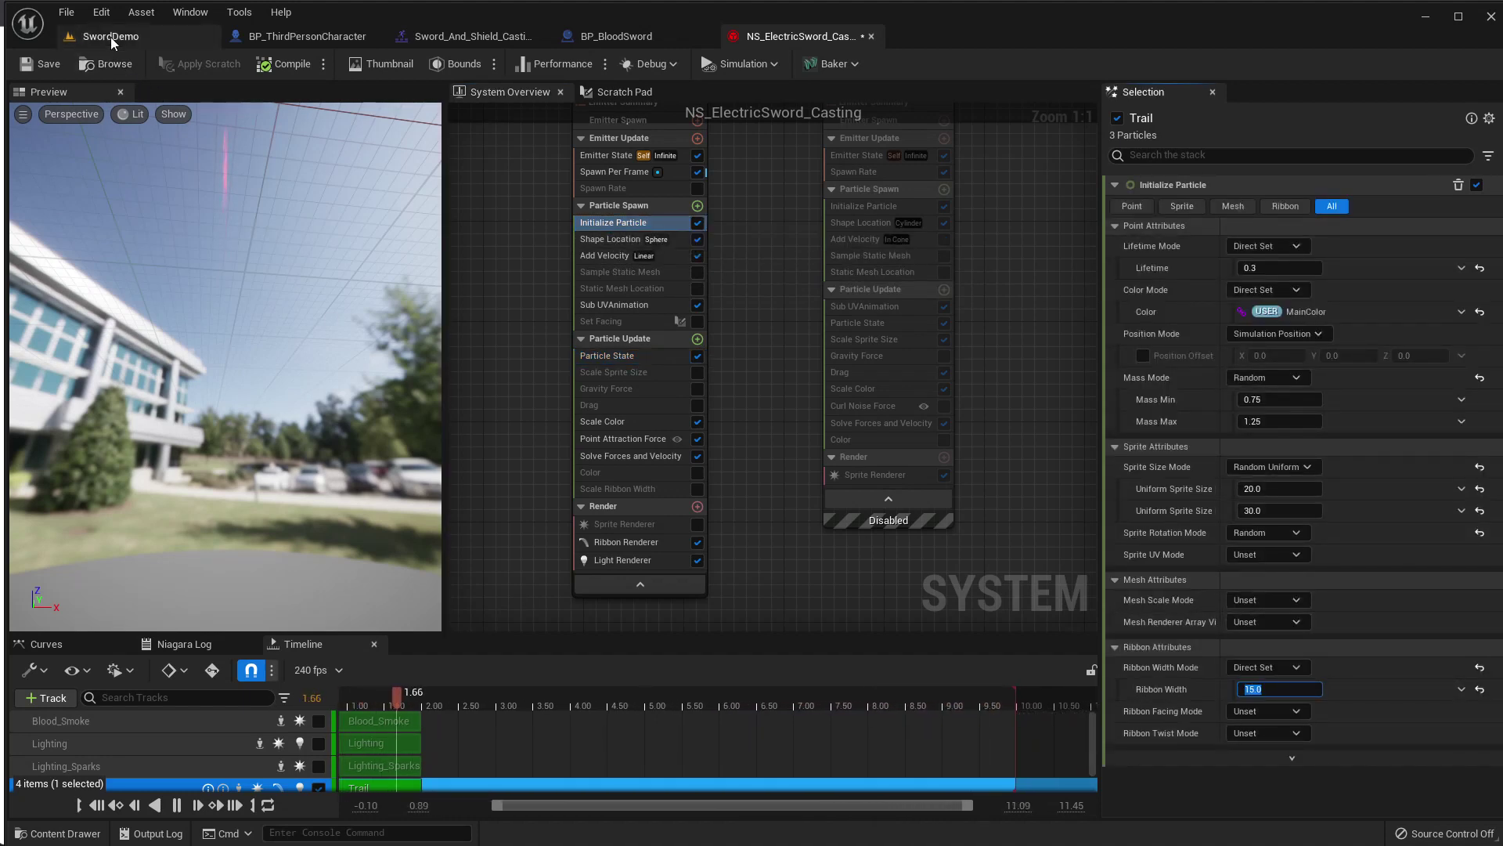
pyautogui.click(189, 47)
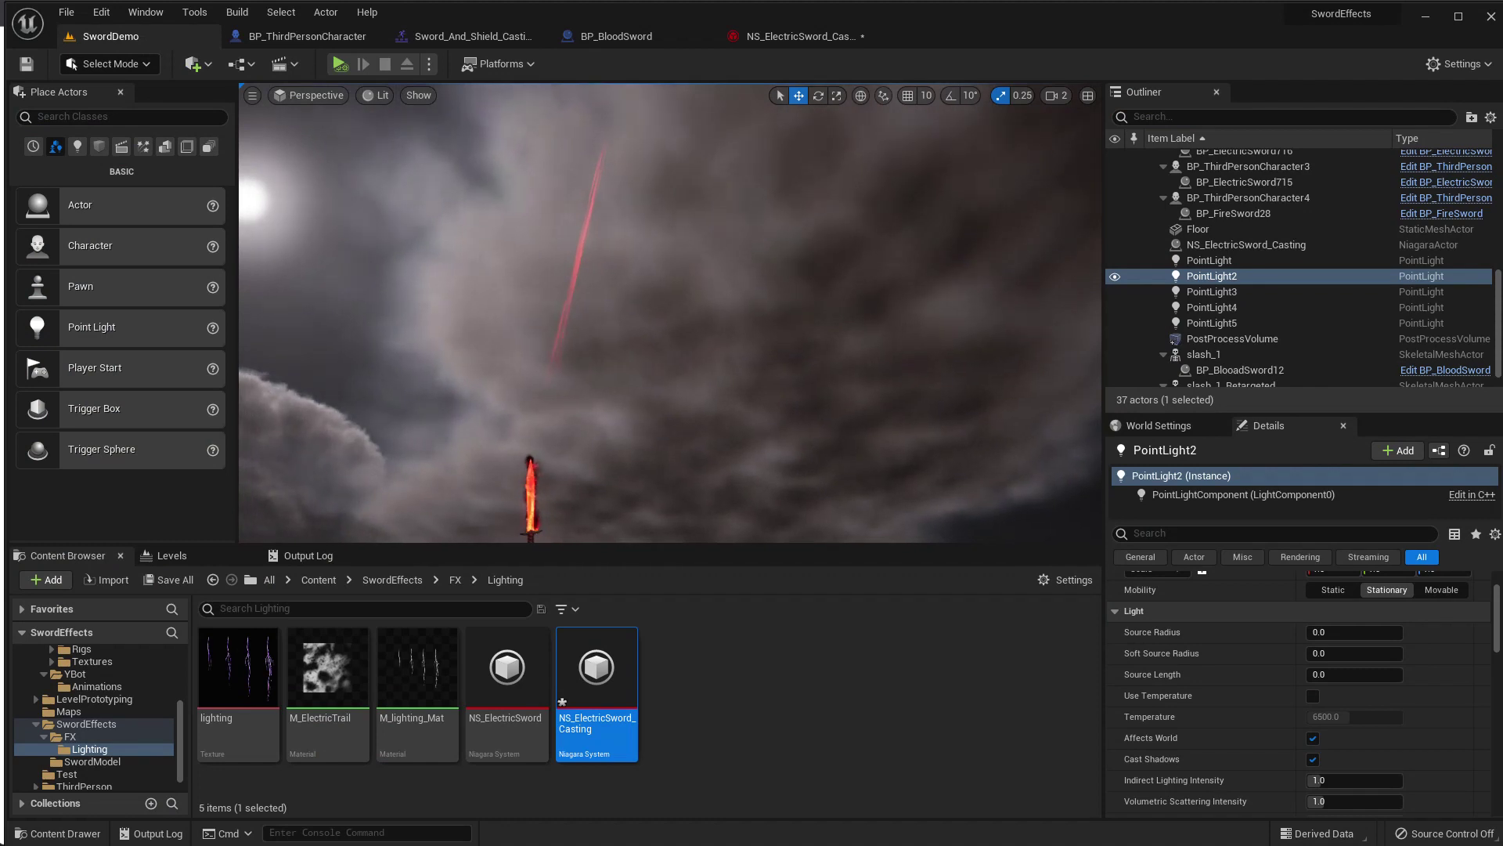
pyautogui.moveTo(636, 363); pyautogui.dragTo(629, 362, button='right')
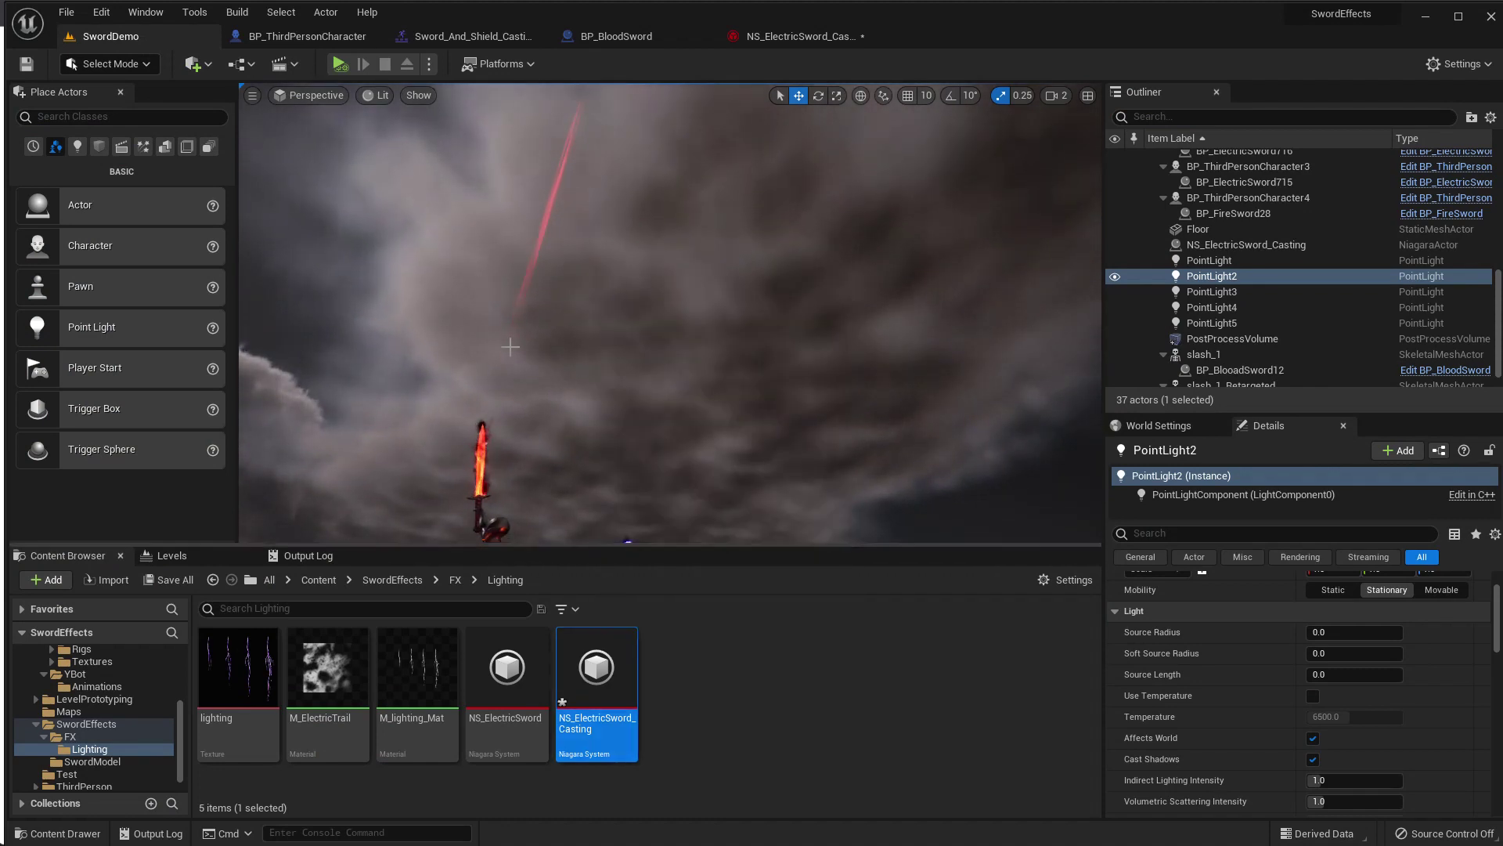
# Re-enable the Lighting_Sparks emitter and view the effect over the characters.
pyautogui.click(799, 37)
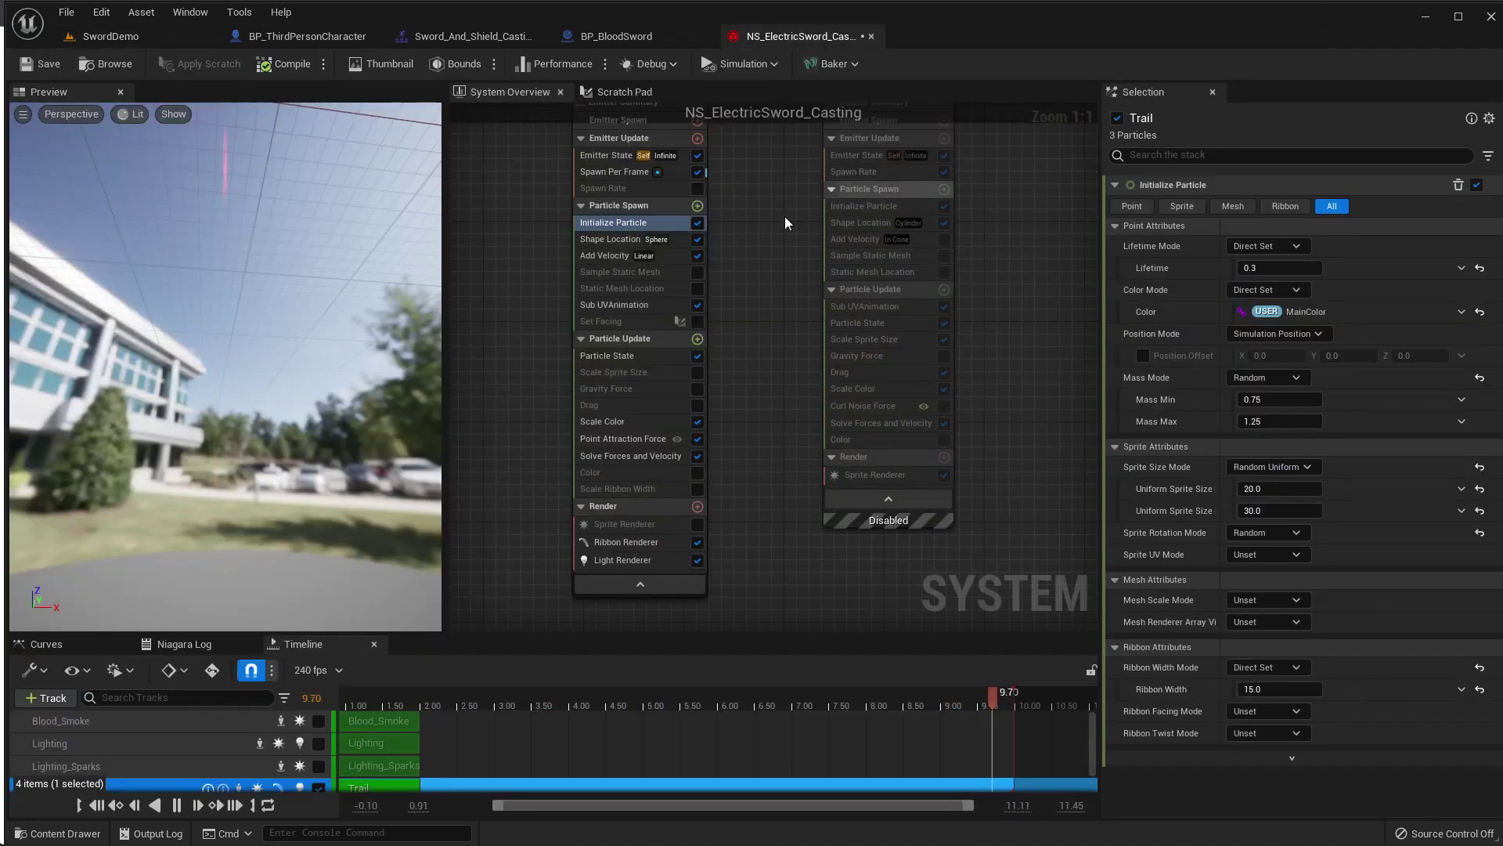
pyautogui.click(823, 185)
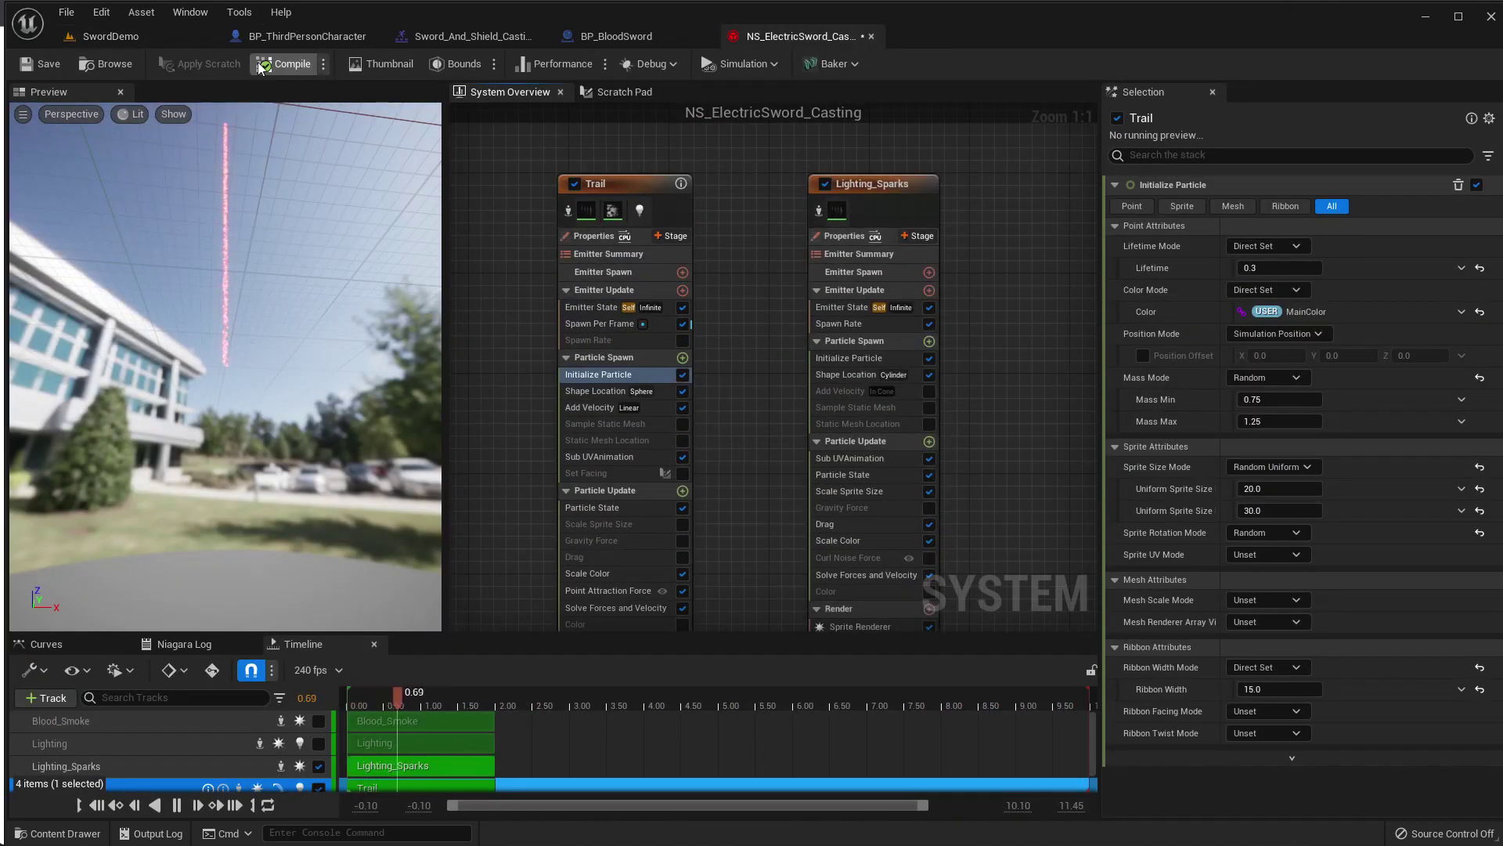
pyautogui.click(142, 39)
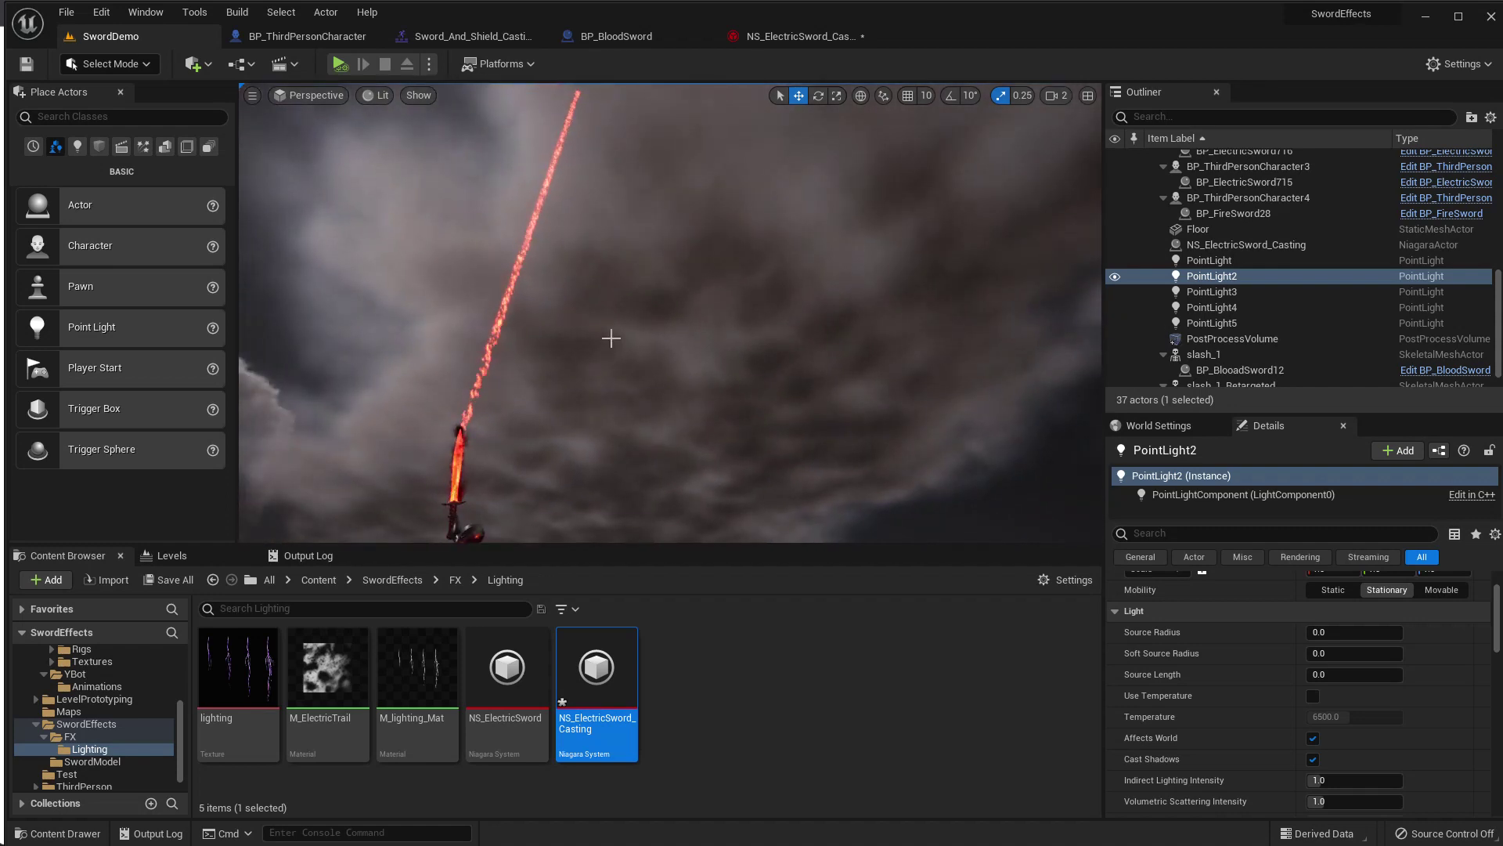
pyautogui.moveTo(610, 337)
pyautogui.mouseDown(button='right')
pyautogui.moveTo(618, 423)
pyautogui.moveTo(612, 336)
pyautogui.moveTo(595, 329)
pyautogui.mouseUp(button='right')
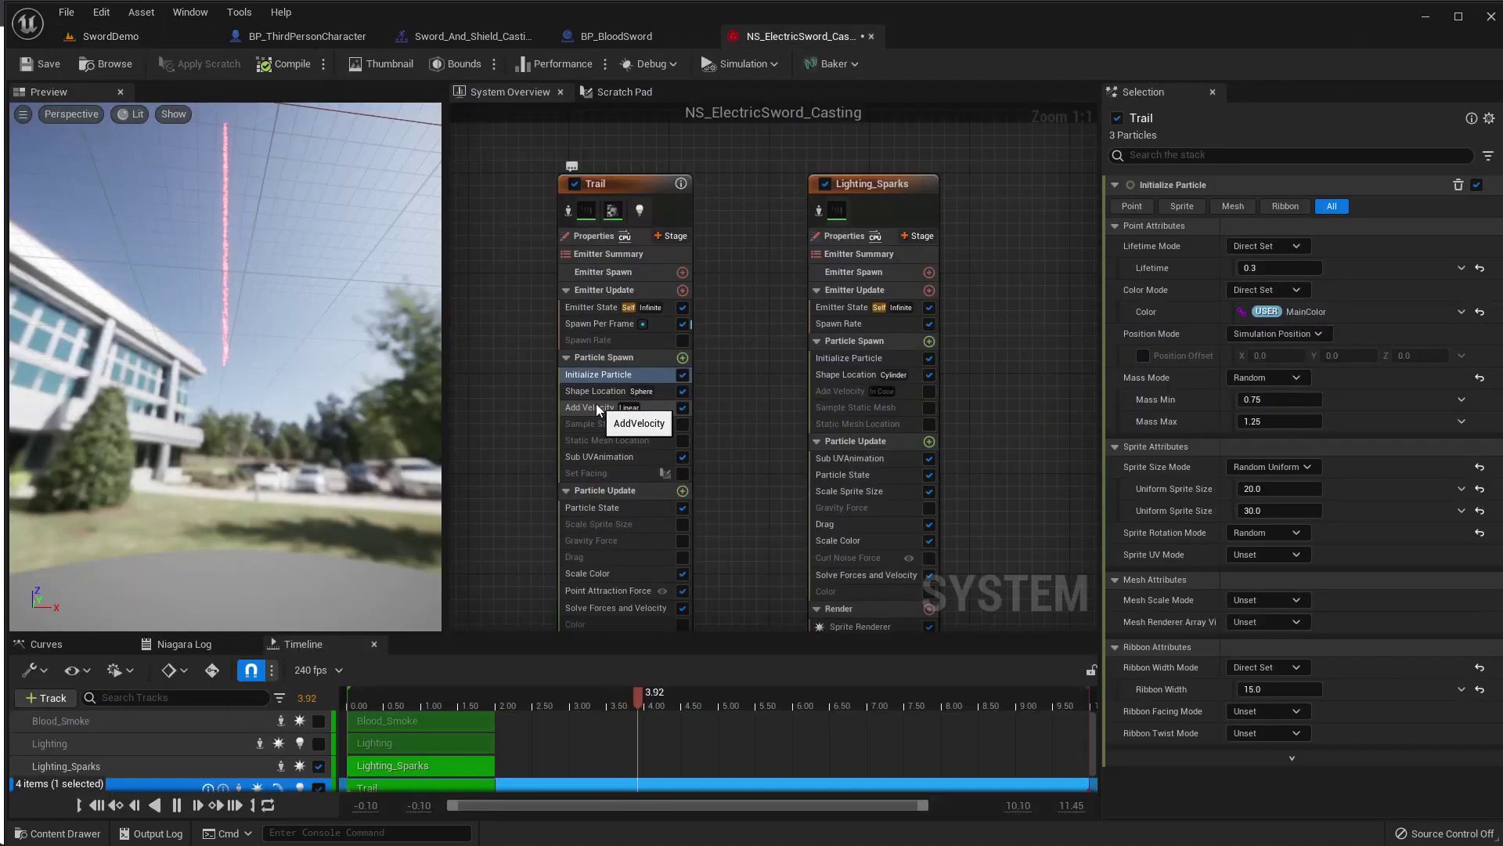
# Set the Trail's Spawn Per Frame count to 5 and look at the denser trail in the level.
pyautogui.click(591, 324)
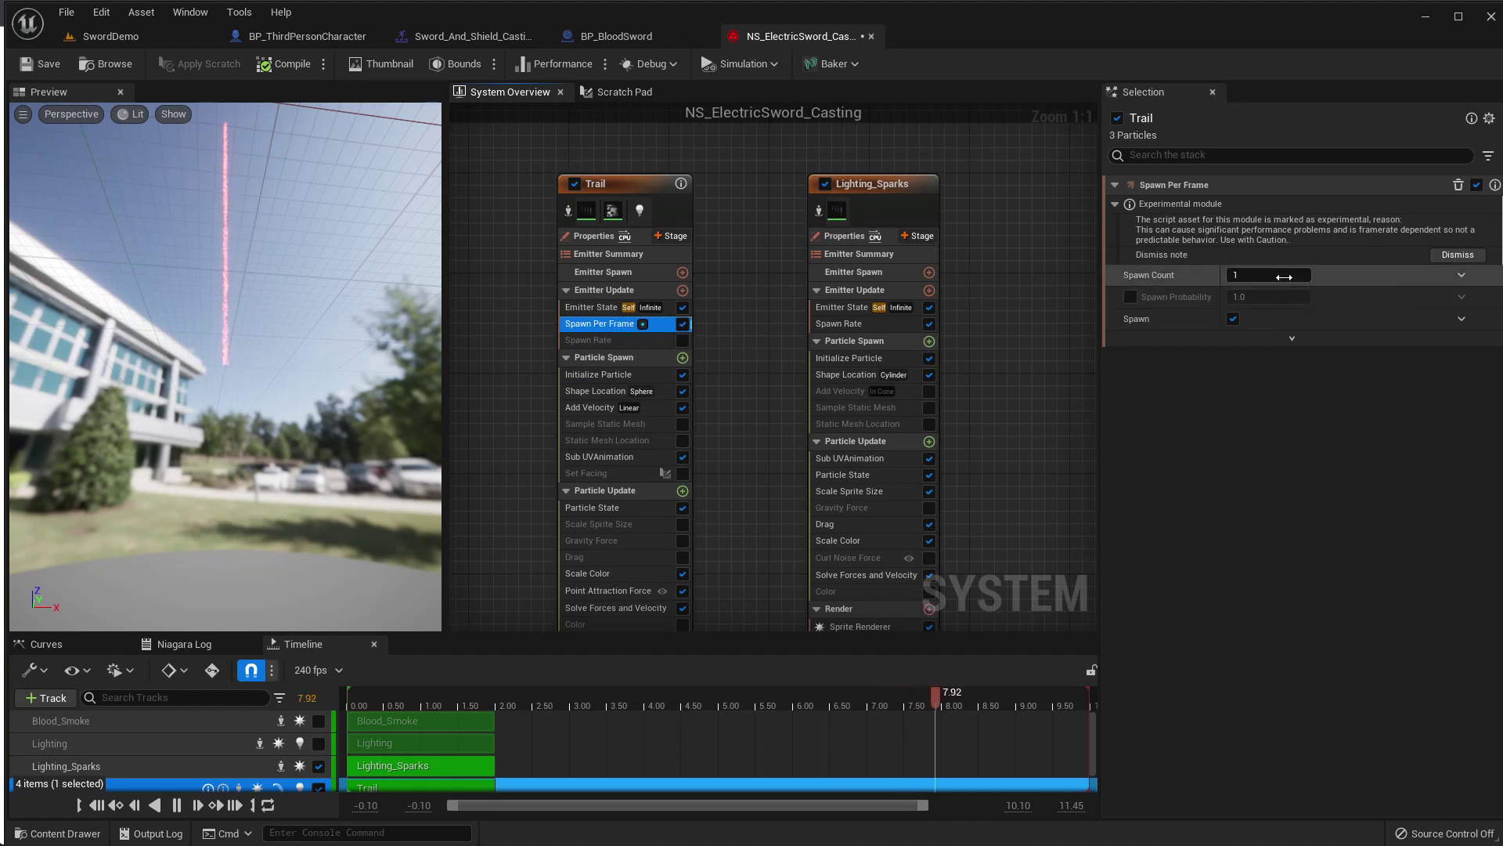
pyautogui.click(1284, 275)
pyautogui.write('5')
pyautogui.press('Return')
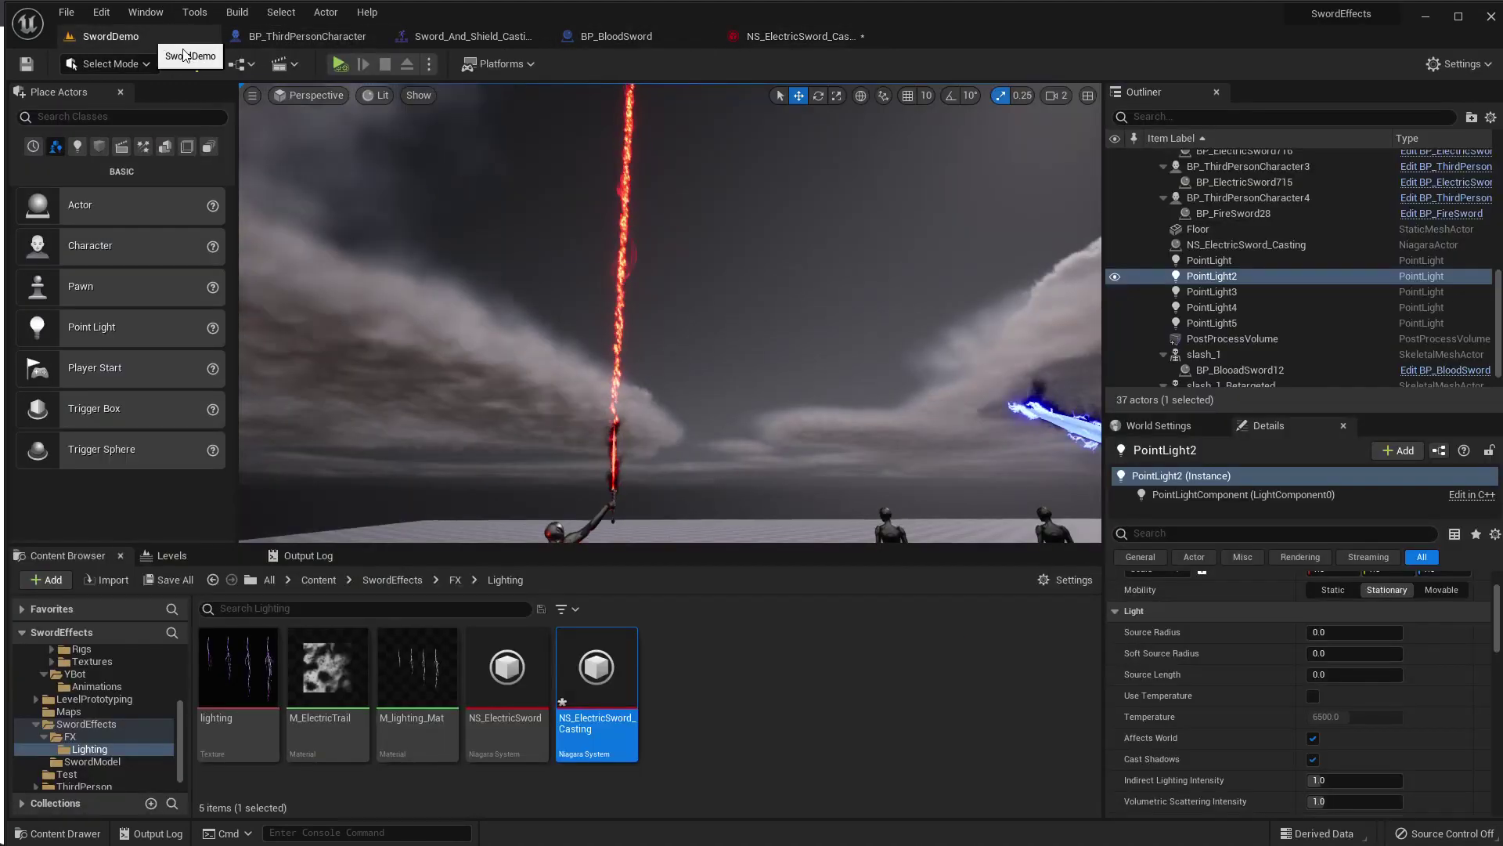
pyautogui.click(111, 36)
pyautogui.moveTo(746, 342); pyautogui.dragTo(736, 336, button='right')
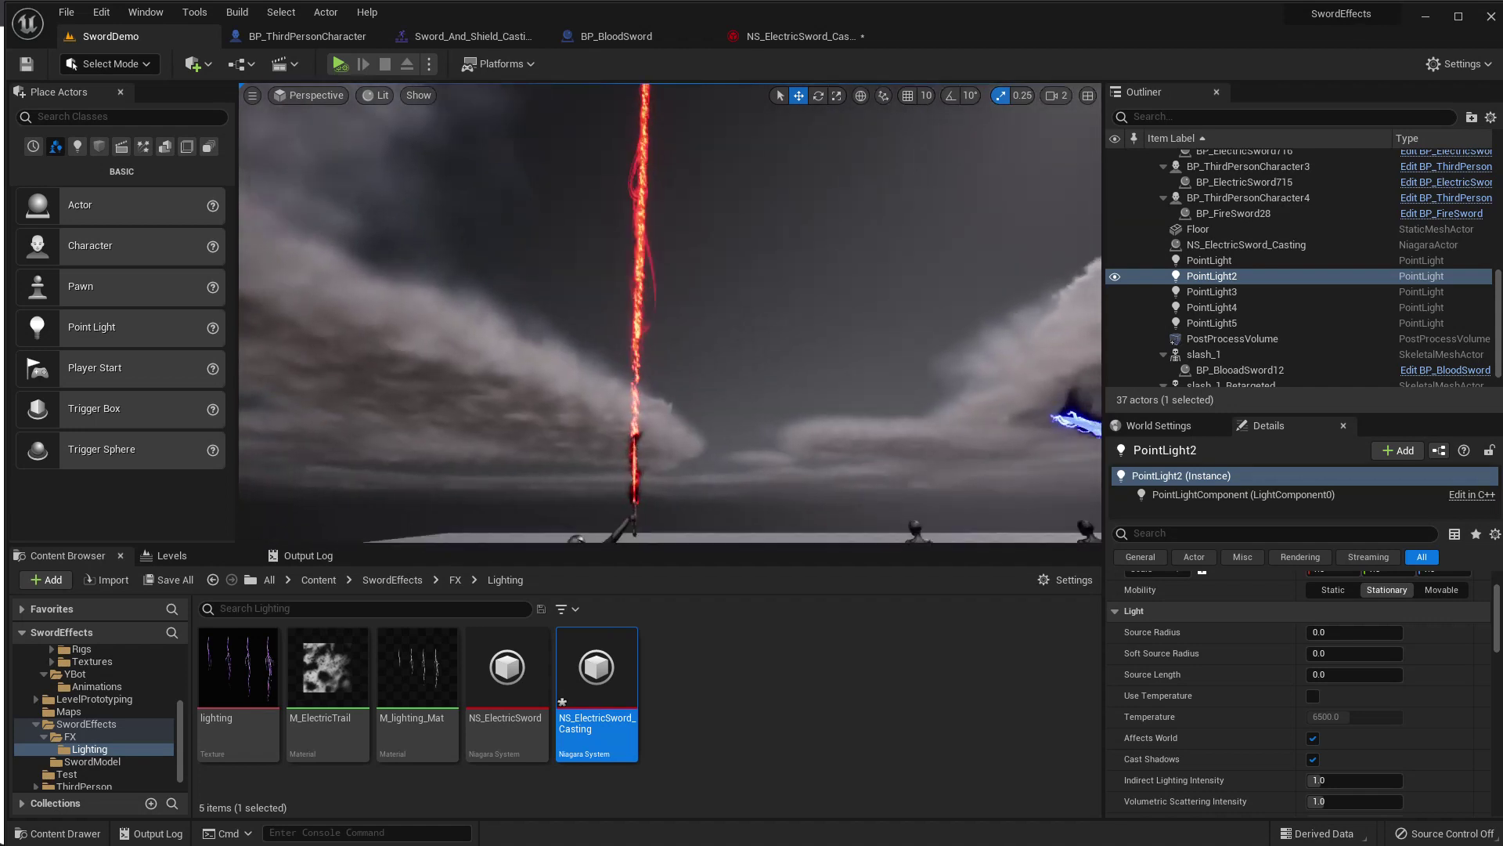
pyautogui.click(740, 36)
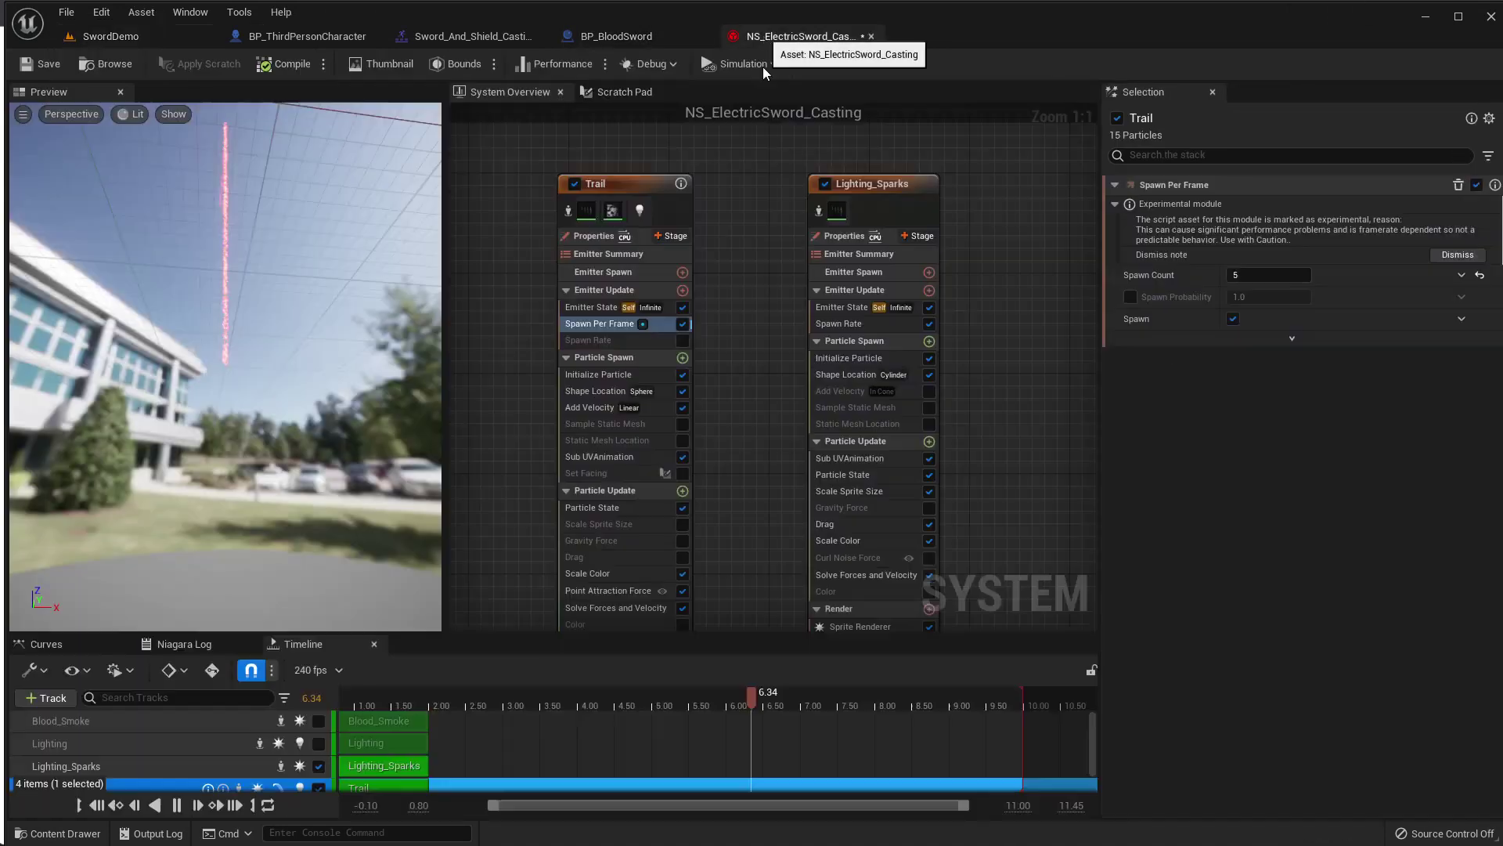
# Try a spawn count of 2, then restore the count from 20 back to 5.
pyautogui.click(1230, 276)
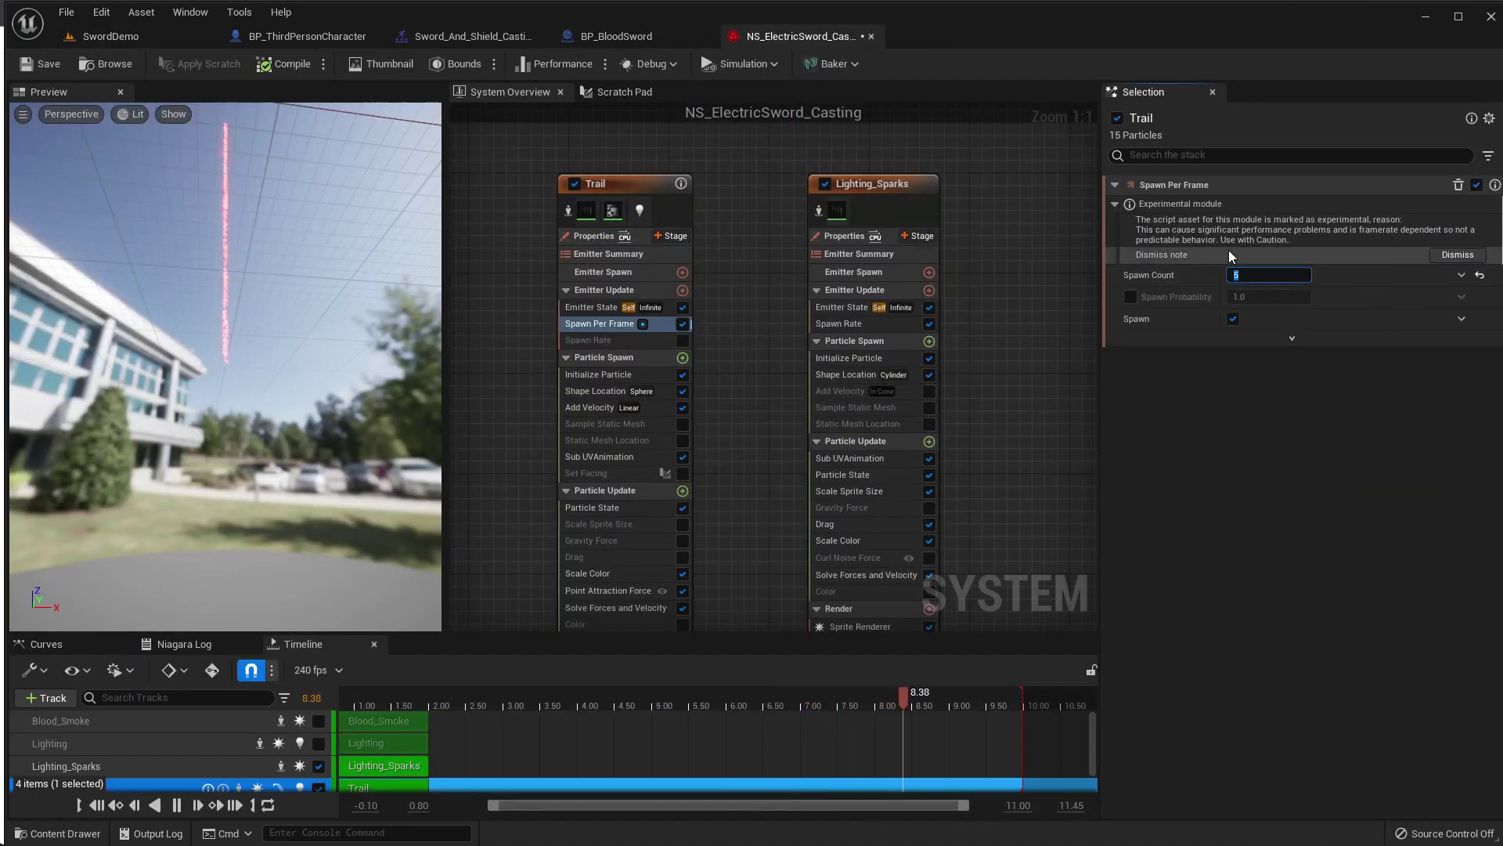
pyautogui.write('2')
pyautogui.press('Return')
pyautogui.click(595, 390)
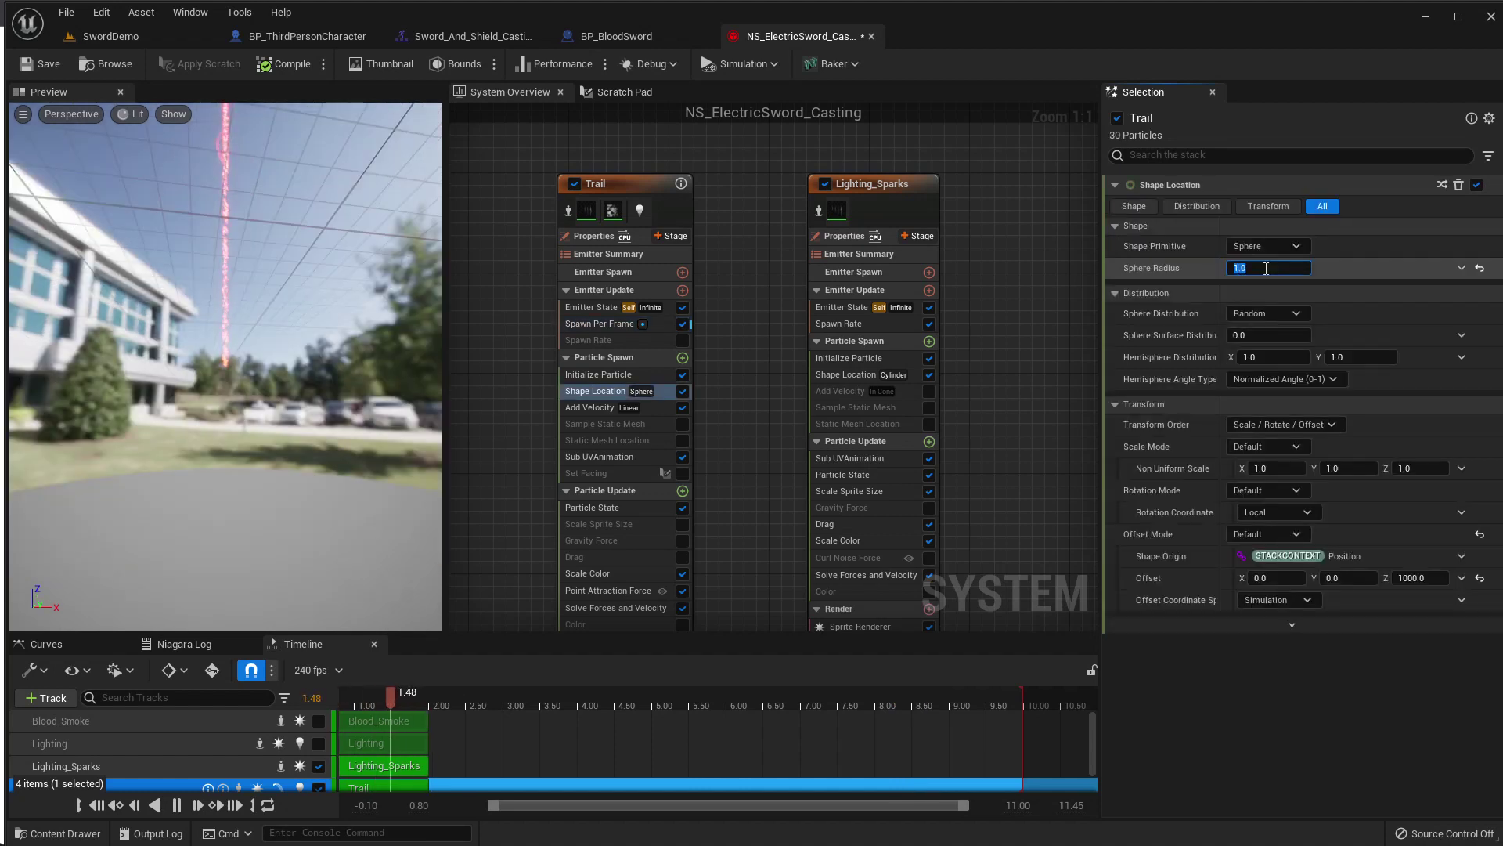
pyautogui.click(595, 391)
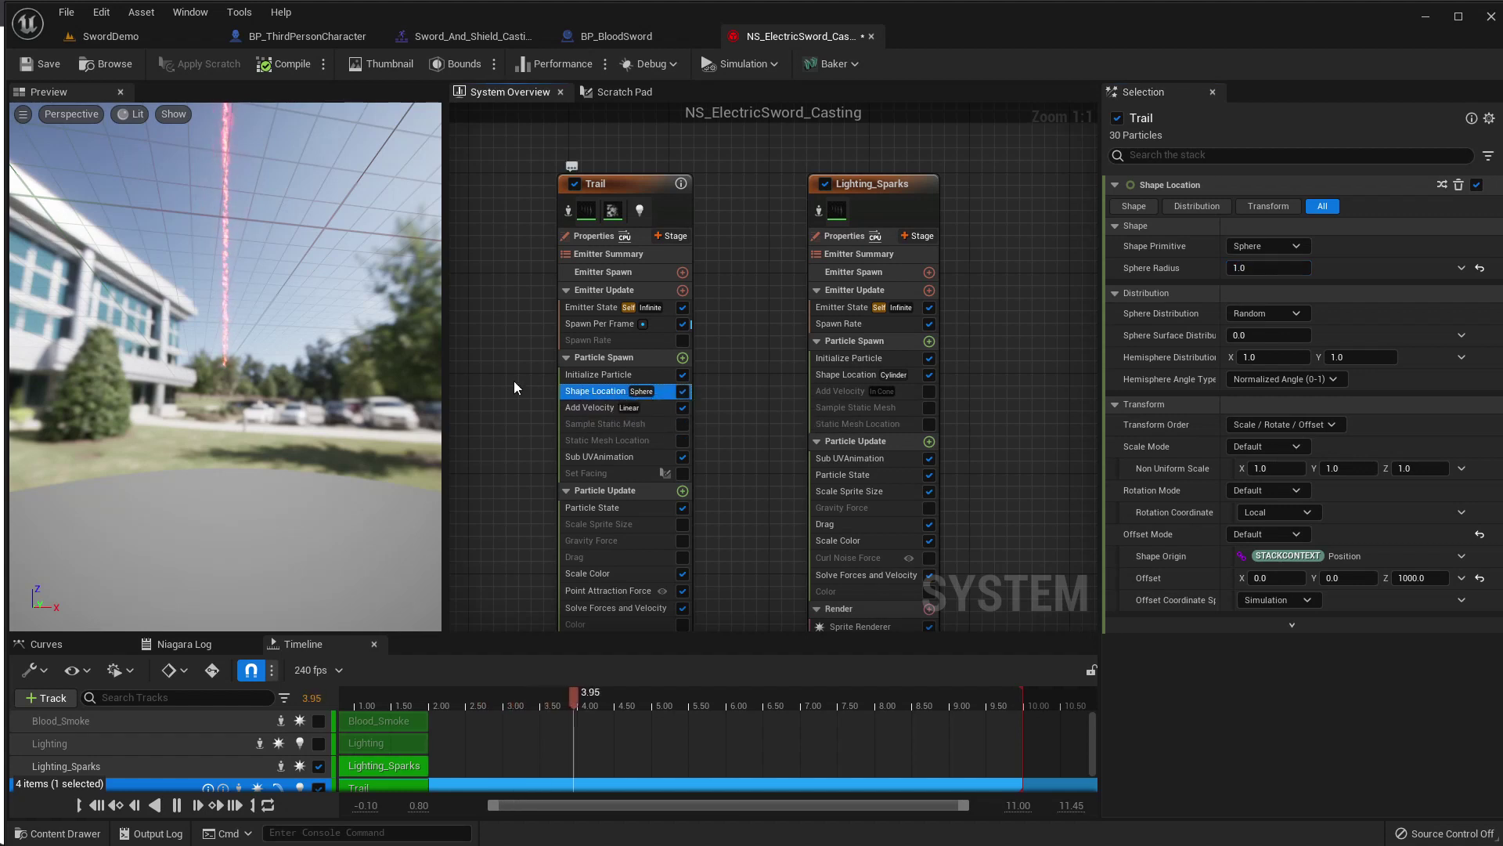
pyautogui.click(593, 325)
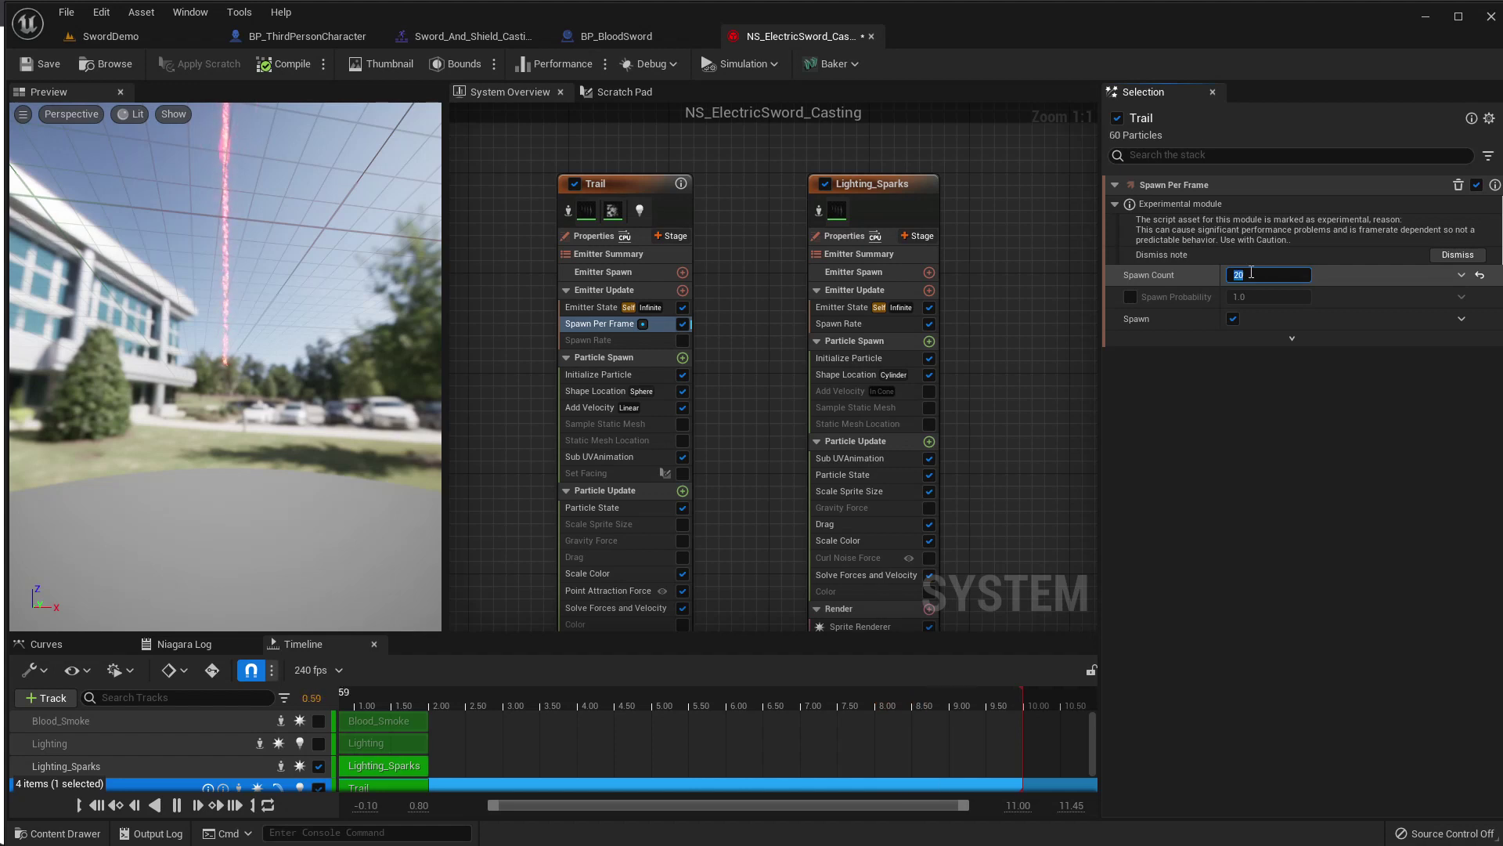
pyautogui.moveTo(353, 275); pyautogui.dragTo(367, 258)
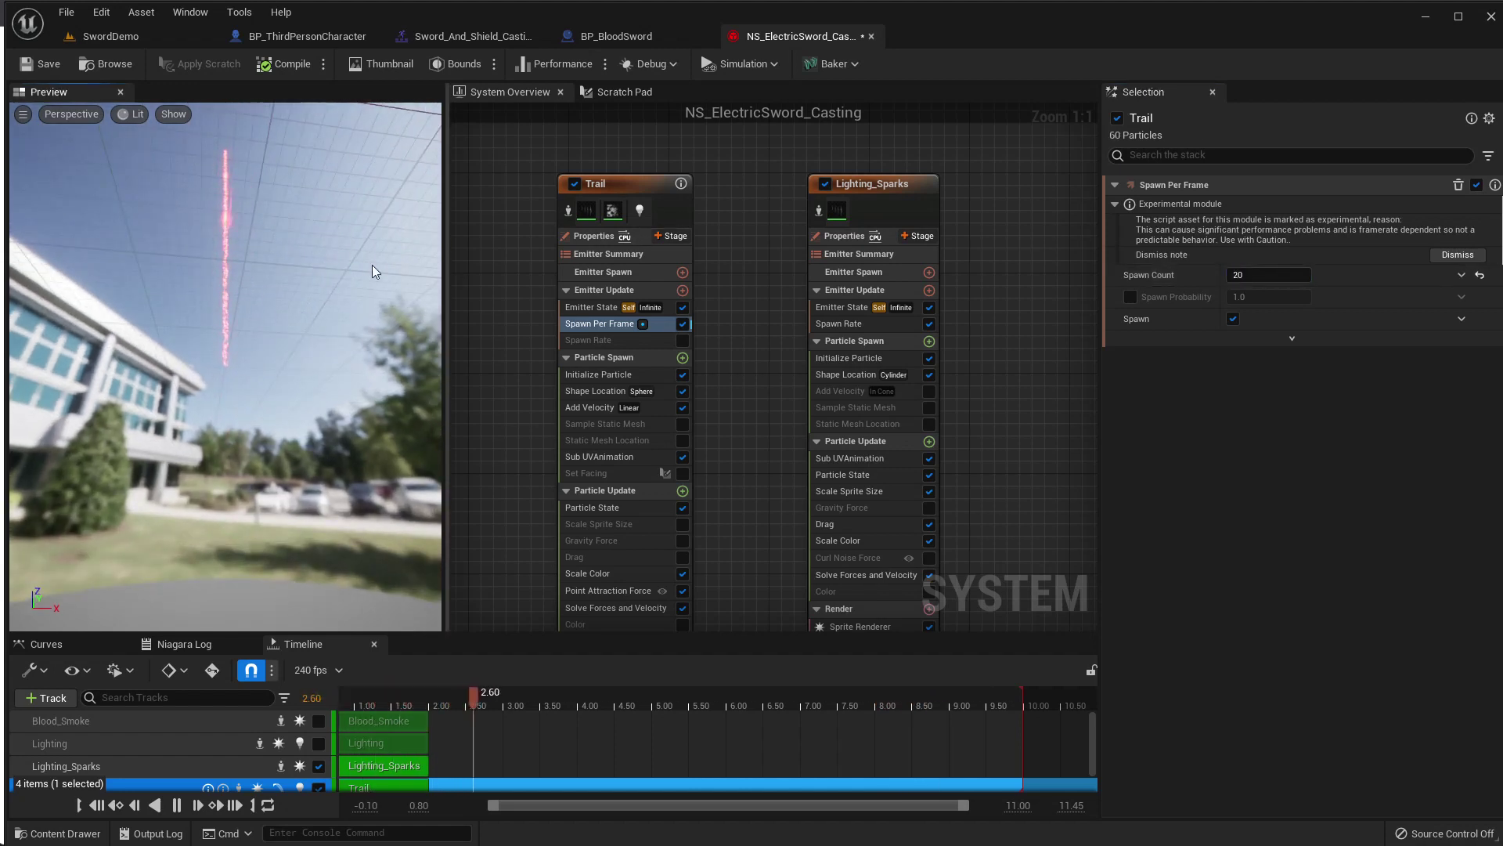
pyautogui.click(1226, 274)
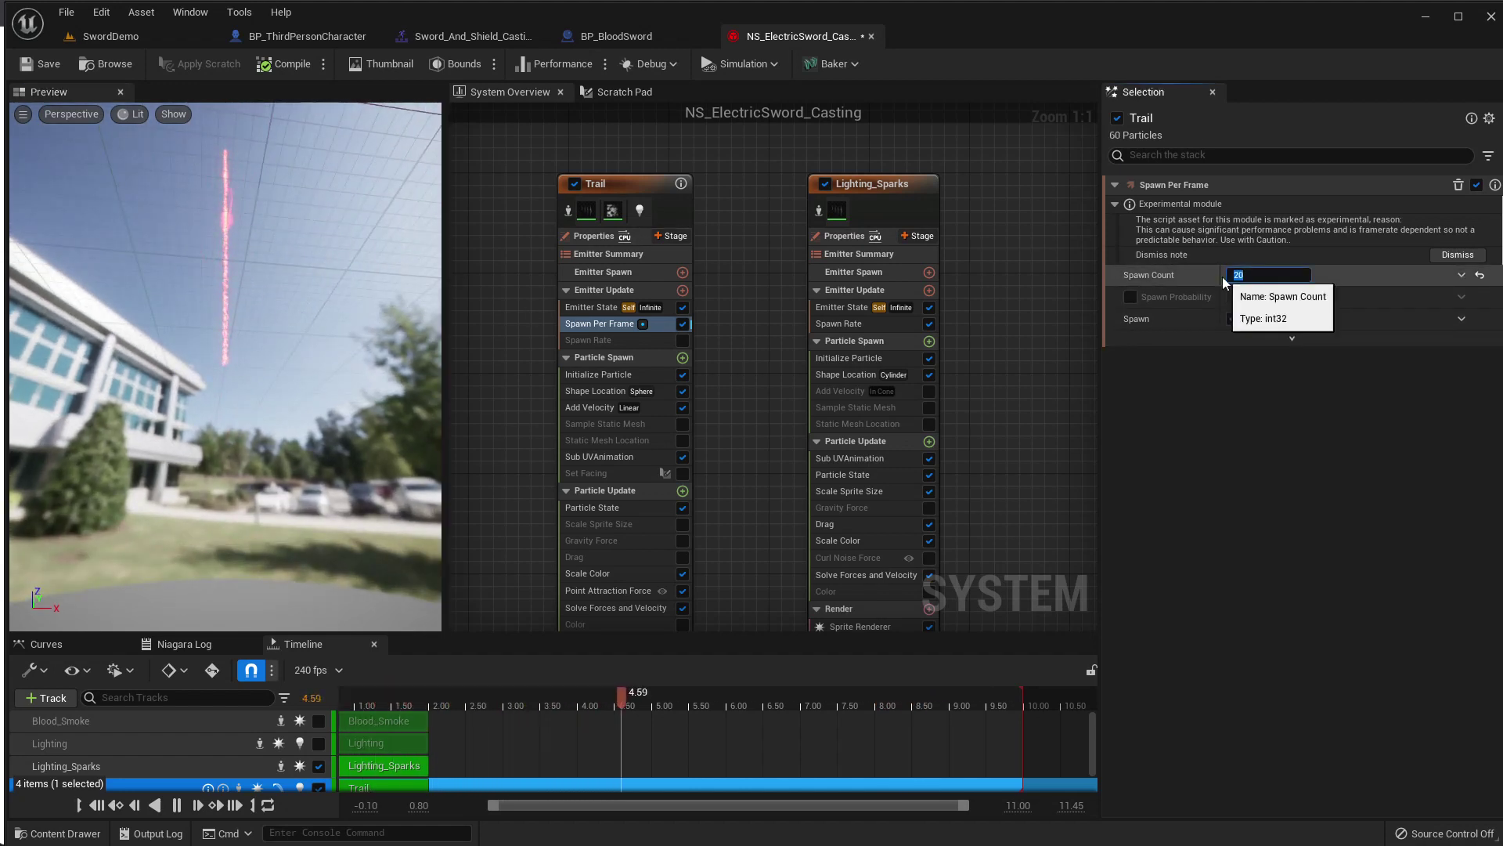
pyautogui.write('5')
pyautogui.press('Return')
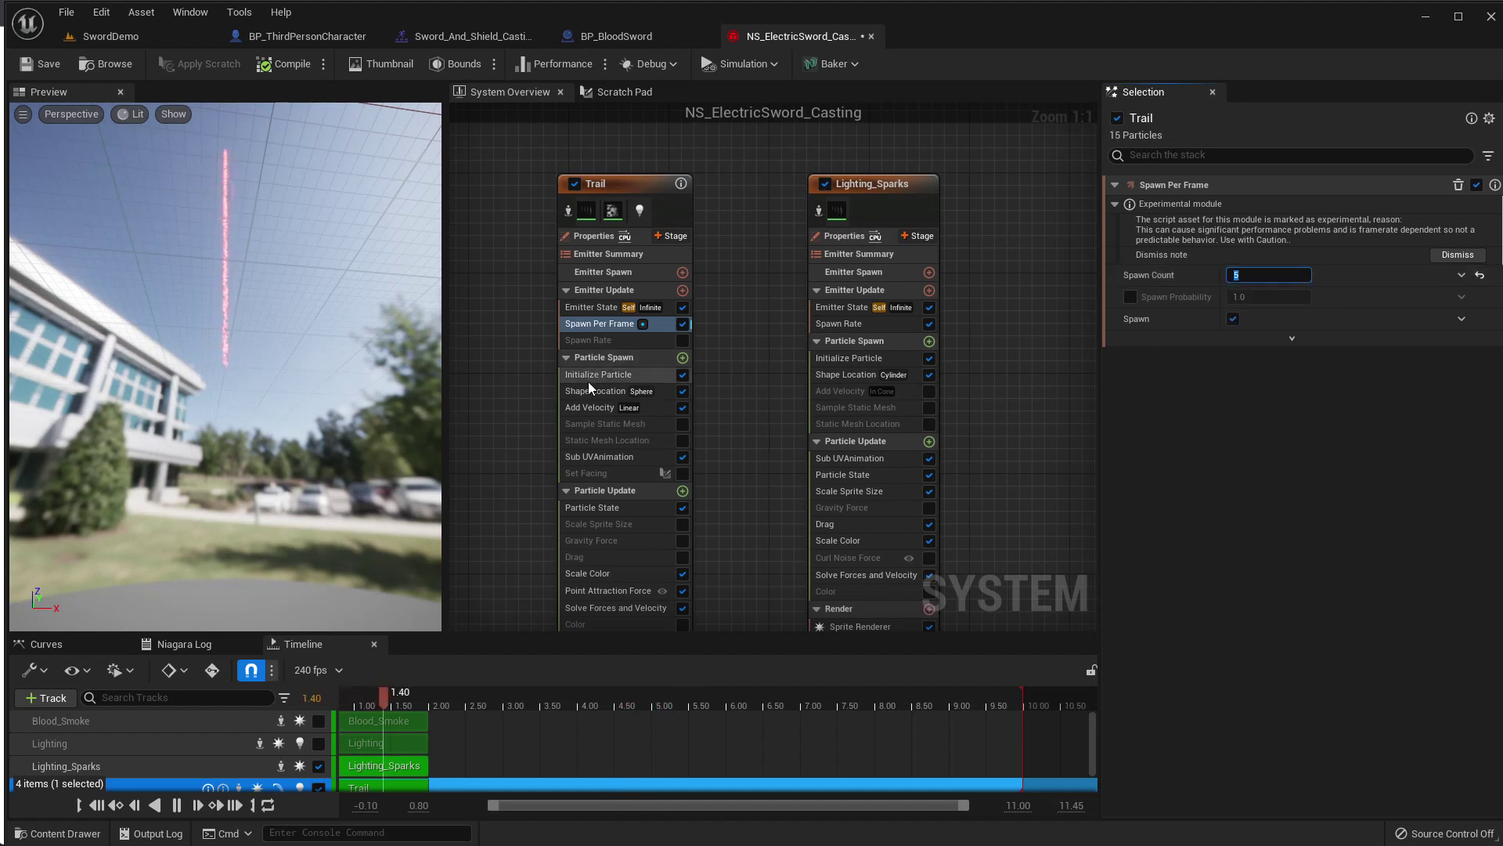
# Set Shape Location to a sphere offset 1000 on Z, disable Lighting_Sparks, and test it in the level.
pyautogui.click(592, 390)
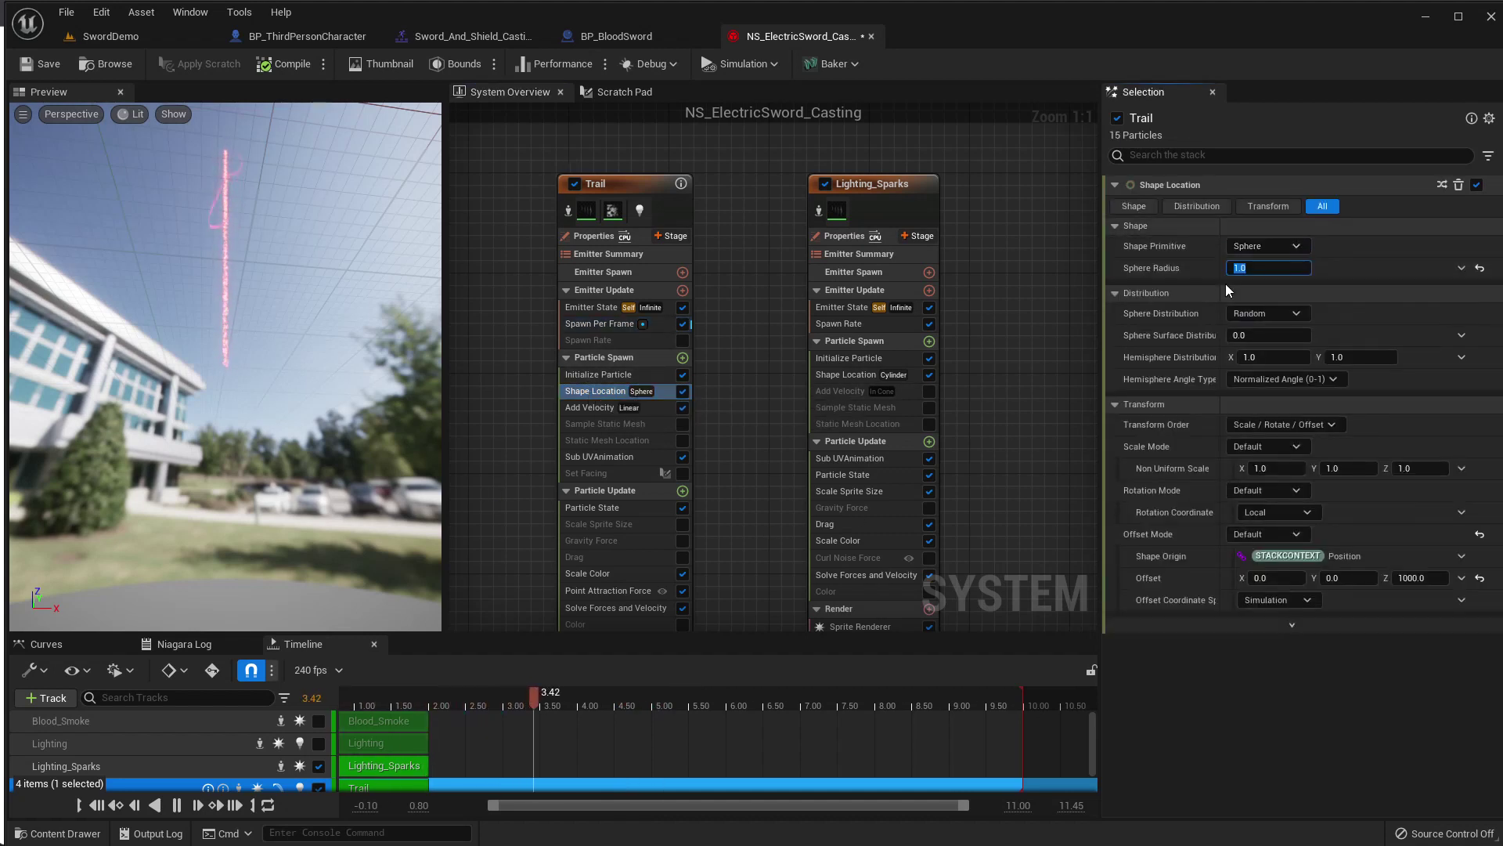
pyautogui.moveTo(280, 251); pyautogui.dragTo(259, 224)
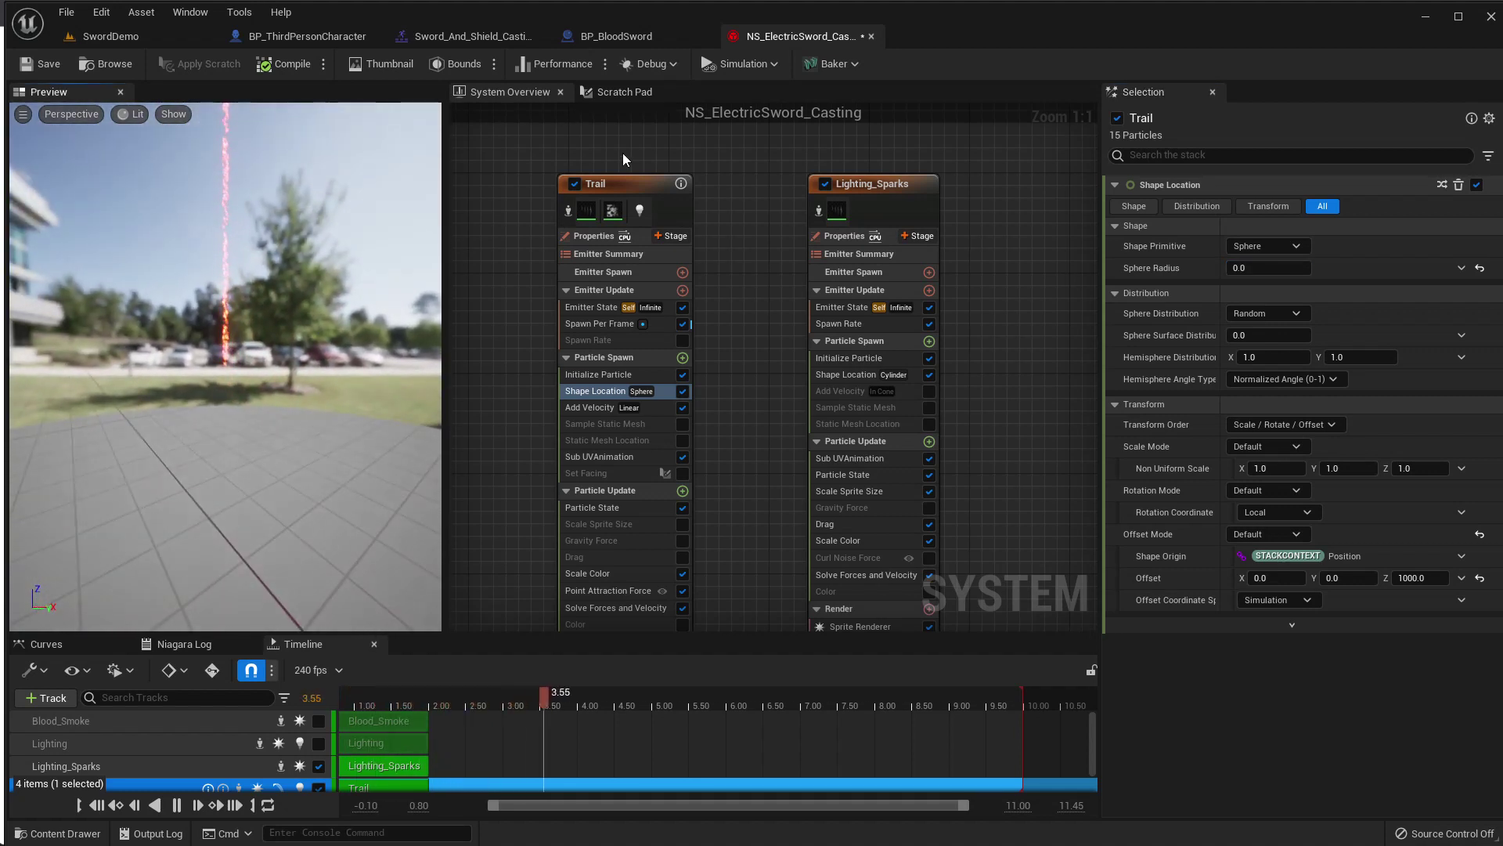
pyautogui.click(826, 184)
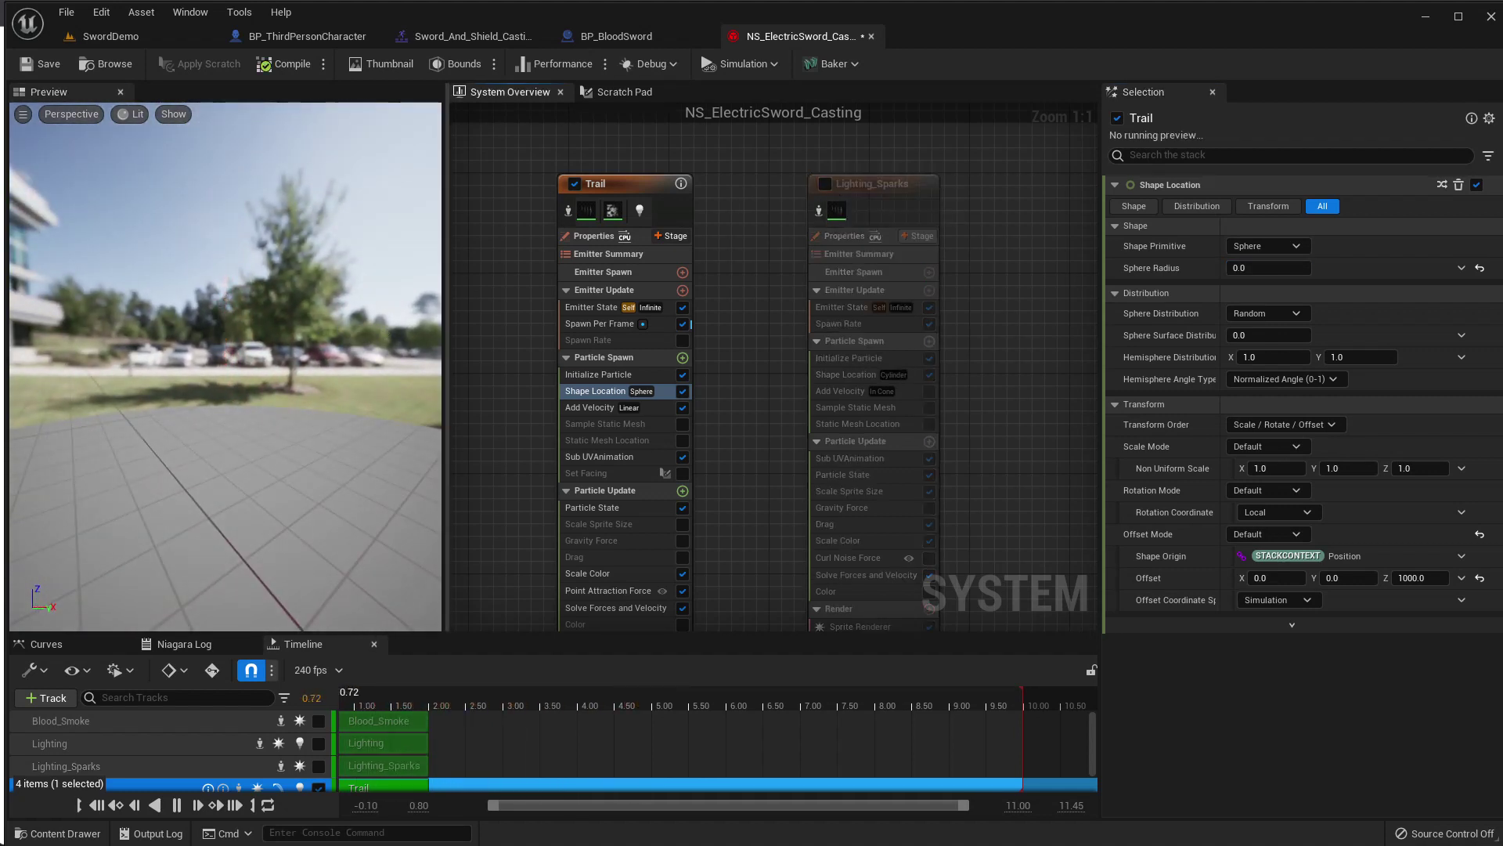
pyautogui.moveTo(225, 313); pyautogui.dragTo(235, 266)
pyautogui.moveTo(225, 352); pyautogui.dragTo(188, 345)
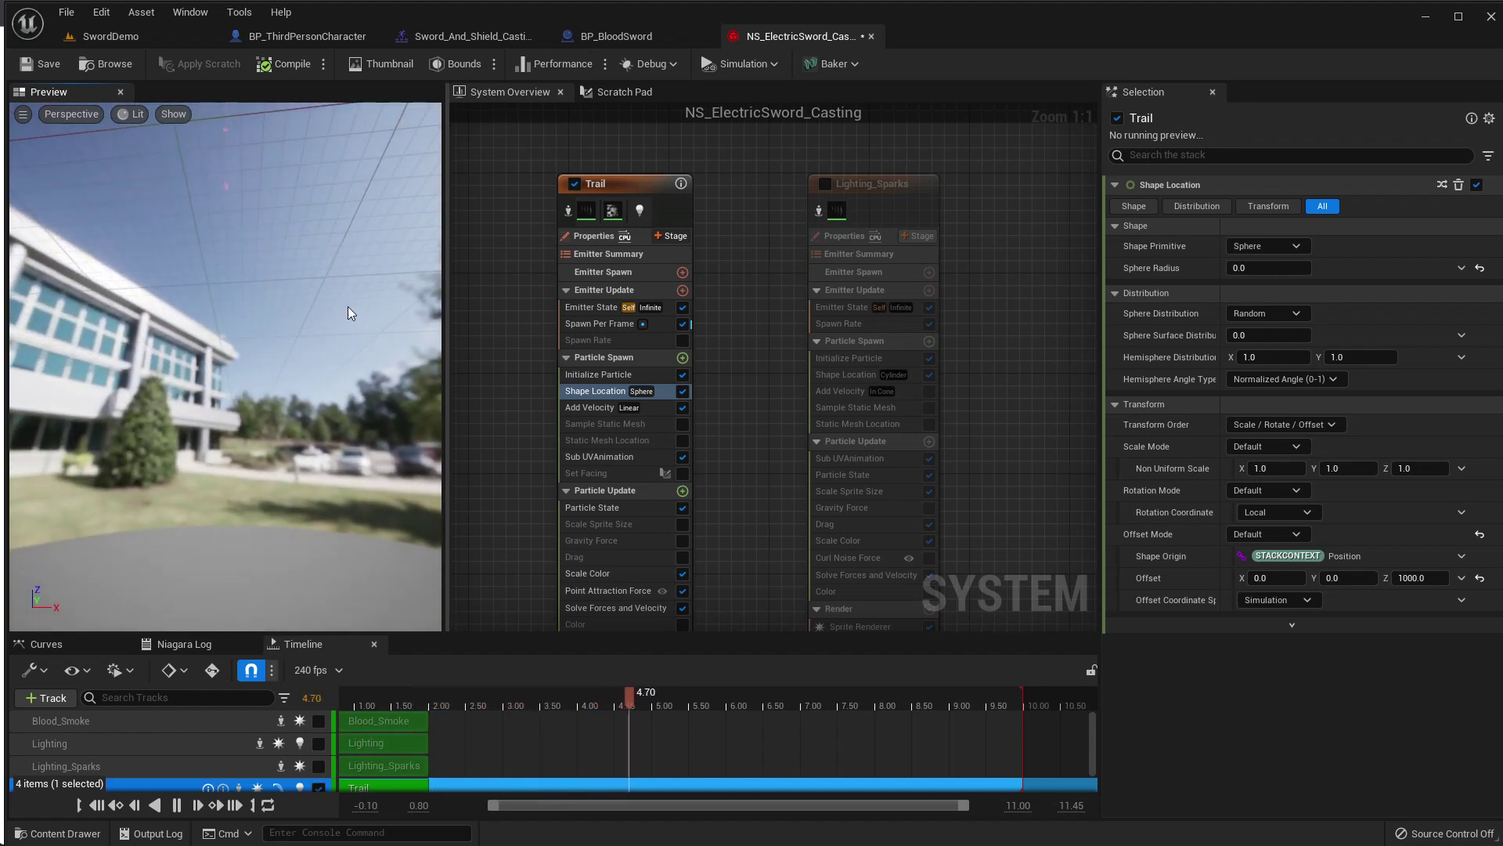
pyautogui.moveTo(347, 307); pyautogui.dragTo(347, 329)
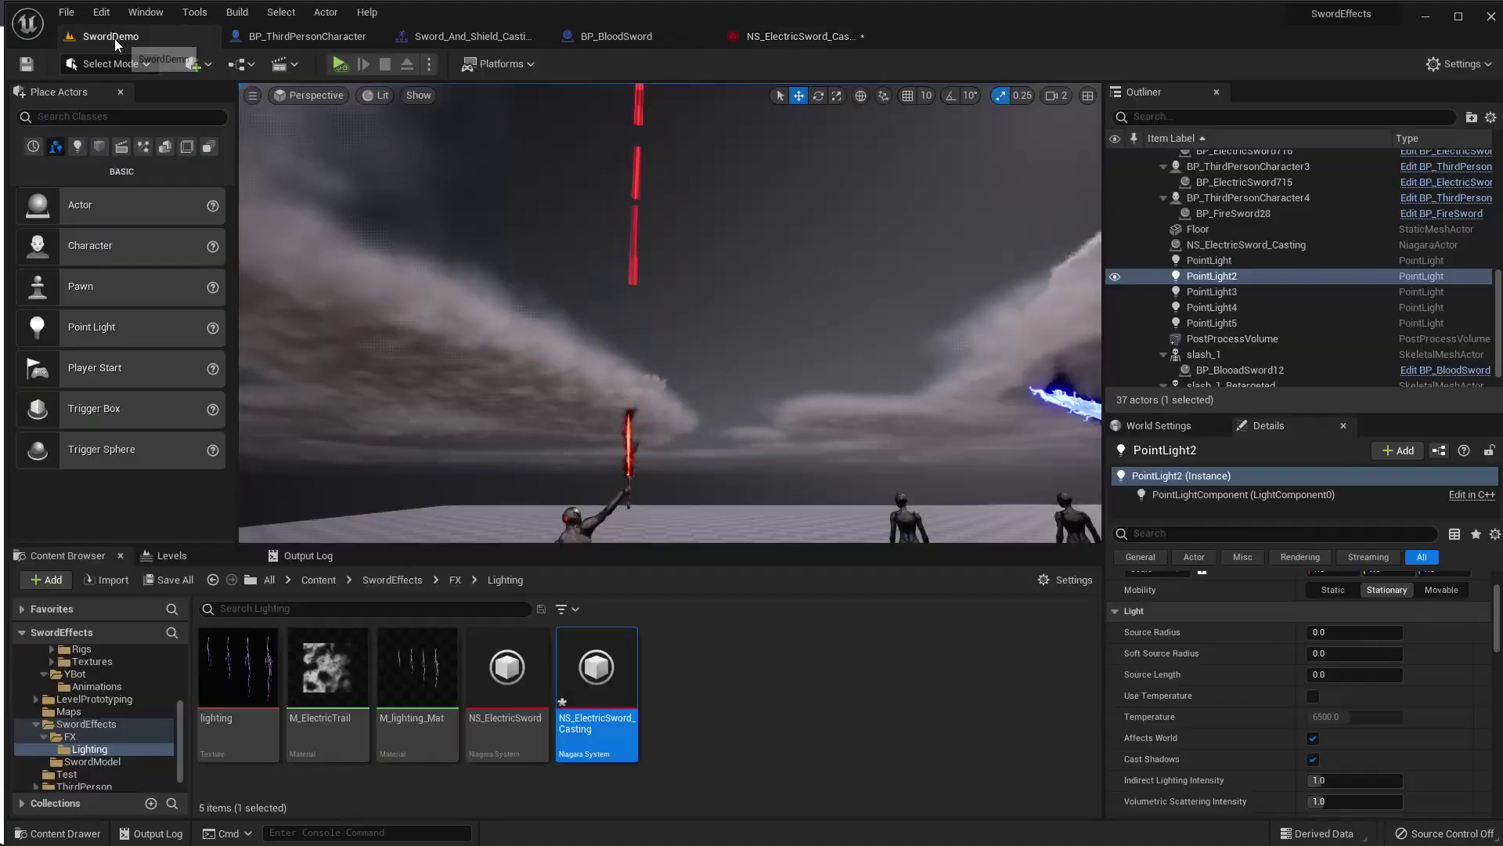
pyautogui.click(111, 37)
pyautogui.moveTo(670, 314); pyautogui.dragTo(751, 376, button='right')
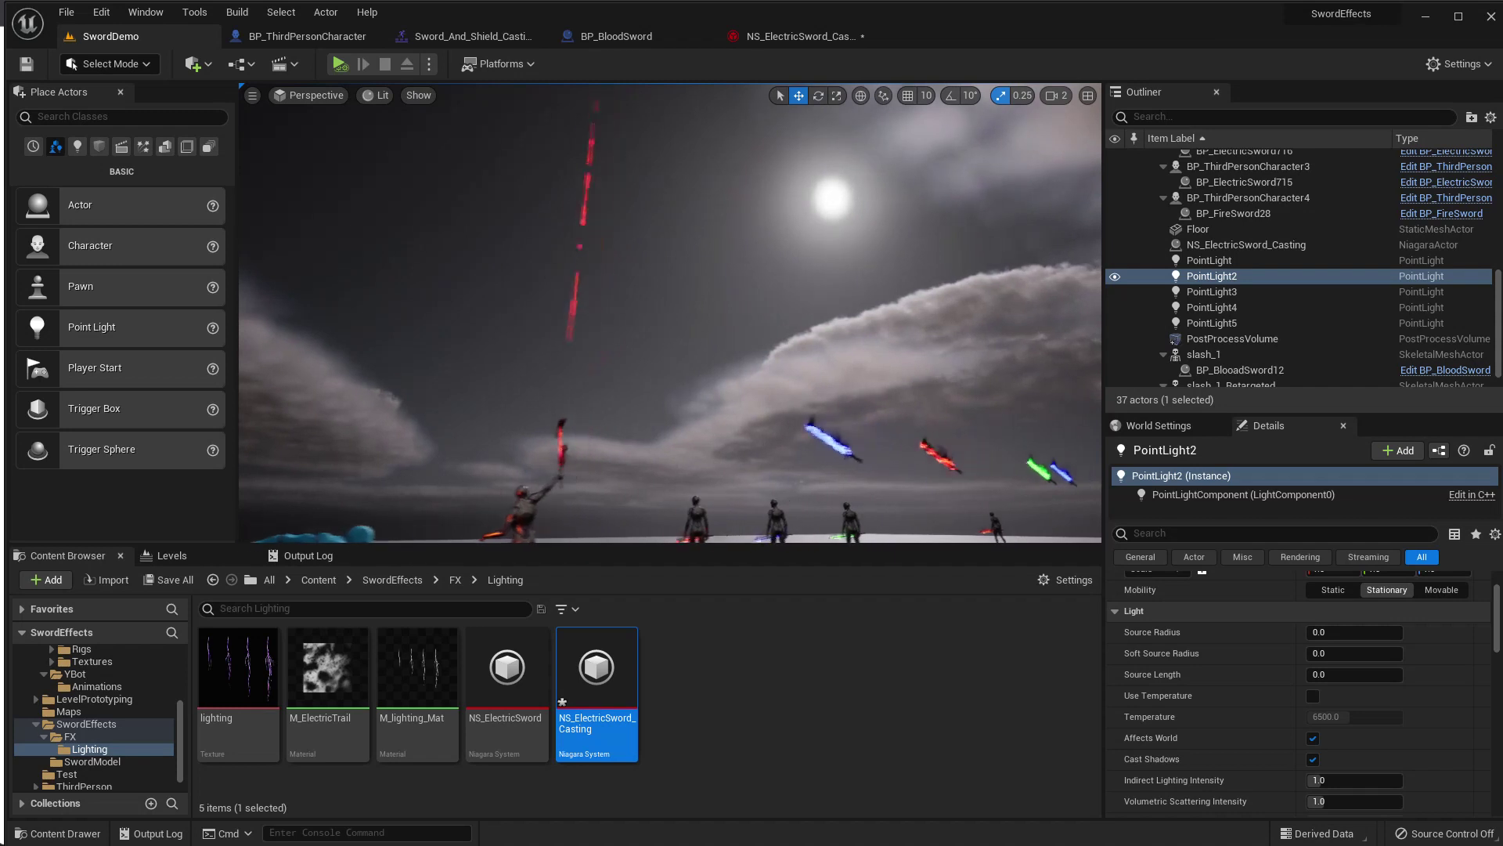
pyautogui.moveTo(509, 338); pyautogui.dragTo(566, 338, button='middle')
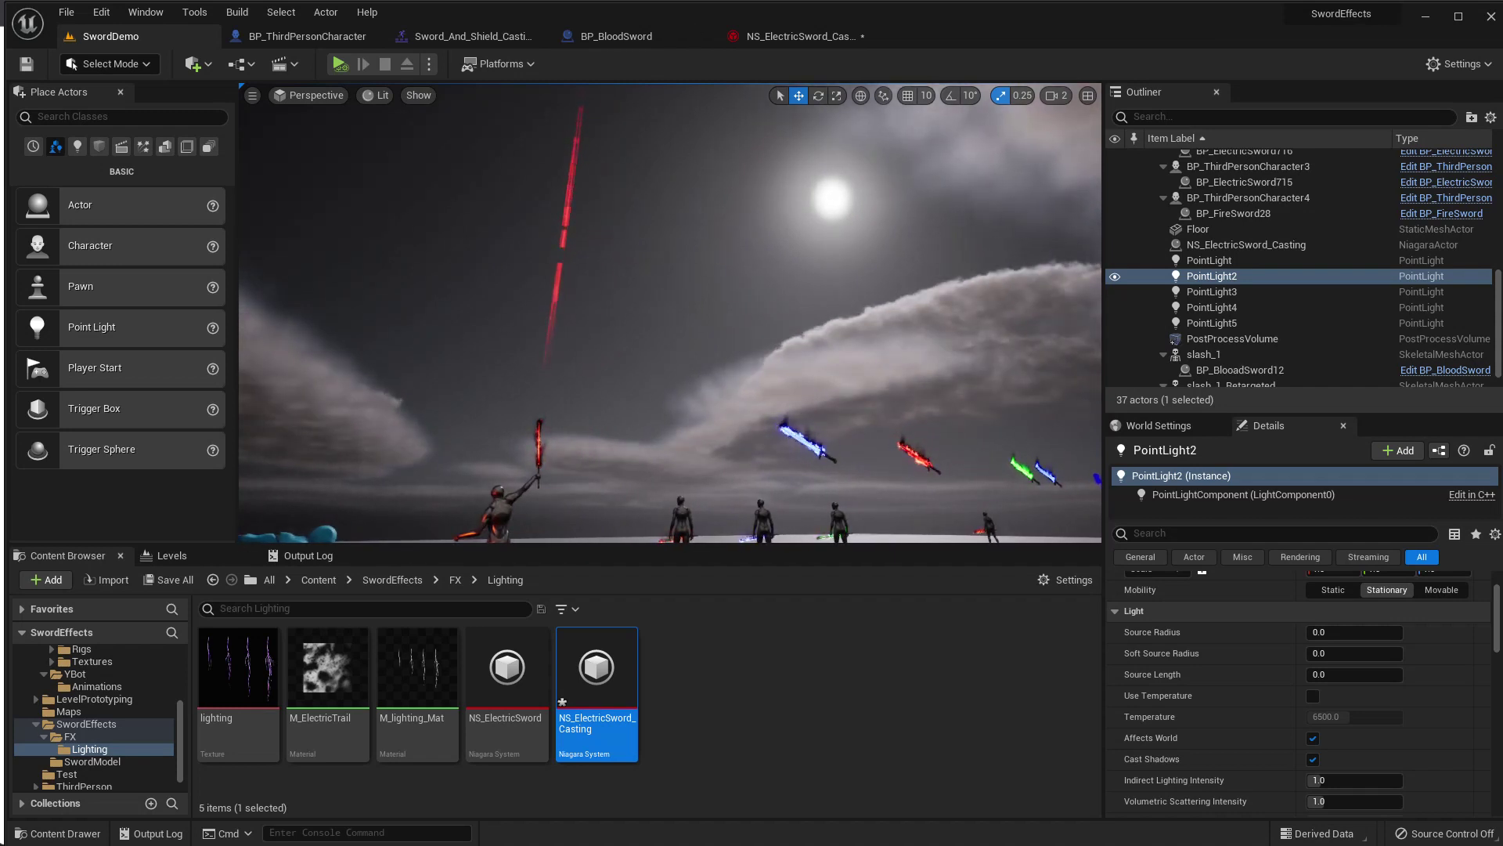
# Re-enable Lighting_Sparks and compare the tall sword beam in the level.
pyautogui.click(759, 39)
pyautogui.click(825, 187)
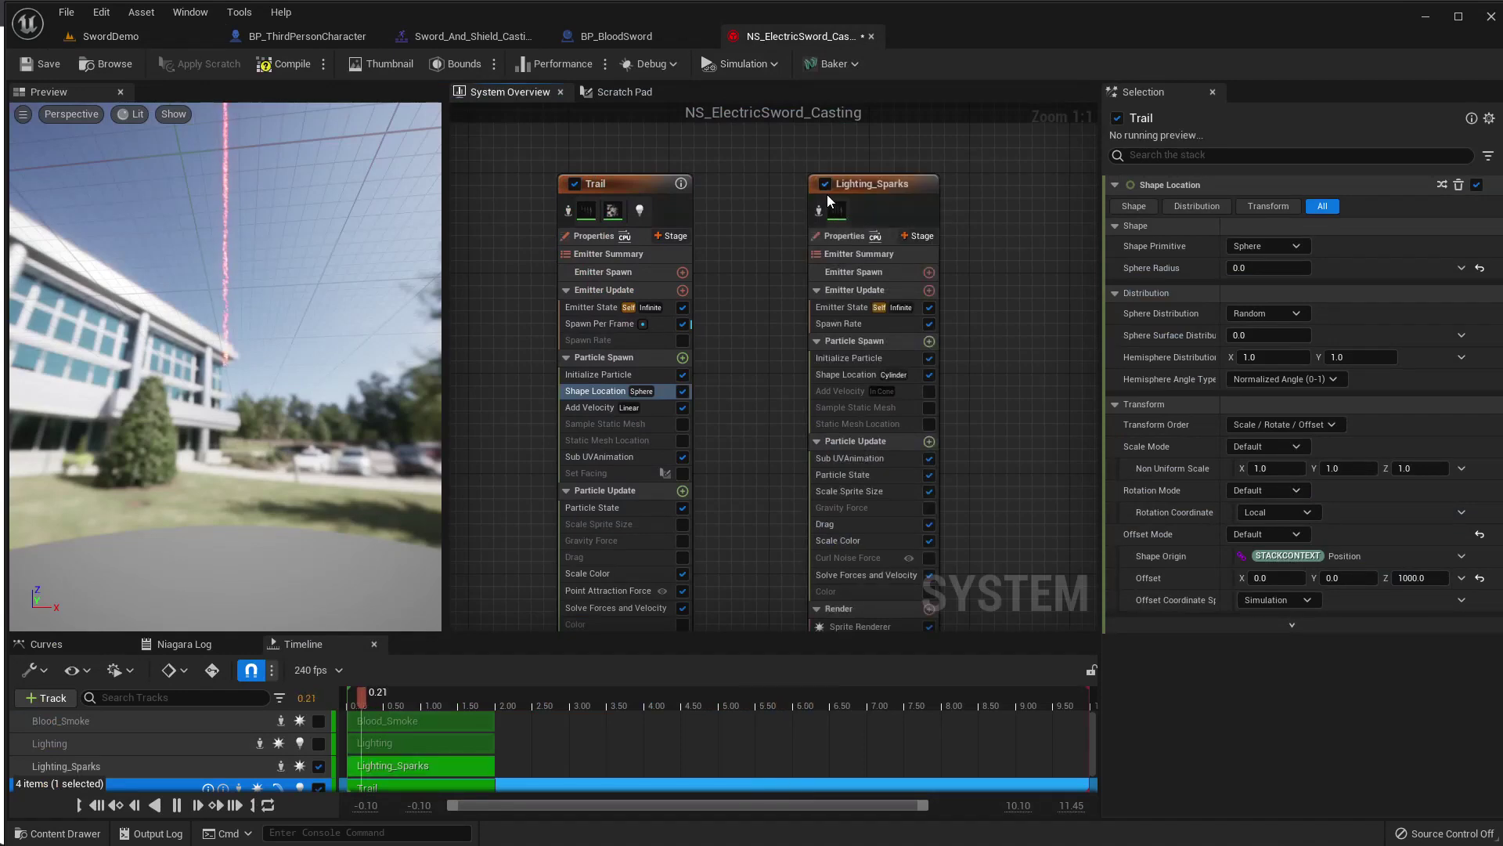
pyautogui.click(101, 39)
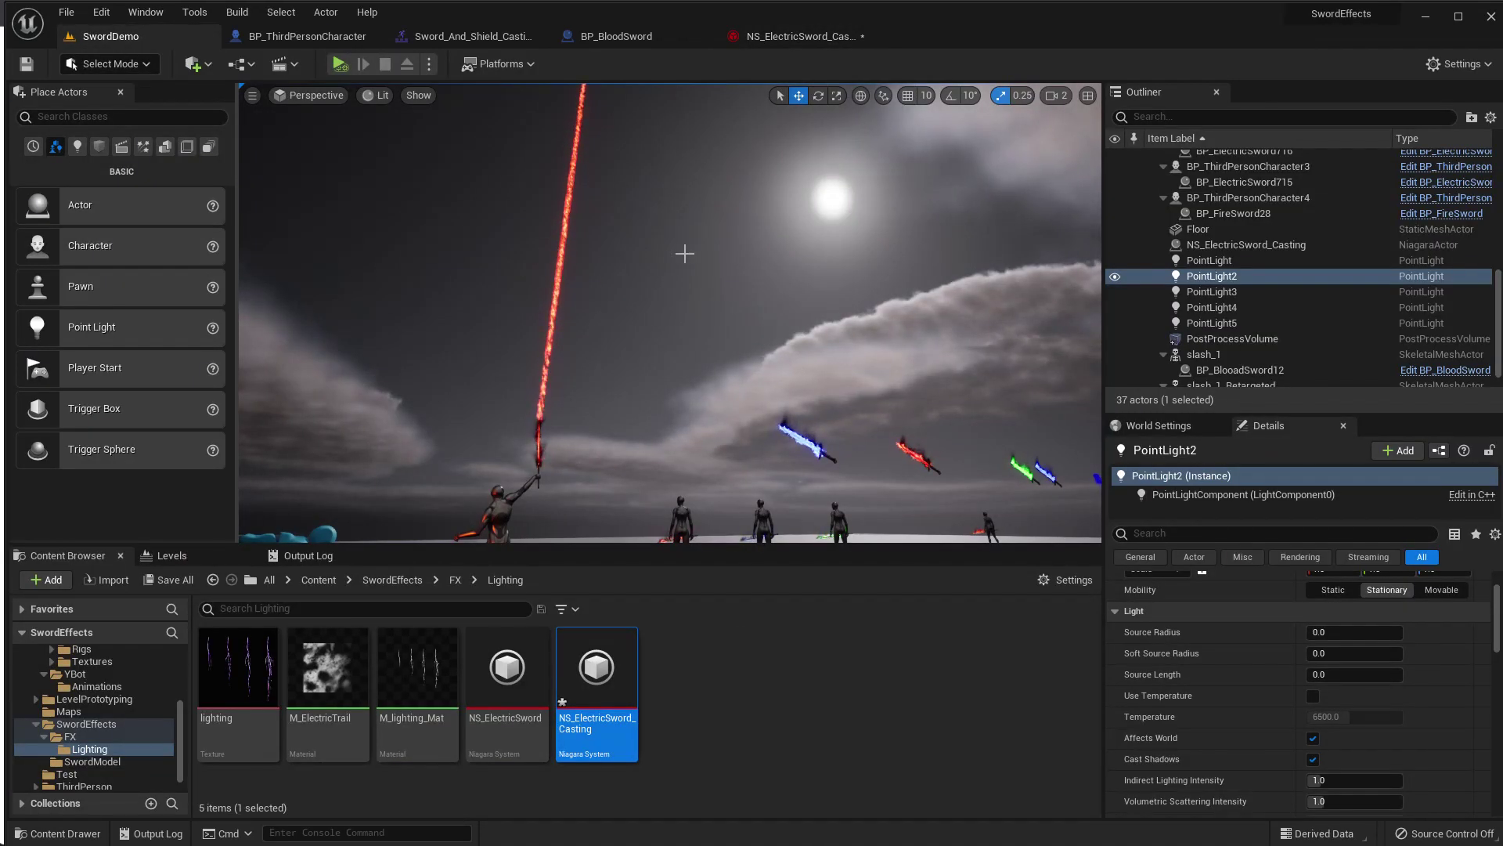
pyautogui.moveTo(676, 252); pyautogui.dragTo(650, 252, button='right')
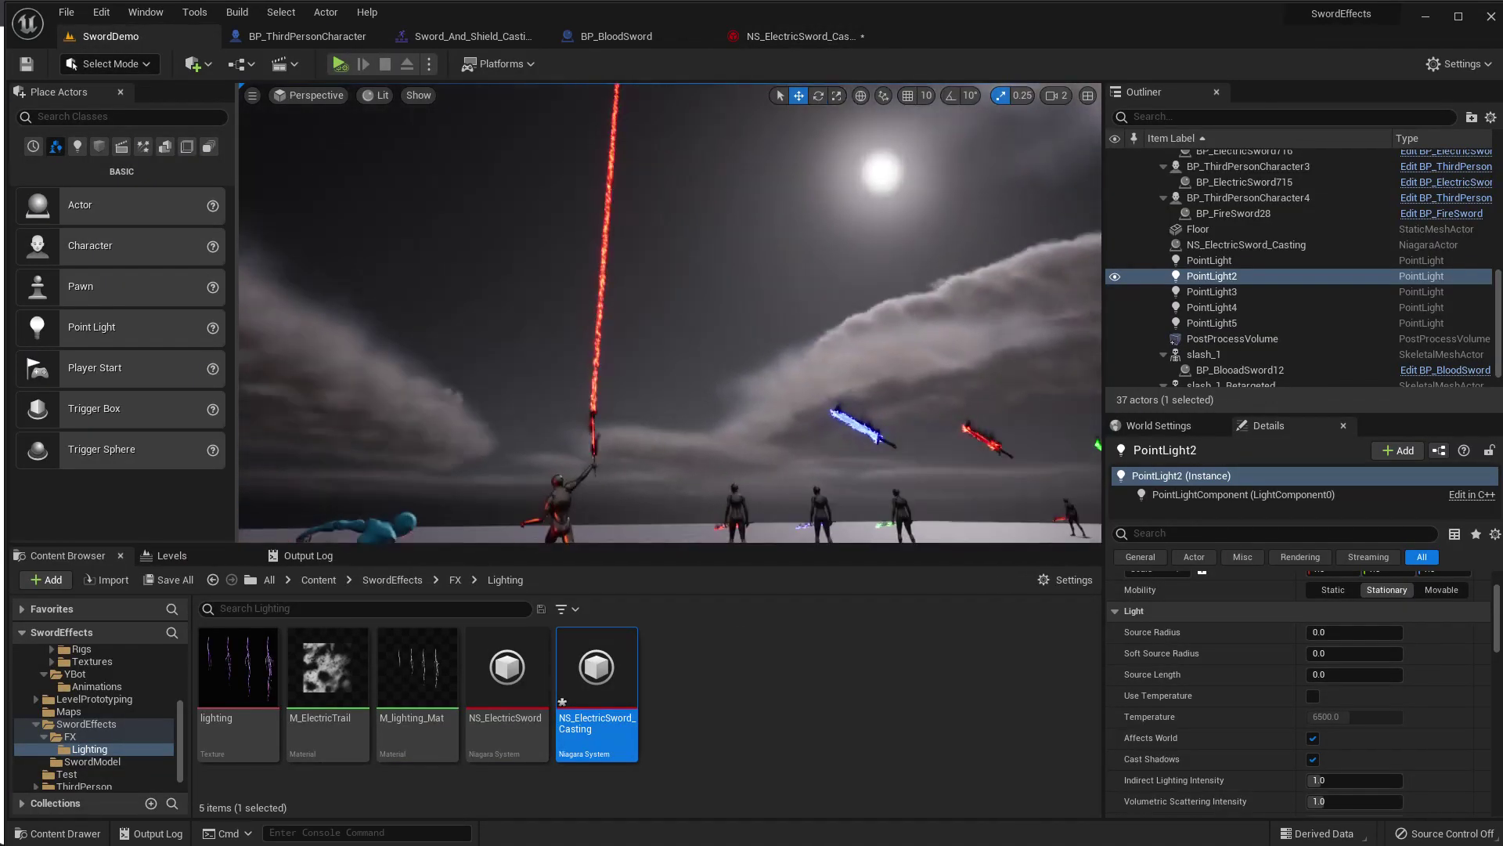
pyautogui.click(771, 38)
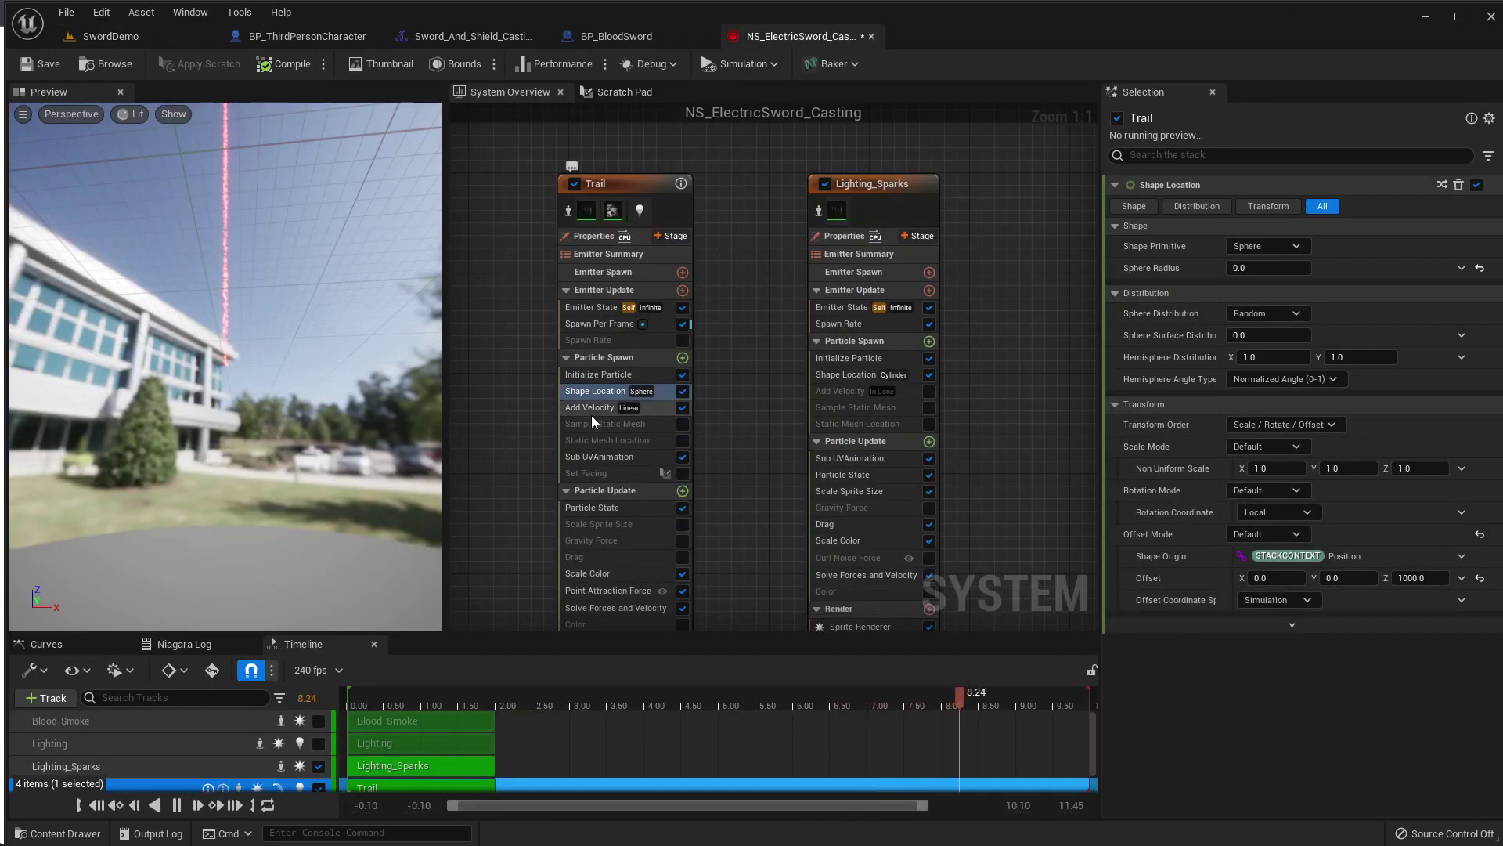
# Set the Trail's Ribbon Width to 30 and inspect the wider sword trail in the level.
pyautogui.click(595, 375)
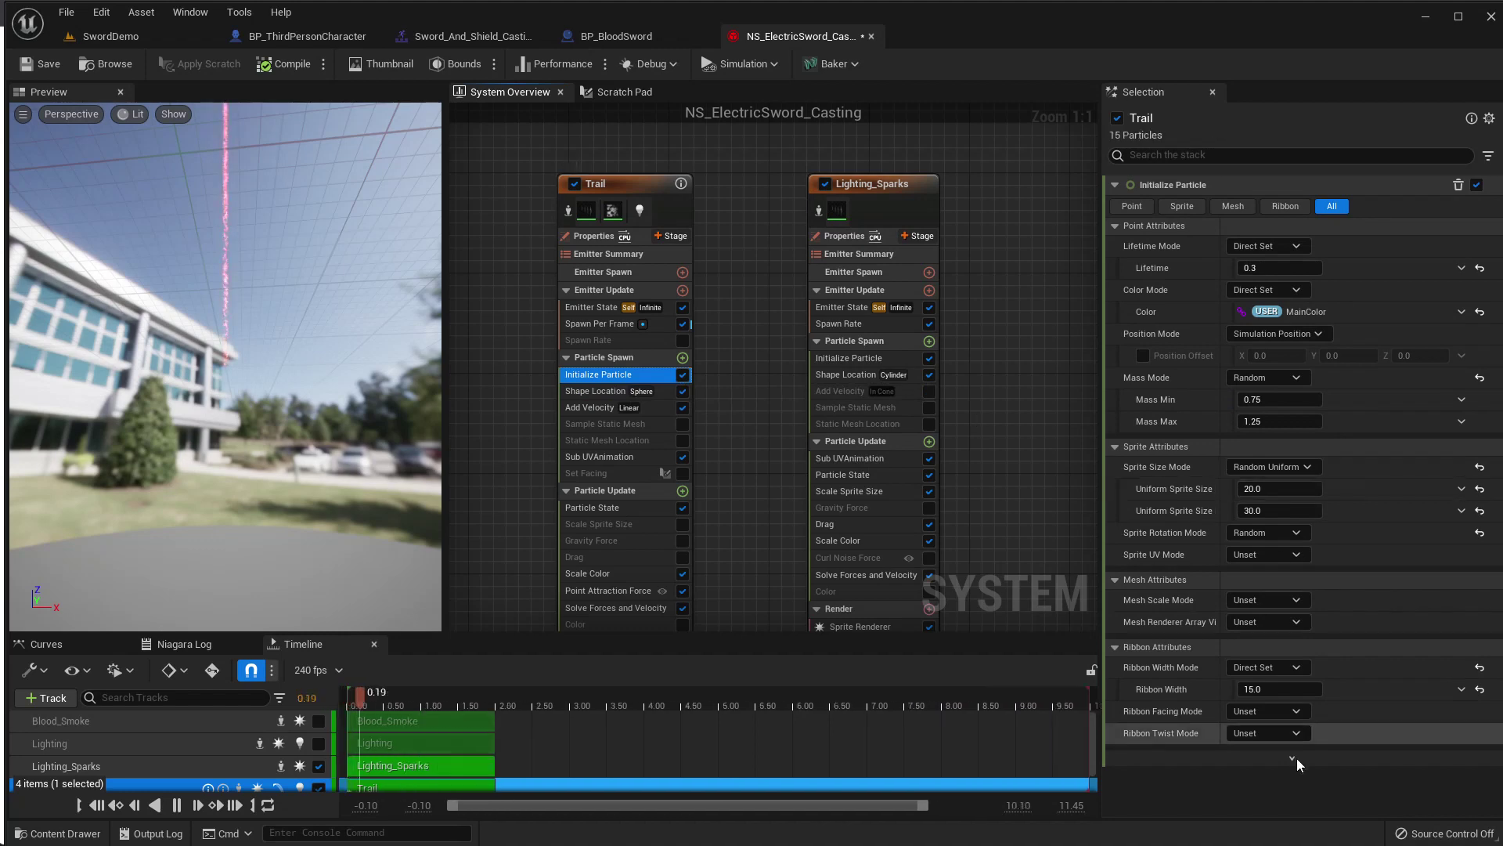
pyautogui.click(1276, 689)
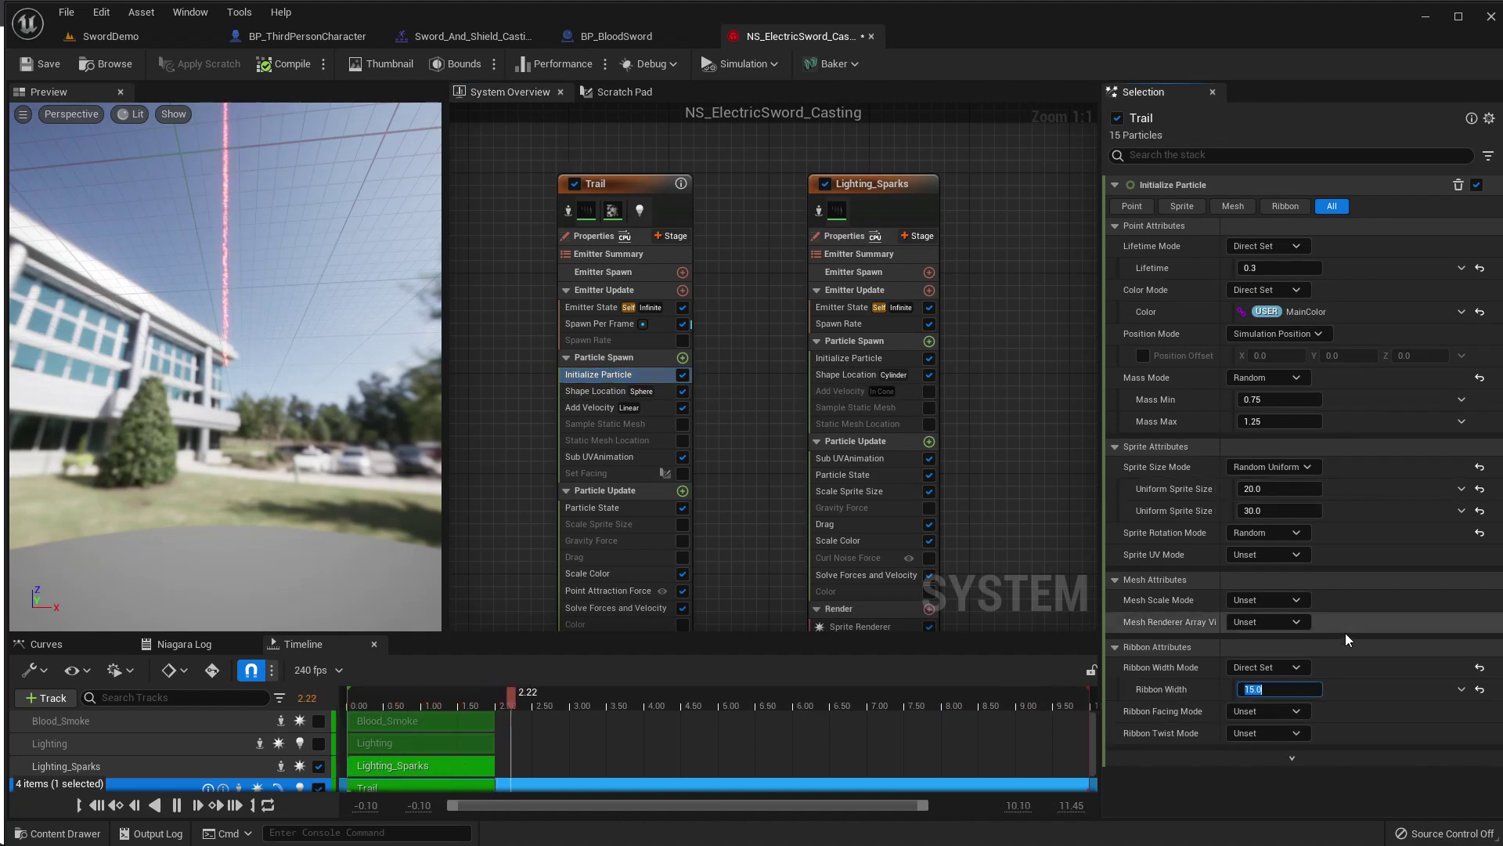
pyautogui.write('40')
pyautogui.click(148, 40)
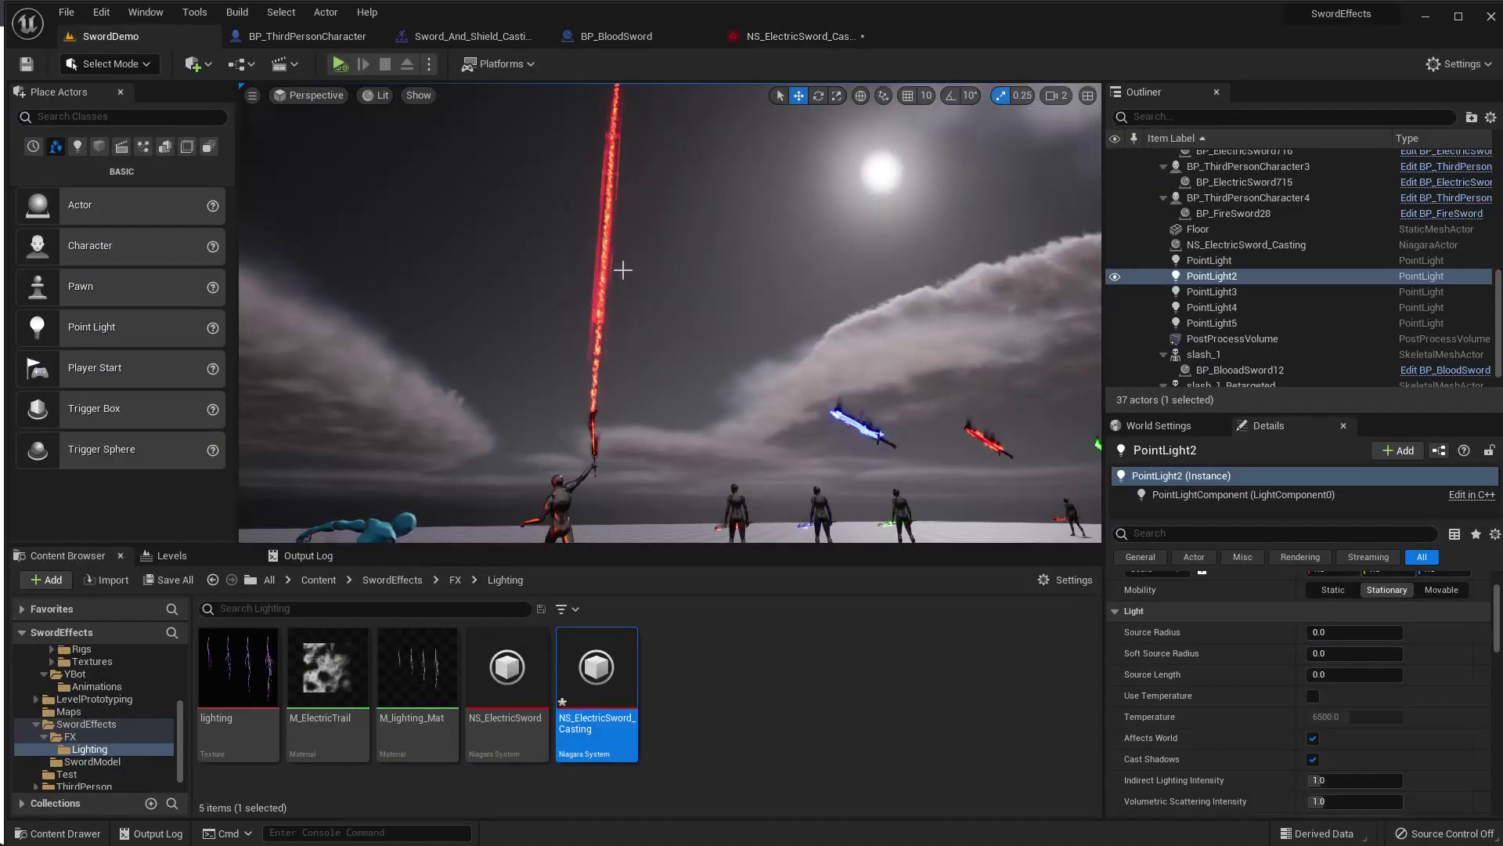
pyautogui.moveTo(707, 288); pyautogui.dragTo(707, 287, button='right')
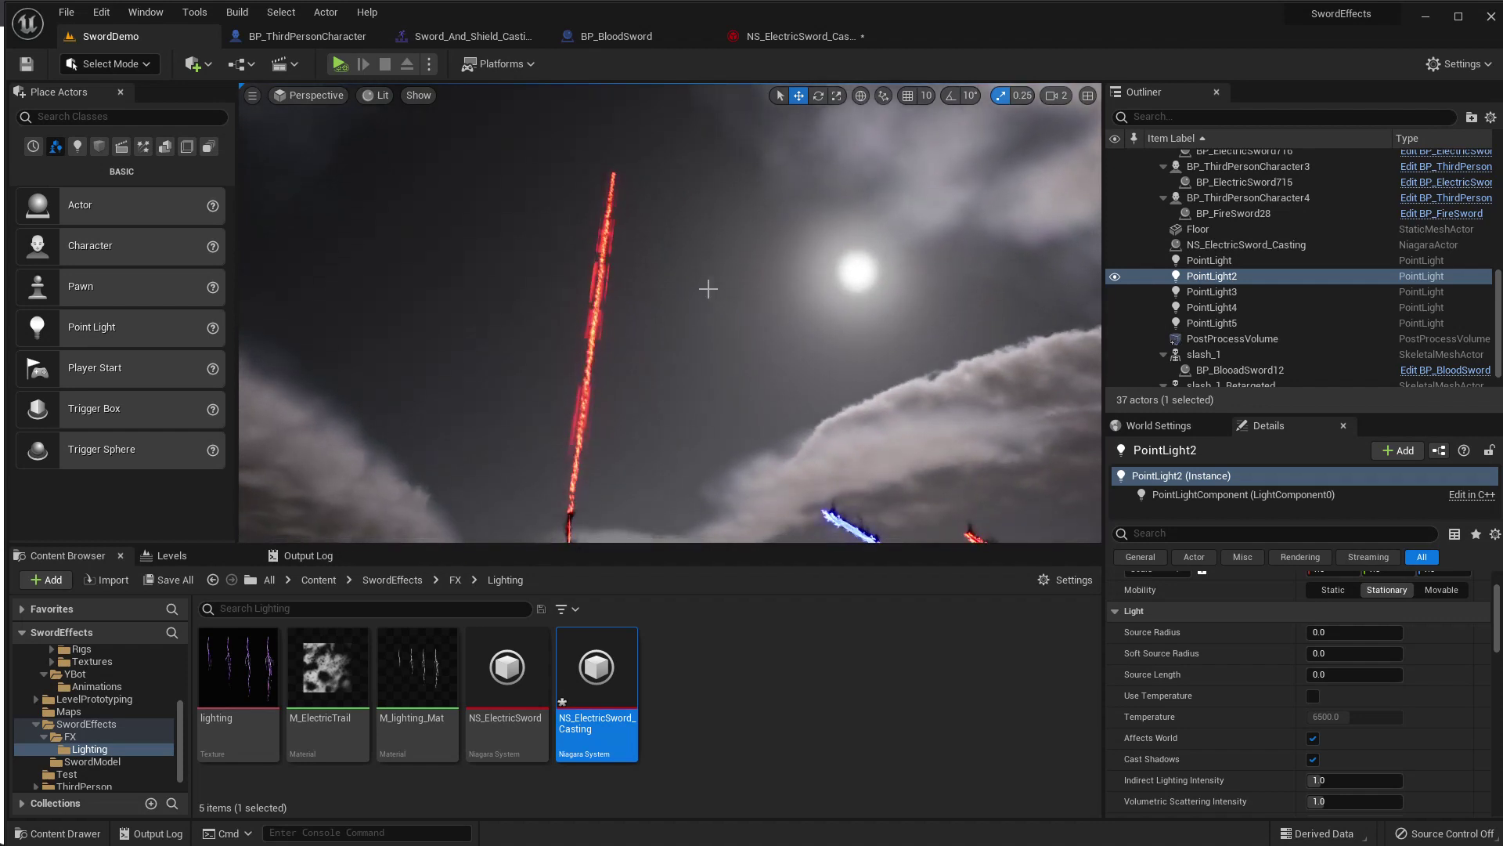
pyautogui.click(798, 36)
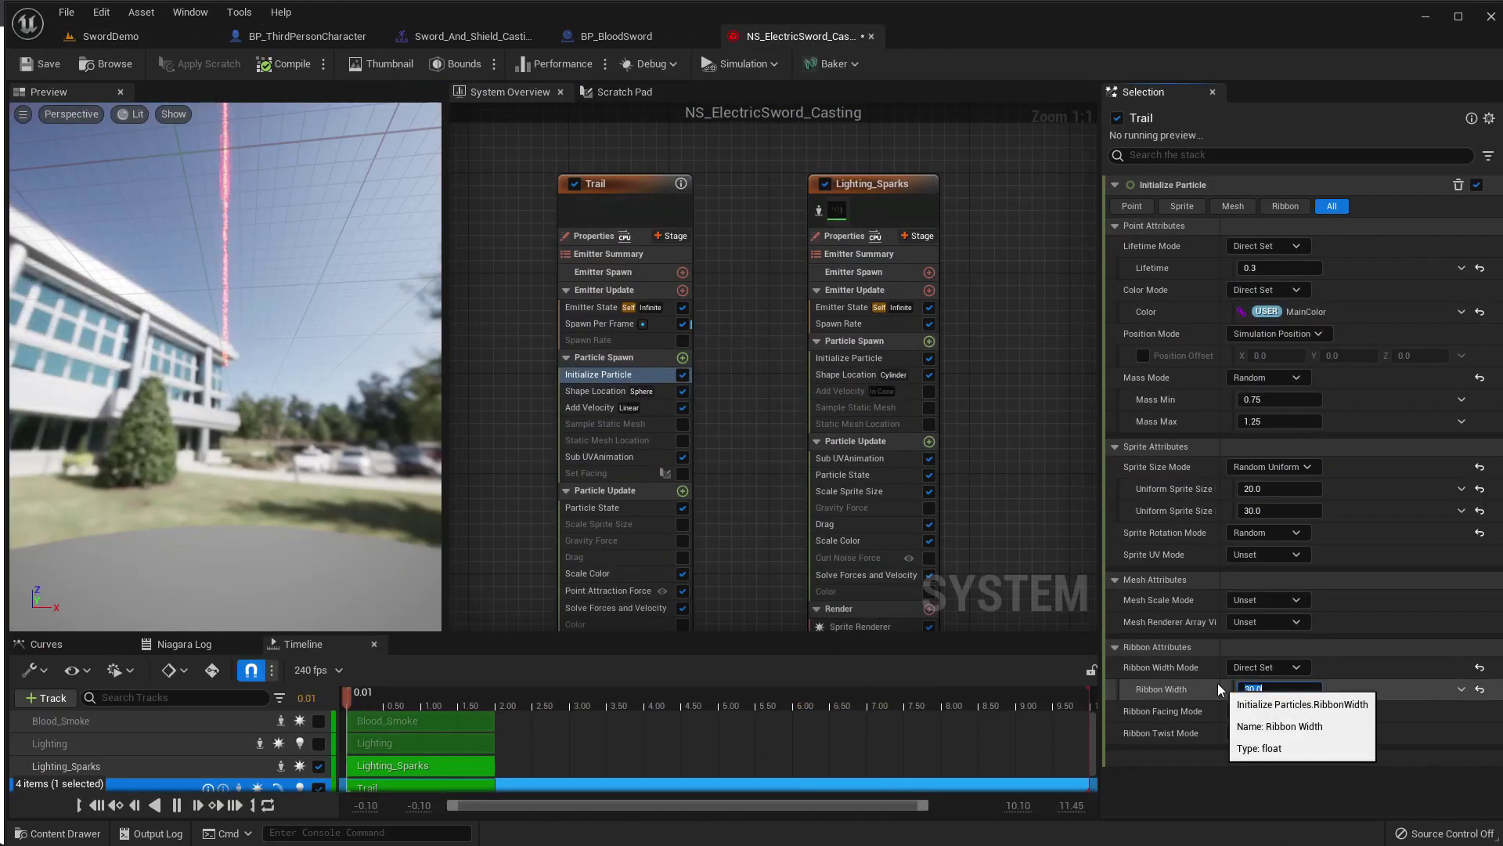
pyautogui.click(135, 36)
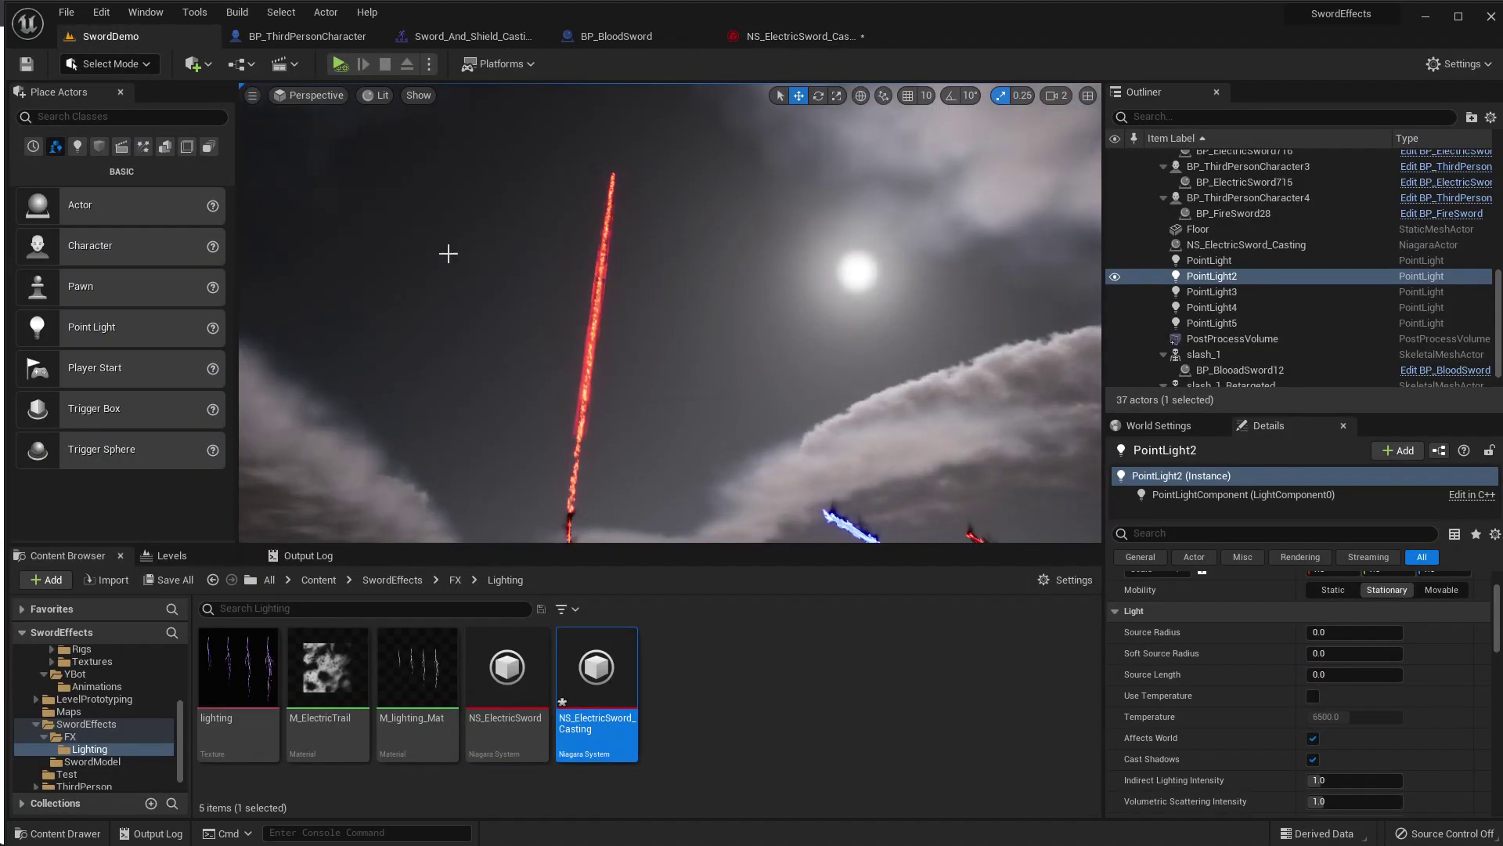
pyautogui.moveTo(618, 290); pyautogui.dragTo(618, 290, button='right')
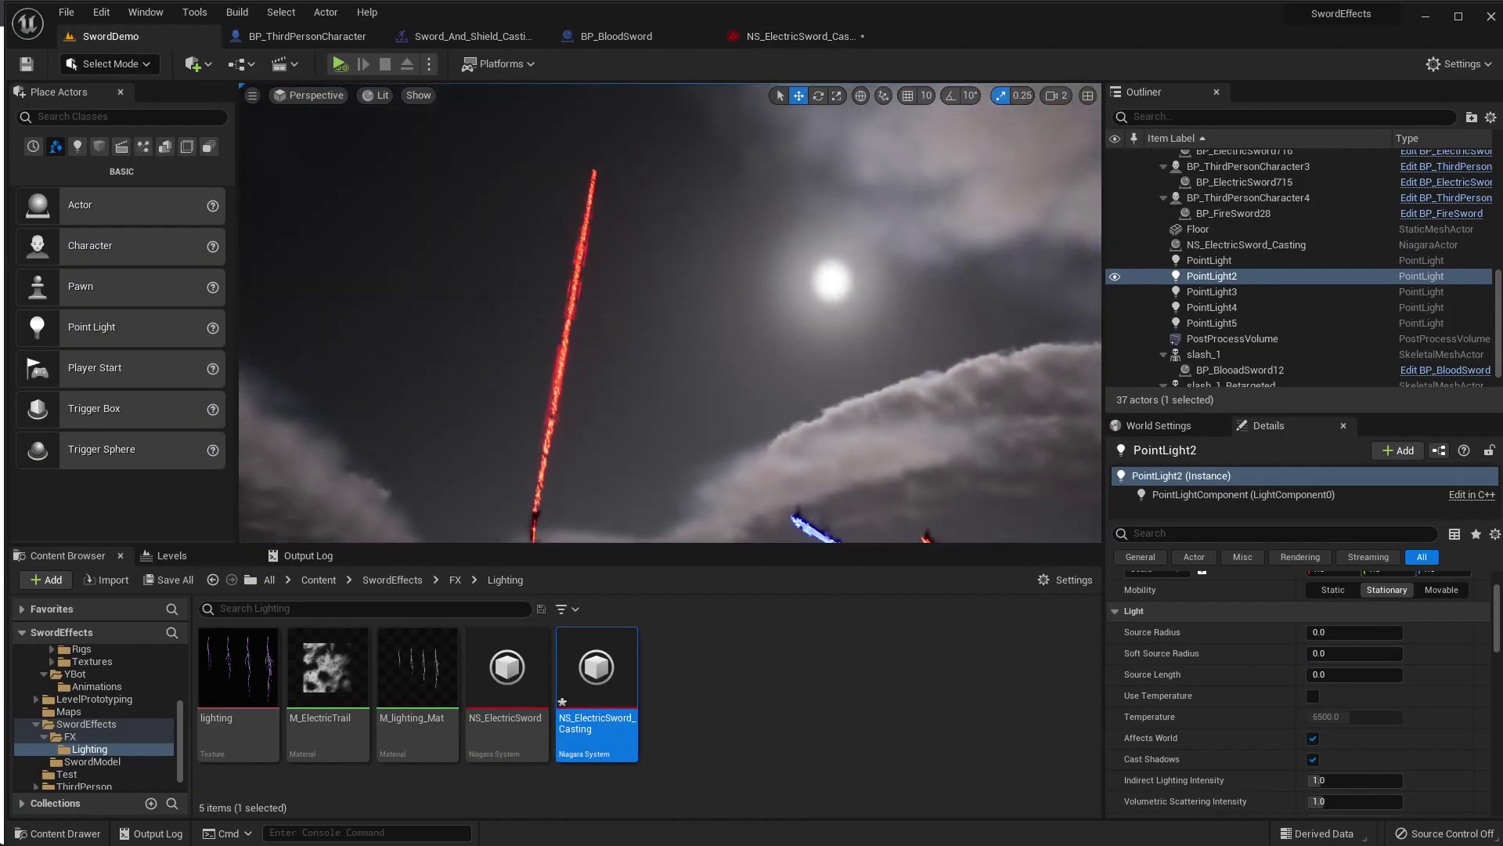
pyautogui.moveTo(605, 197); pyautogui.dragTo(605, 197, button='right')
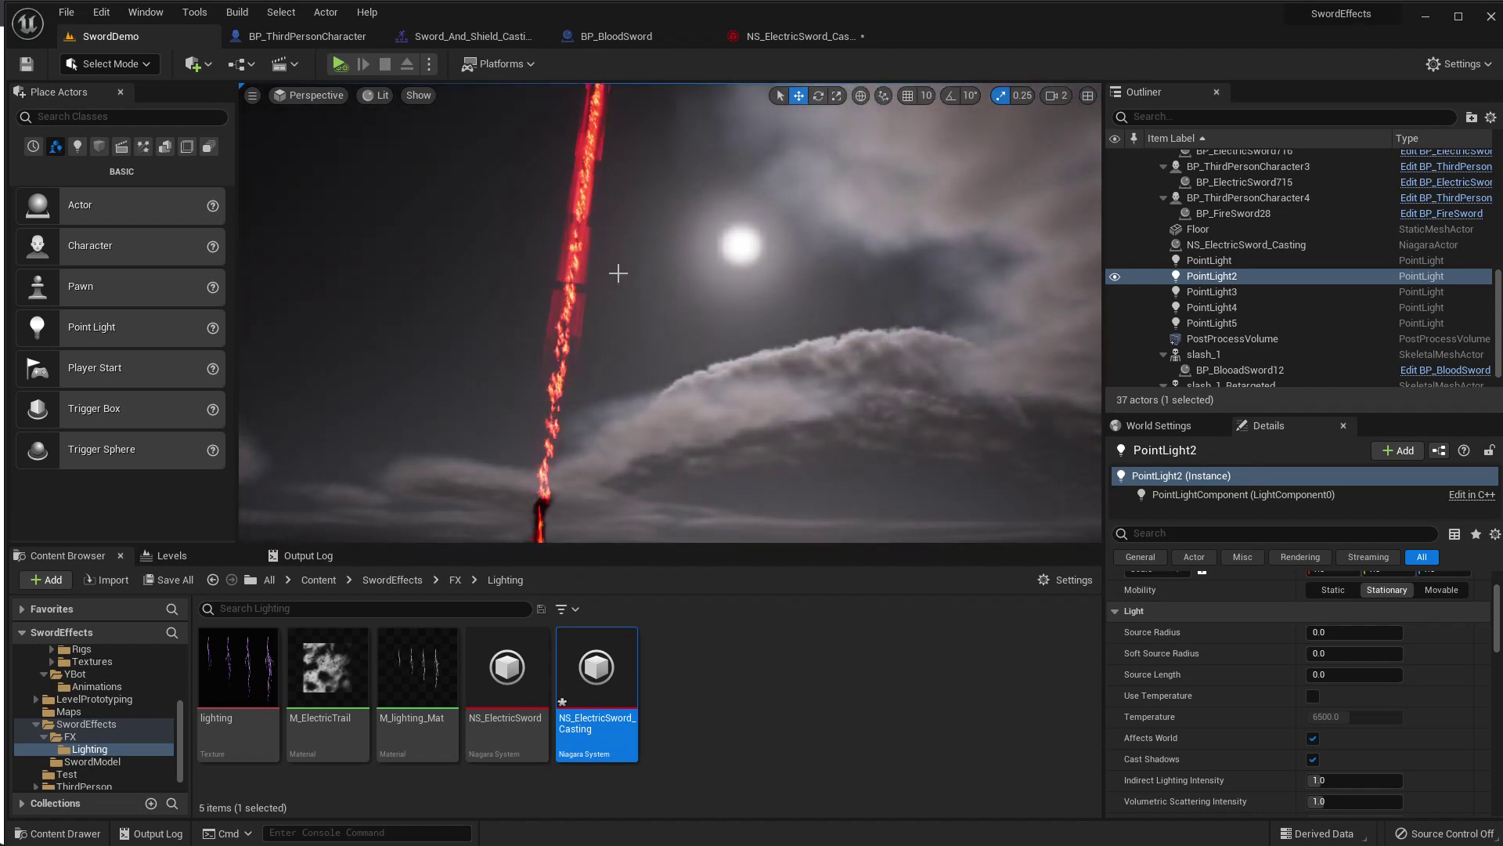
# Narrow the Ribbon Width to 20 and compare the trail from floor to sky.
pyautogui.click(738, 40)
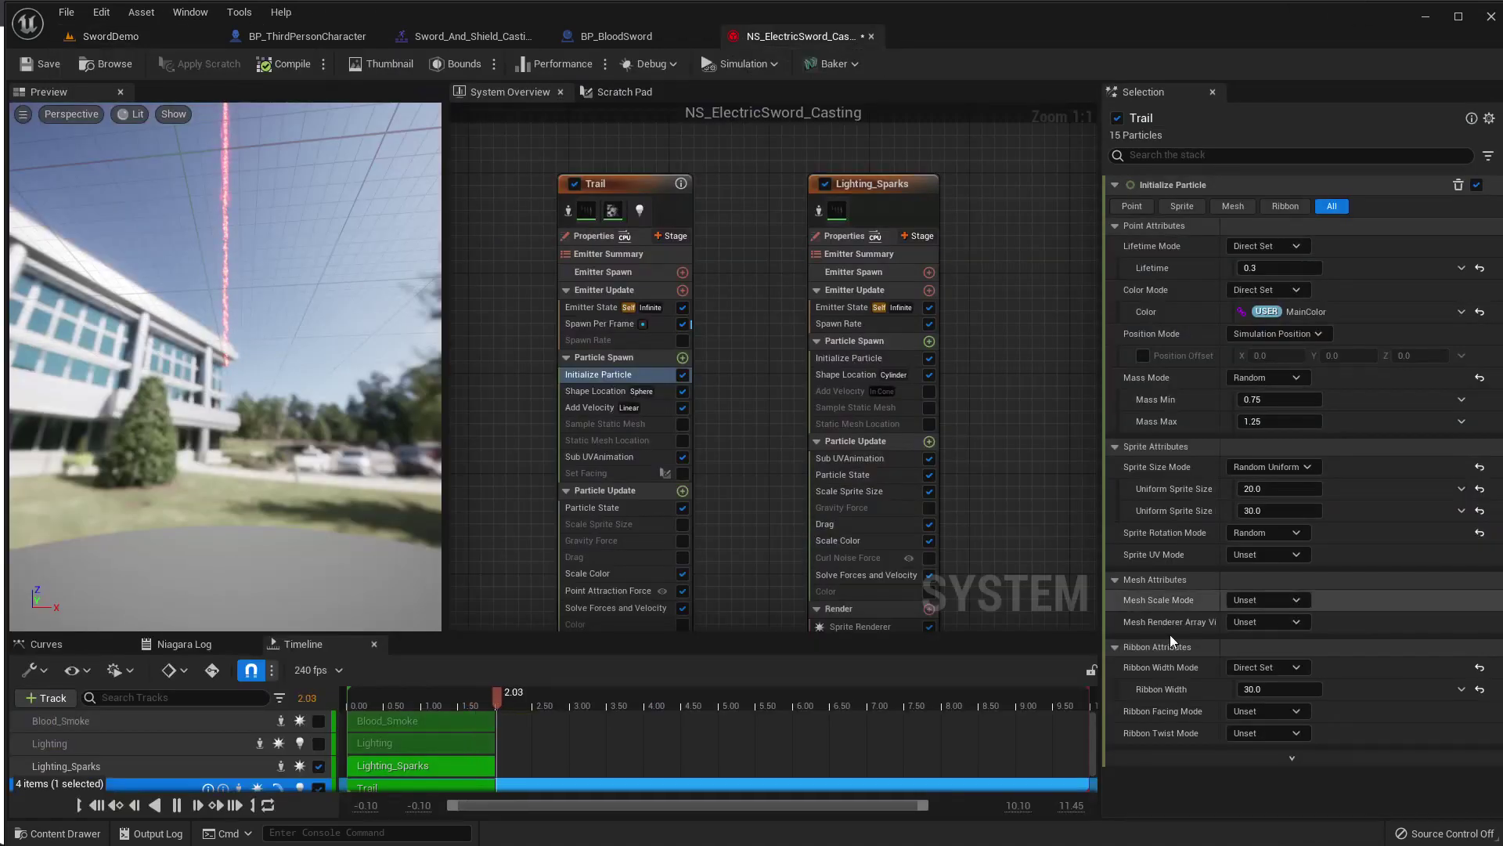
pyautogui.click(1256, 689)
pyautogui.write('20')
pyautogui.press('Return')
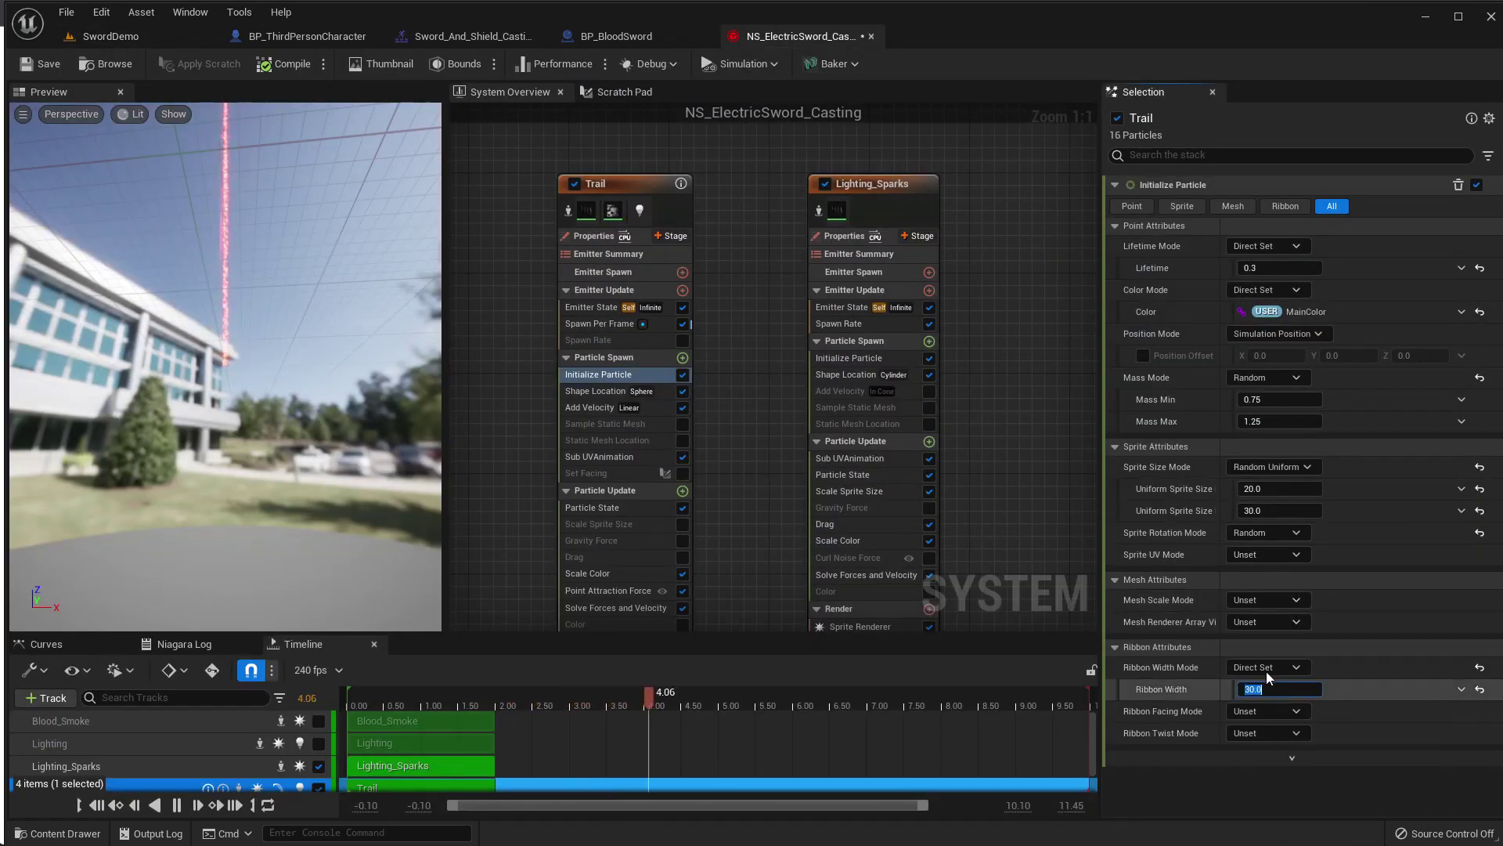
pyautogui.click(159, 33)
pyautogui.moveTo(652, 306); pyautogui.dragTo(652, 376, button='right')
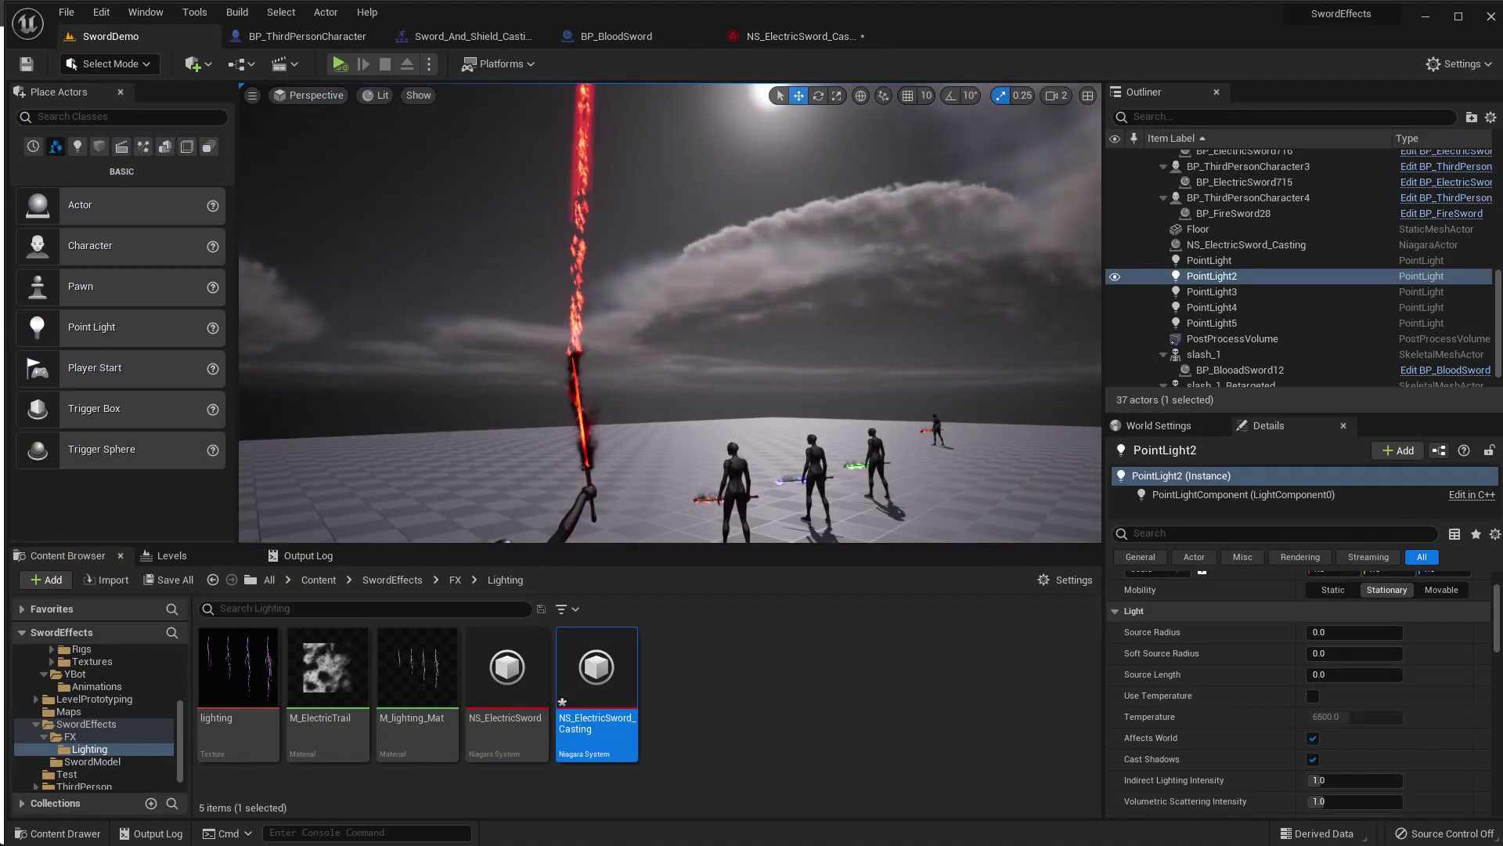
pyautogui.moveTo(652, 376); pyautogui.dragTo(642, 375, button='right')
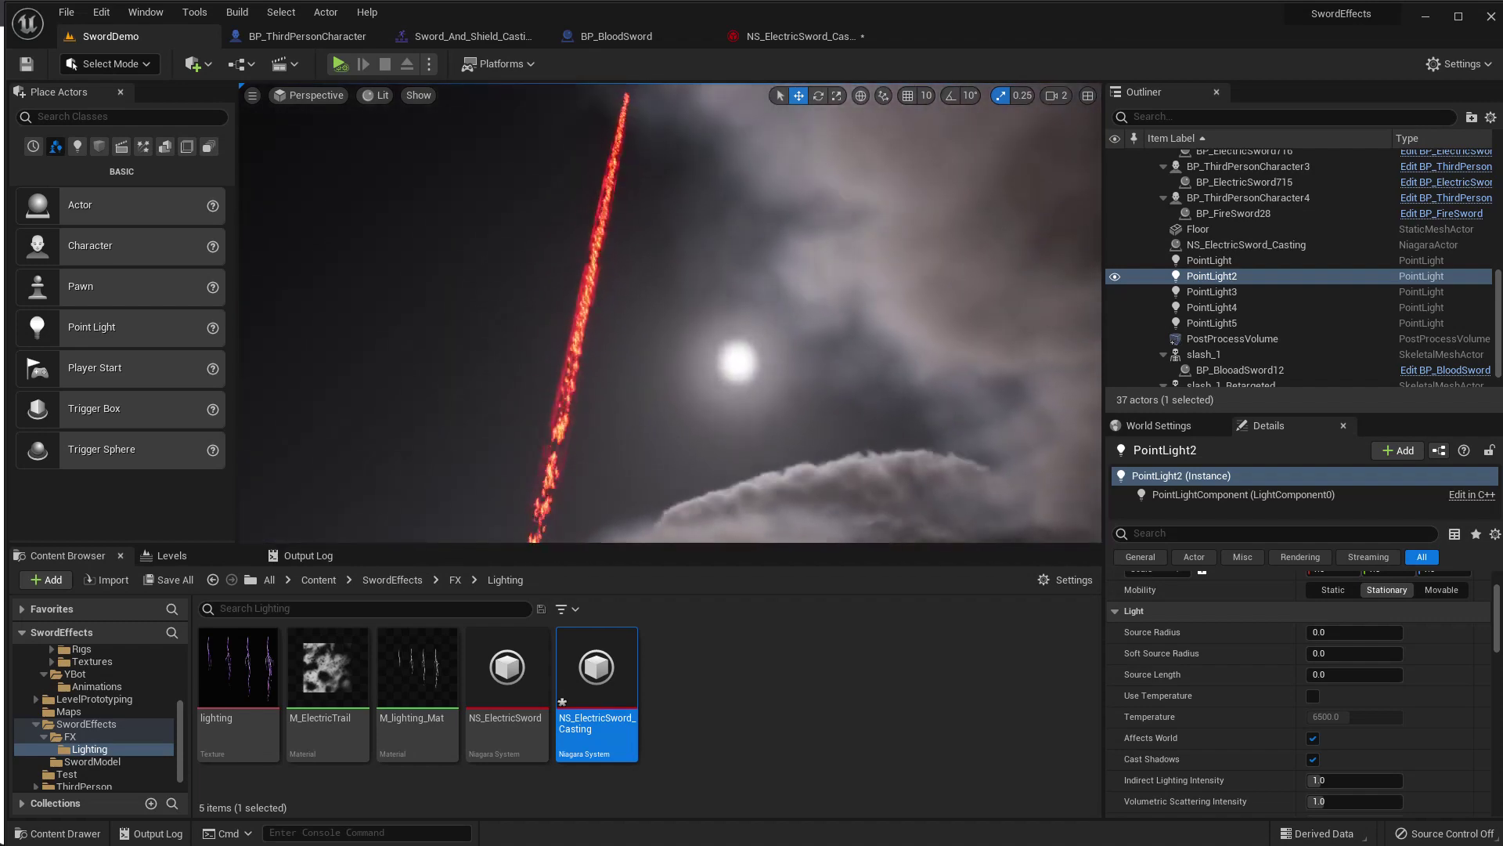
pyautogui.moveTo(649, 299); pyautogui.dragTo(656, 311, button='right')
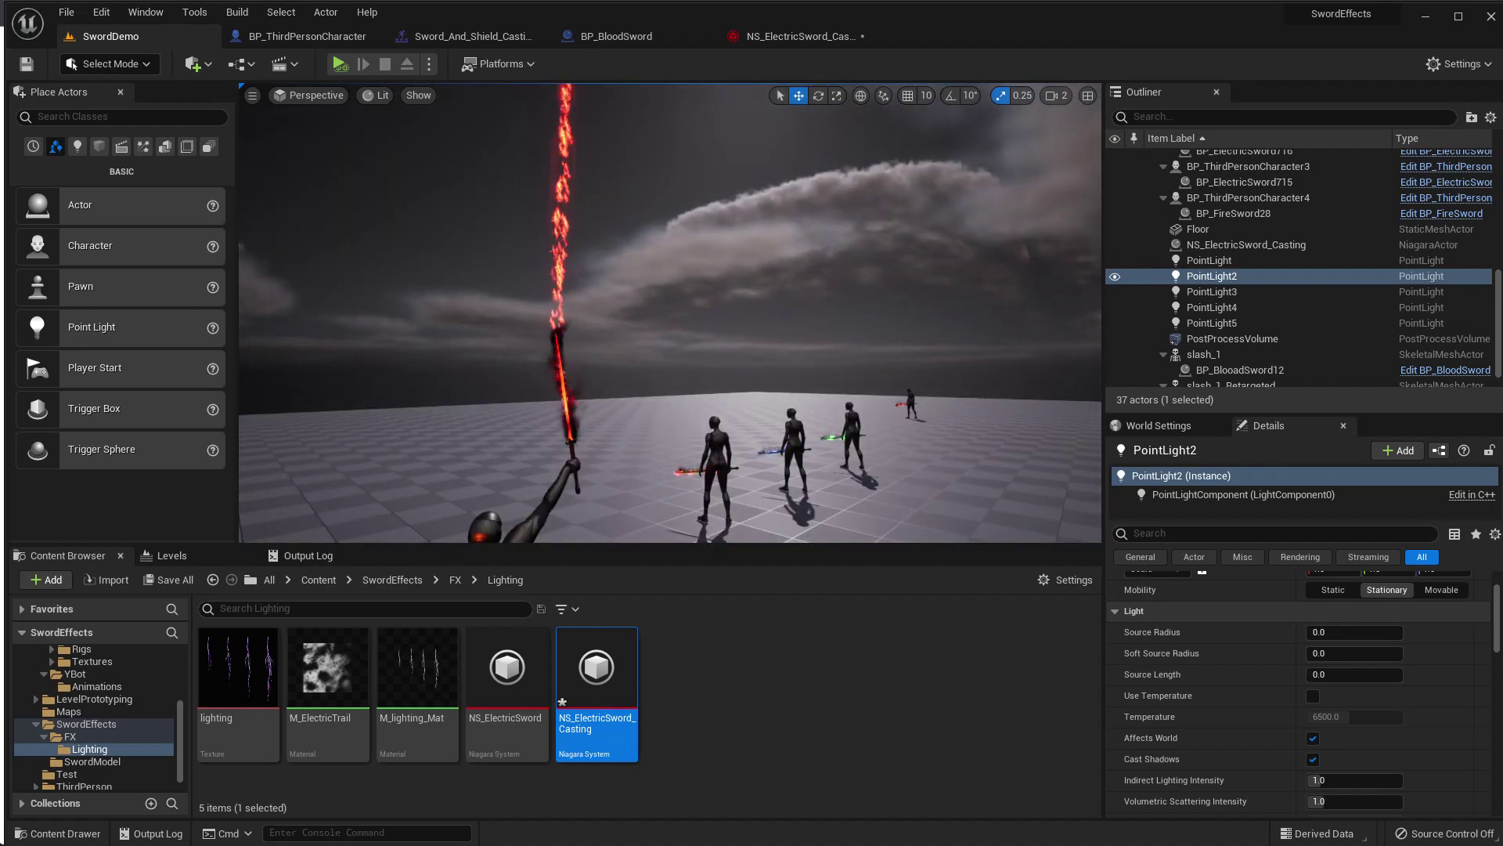
pyautogui.click(790, 36)
pyautogui.moveTo(703, 552); pyautogui.dragTo(720, 411, button='right')
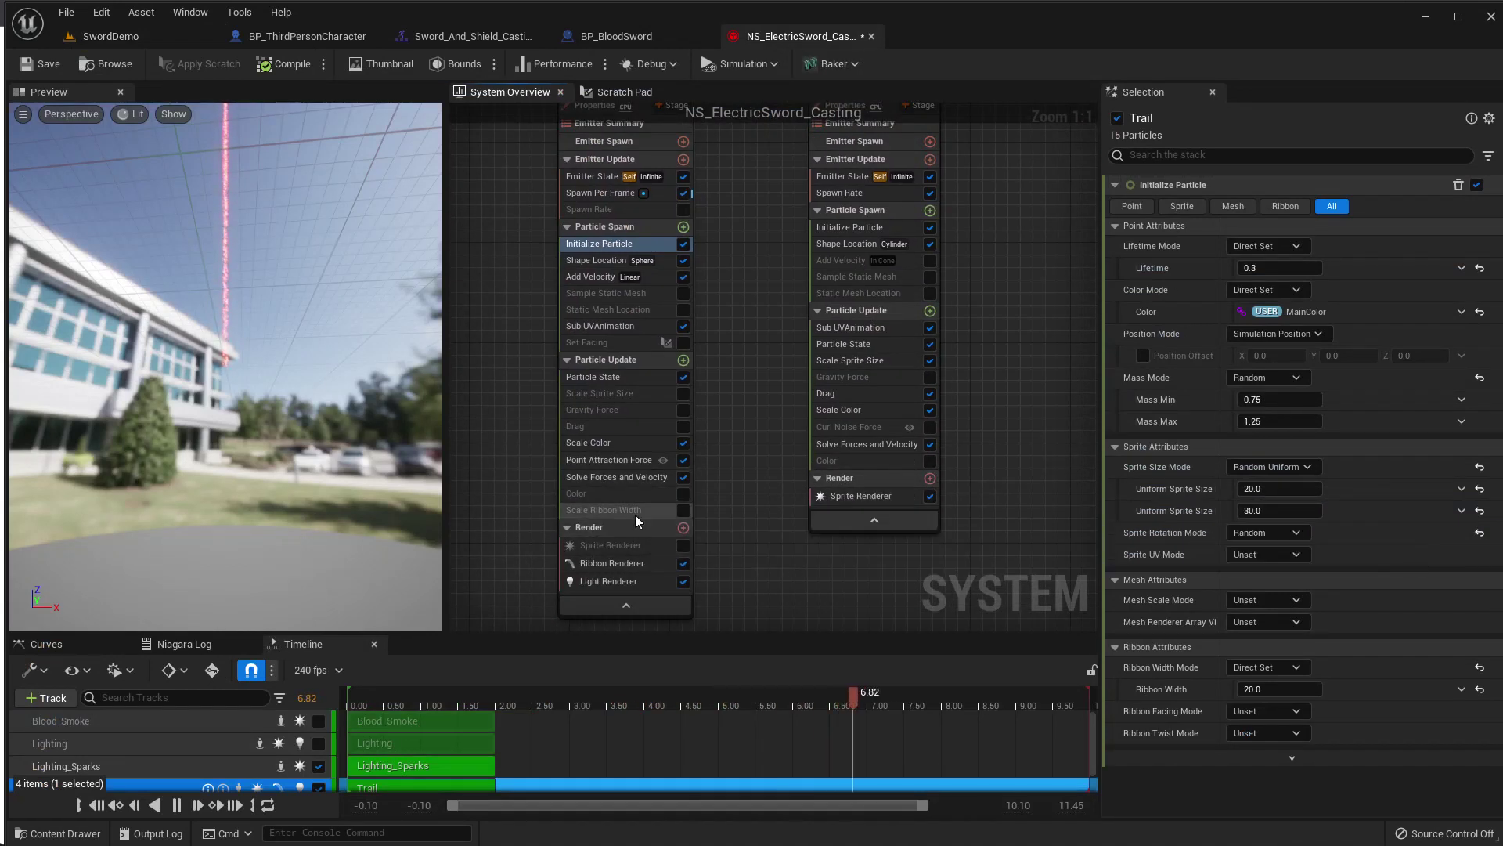
# Enable the Trail's Scale Ribbon Width module and disable the Lighting_Sparks emitter.
pyautogui.click(682, 510)
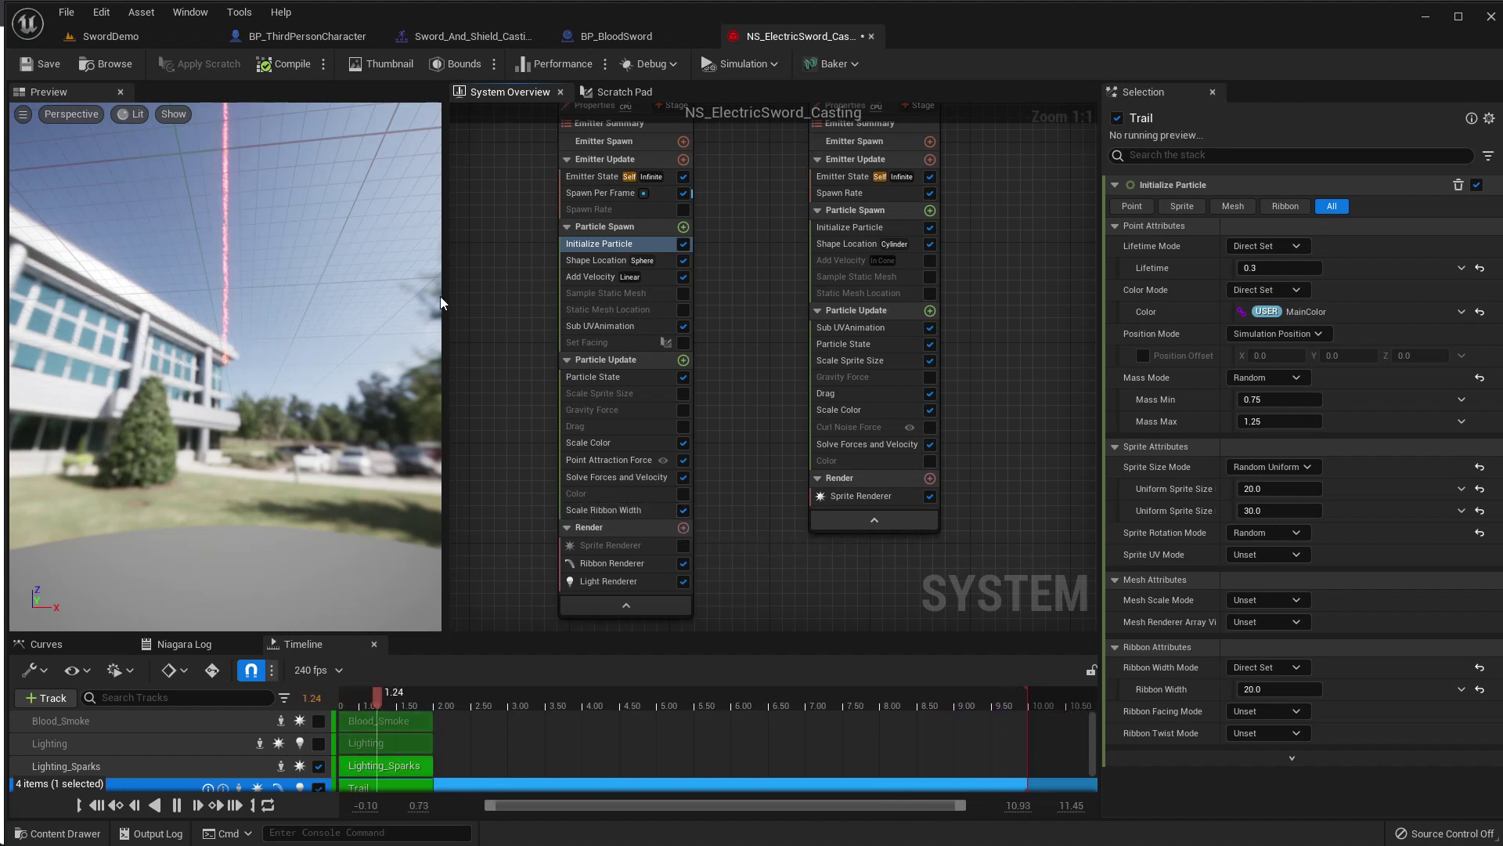
pyautogui.moveTo(821, 118); pyautogui.dragTo(795, 280, button='right')
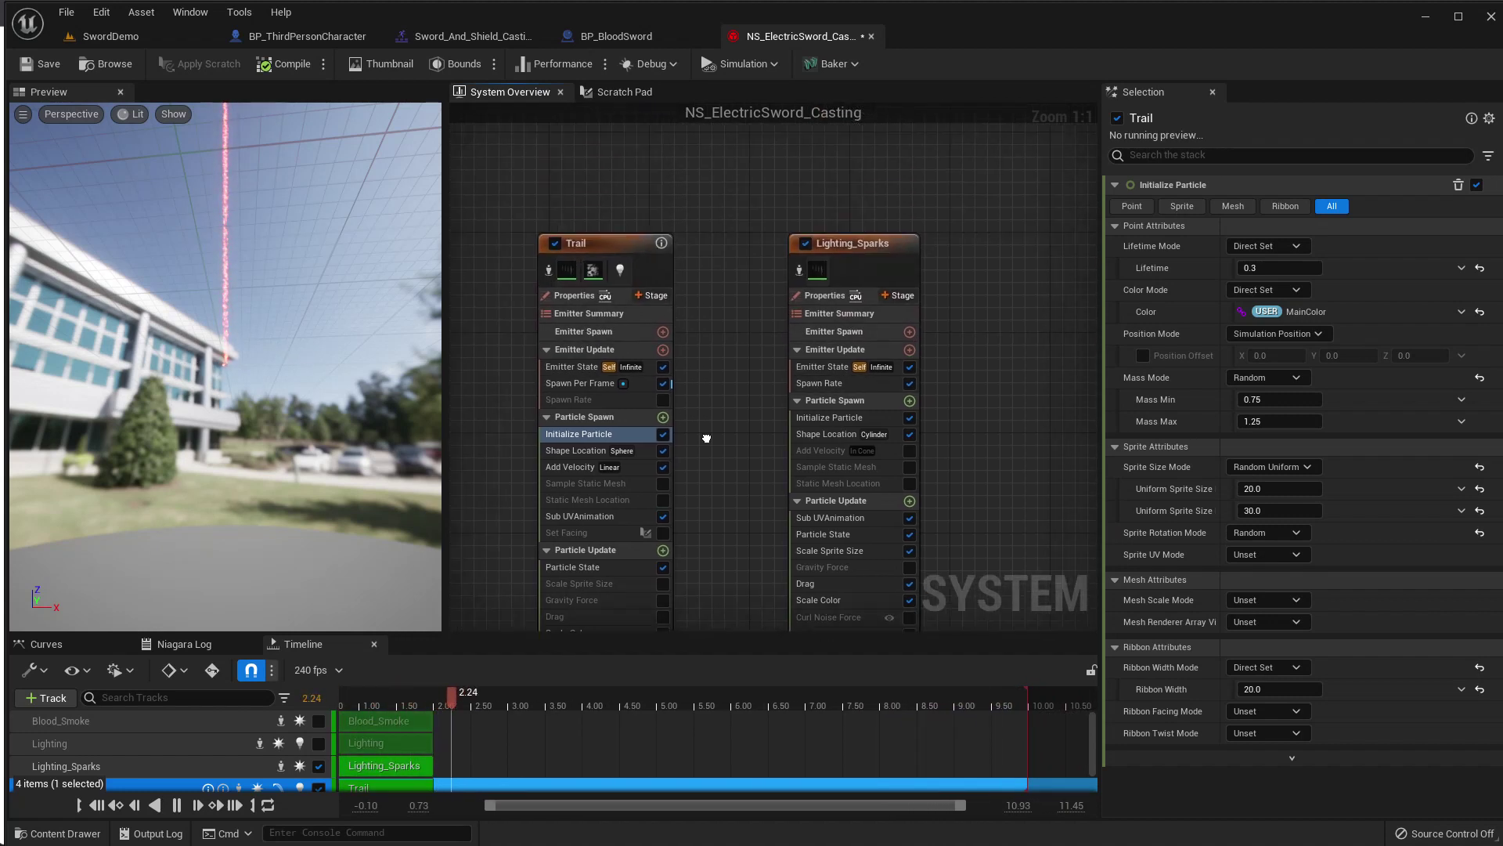
pyautogui.click(800, 252)
pyautogui.moveTo(230, 294); pyautogui.dragTo(235, 282, button='middle')
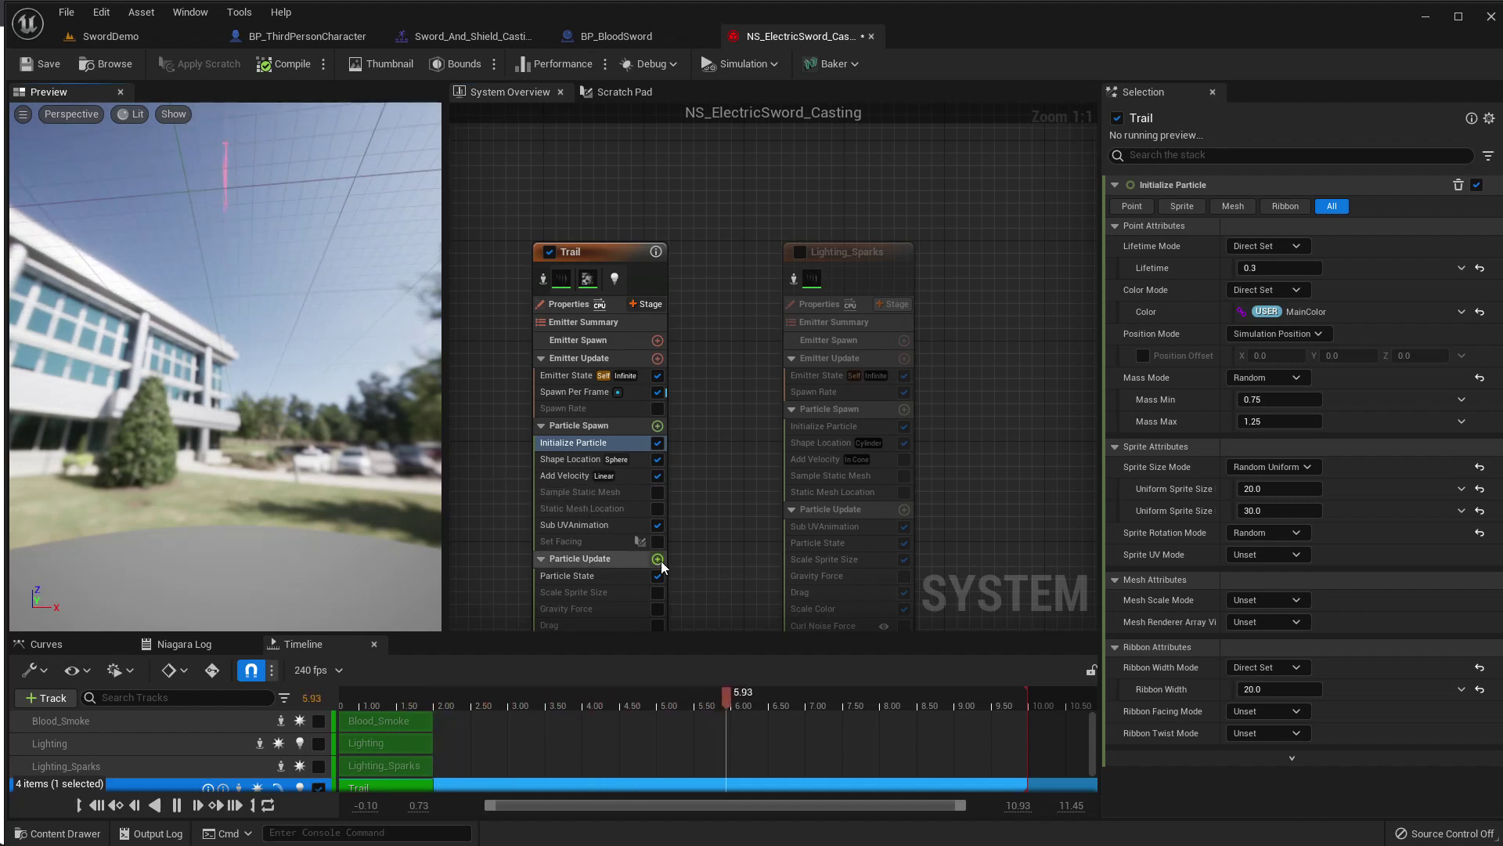
# Review the 20.0 ribbon width and the Scale Ribbon Width curve.
pyautogui.click(1274, 689)
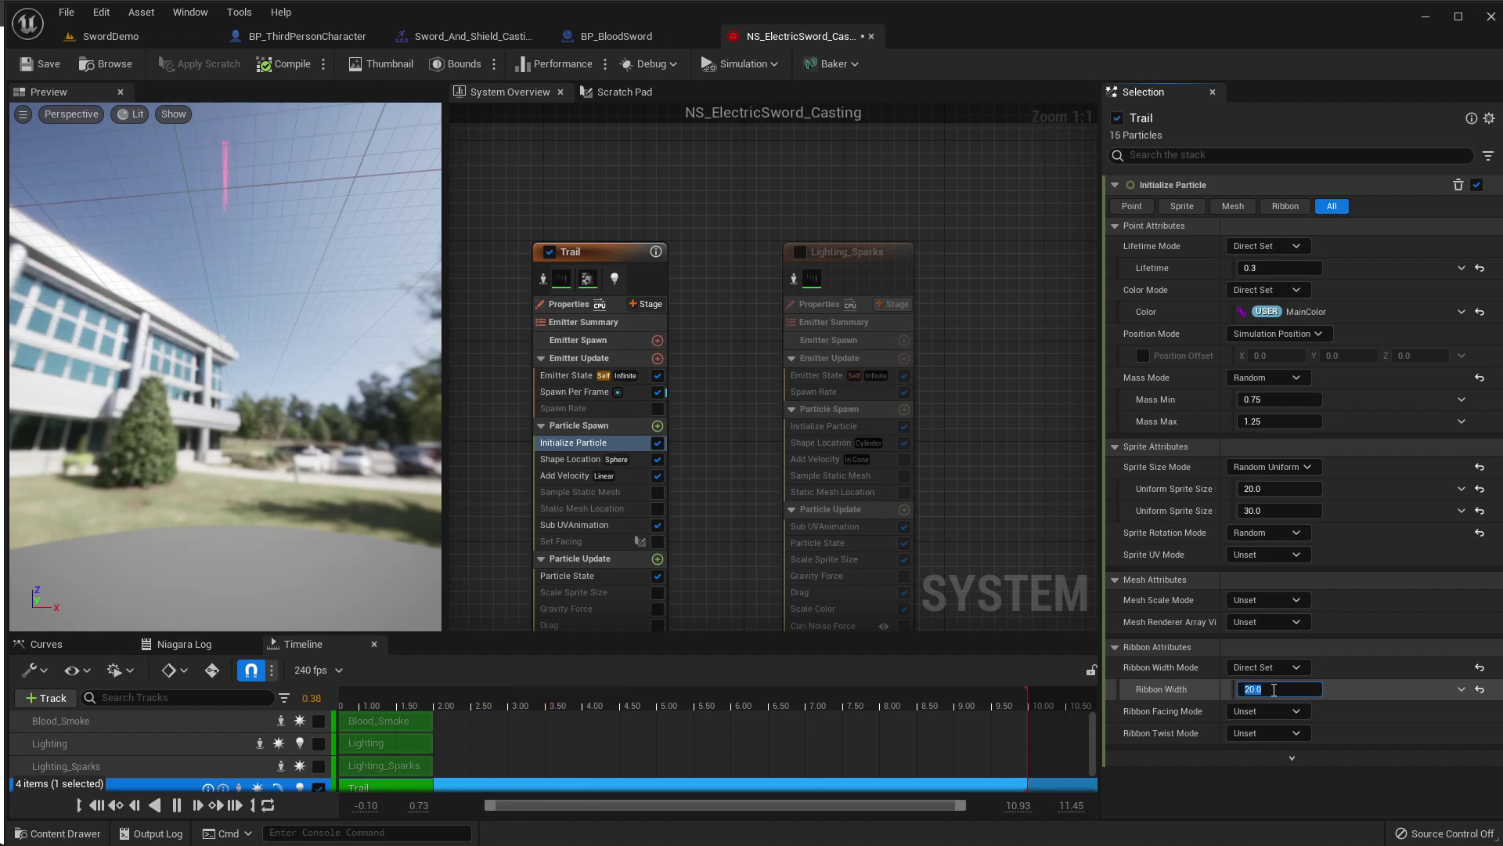
pyautogui.click(642, 576)
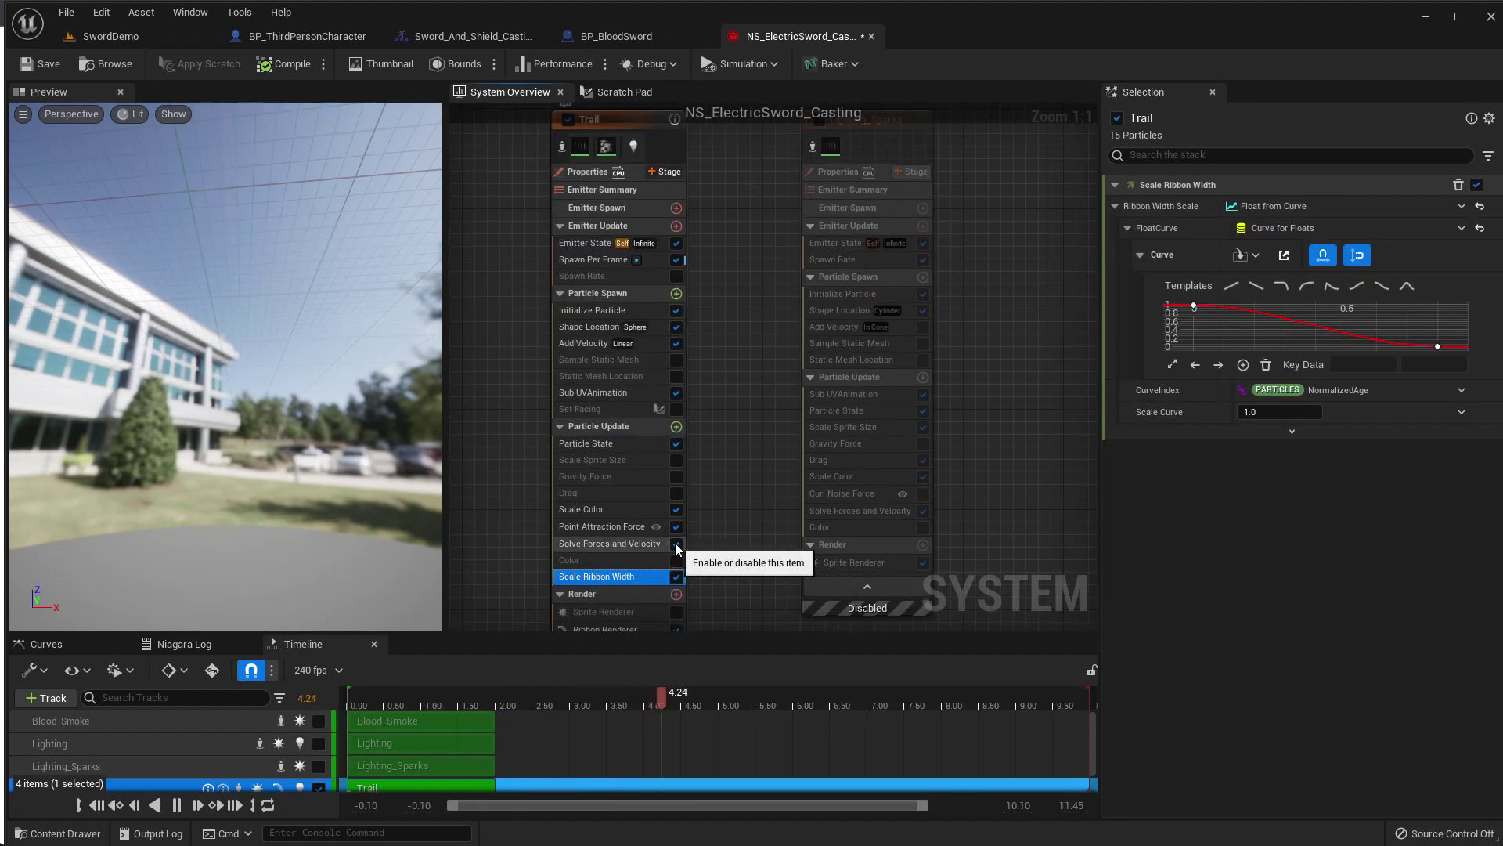
pyautogui.hotkey('ctrl', 'z')
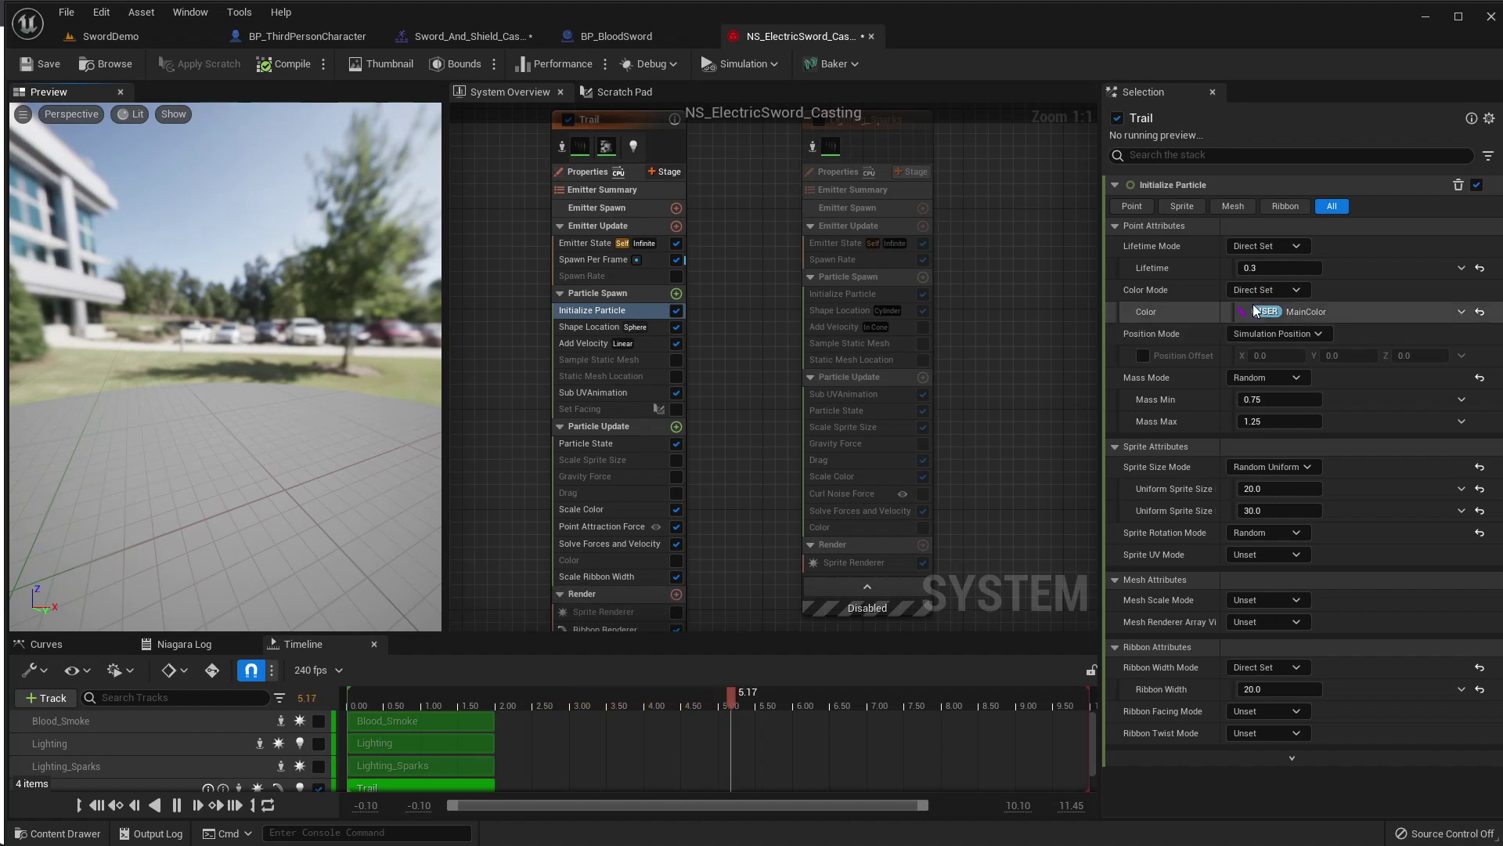
# Set the Trail's Point Attraction Force strength to 50.0.
pyautogui.click(605, 530)
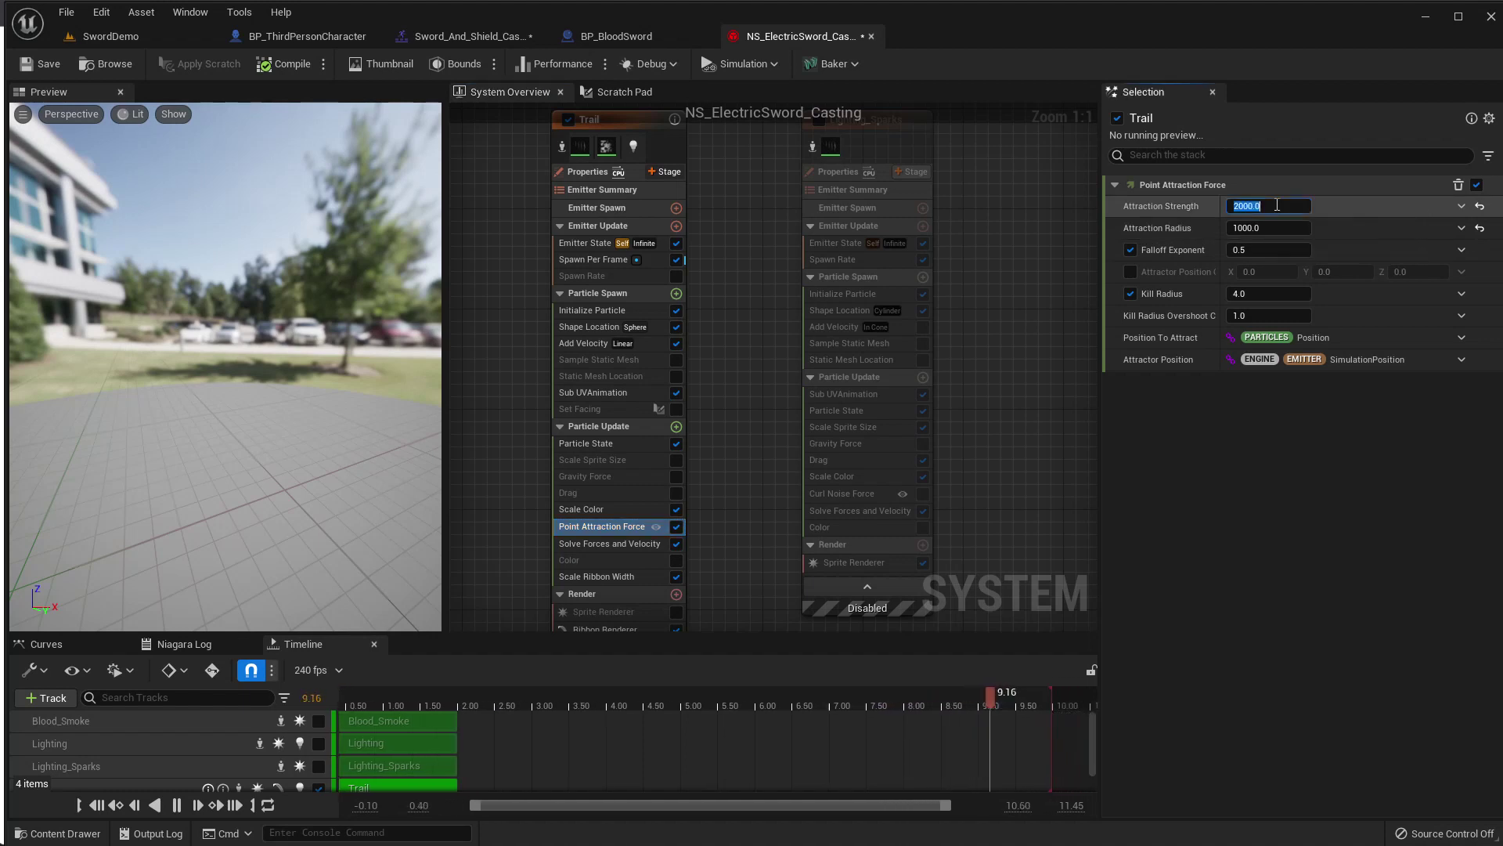
pyautogui.click(1275, 204)
pyautogui.write('1')
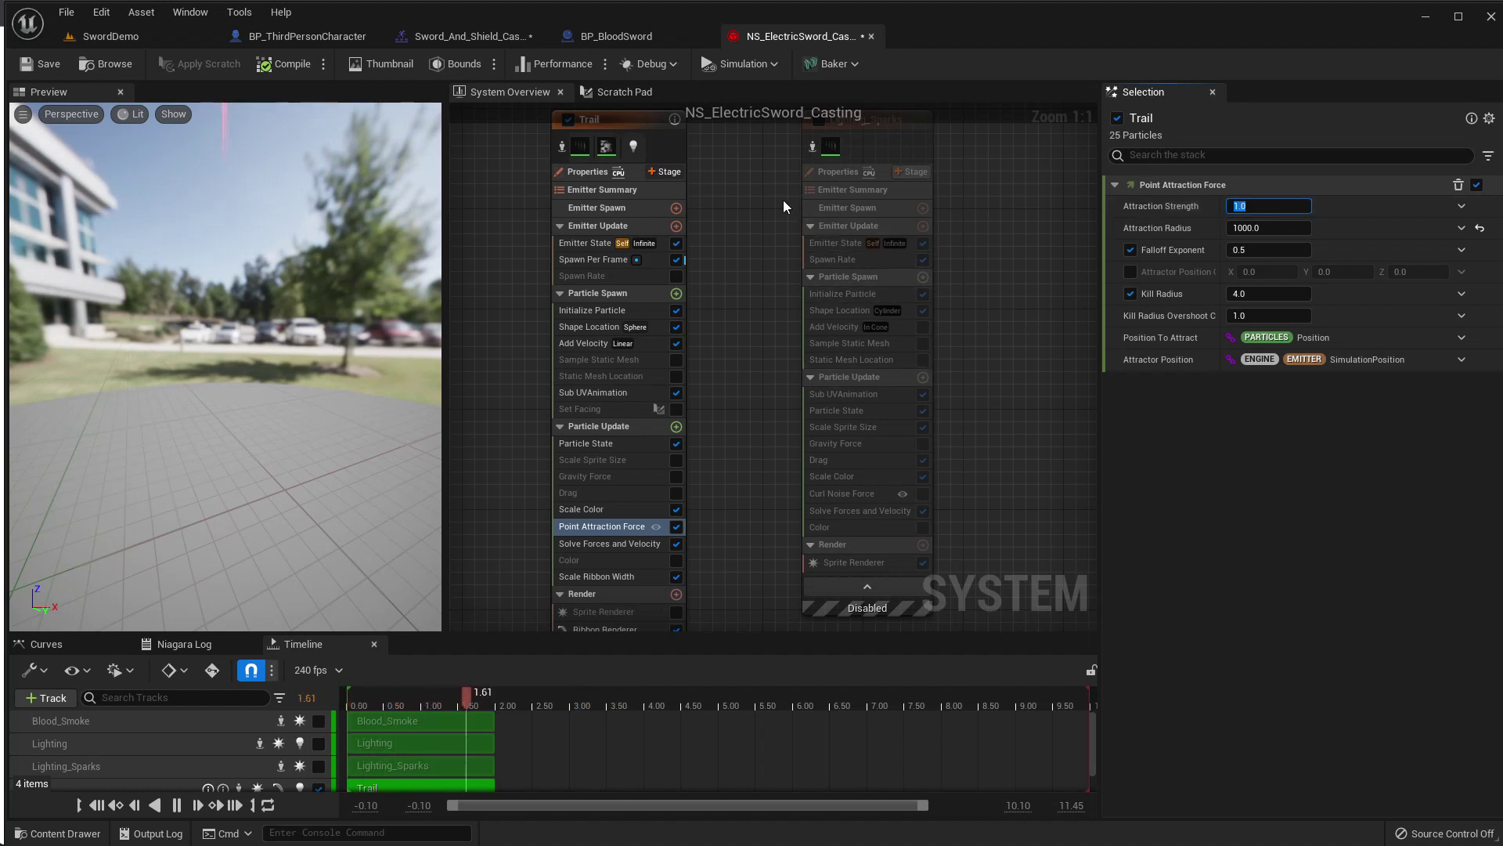
pyautogui.moveTo(751, 239); pyautogui.dragTo(743, 316, button='right')
pyautogui.moveTo(382, 365); pyautogui.dragTo(382, 365)
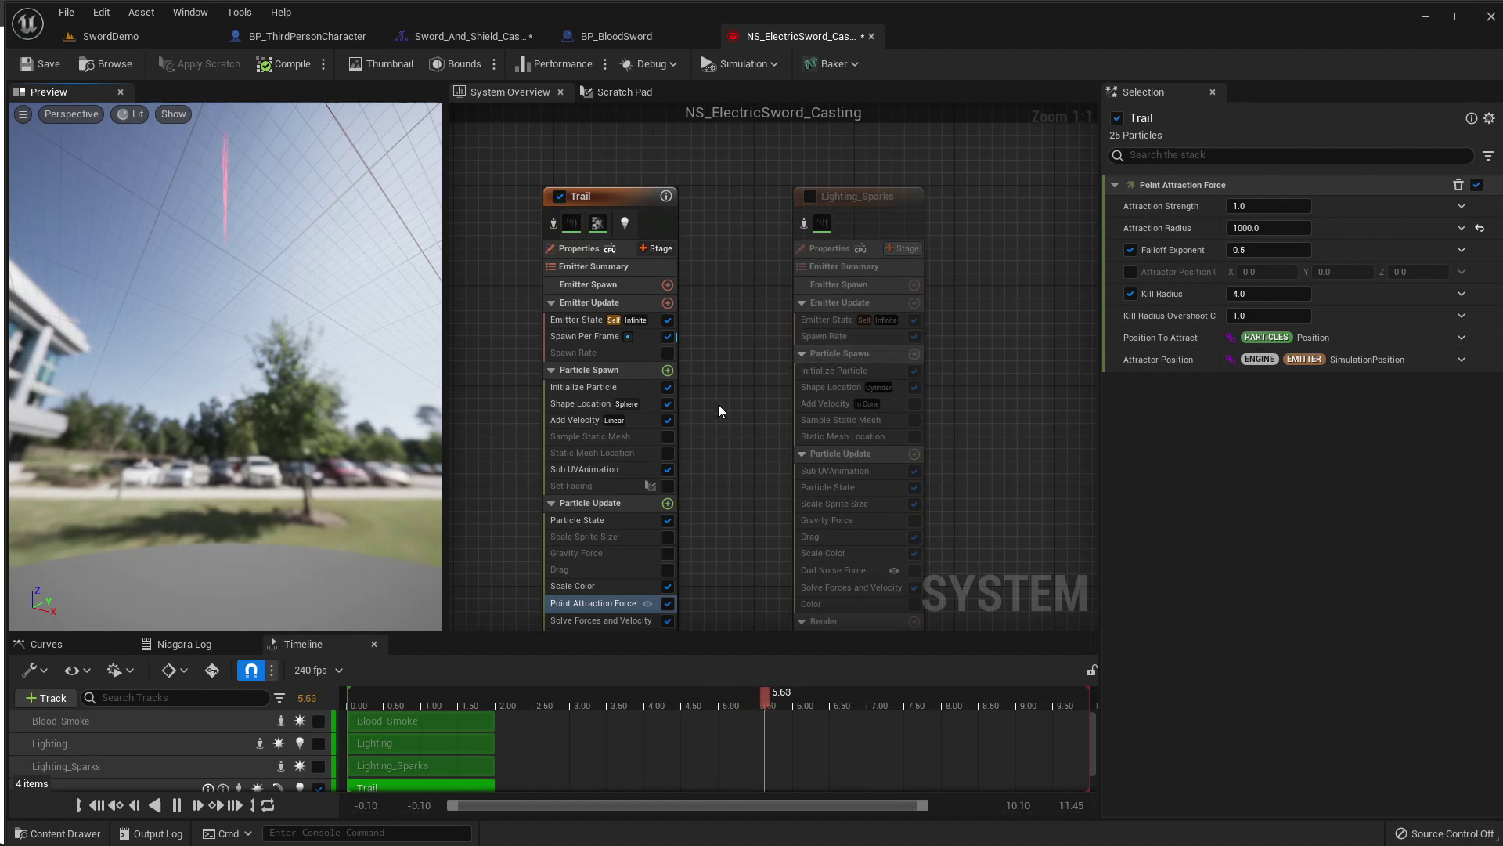
# Set the Trail's particle Lifetime to 3.0 in Initialize Particle.
pyautogui.click(575, 388)
pyautogui.click(1284, 269)
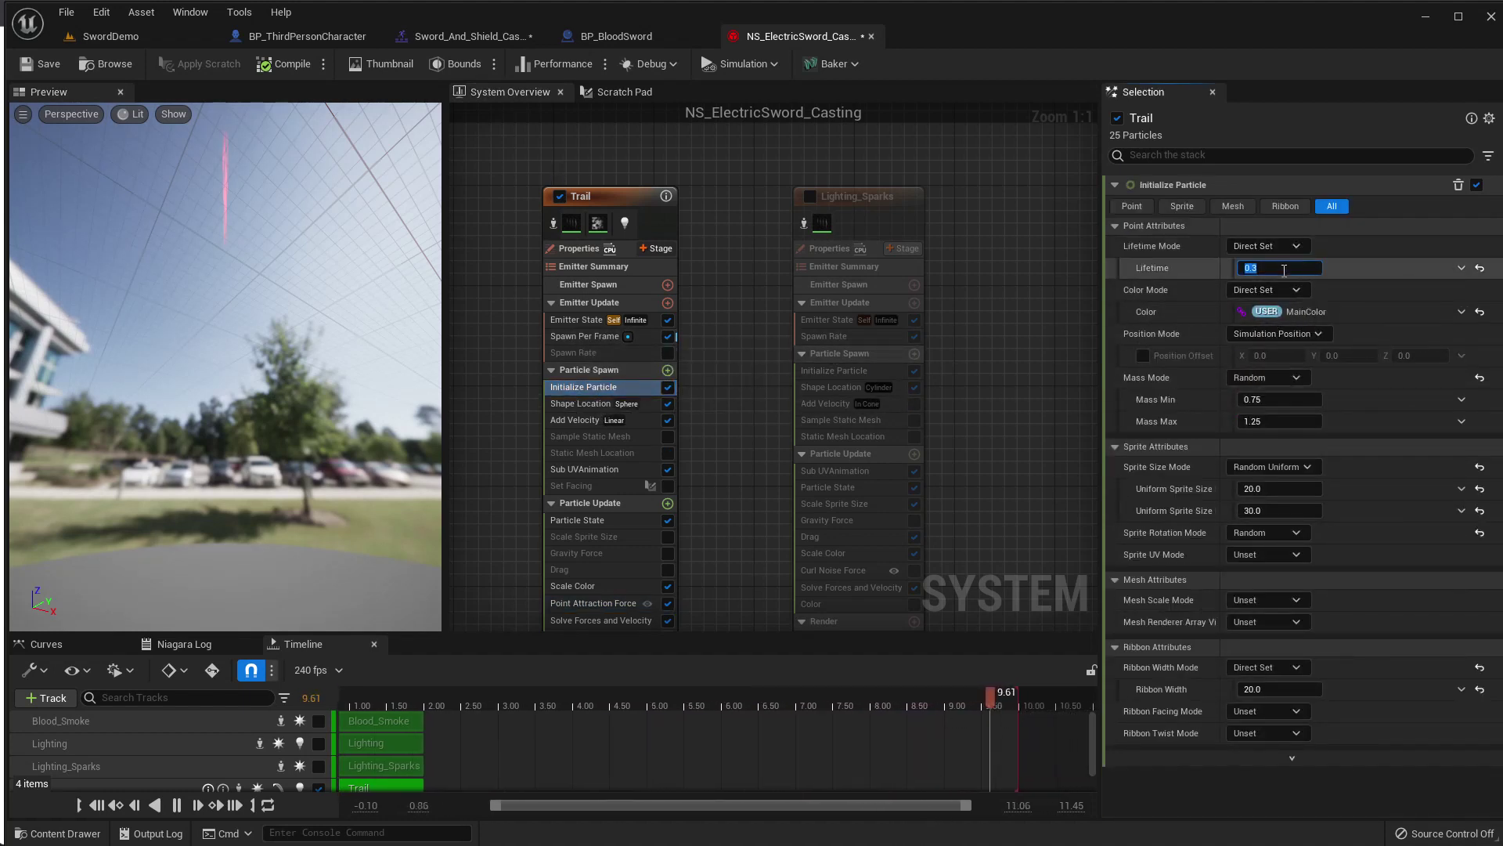
pyautogui.press('Return')
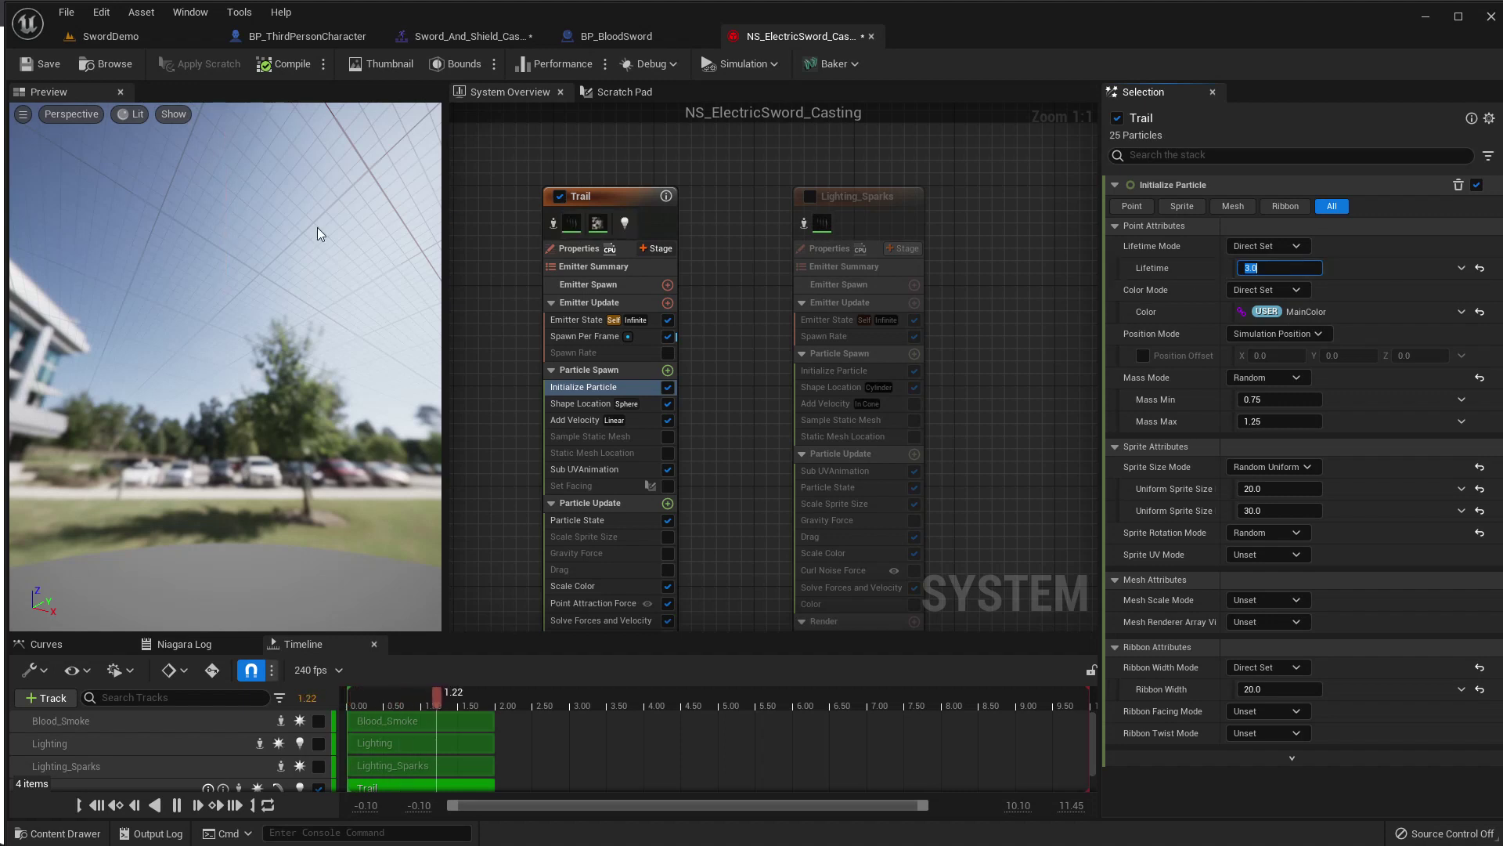
pyautogui.moveTo(319, 227); pyautogui.dragTo(196, 266)
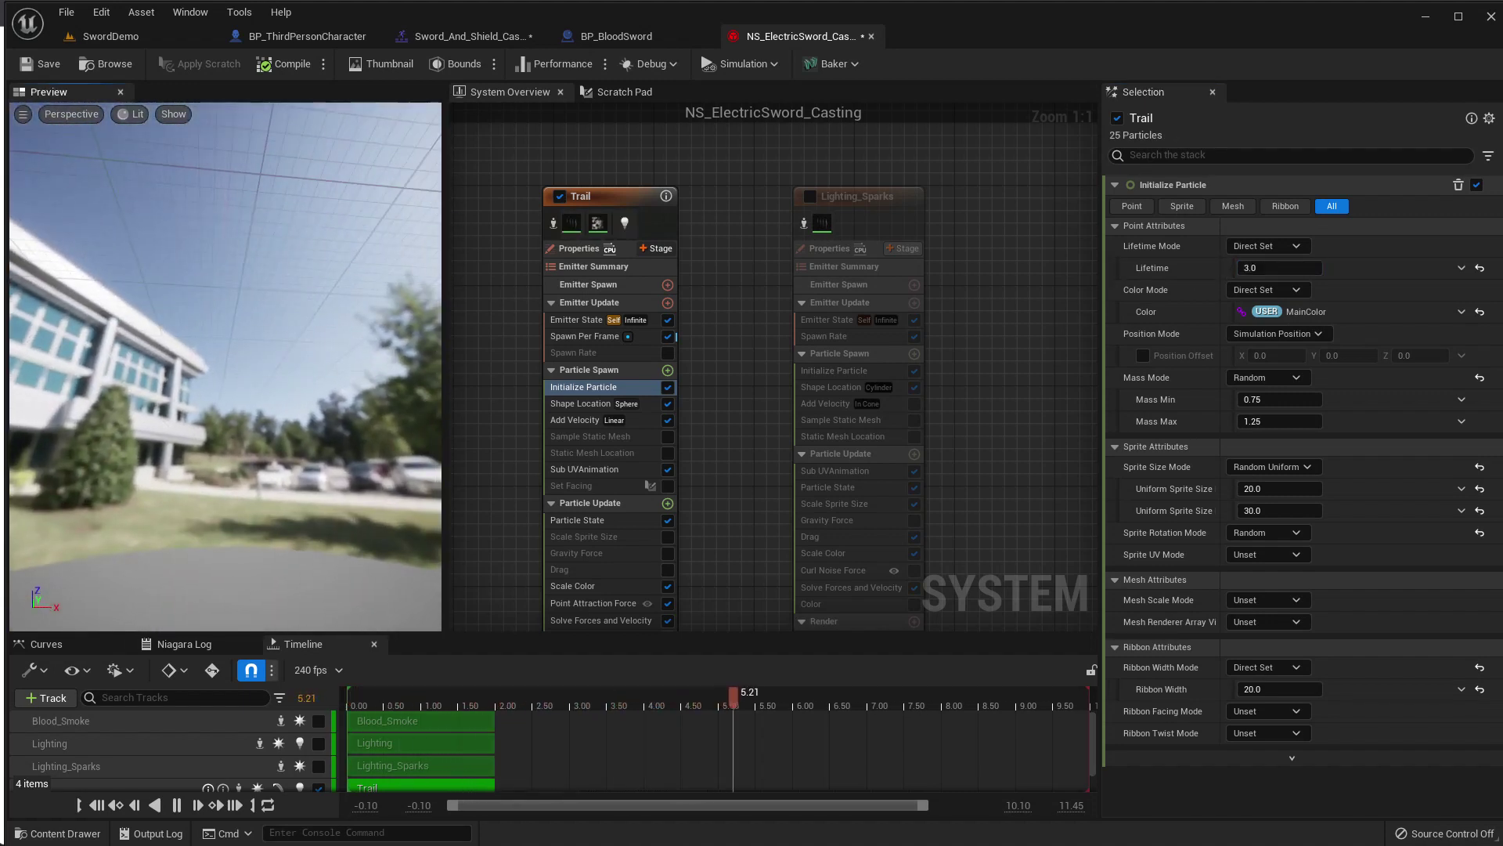
pyautogui.moveTo(196, 266); pyautogui.dragTo(251, 264)
# Look up at the sword trail in SwordDemo, then return to NS_ElectricSword_Casting.
pyautogui.click(161, 39)
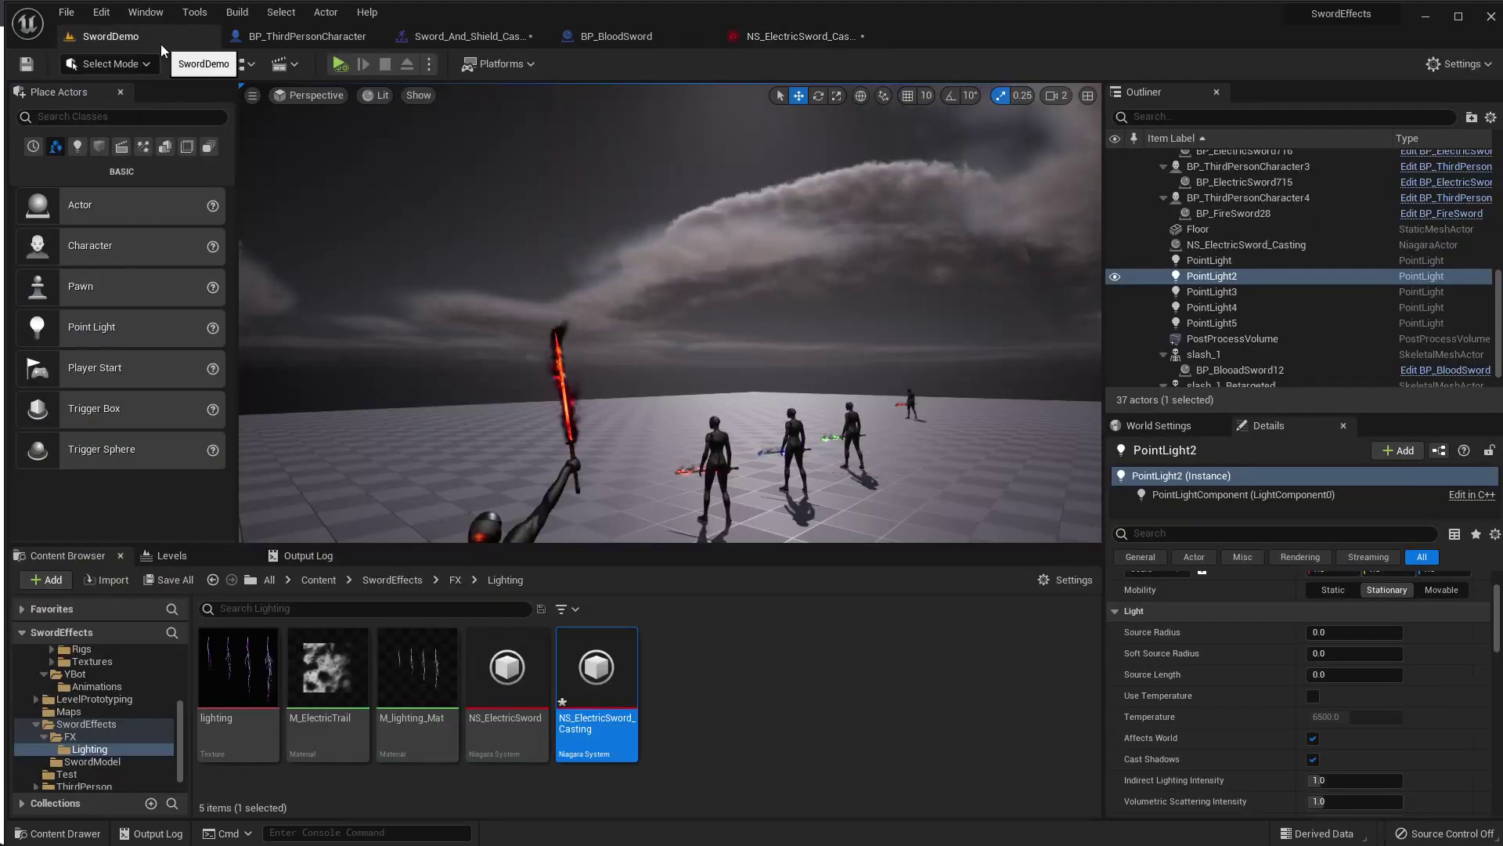
pyautogui.moveTo(392, 314); pyautogui.dragTo(391, 235, button='right')
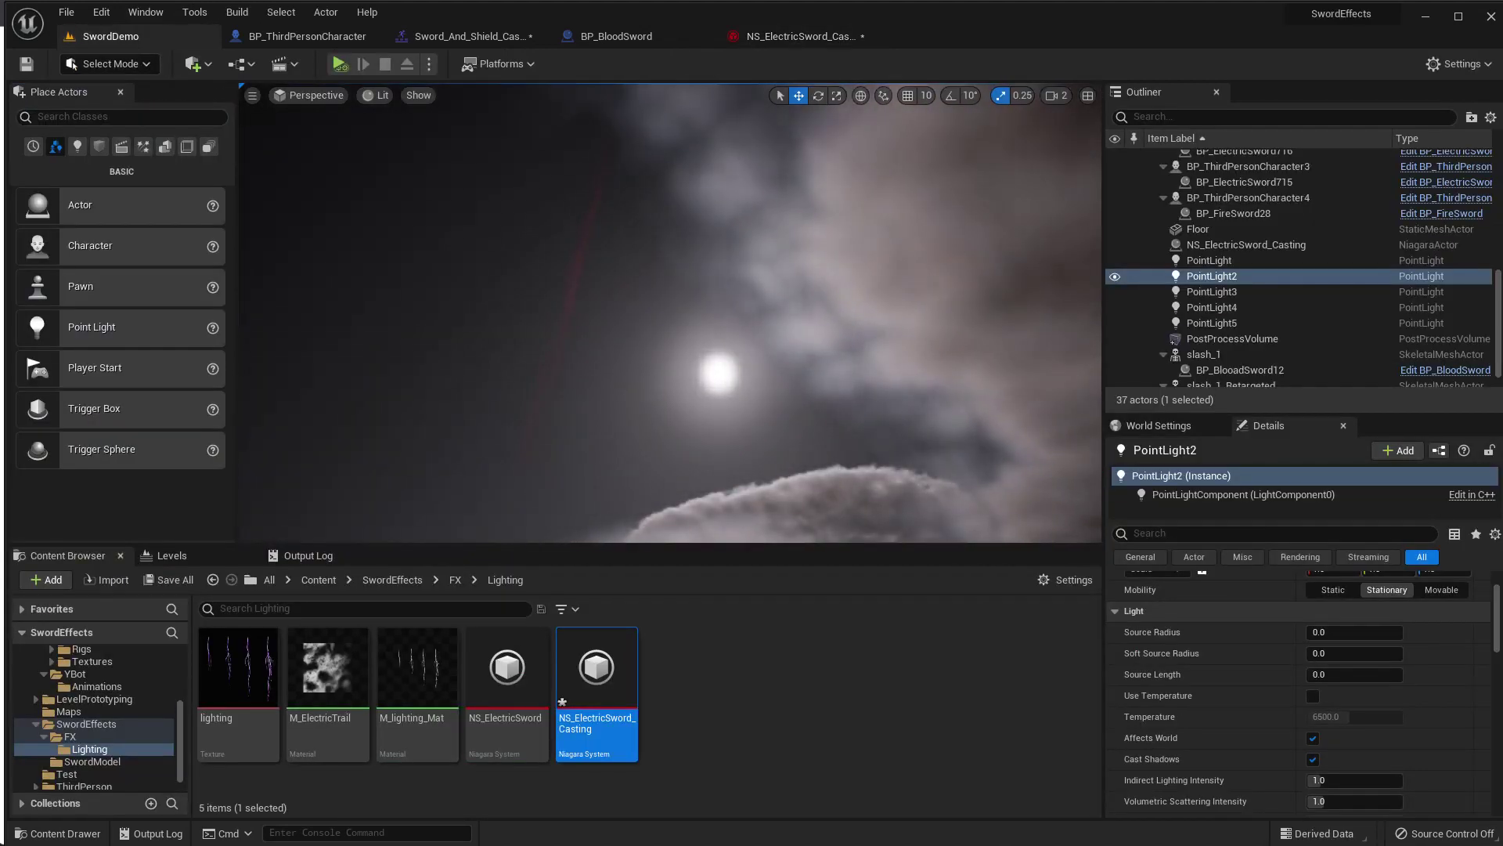
pyautogui.hotkey('ctrl', 'Tab')
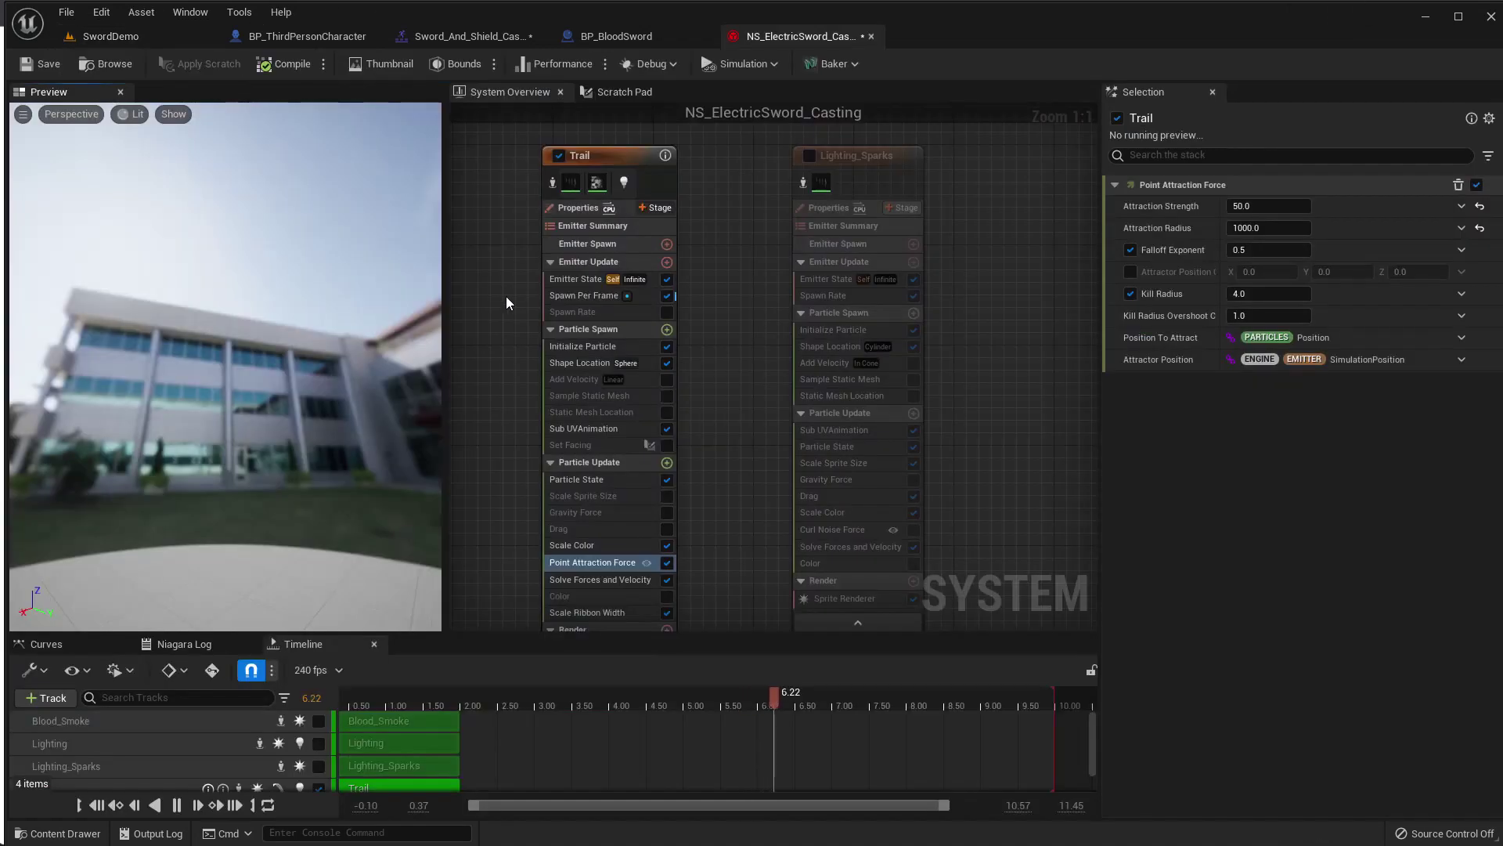
# Review the Trail's Add Velocity and Initialize Particle settings, with Lifetime at 2.0.
pyautogui.click(581, 563)
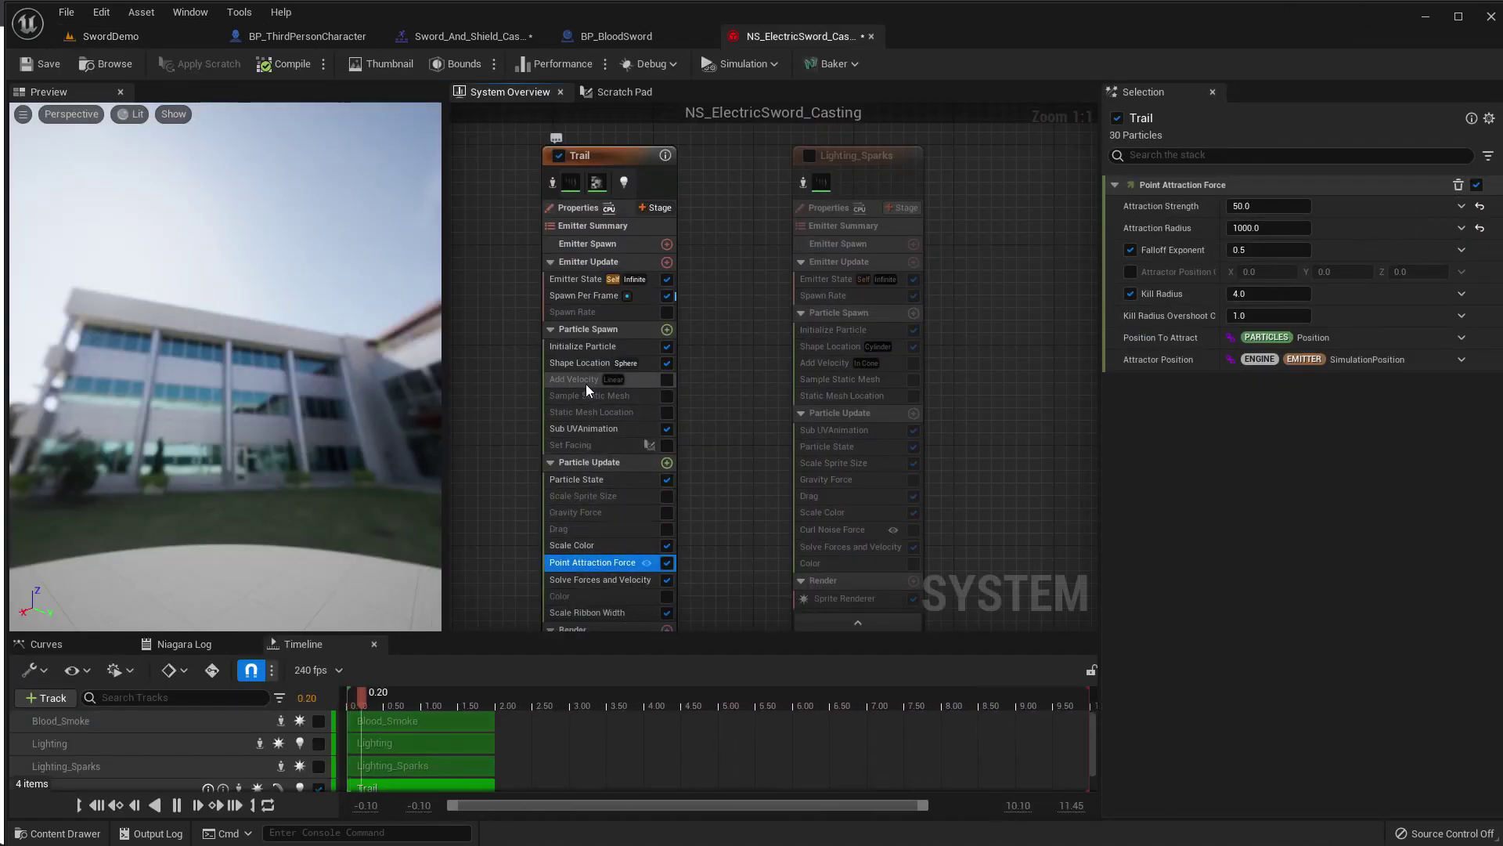
pyautogui.click(579, 363)
pyautogui.click(618, 379)
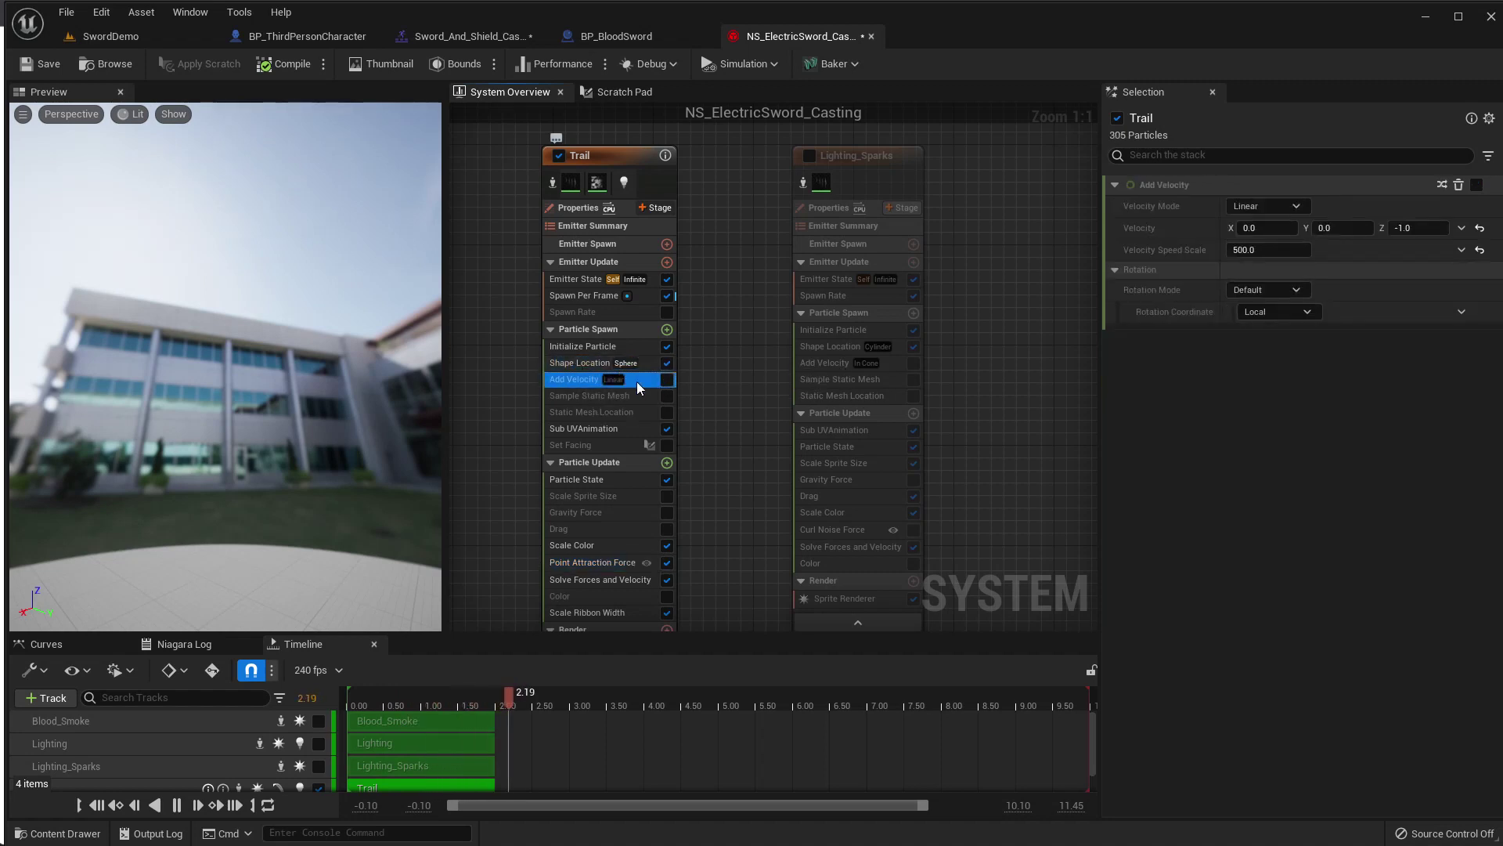
pyautogui.click(595, 346)
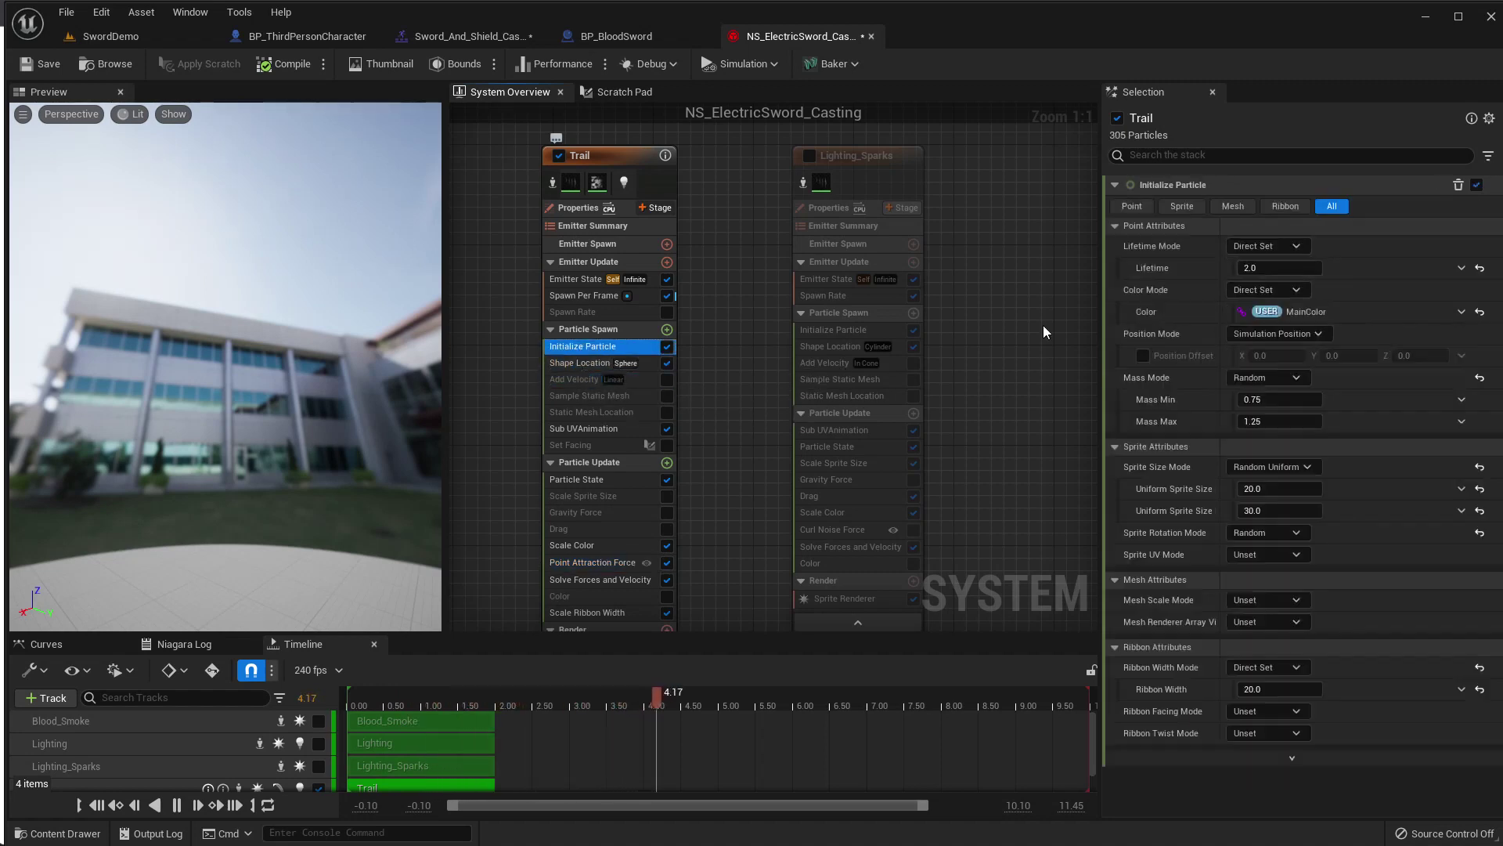
pyautogui.rightClick(1268, 270)
# Orbit around the beam in the SwordDemo level, then return to the Niagara editor.
pyautogui.click(110, 36)
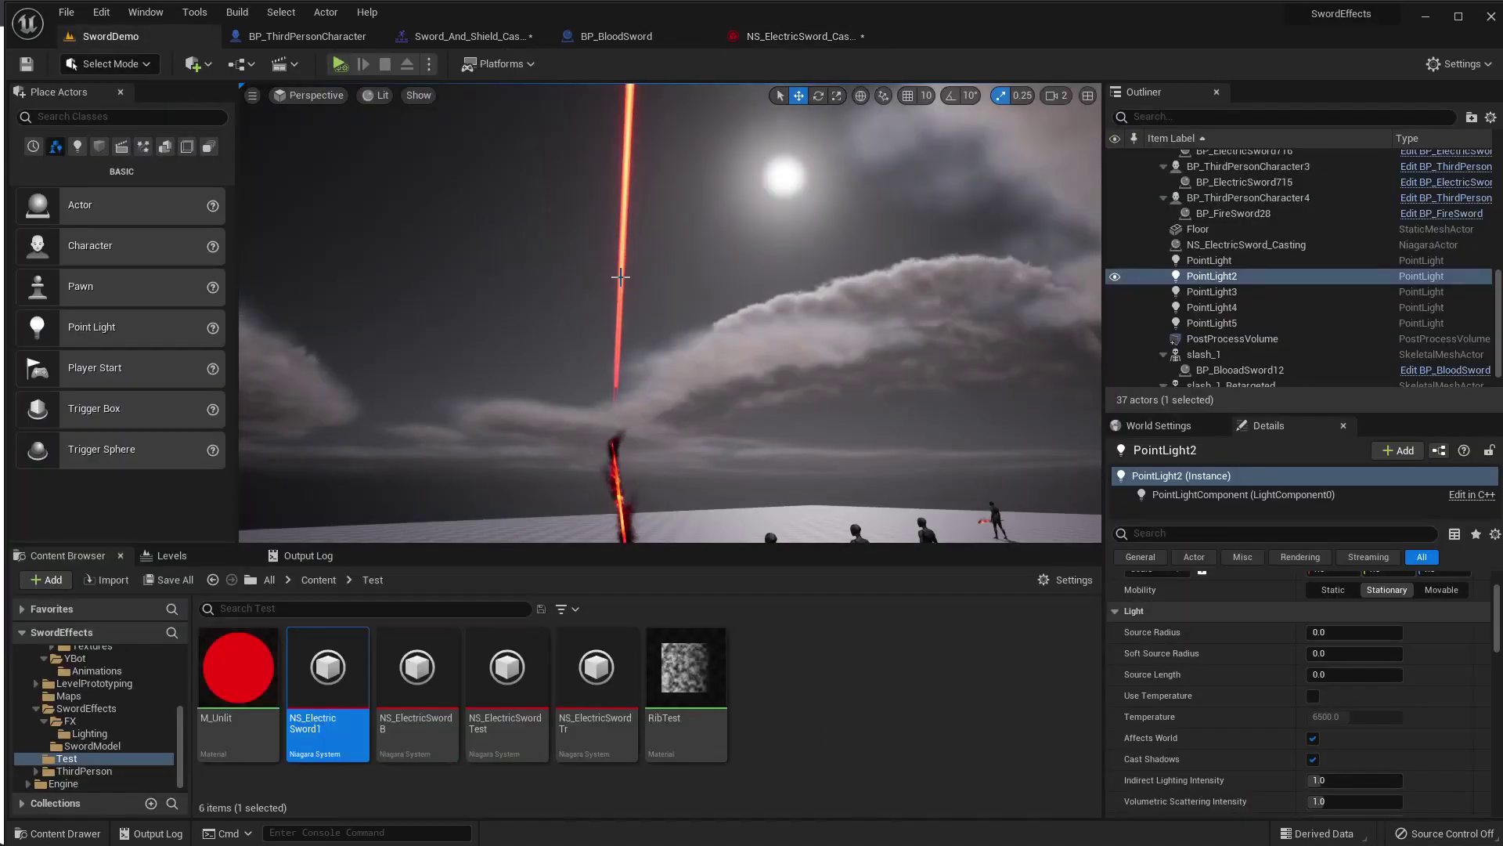
pyautogui.click(791, 36)
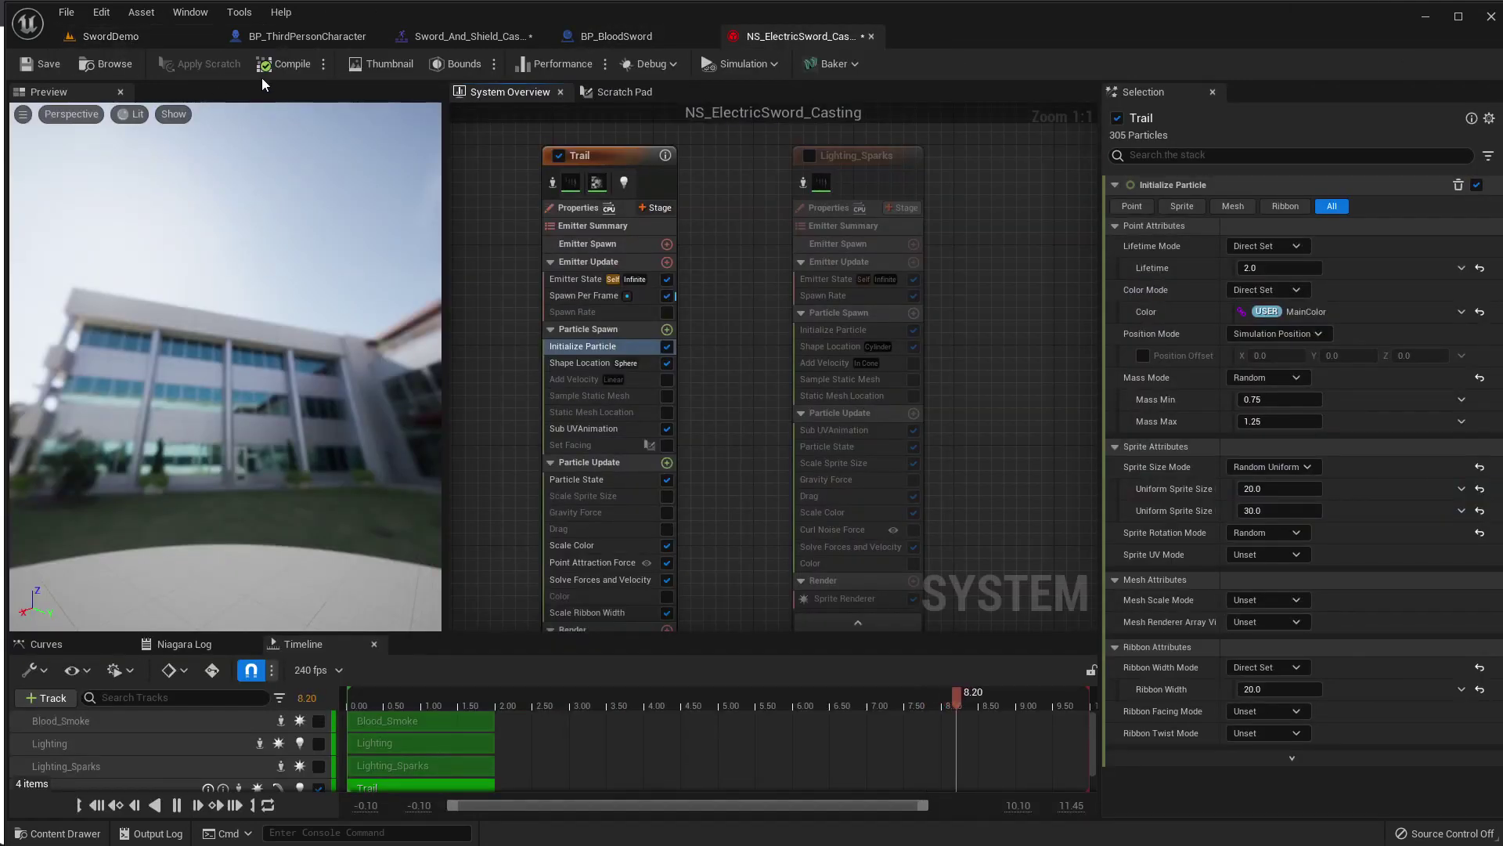
pyautogui.click(168, 36)
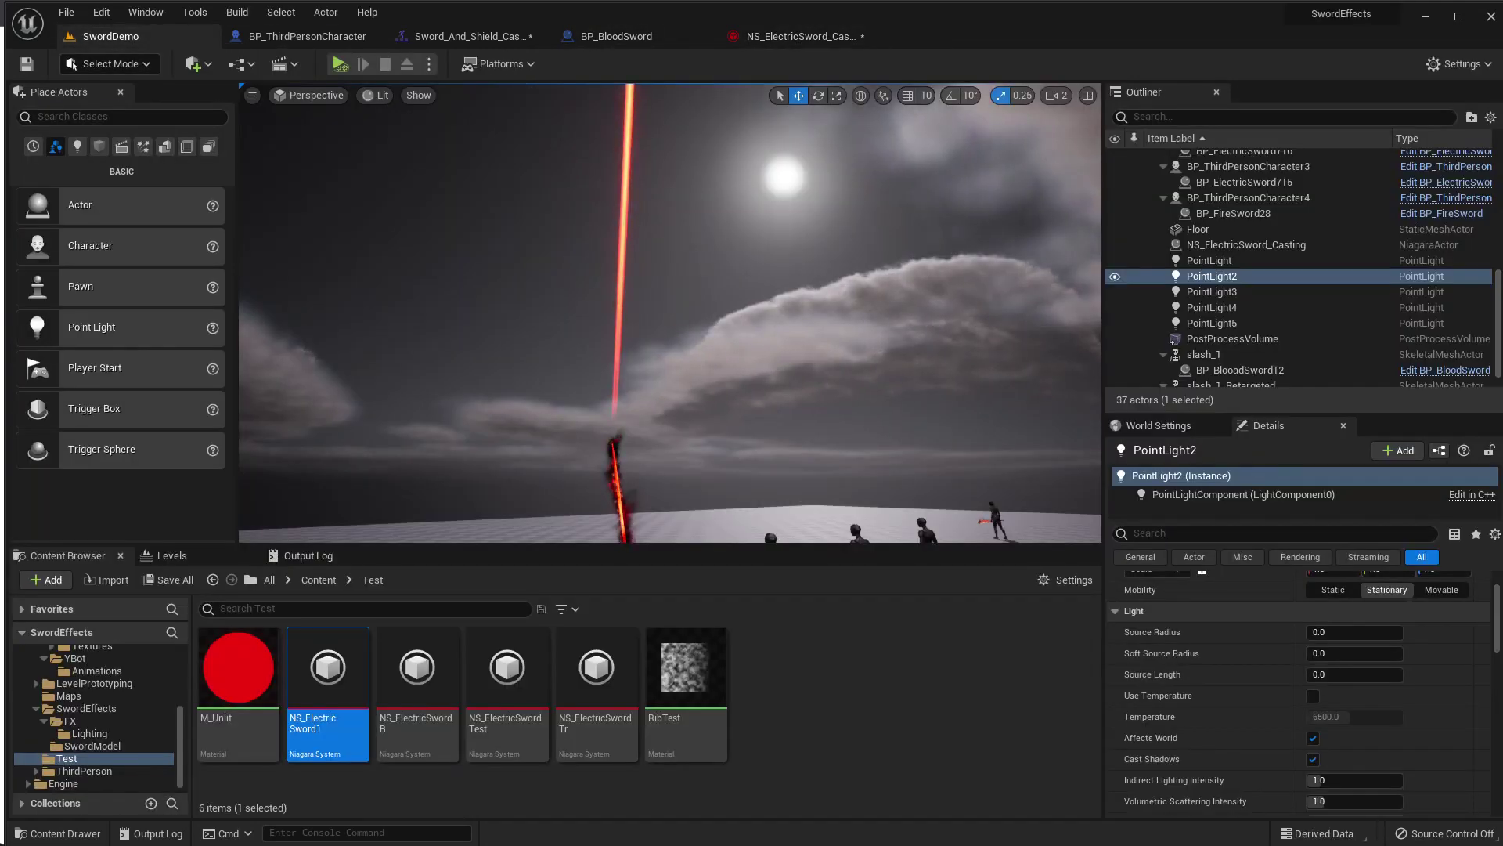
pyautogui.moveTo(669, 313)
pyautogui.mouseDown(button='right')
pyautogui.moveTo(669, 235)
pyautogui.moveTo(726, 302)
pyautogui.mouseUp(button='right')
pyautogui.moveTo(458, 95); pyautogui.dragTo(540, 78, button='right')
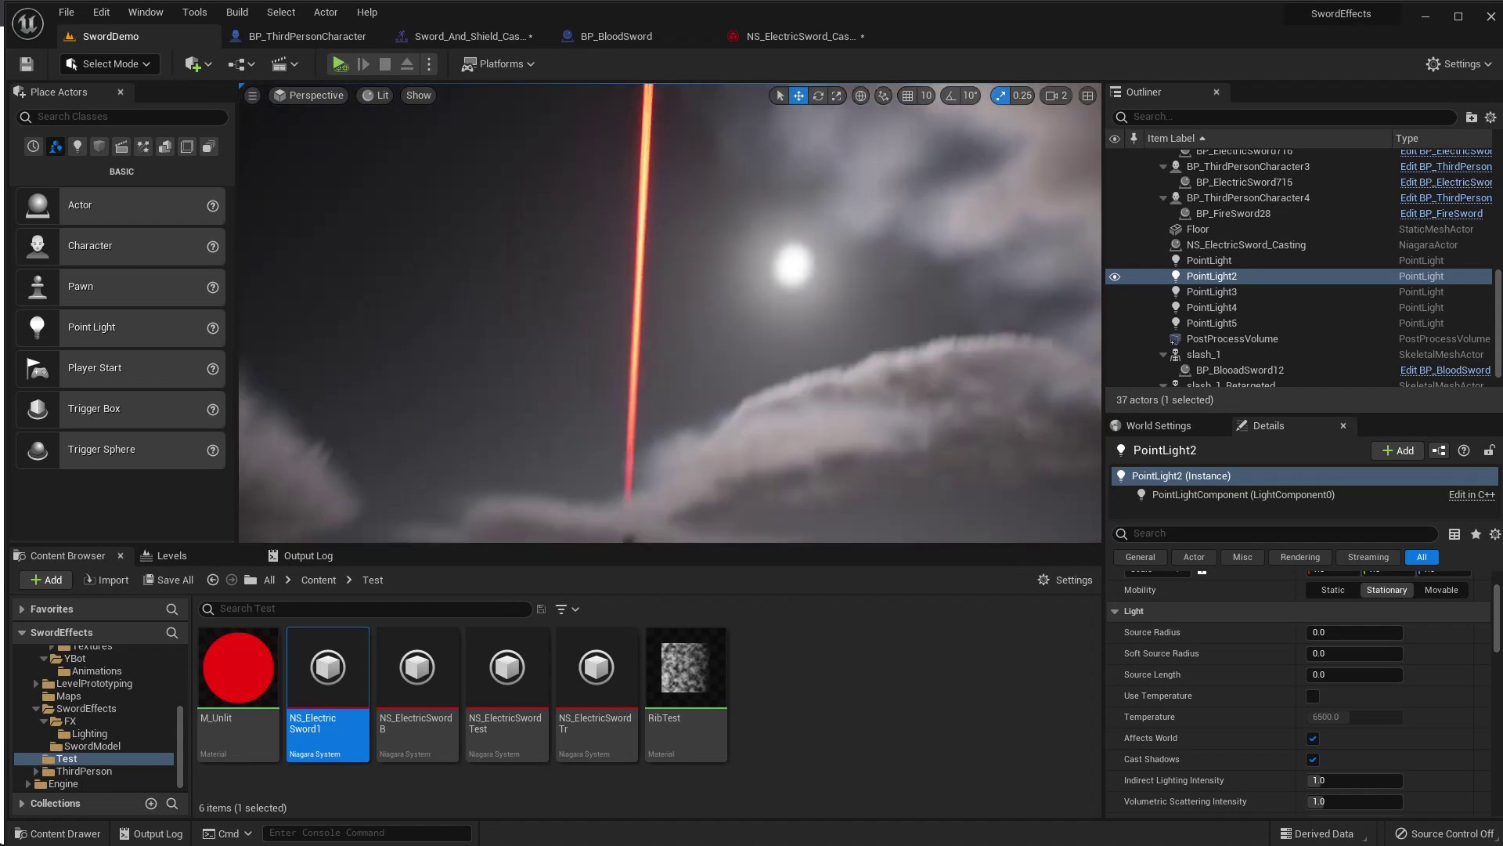
pyautogui.moveTo(729, 70); pyautogui.dragTo(730, 49, button='right')
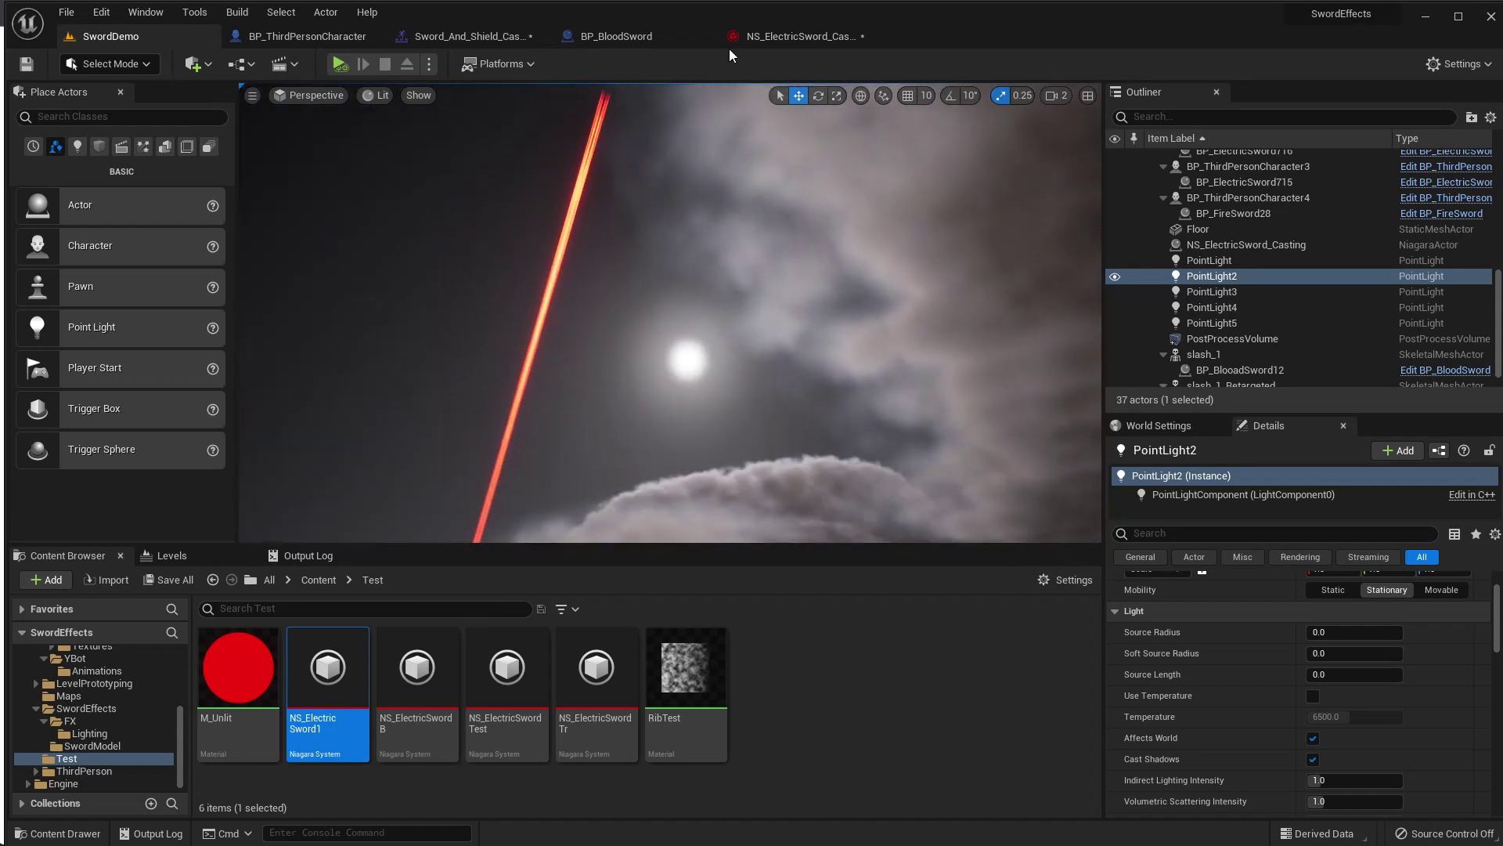
pyautogui.click(779, 37)
pyautogui.moveTo(203, 344)
pyautogui.mouseDown()
pyautogui.moveTo(70, 337)
pyautogui.moveTo(203, 336)
pyautogui.mouseUp()
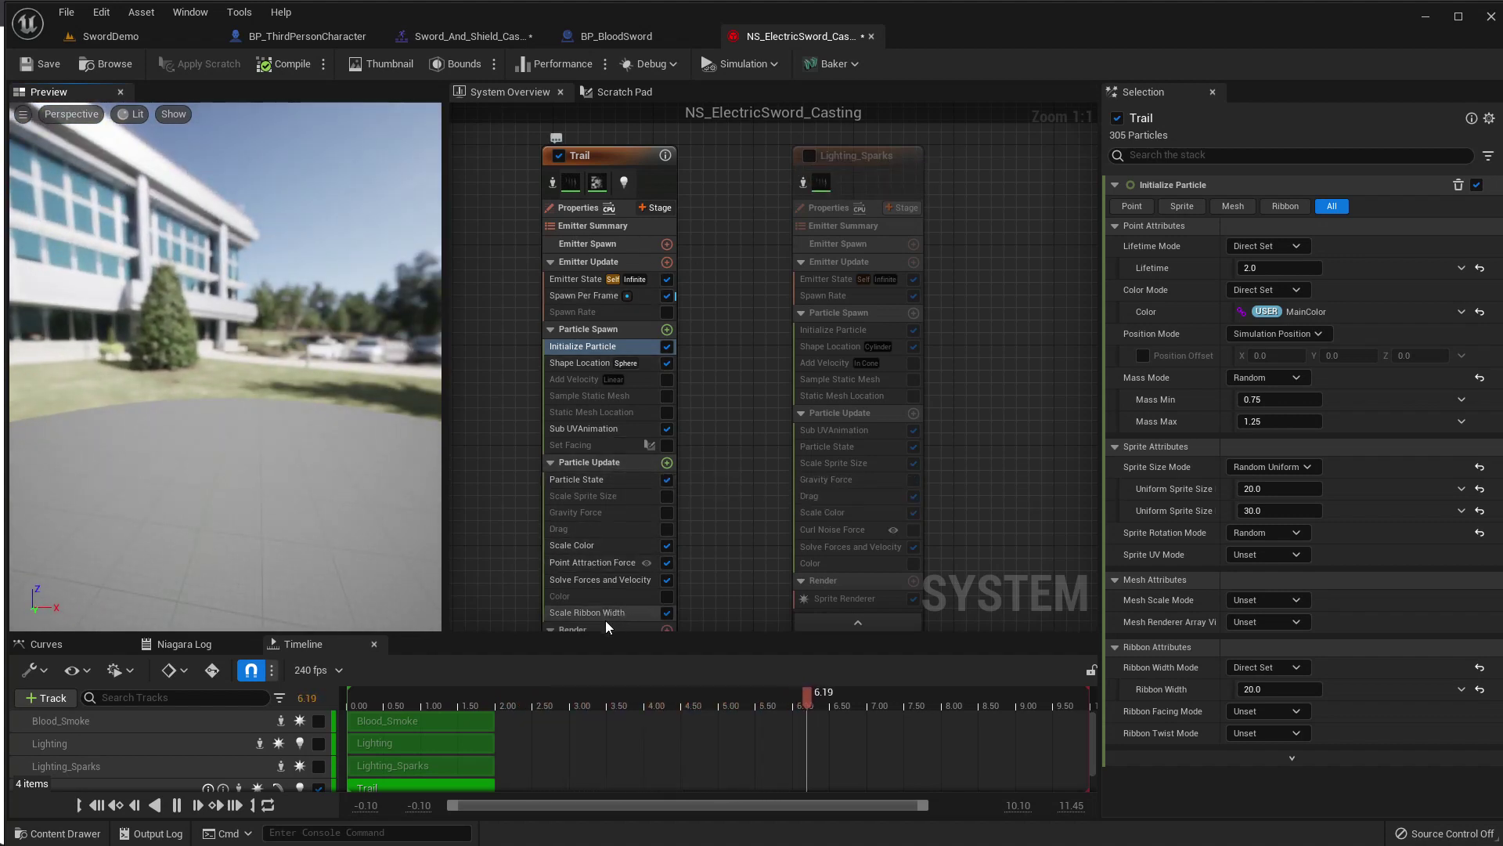
# Set the Trail's Ribbon Width to 40 and check the wider beam in the level.
pyautogui.click(577, 363)
pyautogui.click(580, 347)
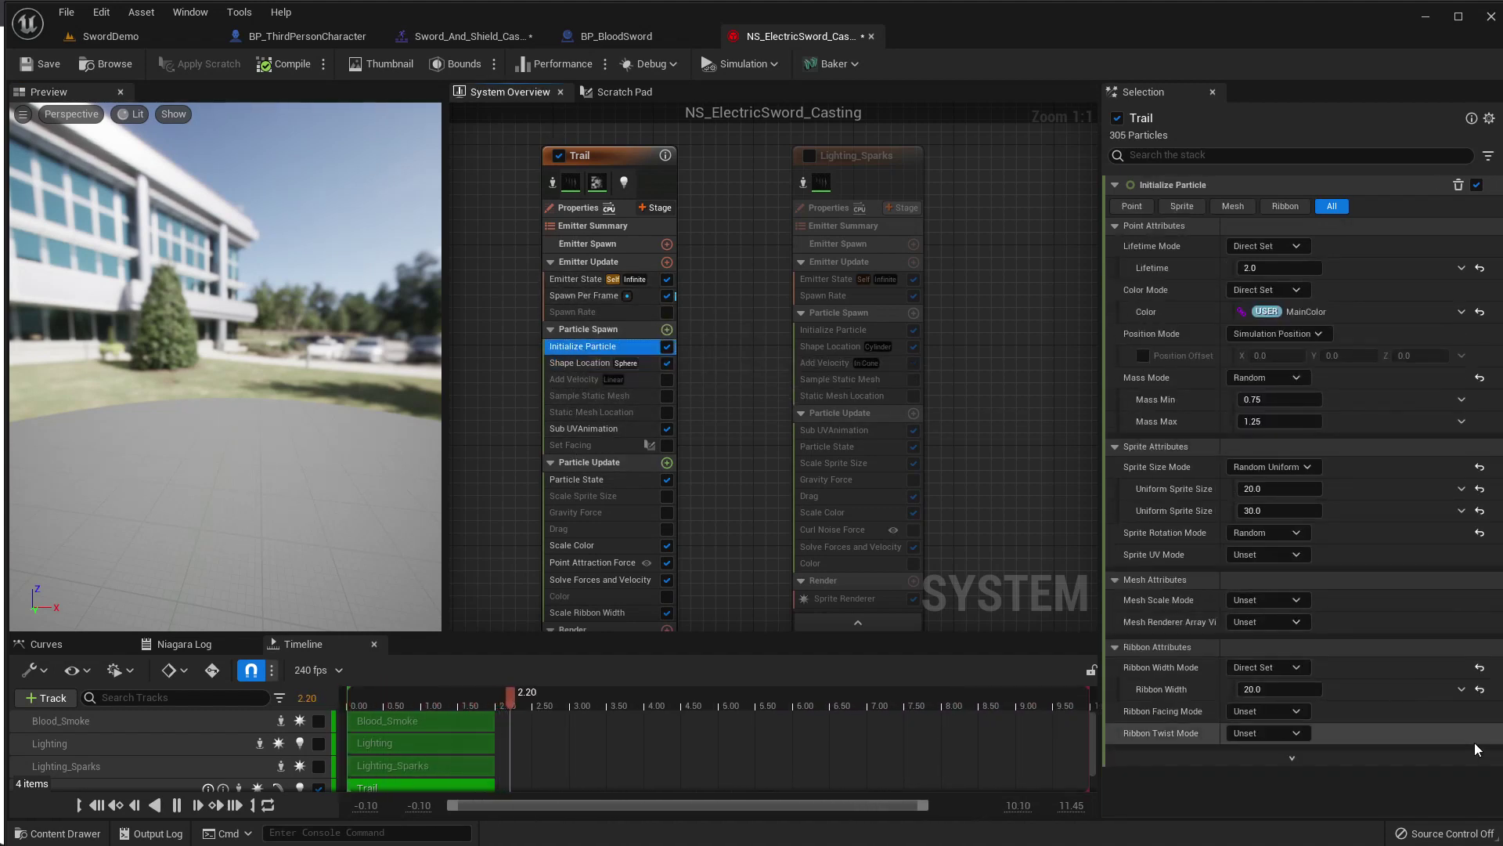
pyautogui.click(1280, 689)
pyautogui.write('40')
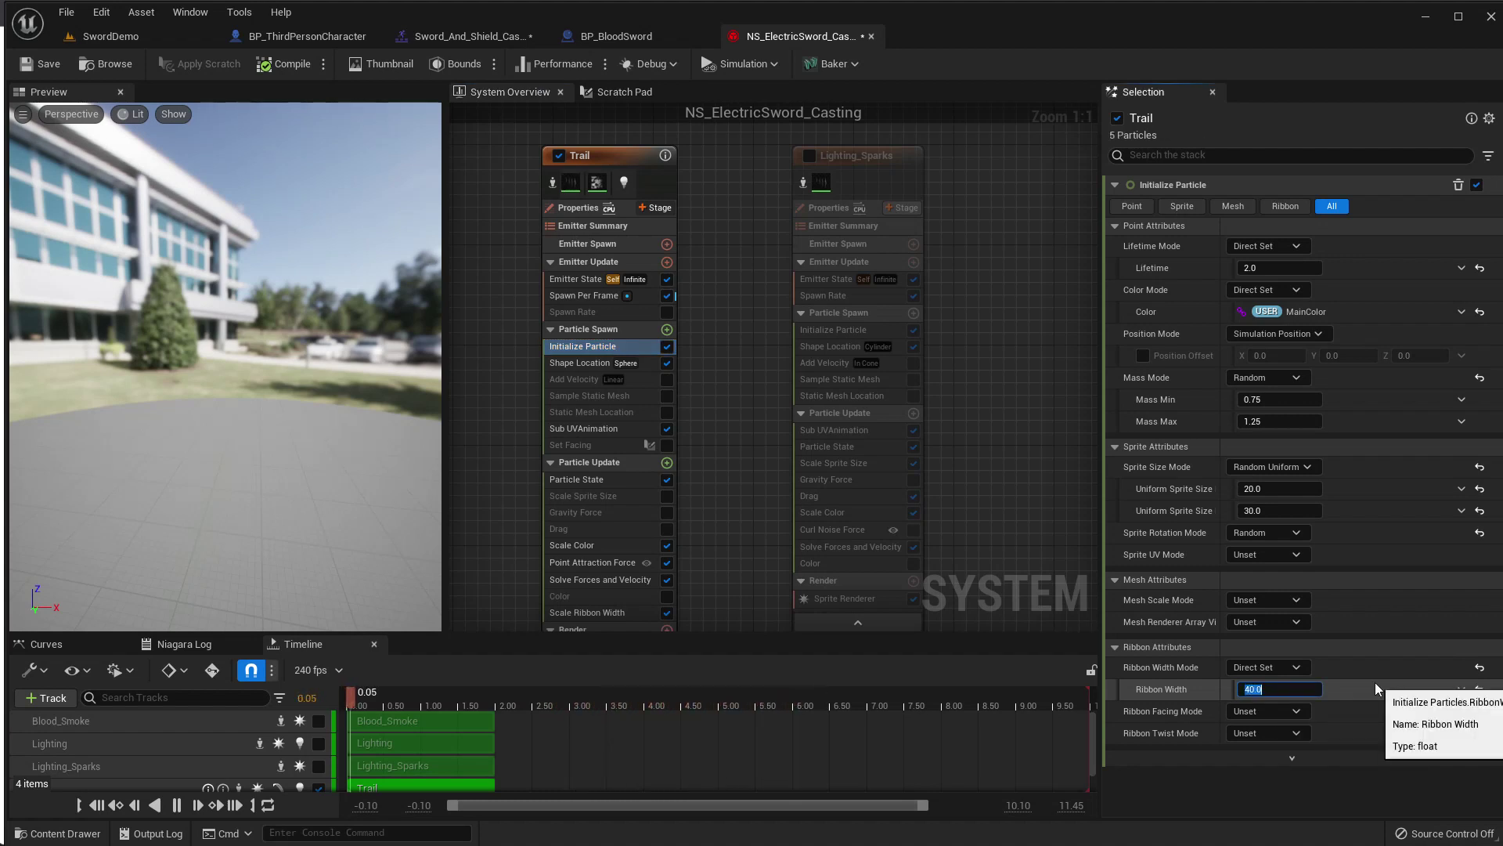
pyautogui.click(110, 36)
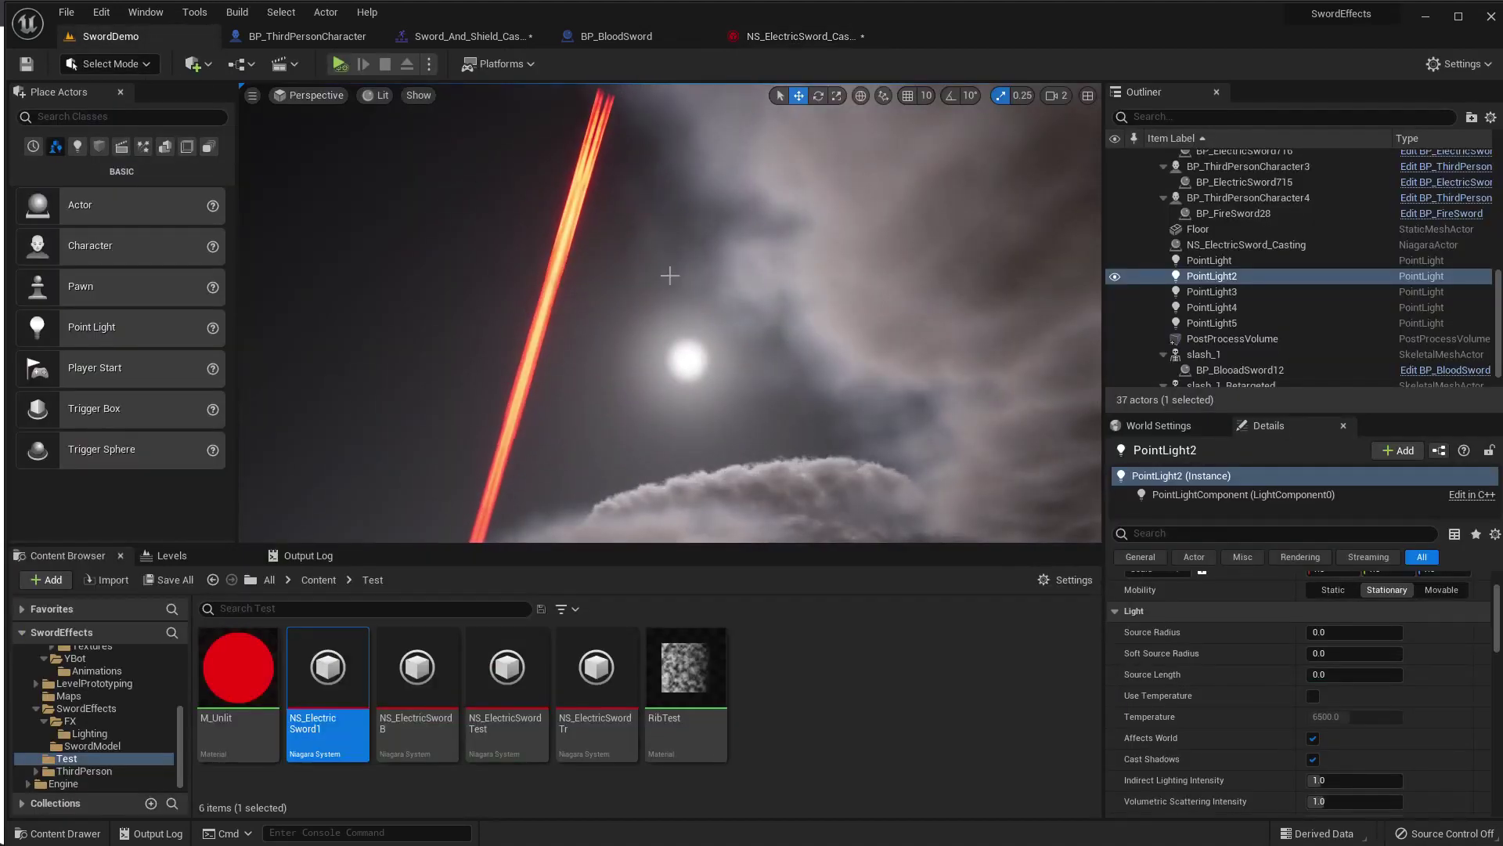
pyautogui.moveTo(670, 275); pyautogui.dragTo(669, 275, button='right')
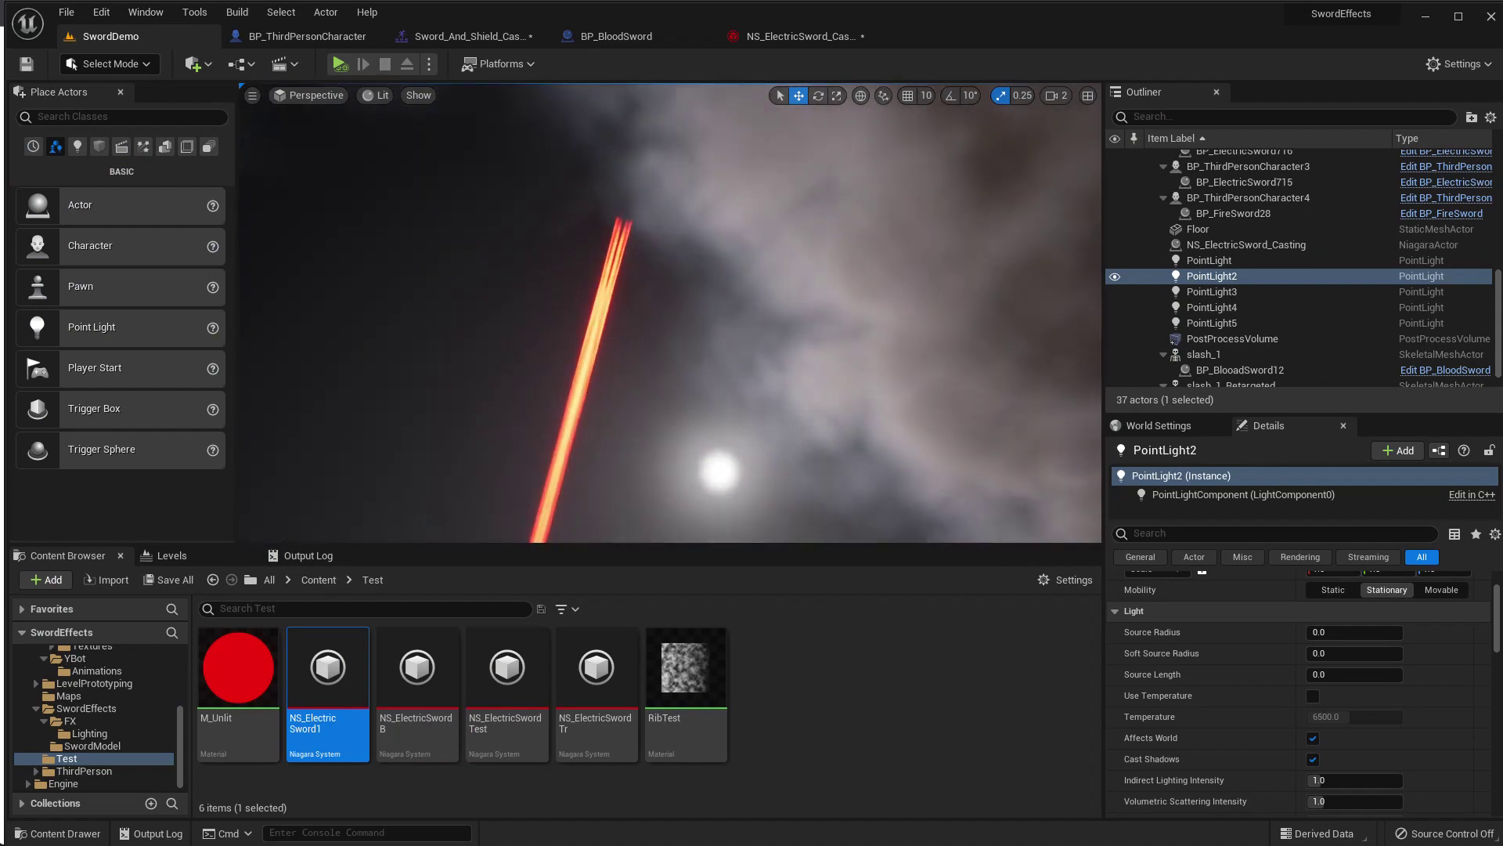
pyautogui.click(798, 36)
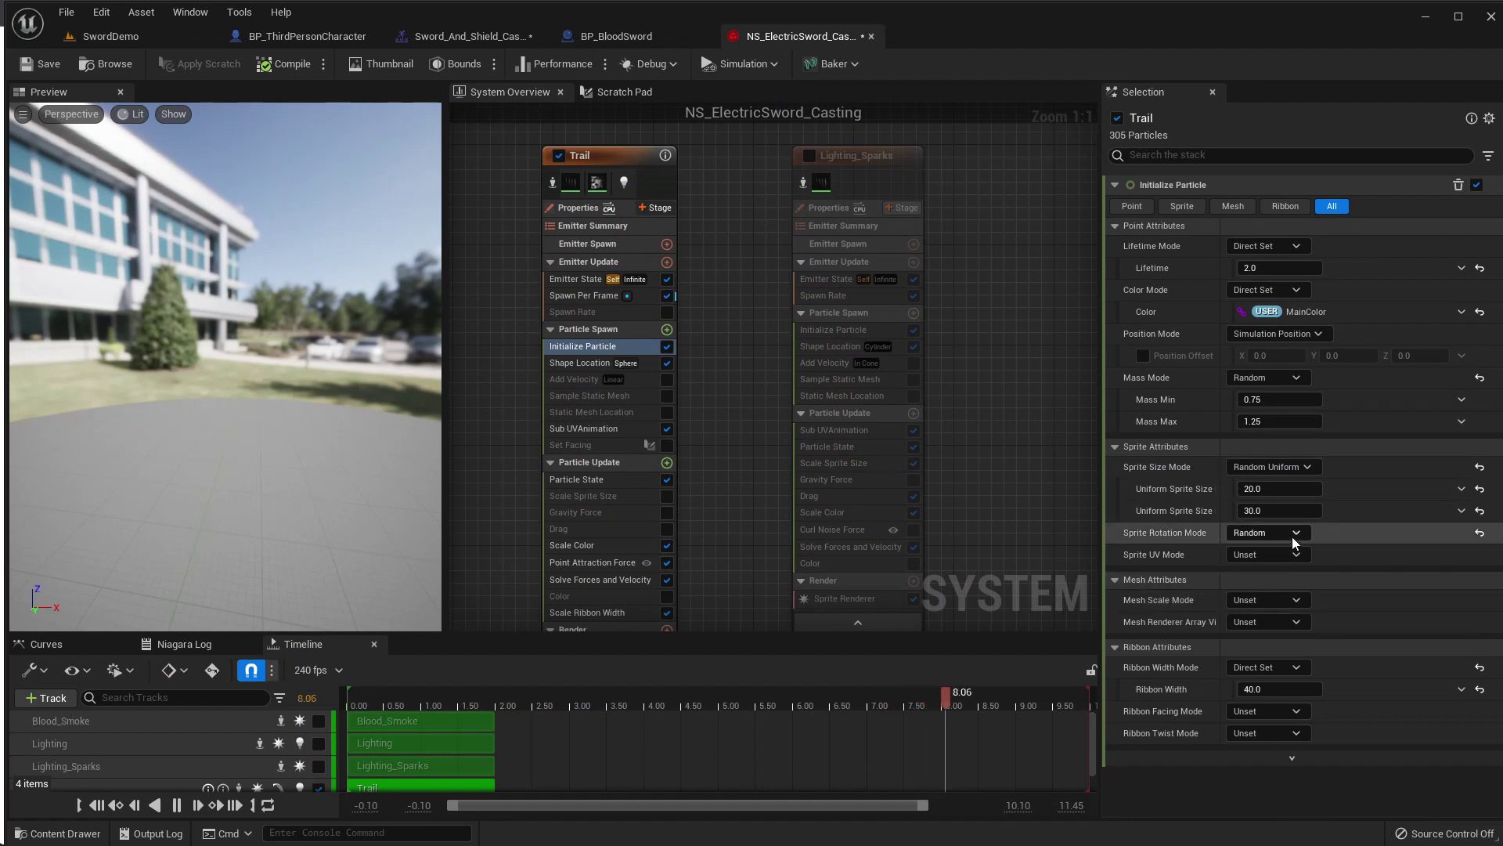
# Raise the Ribbon Width to 80 and view the beam over the ground and characters.
pyautogui.moveTo(1274, 695); pyautogui.dragTo(1289, 669)
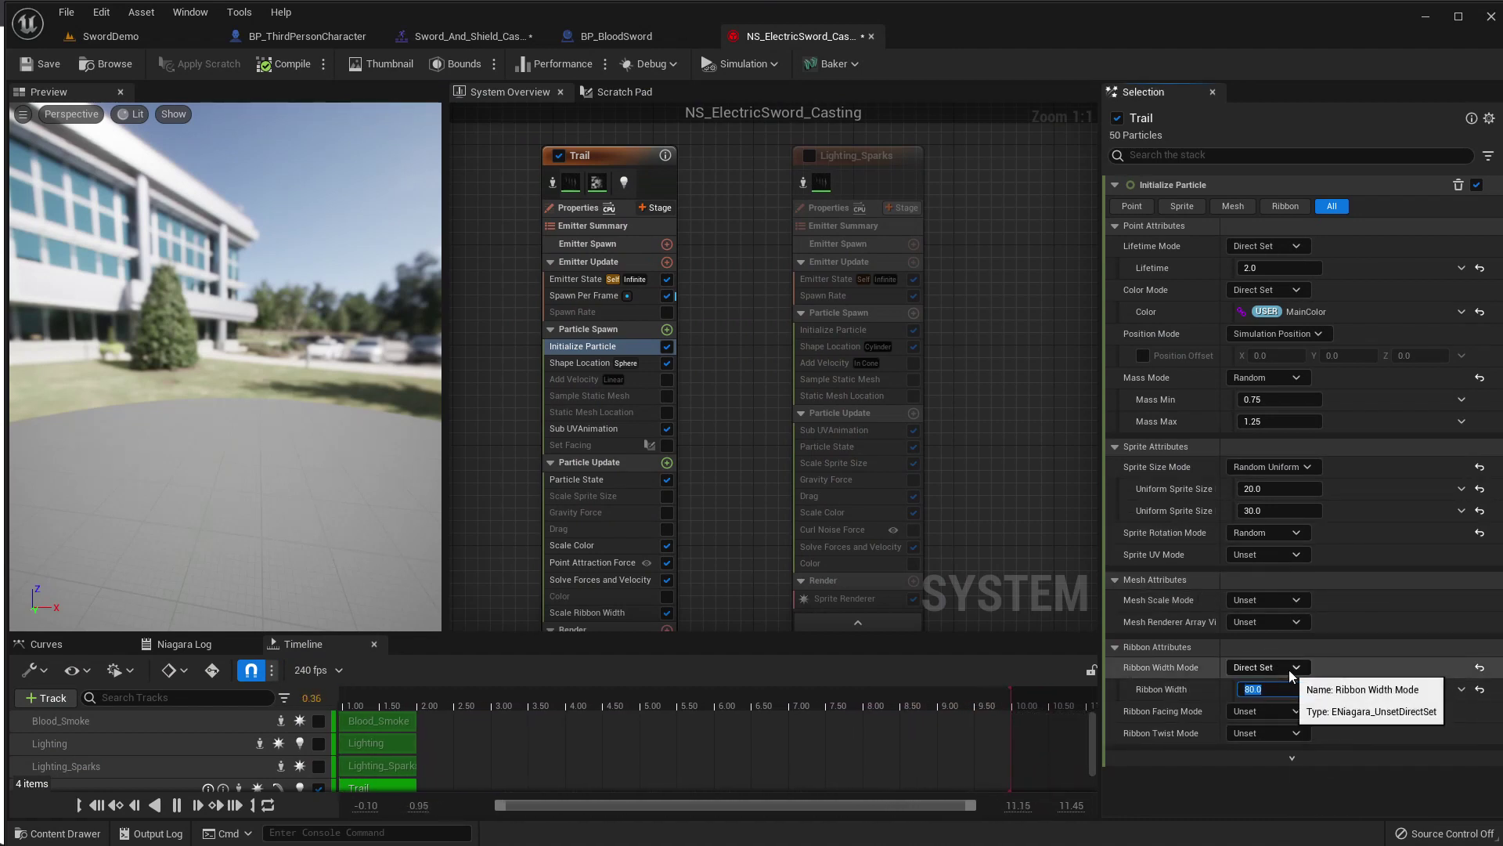
pyautogui.click(102, 36)
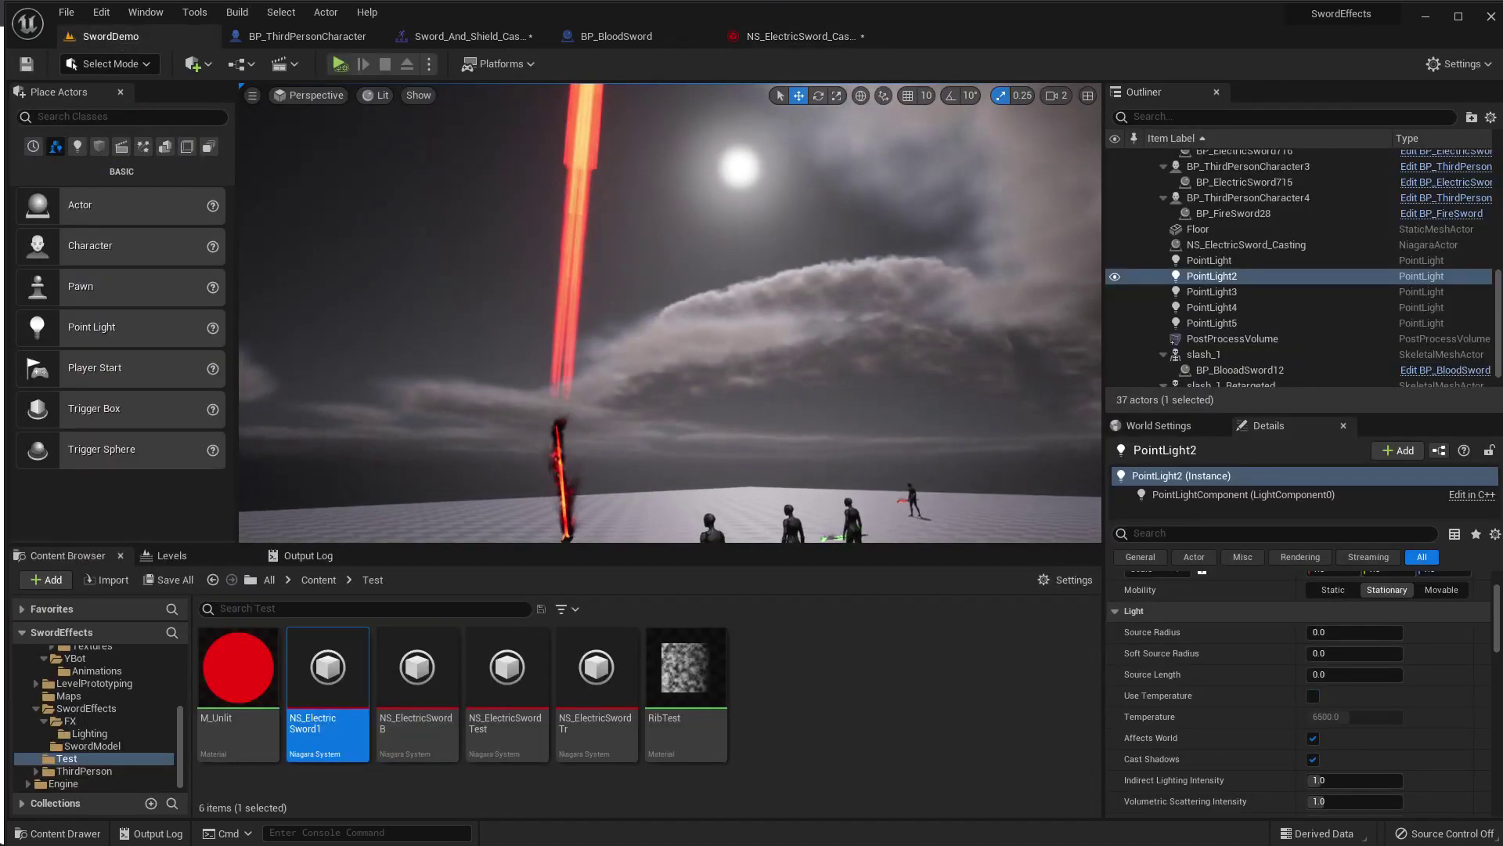
pyautogui.moveTo(729, 354)
pyautogui.mouseDown(button='right')
pyautogui.moveTo(732, 407)
pyautogui.moveTo(689, 353)
pyautogui.mouseUp(button='right')
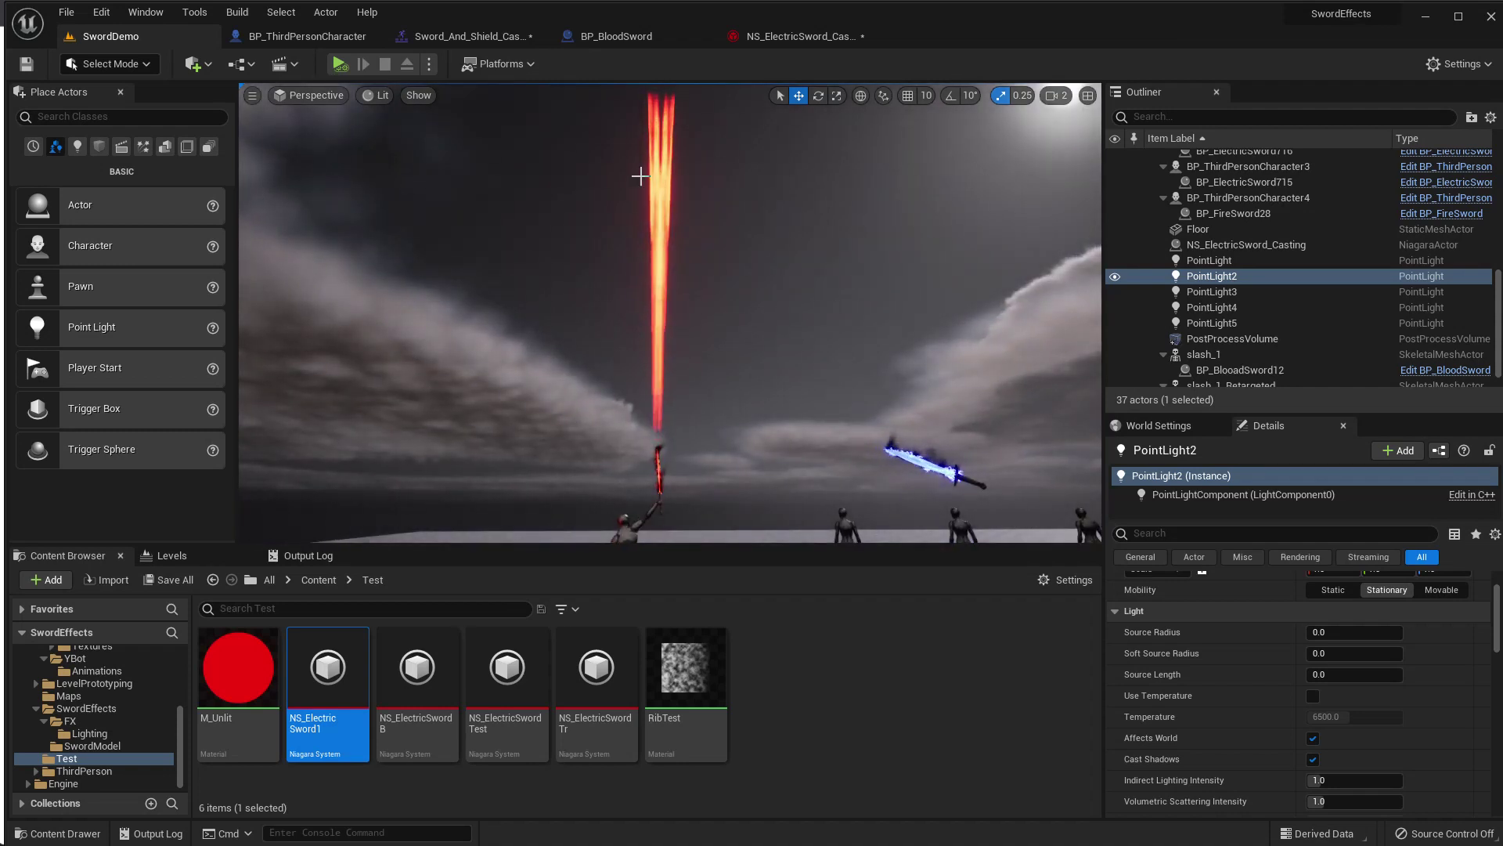
pyautogui.click(791, 36)
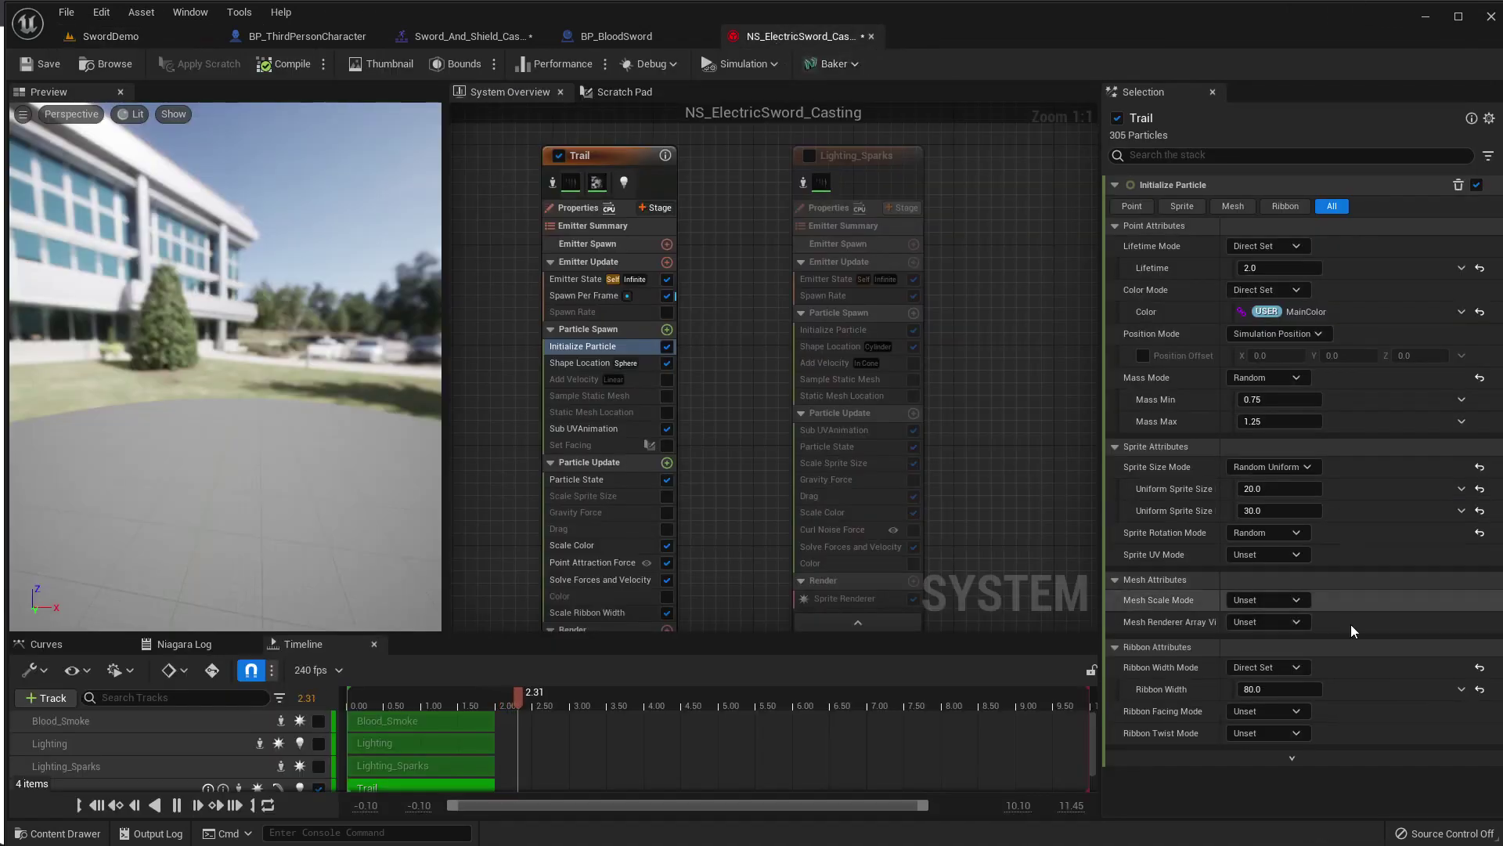
# Set the Ribbon Width to 50 and compare the adjusted beam in the level.
pyautogui.click(1265, 693)
pyautogui.write('50')
pyautogui.press('Return')
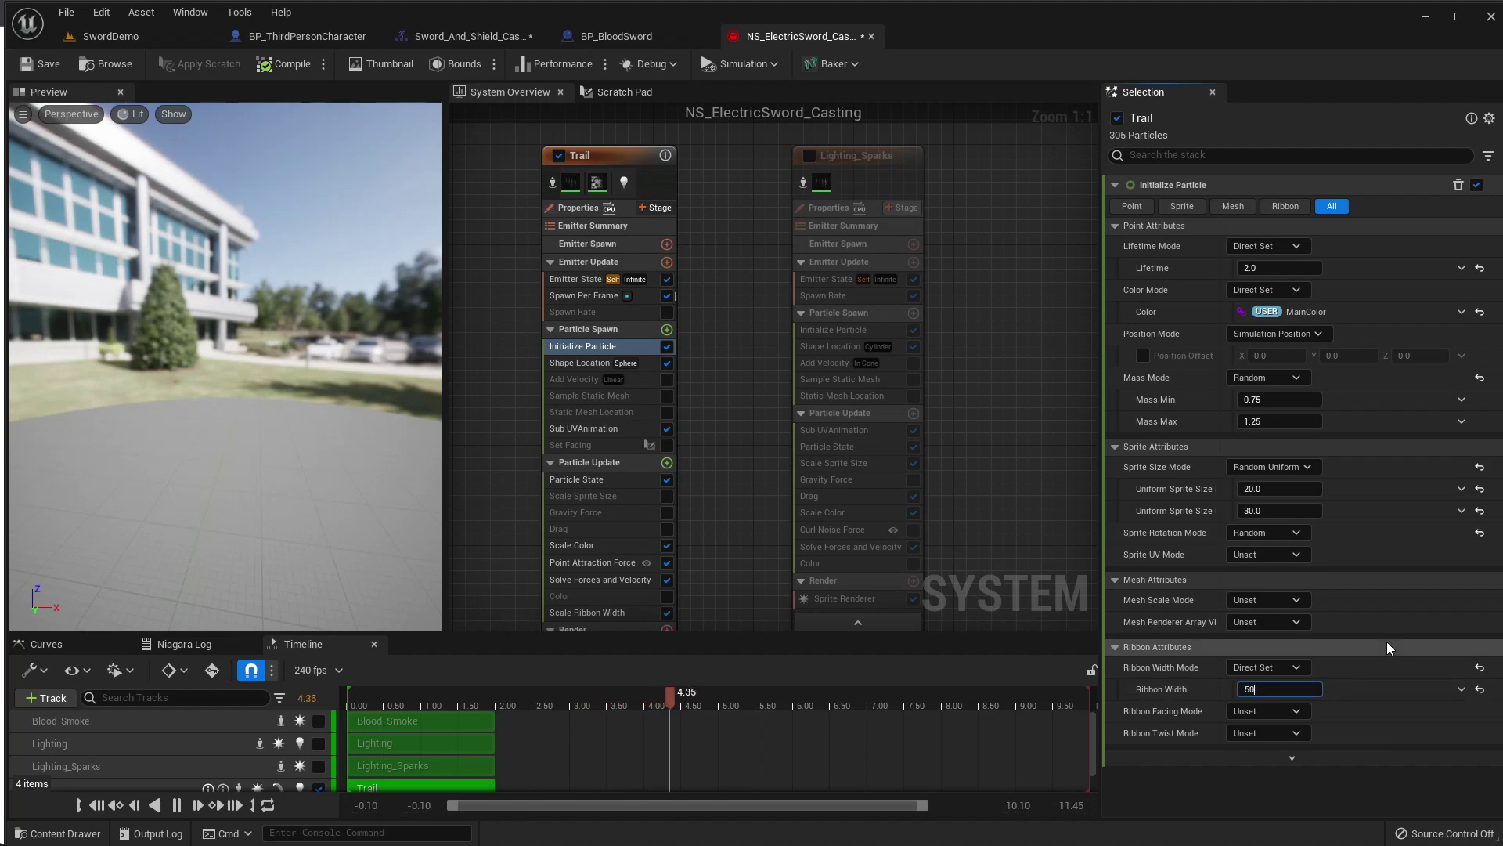
pyautogui.click(94, 36)
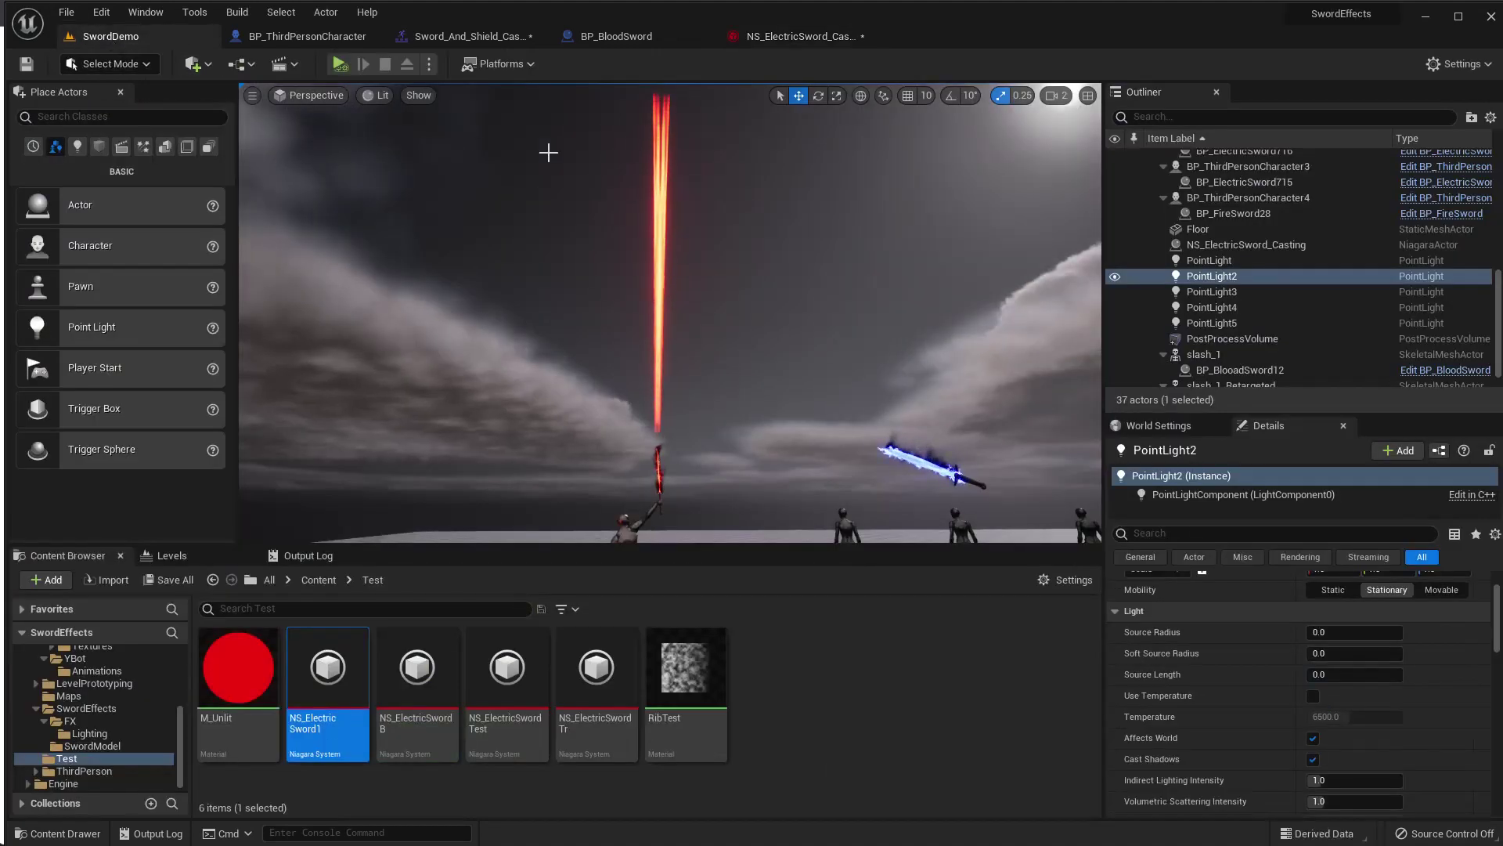
pyautogui.click(787, 36)
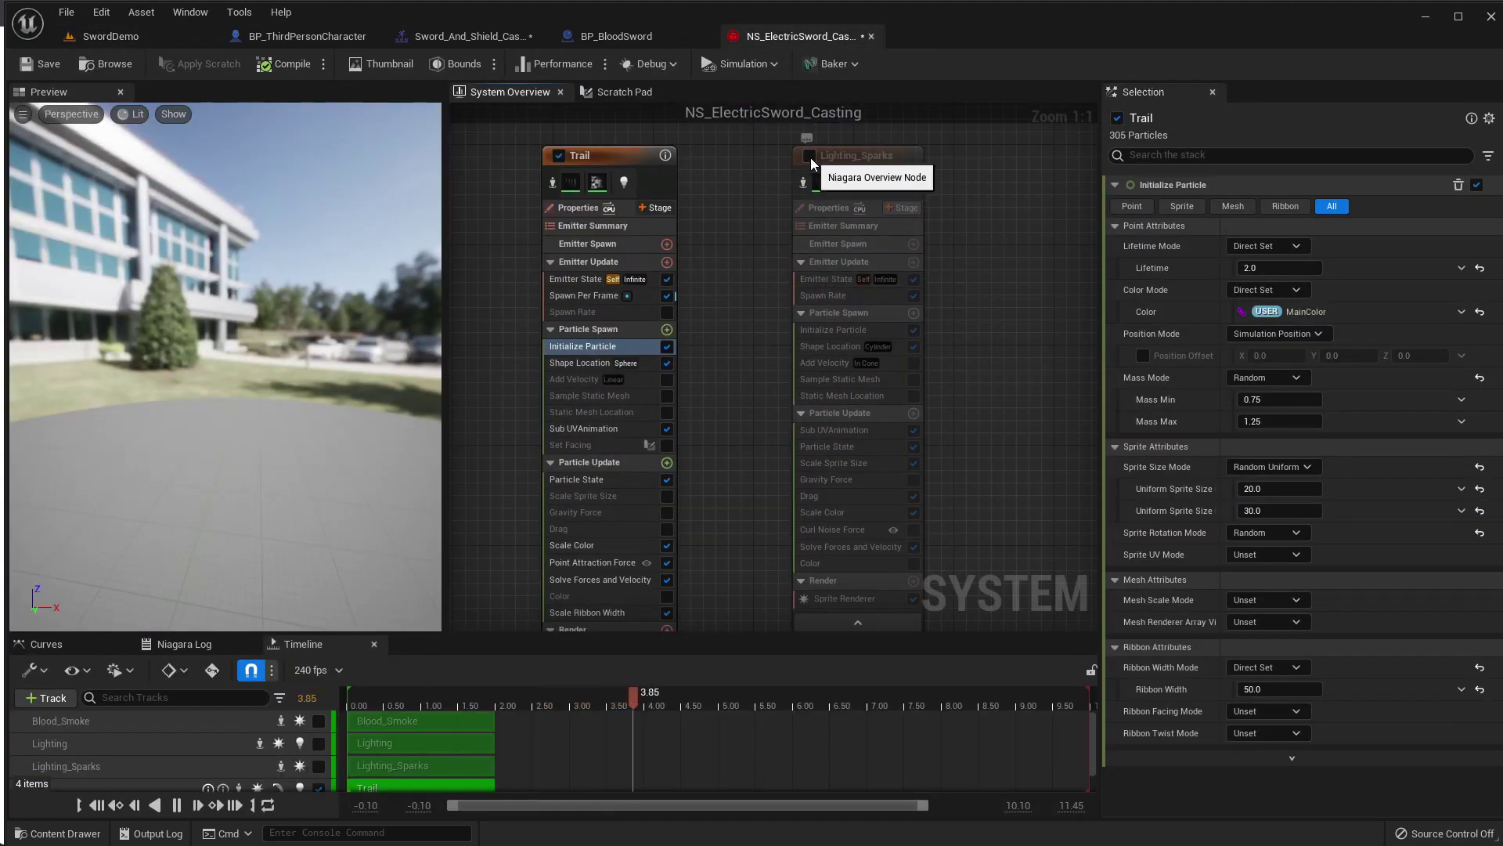
# Play SwordDemo to watch the casting beam, then browse to NS_ElectricSword_Casting in FX Lighting.
pyautogui.click(98, 35)
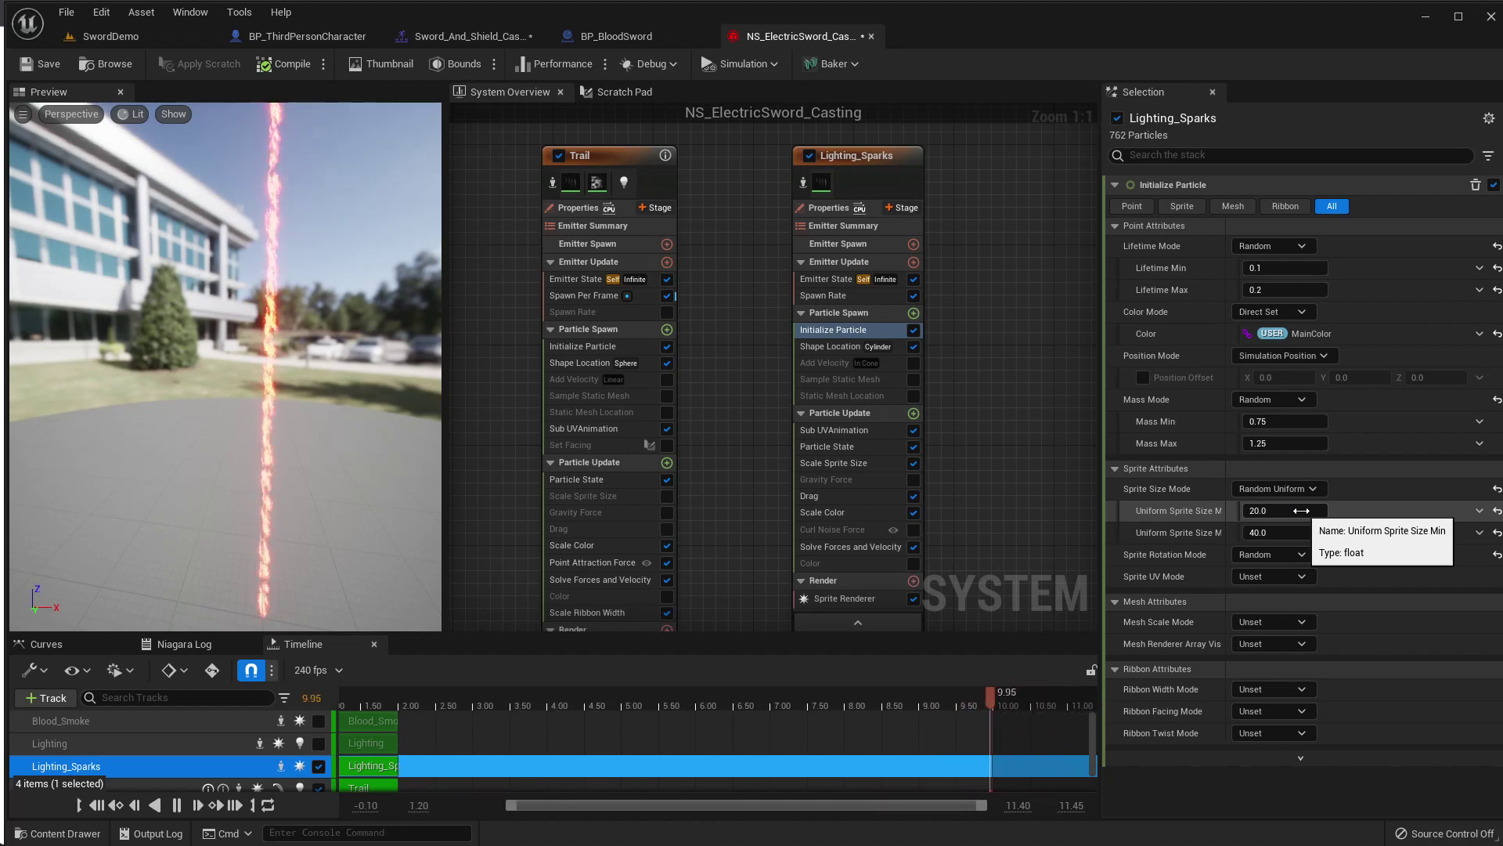
pyautogui.click(179, 40)
pyautogui.moveTo(682, 291); pyautogui.dragTo(683, 291, button='right')
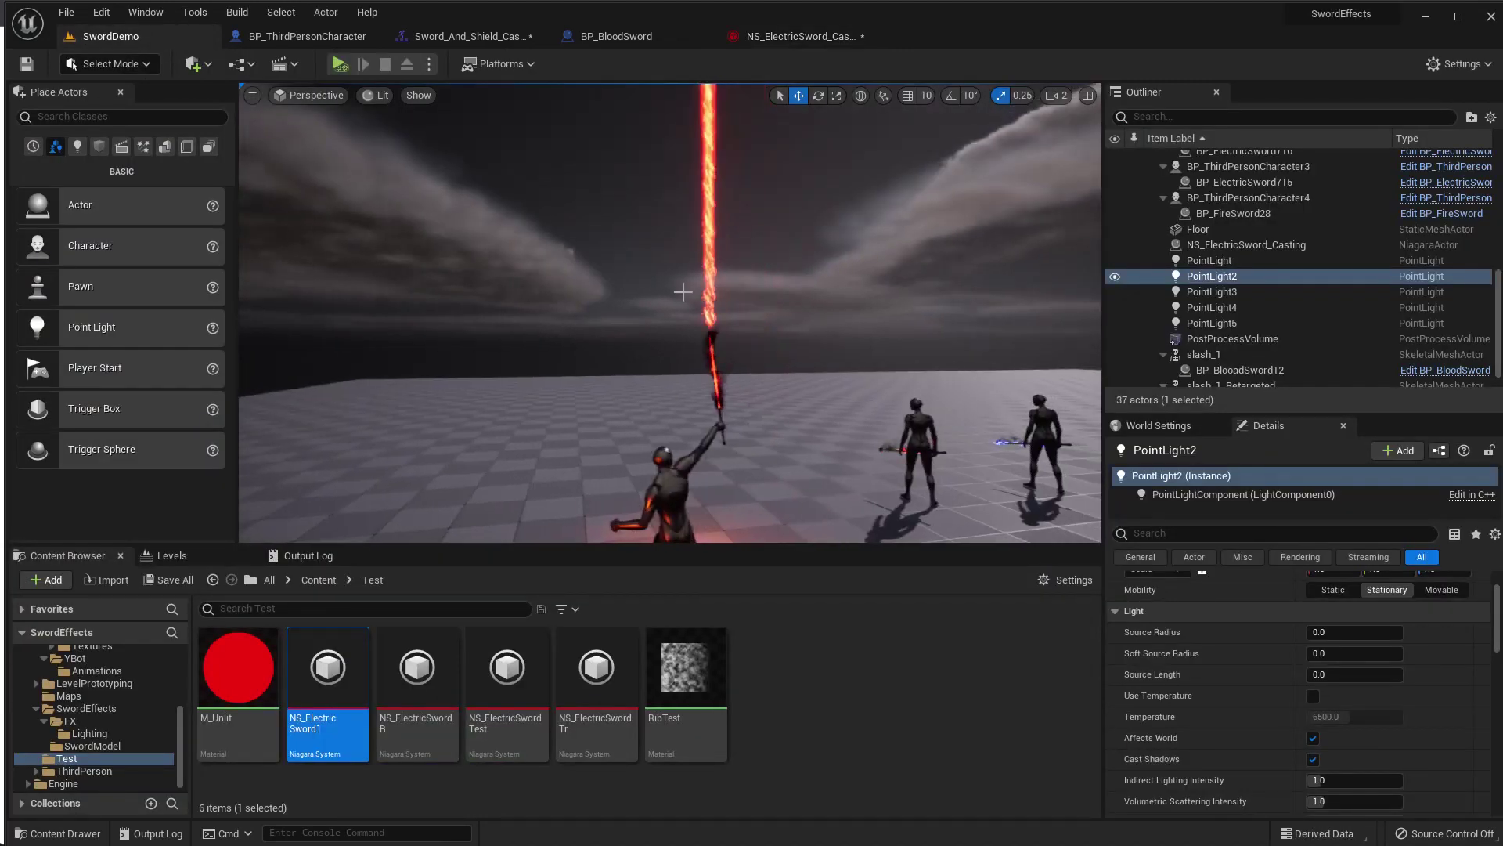
pyautogui.hotkey('alt', 'p')
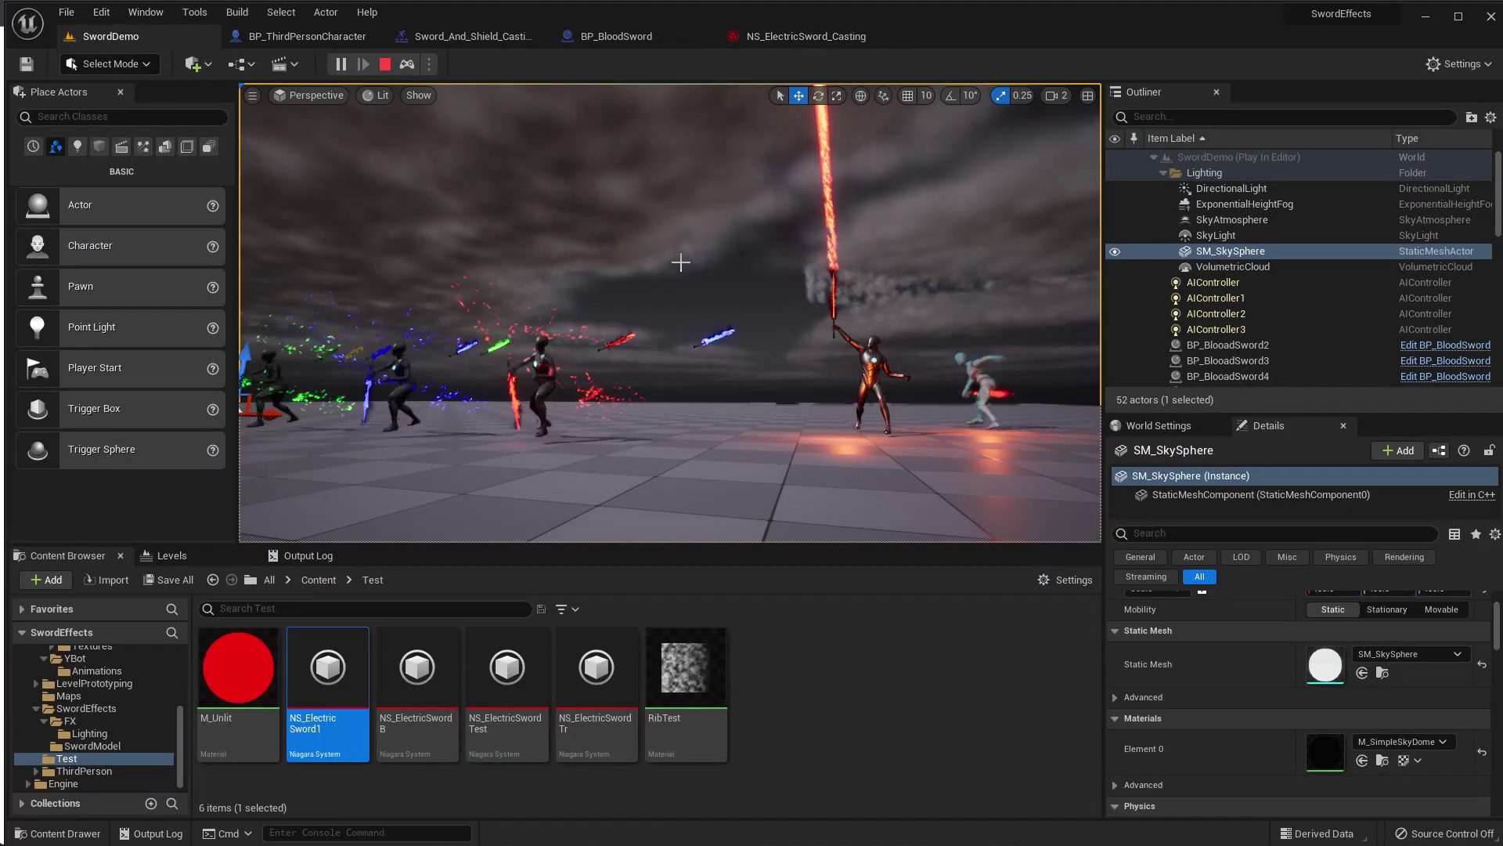
pyautogui.click(824, 36)
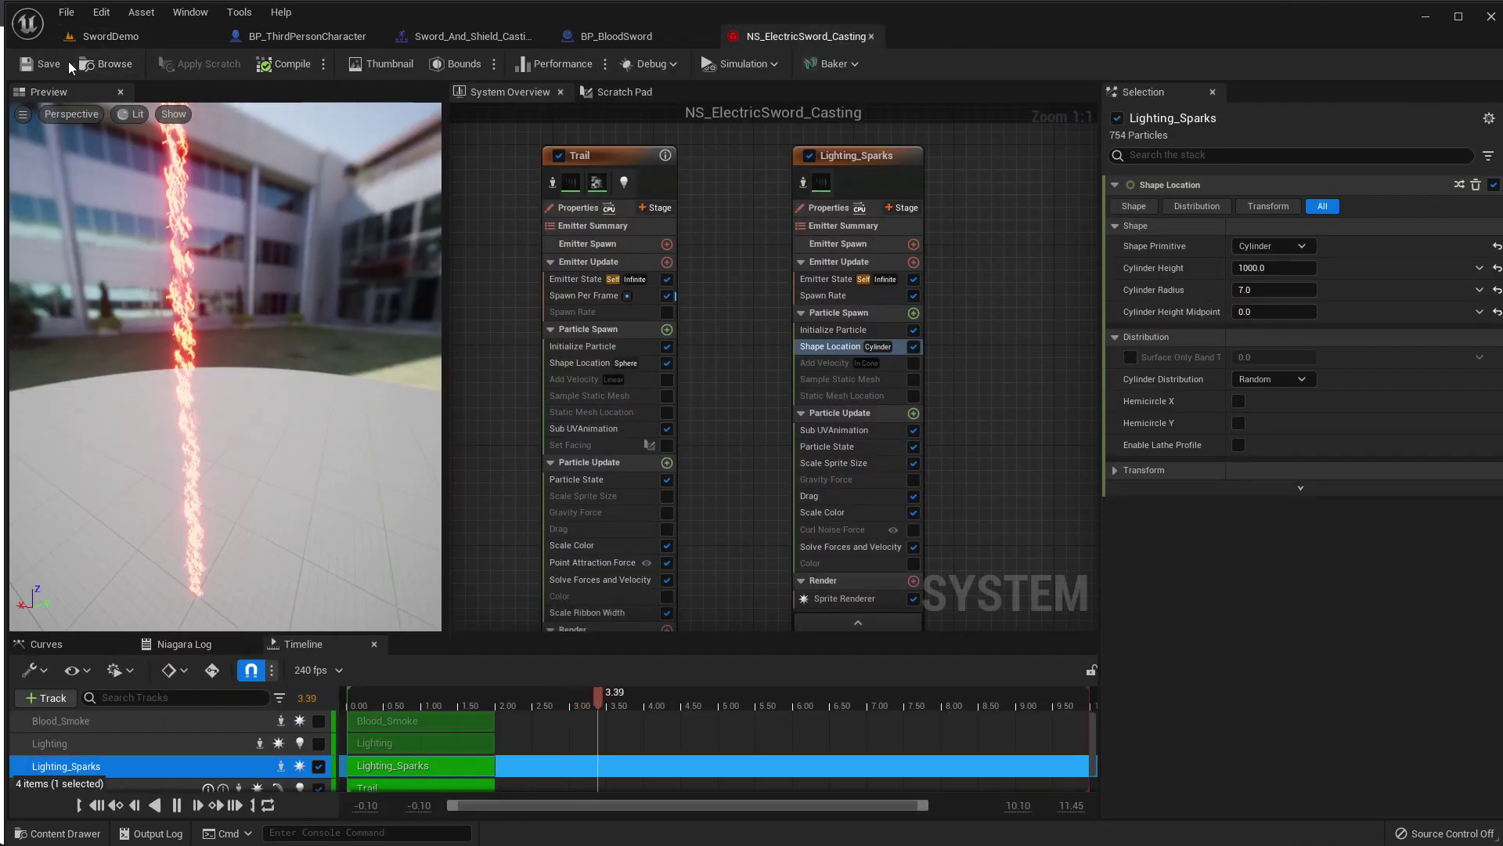
pyautogui.click(97, 61)
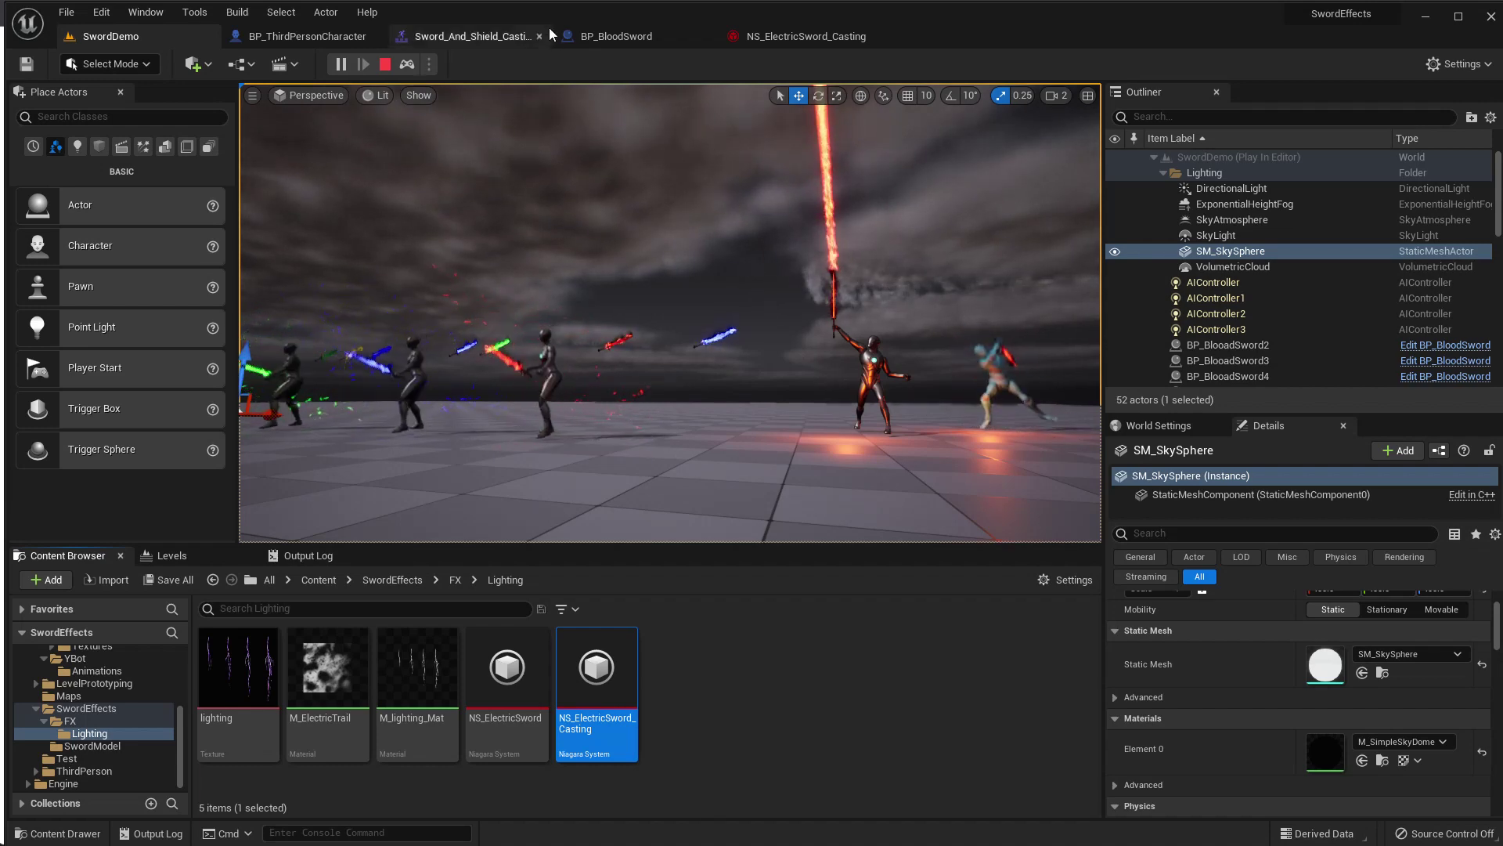
# Add a Niagara Particle System Component with NS_ElectricSword_Casting to BP_BloodSword.
pyautogui.click(597, 36)
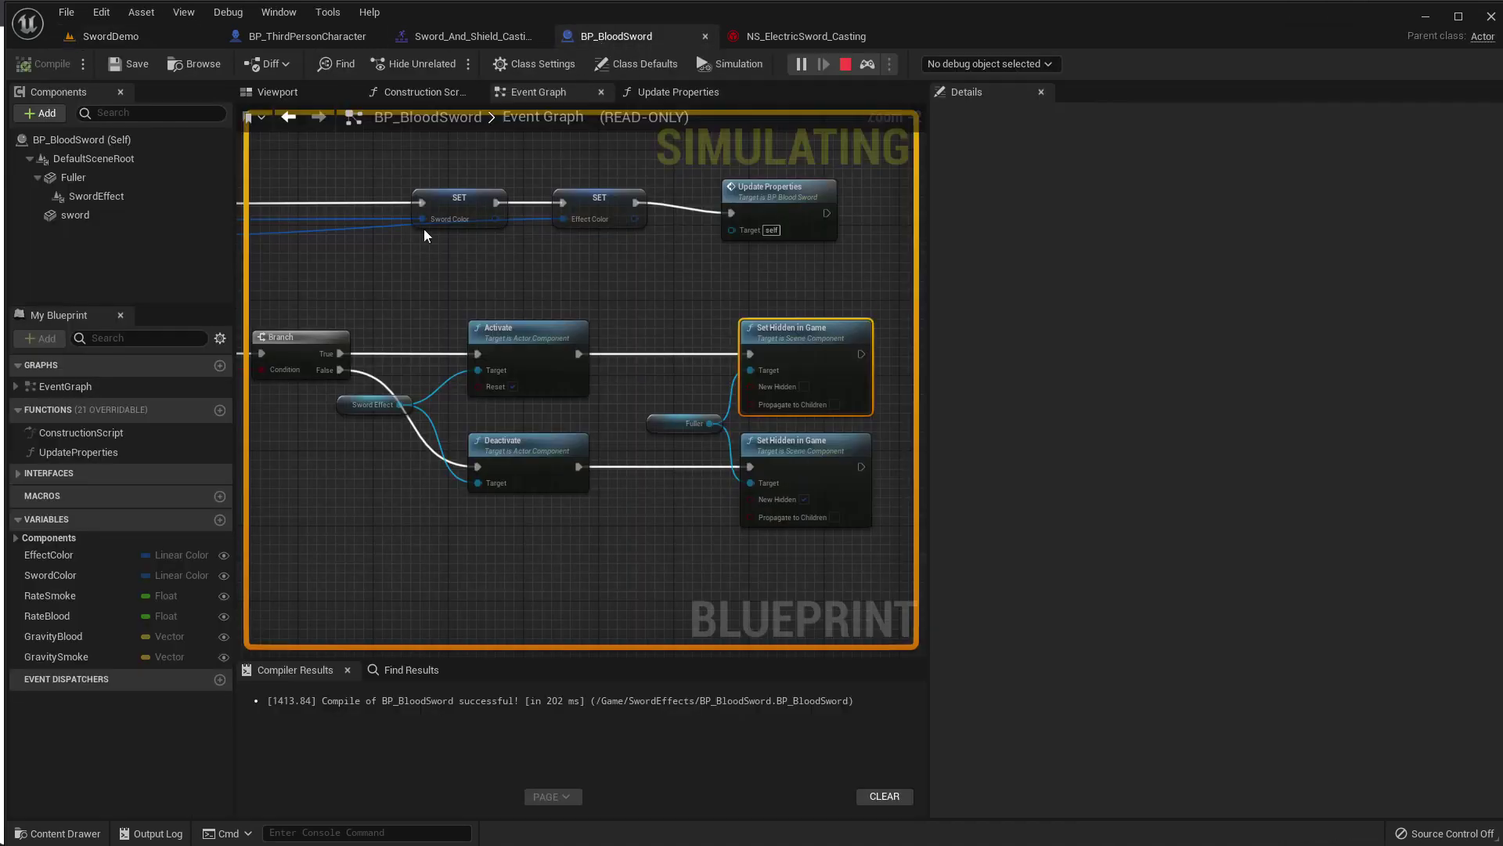
pyautogui.click(295, 93)
pyautogui.moveTo(622, 415); pyautogui.dragTo(623, 337)
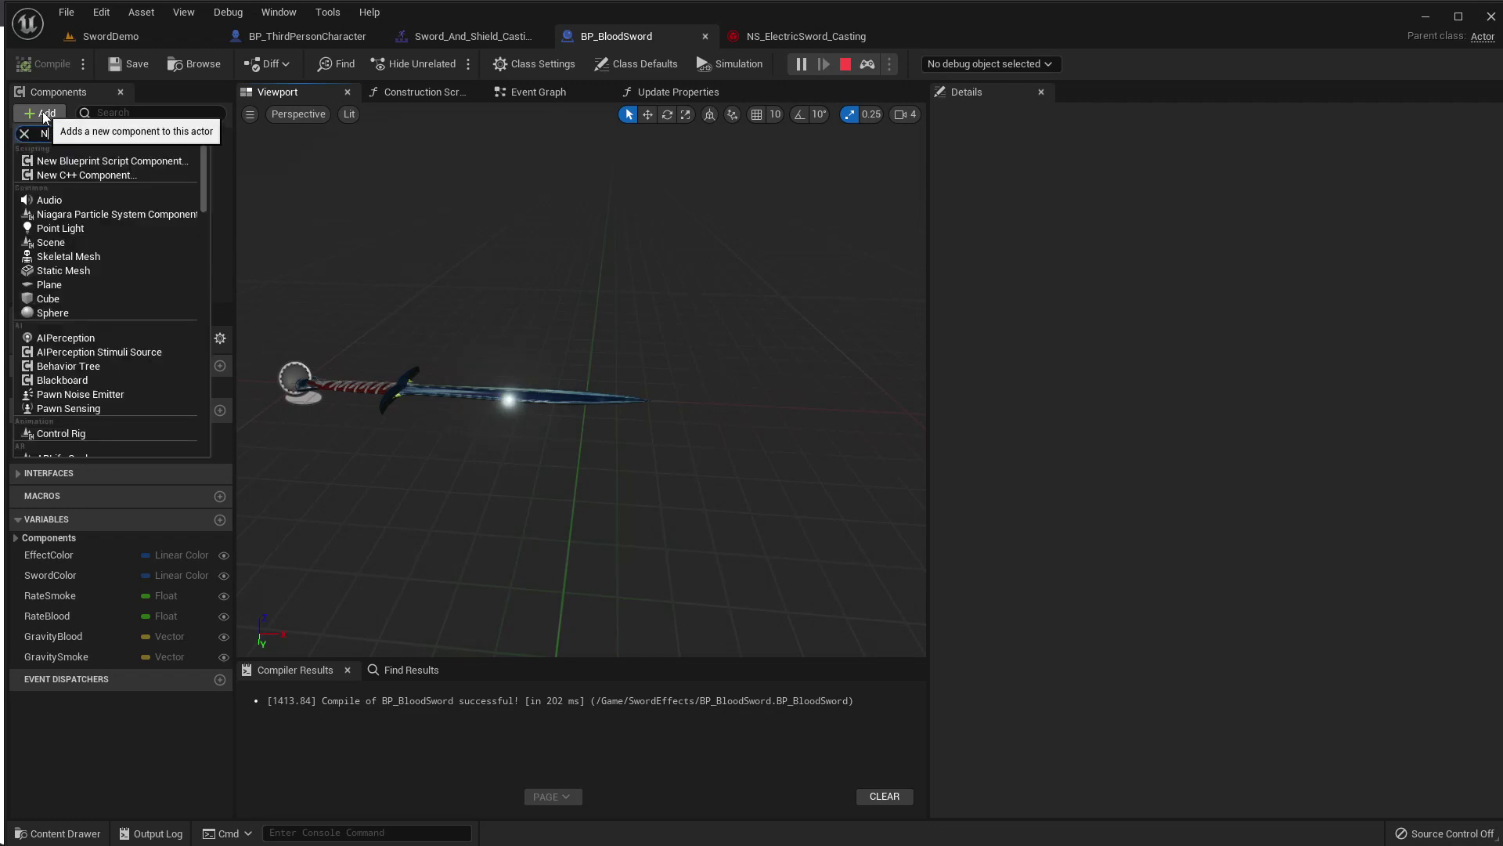
pyautogui.write('aga')
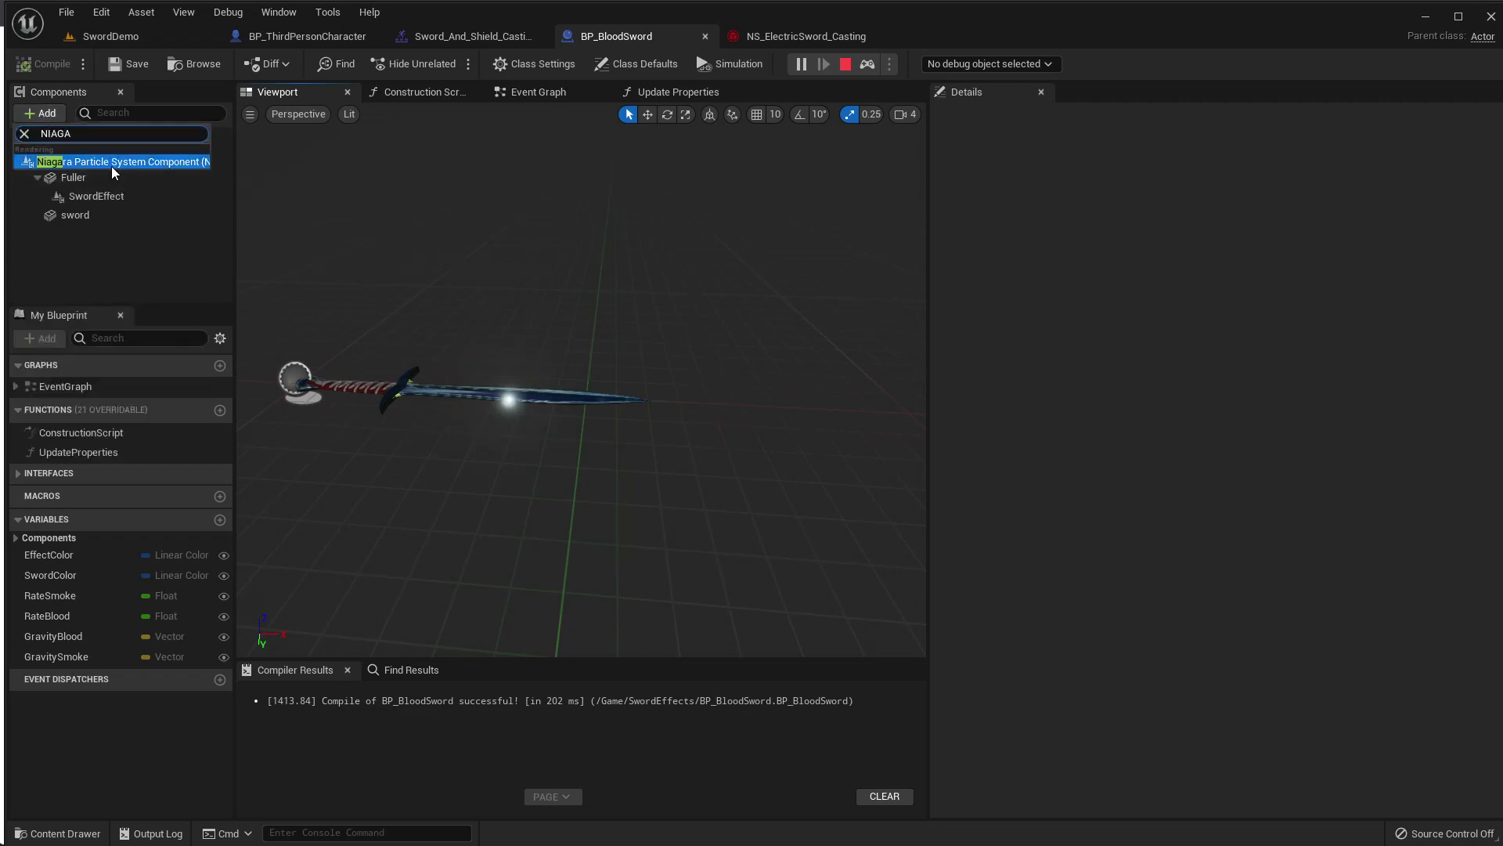
pyautogui.click(112, 167)
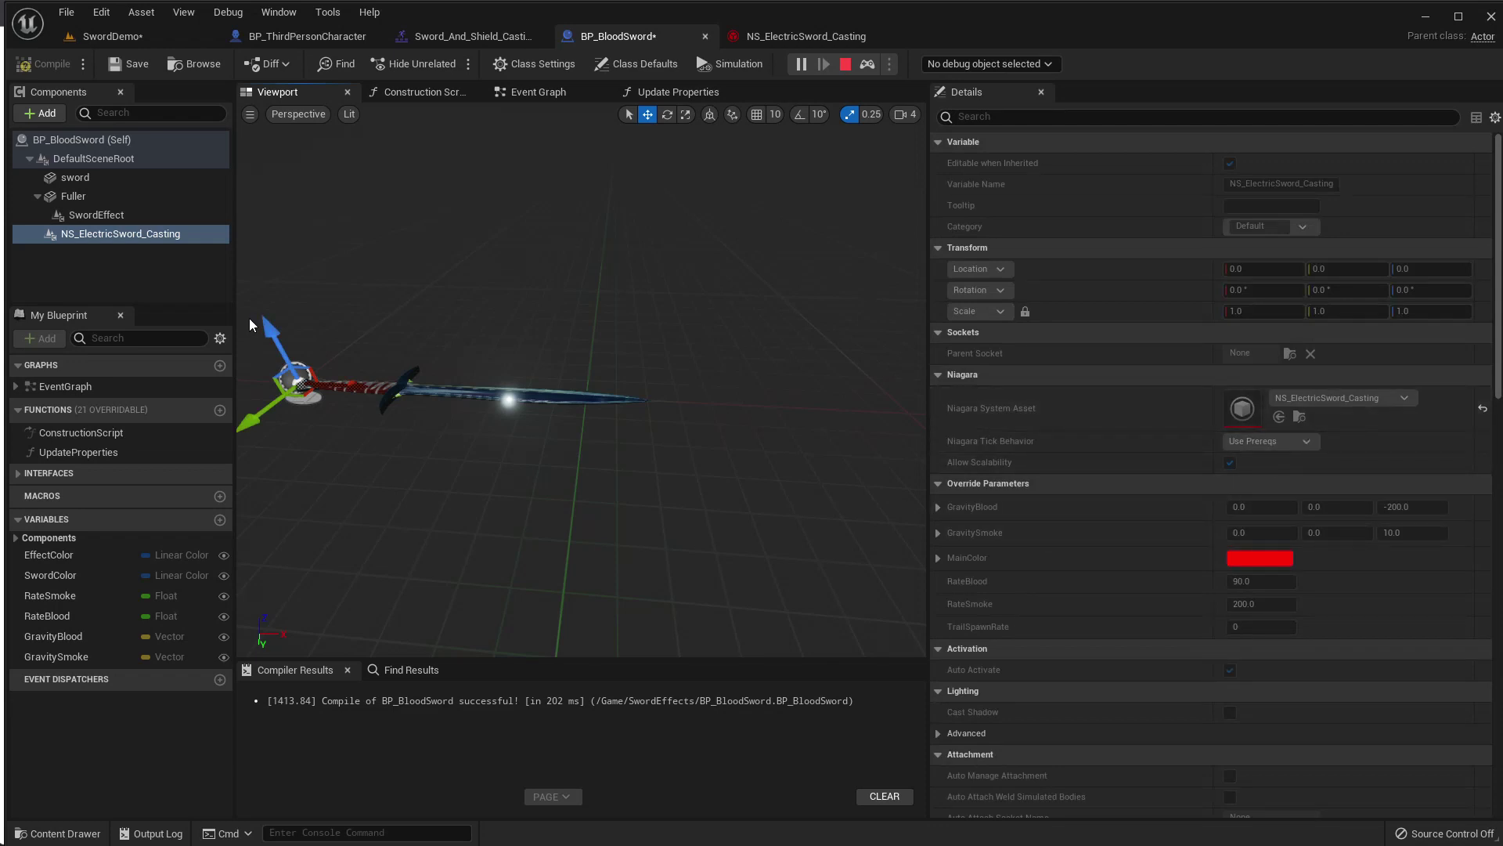
# Stop the play session and move the casting component to X 118.68 in BP_BloodSword.
pyautogui.click(125, 223)
pyautogui.click(107, 238)
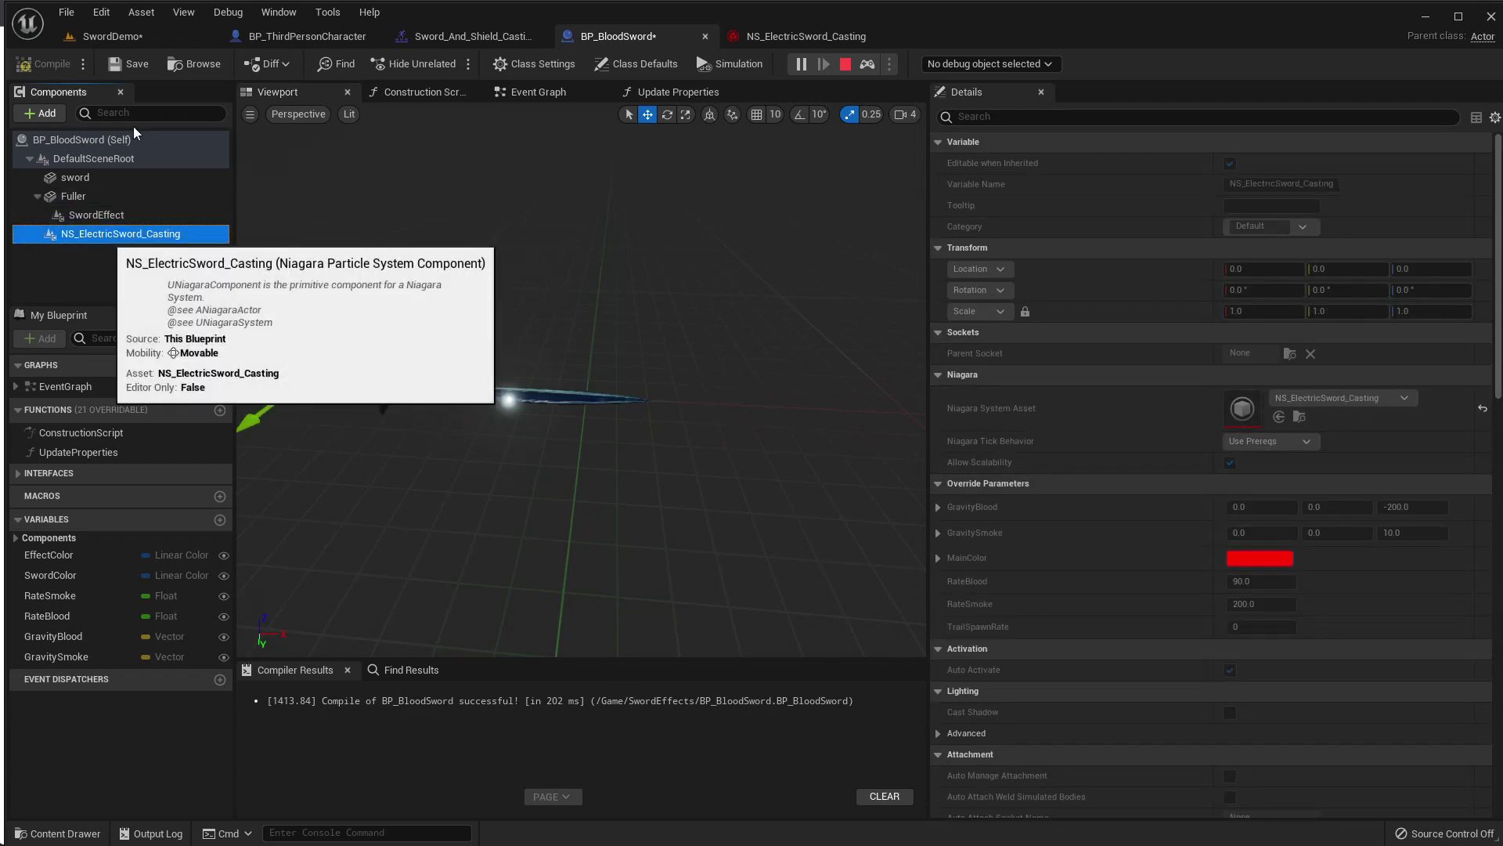
pyautogui.click(110, 35)
pyautogui.click(379, 61)
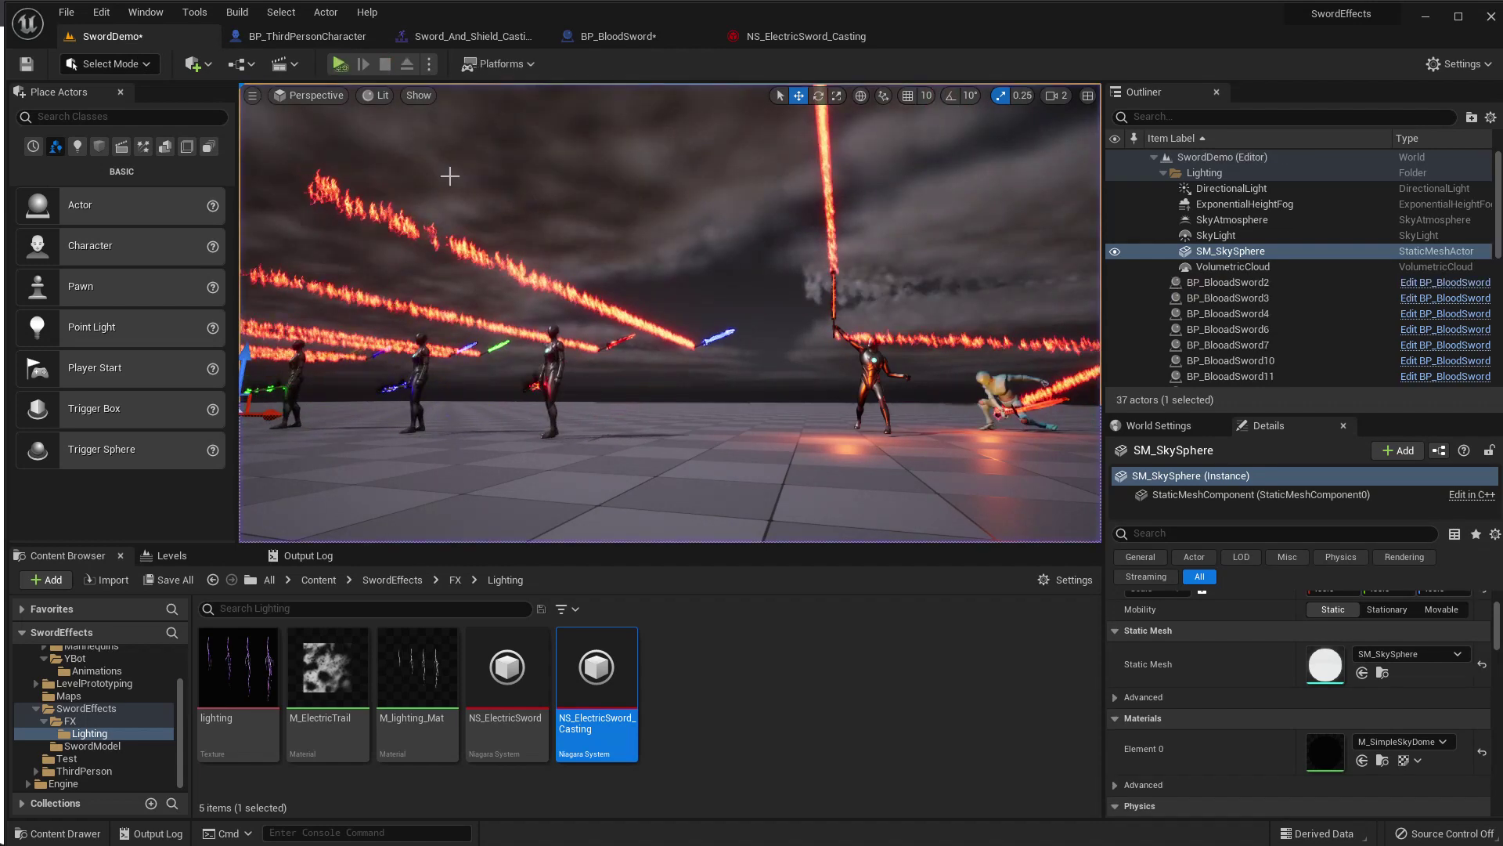
pyautogui.click(790, 37)
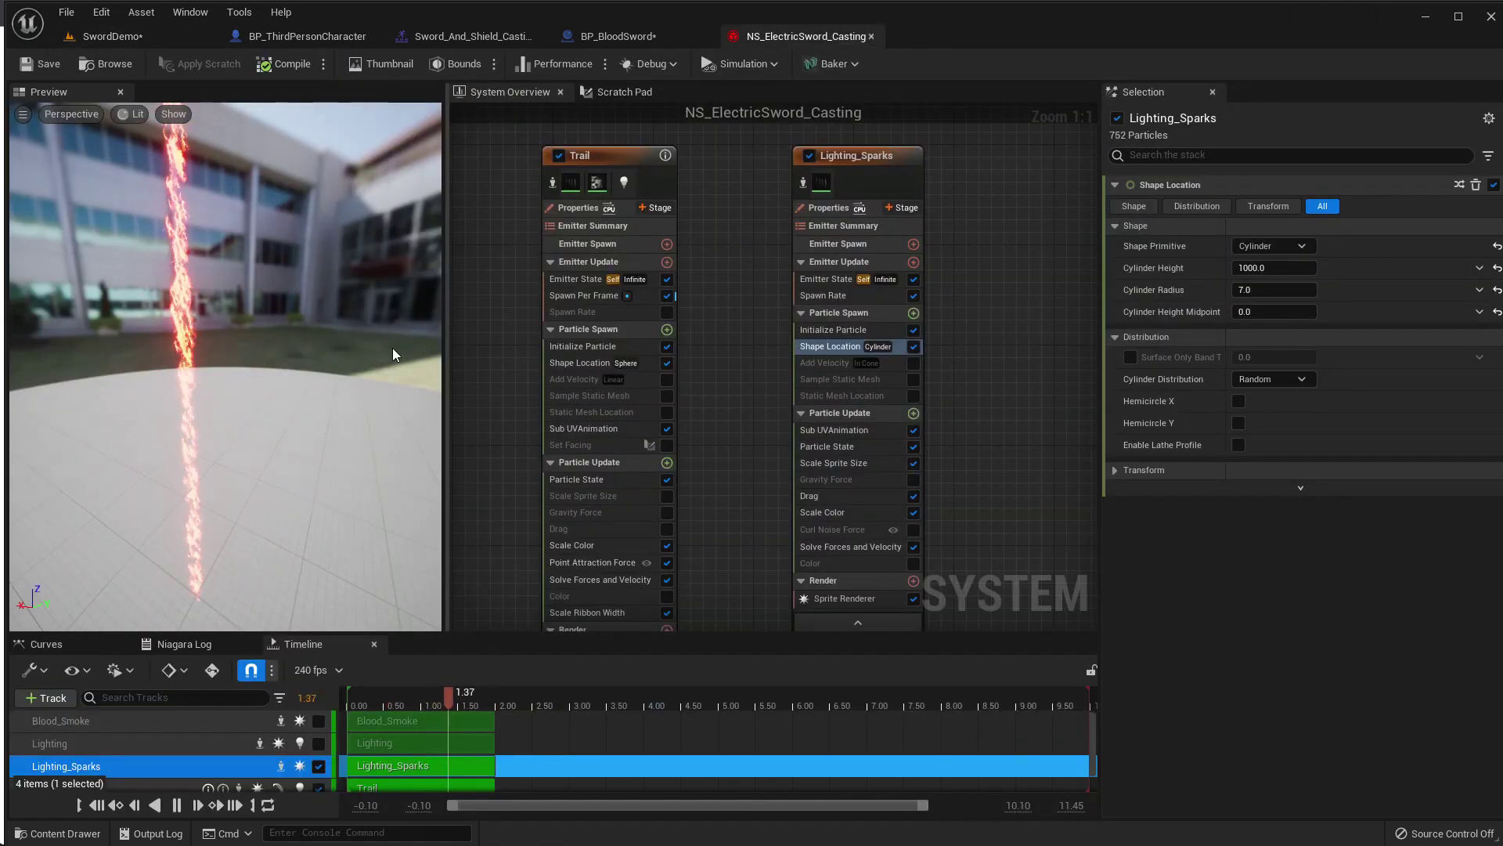
pyautogui.click(633, 41)
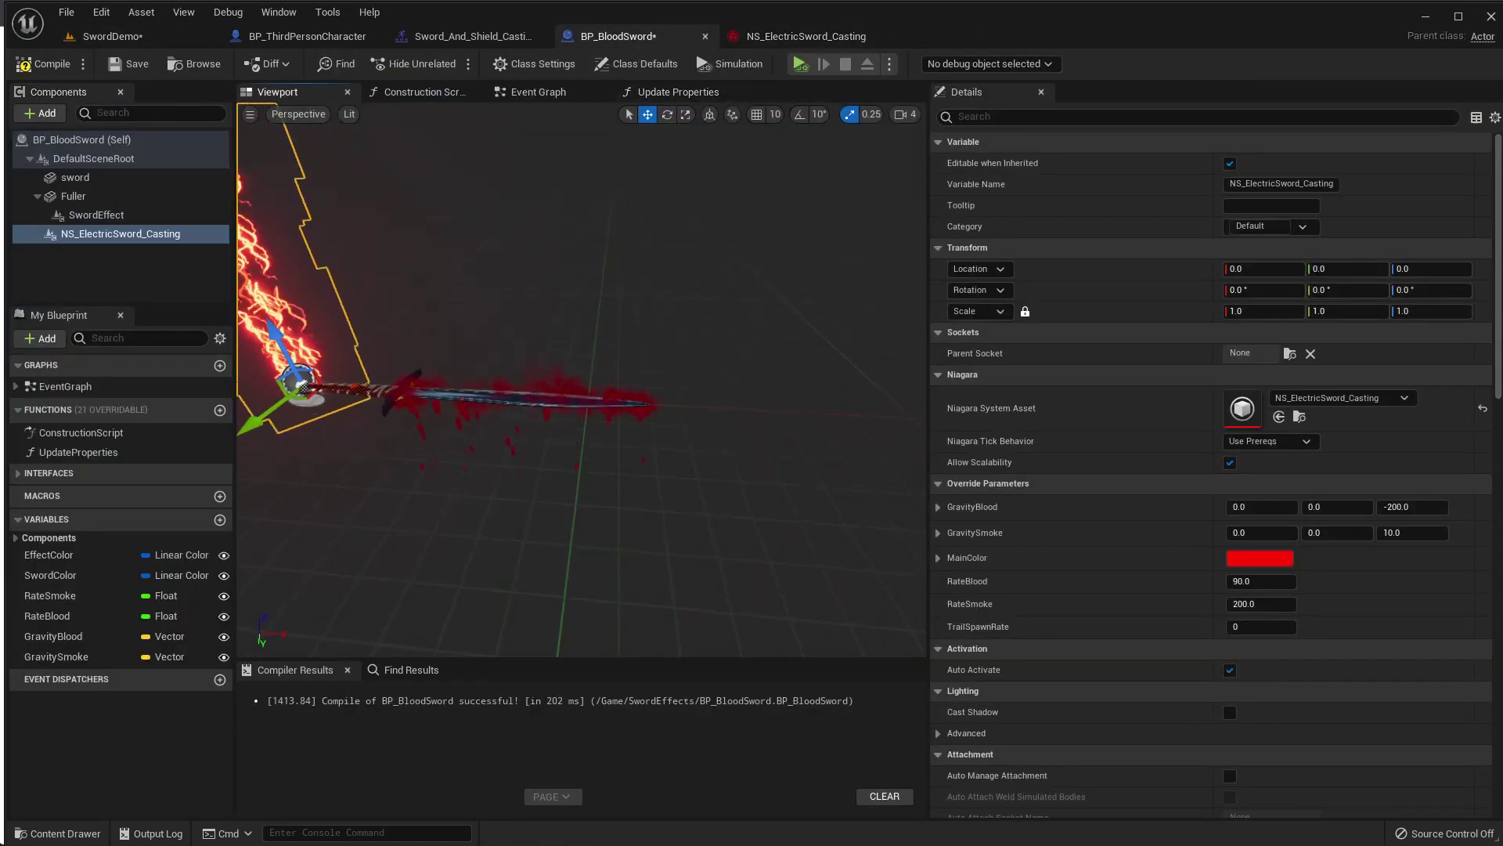
pyautogui.moveTo(385, 488)
pyautogui.mouseDown()
pyautogui.moveTo(755, 517)
pyautogui.moveTo(705, 470)
pyautogui.moveTo(704, 439)
pyautogui.mouseUp()
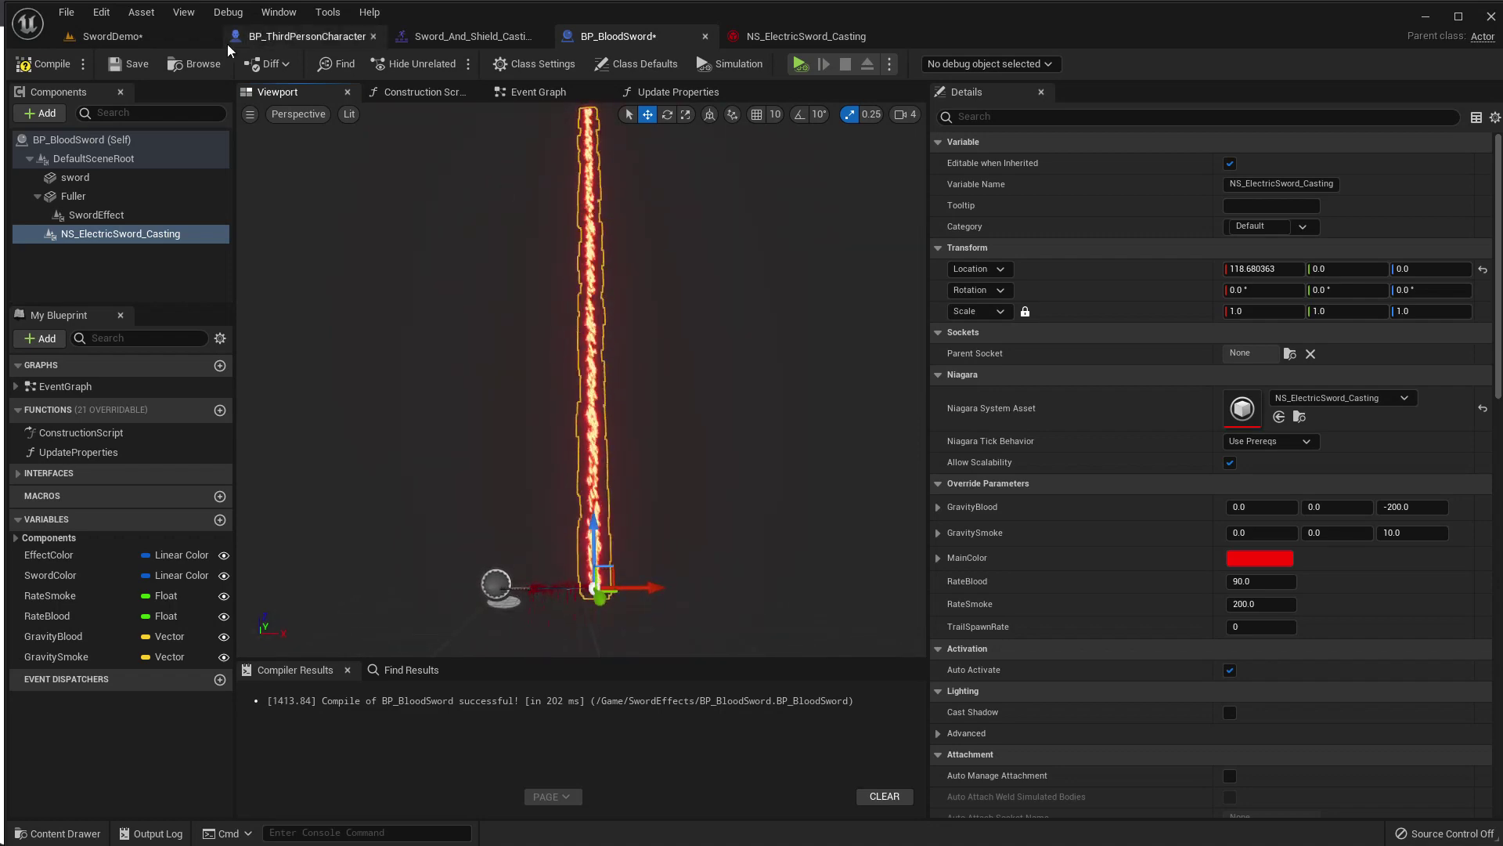
pyautogui.click(180, 39)
pyautogui.moveTo(847, 429); pyautogui.dragTo(847, 429, button='right')
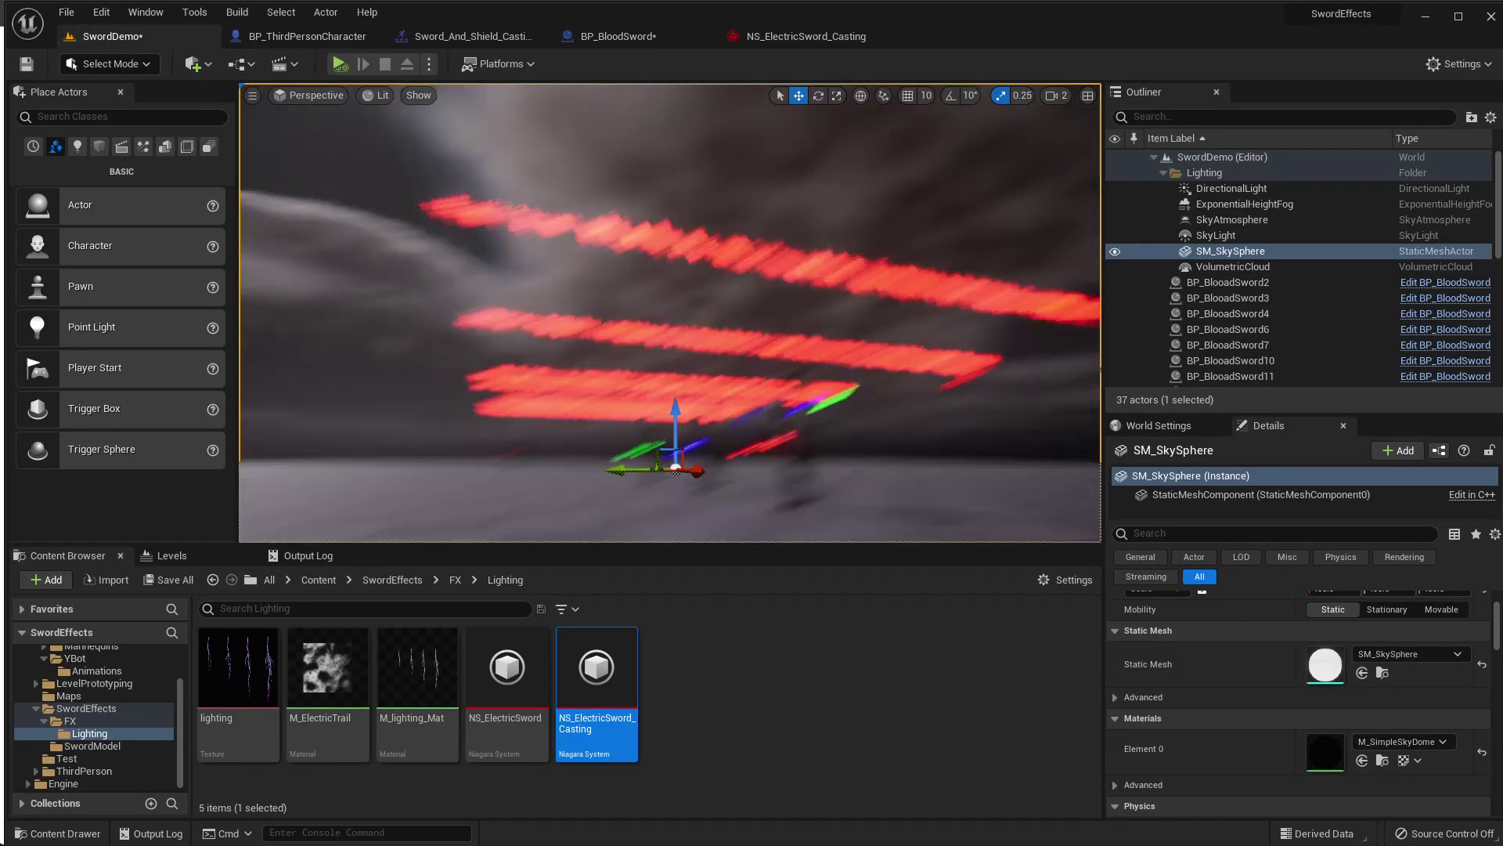
# Switch the Trail Shape Location Offset Coordinate Space from Simulation to World and save NS_ElectricSword_Casting.
pyautogui.moveTo(729, 258); pyautogui.dragTo(729, 258, button='right')
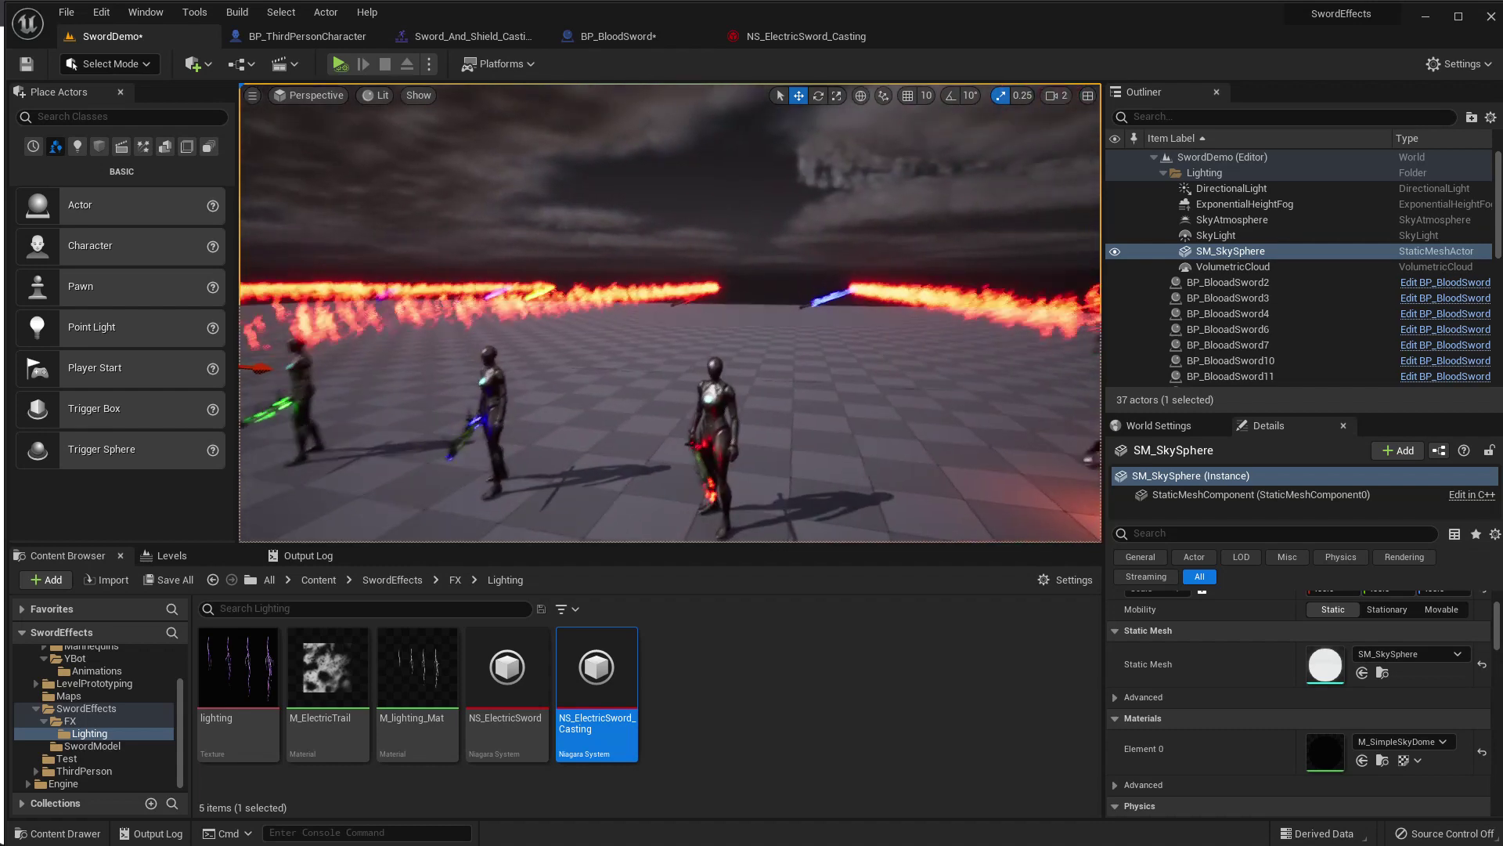
pyautogui.click(746, 38)
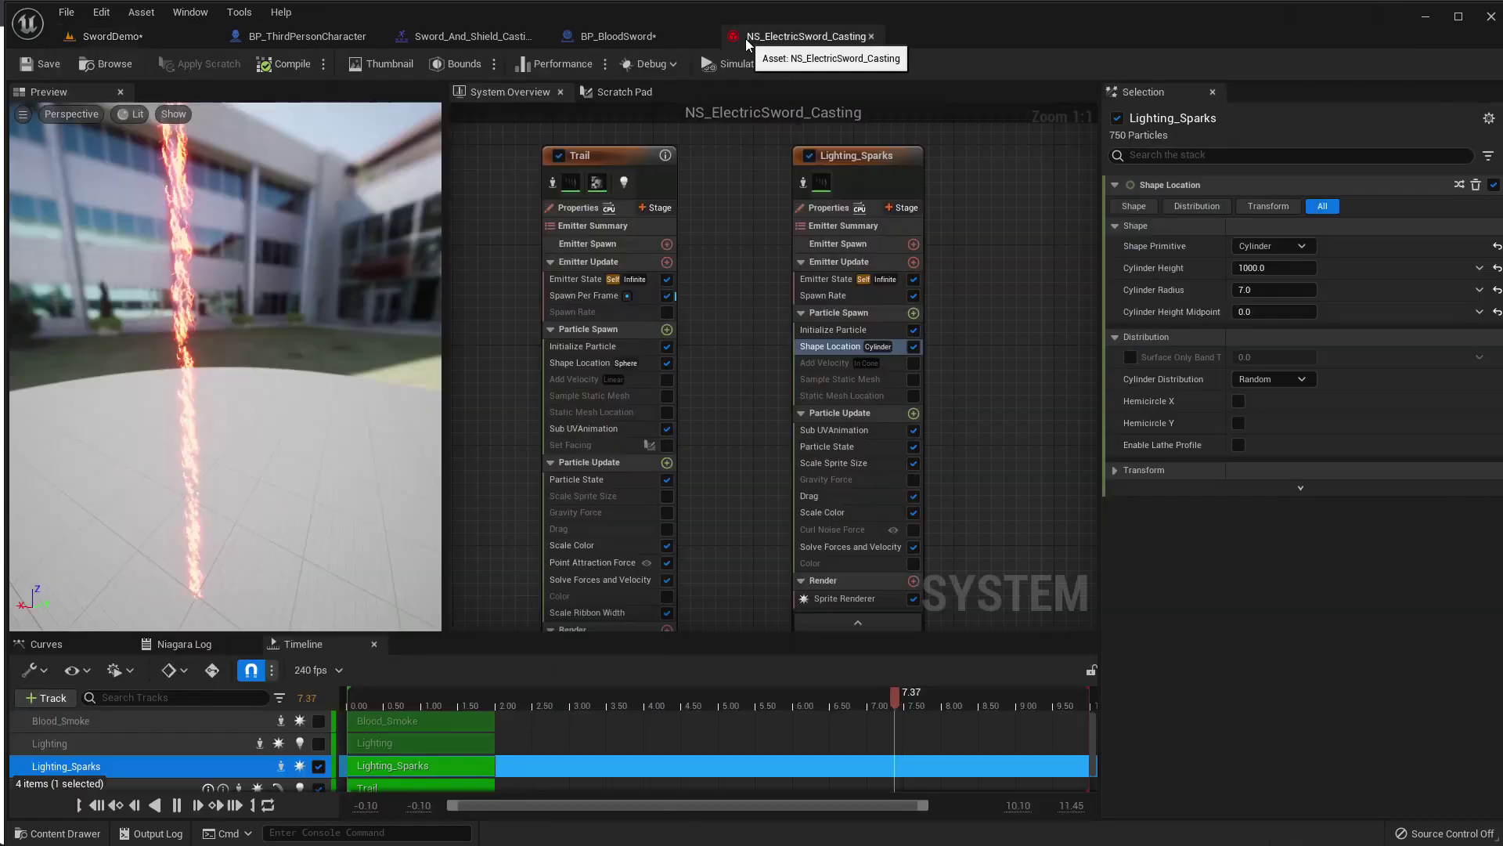
pyautogui.click(580, 226)
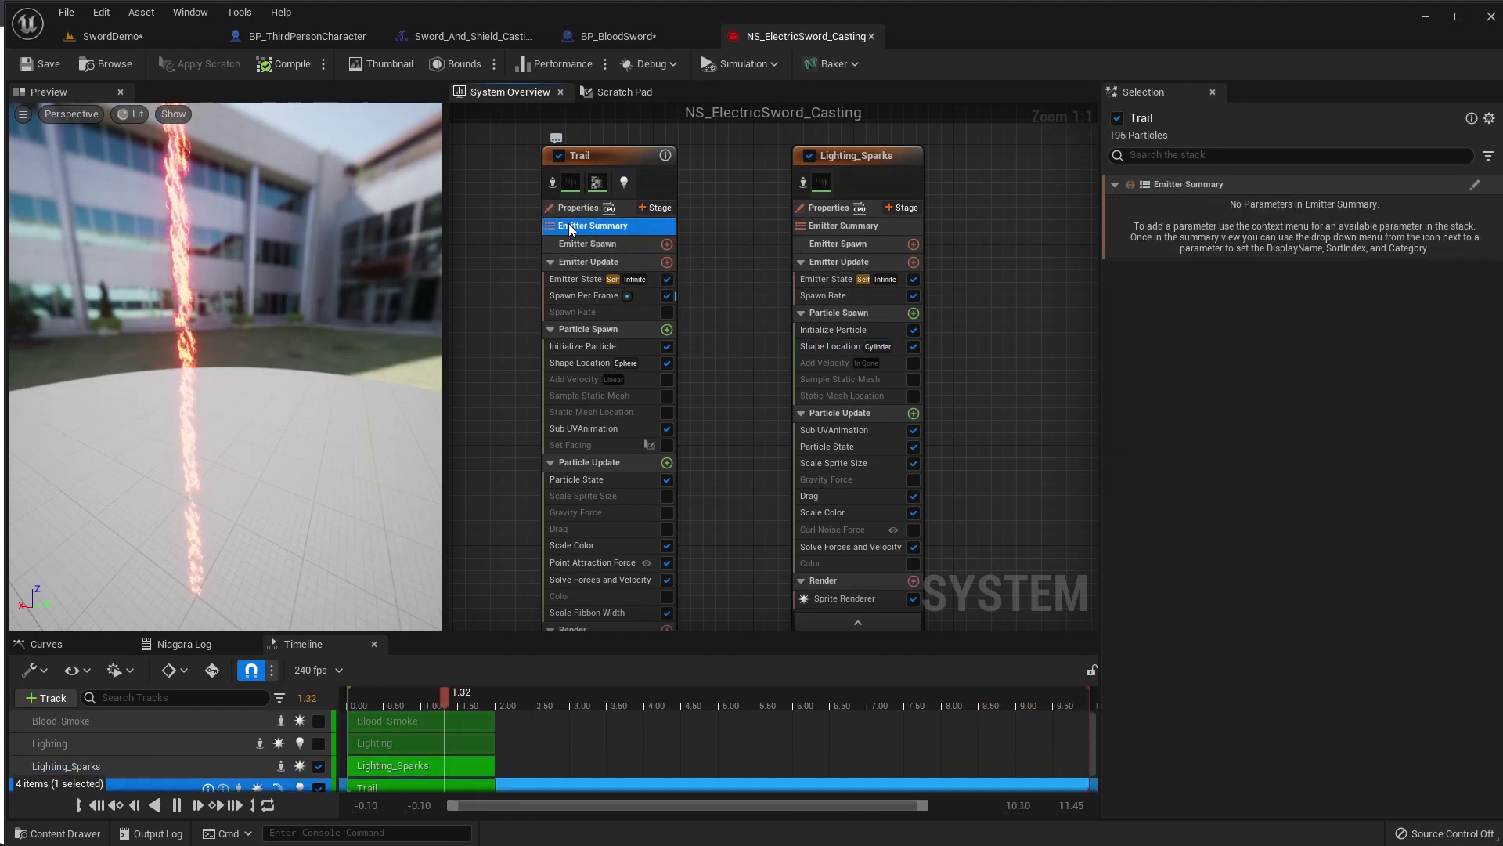
pyautogui.click(575, 208)
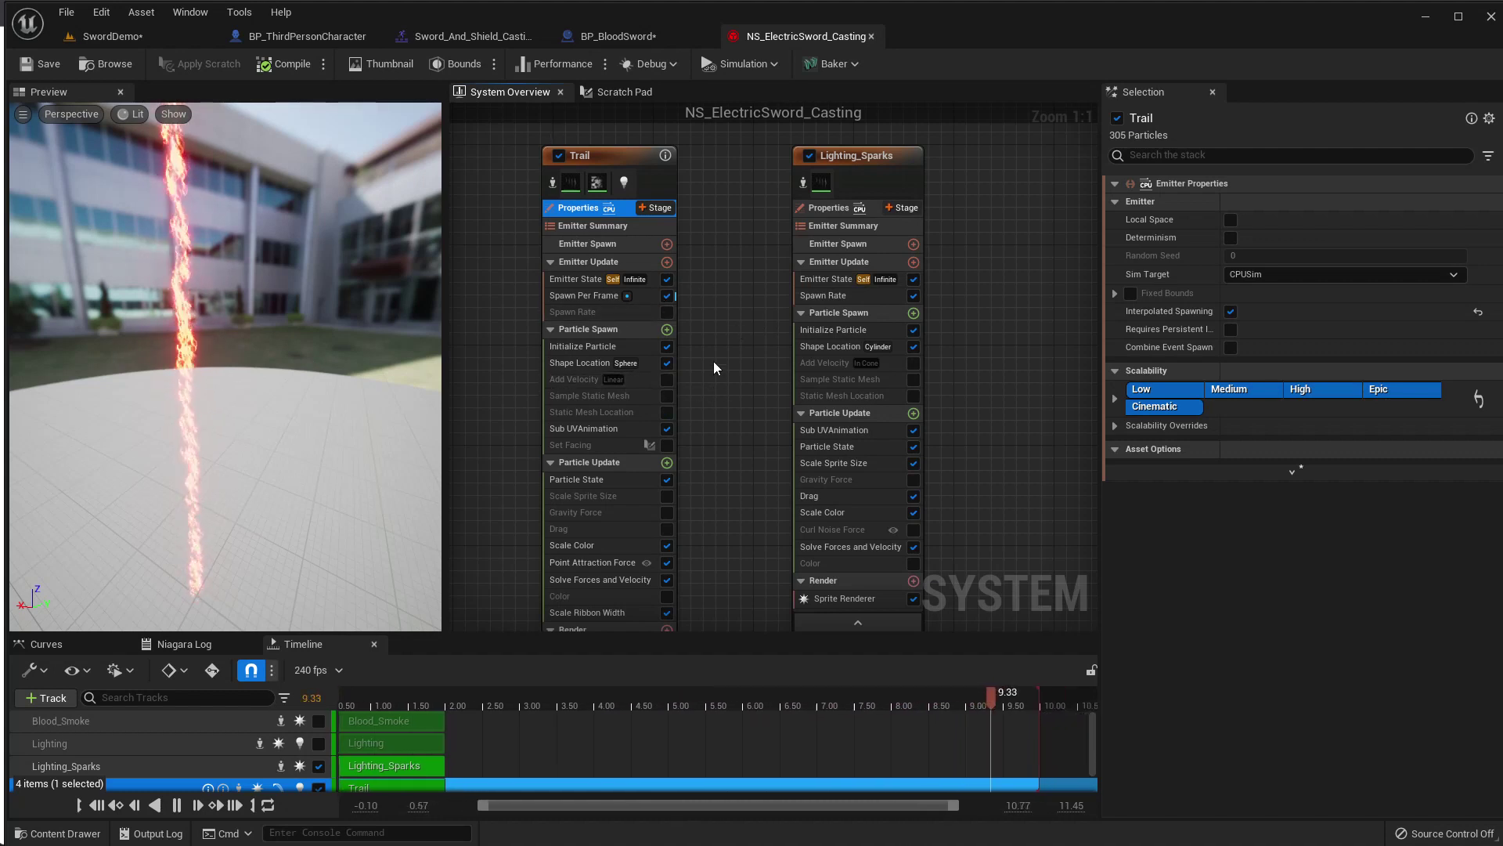
pyautogui.click(579, 363)
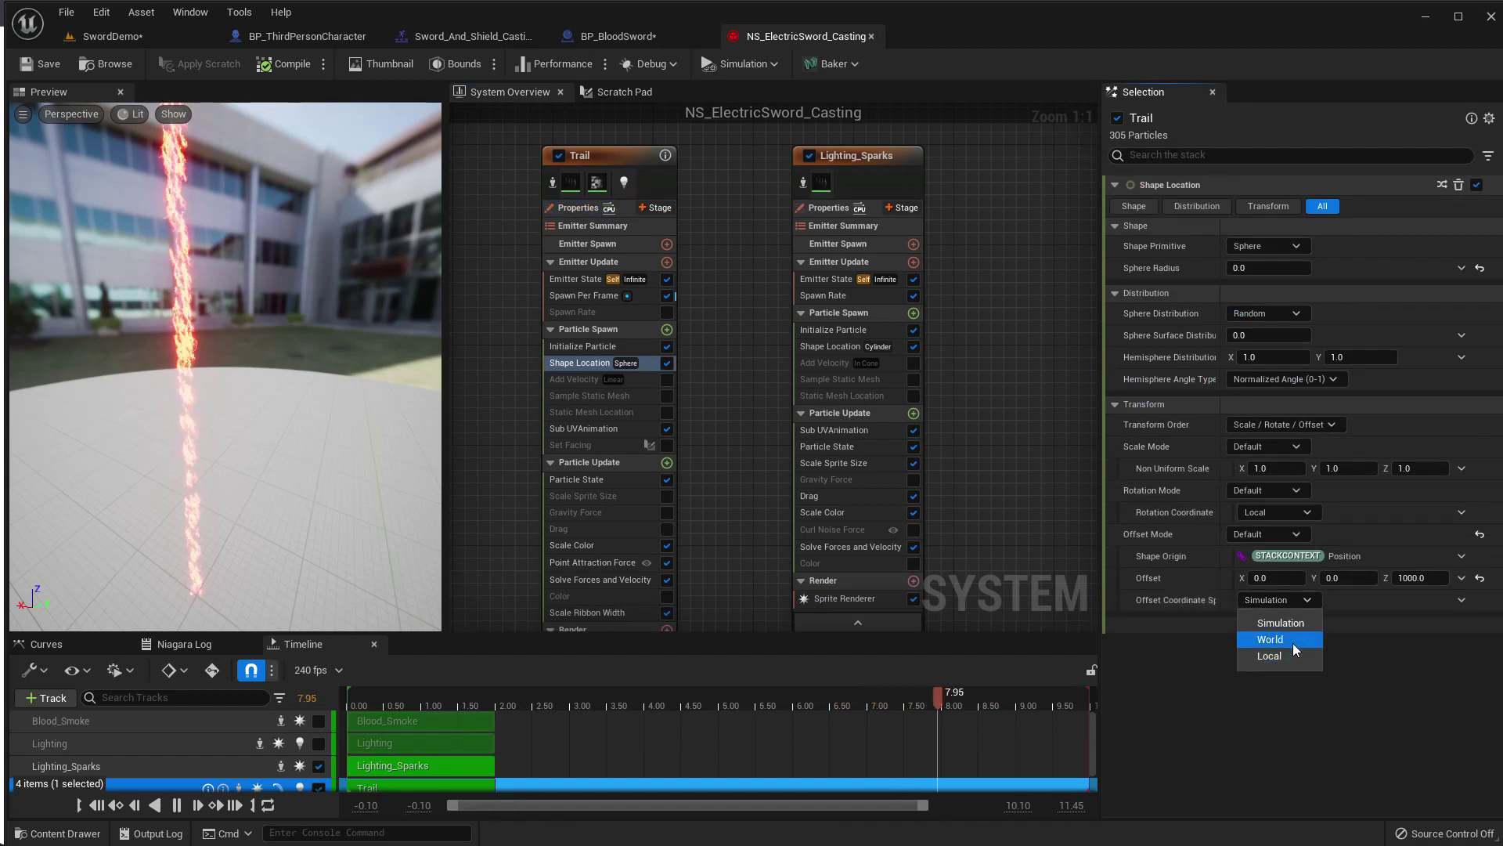
pyautogui.click(1292, 641)
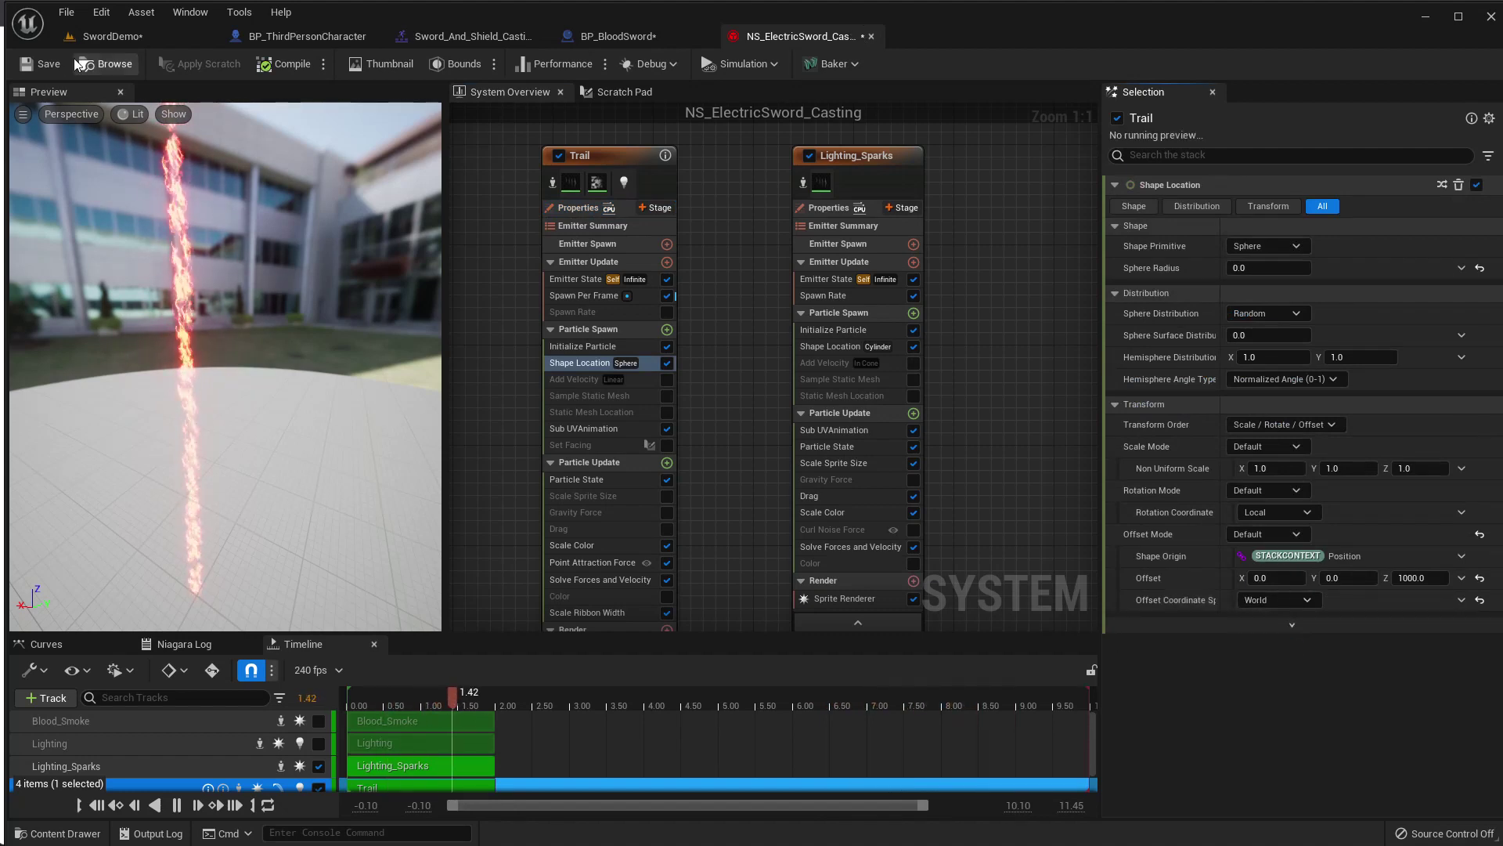
pyautogui.hotkey('ctrl', 's')
pyautogui.click(83, 38)
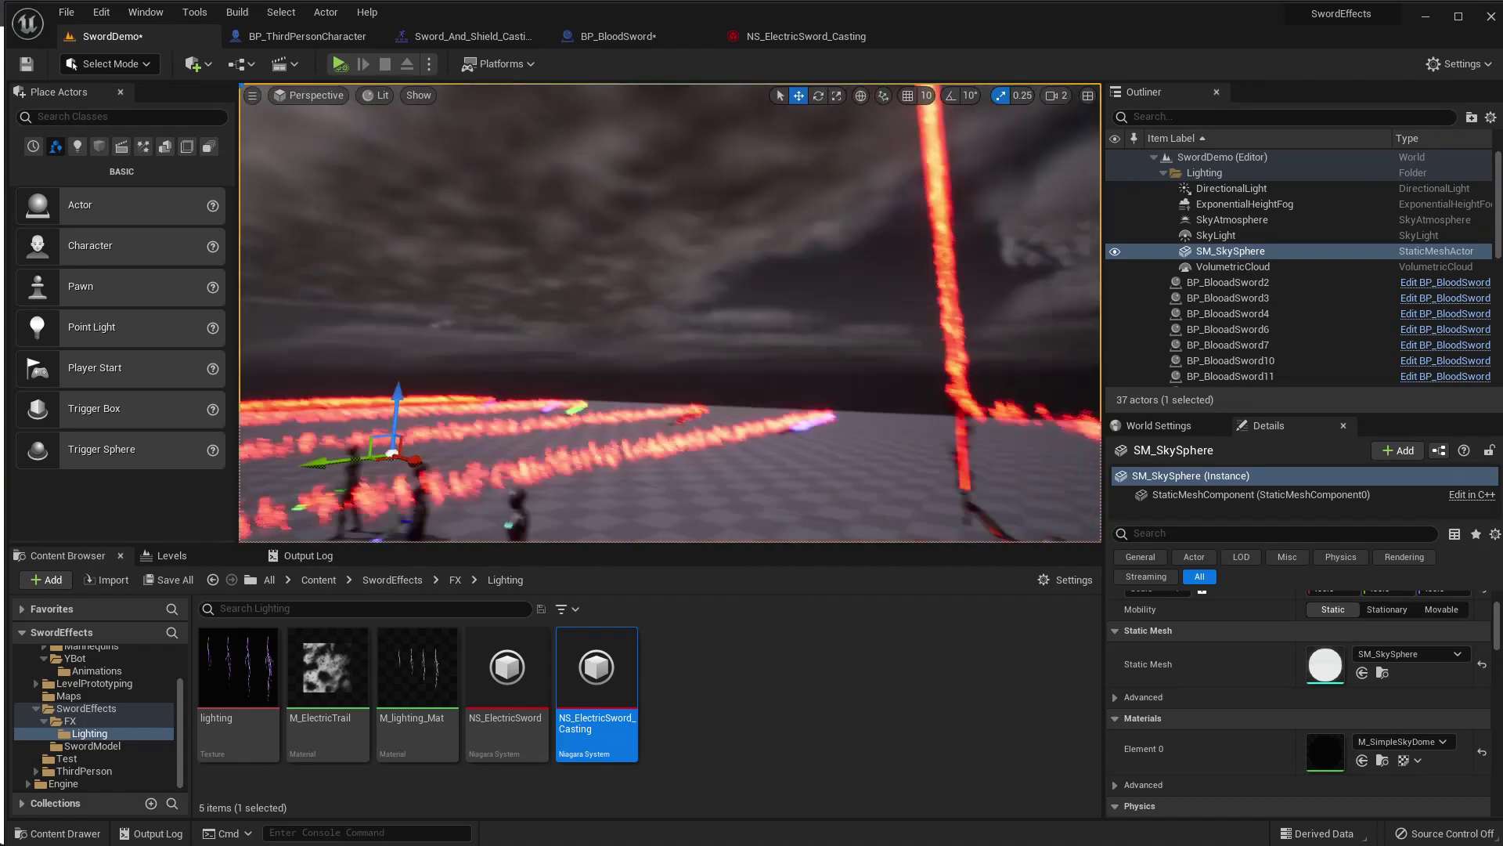
pyautogui.click(766, 37)
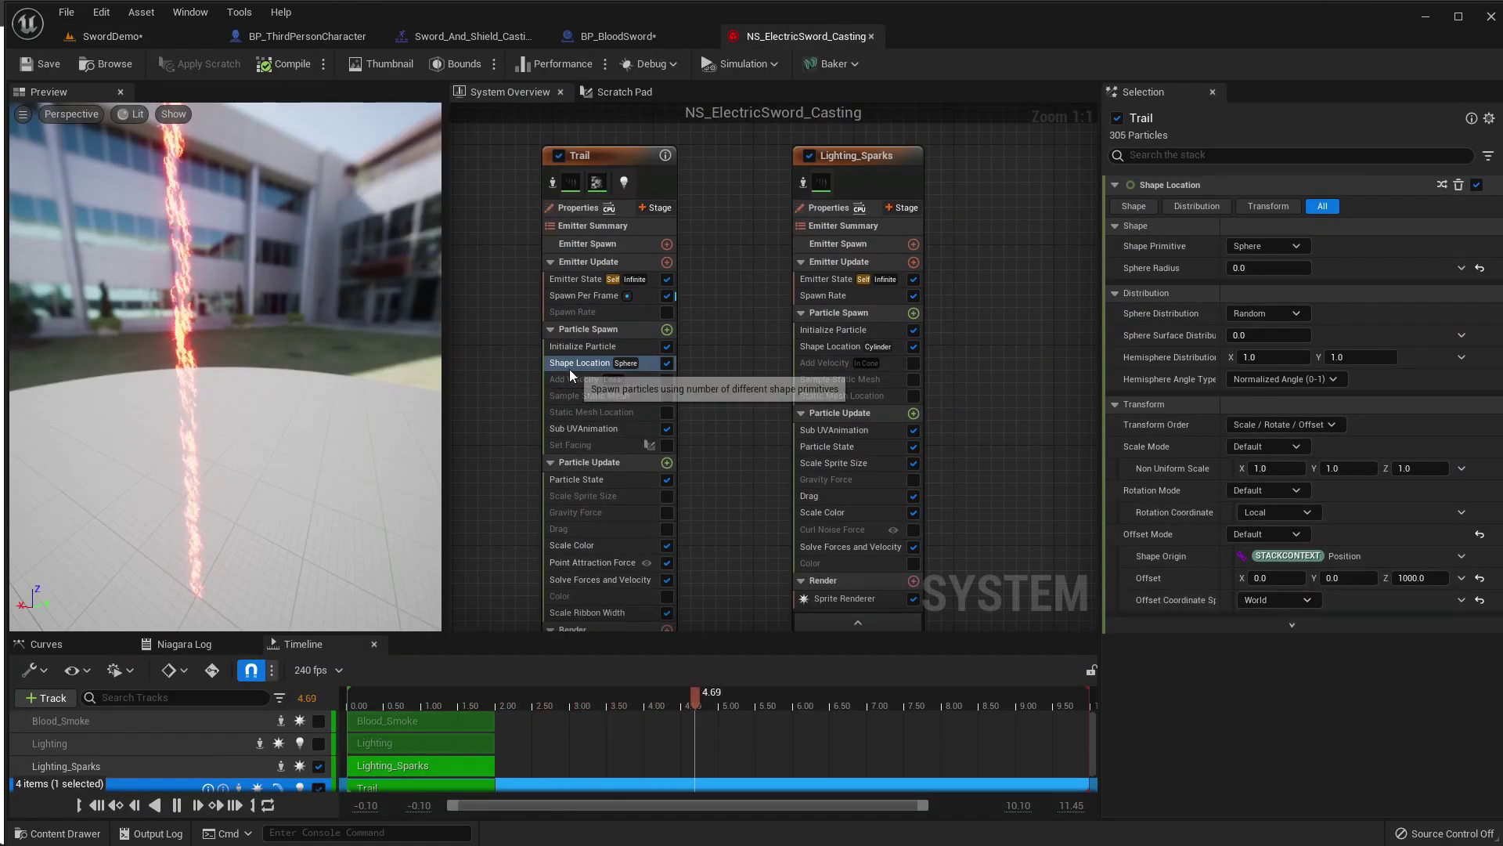
# Show Lighting_Sparks' Shape Location transform options for its 1000-high, radius-7 cylinder.
pyautogui.click(617, 367)
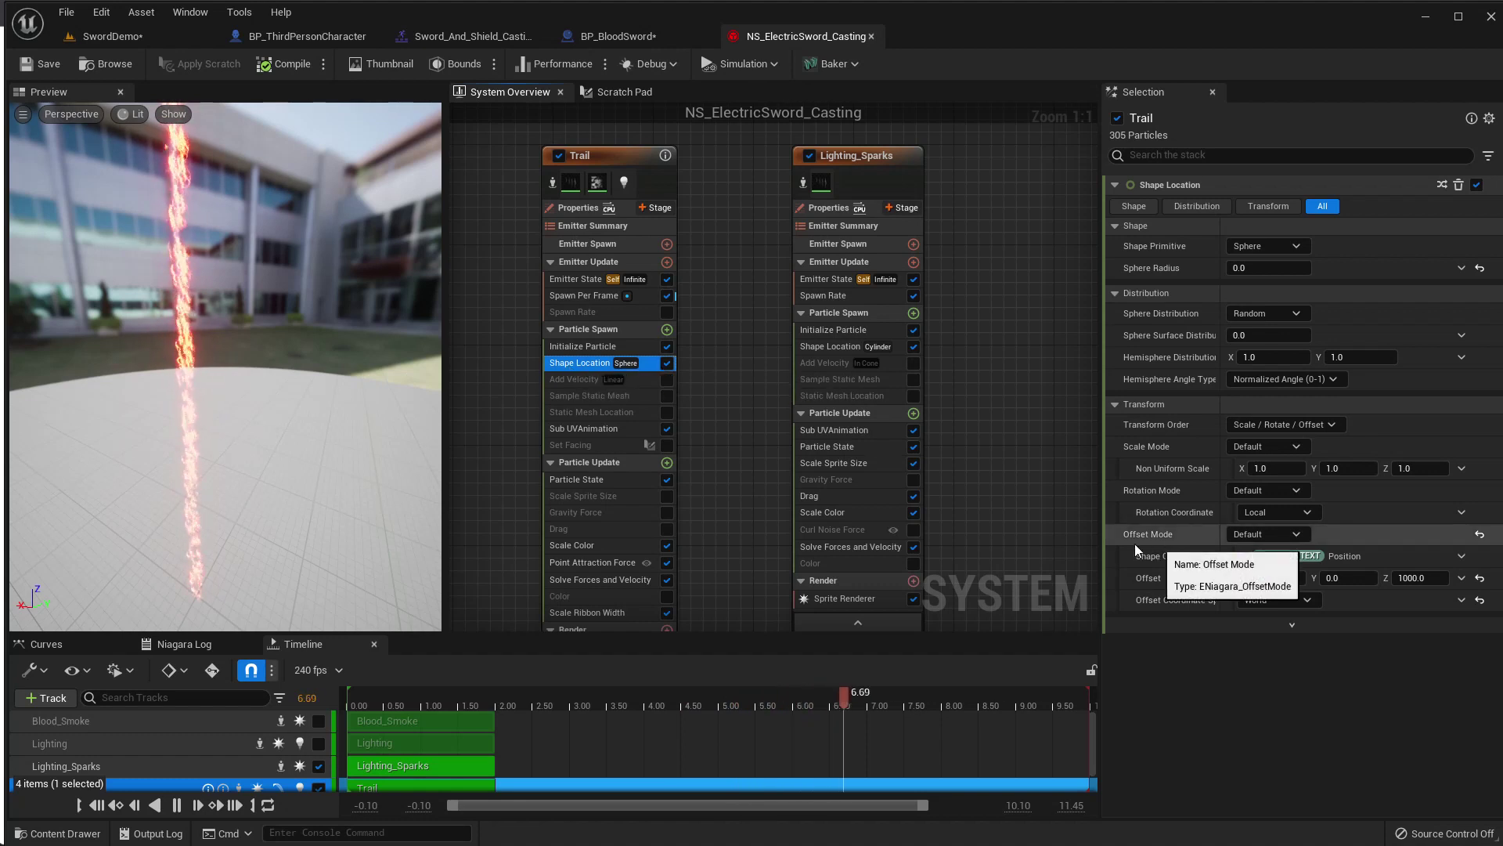
pyautogui.moveTo(786, 483); pyautogui.dragTo(769, 432, button='right')
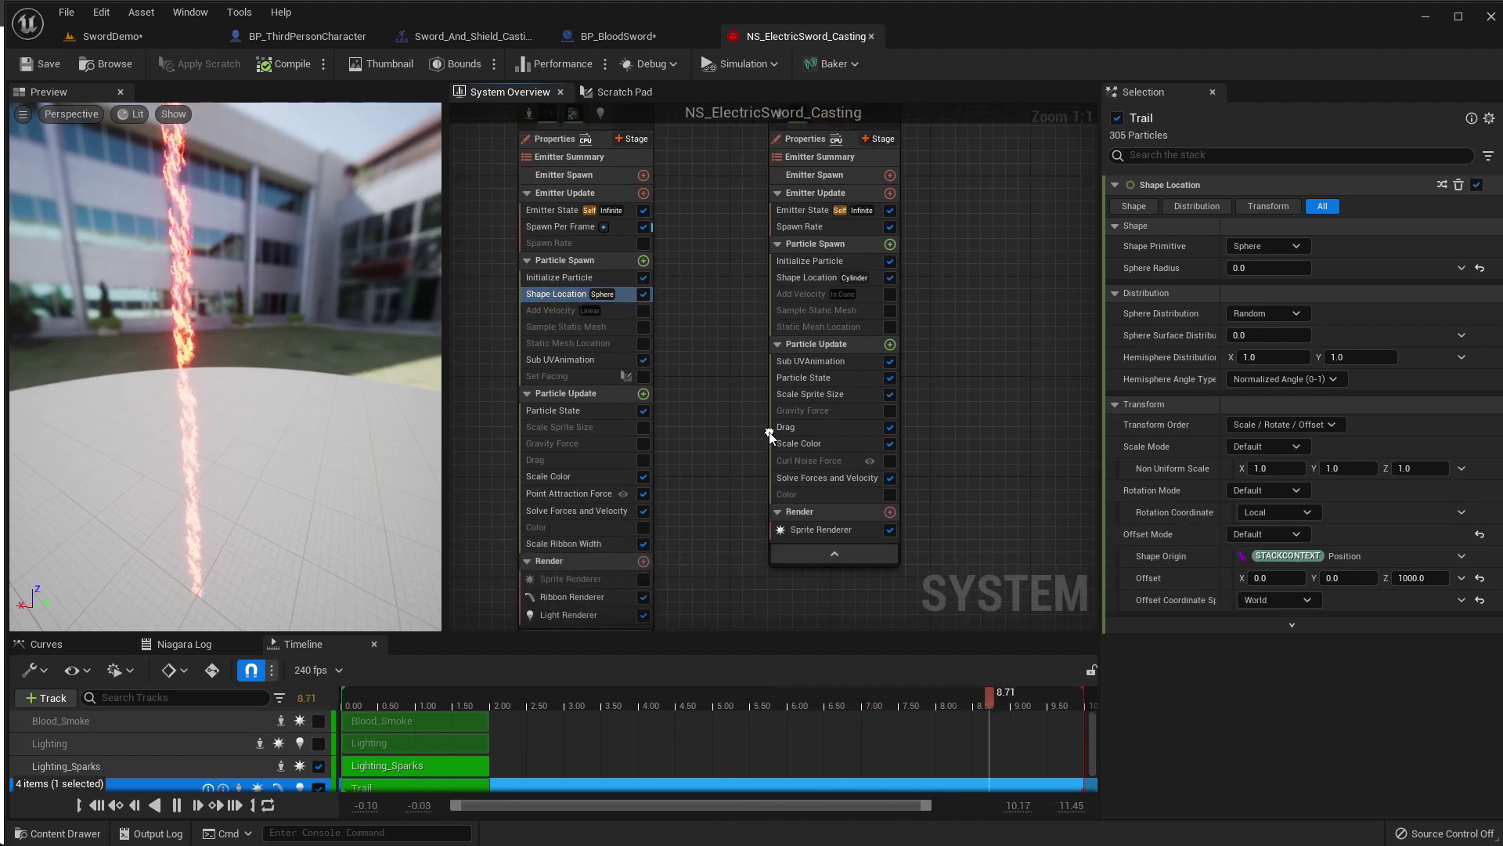
pyautogui.click(570, 510)
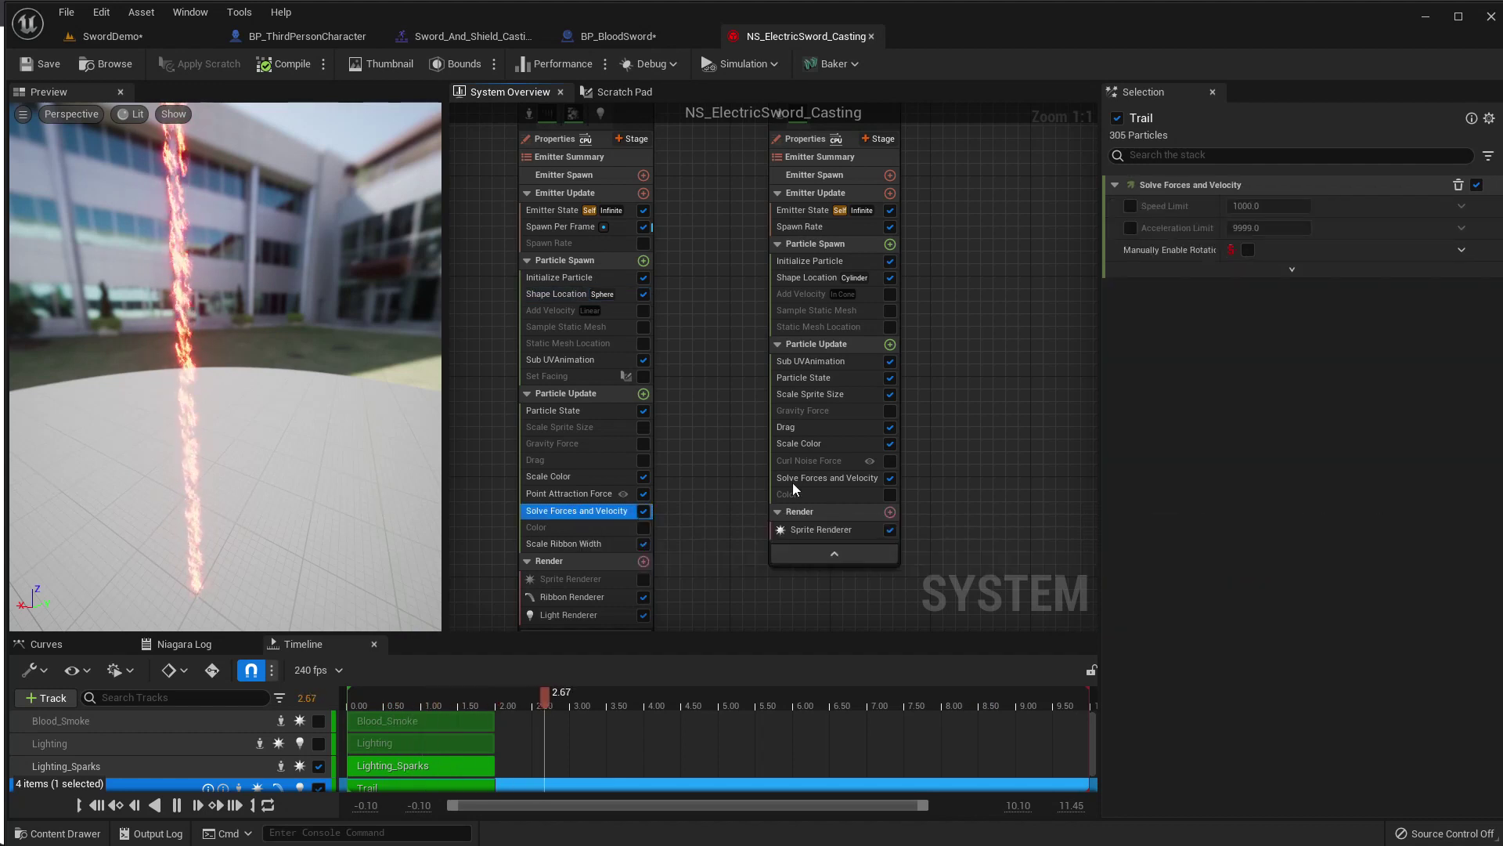
pyautogui.press('Home')
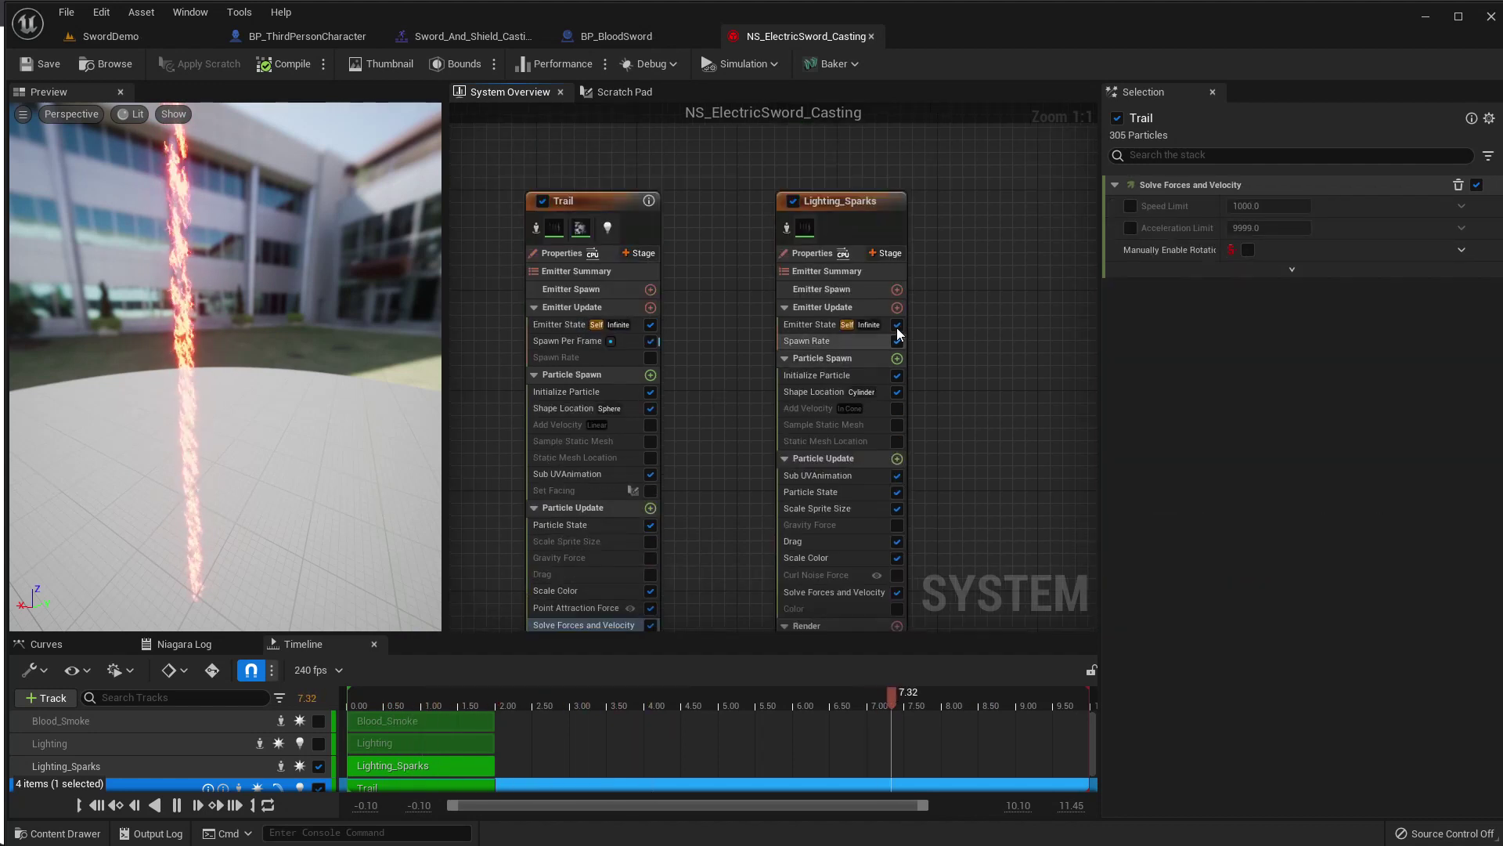
pyautogui.click(810, 265)
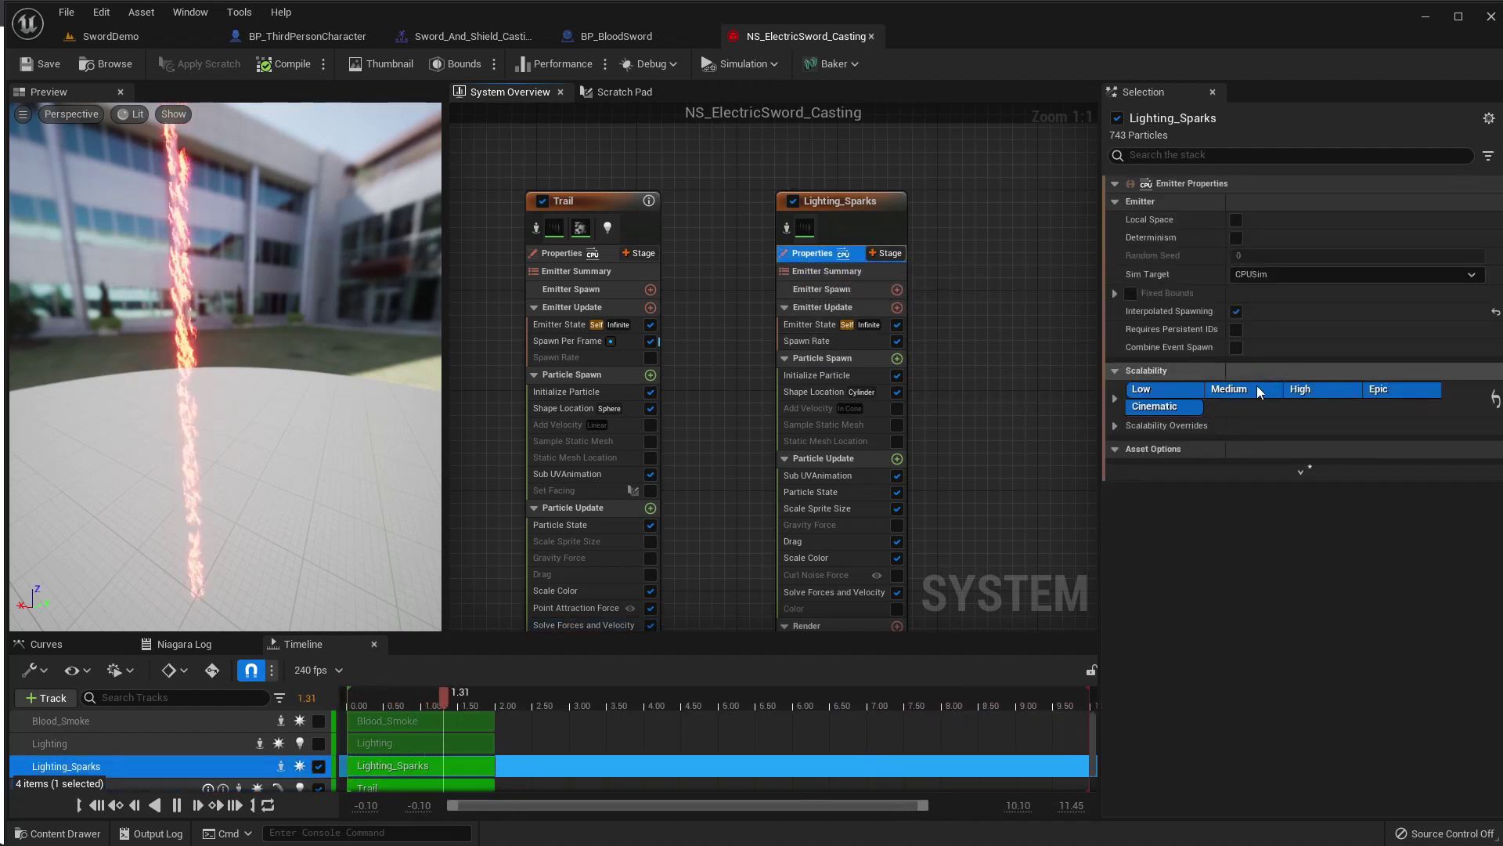
pyautogui.moveTo(730, 440); pyautogui.dragTo(685, 383, button='right')
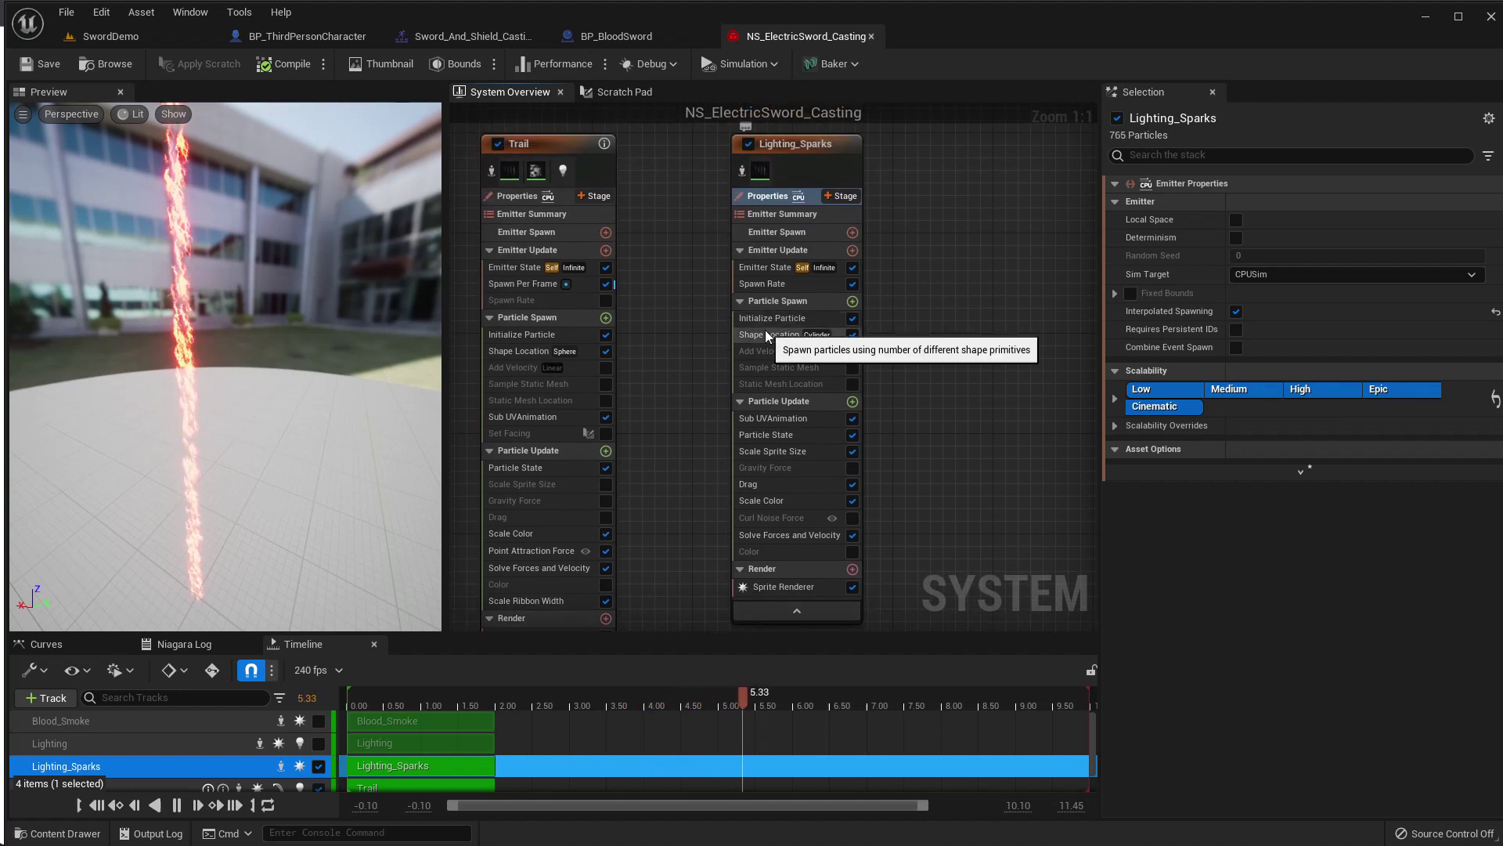
pyautogui.click(773, 335)
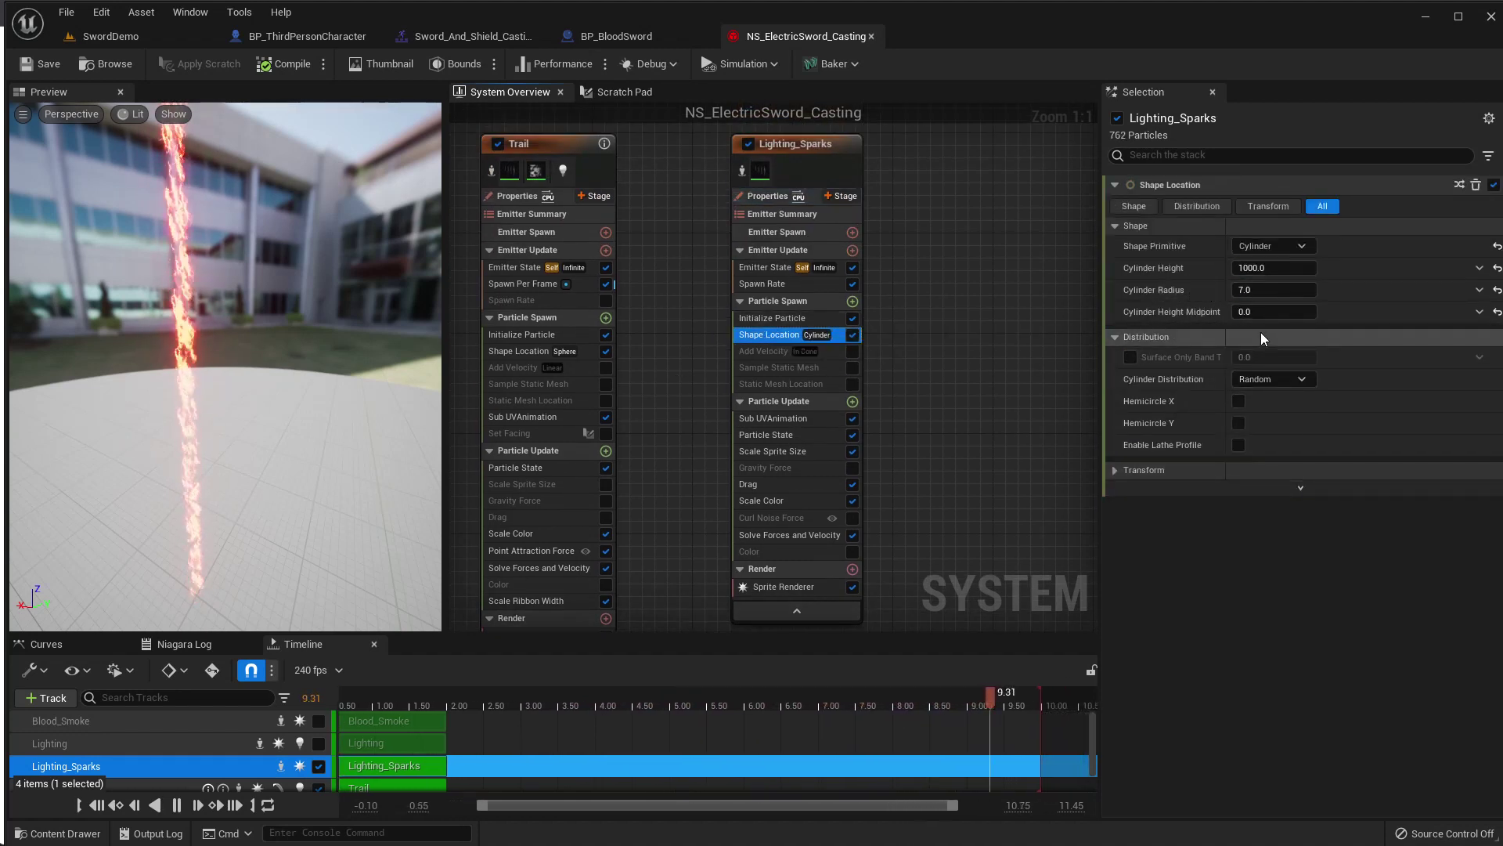
pyautogui.click(1151, 473)
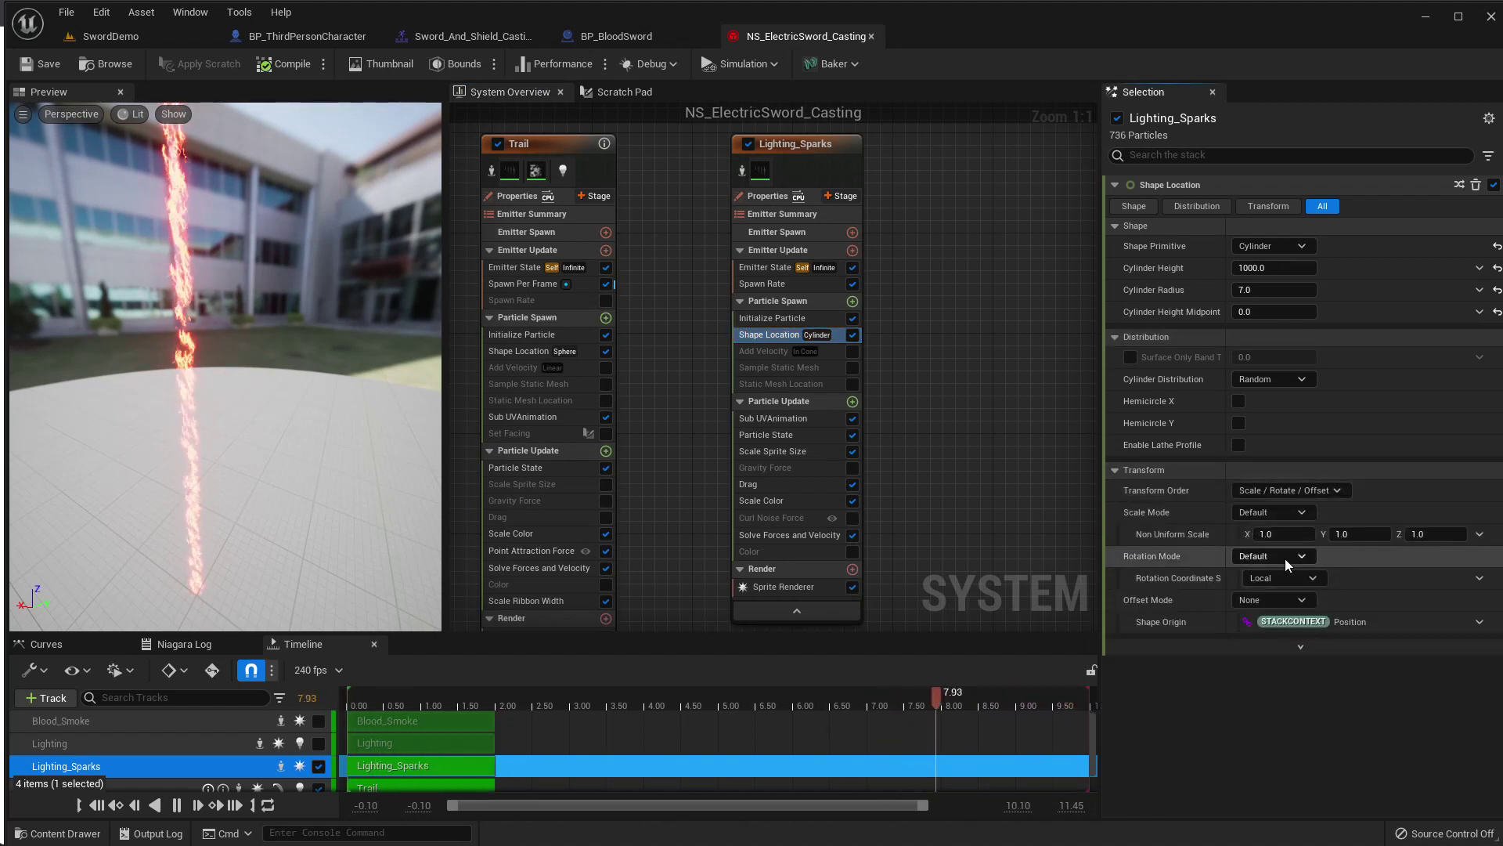
# Set Lighting_Sparks' Shape Location Rotation Coordinate Space to World and view the beams in SwordDemo.
pyautogui.click(1279, 579)
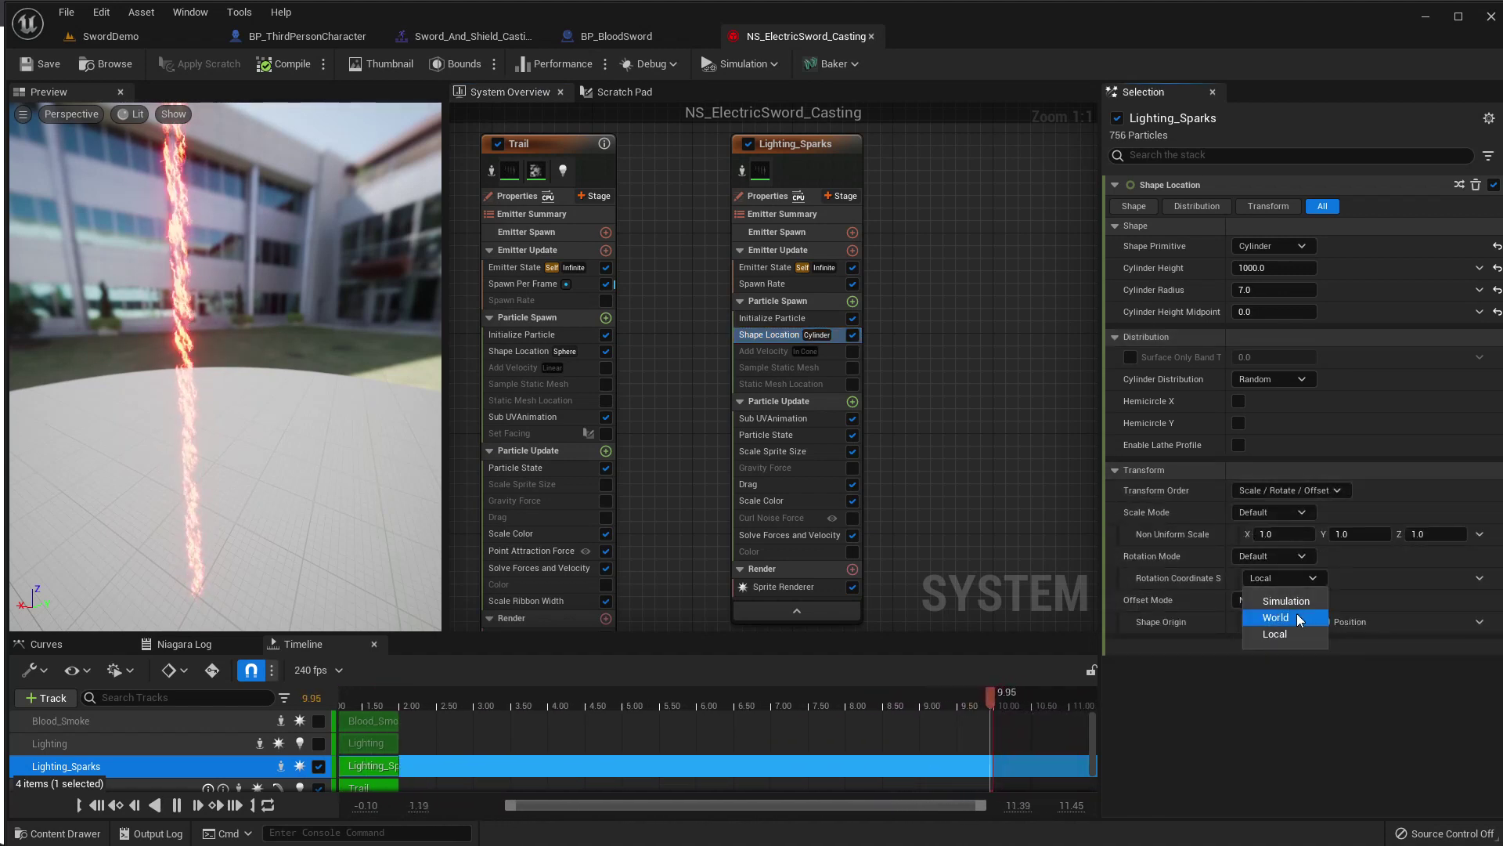
pyautogui.click(1293, 616)
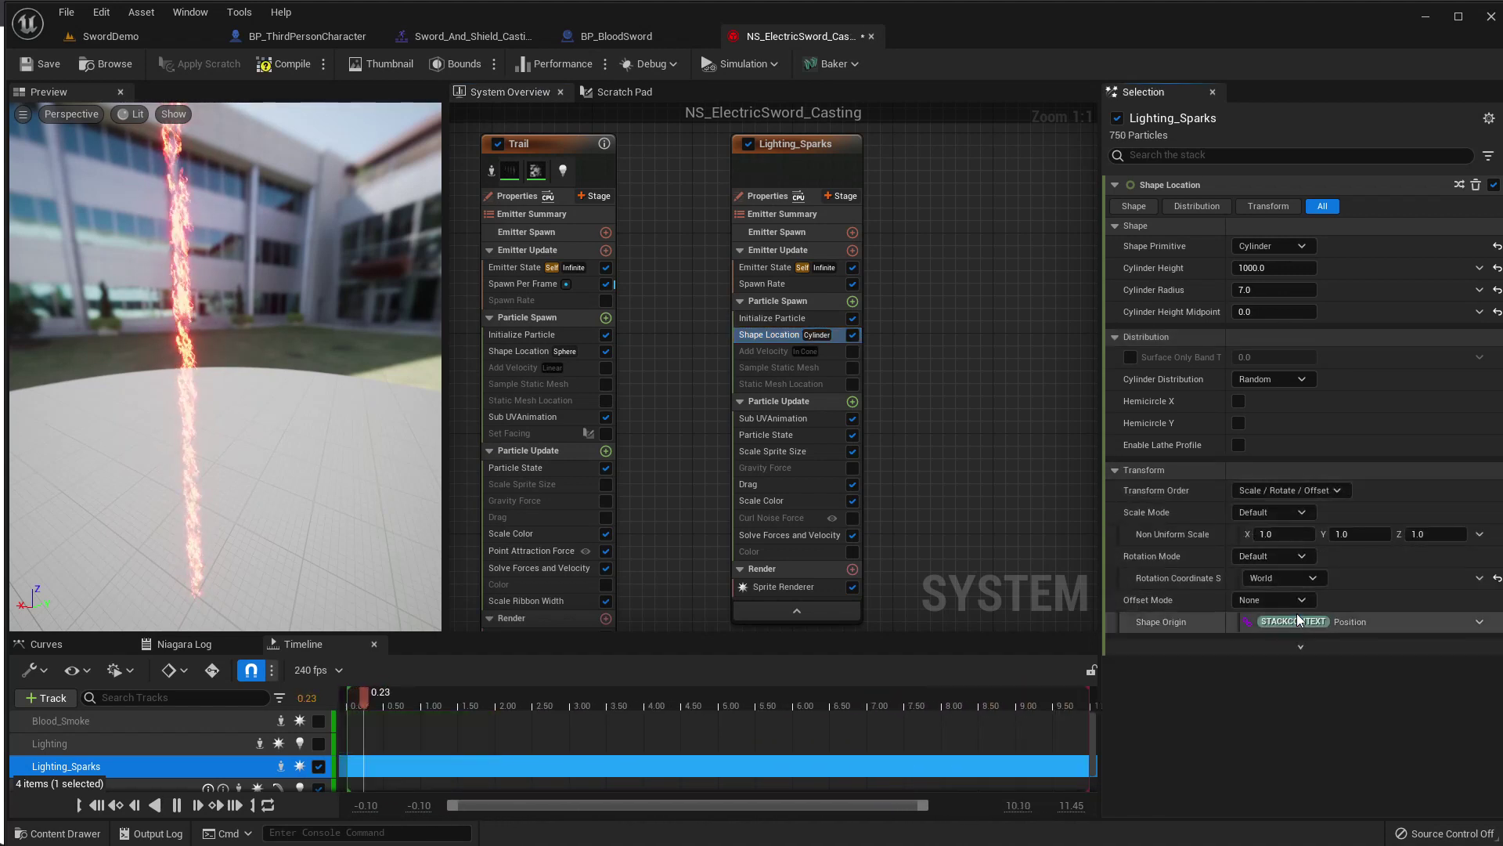
pyautogui.click(125, 36)
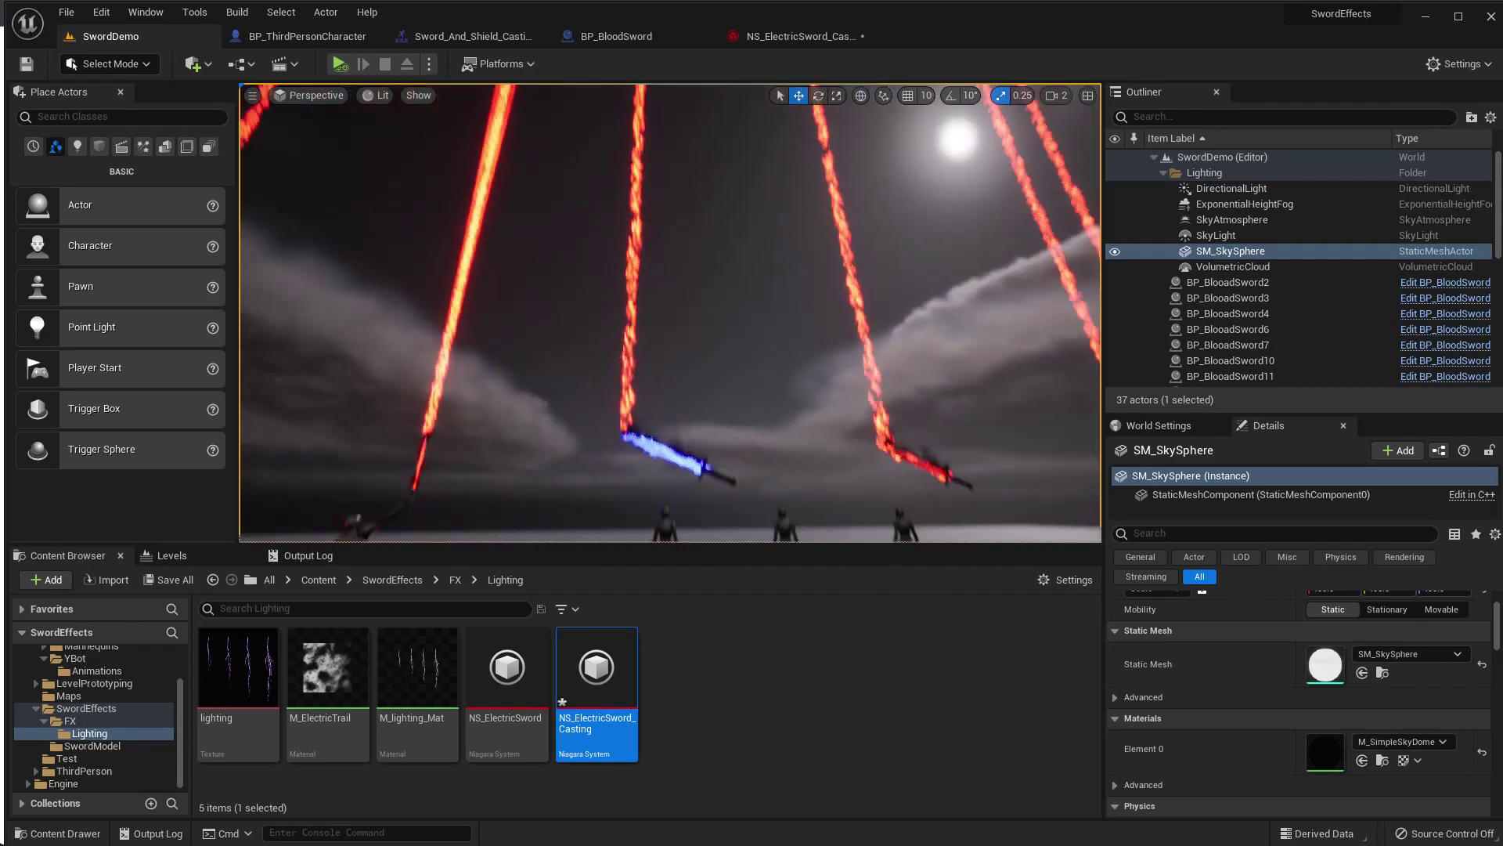
pyautogui.hotkey('ctrl', 's')
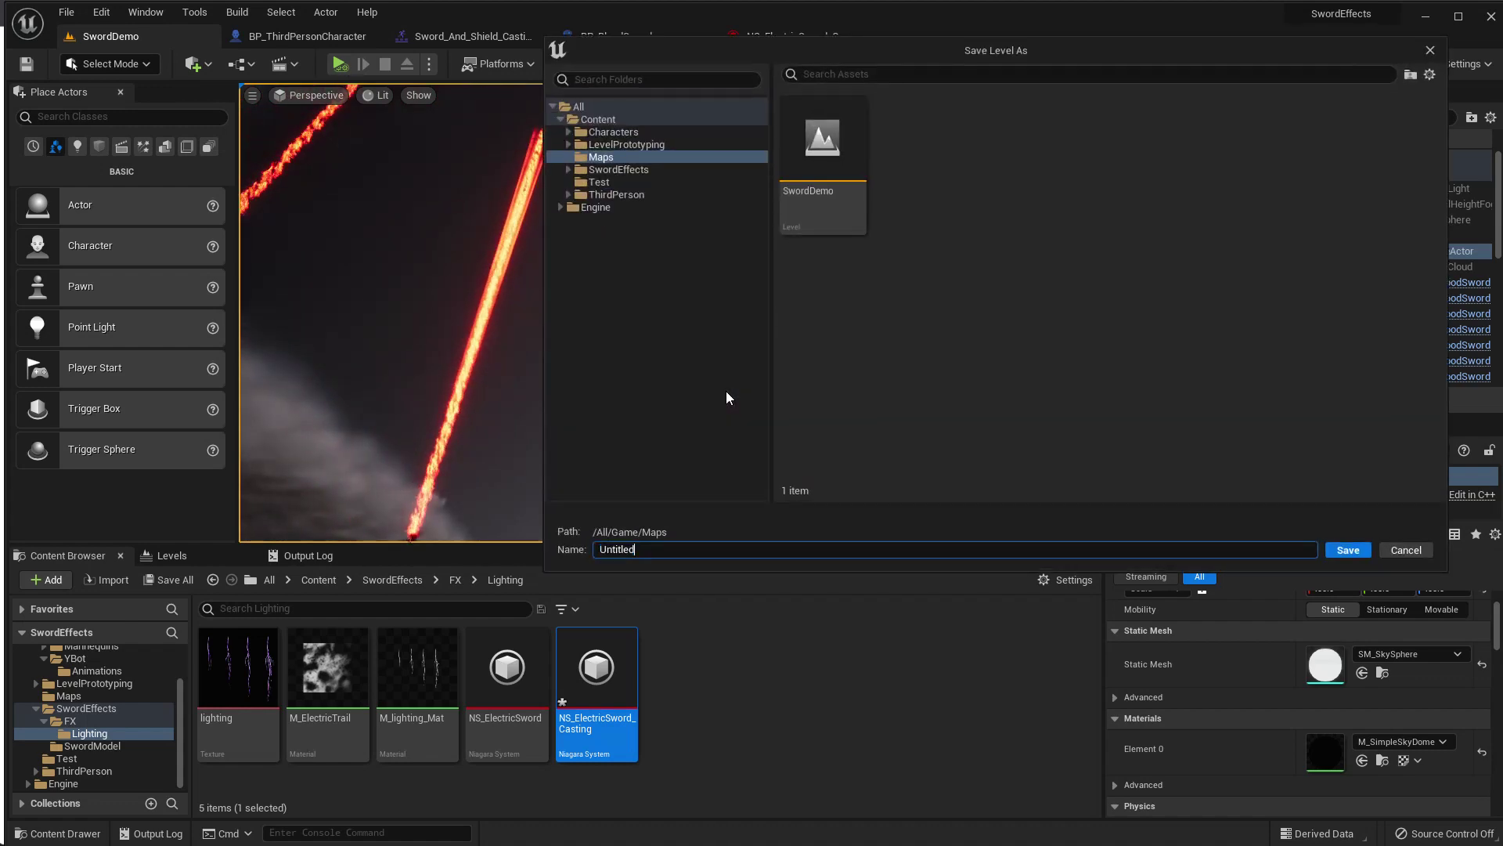
pyautogui.click(1408, 551)
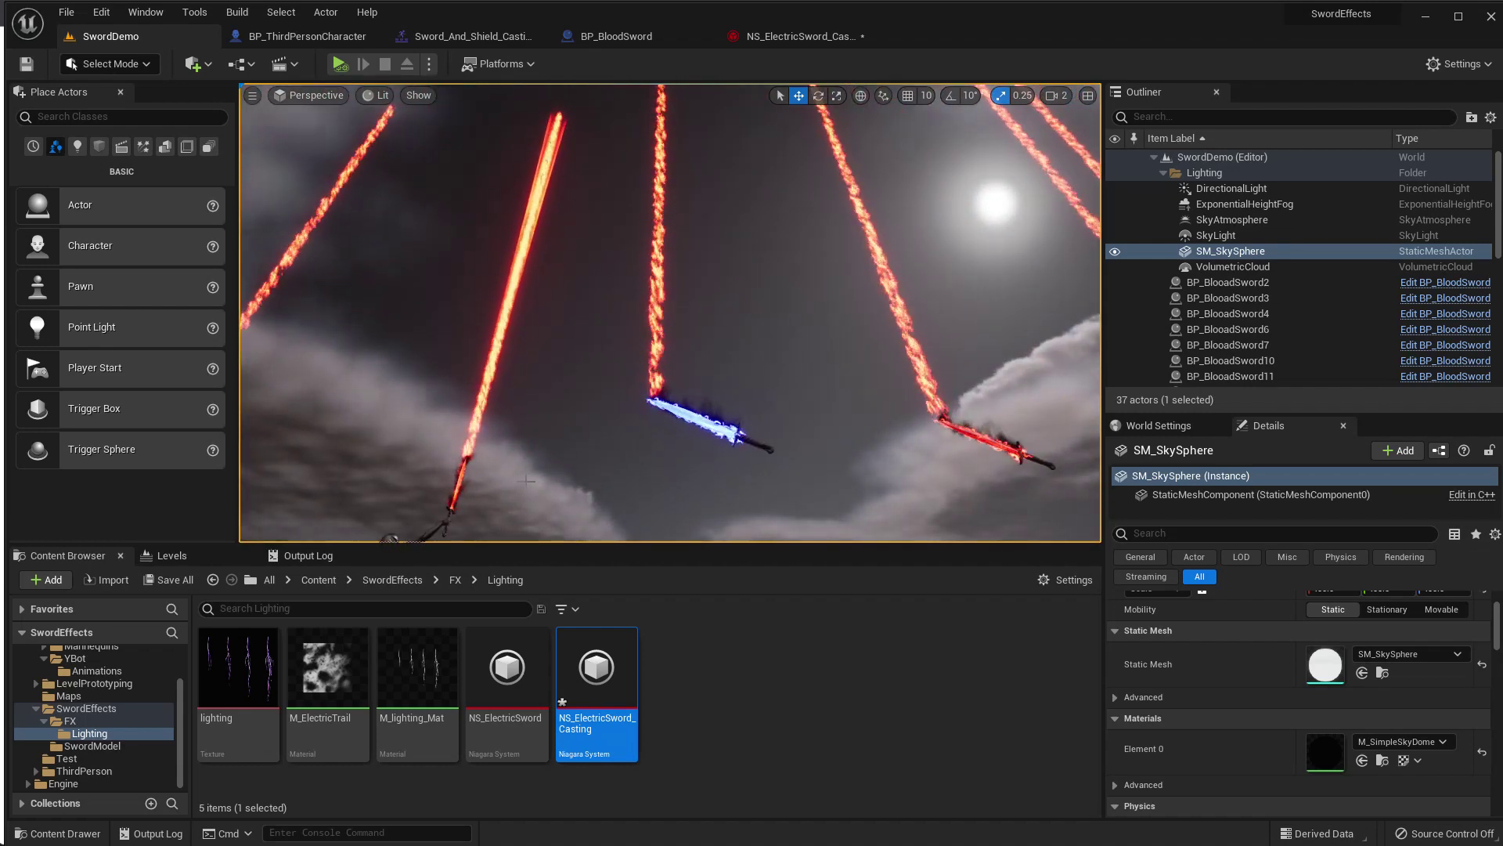
pyautogui.click(462, 469)
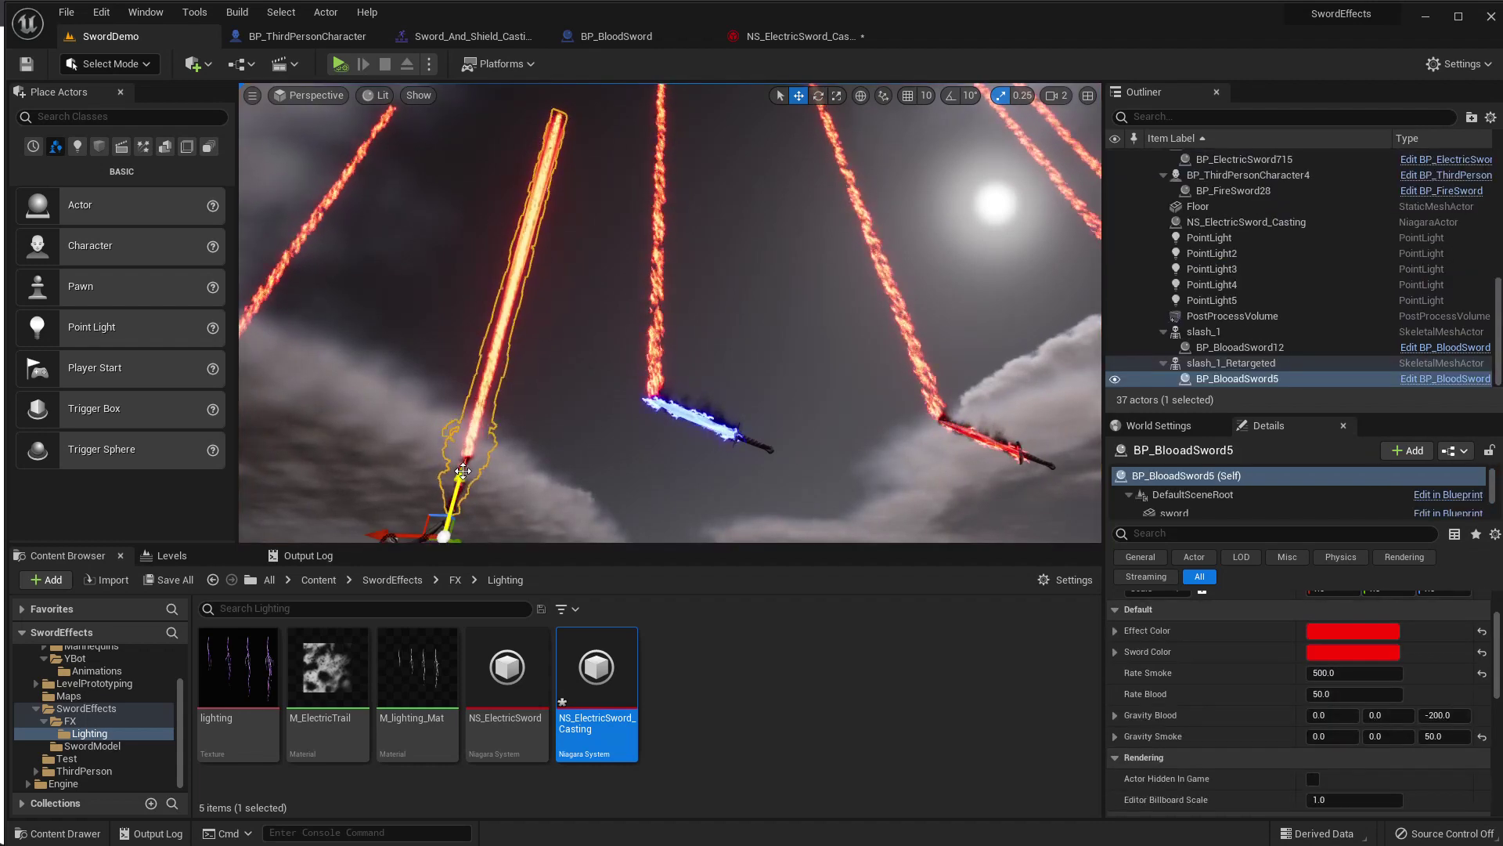
pyautogui.click(1361, 635)
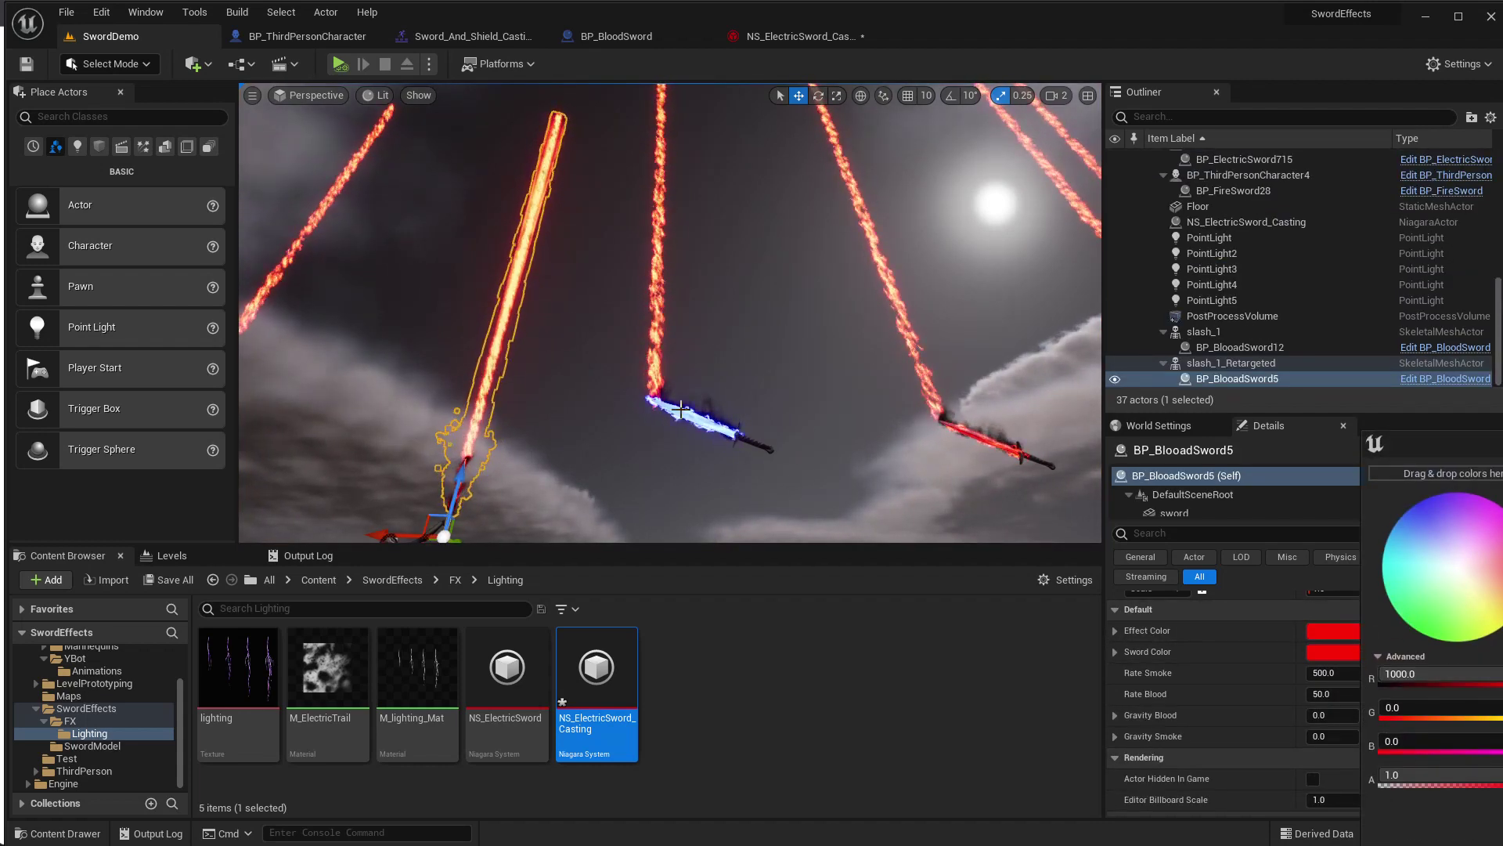
pyautogui.click(677, 408)
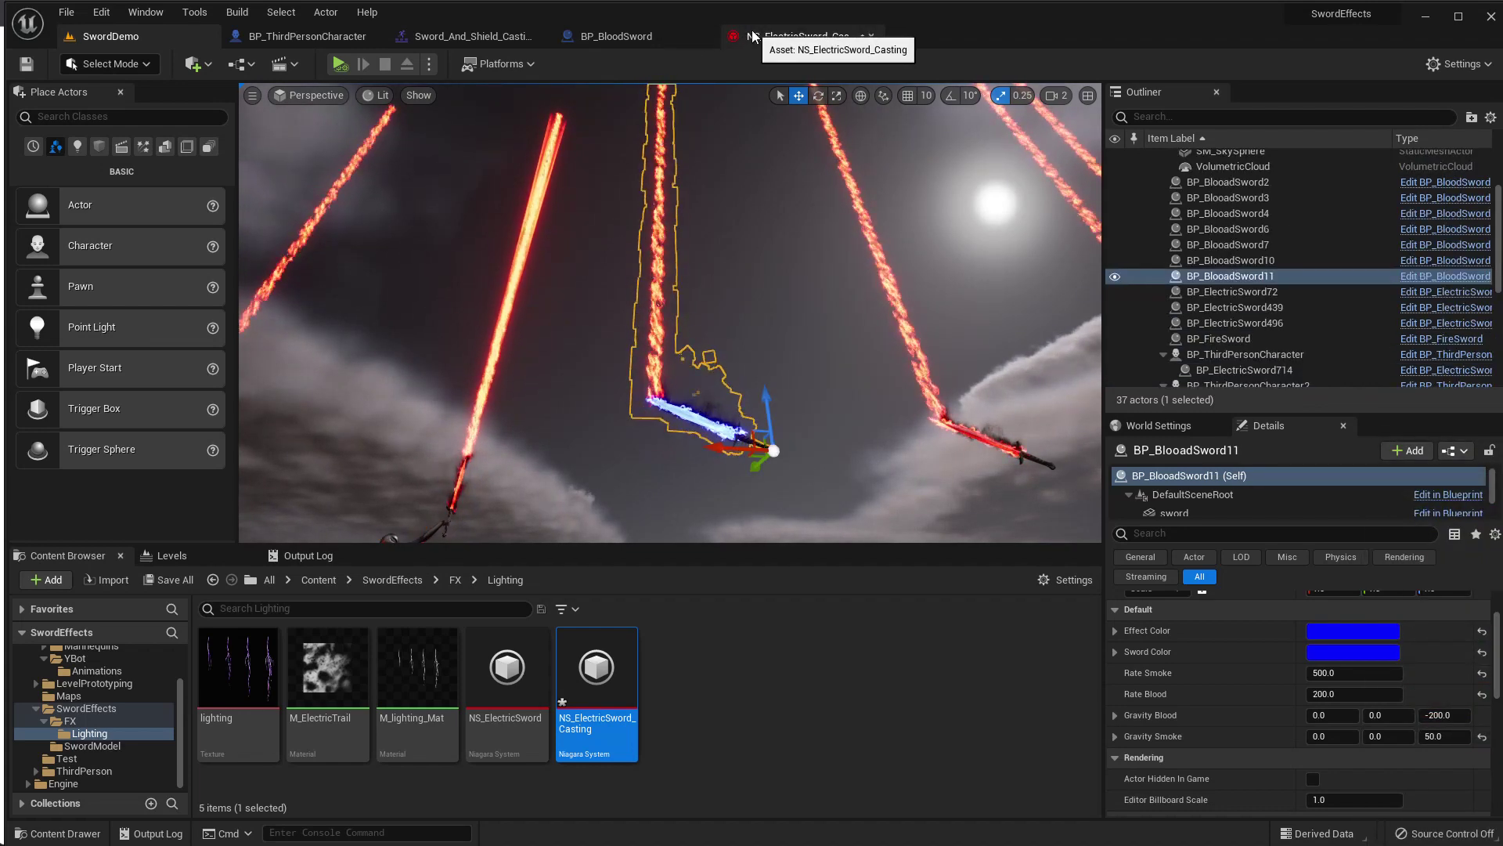
pyautogui.click(783, 36)
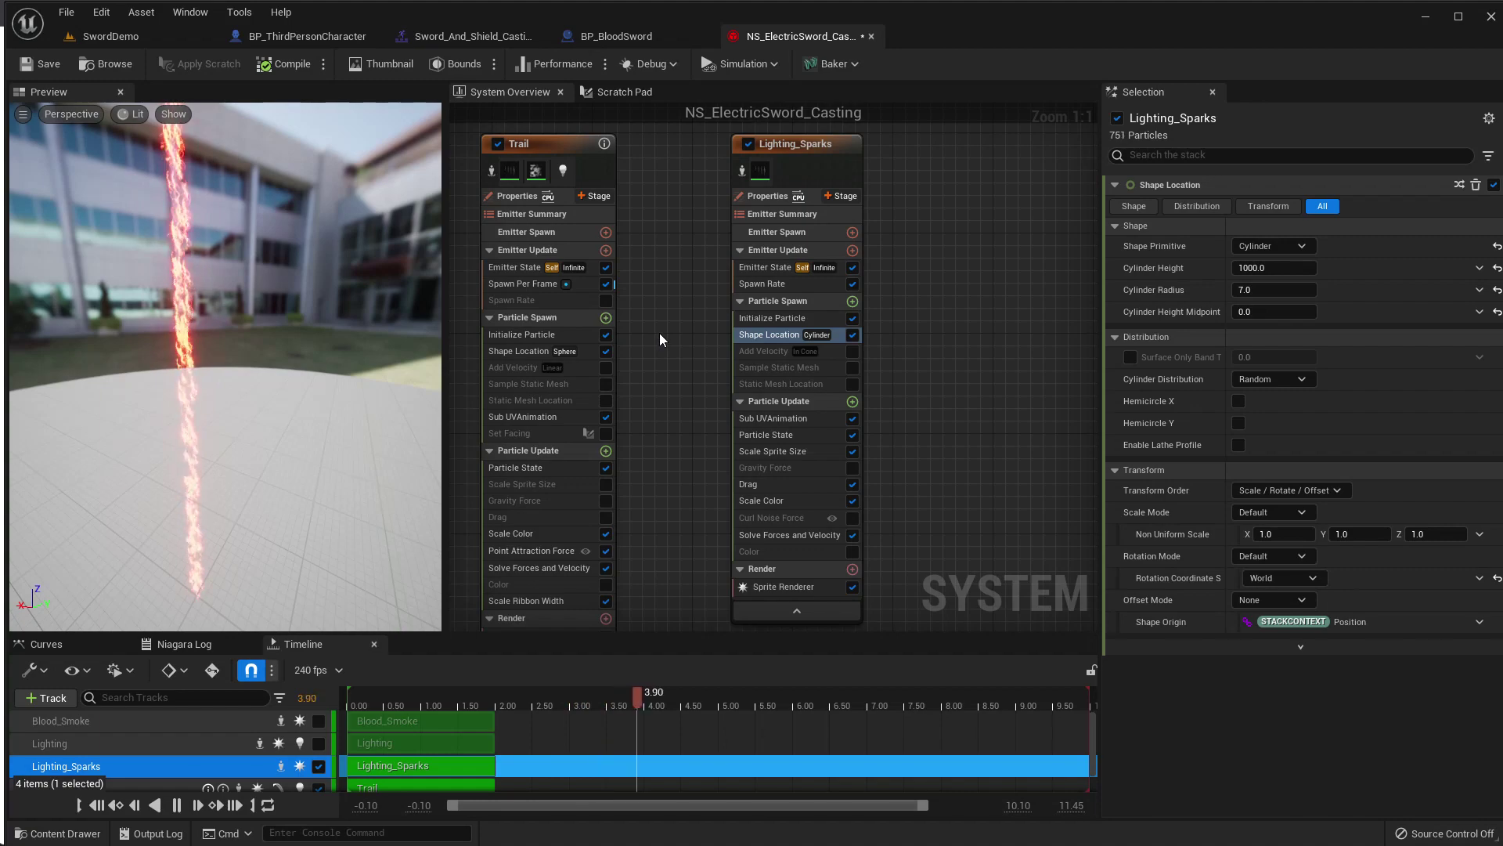
pyautogui.click(165, 36)
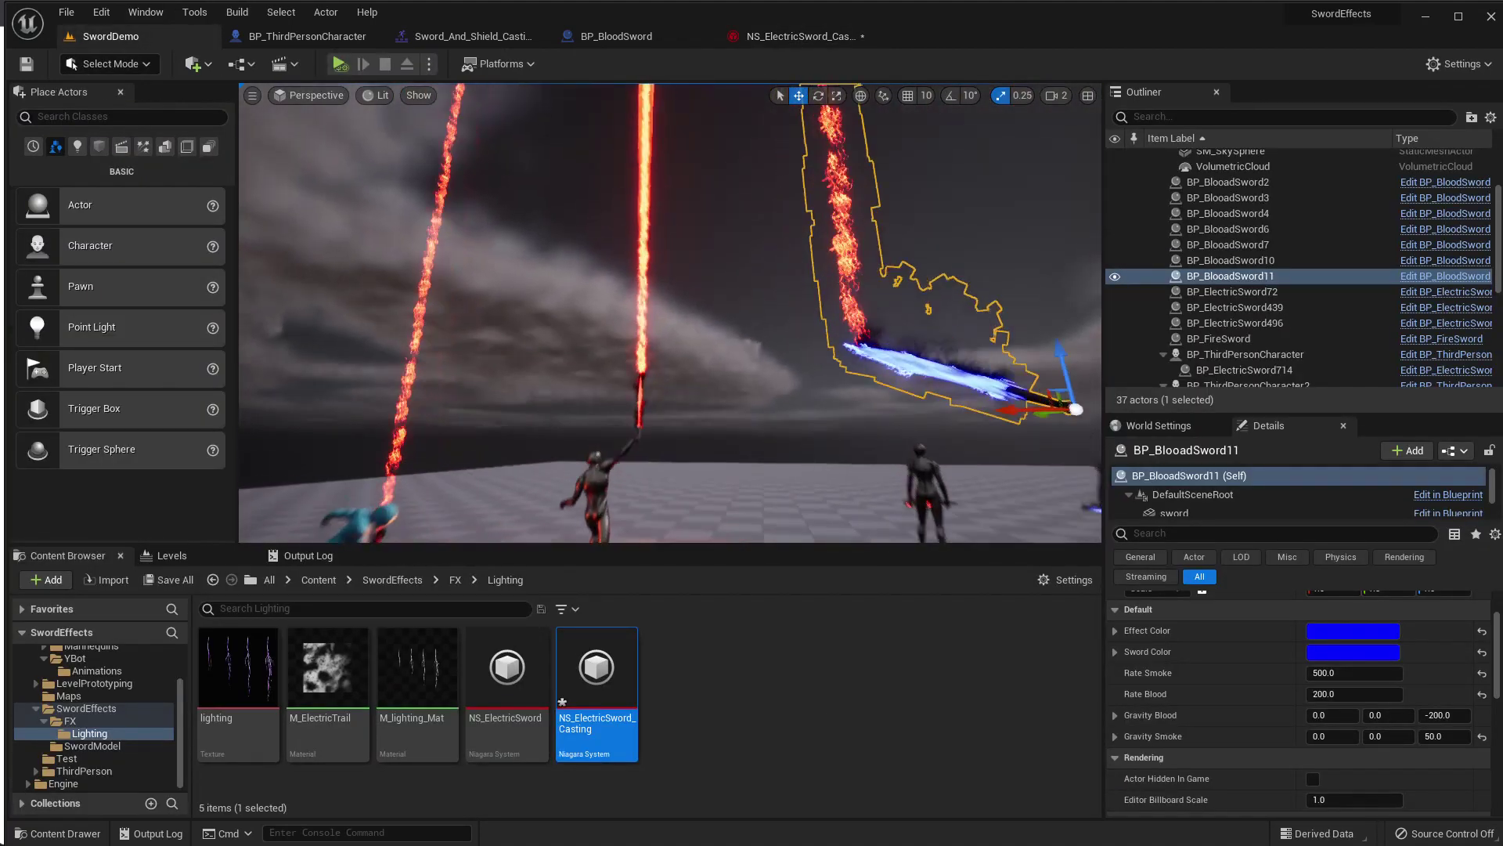
# Frame the blue sword and place an NS_ElectricSword_Casting beam on the level floor.
pyautogui.scroll(3, 587, 348)
pyautogui.scroll(3, 631, 309)
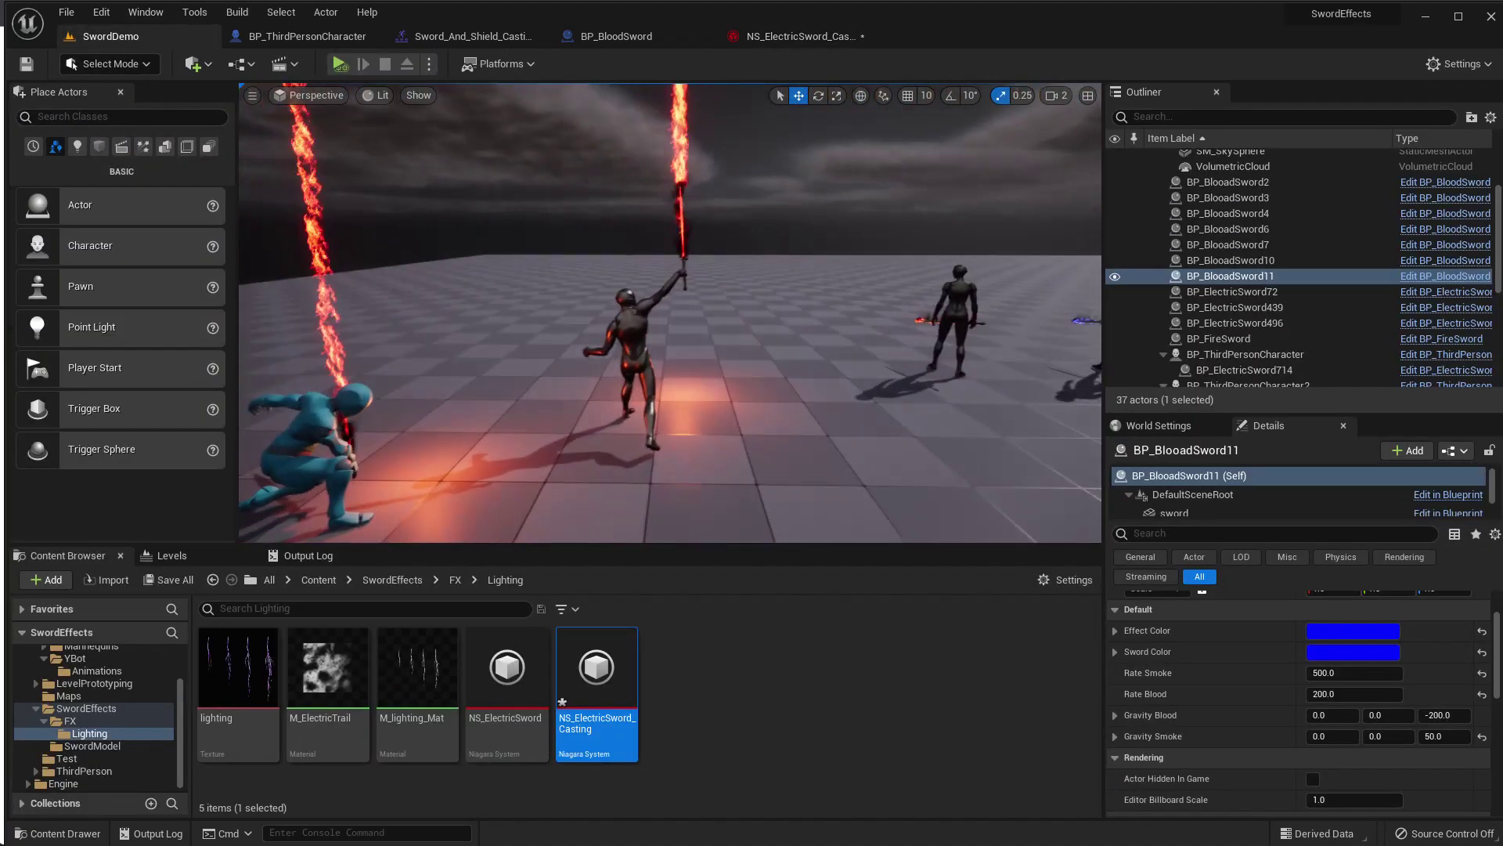
pyautogui.press('f')
pyautogui.scroll(-3, 652, 321)
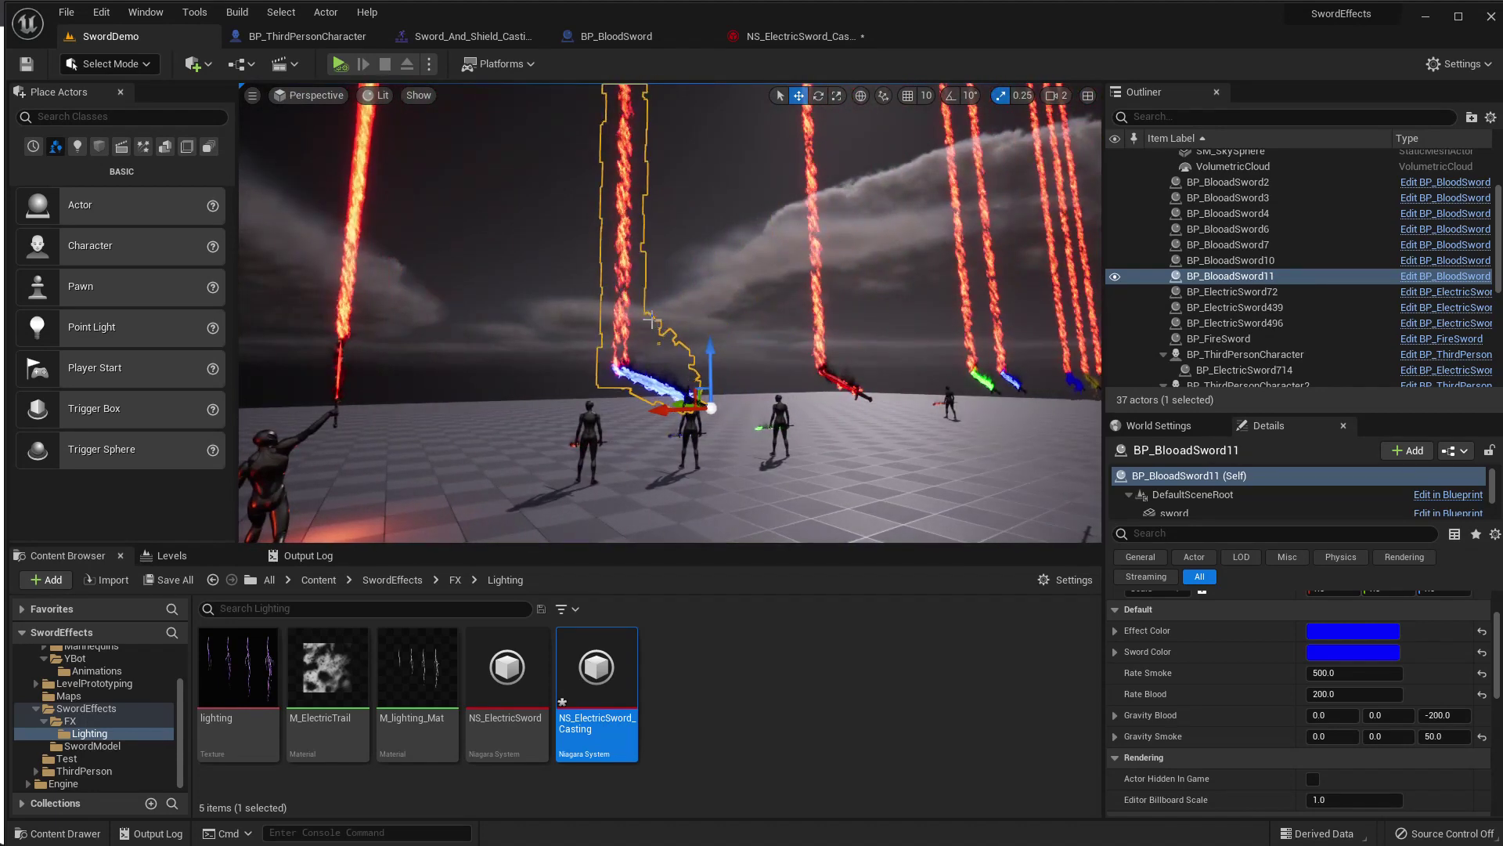
pyautogui.click(719, 532)
pyautogui.moveTo(719, 532); pyautogui.dragTo(716, 533)
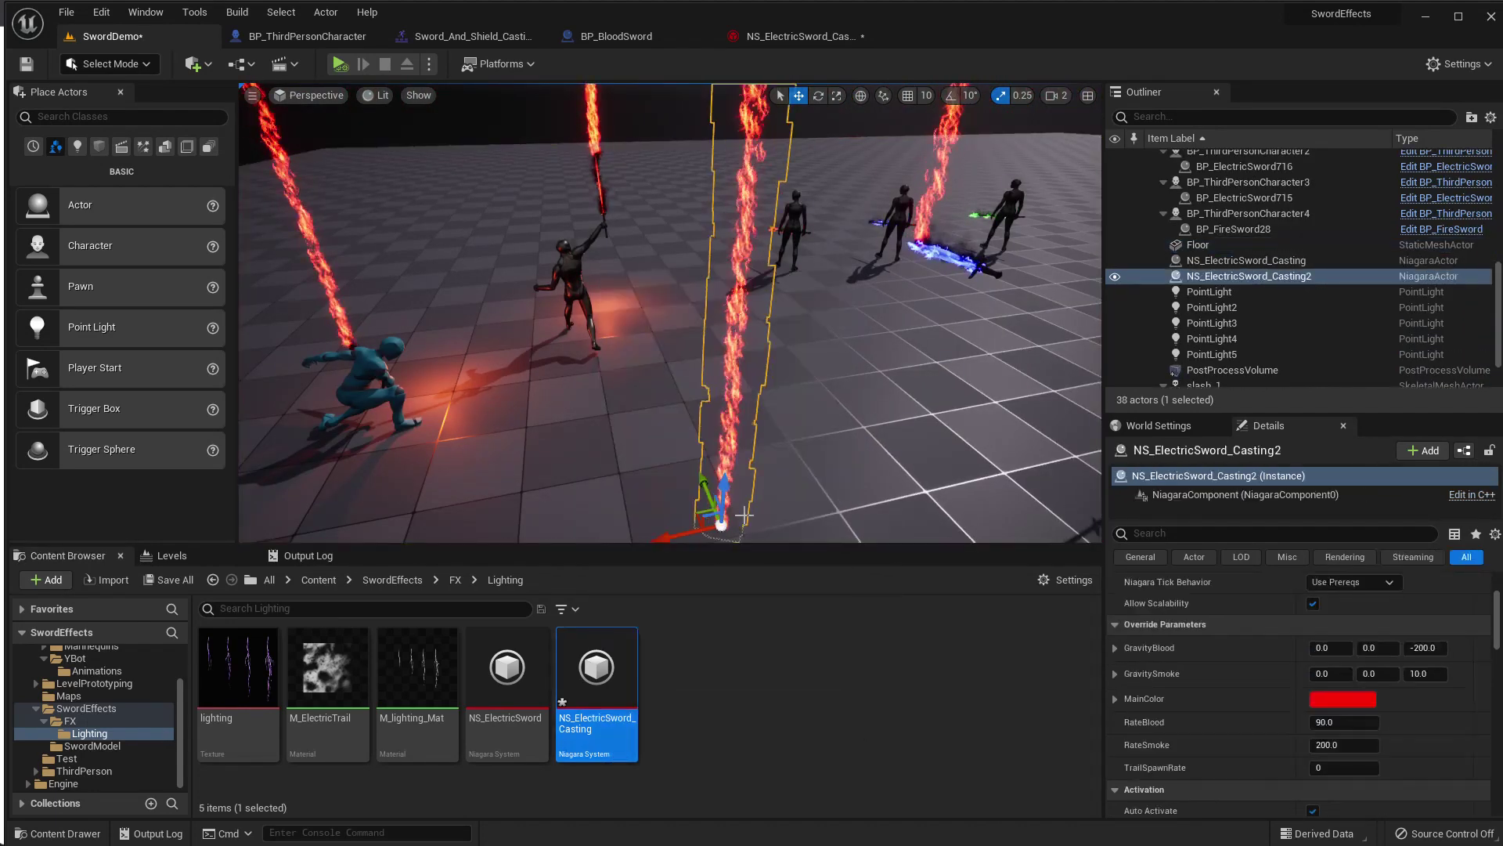
pyautogui.press('f')
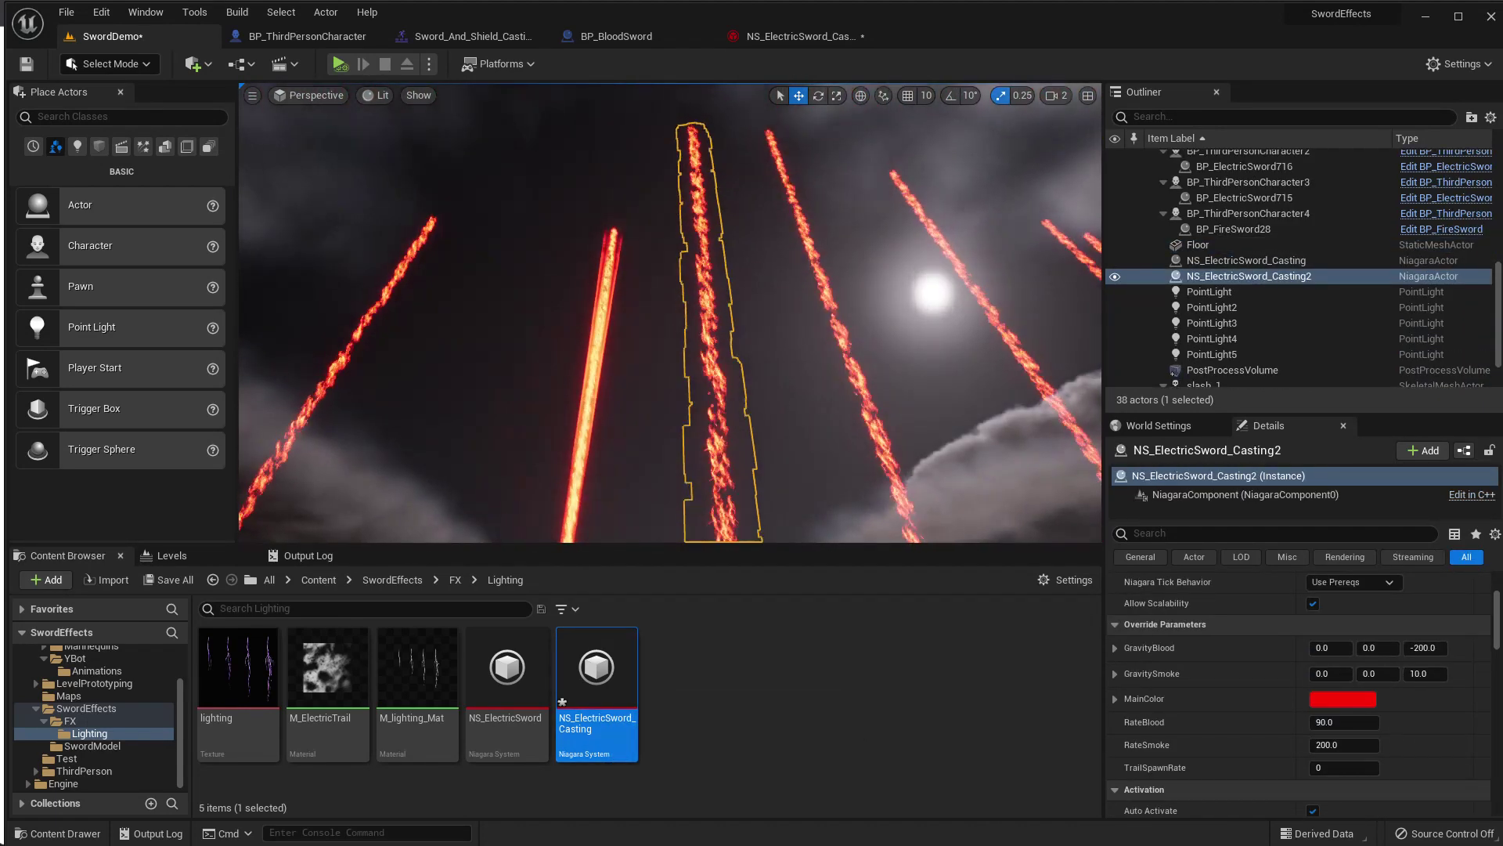
pyautogui.press('f')
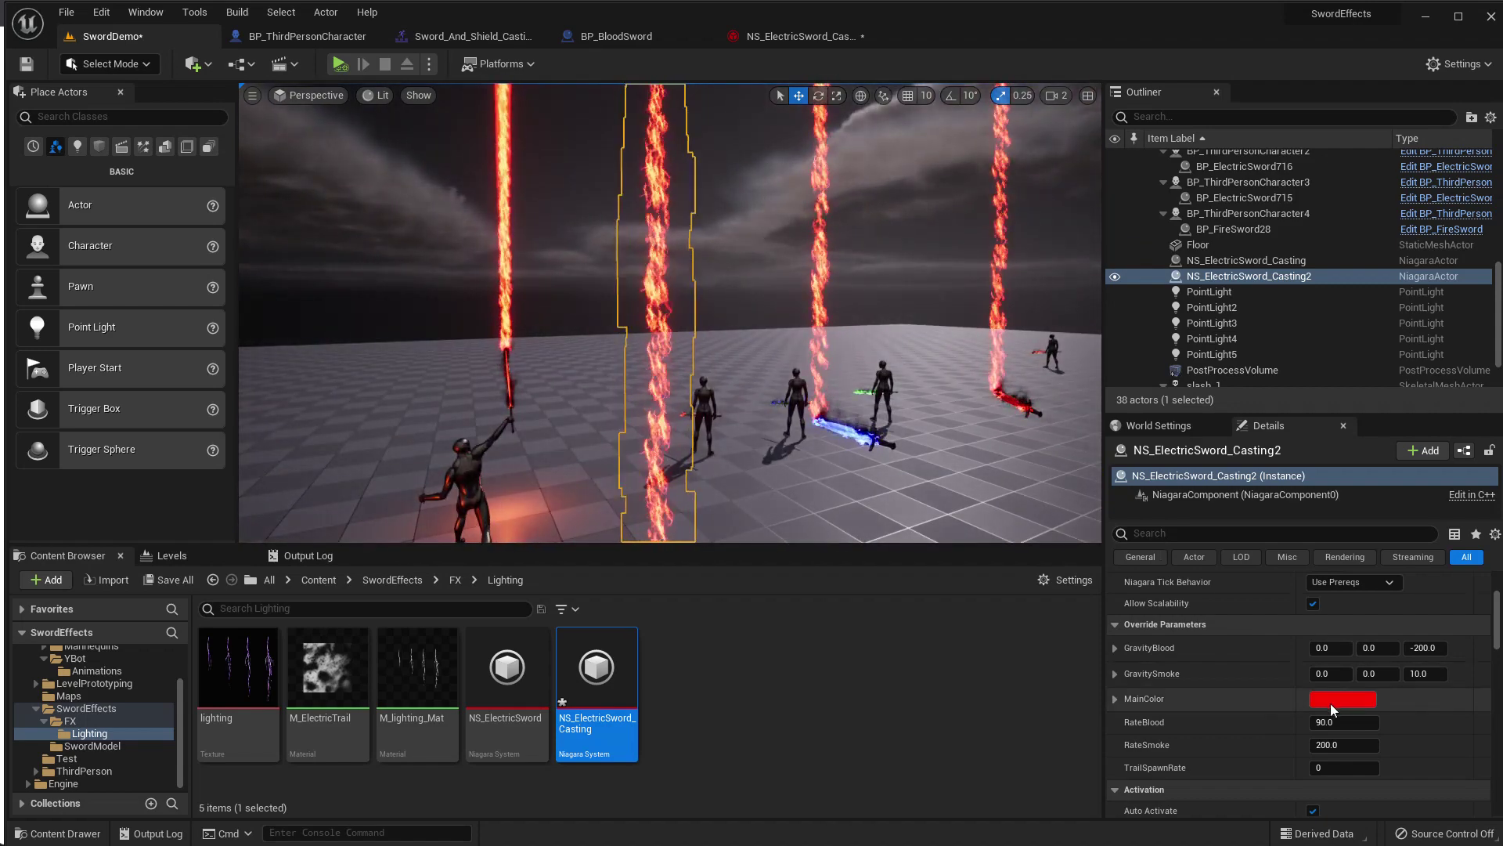
# Check the new beam's MainColor, delete it, save SwordDemo and show the Maps folder.
pyautogui.click(1331, 699)
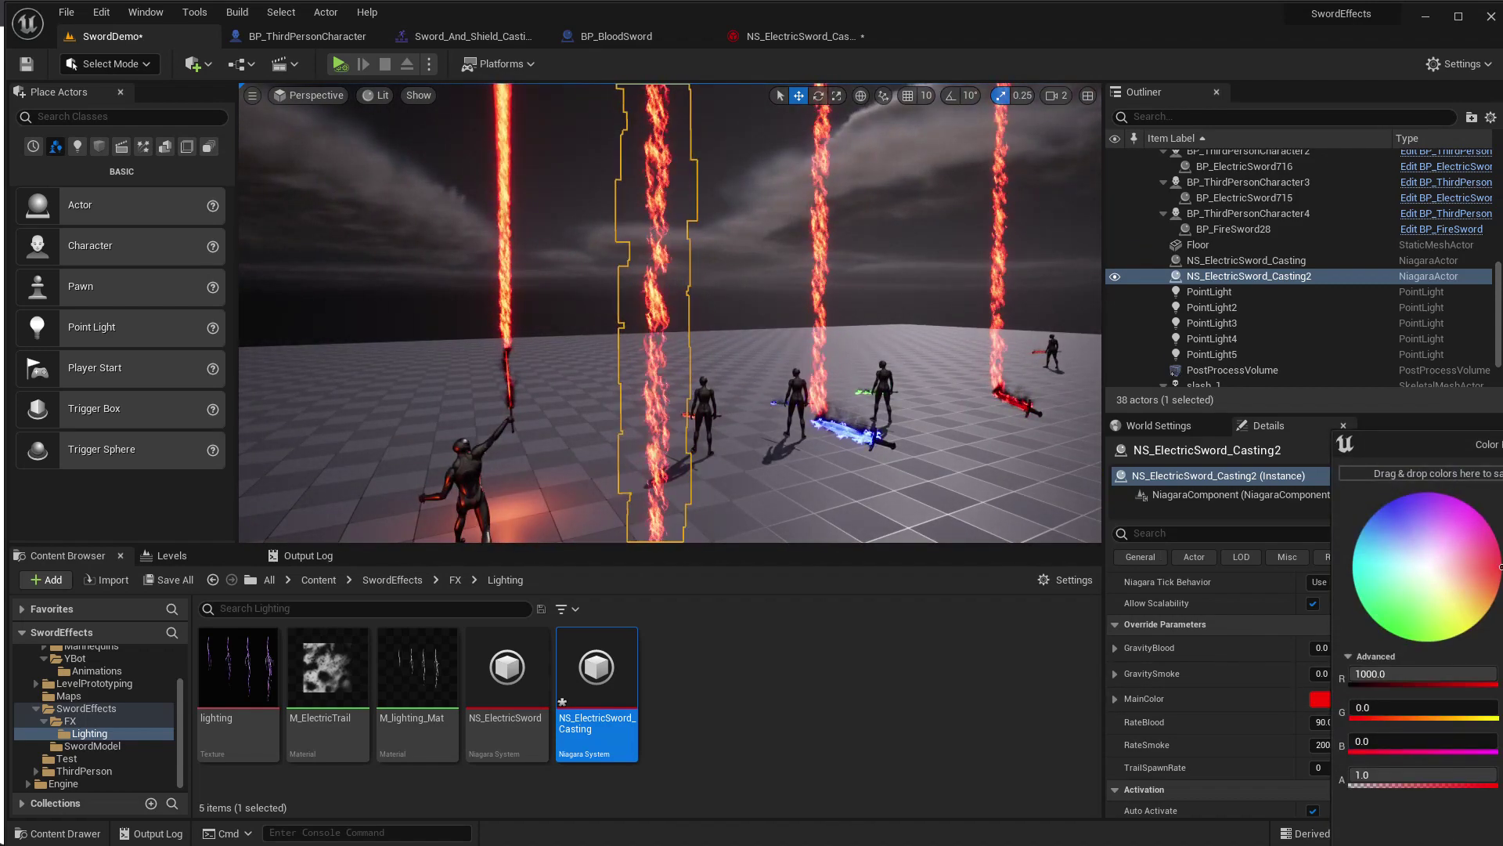
pyautogui.click(726, 444)
pyautogui.moveTo(726, 443); pyautogui.dragTo(727, 501, button='right')
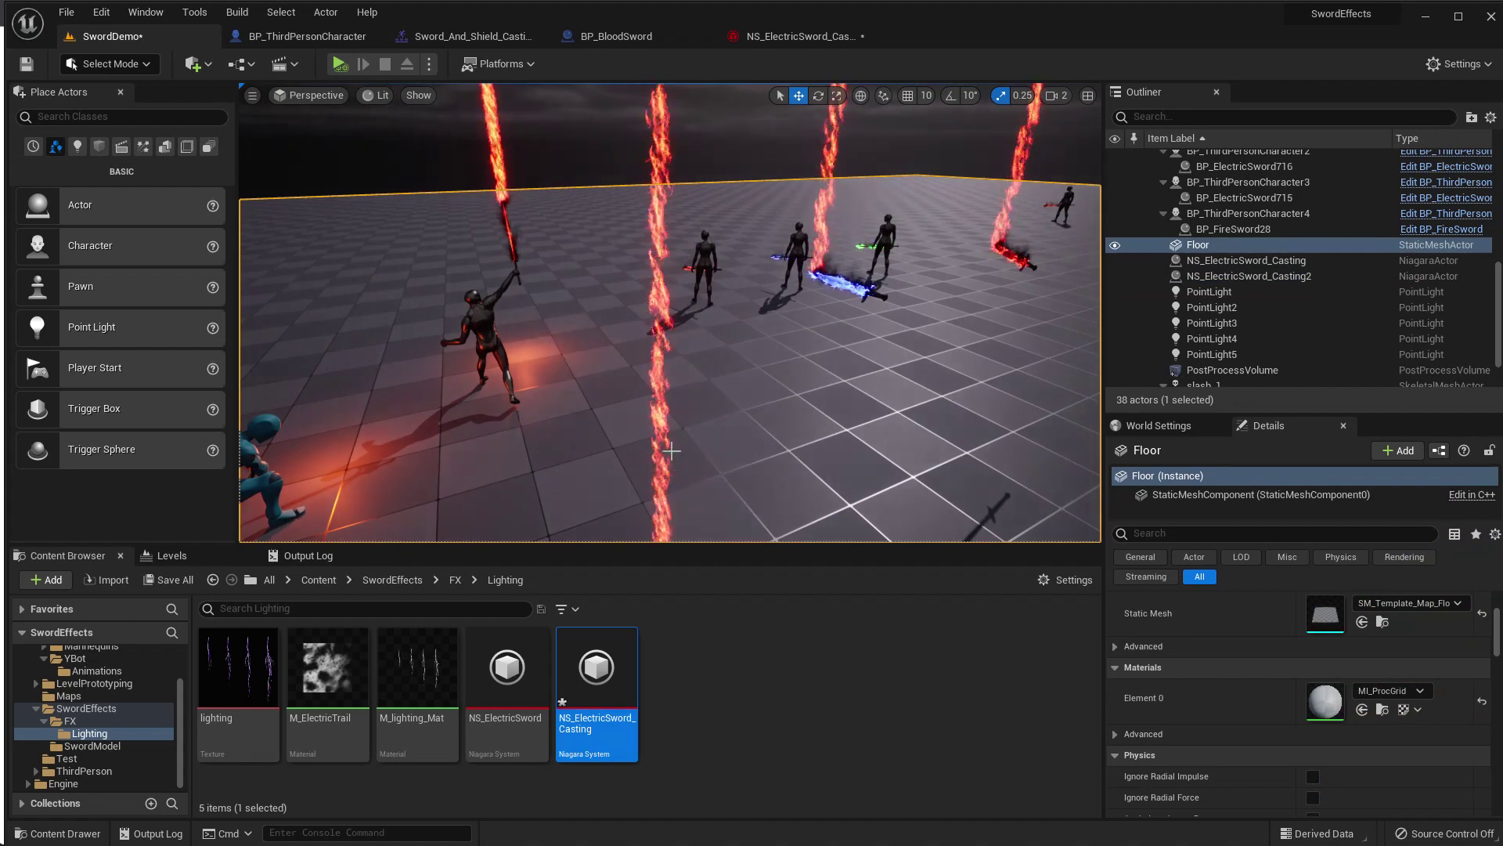
pyautogui.click(660, 436)
pyautogui.press('Delete')
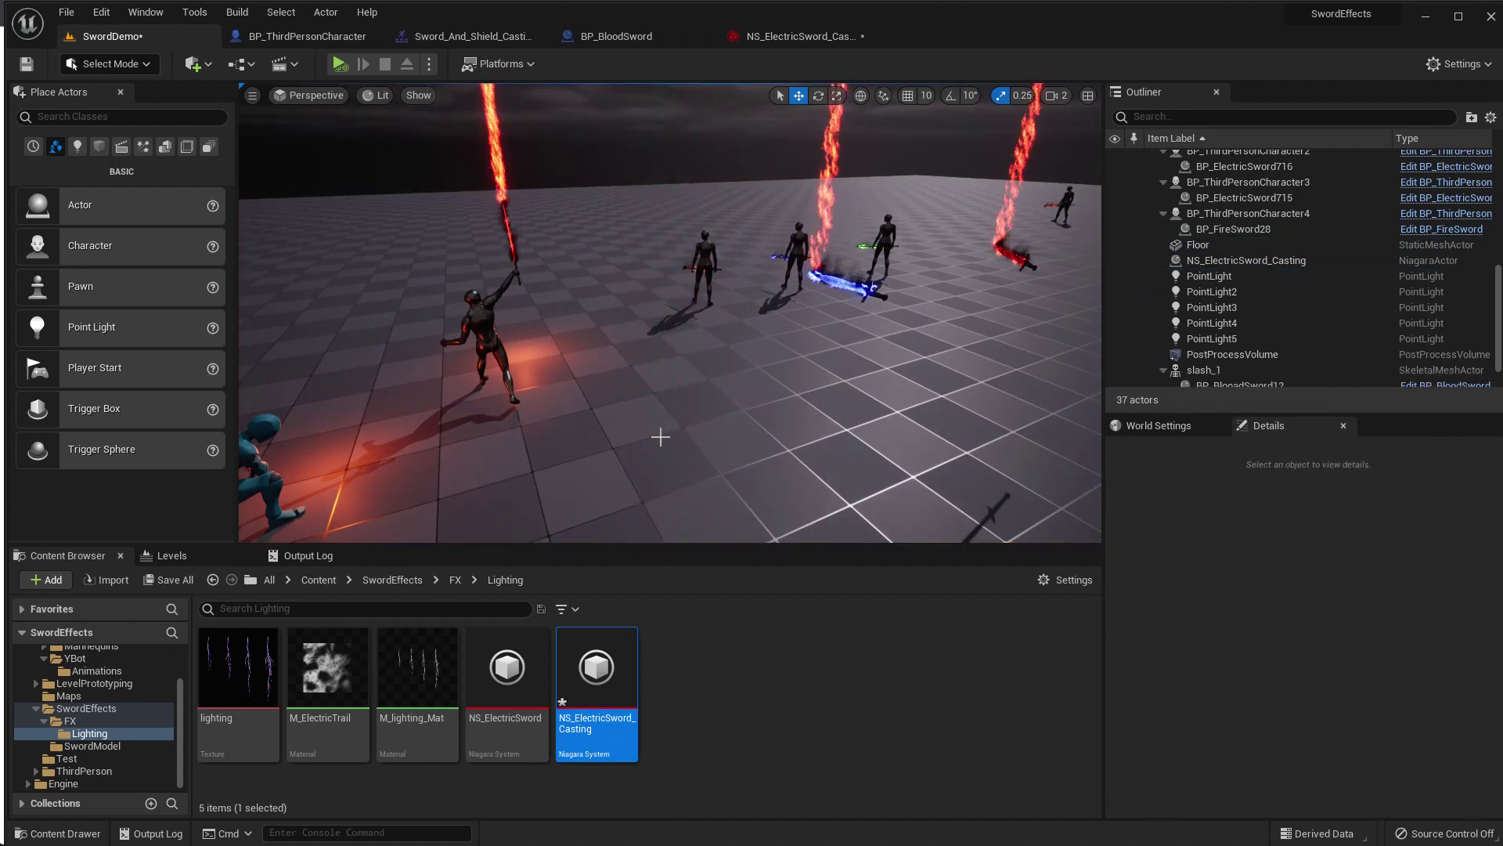
pyautogui.hotkey('ctrl', 's')
pyautogui.click(69, 695)
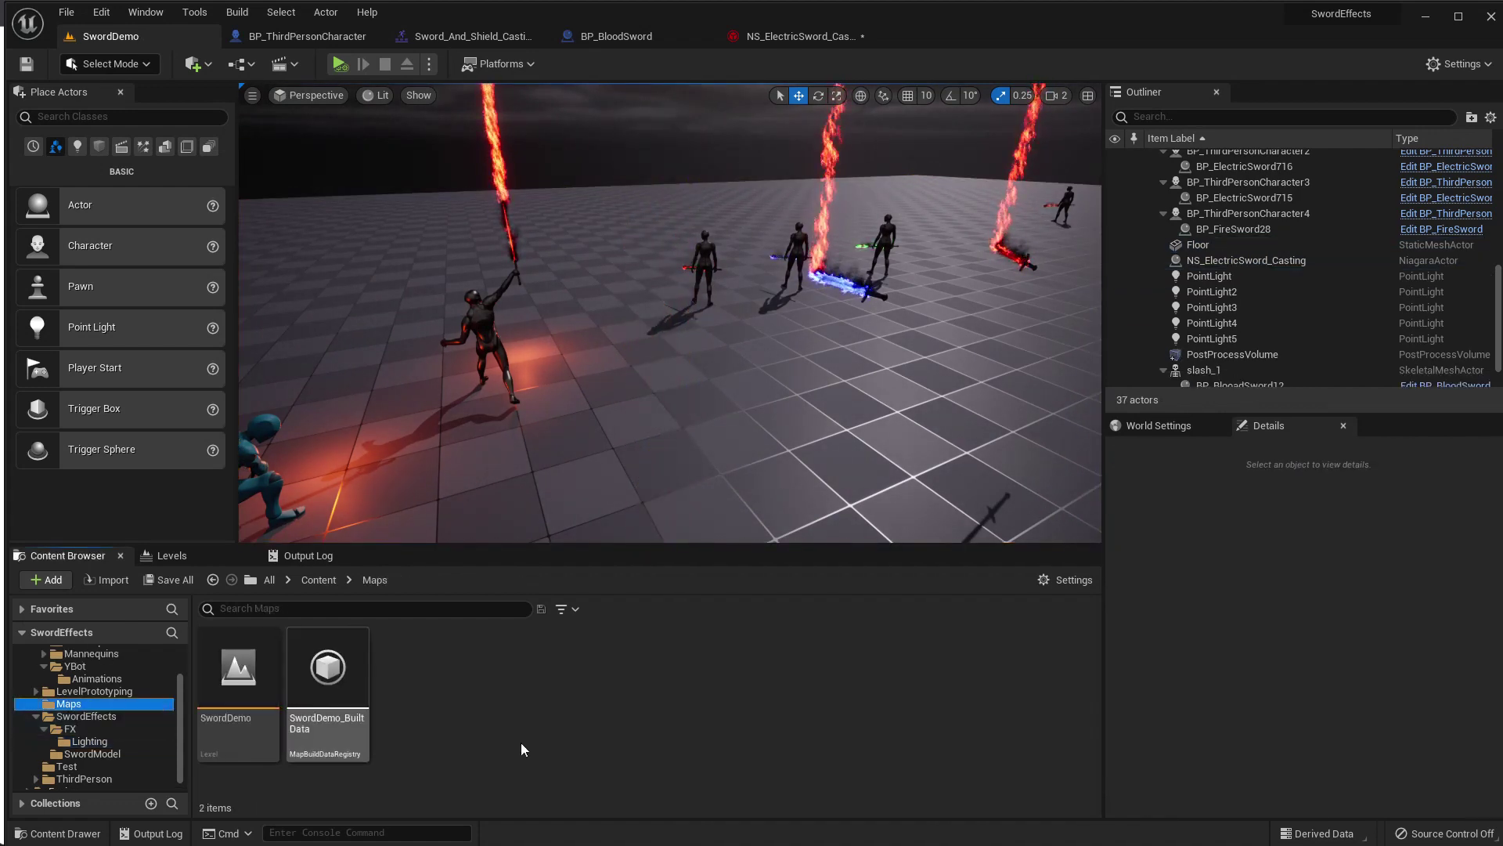
# Reload the SwordDemo level without saving and acknowledge the unload warning.
pyautogui.doubleClick(245, 687)
pyautogui.press('Escape')
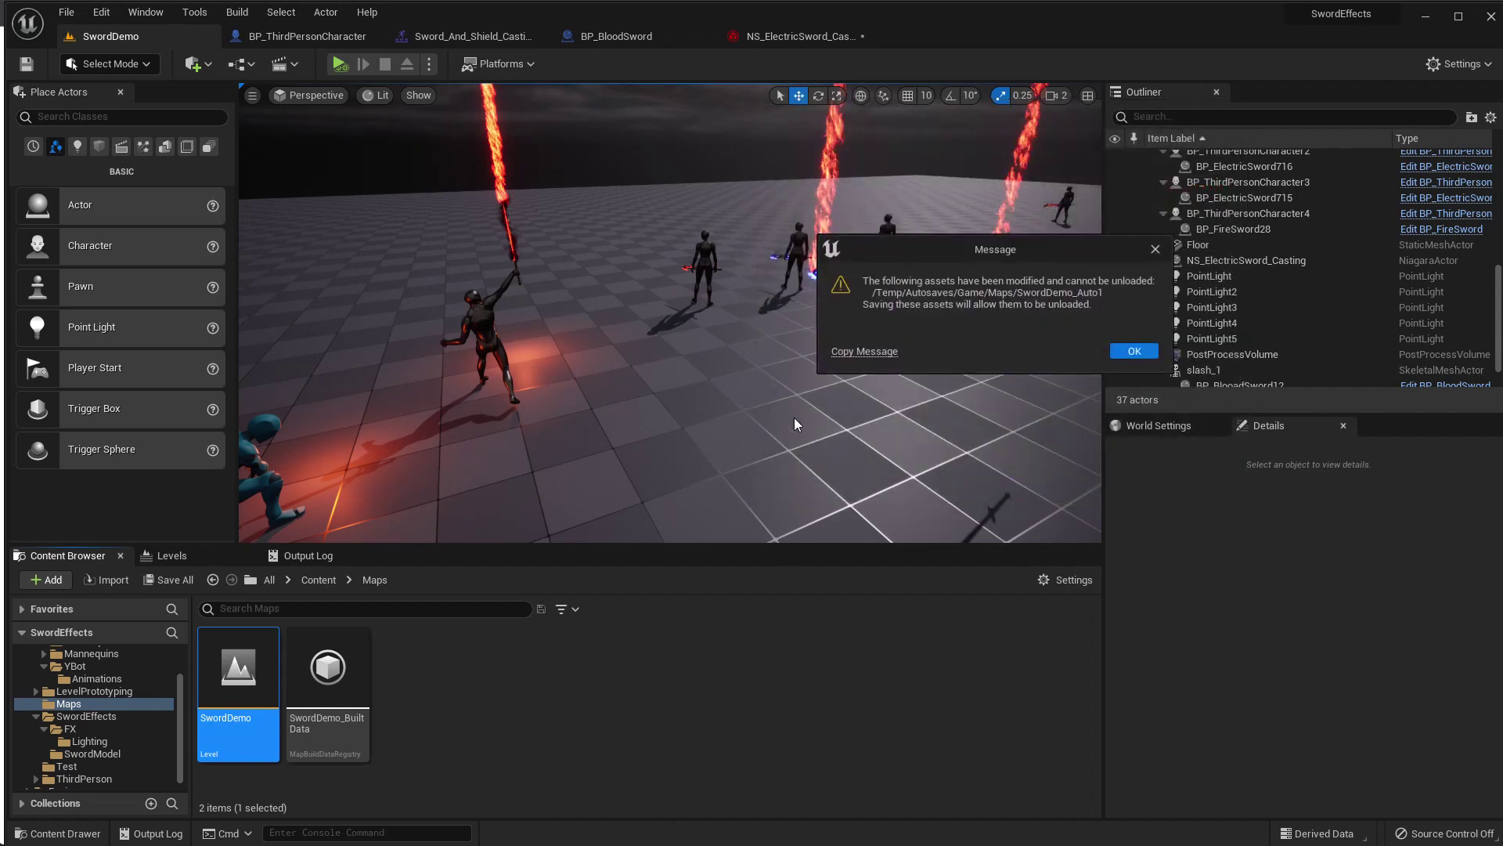
pyautogui.click(1135, 351)
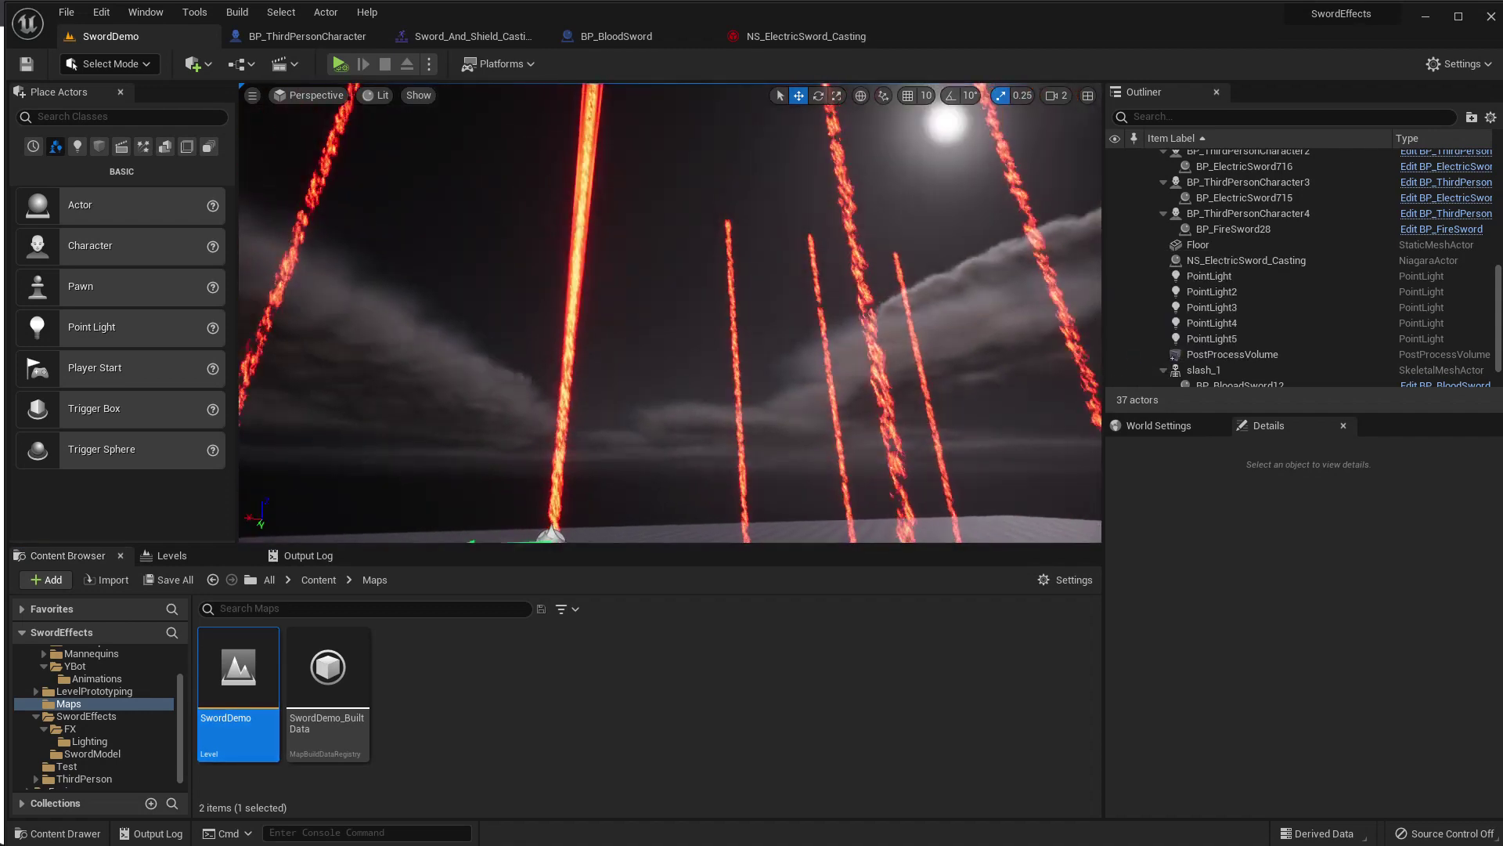
pyautogui.moveTo(911, 448); pyautogui.dragTo(908, 415, button='right')
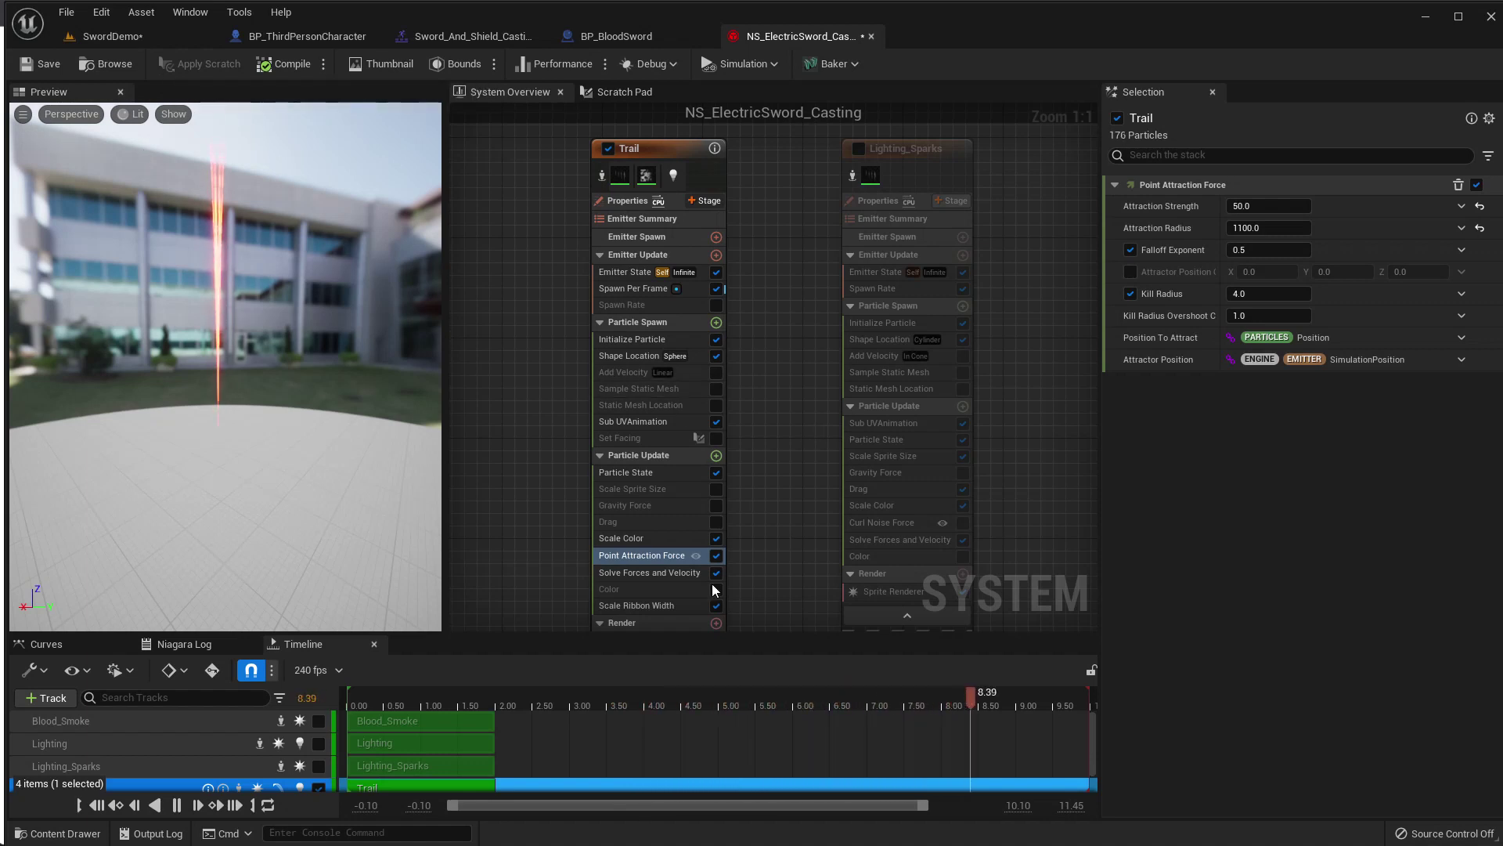
# Set the Trail emitter's Point Attraction Force radius to 100, then go back to SwordDemo.
pyautogui.click(1281, 227)
pyautogui.write('1000')
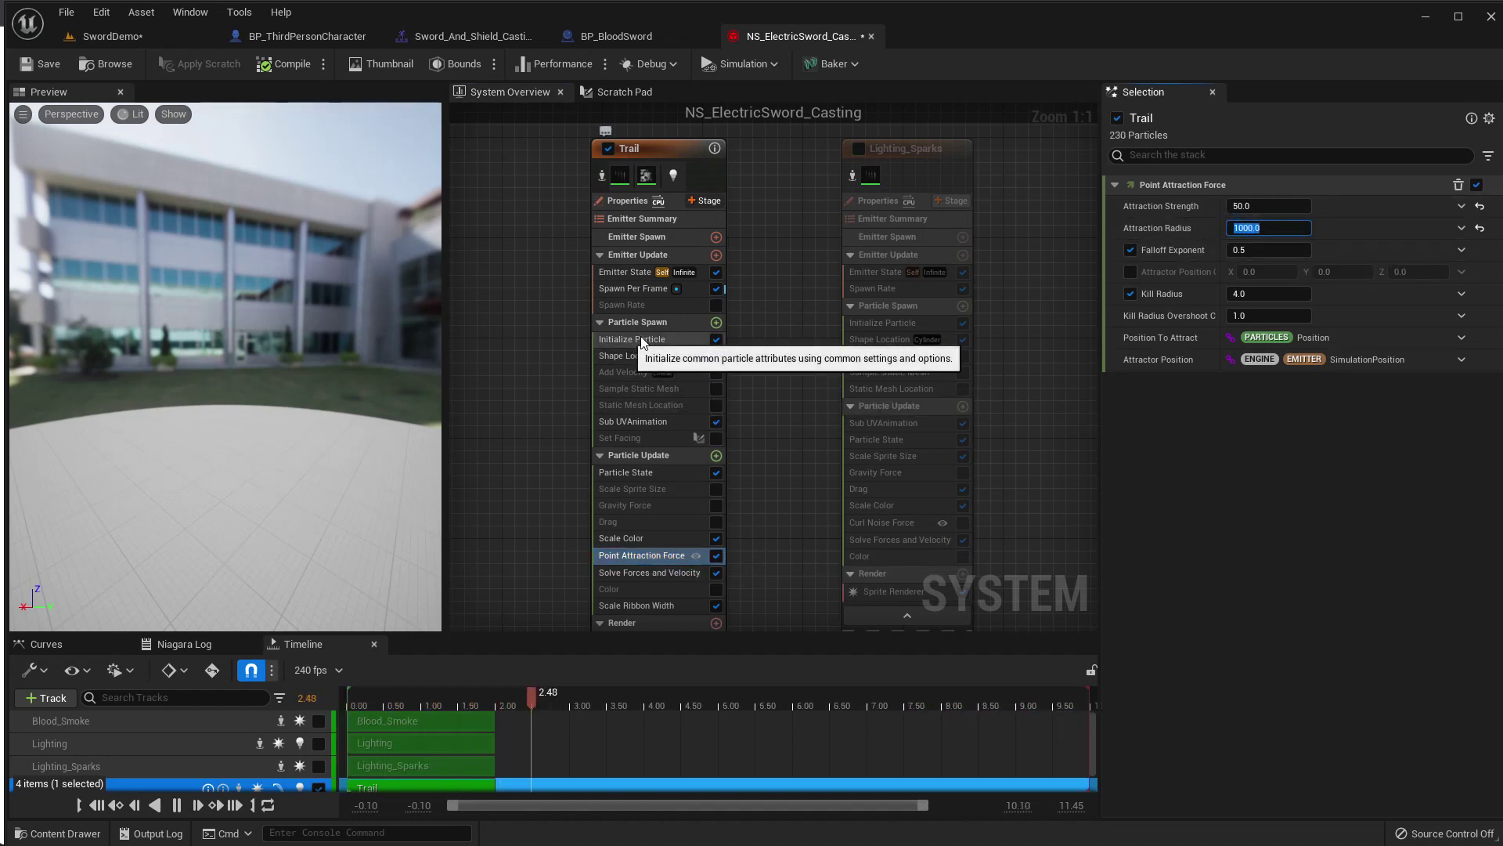
pyautogui.click(609, 353)
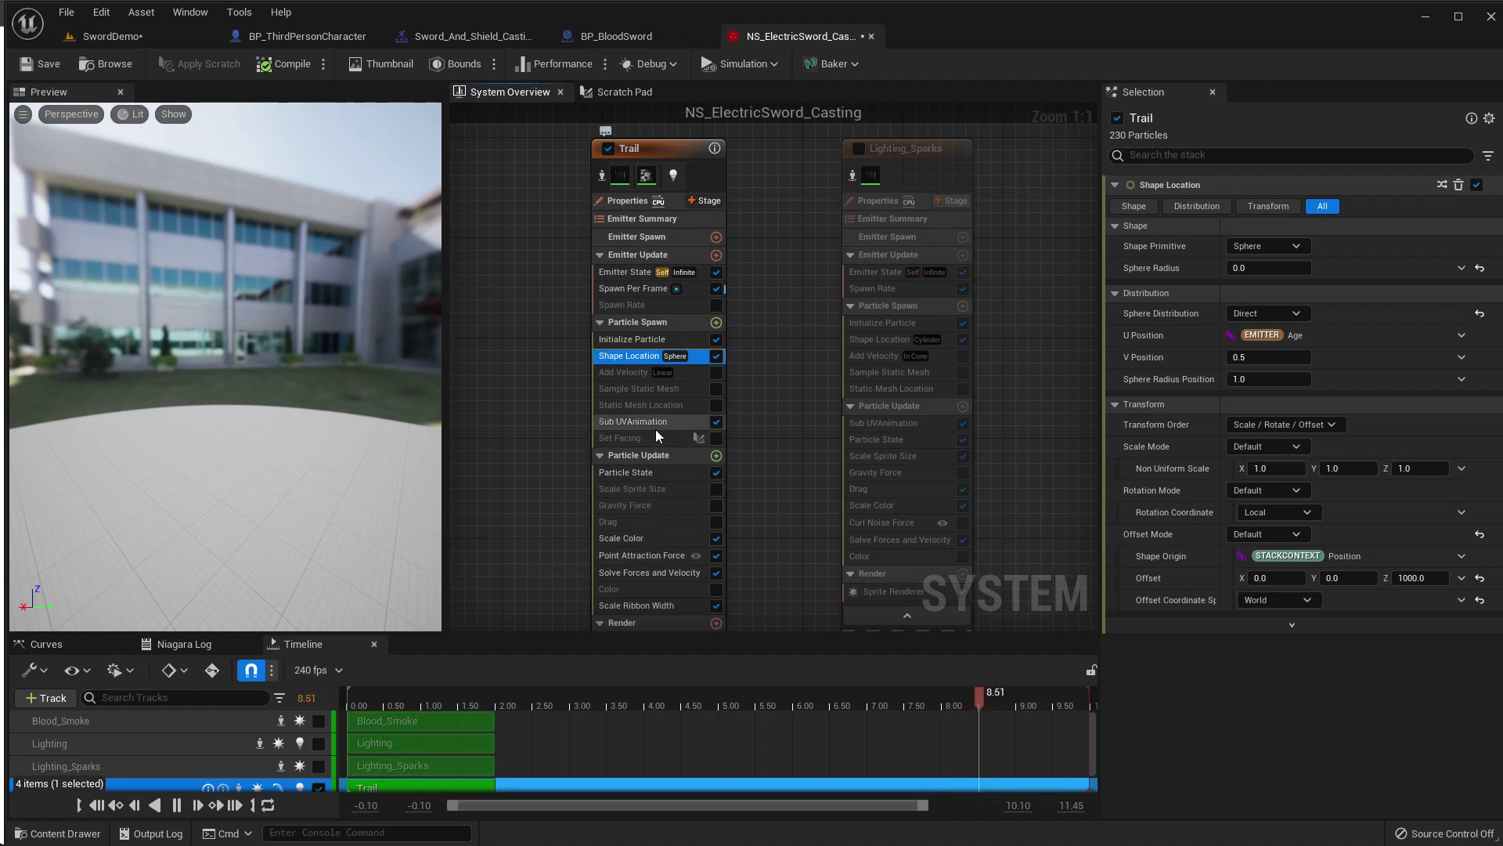
pyautogui.click(642, 554)
pyautogui.write('100')
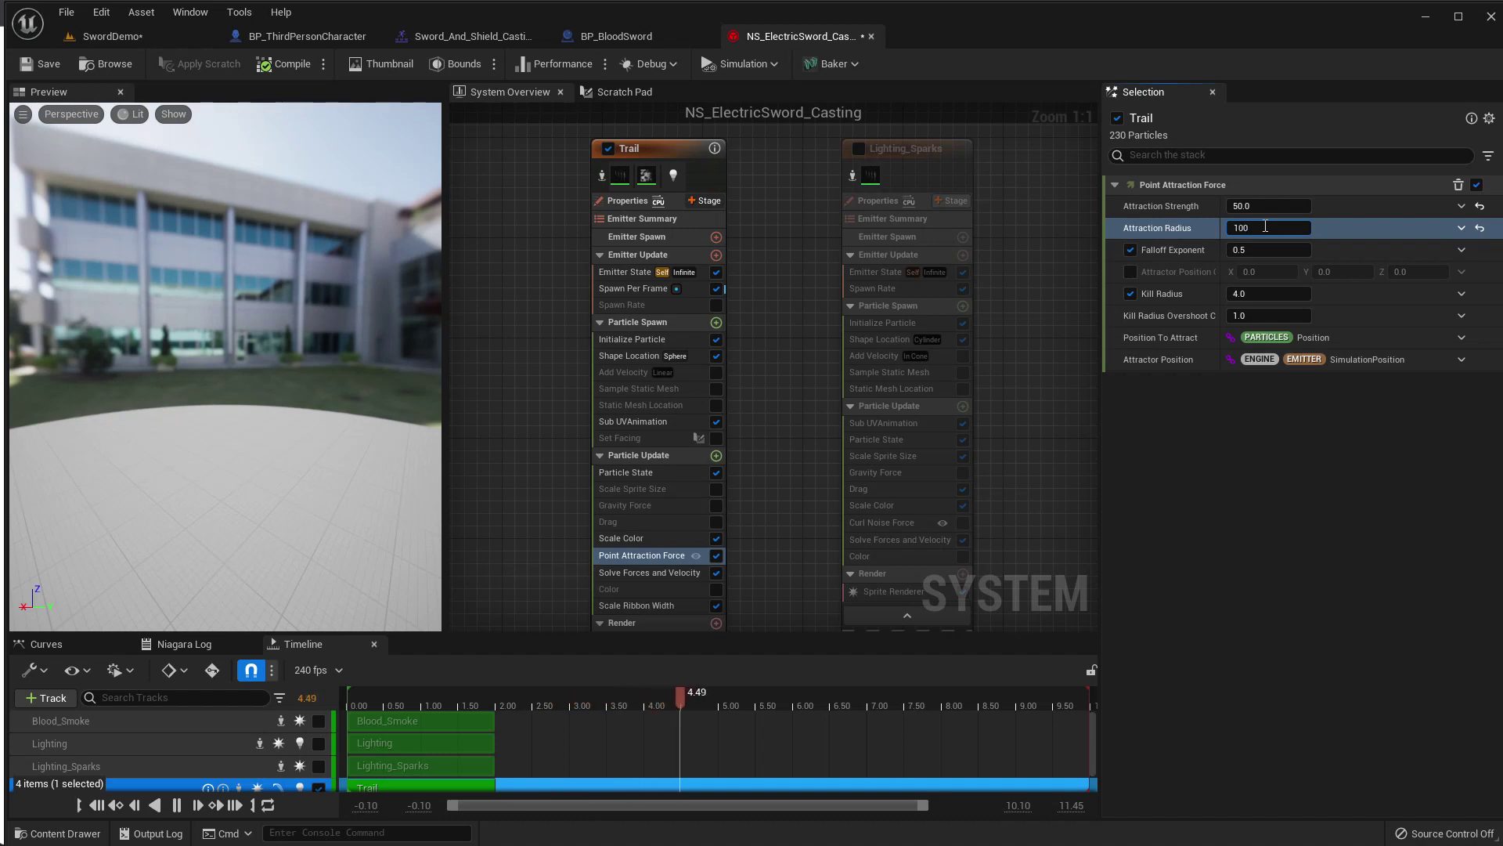
pyautogui.press('Tab')
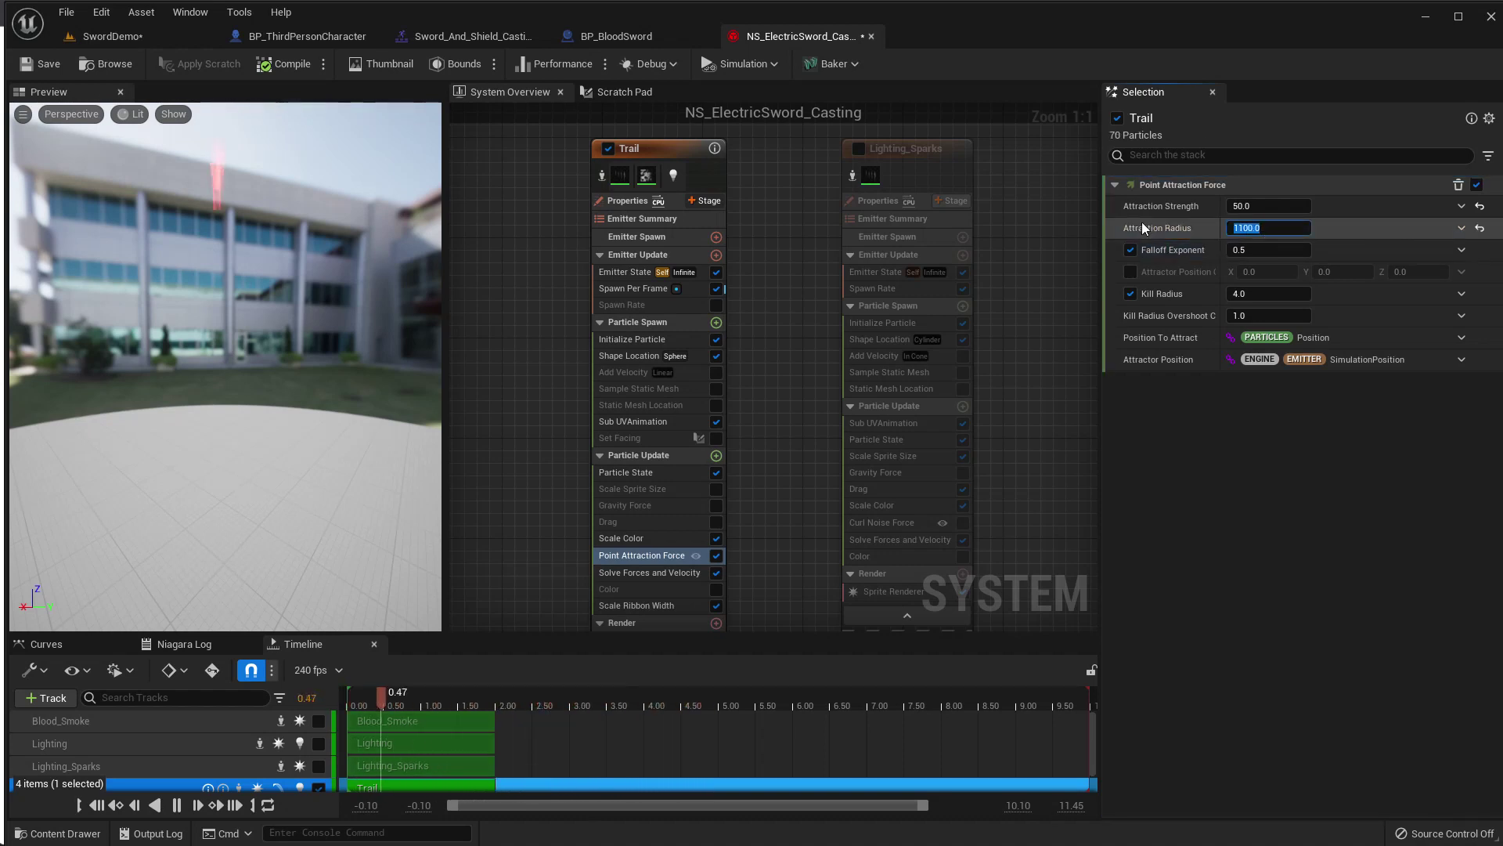
pyautogui.click(150, 39)
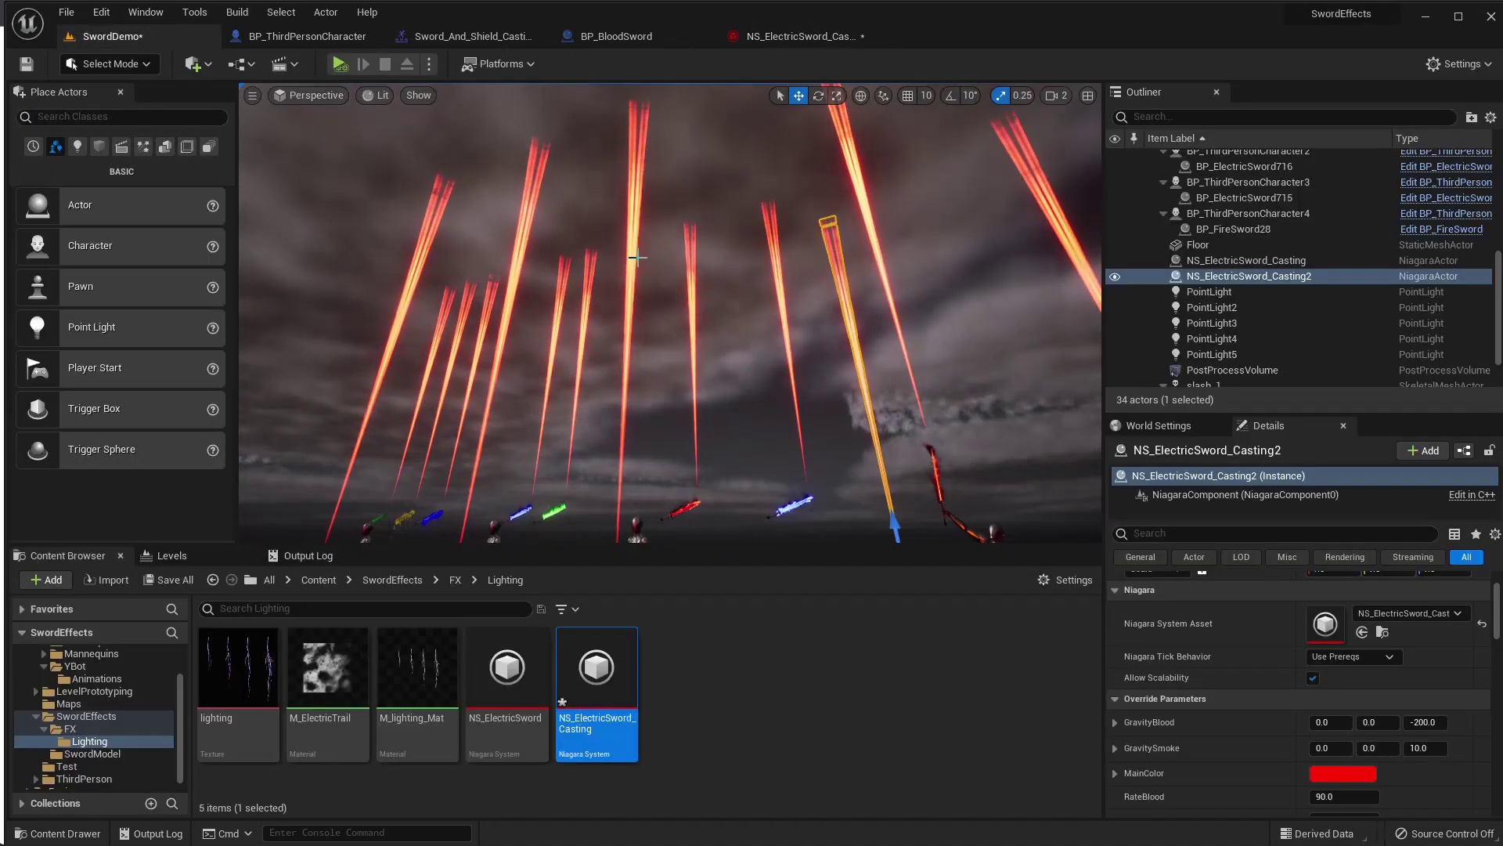
# Delete the duplicate NS_ElectricSword_Casting2 beam from the SwordDemo level.
pyautogui.moveTo(669, 313); pyautogui.dragTo(642, 313, button='right')
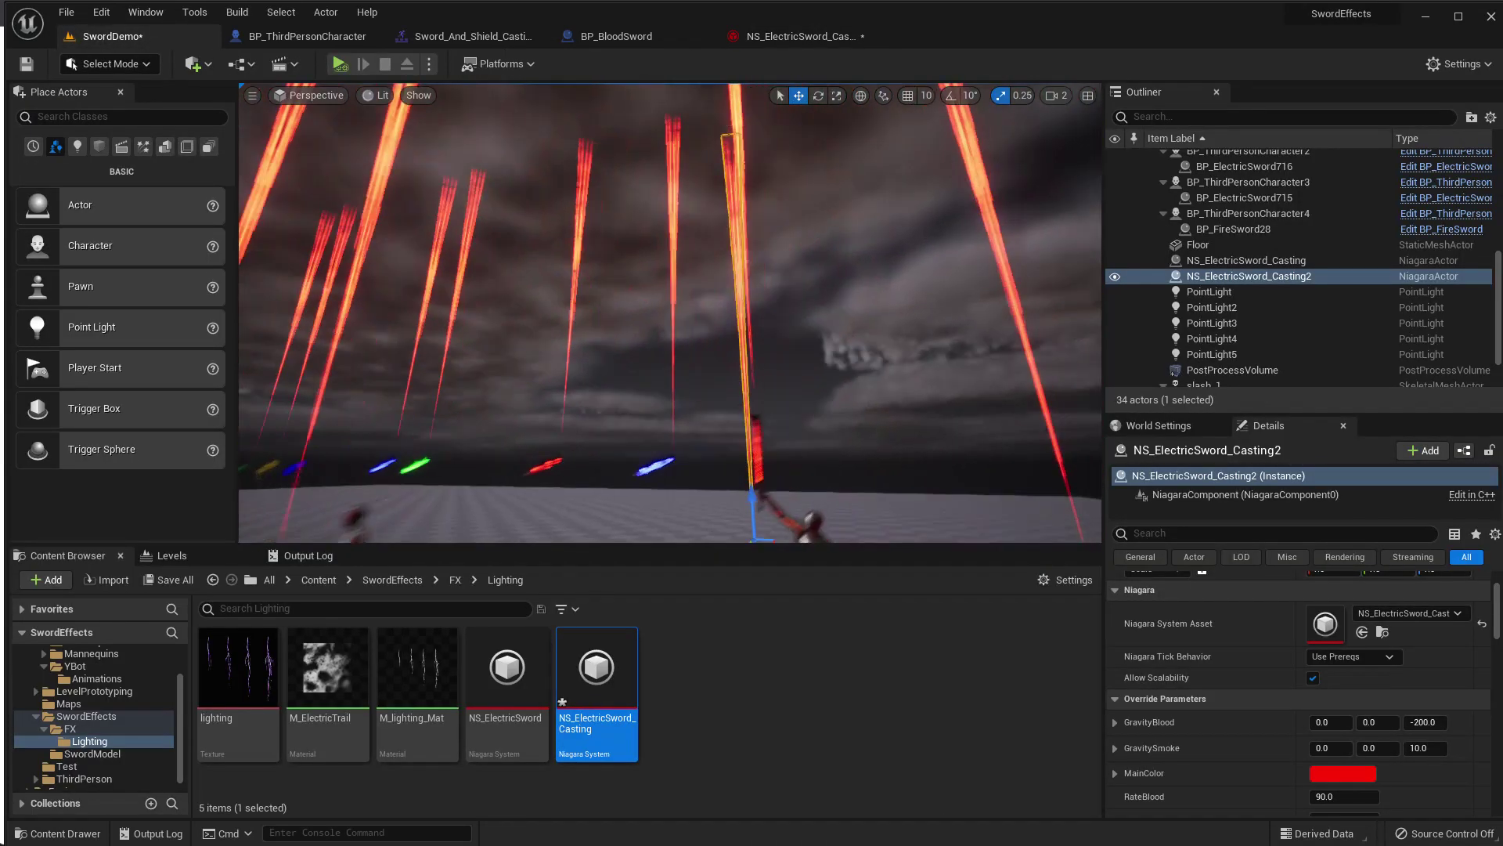
pyautogui.moveTo(637, 247); pyautogui.dragTo(636, 248, button='right')
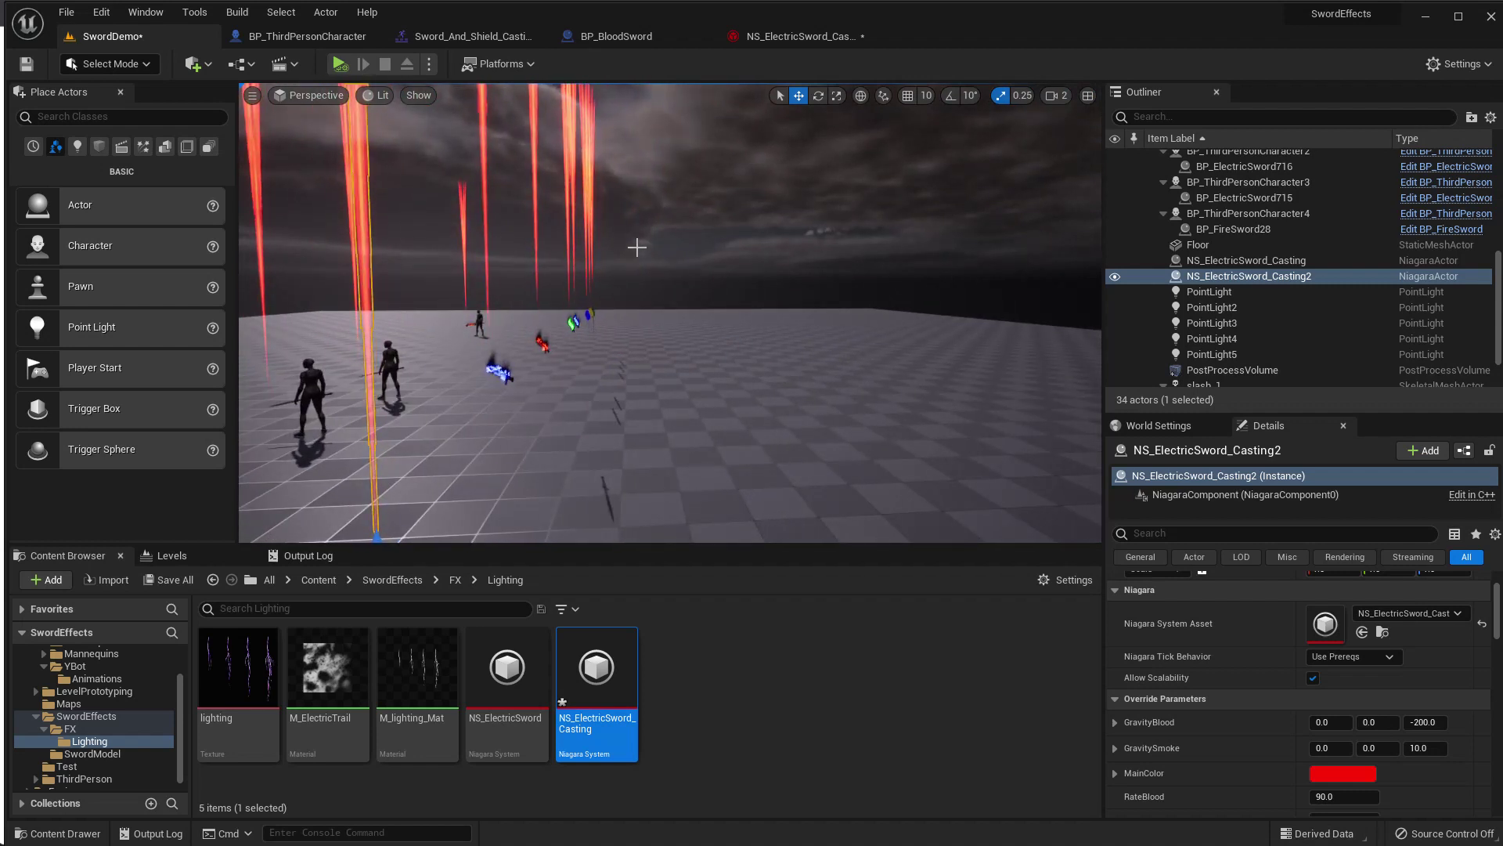
pyautogui.press('Delete')
pyautogui.moveTo(636, 248); pyautogui.dragTo(700, 243, button='right')
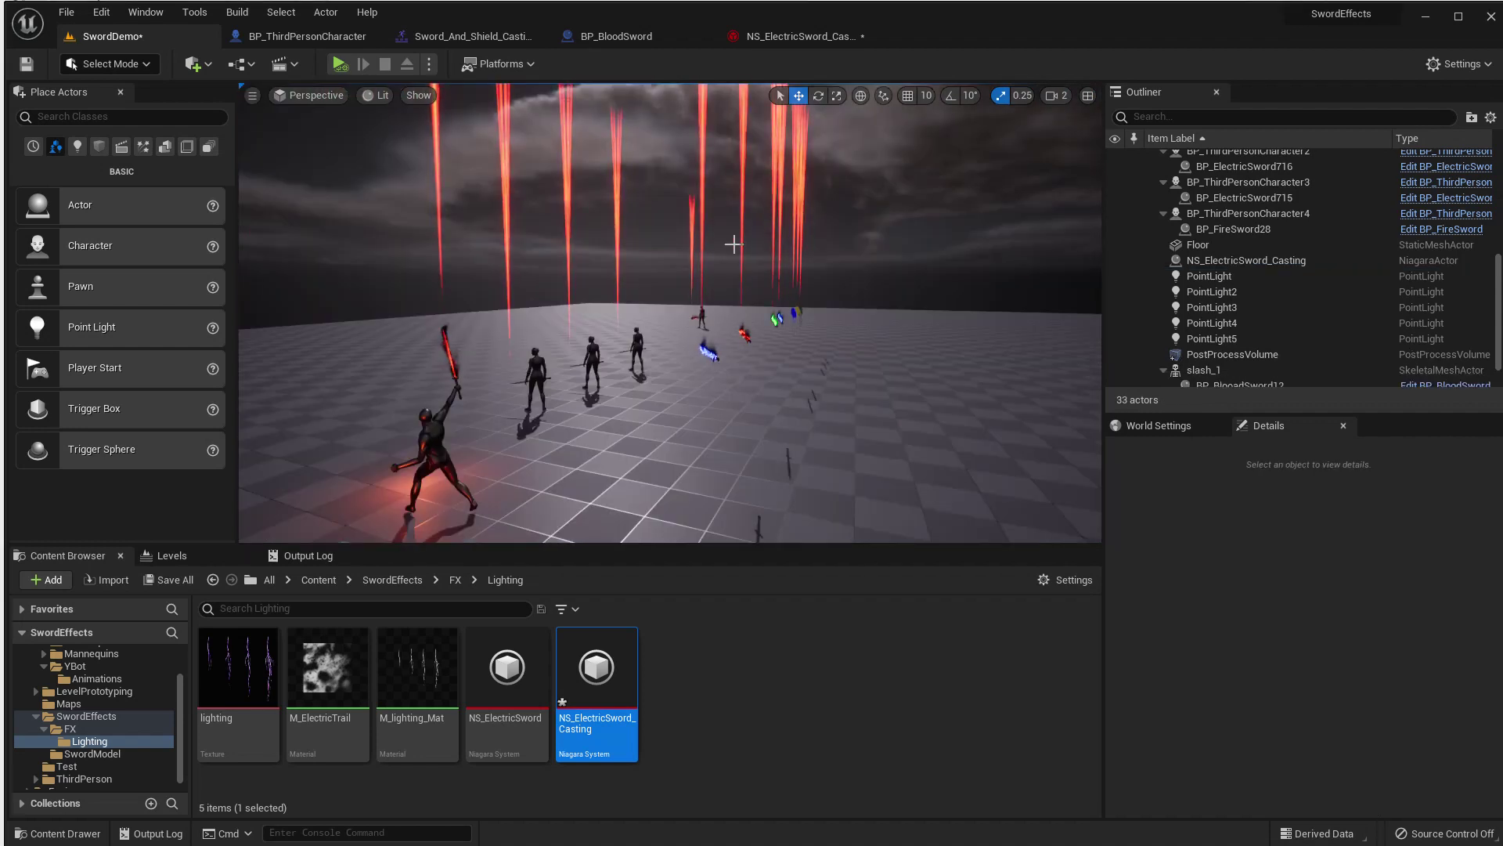
pyautogui.moveTo(827, 145); pyautogui.dragTo(827, 145, button='right')
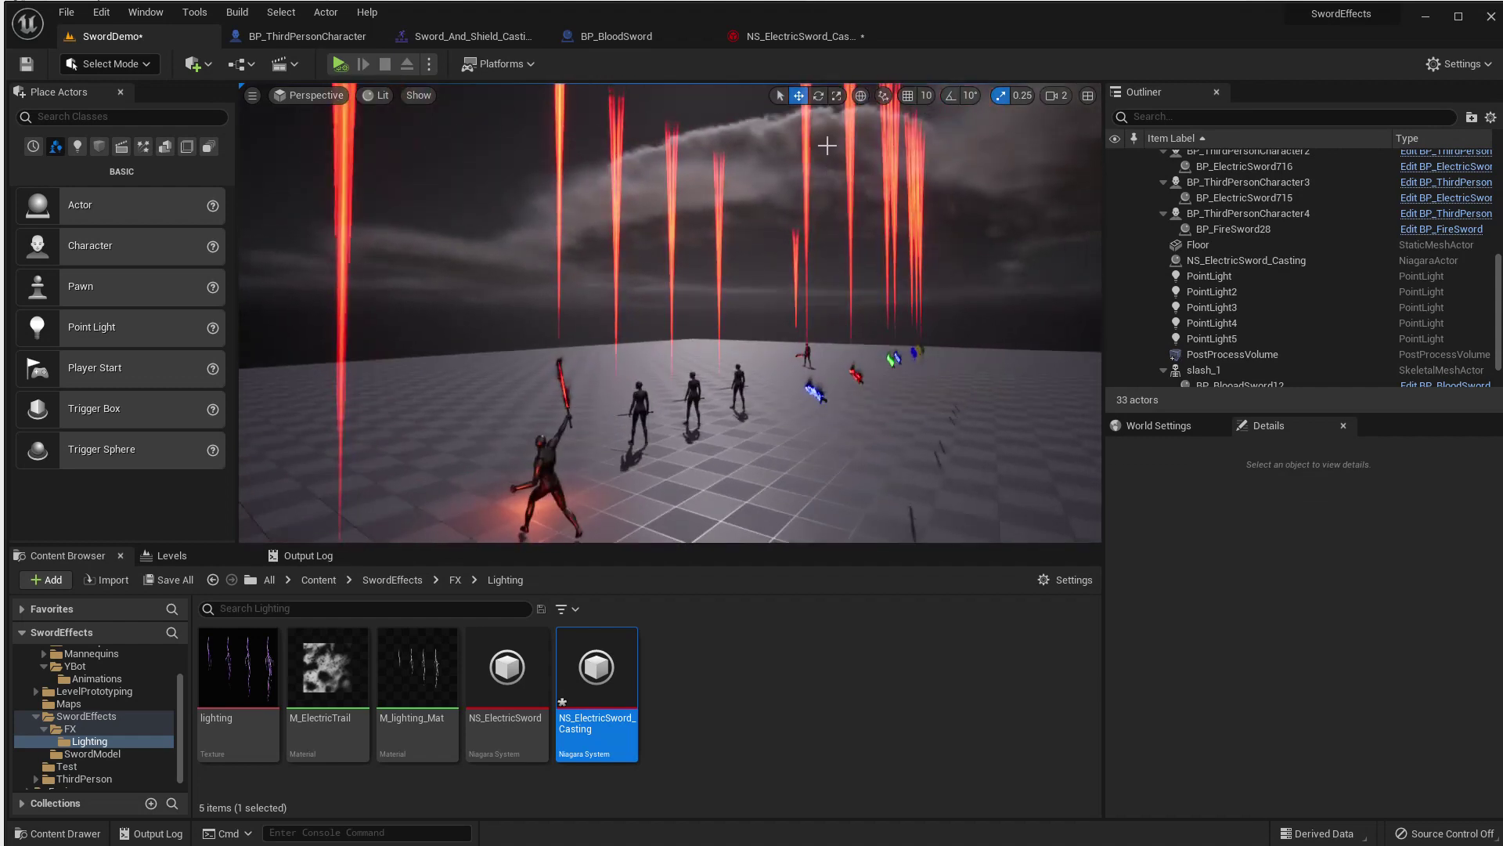
# Enable the Lighting_Sparks emitter in NS_ElectricSword_Casting and open BP_BloodSword.
pyautogui.click(613, 36)
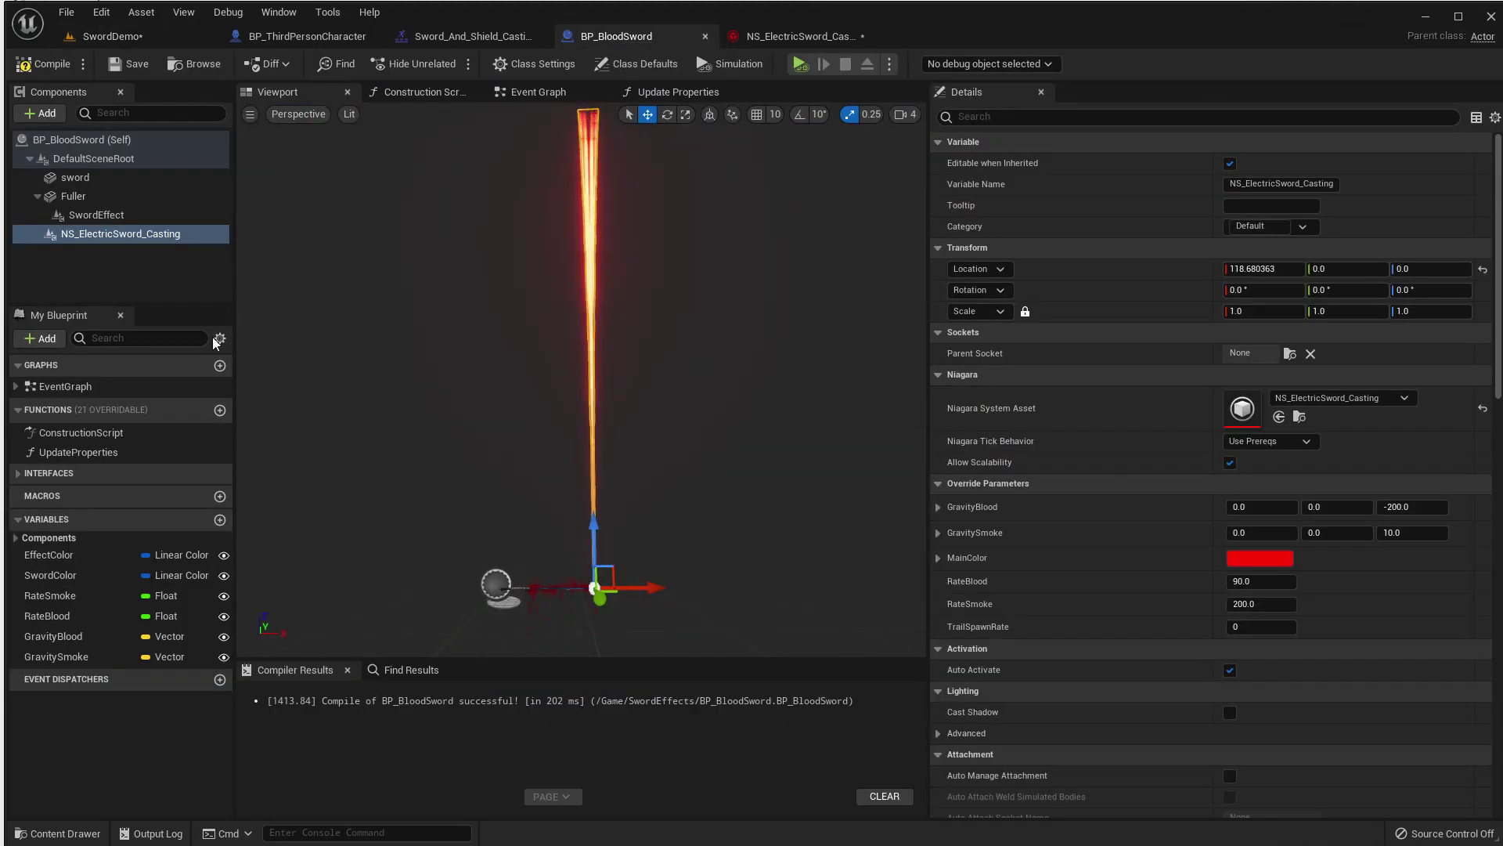
pyautogui.click(795, 36)
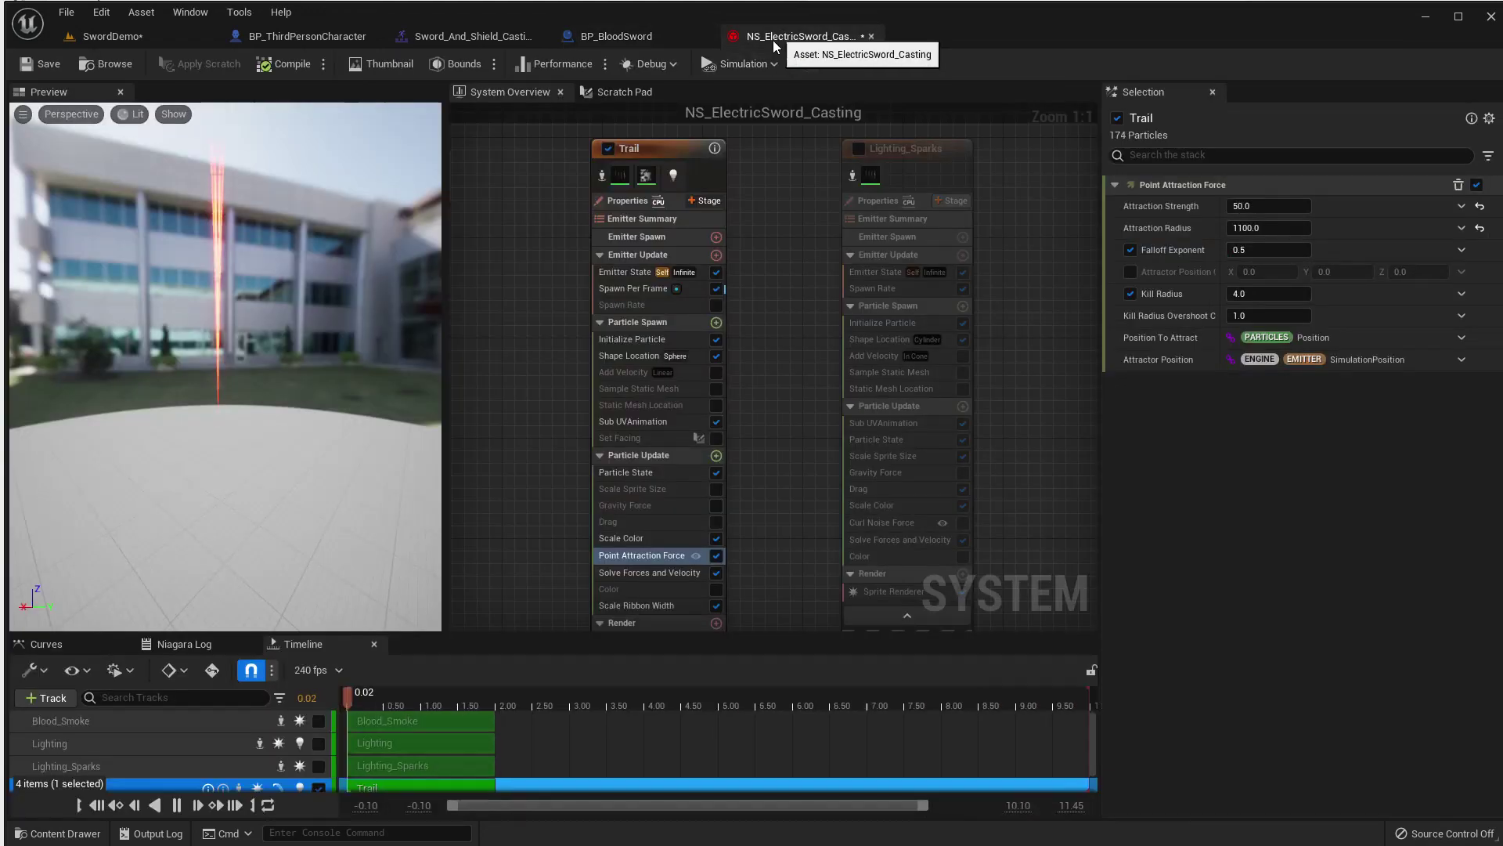
pyautogui.click(857, 148)
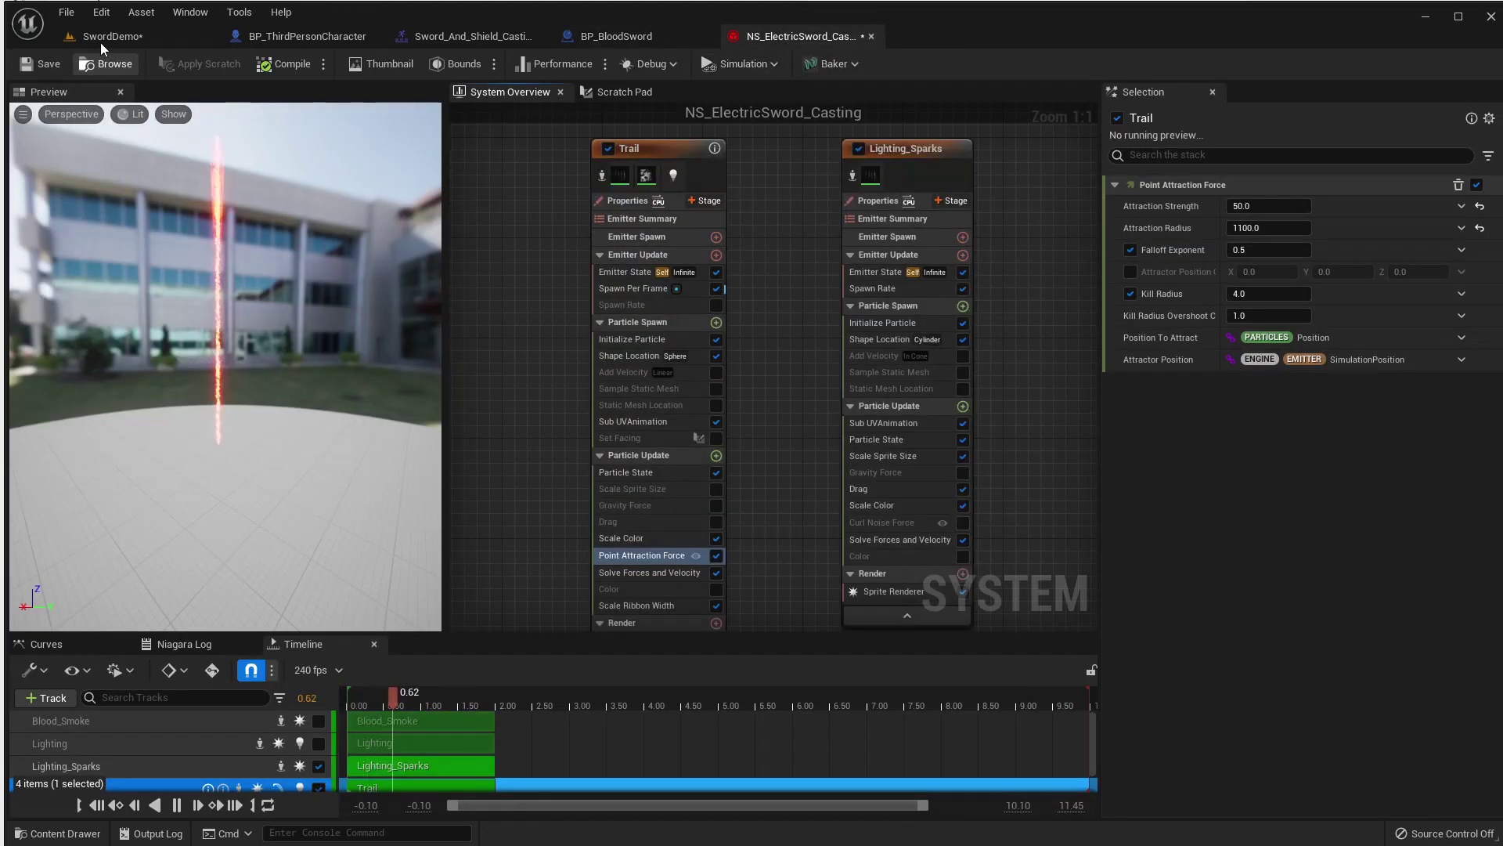
pyautogui.click(101, 39)
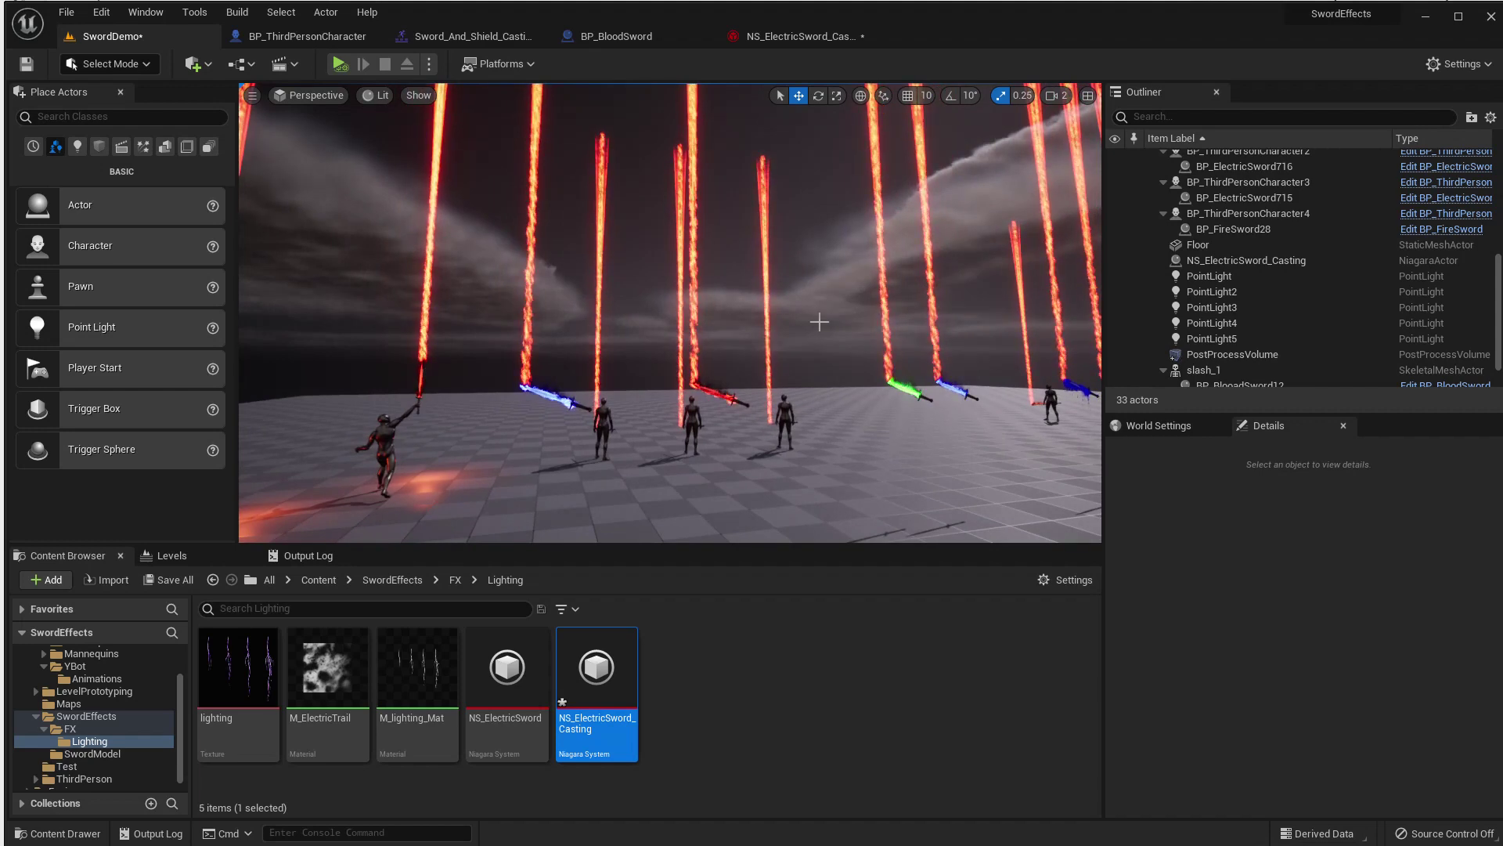
pyautogui.click(618, 36)
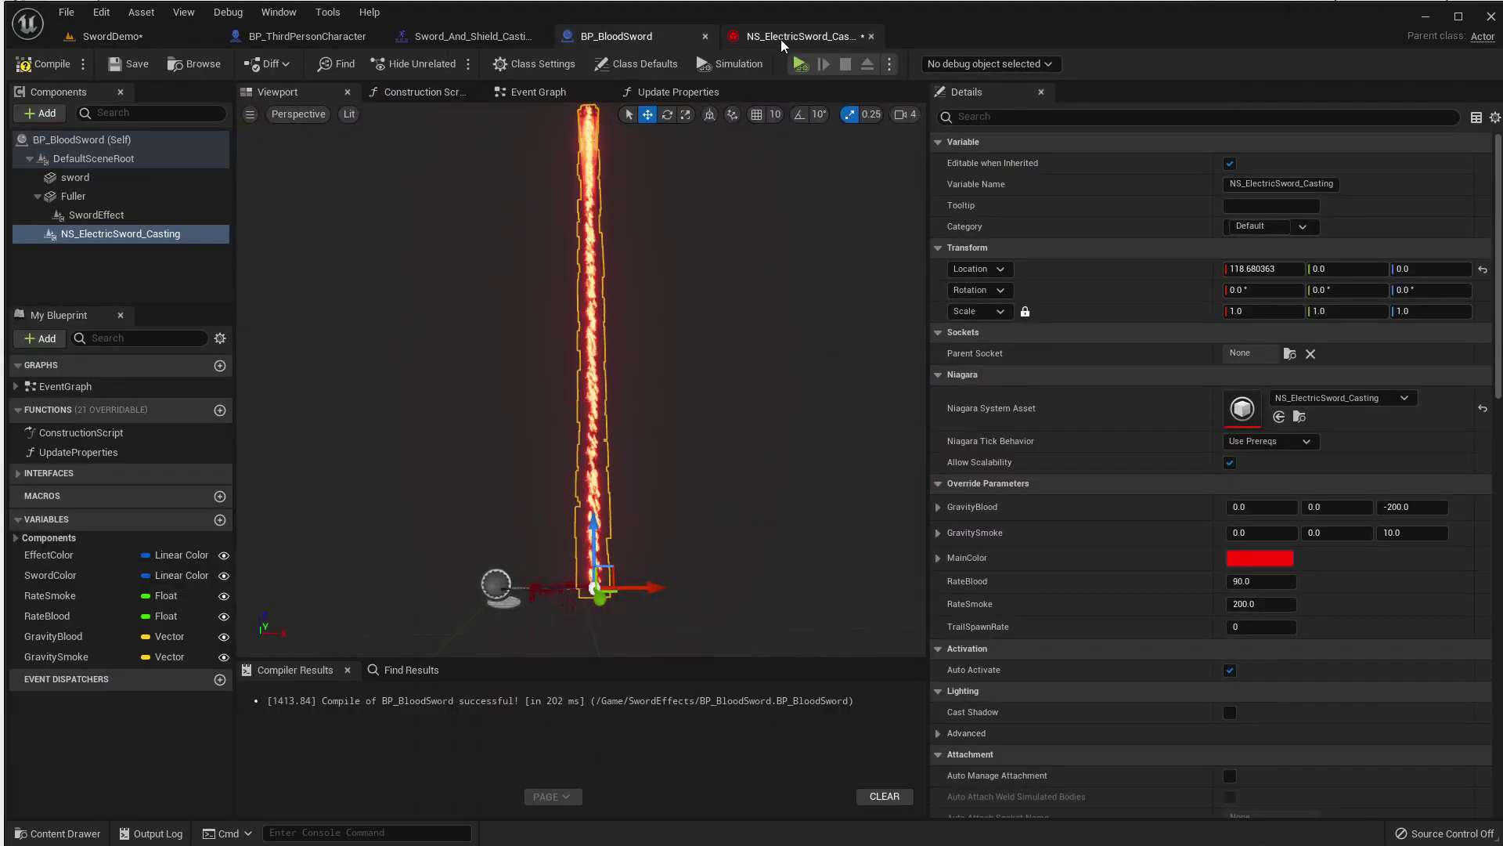
# Untick Auto Activate on the NS_ElectricSword_Casting component and recompile BP_BloodSword.
pyautogui.hotkey('ctrl', 'alt', 's')
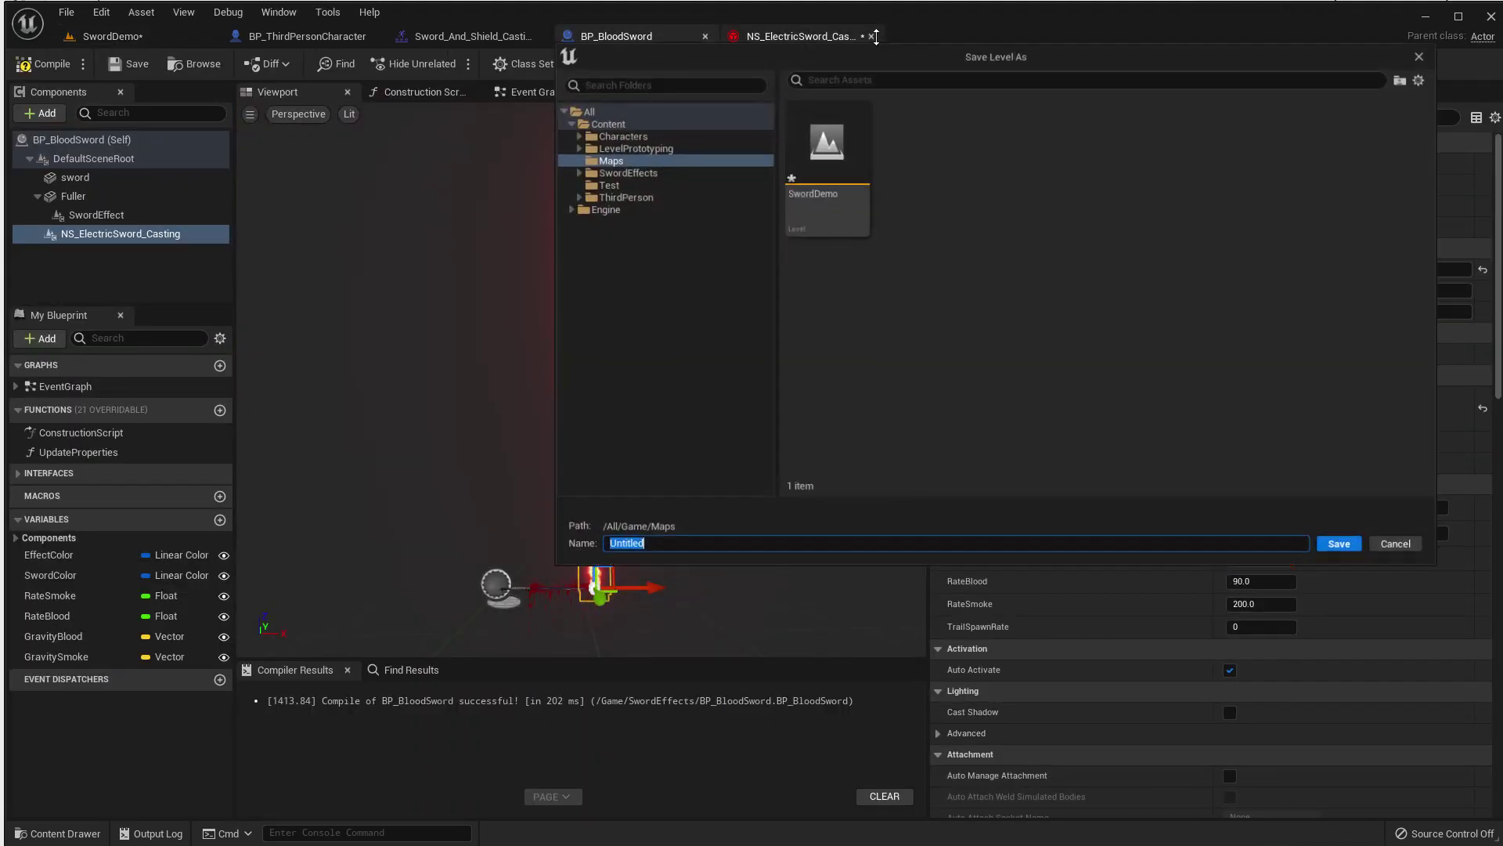
pyautogui.click(1426, 554)
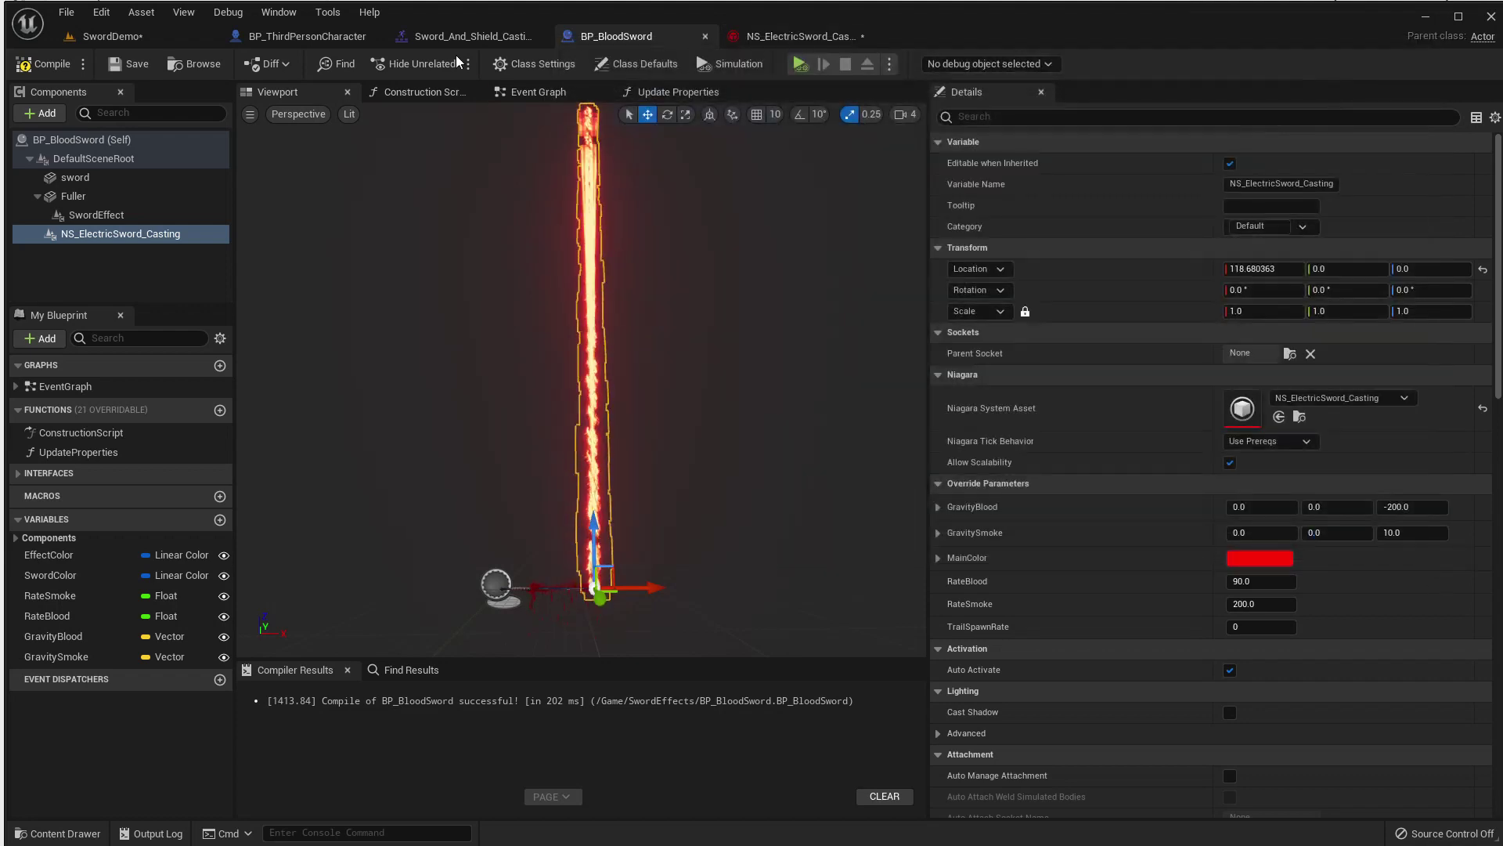
pyautogui.click(122, 233)
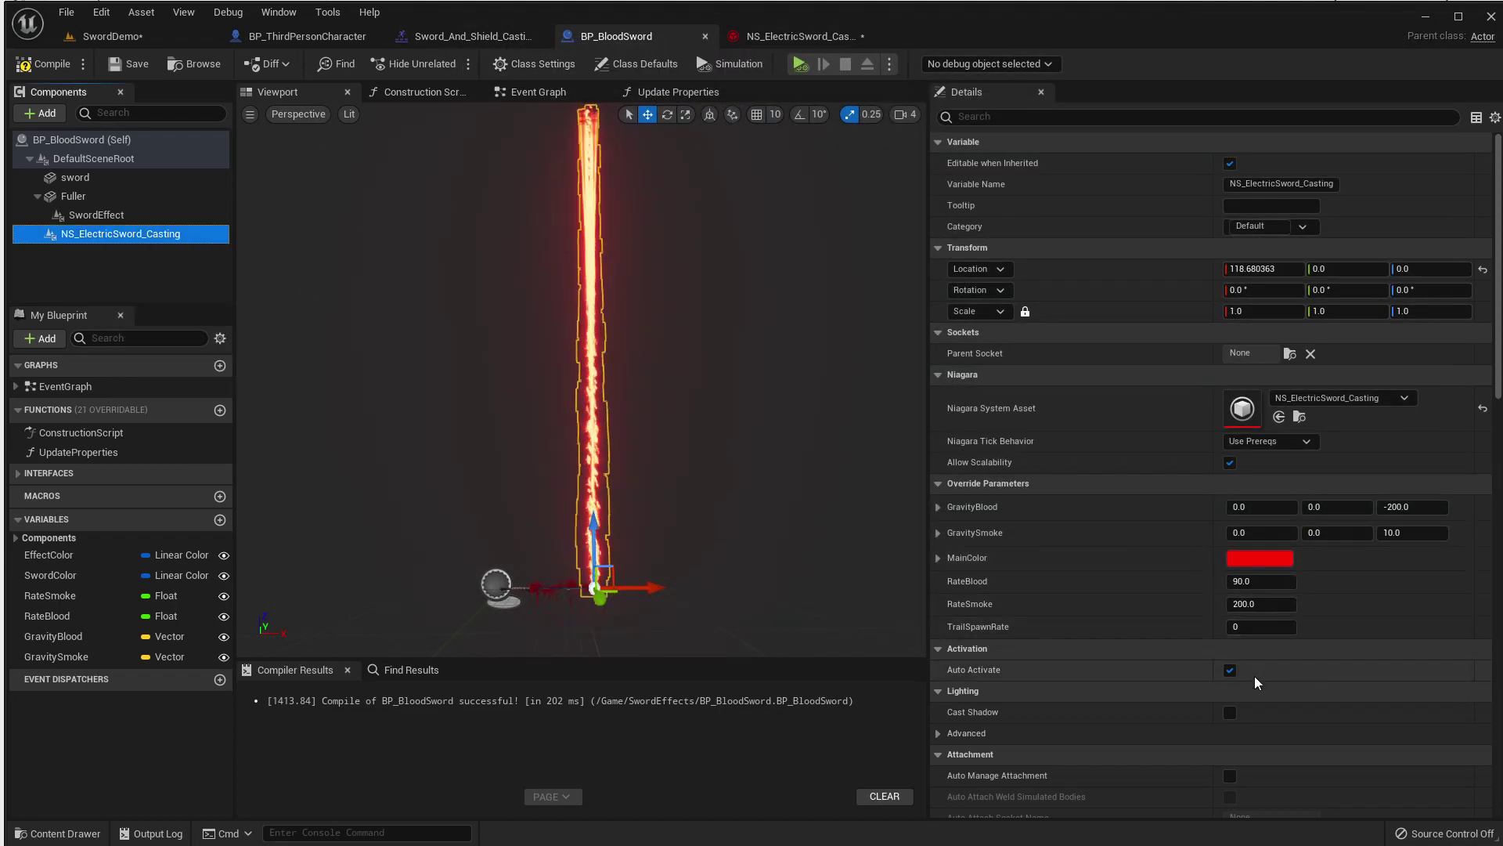
pyautogui.click(1232, 672)
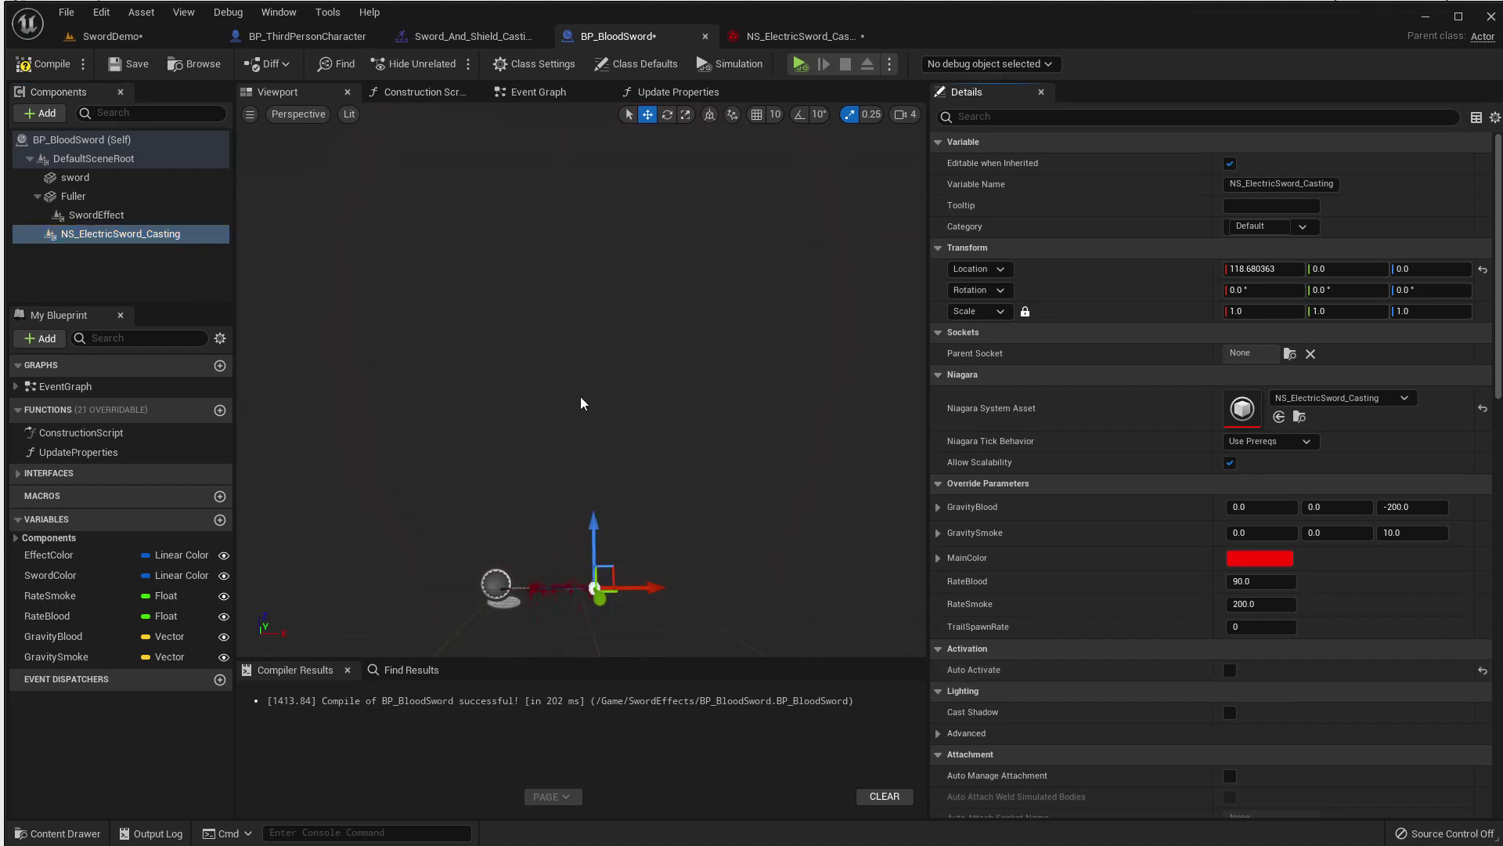
pyautogui.click(36, 61)
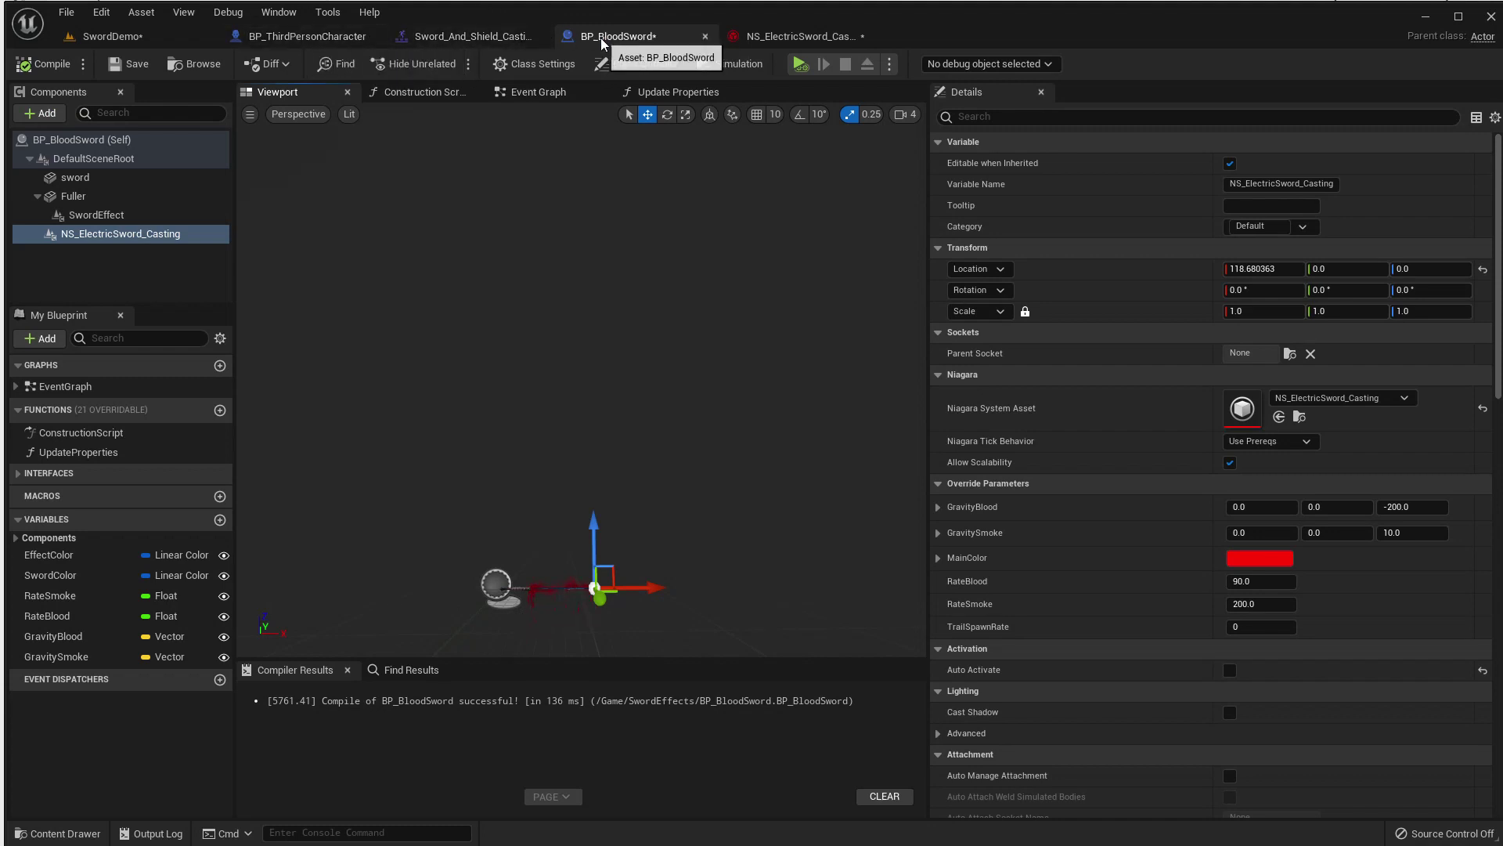
pyautogui.click(326, 36)
pyautogui.scroll(-2, 563, 279)
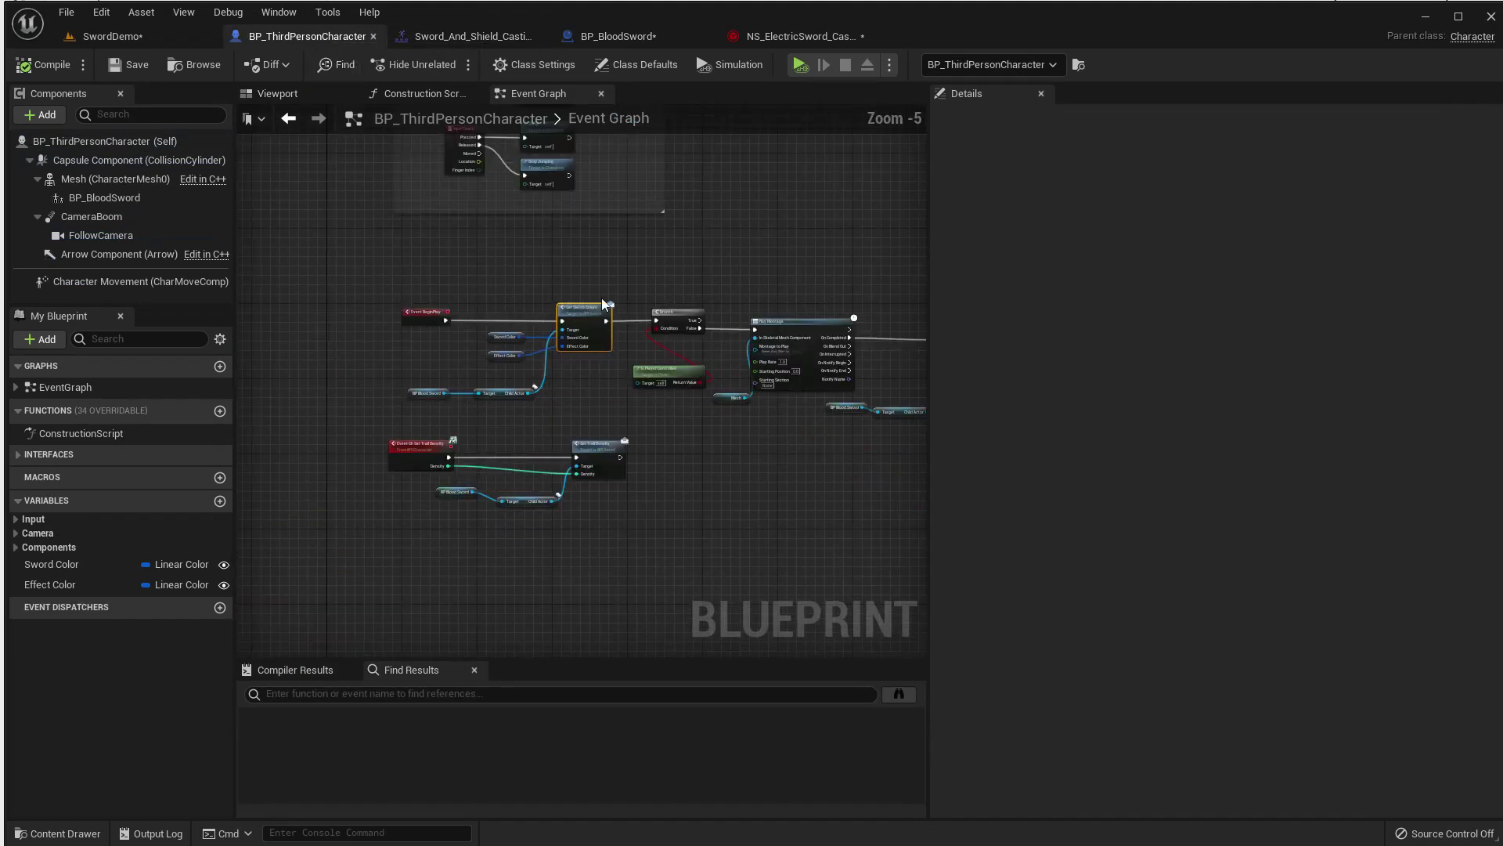
# In BP_BloodSword, show Class Settings with BPI Sword under Implemented Interfaces.
pyautogui.scroll(1, 792, 284)
pyautogui.moveTo(793, 283); pyautogui.dragTo(564, 289, button='right')
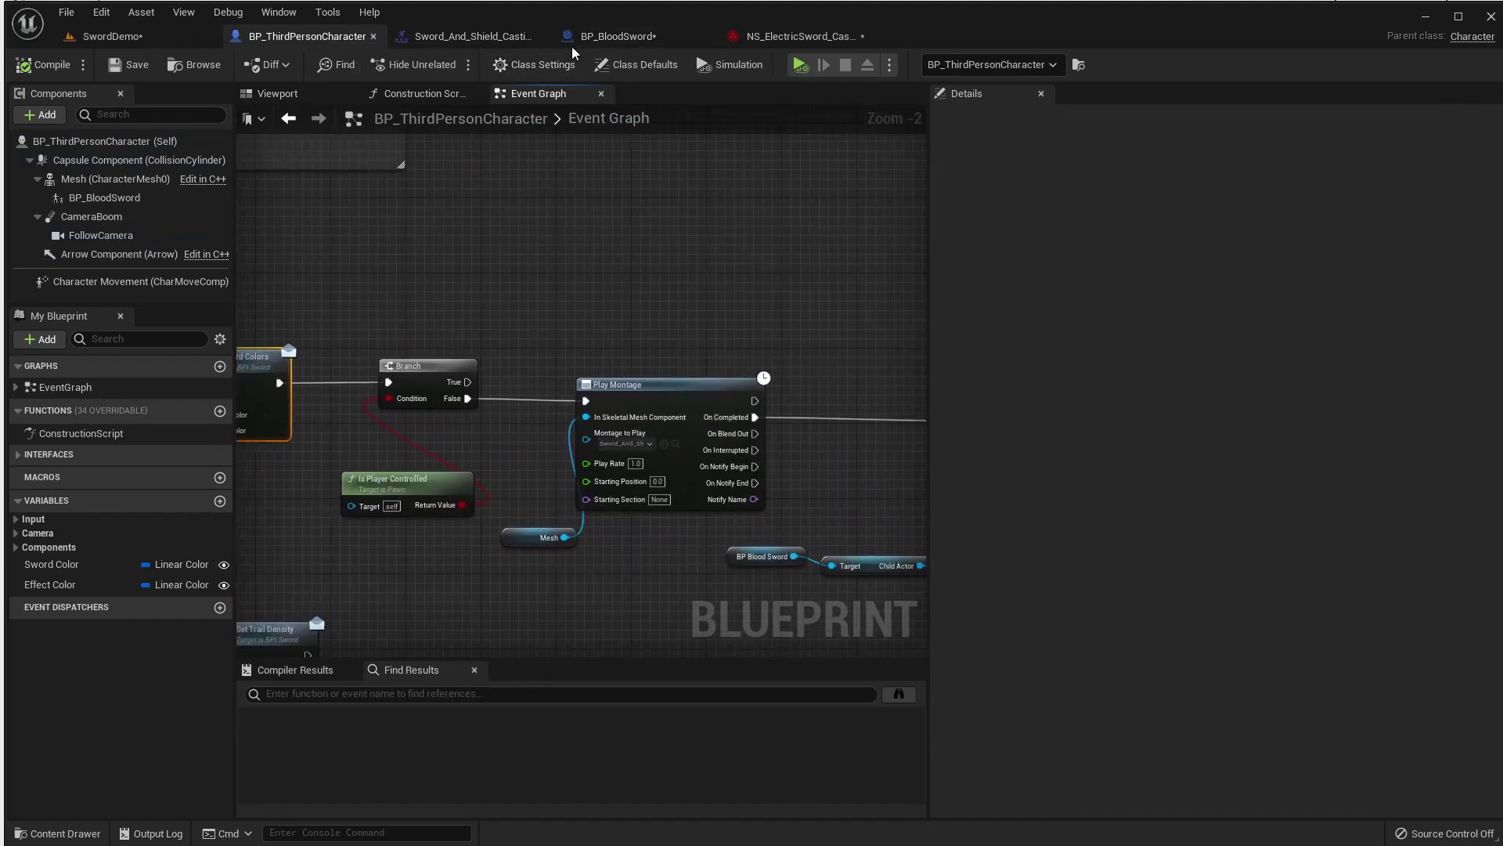
pyautogui.click(613, 36)
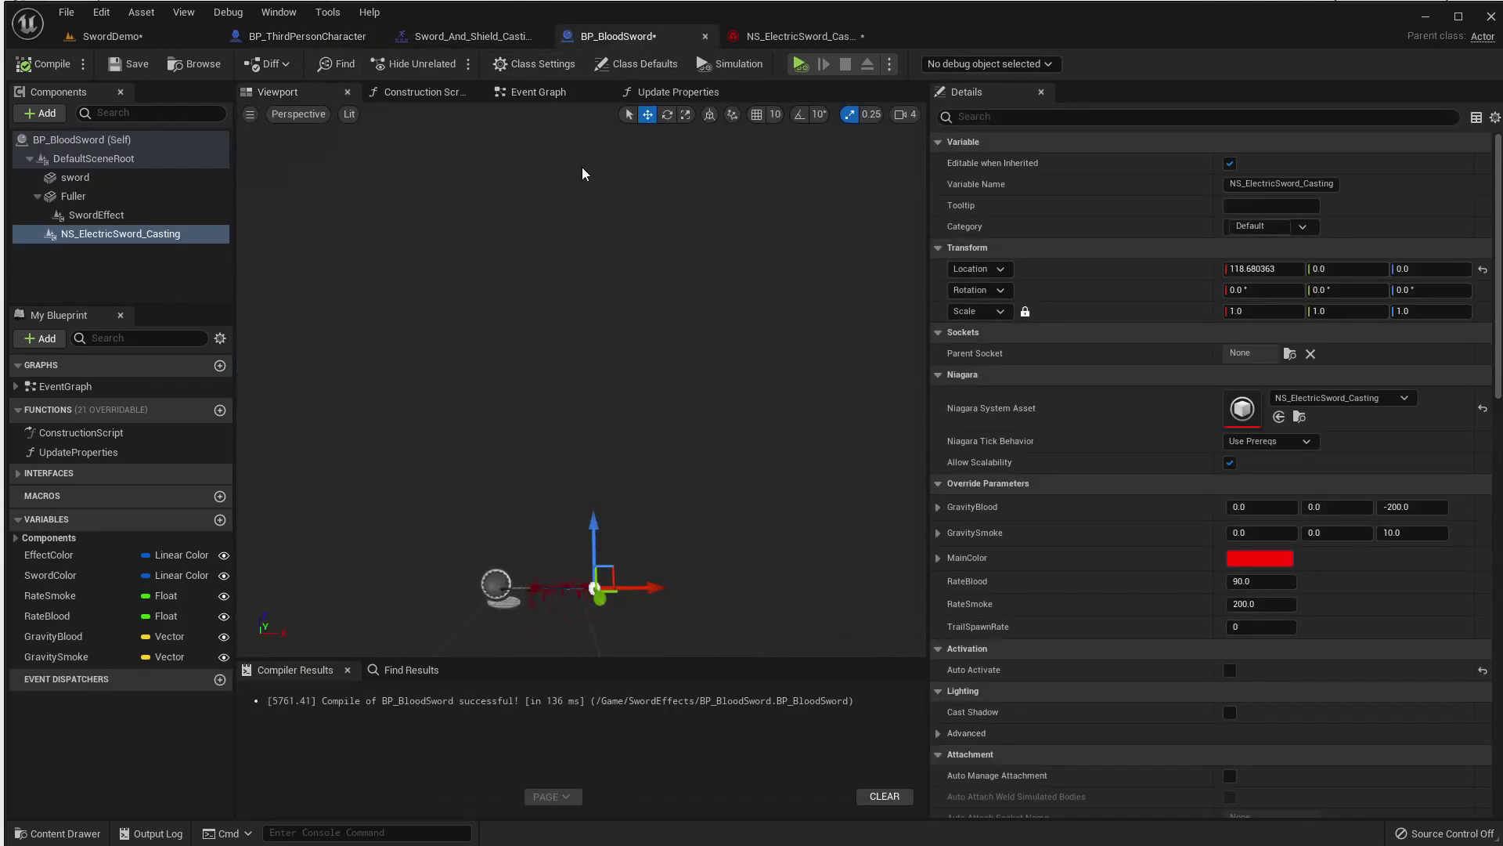
pyautogui.click(520, 69)
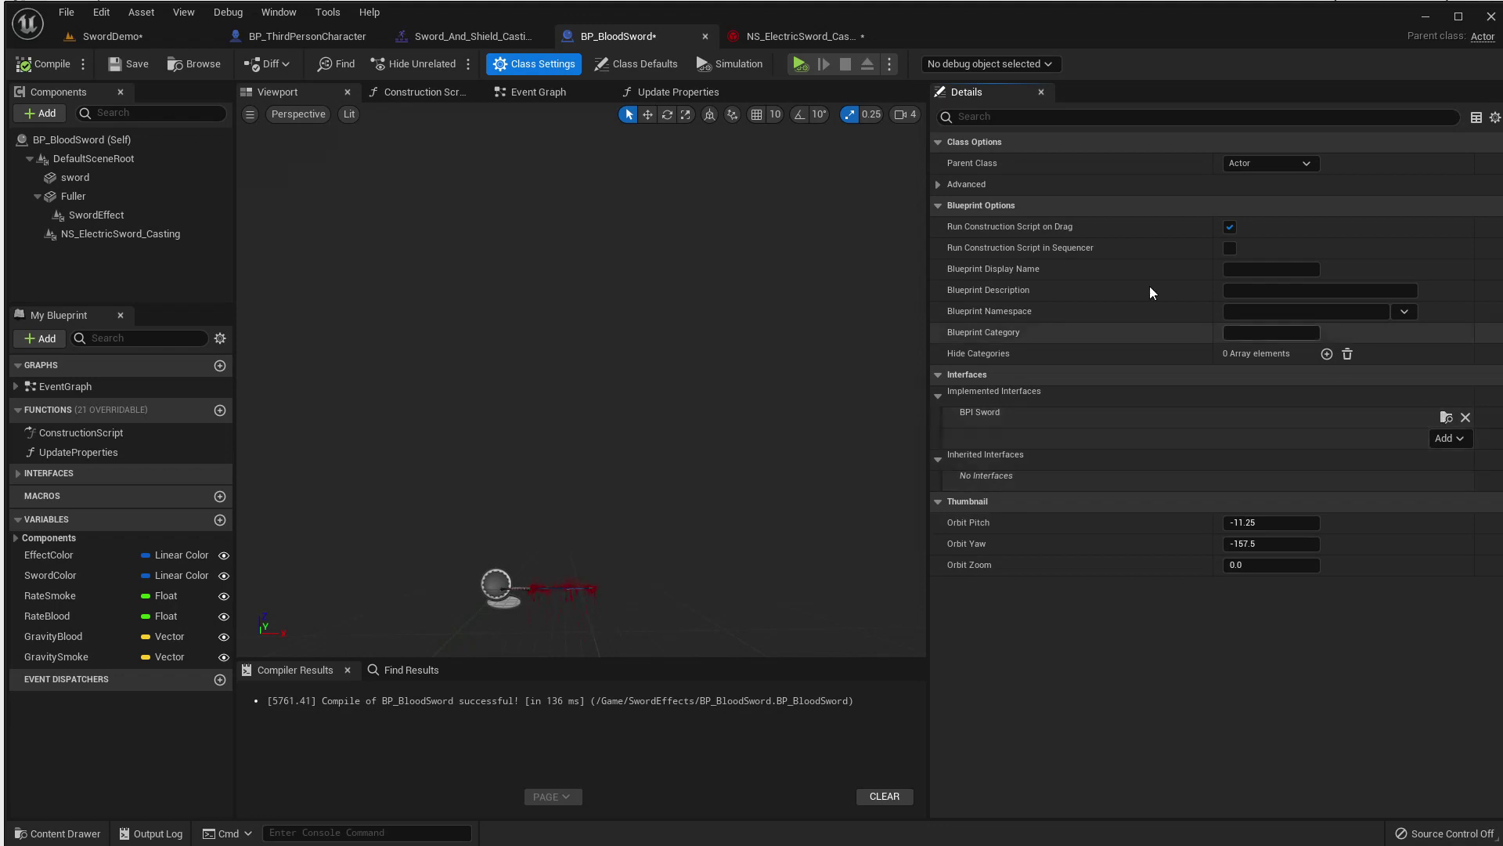
# Add a new function named ToggleChargingEffect to the BPI_Sword interface.
pyautogui.click(1447, 419)
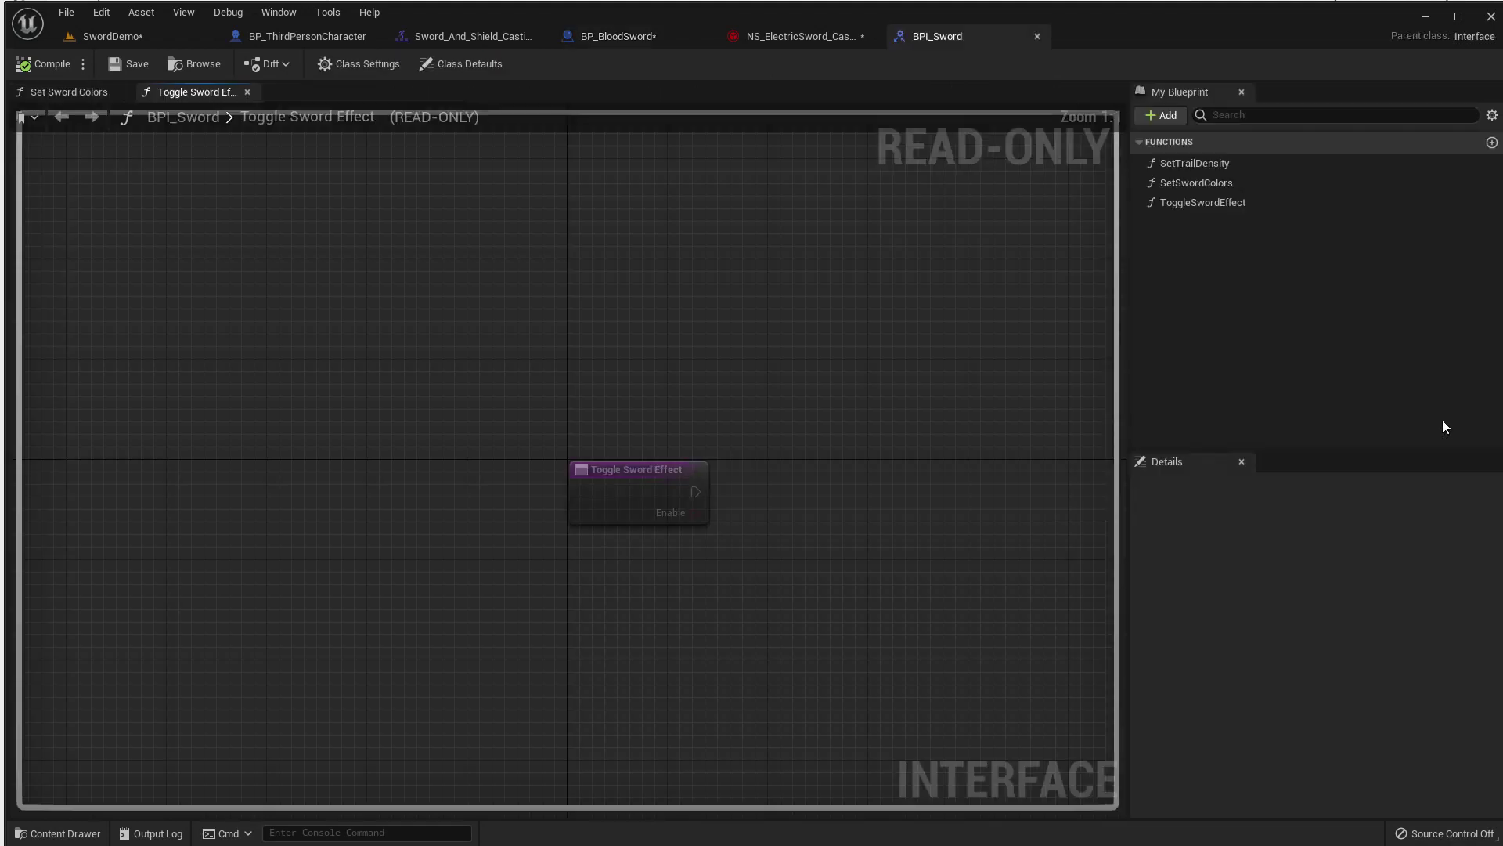
pyautogui.click(1170, 118)
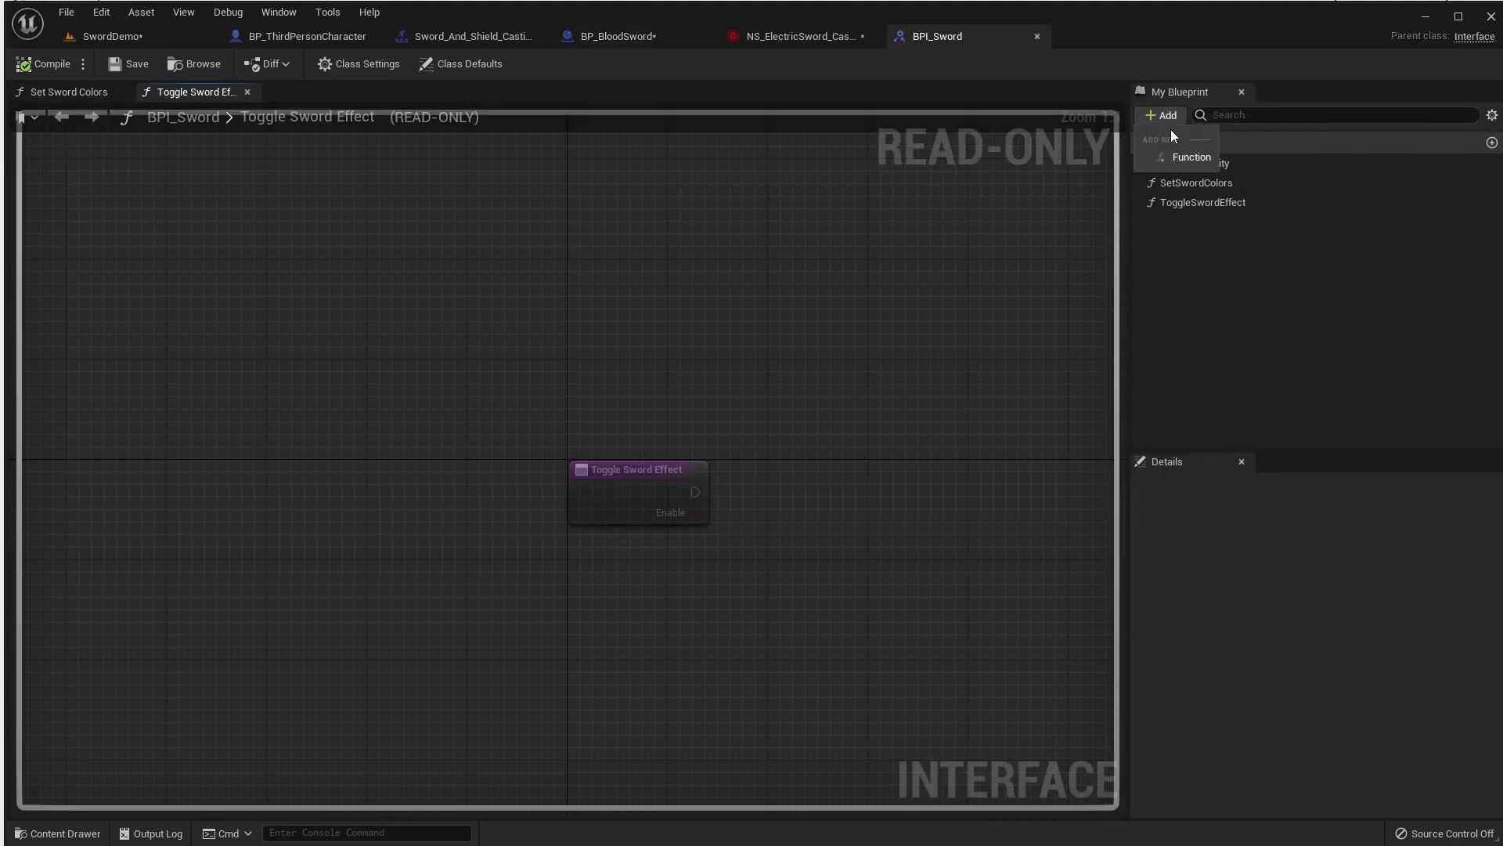
pyautogui.click(1173, 159)
pyautogui.write('To')
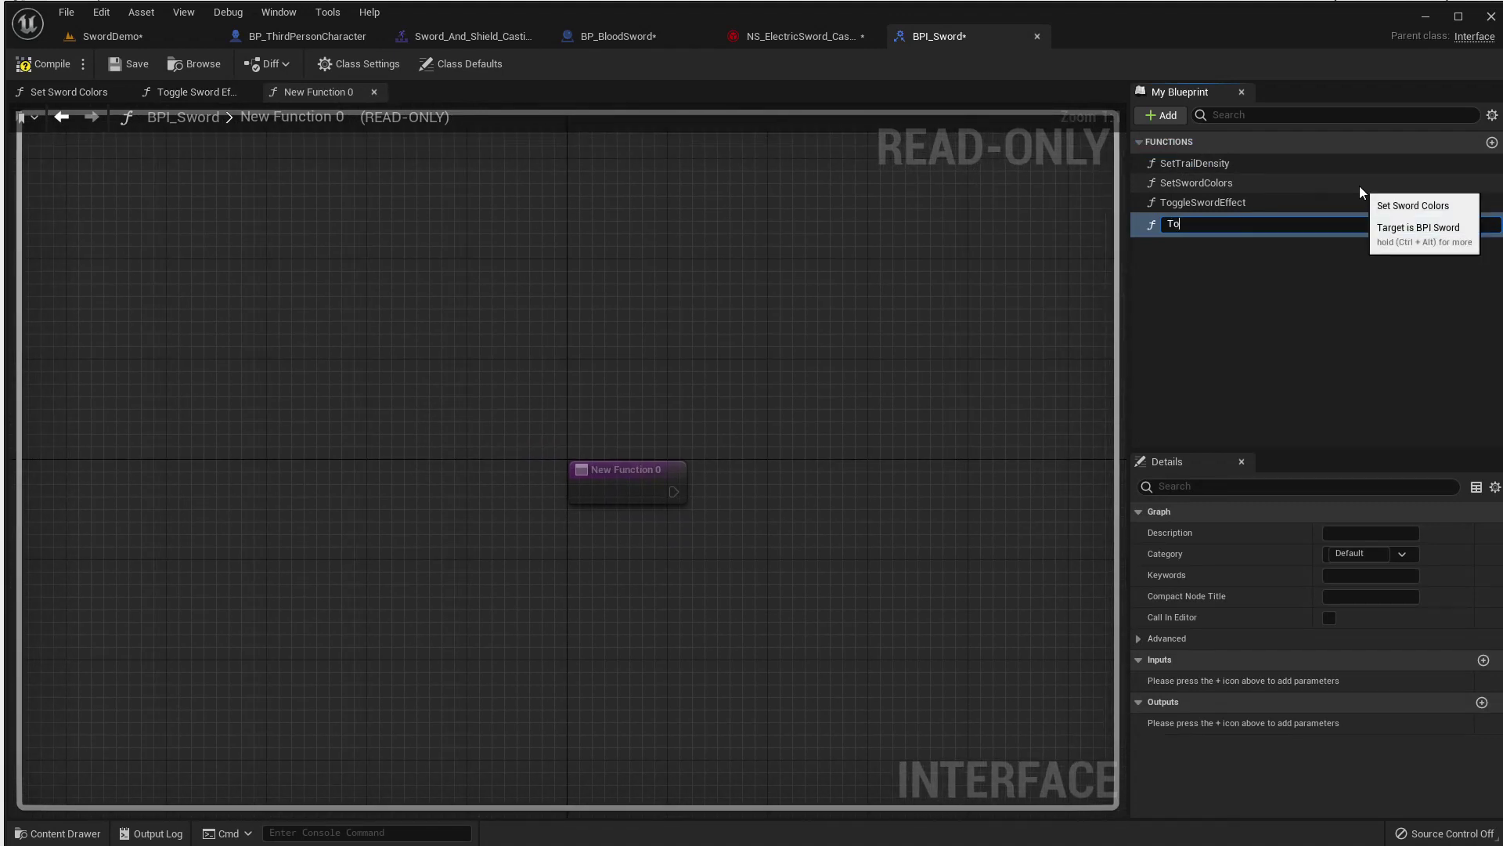
pyautogui.write('ggleChar')
pyautogui.write('gi')
pyautogui.press('BackSpace')
pyautogui.press('BackSpace')
pyautogui.press('BackSpace')
pyautogui.press('BackSpace')
pyautogui.press('BackSpace')
pyautogui.write('harg')
pyautogui.write('e')
pyautogui.press('BackSpace')
pyautogui.write('ingE')
pyautogui.write('ffec')
pyautogui.write('t')
pyautogui.press('Return')
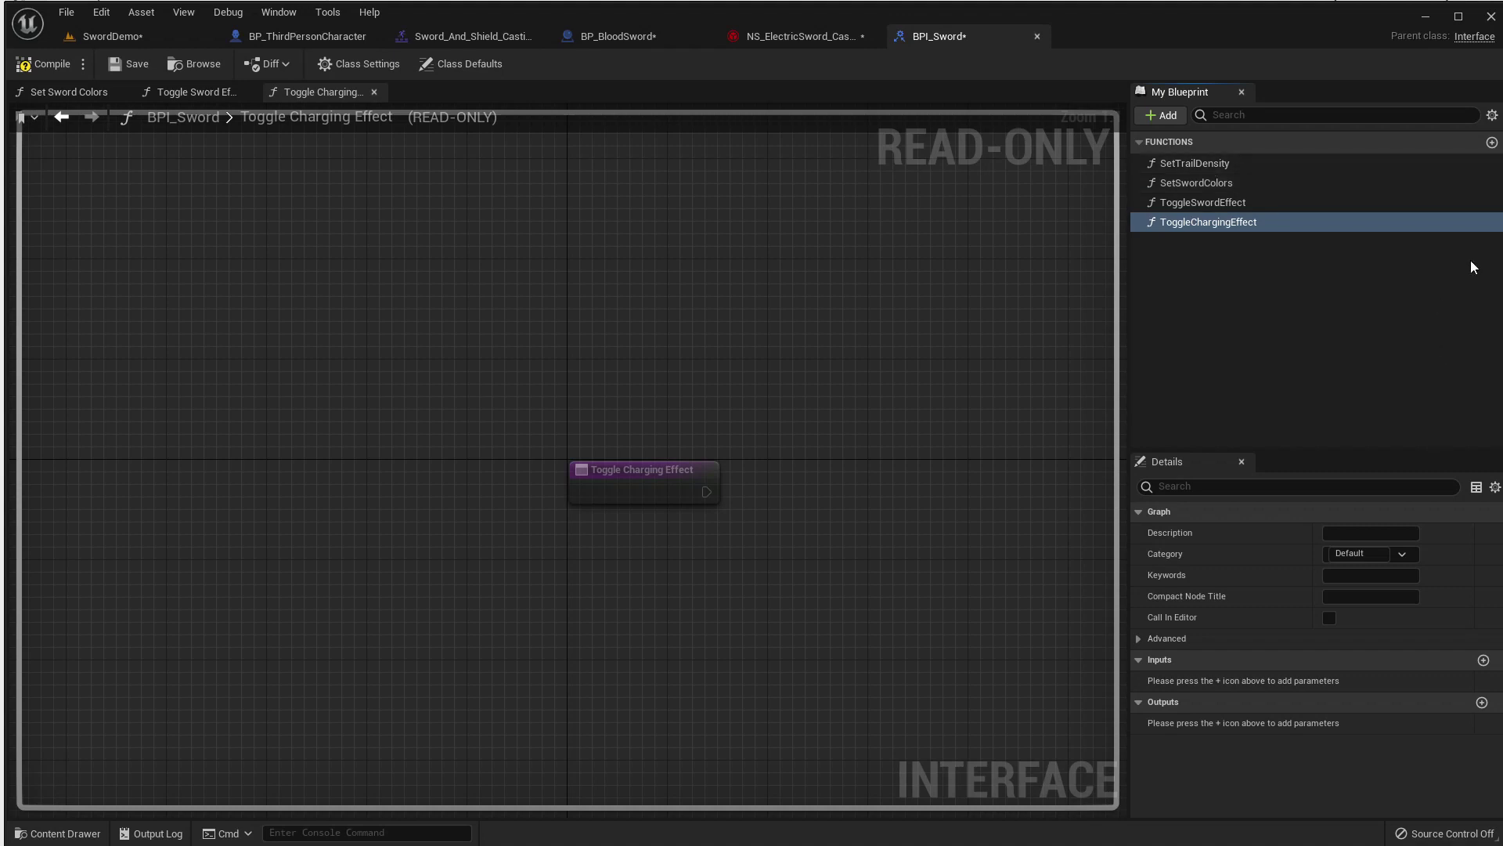
# Give ToggleChargingEffect a Boolean input named Enable and save, skipping the level save.
pyautogui.click(1483, 660)
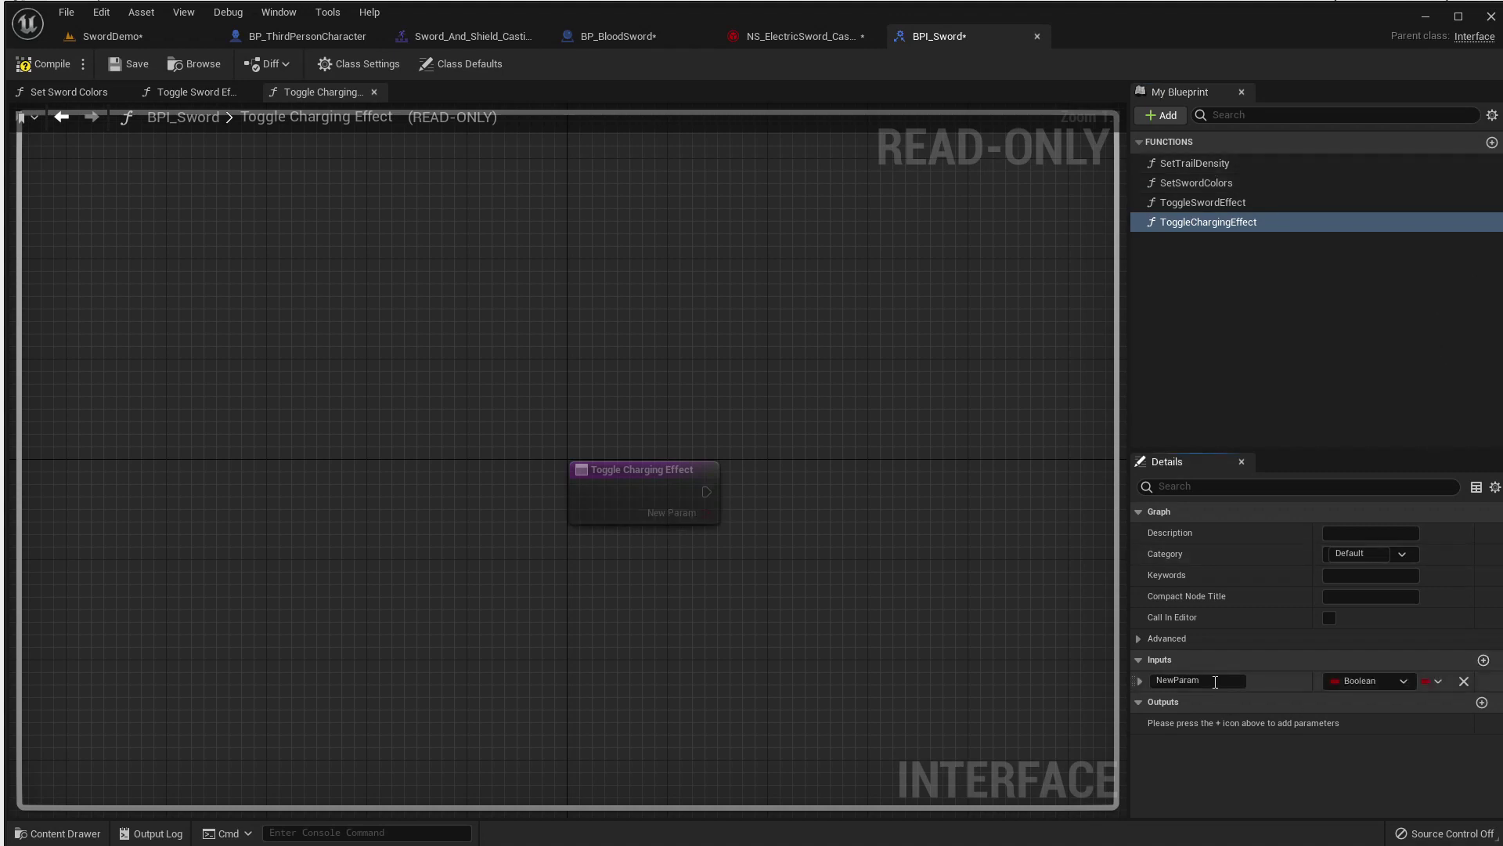
pyautogui.write('Enable')
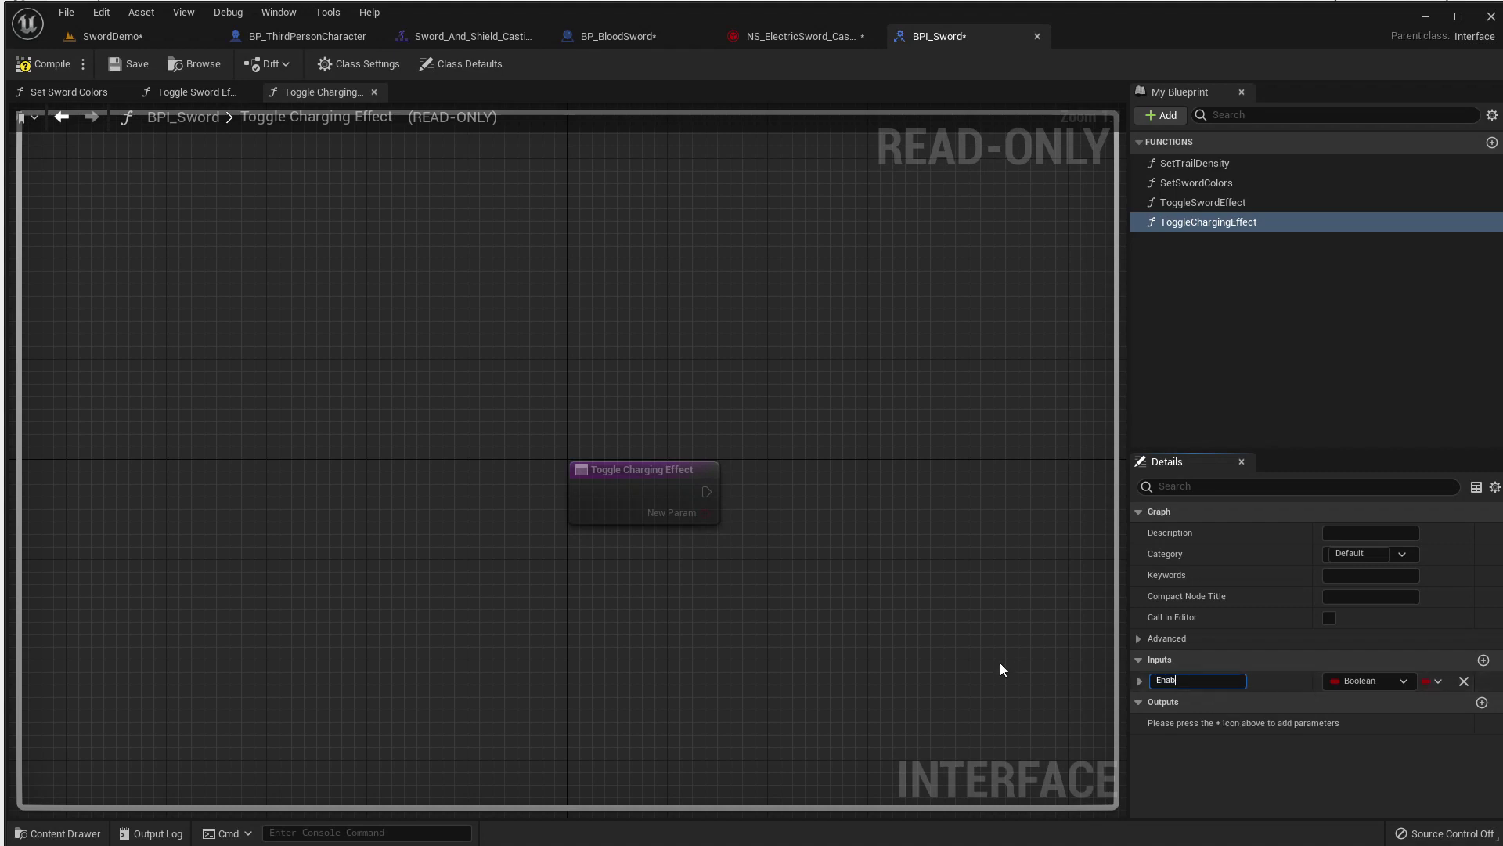
pyautogui.press('Return')
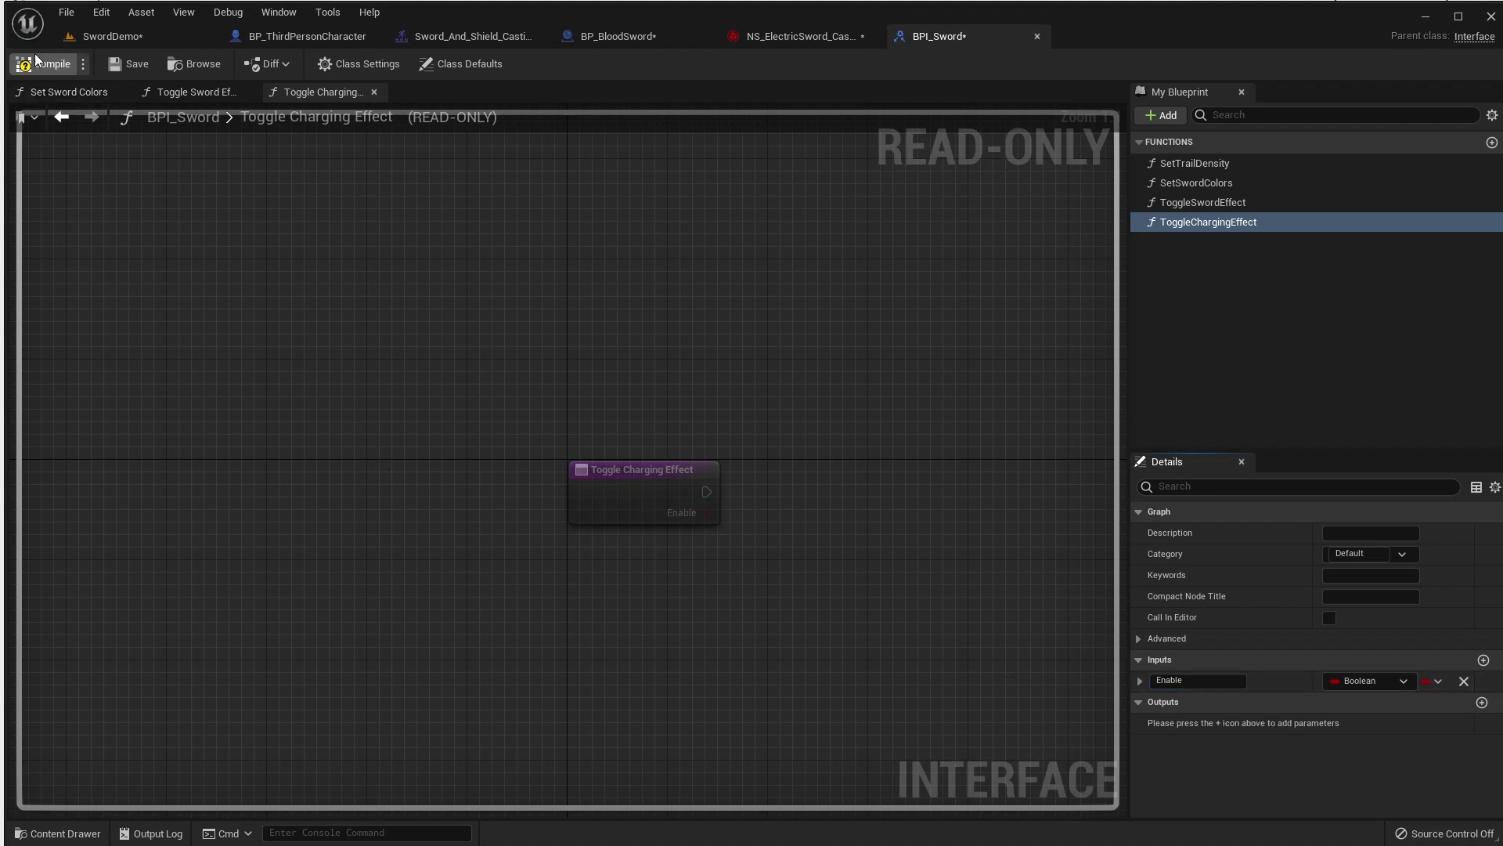
pyautogui.hotkey('ctrl', 's')
pyautogui.press('Right')
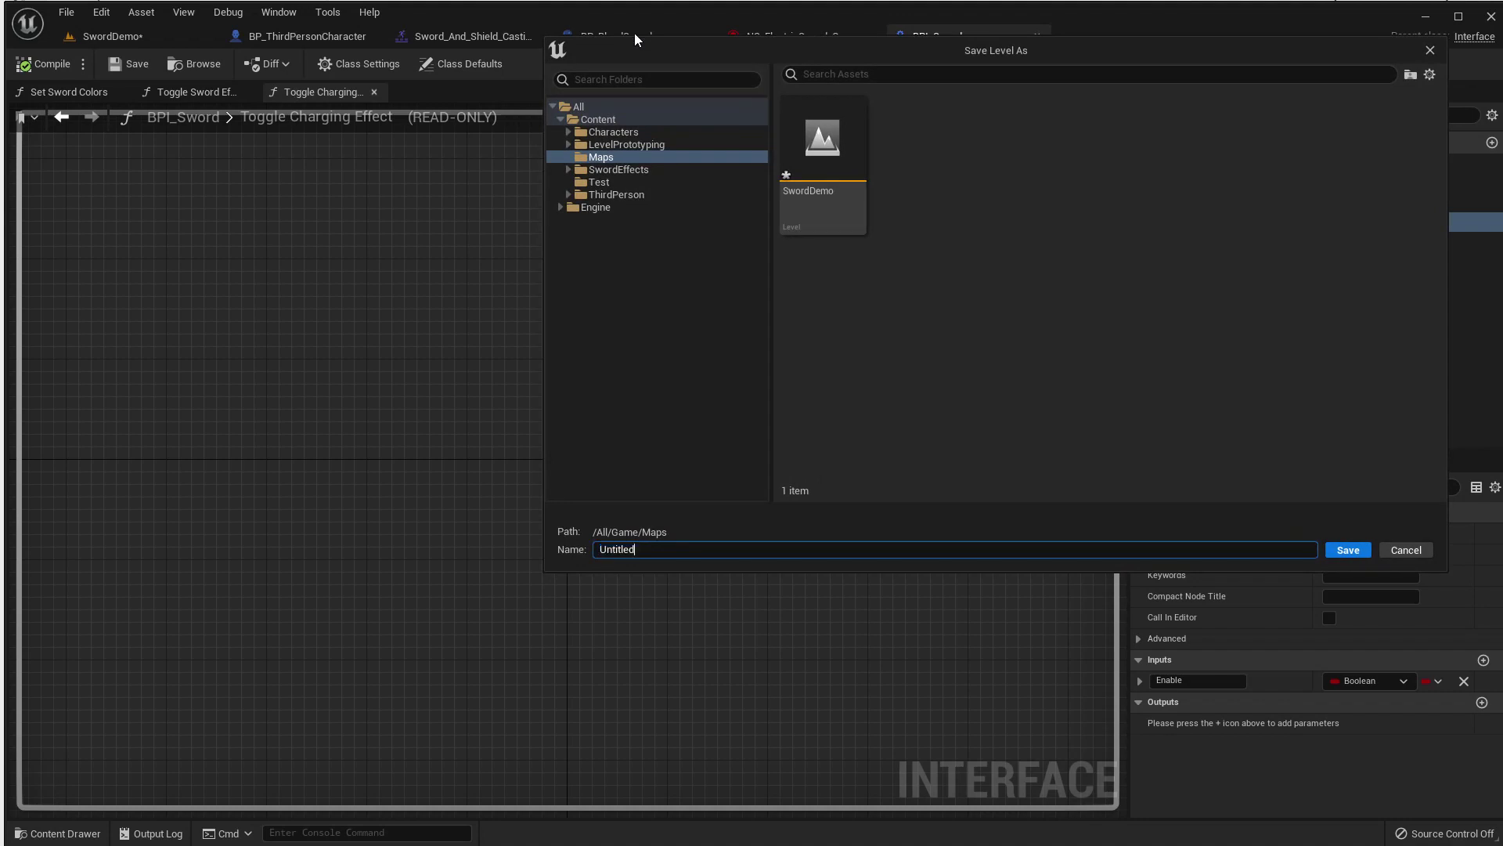
pyautogui.click(1405, 551)
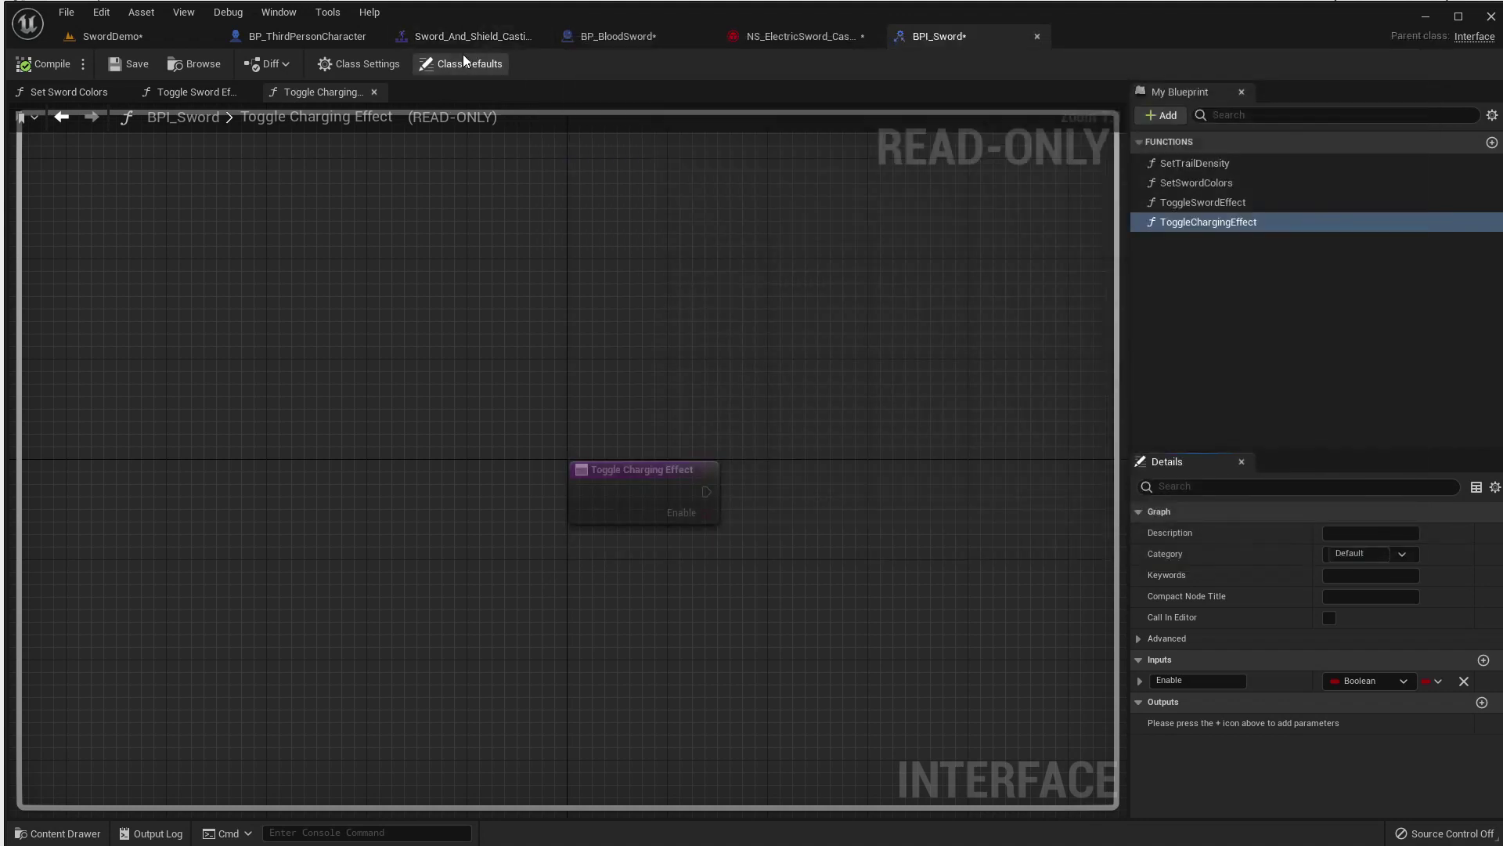
pyautogui.click(607, 36)
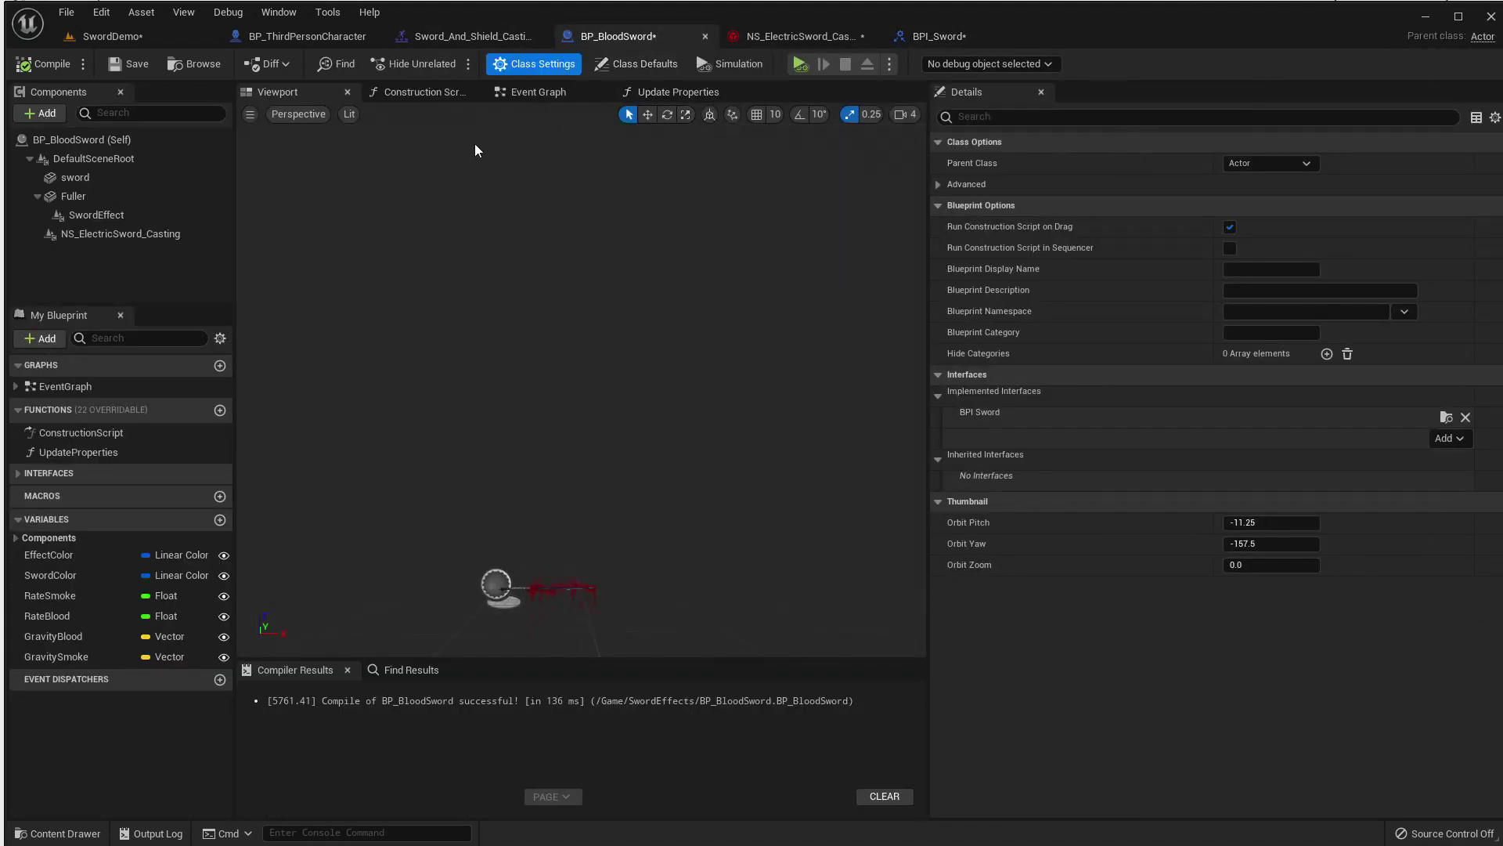
# Add the Toggle Charging Effect event with a Branch driven by its Enable value.
pyautogui.click(509, 91)
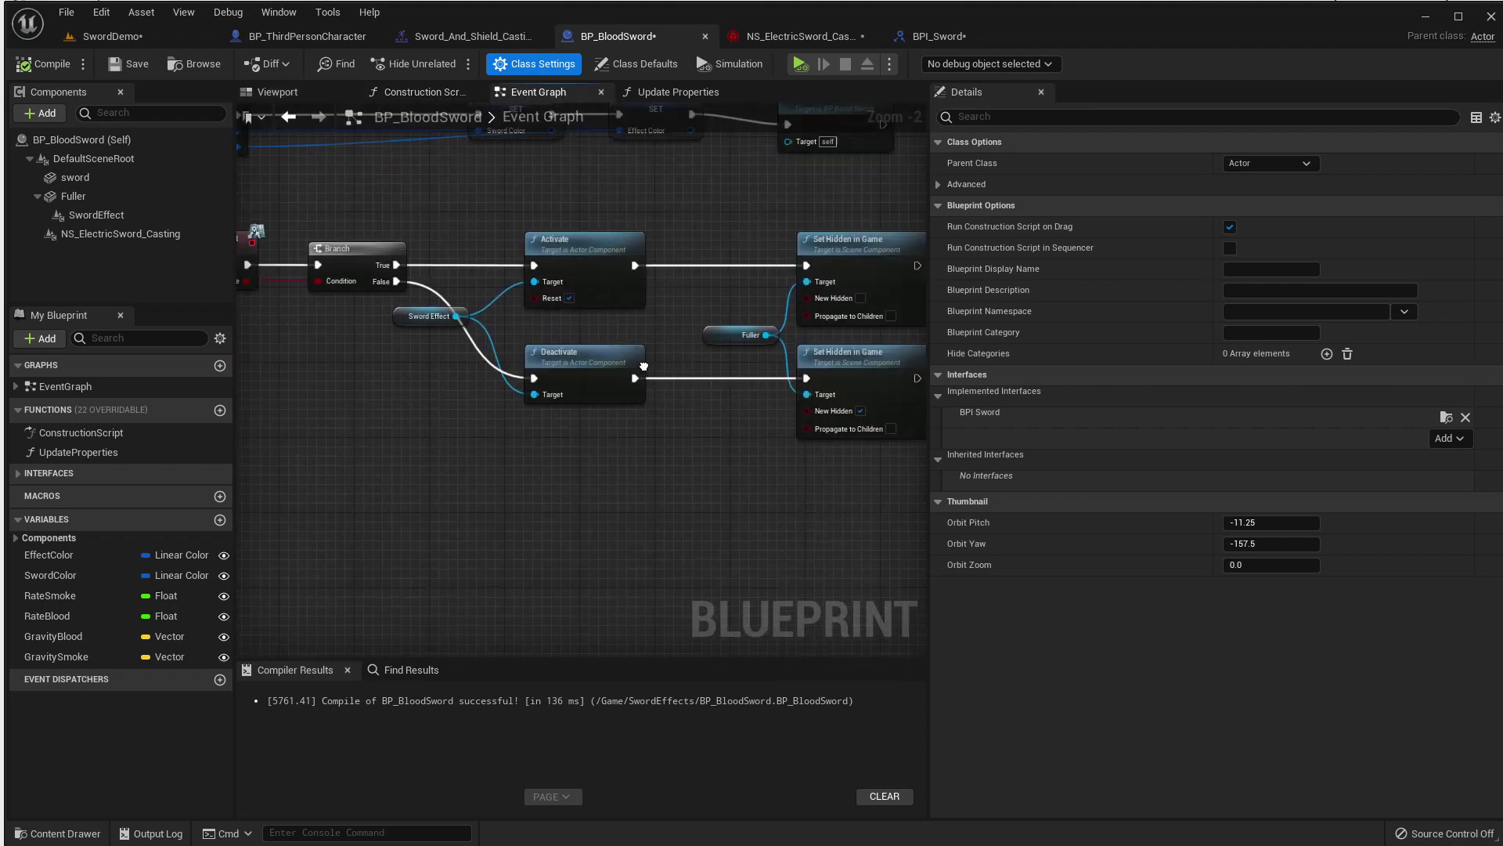
pyautogui.scroll(-5, 600, 356)
pyautogui.scroll(1, 490, 378)
pyautogui.rightClick(490, 379)
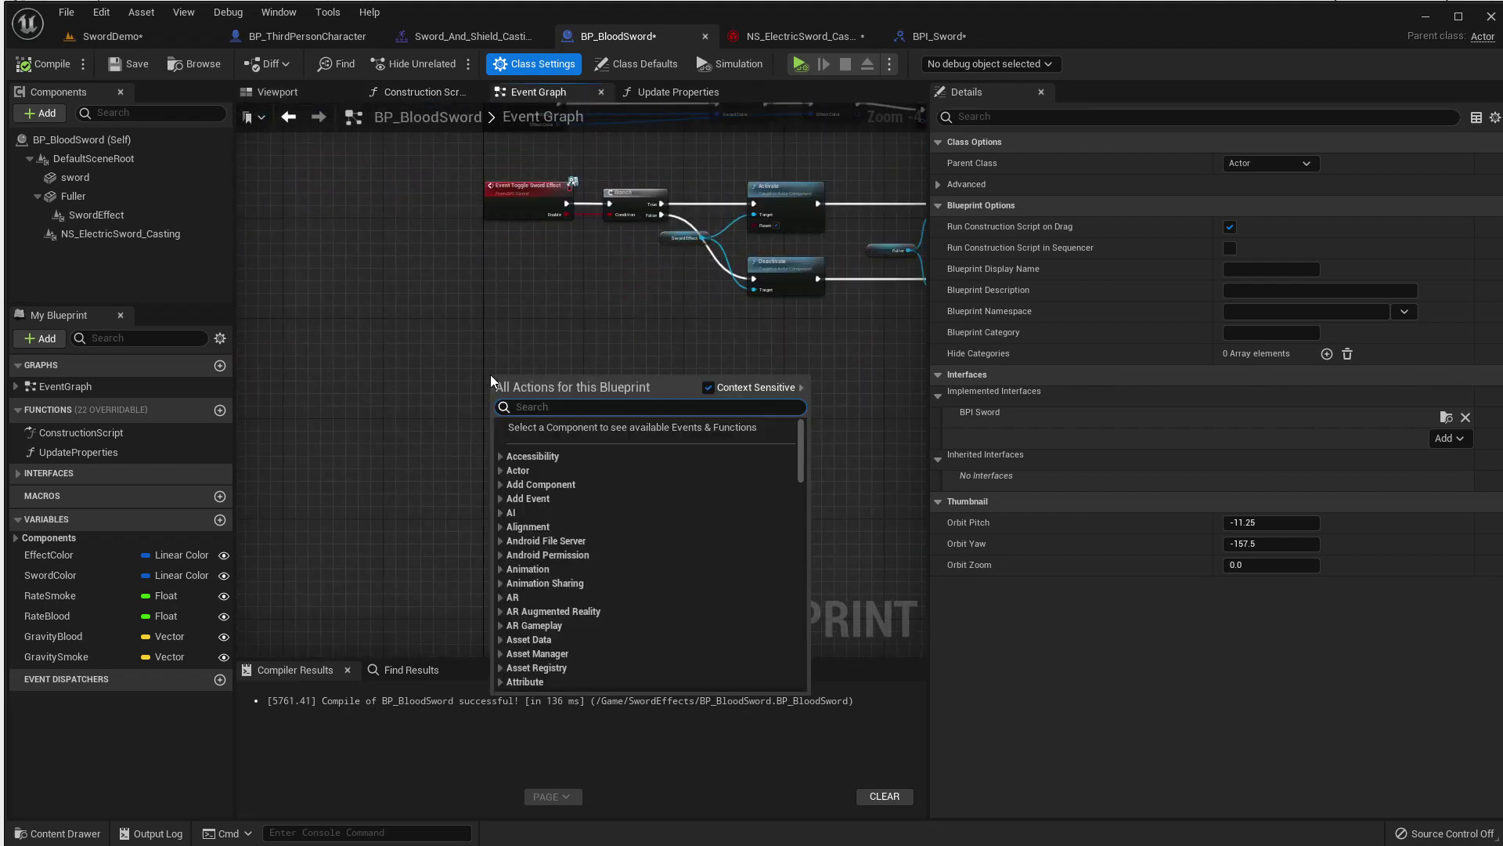
pyautogui.write('toggle char')
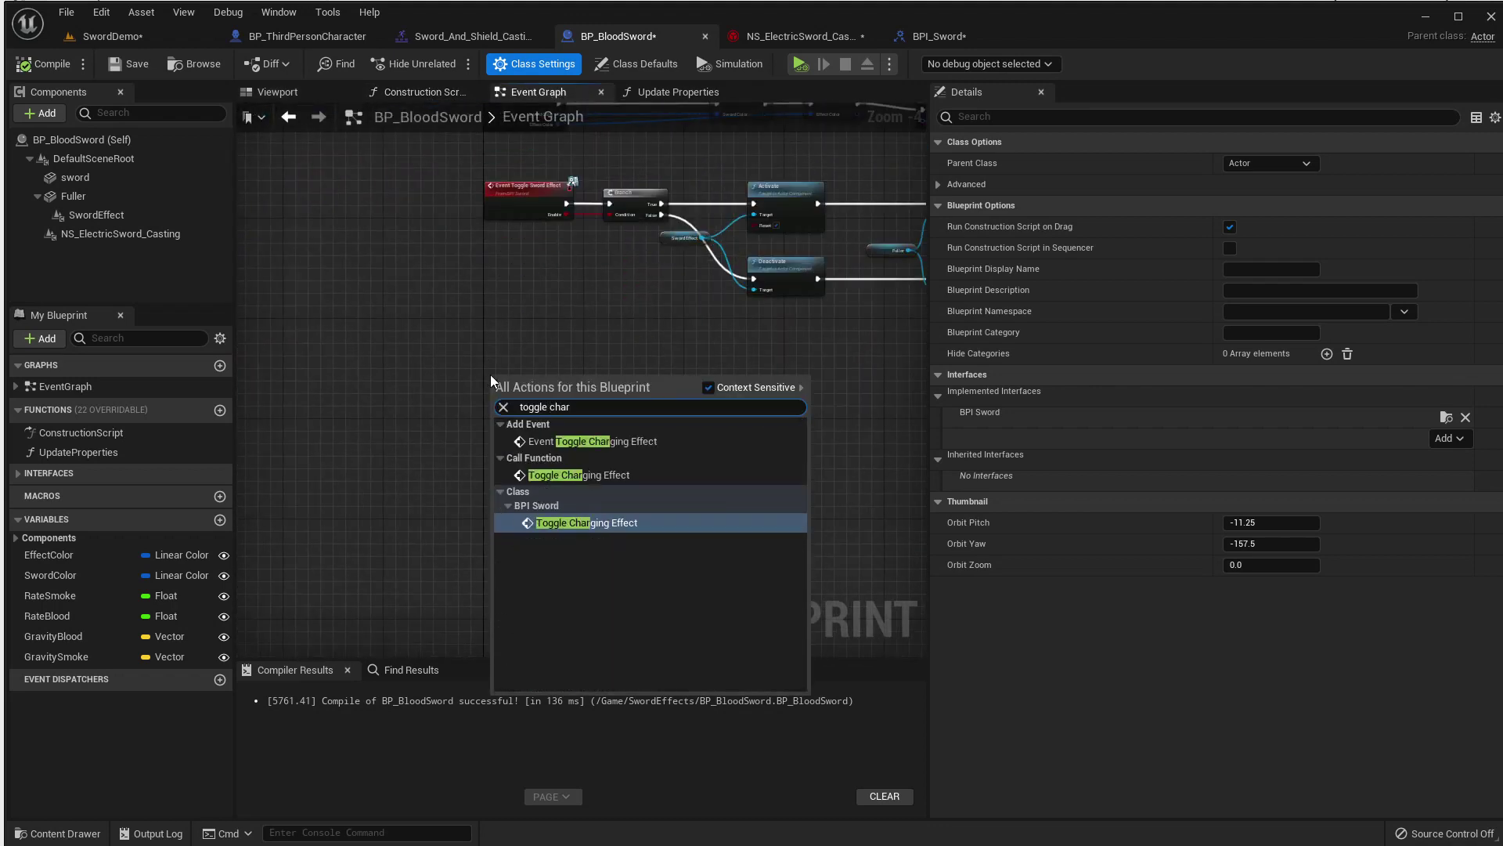
pyautogui.click(548, 441)
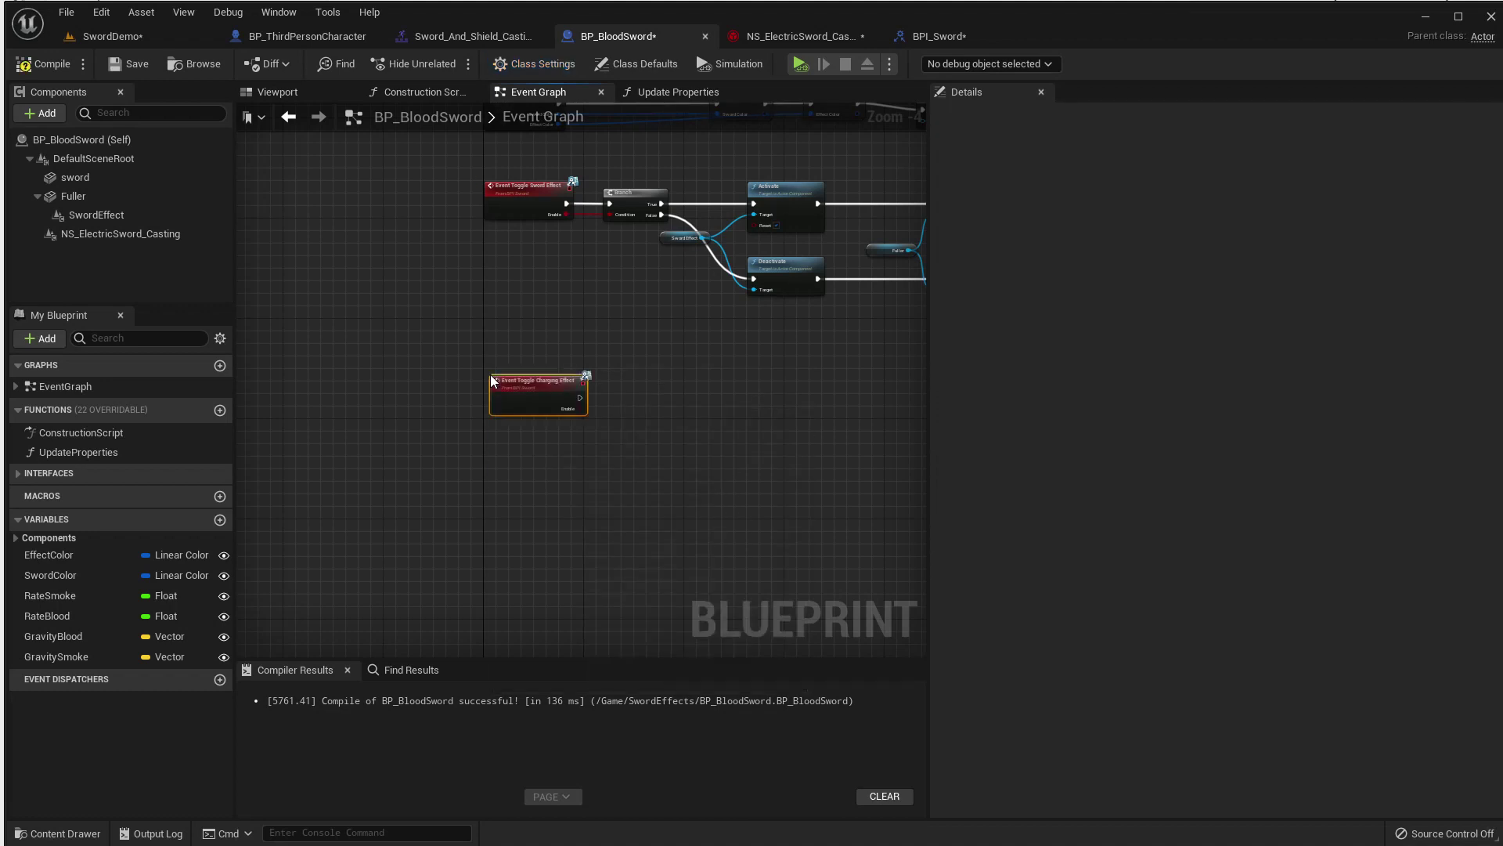
pyautogui.scroll(2, 538, 424)
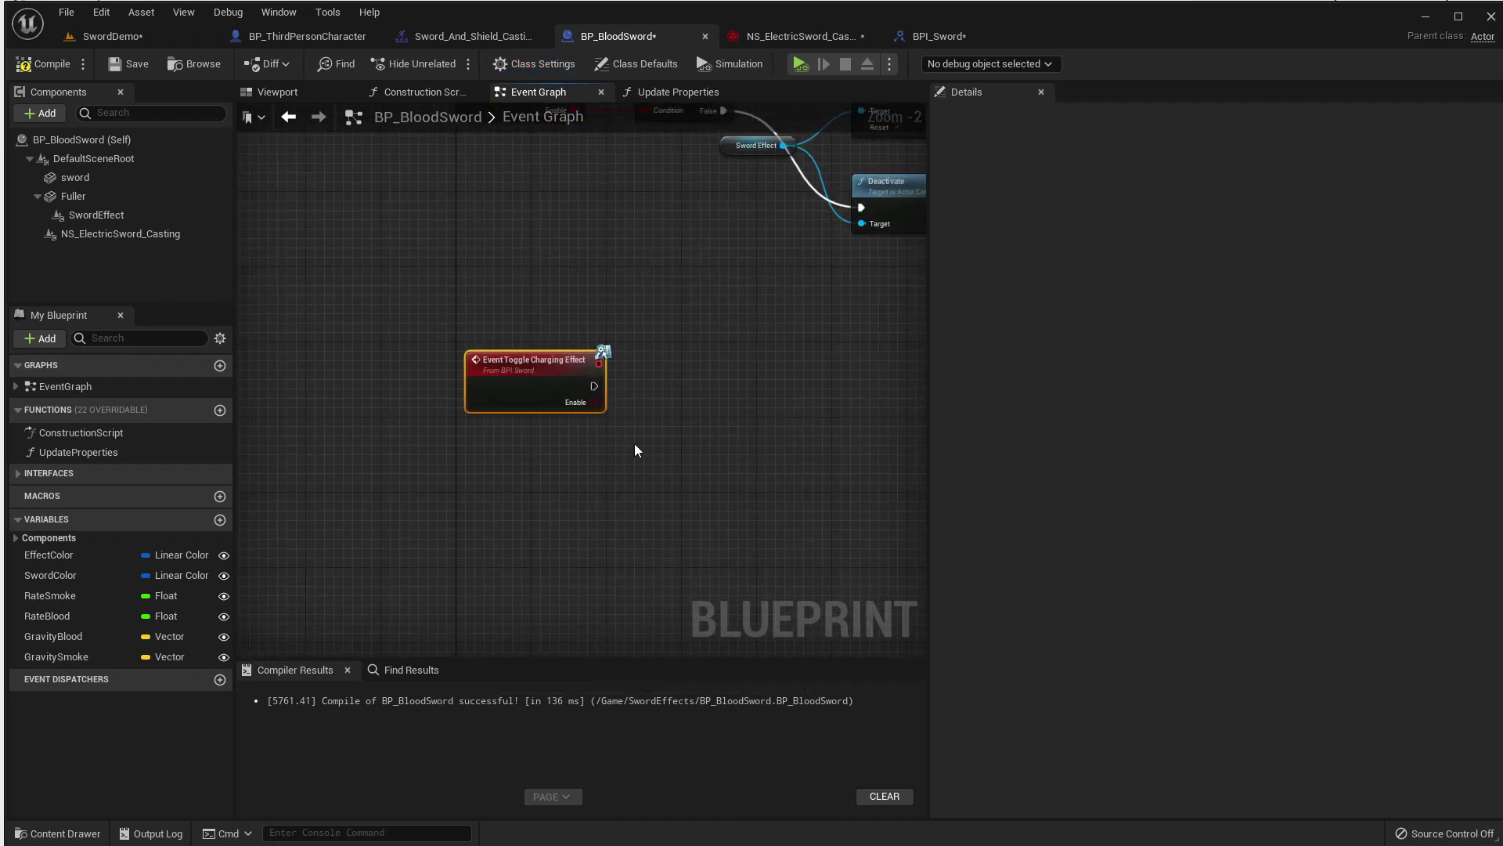
pyautogui.moveTo(586, 407); pyautogui.dragTo(685, 411)
pyautogui.write('branch')
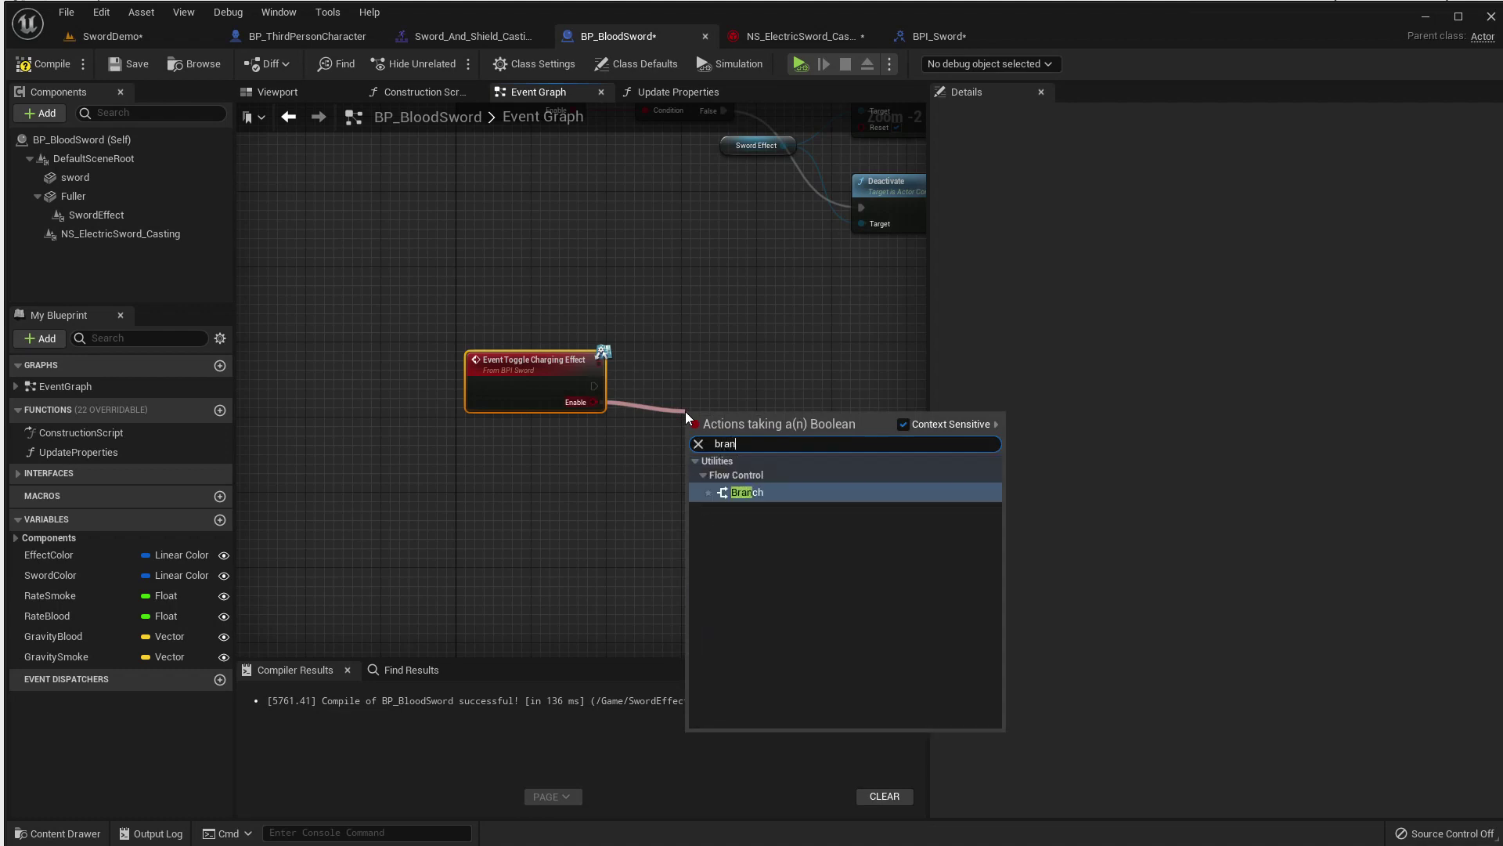
pyautogui.press('Return')
pyautogui.moveTo(686, 412); pyautogui.dragTo(687, 365)
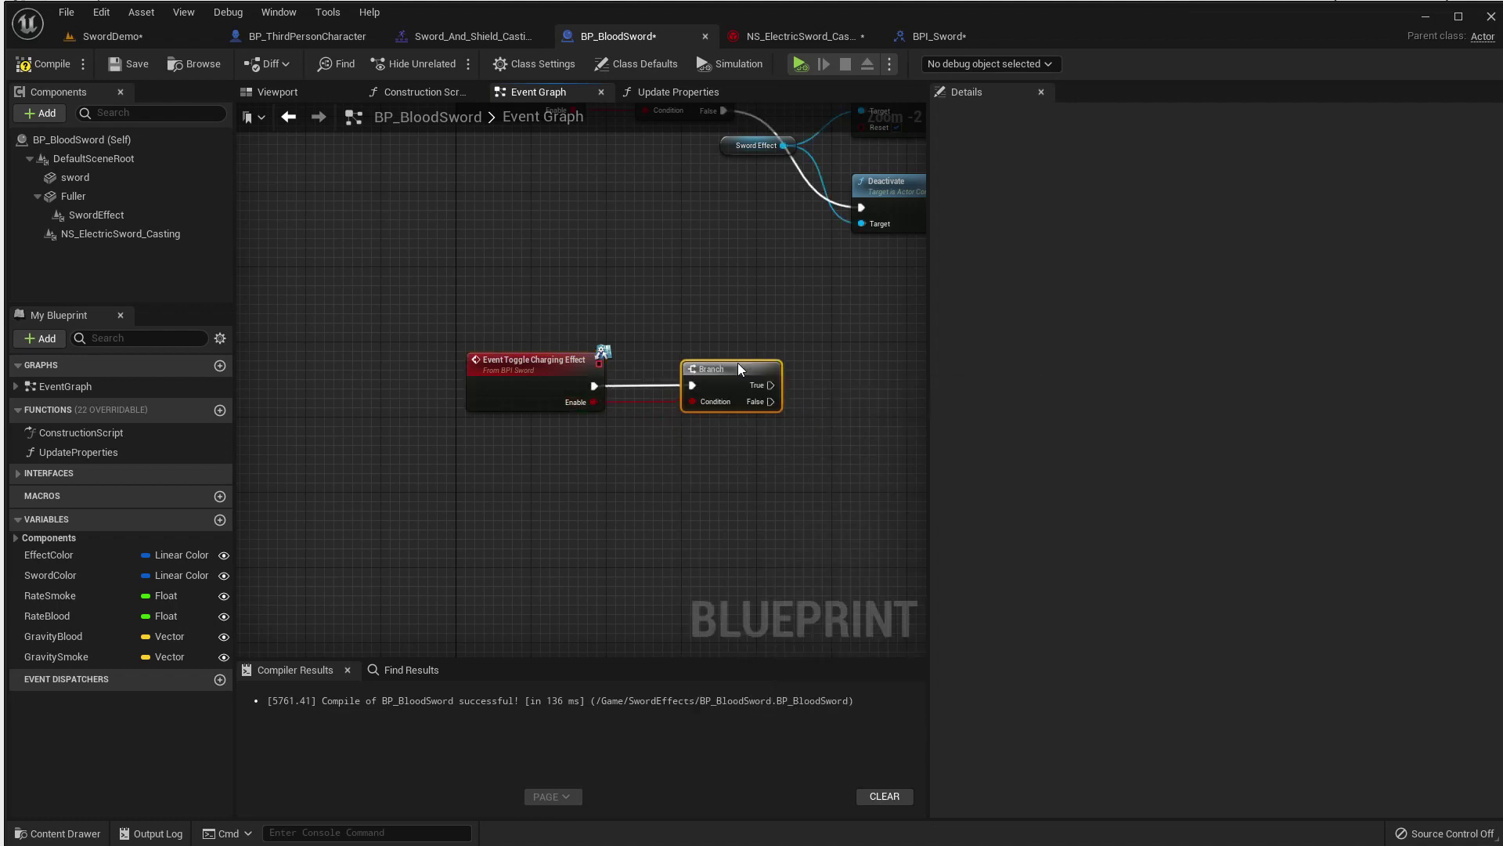
# Add an NS_ElectricSword_Casting reference with Activate and Deactivate nodes below each other.
pyautogui.moveTo(95, 233); pyautogui.dragTo(798, 444)
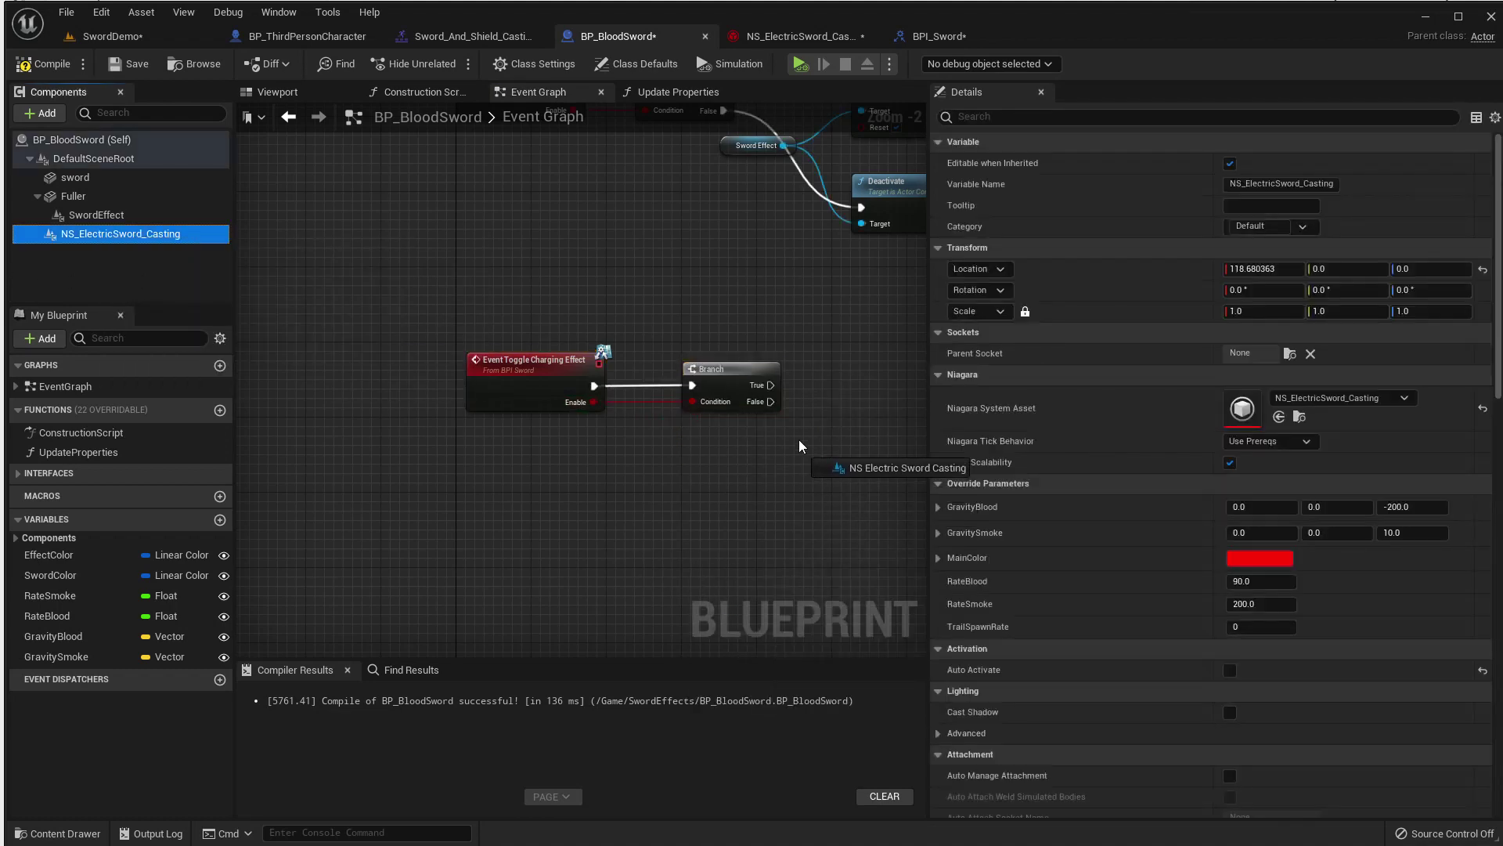
pyautogui.moveTo(842, 489); pyautogui.dragTo(550, 498, button='right')
pyautogui.moveTo(611, 454); pyautogui.dragTo(741, 415)
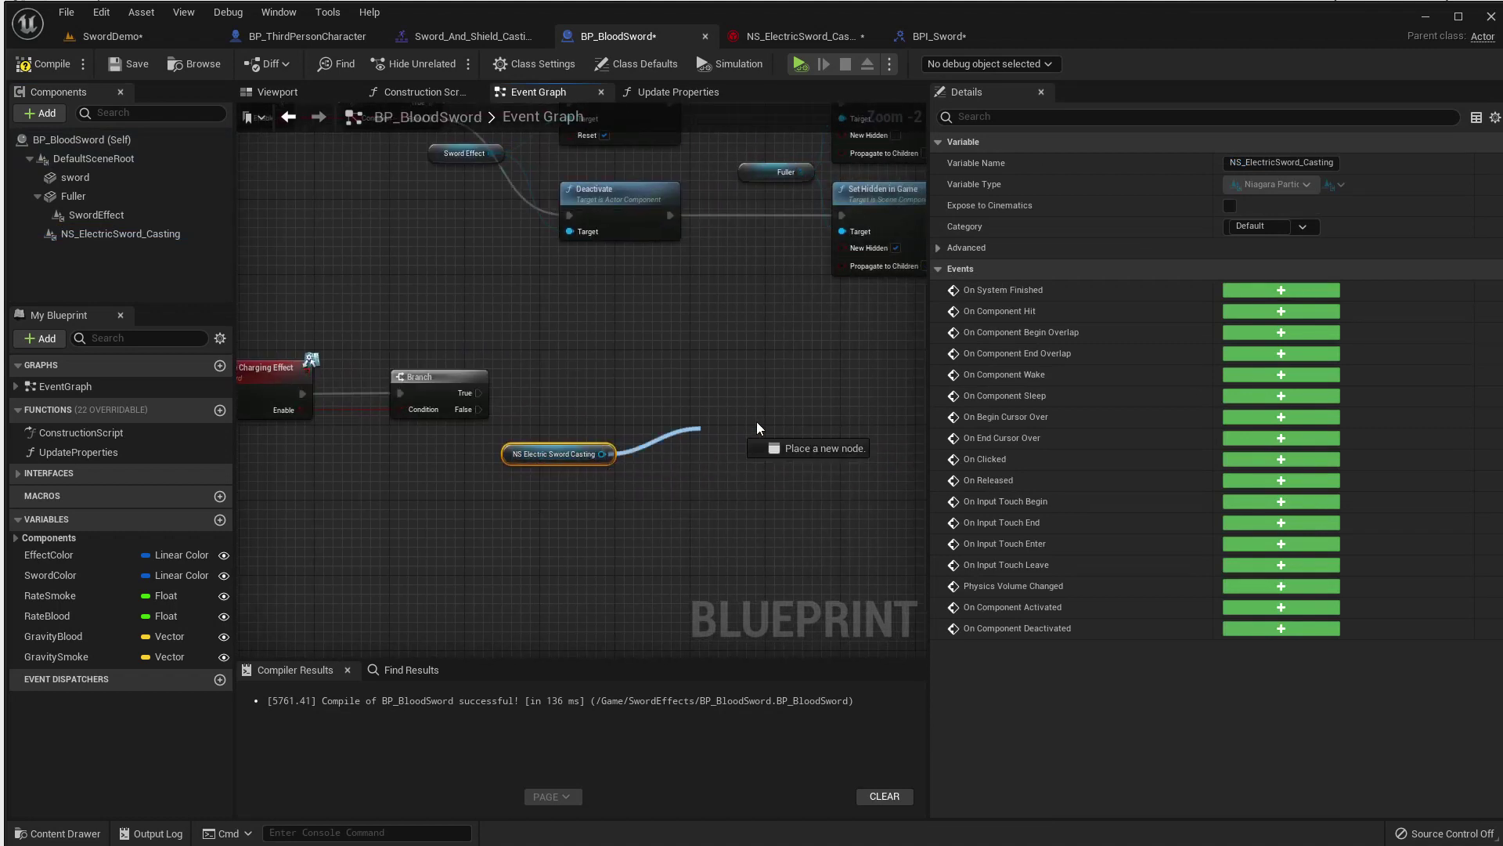
pyautogui.write('activate')
pyautogui.press('Return')
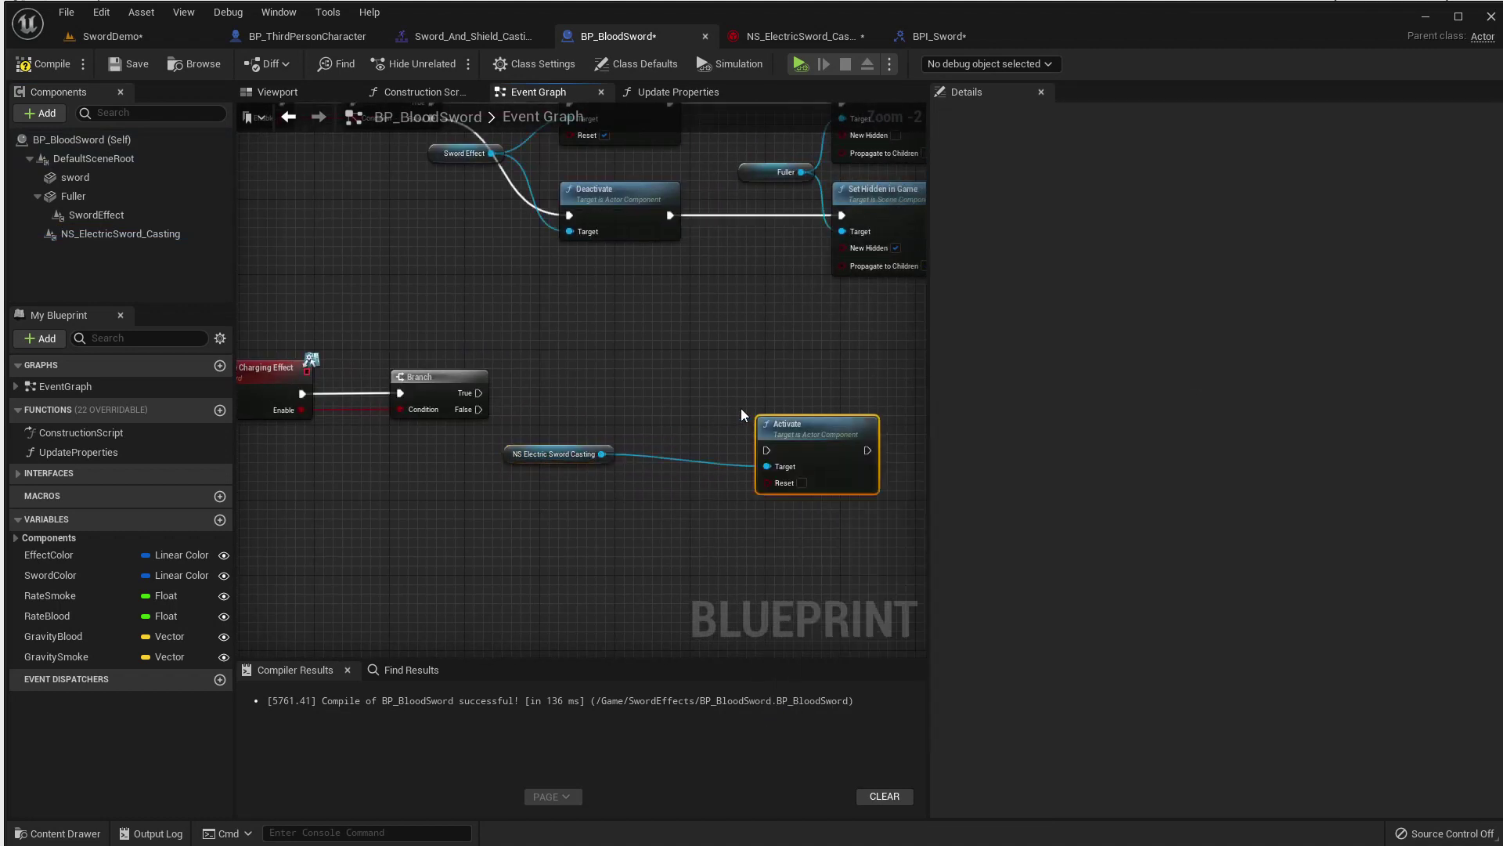
pyautogui.moveTo(814, 434); pyautogui.dragTo(767, 358)
pyautogui.moveTo(601, 454); pyautogui.dragTo(639, 490)
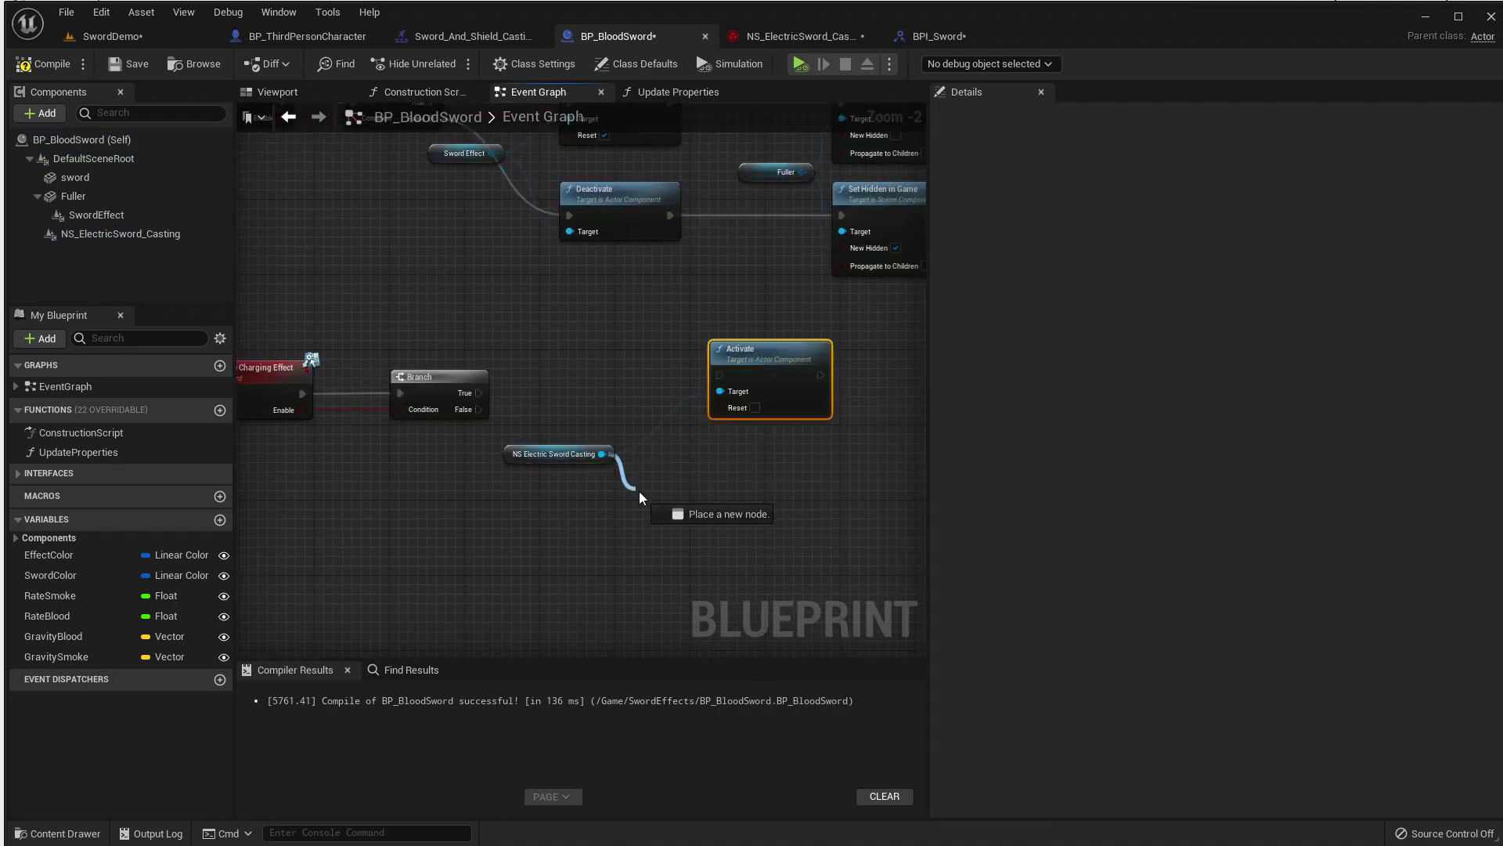
pyautogui.write('deac')
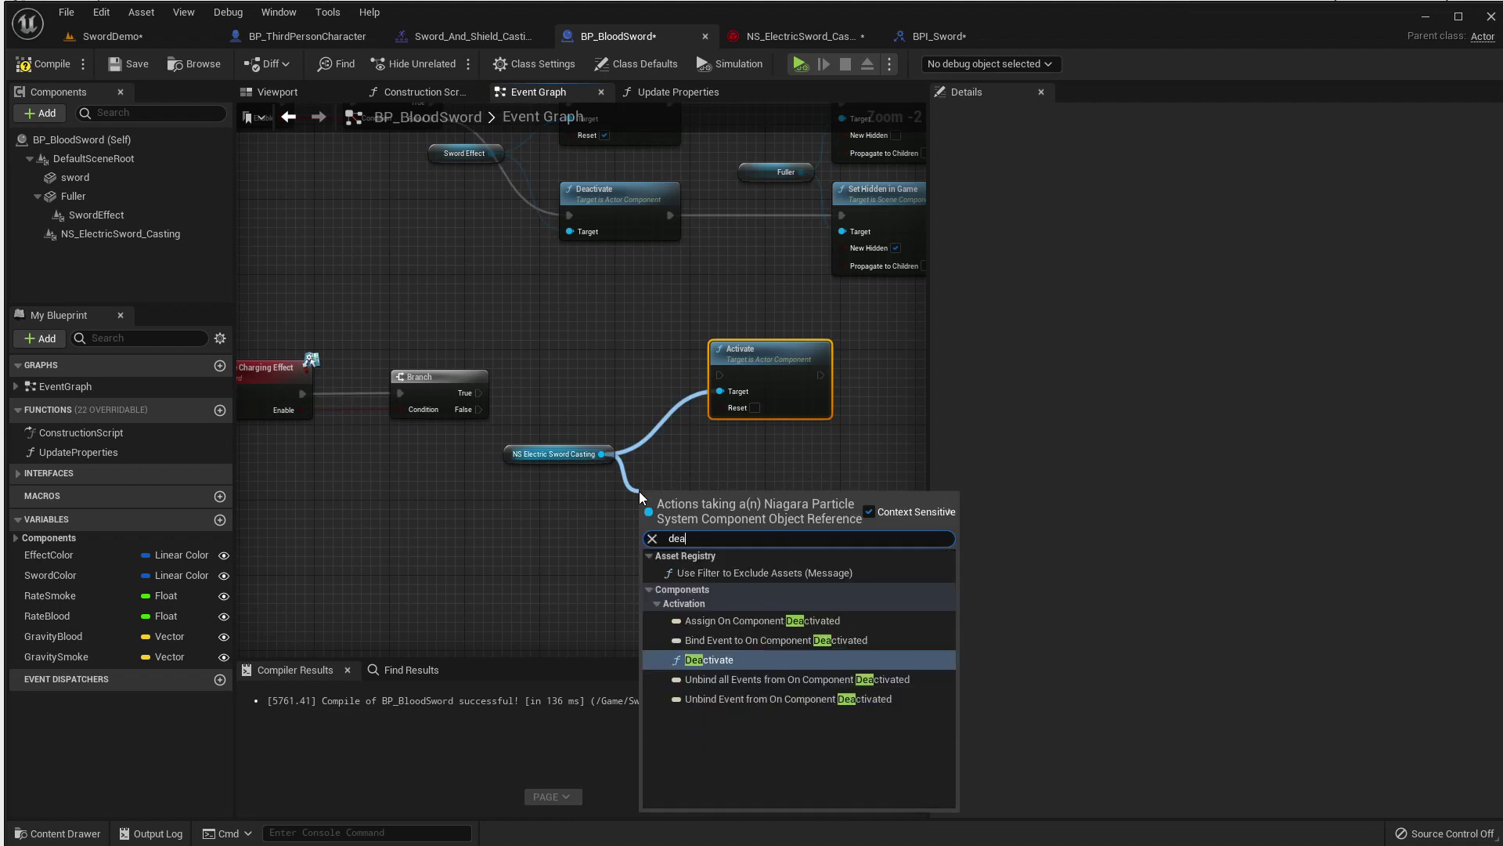
pyautogui.press('Return')
pyautogui.moveTo(711, 520)
pyautogui.mouseDown()
pyautogui.moveTo(783, 472)
pyautogui.moveTo(480, 408)
pyautogui.moveTo(719, 375)
pyautogui.mouseUp()
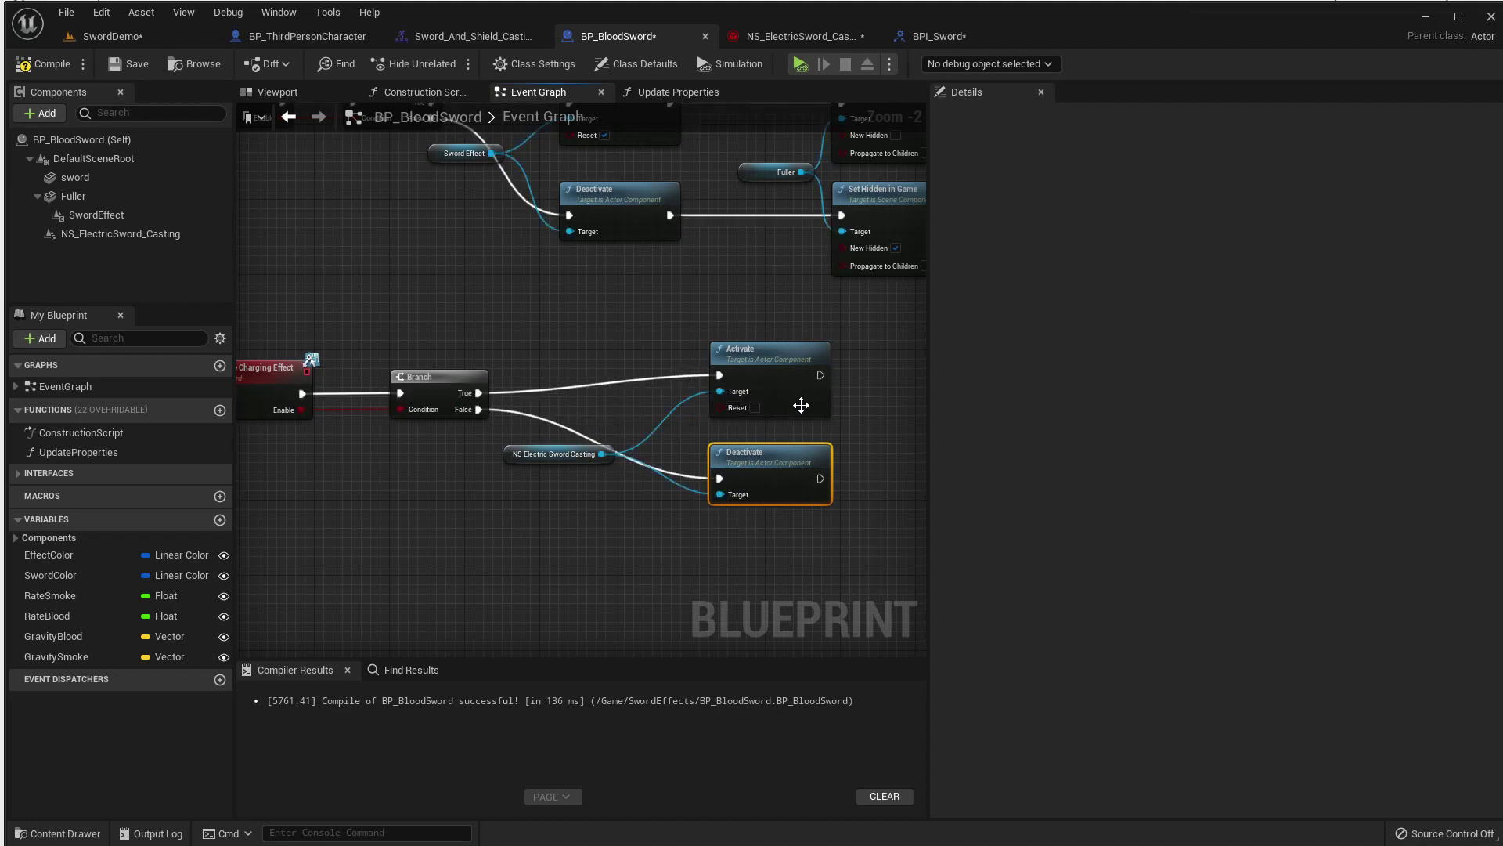
# Straighten the Branch-to-Activate wiring, compile BP_BloodSword, and save without saving the untitled level.
pyautogui.moveTo(301, 337); pyautogui.dragTo(752, 399)
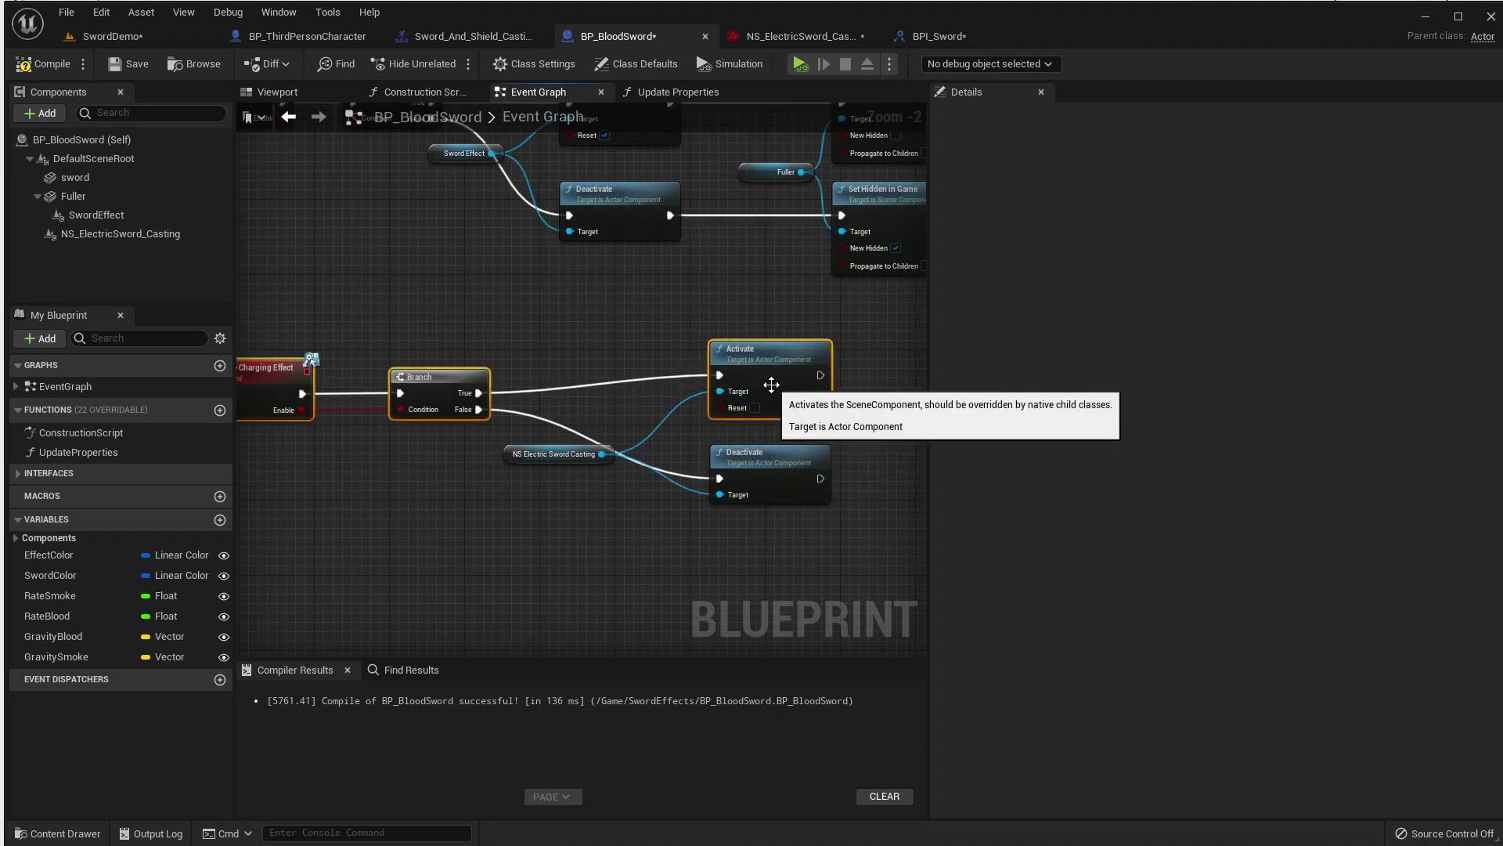
pyautogui.press('q')
pyautogui.click(633, 311)
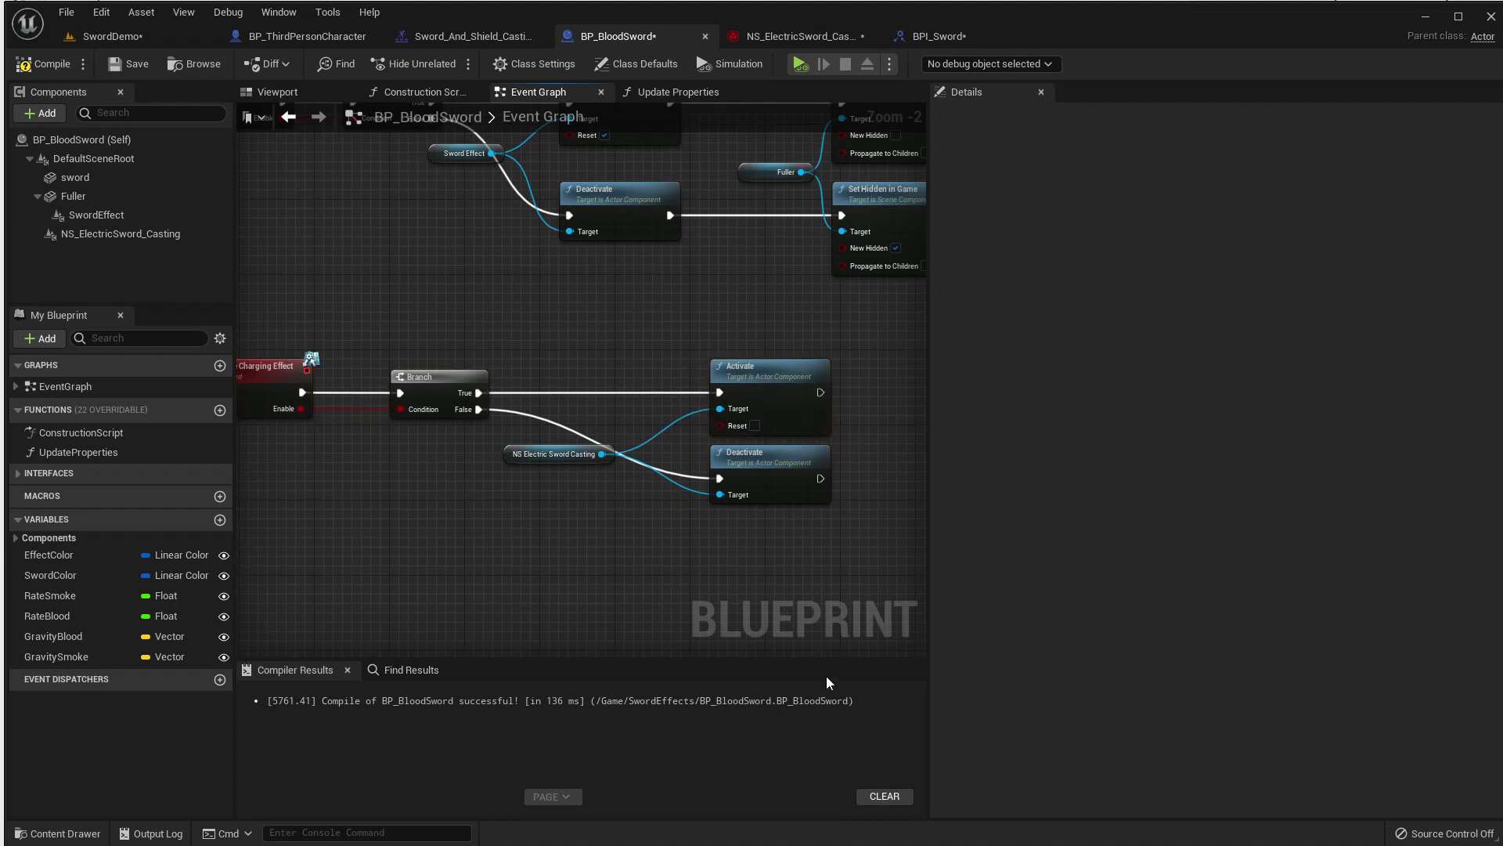
pyautogui.scroll(-1, 773, 595)
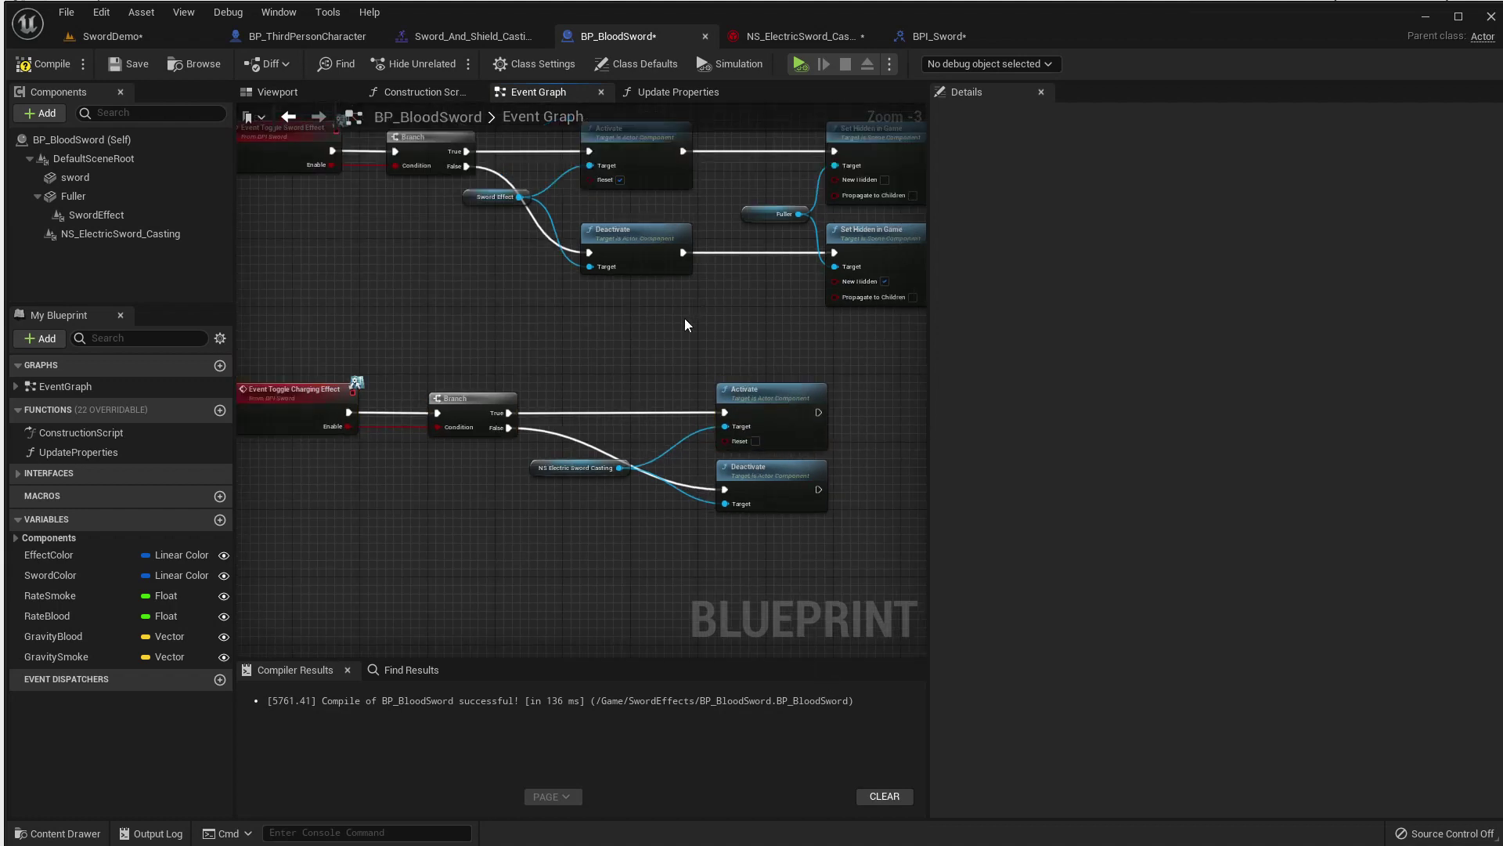
pyautogui.click(72, 64)
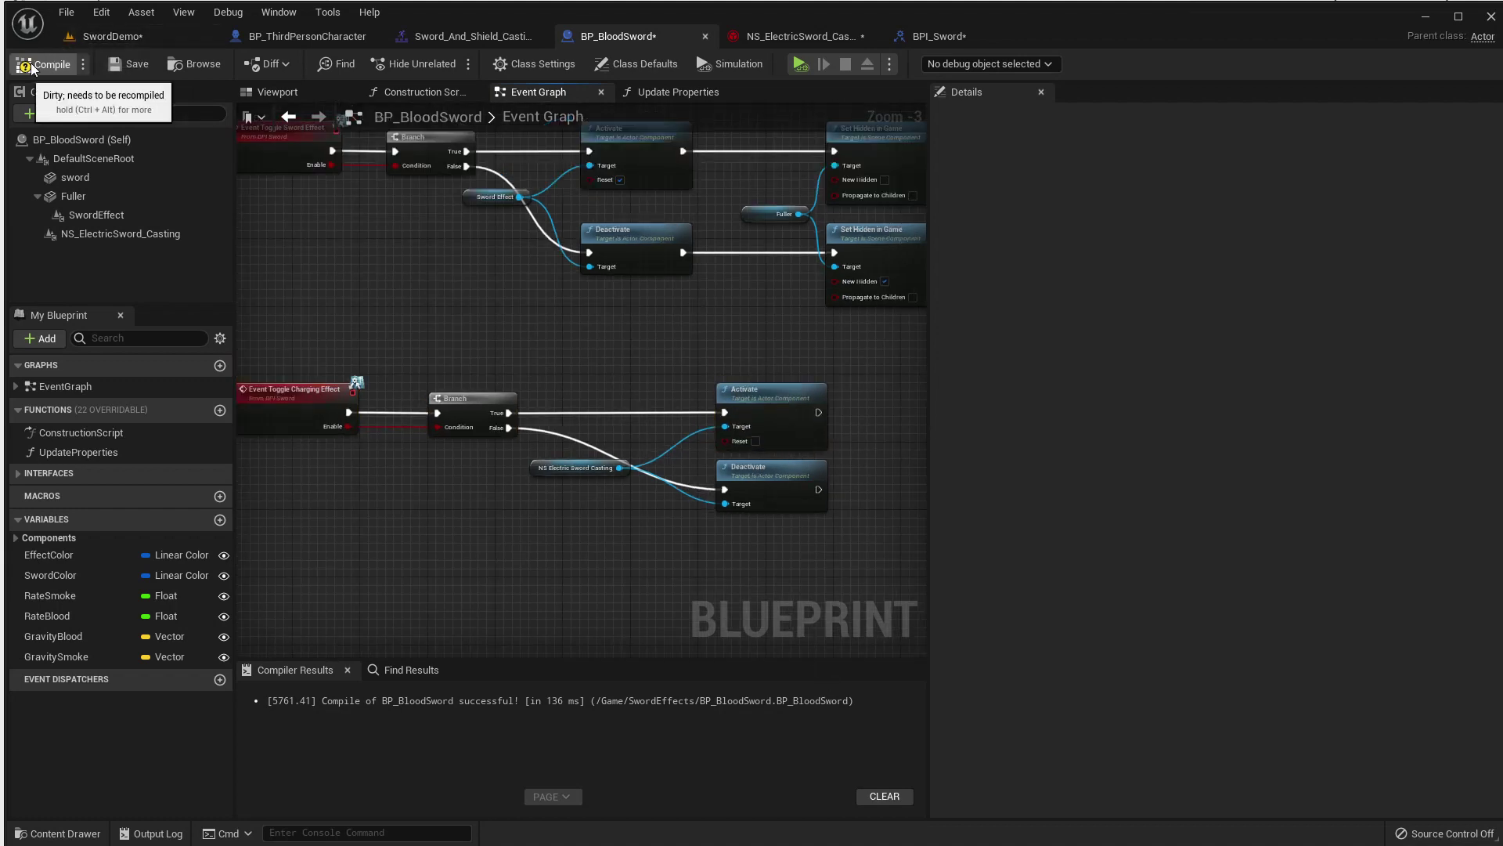
pyautogui.hotkey('ctrl', 'shift', 's')
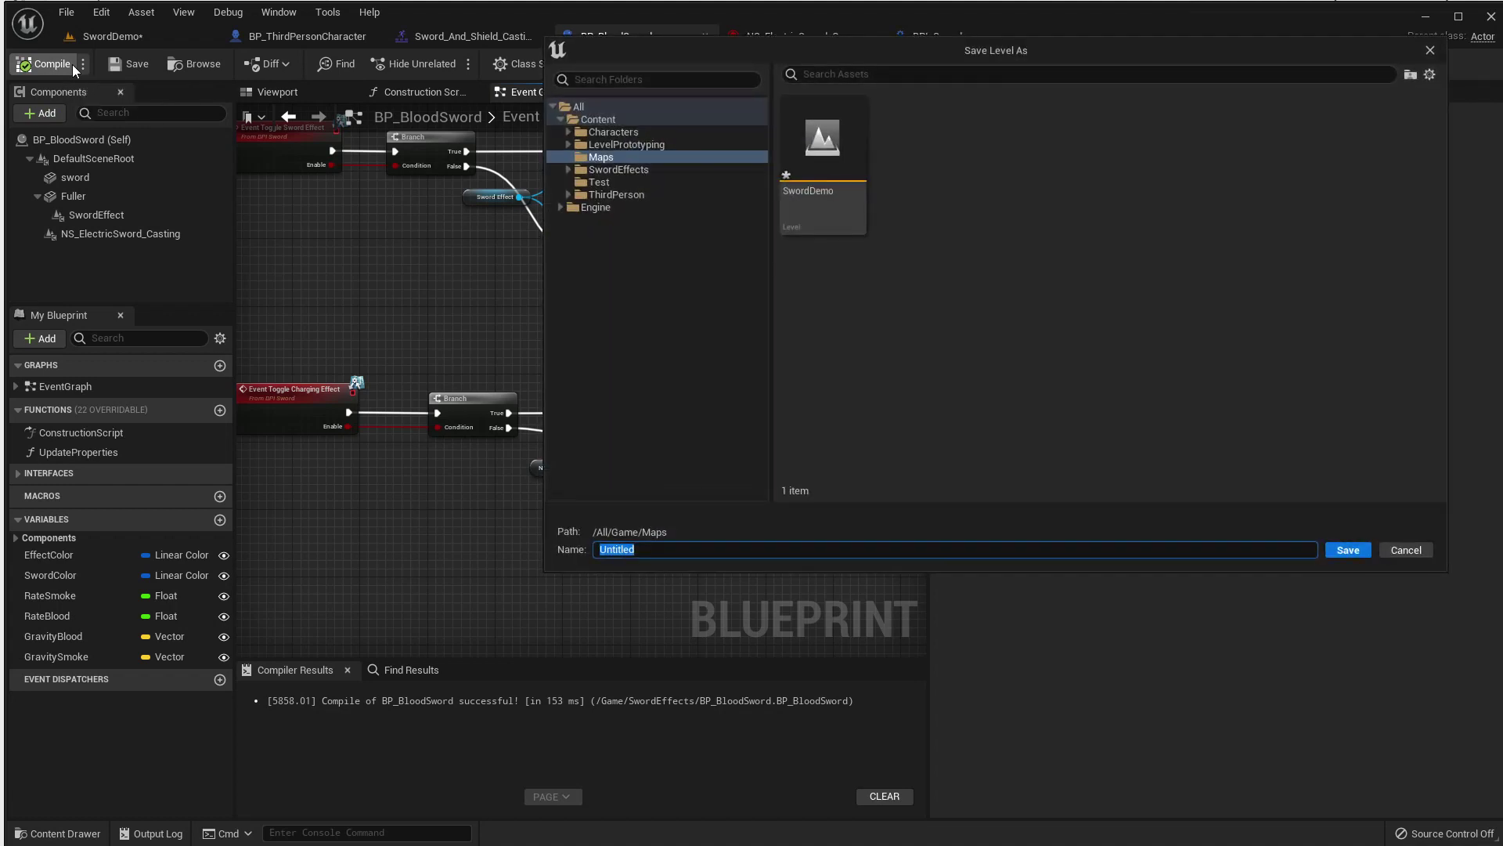
pyautogui.click(1402, 550)
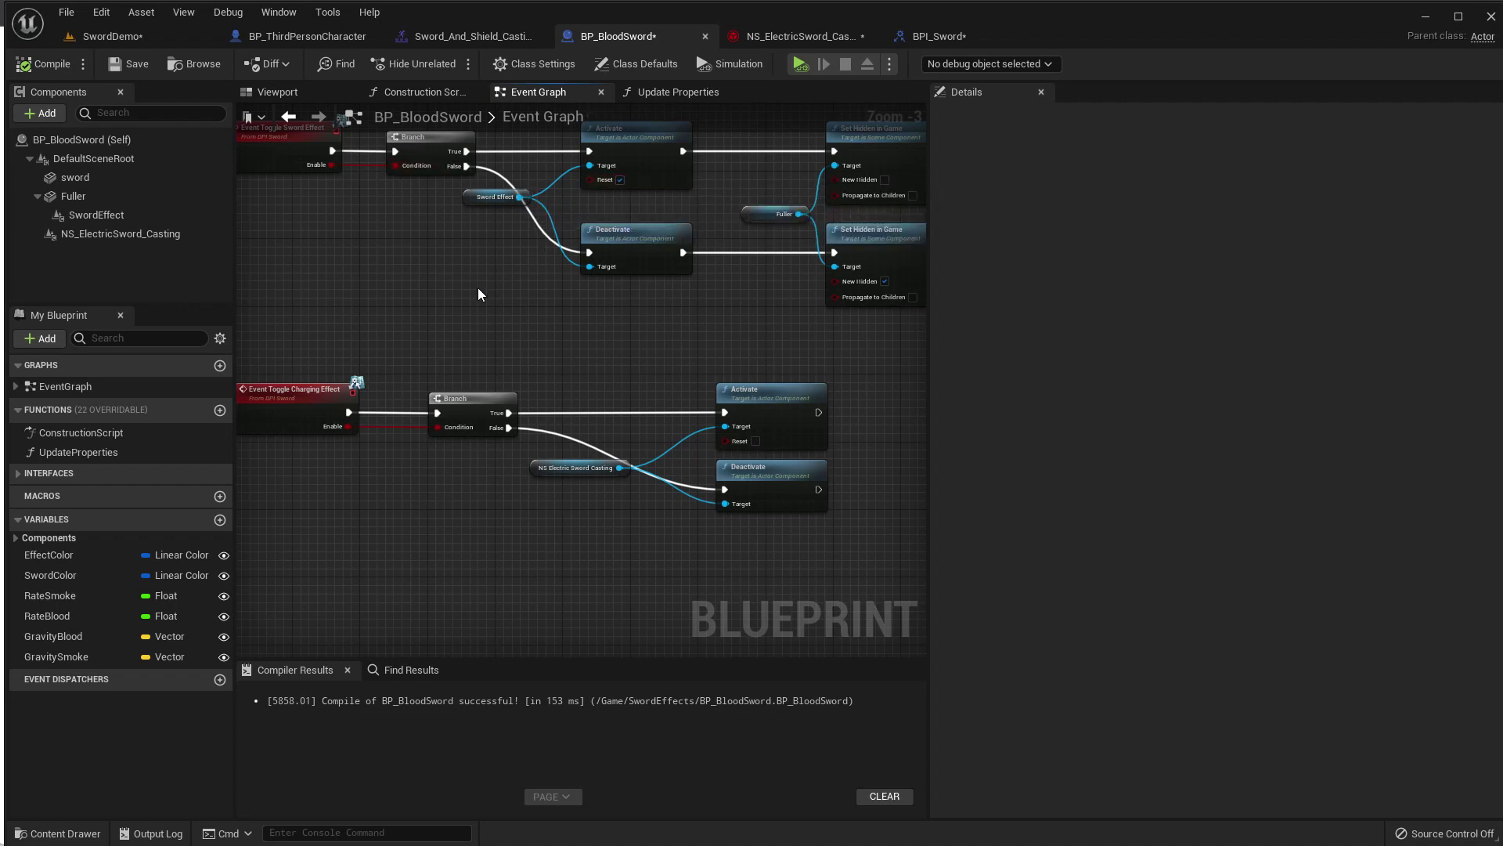
# Select the node chain after the Branch and nudge it slightly right.
pyautogui.click(304, 36)
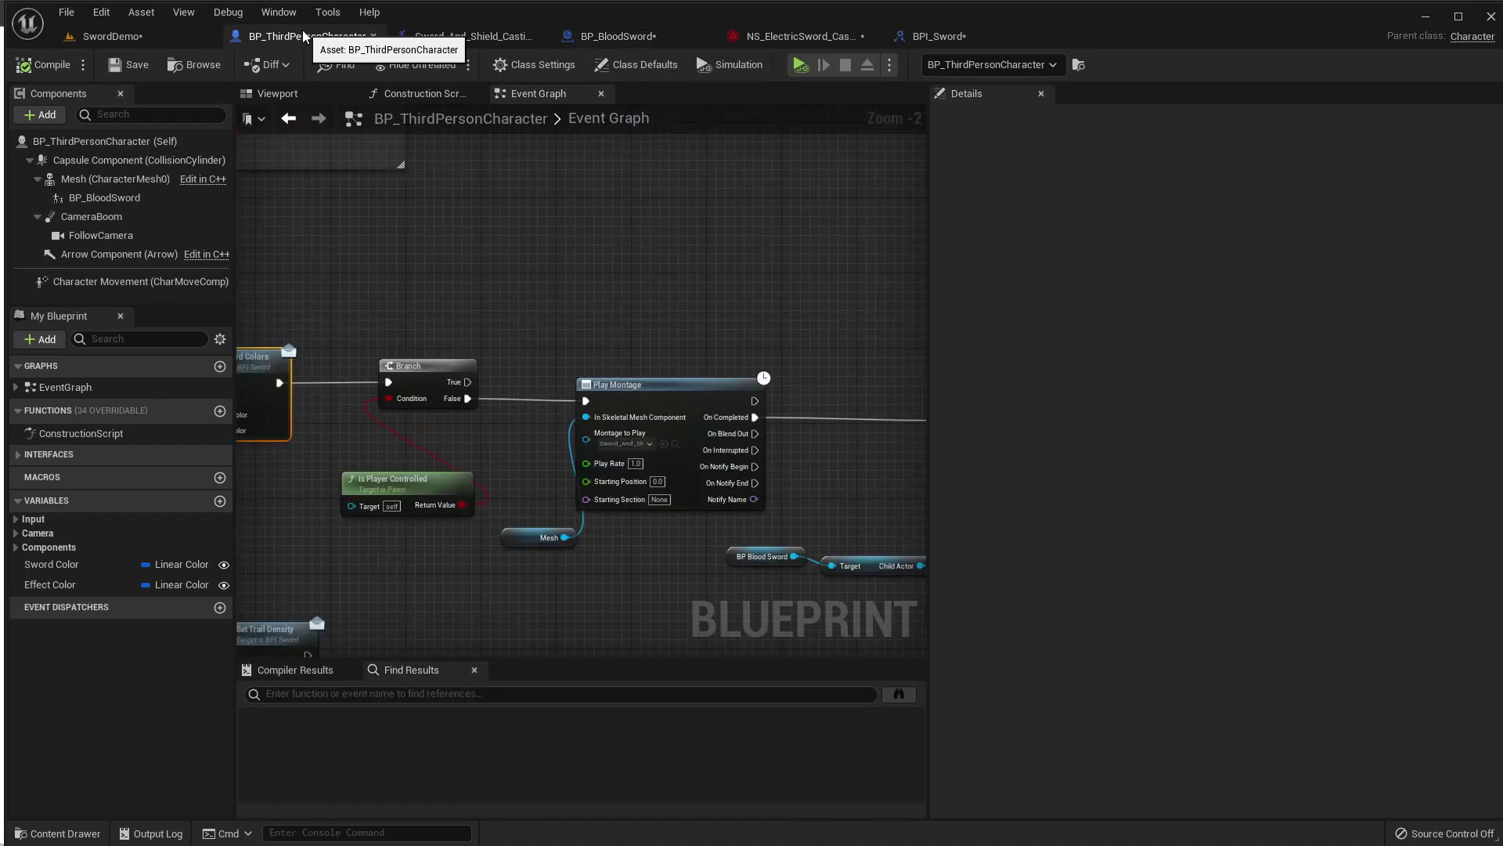
pyautogui.scroll(2, 558, 337)
pyautogui.scroll(-2, 558, 338)
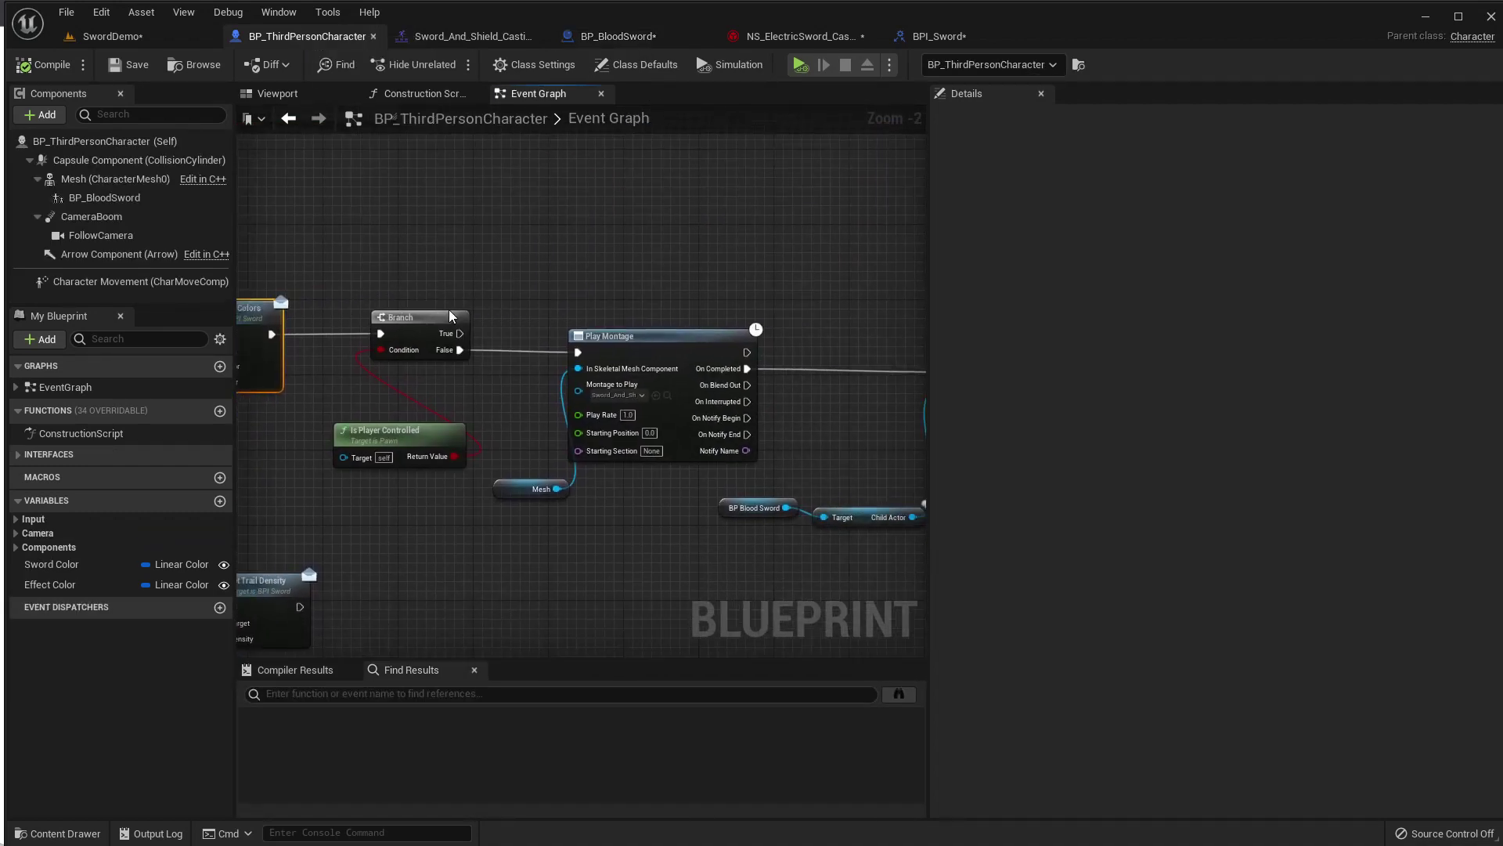
pyautogui.scroll(-2, 477, 326)
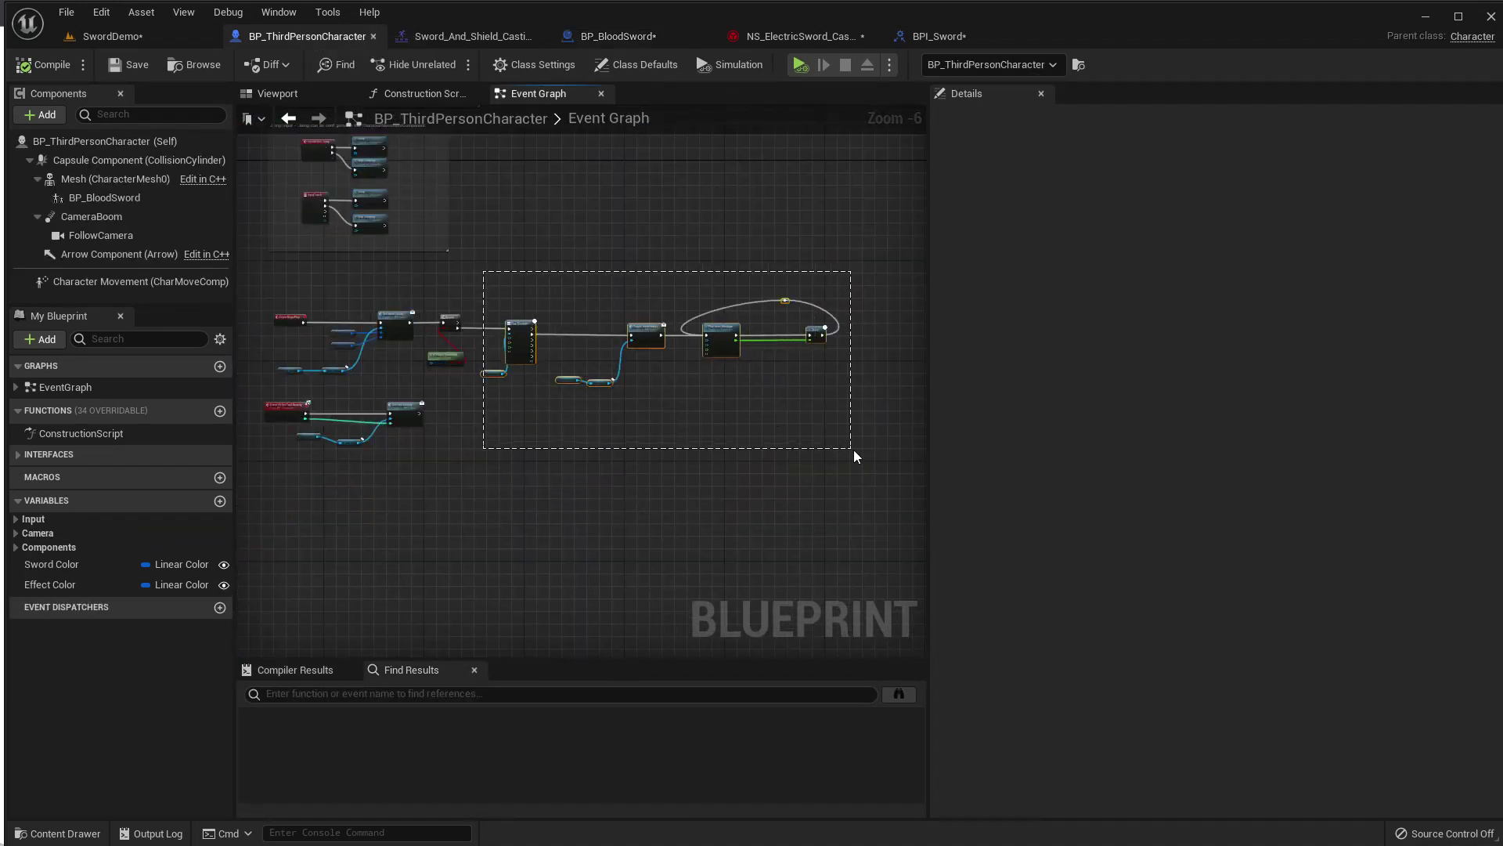
pyautogui.moveTo(857, 451); pyautogui.dragTo(857, 451)
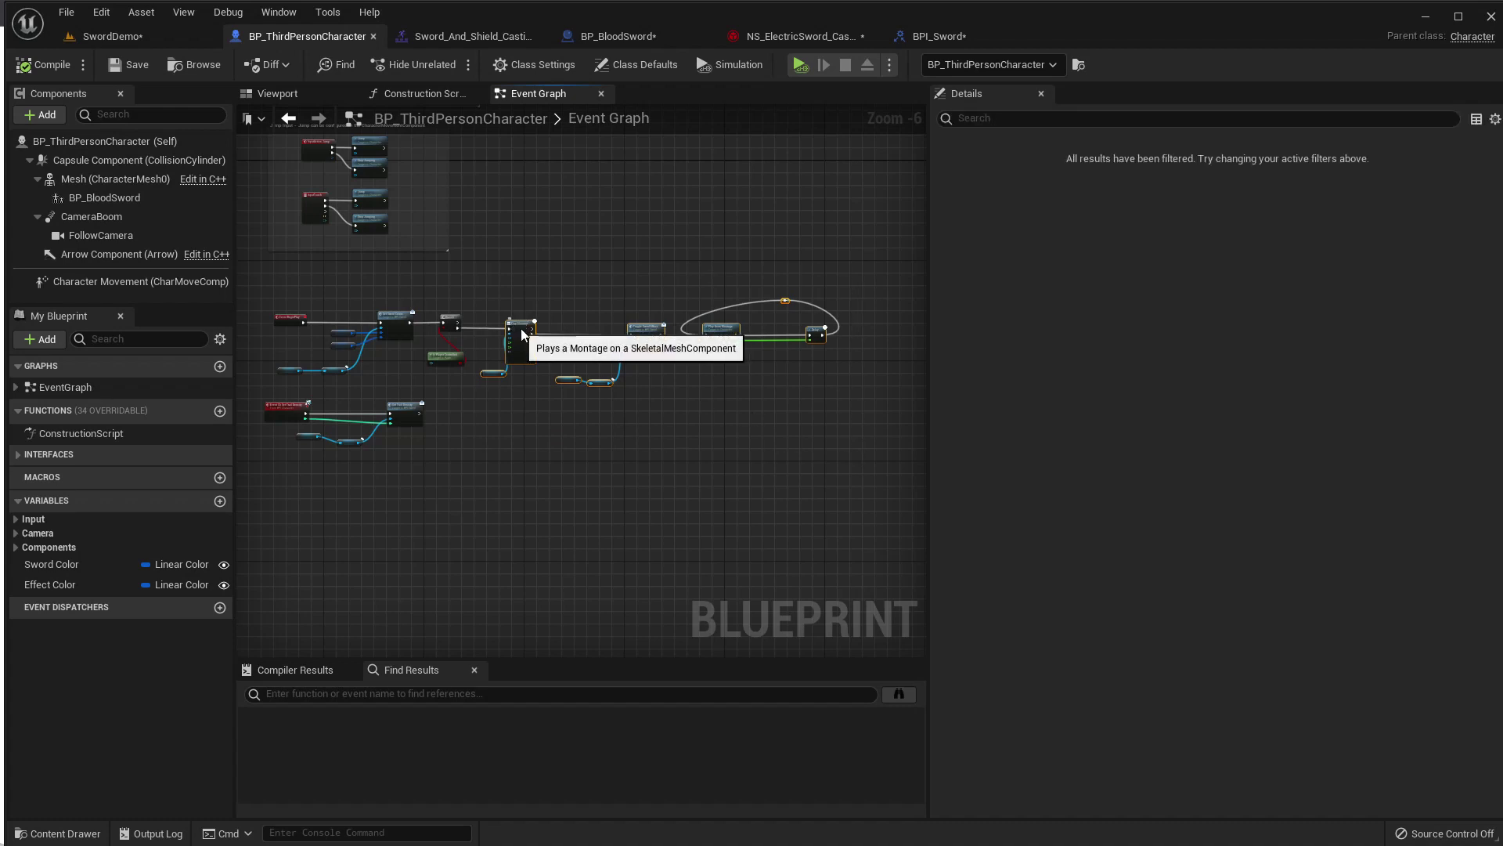
pyautogui.moveTo(524, 333); pyautogui.dragTo(577, 335)
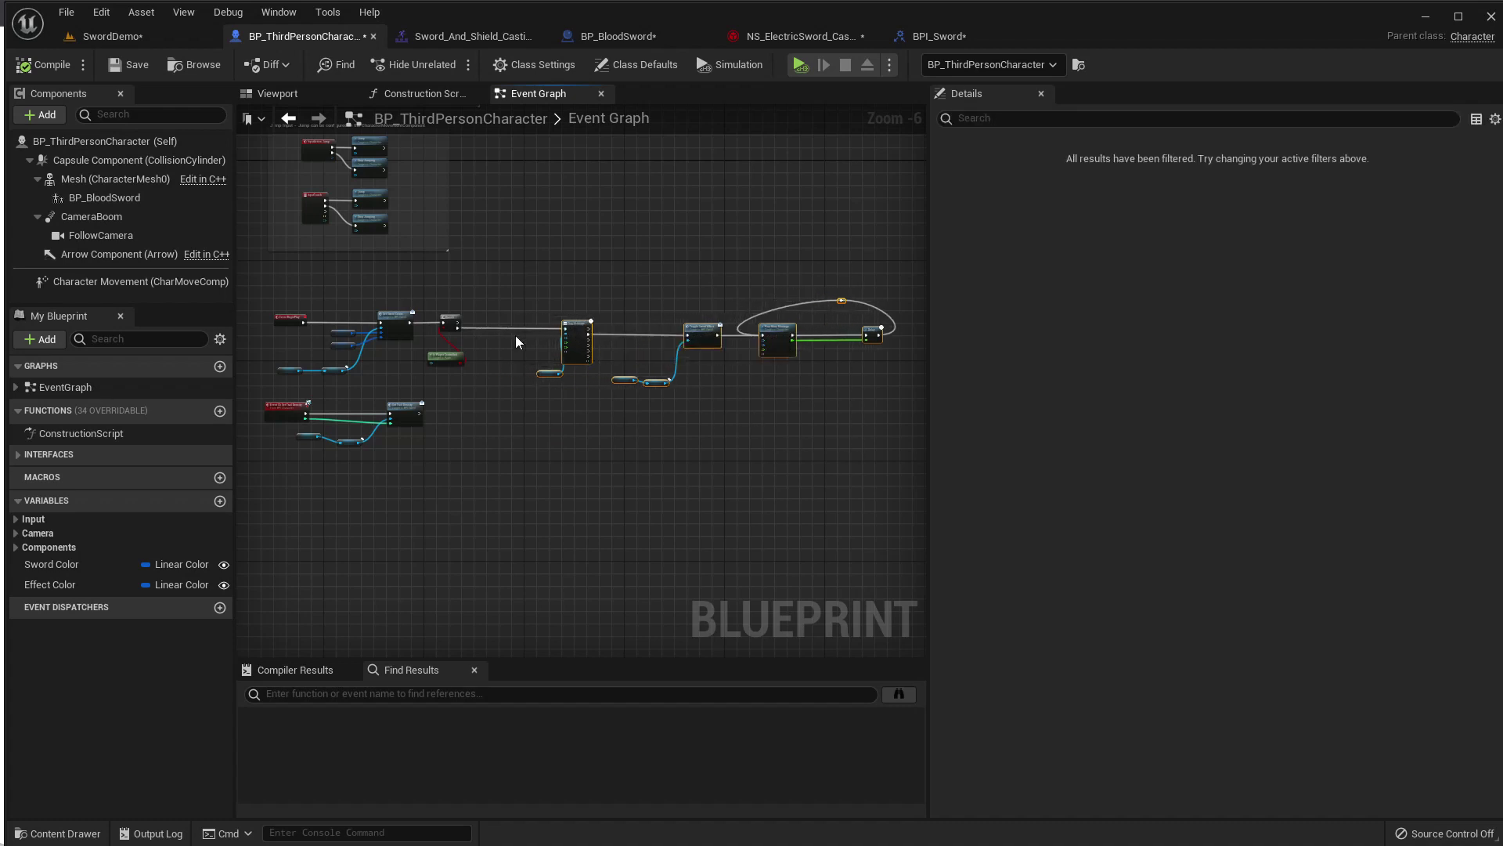
# Look over the start of the graph and locate the montage Play Montage uses.
pyautogui.scroll(5, 515, 335)
pyautogui.moveTo(437, 337); pyautogui.dragTo(541, 375, button='right')
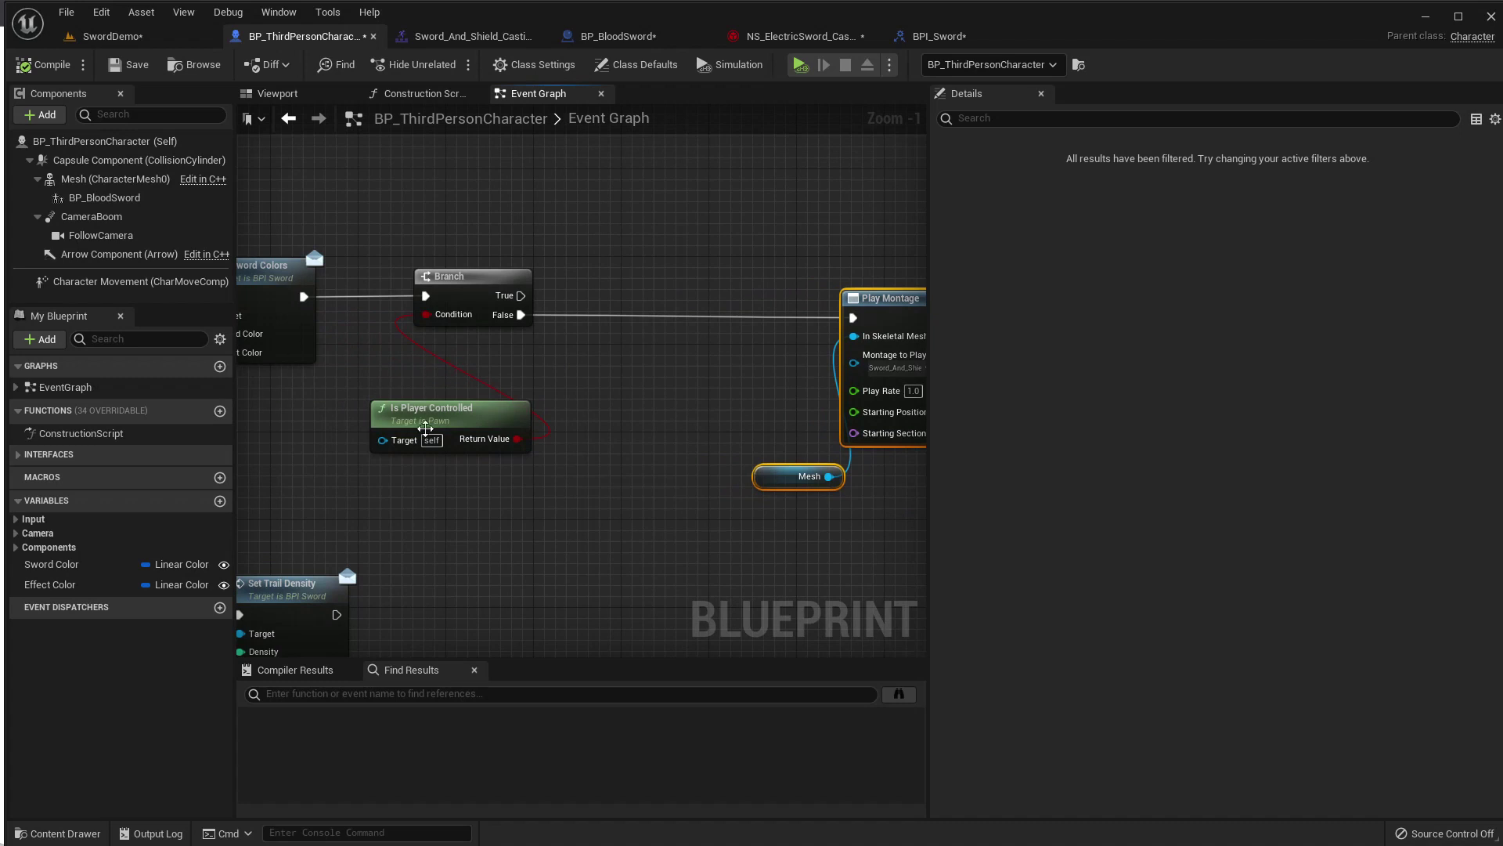
pyautogui.moveTo(426, 428); pyautogui.dragTo(679, 344, button='right')
pyautogui.scroll(-1, 790, 407)
pyautogui.moveTo(791, 407)
pyautogui.mouseDown(button='right')
pyautogui.moveTo(907, 418)
pyautogui.moveTo(646, 399)
pyautogui.mouseUp(button='right')
pyautogui.scroll(-1, 647, 398)
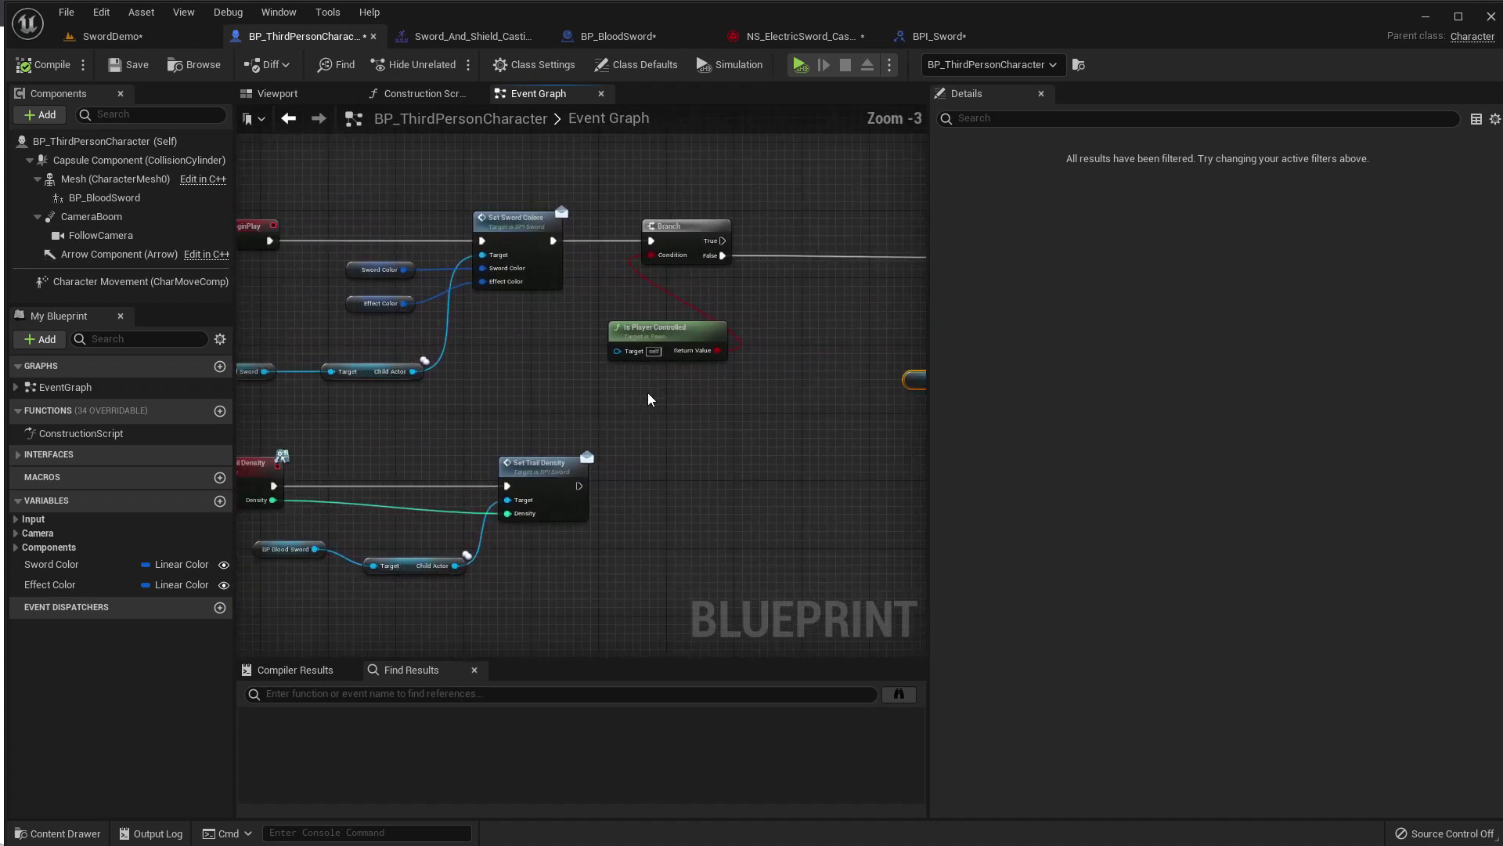
pyautogui.scroll(-1, 648, 394)
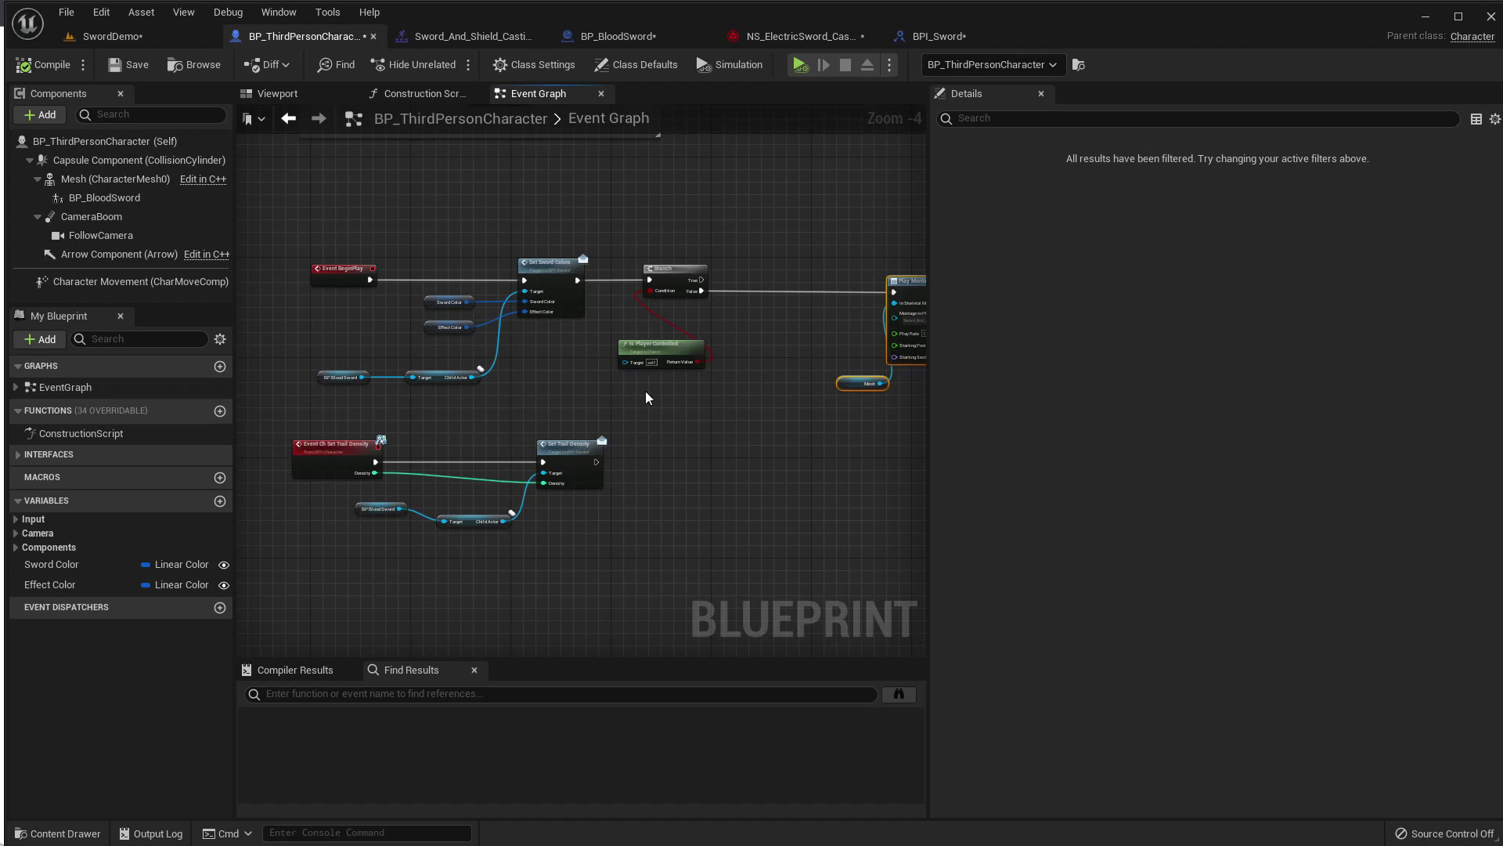
pyautogui.scroll(1, 703, 303)
pyautogui.scroll(2, 702, 303)
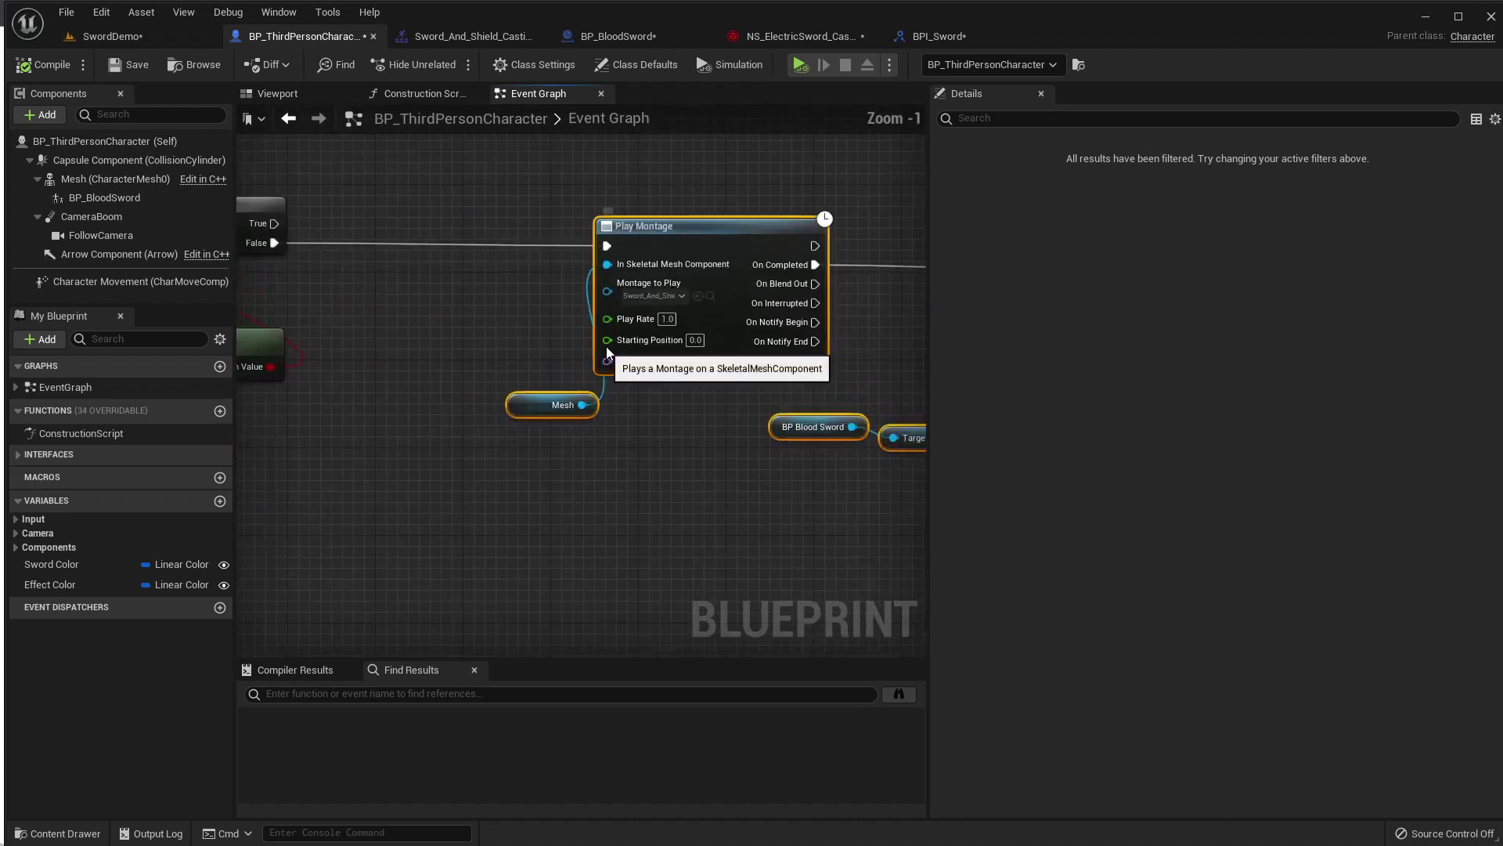
pyautogui.click(710, 296)
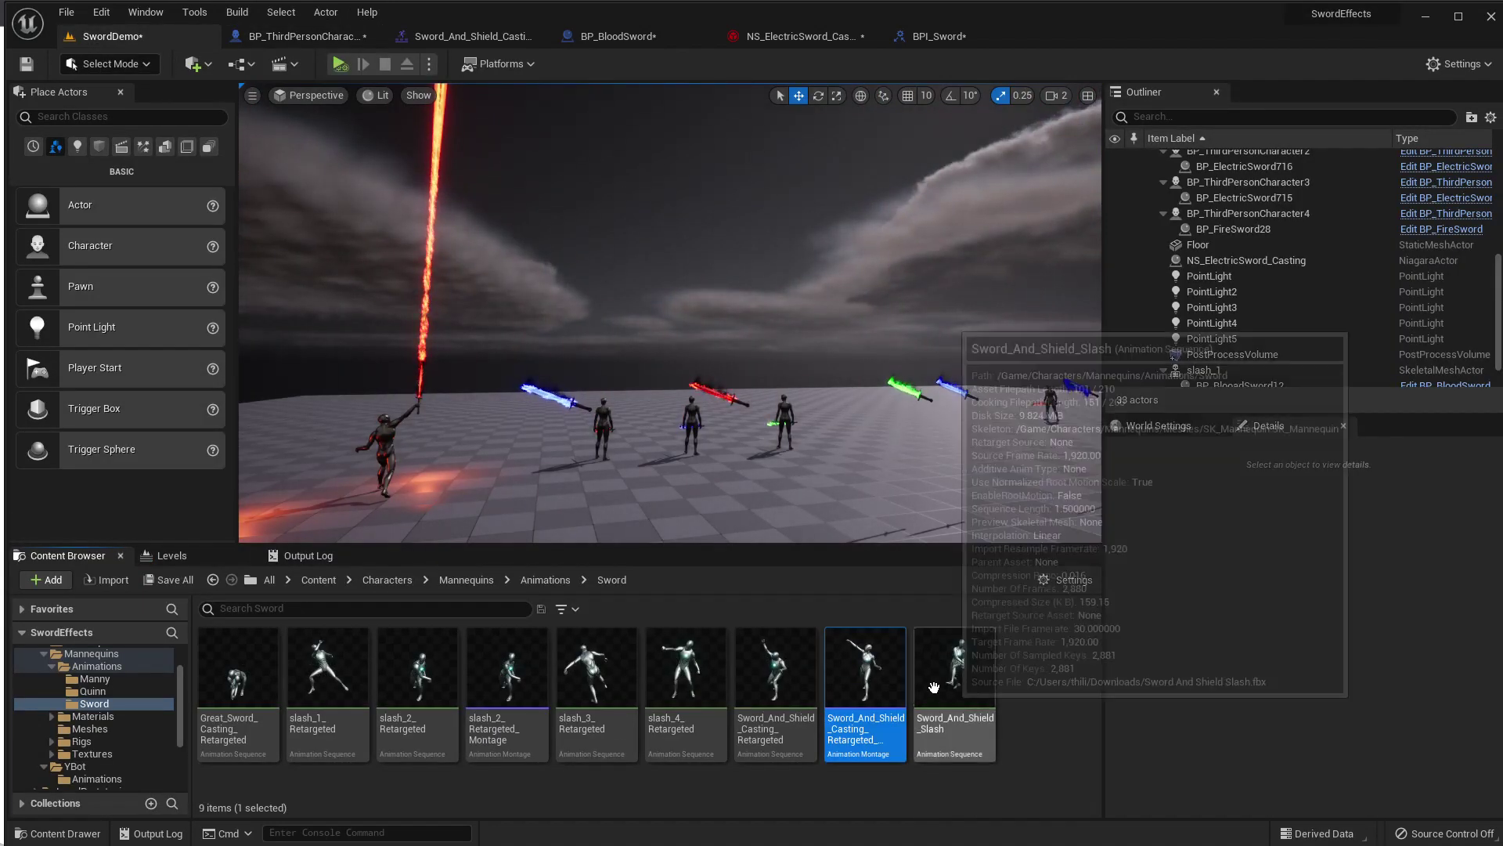
# Open the Sword_And_Shield_Casting_Retargeted animation and montage, scrubbing to the casting pose.
pyautogui.doubleClick(764, 660)
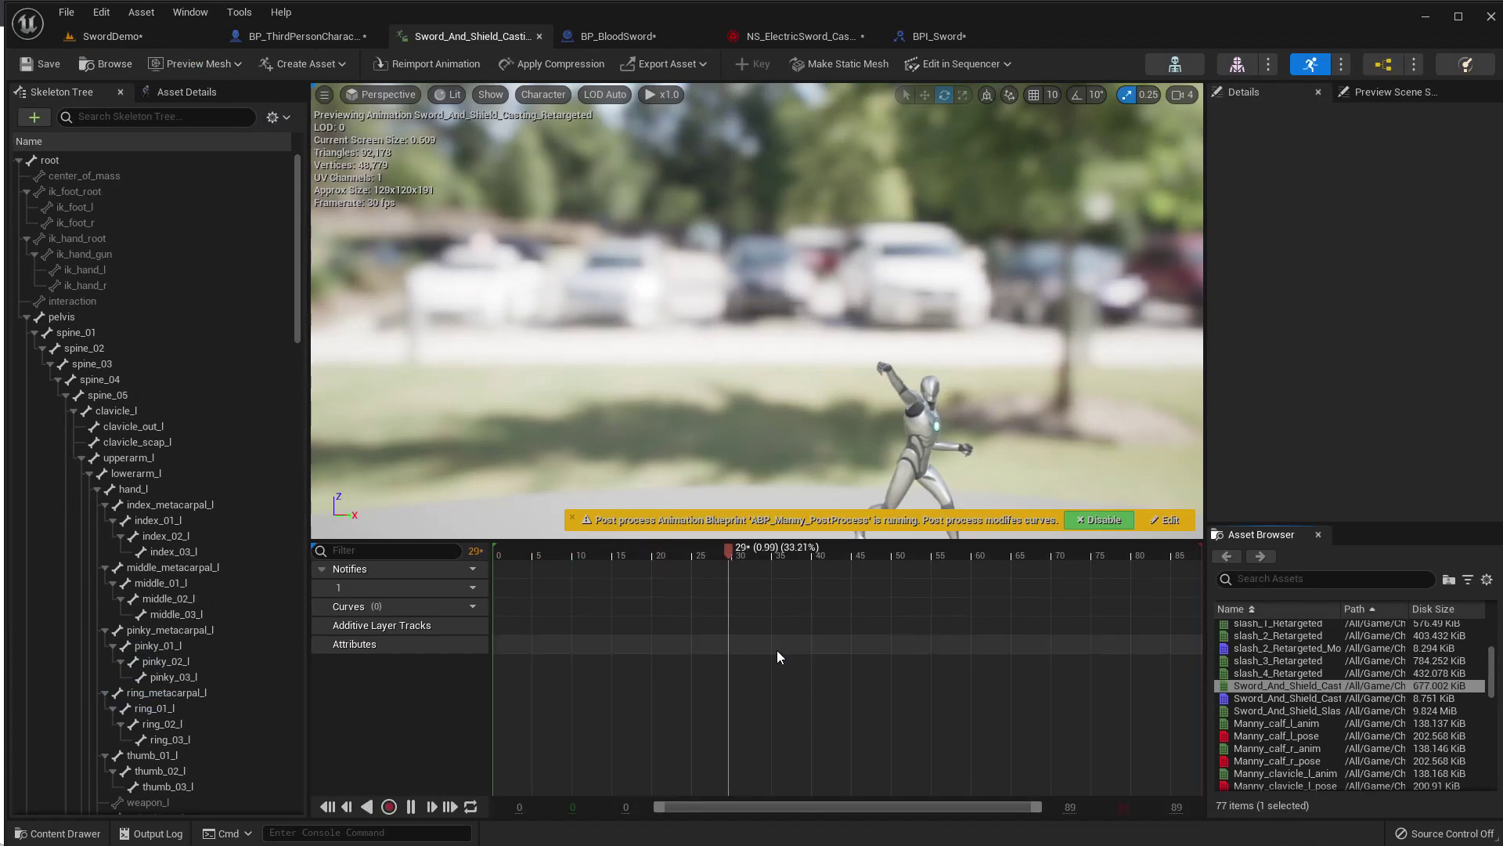
pyautogui.moveTo(599, 548)
pyautogui.mouseDown()
pyautogui.moveTo(516, 548)
pyautogui.moveTo(615, 538)
pyautogui.moveTo(789, 577)
pyautogui.moveTo(601, 557)
pyautogui.mouseUp()
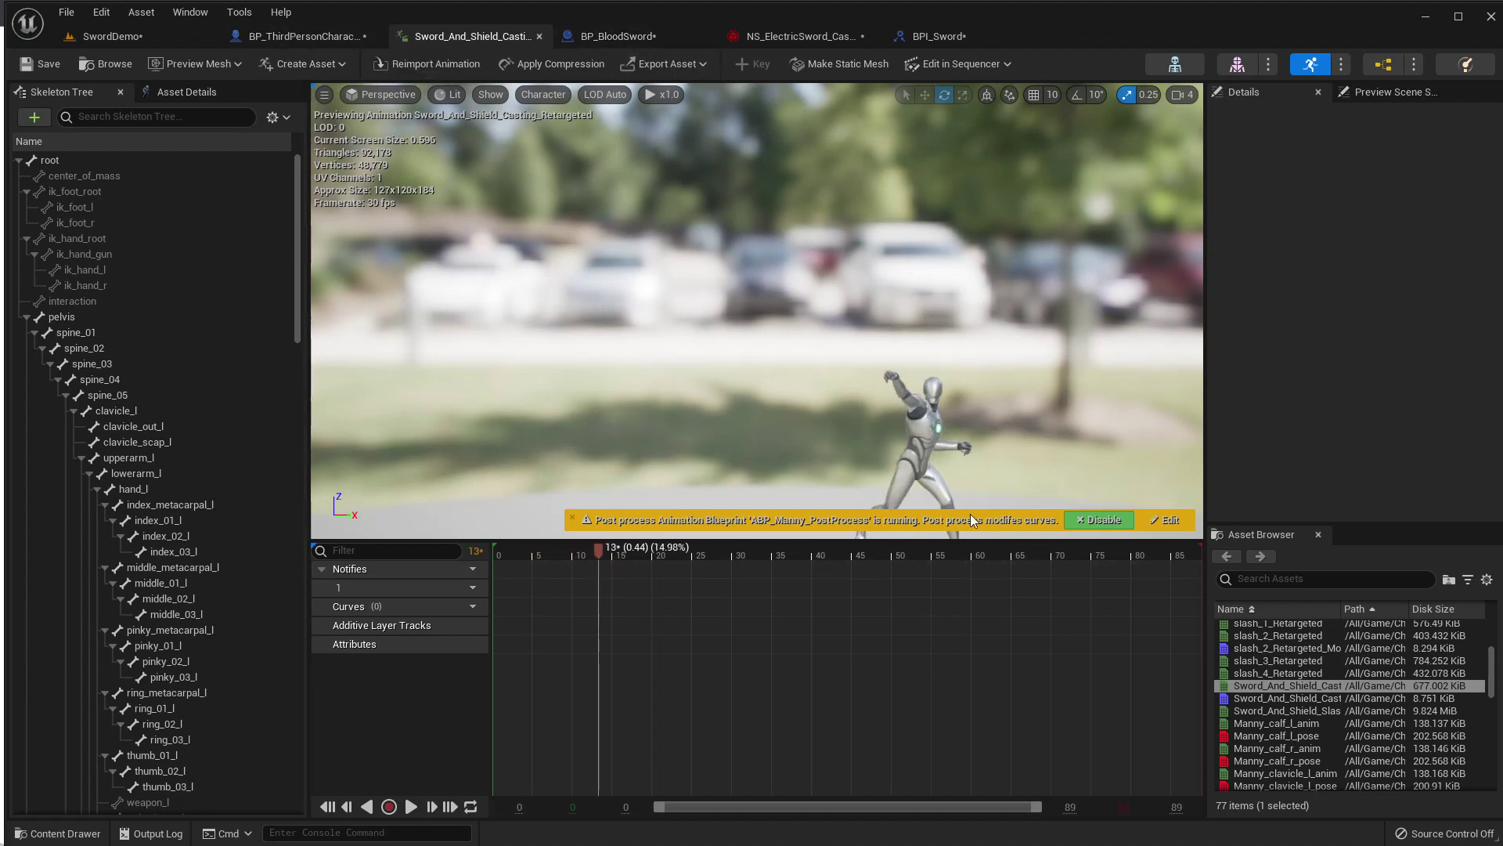
pyautogui.doubleClick(1236, 698)
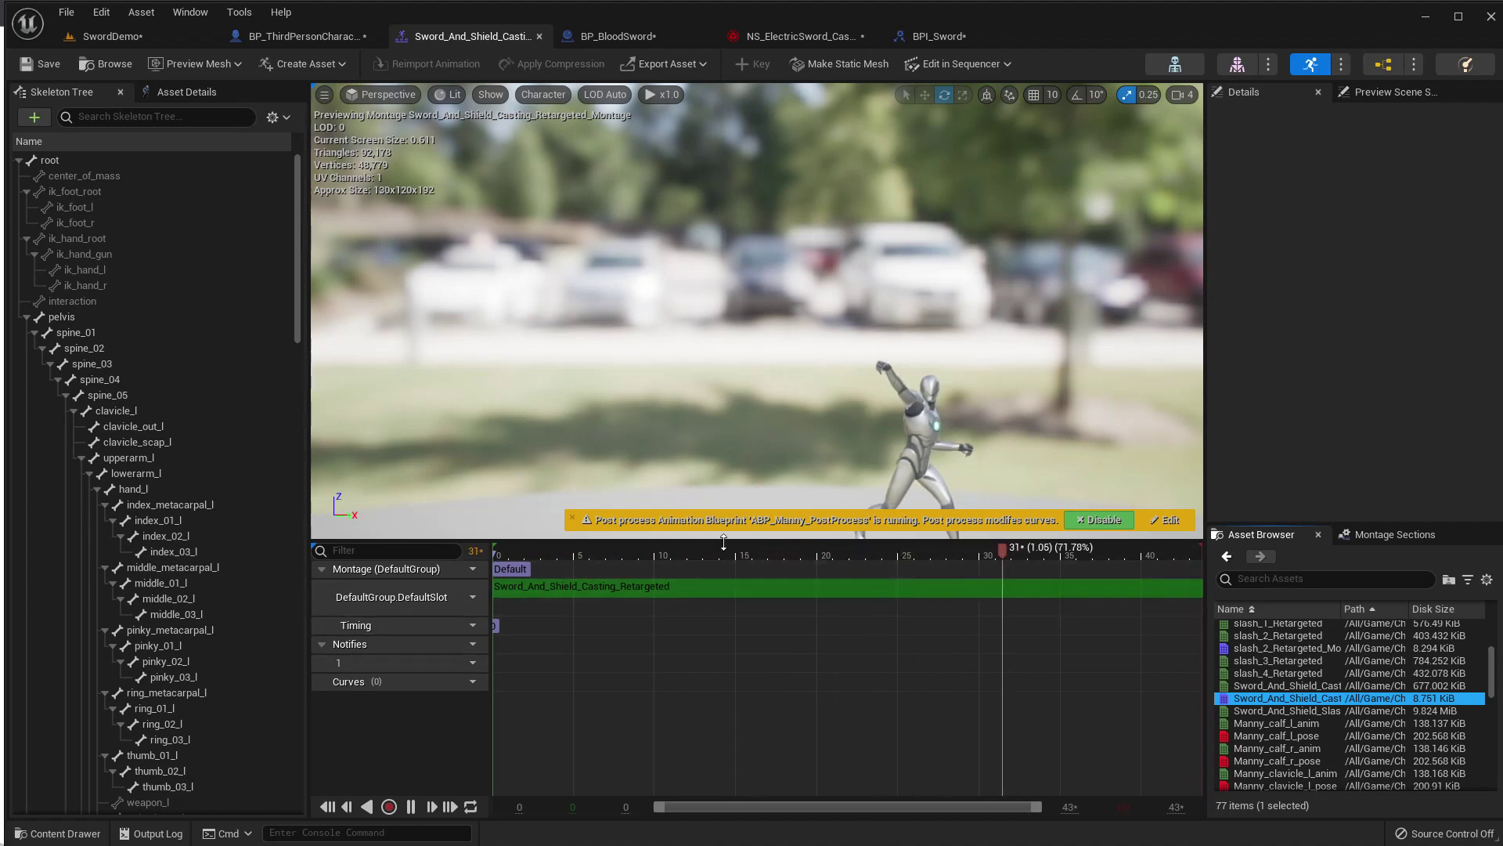
pyautogui.moveTo(731, 553); pyautogui.dragTo(712, 550)
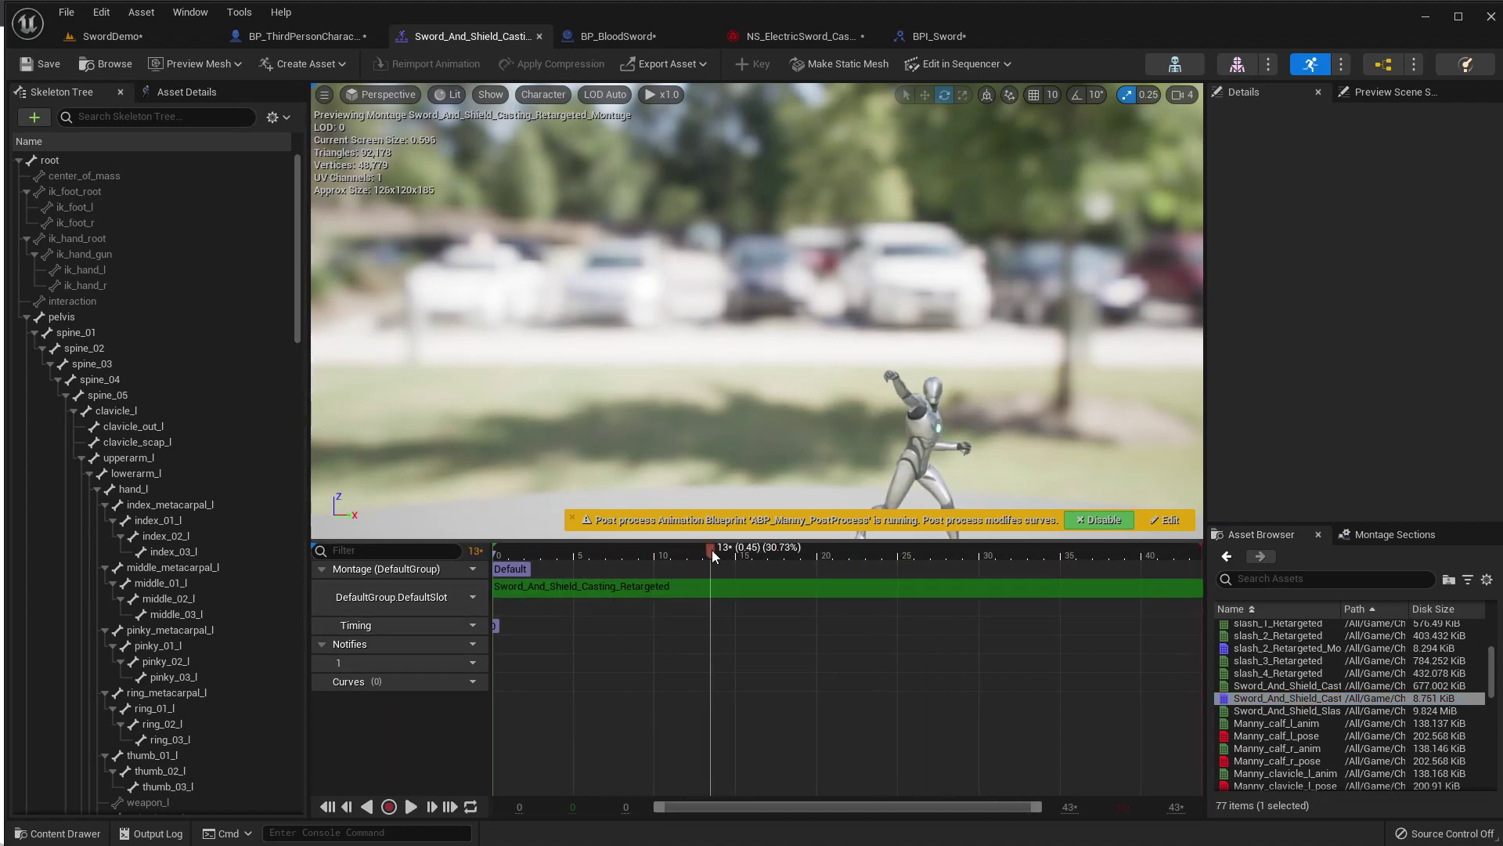
# Add a PlayMontageNotify at frame 13 on the montage's Notifies track.
pyautogui.rightClick(703, 651)
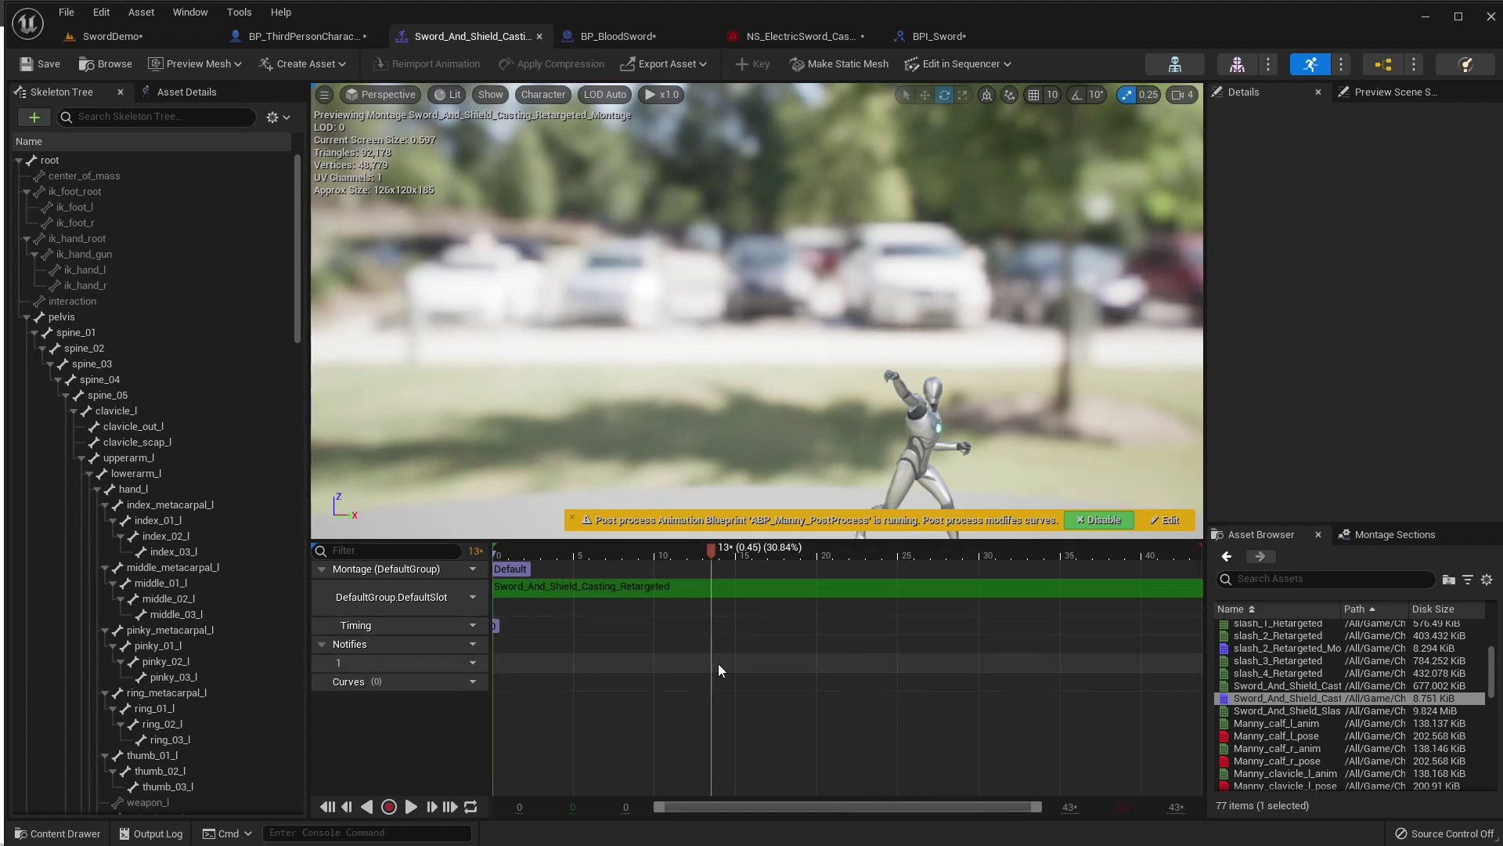
pyautogui.rightClick(714, 663)
pyautogui.moveTo(788, 692)
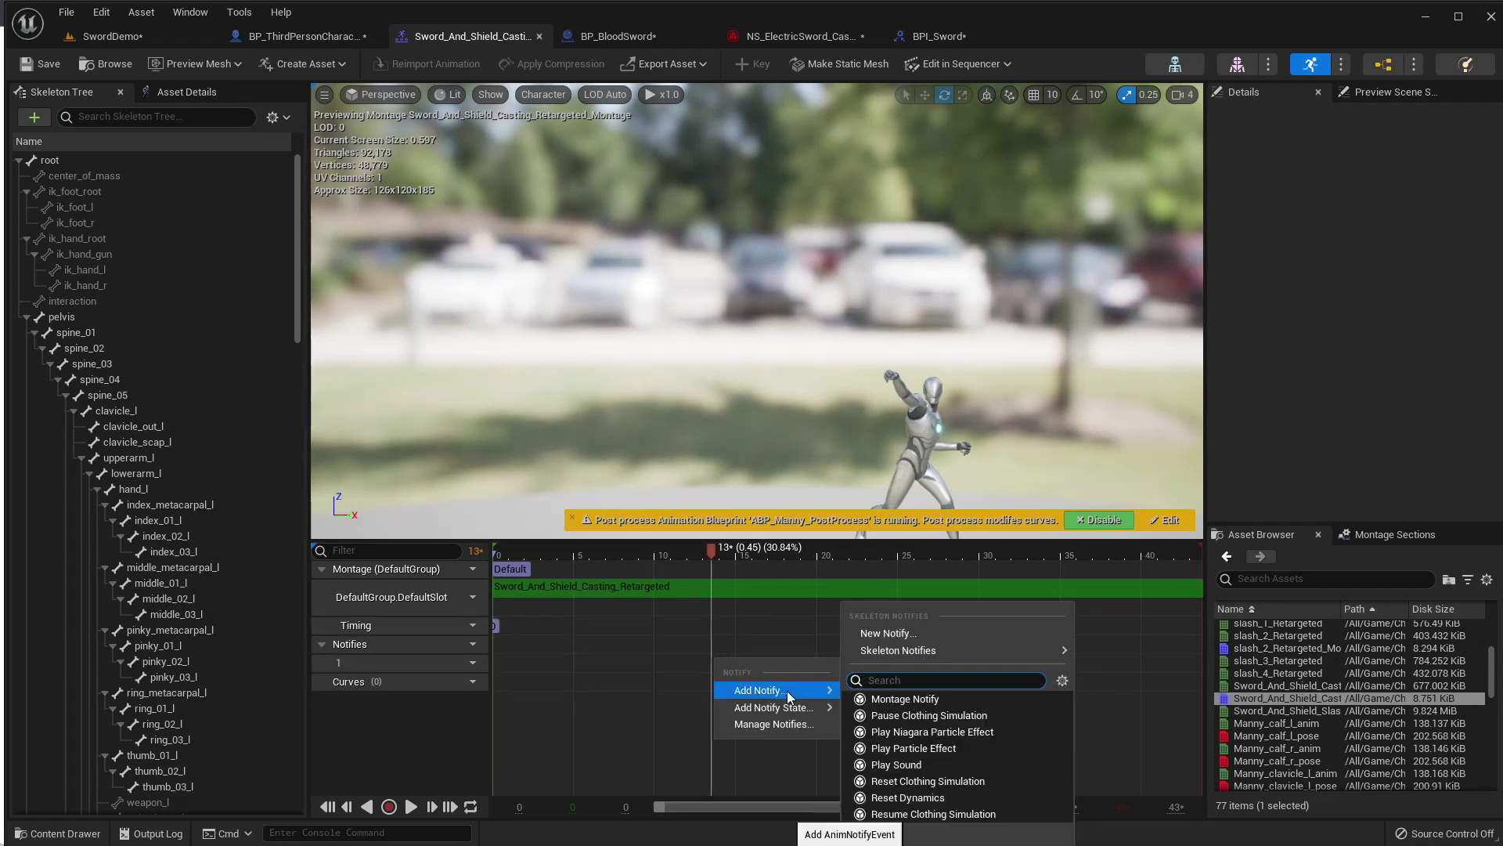
pyautogui.click(901, 696)
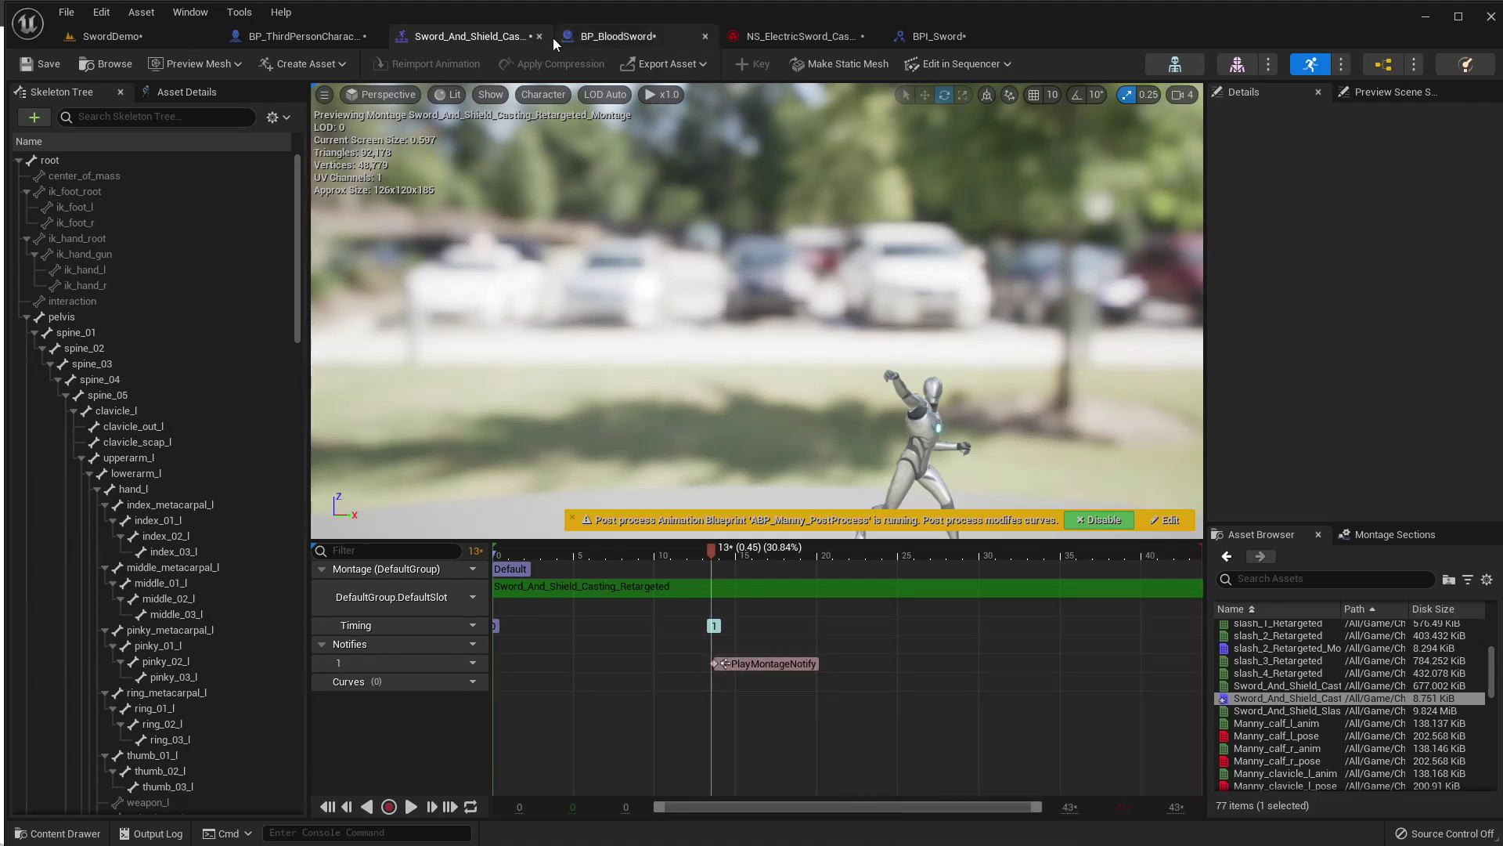
pyautogui.click(320, 39)
pyautogui.moveTo(746, 400); pyautogui.dragTo(589, 426, button='right')
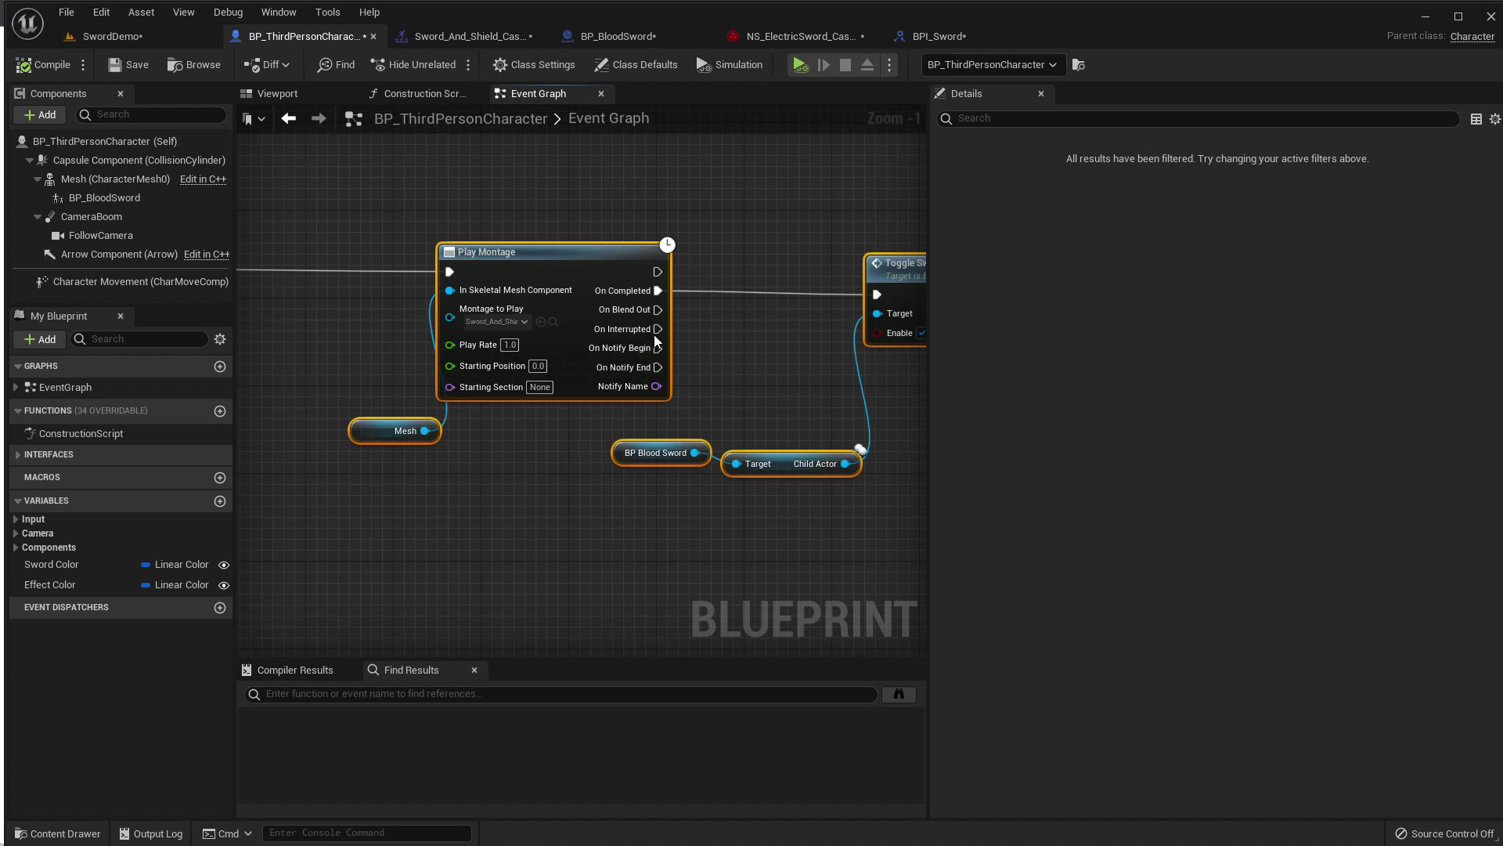
# Add a BP Blood Sword reference with its Child Actor node, removing the extra copy.
pyautogui.scroll(-3, 715, 400)
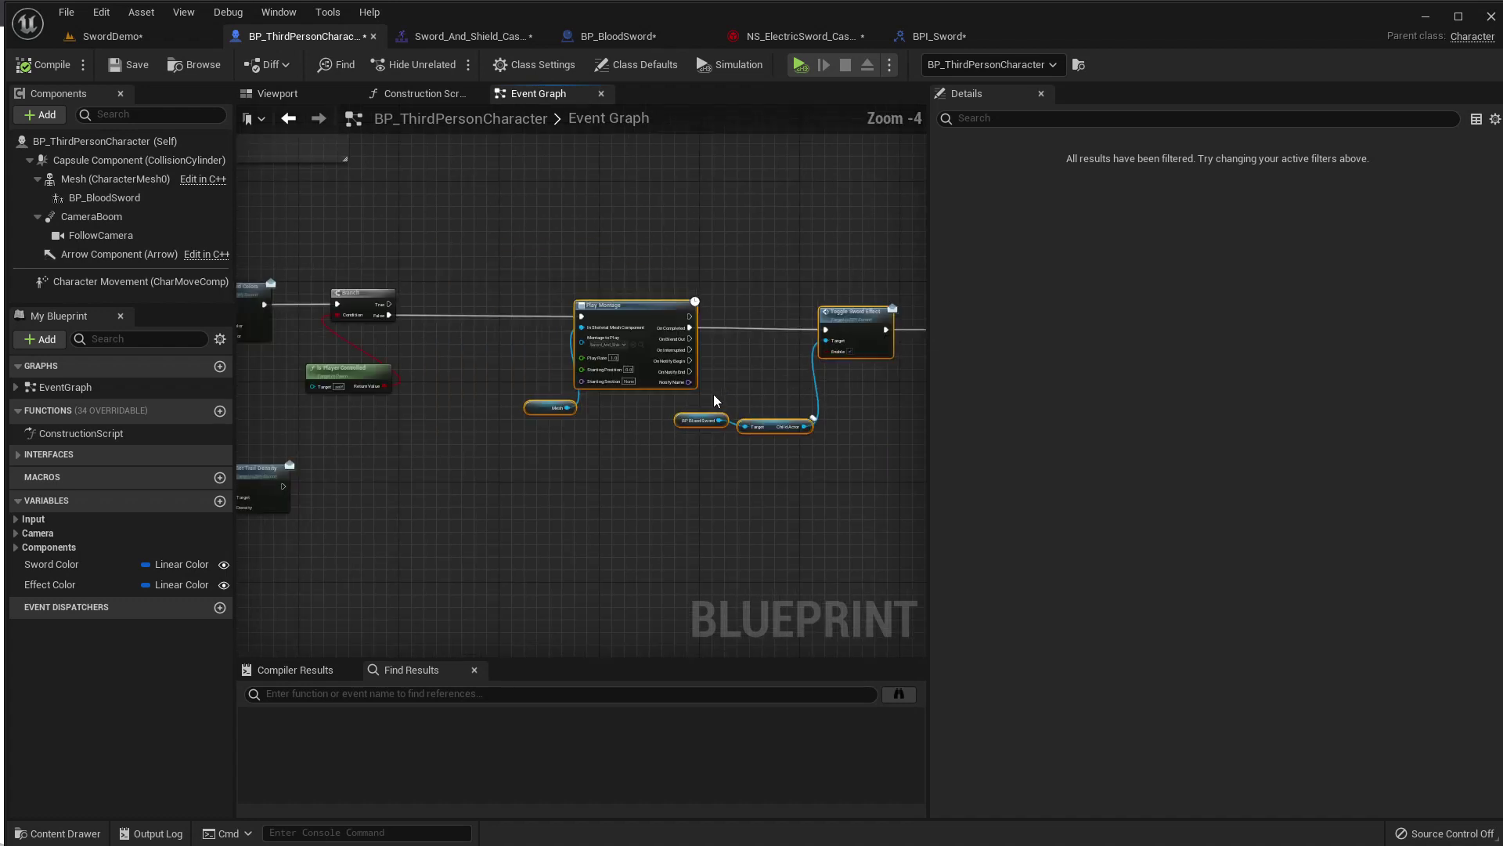
pyautogui.scroll(2, 689, 360)
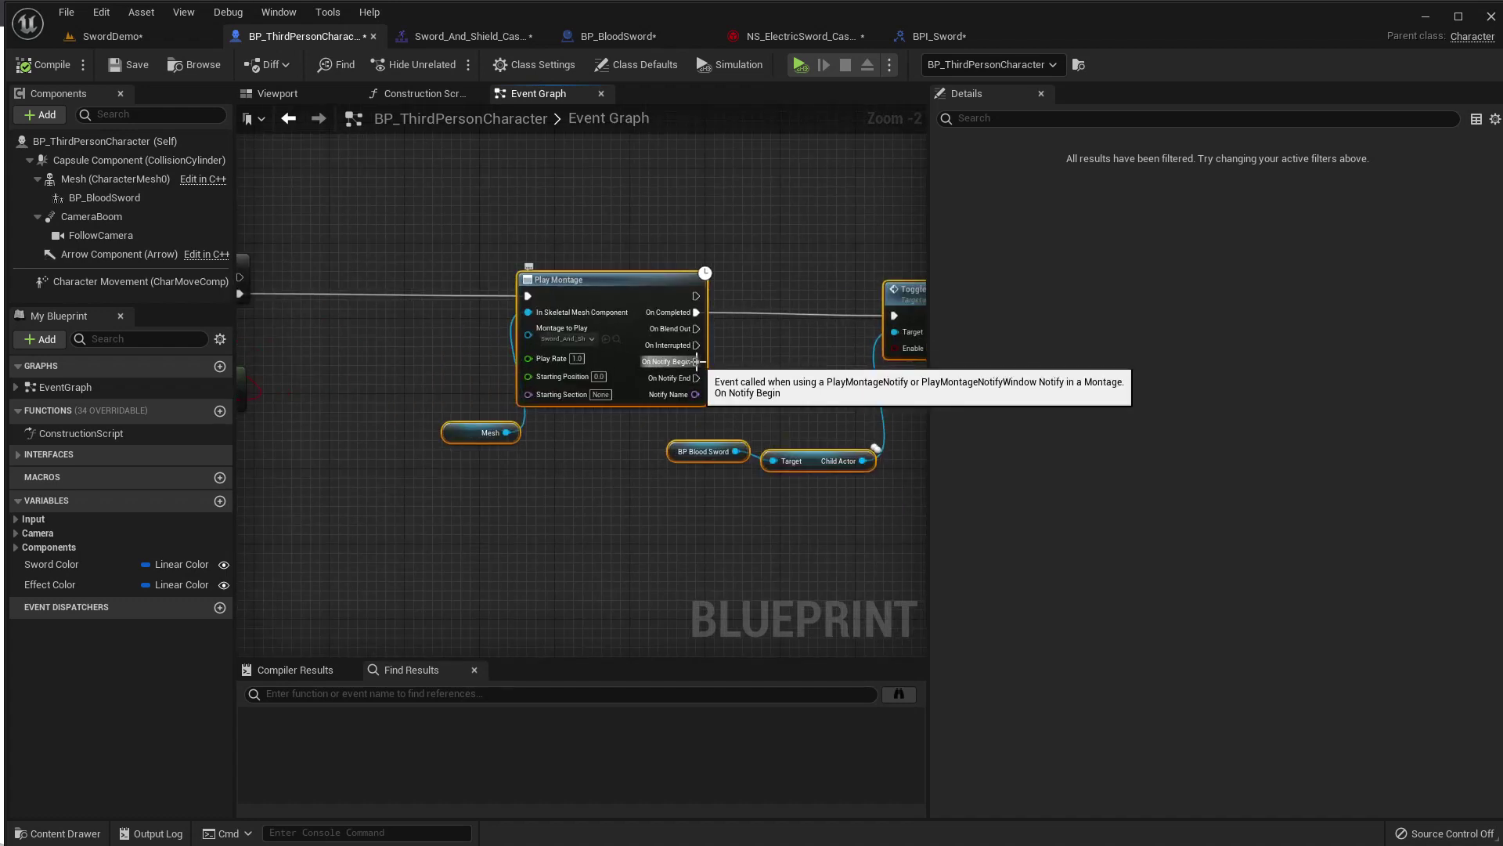
pyautogui.moveTo(696, 361); pyautogui.dragTo(699, 368)
pyautogui.scroll(-1, 546, 512)
pyautogui.moveTo(545, 512); pyautogui.dragTo(794, 458, button='right')
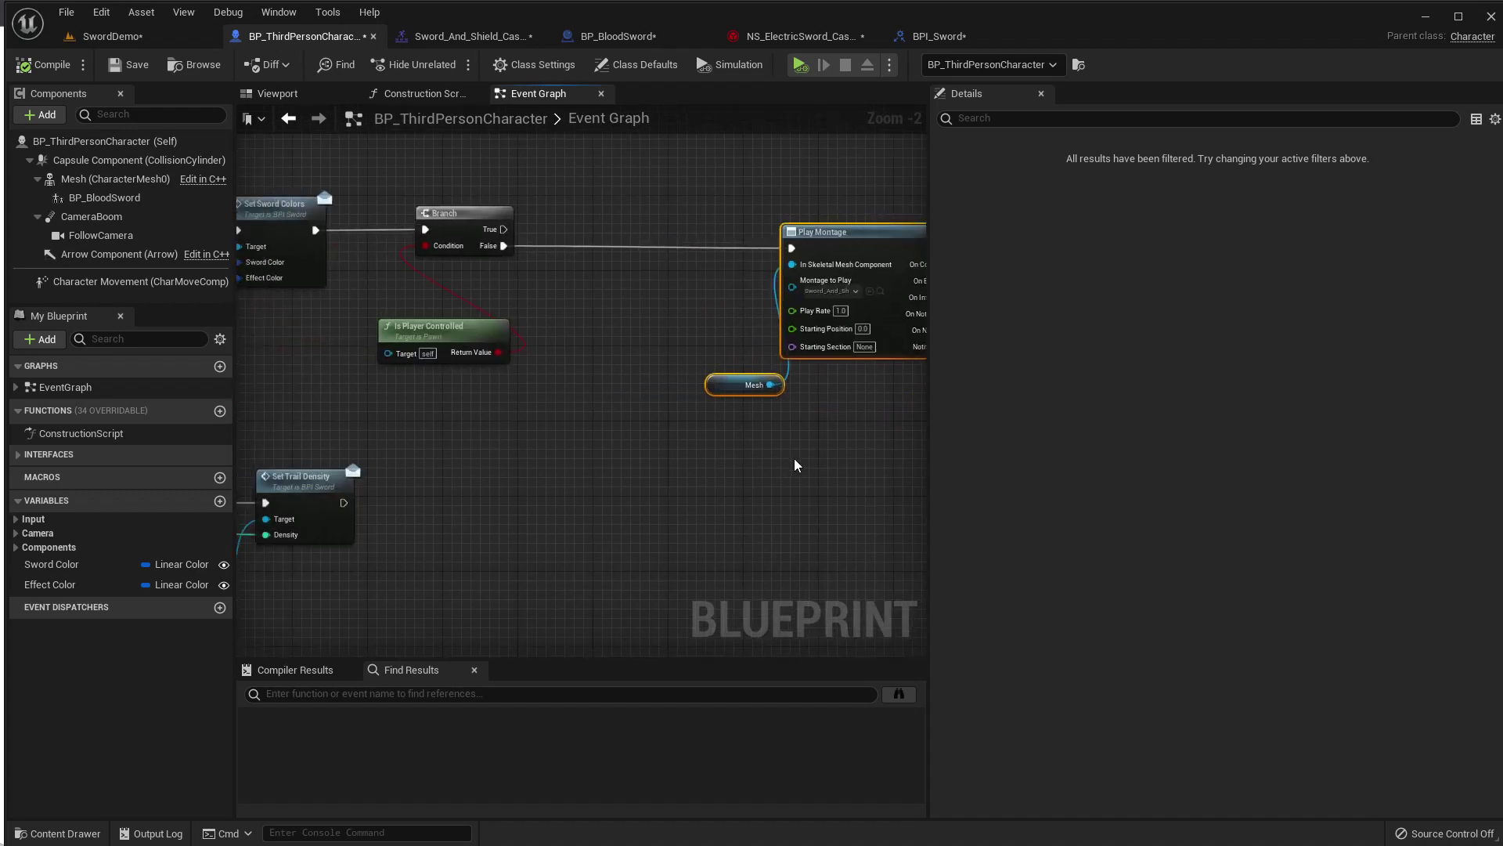
pyautogui.moveTo(554, 459); pyautogui.dragTo(90, 262, button='right')
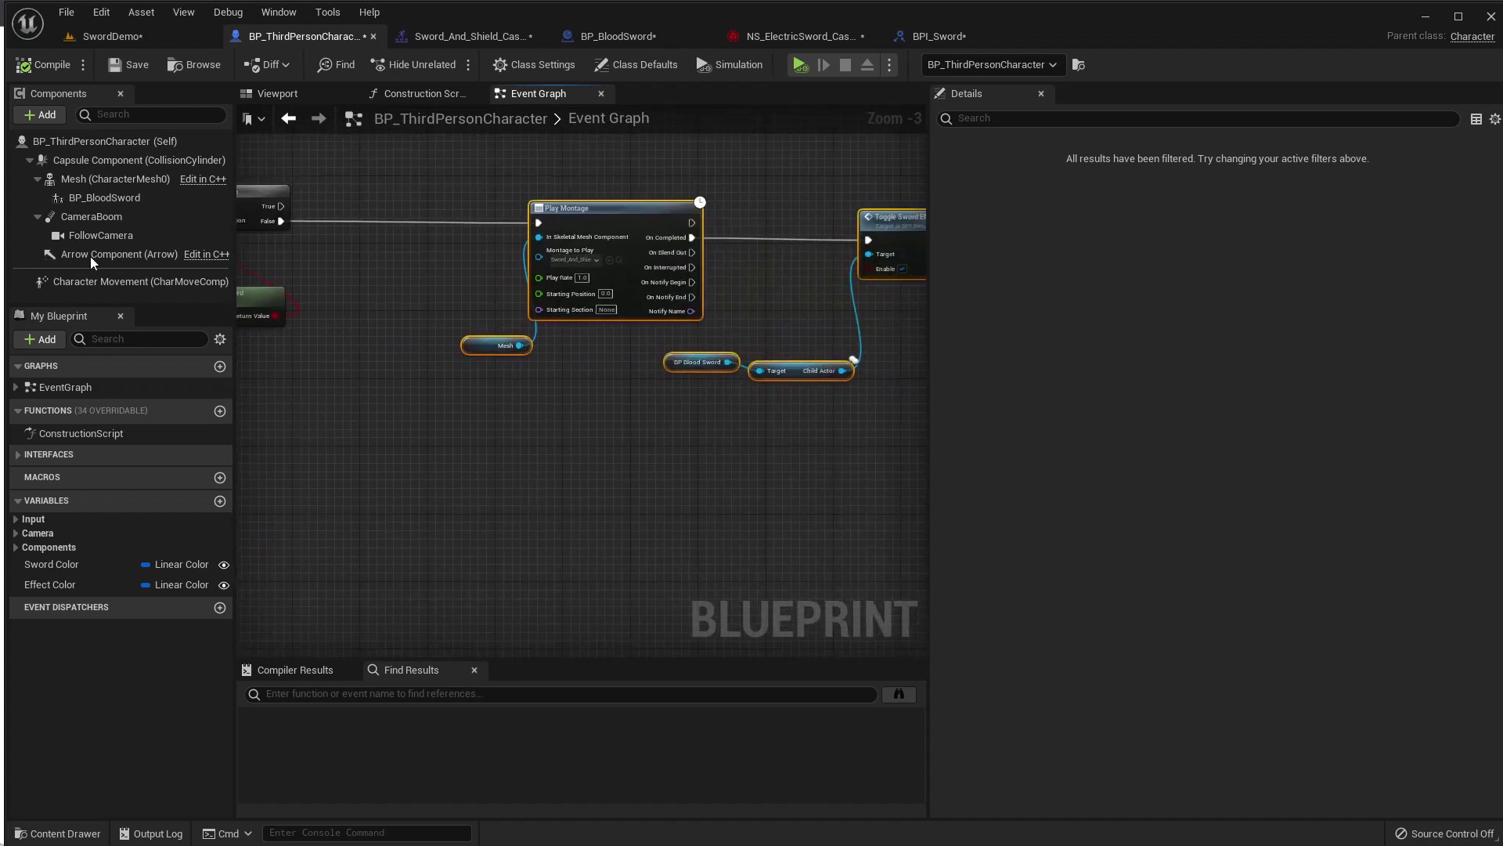
pyautogui.moveTo(106, 198); pyautogui.dragTo(548, 509)
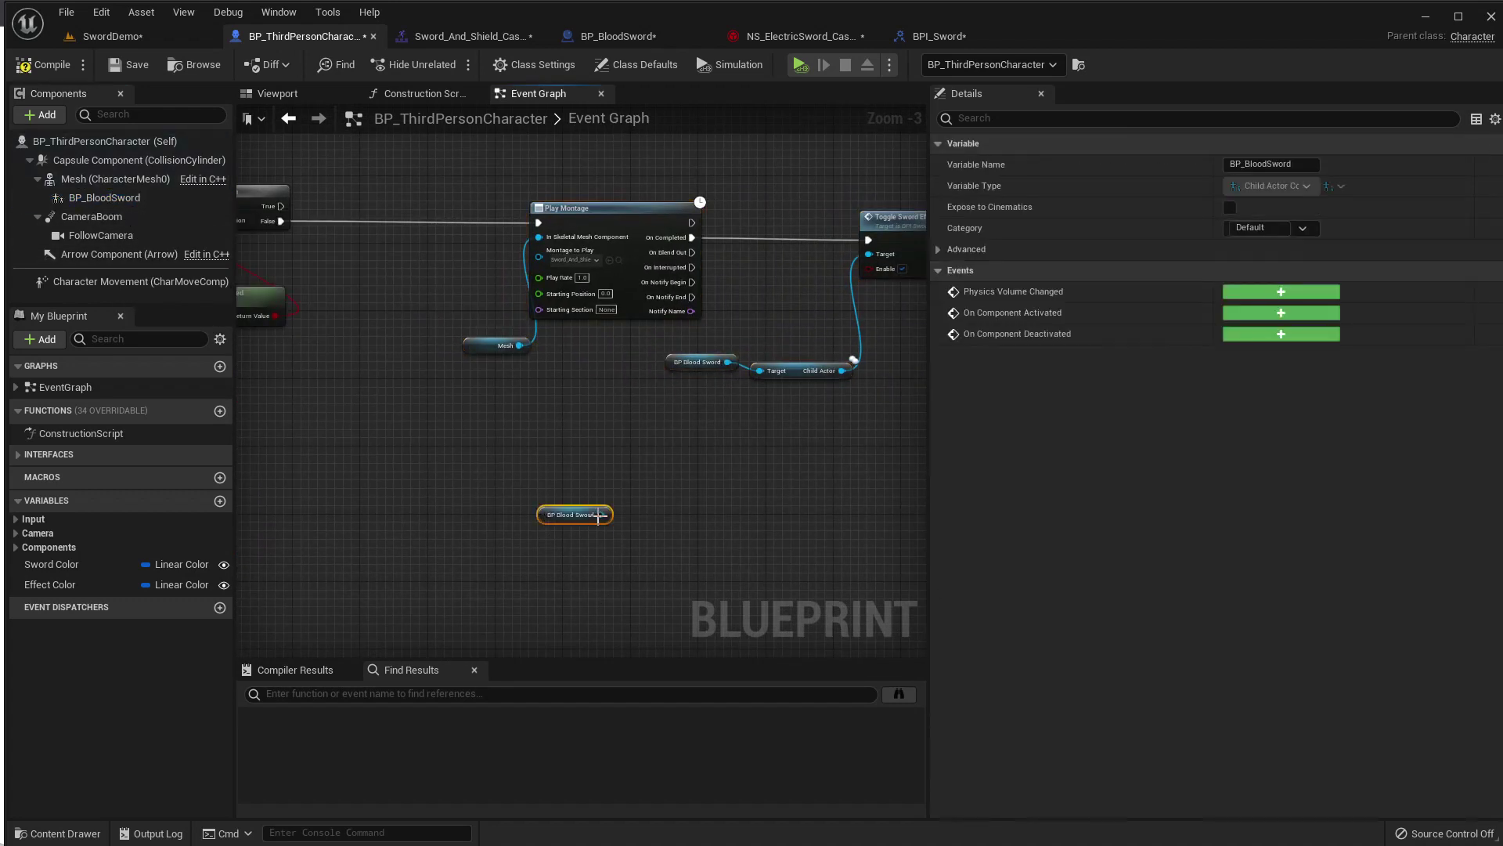
pyautogui.moveTo(656, 520); pyautogui.dragTo(641, 504)
pyautogui.moveTo(696, 429); pyautogui.dragTo(629, 424, button='right')
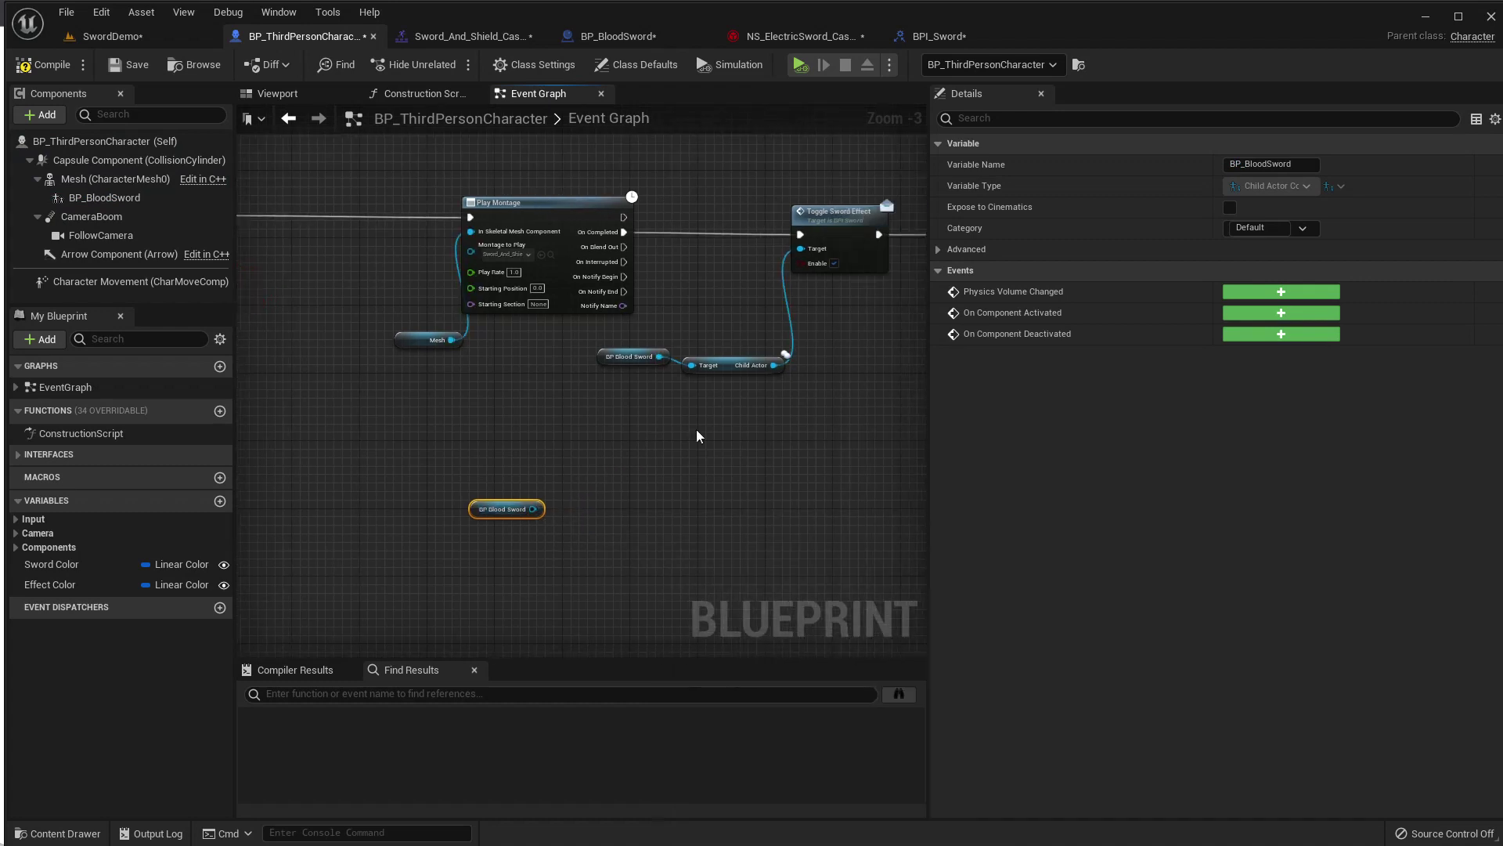
pyautogui.press('Delete')
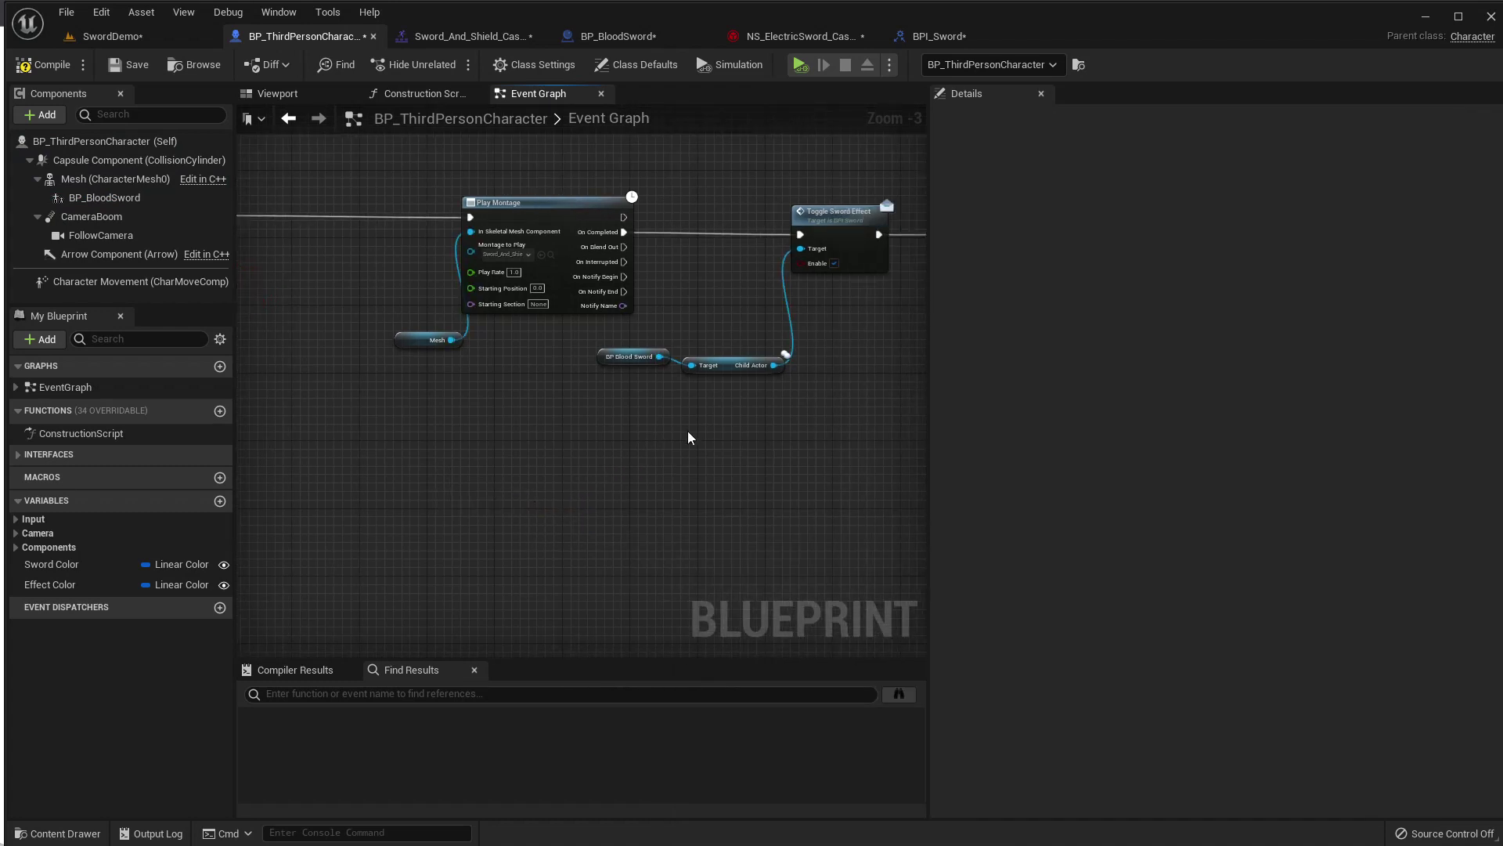
pyautogui.moveTo(640, 354); pyautogui.dragTo(642, 352)
pyautogui.moveTo(769, 371)
pyautogui.mouseDown()
pyautogui.moveTo(700, 387)
pyautogui.moveTo(739, 415)
pyautogui.mouseUp()
# Call Toggle Charging Effect with Enable ticked from Play Montage's On Notify Begin.
pyautogui.write('toggle')
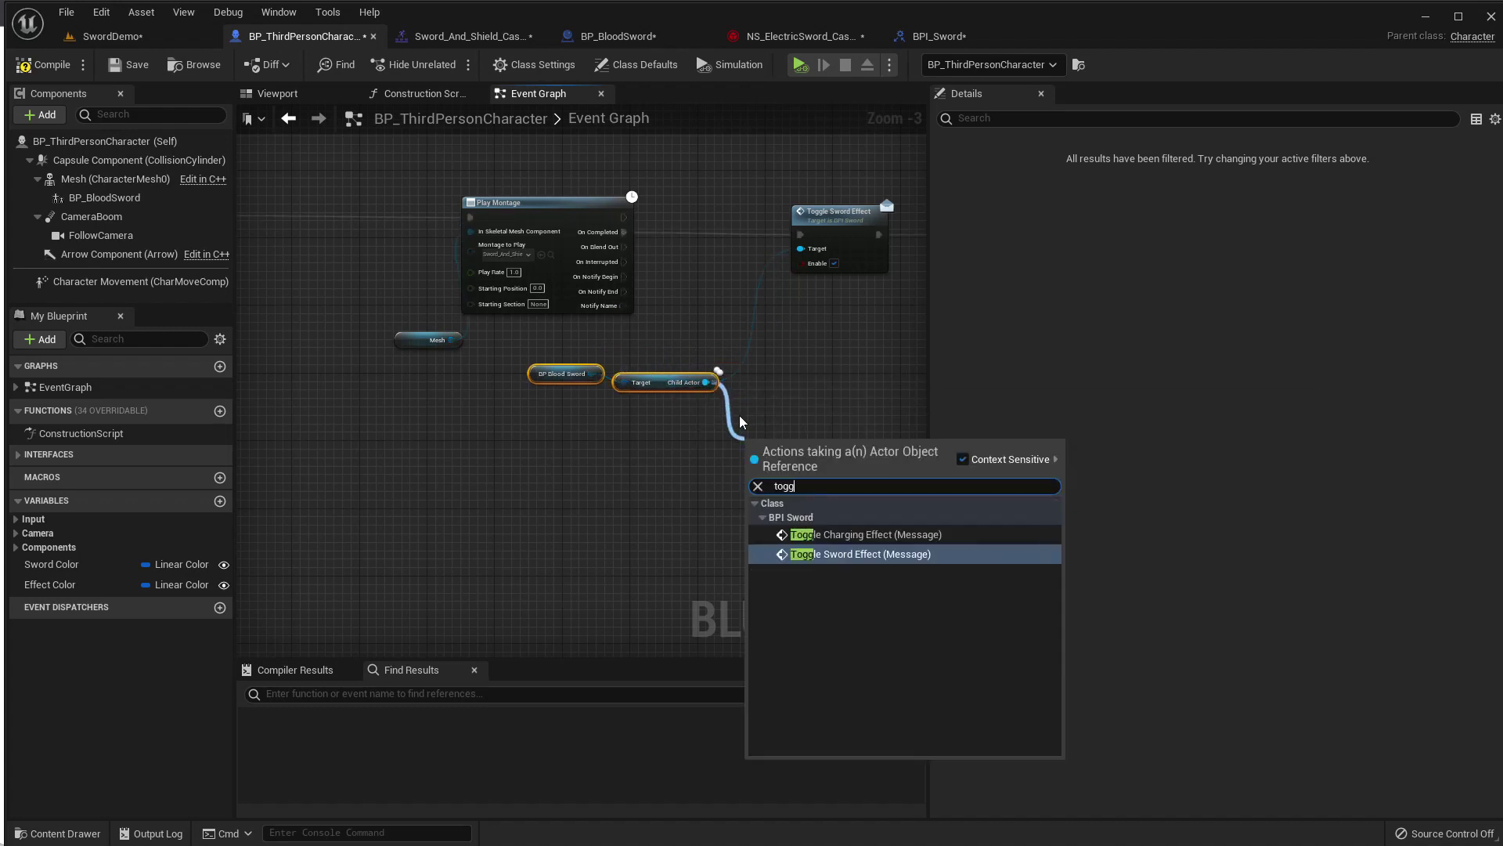
pyautogui.press('Up')
pyautogui.press('Return')
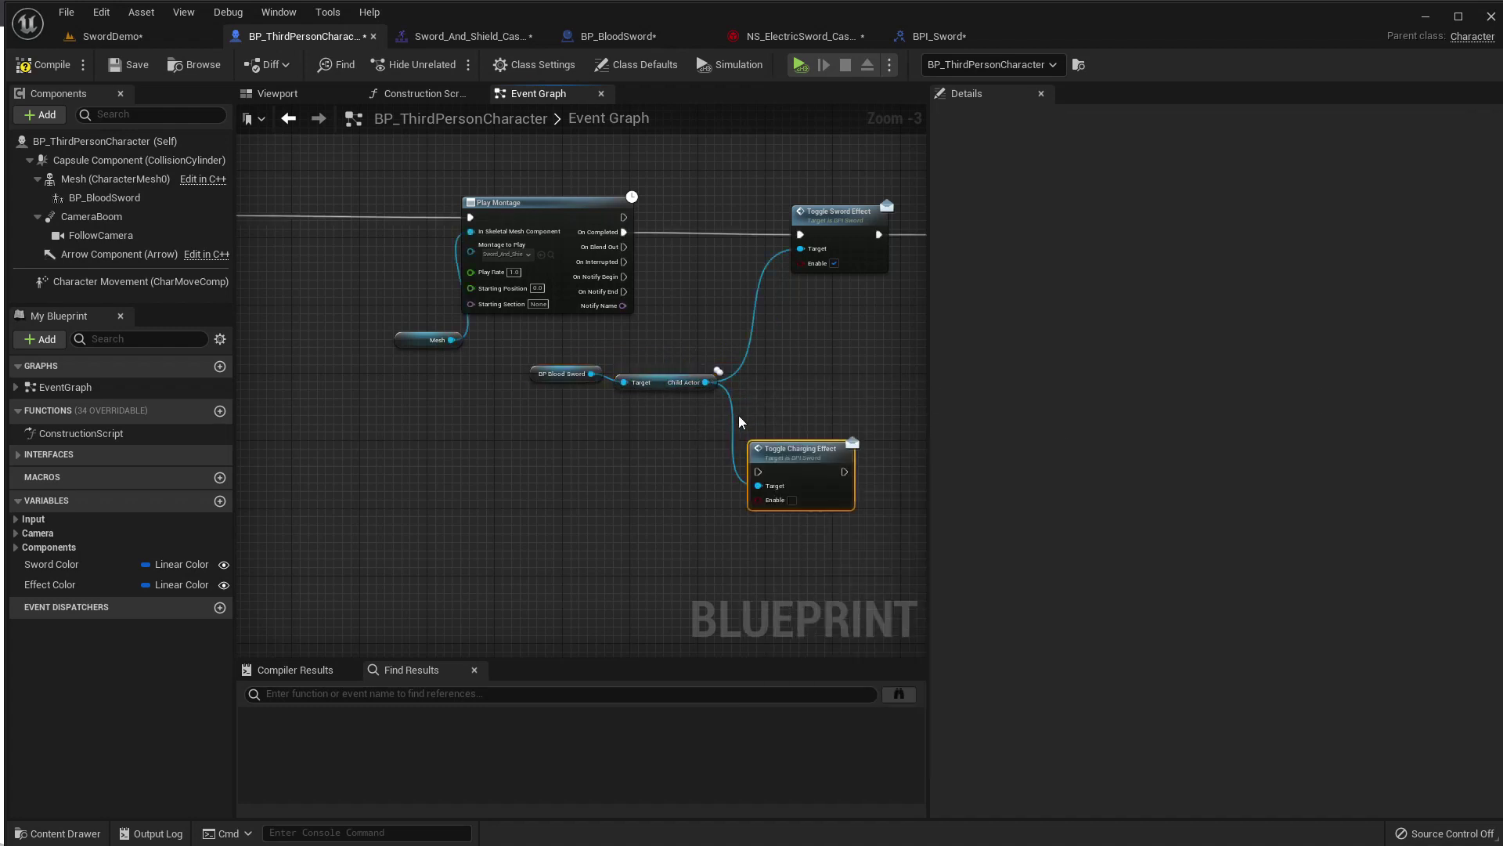
pyautogui.click(792, 500)
pyautogui.moveTo(758, 471); pyautogui.dragTo(656, 355)
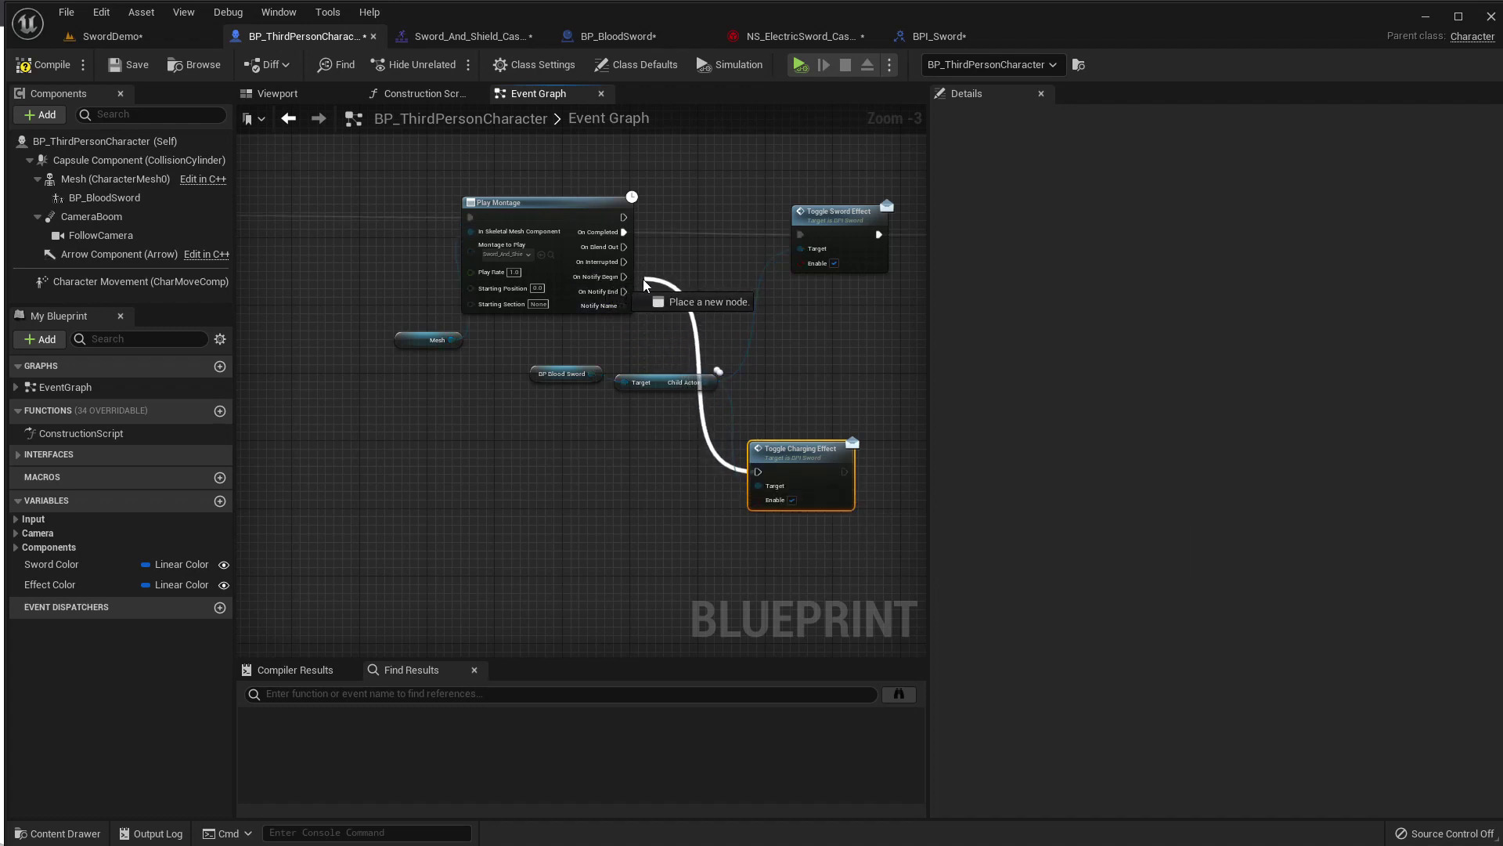
pyautogui.moveTo(644, 278); pyautogui.dragTo(626, 278)
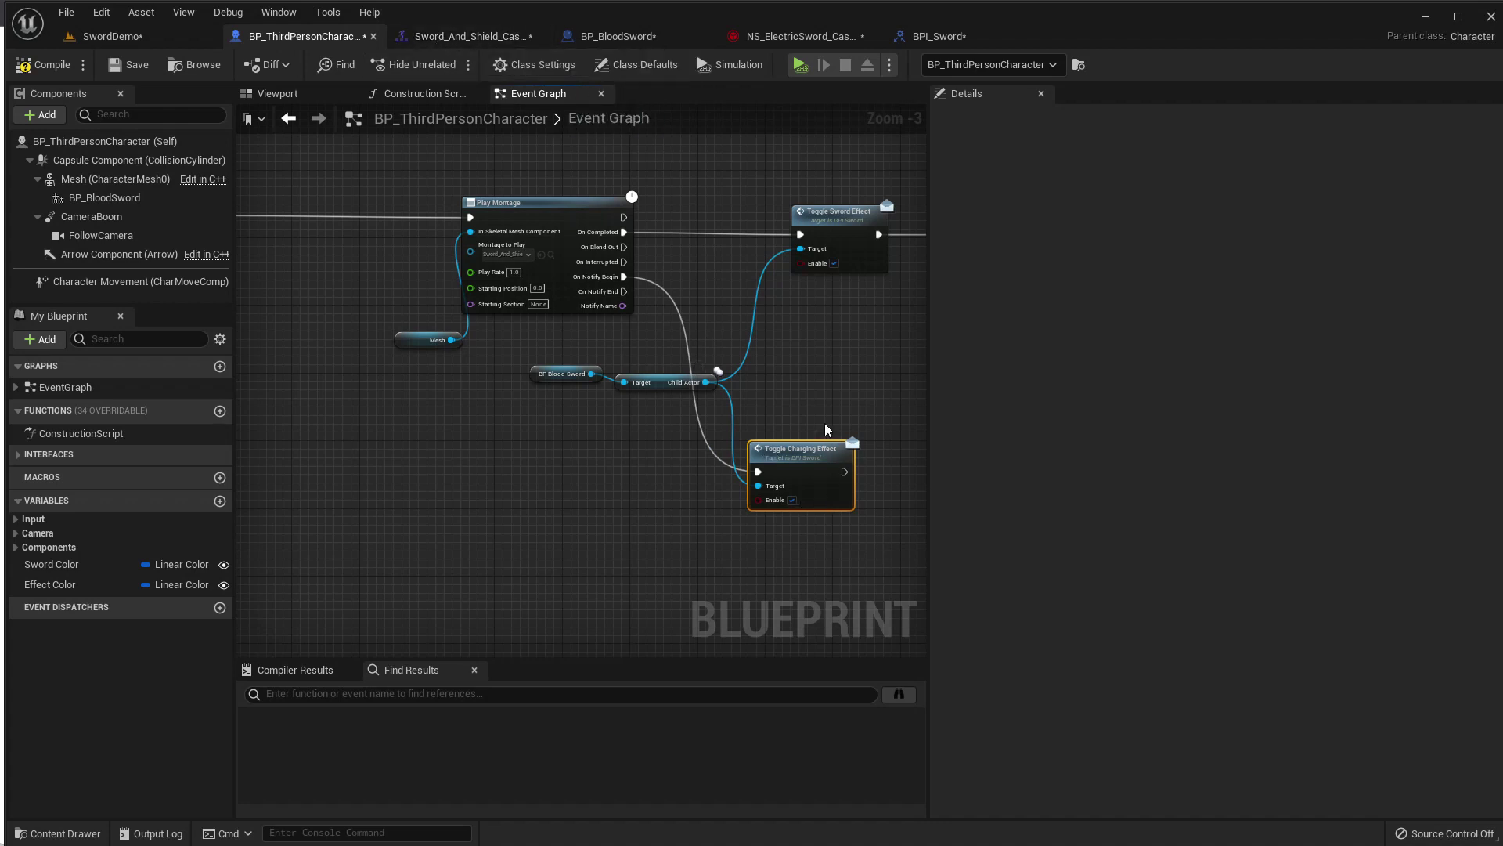
# Add a Delay node after the Toggle Charging Effect call.
pyautogui.moveTo(826, 429); pyautogui.dragTo(696, 432, button='right')
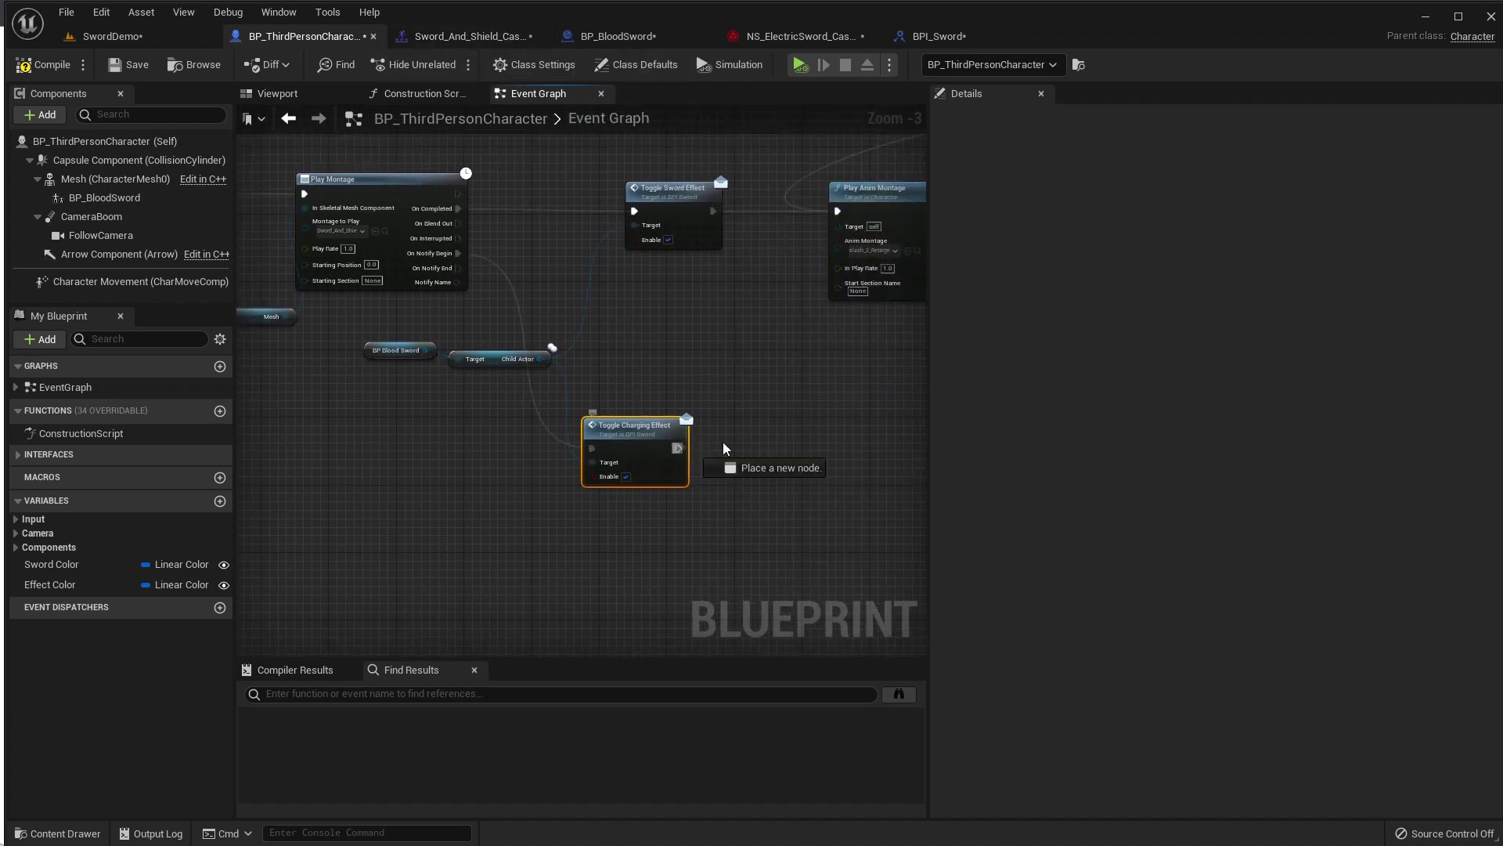
pyautogui.moveTo(764, 453); pyautogui.dragTo(764, 454)
pyautogui.write('delay')
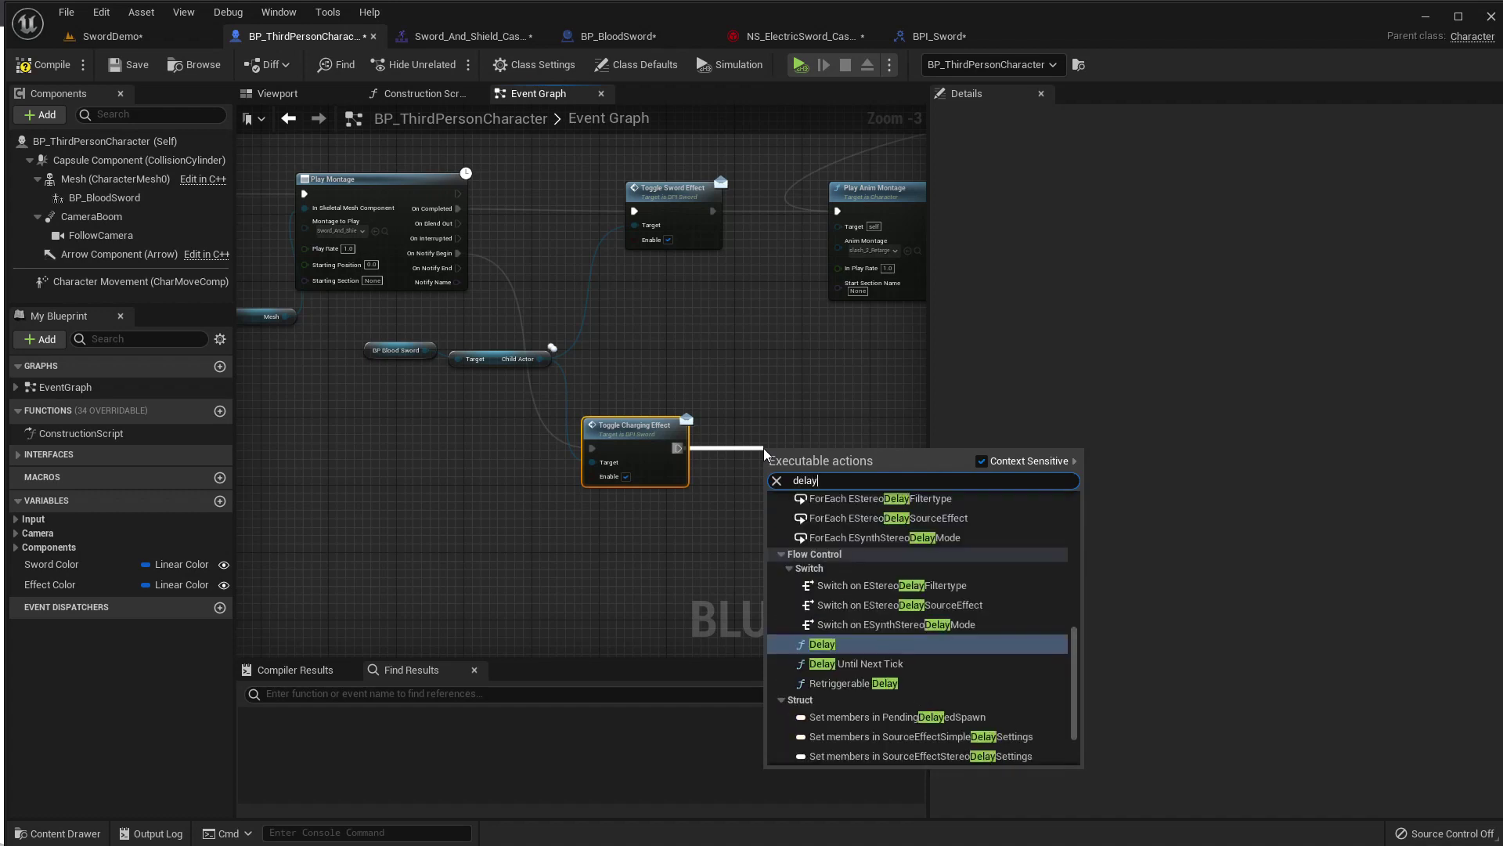
pyautogui.press('Return')
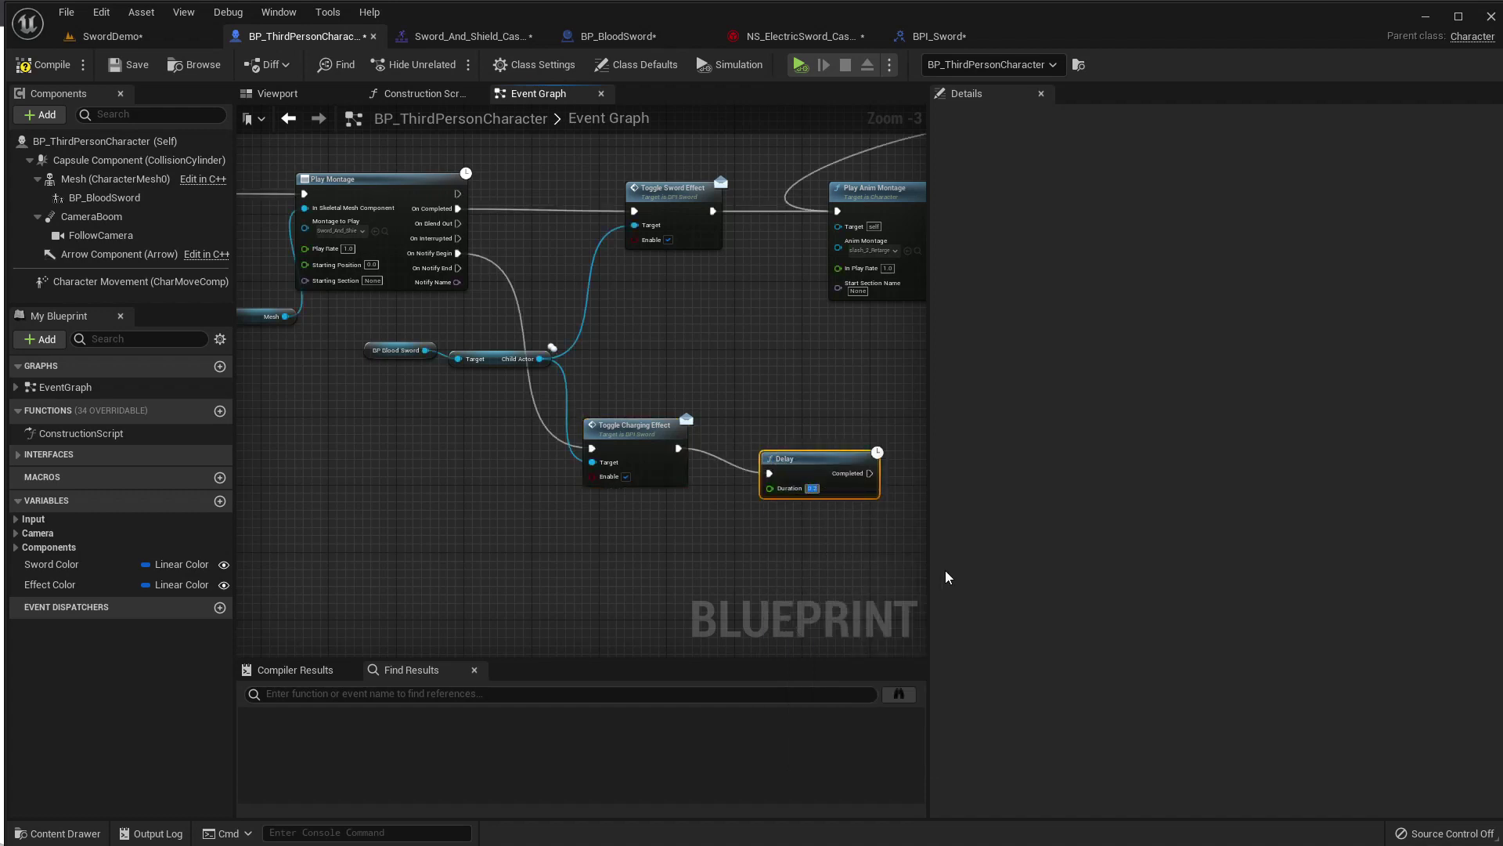
pyautogui.click(468, 36)
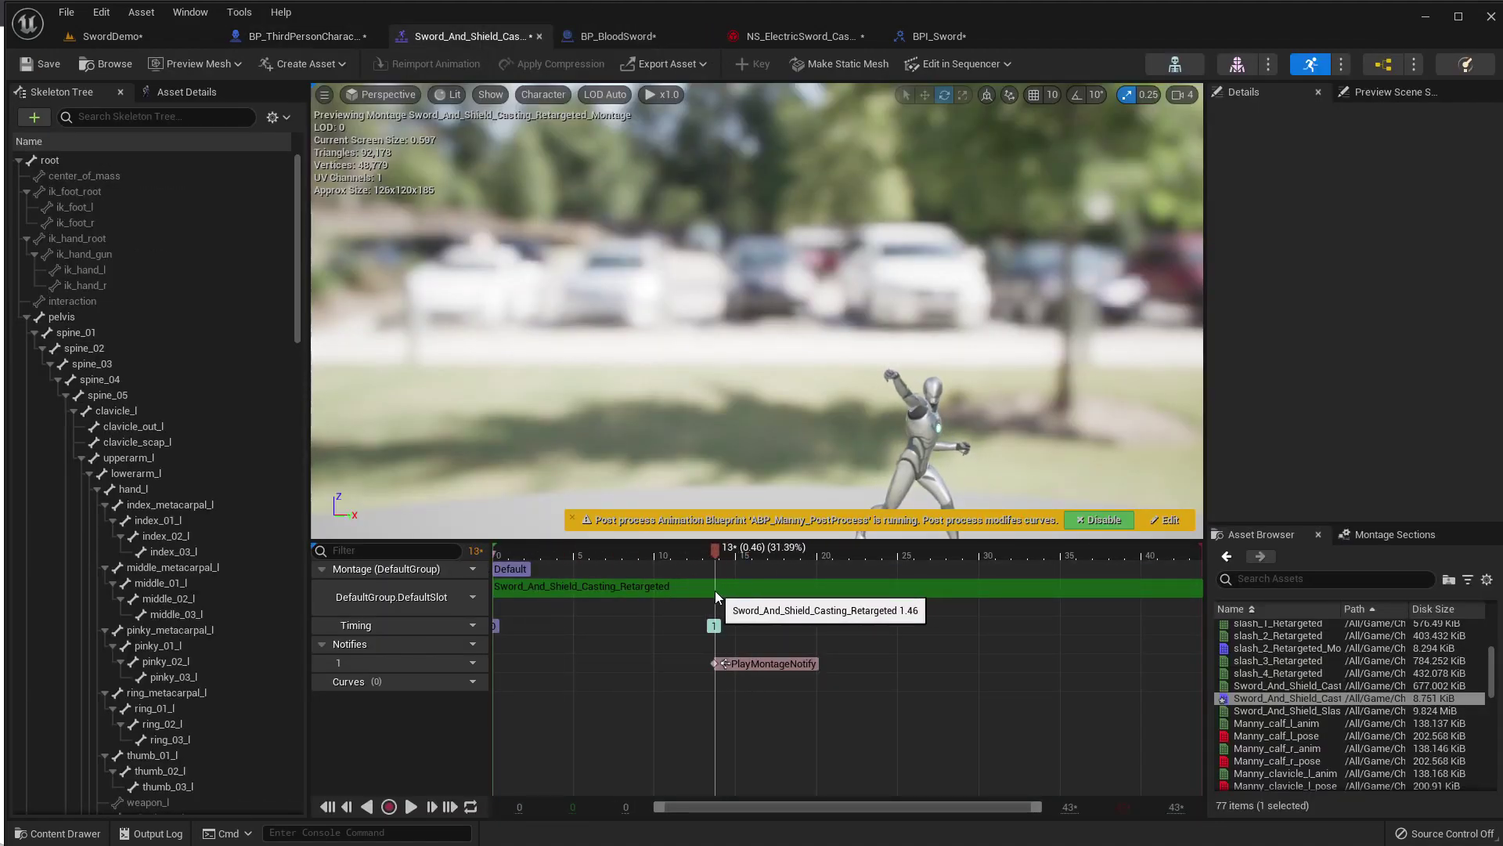
# Check the montage notify timing, then set the Delay duration to 0.5 seconds.
pyautogui.moveTo(716, 591); pyautogui.dragTo(979, 620)
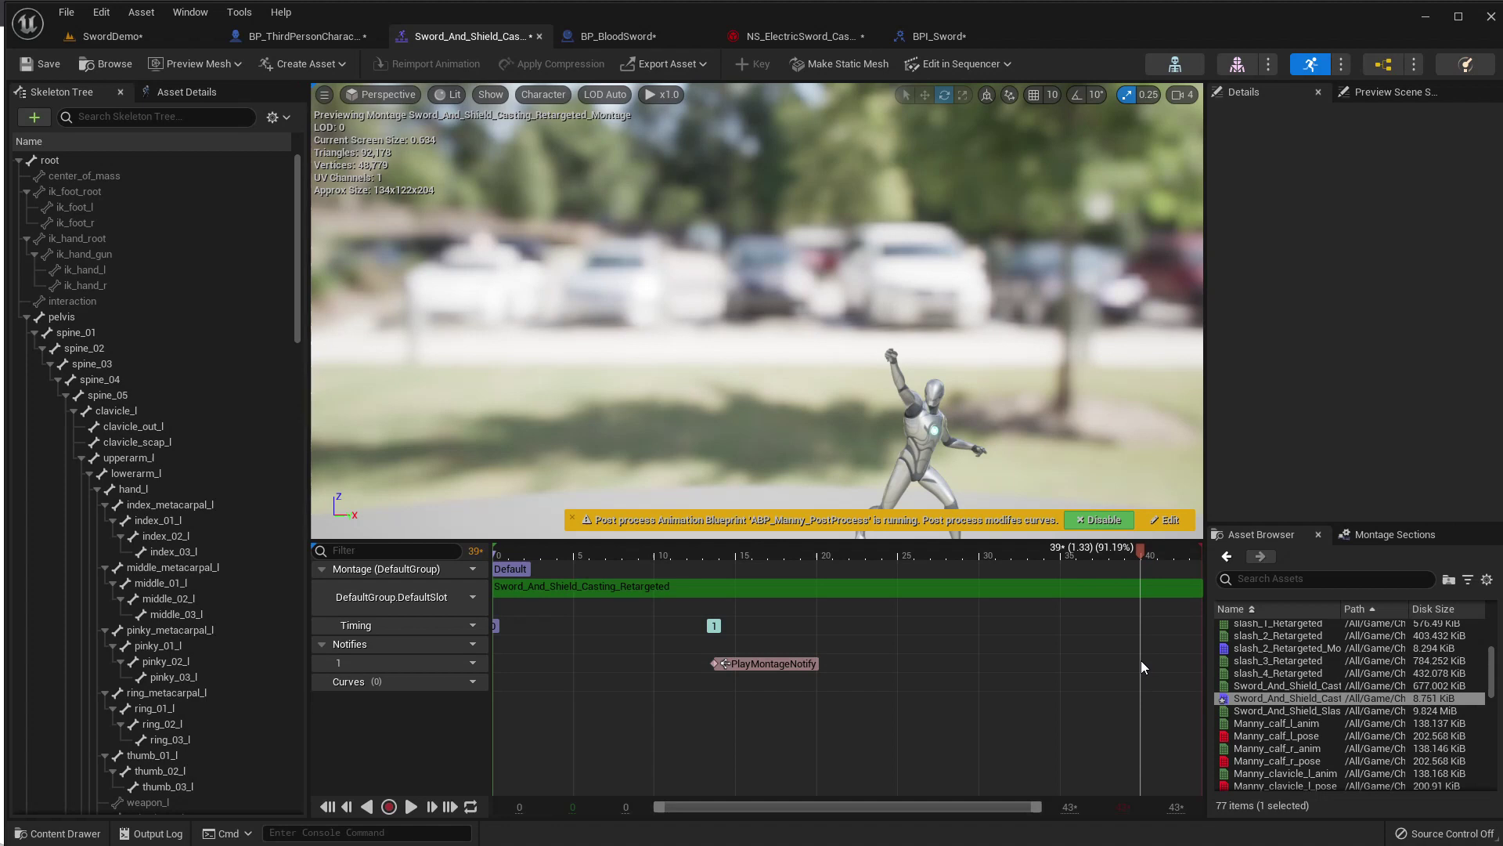
pyautogui.moveTo(1140, 660); pyautogui.dragTo(1031, 631)
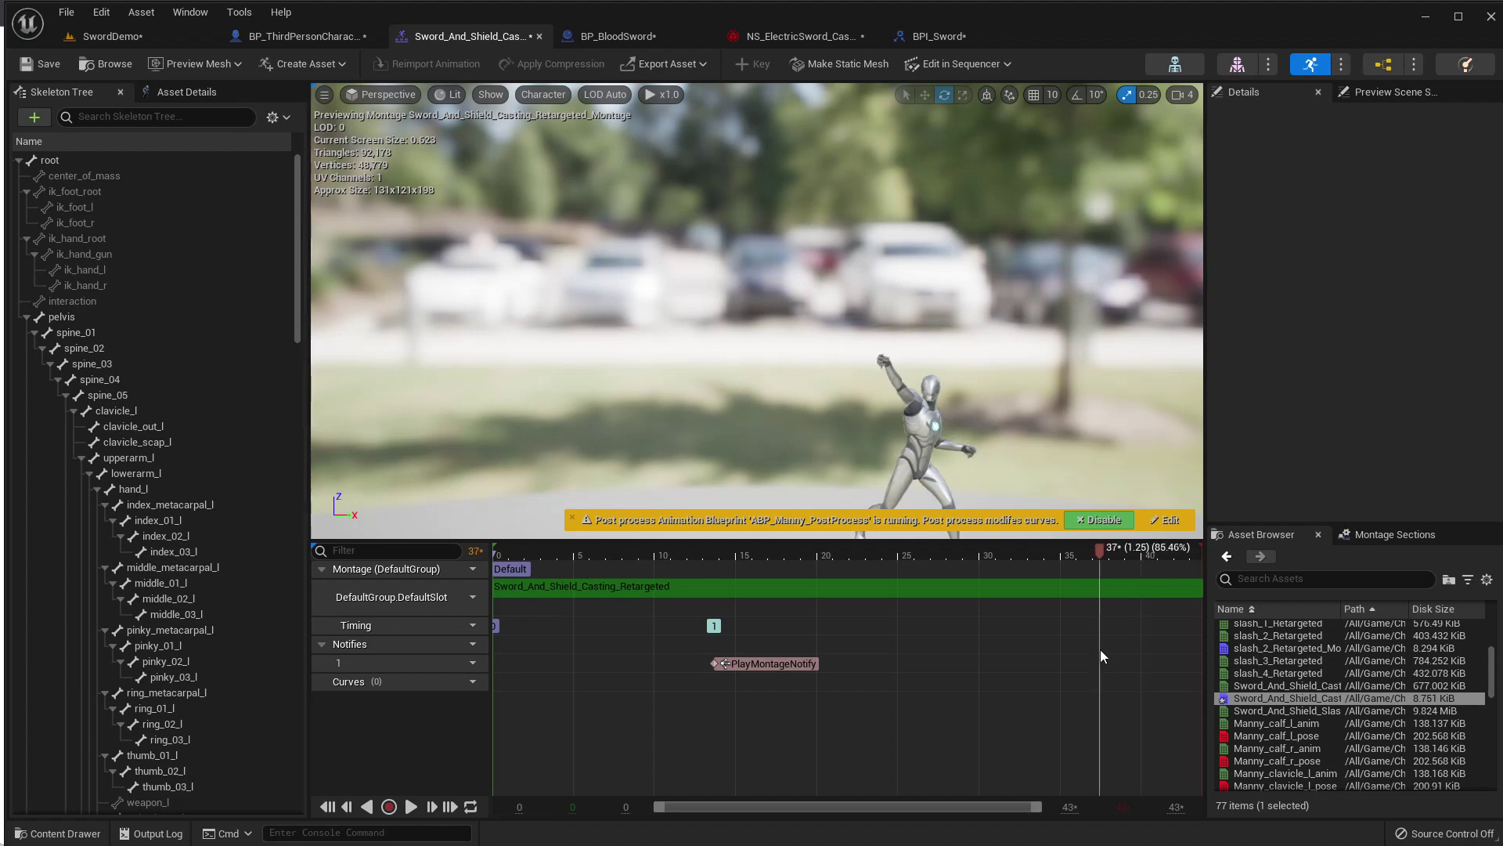
pyautogui.click(647, 36)
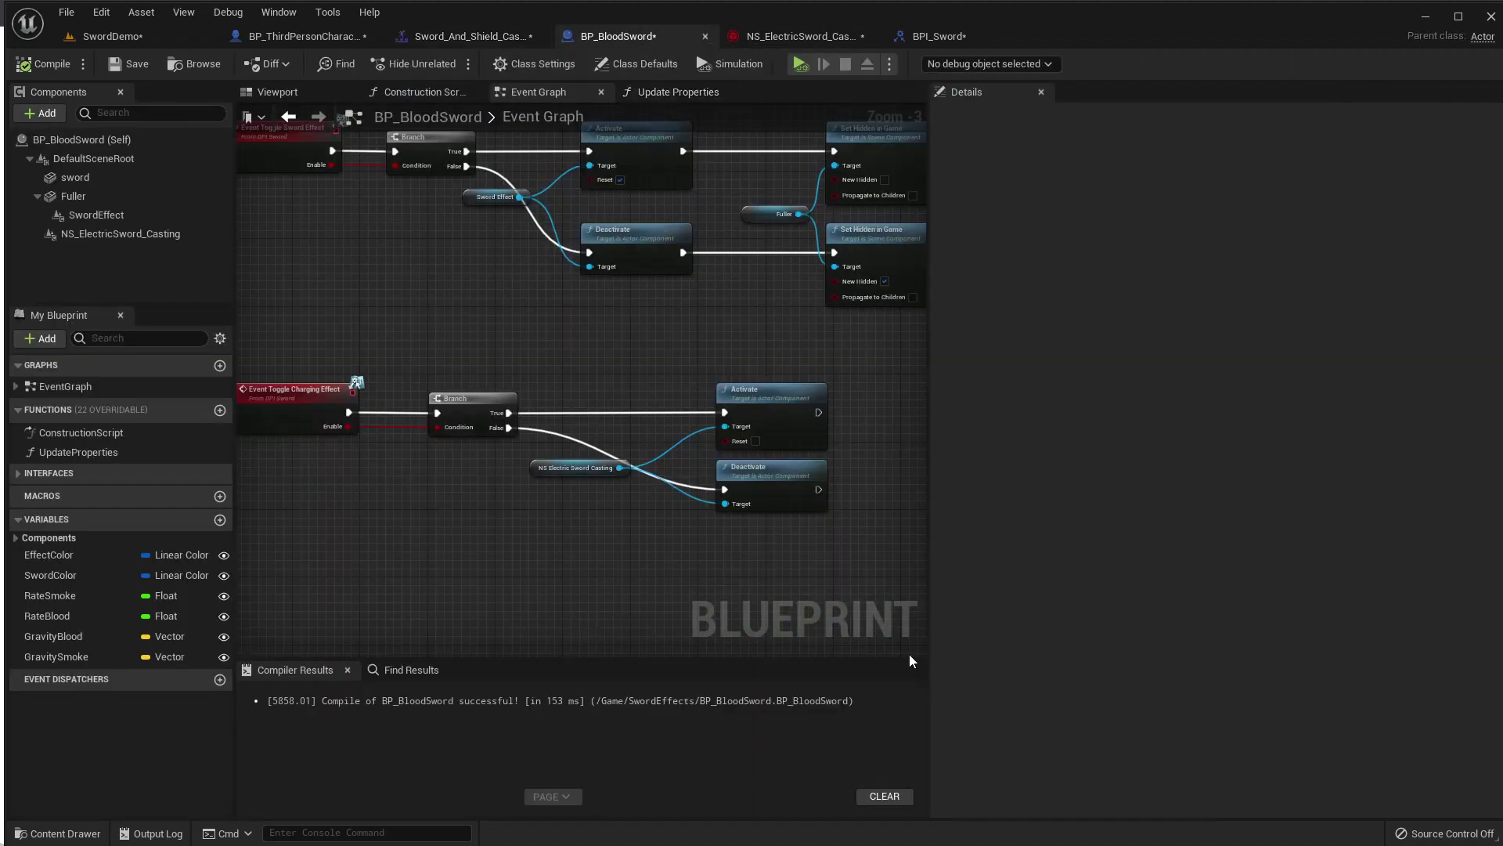
pyautogui.click(312, 36)
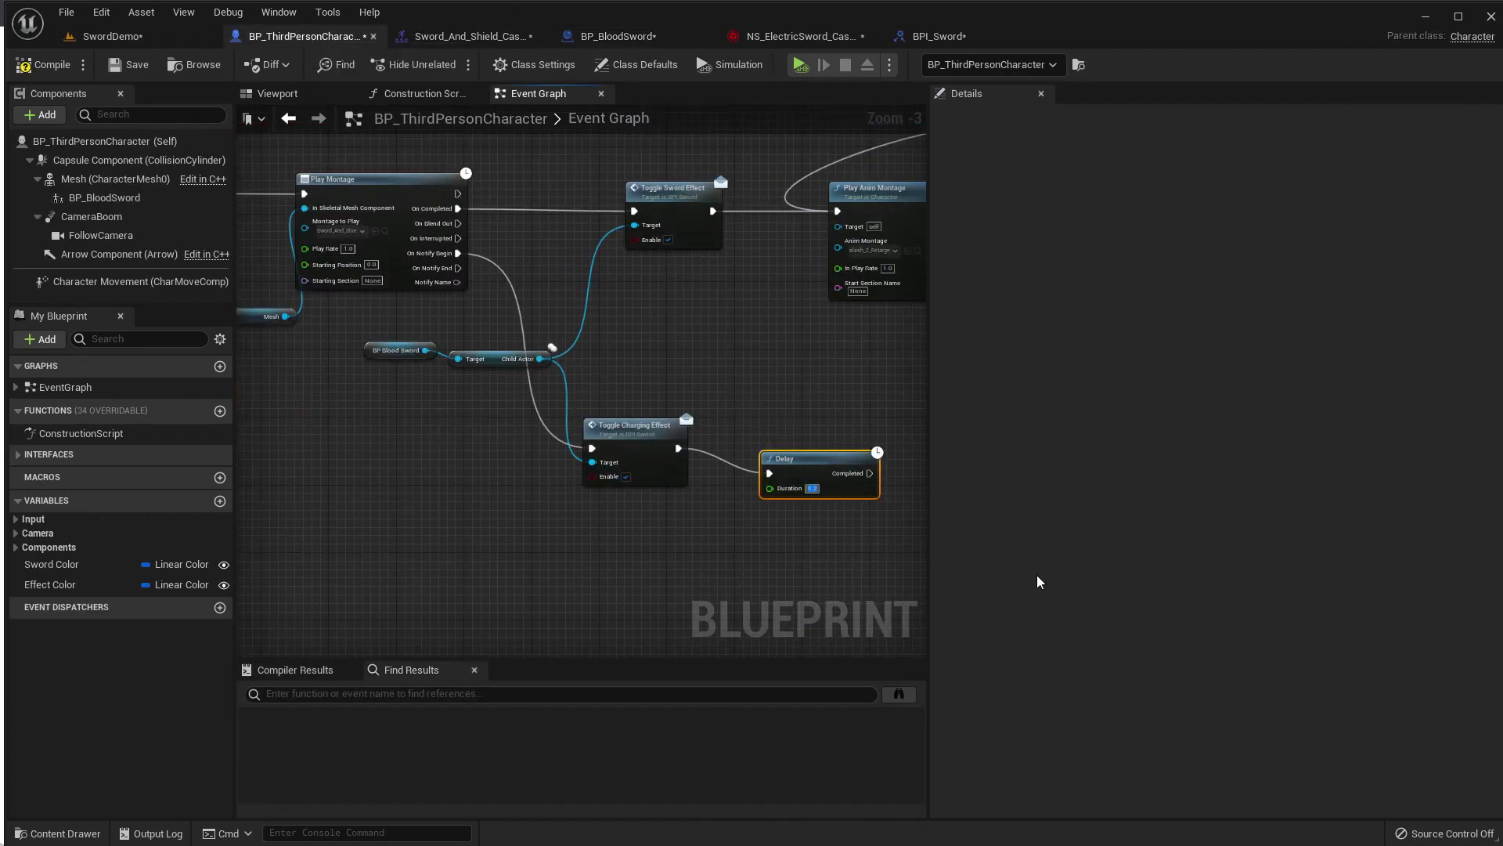
pyautogui.write('0.5')
# Add a copied Toggle Charging Effect after the Delay targeting the sword child actor, then switch to SwordDemo.
pyautogui.moveTo(753, 574); pyautogui.dragTo(677, 549, button='right')
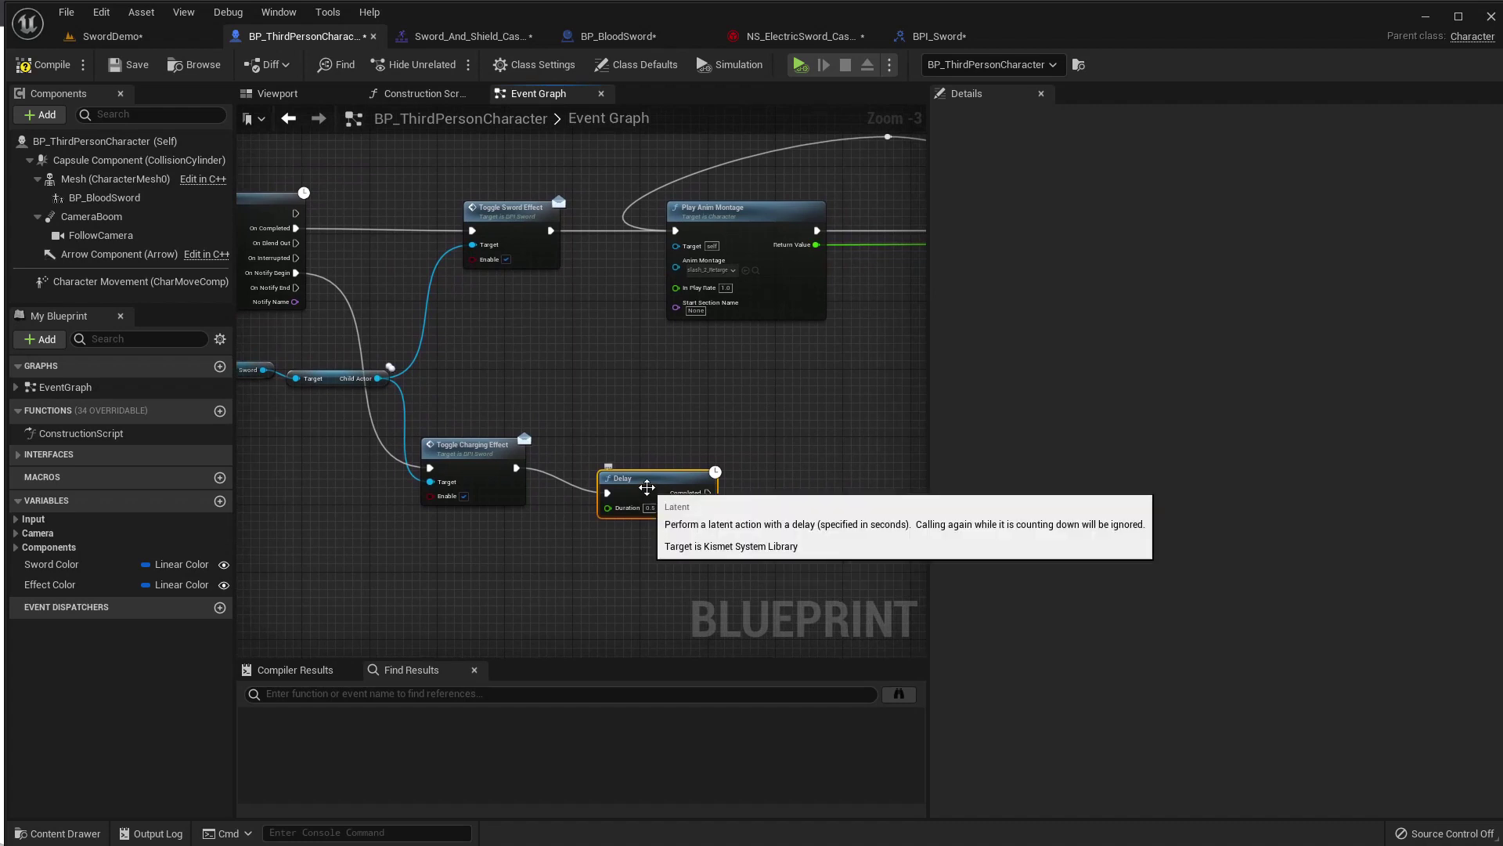
pyautogui.moveTo(642, 490); pyautogui.dragTo(642, 473)
pyautogui.click(471, 464)
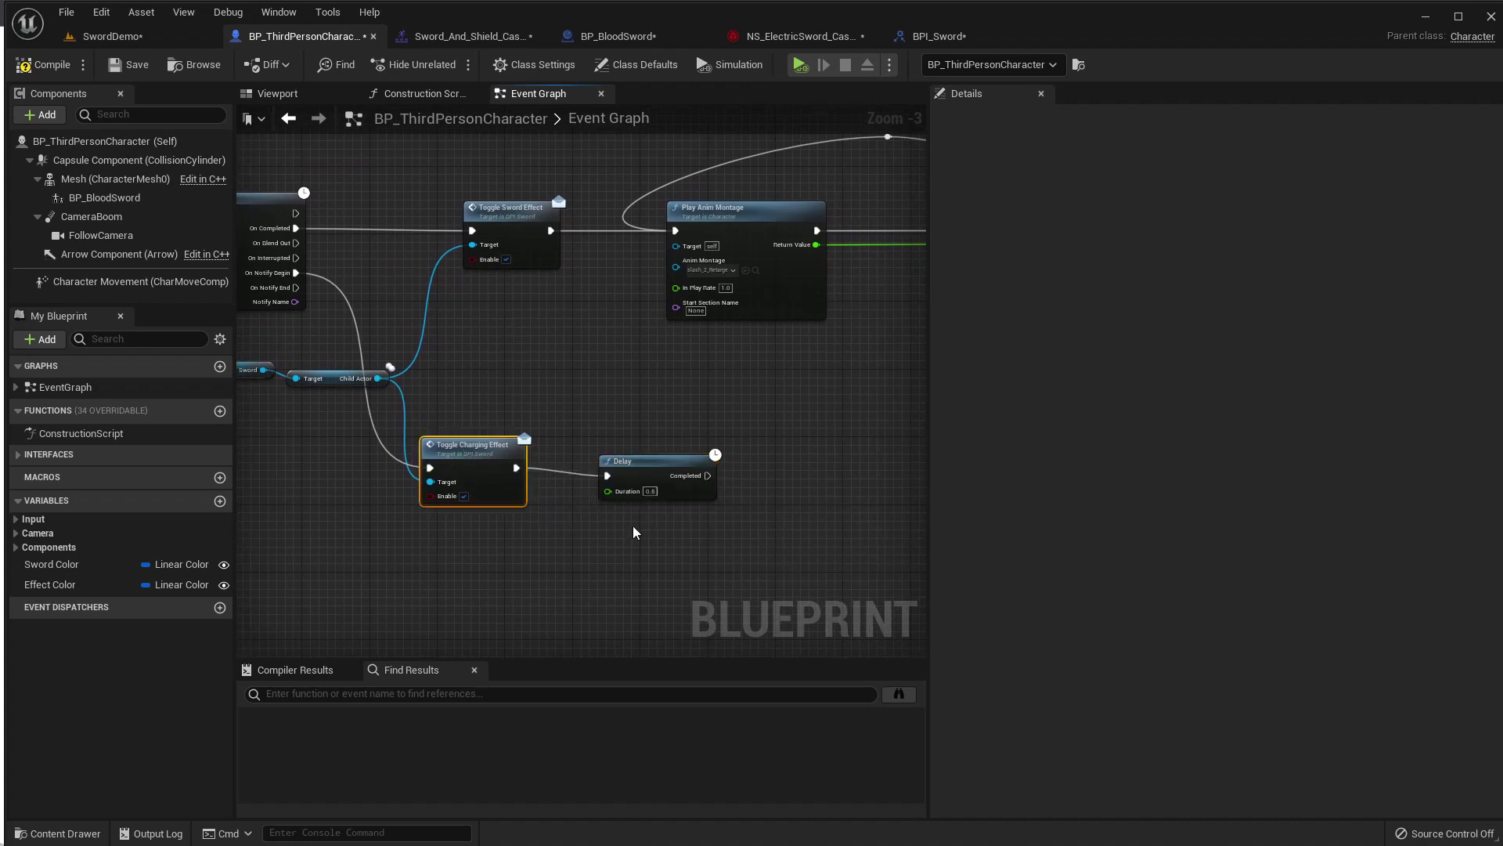
pyautogui.hotkey('ctrl', 'f')
pyautogui.click(489, 463)
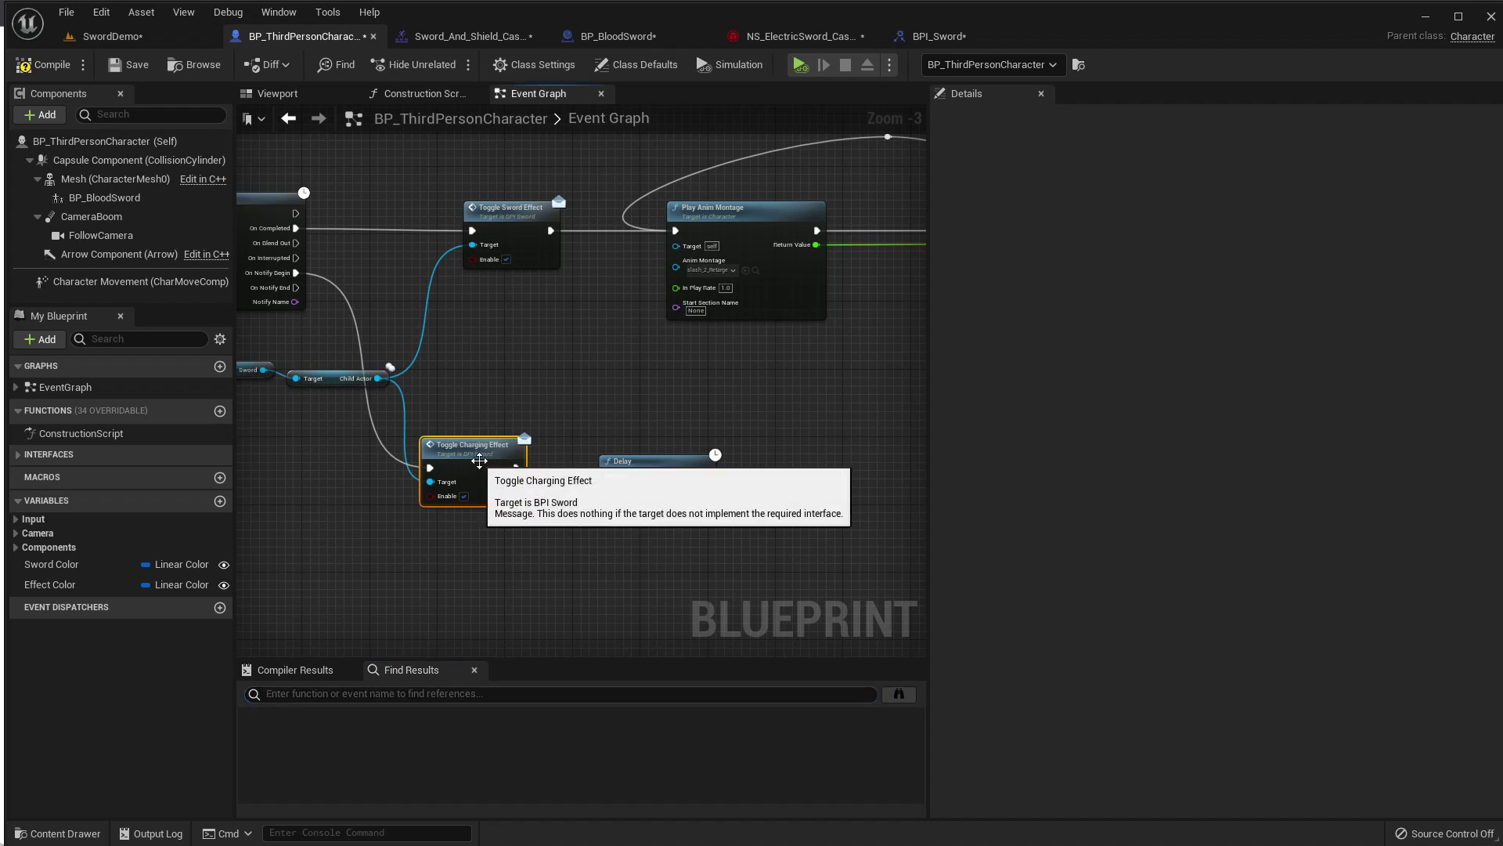
pyautogui.hotkey('ctrl', 'c')
pyautogui.hotkey('ctrl', 'v')
pyautogui.moveTo(600, 509)
pyautogui.mouseDown()
pyautogui.moveTo(869, 498)
pyautogui.moveTo(818, 473)
pyautogui.moveTo(713, 480)
pyautogui.moveTo(577, 458)
pyautogui.mouseUp()
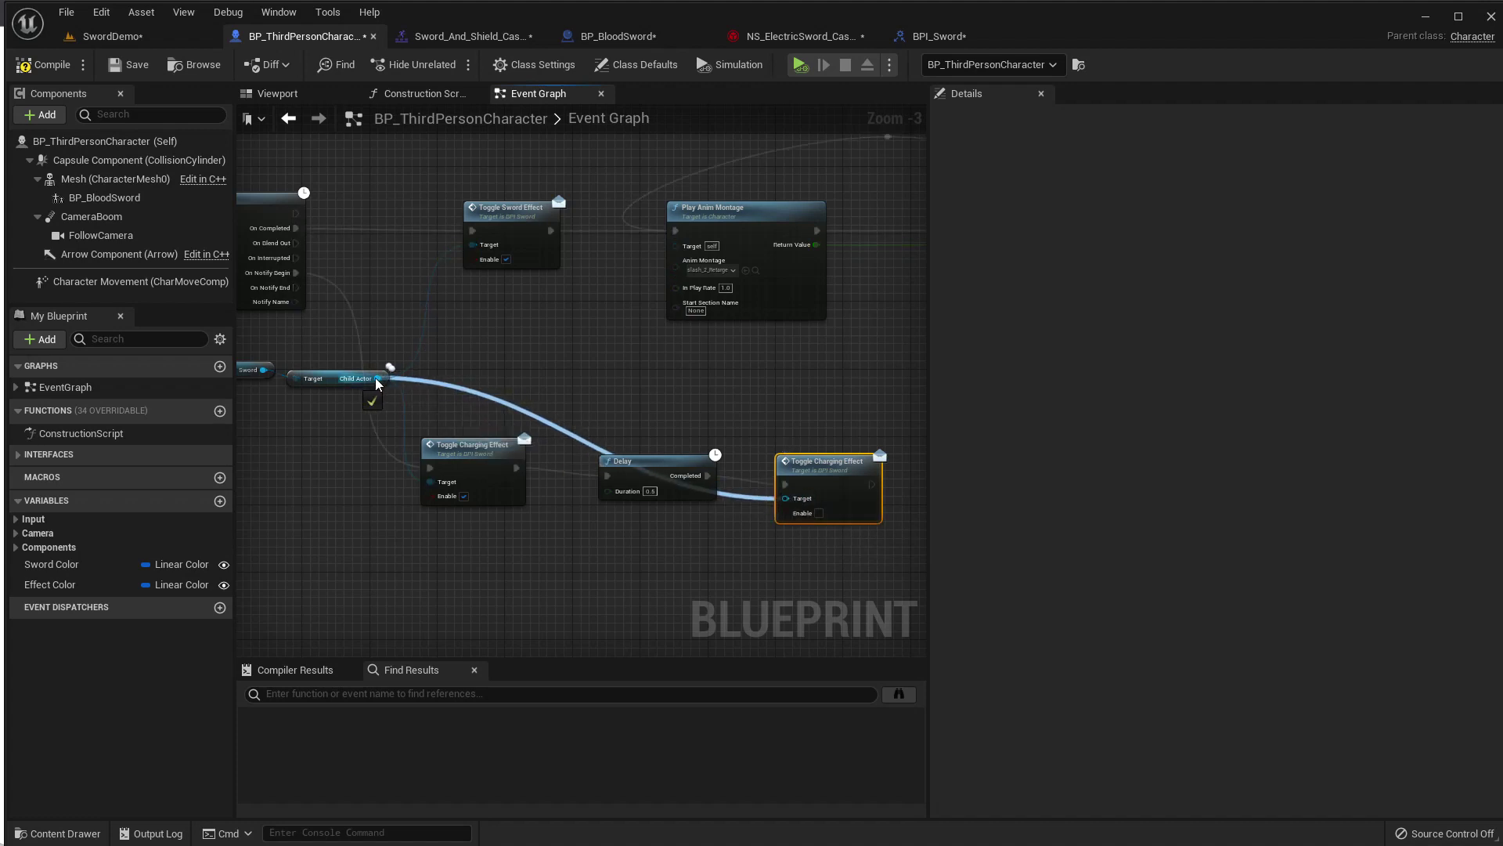
pyautogui.moveTo(376, 382); pyautogui.dragTo(378, 379)
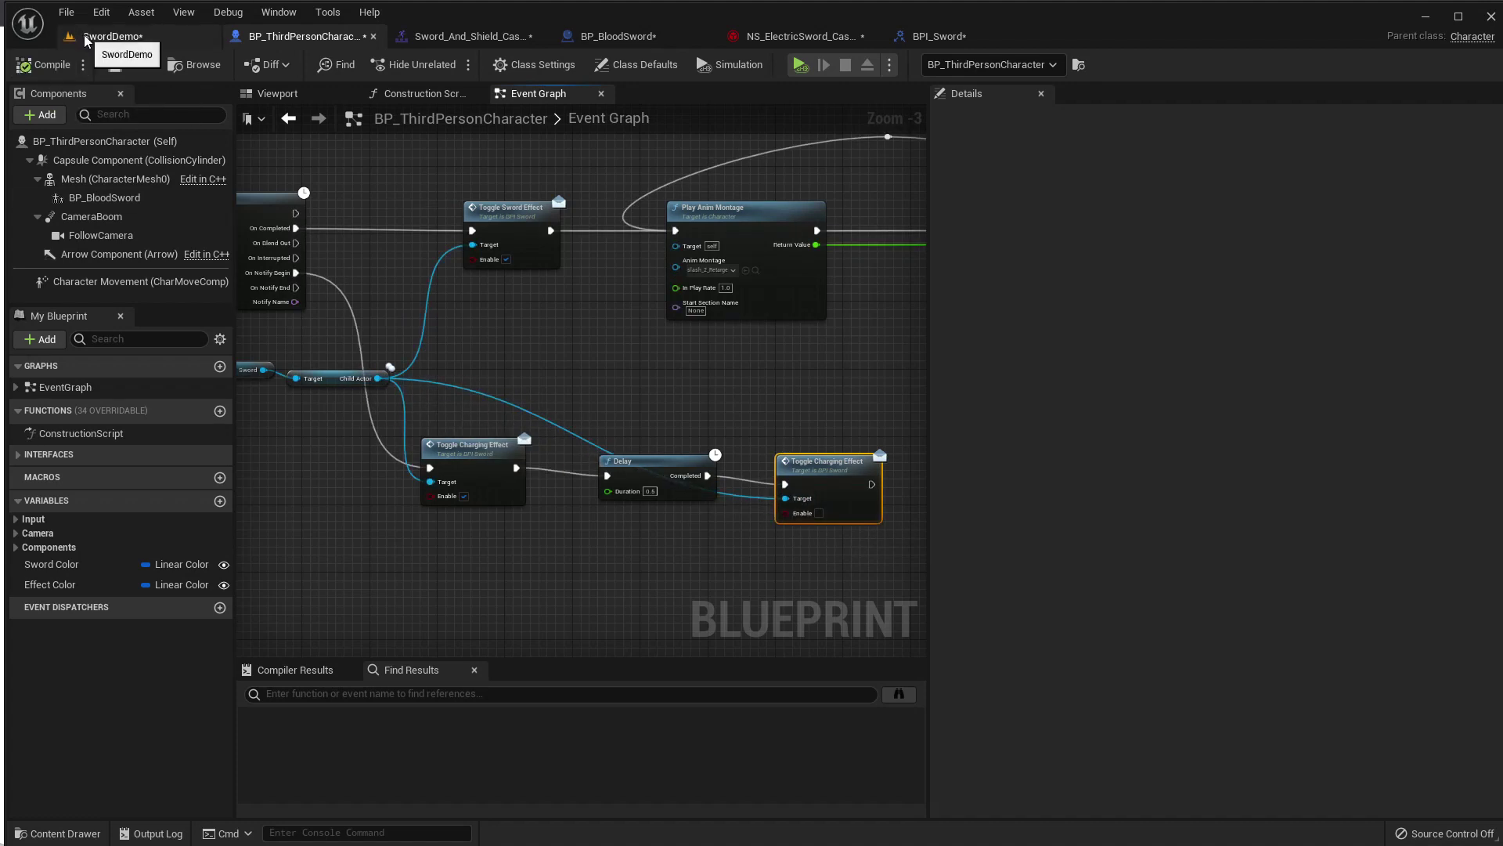
pyautogui.click(108, 36)
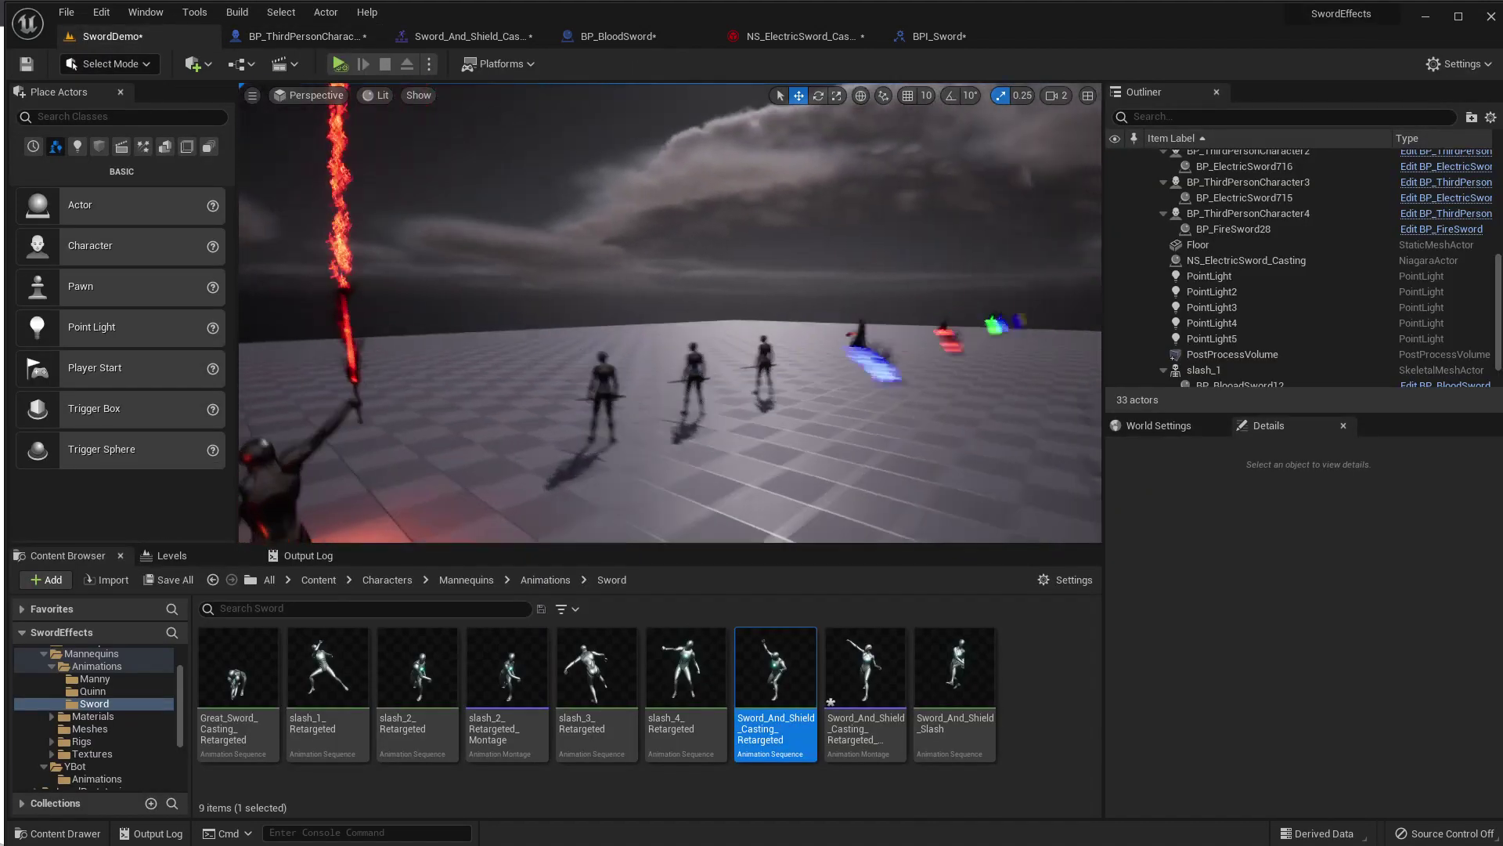
# Play SwordDemo in immersive mode and watch the characters raise their swords and cast with fire effects.
pyautogui.moveTo(654, 429); pyautogui.dragTo(654, 429, button='right')
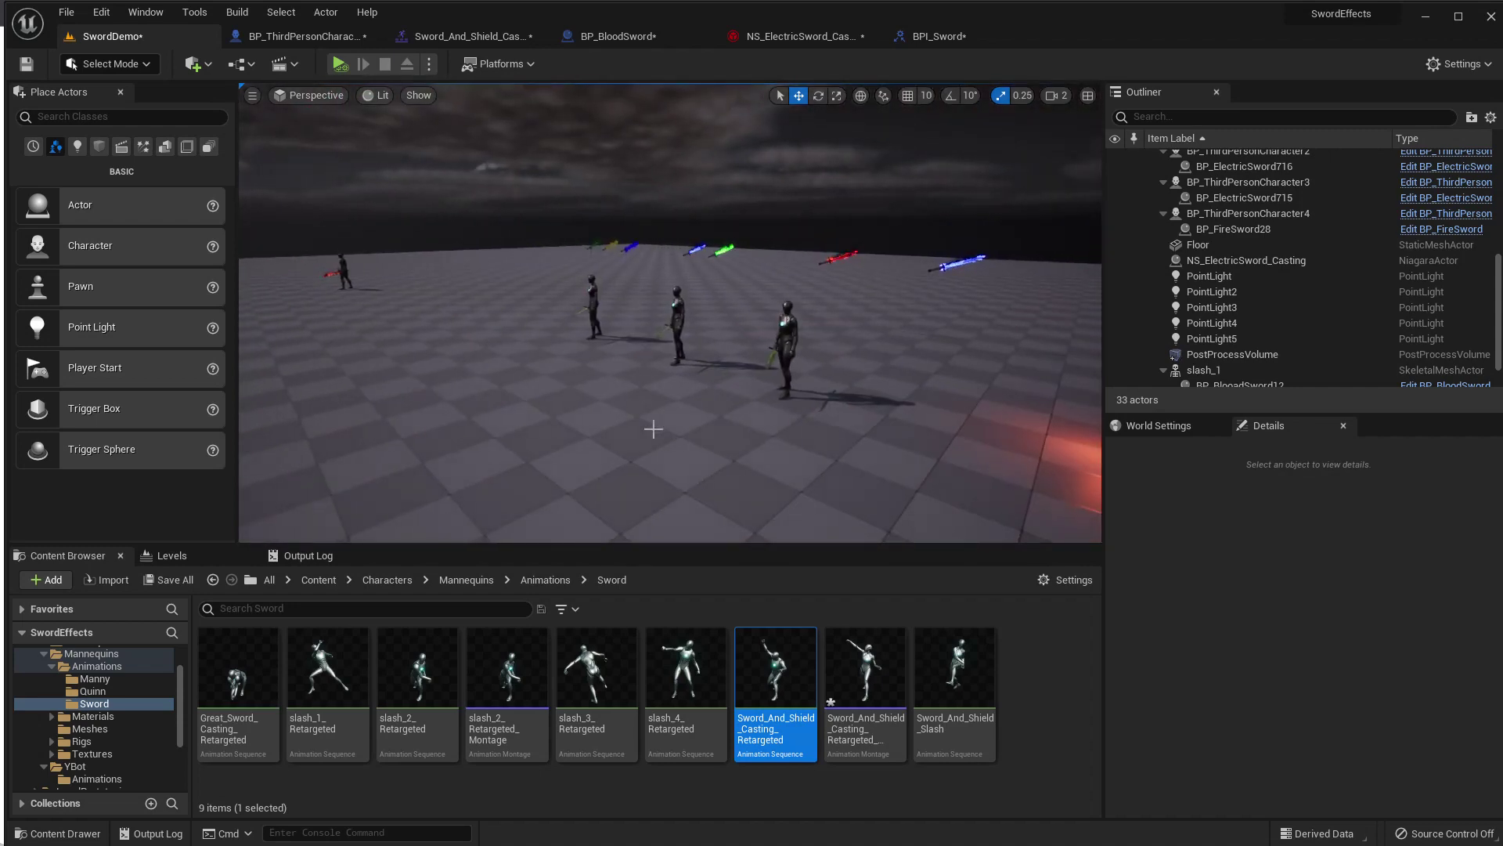
pyautogui.press('F11')
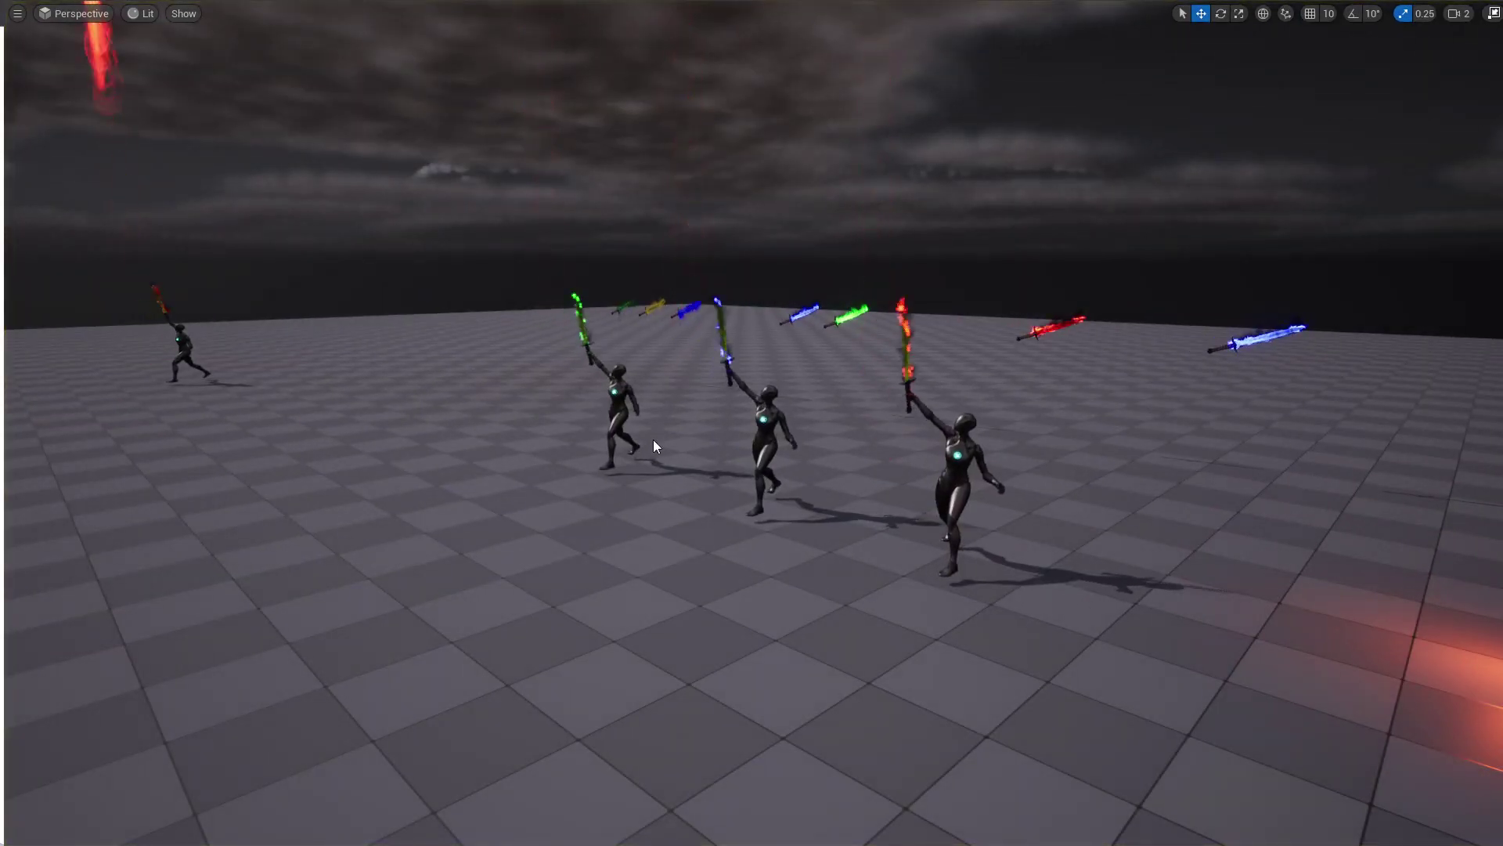
pyautogui.moveTo(653, 439); pyautogui.dragTo(653, 440, button='right')
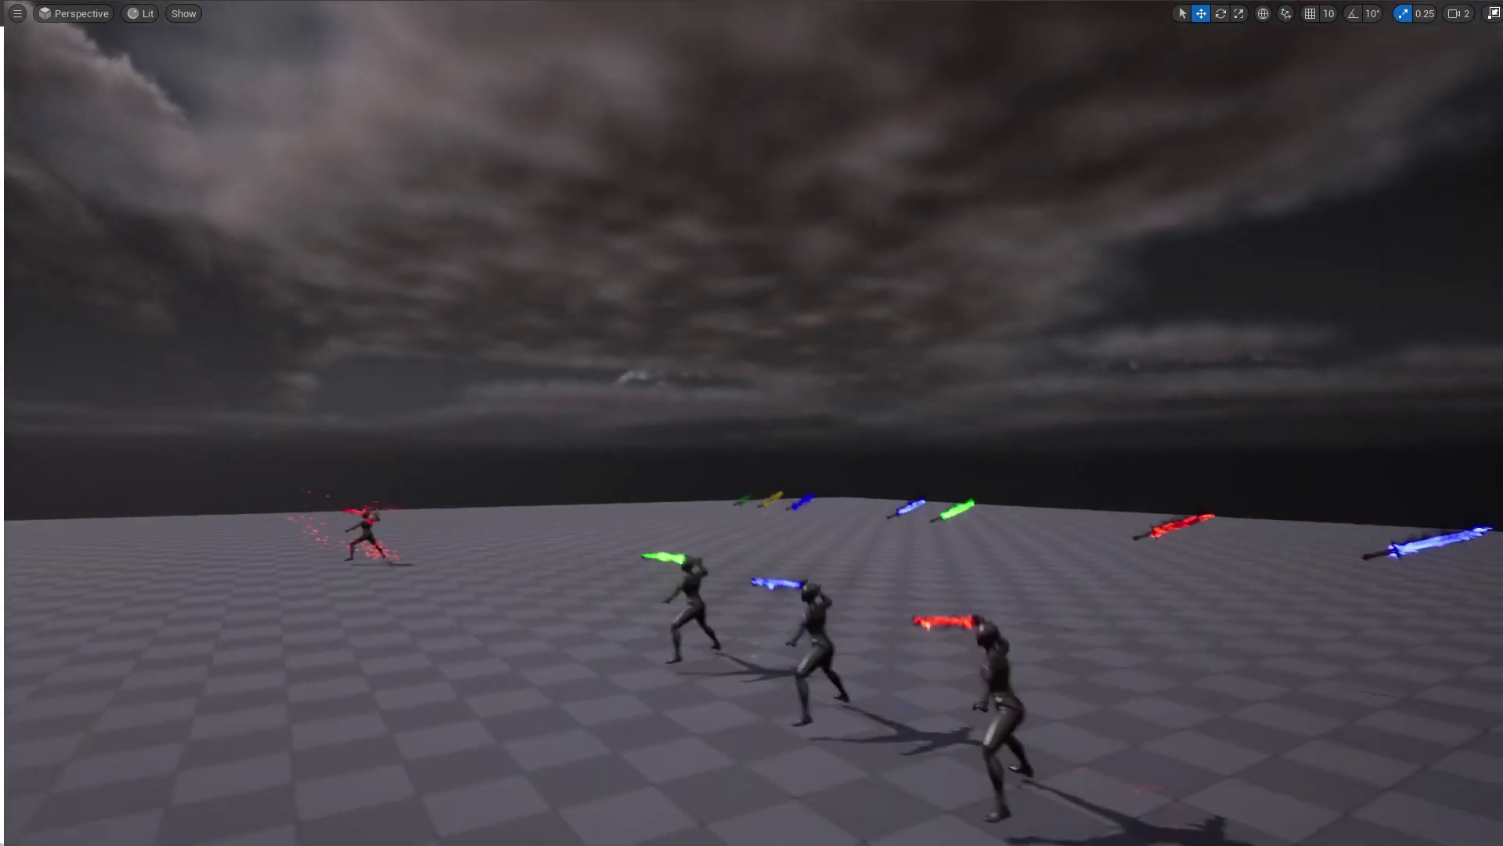
pyautogui.moveTo(688, 520); pyautogui.dragTo(688, 520, button='right')
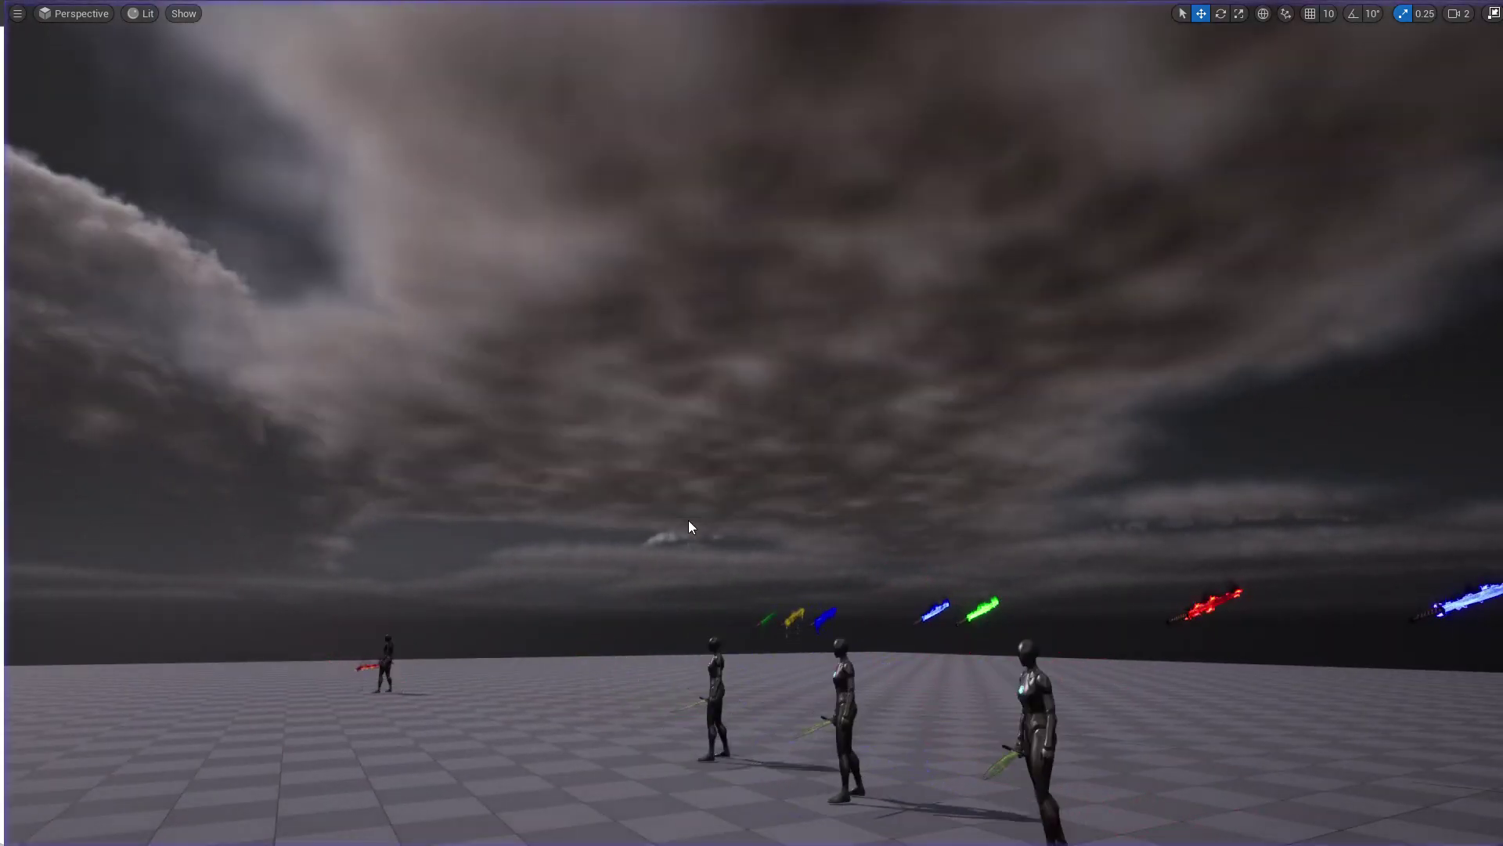
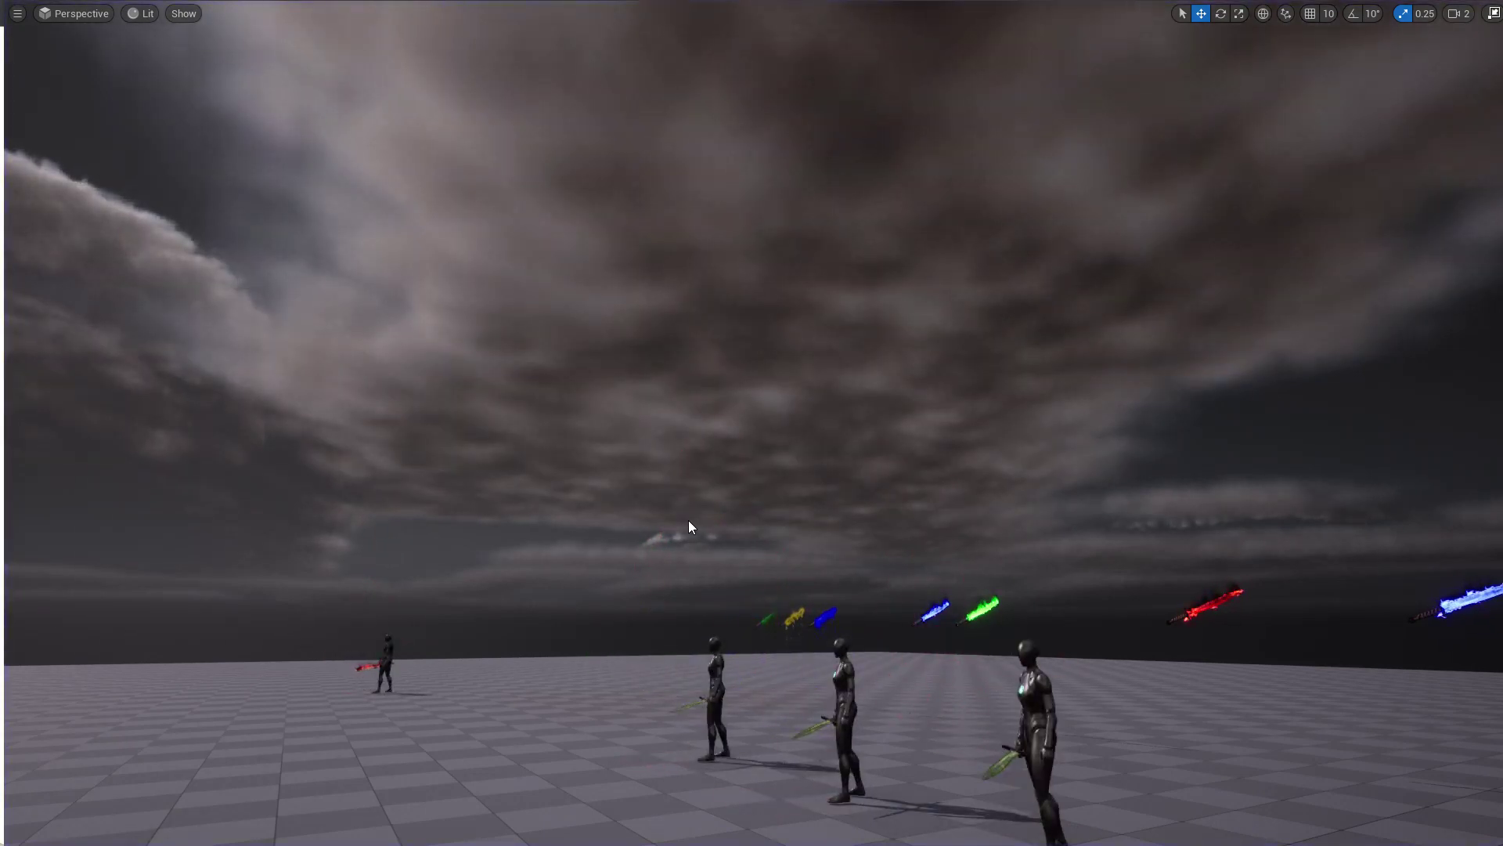
# In NS_ElectricSword_Casting, set the Trail's Point Attraction Force strength to 500, then return to SwordDemo.
pyautogui.press('F11')
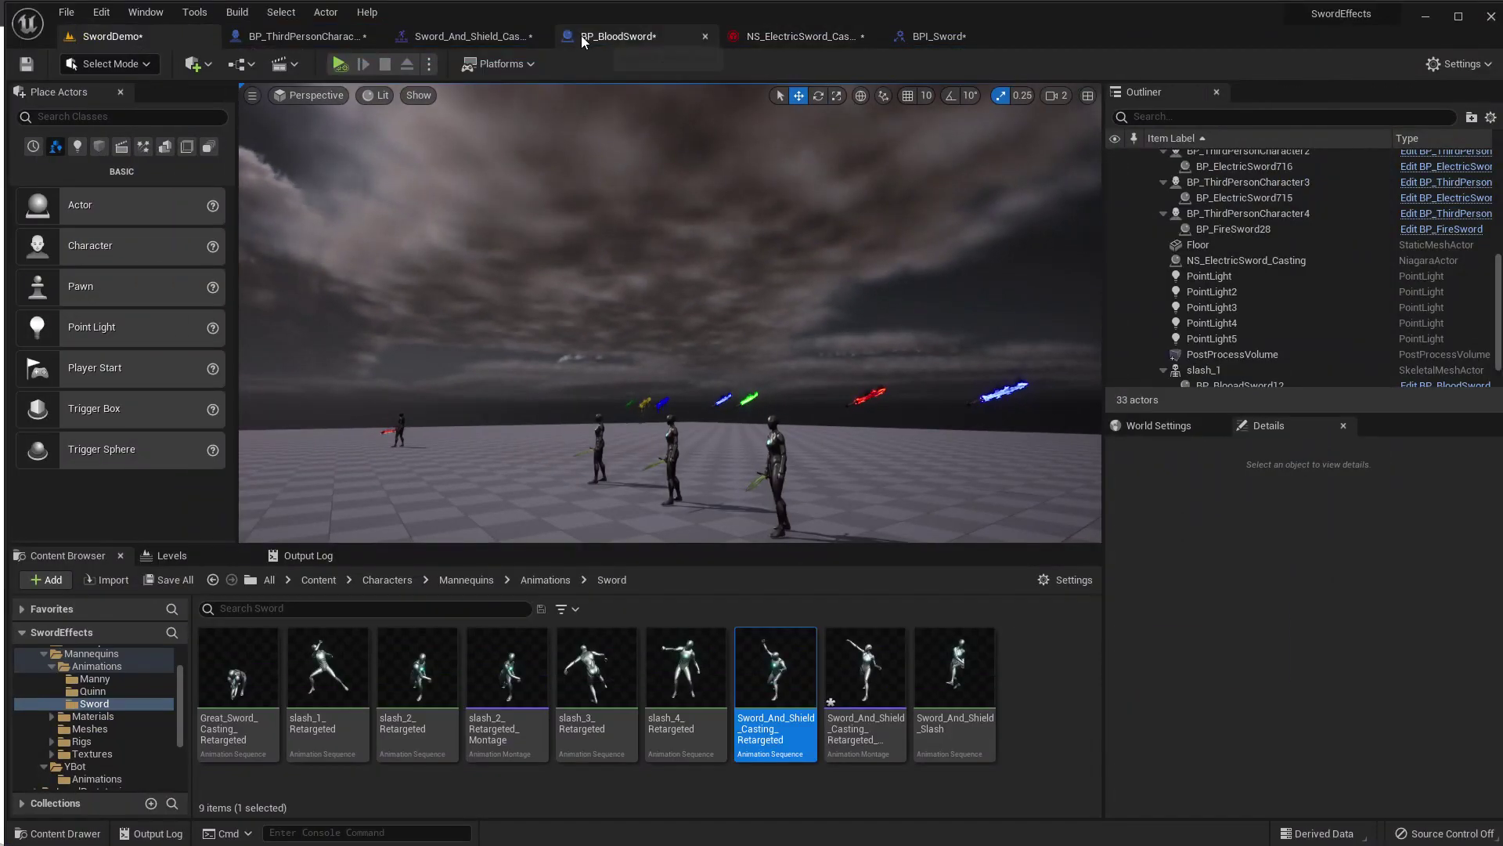
pyautogui.click(772, 36)
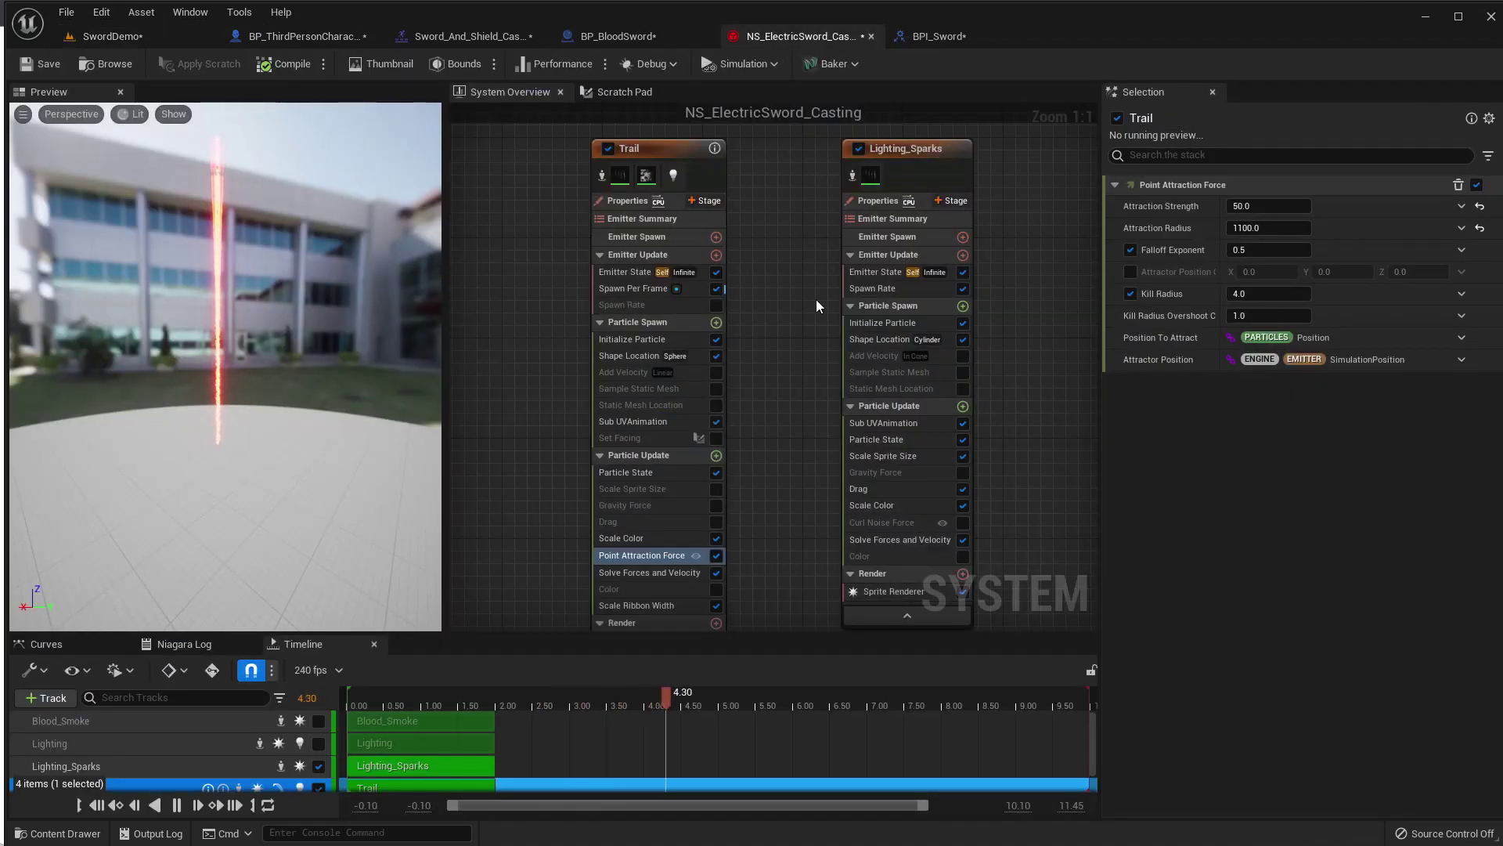
pyautogui.moveTo(676, 524); pyautogui.dragTo(688, 468, button='right')
pyautogui.moveTo(283, 387); pyautogui.dragTo(375, 402)
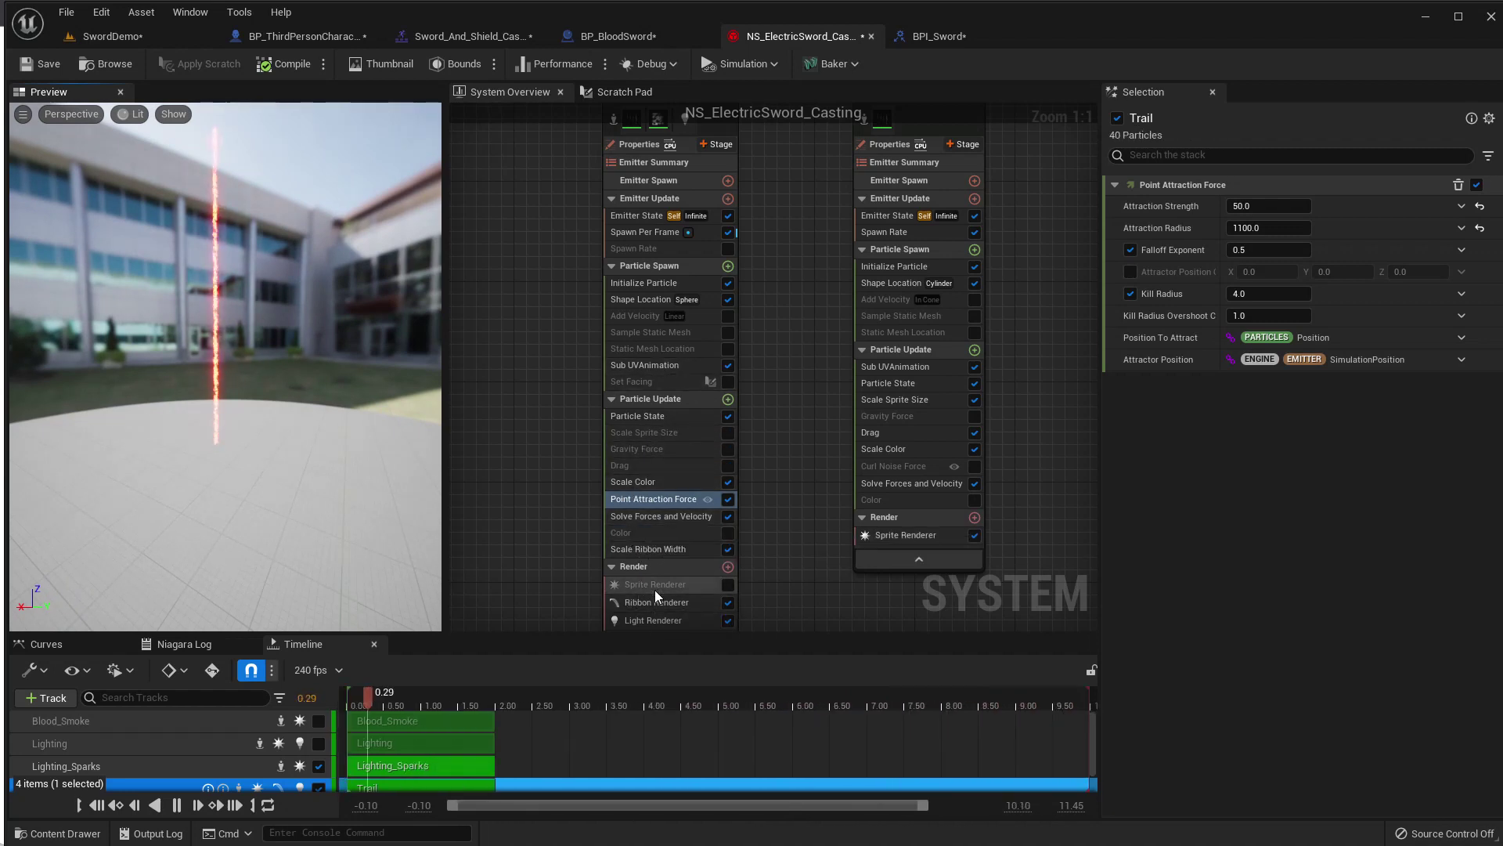
pyautogui.moveTo(570, 504); pyautogui.dragTo(543, 452, button='right')
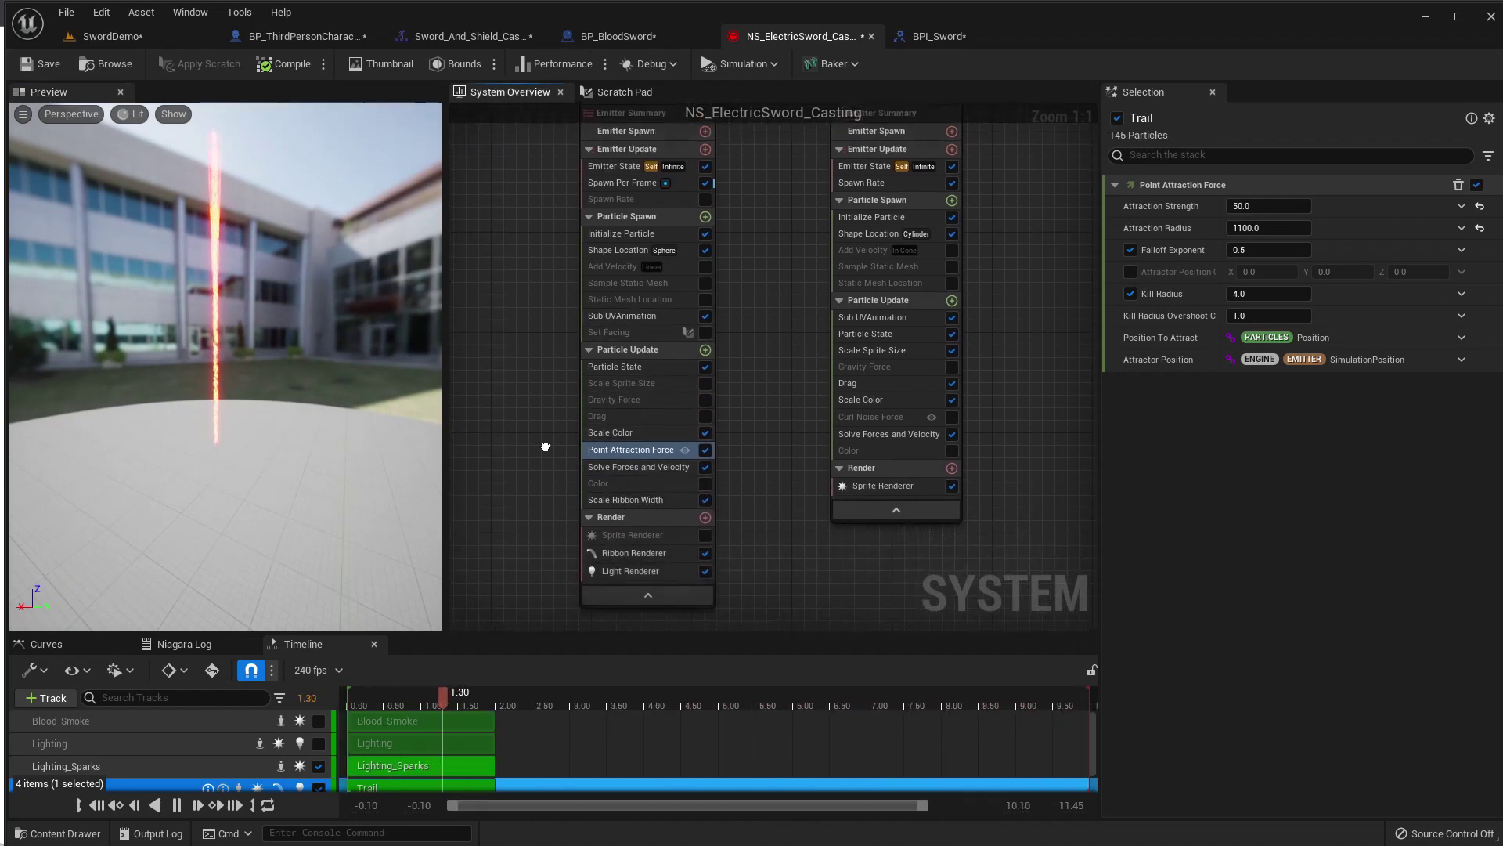
pyautogui.click(628, 429)
pyautogui.click(626, 444)
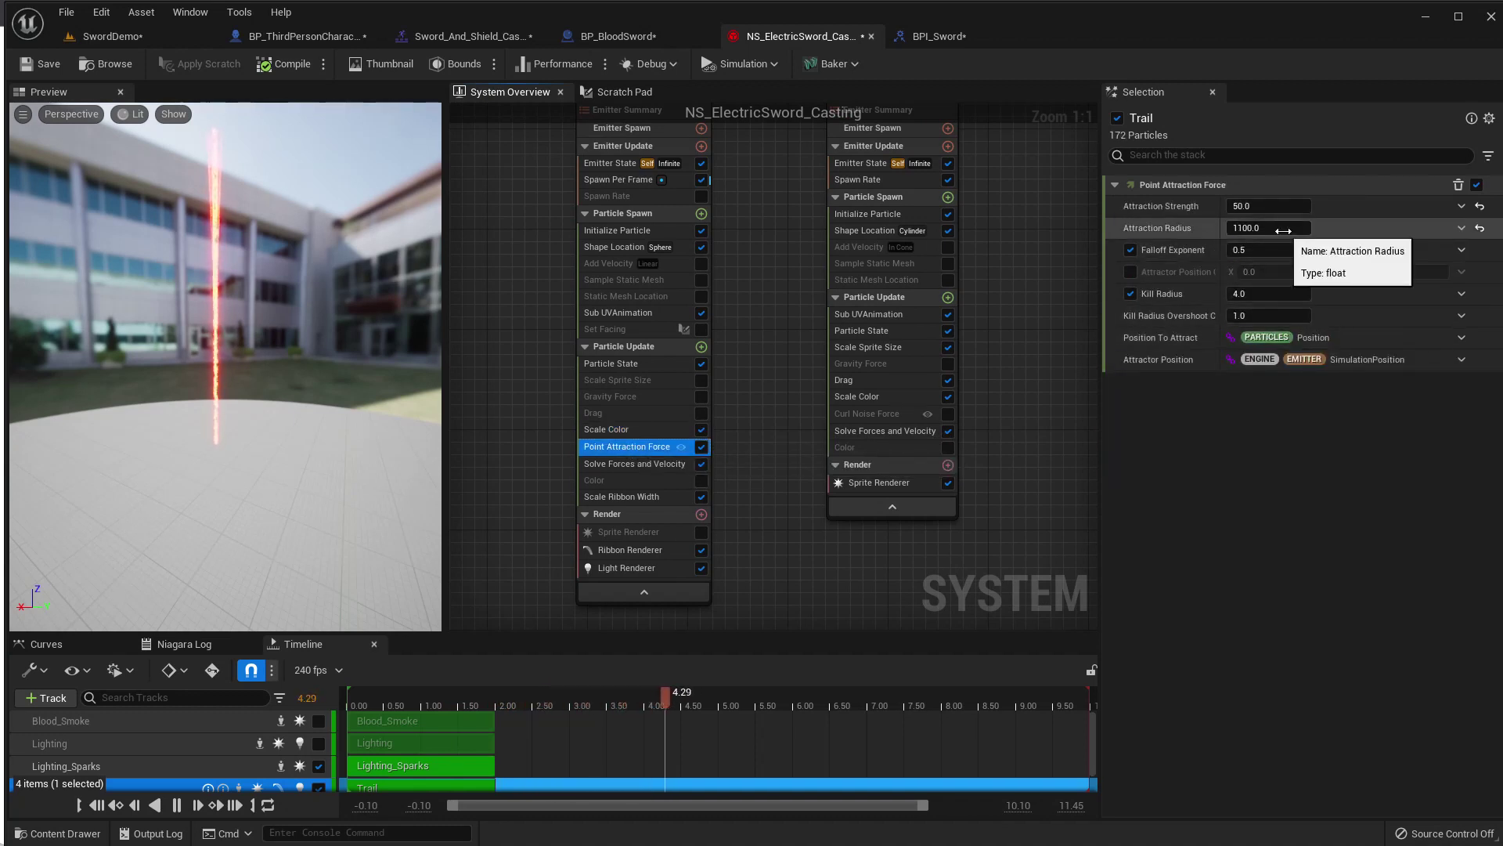
pyautogui.write('500')
pyautogui.press('Return')
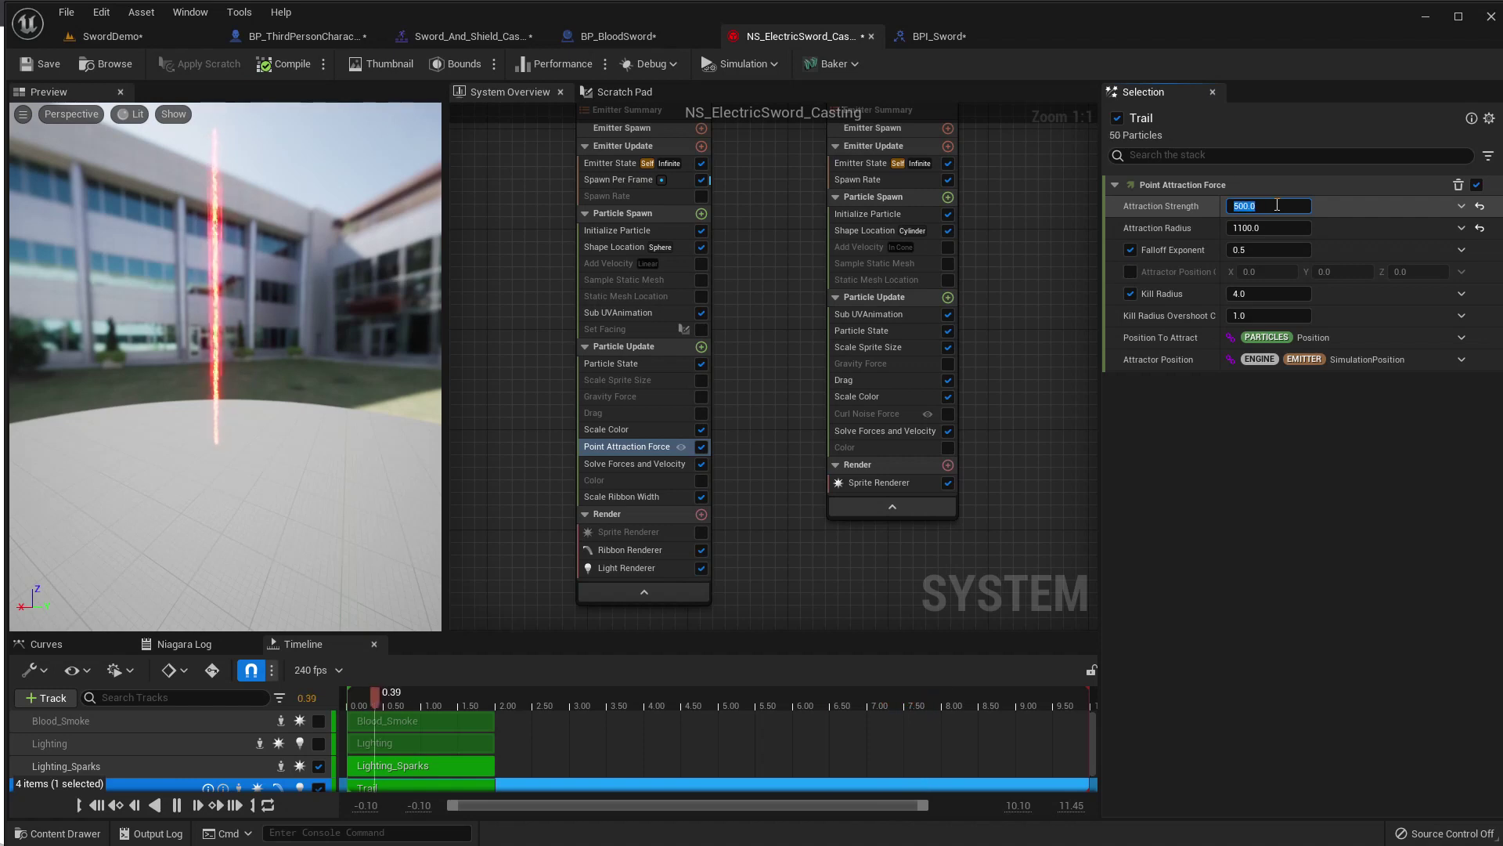
pyautogui.click(114, 37)
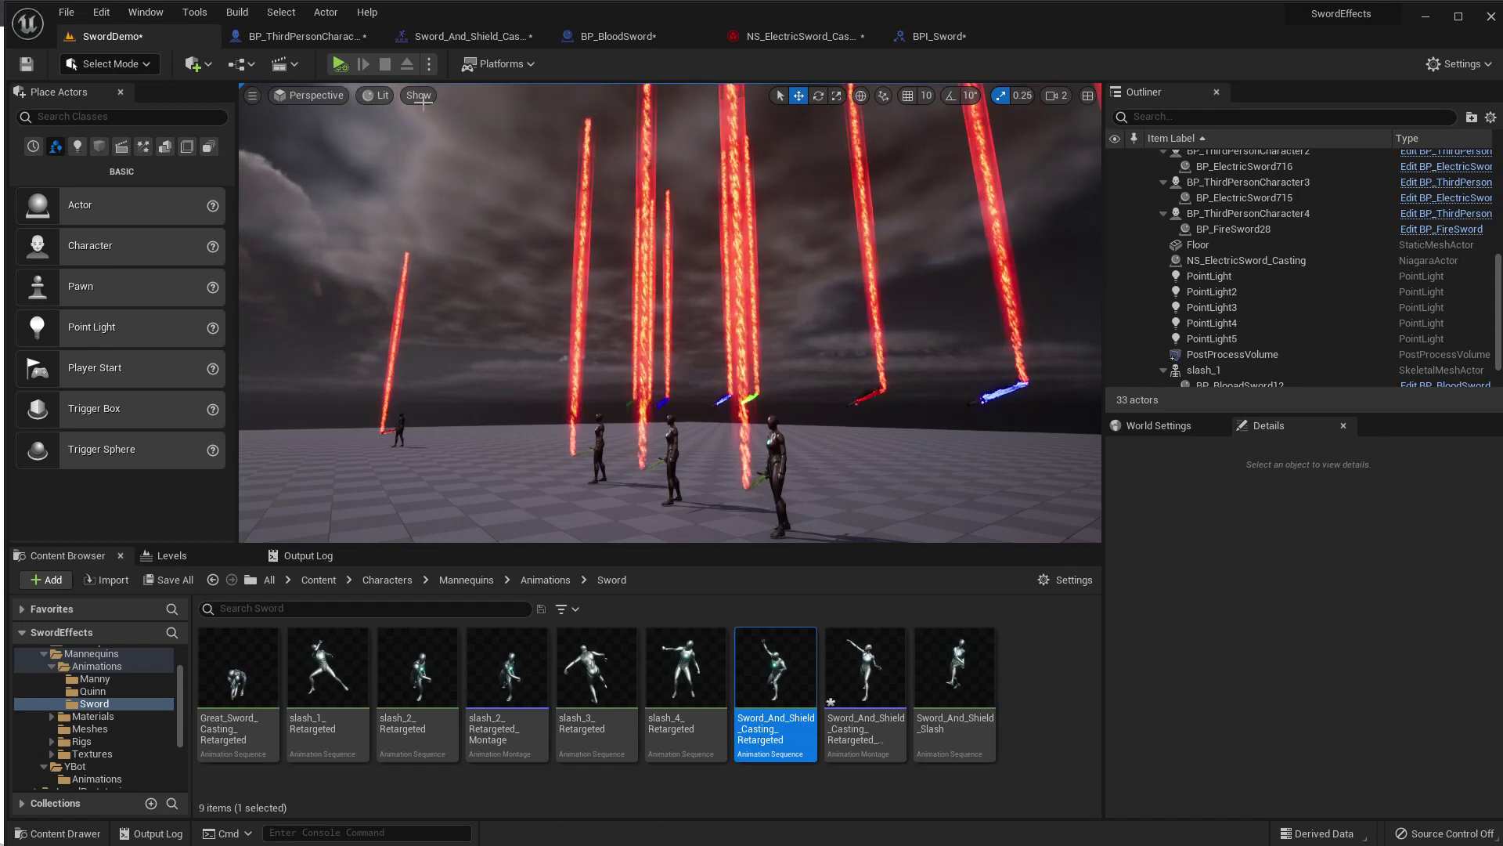
# Simulate the level briefly to test the stronger trail attraction.
pyautogui.click(353, 78)
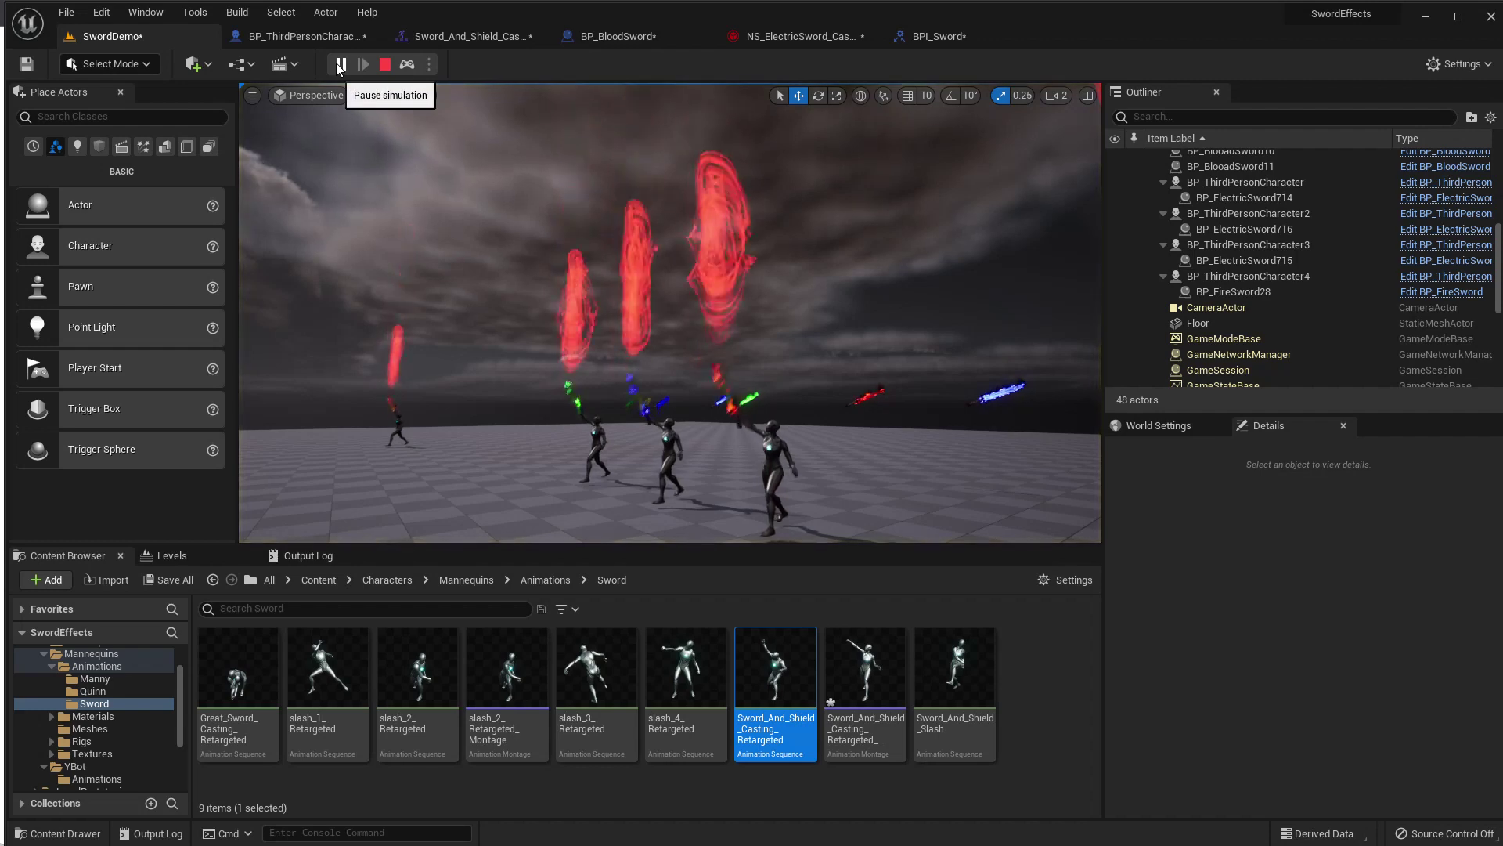
pyautogui.click(384, 65)
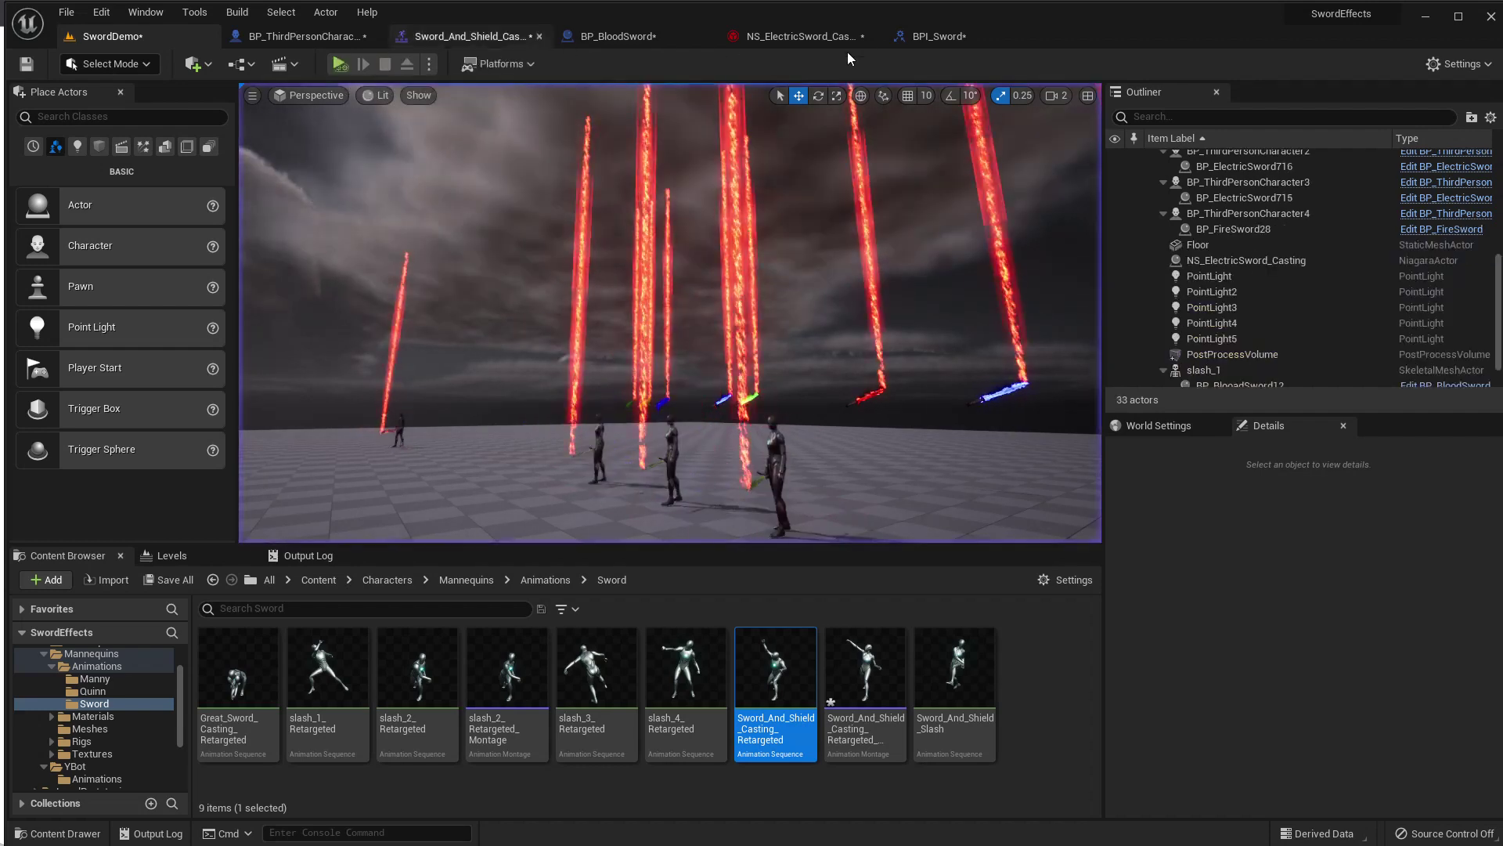
pyautogui.click(798, 36)
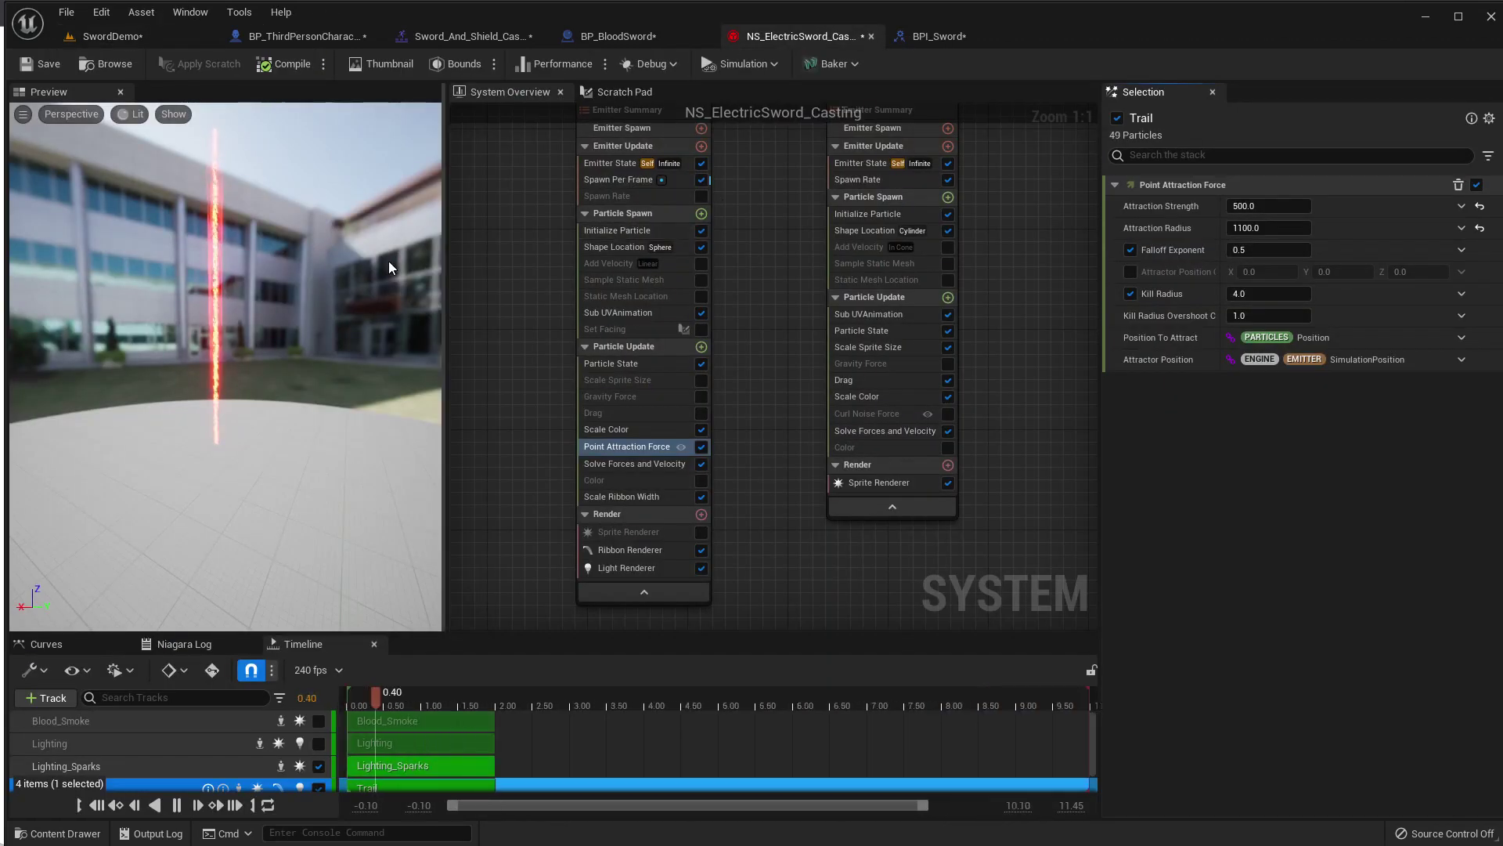
pyautogui.click(87, 36)
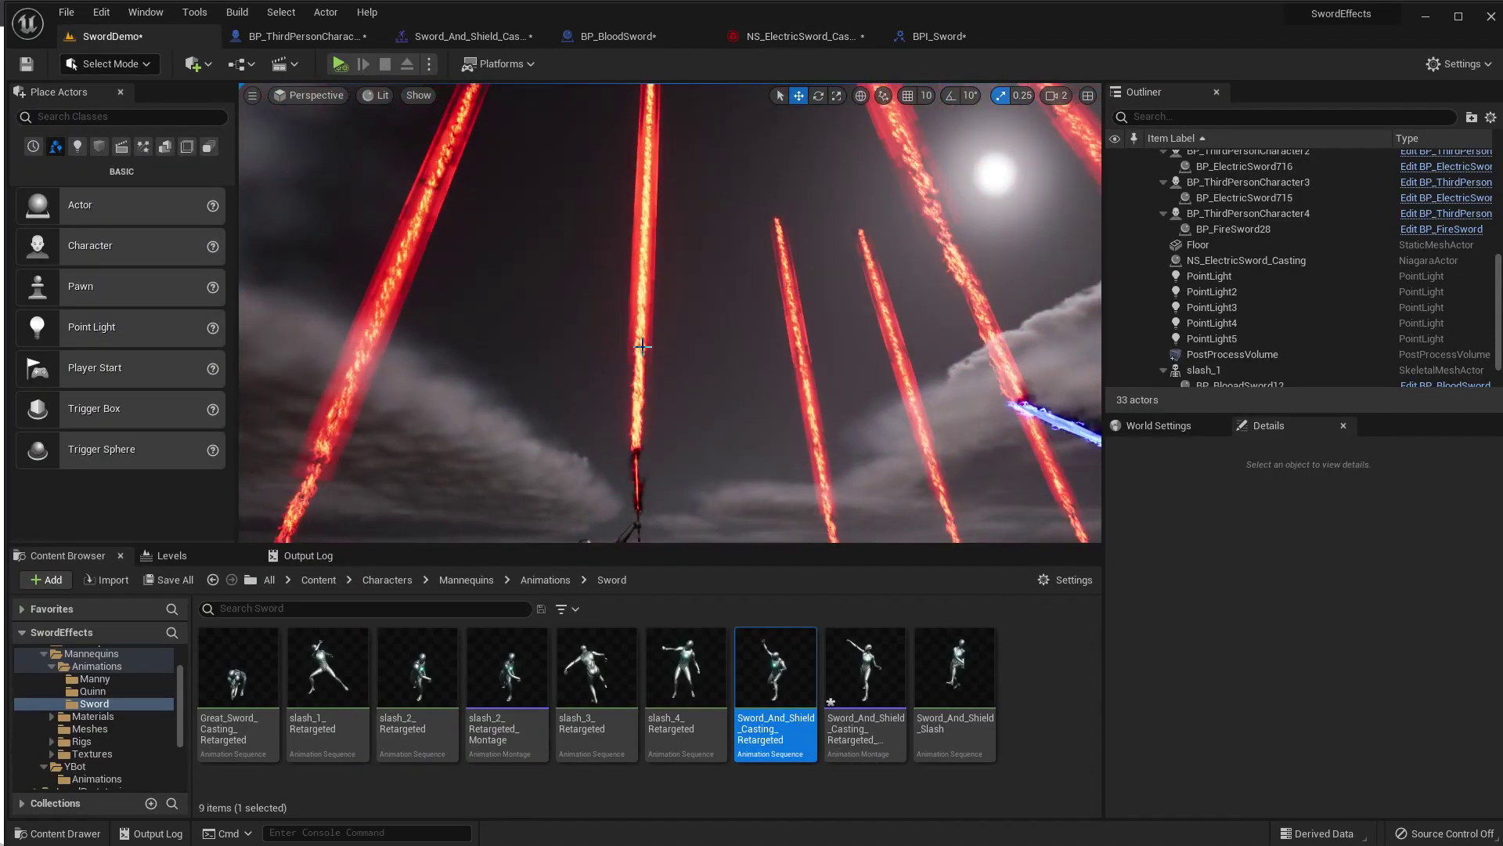
# Check the Trail's Initialize Particle lifetime in NS_ElectricSword_Casting, then play SwordDemo with Alt+P.
pyautogui.click(791, 36)
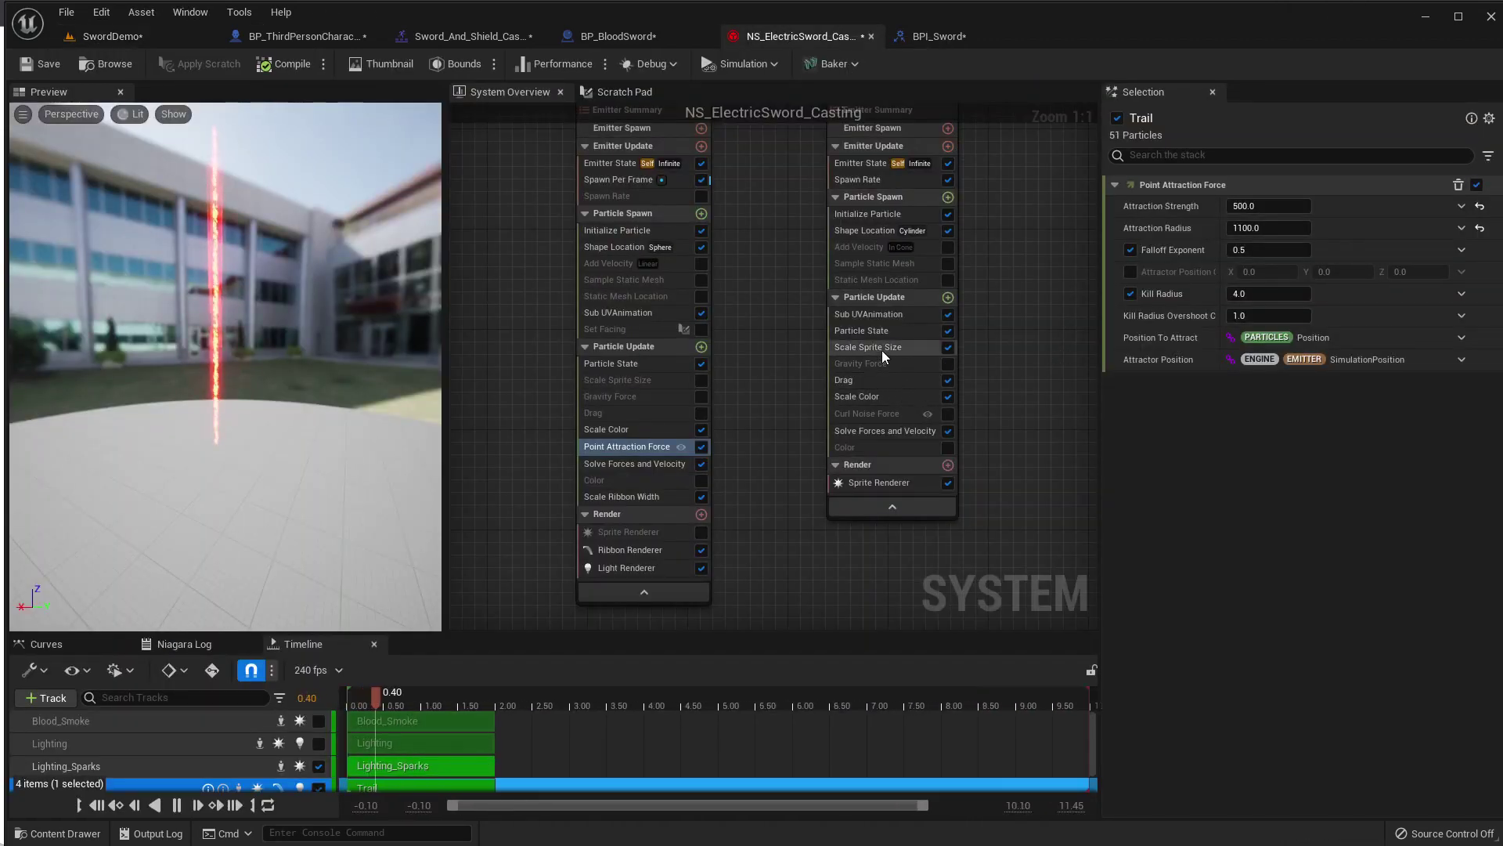
pyautogui.click(607, 232)
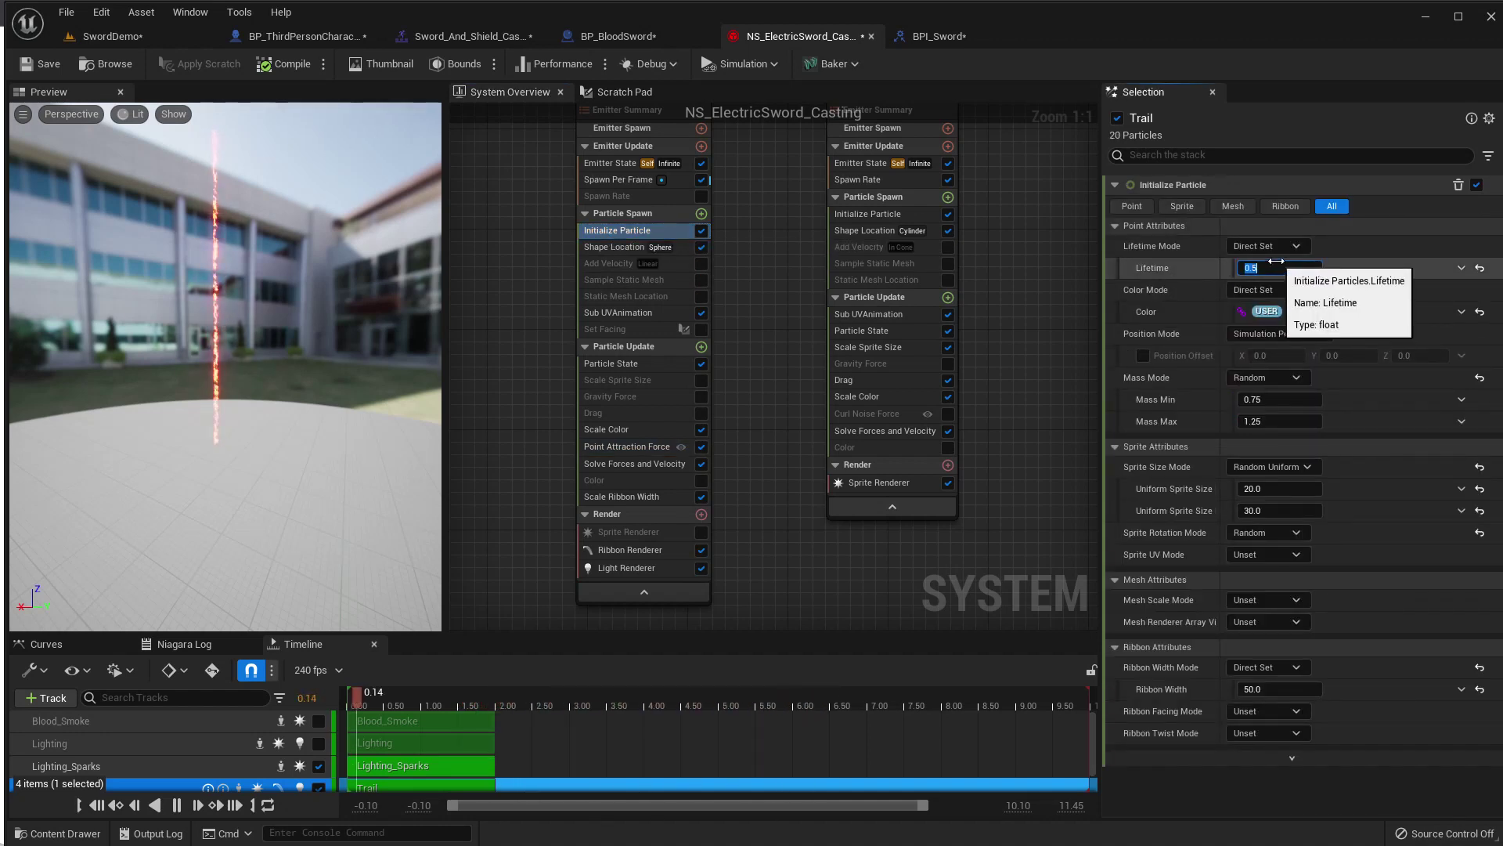
pyautogui.click(141, 36)
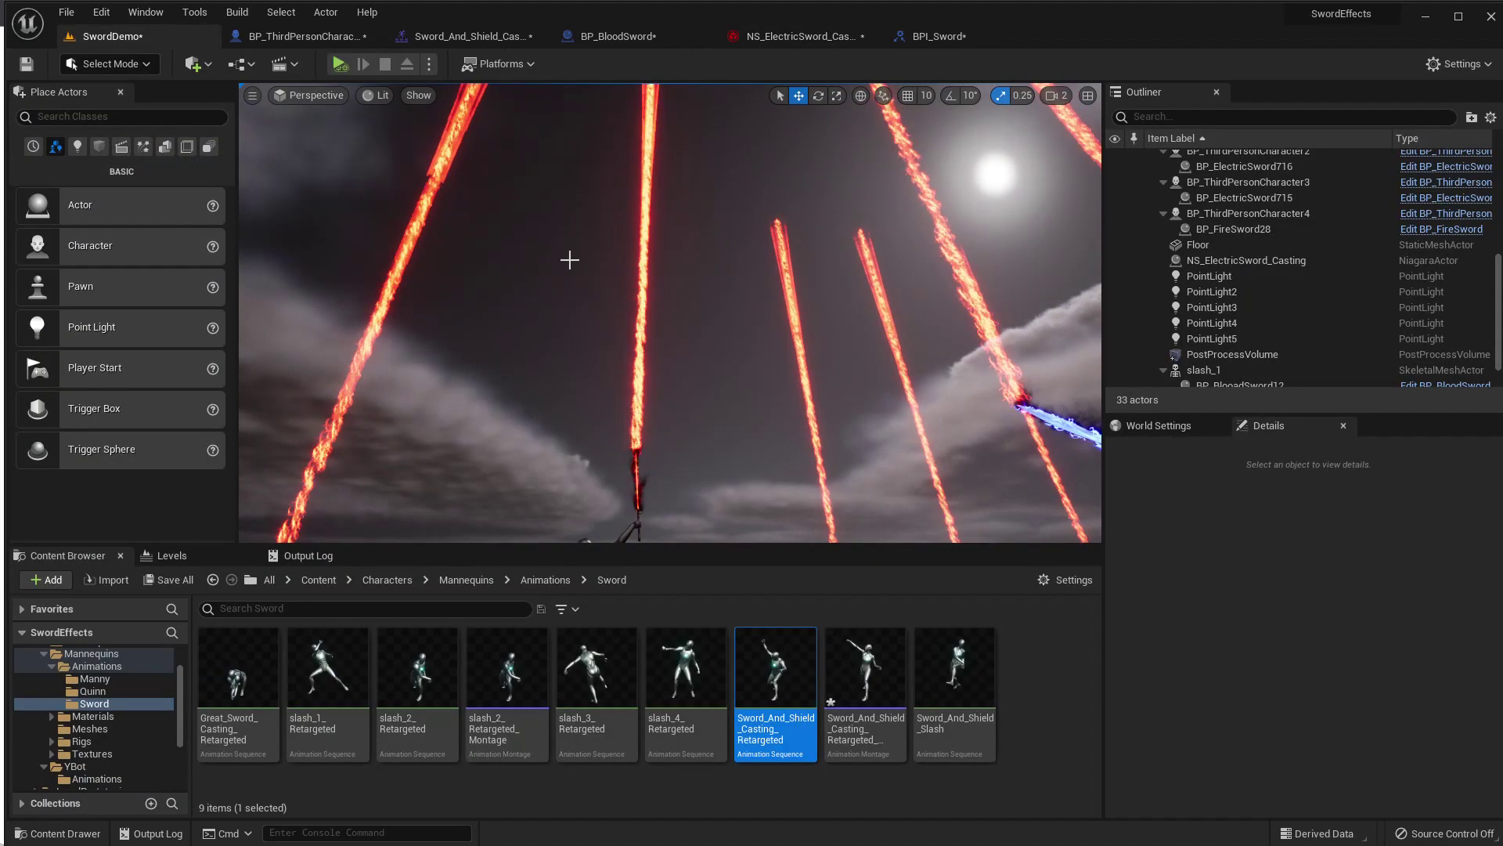
pyautogui.hotkey('alt', 'p')
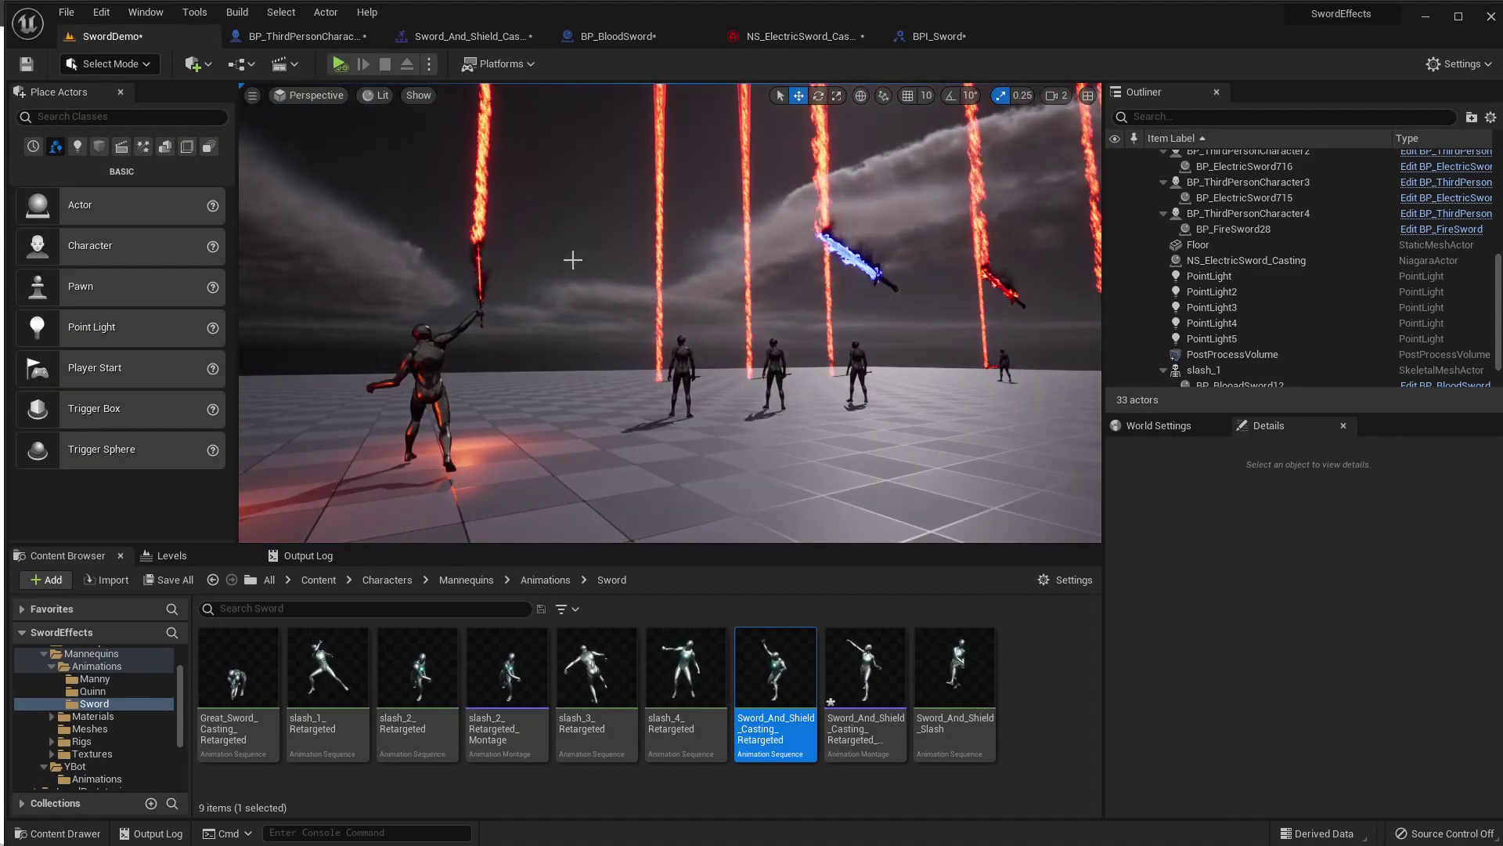
# Trigger sword attacks in fullscreen play and cancel the Save Level As prompt.
pyautogui.click(574, 266)
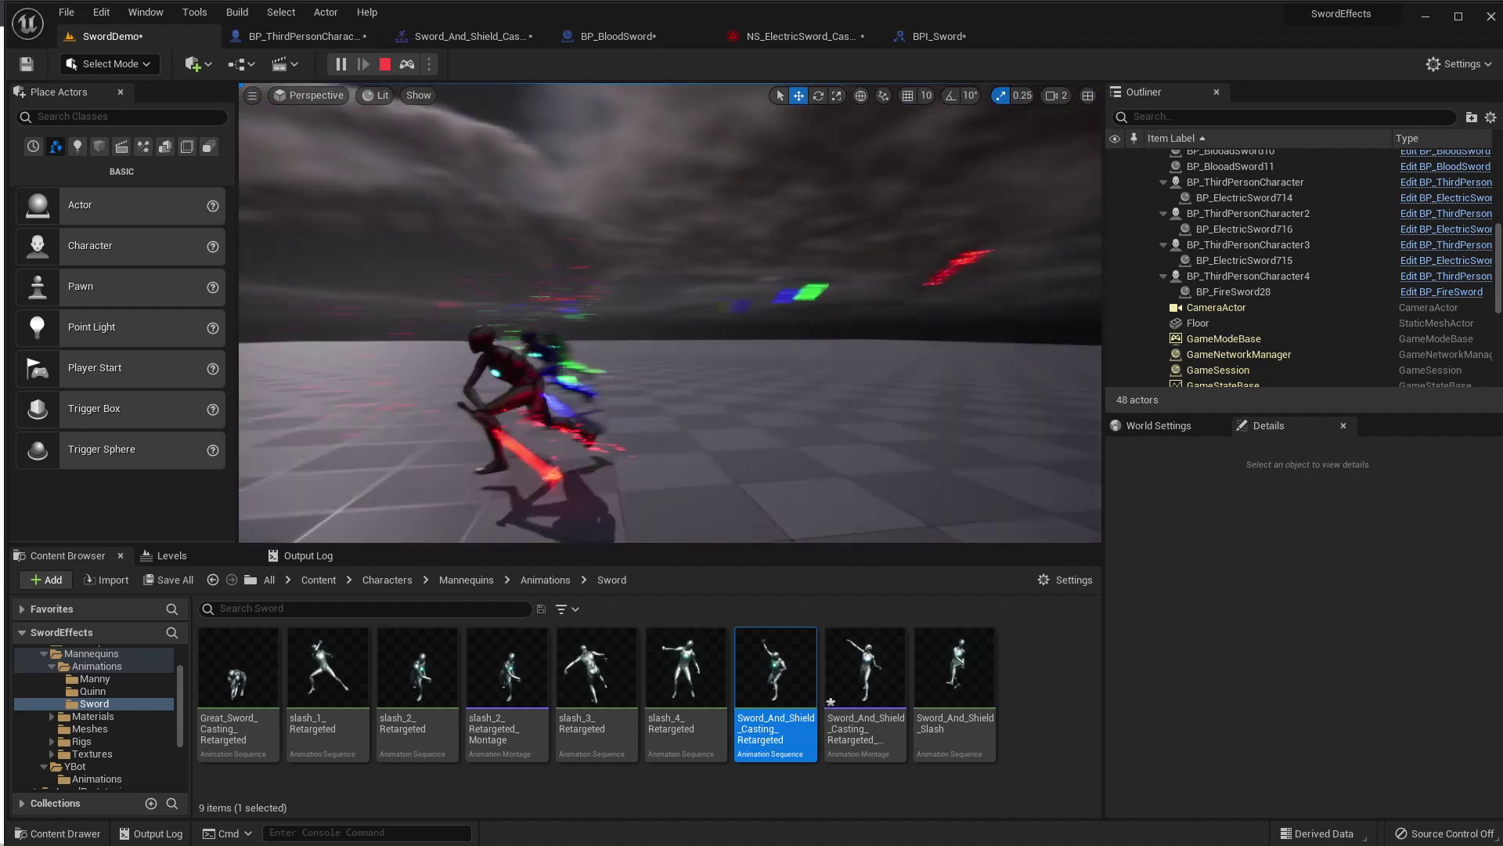
pyautogui.press('F11')
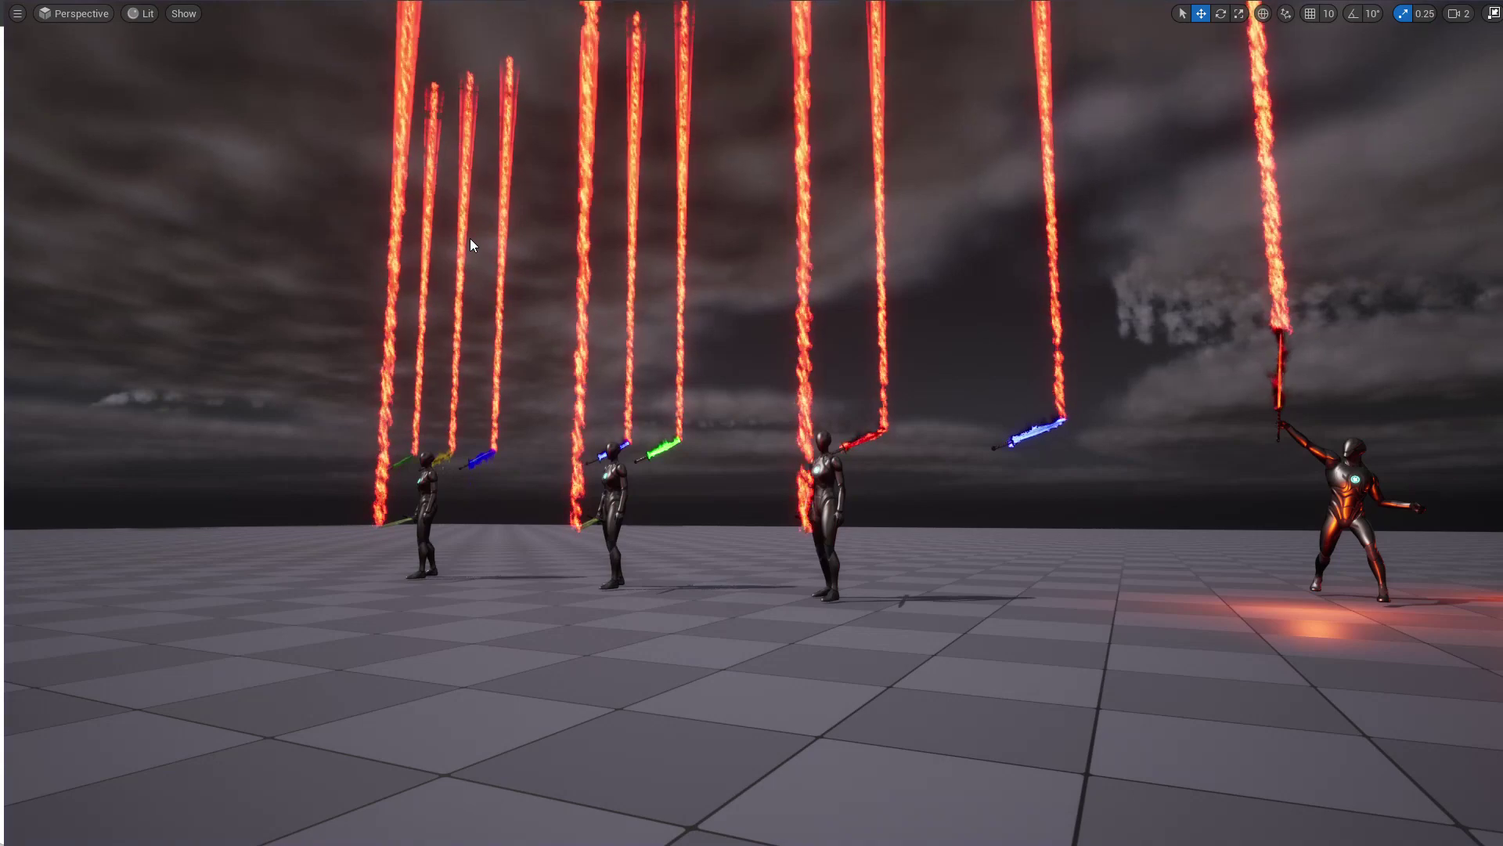
pyautogui.hotkey('ctrl', 's')
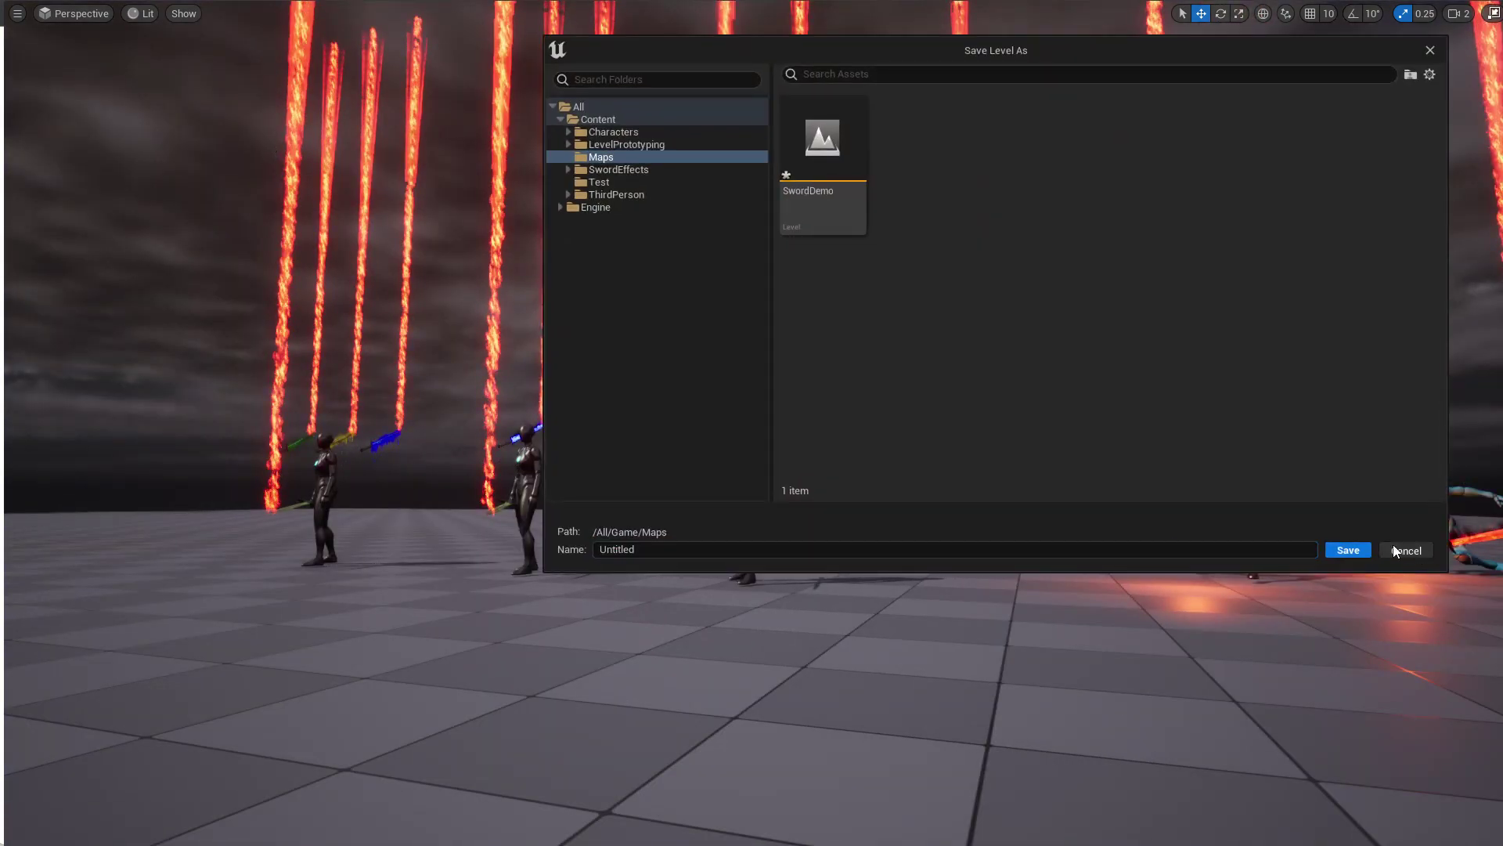
pyautogui.click(1394, 547)
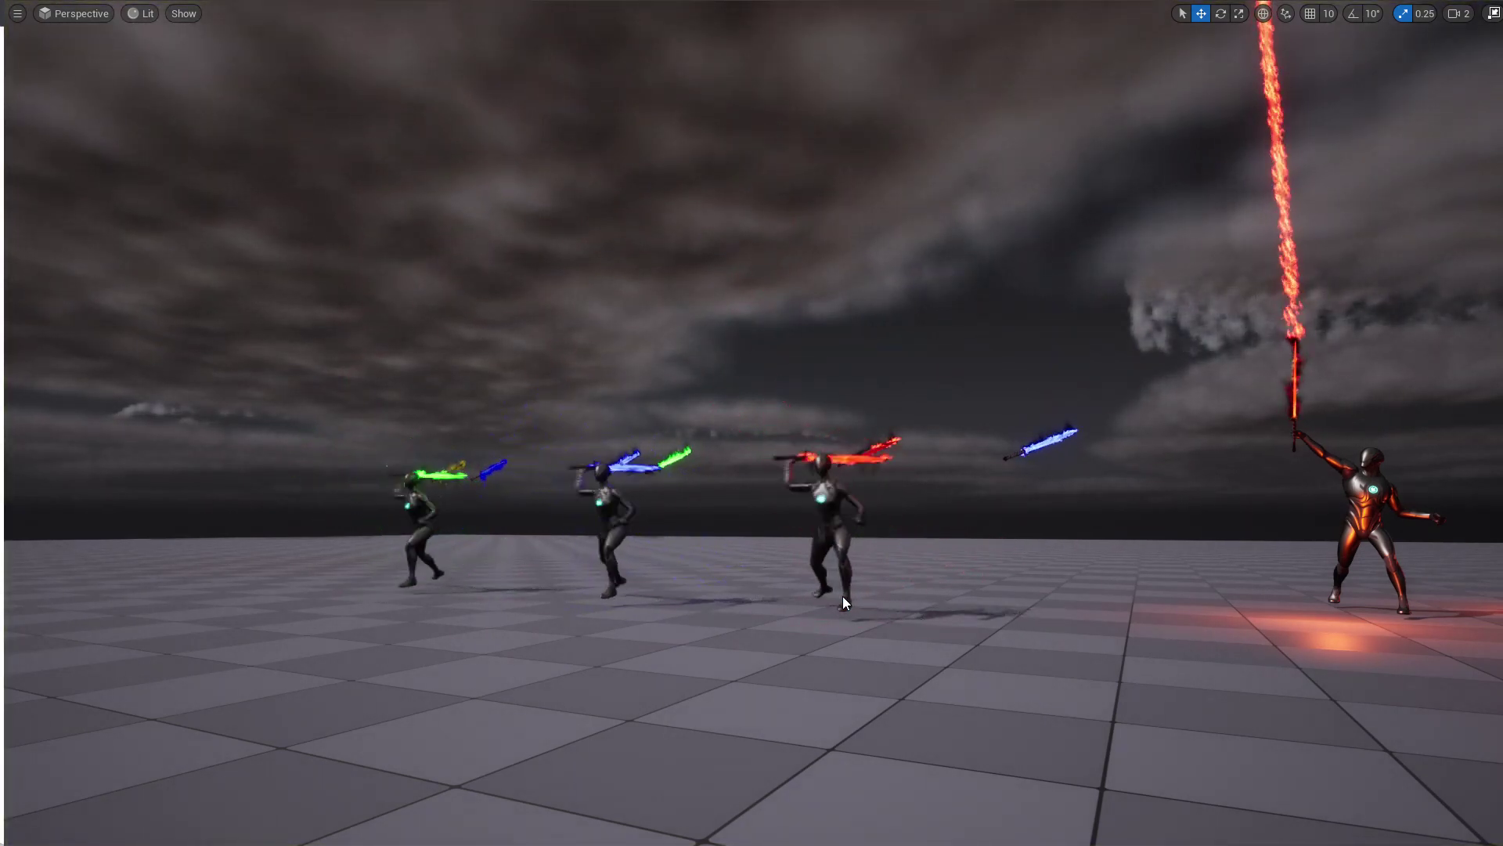
# Scrub the Sword_And_Shield_Casting montage to preview the casting pose.
pyautogui.press('F11')
pyautogui.press('g')
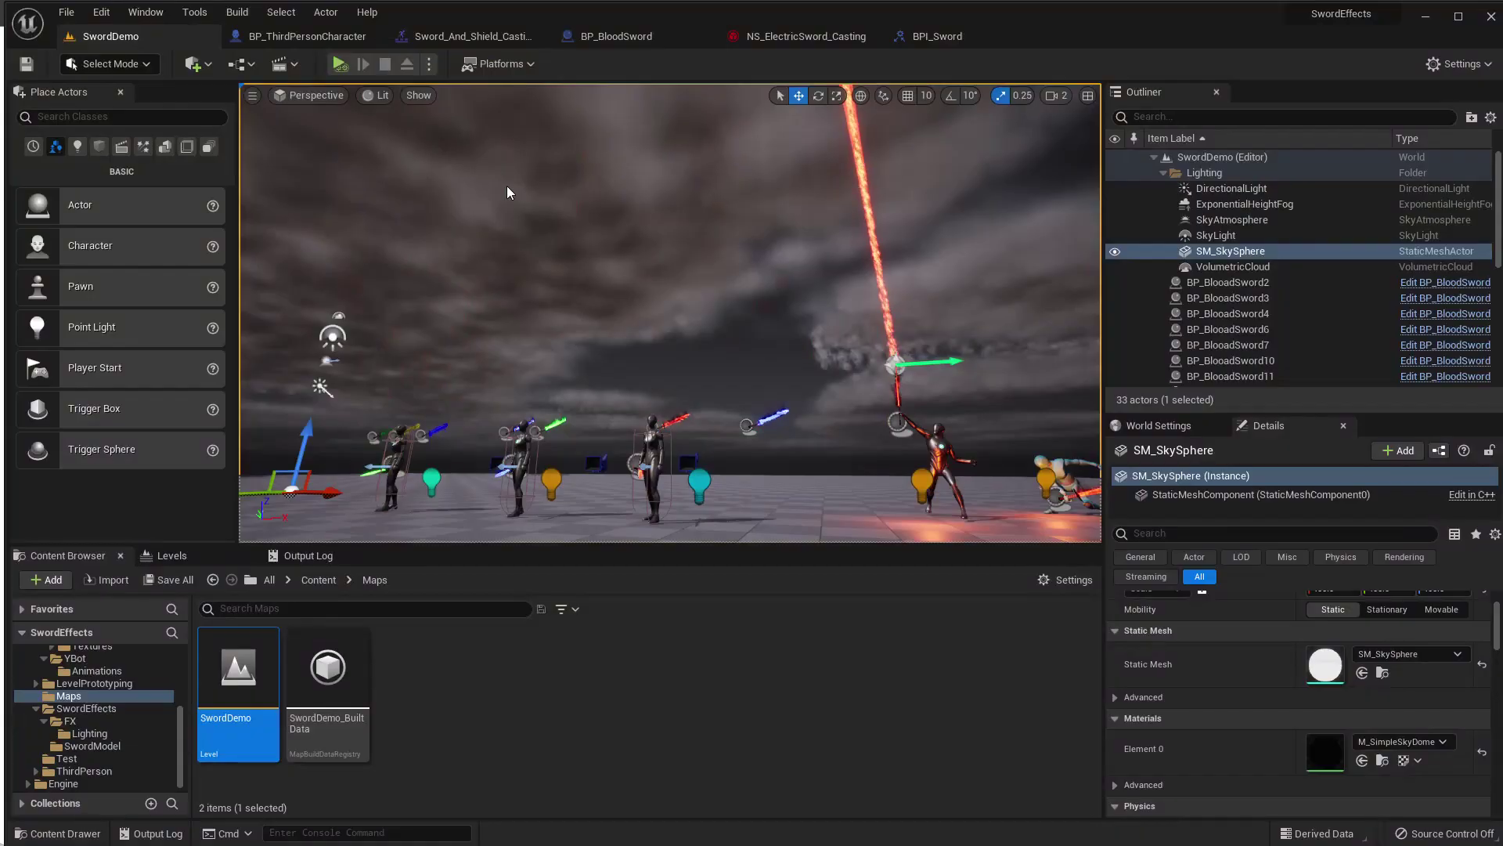
pyautogui.click(496, 36)
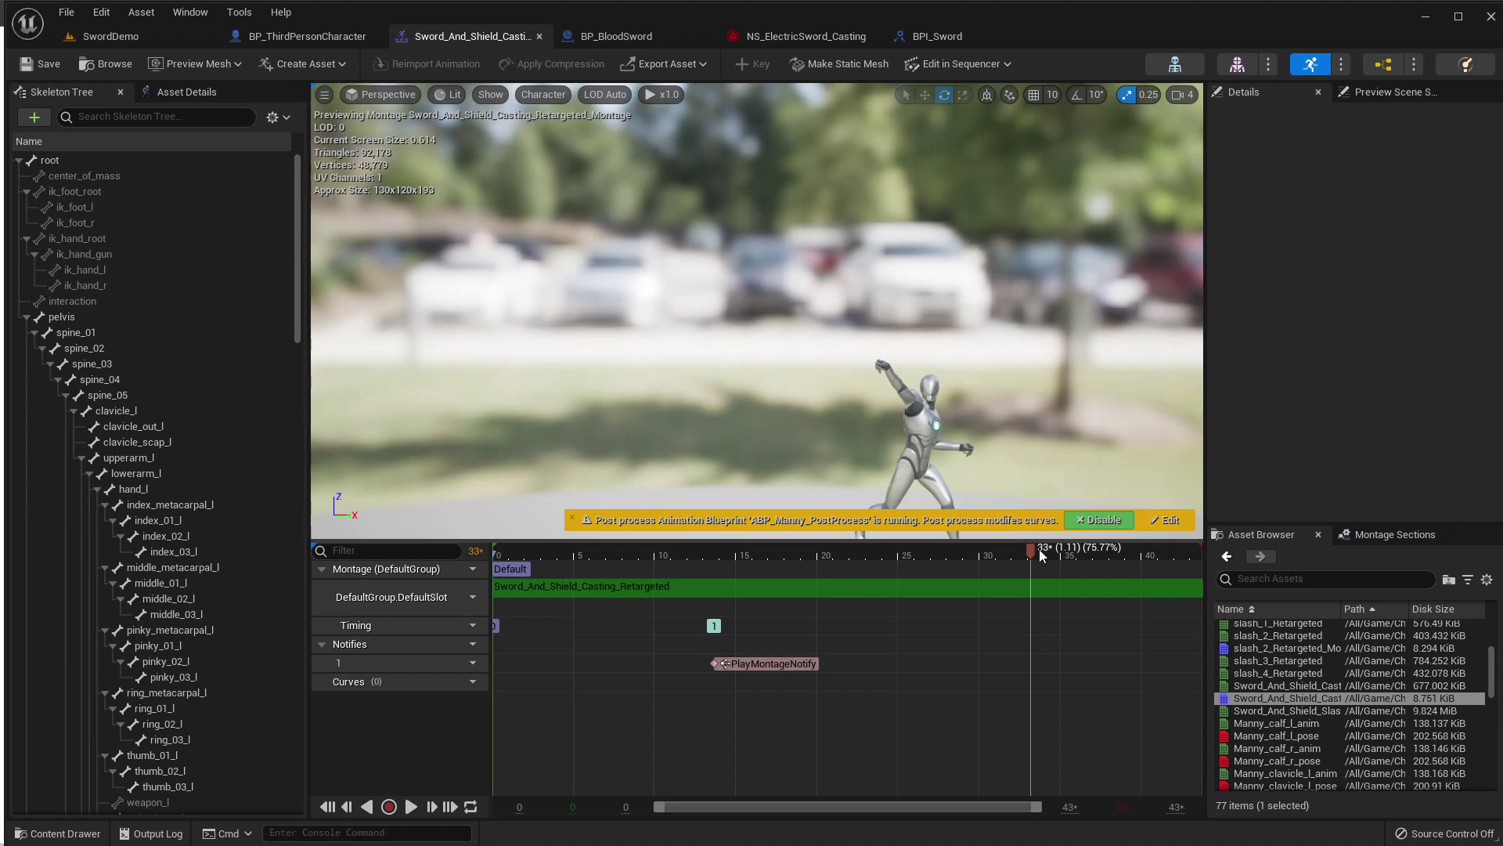
pyautogui.moveTo(1042, 556)
pyautogui.mouseDown()
pyautogui.moveTo(909, 593)
pyautogui.moveTo(729, 615)
pyautogui.moveTo(1201, 666)
pyautogui.moveTo(693, 629)
pyautogui.mouseUp()
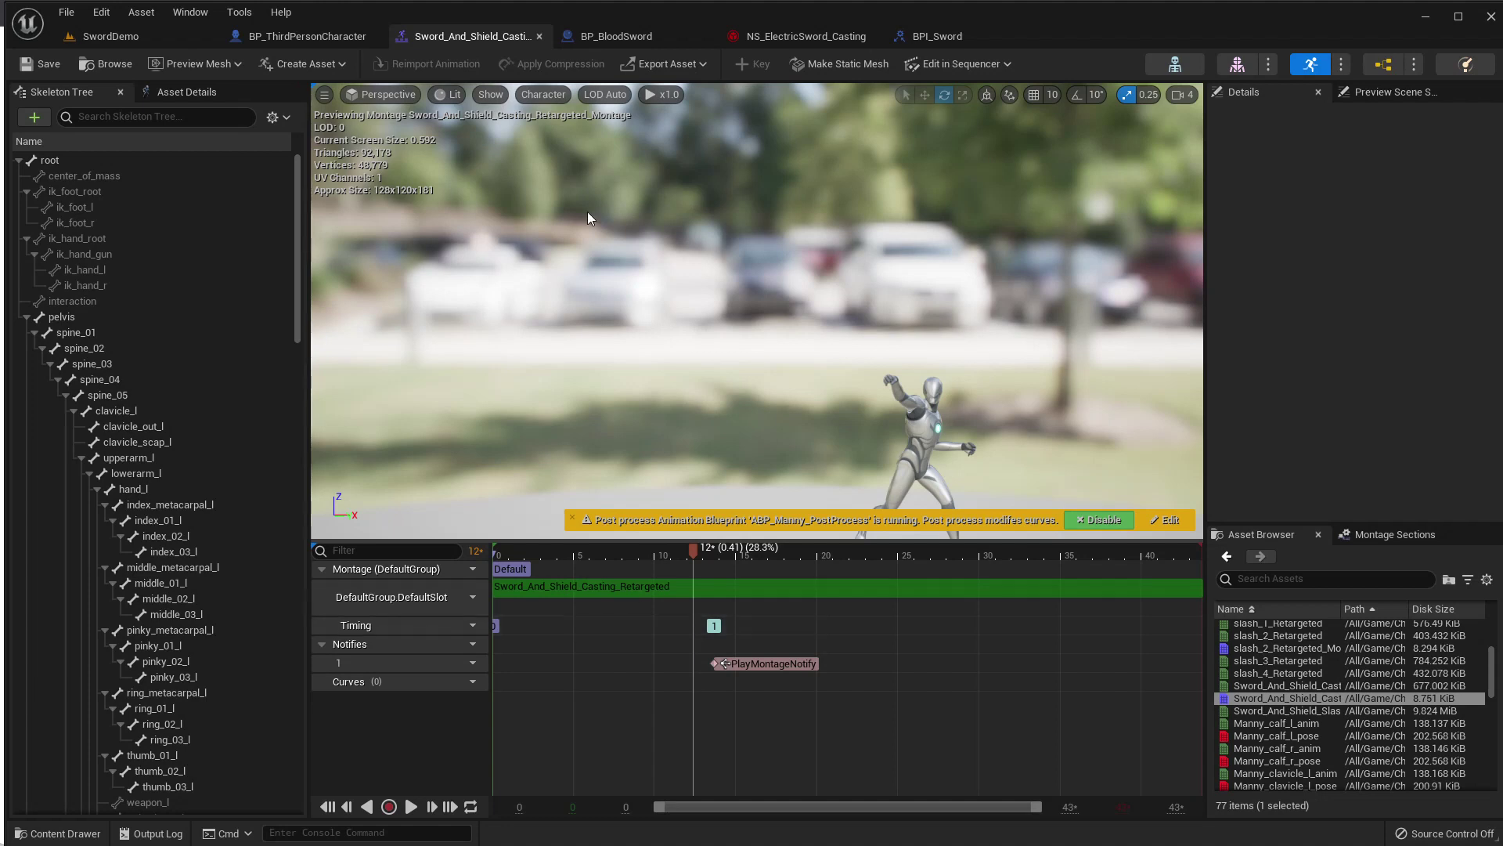
# Set the Delay duration in BP_ThirdPersonCharacter's Event Graph to 1, then return to SwordDemo.
pyautogui.click(594, 37)
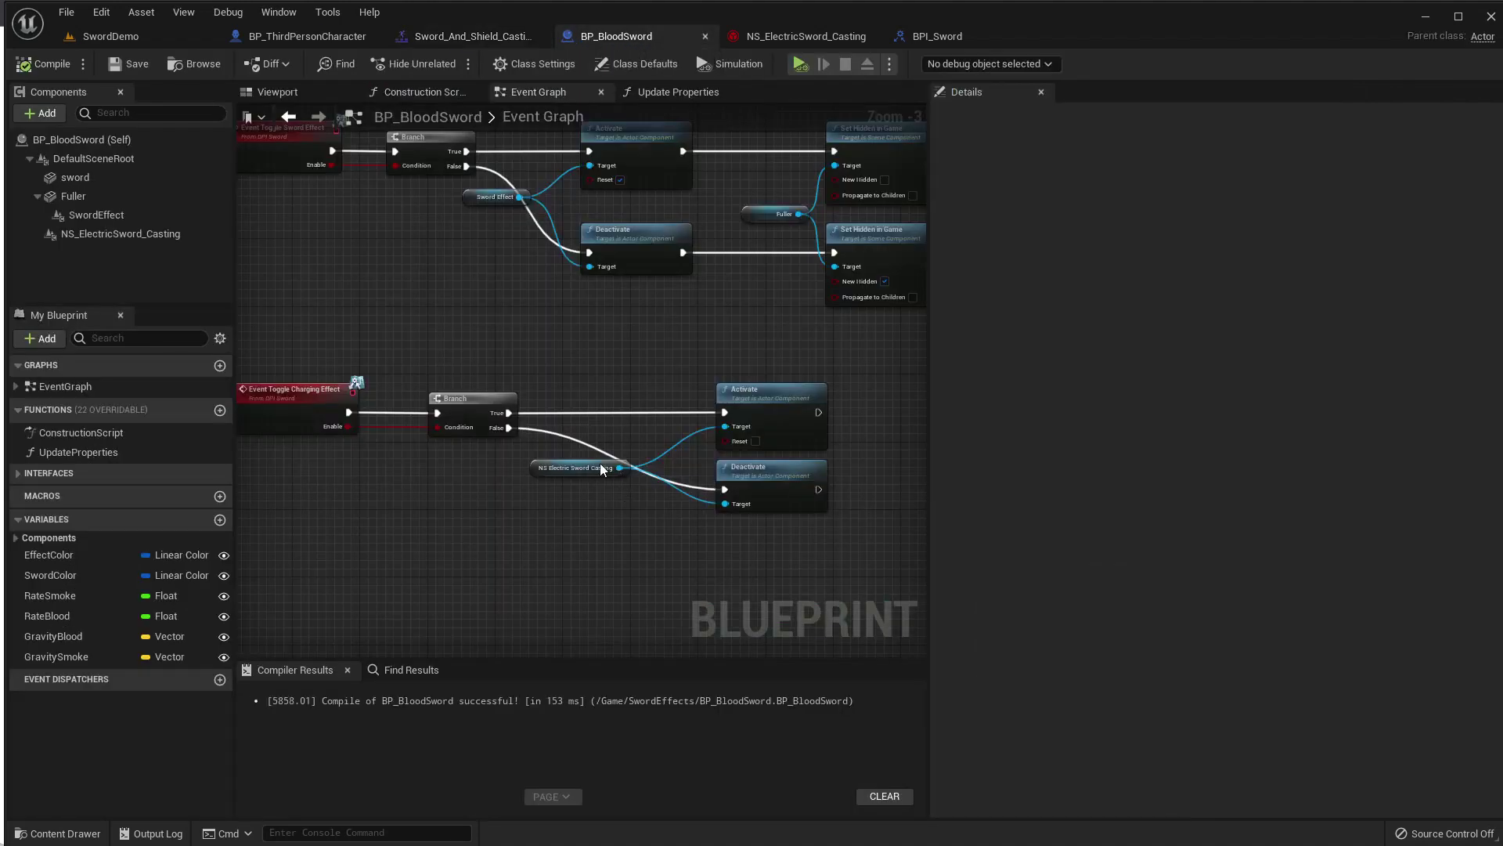
pyautogui.click(313, 37)
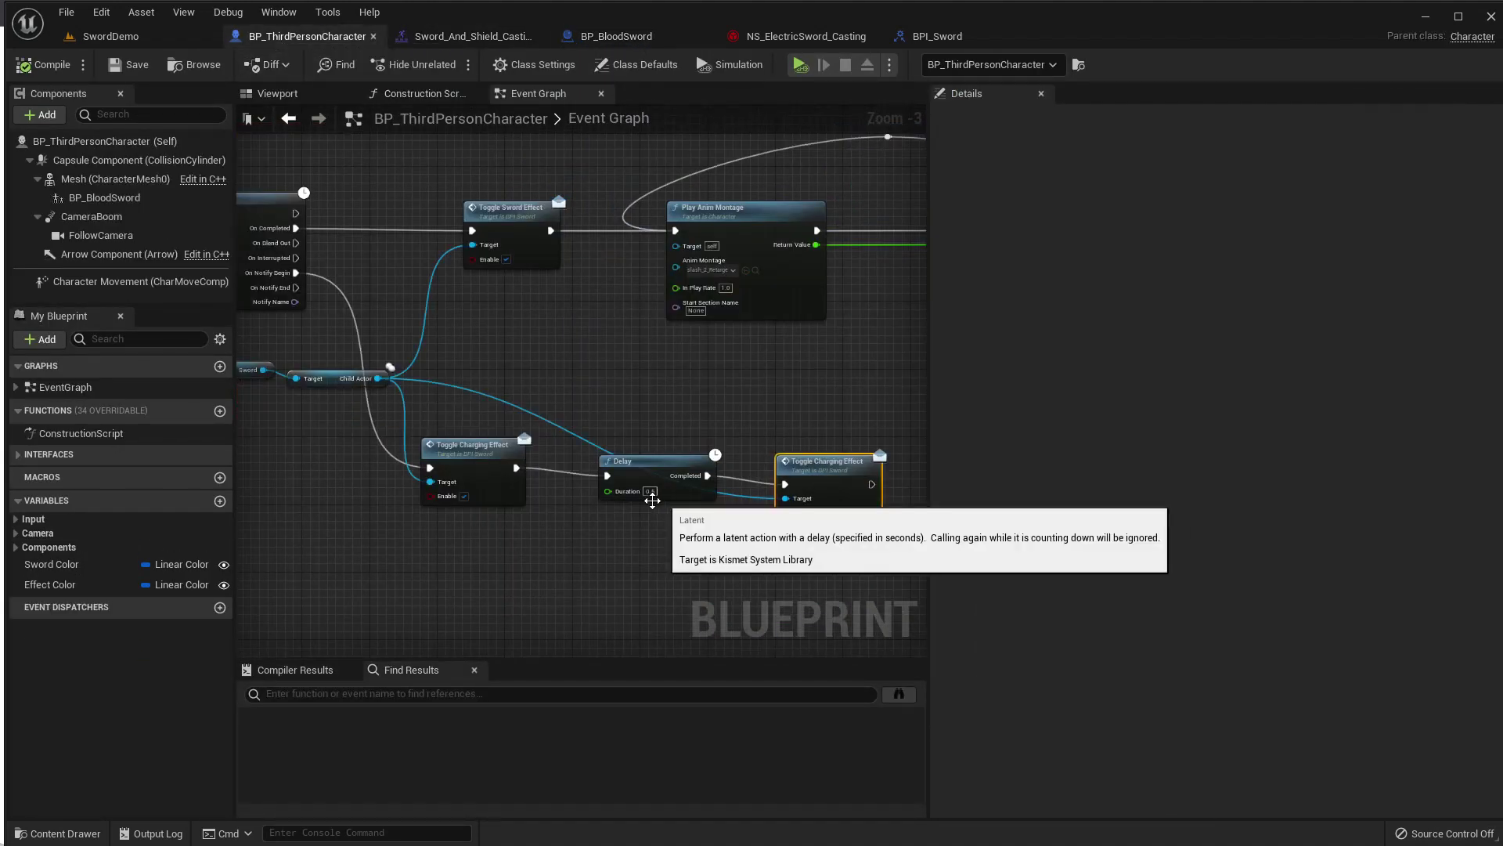
pyautogui.write('1')
pyautogui.press('Return')
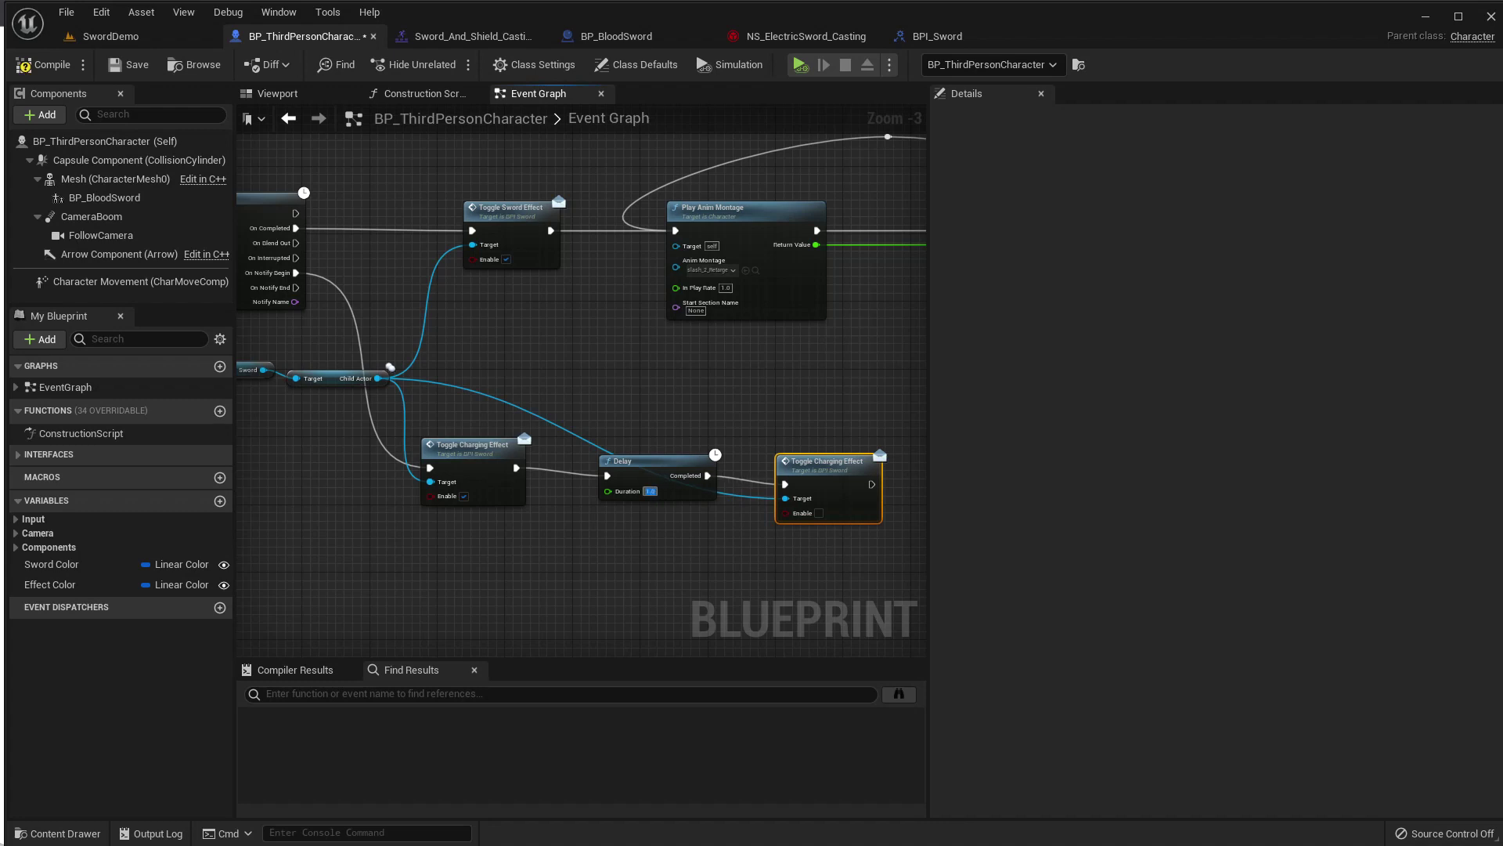
pyautogui.click(109, 37)
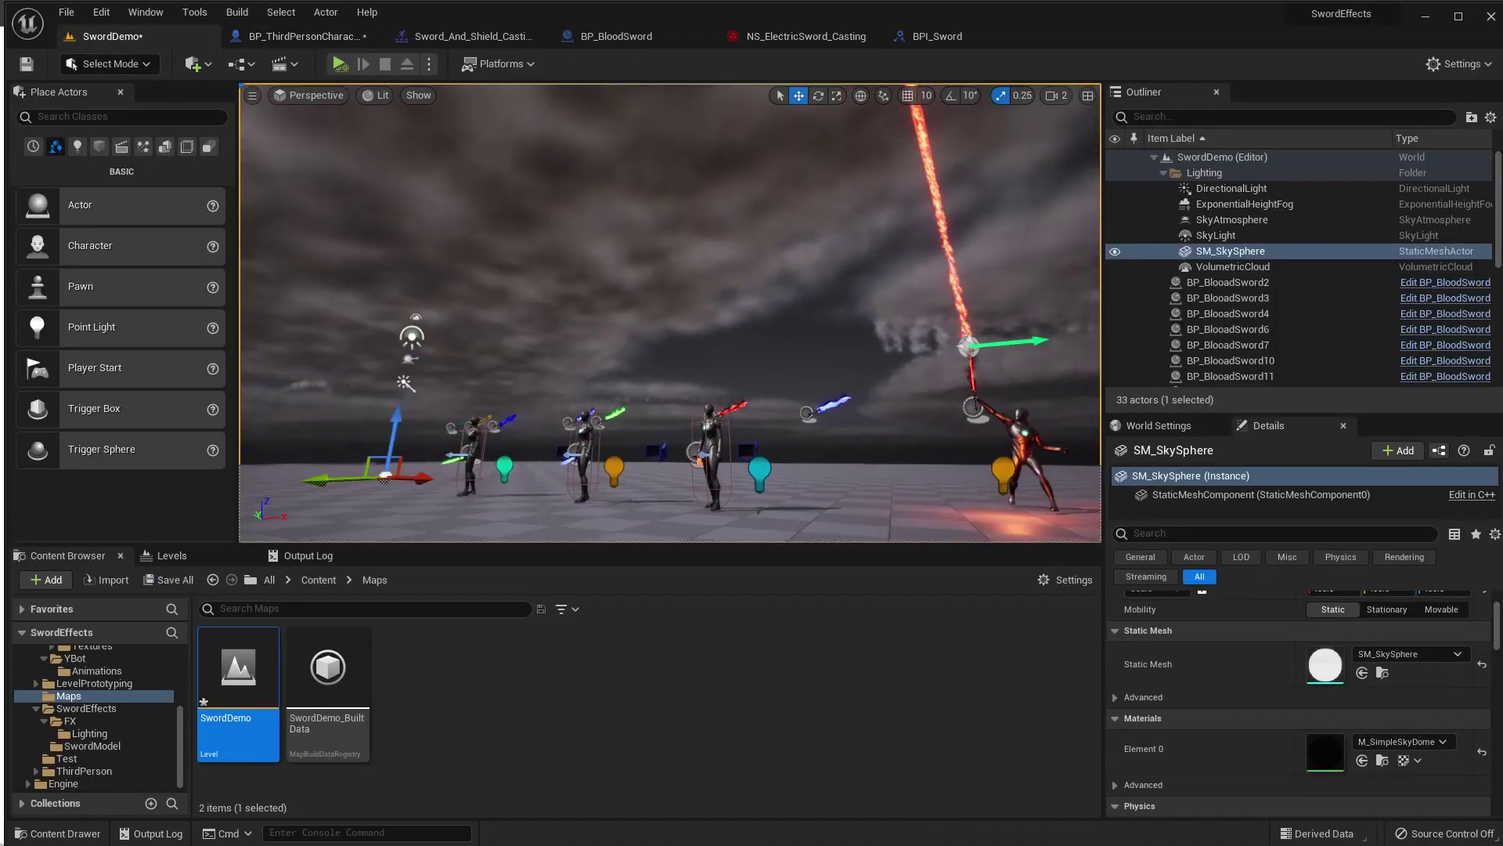
# Run the simulation three times in fullscreen game view to watch the red casting trails.
pyautogui.press('F11')
pyautogui.press('g')
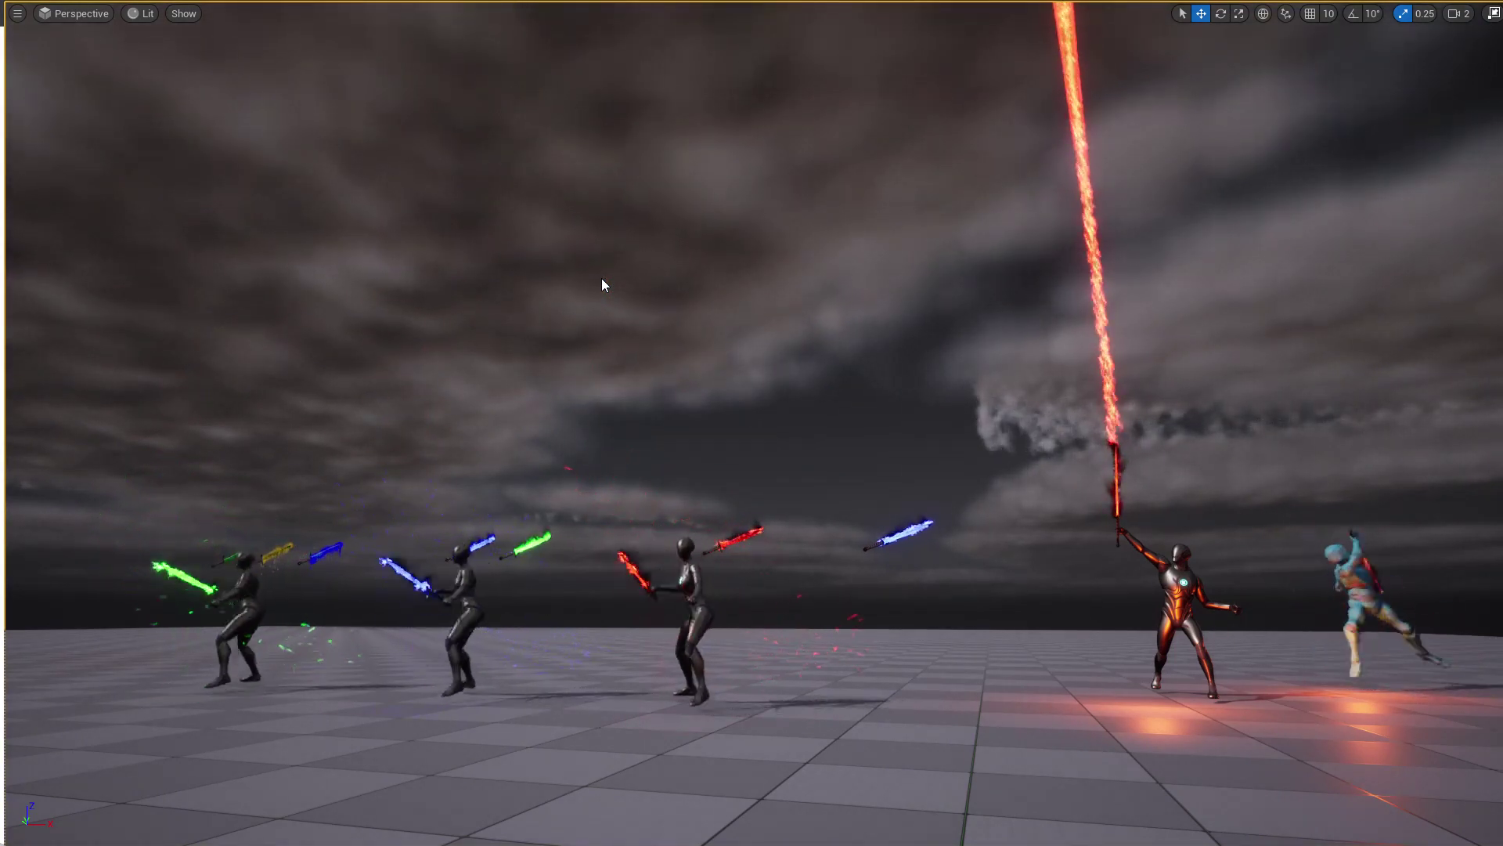
pyautogui.press('Escape')
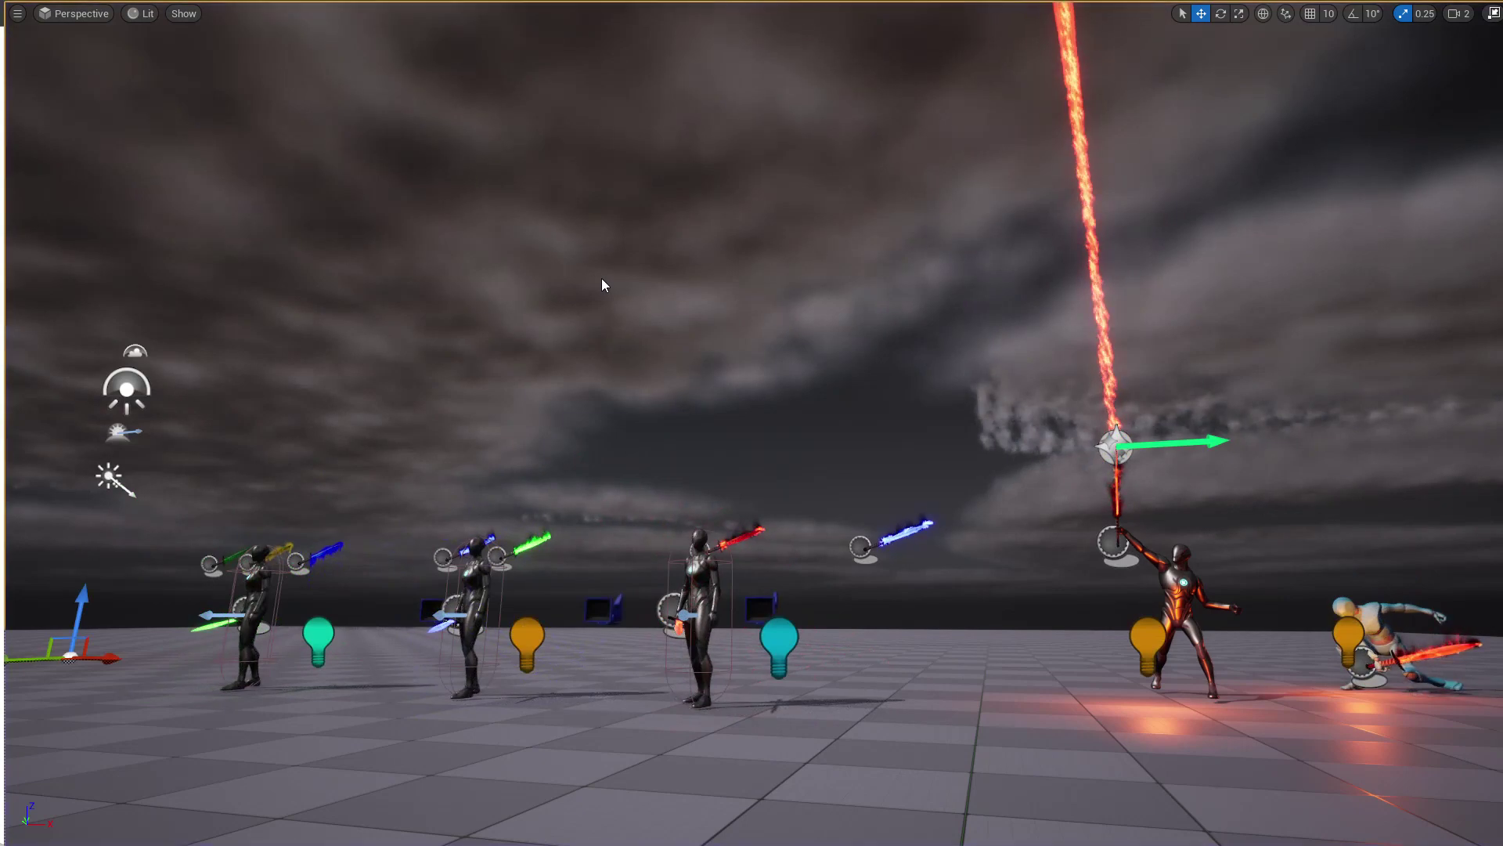
pyautogui.hotkey('alt', 's')
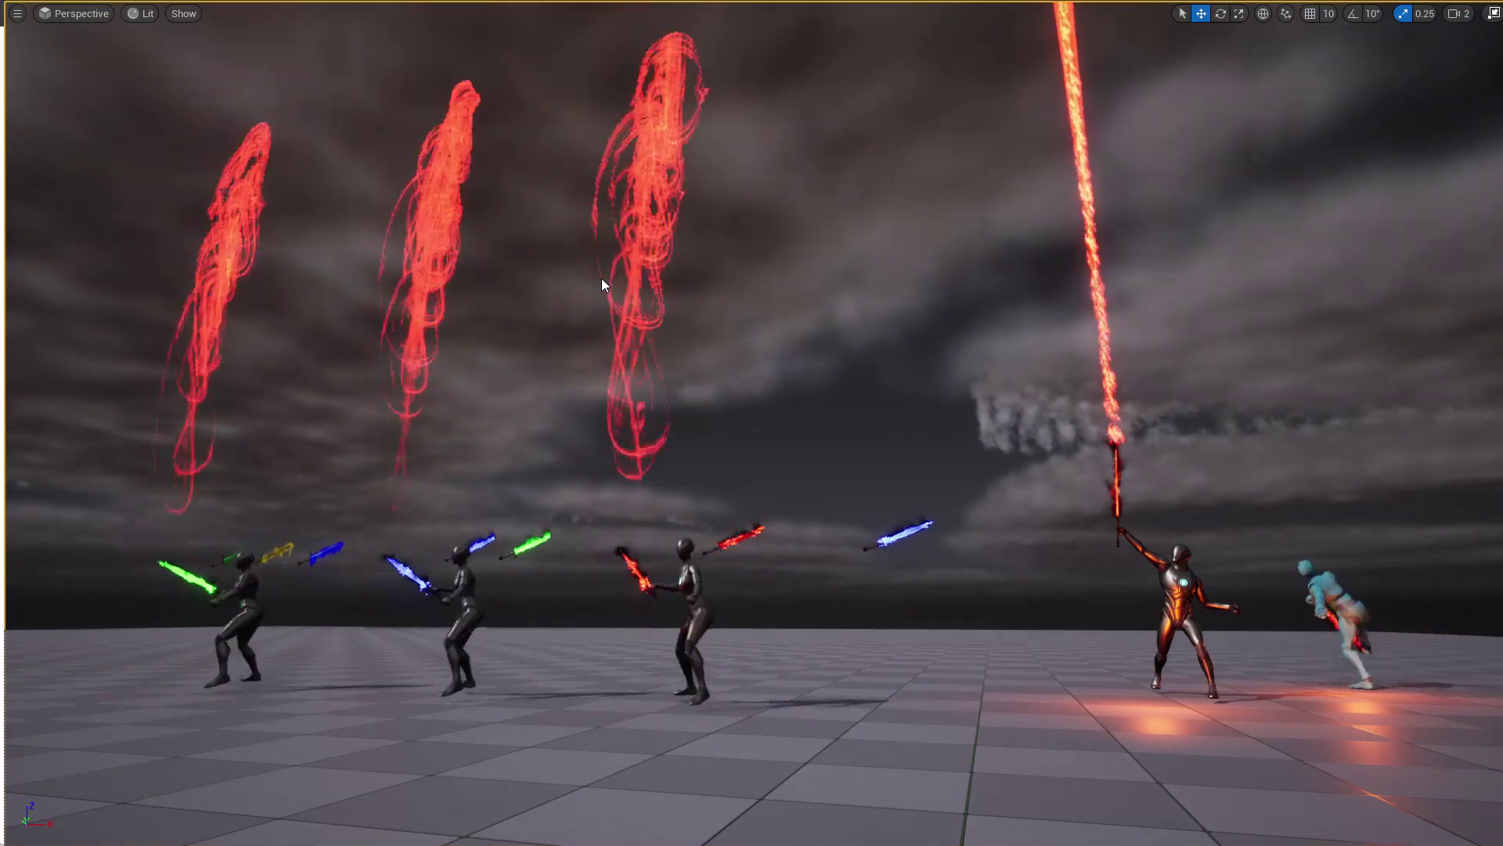
pyautogui.press('Escape')
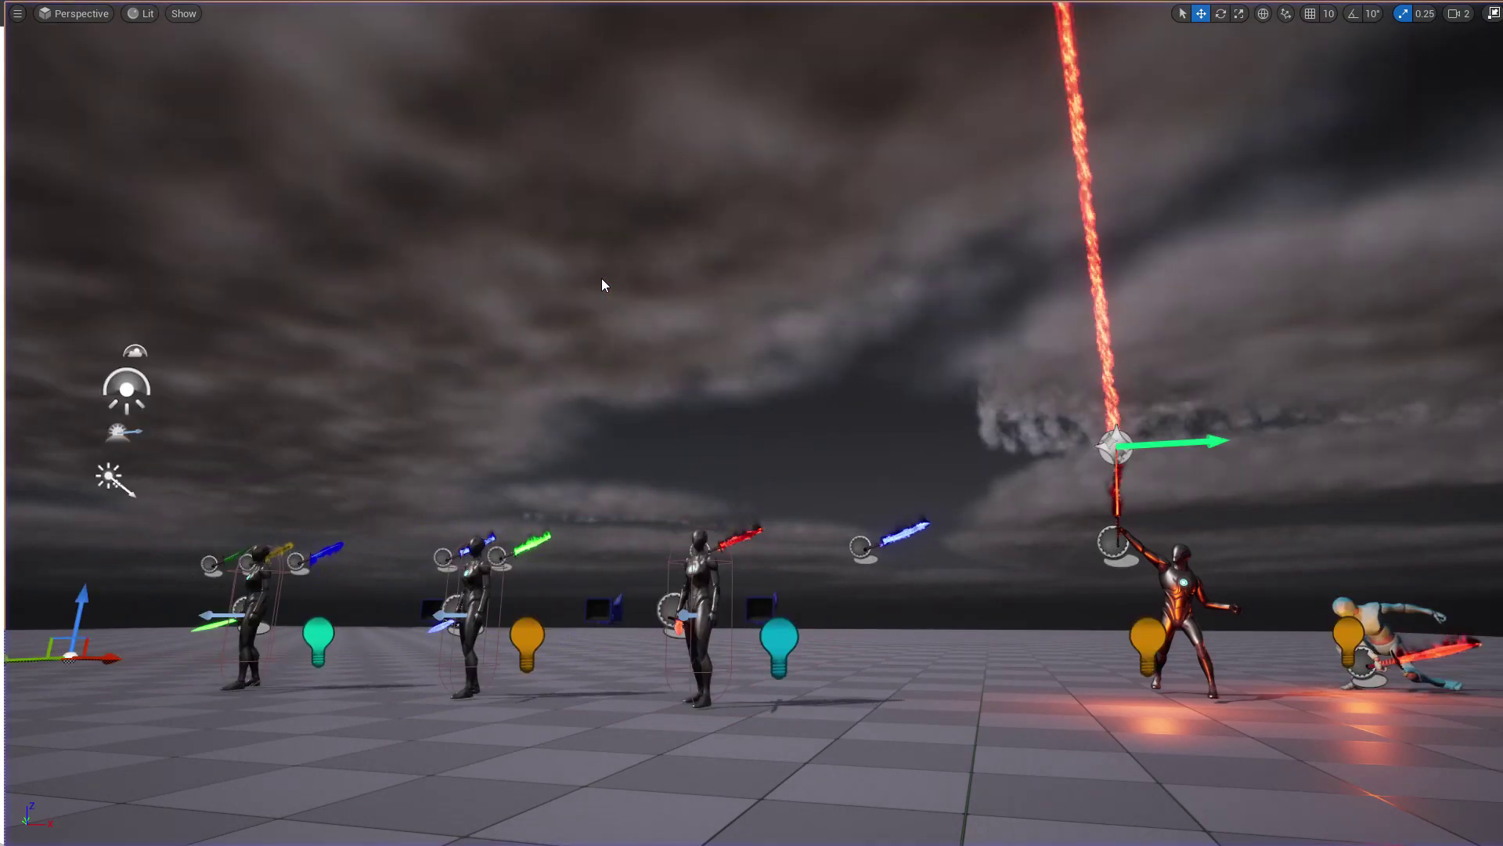
pyautogui.hotkey('alt', 's')
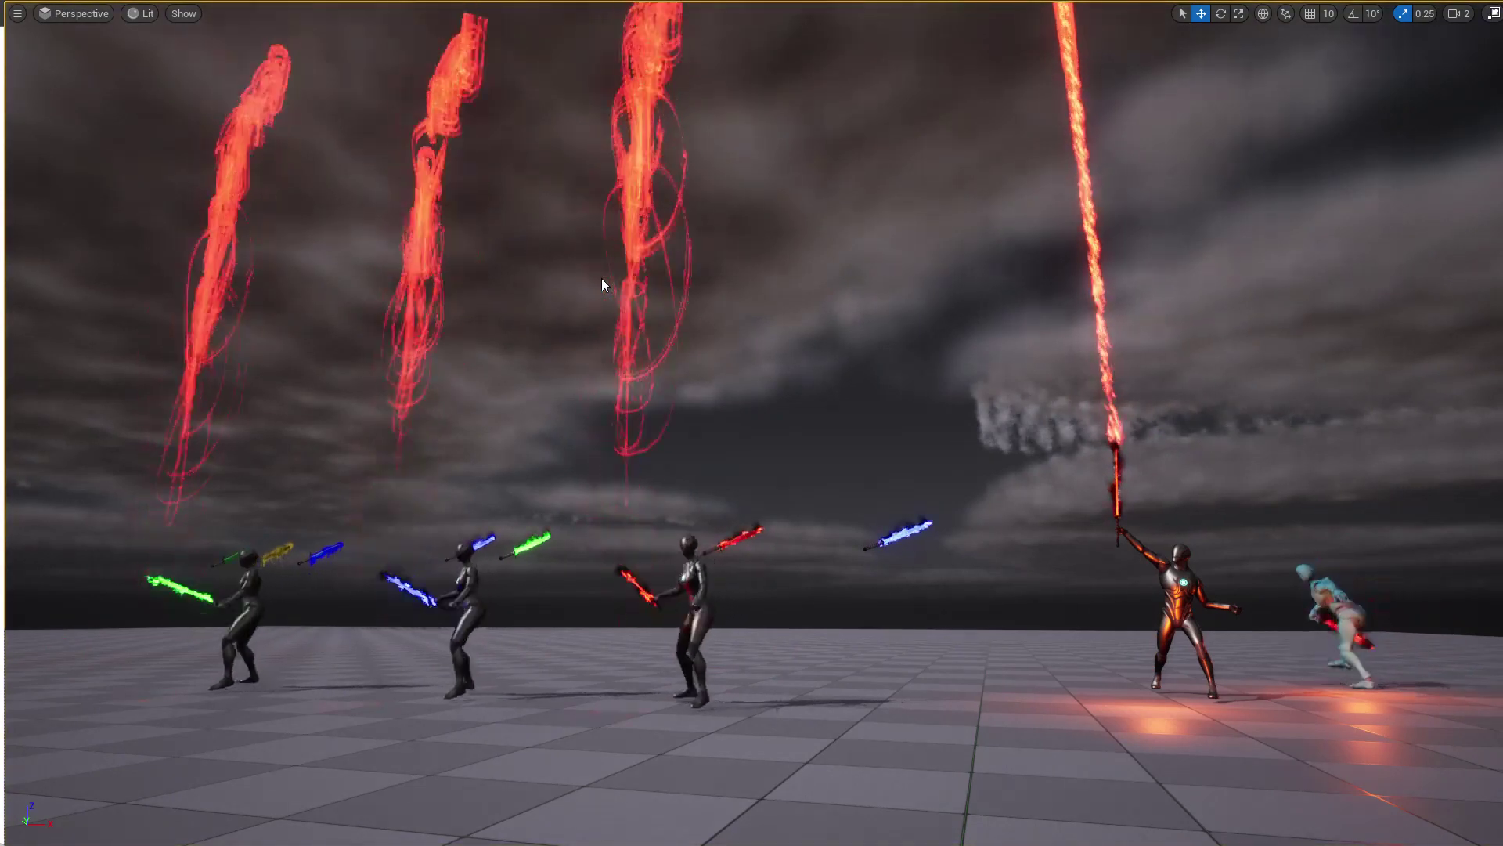
pyautogui.press('Escape')
pyautogui.hotkey('alt', 's')
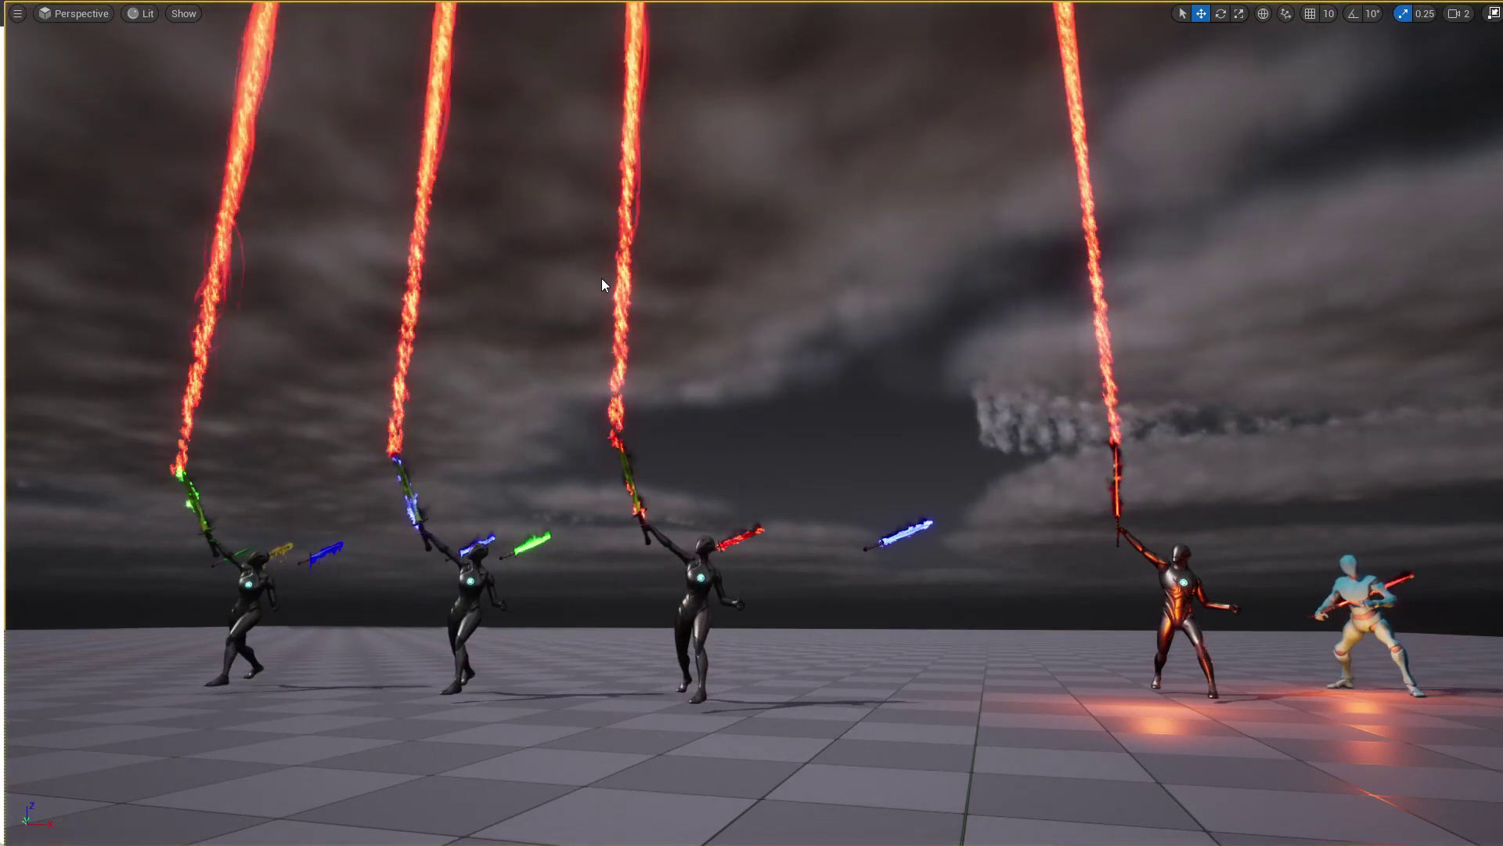
pyautogui.press('Escape')
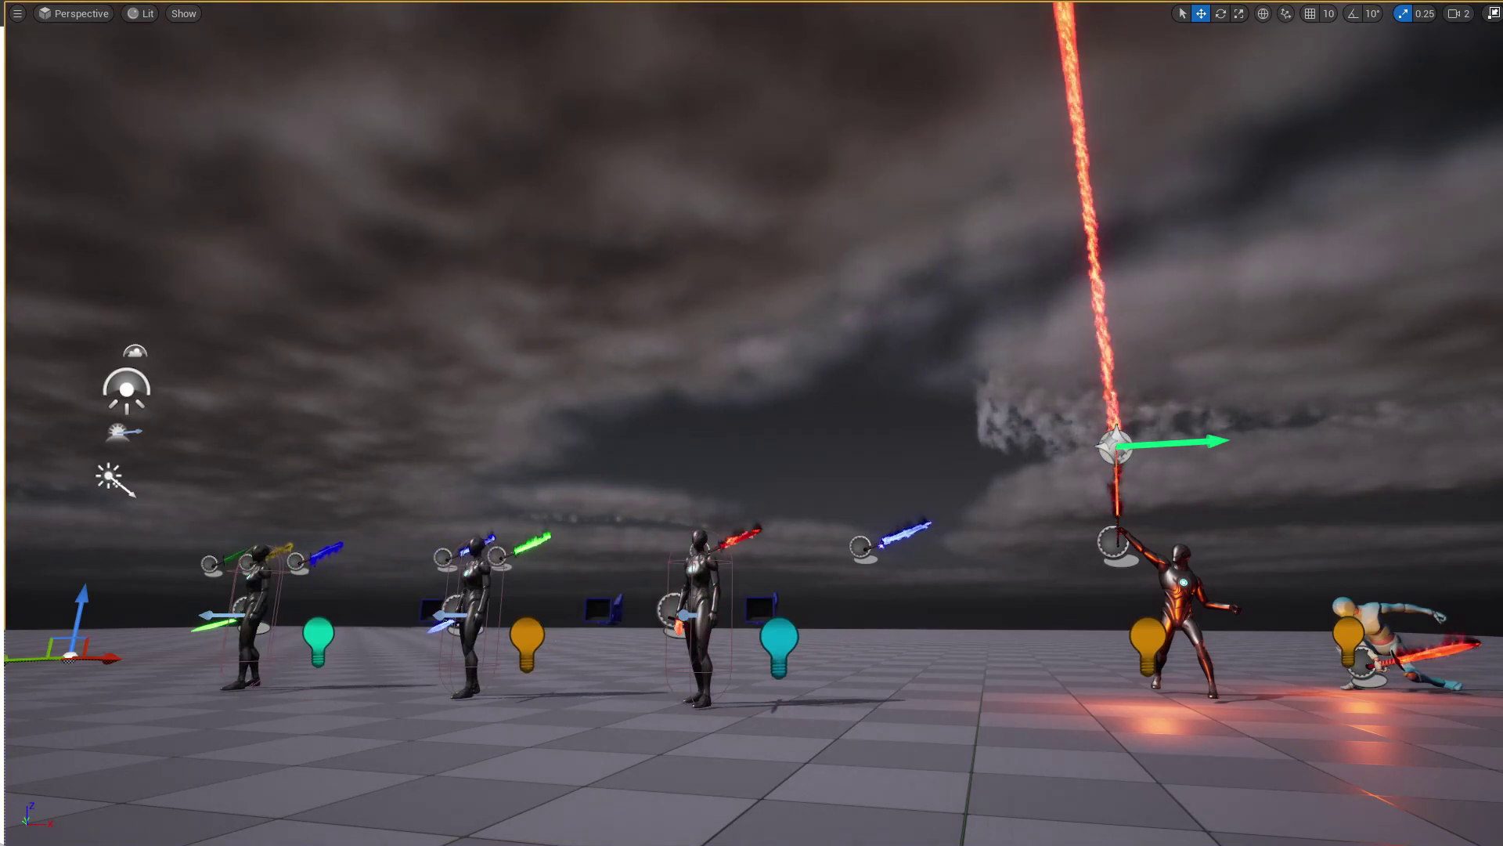
pyautogui.press('F11')
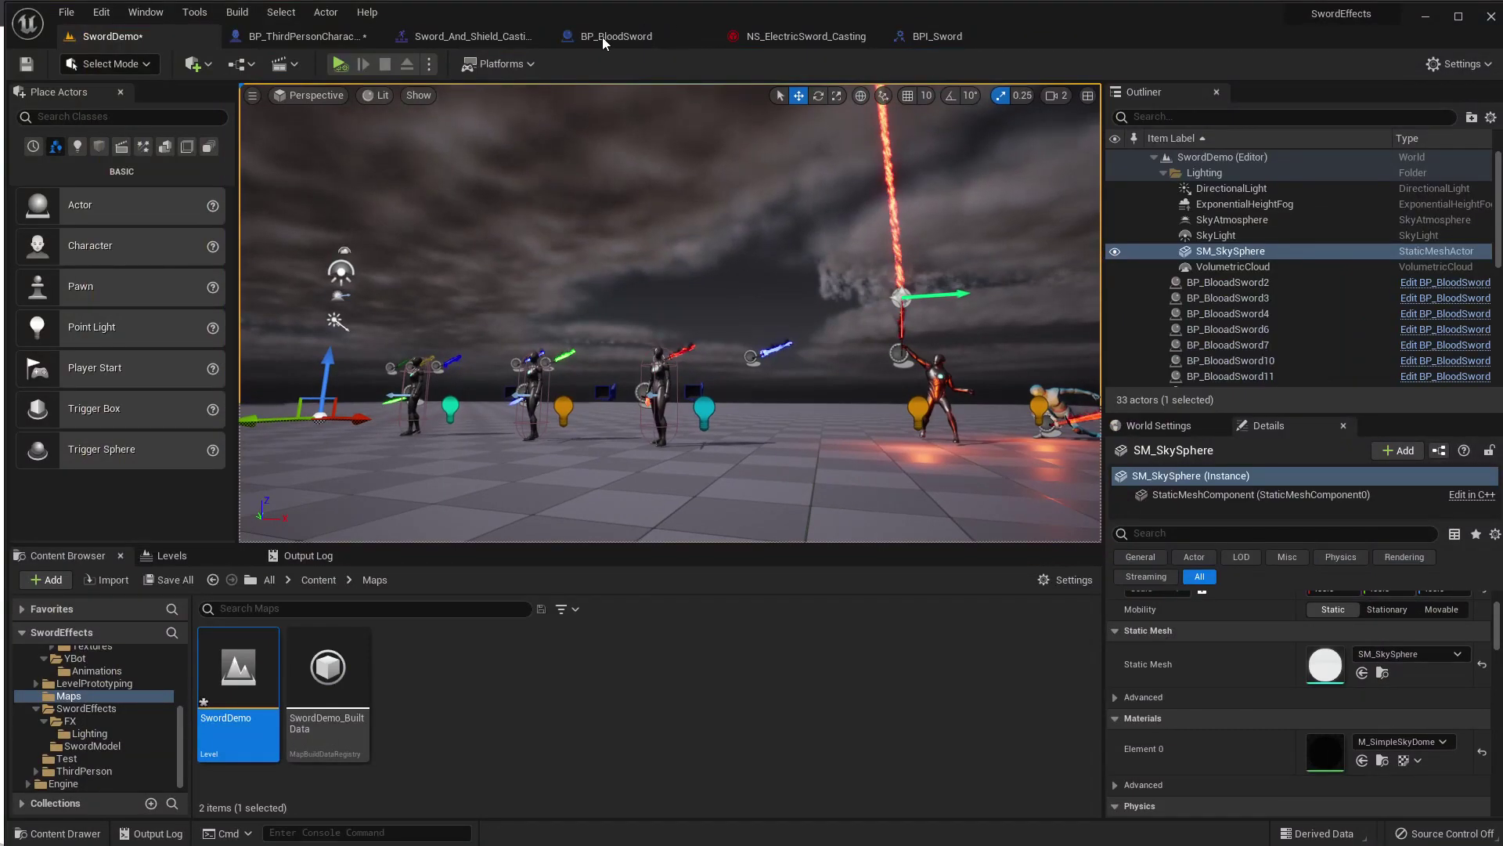
# Inspect the Set Sword Colors node after Event BeginPlay in BP_ThirdPersonCharacter.
pyautogui.click(603, 38)
pyautogui.scroll(2, 656, 466)
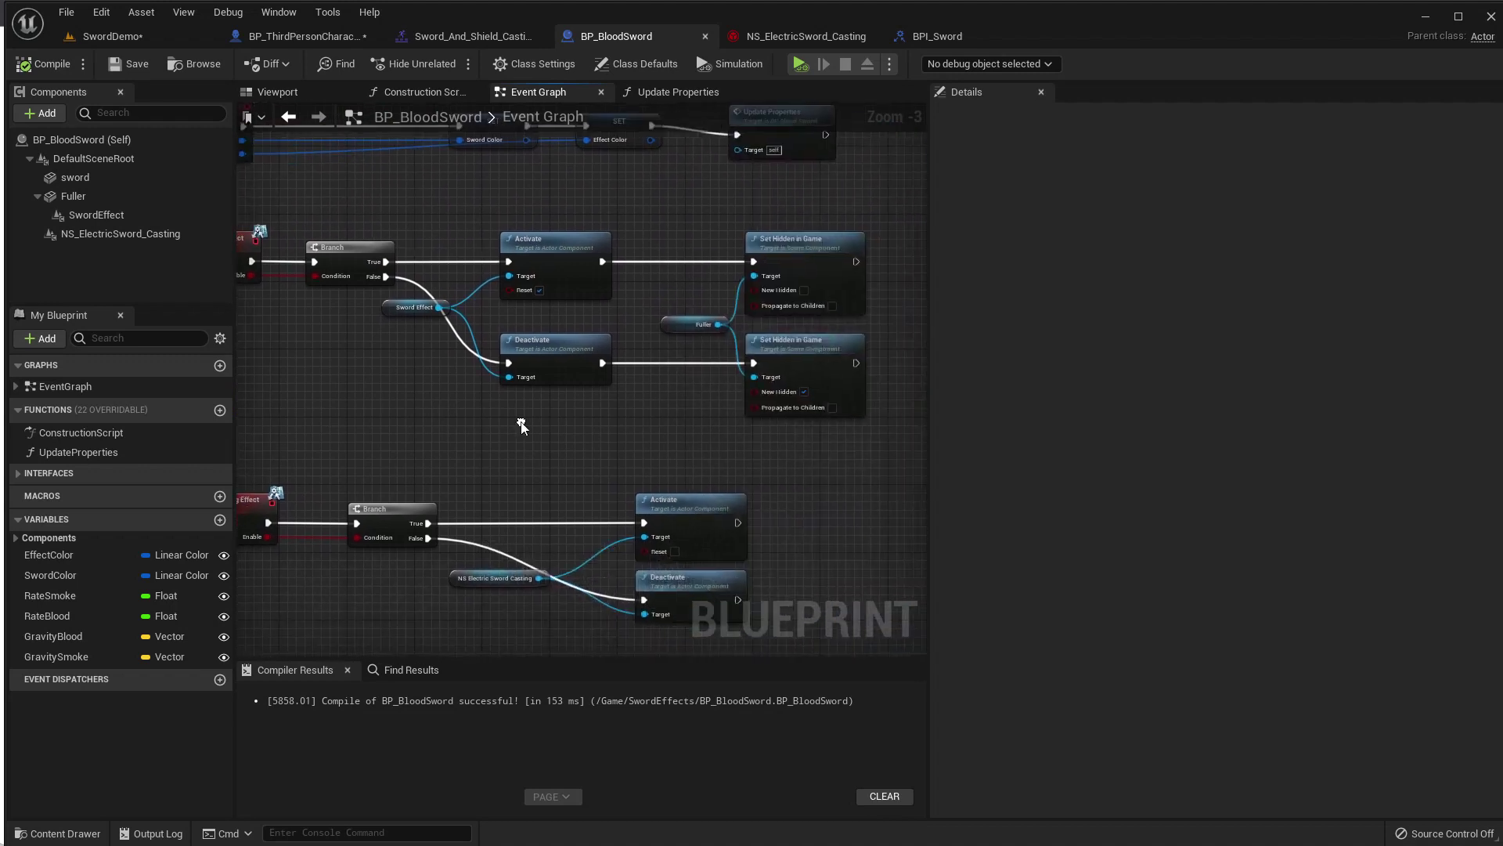
pyautogui.click(297, 38)
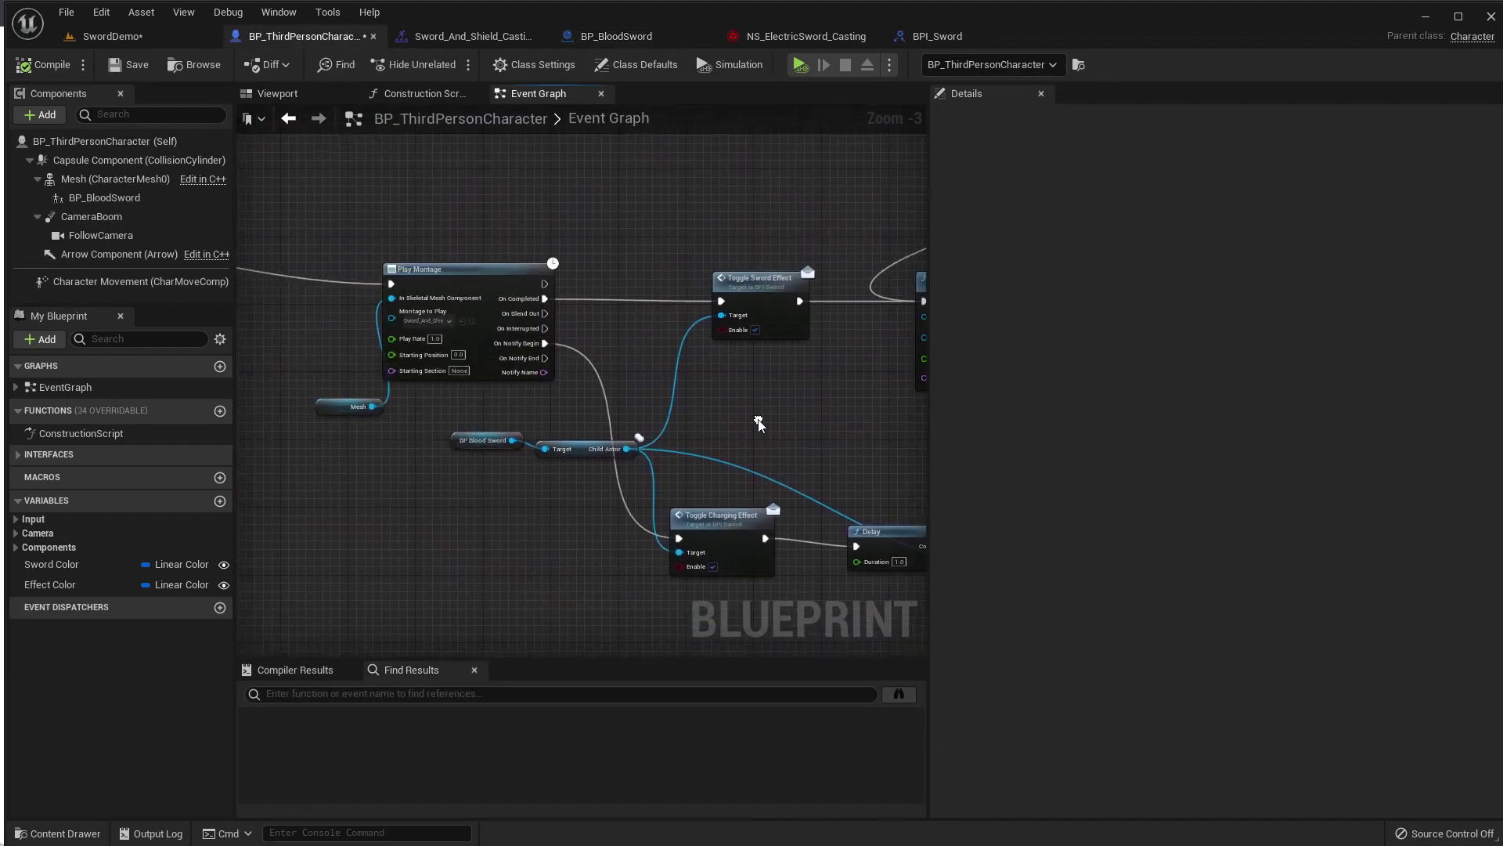
pyautogui.moveTo(565, 399); pyautogui.dragTo(405, 303, button='right')
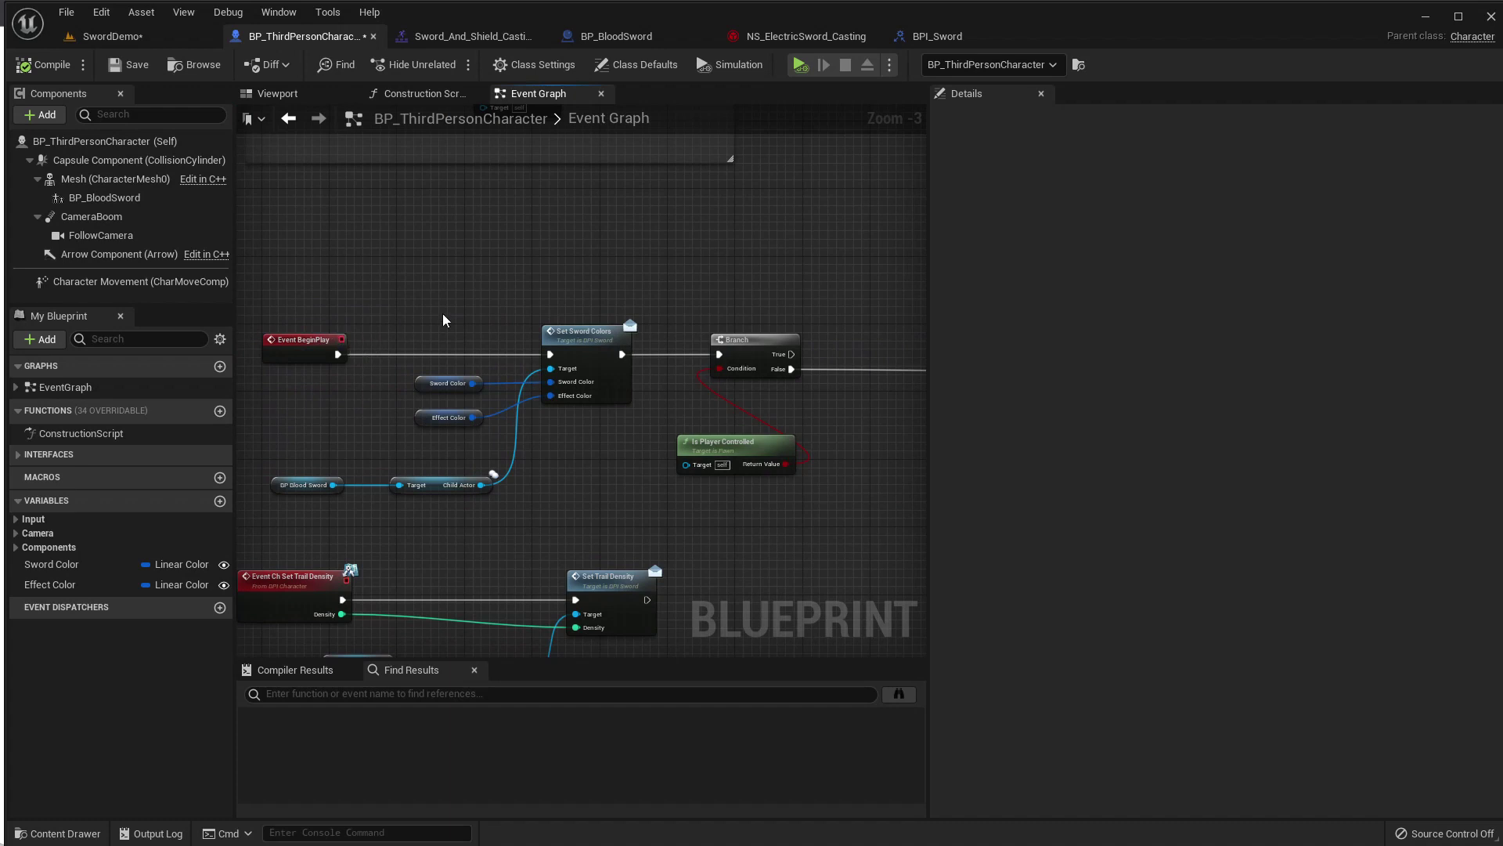
pyautogui.scroll(2, 553, 383)
pyautogui.click(589, 335)
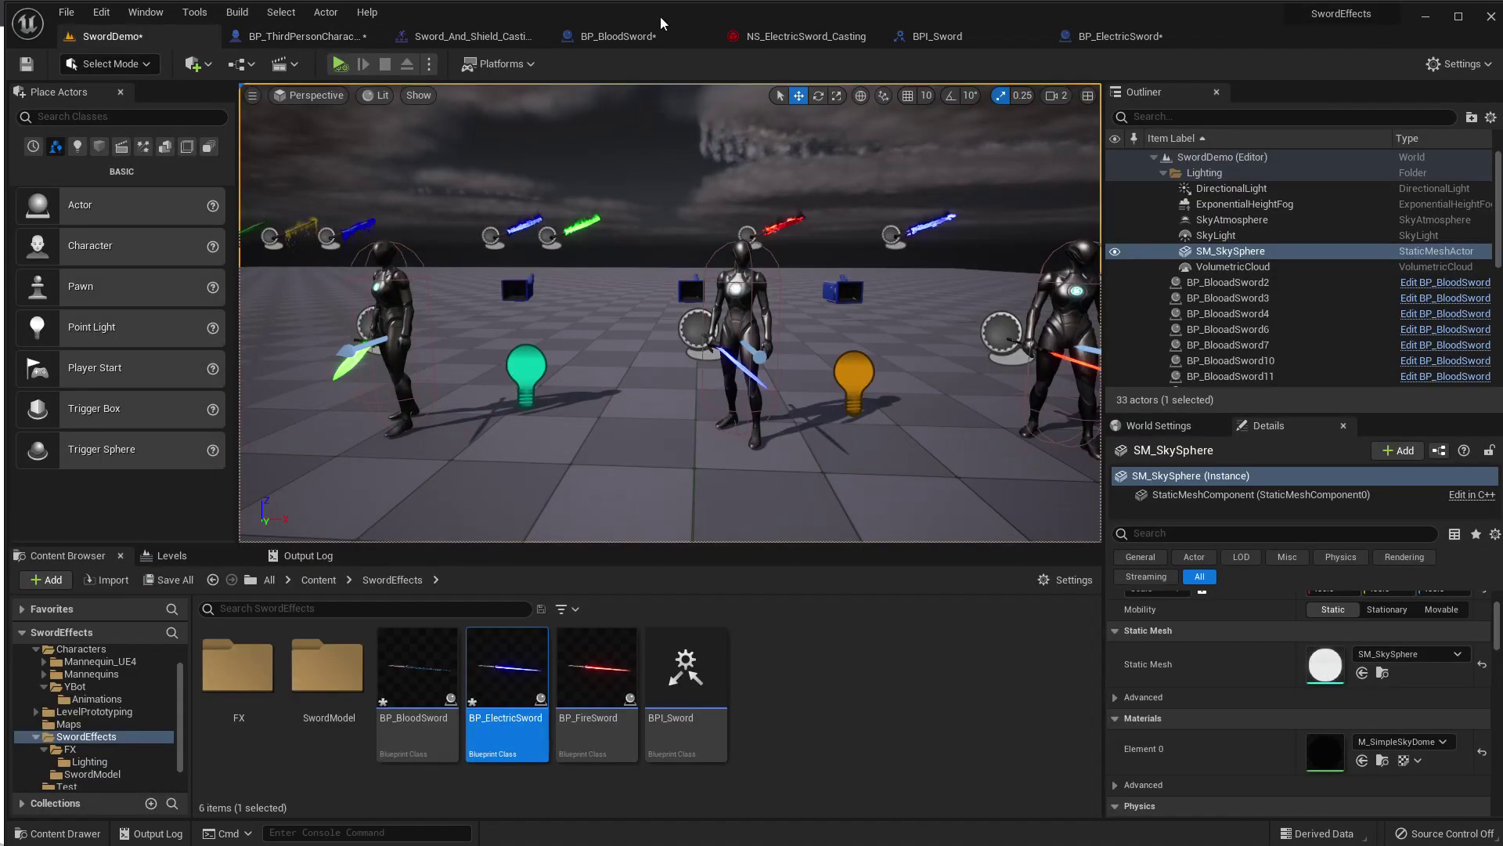
# Review BP_BloodSword's Construction Script and open its Update Properties function.
pyautogui.click(626, 36)
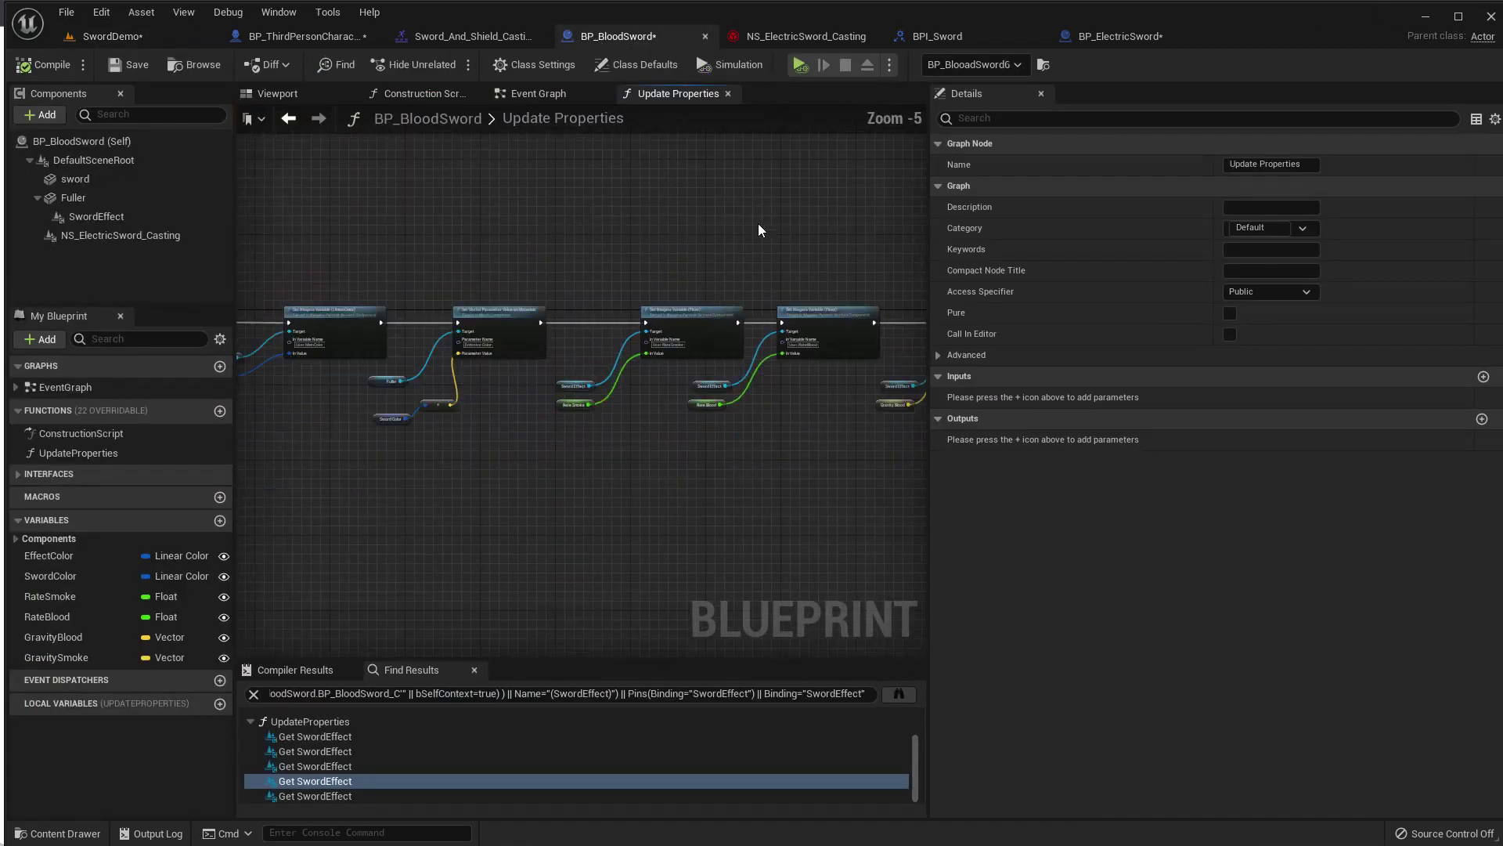
pyautogui.click(529, 95)
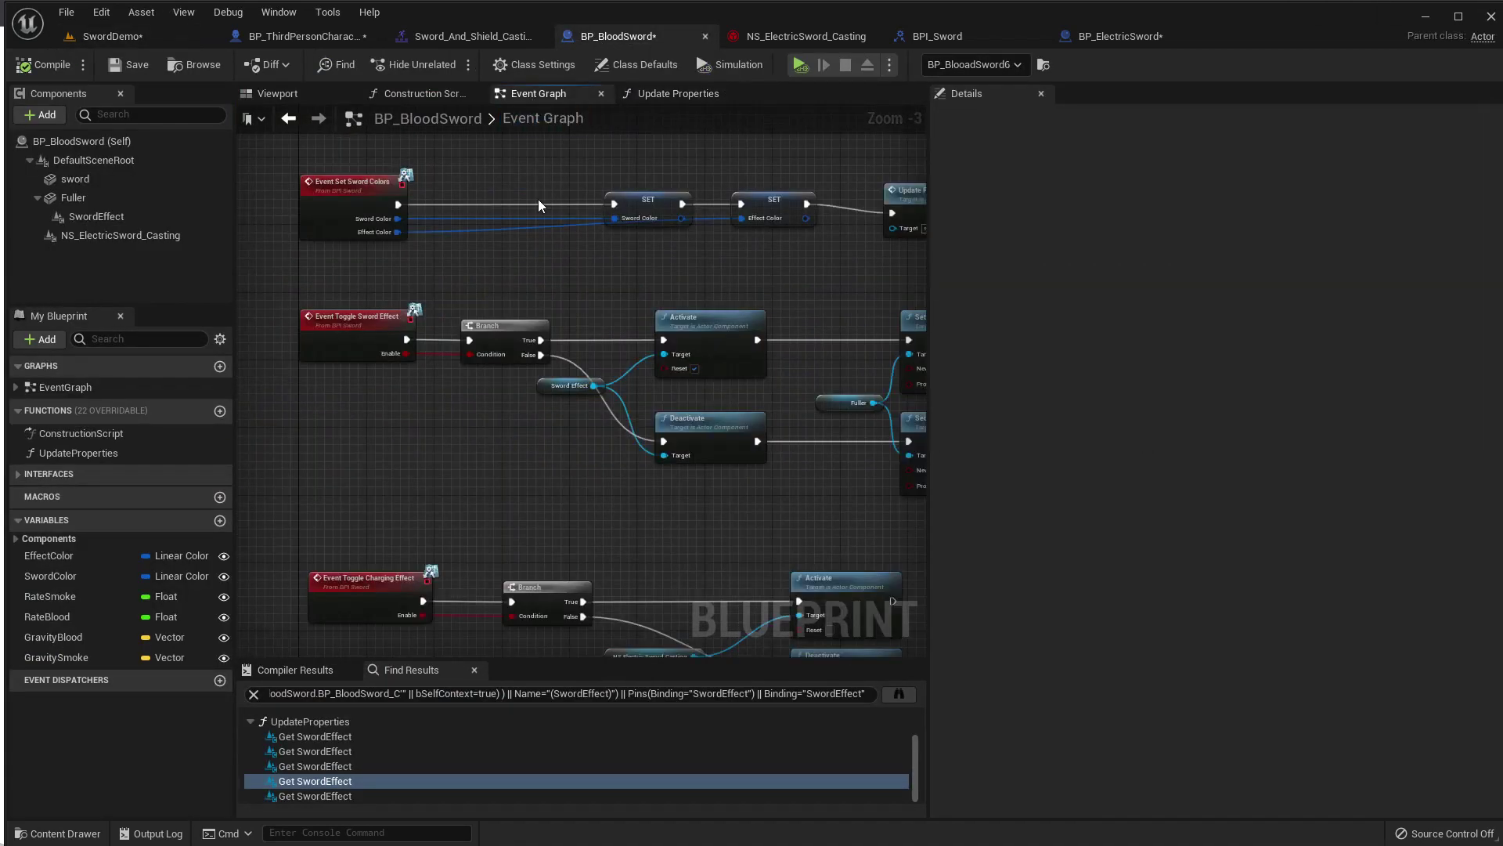
pyautogui.click(415, 99)
pyautogui.click(654, 346)
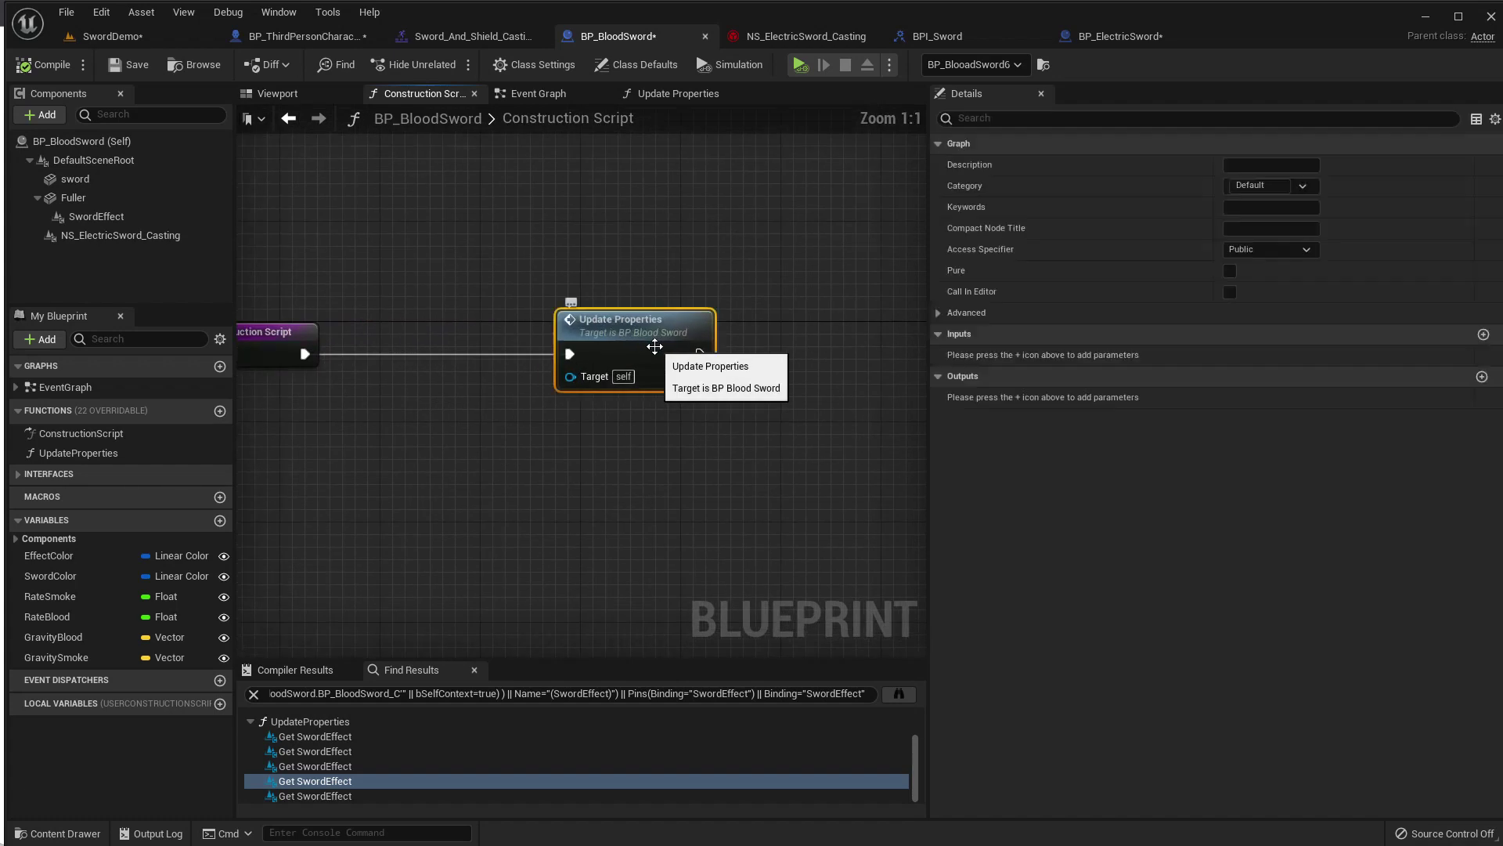
pyautogui.doubleClick(655, 346)
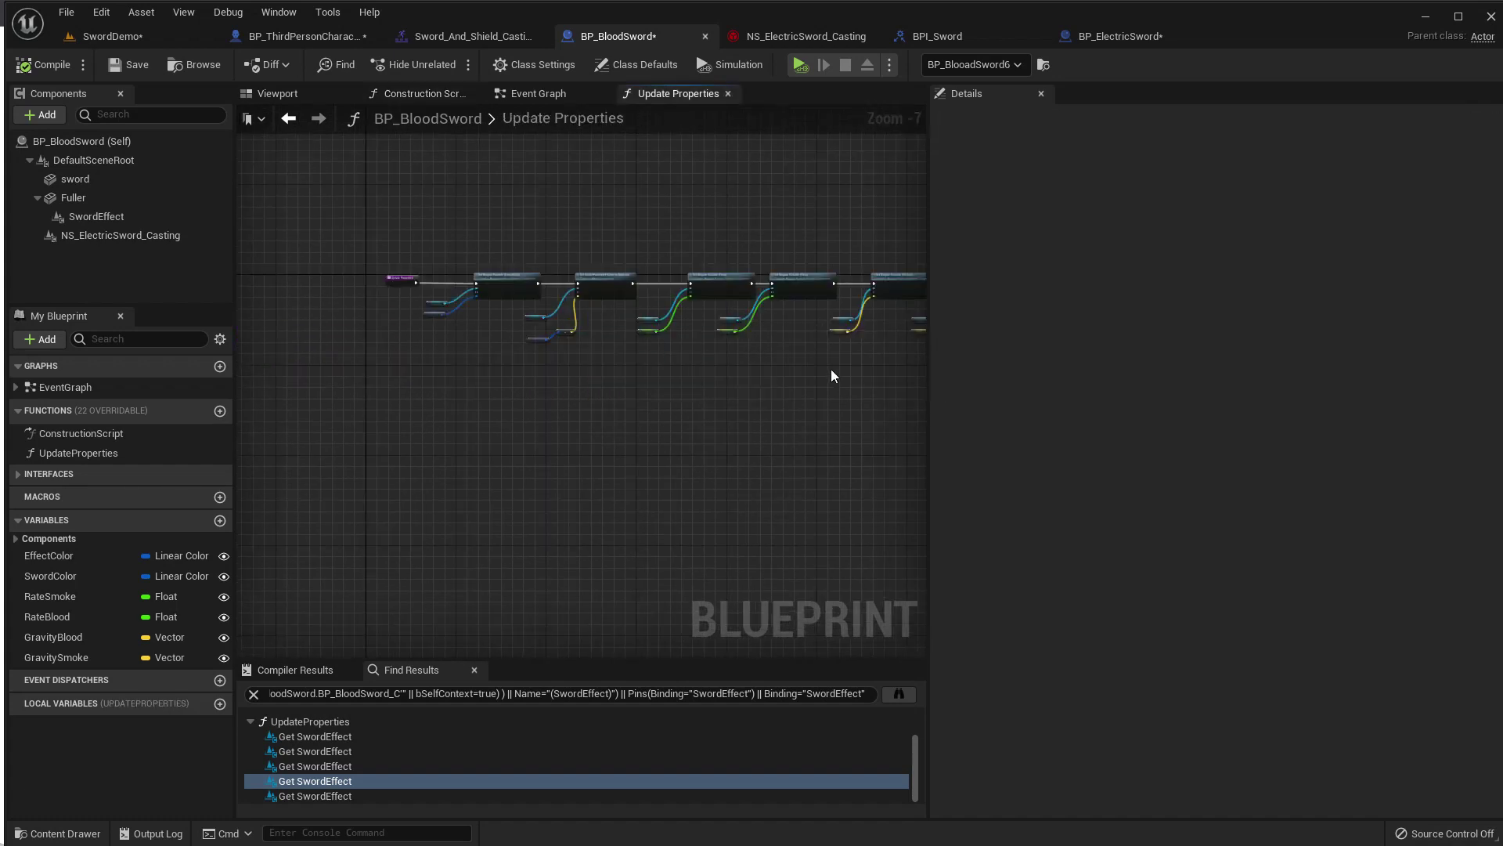
# Browse BP_BloodSword's Event Graph around Event Tick and Set Trail Density.
pyautogui.click(557, 96)
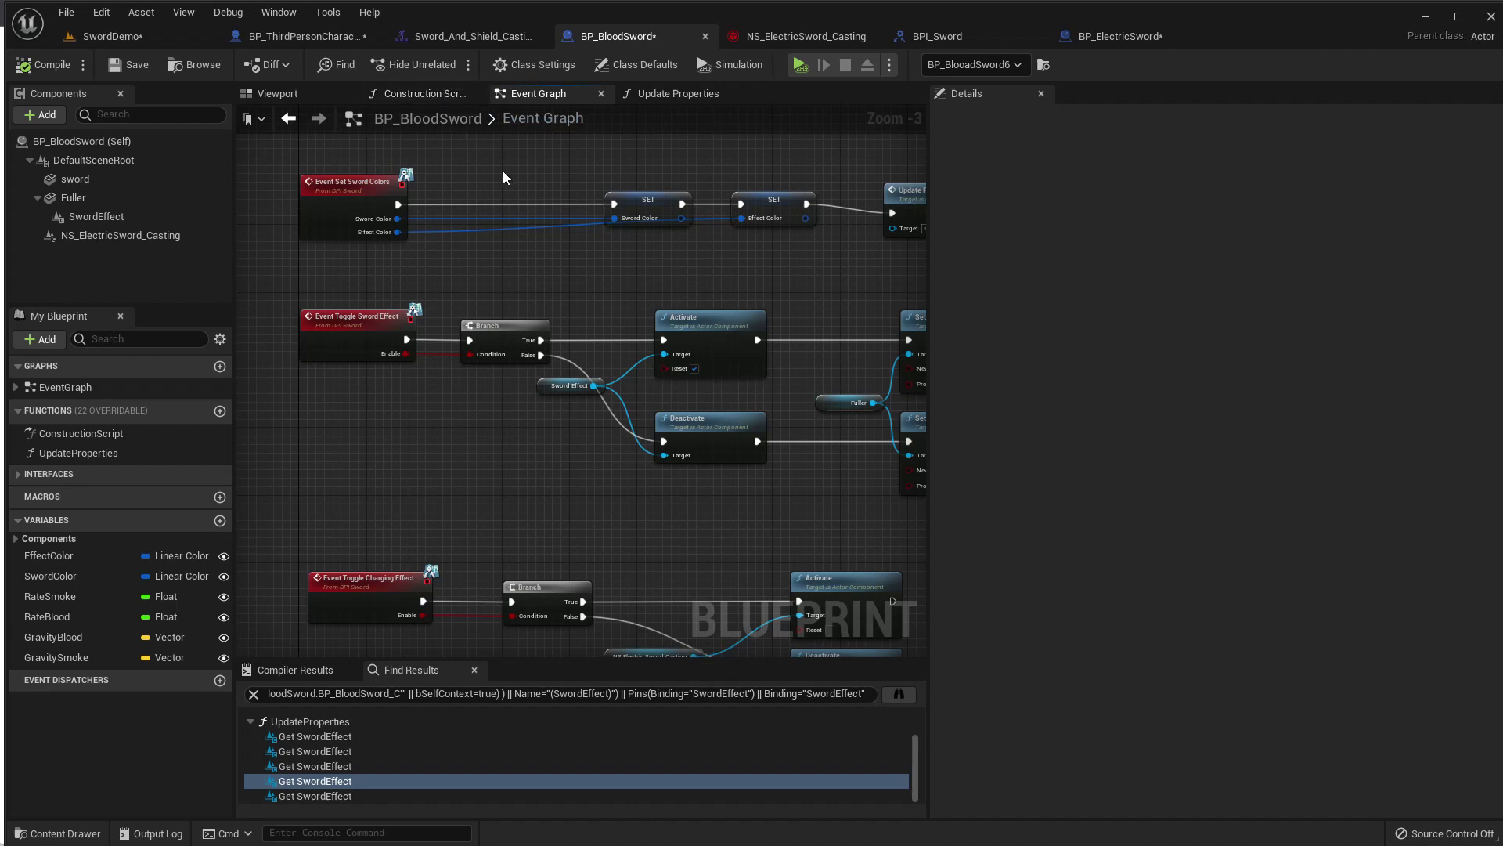
pyautogui.scroll(-4, 603, 317)
pyautogui.scroll(5, 603, 317)
pyautogui.moveTo(497, 312); pyautogui.dragTo(592, 656, button='right')
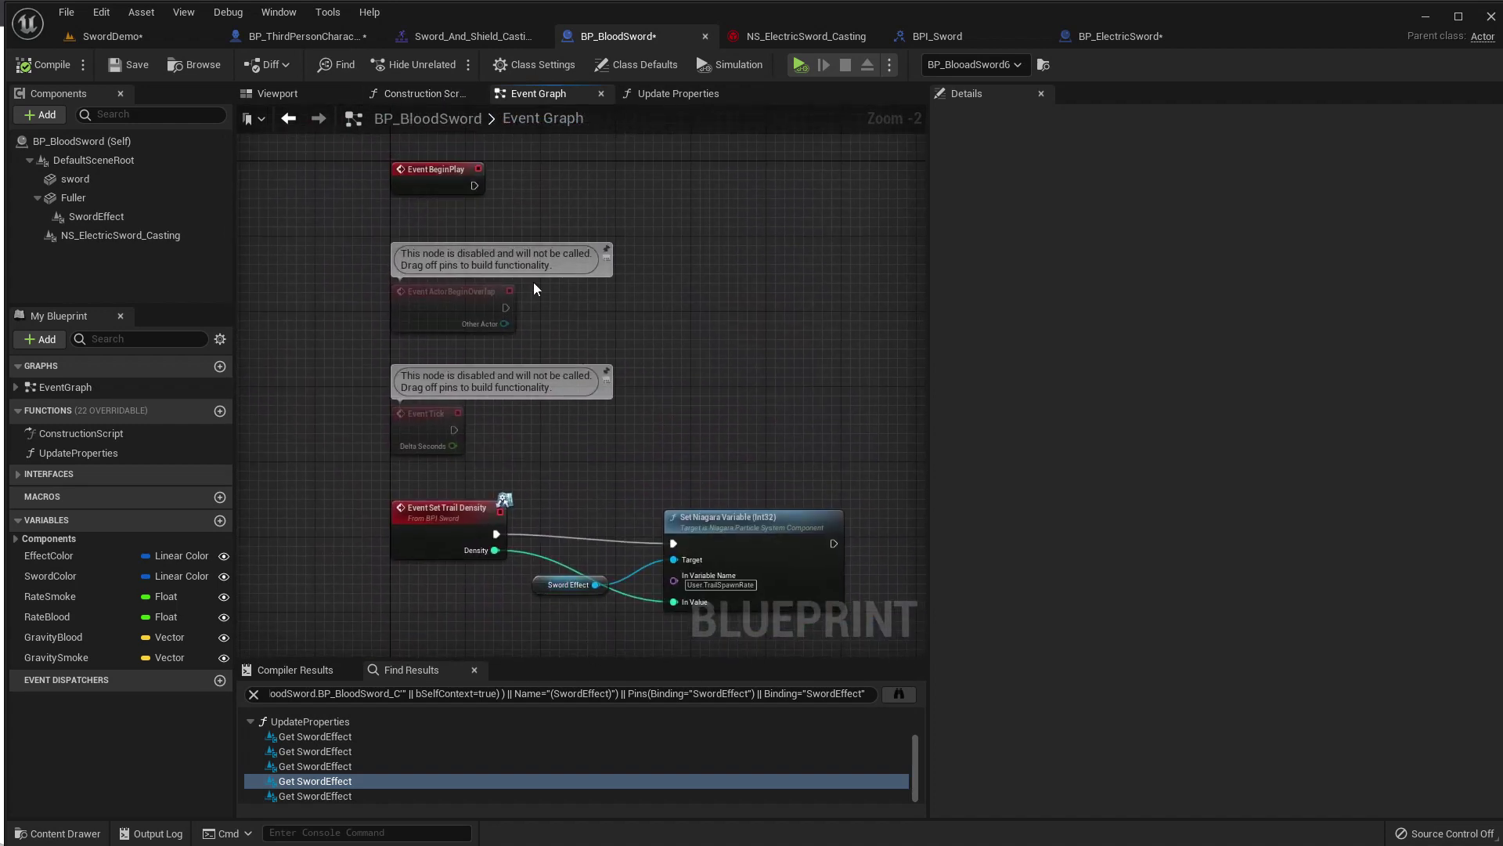
pyautogui.moveTo(473, 185); pyautogui.dragTo(501, 188)
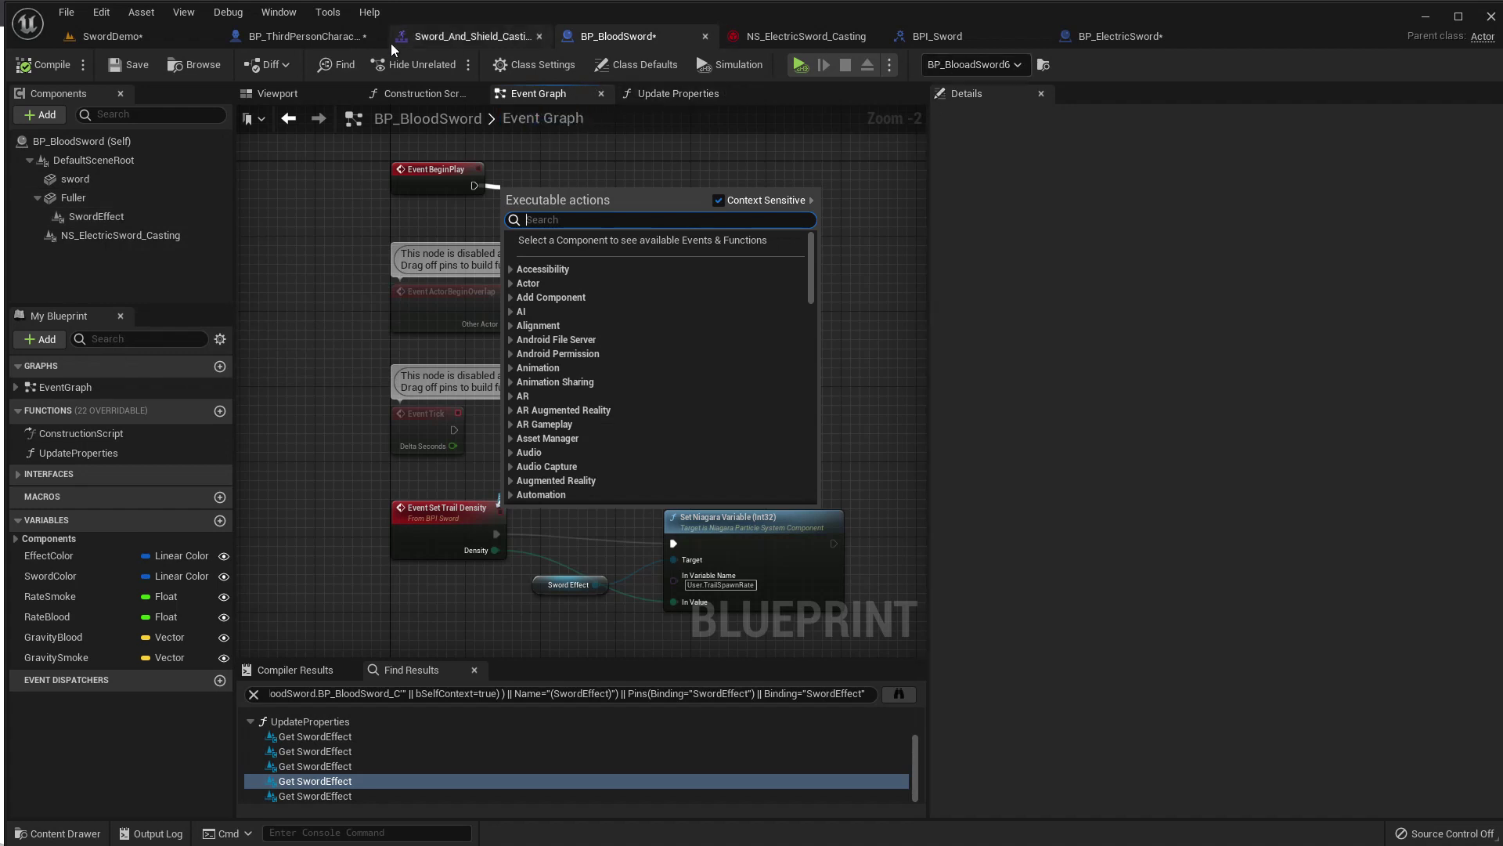
pyautogui.click(305, 36)
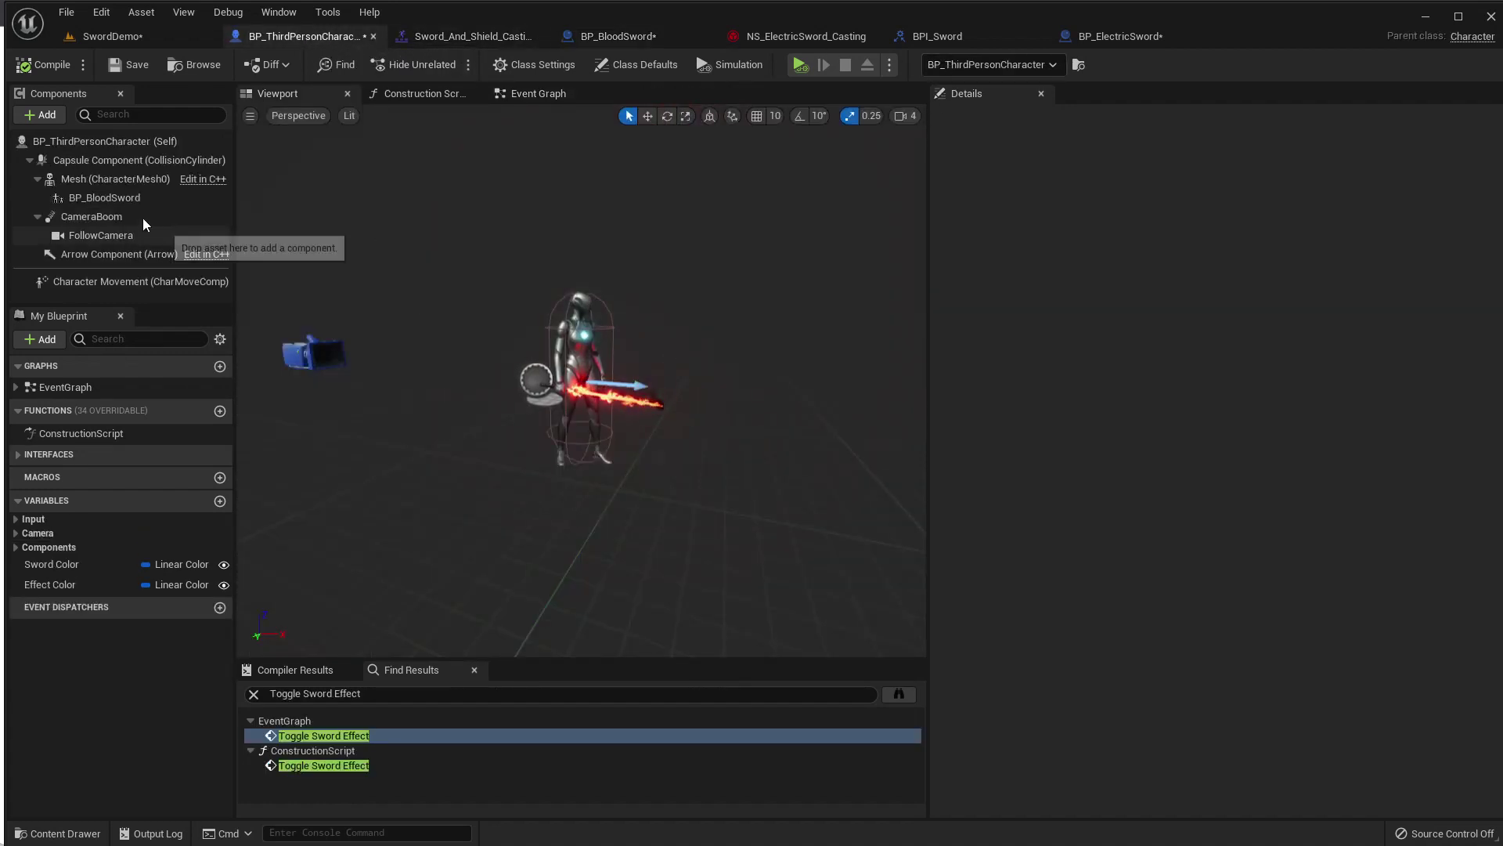
# Tick Enable on the Toggle Sword Effect node in the character's Event Graph.
pyautogui.click(536, 101)
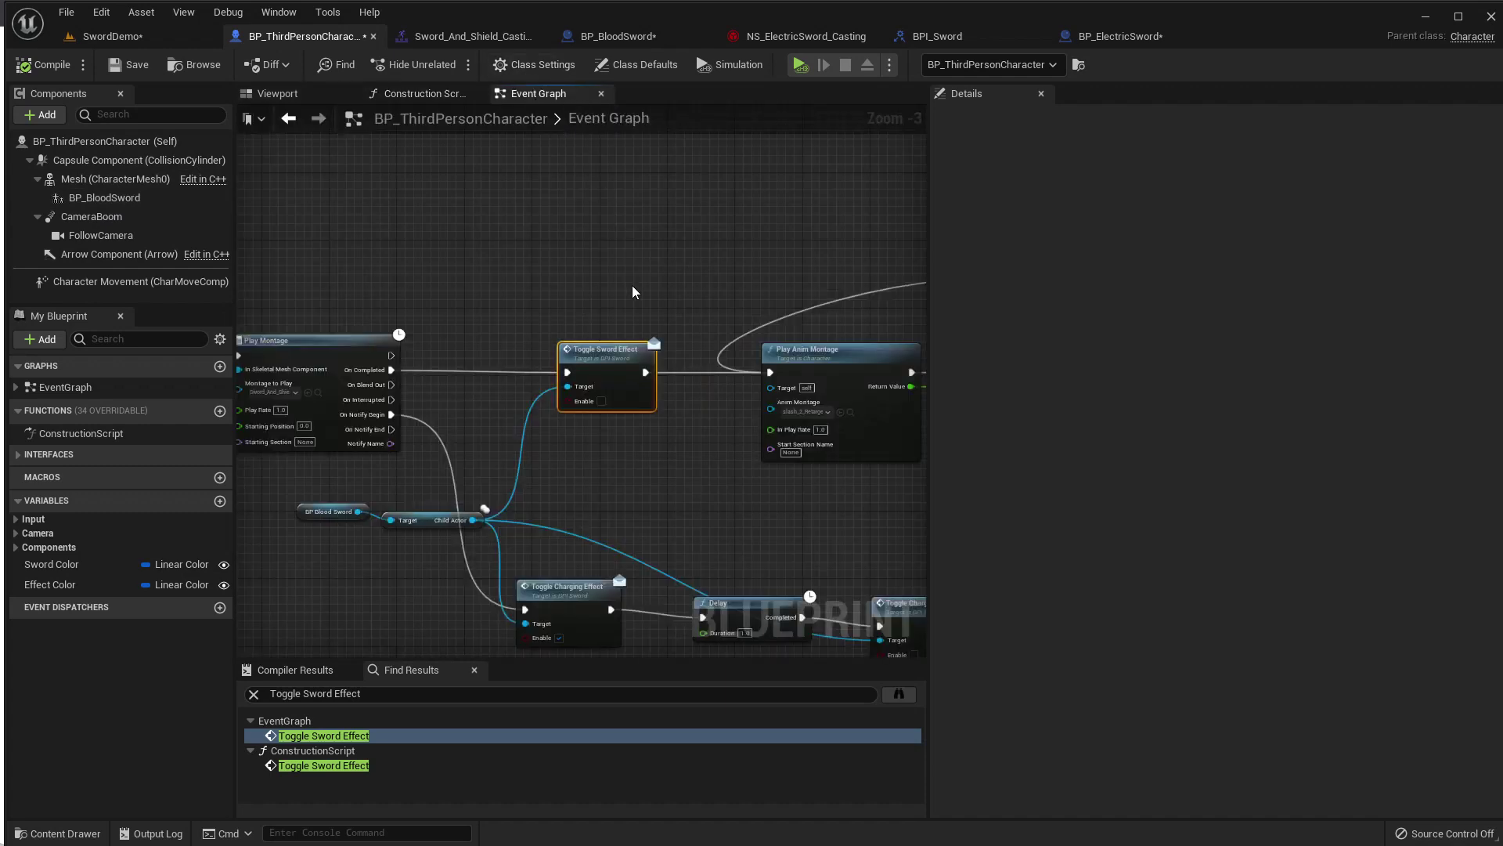
pyautogui.scroll(-5, 814, 288)
pyautogui.scroll(1, 792, 331)
pyautogui.scroll(3, 792, 332)
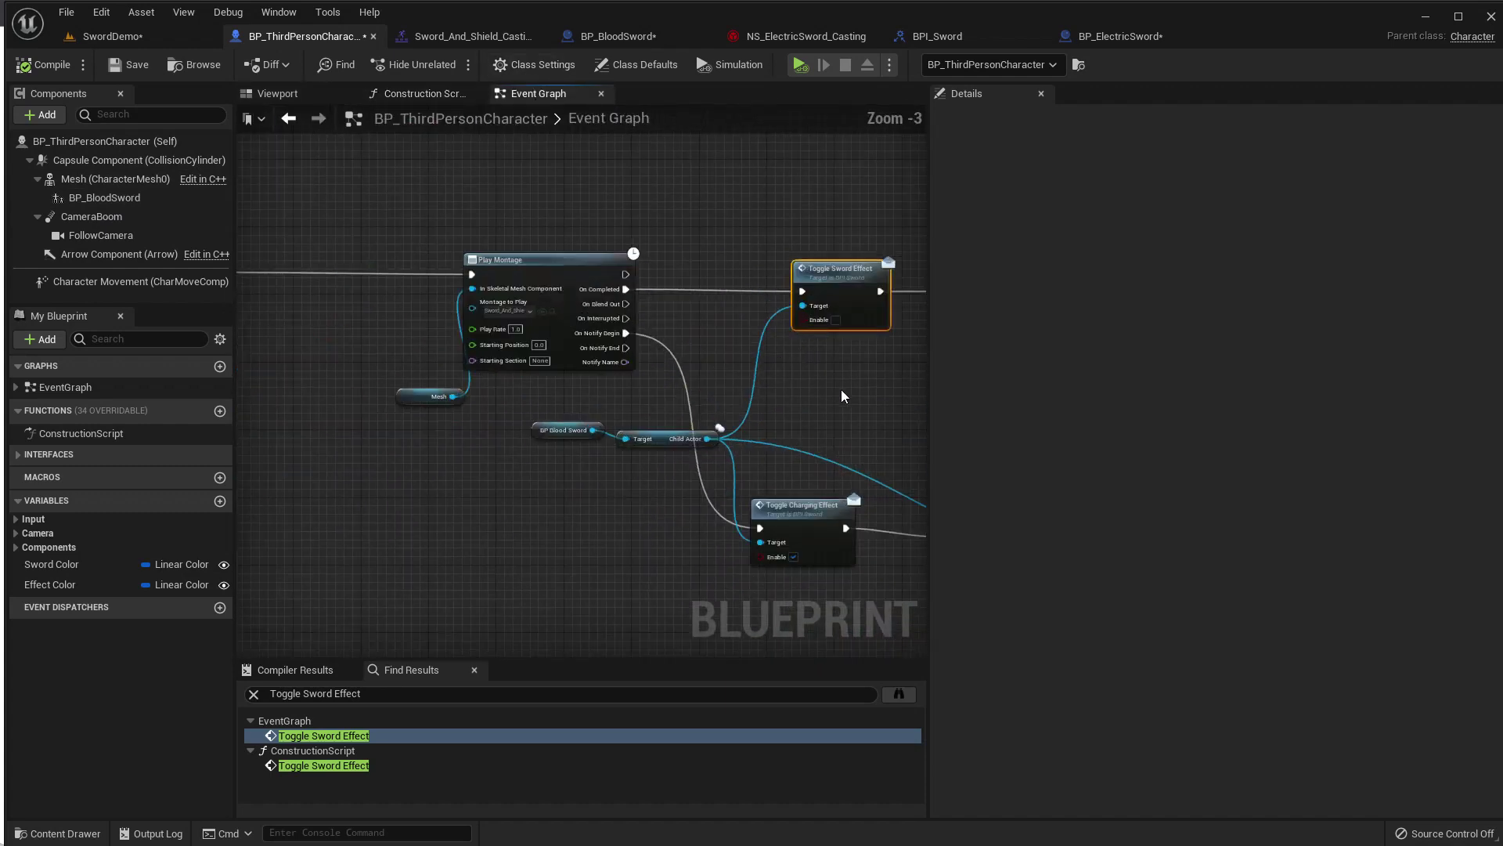
pyautogui.moveTo(841, 388); pyautogui.dragTo(658, 405, button='right')
pyautogui.click(648, 337)
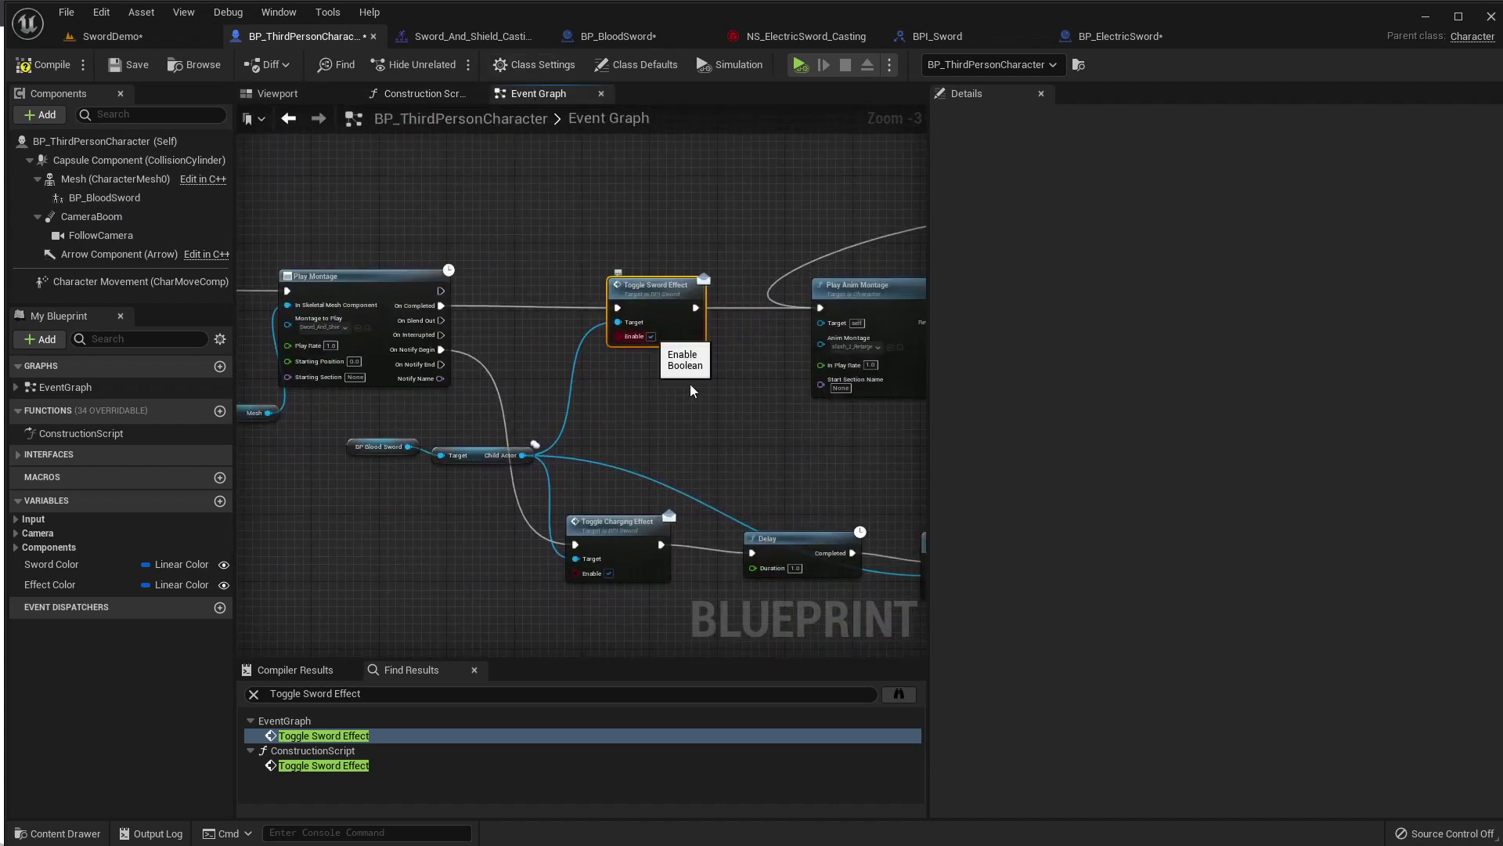
# Search Find Results for 'begin' and move Event BeginPlay further left.
pyautogui.moveTo(360, 163); pyautogui.dragTo(641, 218, button='right')
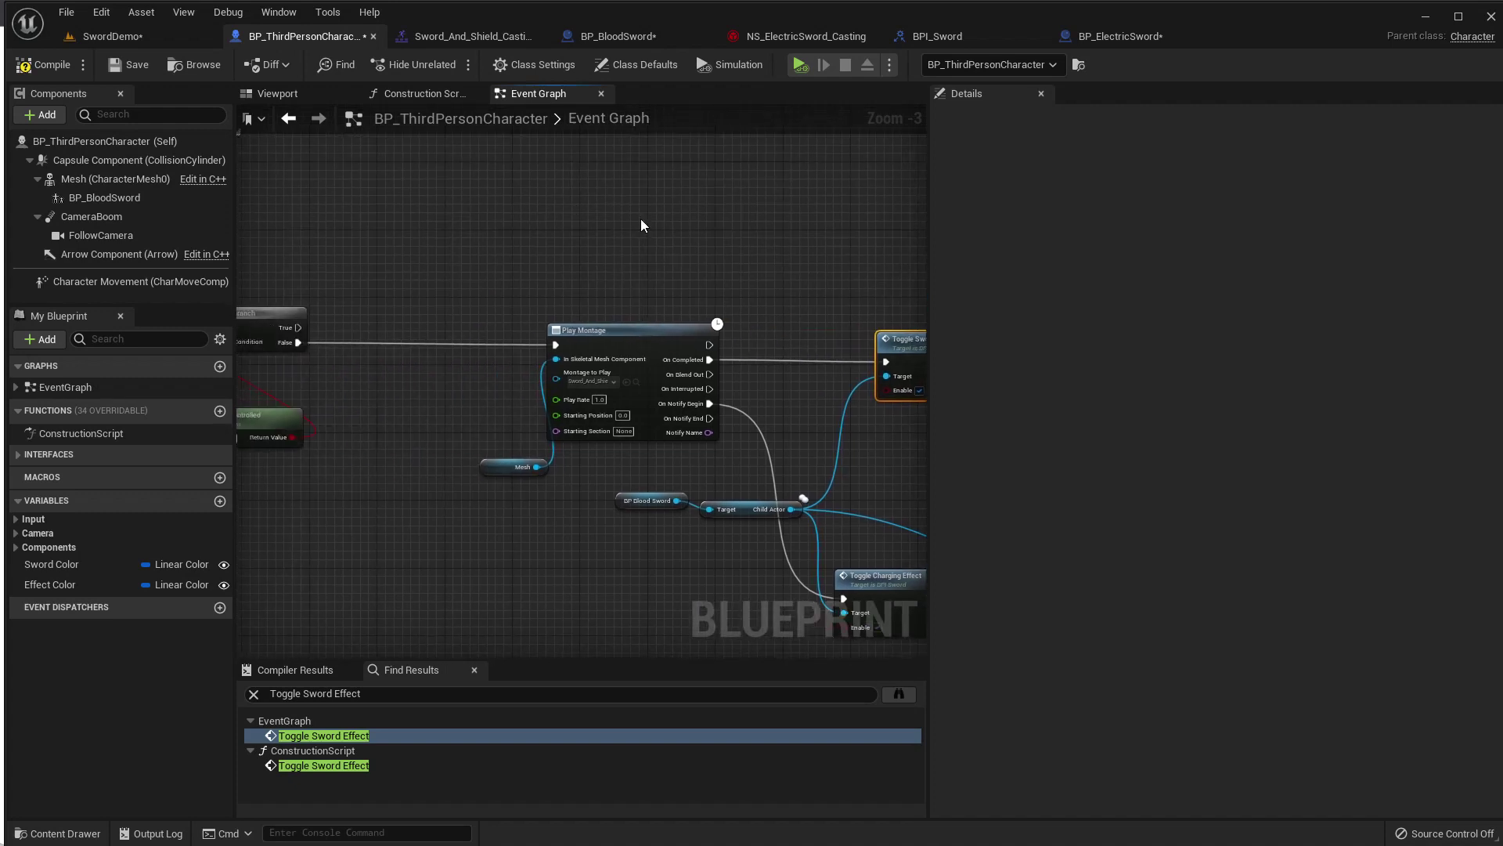
pyautogui.scroll(-3, 586, 252)
pyautogui.scroll(4, 517, 307)
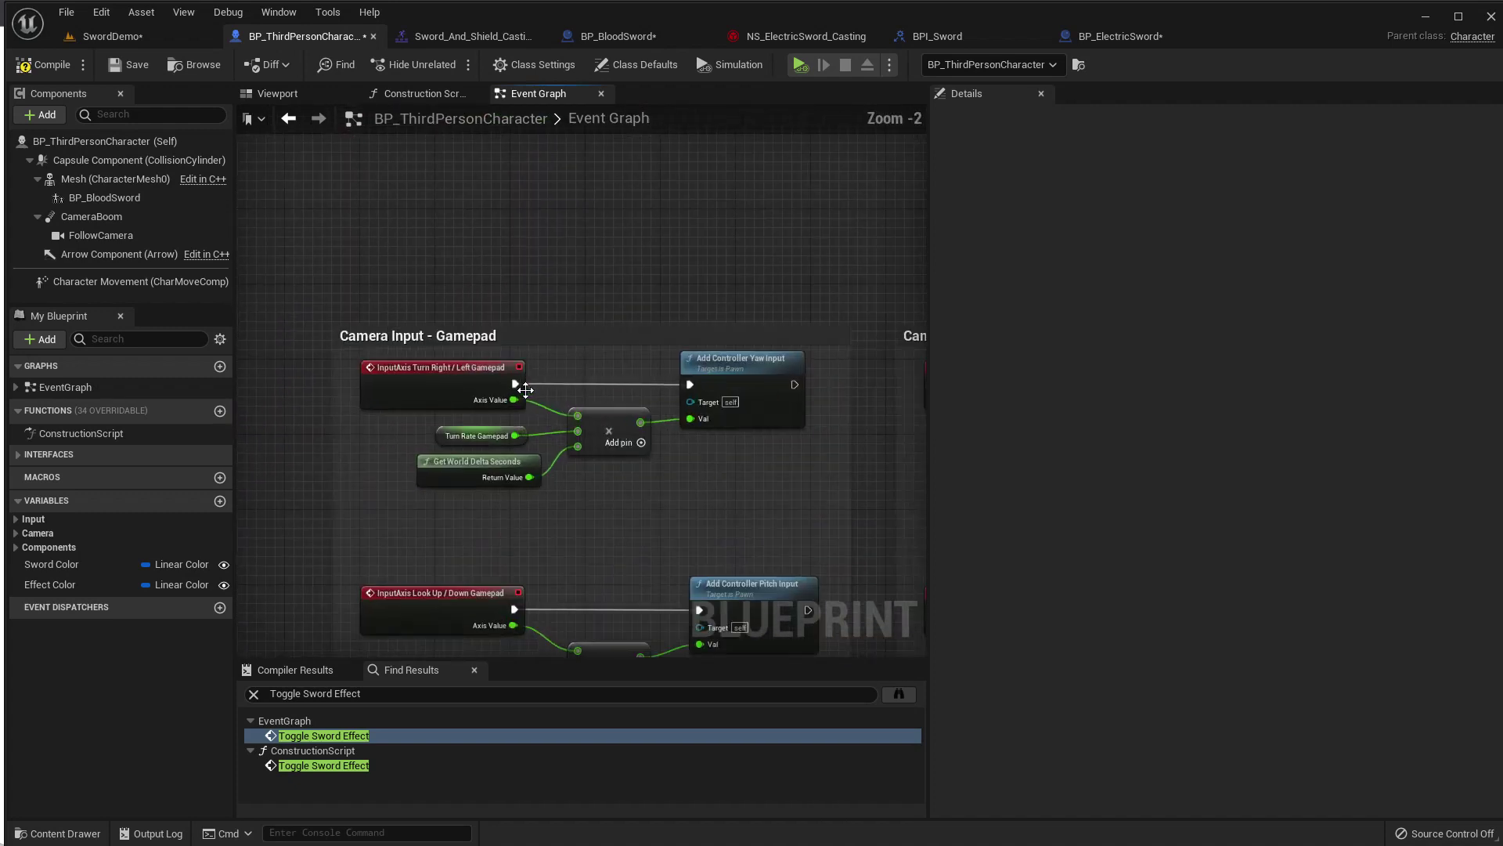
pyautogui.click(437, 691)
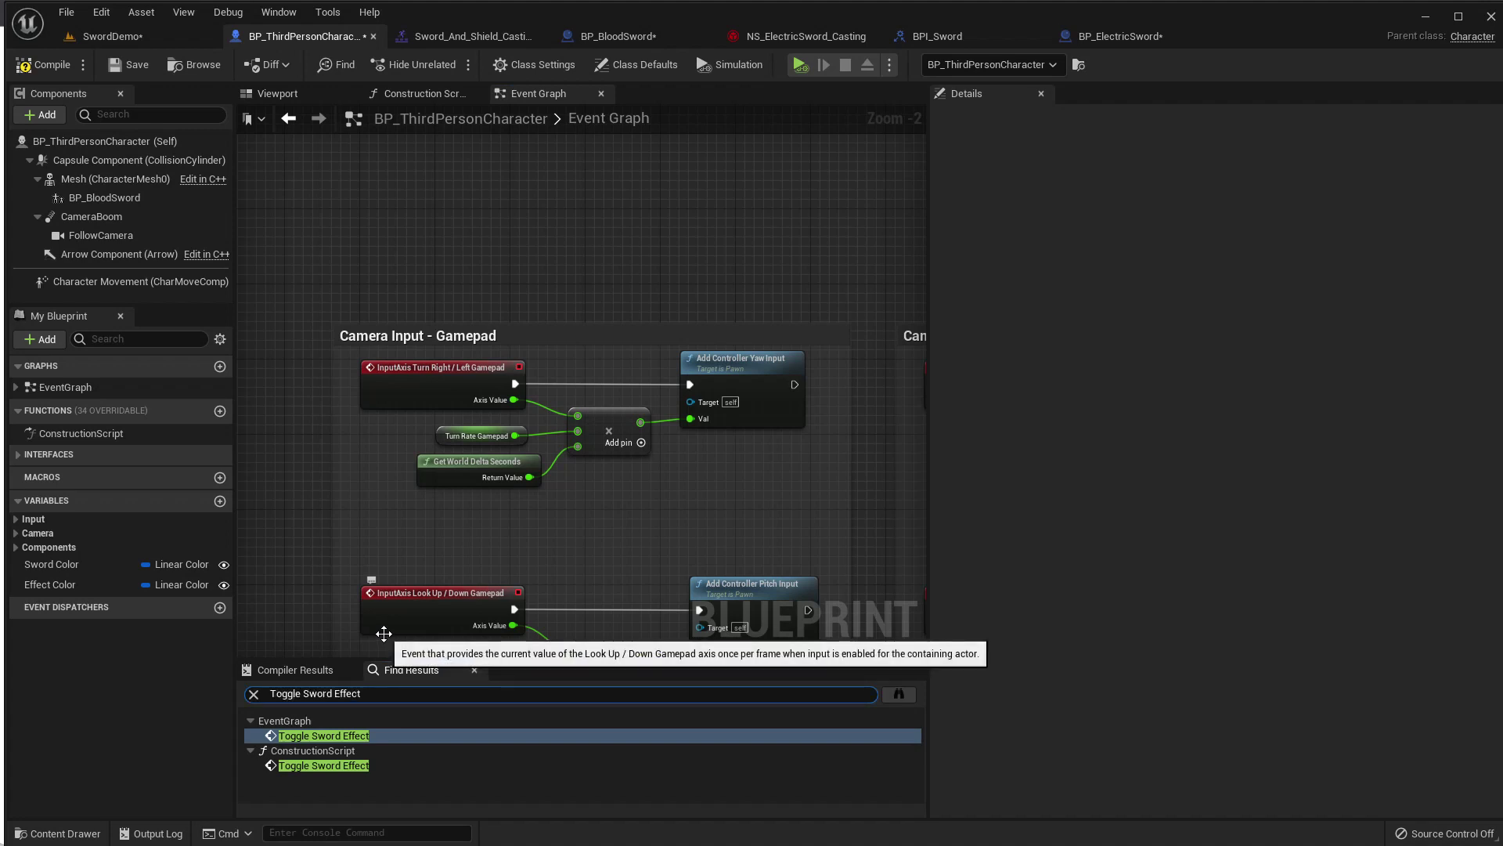
pyautogui.write('begin')
pyautogui.moveTo(384, 633); pyautogui.dragTo(478, 442, button='right')
pyautogui.scroll(-3, 437, 430)
pyautogui.scroll(-3, 480, 427)
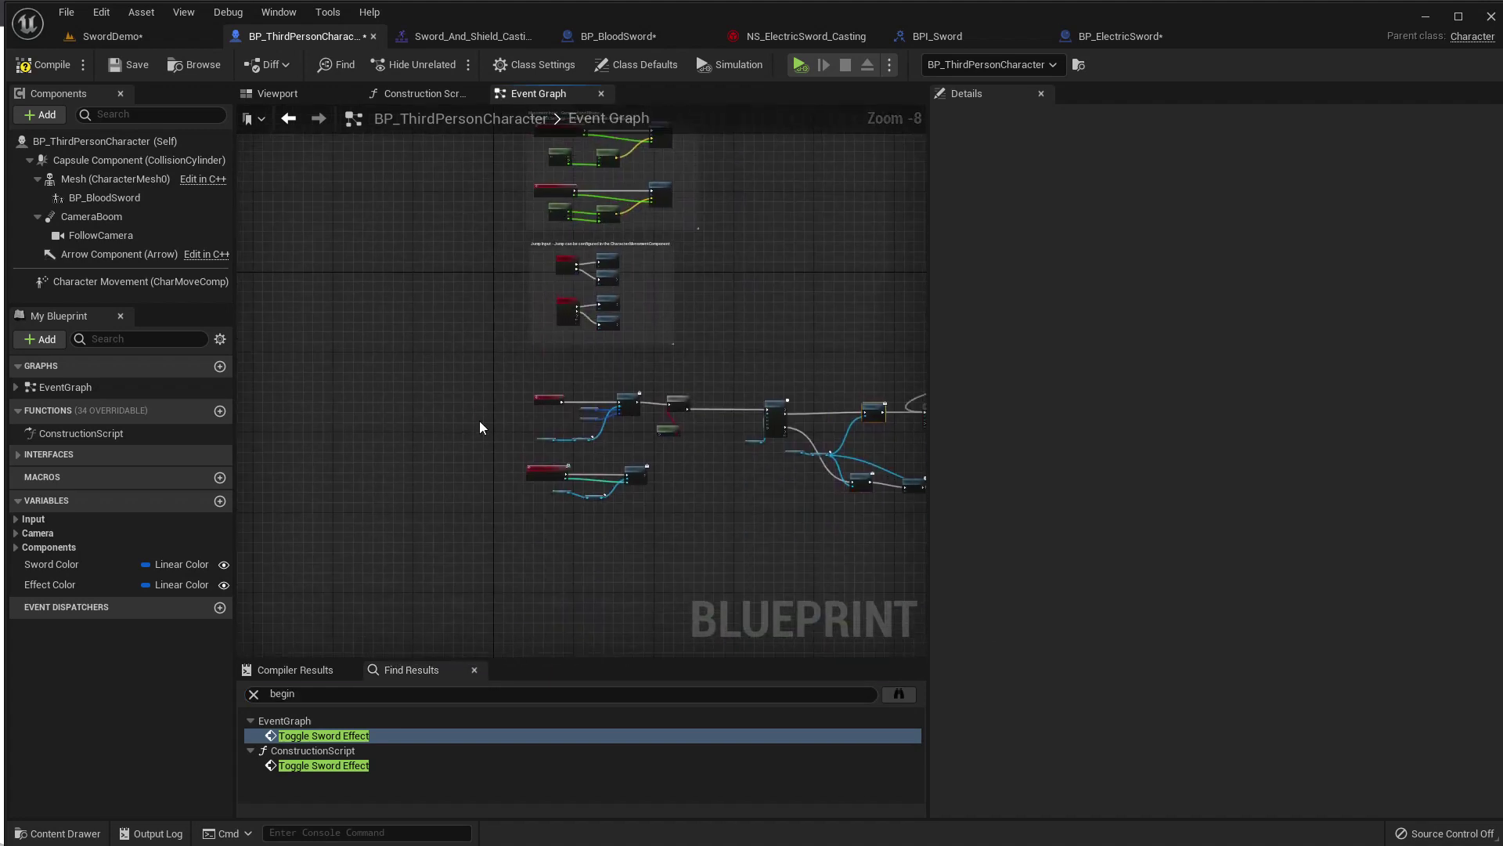
pyautogui.scroll(4, 557, 432)
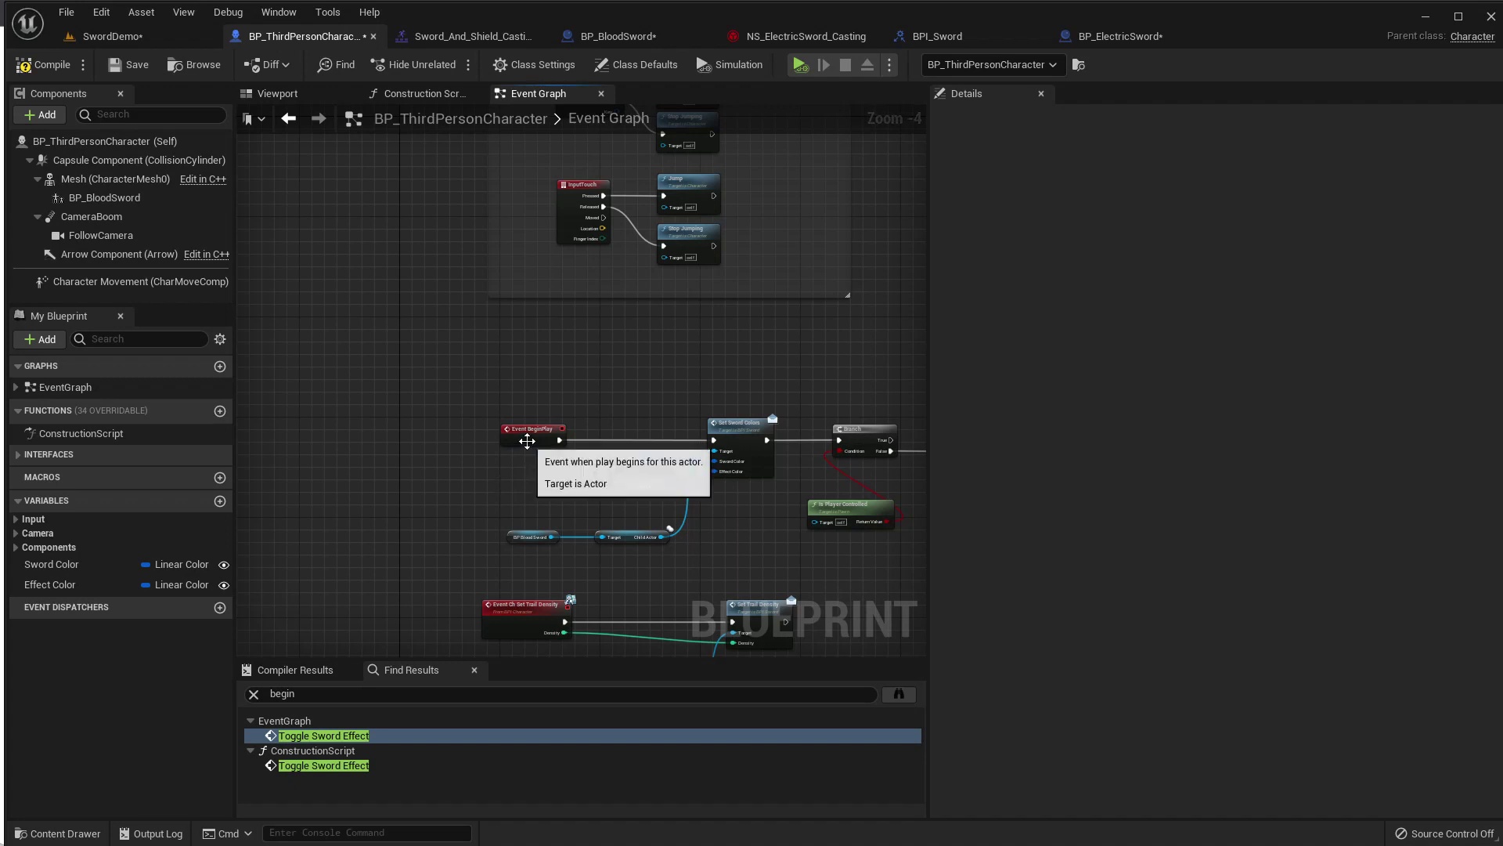
pyautogui.moveTo(518, 435); pyautogui.dragTo(418, 435)
# Move the BP Blood Sword and Target reference nodes to the left.
pyautogui.scroll(2, 505, 513)
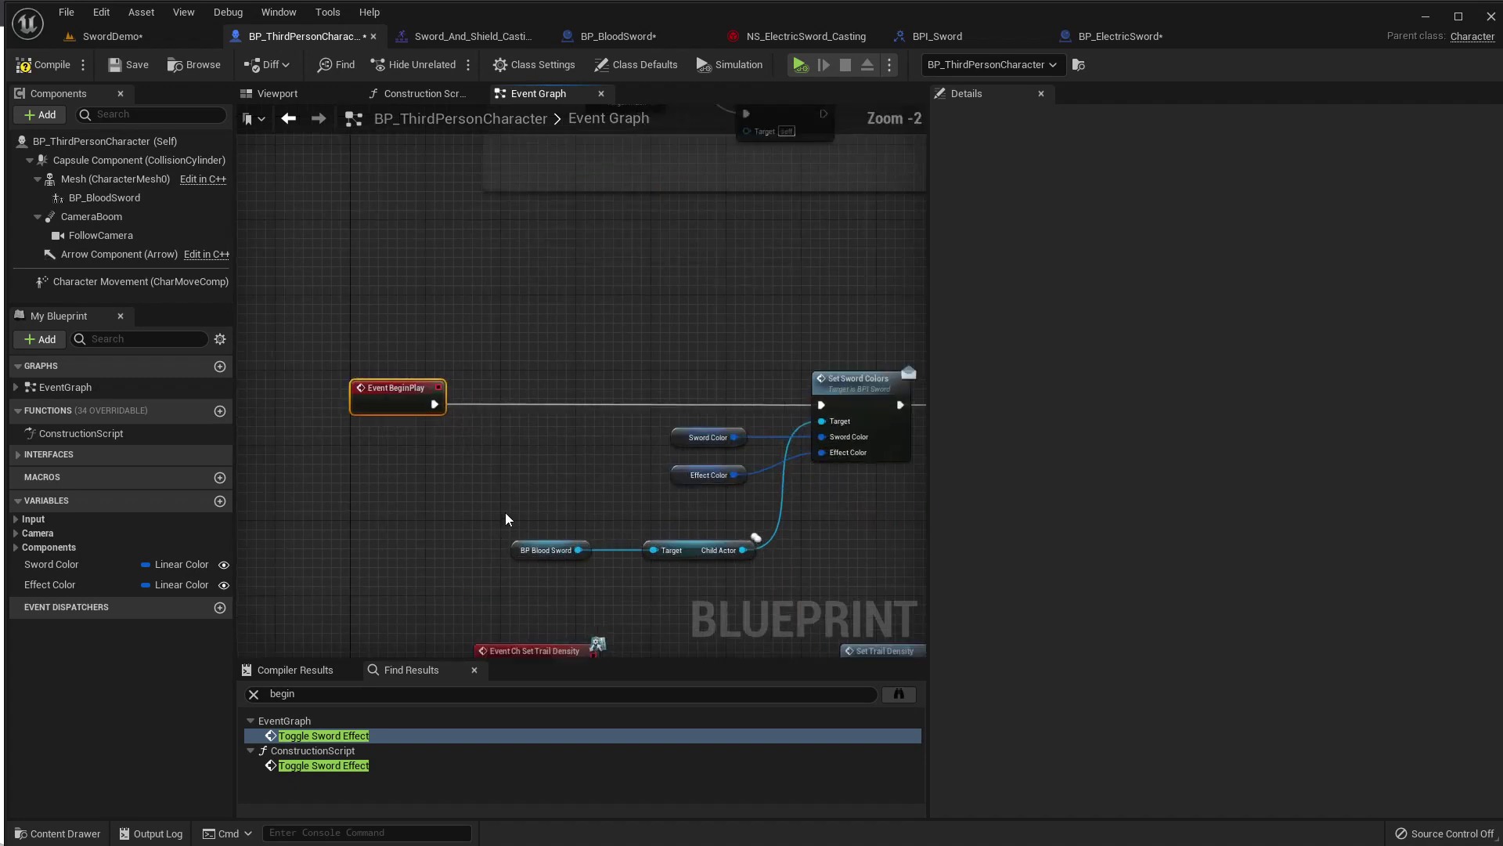
pyautogui.moveTo(505, 518)
pyautogui.mouseDown()
pyautogui.moveTo(683, 562)
pyautogui.moveTo(479, 559)
pyautogui.mouseUp()
pyautogui.click(416, 505)
pyautogui.moveTo(696, 548)
pyautogui.mouseDown()
pyautogui.moveTo(517, 557)
pyautogui.moveTo(570, 473)
pyautogui.mouseUp()
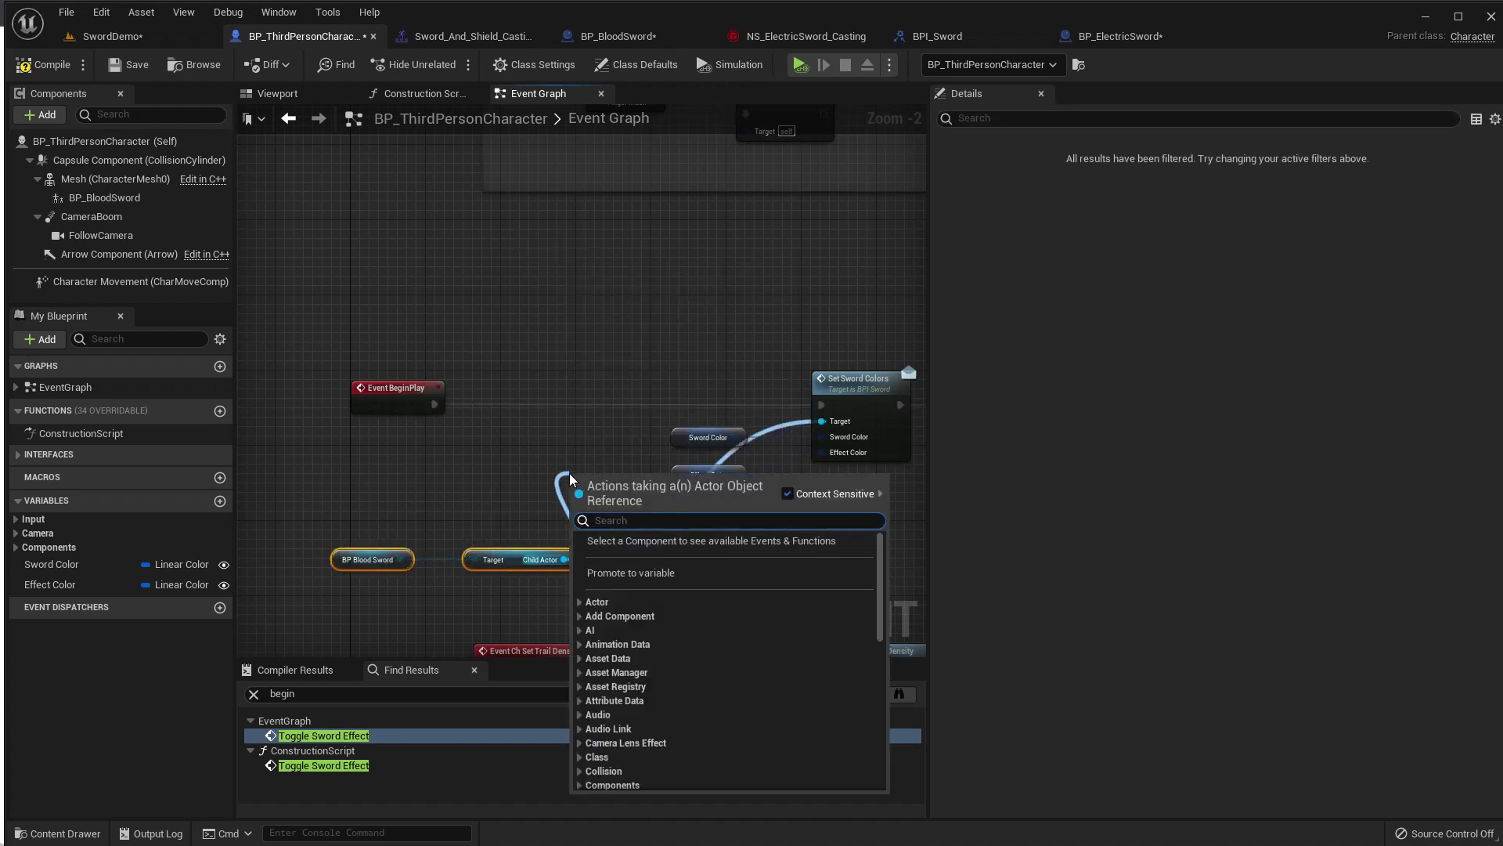
# Add Toggle Sword Effect via 'toggle s' and chain it between BeginPlay and Set Sword Colors.
pyautogui.write('enable')
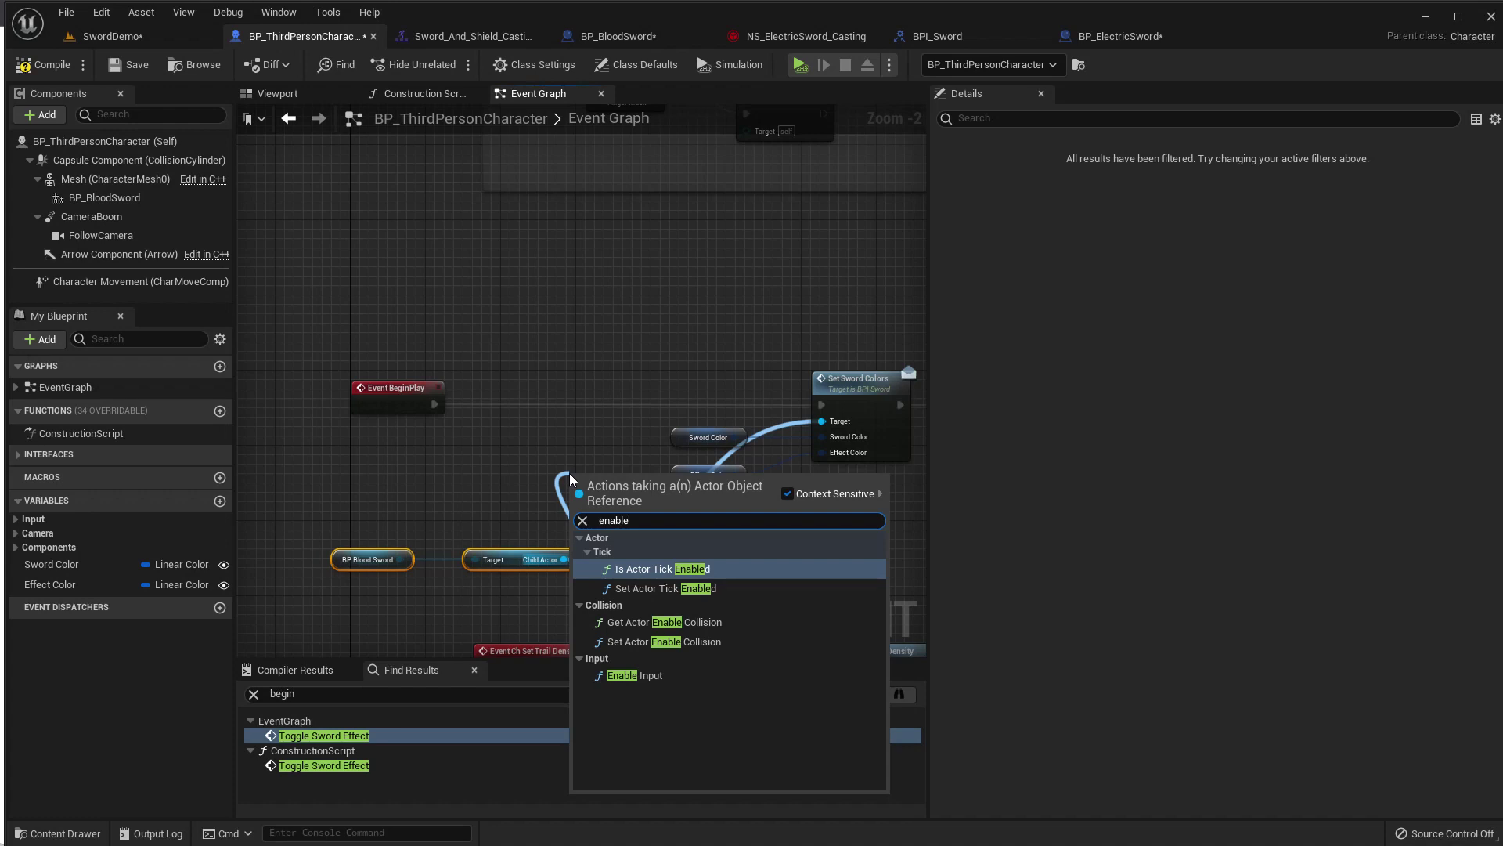
pyautogui.press('BackSpace')
pyautogui.press('BackSpace')
pyautogui.press('BackSpace')
pyautogui.write('toggle')
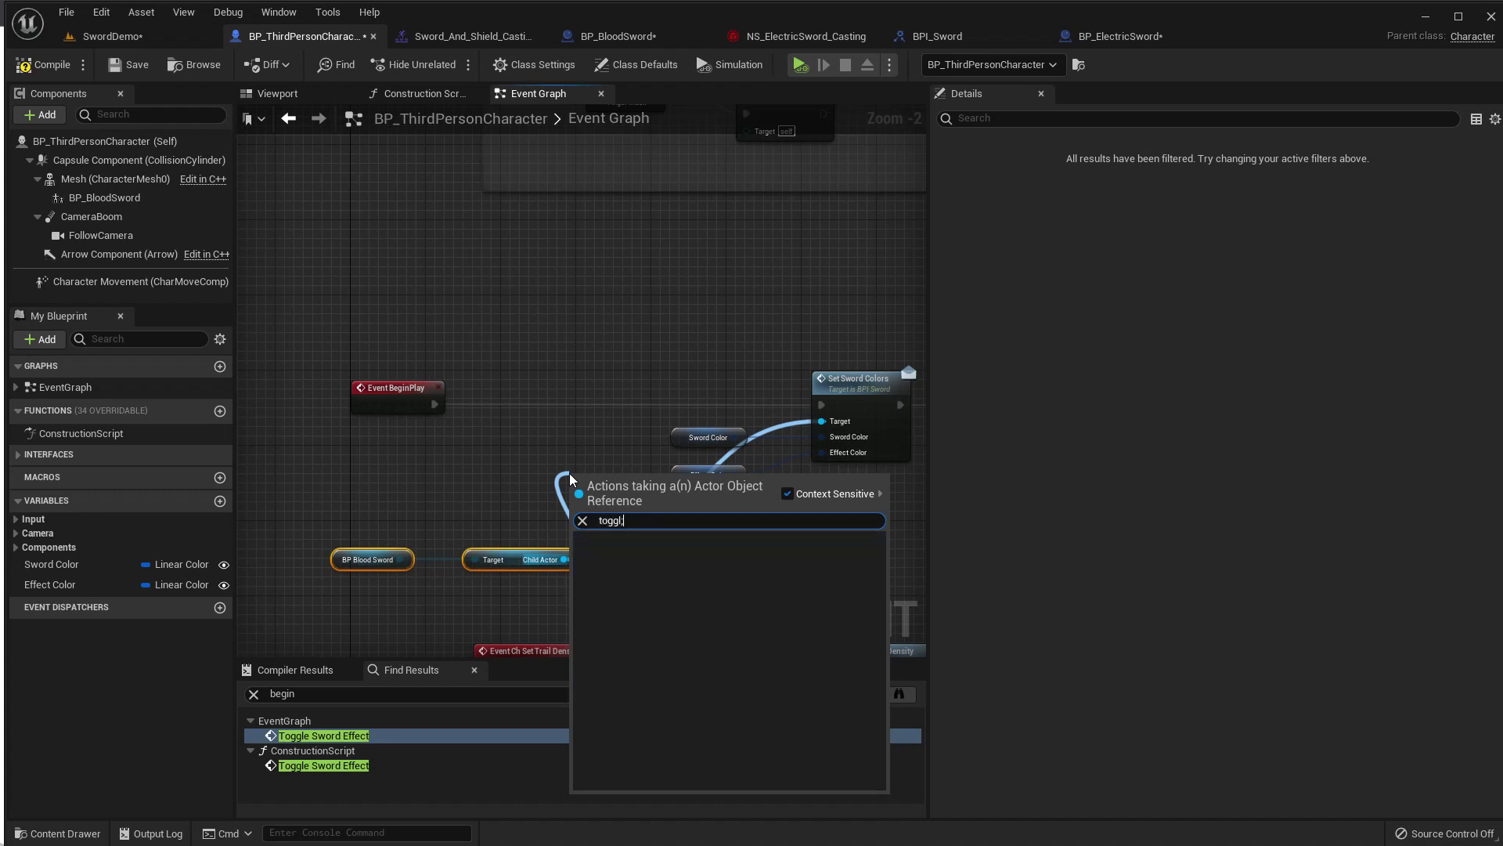
pyautogui.write(' sw')
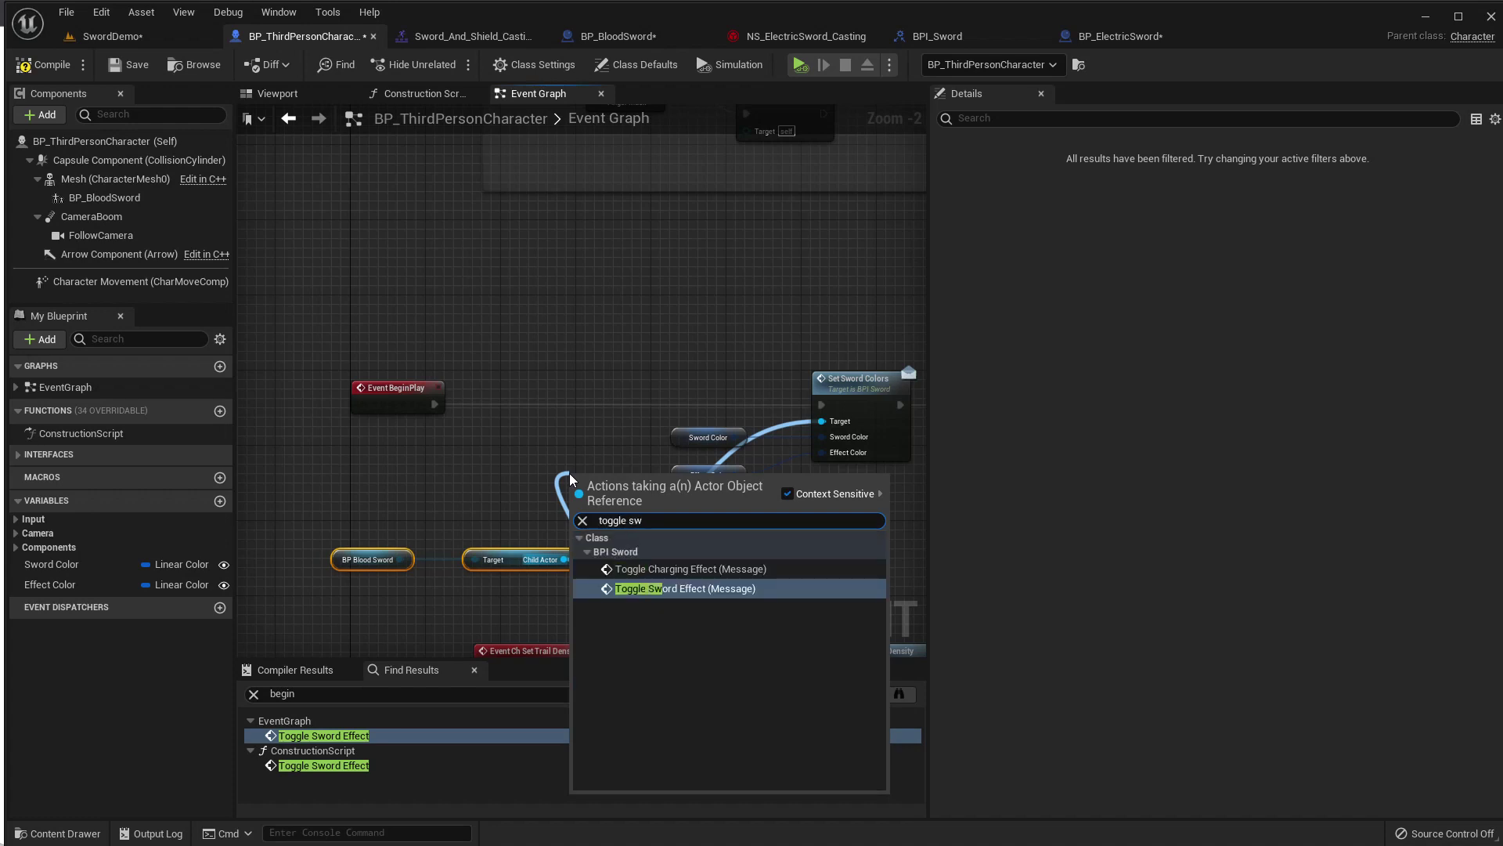
pyautogui.press('Return')
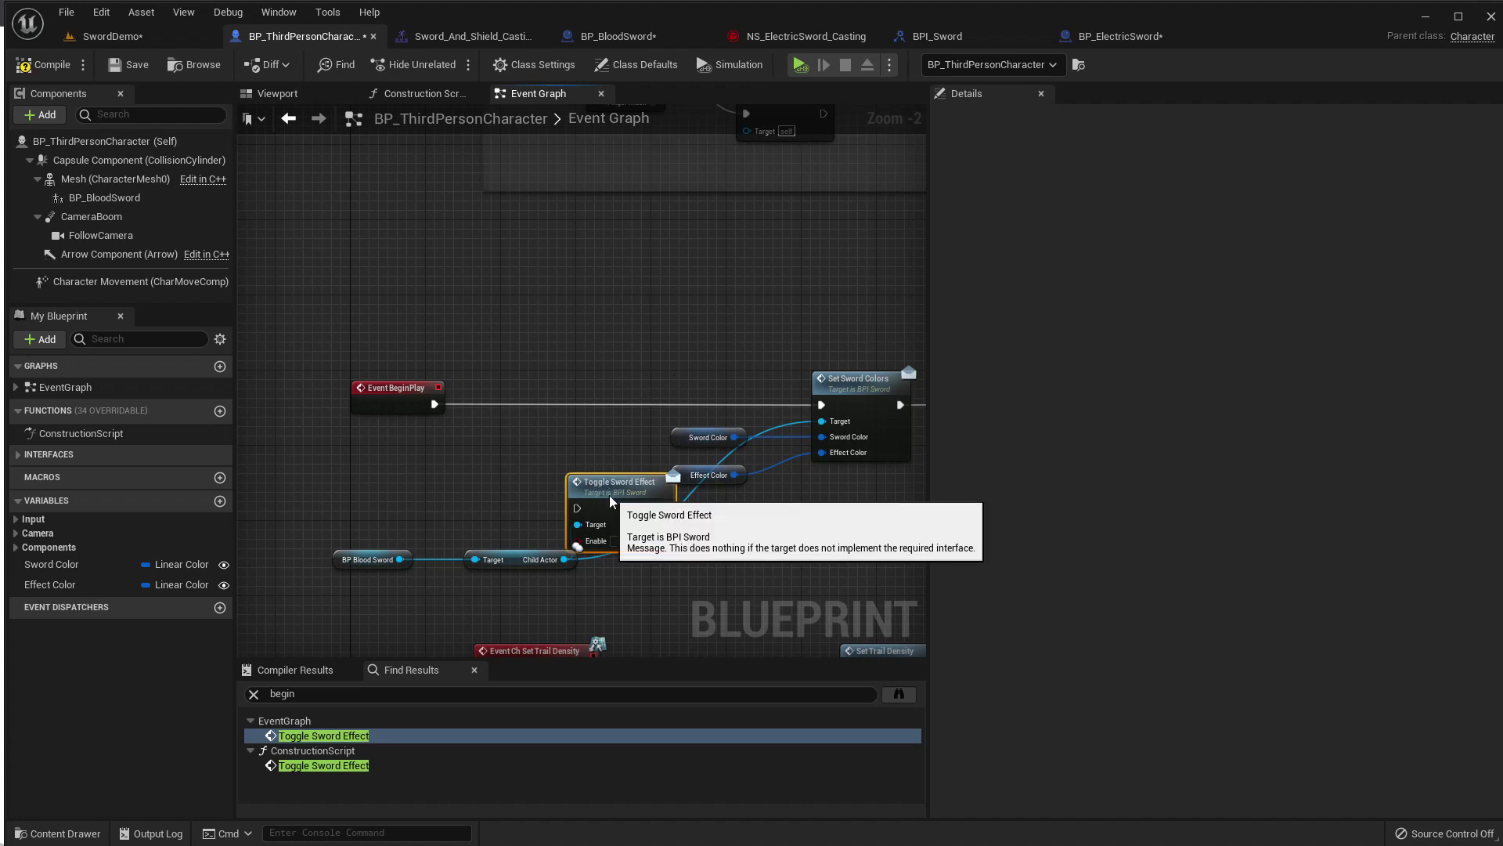
pyautogui.moveTo(609, 495)
pyautogui.mouseDown()
pyautogui.moveTo(604, 393)
pyautogui.moveTo(435, 405)
pyautogui.mouseUp()
pyautogui.moveTo(654, 404); pyautogui.dragTo(822, 405)
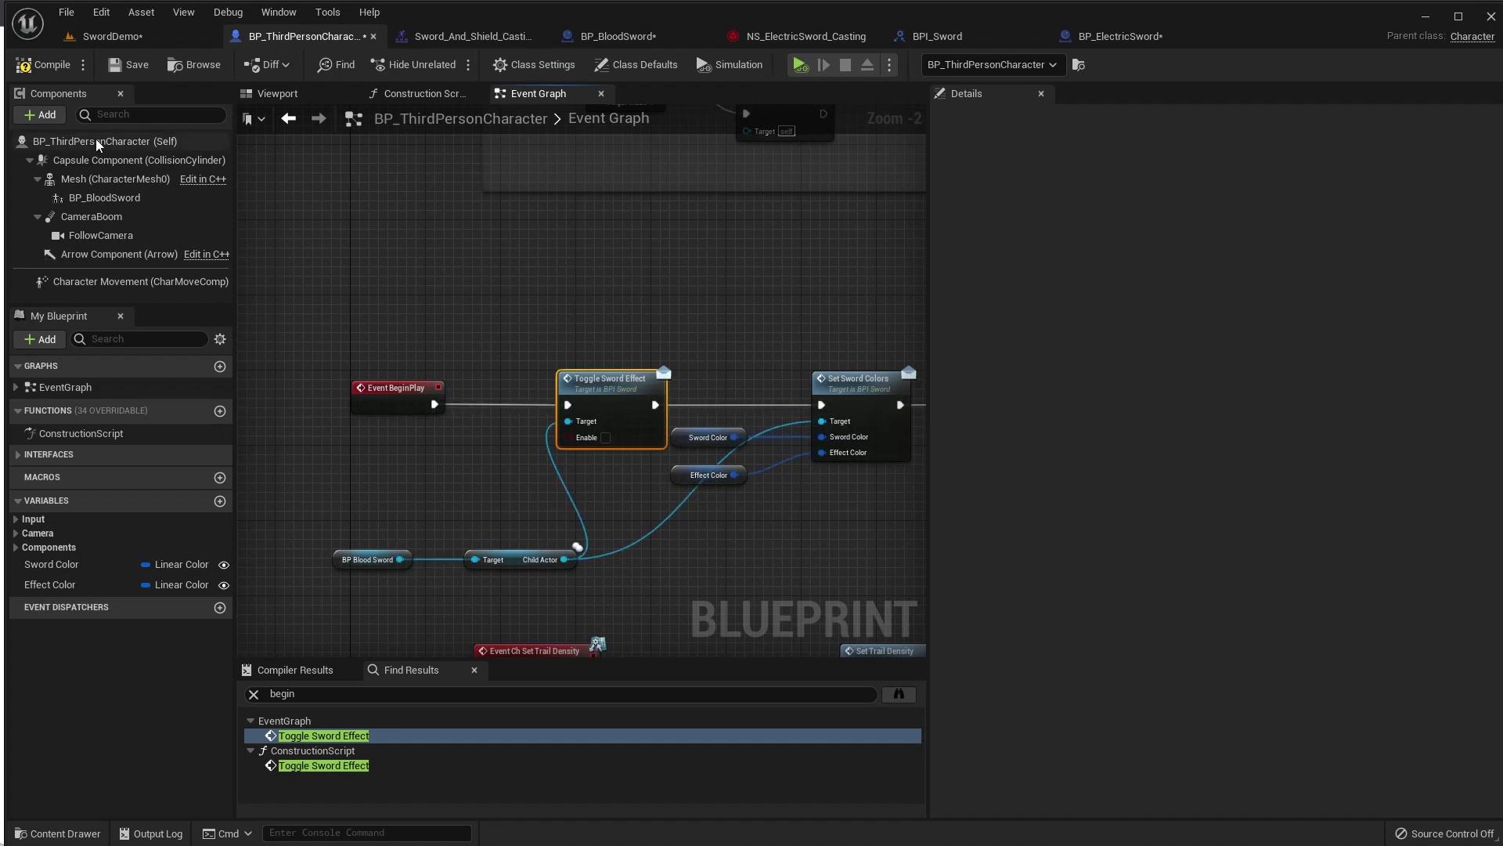
pyautogui.click(109, 36)
# Play-test SwordDemo fullscreen with Alt+P, then open BP_BloodSword's Event Graph.
pyautogui.scroll(-5, 820, 304)
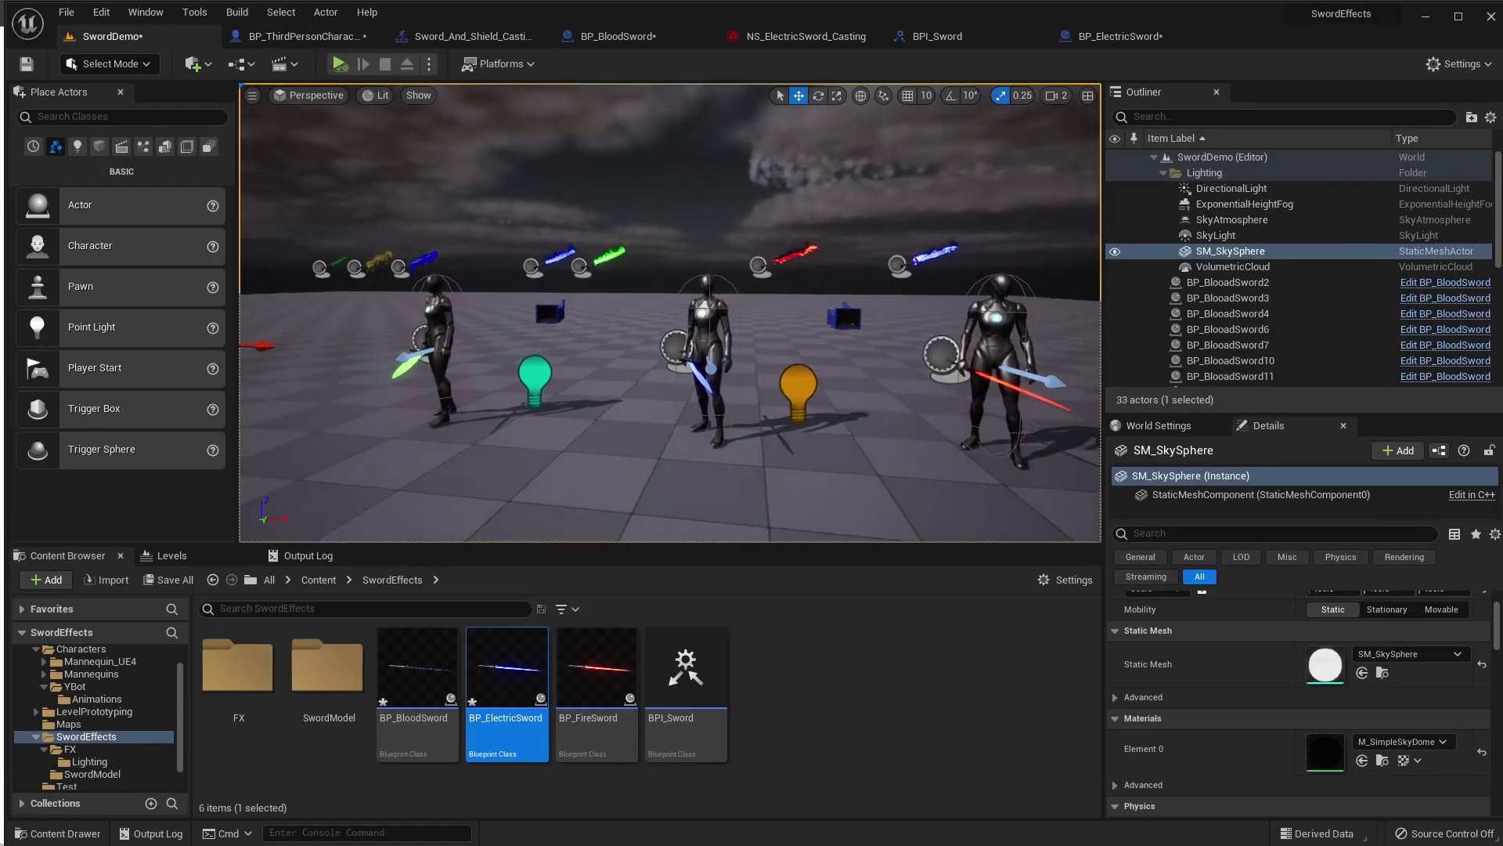
pyautogui.press('F11')
pyautogui.hotkey('alt', 'p')
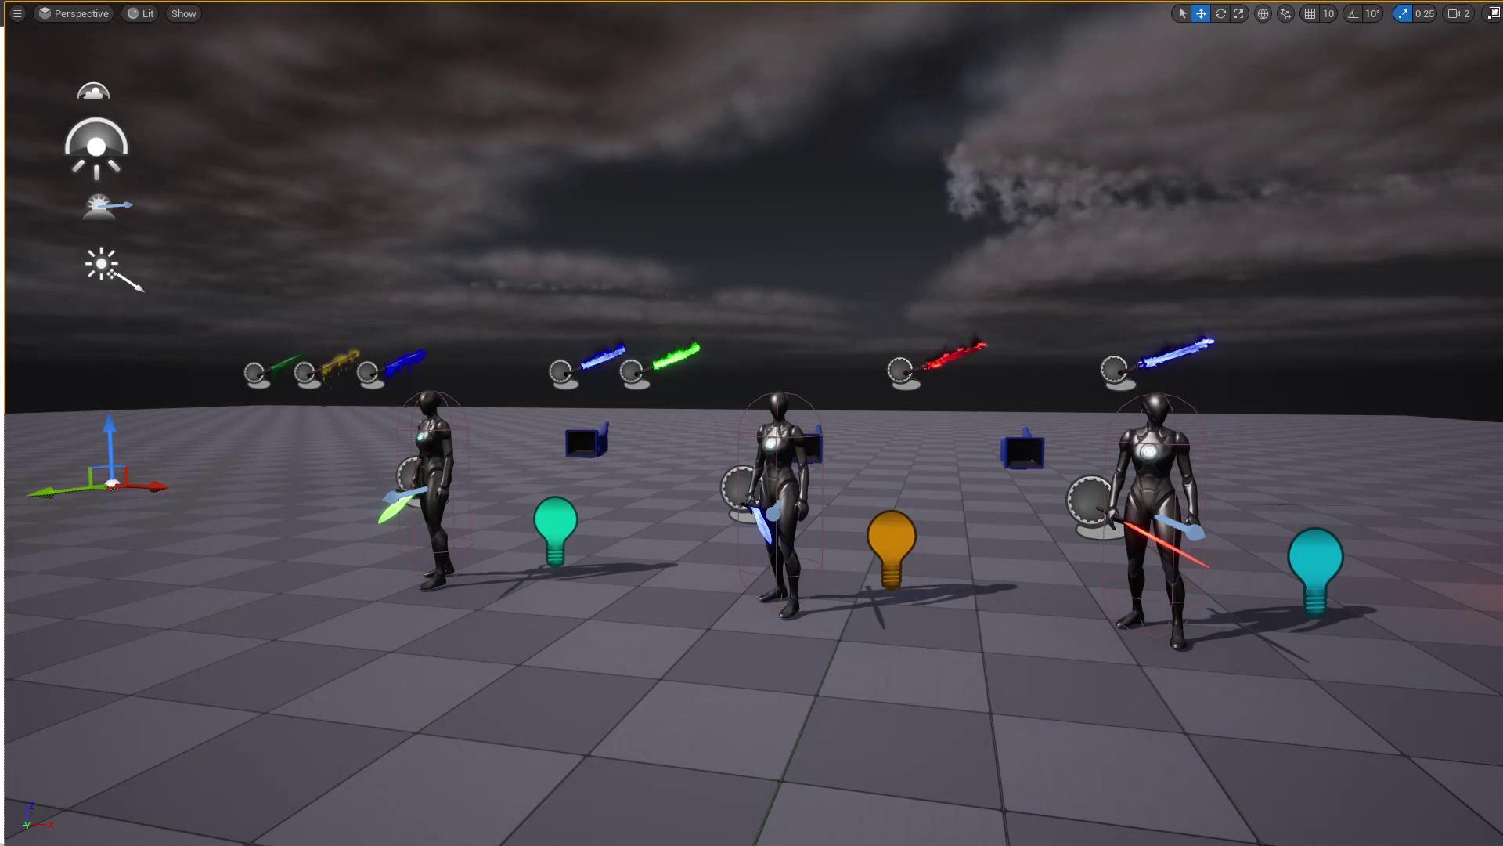
pyautogui.press('F11')
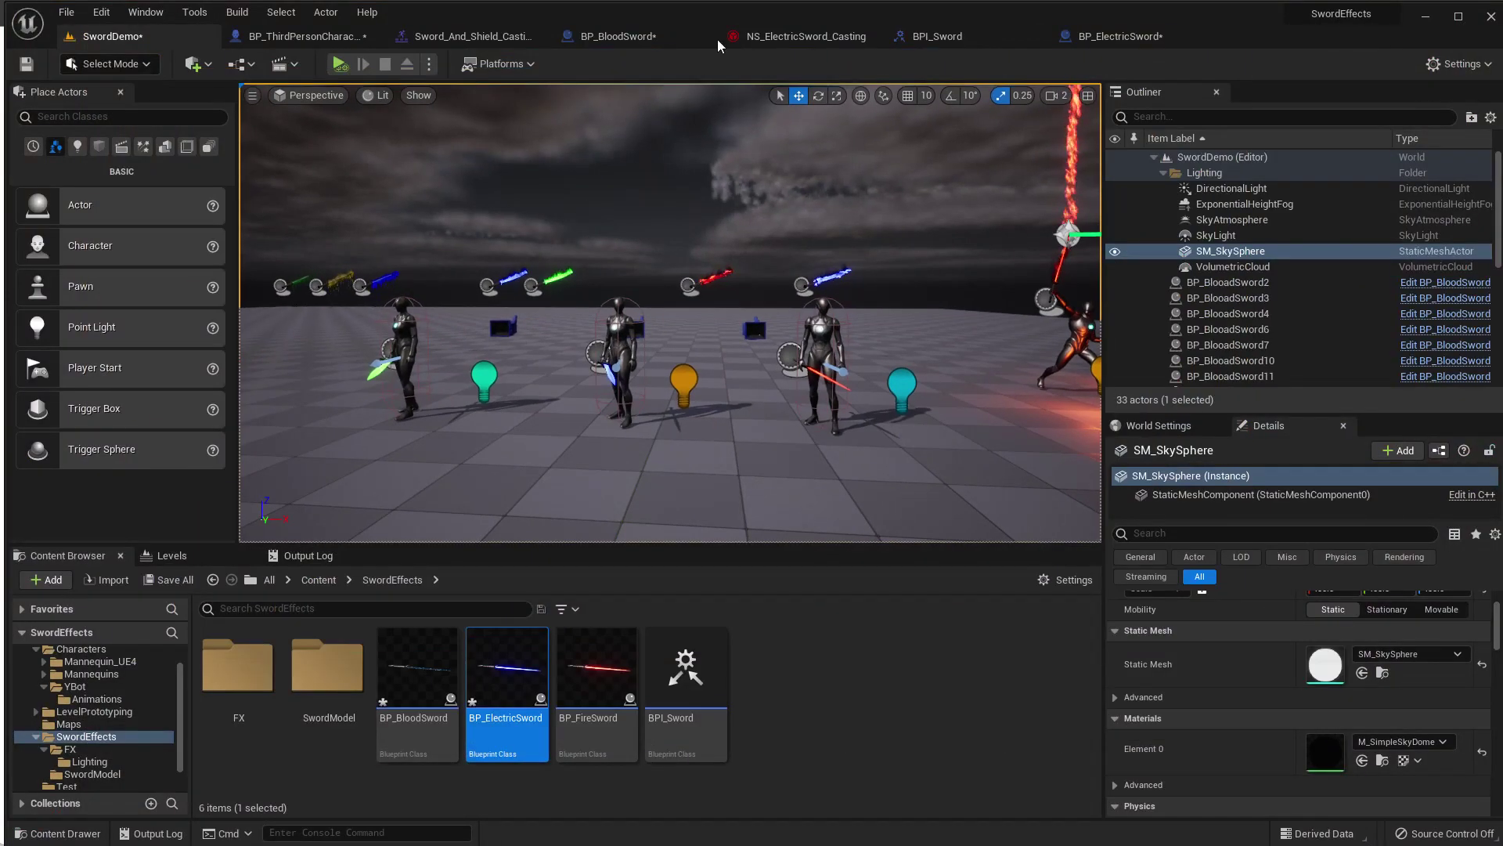
pyautogui.click(626, 36)
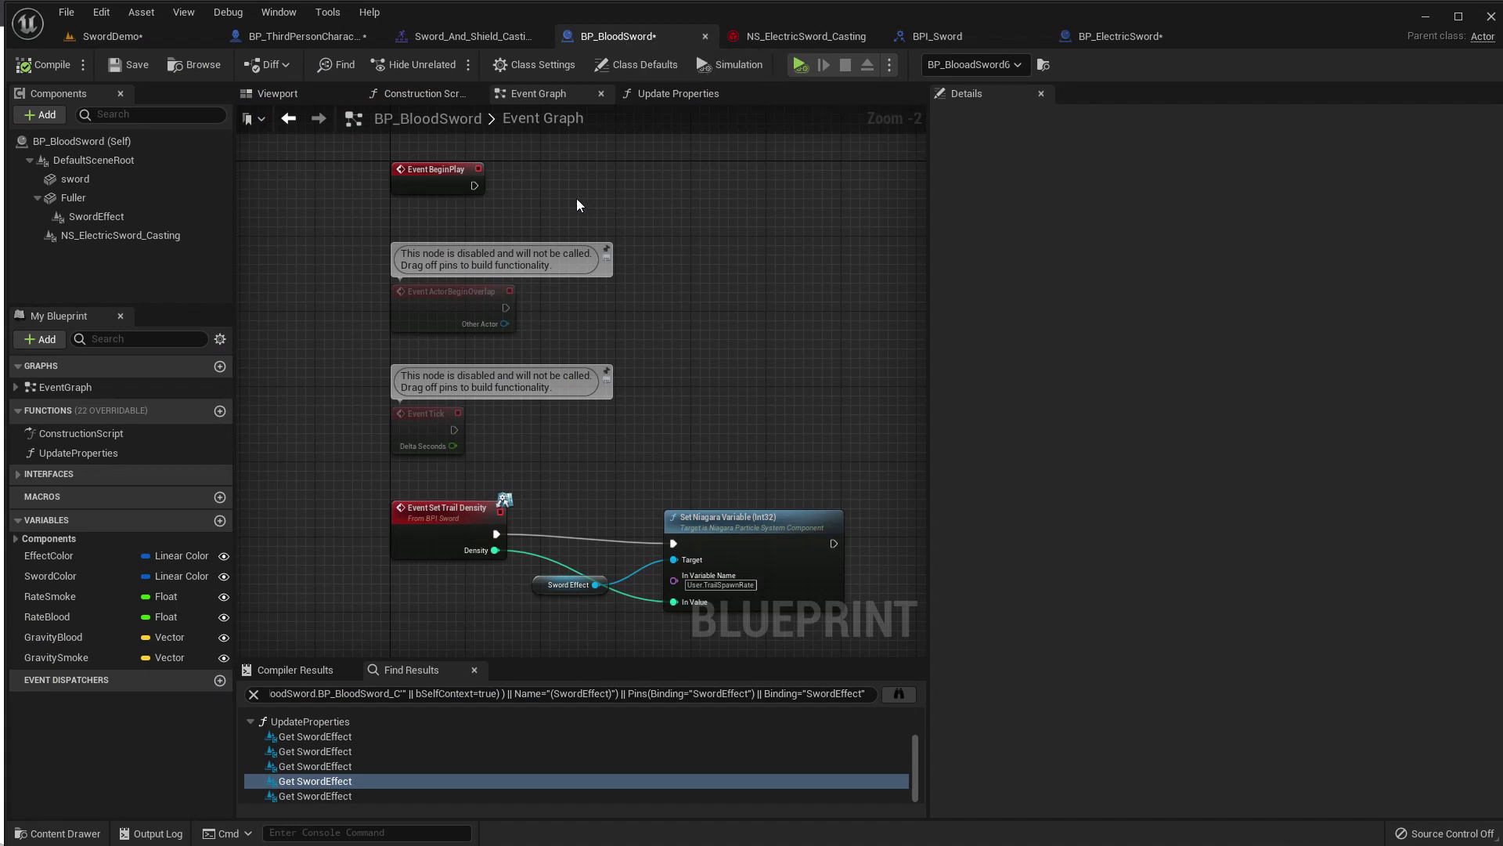
# Open the Update Properties function and inspect the NS_ElectricSword_Casting component.
pyautogui.scroll(-2, 780, 402)
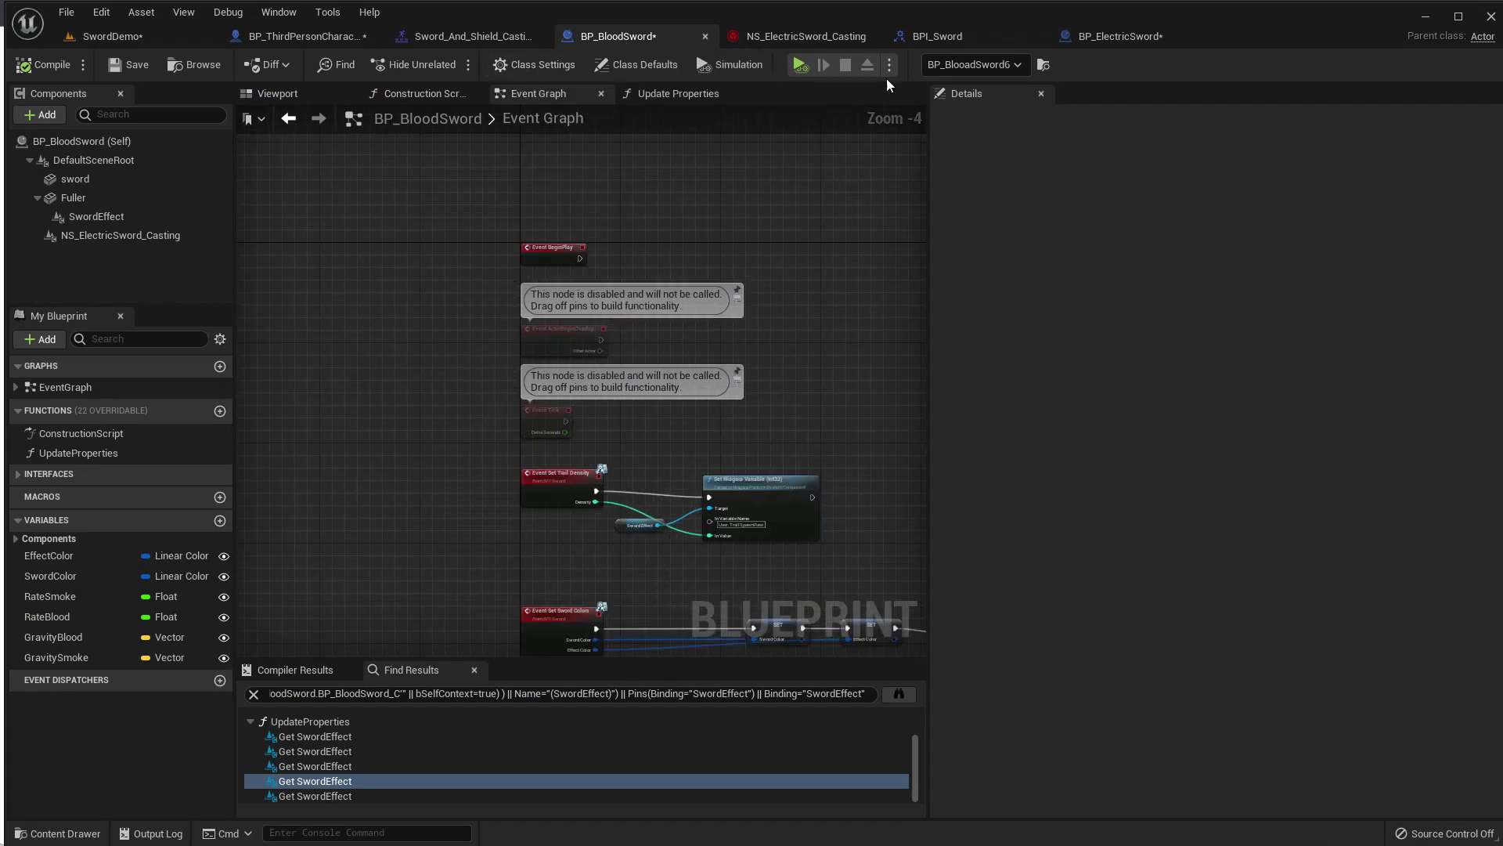
pyautogui.moveTo(813, 336); pyautogui.dragTo(589, 328, button='right')
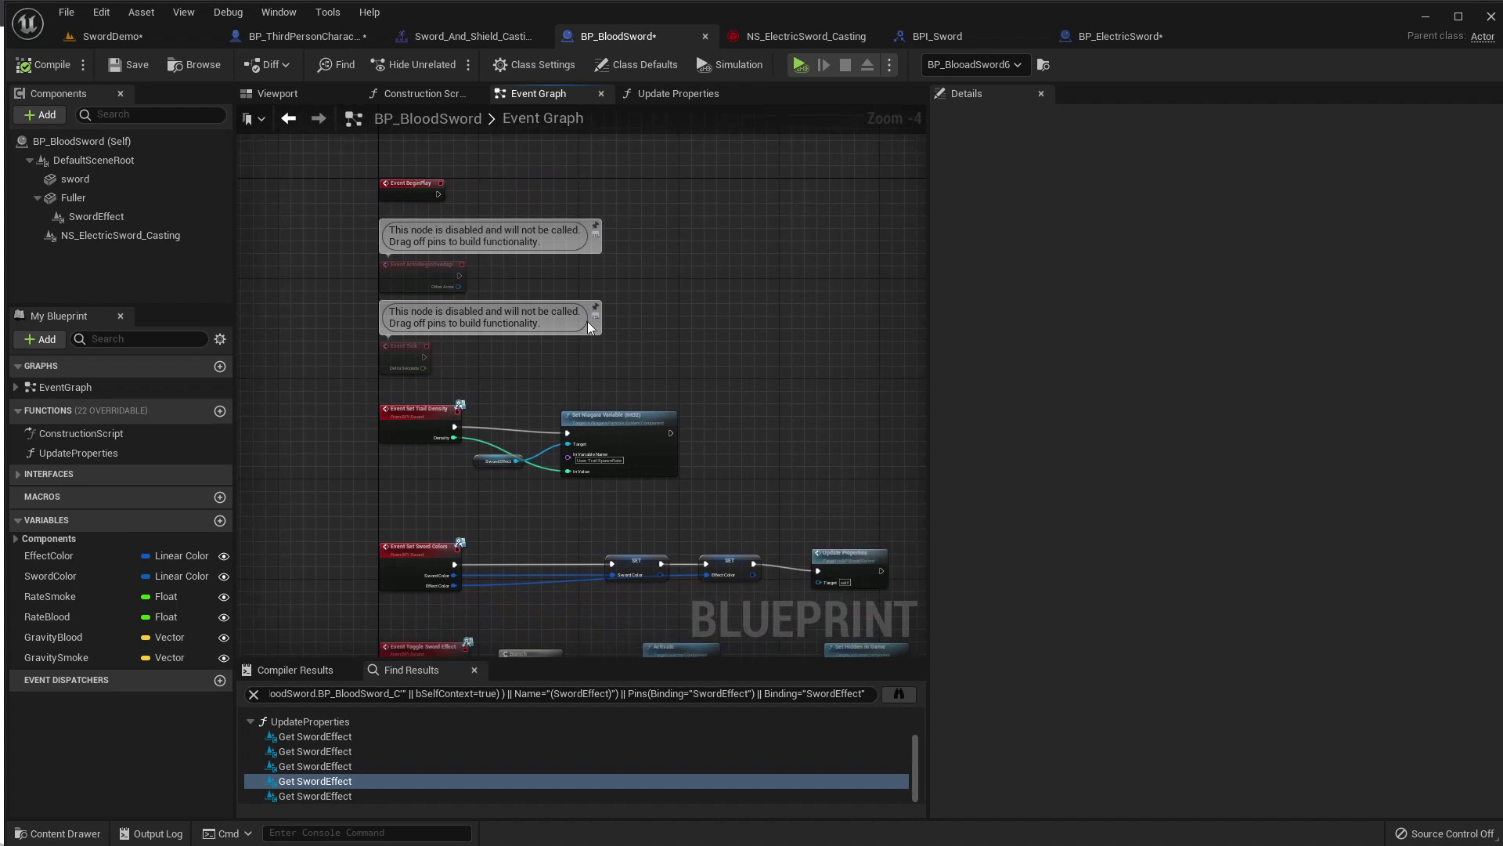
pyautogui.doubleClick(162, 454)
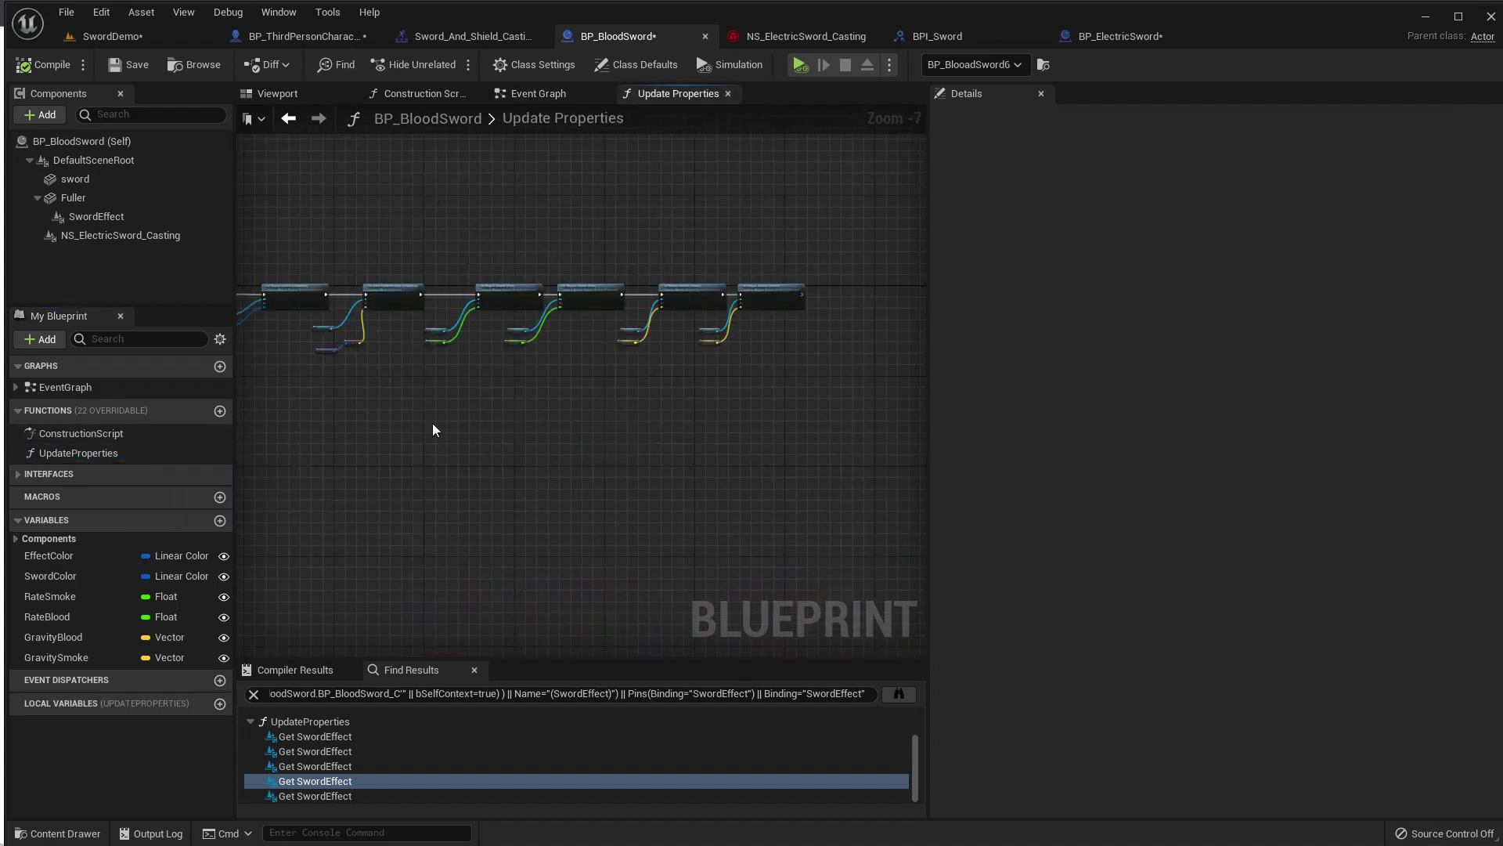
pyautogui.scroll(4, 432, 423)
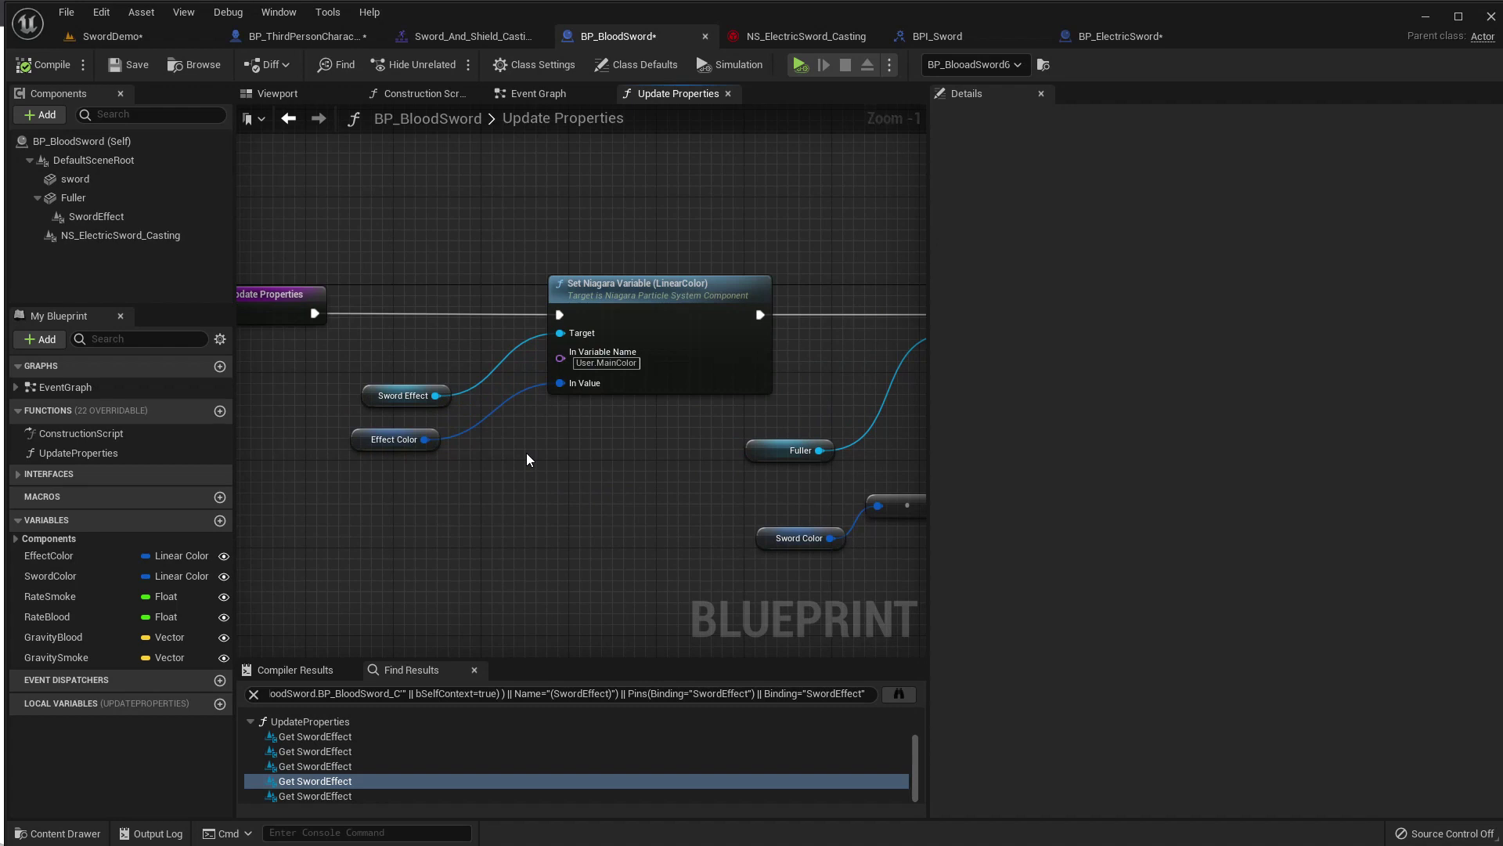
pyautogui.moveTo(561, 178); pyautogui.dragTo(303, 203, button='right')
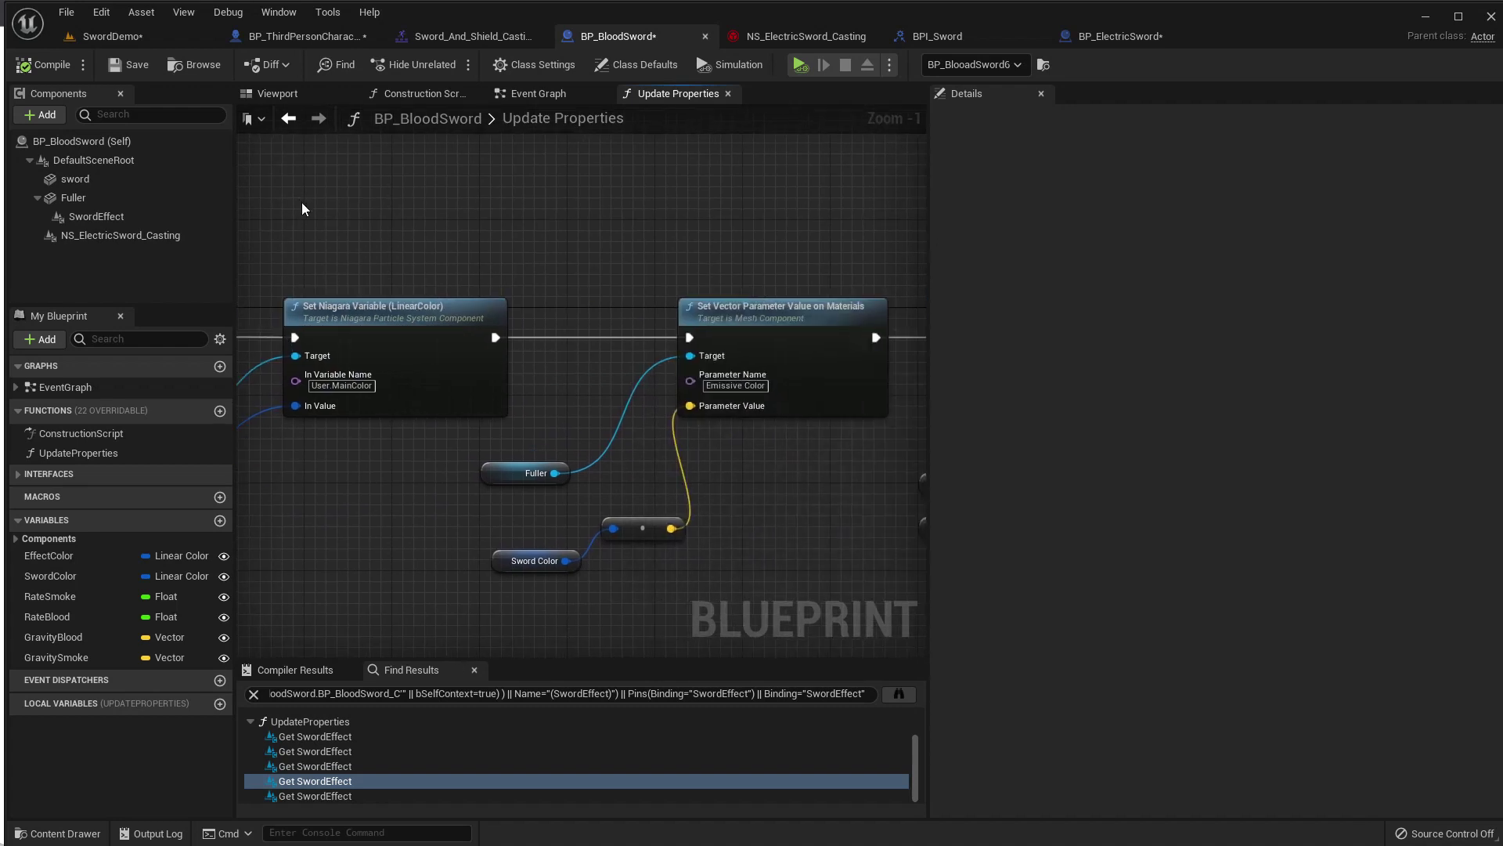
pyautogui.click(117, 235)
pyautogui.scroll(-2, 604, 203)
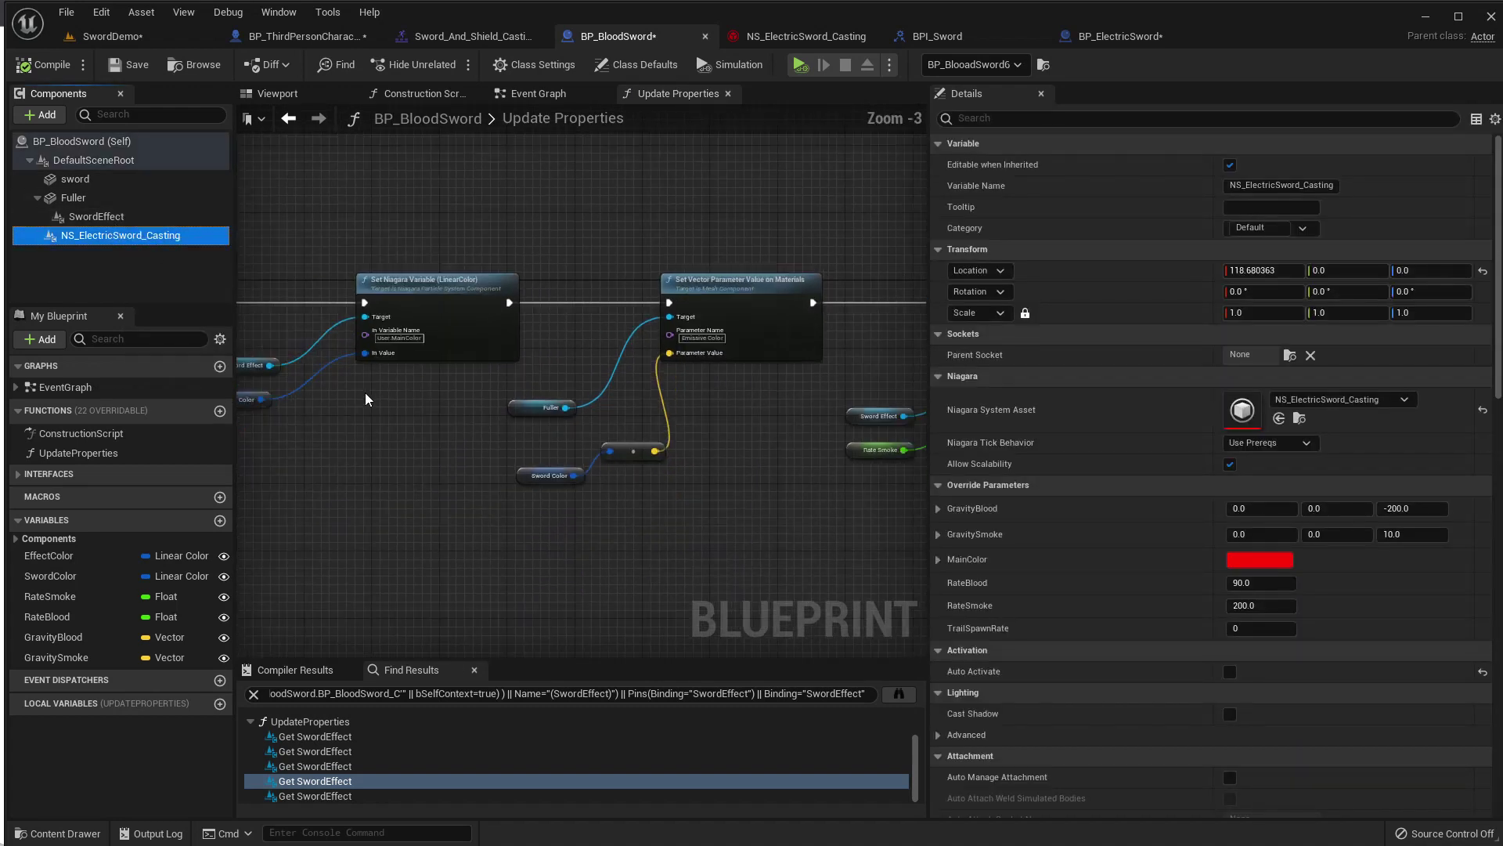
pyautogui.scroll(-3, 600, 393)
# Place an NS_ElectricSword_Casting reference beside Set Niagara Variable's Target input.
pyautogui.moveTo(490, 339); pyautogui.dragTo(624, 420)
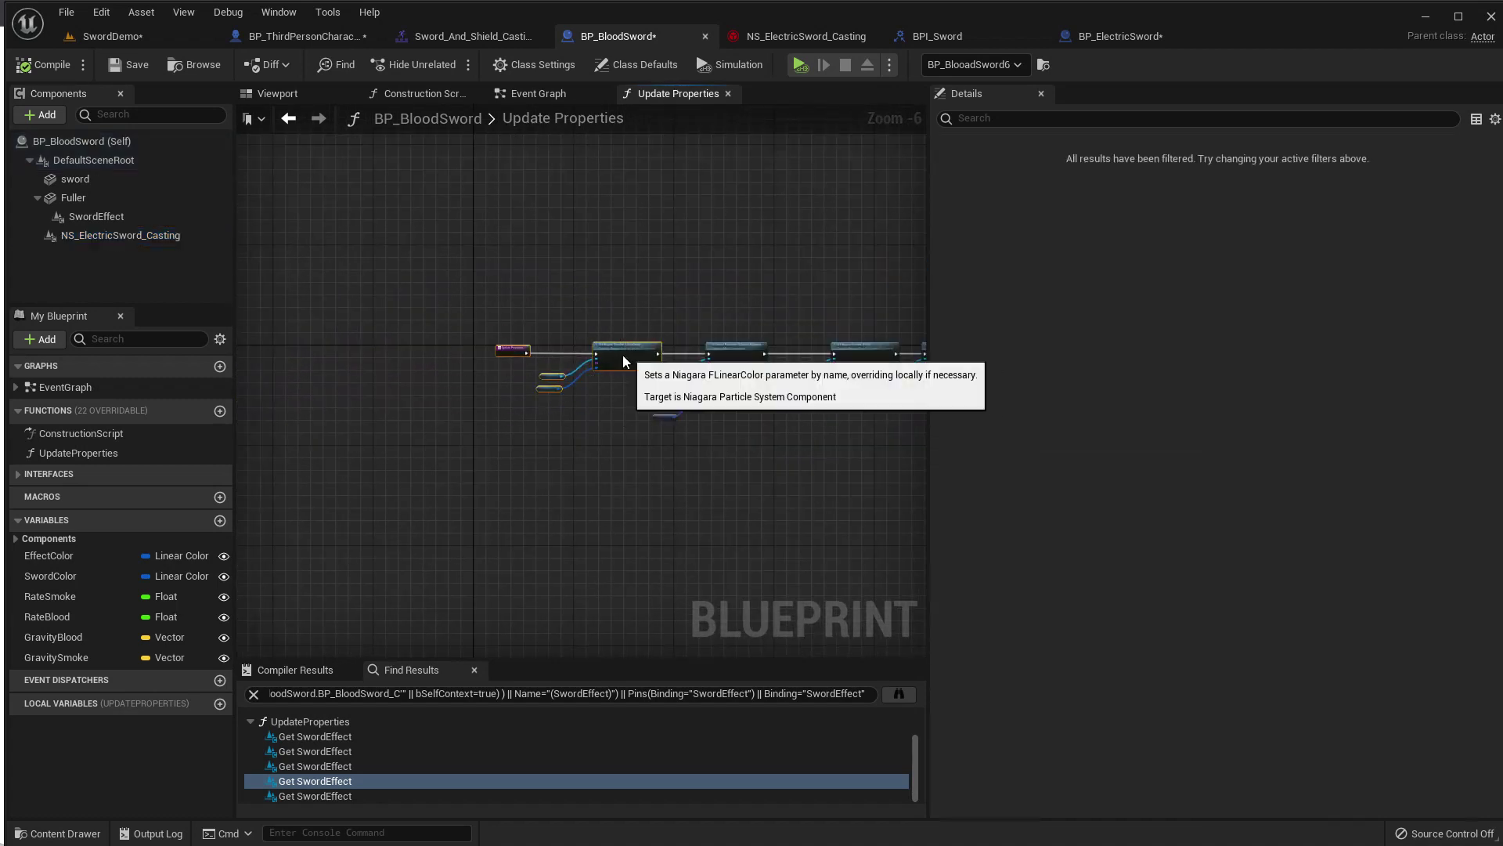
pyautogui.scroll(1, 519, 350)
pyautogui.scroll(2, 551, 390)
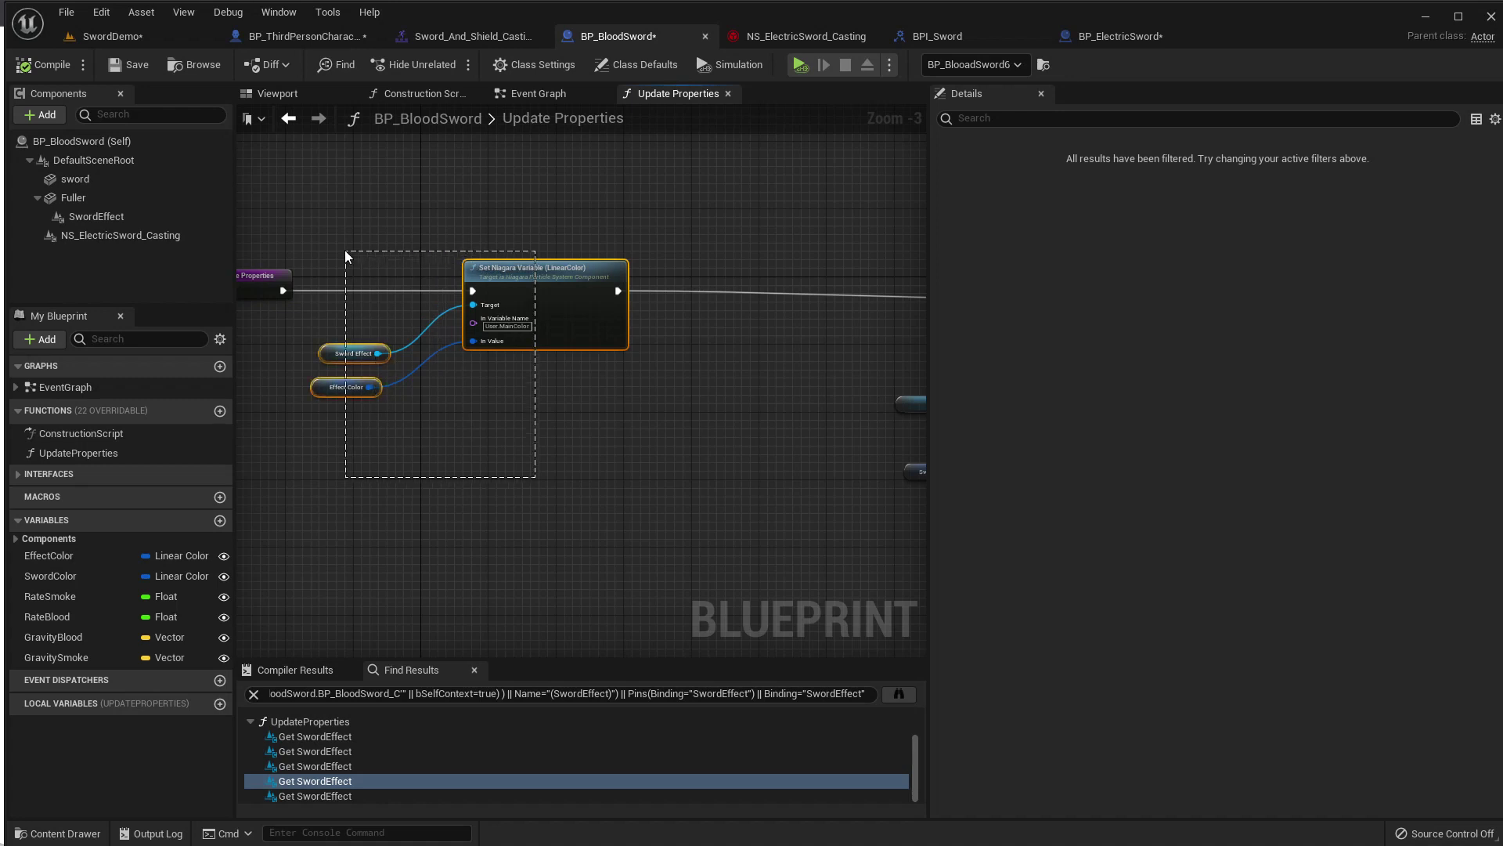
pyautogui.hotkey('ctrl', 'v')
pyautogui.moveTo(848, 354); pyautogui.dragTo(528, 487)
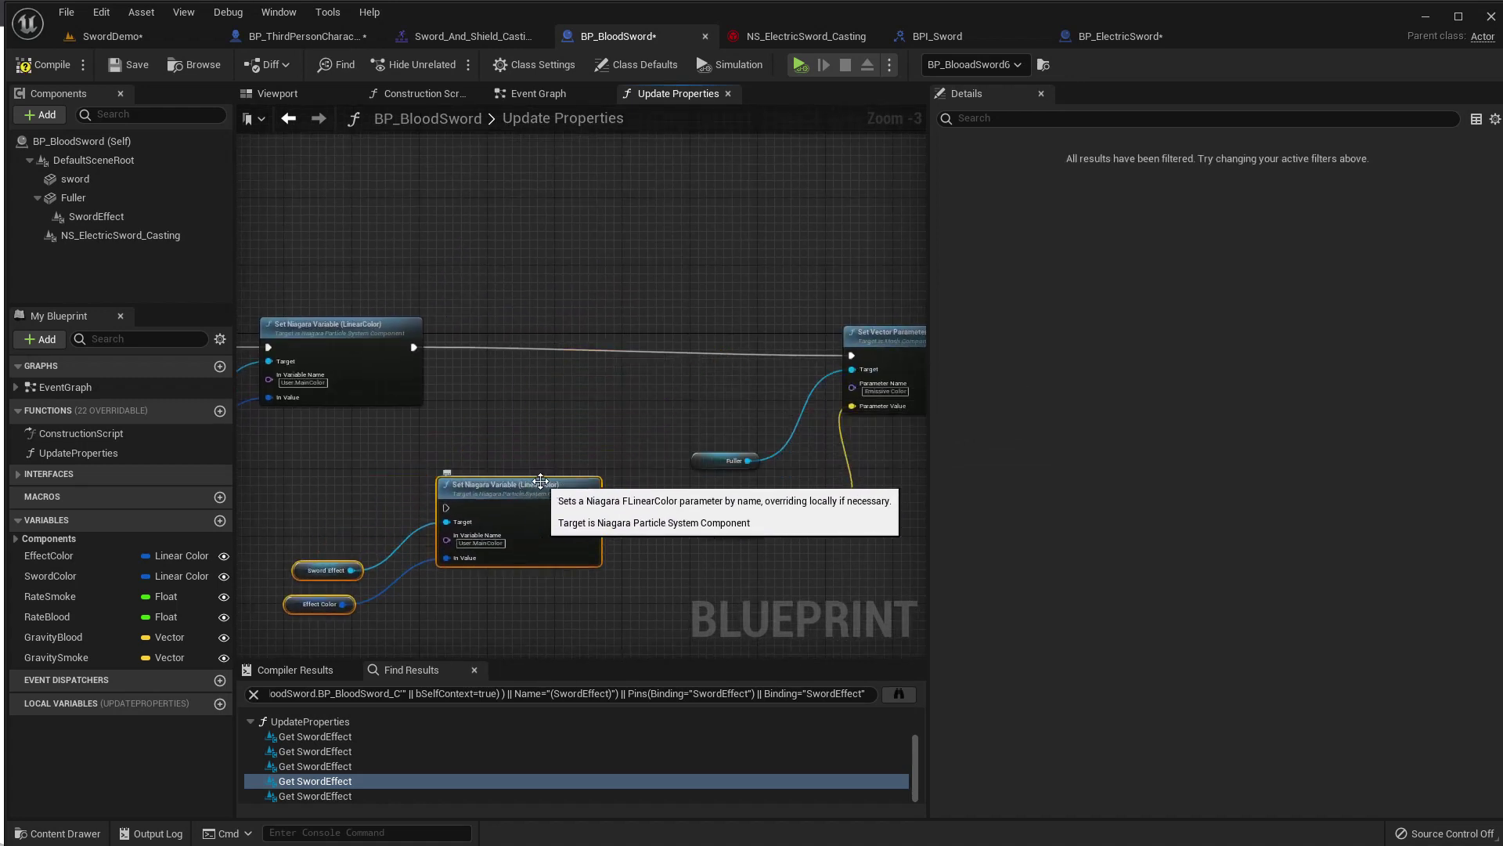
pyautogui.press('Delete')
pyautogui.moveTo(540, 480); pyautogui.dragTo(812, 488, button='right')
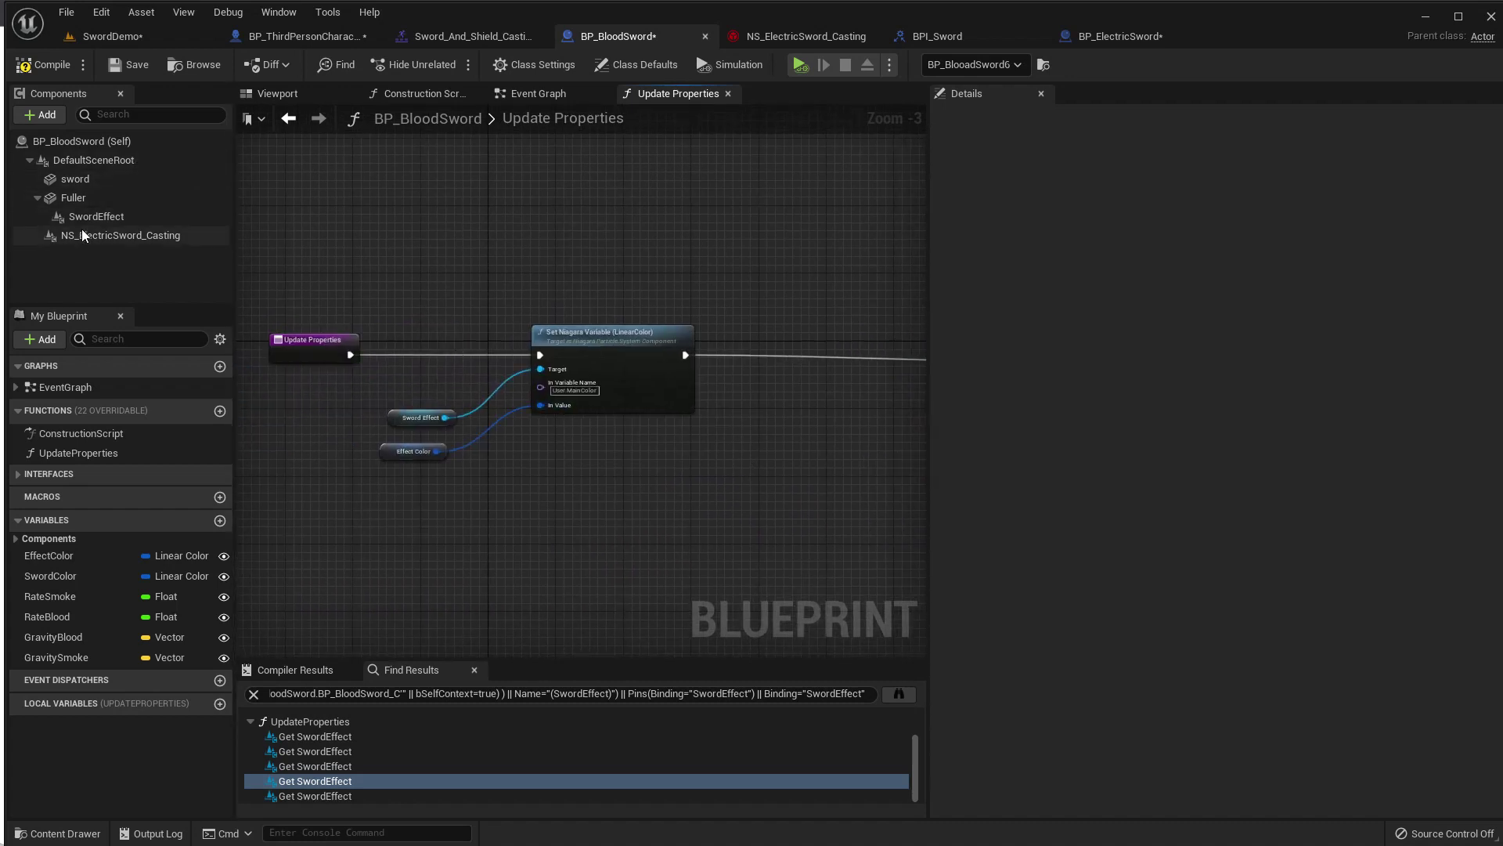
pyautogui.moveTo(86, 235); pyautogui.dragTo(544, 369)
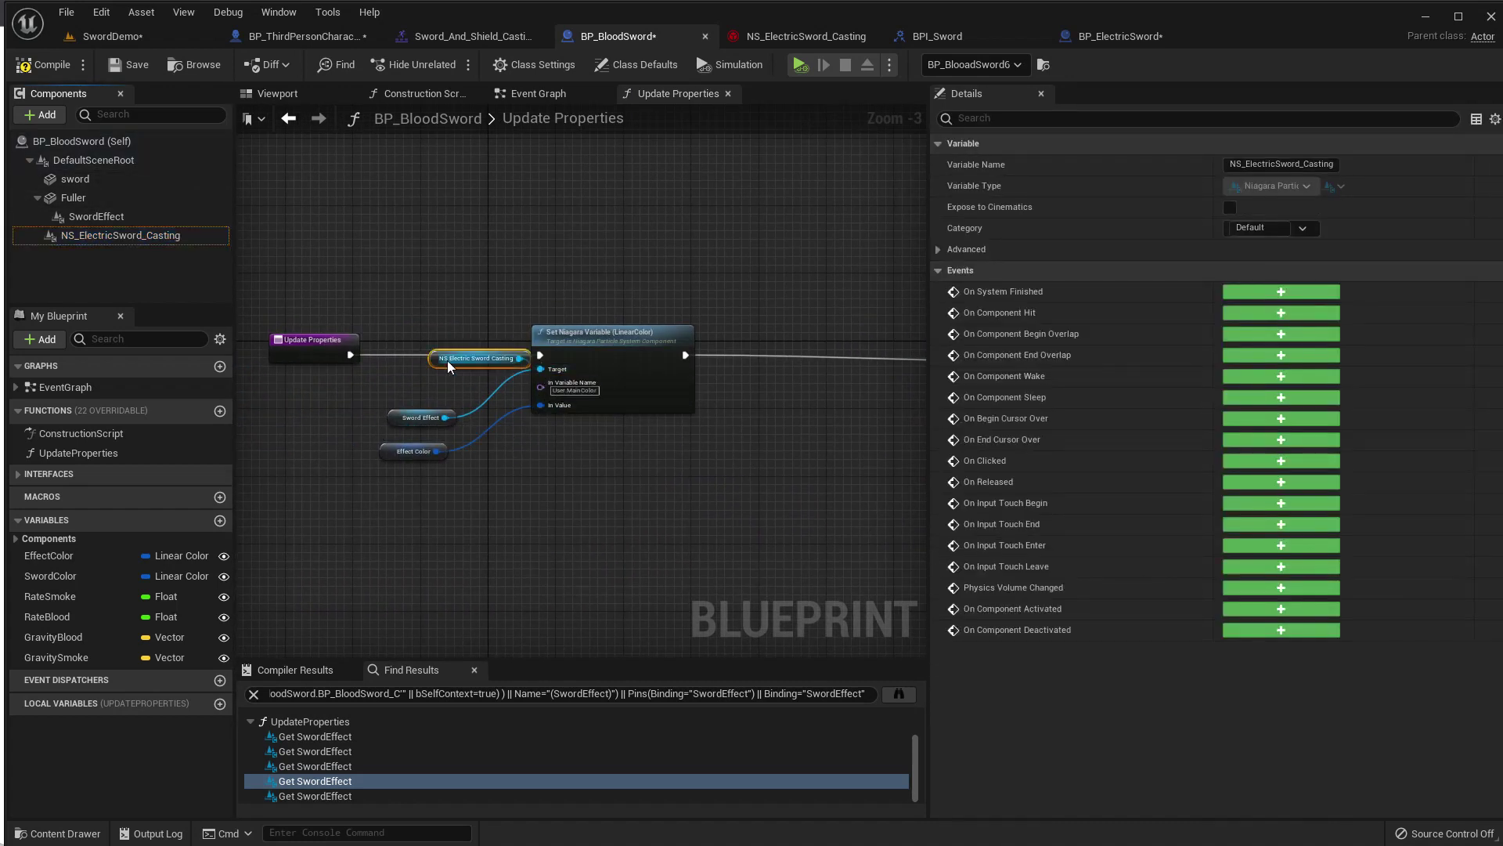
pyautogui.moveTo(436, 358); pyautogui.dragTo(398, 382)
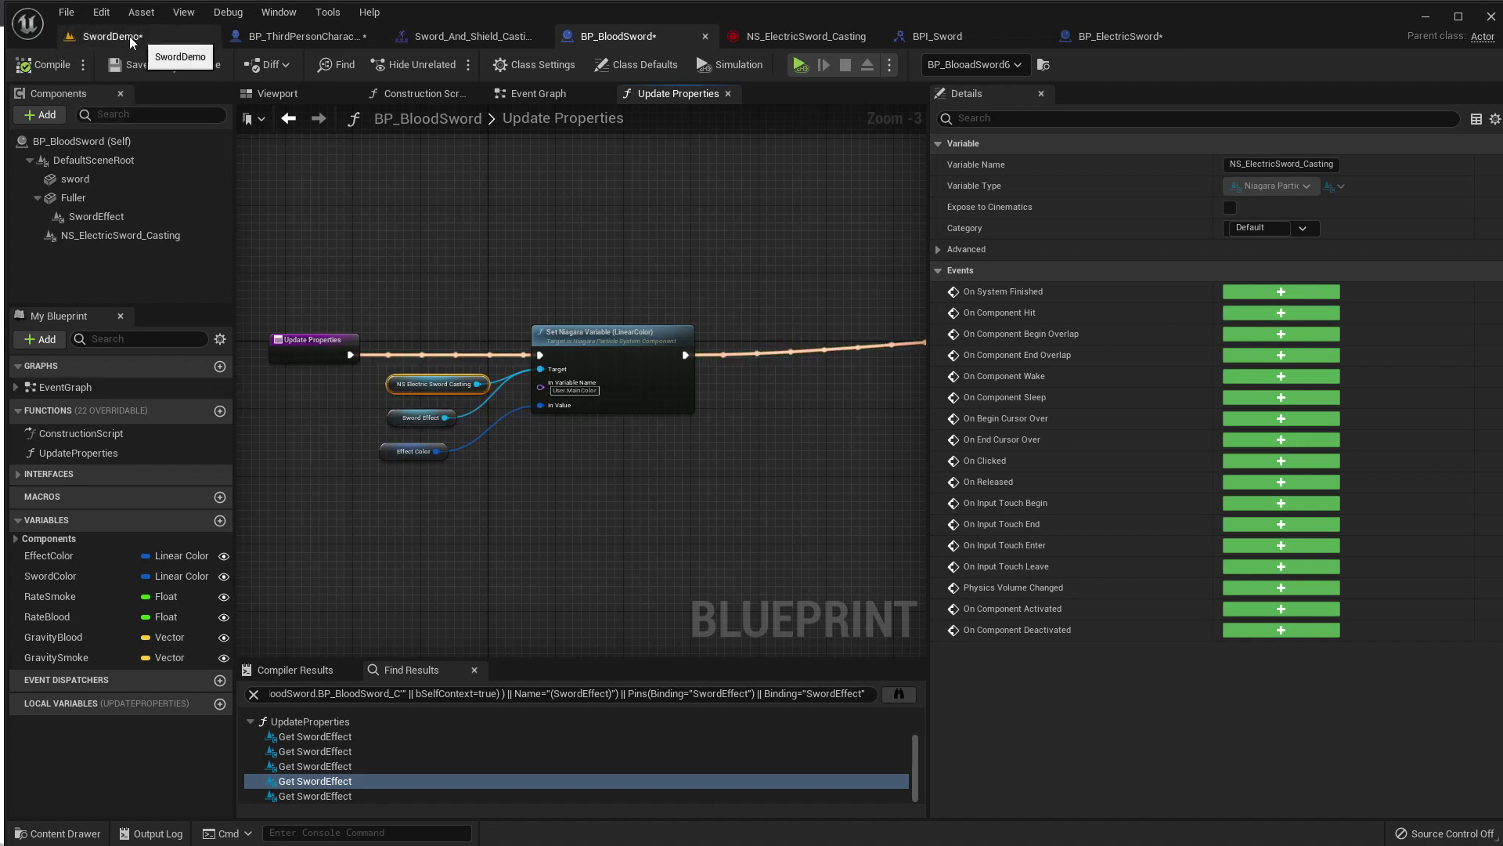
# Frame the three characters in a full-screen SwordDemo view with editor icons hidden.
pyautogui.click(106, 34)
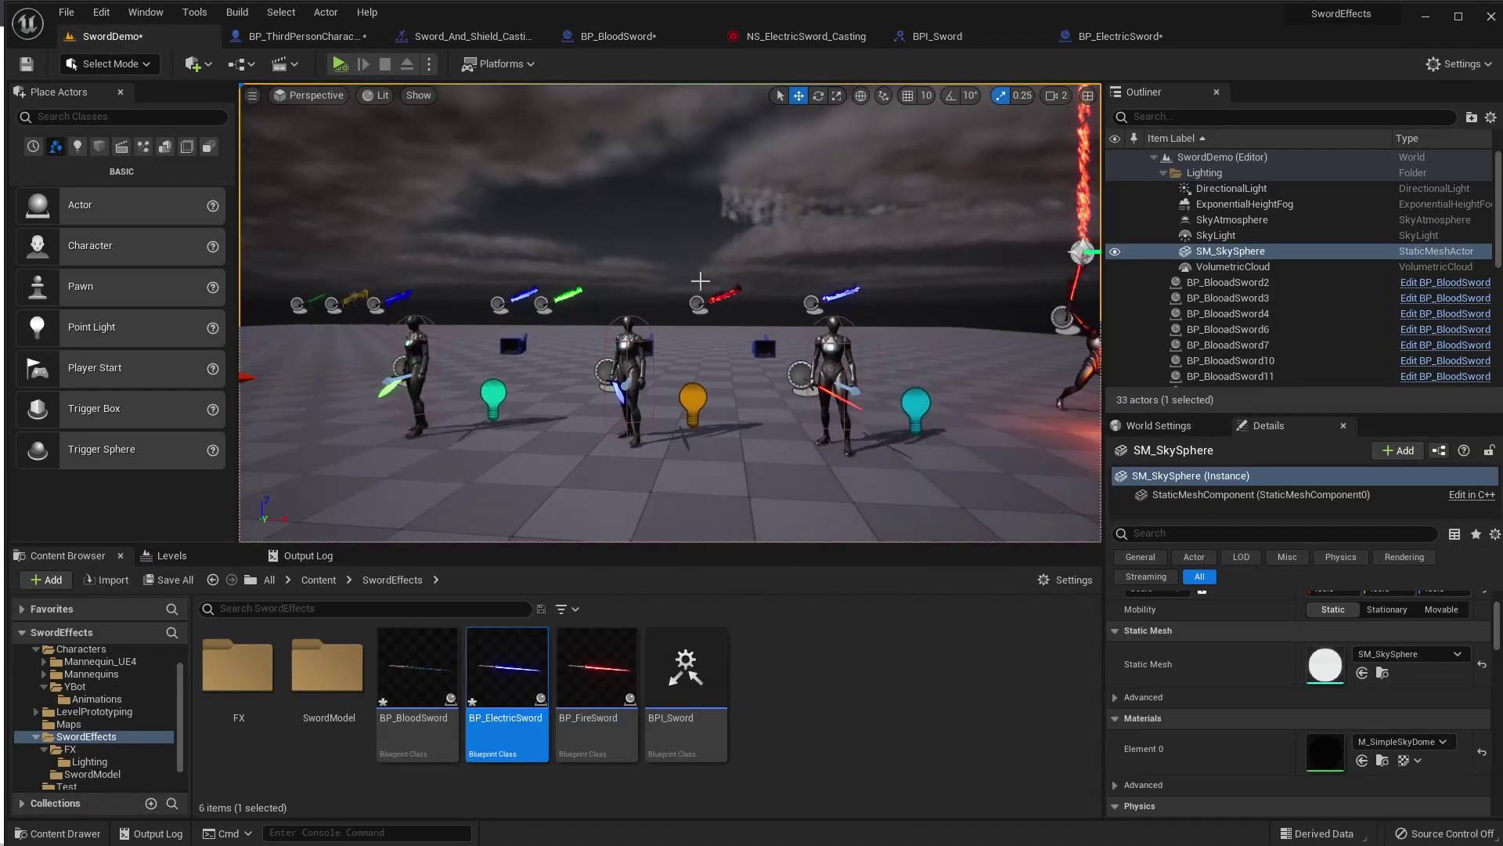
pyautogui.press('F11')
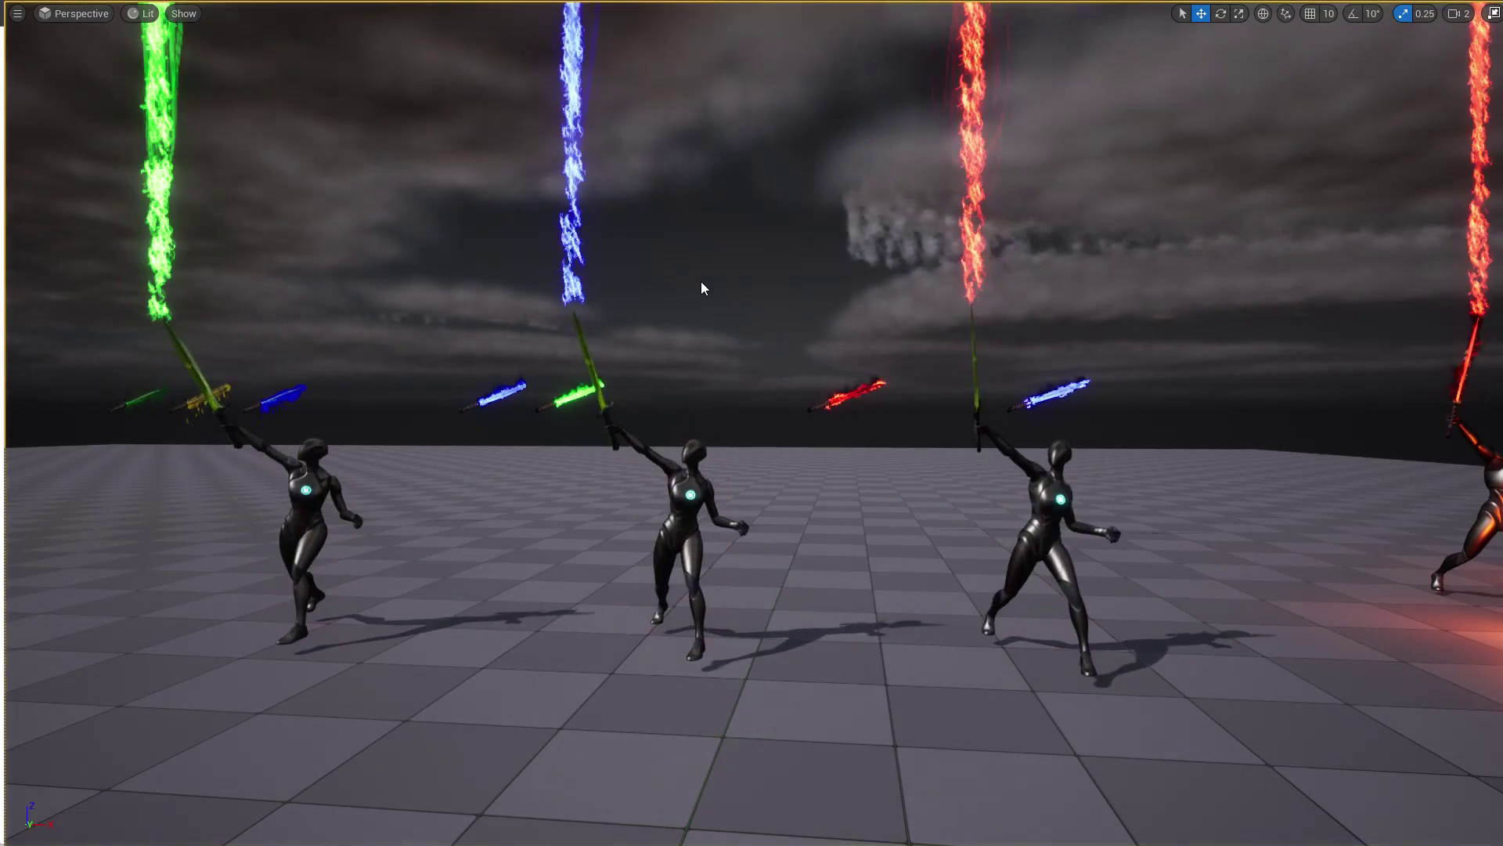
pyautogui.moveTo(714, 266)
pyautogui.mouseDown(button='right')
pyautogui.moveTo(657, 270)
pyautogui.moveTo(677, 262)
pyautogui.mouseUp(button='right')
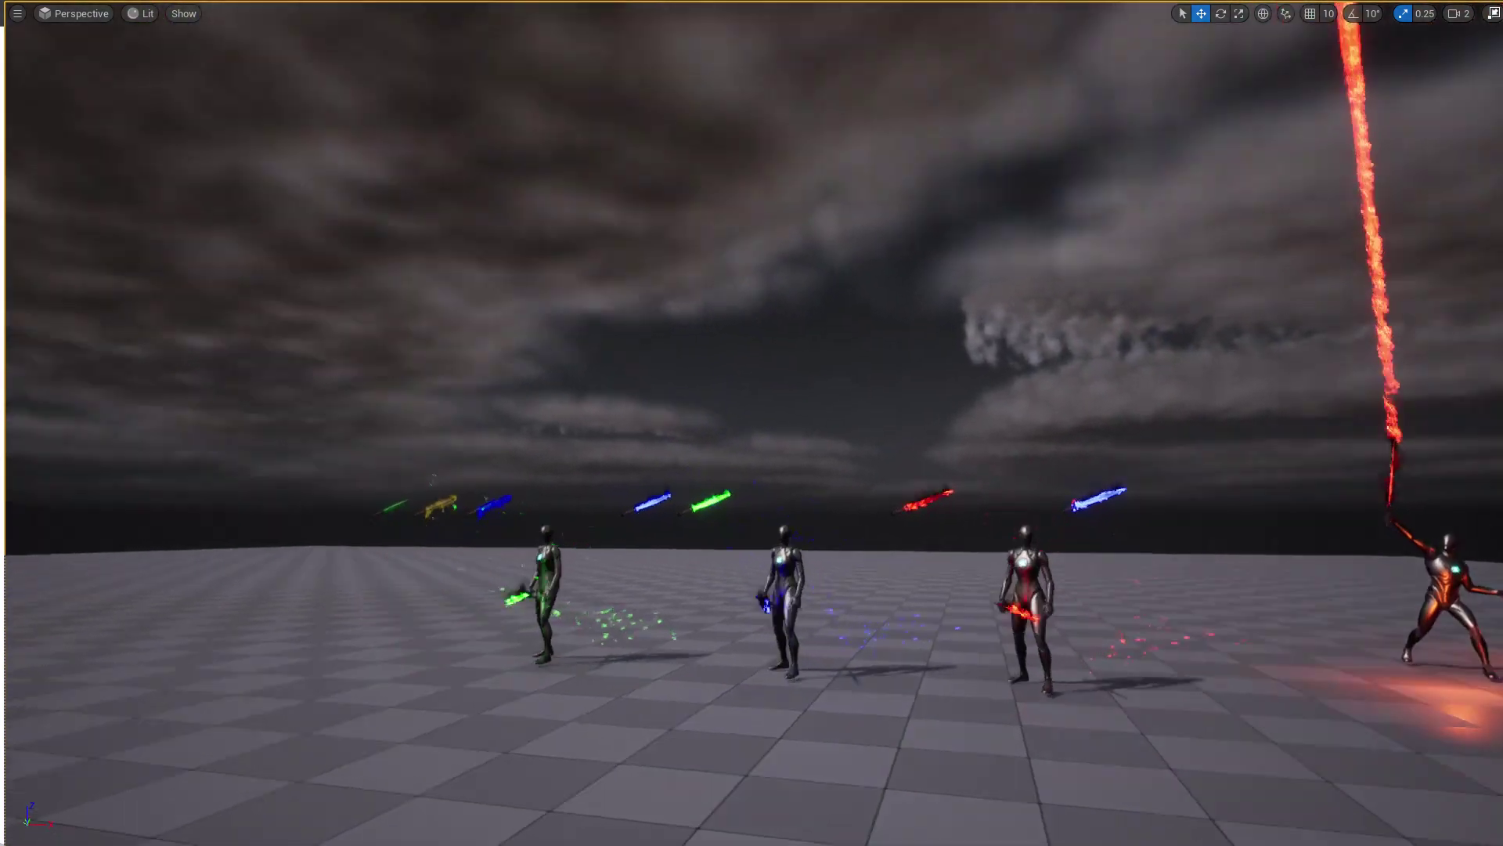
pyautogui.press('F11')
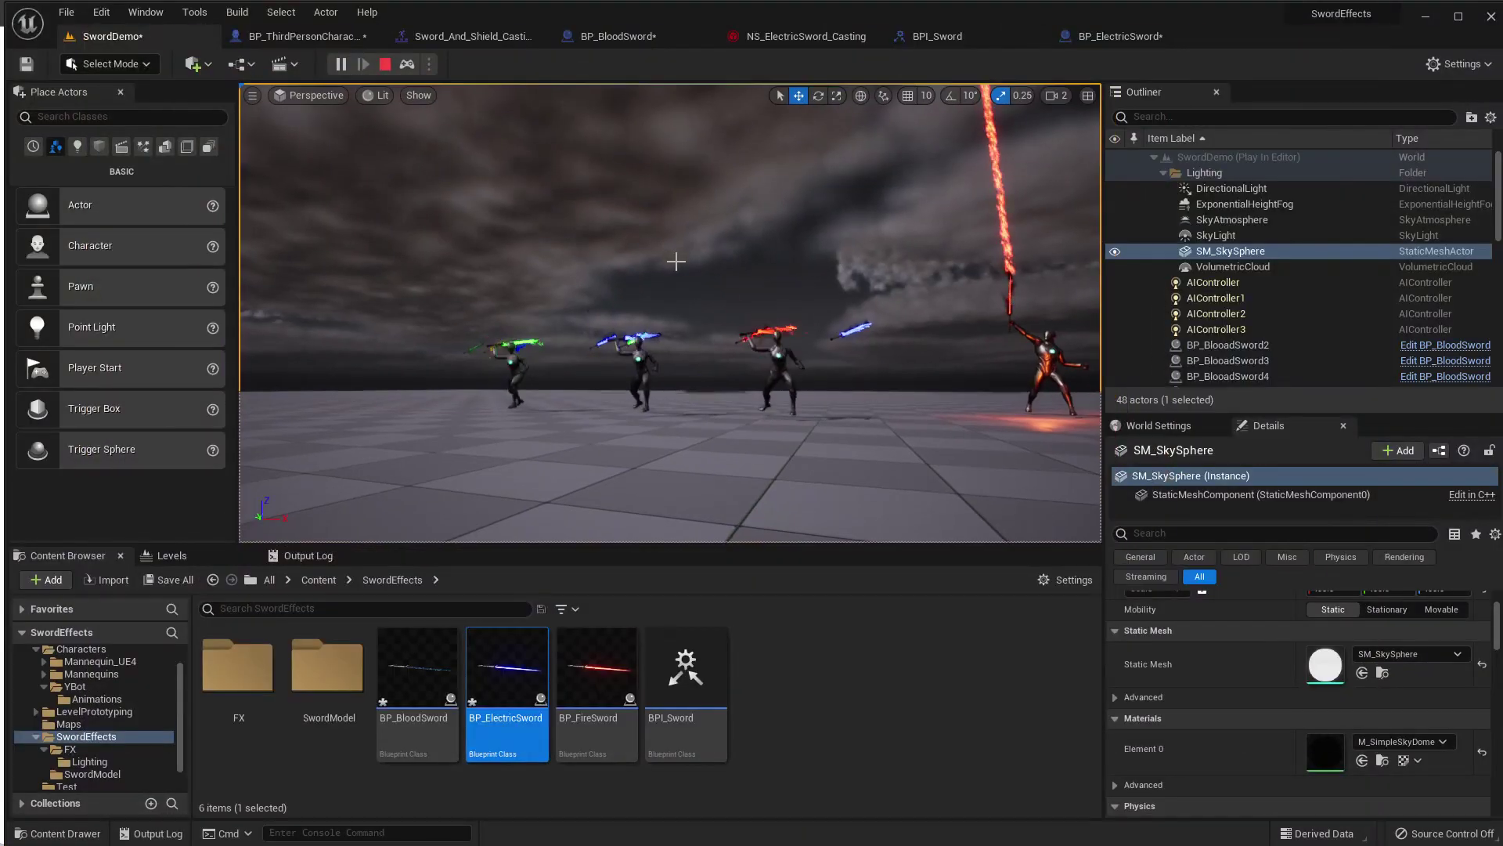
pyautogui.press('g')
pyautogui.press('F11')
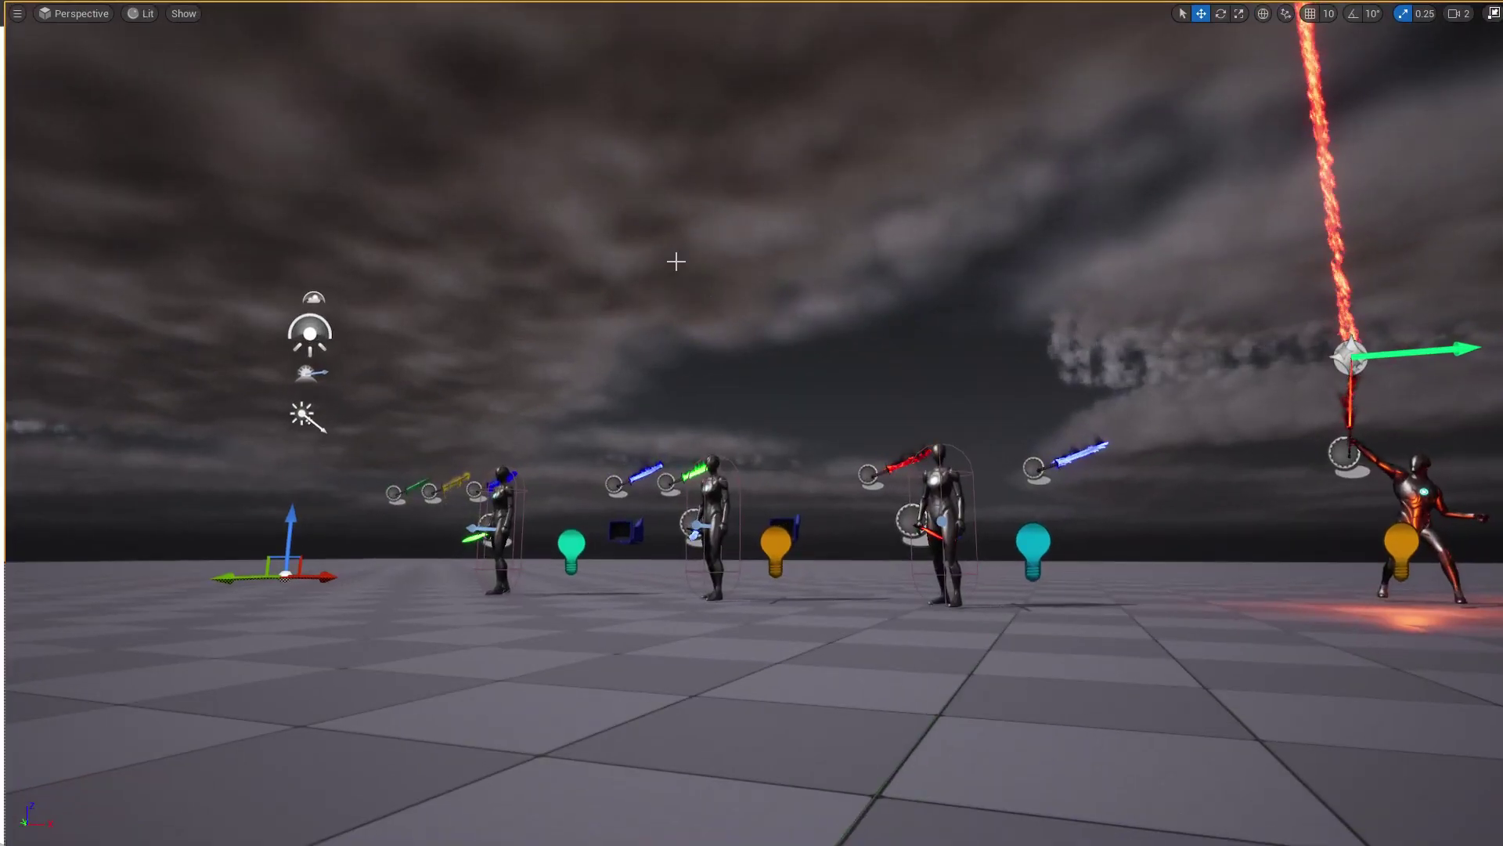
pyautogui.press('g')
pyautogui.moveTo(669, 259); pyautogui.dragTo(669, 259, button='right')
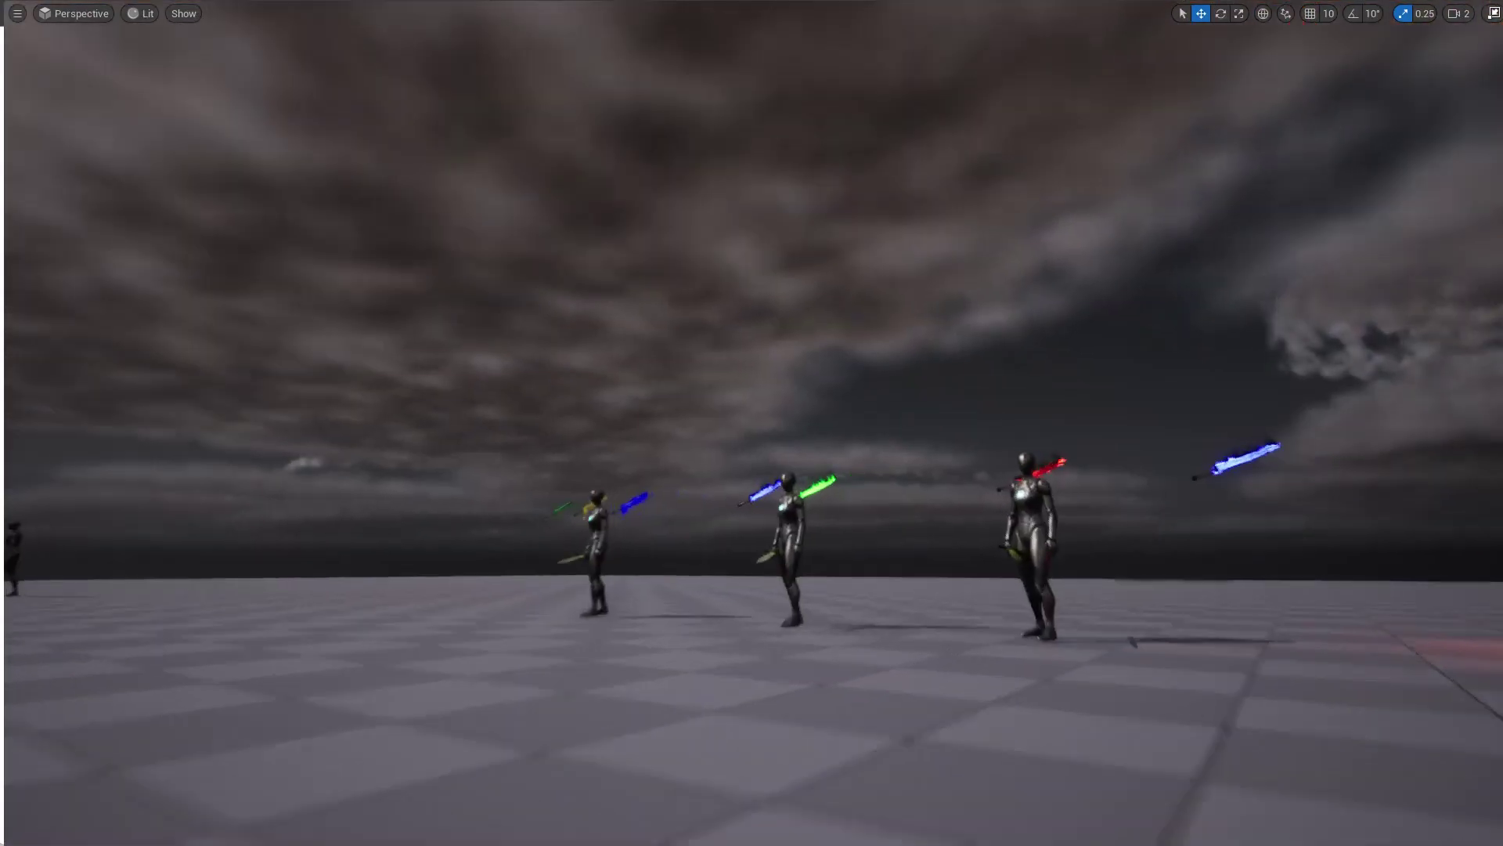
# Simulate the level and watch the characters cast red, blue and green sword particles.
pyautogui.hotkey('alt', 's')
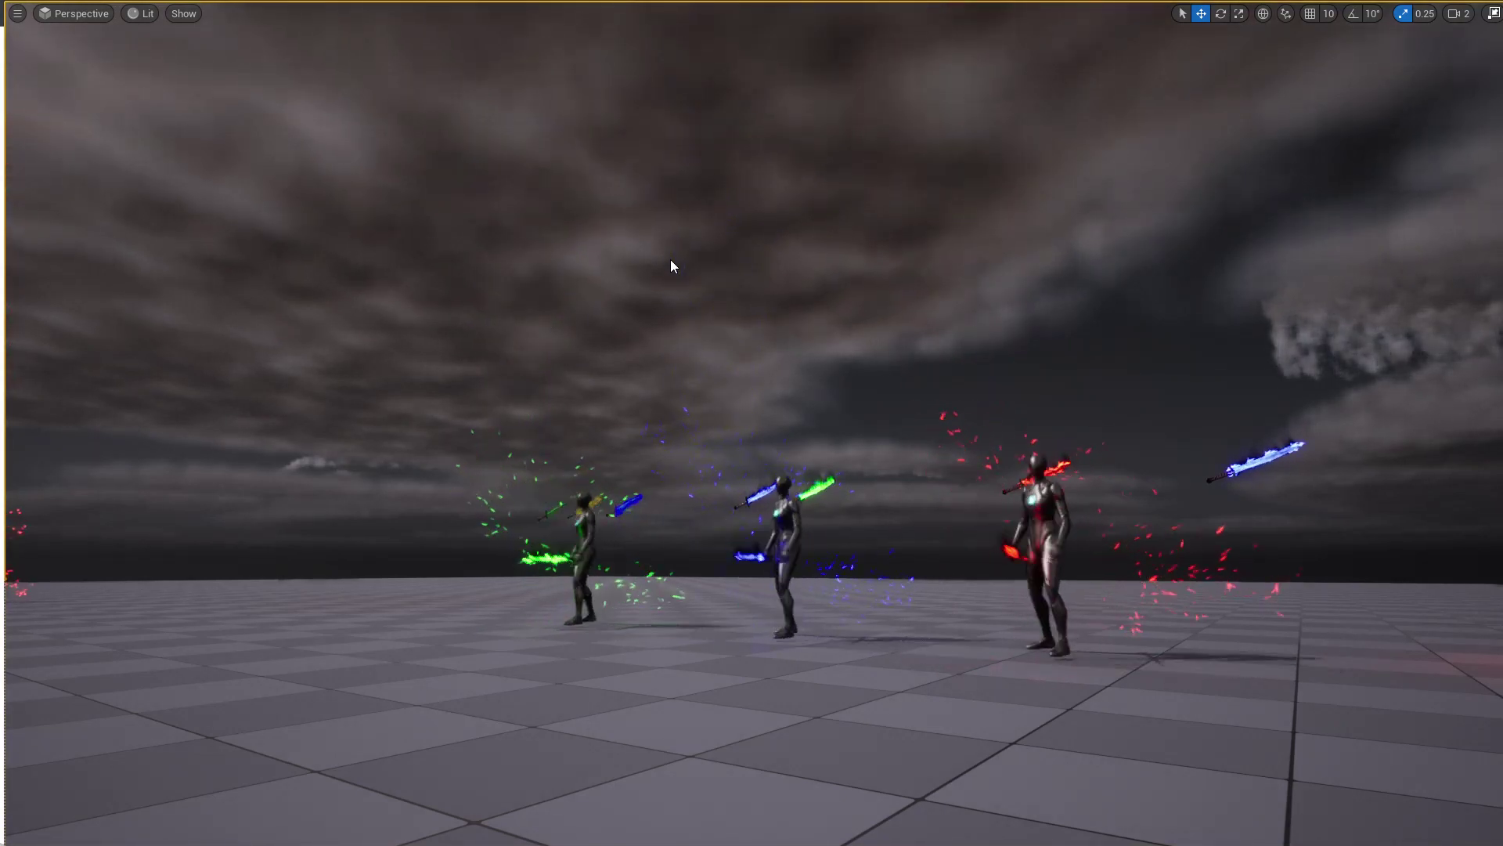
pyautogui.moveTo(671, 261); pyautogui.dragTo(704, 305, button='right')
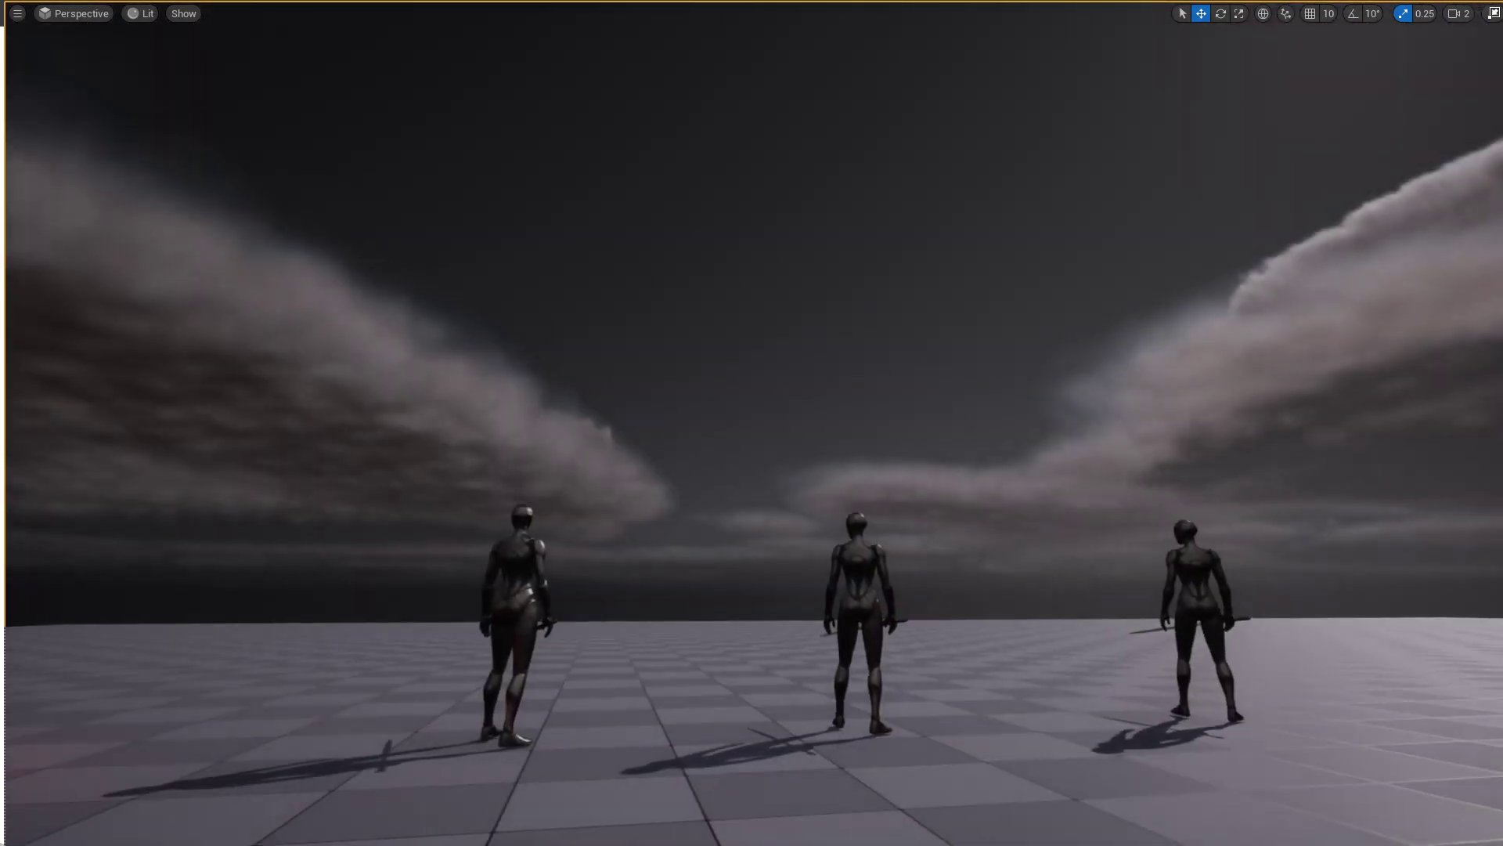
pyautogui.moveTo(704, 344); pyautogui.dragTo(740, 347, button='right')
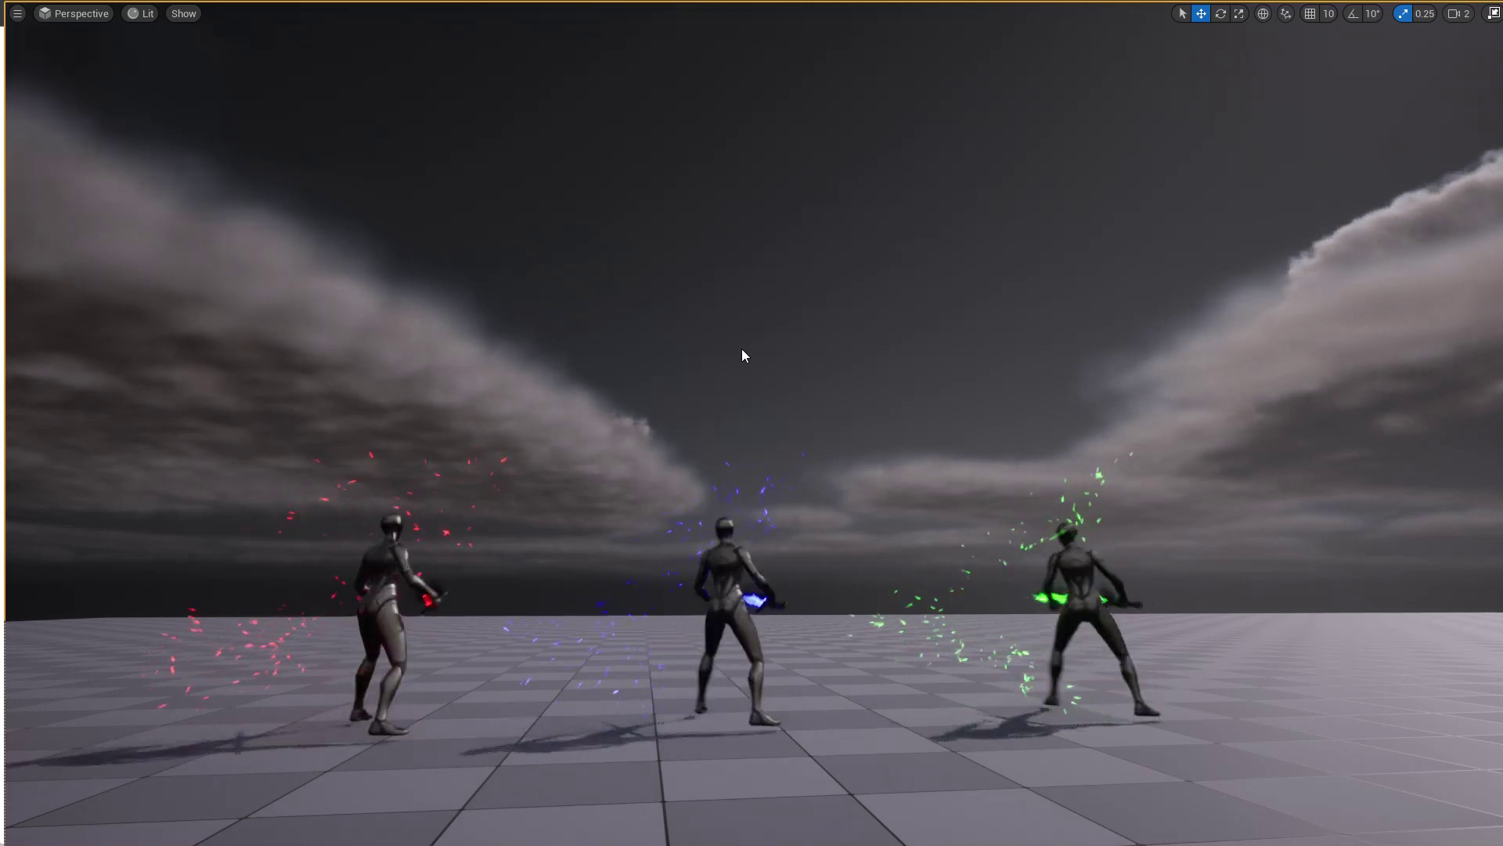
pyautogui.press('Escape')
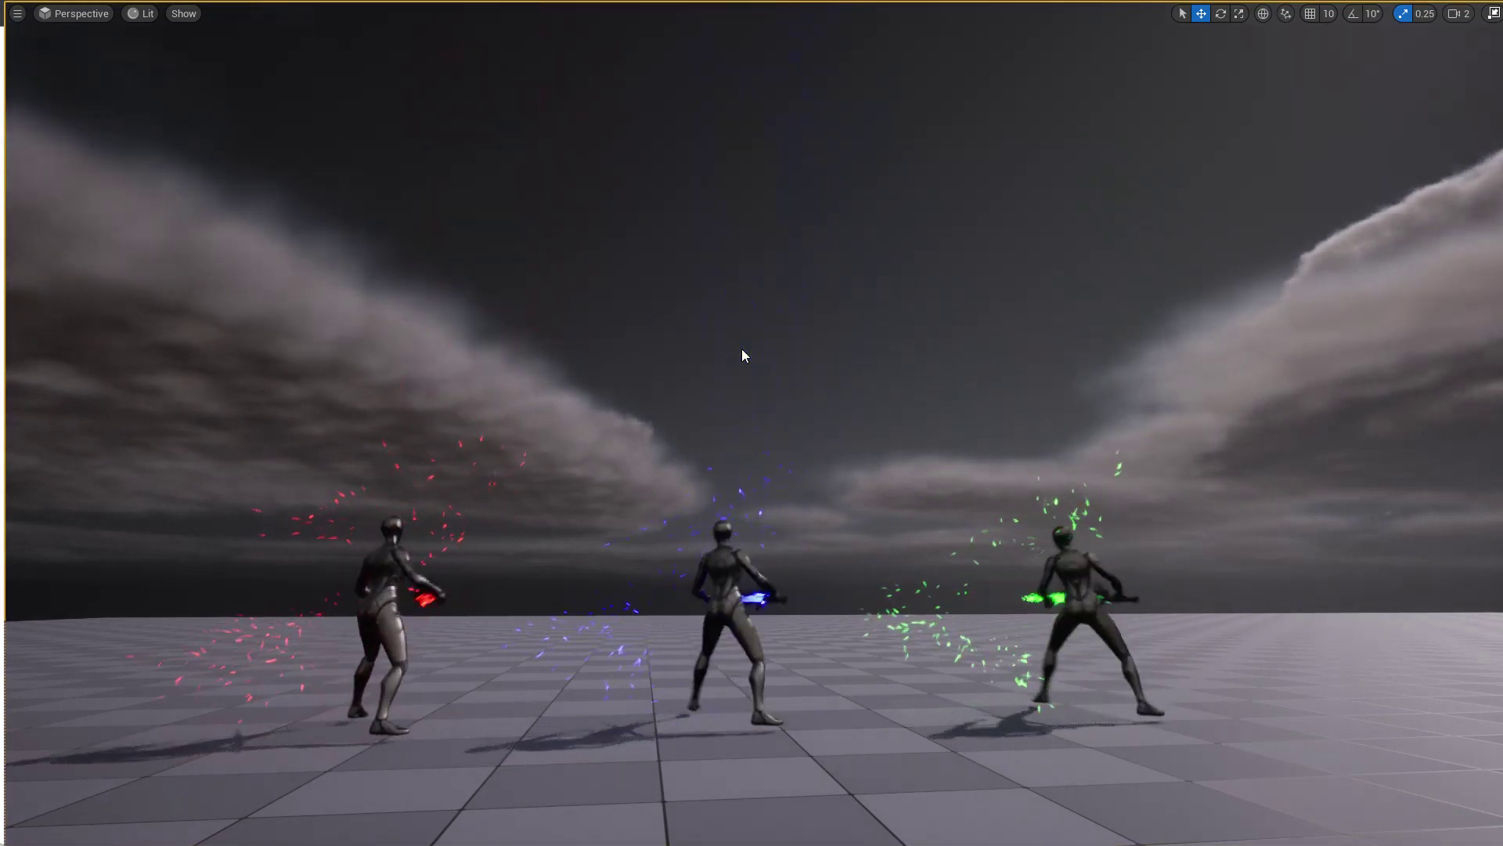
pyautogui.scroll(-3, 744, 356)
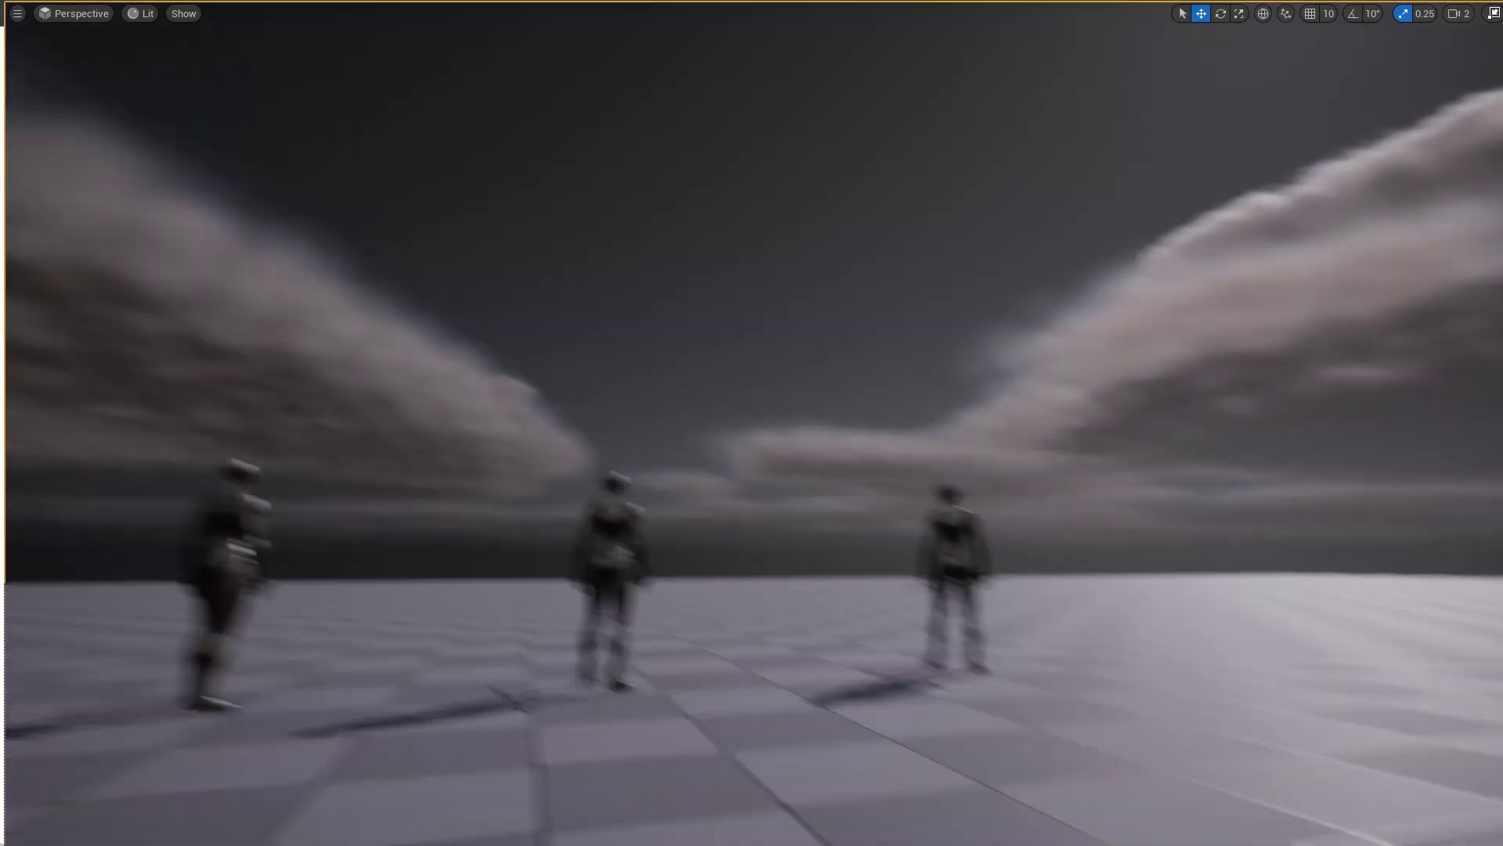
pyautogui.press('F11')
# Link On Completed directly to Play Anim Montage and move Toggle Sword Effect out of that chain.
pyautogui.click(758, 39)
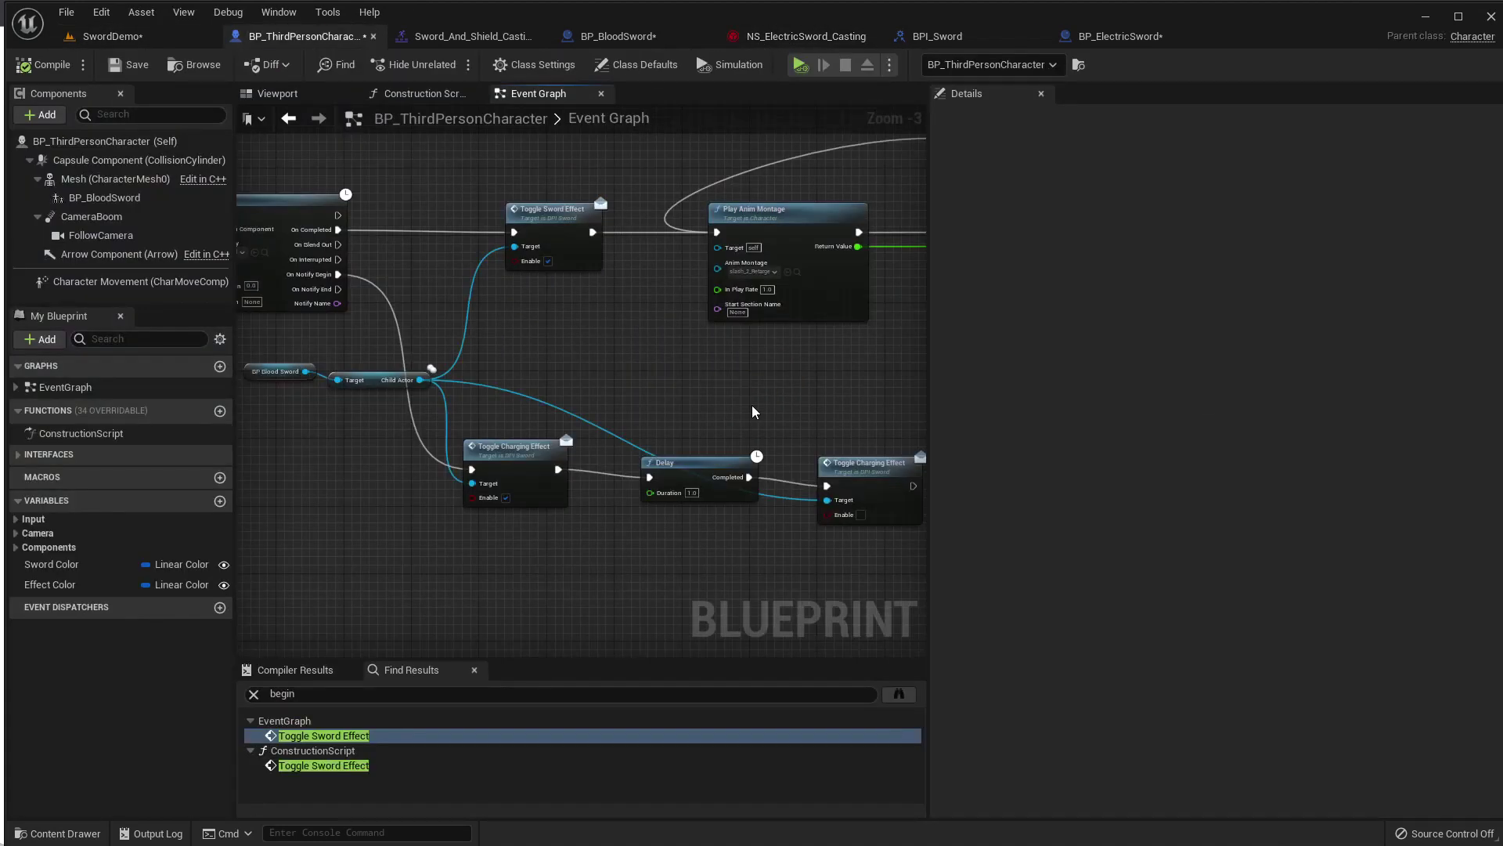
pyautogui.moveTo(339, 230); pyautogui.dragTo(568, 237)
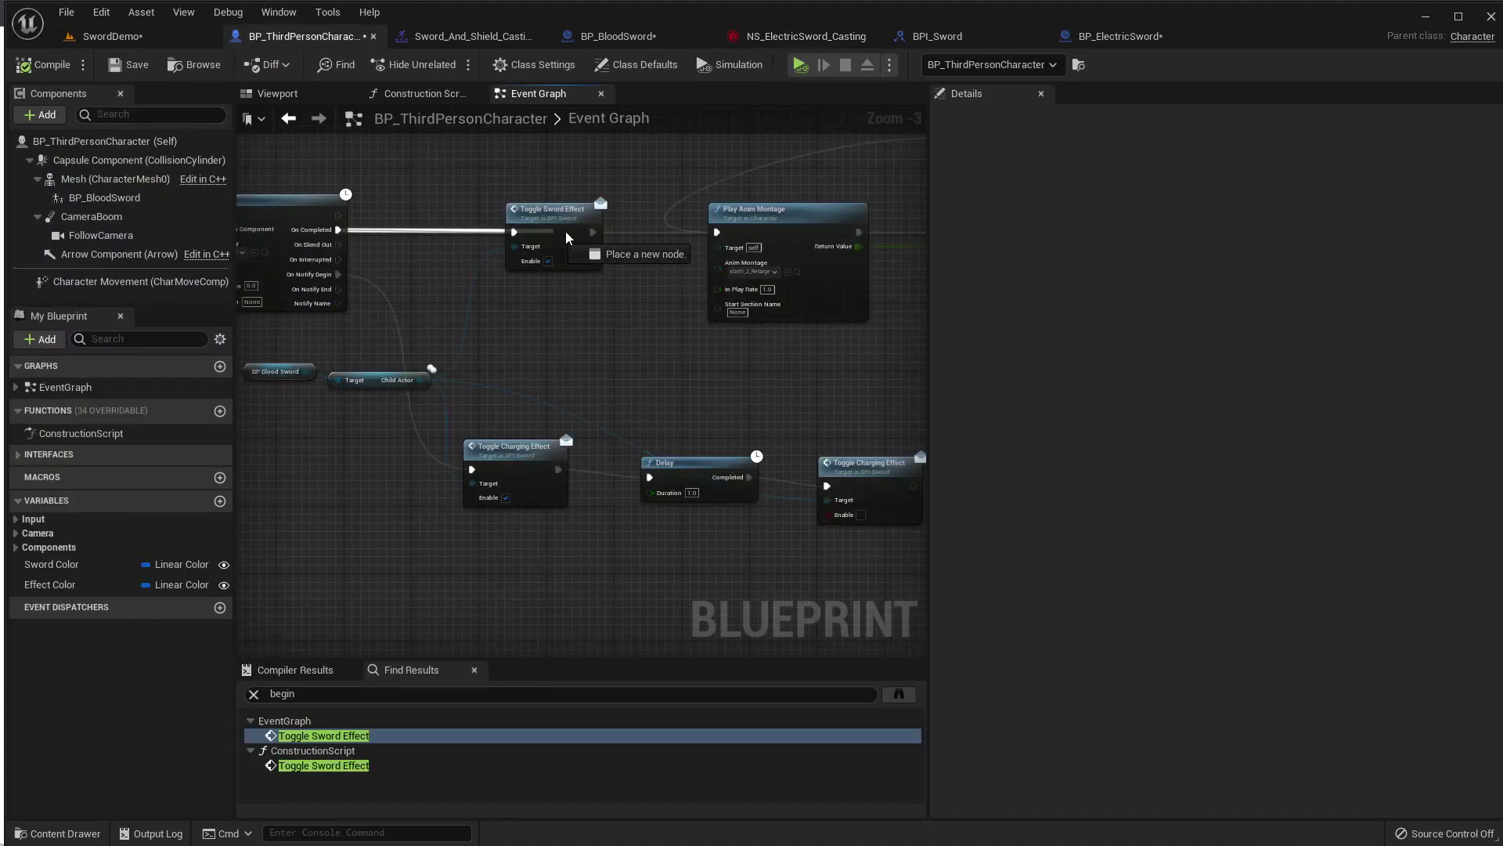
pyautogui.moveTo(718, 240); pyautogui.dragTo(718, 233)
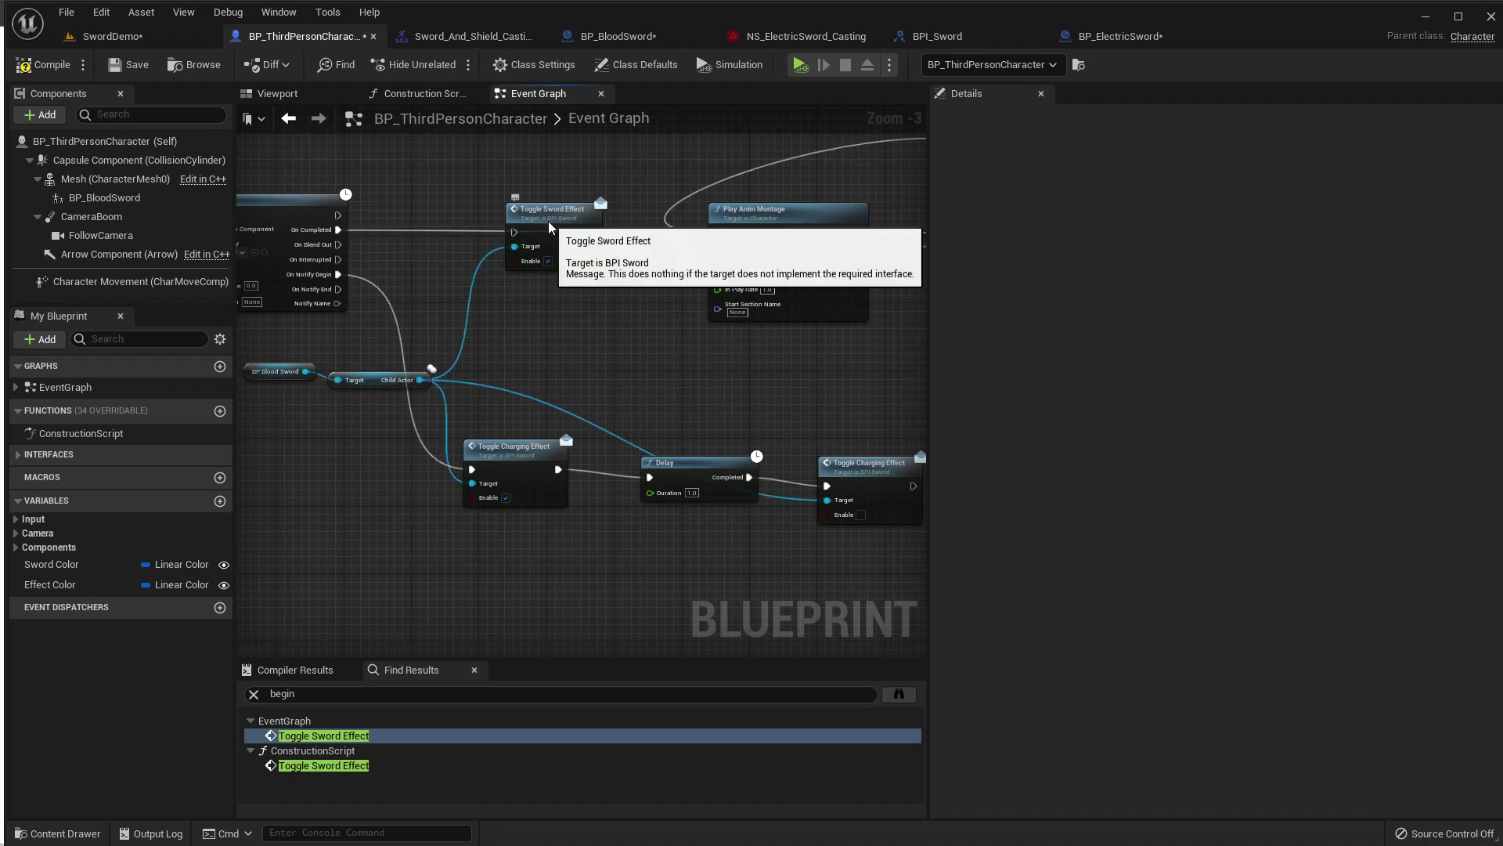
pyautogui.moveTo(549, 220); pyautogui.dragTo(633, 373)
pyautogui.rightClick(702, 407)
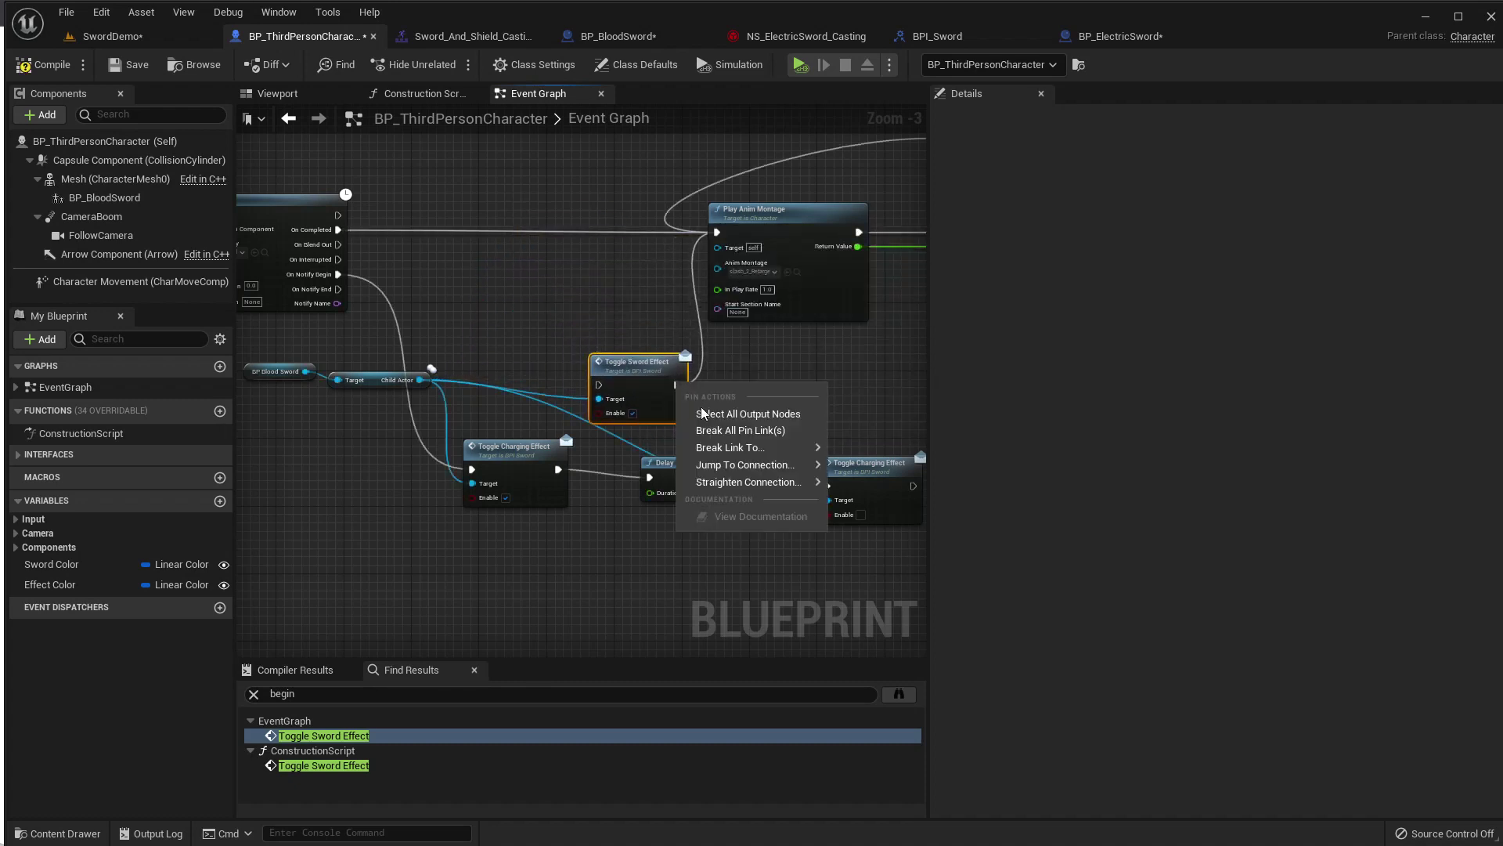
pyautogui.moveTo(712, 426); pyautogui.dragTo(567, 345, button='right')
pyautogui.scroll(-2, 567, 344)
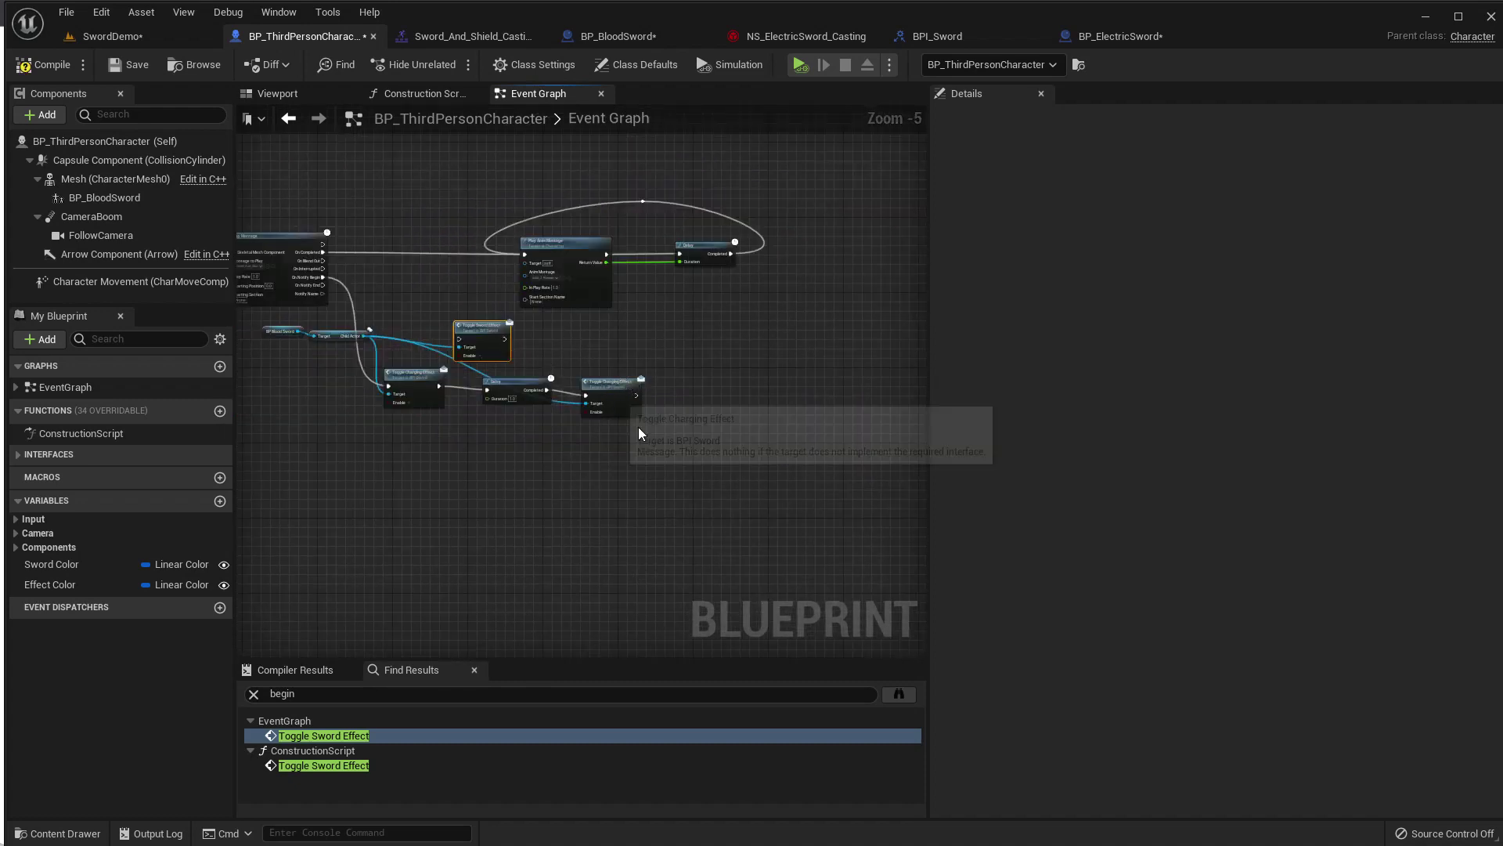
# Place Toggle Sword Effect after Toggle Charging Effect and connect it on to the Delay.
pyautogui.moveTo(637, 426)
pyautogui.mouseDown()
pyautogui.moveTo(515, 380)
pyautogui.moveTo(626, 384)
pyautogui.mouseUp()
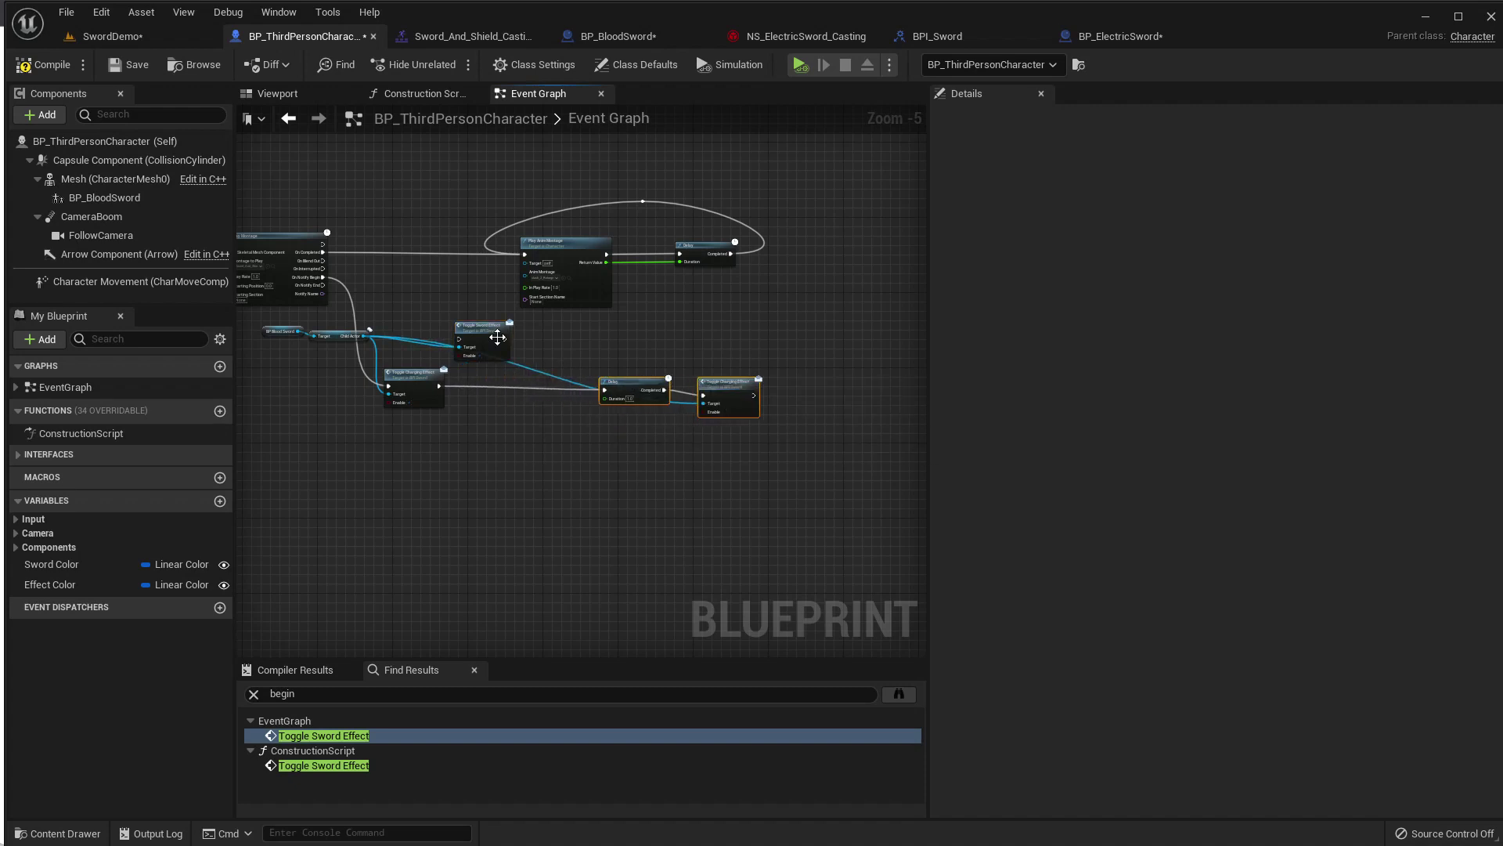
pyautogui.moveTo(498, 337); pyautogui.dragTo(536, 381)
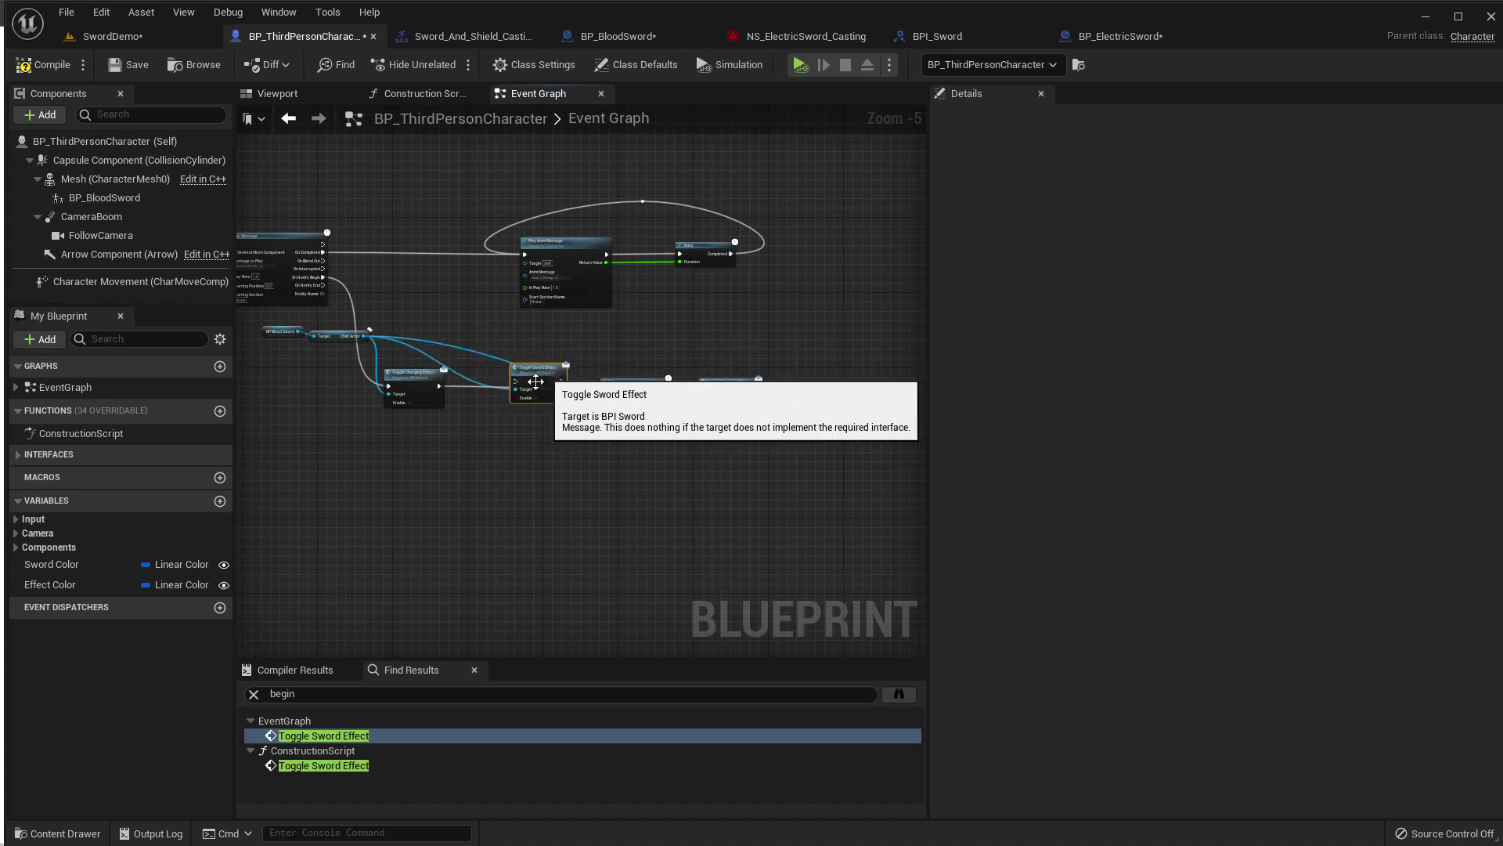
pyautogui.scroll(2, 453, 389)
pyautogui.moveTo(415, 369)
pyautogui.mouseDown()
pyautogui.moveTo(550, 362)
pyautogui.moveTo(712, 382)
pyautogui.mouseUp()
pyautogui.moveTo(712, 381); pyautogui.dragTo(849, 381, button='right')
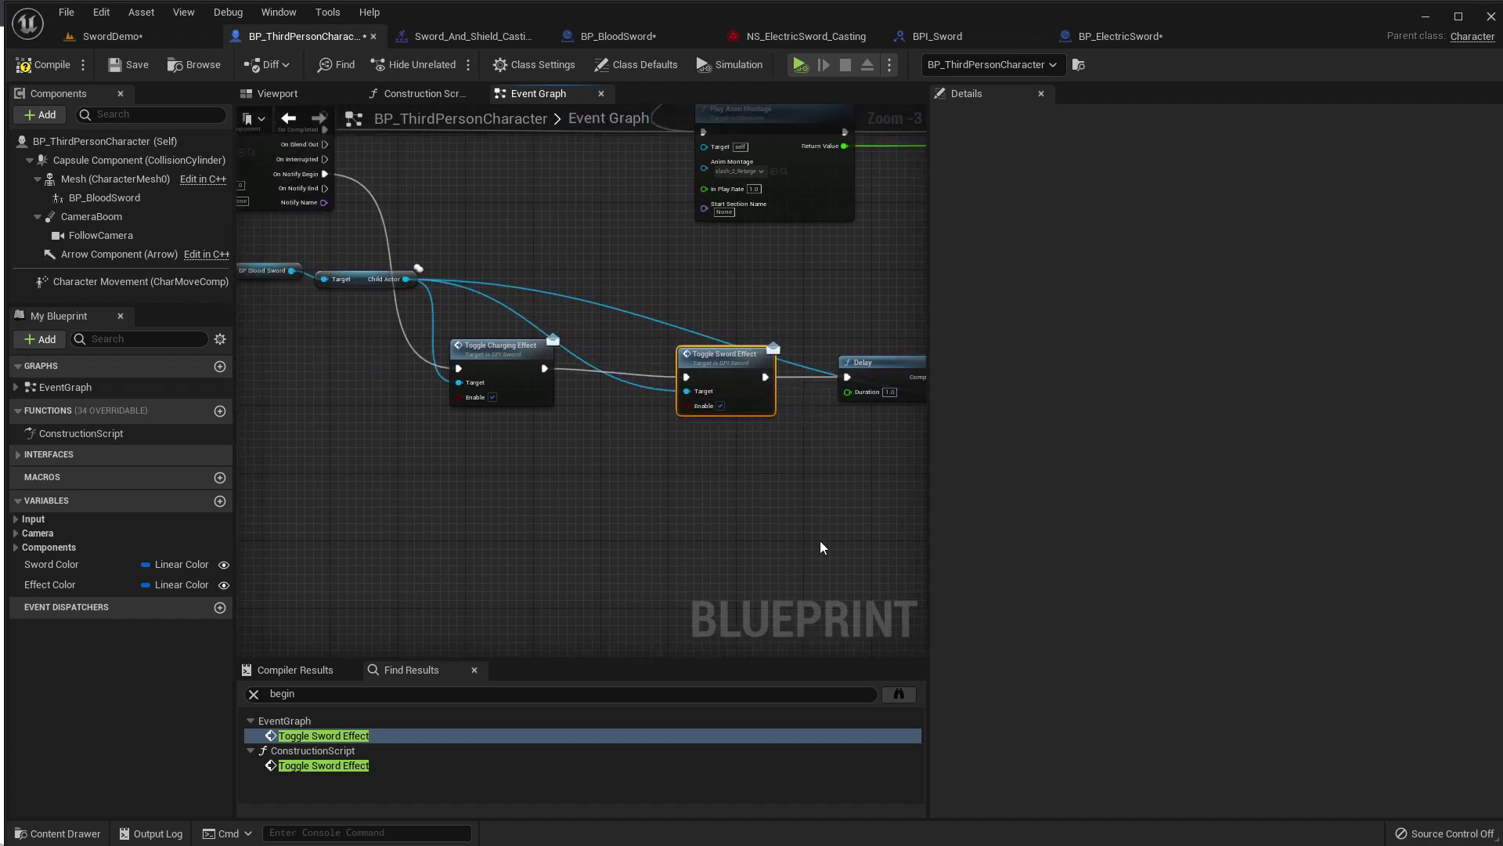
pyautogui.scroll(-2, 587, 511)
pyautogui.moveTo(747, 442); pyautogui.dragTo(748, 442)
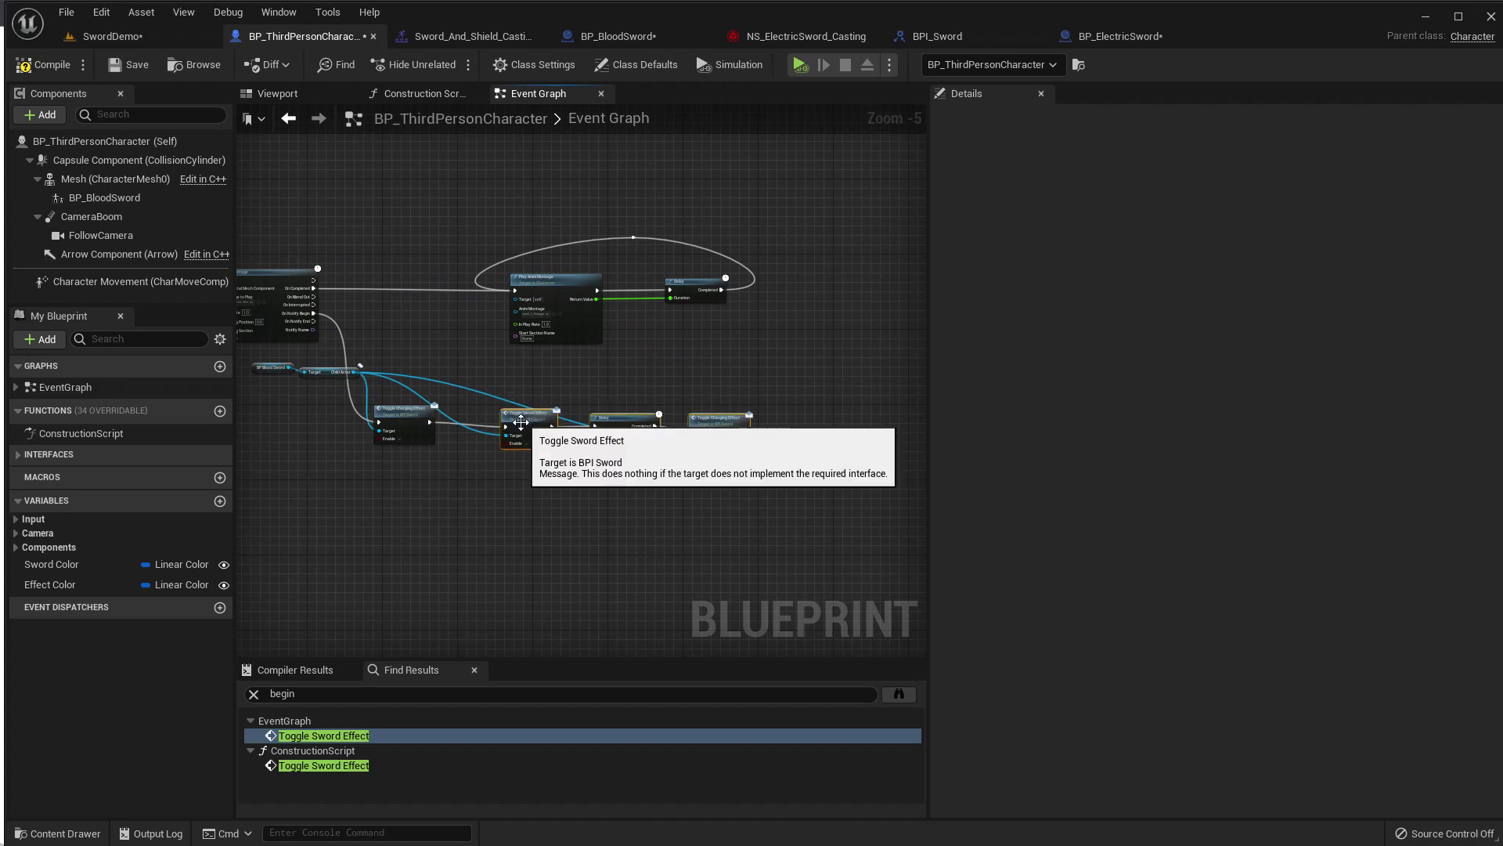
pyautogui.scroll(2, 473, 452)
pyautogui.scroll(1, 470, 452)
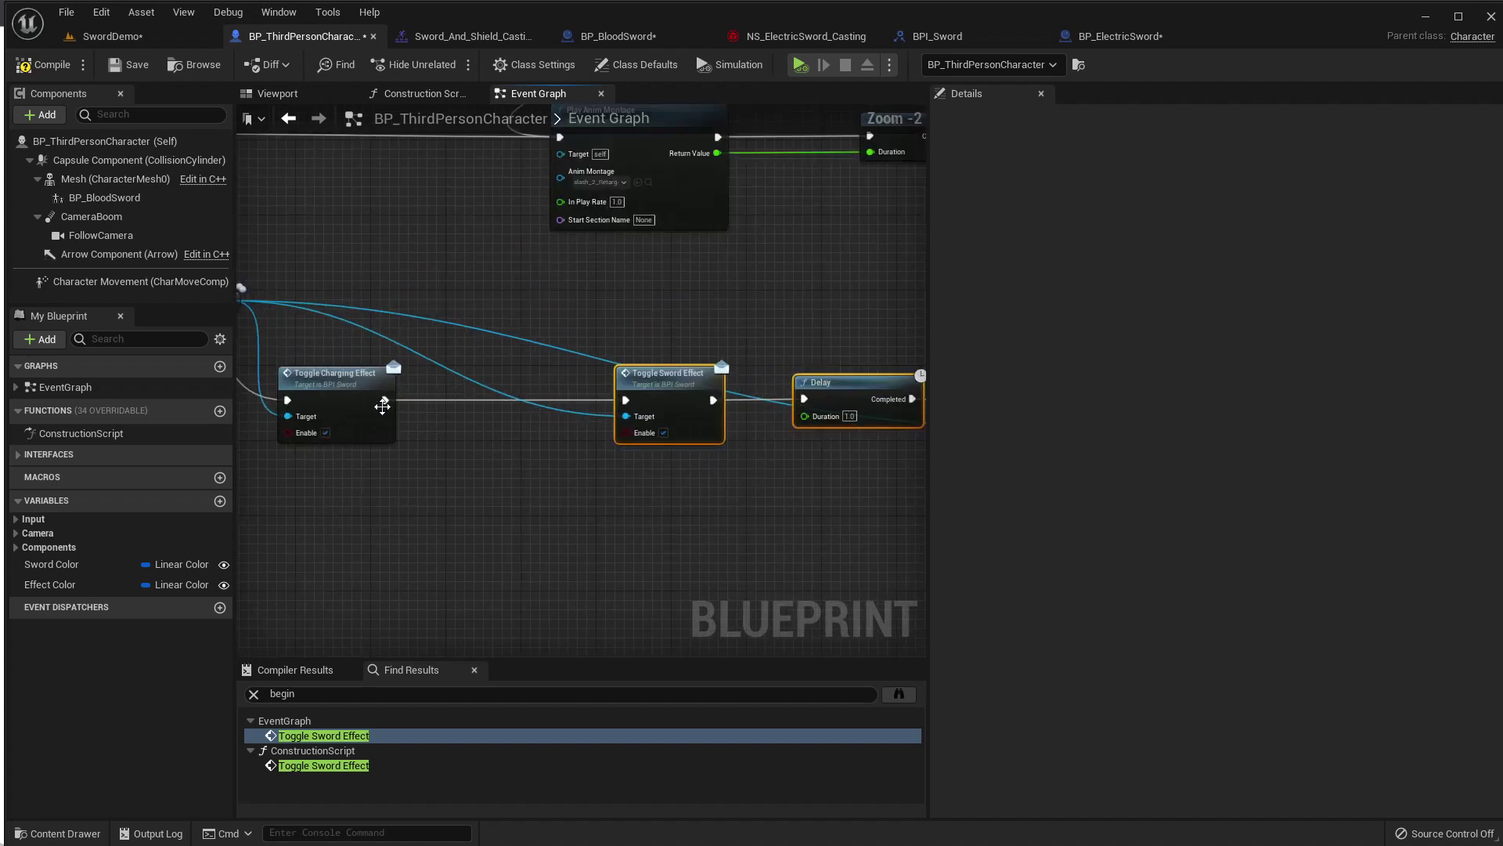
# Insert a 0.5 s Delay after Toggle Charging Effect and set the following Delay to 0.5.
pyautogui.moveTo(384, 400); pyautogui.dragTo(462, 401)
pyautogui.write('del')
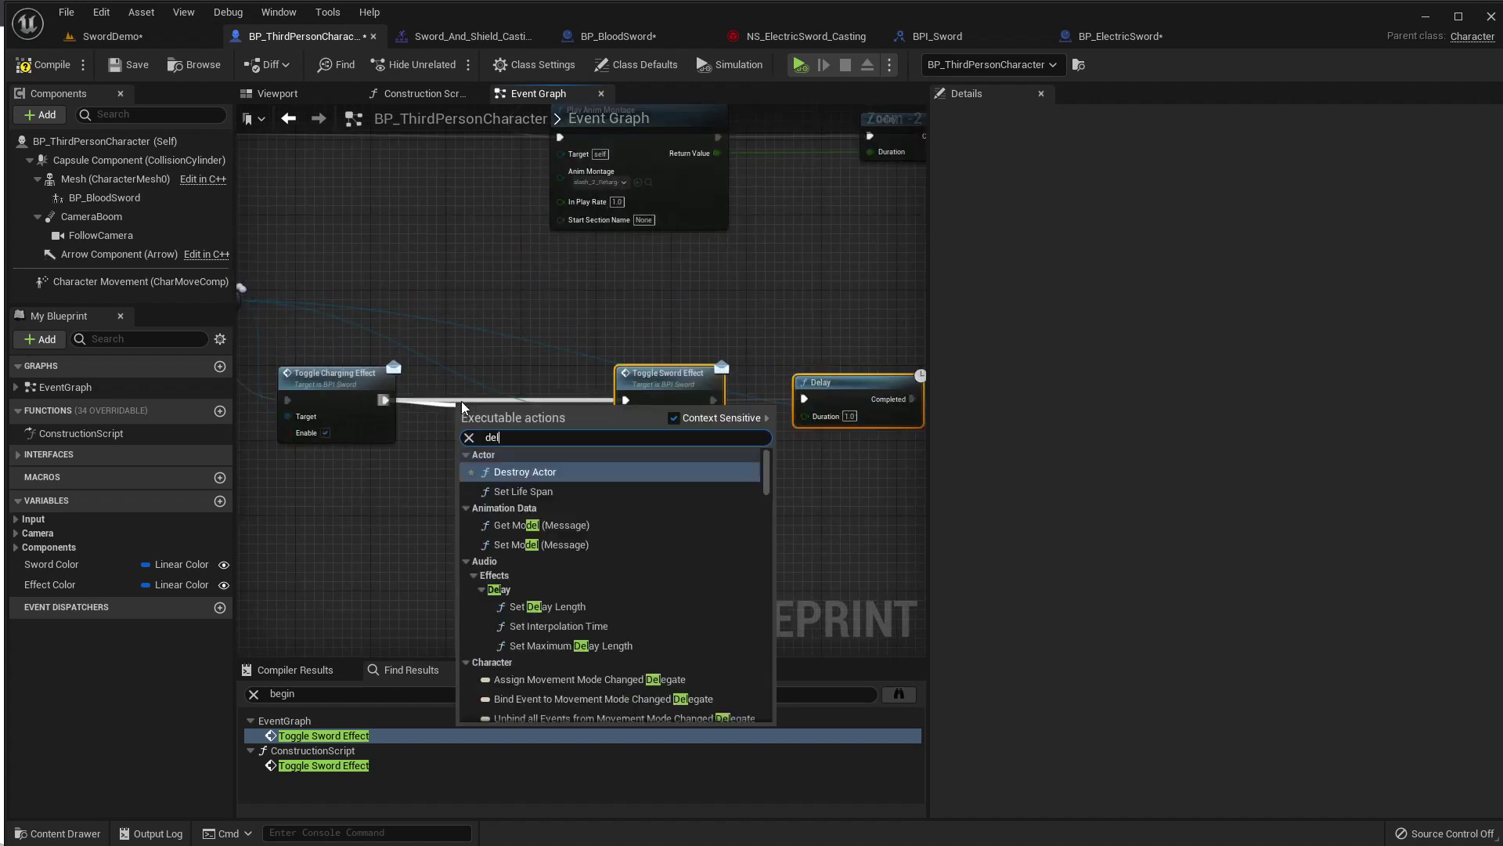
pyautogui.write('ay')
pyautogui.press('Return')
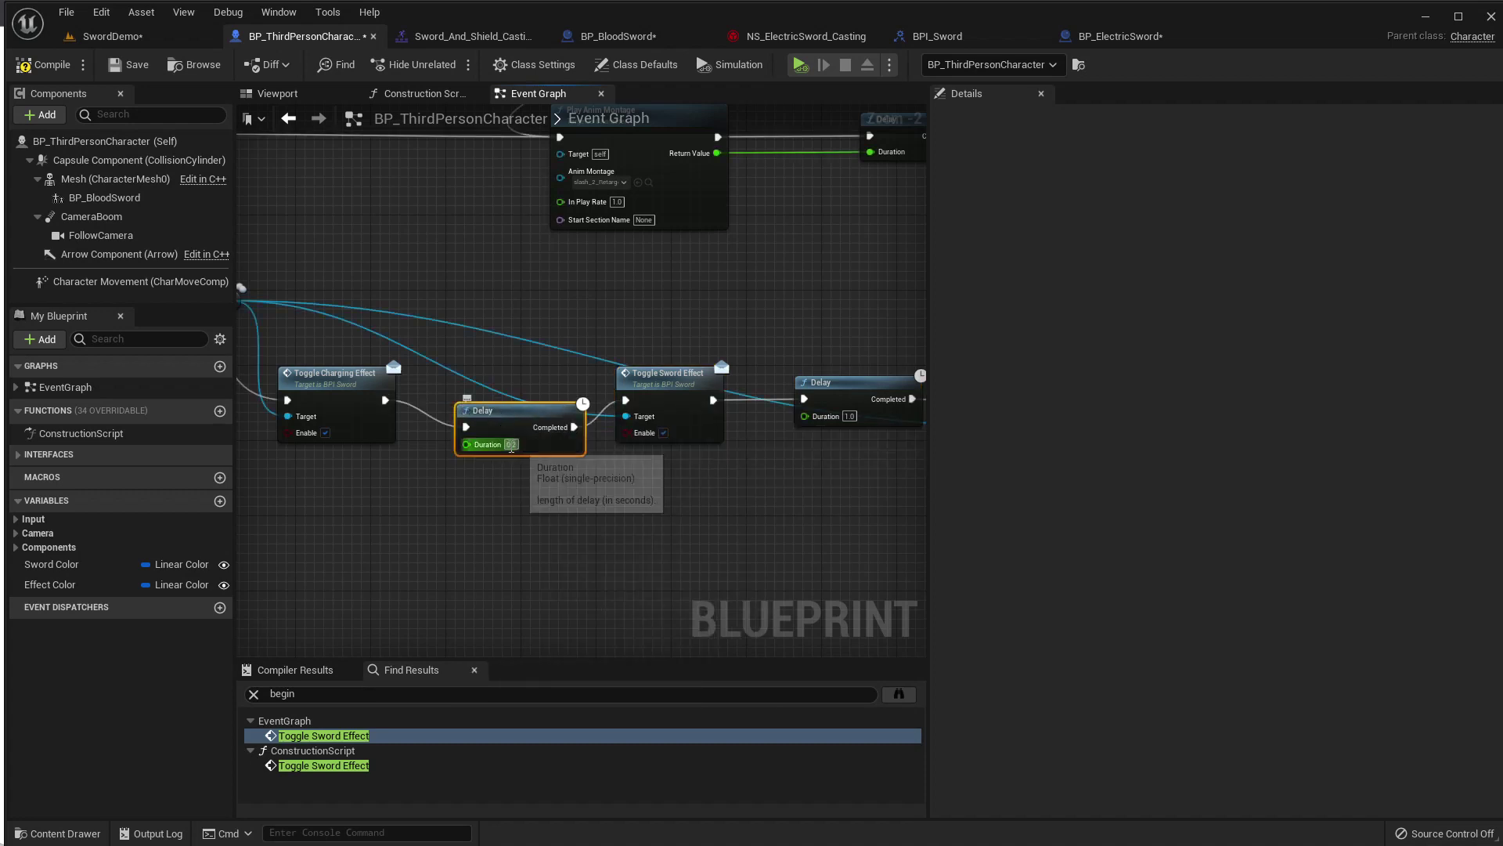
pyautogui.click(510, 444)
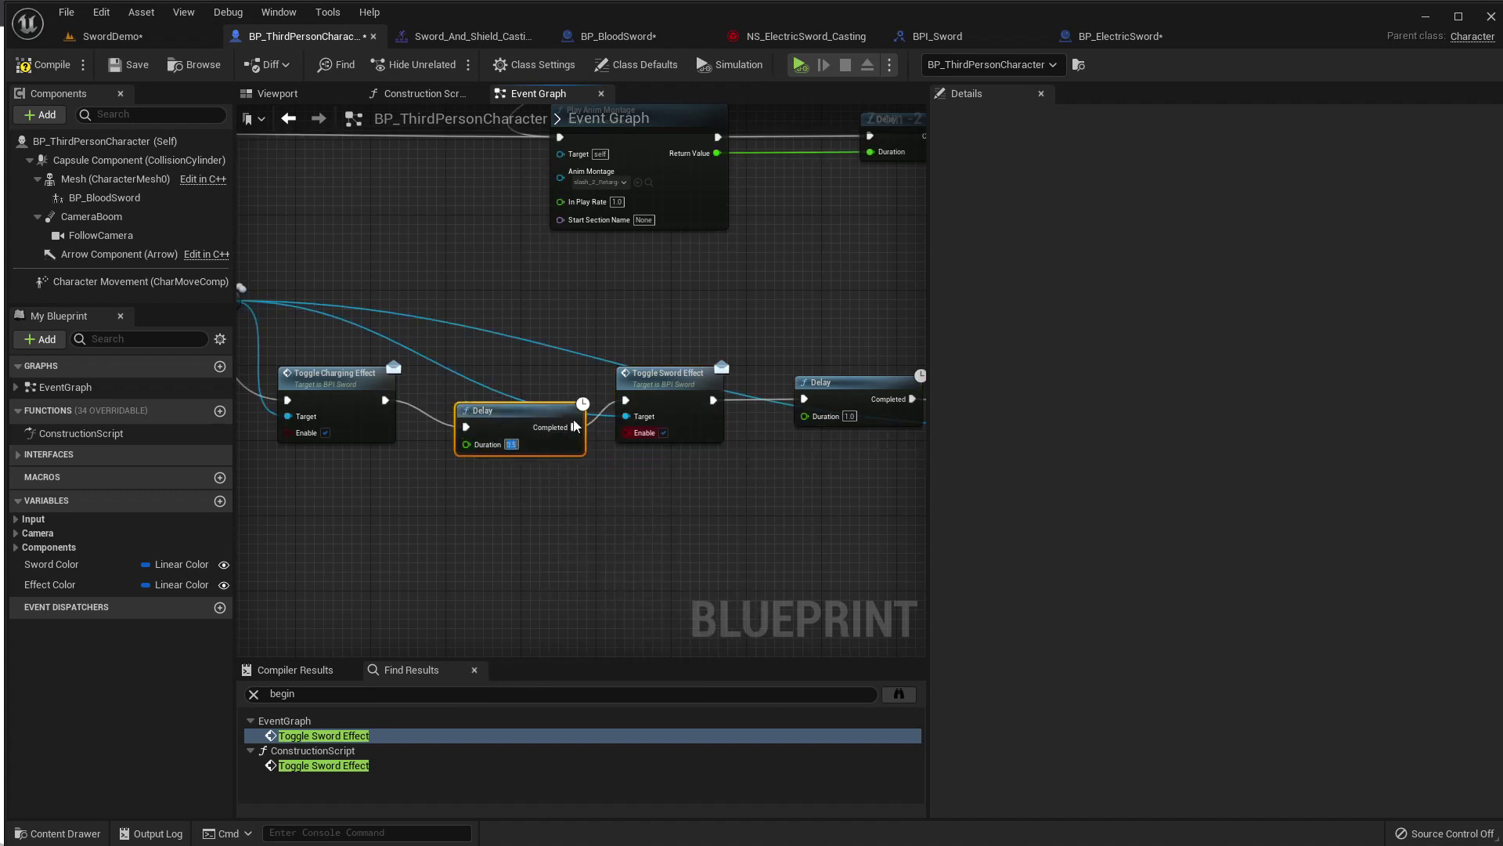
pyautogui.moveTo(519, 412); pyautogui.dragTo(509, 383)
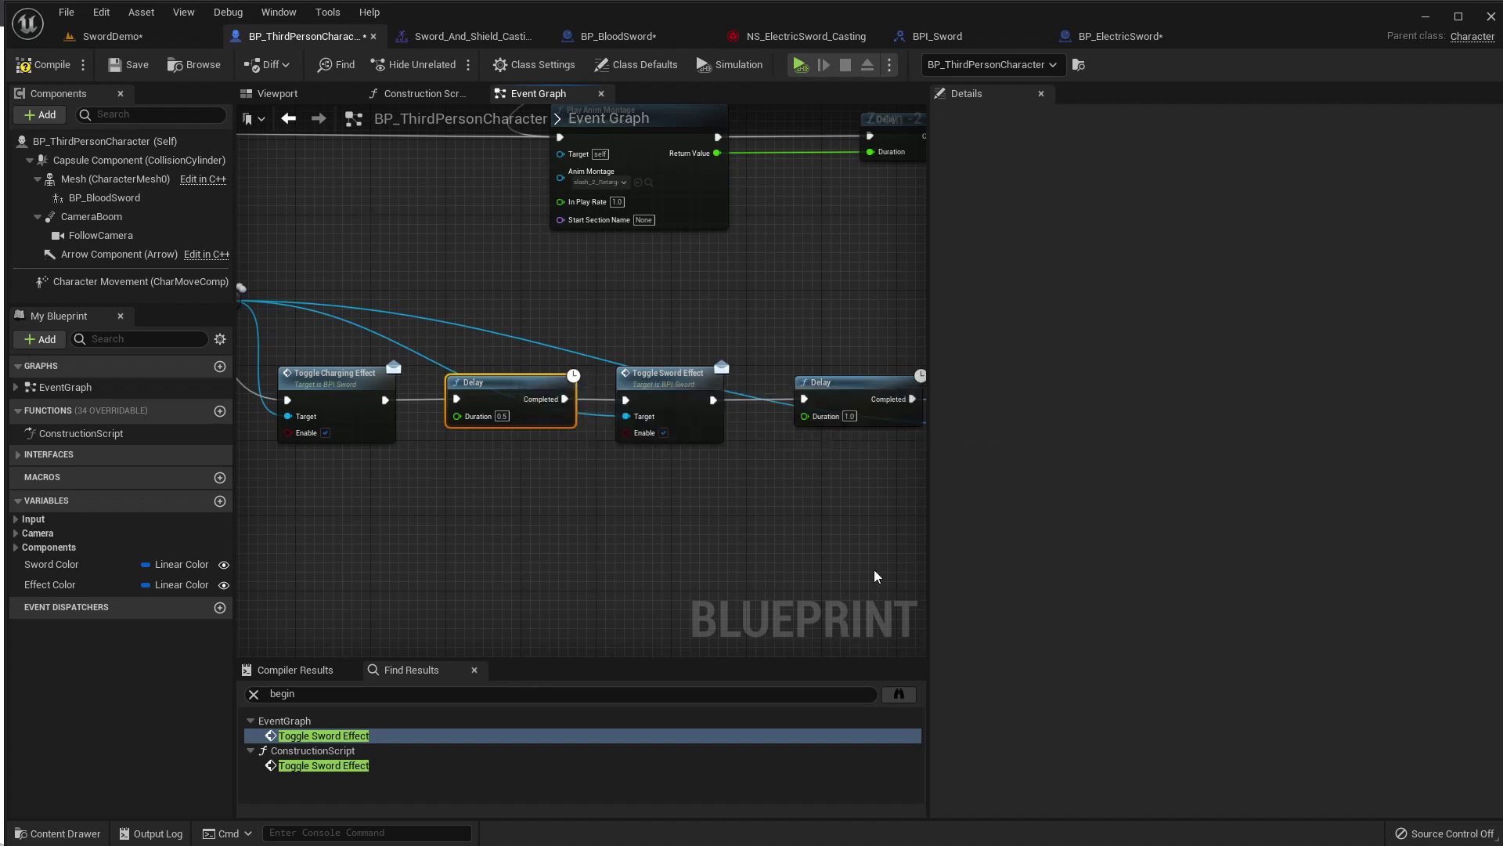
pyautogui.moveTo(875, 577); pyautogui.dragTo(720, 554, button='right')
pyautogui.click(693, 394)
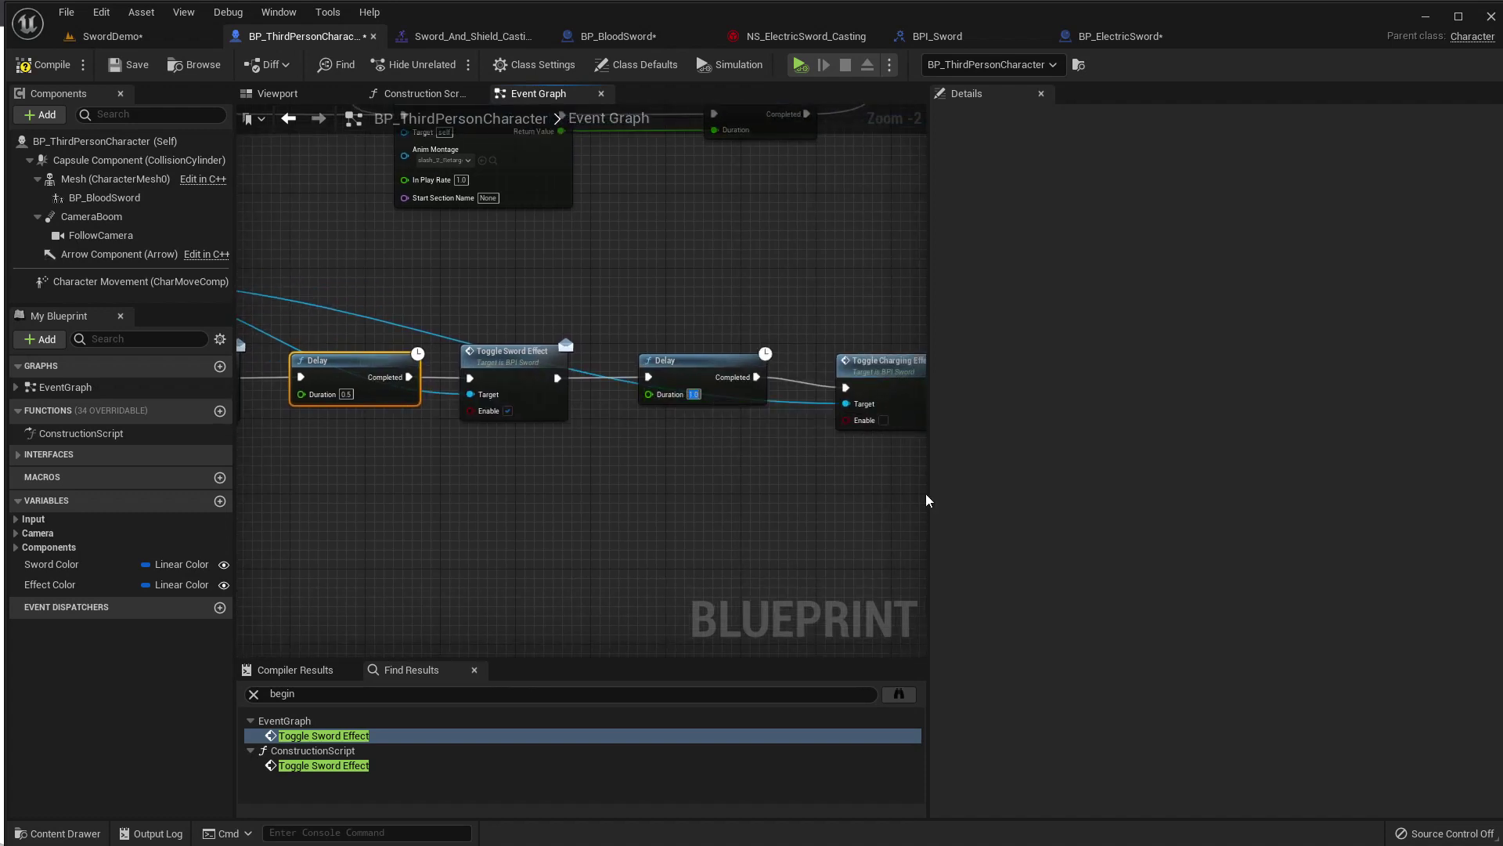
pyautogui.write('0.5')
pyautogui.click(109, 36)
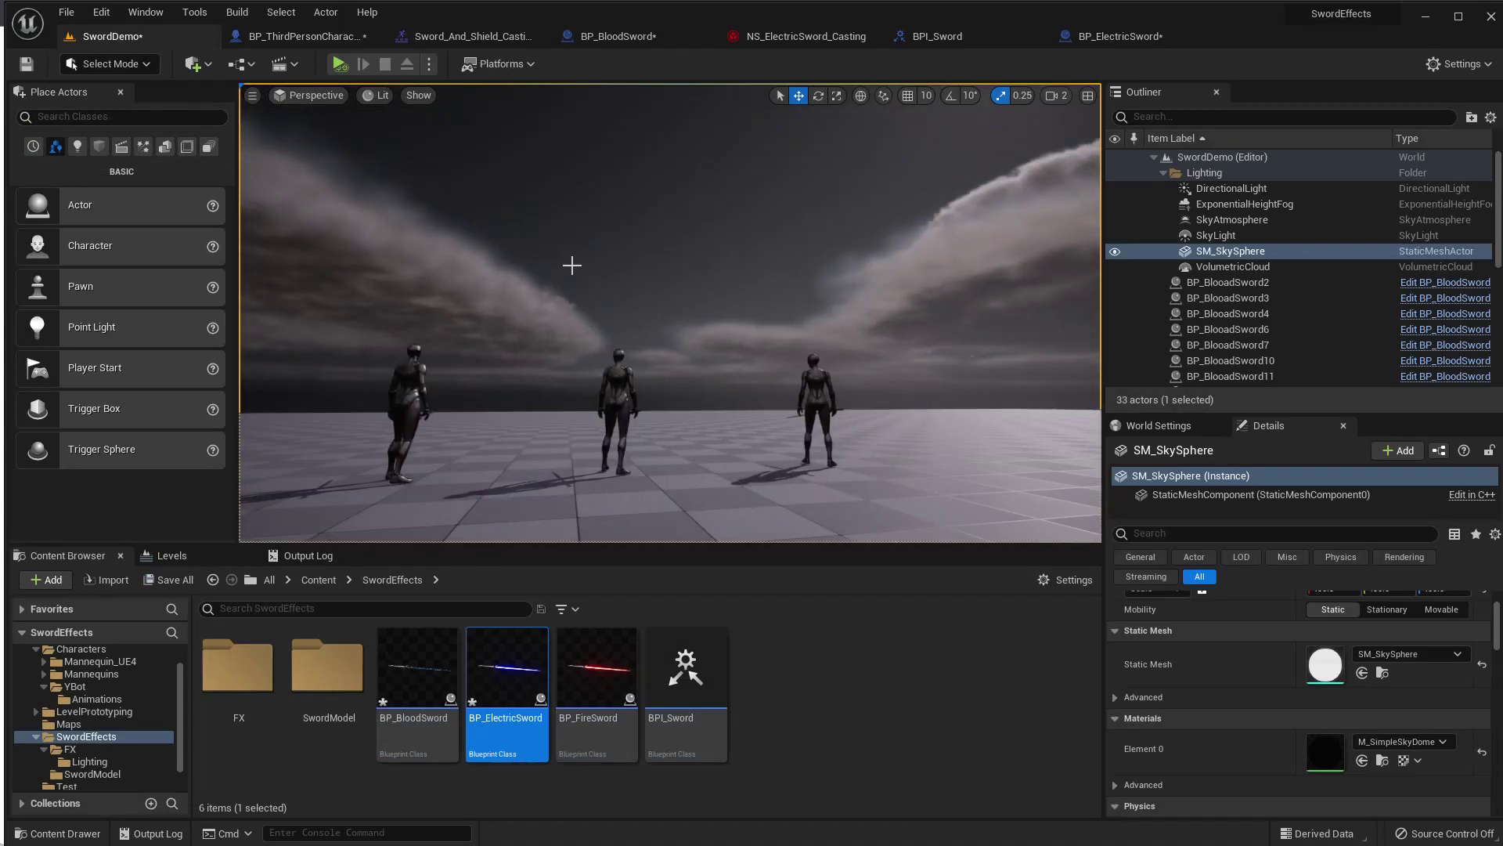
# Play-test the casting, then open slash_4_Retargeted and scrub through its frames.
pyautogui.hotkey('alt', 'p')
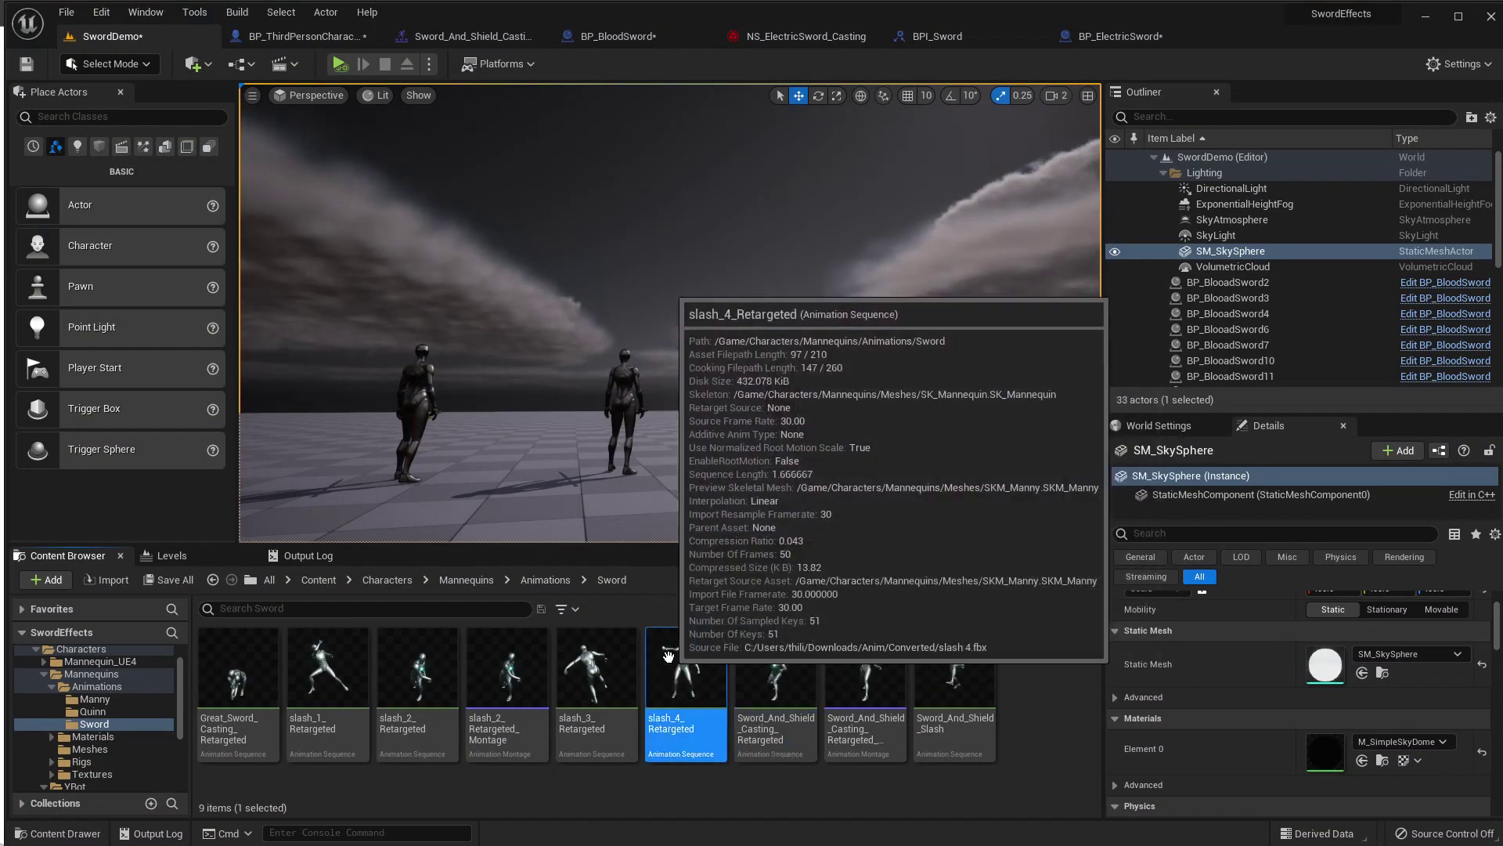
pyautogui.doubleClick(668, 656)
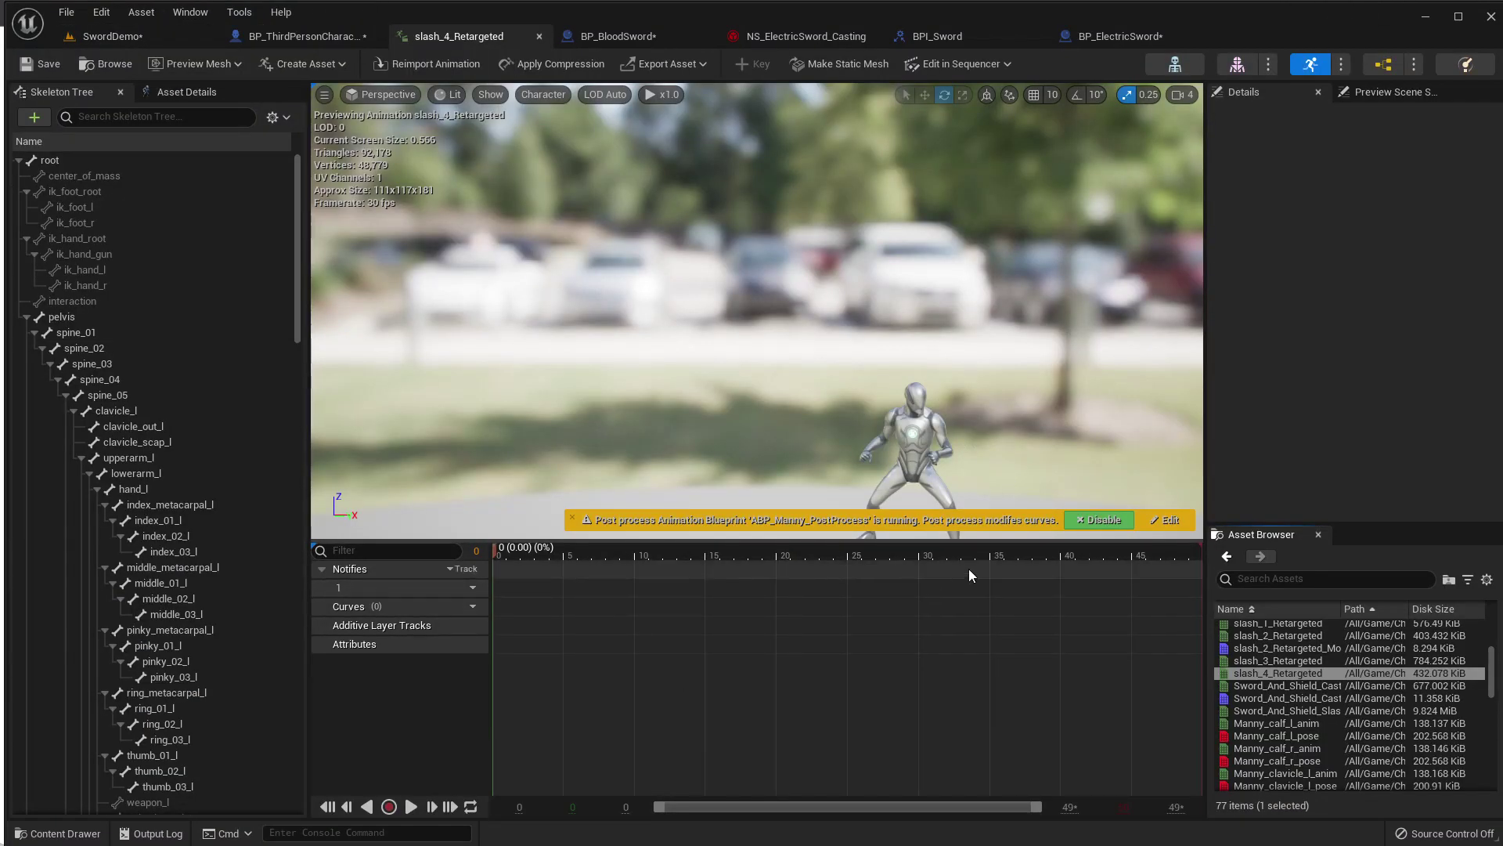
pyautogui.moveTo(971, 552)
pyautogui.mouseDown()
pyautogui.moveTo(1160, 552)
pyautogui.moveTo(1213, 578)
pyautogui.moveTo(504, 523)
pyautogui.moveTo(528, 512)
pyautogui.mouseUp()
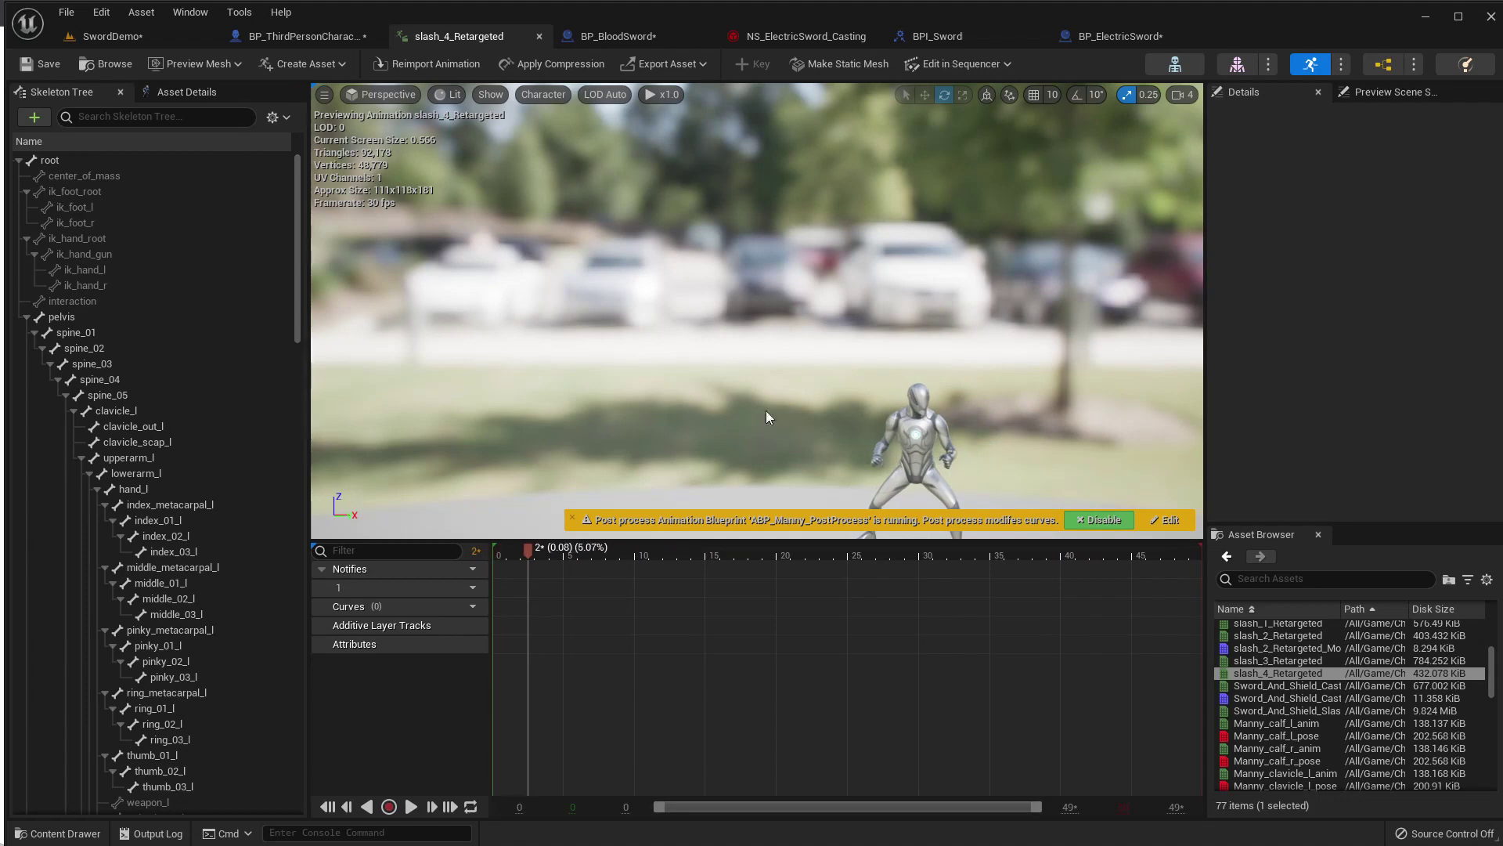
pyautogui.click(109, 66)
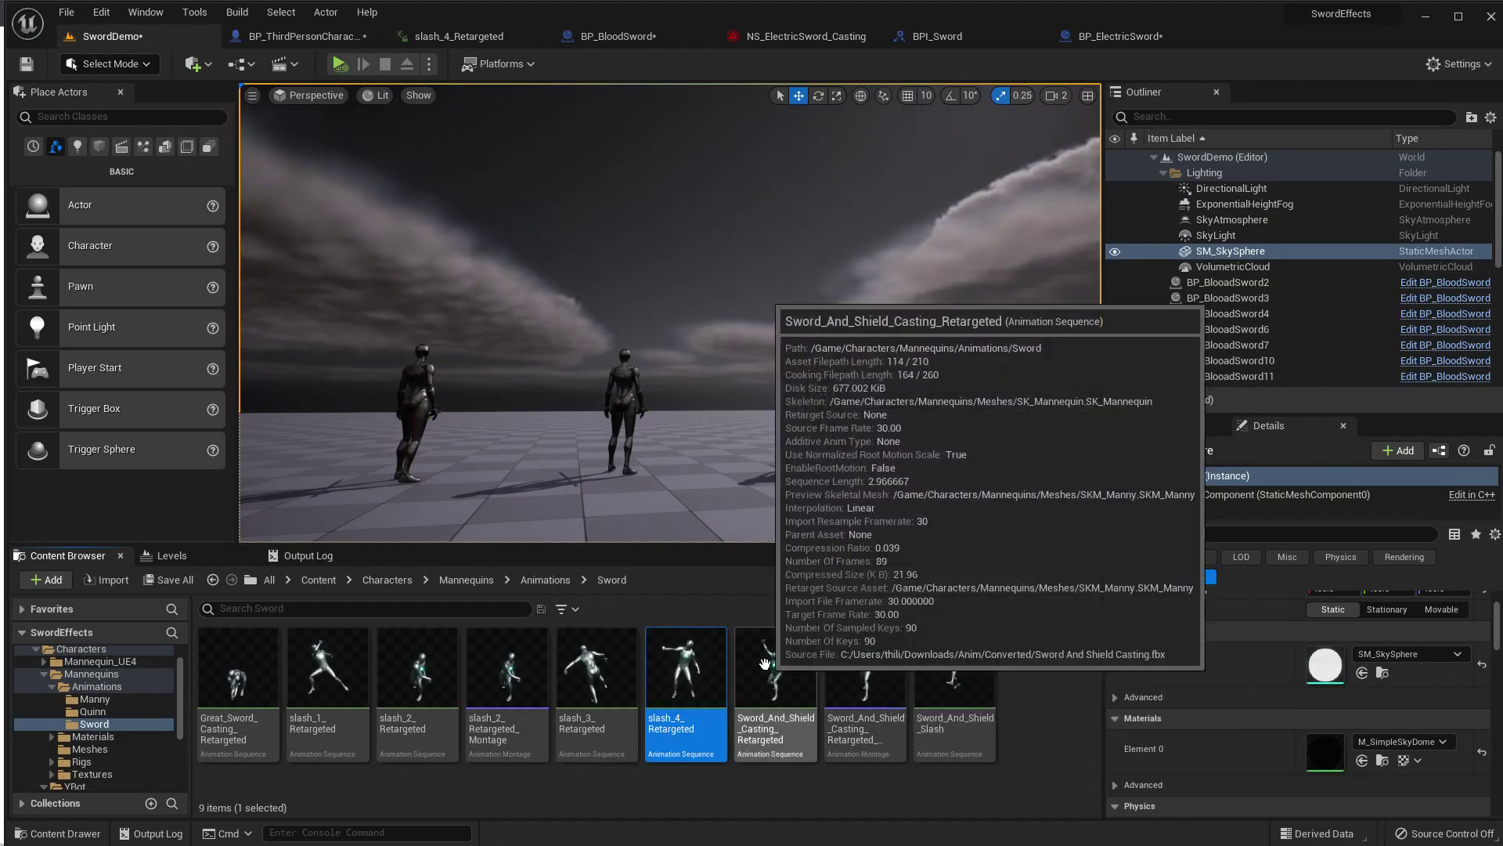
pyautogui.click(765, 664)
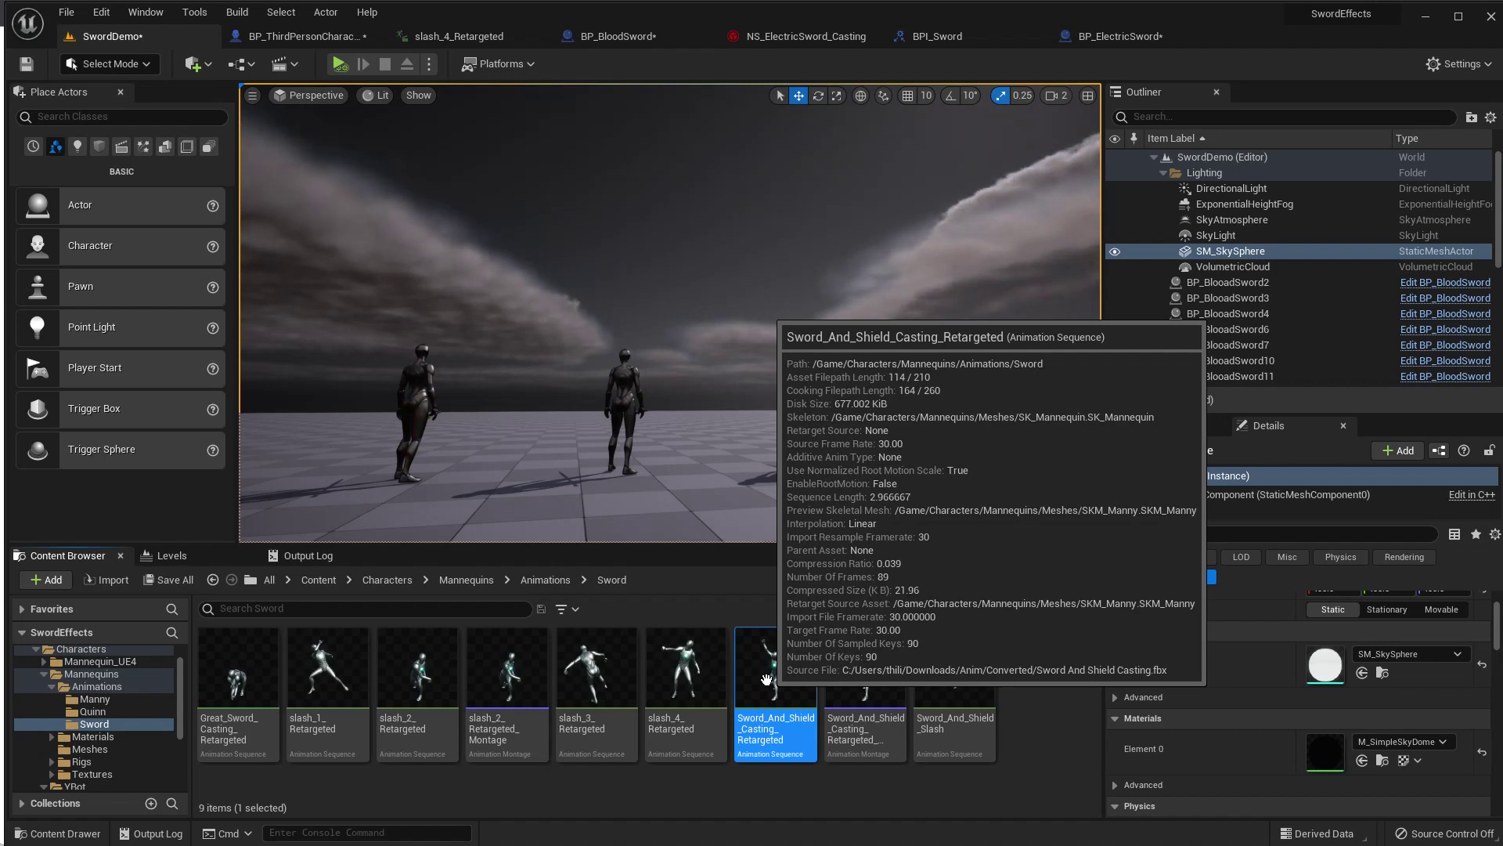
# Open the casting animation's montage and raise its segment's Anim End Time from 1.46 to 2.9.
pyautogui.doubleClick(767, 678)
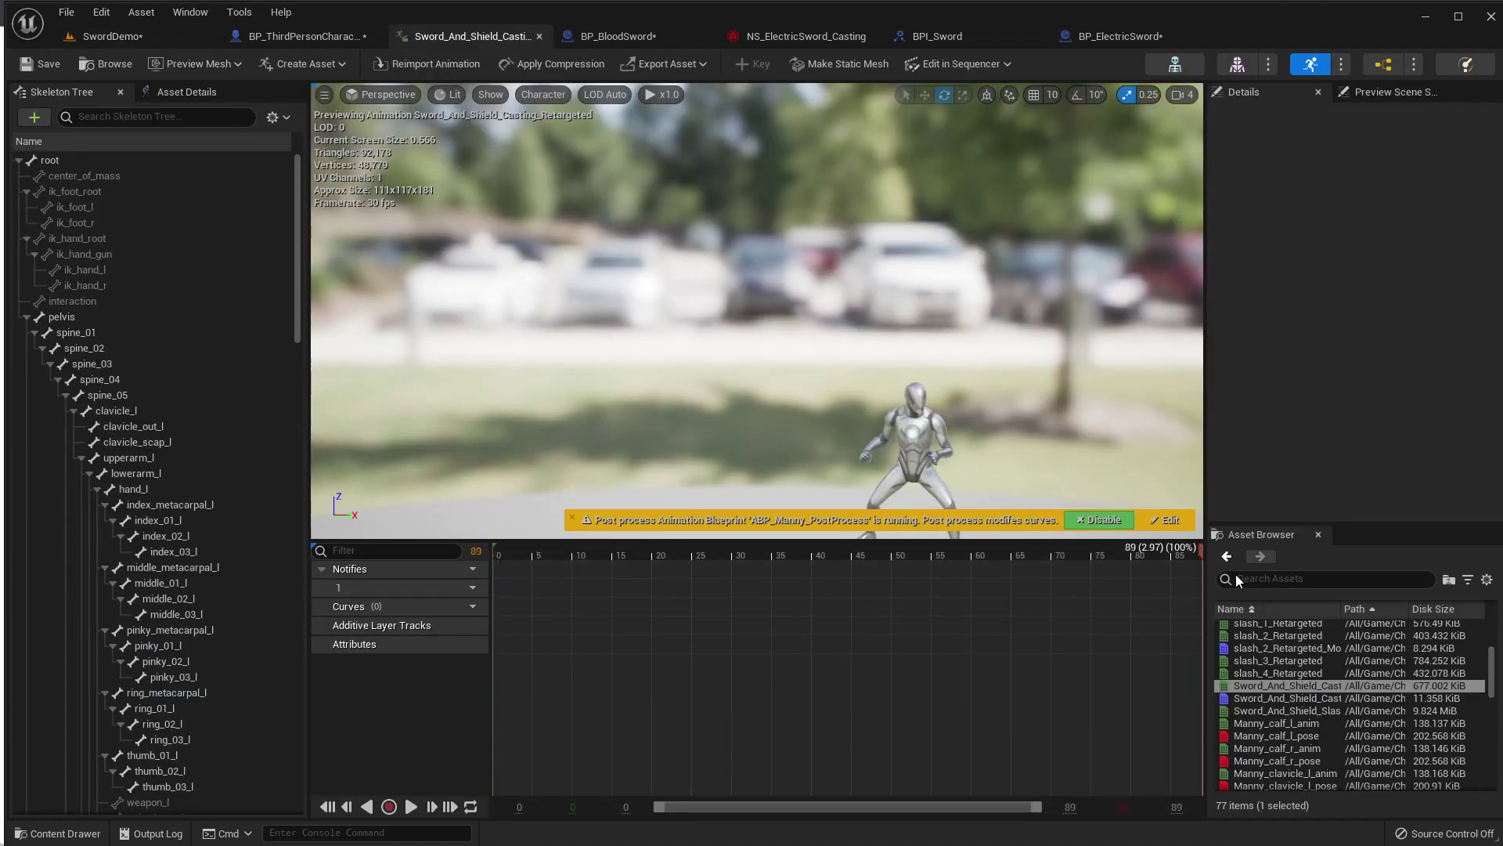
pyautogui.moveTo(1189, 554); pyautogui.dragTo(1191, 557)
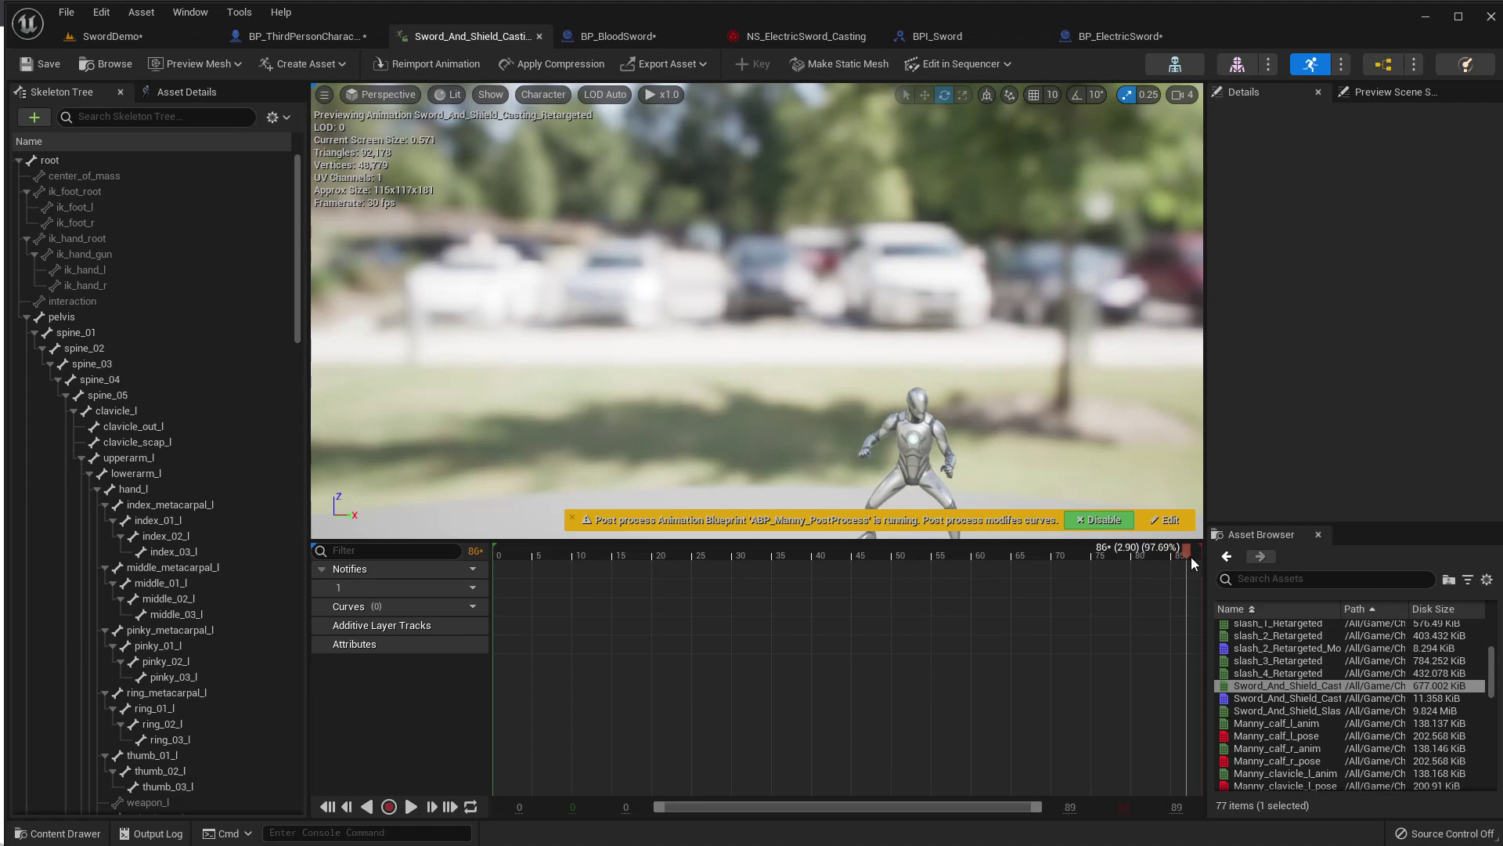
pyautogui.moveTo(1191, 557); pyautogui.dragTo(1045, 553)
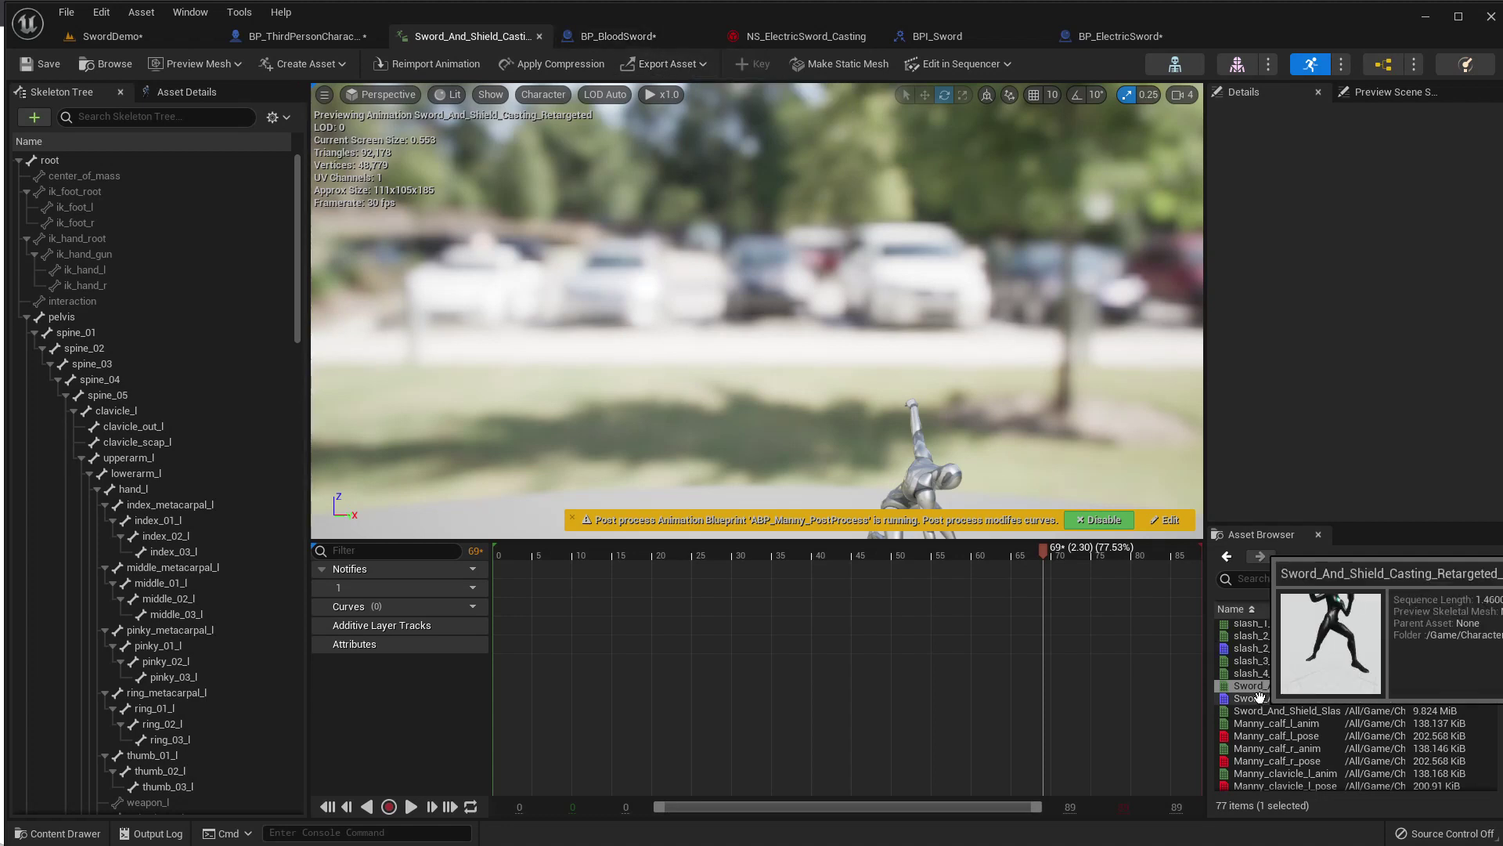
pyautogui.doubleClick(1284, 697)
pyautogui.click(679, 589)
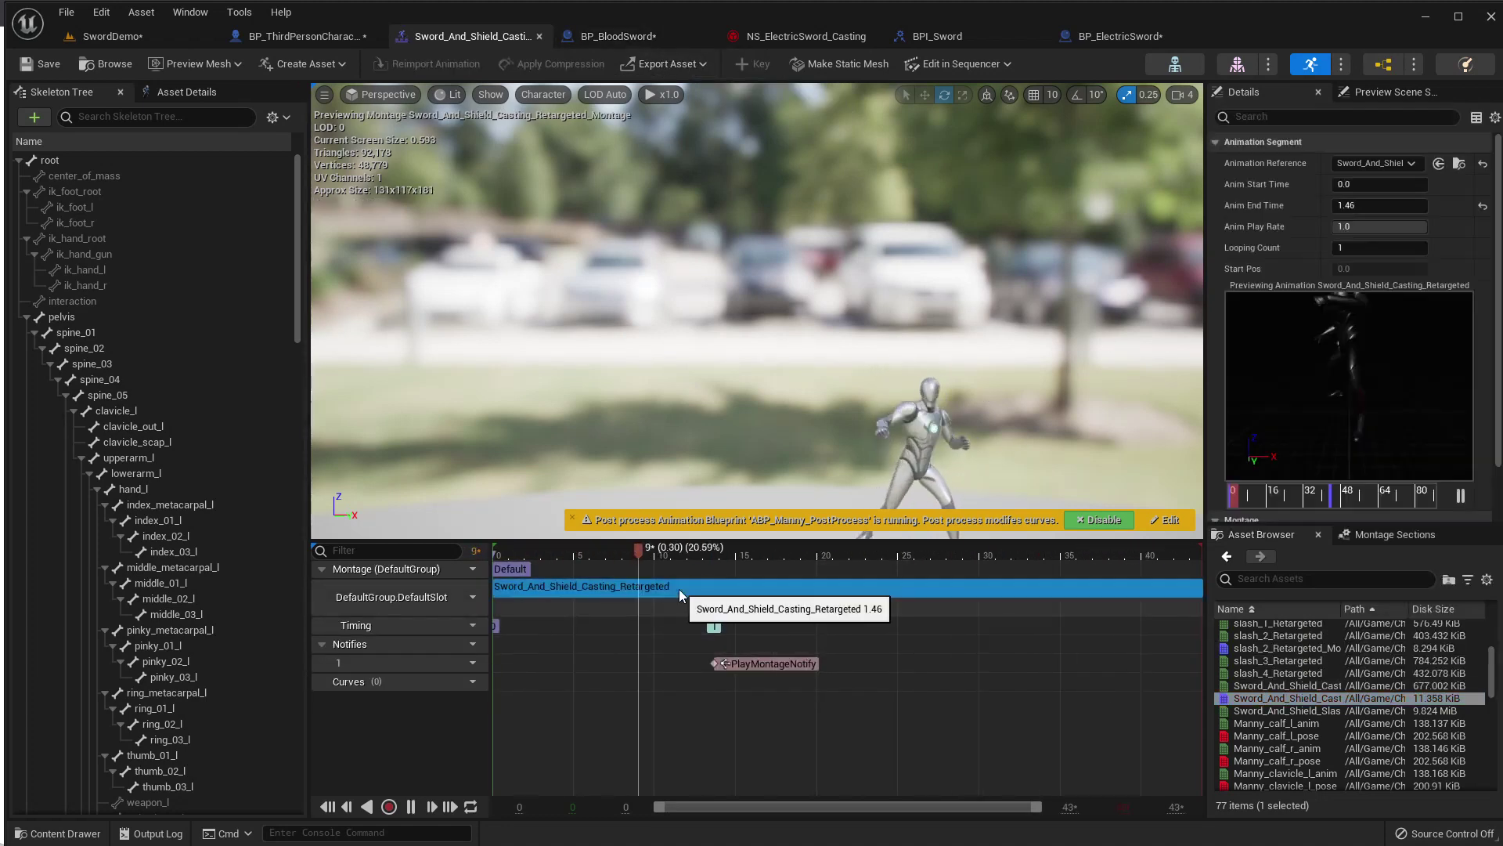
pyautogui.click(1382, 207)
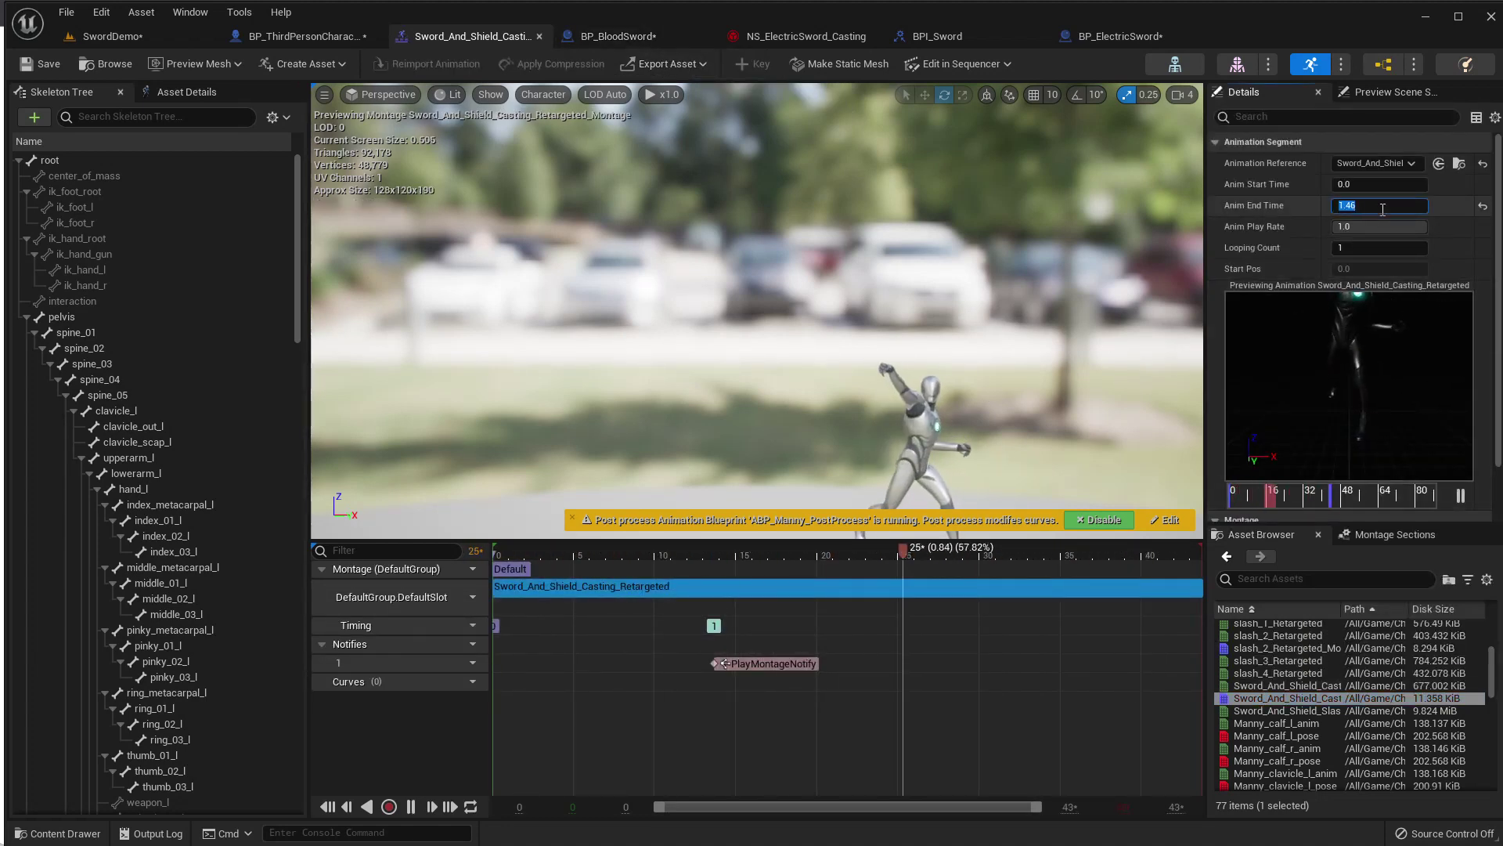
pyautogui.write('2.9')
pyautogui.press('Return')
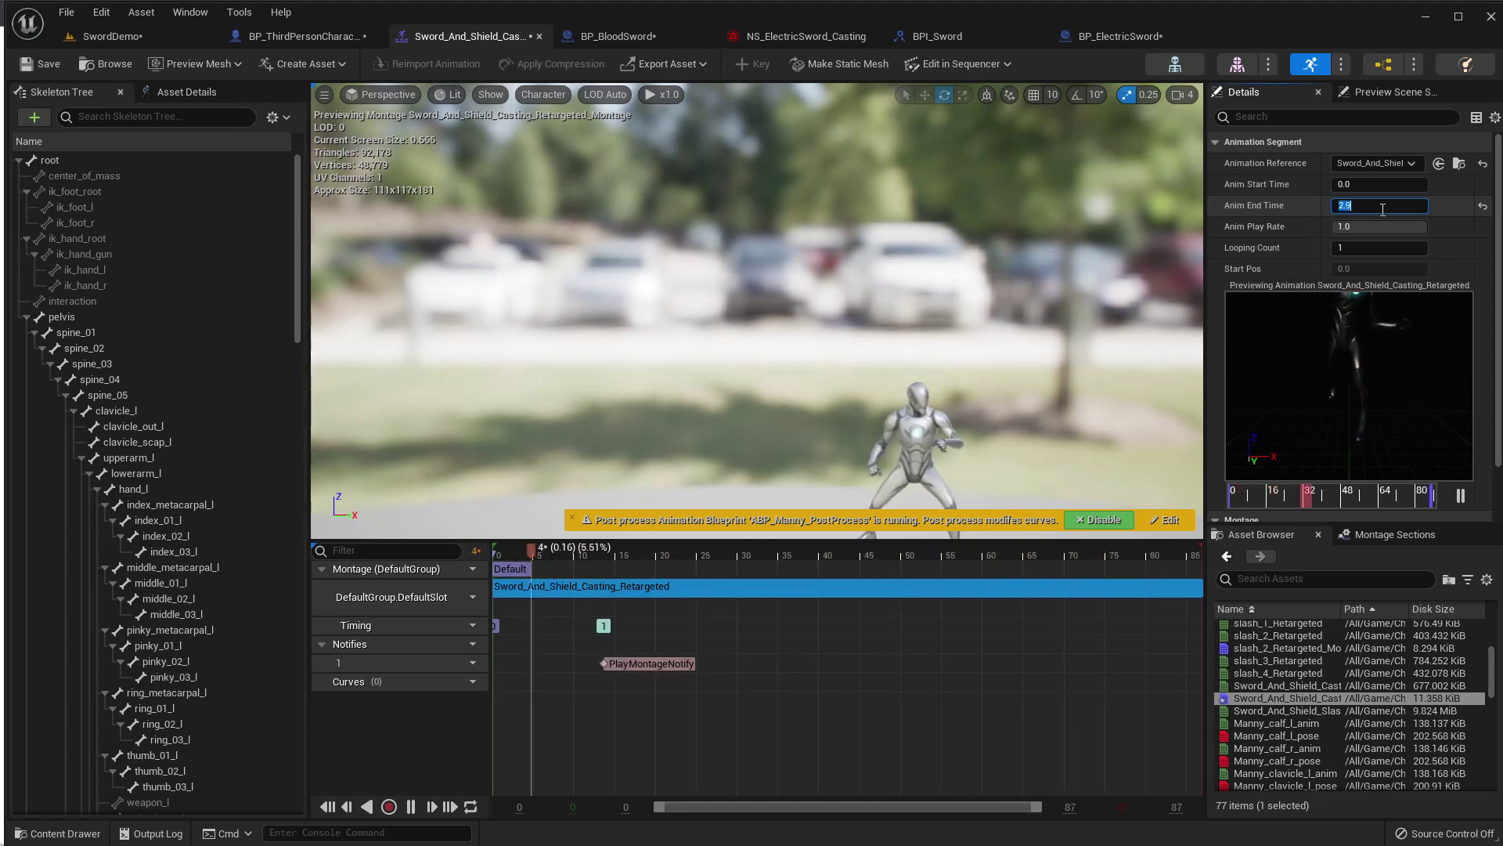
# Run a full-screen simulation of SwordDemo to watch the three characters raise and swing swords.
pyautogui.click(131, 43)
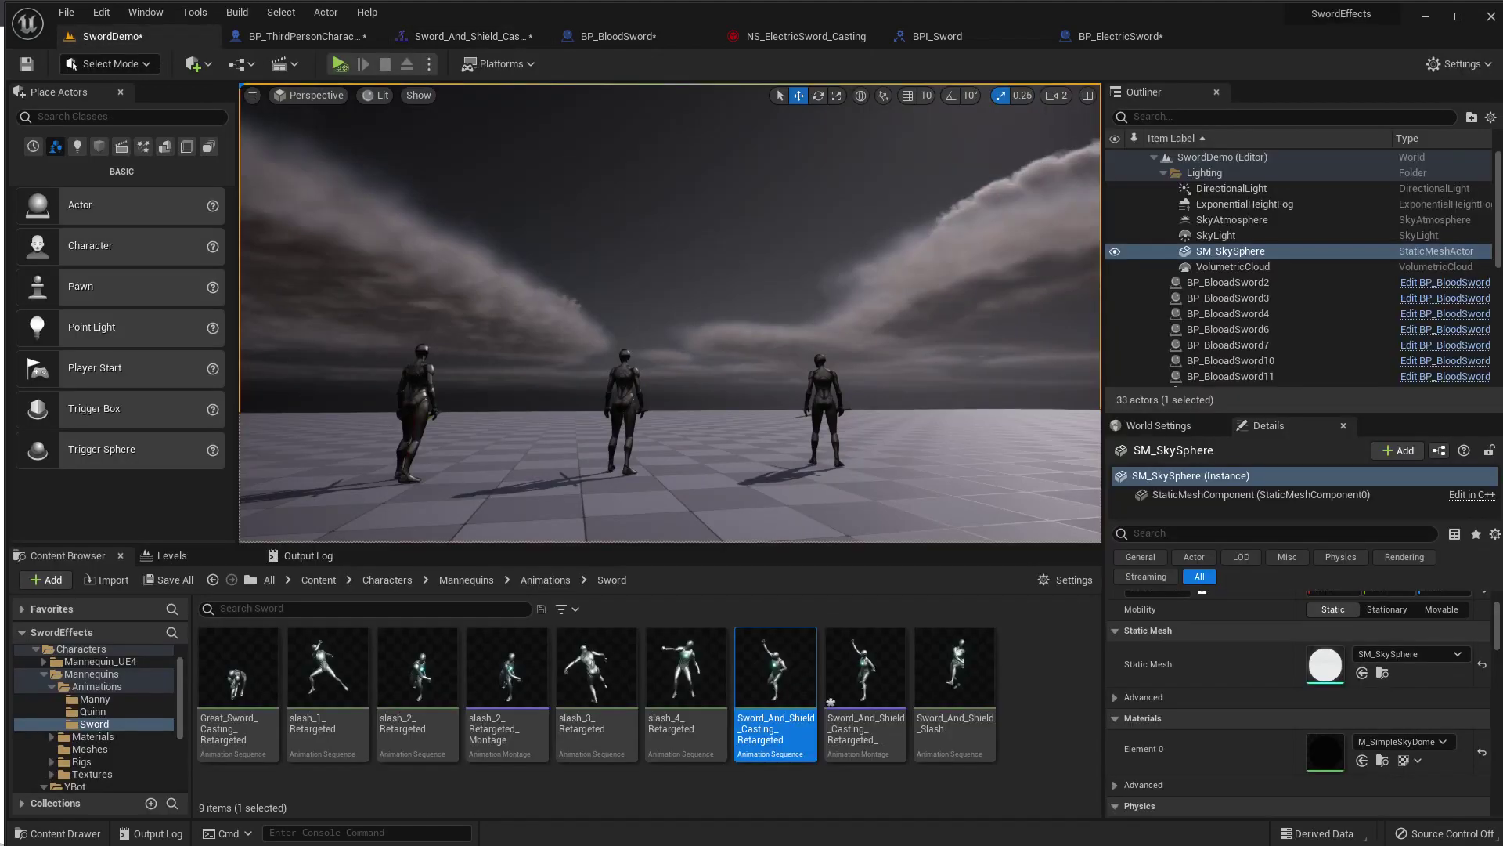
pyautogui.press('F11')
pyautogui.hotkey('alt', 's')
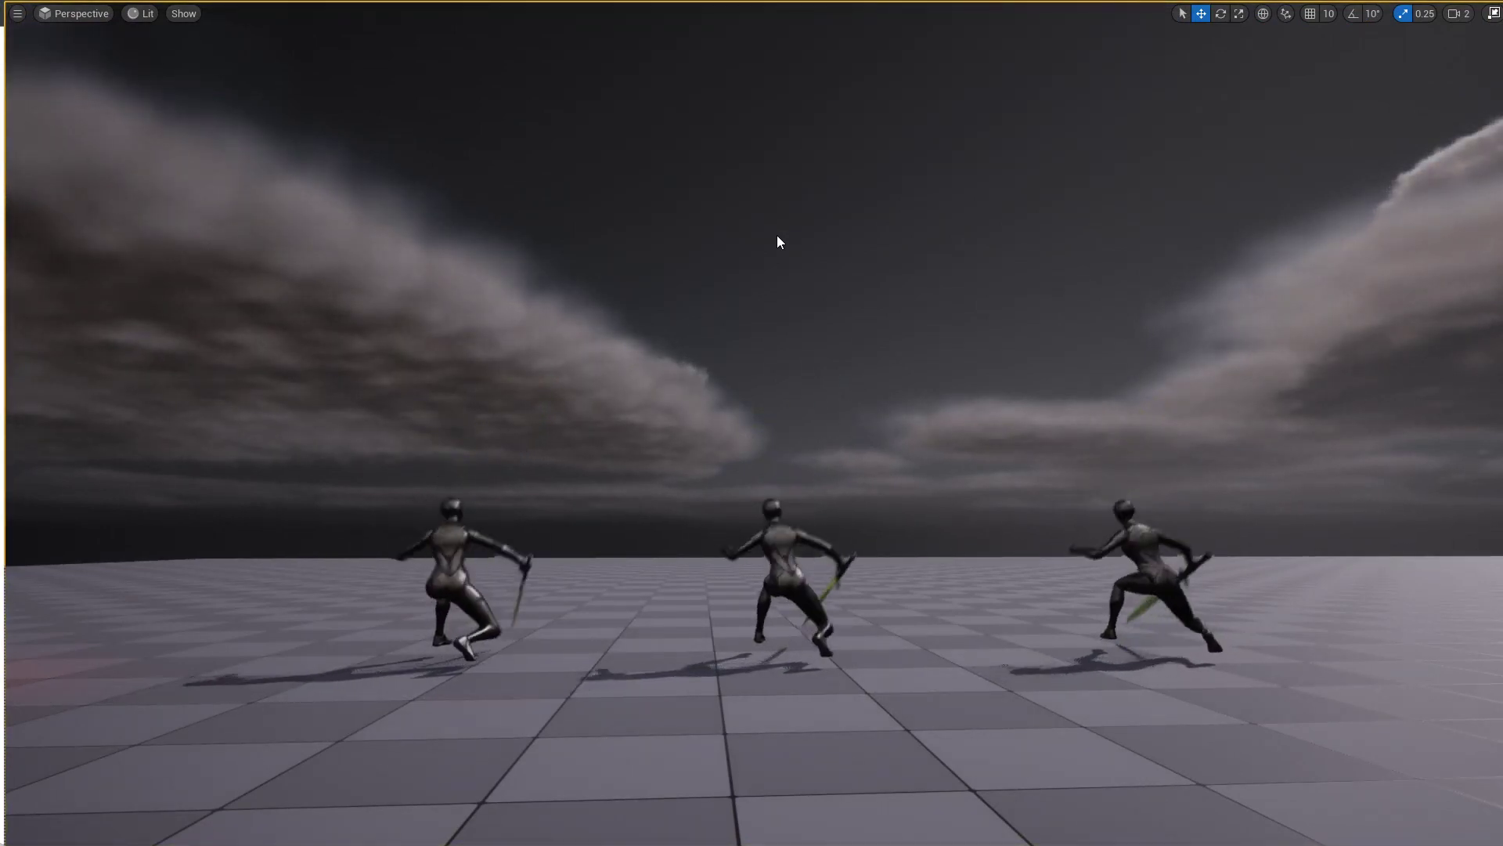
pyautogui.press('Escape')
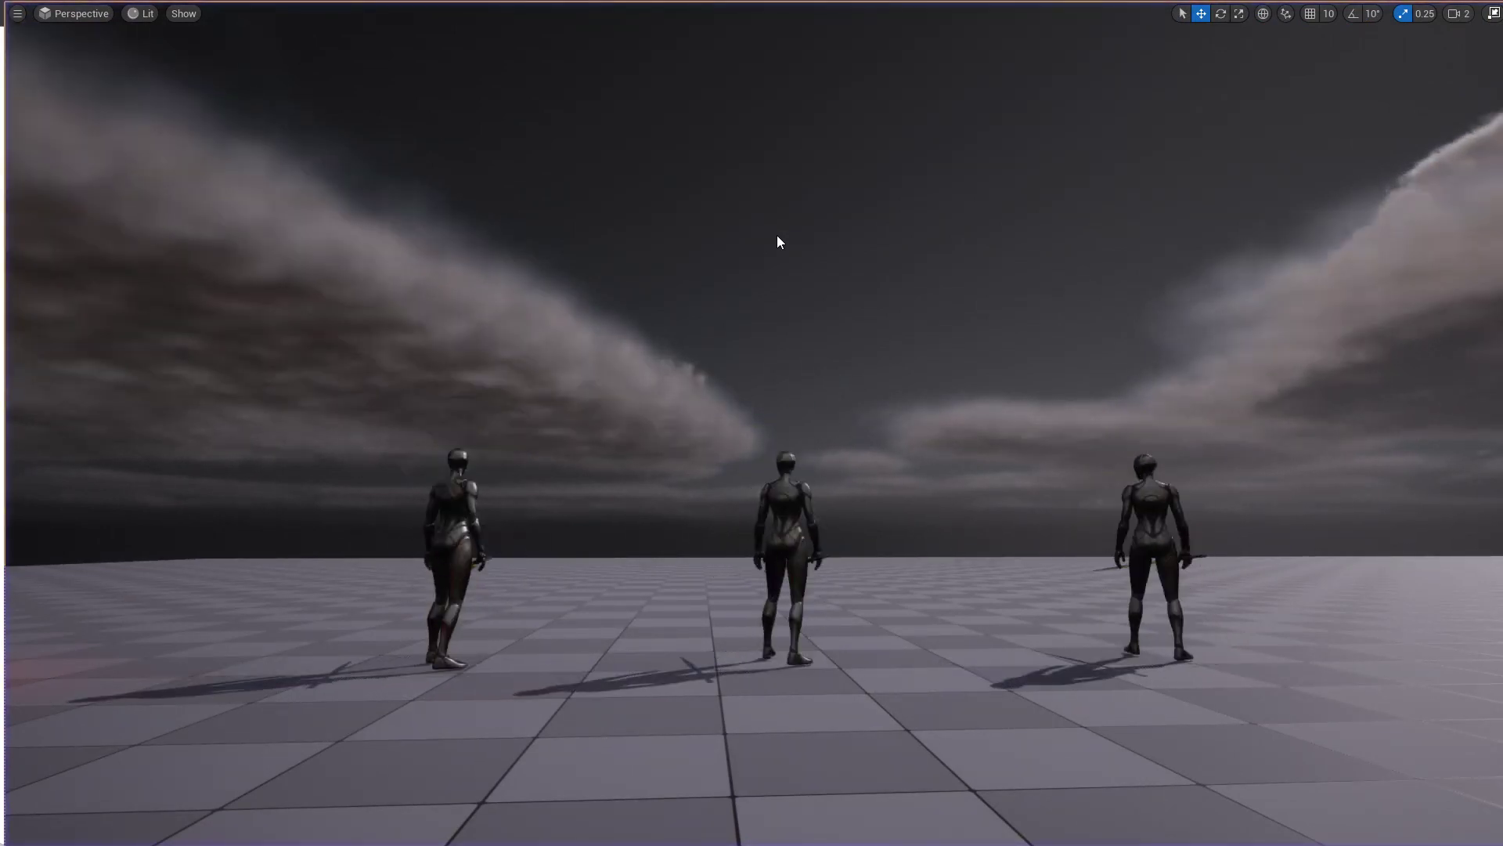
pyautogui.press('F11')
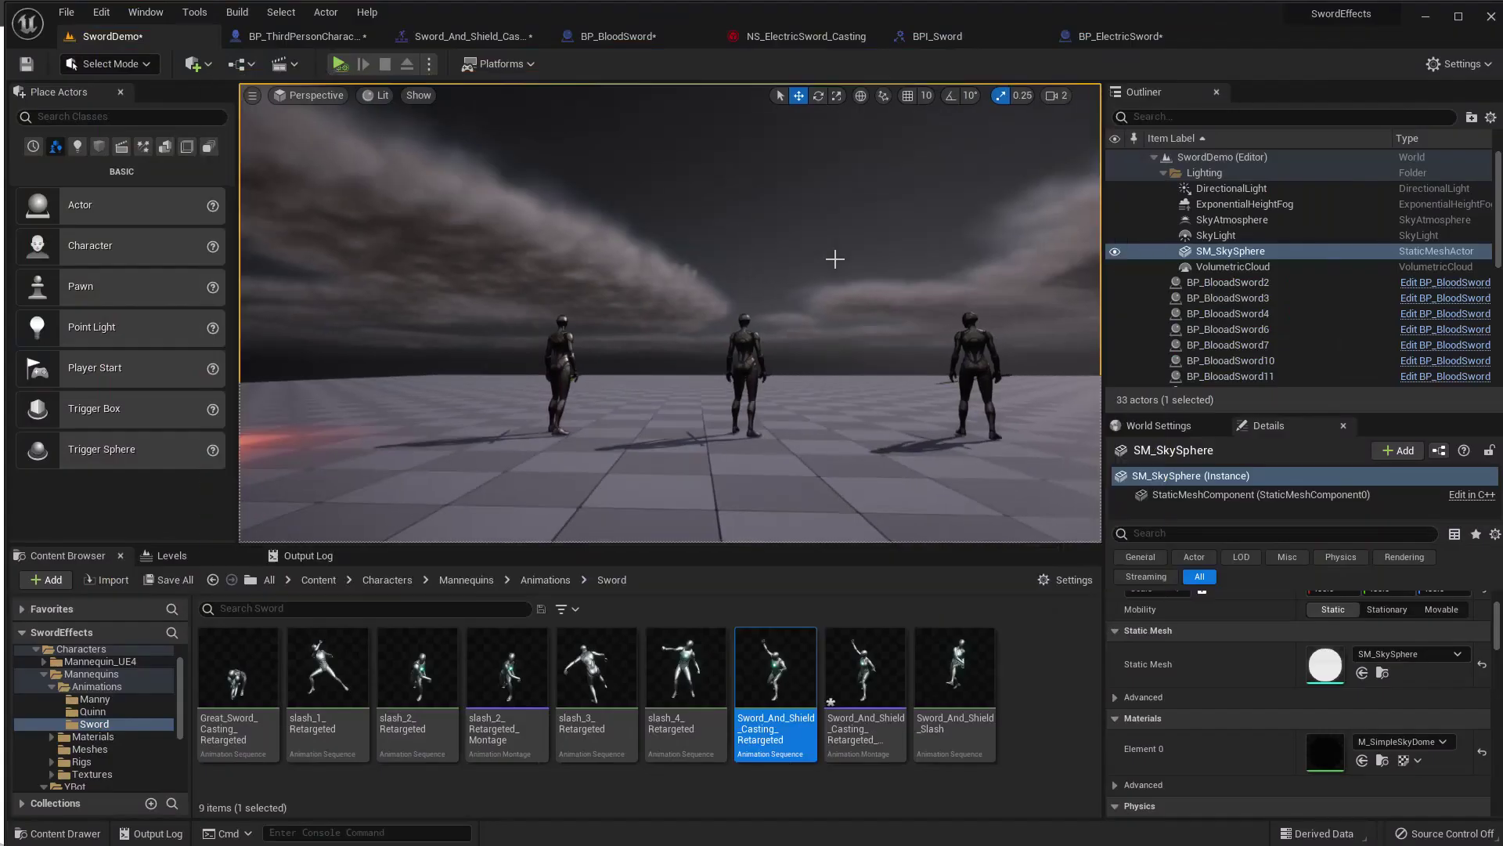
# Select the casting montage's PlayMontageNotify and save all, cancelling the untitled level save.
pyautogui.click(482, 36)
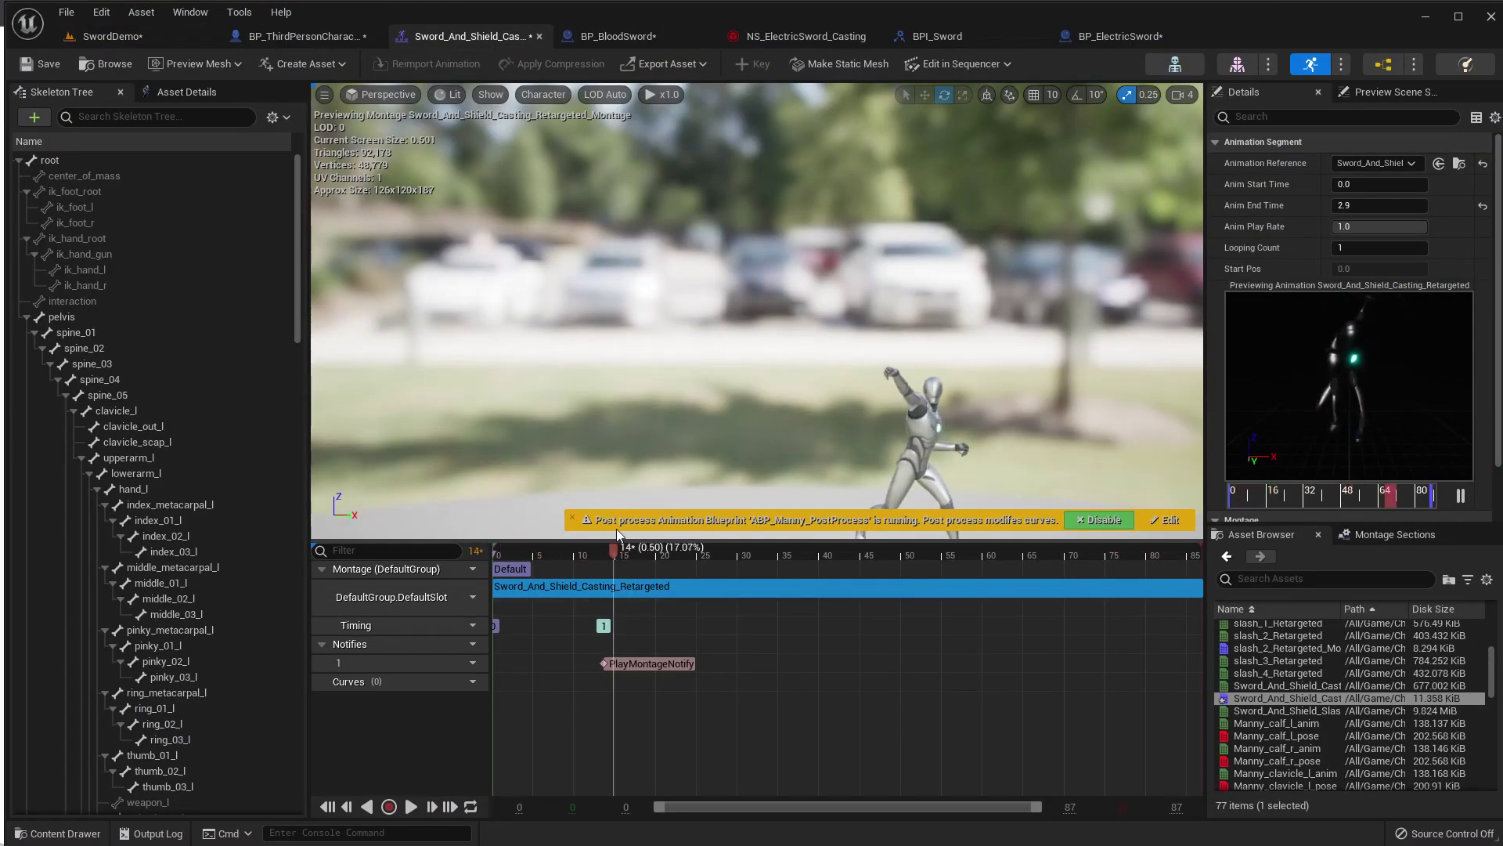
pyautogui.click(659, 663)
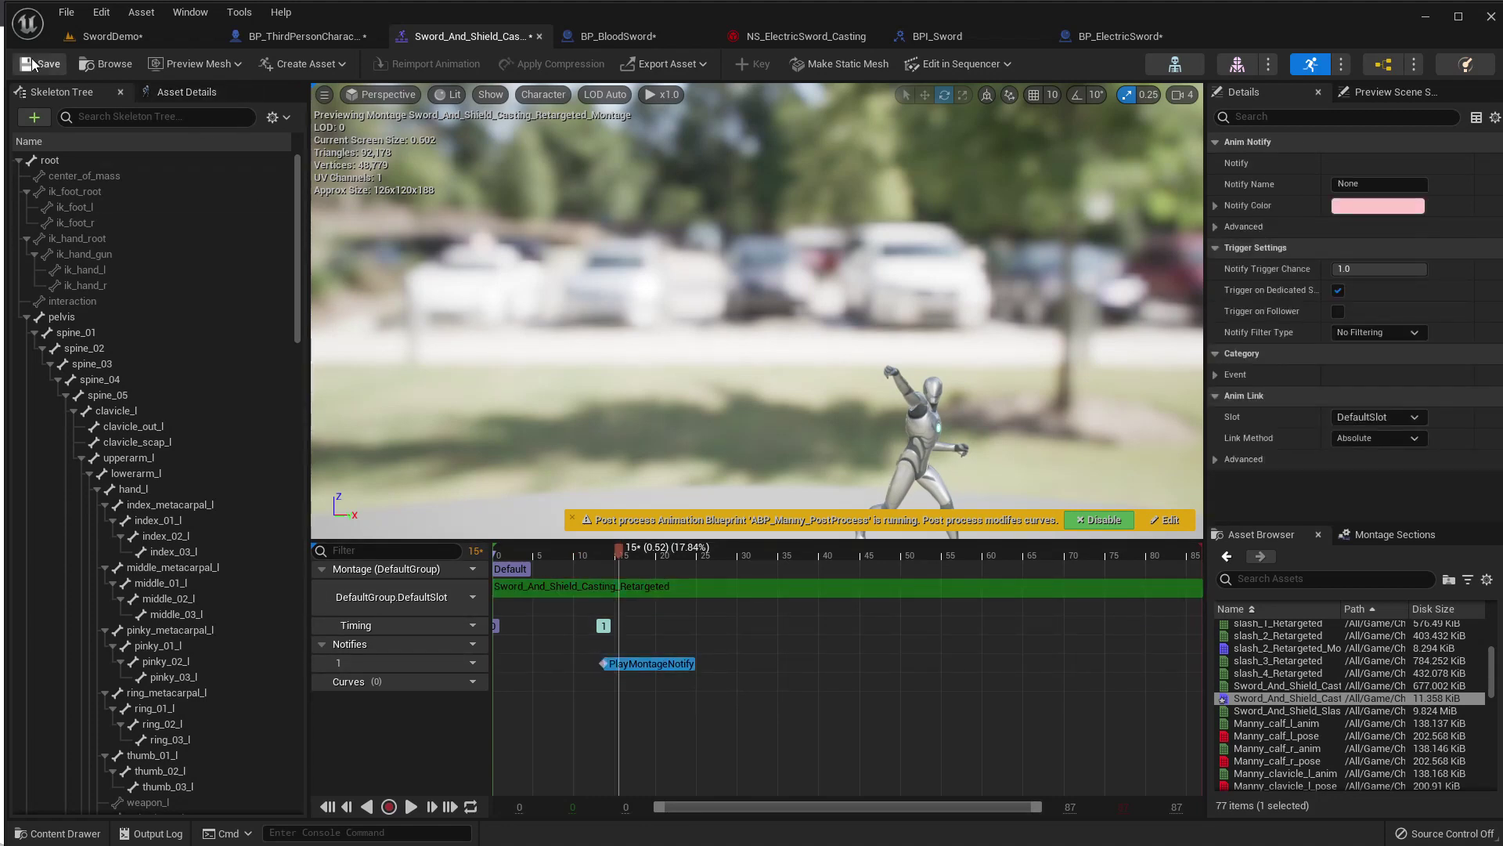
pyautogui.hotkey('ctrl', 'shift', 's')
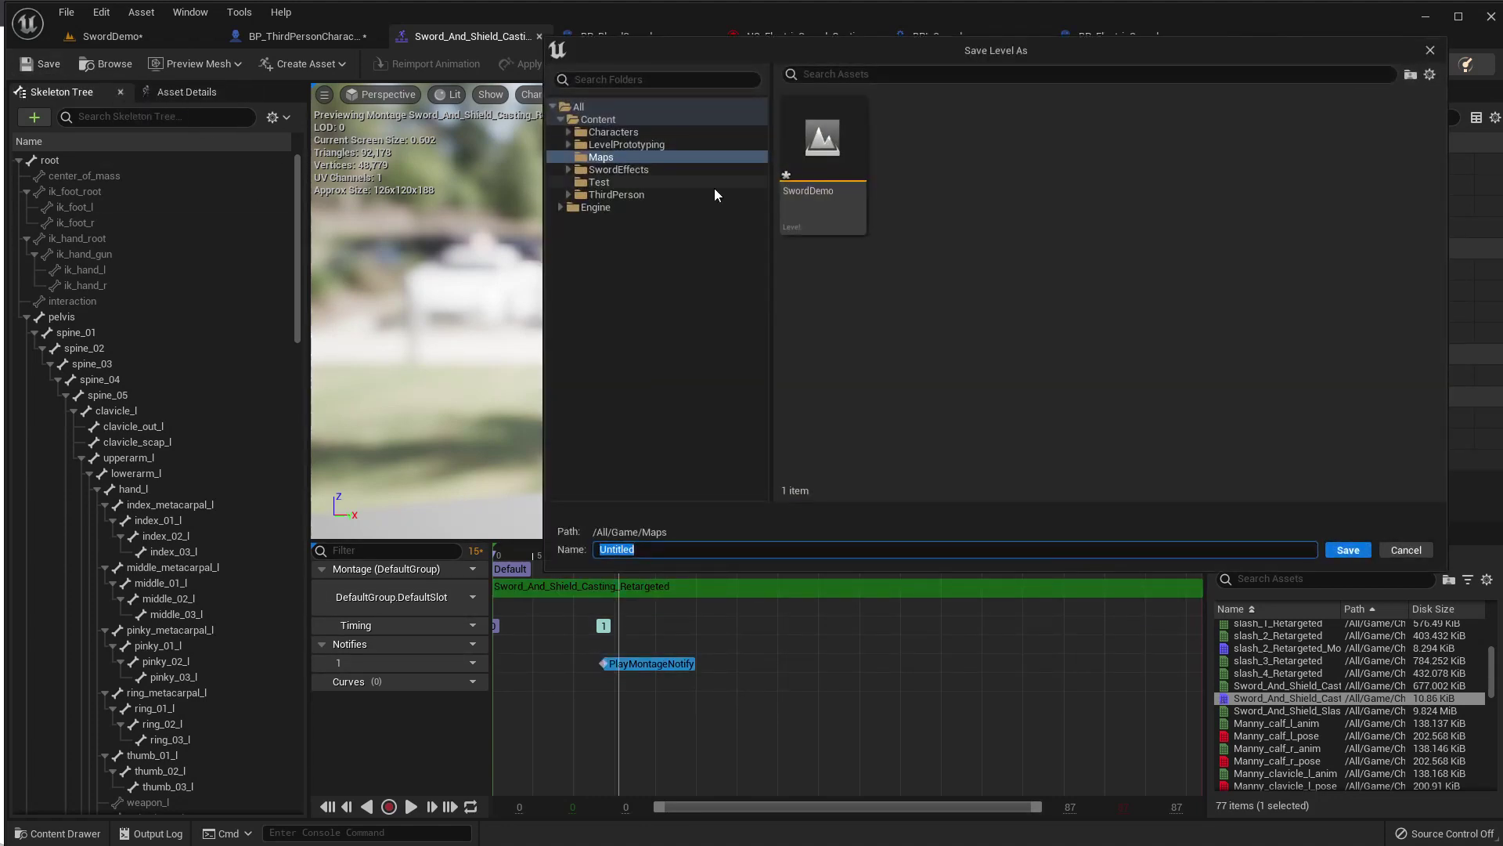
pyautogui.click(1403, 551)
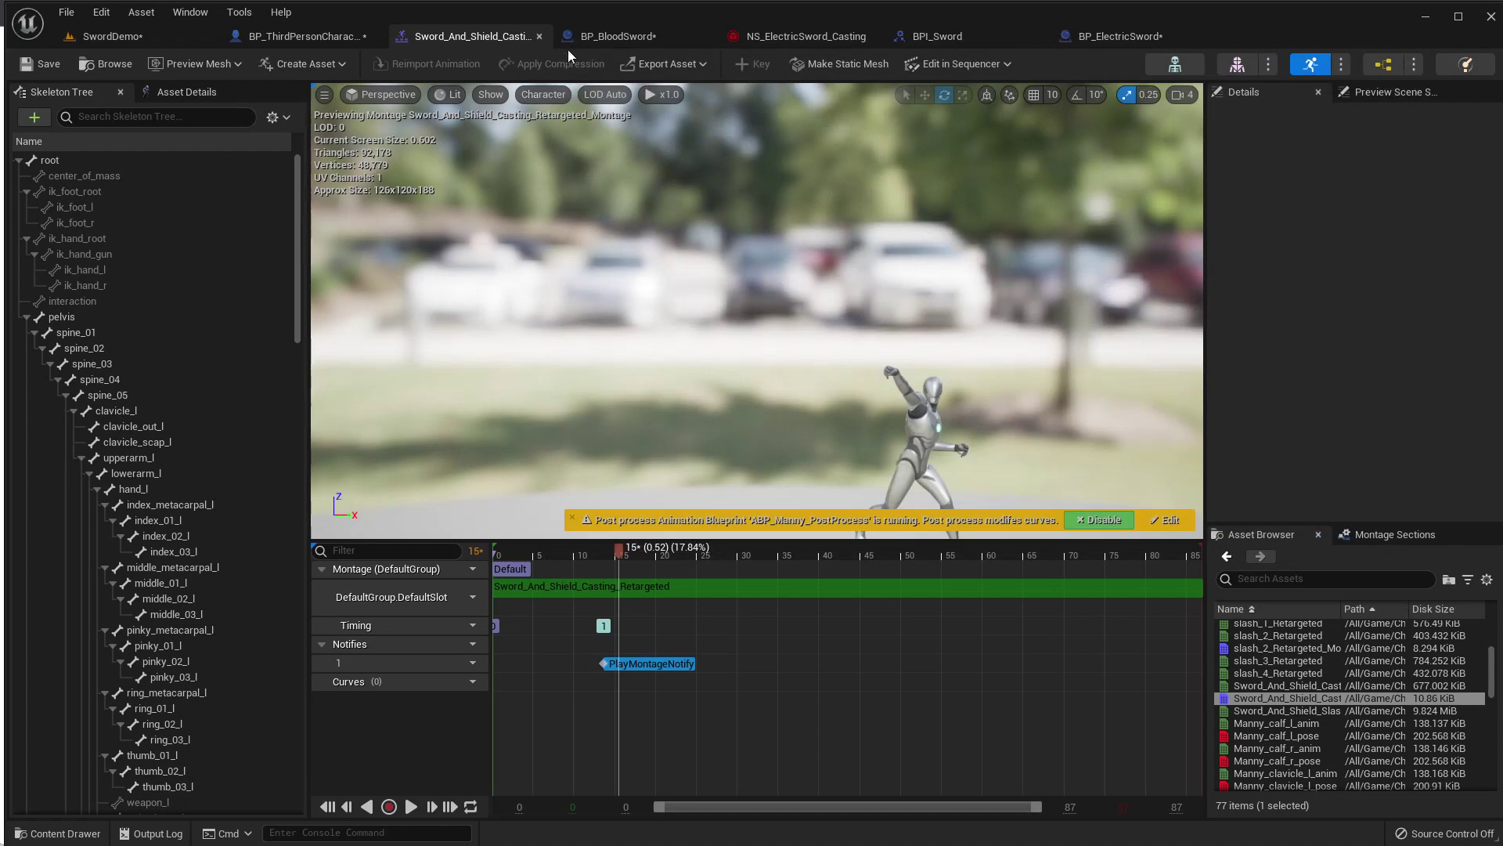
# Drag PlayMontageNotify one frame earlier to 0.501 s (frame 15).
pyautogui.click(599, 36)
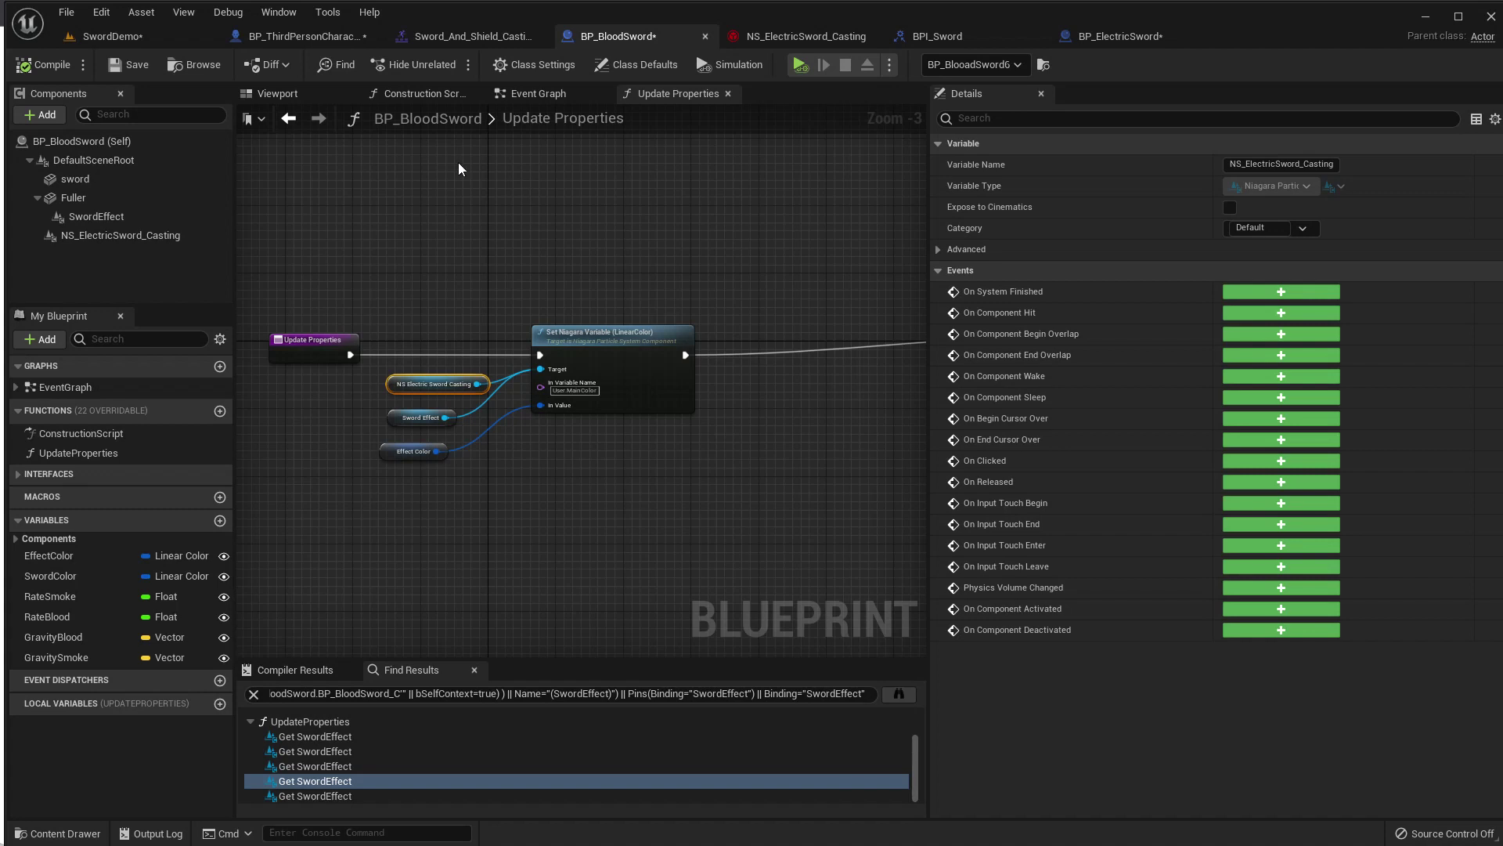
pyautogui.click(469, 36)
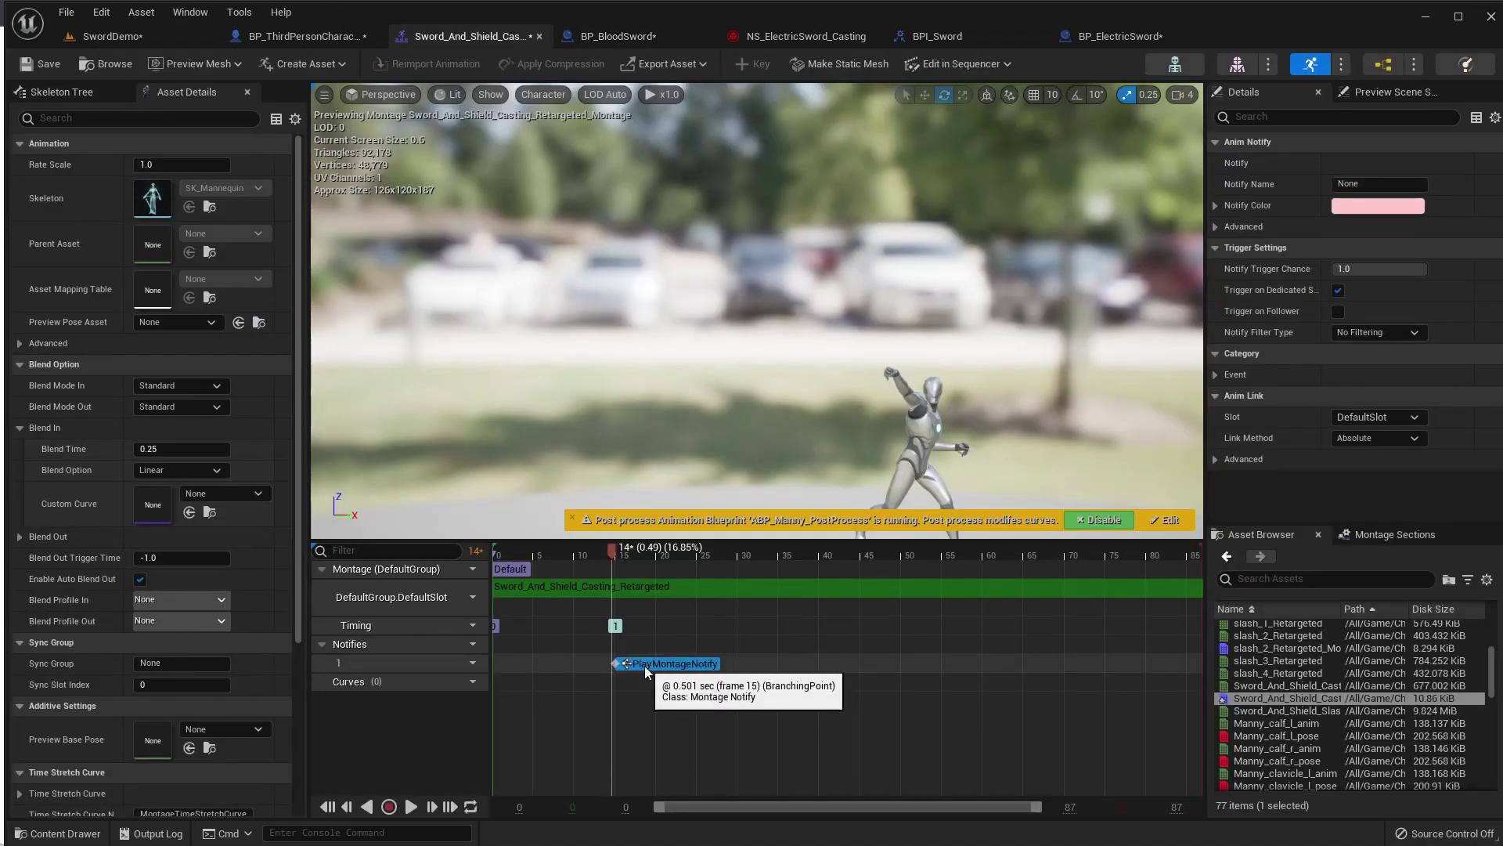
pyautogui.moveTo(645, 665); pyautogui.dragTo(645, 663)
pyautogui.click(111, 36)
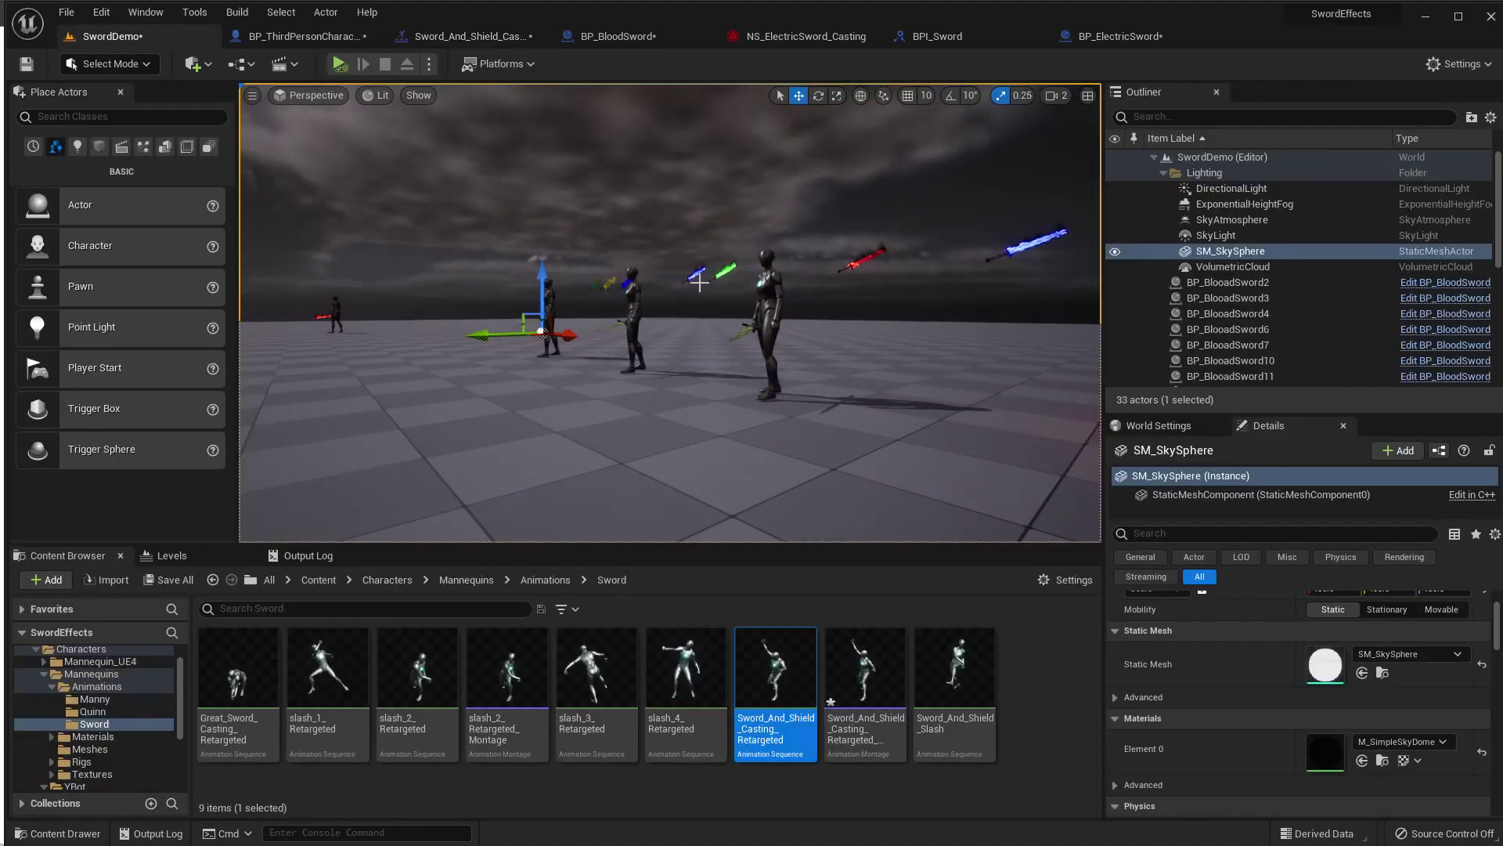
# Play the level to watch the colored sword trails, then view BP_ThirdPersonCharacter's Event Graph.
pyautogui.press('F11')
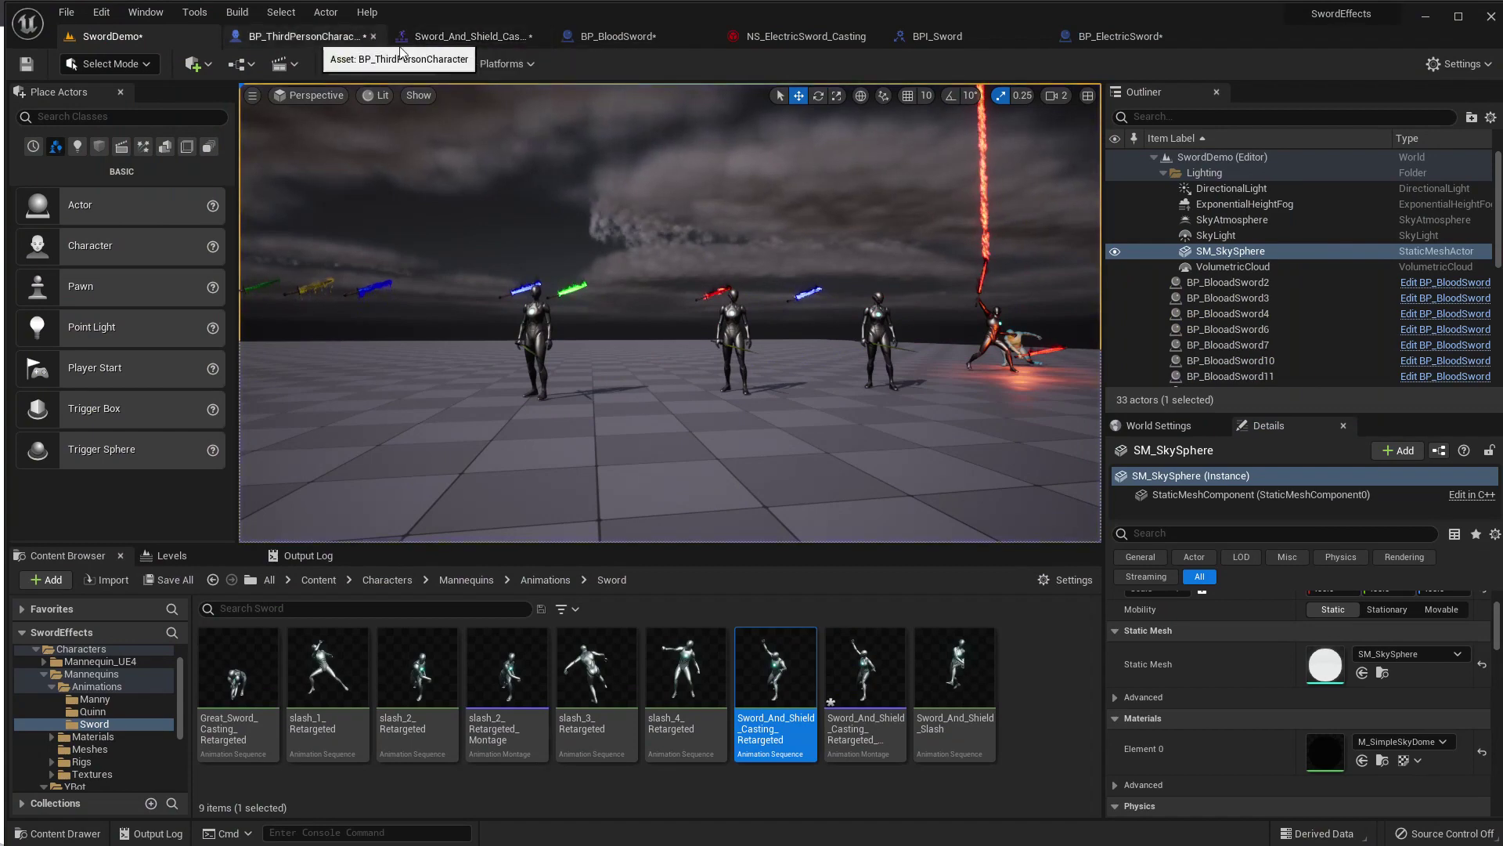
pyautogui.click(302, 36)
pyautogui.scroll(-5, 631, 401)
# Add a custom event named 'Charge and Attack' and wire it to Toggle Sword Effect.
pyautogui.scroll(4, 631, 401)
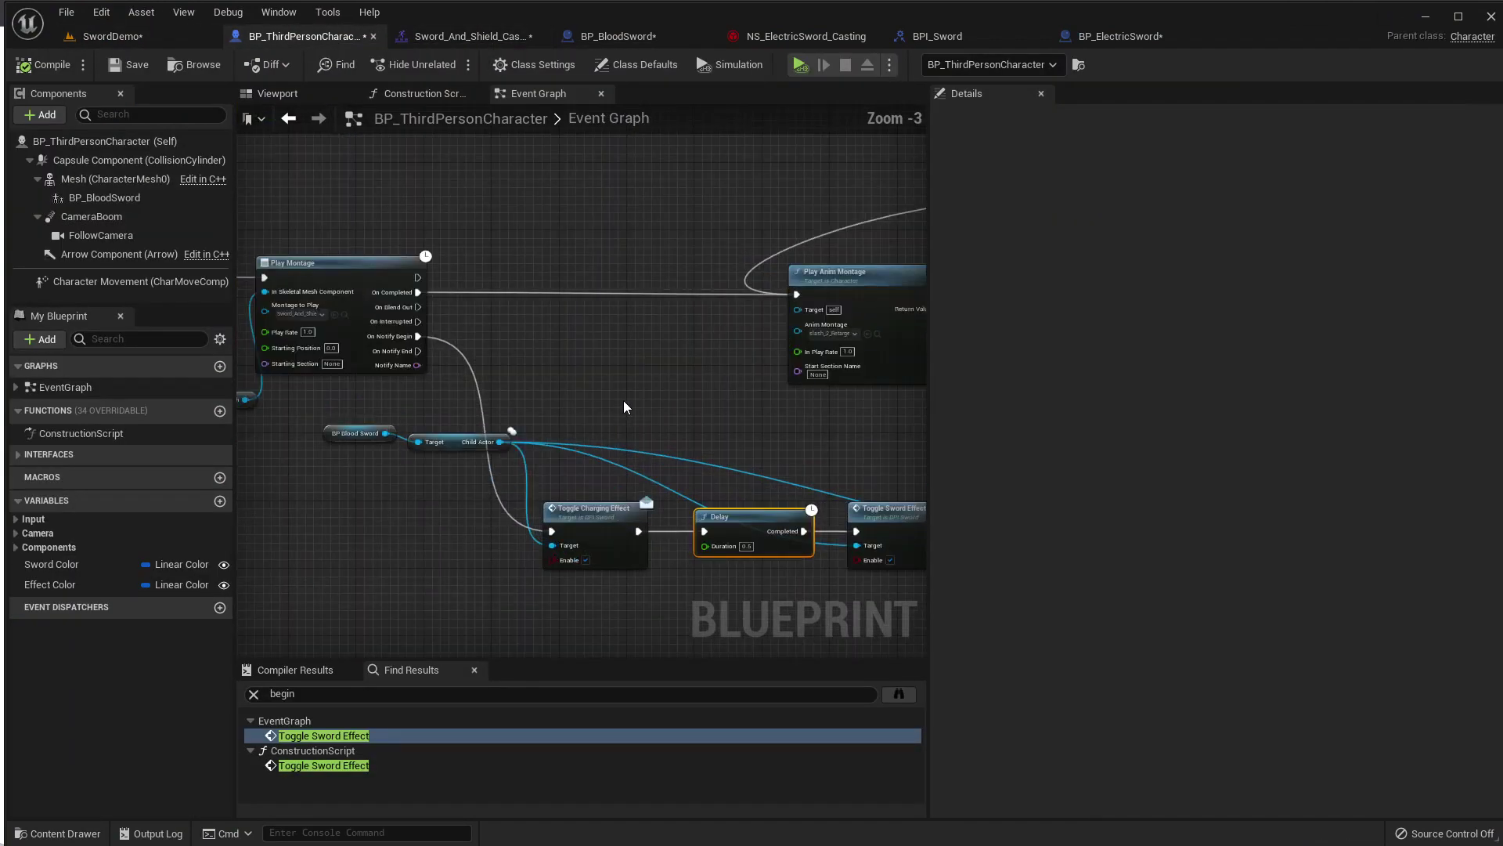
pyautogui.scroll(-1, 624, 401)
pyautogui.moveTo(623, 400); pyautogui.dragTo(348, 401, button='right')
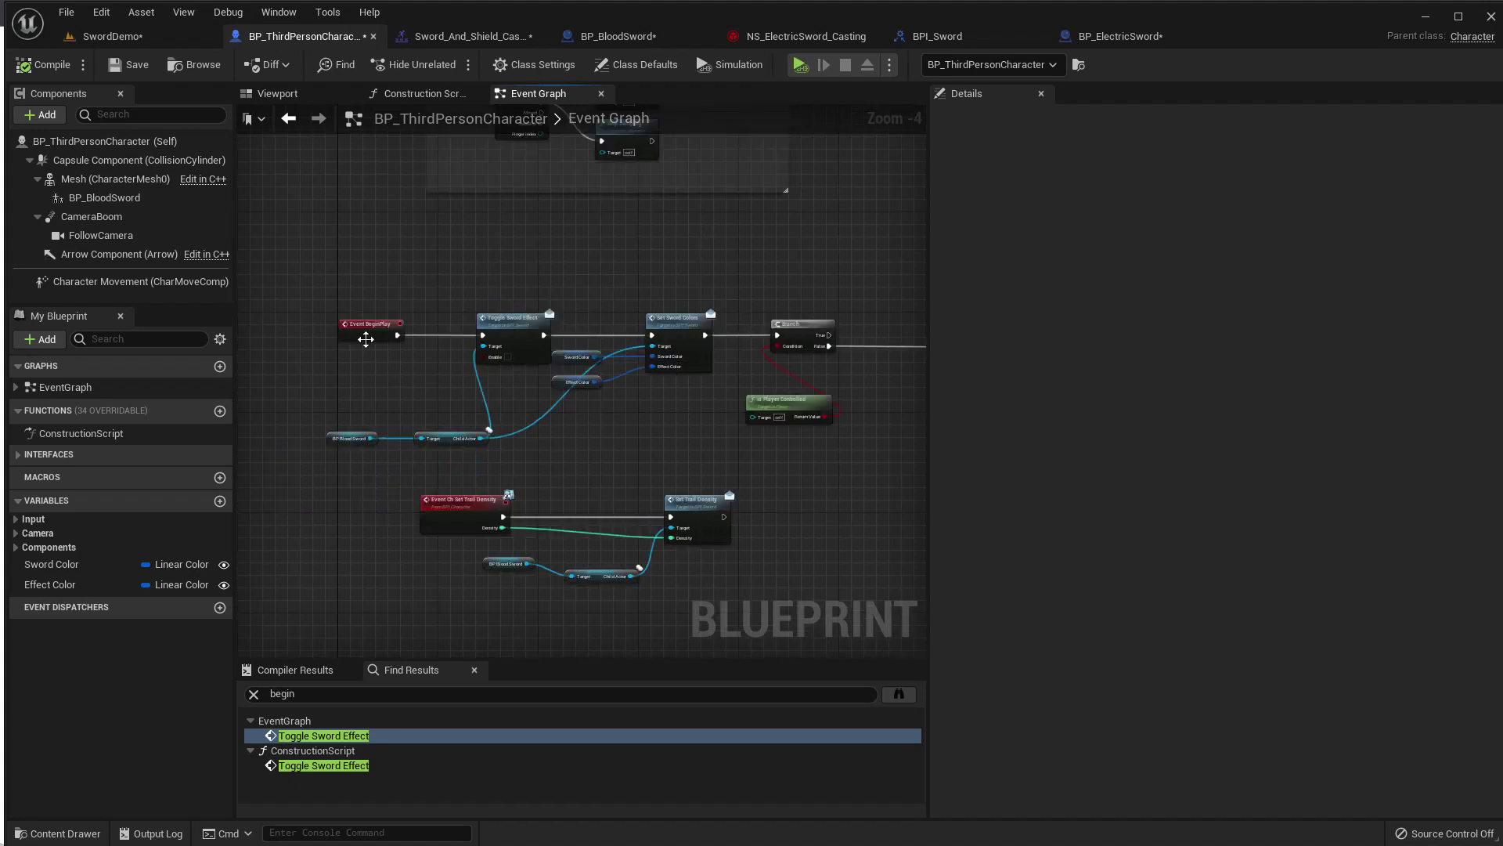
pyautogui.scroll(3, 360, 335)
pyautogui.moveTo(396, 414); pyautogui.dragTo(418, 221)
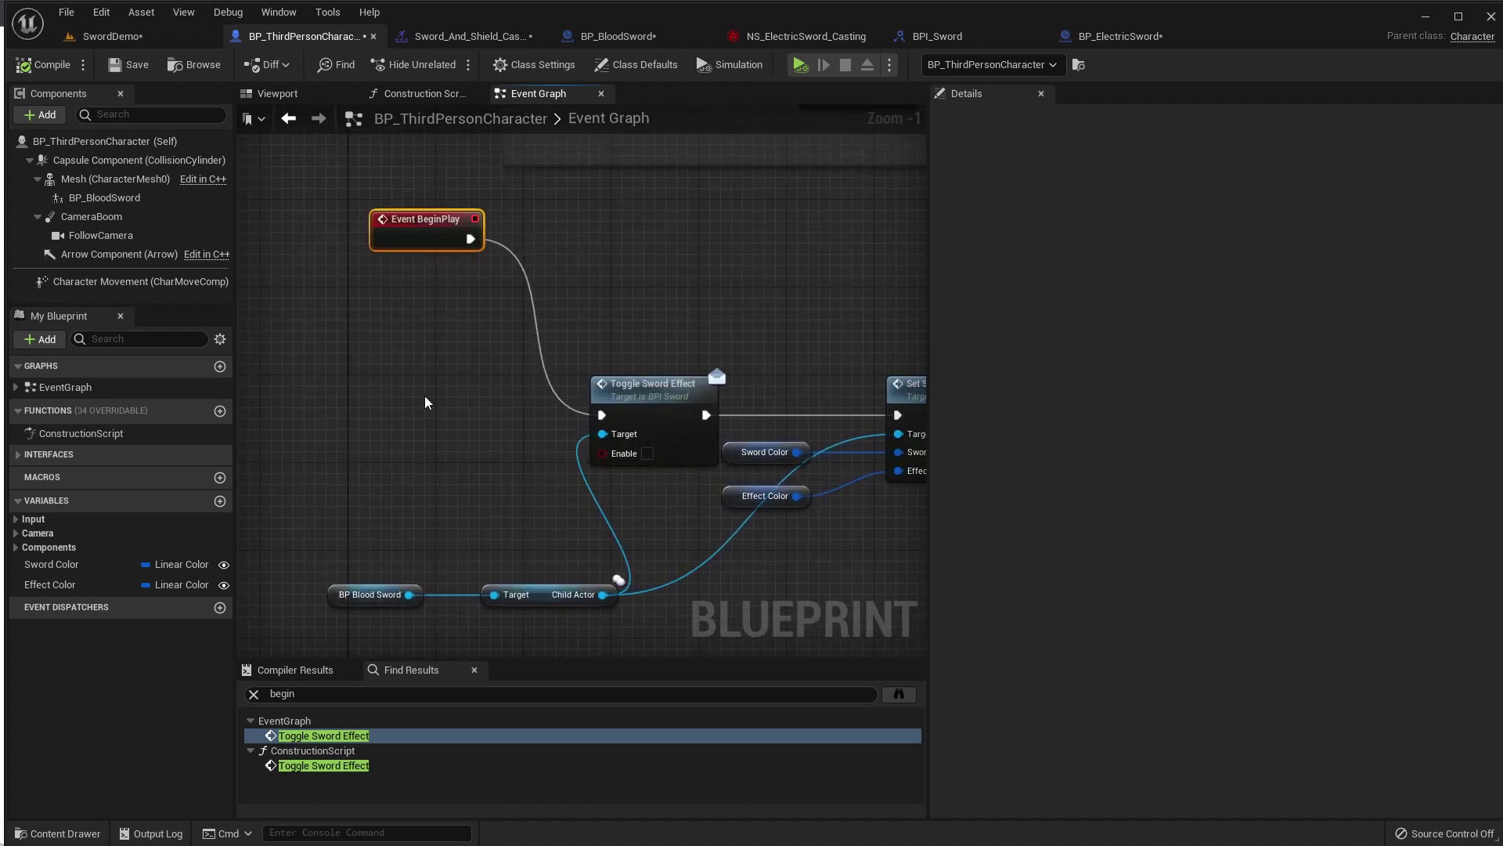
pyautogui.rightClick(380, 413)
pyautogui.write('custom')
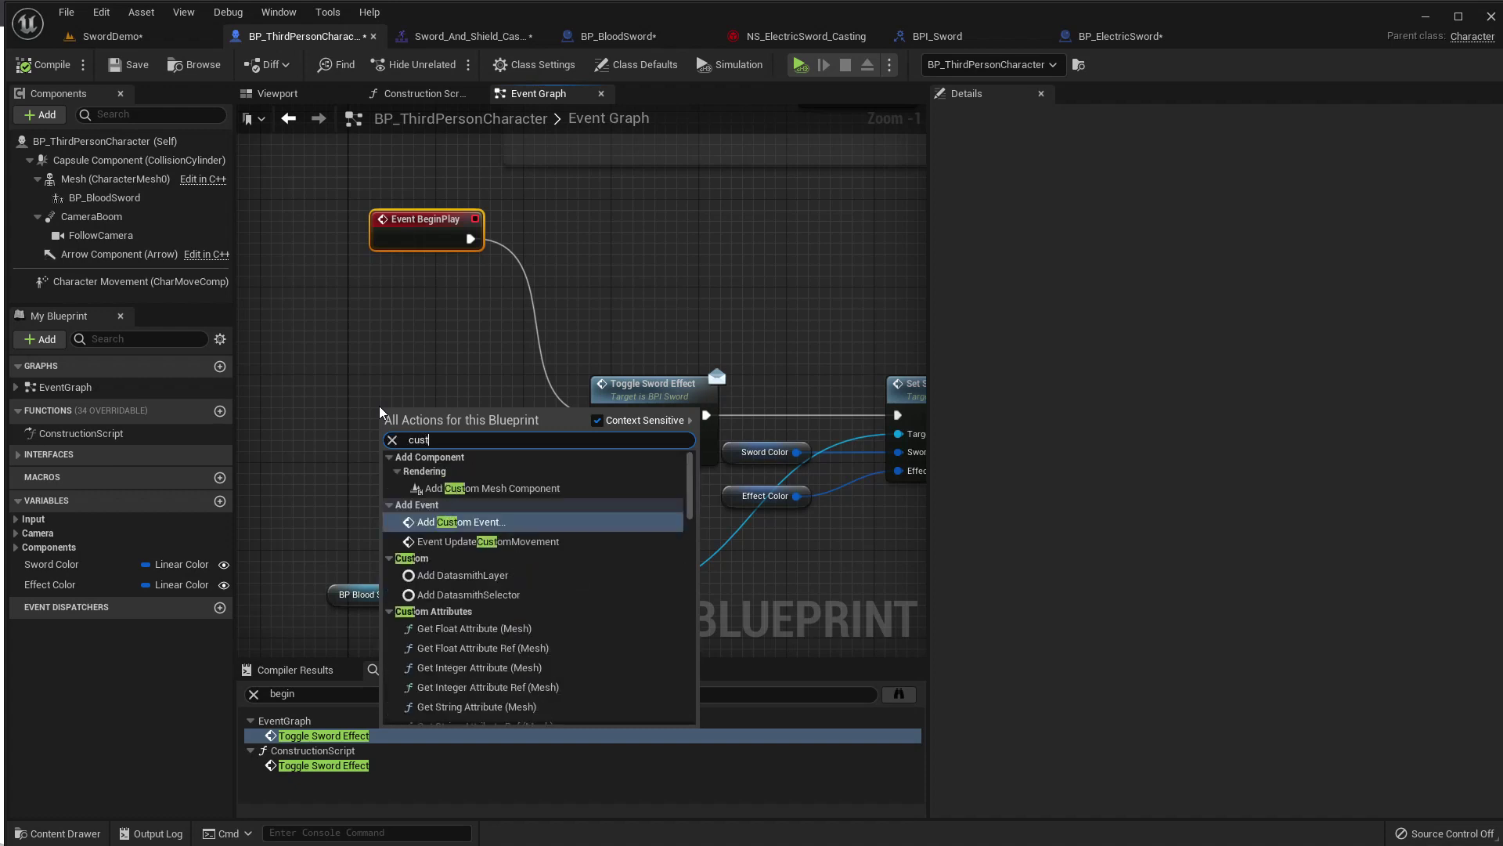
pyautogui.press('Return')
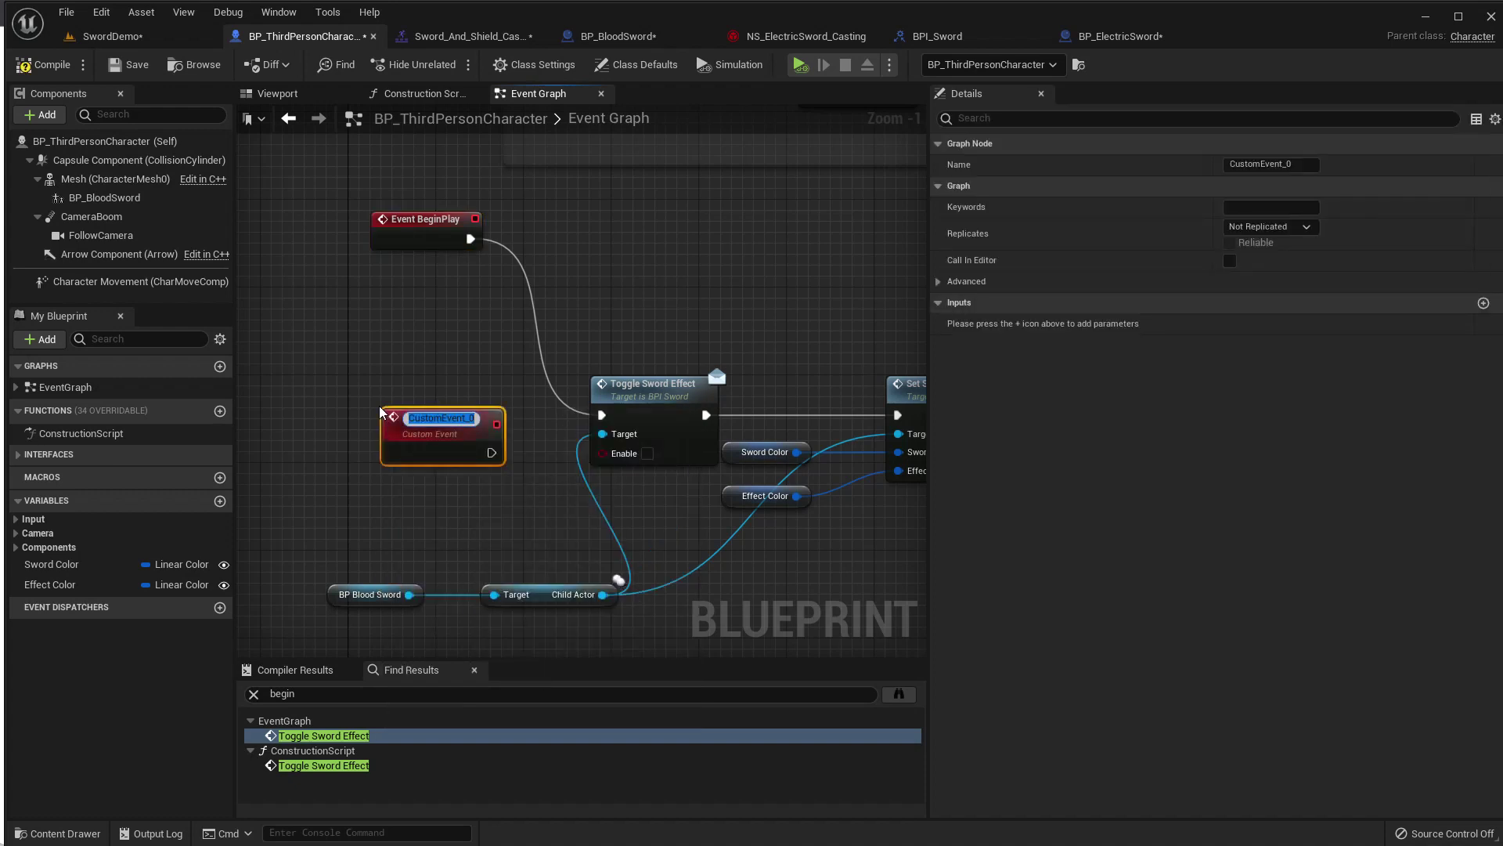
pyautogui.write('Charg')
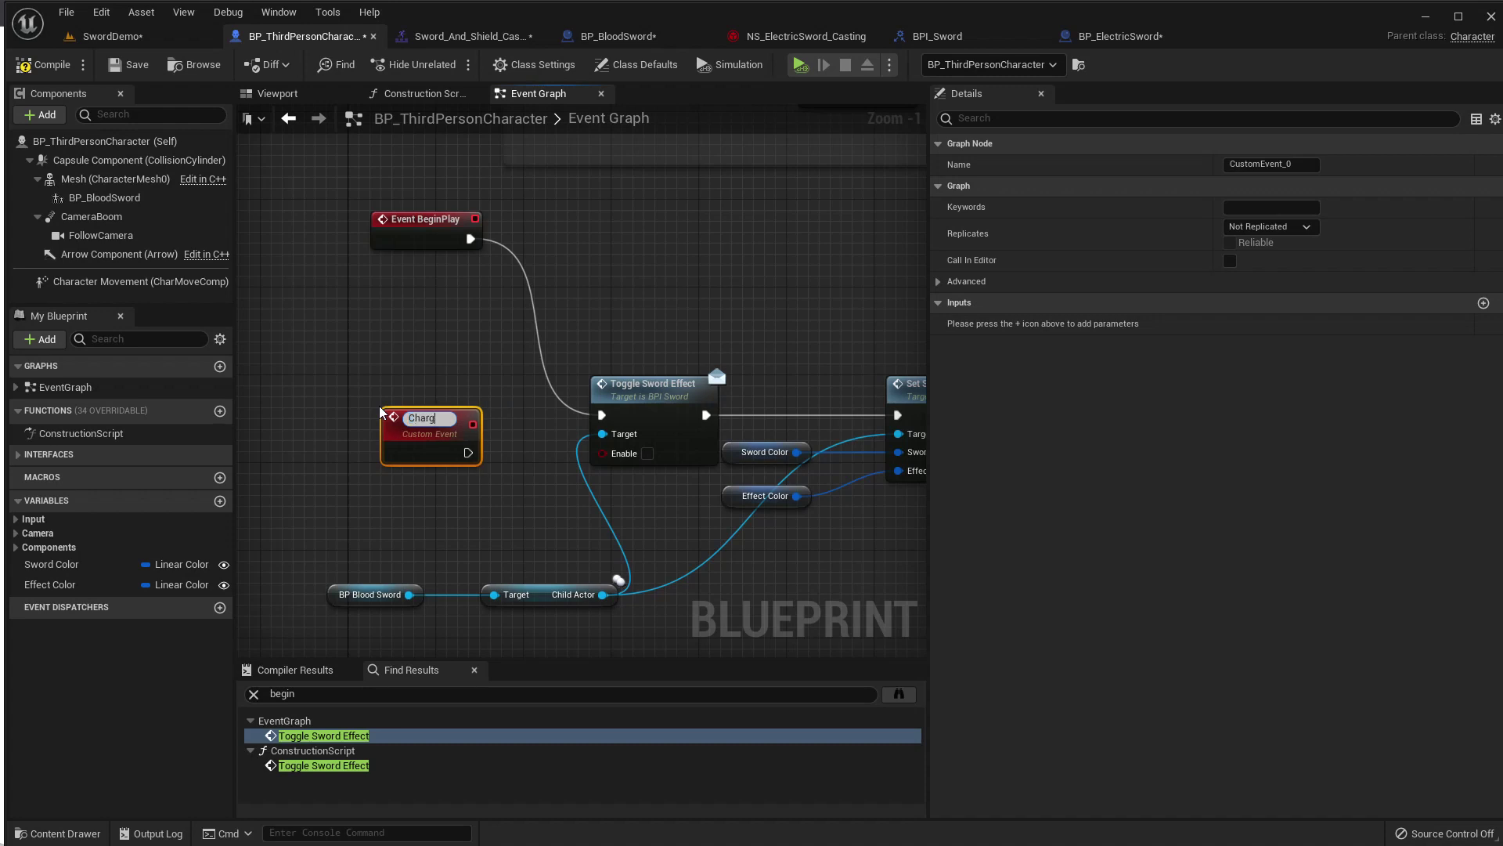
pyautogui.write('e and Attack')
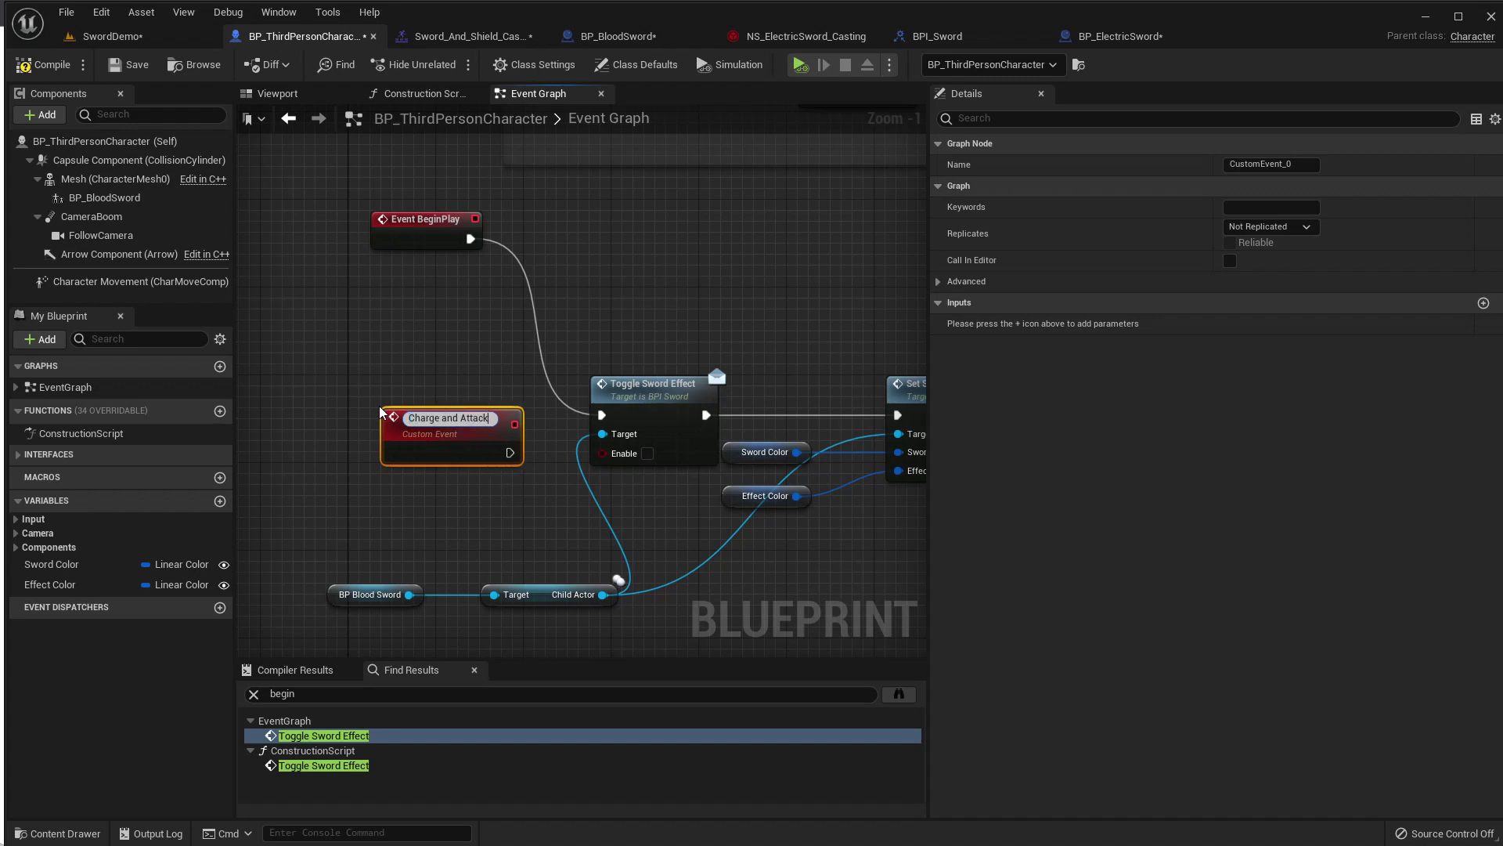
pyautogui.press('Return')
pyautogui.moveTo(490, 447); pyautogui.dragTo(602, 415)
pyautogui.moveTo(411, 434); pyautogui.dragTo(378, 401)
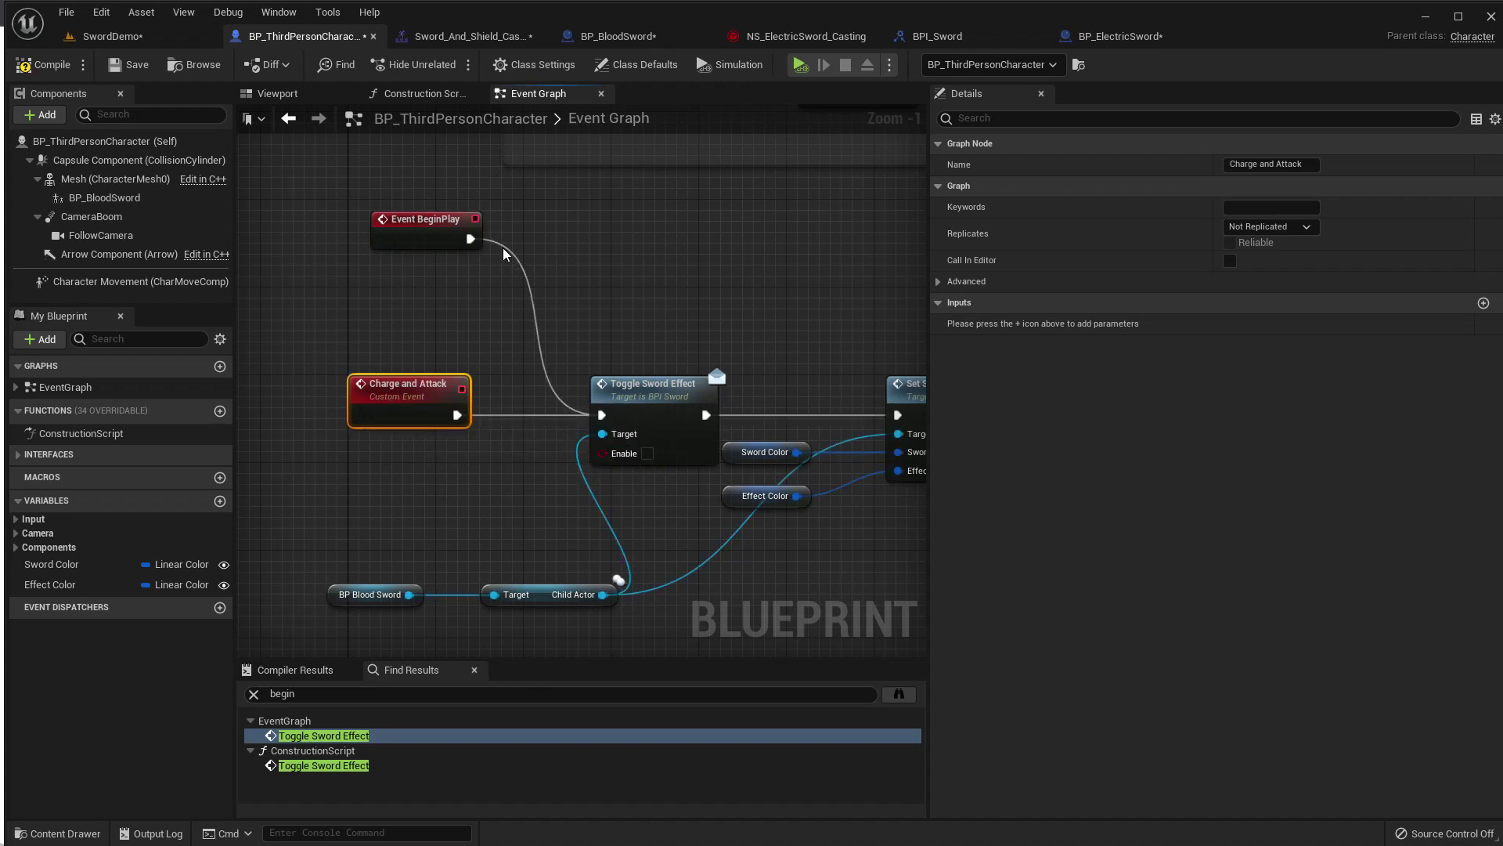
# Make Event BeginPlay call Charge And Attack.
pyautogui.rightClick(469, 239)
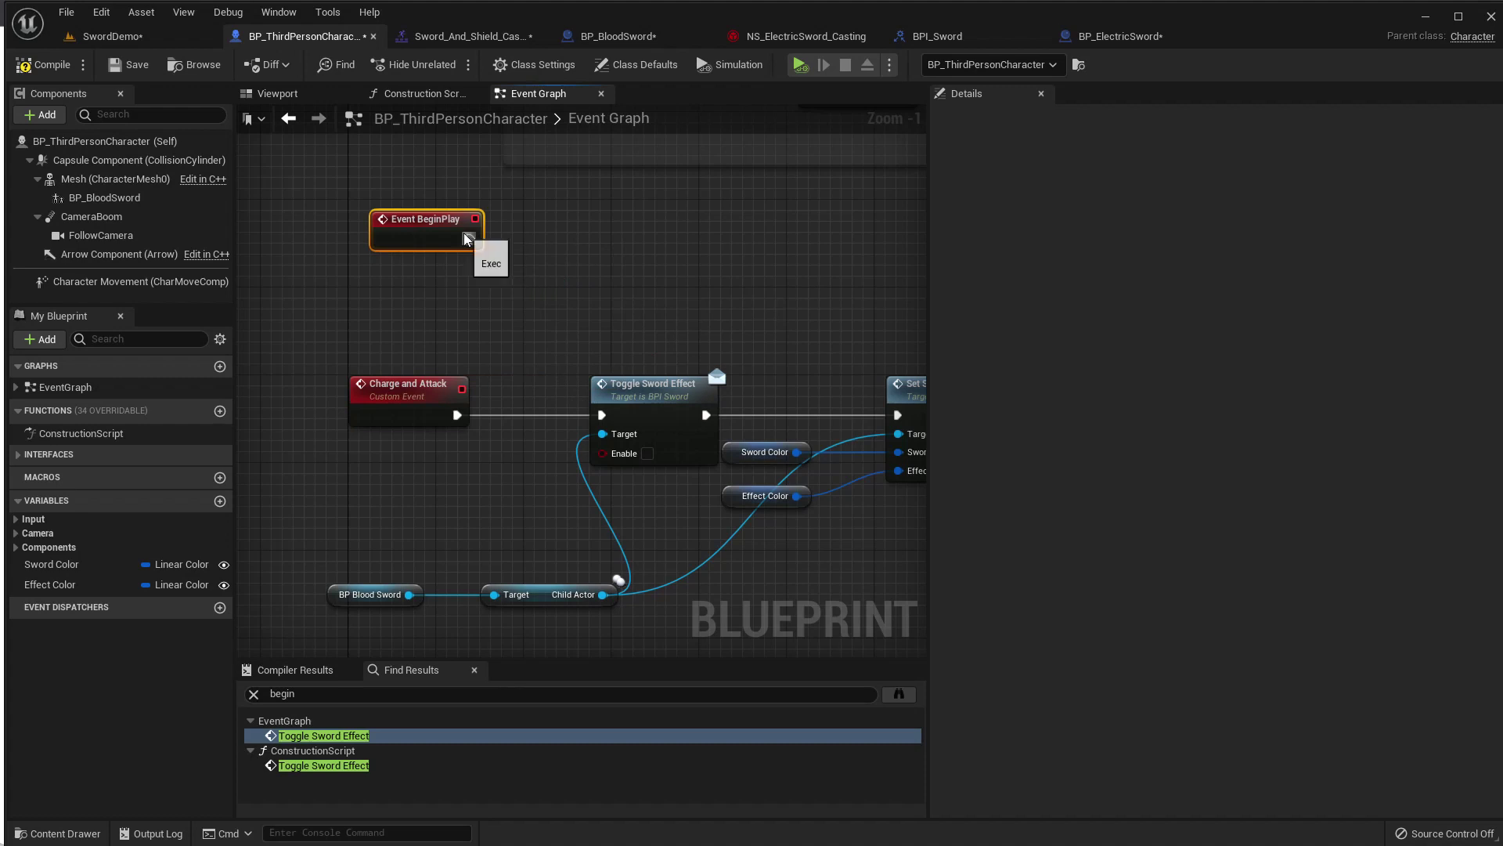
pyautogui.moveTo(467, 238); pyautogui.dragTo(572, 234)
pyautogui.write('charge')
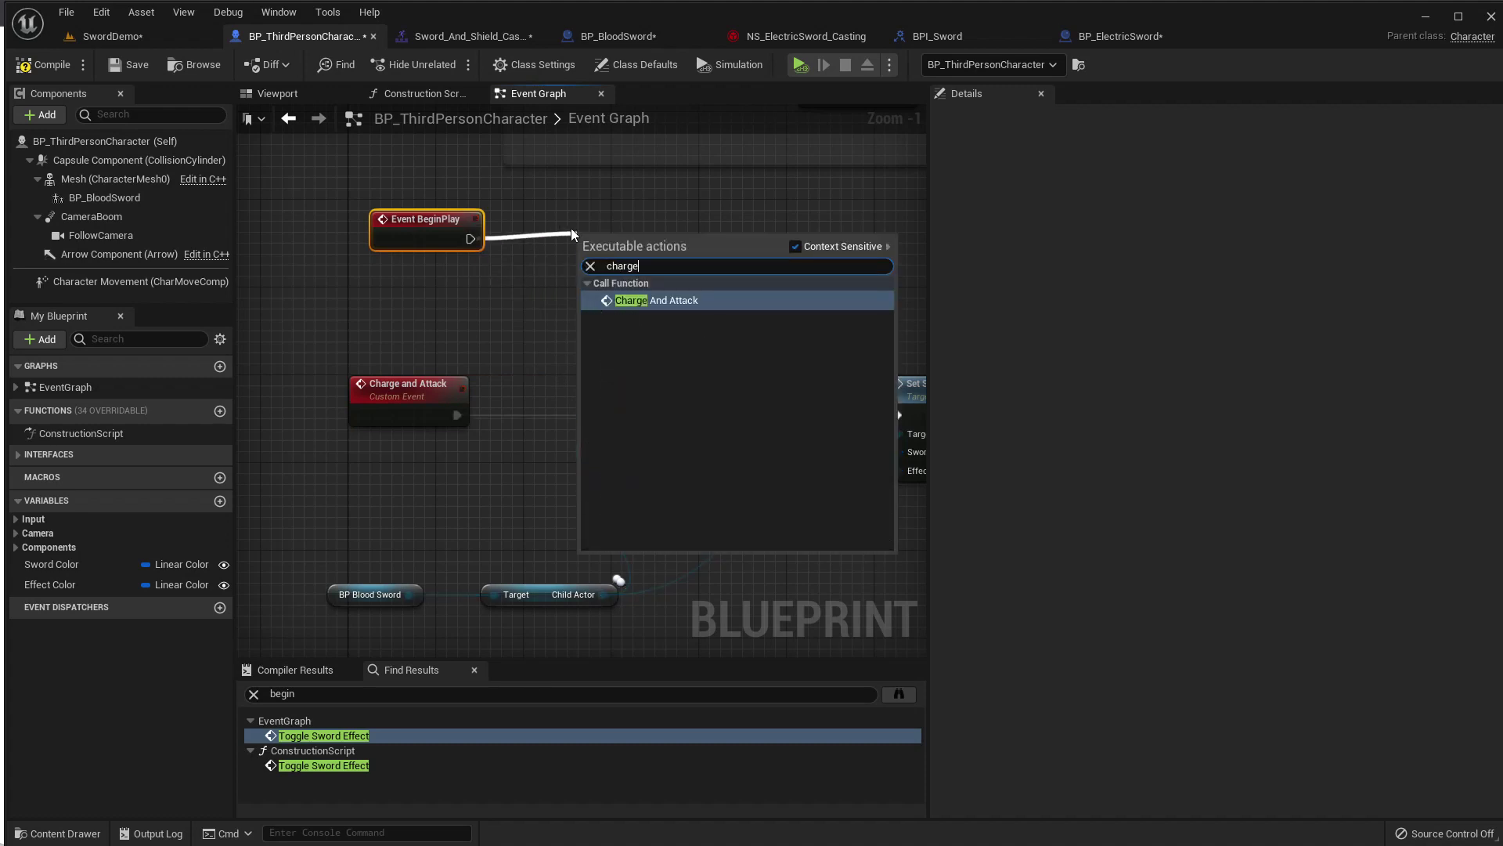
pyautogui.press('Return')
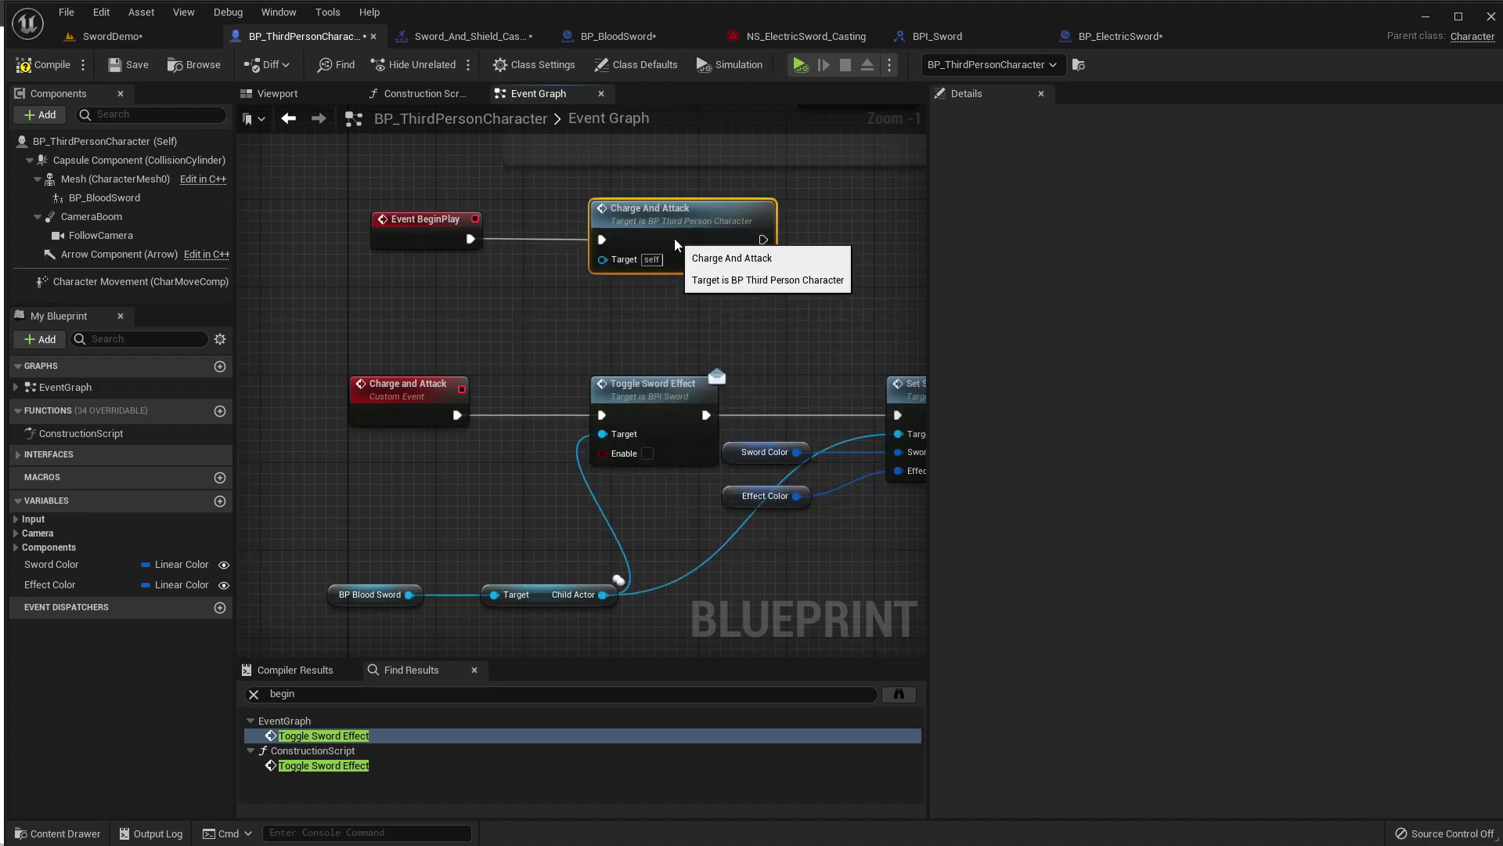
pyautogui.scroll(-4, 754, 308)
pyautogui.moveTo(597, 322)
pyautogui.mouseDown(button='right')
pyautogui.moveTo(648, 330)
pyautogui.moveTo(238, 298)
pyautogui.mouseUp(button='right')
pyautogui.scroll(2, 526, 407)
pyautogui.moveTo(381, 206); pyautogui.dragTo(501, 233, button='right')
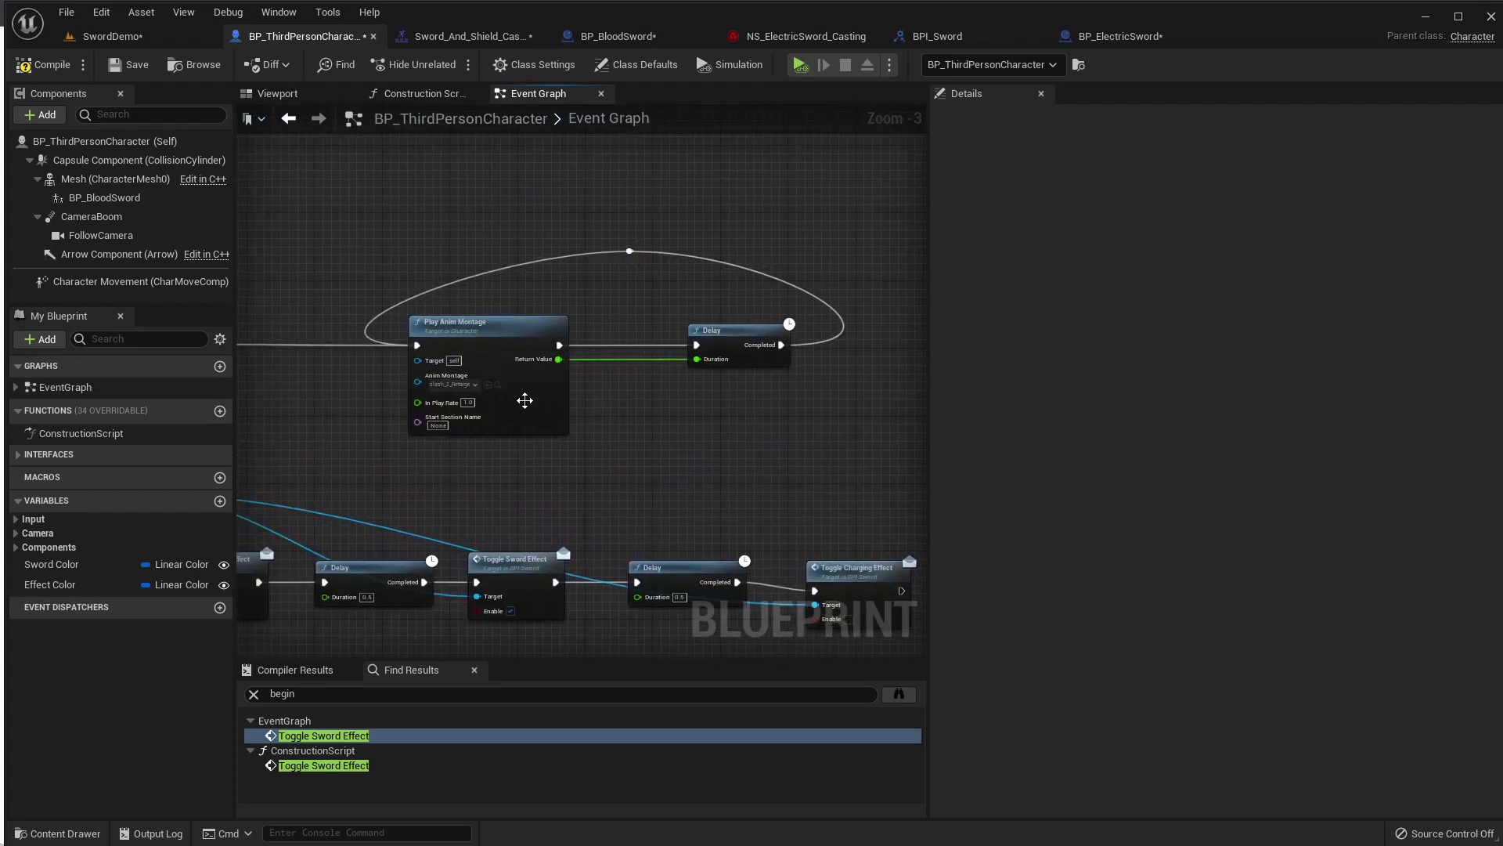
pyautogui.click(497, 385)
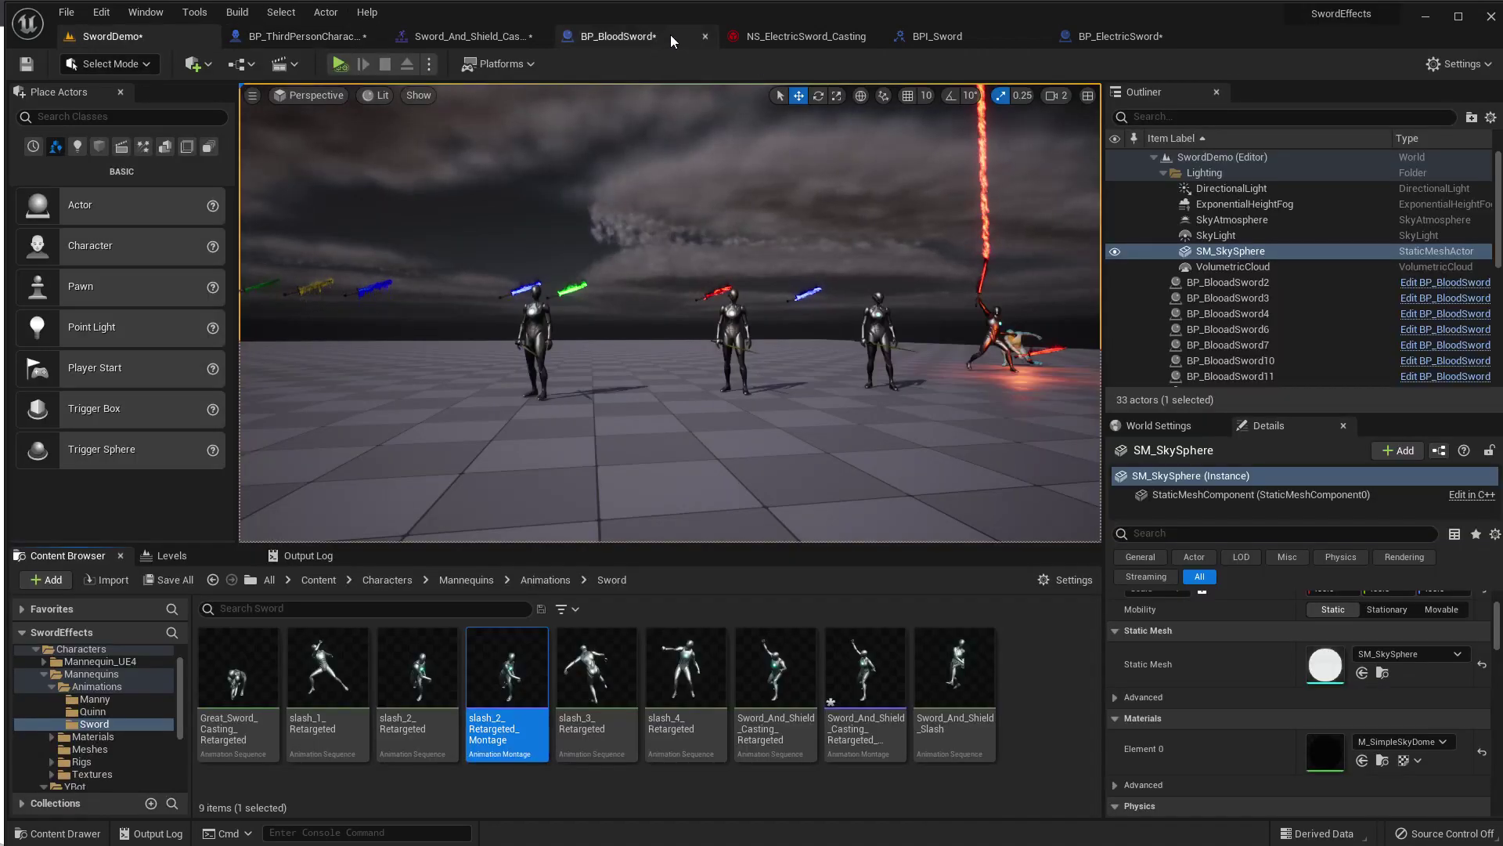
# Delete the old Play Anim Montage and Delay loop from the character's graph.
pyautogui.click(321, 32)
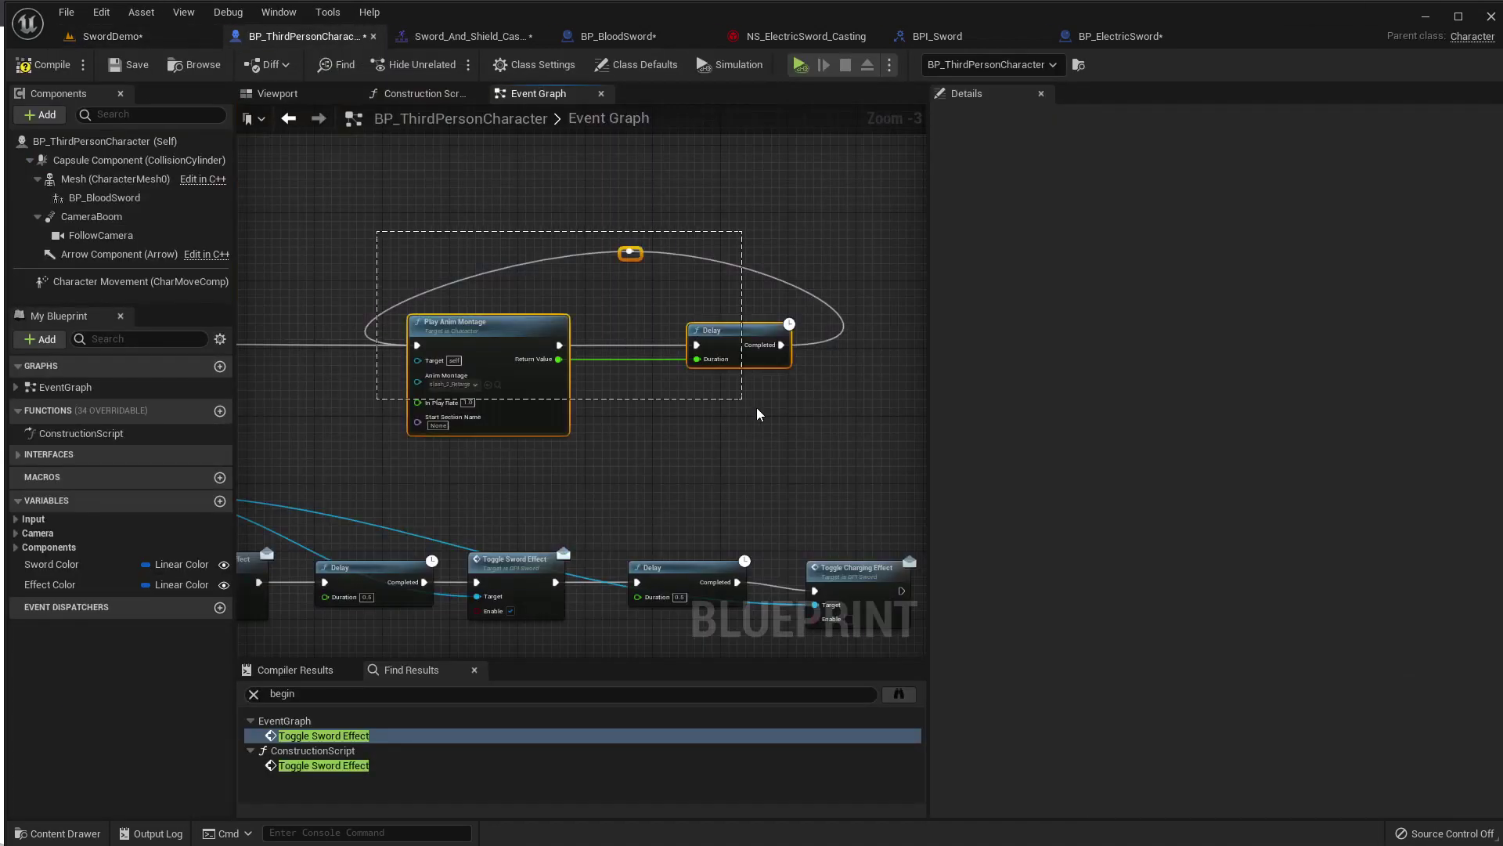
pyautogui.moveTo(794, 429); pyautogui.dragTo(792, 432)
pyautogui.scroll(-1, 833, 453)
pyautogui.press('Delete')
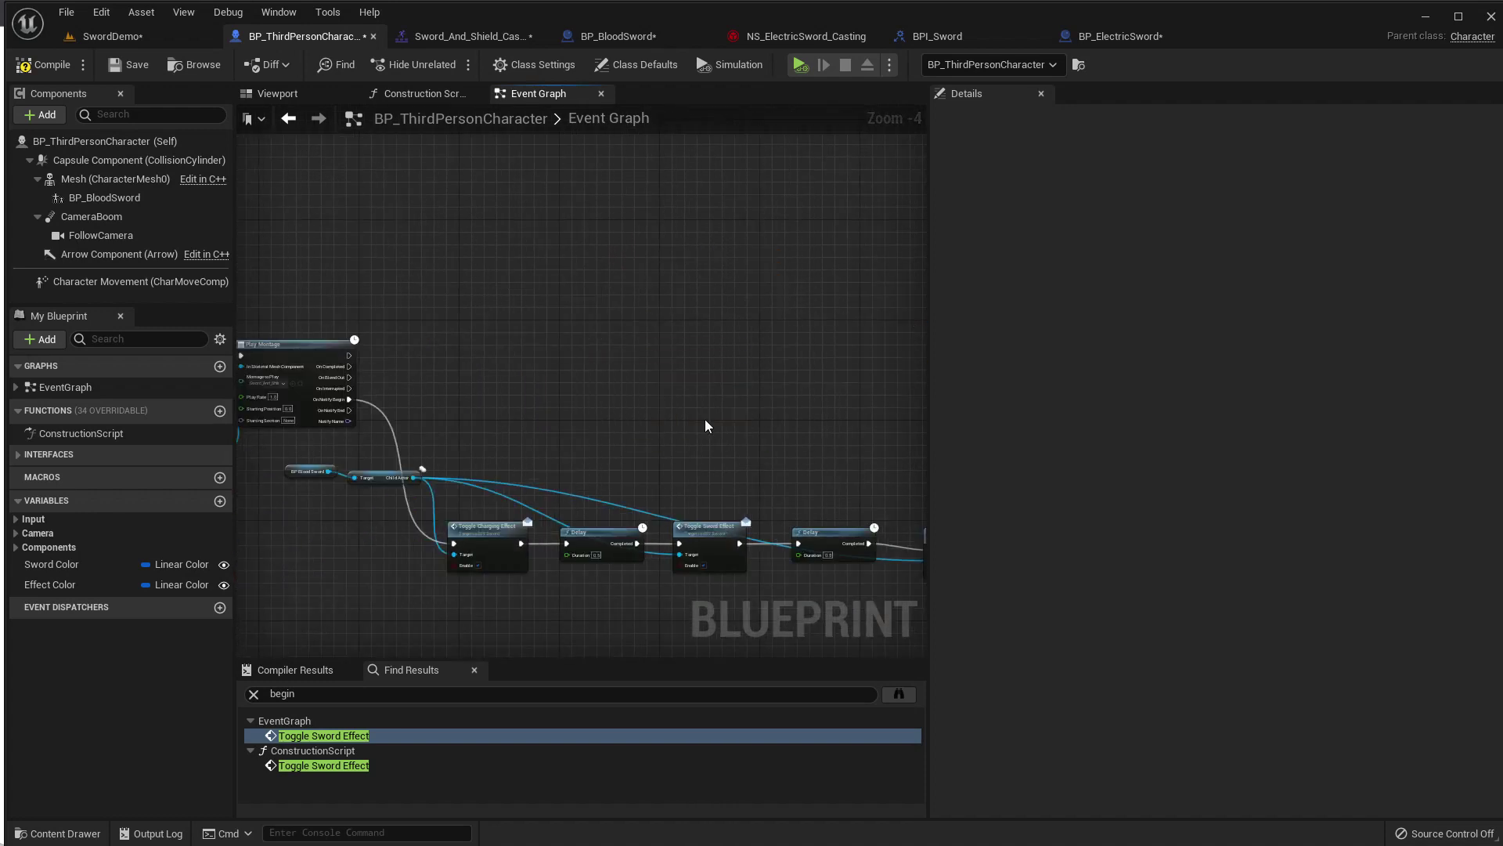
# Copy the Play Montage and Mesh pair, set the copy to the slash montage and wire it in.
pyautogui.moveTo(477, 413); pyautogui.dragTo(587, 403, button='right')
pyautogui.moveTo(397, 472); pyautogui.dragTo(388, 448)
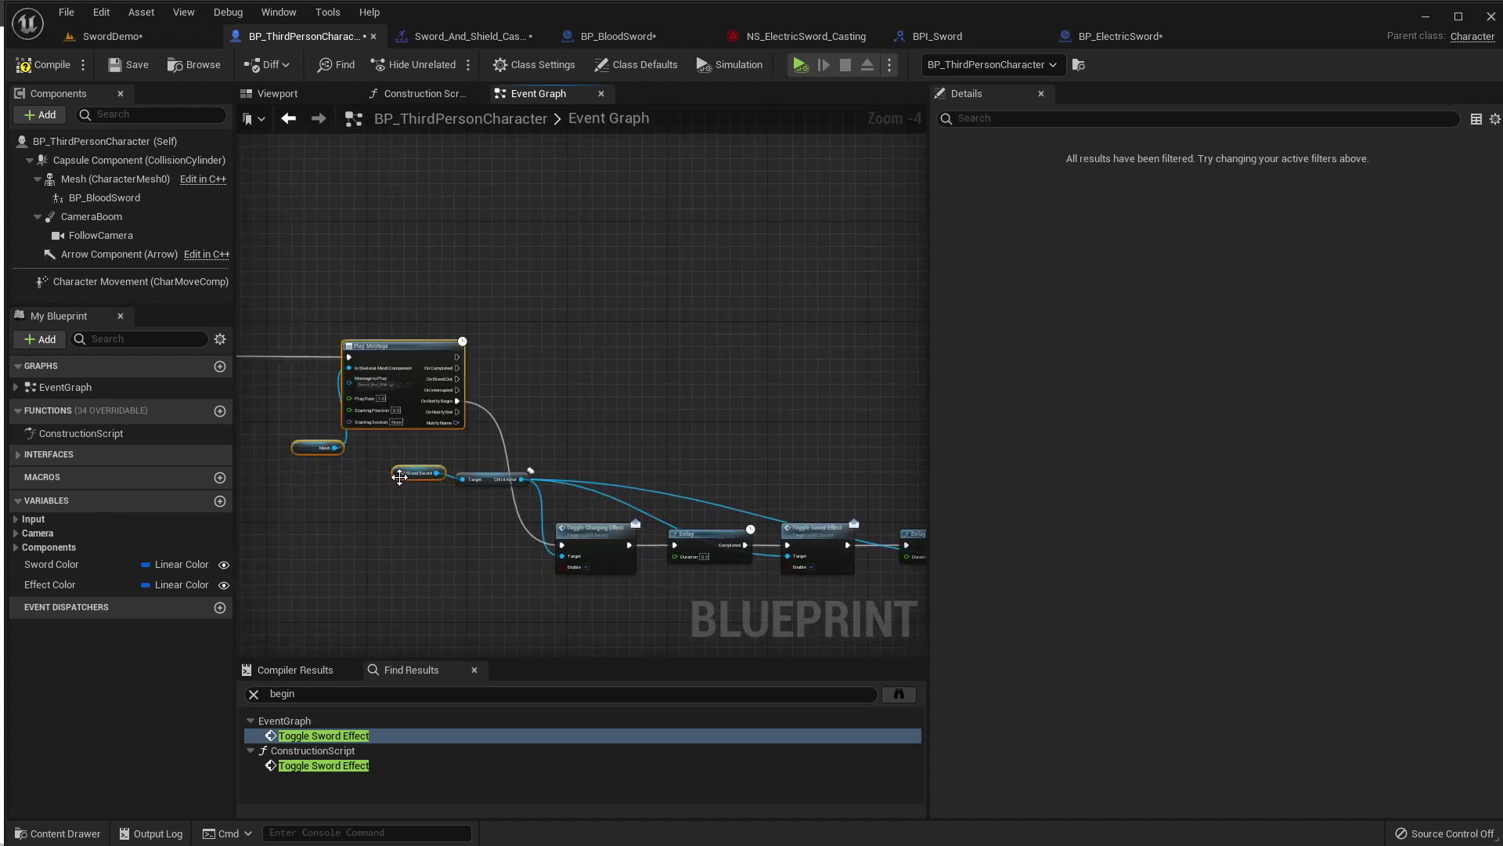
pyautogui.click(304, 410)
pyautogui.hotkey('ctrl', 'c')
pyautogui.hotkey('ctrl', 'v')
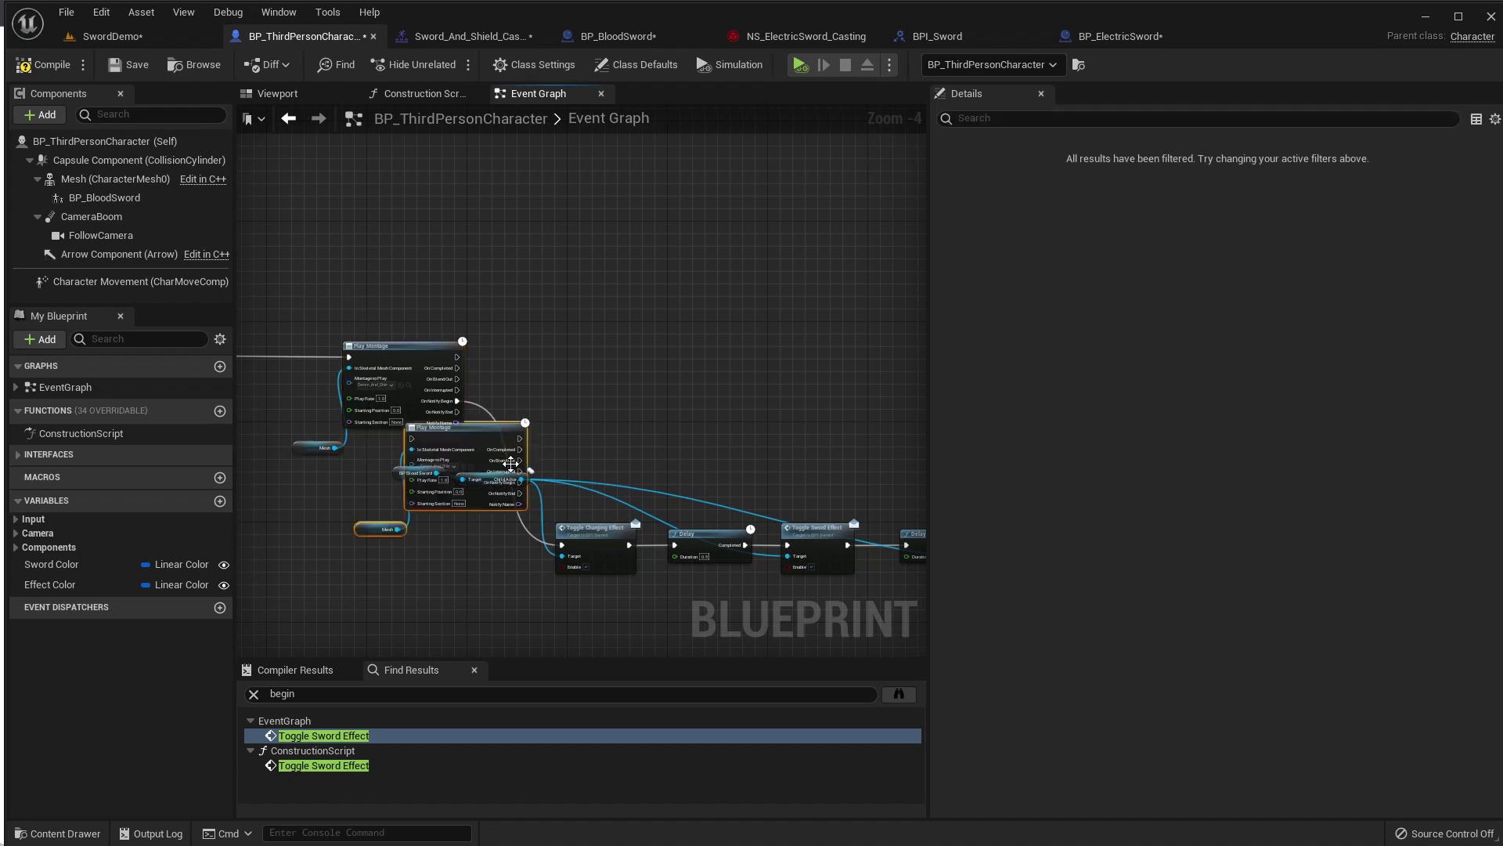
pyautogui.moveTo(438, 419); pyautogui.dragTo(736, 361)
pyautogui.scroll(4, 736, 362)
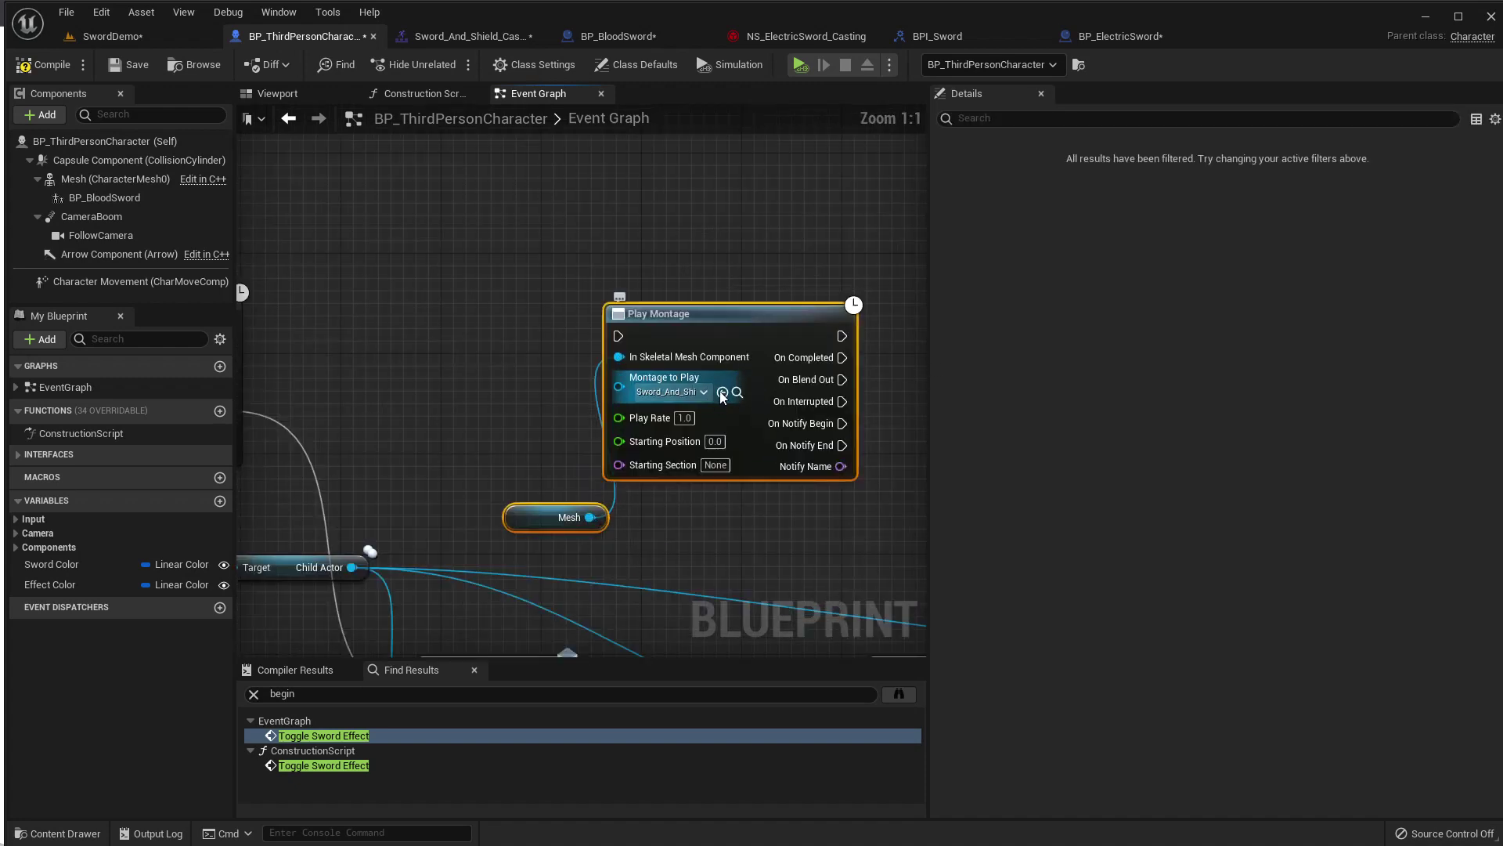
pyautogui.click(724, 397)
pyautogui.scroll(-1, 715, 313)
pyautogui.moveTo(619, 345); pyautogui.dragTo(714, 313, button='right')
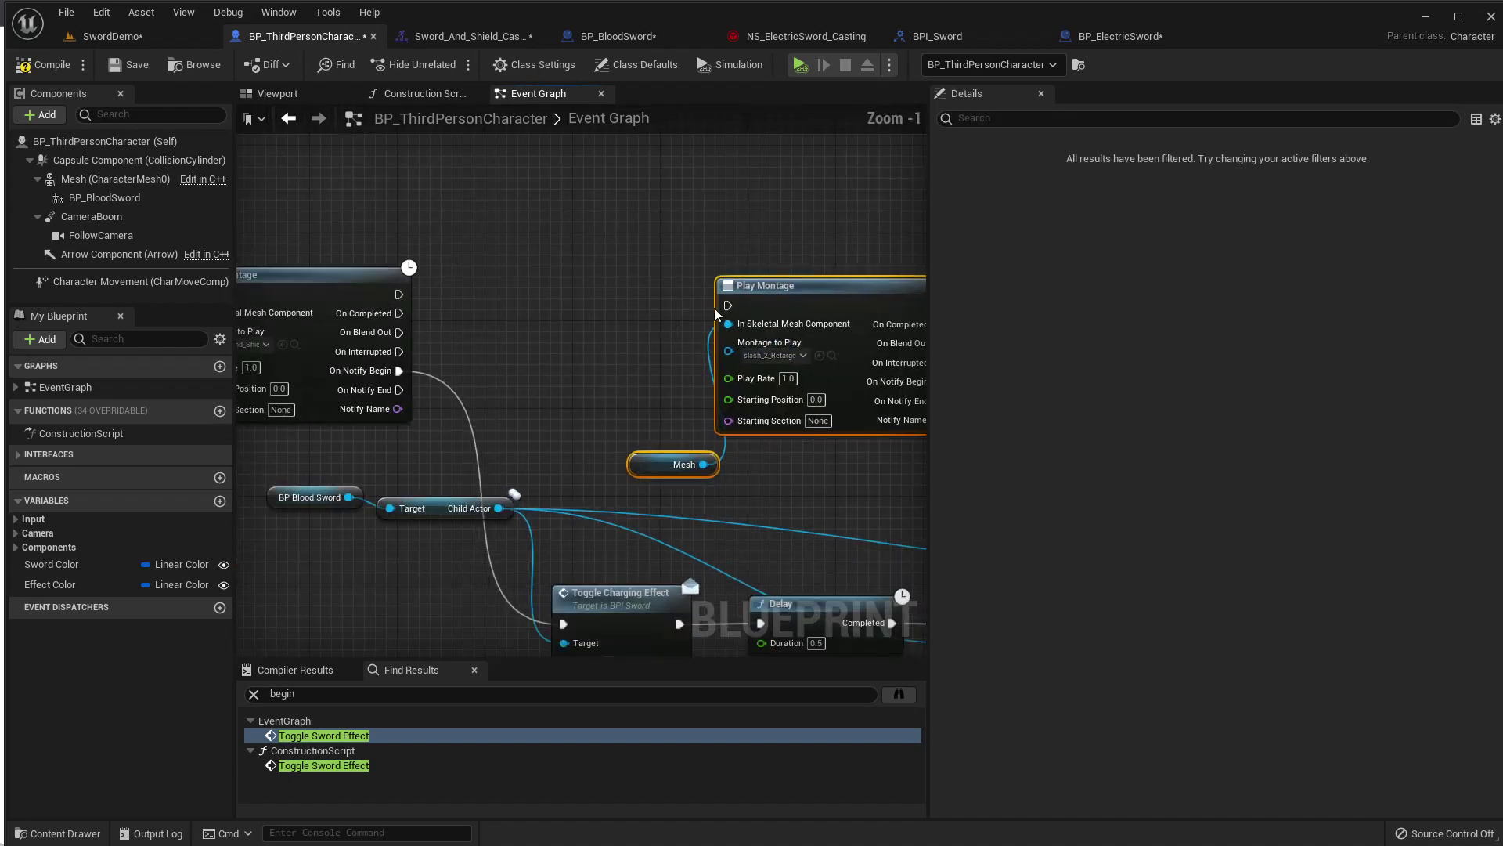
pyautogui.moveTo(730, 305); pyautogui.dragTo(399, 294)
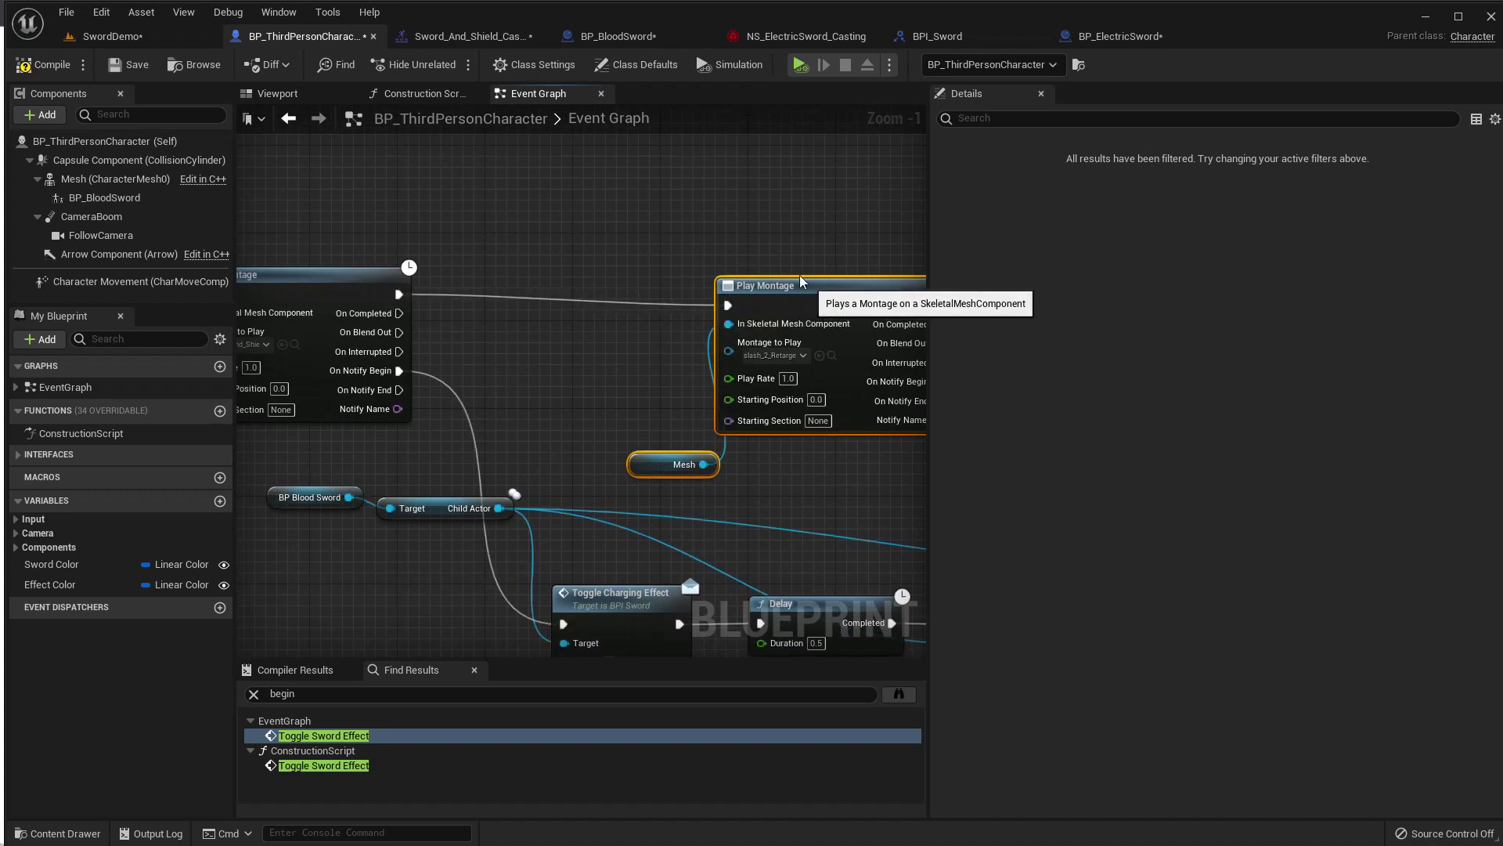
pyautogui.moveTo(816, 285); pyautogui.dragTo(793, 275)
pyautogui.click(502, 330)
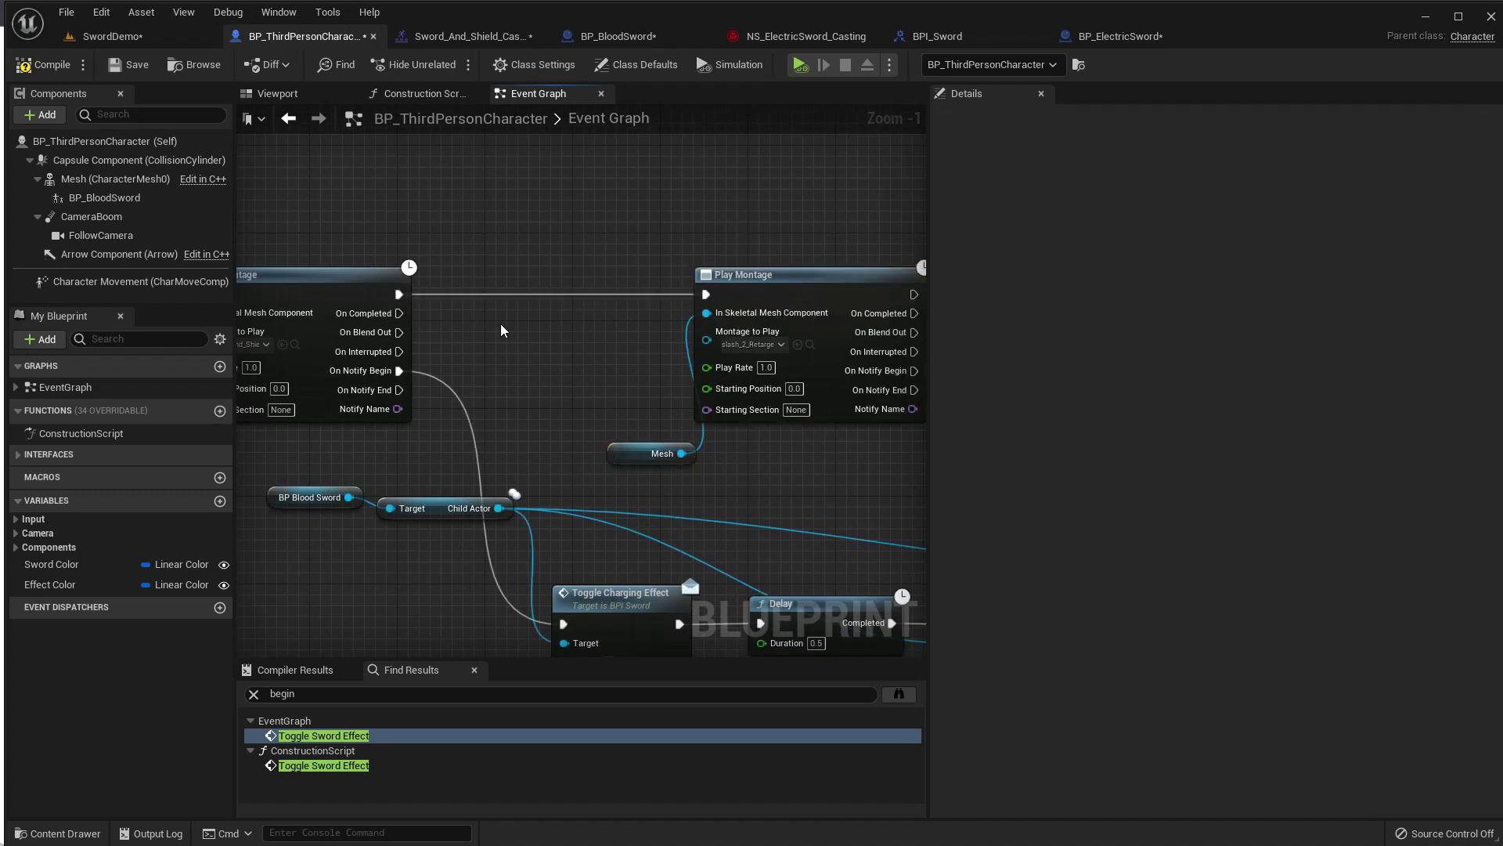
# Rewire the new Play Montage to start from the first montage's On Blend Out.
pyautogui.rightClick(398, 294)
pyautogui.click(451, 324)
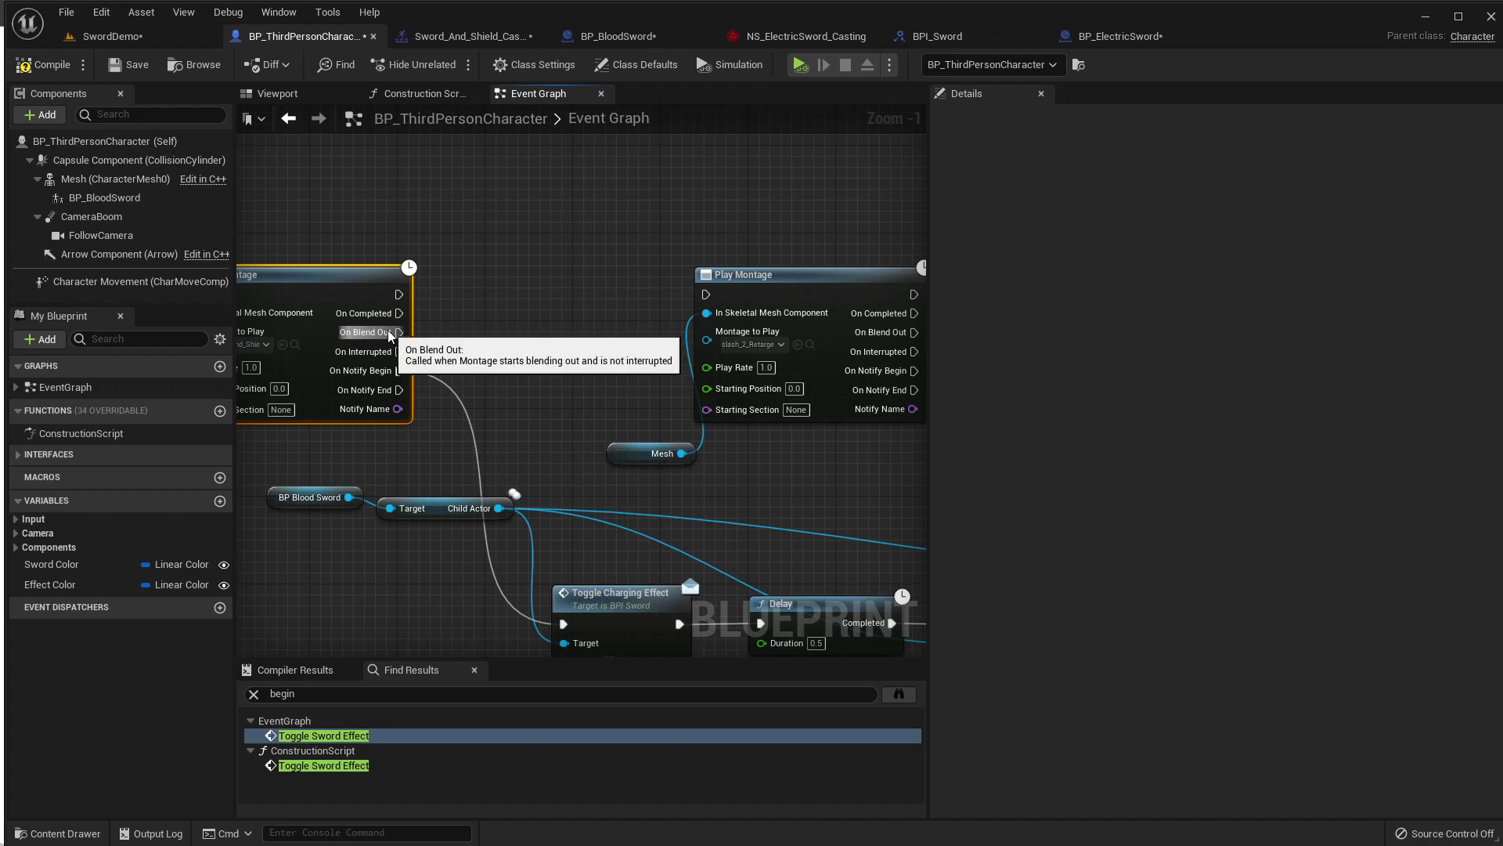
pyautogui.moveTo(399, 332); pyautogui.dragTo(706, 295)
pyautogui.moveTo(814, 457); pyautogui.dragTo(681, 435, button='right')
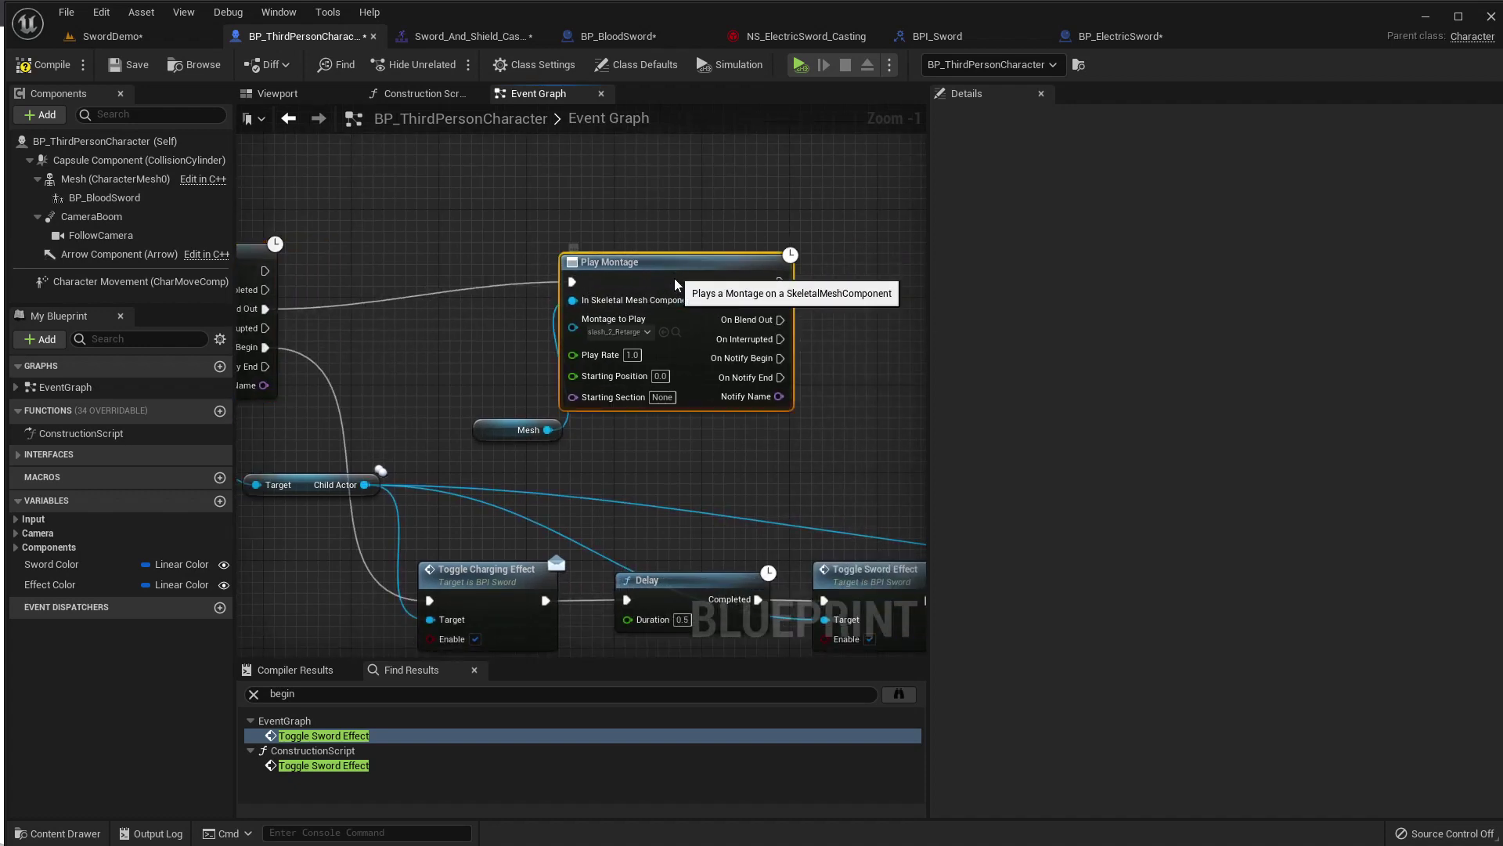
pyautogui.moveTo(683, 279); pyautogui.dragTo(701, 308)
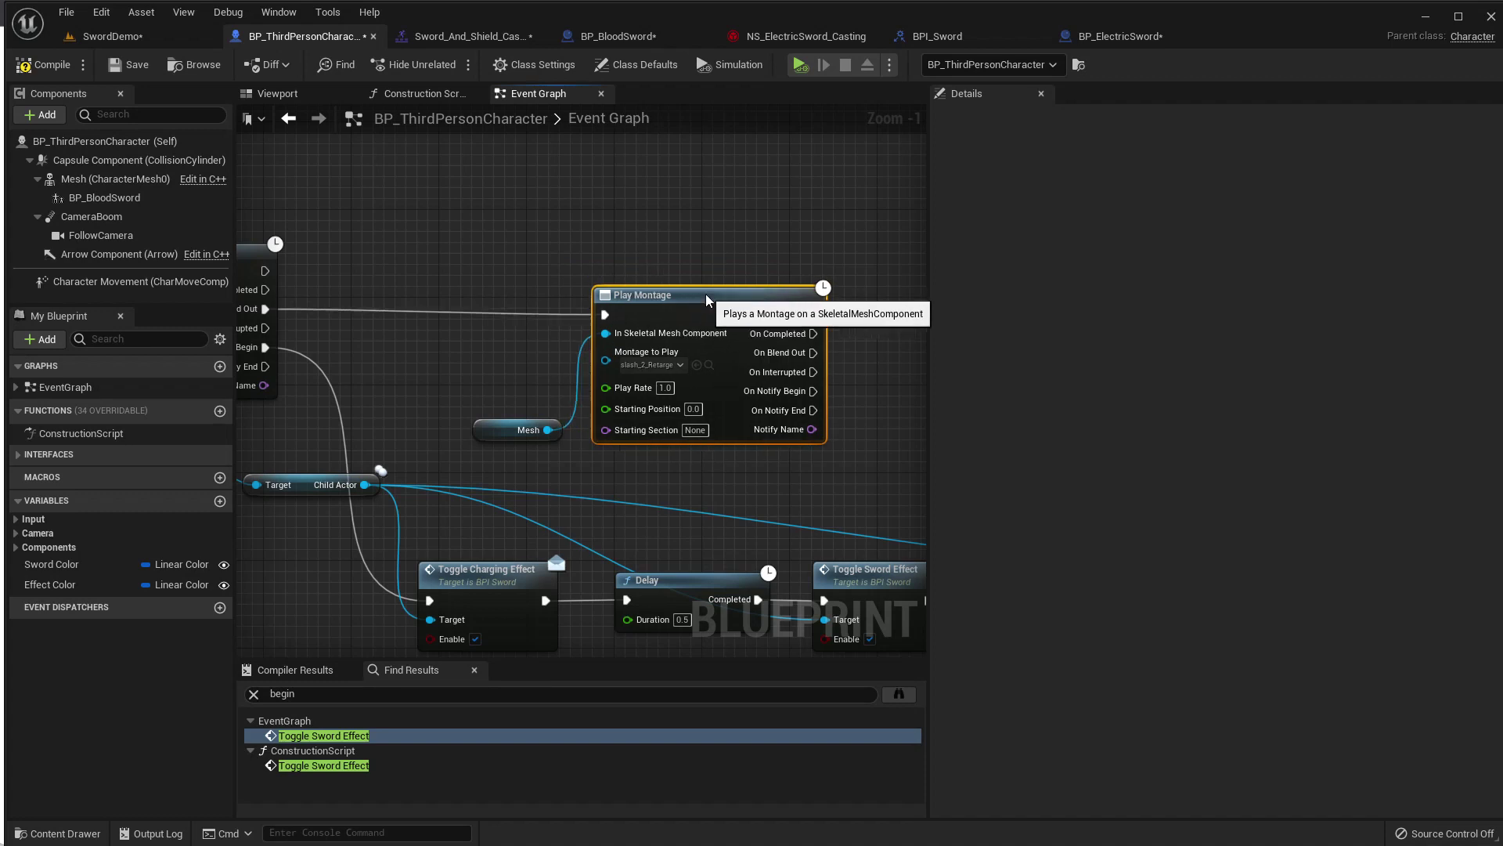
pyautogui.moveTo(593, 309); pyautogui.dragTo(486, 241, button='right')
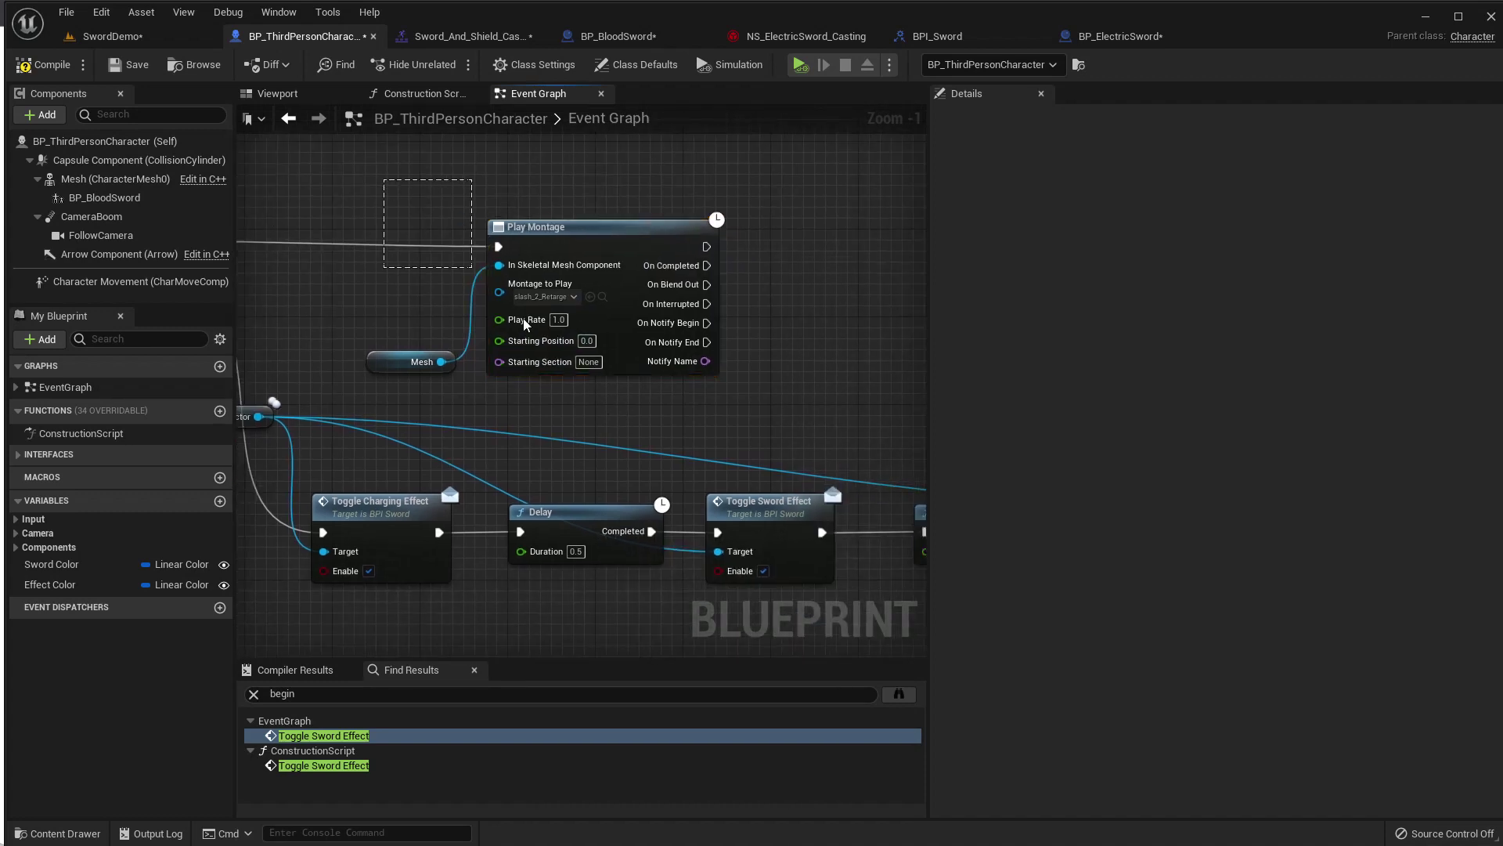
# Duplicate the montage pair again and run it after the previous montage's On Completed.
pyautogui.moveTo(523, 324); pyautogui.dragTo(565, 373)
pyautogui.hotkey('ctrl', 'd')
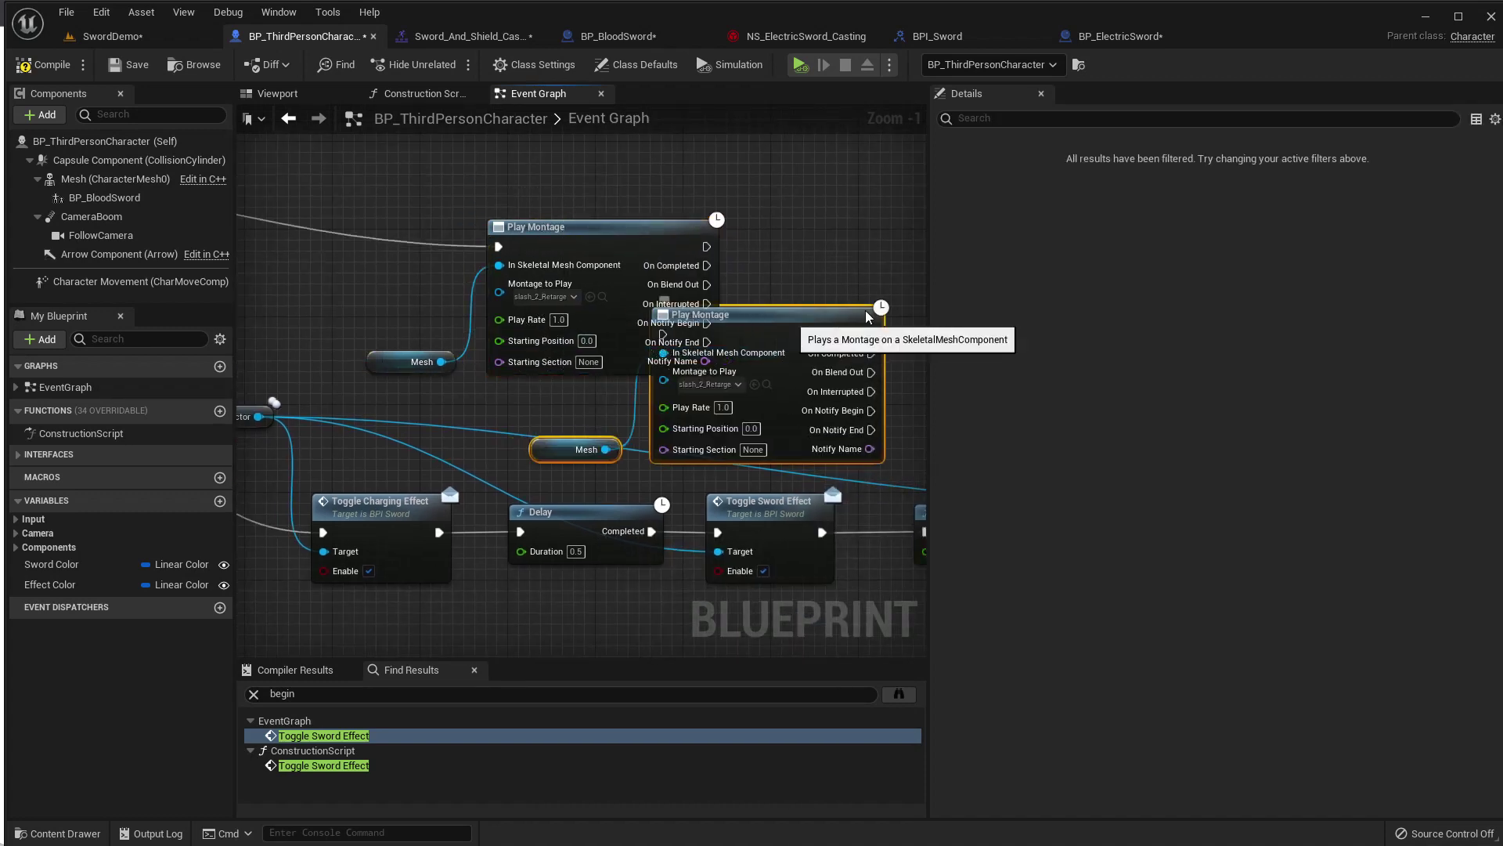
pyautogui.moveTo(866, 316); pyautogui.dragTo(851, 250)
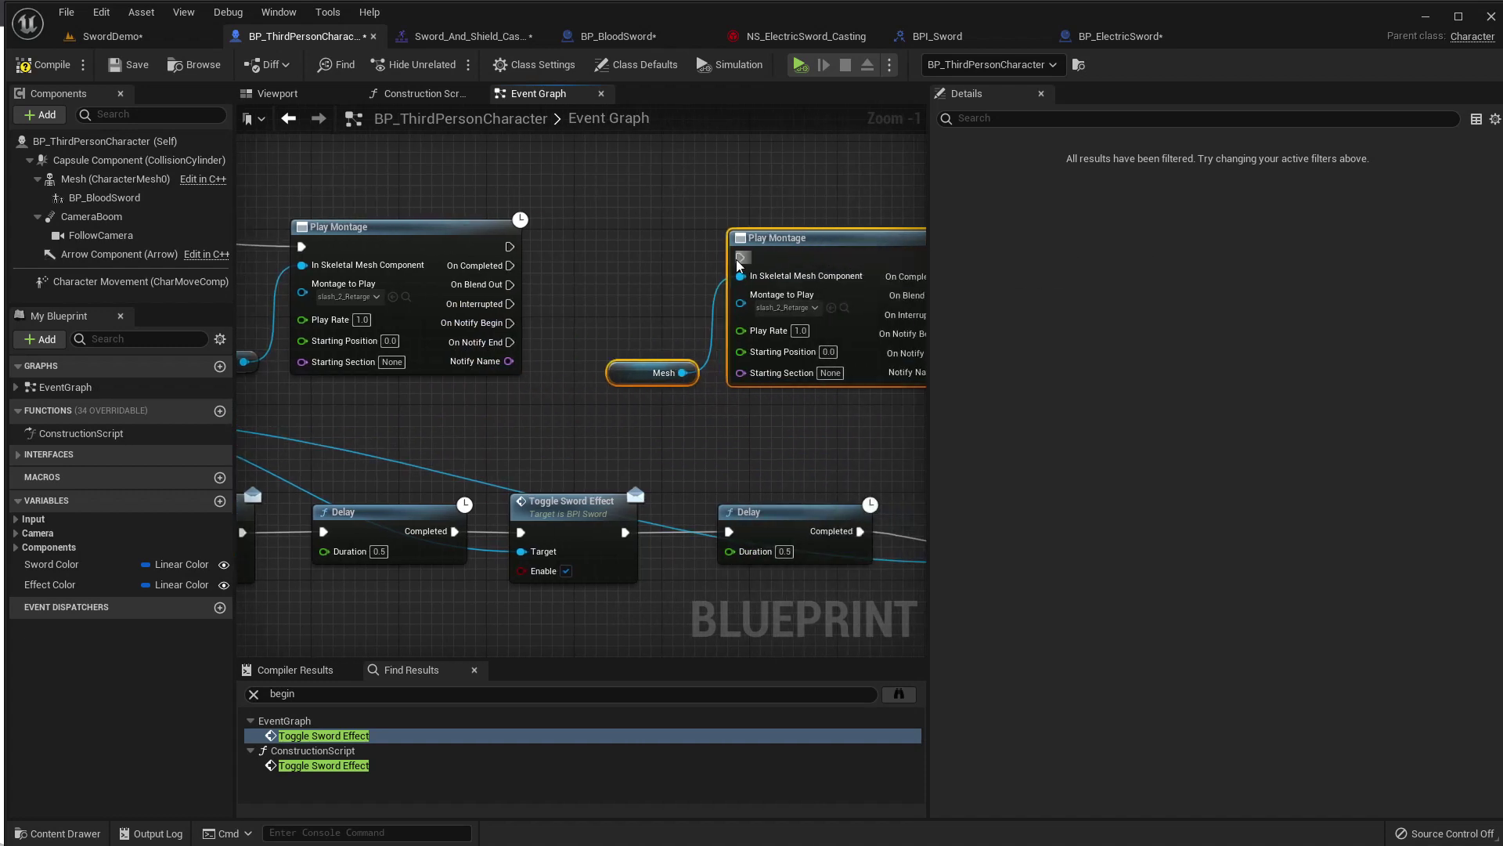
pyautogui.moveTo(740, 259); pyautogui.dragTo(507, 285)
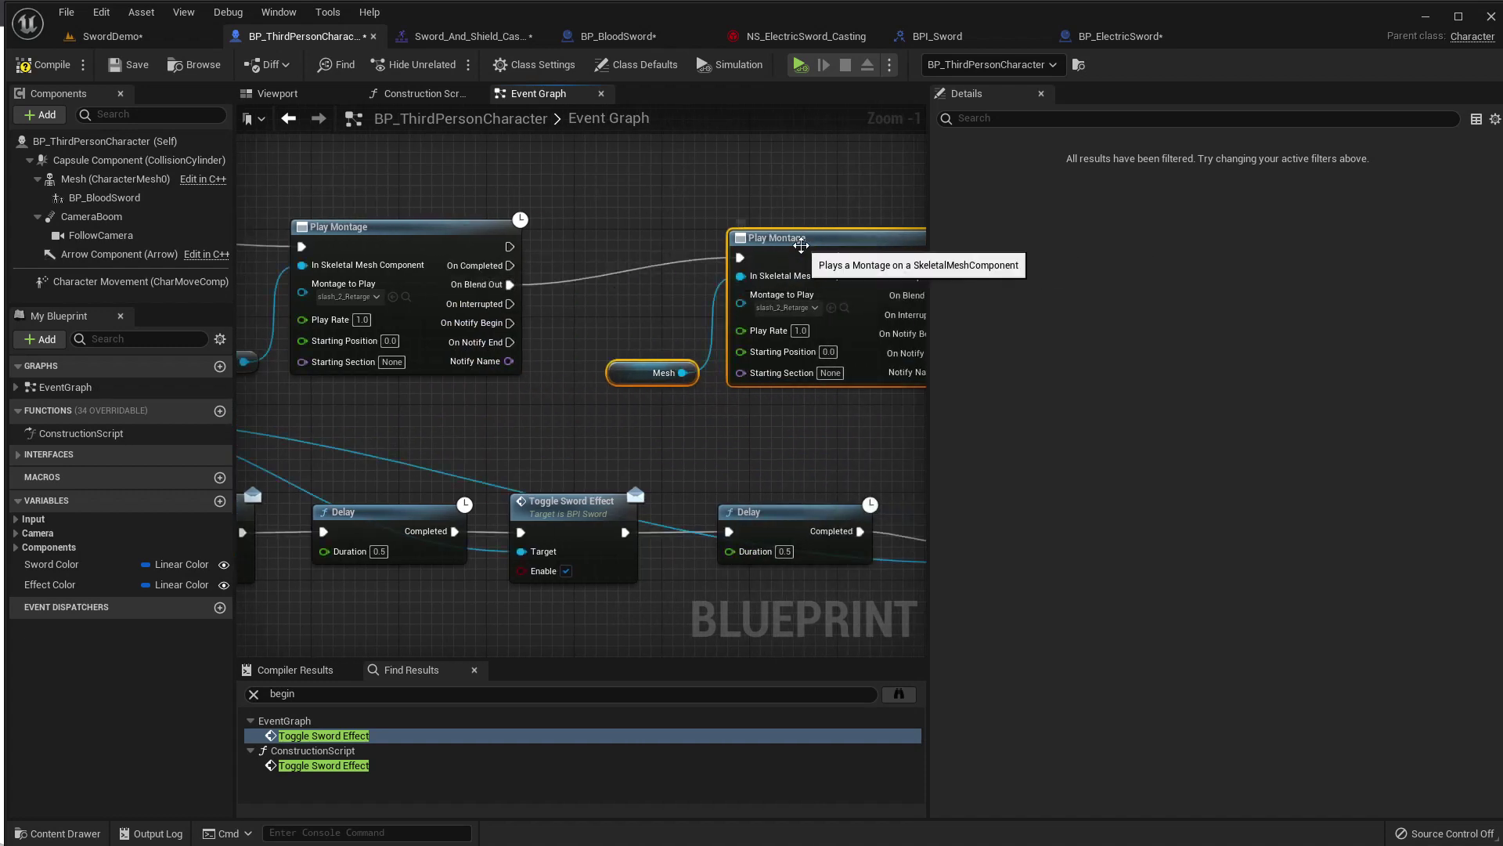
pyautogui.moveTo(802, 242); pyautogui.dragTo(800, 231)
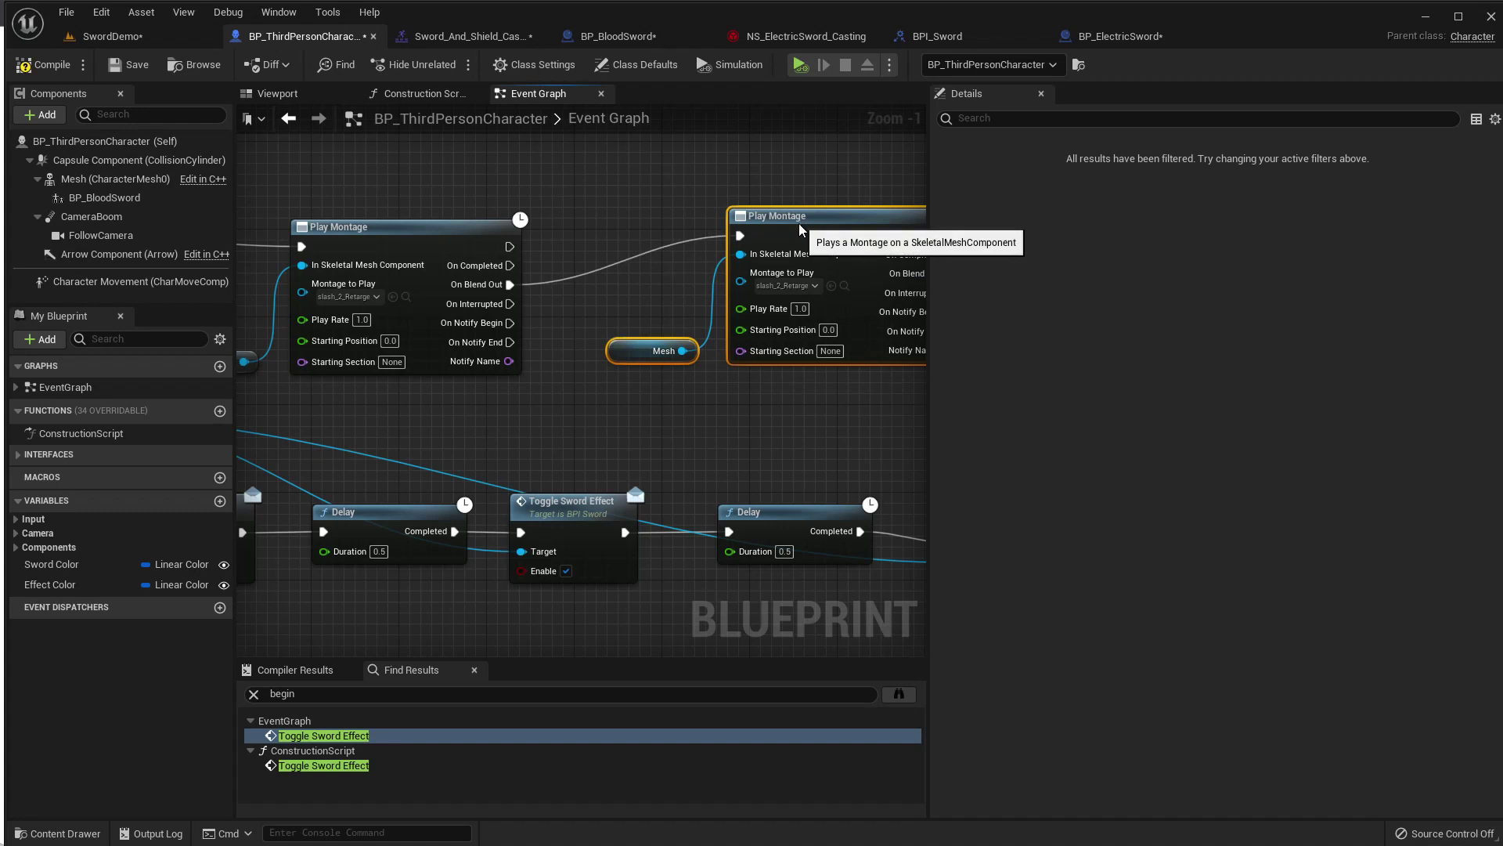
pyautogui.scroll(-2, 800, 231)
pyautogui.scroll(-2, 689, 250)
pyautogui.scroll(-1, 582, 270)
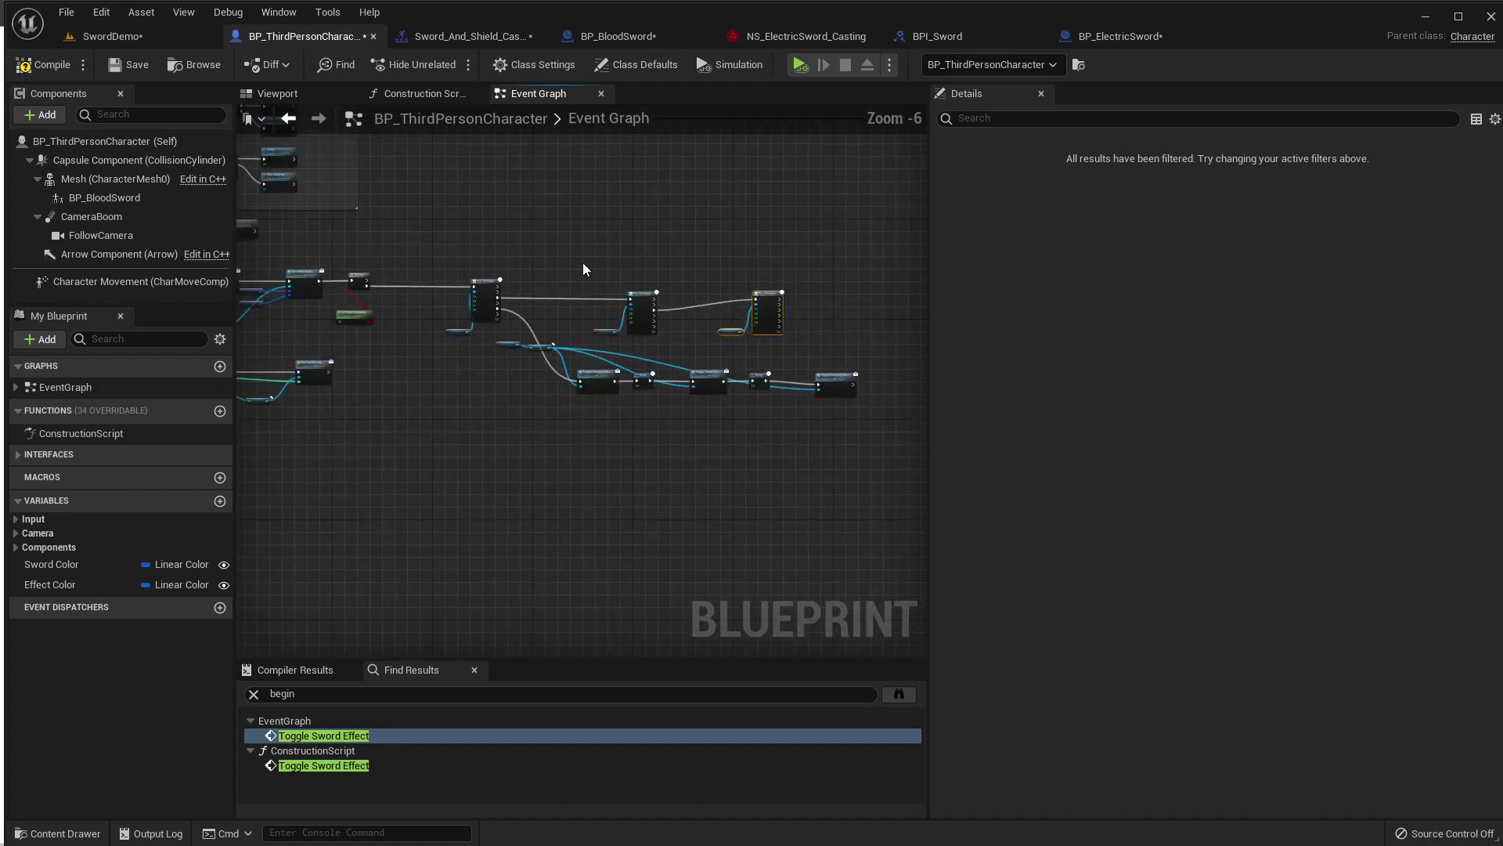
pyautogui.moveTo(809, 303); pyautogui.dragTo(807, 306)
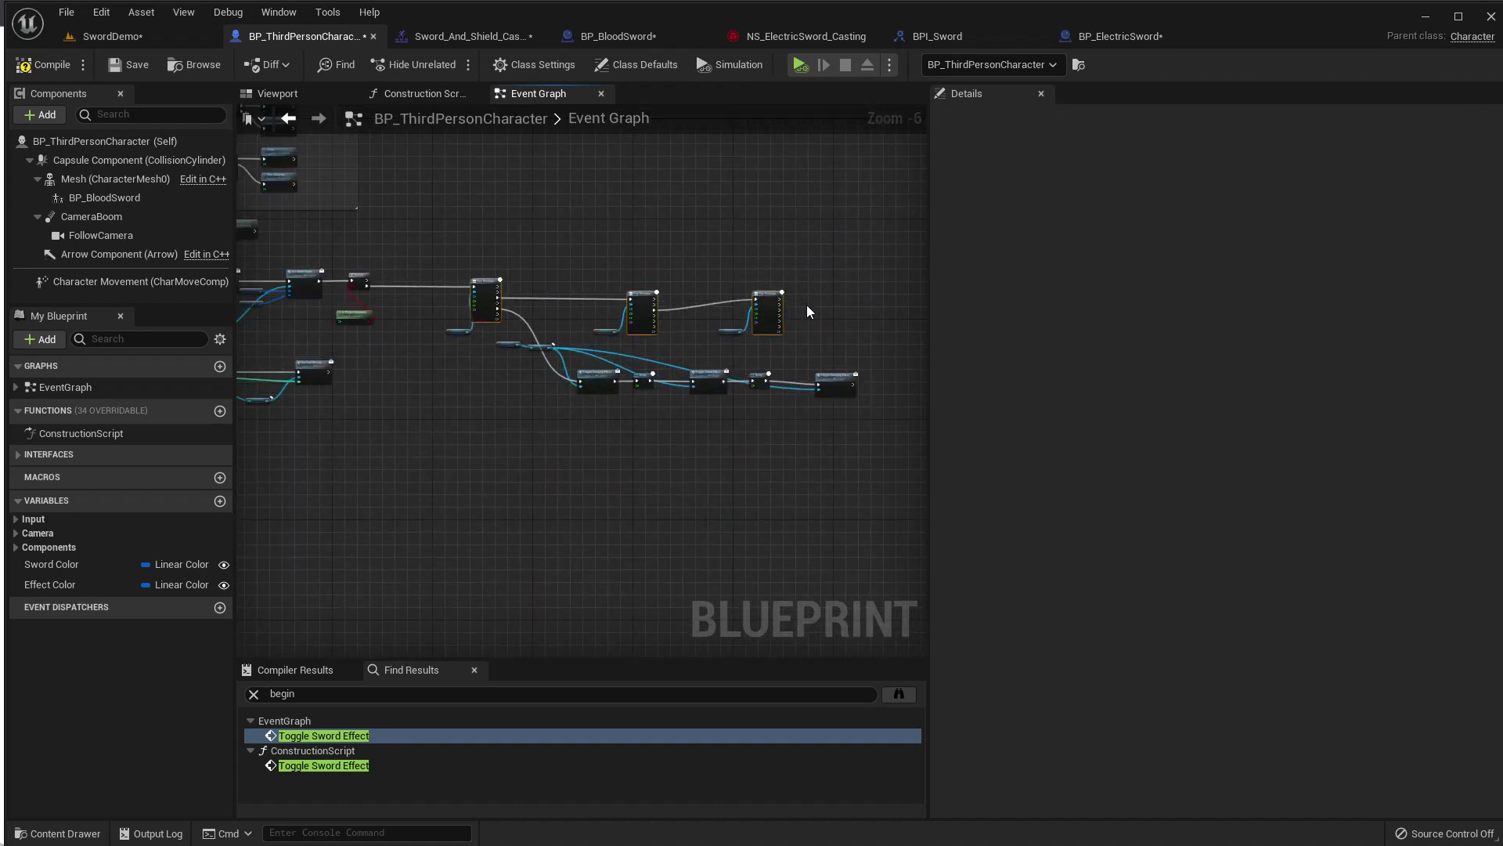
pyautogui.hotkey('ctrl', 'z')
pyautogui.hotkey('ctrl', 'z')
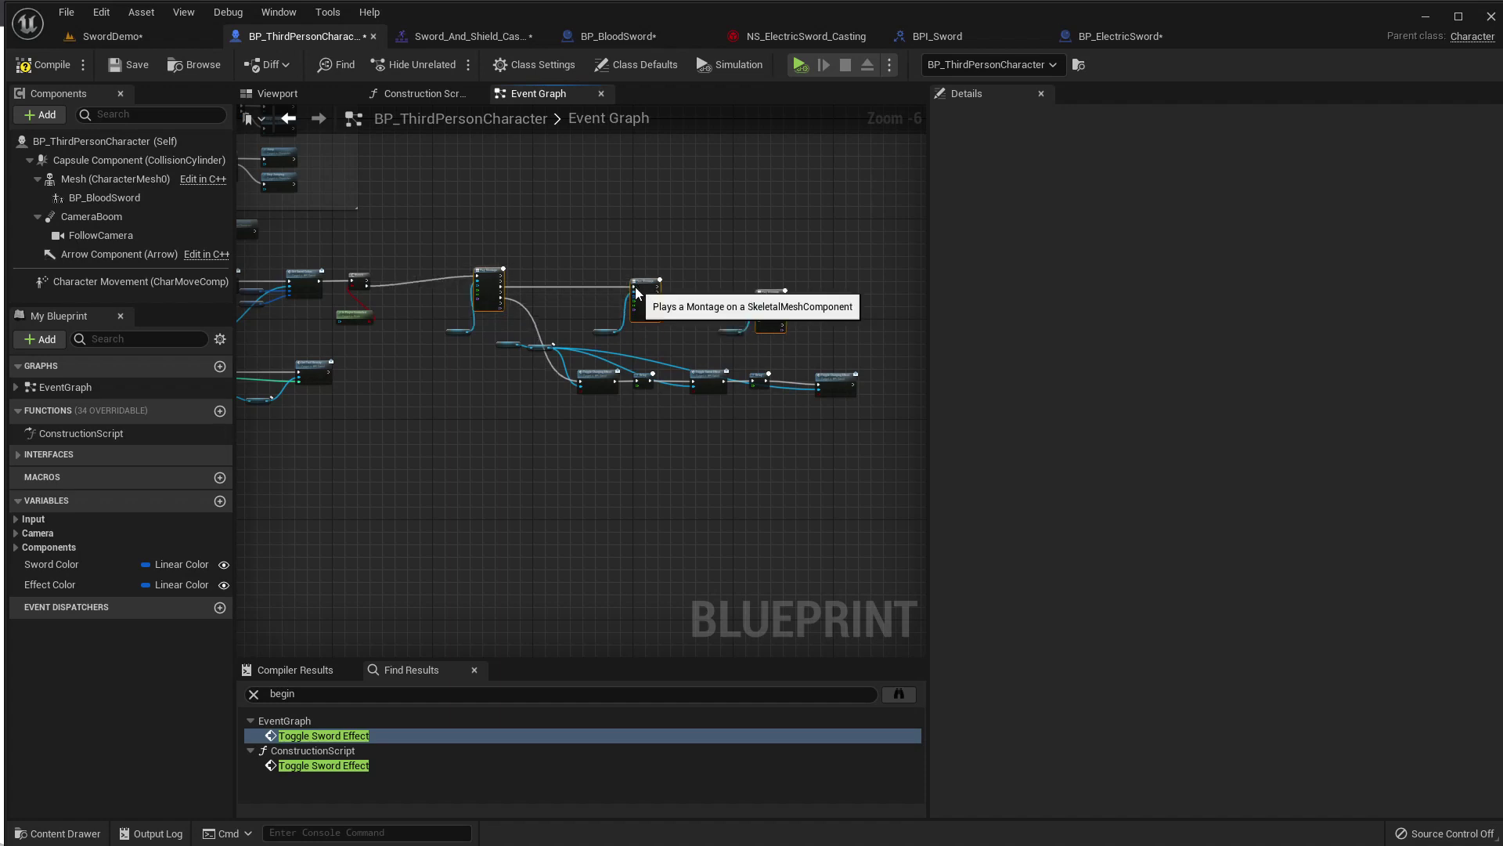
pyautogui.scroll(3, 681, 315)
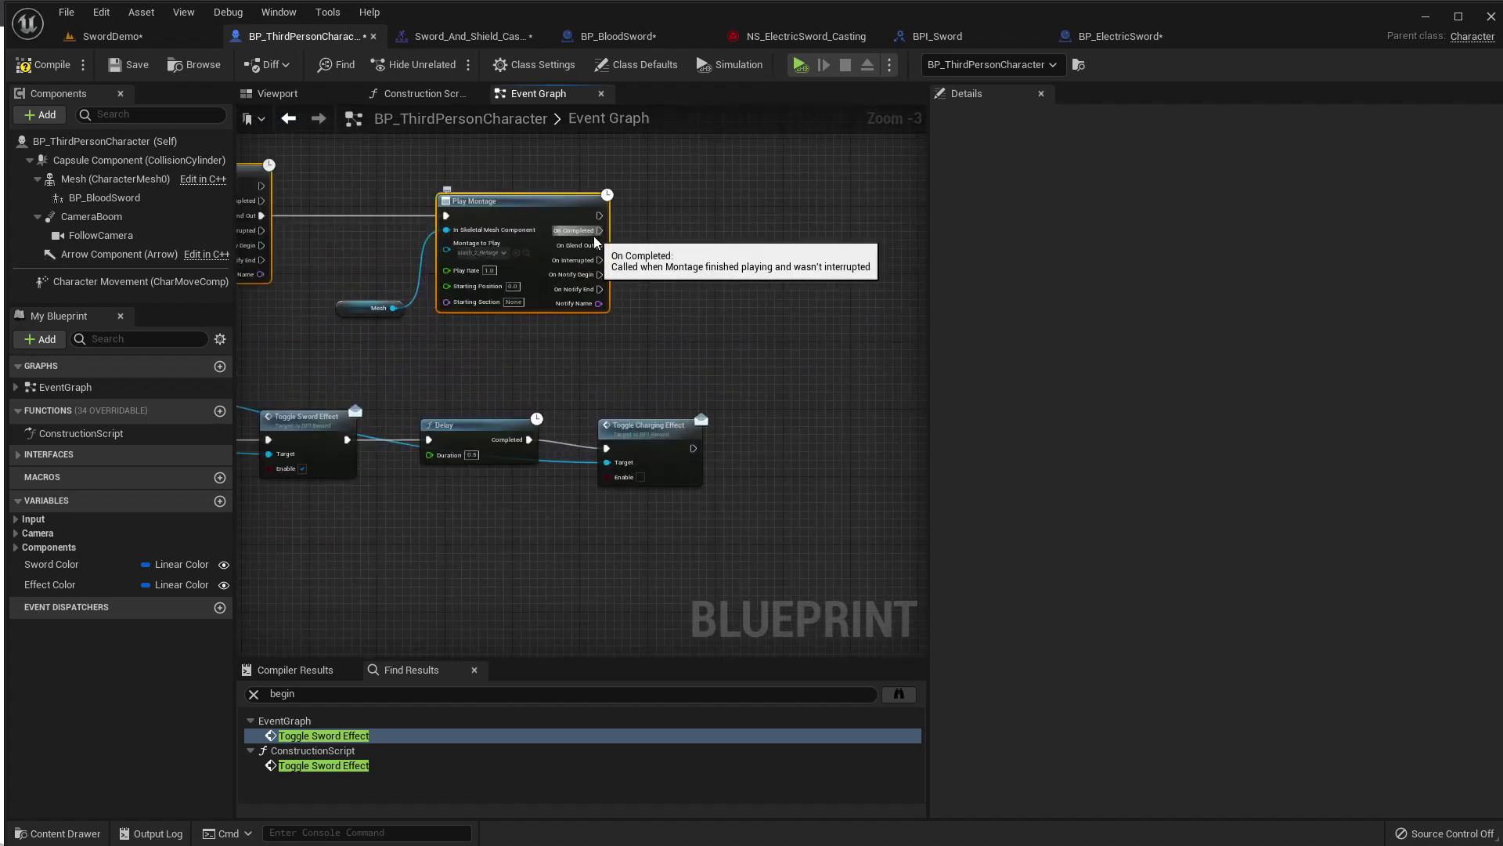
# Add a Delay with a 1.0 second duration after the last montage's On Completed.
pyautogui.moveTo(596, 232); pyautogui.dragTo(725, 229)
pyautogui.write('delay')
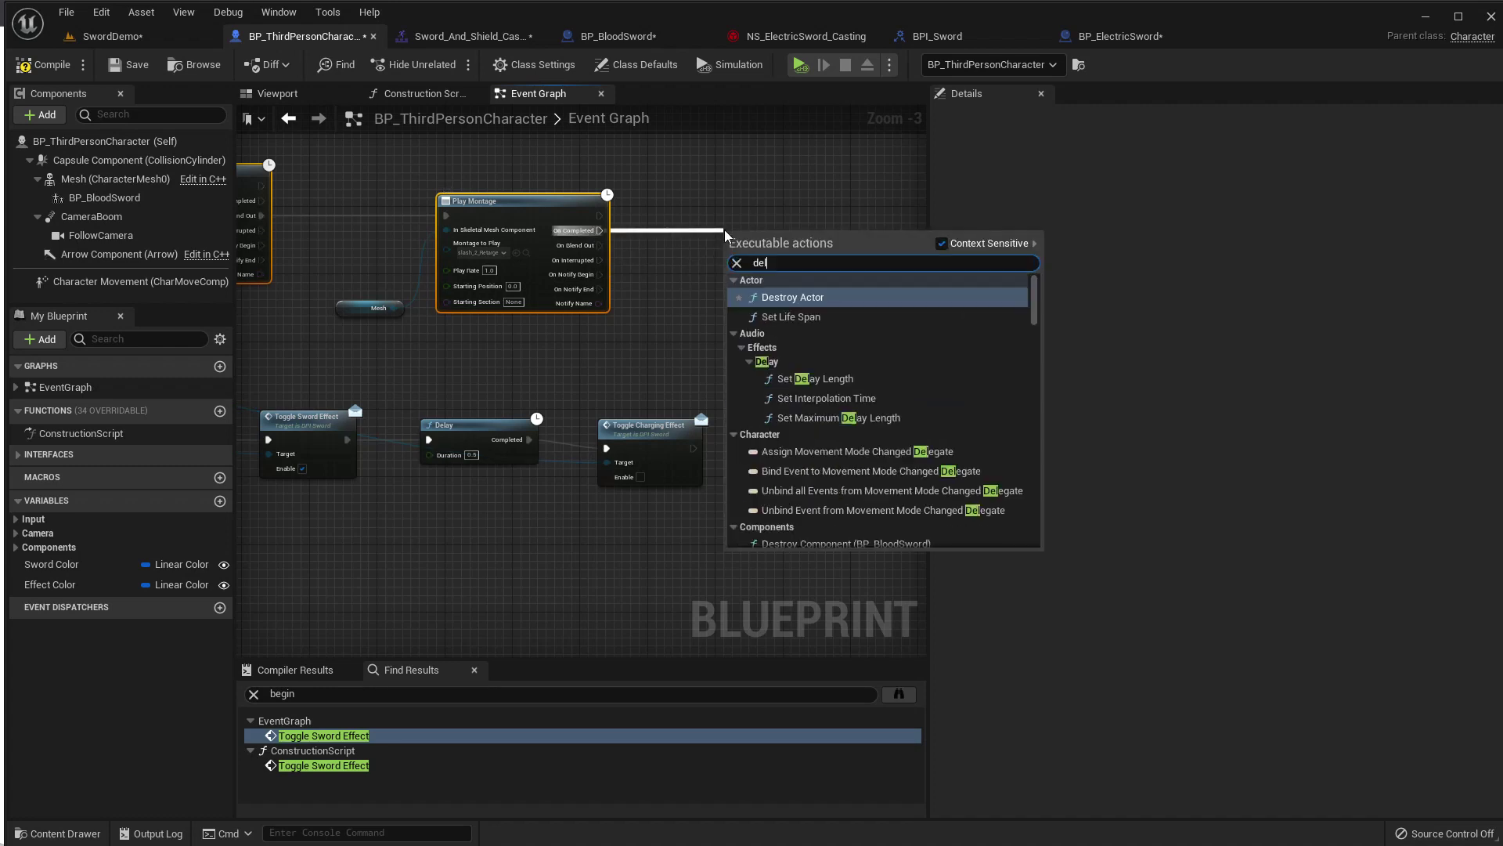
pyautogui.press('Return')
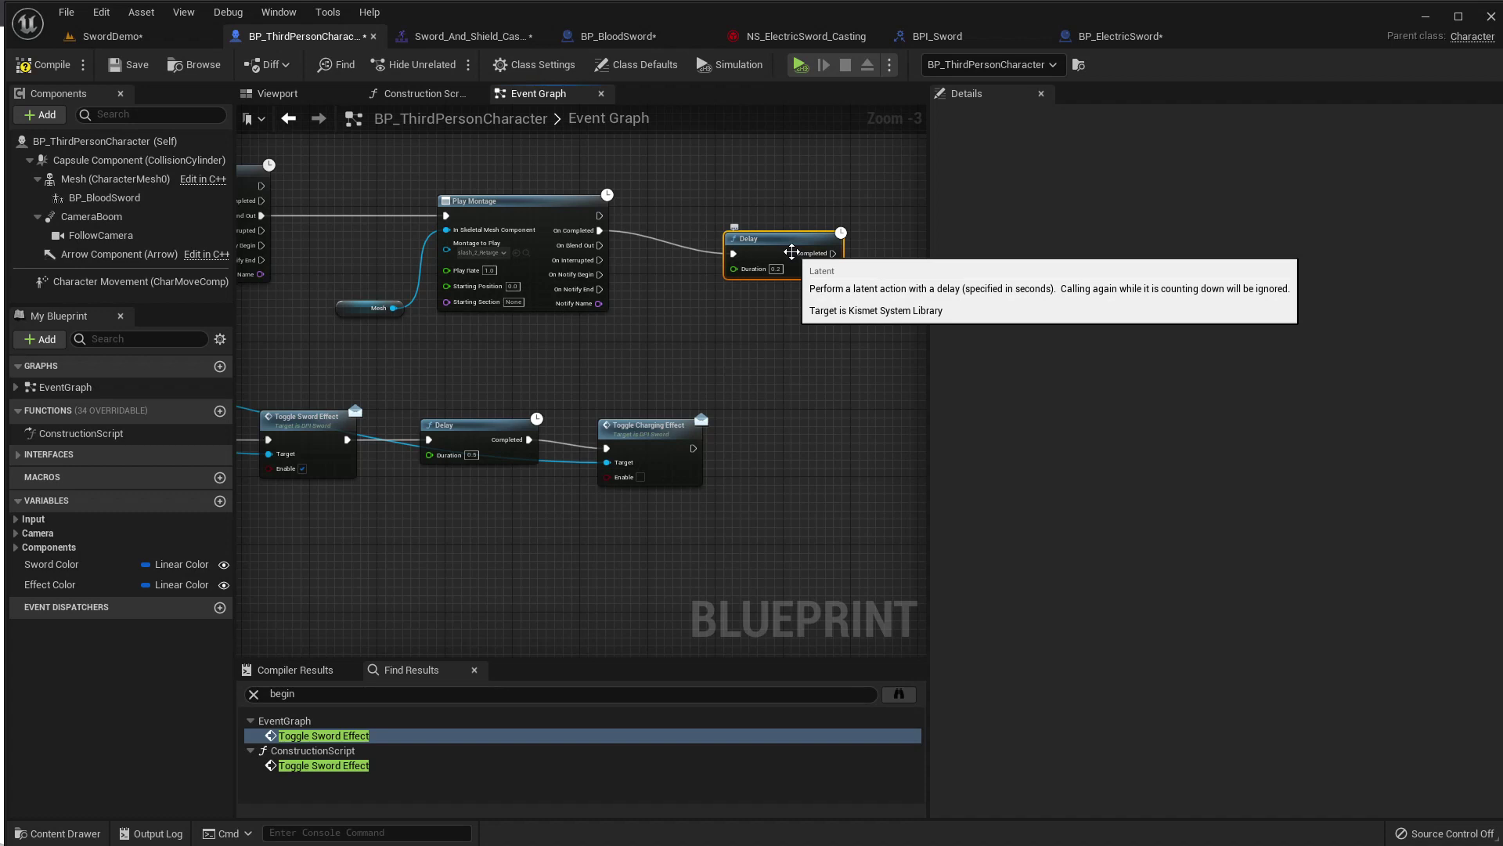
pyautogui.moveTo(791, 251)
pyautogui.mouseDown()
pyautogui.moveTo(788, 227)
pyautogui.moveTo(800, 240)
pyautogui.mouseUp()
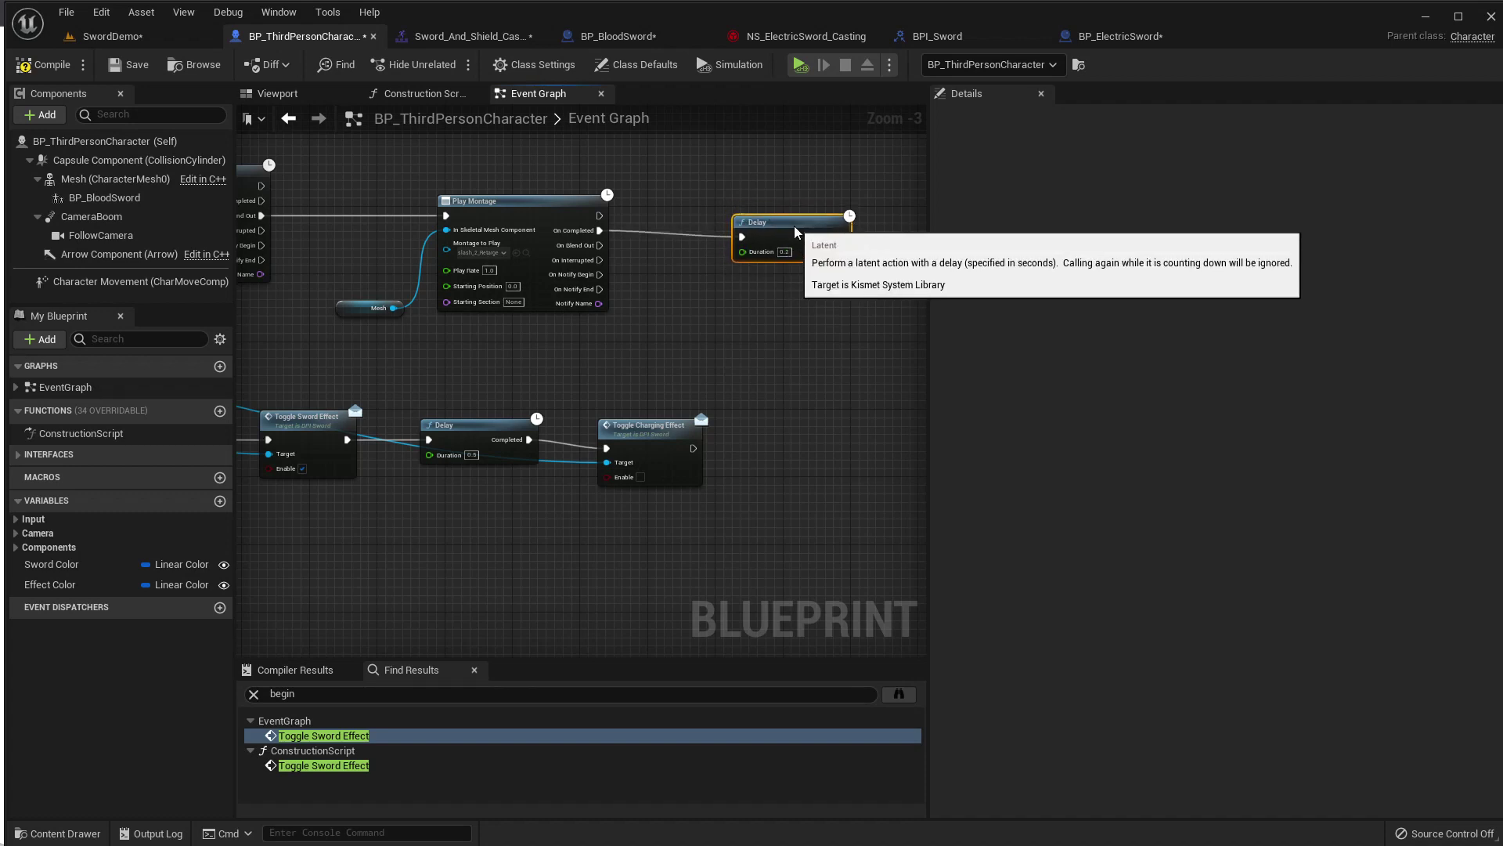
pyautogui.click(784, 251)
pyautogui.write('1')
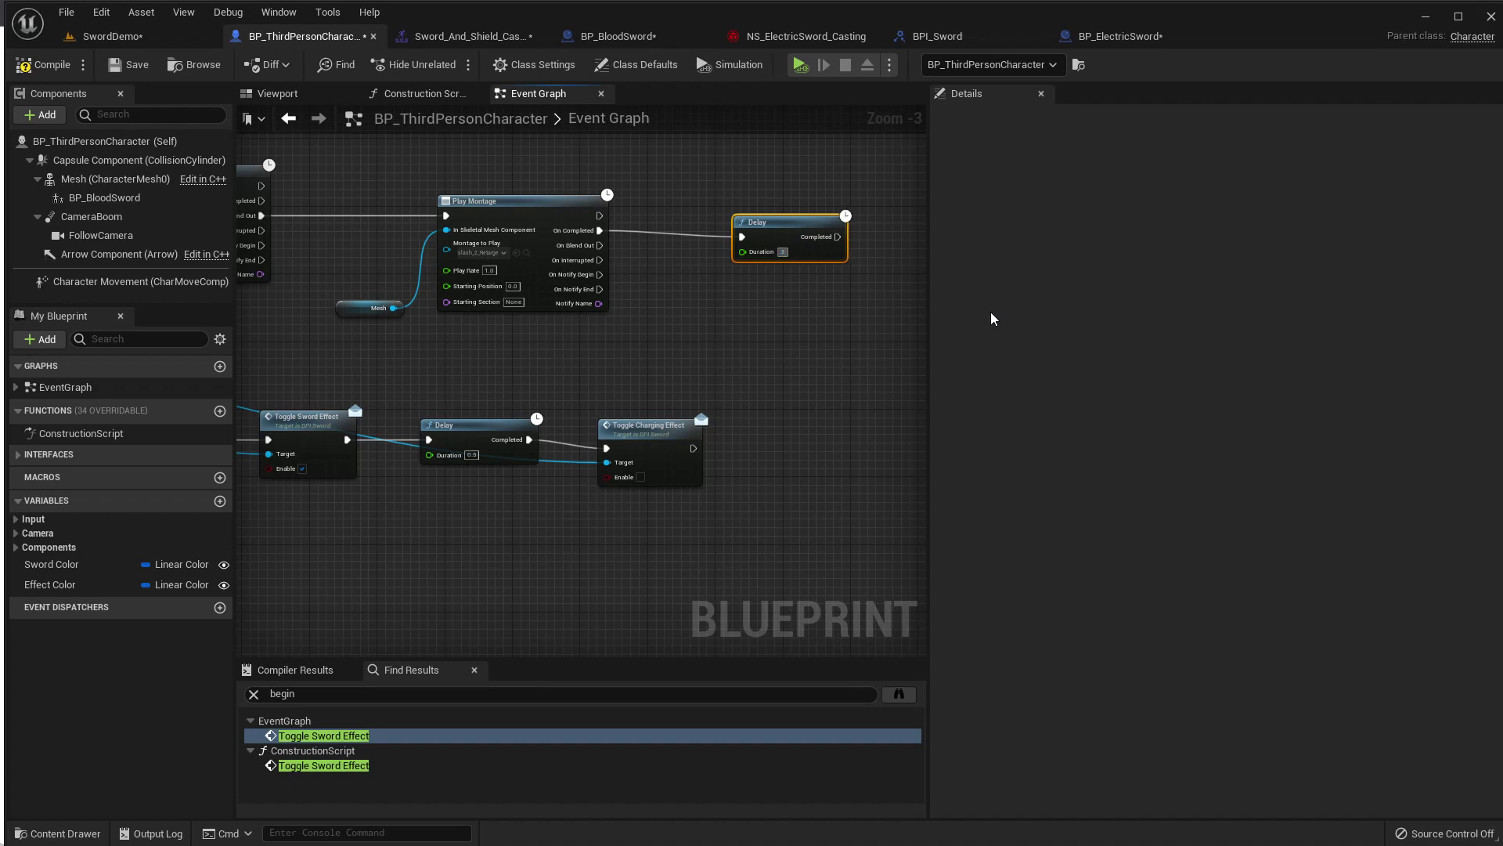
pyautogui.press('Return')
# Pan and zoom around the graph to review the whole montage chain.
pyautogui.moveTo(722, 350)
pyautogui.mouseDown(button='right')
pyautogui.moveTo(907, 315)
pyautogui.moveTo(842, 314)
pyautogui.mouseUp(button='right')
pyautogui.scroll(-1, 841, 314)
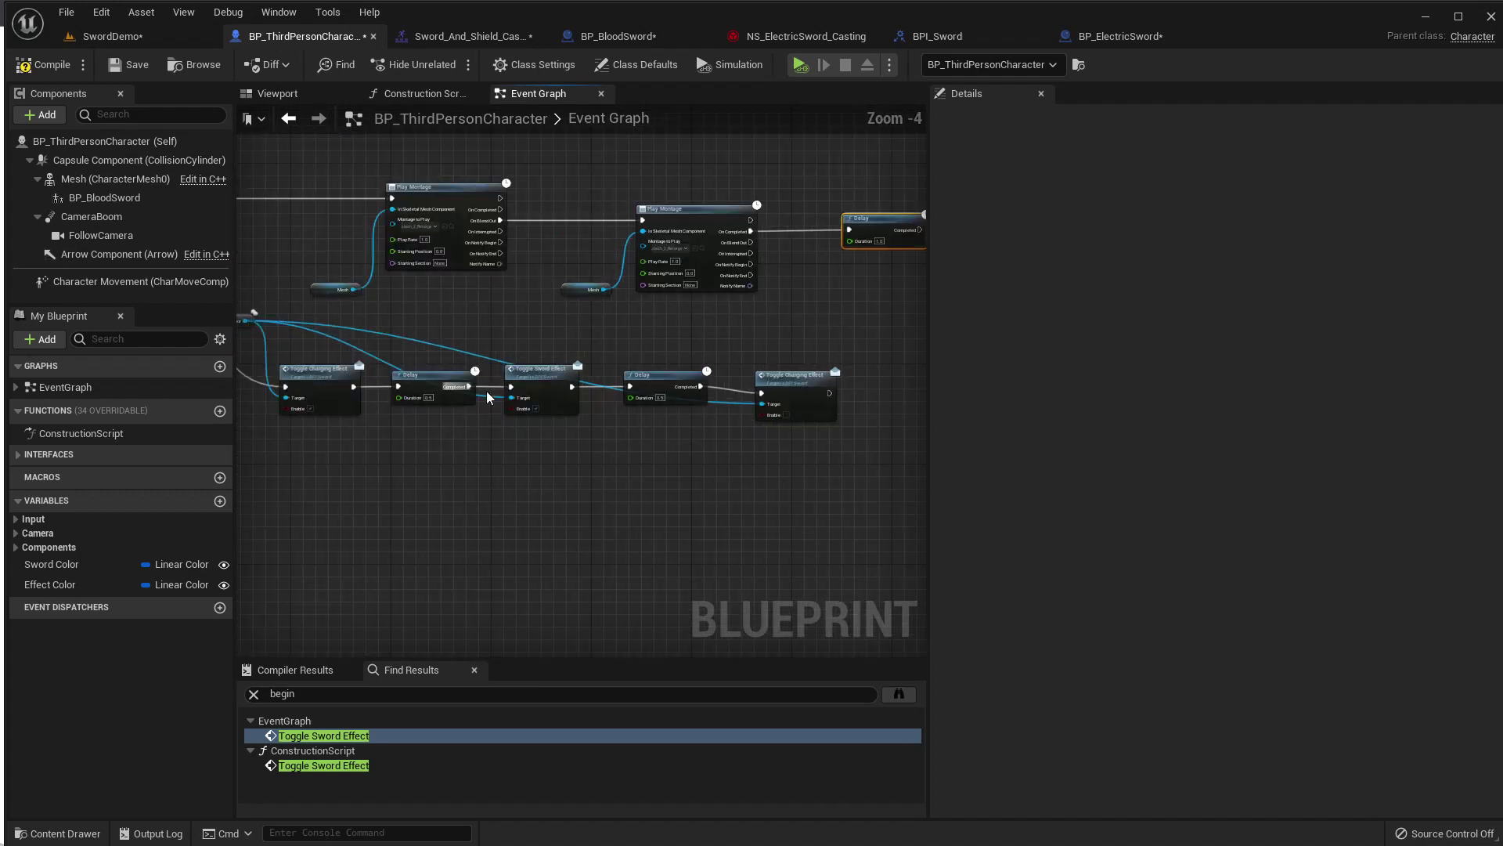
pyautogui.scroll(1, 374, 471)
pyautogui.scroll(1, 438, 481)
pyautogui.moveTo(517, 485)
pyautogui.mouseDown(button='right')
pyautogui.moveTo(661, 489)
pyautogui.moveTo(534, 459)
pyautogui.mouseUp(button='right')
pyautogui.scroll(-3, 614, 421)
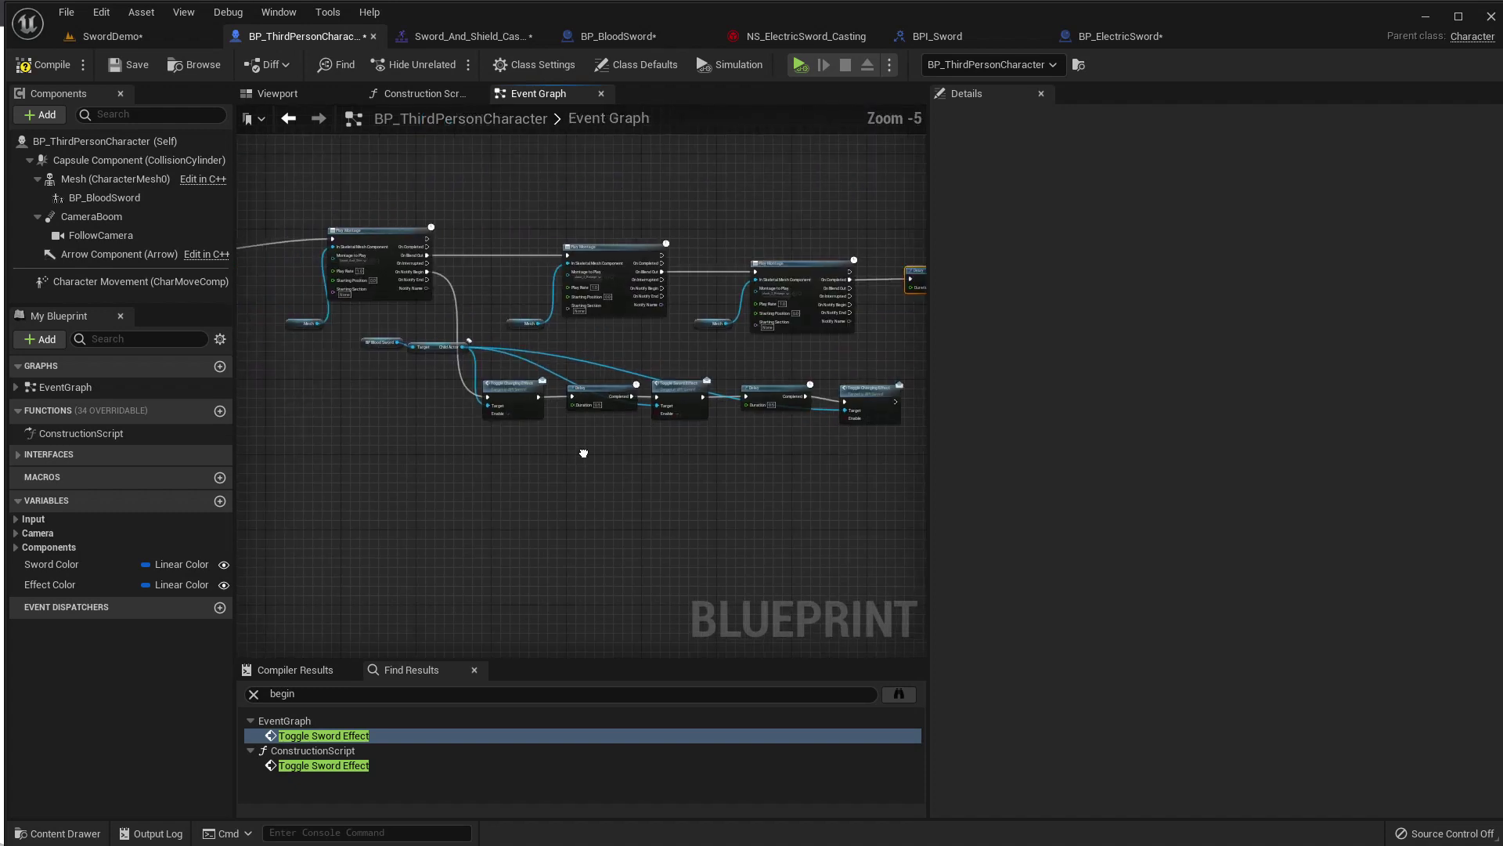
# Try placing the BP_BloodSword component in the graph, cancel, and return to the final Delay.
pyautogui.moveTo(448, 414); pyautogui.dragTo(107, 400, button='right')
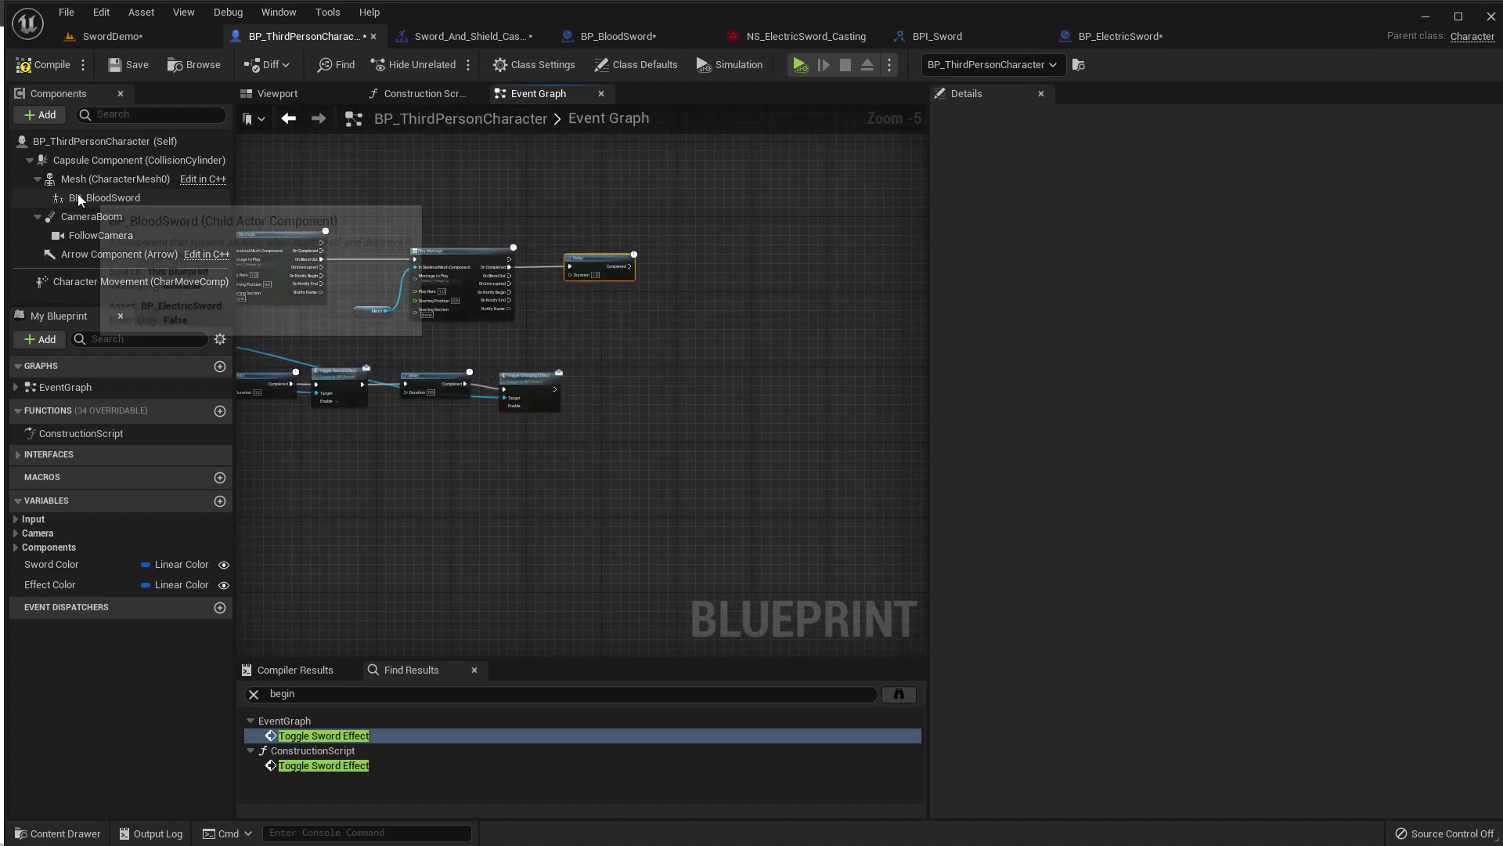
pyautogui.moveTo(104, 198); pyautogui.dragTo(625, 319)
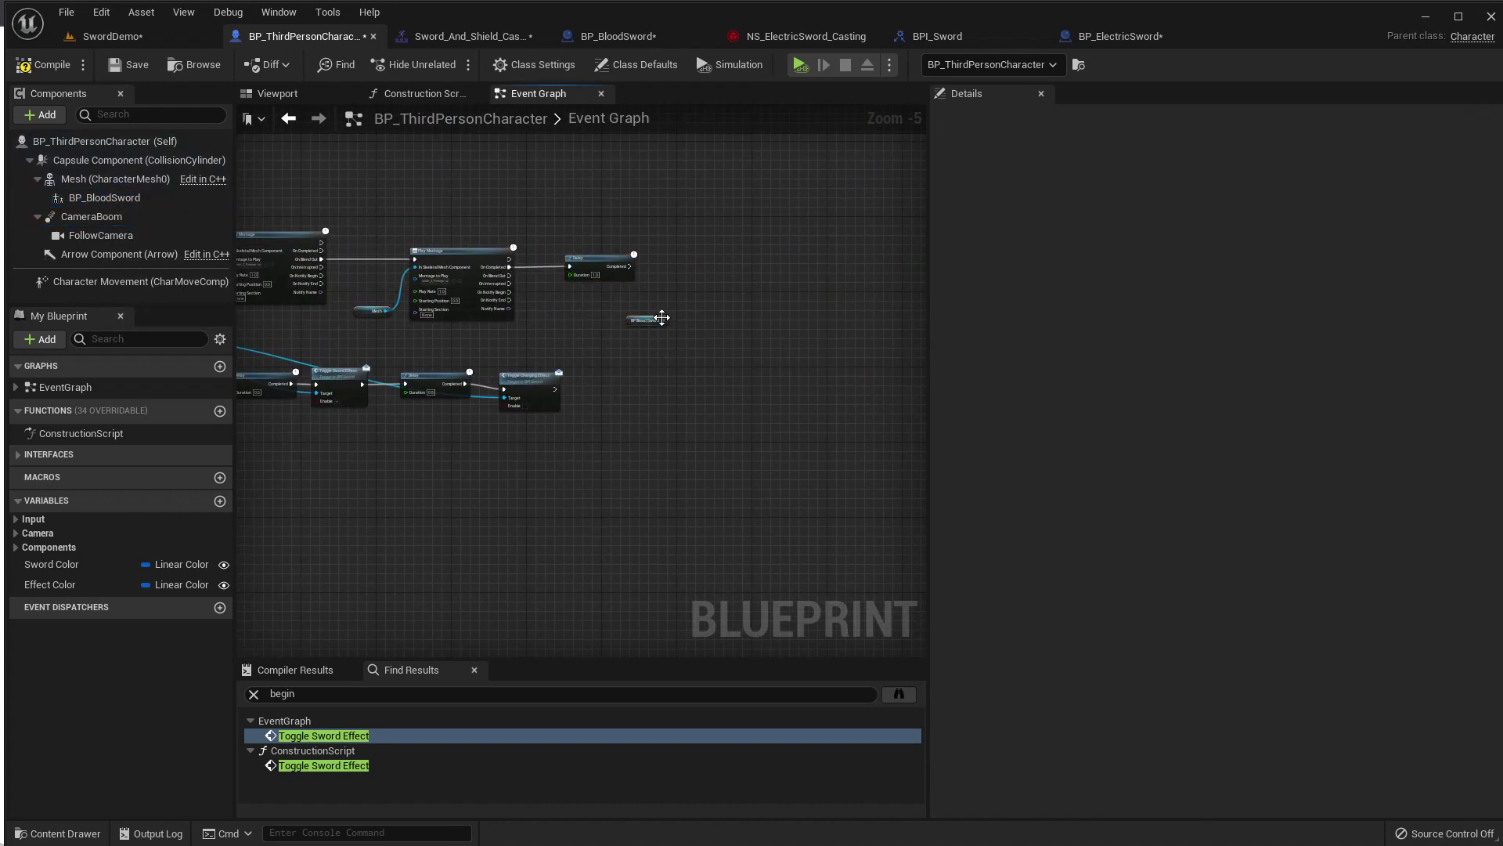
pyautogui.click(665, 341)
pyautogui.moveTo(665, 341); pyautogui.dragTo(900, 470, button='right')
pyautogui.scroll(2, 552, 429)
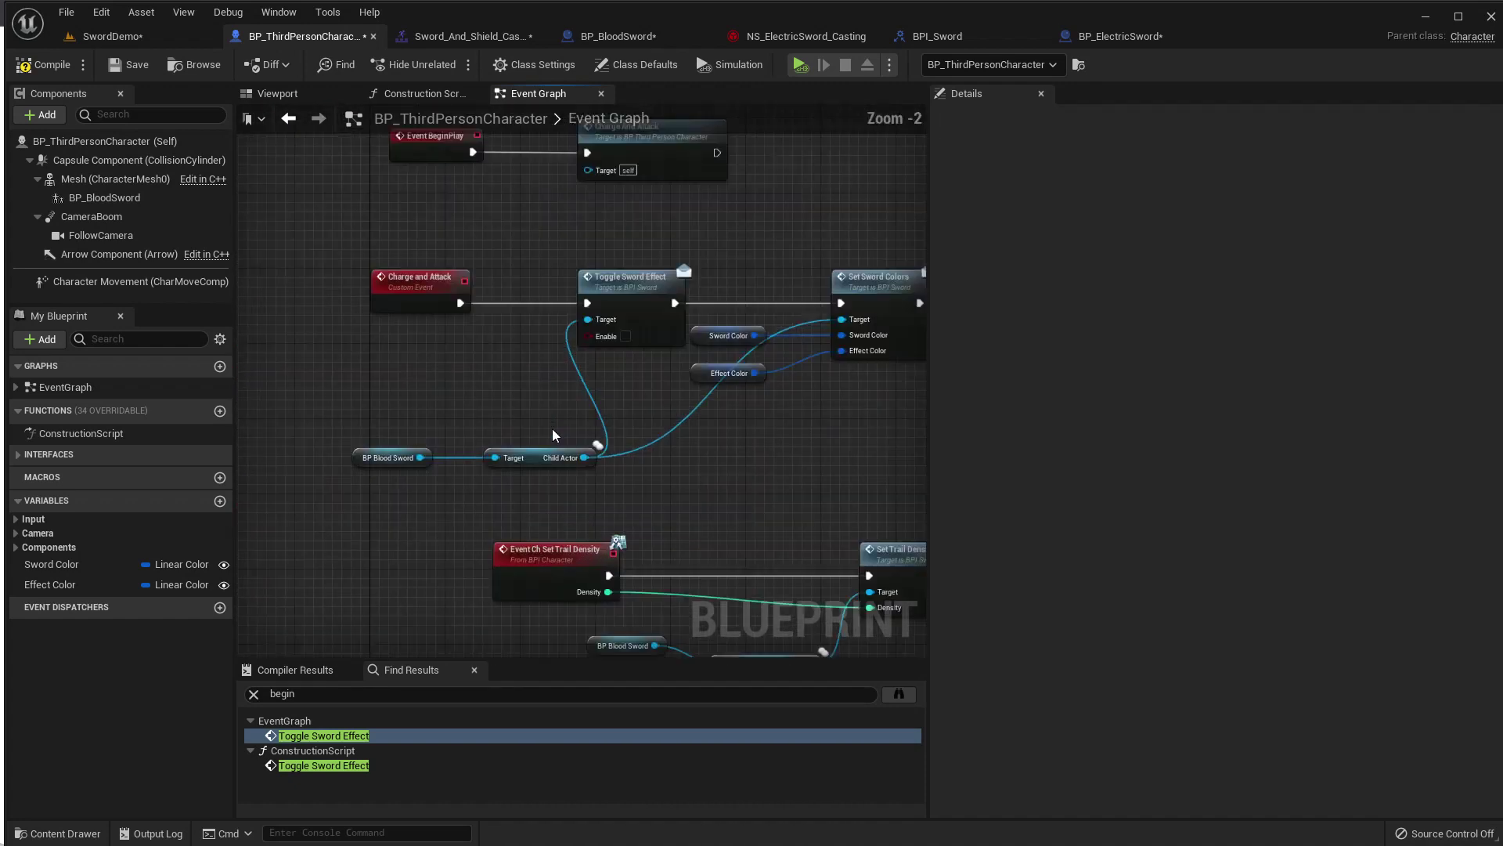
pyautogui.scroll(1, 623, 382)
pyautogui.scroll(-2, 625, 288)
pyautogui.scroll(2, 625, 288)
pyautogui.moveTo(675, 458); pyautogui.dragTo(376, 482, button='right')
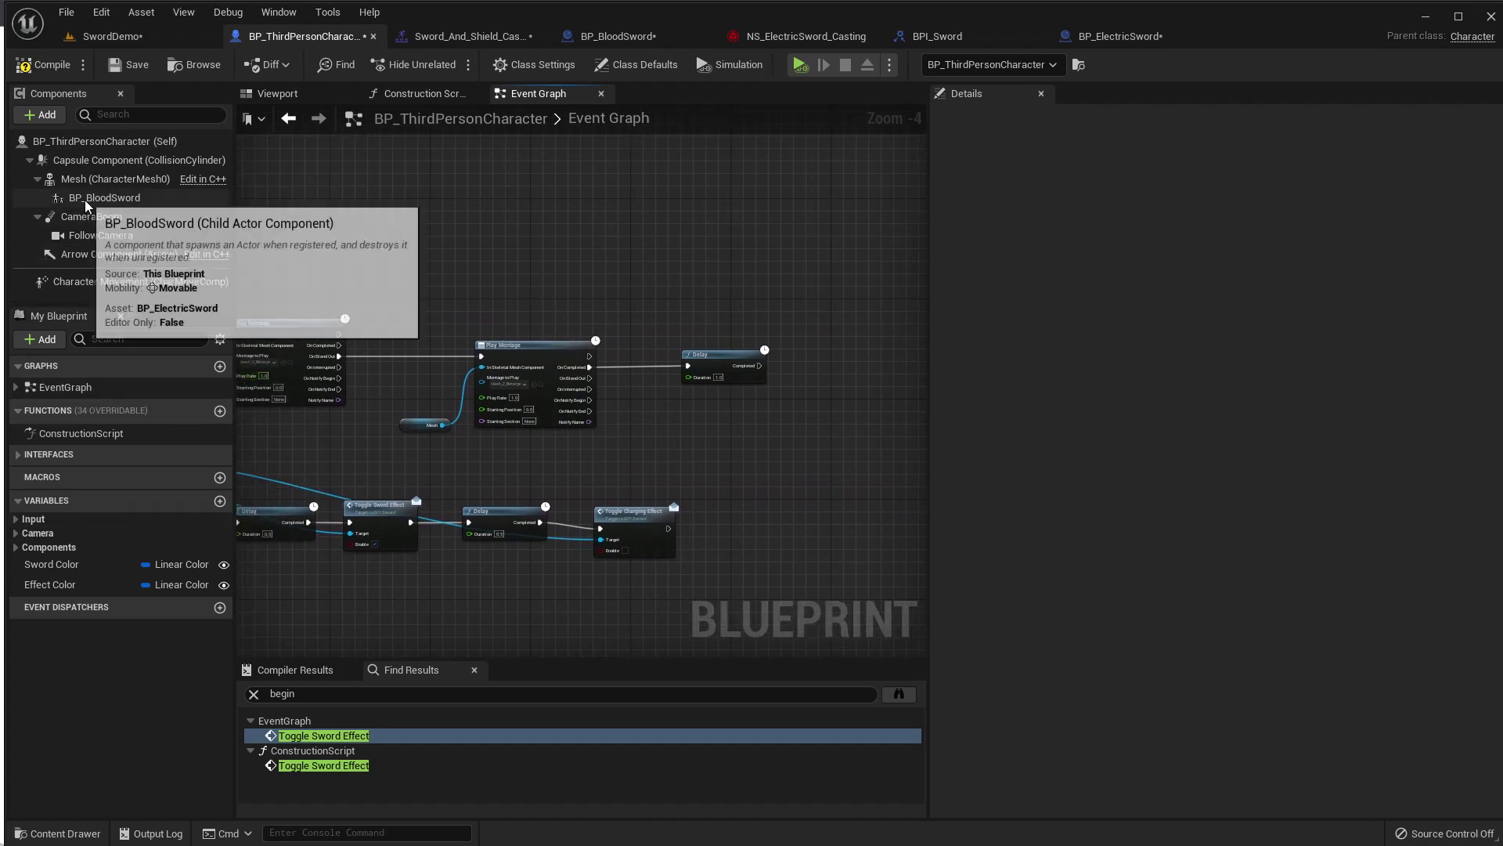
# Add a BP Blood Sword reference with a Get Child Actor node.
pyautogui.moveTo(94, 198); pyautogui.dragTo(778, 471)
pyautogui.scroll(4, 778, 471)
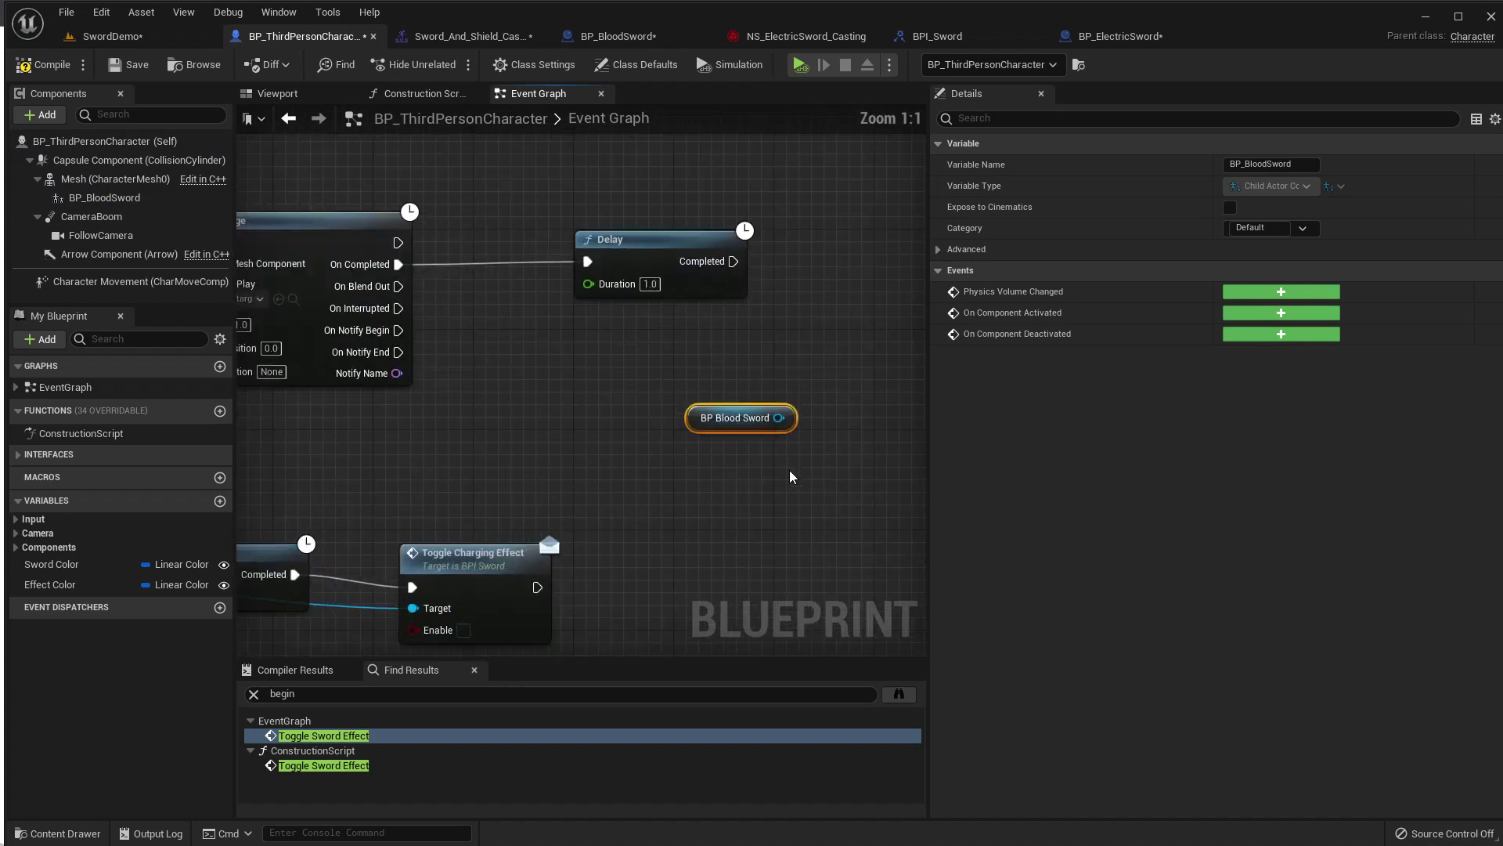
pyautogui.moveTo(639, 443); pyautogui.dragTo(705, 439)
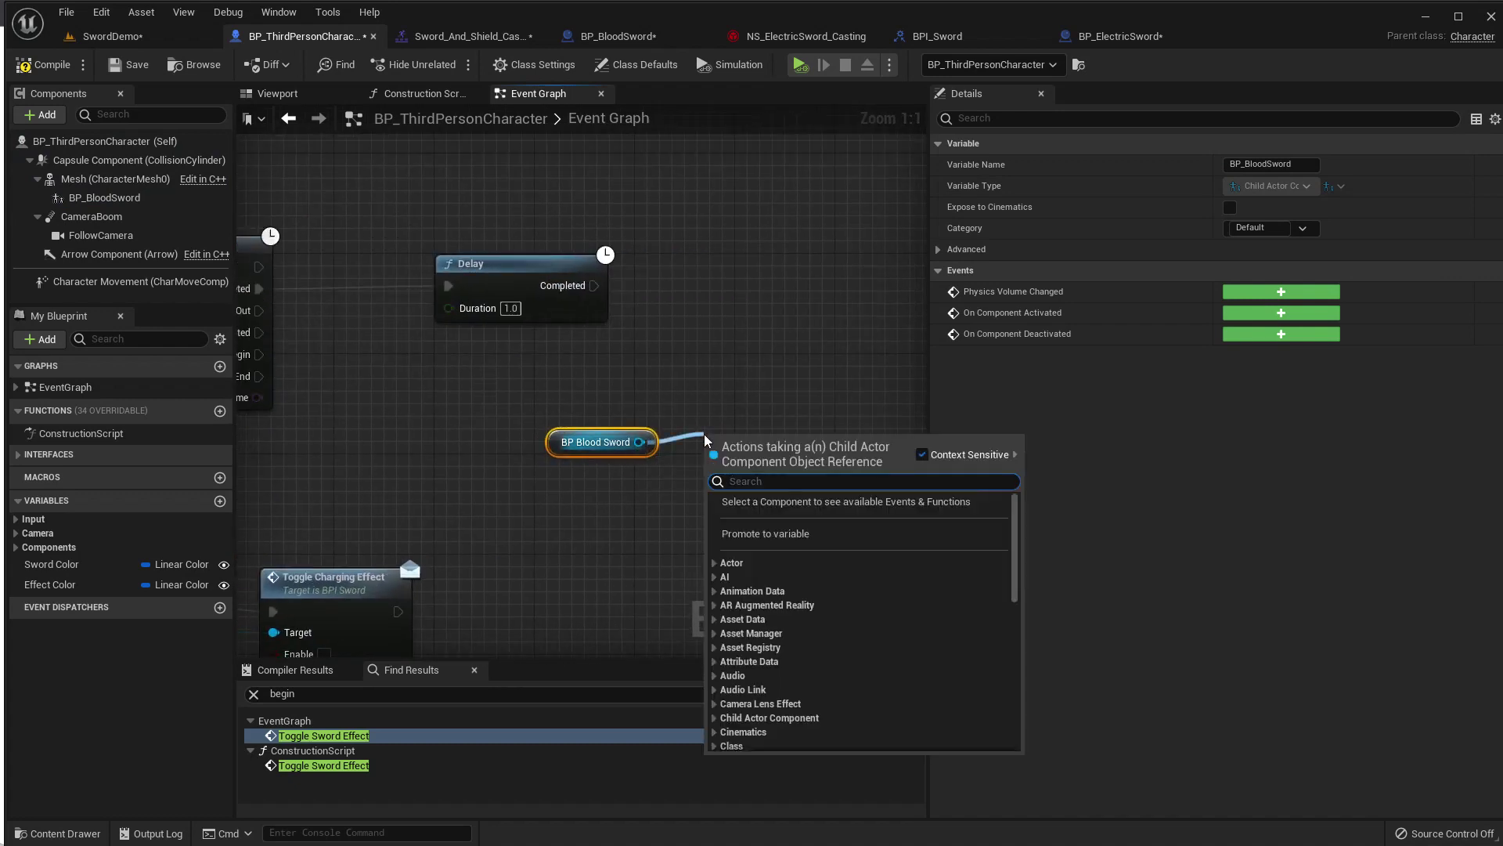
pyautogui.write('get child')
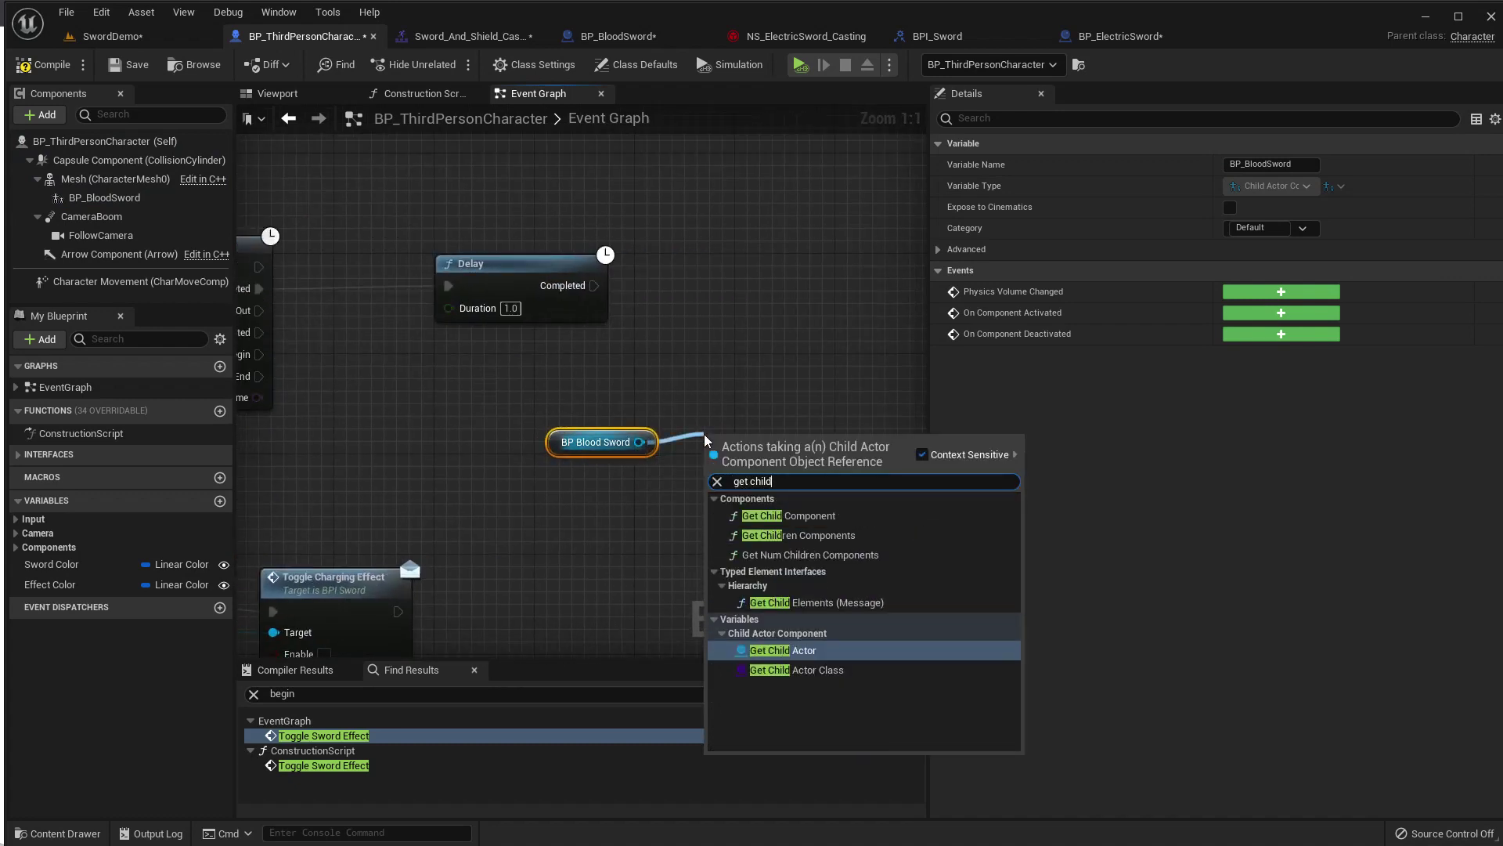
pyautogui.press('Return')
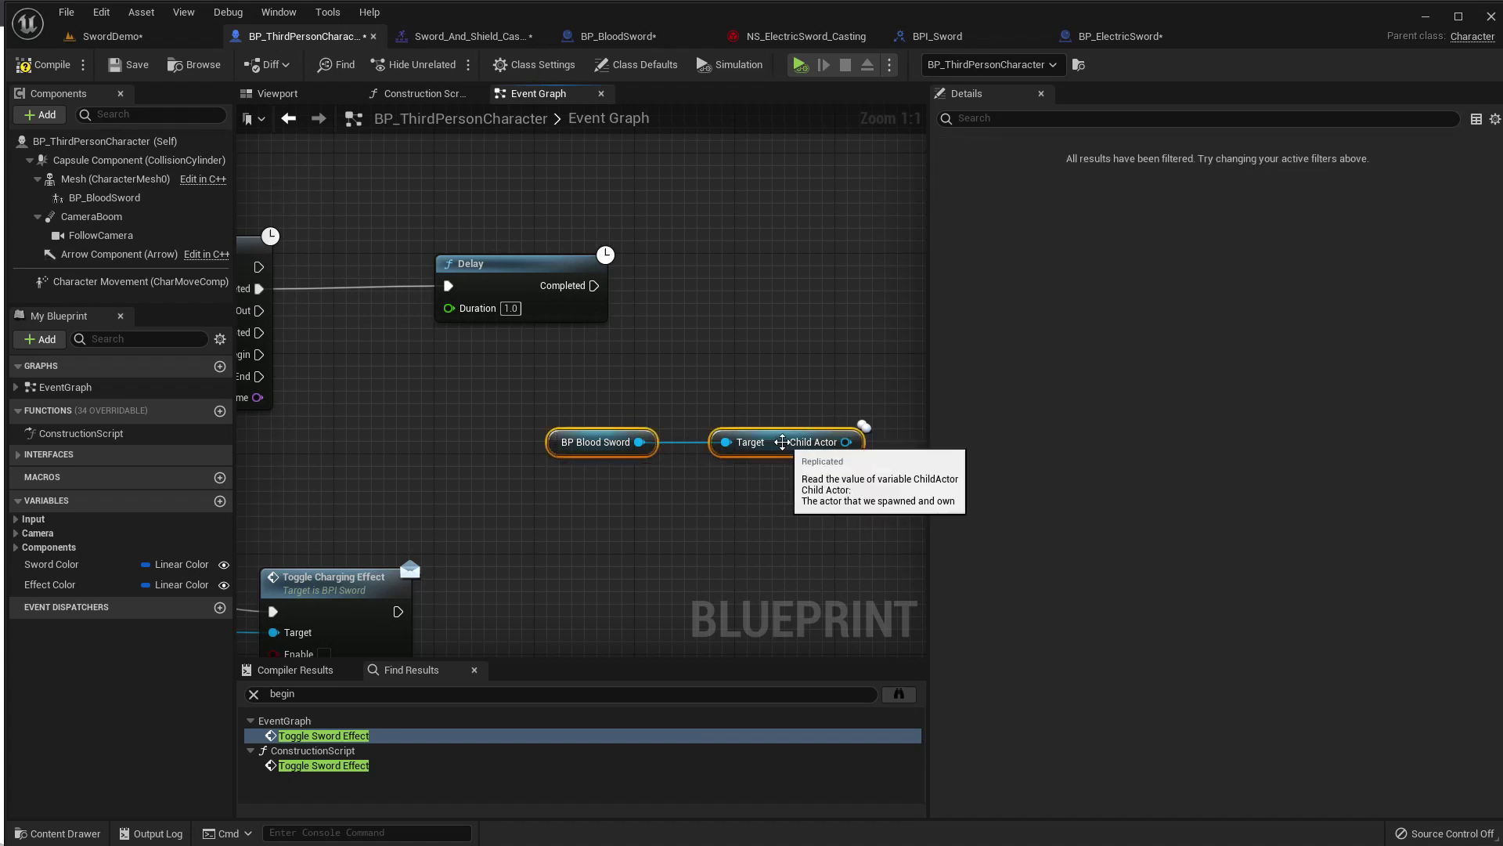
pyautogui.moveTo(781, 452)
pyautogui.mouseDown()
pyautogui.moveTo(619, 452)
pyautogui.moveTo(748, 384)
pyautogui.mouseUp()
# Call Toggle Sword Effect on the sword's child actor when the 1-second Delay completes.
pyautogui.write('toggle sw')
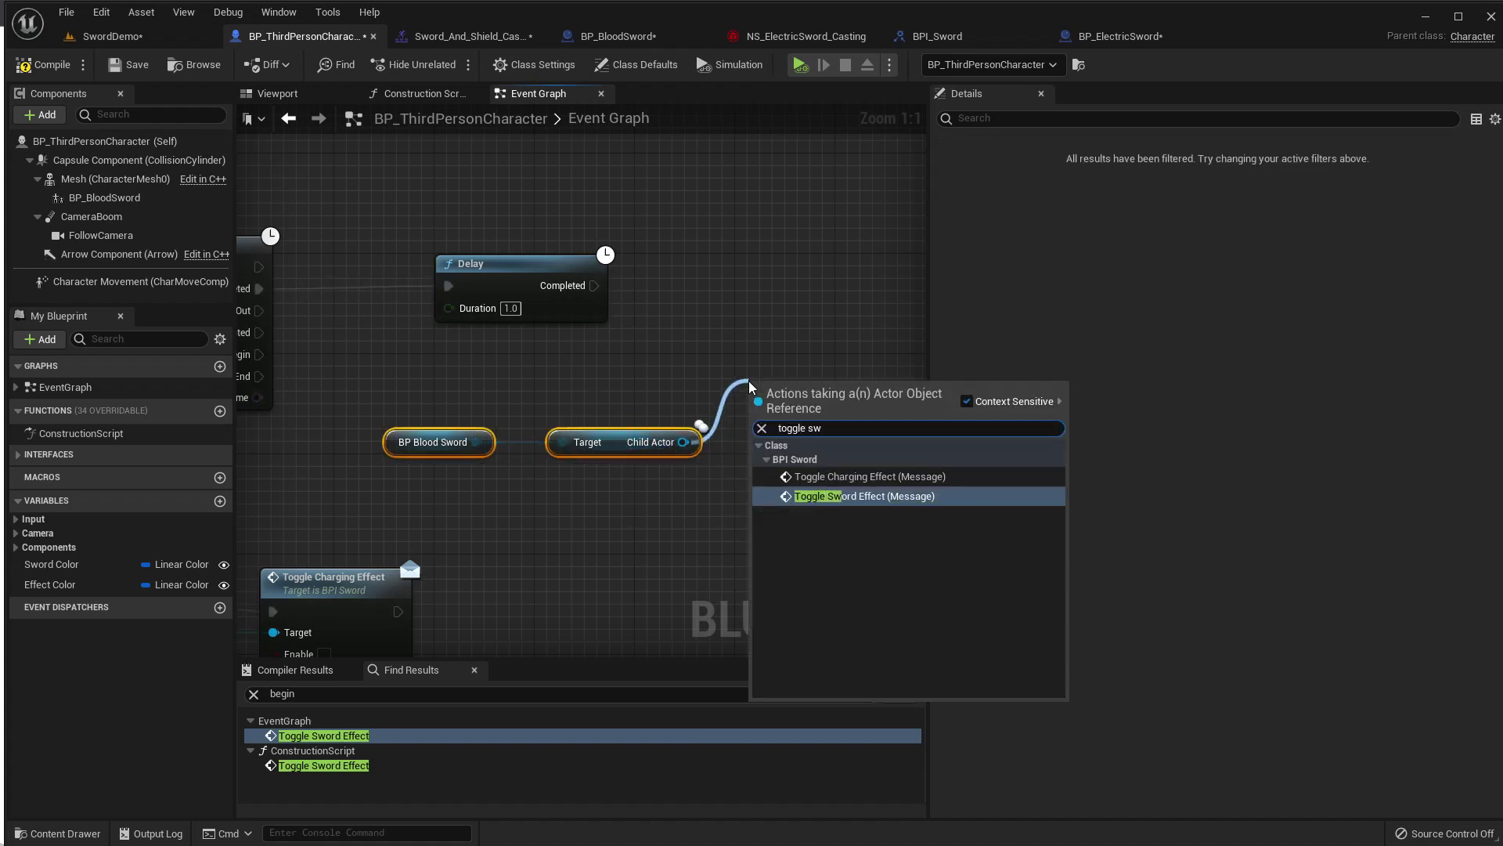
pyautogui.press('Up')
pyautogui.press('Down')
pyautogui.press('Return')
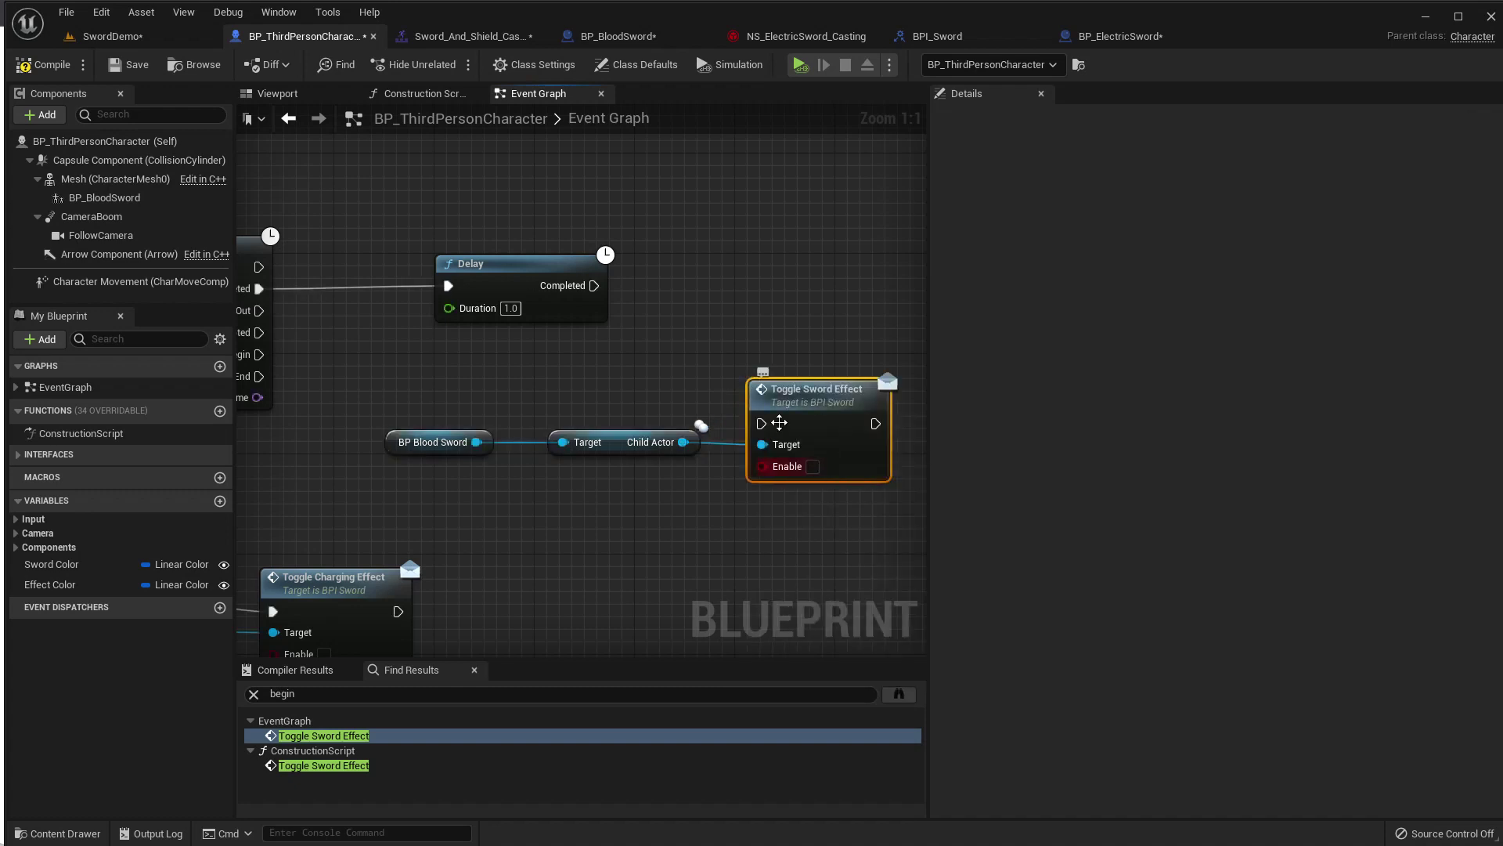
pyautogui.moveTo(761, 424); pyautogui.dragTo(583, 287)
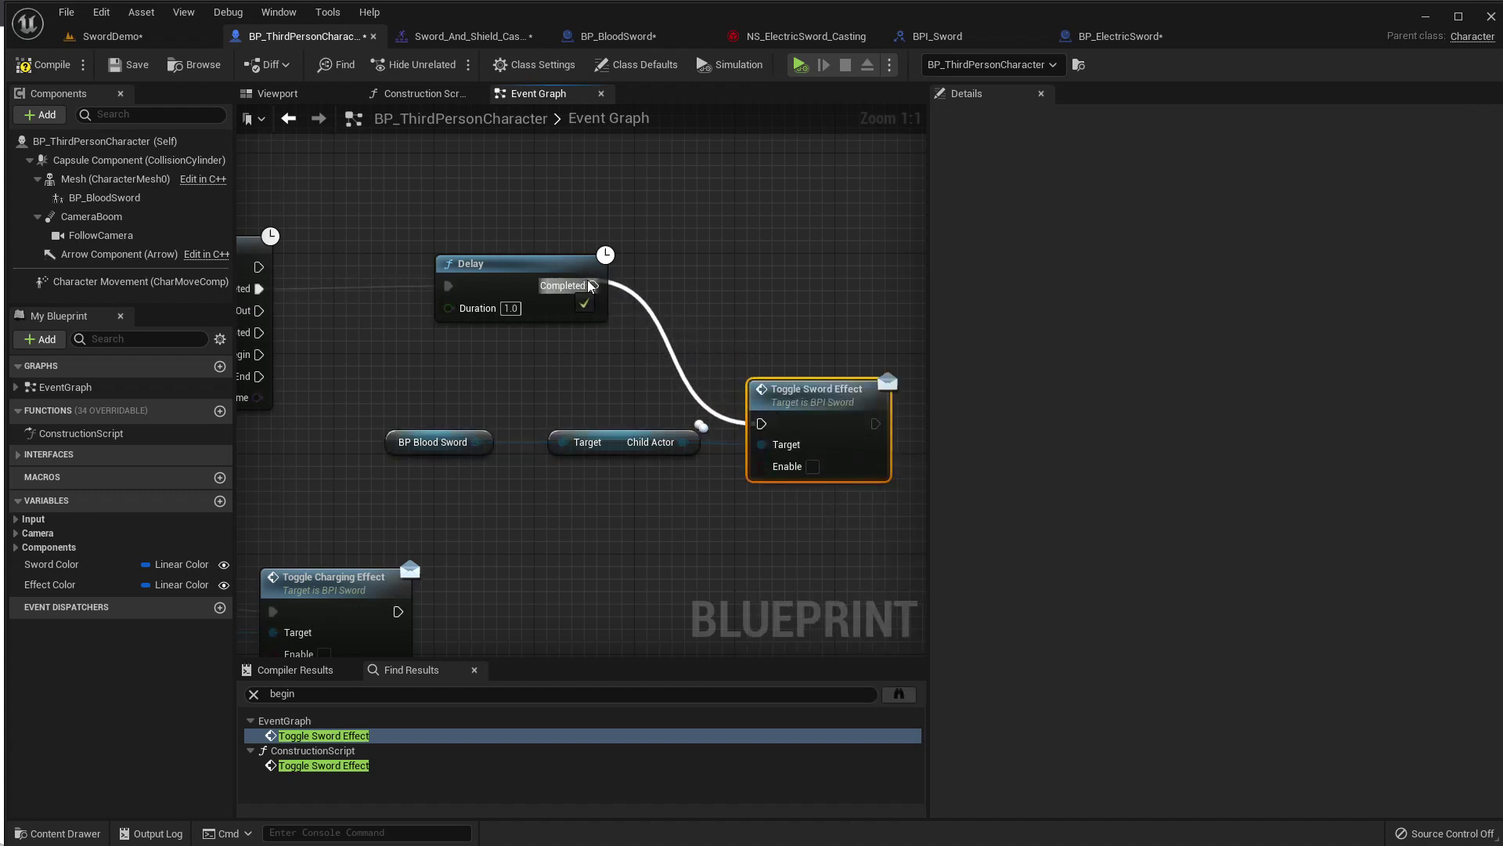
pyautogui.moveTo(812, 406); pyautogui.dragTo(812, 268)
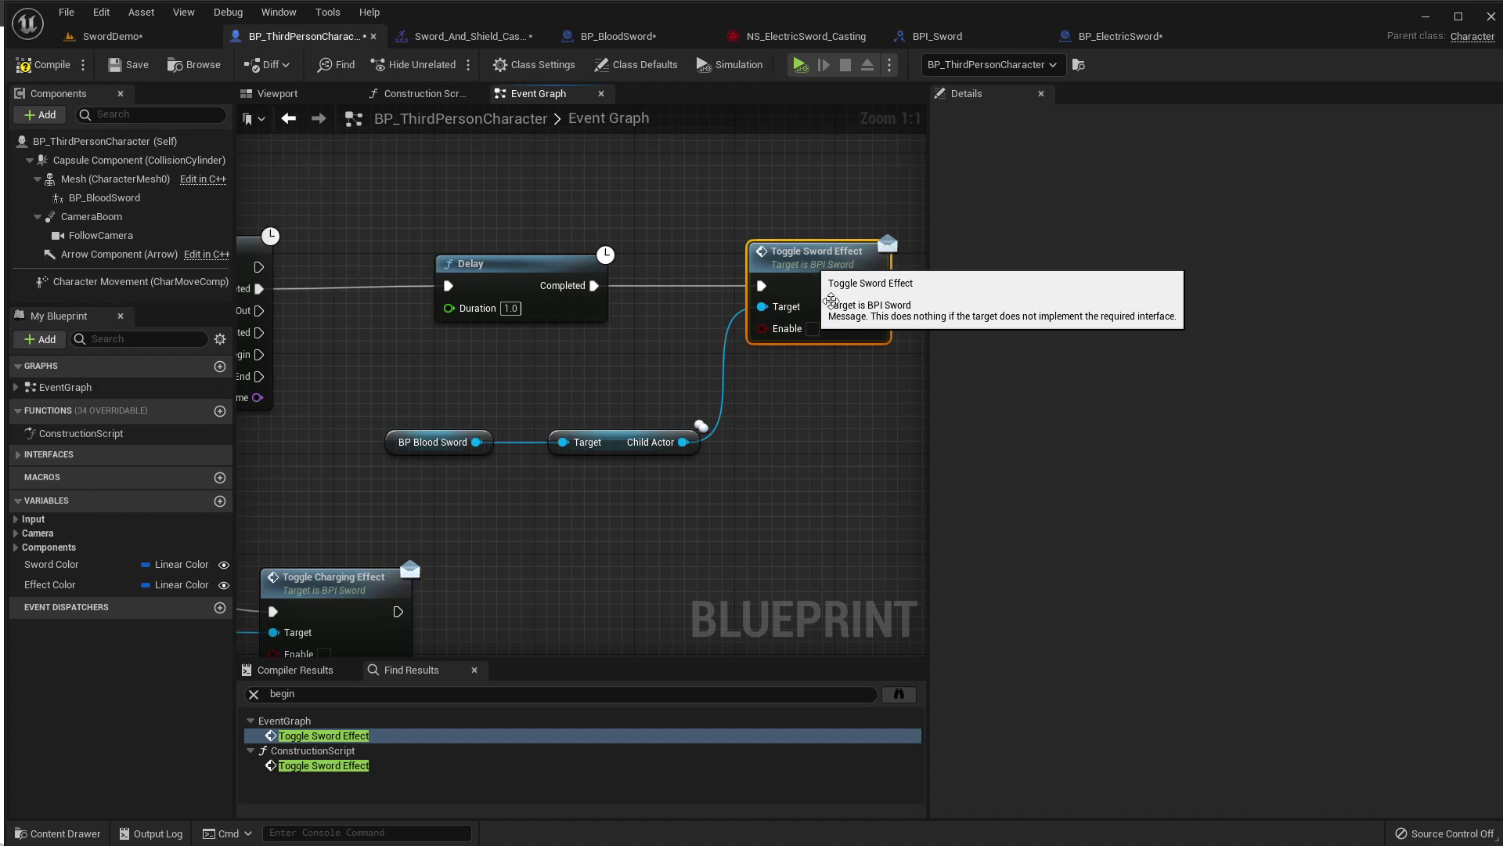
# Chain a 3-second Delay after Toggle Sword Effect.
pyautogui.moveTo(831, 300); pyautogui.dragTo(721, 472, button='right')
pyautogui.scroll(-1, 703, 460)
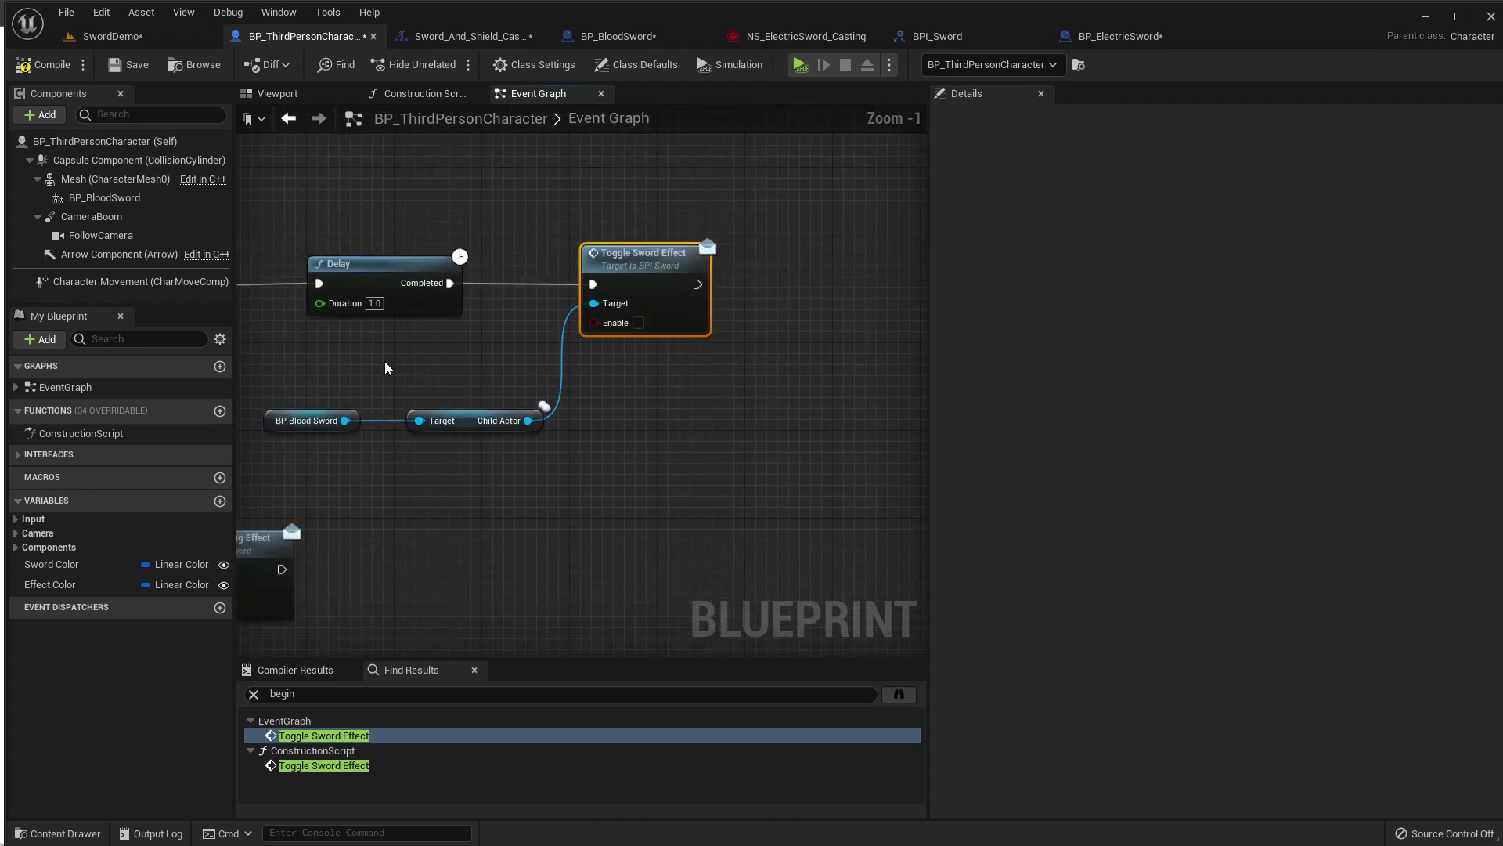
pyautogui.moveTo(698, 284); pyautogui.dragTo(806, 284)
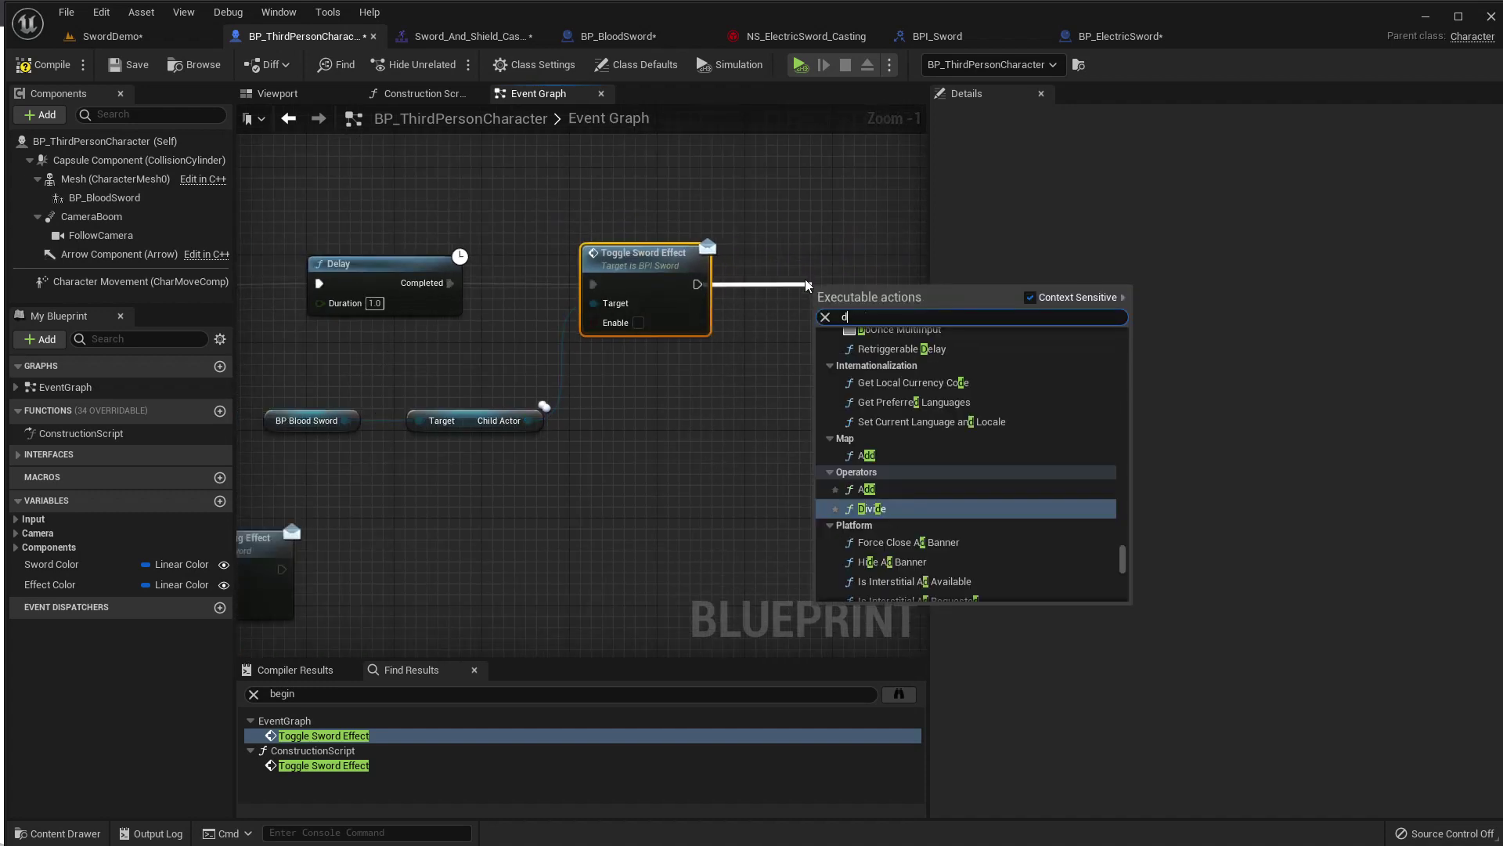
pyautogui.write('dela')
pyautogui.press('Return')
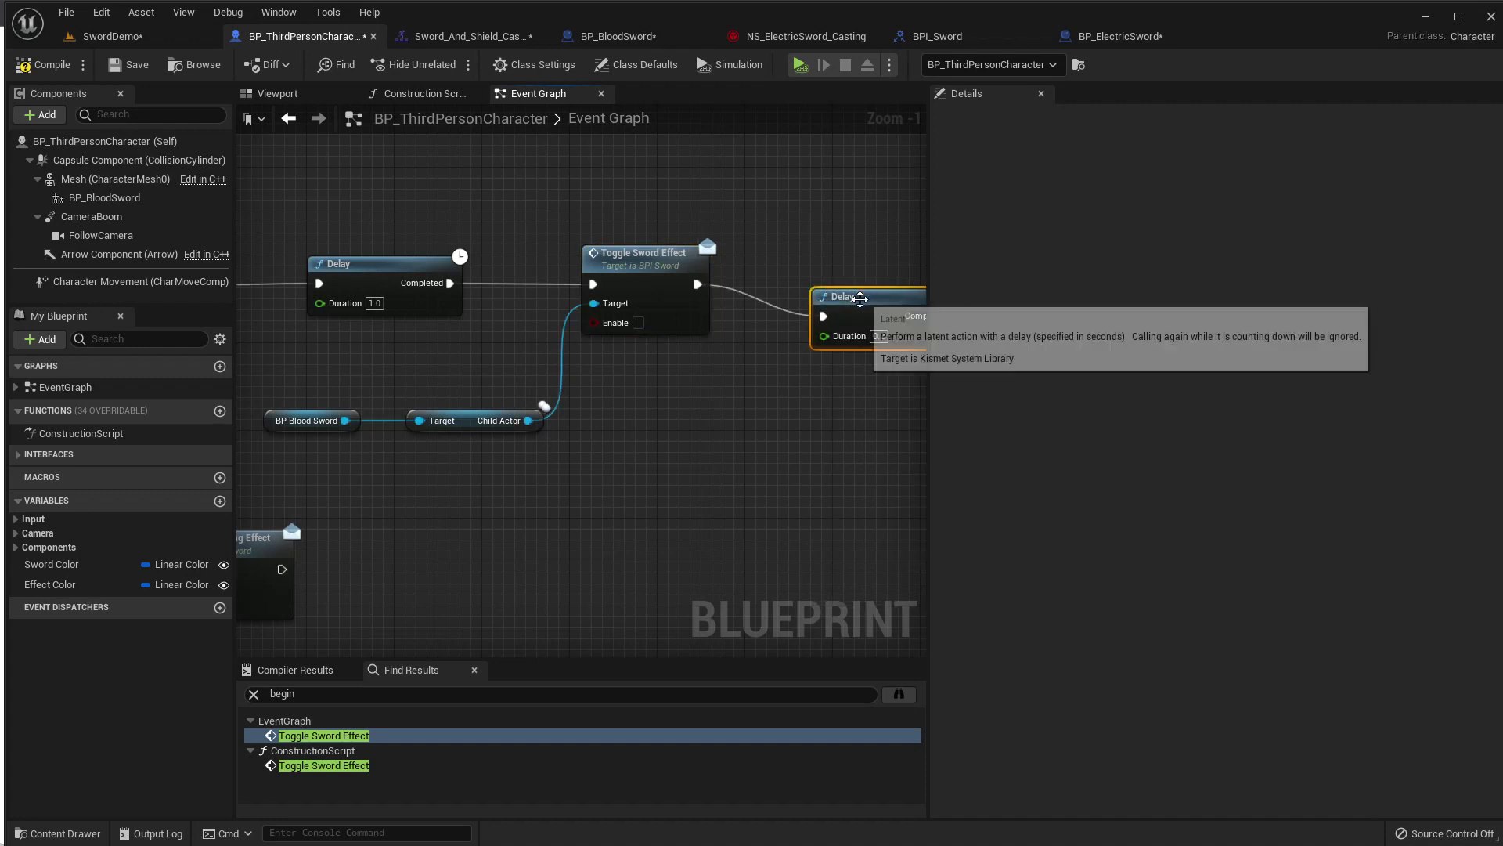
pyautogui.moveTo(861, 272); pyautogui.dragTo(861, 260)
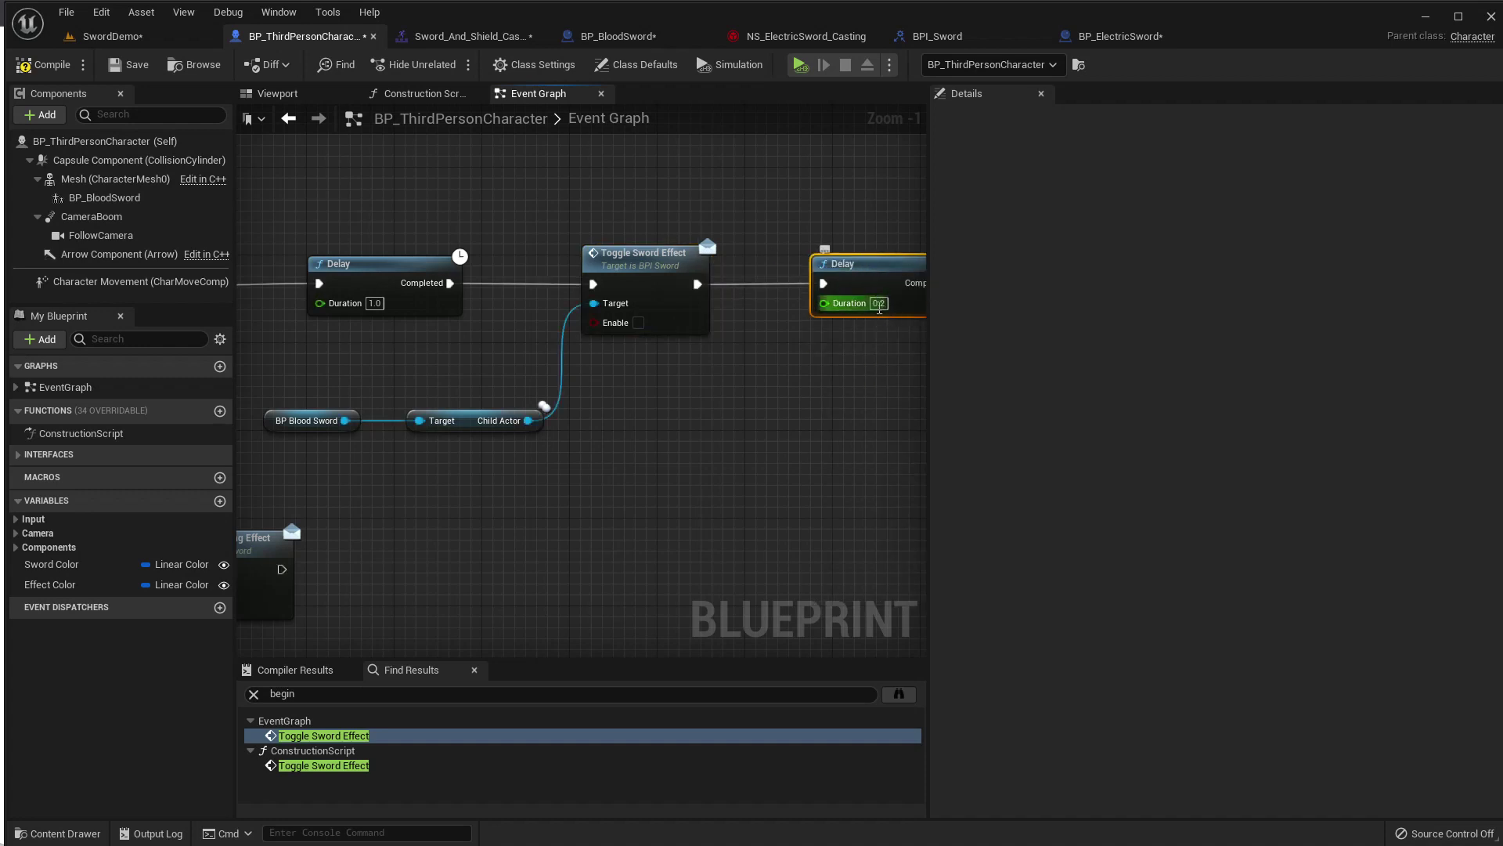
pyautogui.click(878, 302)
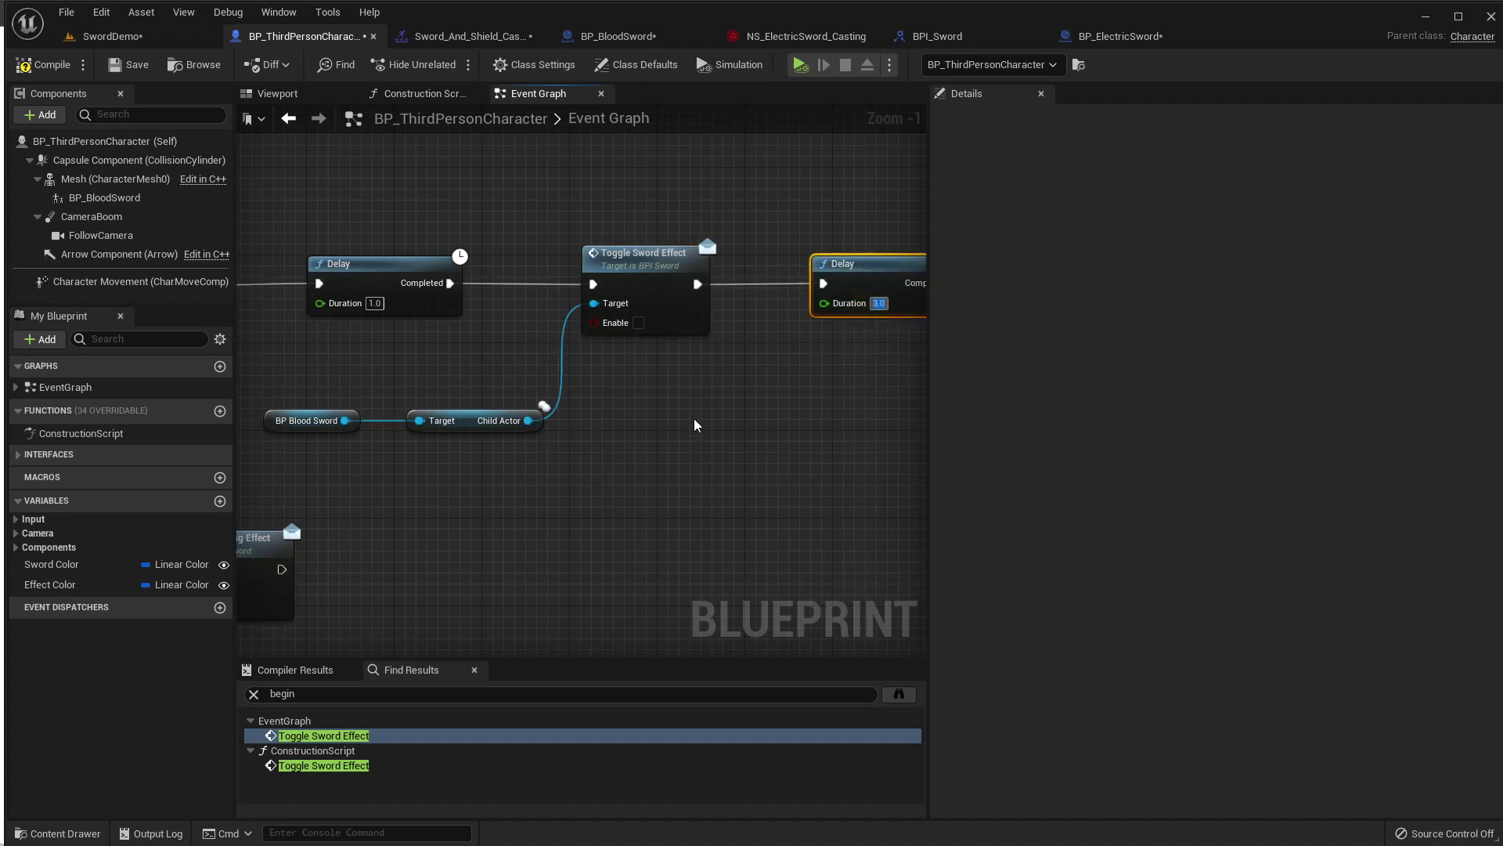
# Call Charge And Attack after the 3-second delay.
pyautogui.moveTo(694, 418); pyautogui.dragTo(495, 406, button='right')
pyautogui.scroll(-2, 541, 385)
pyautogui.moveTo(692, 321); pyautogui.dragTo(767, 331)
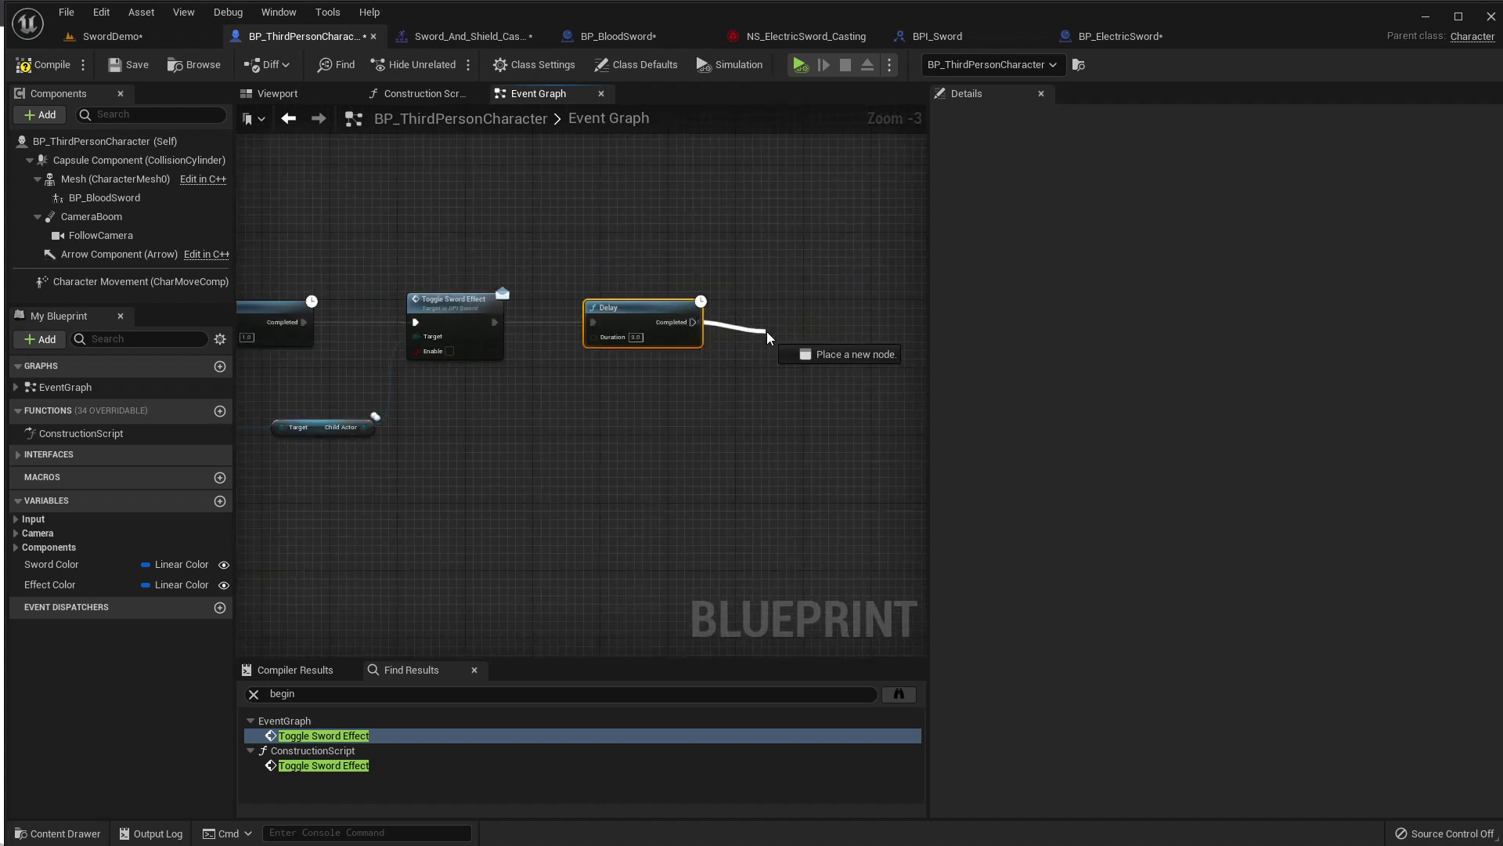
pyautogui.write('cha')
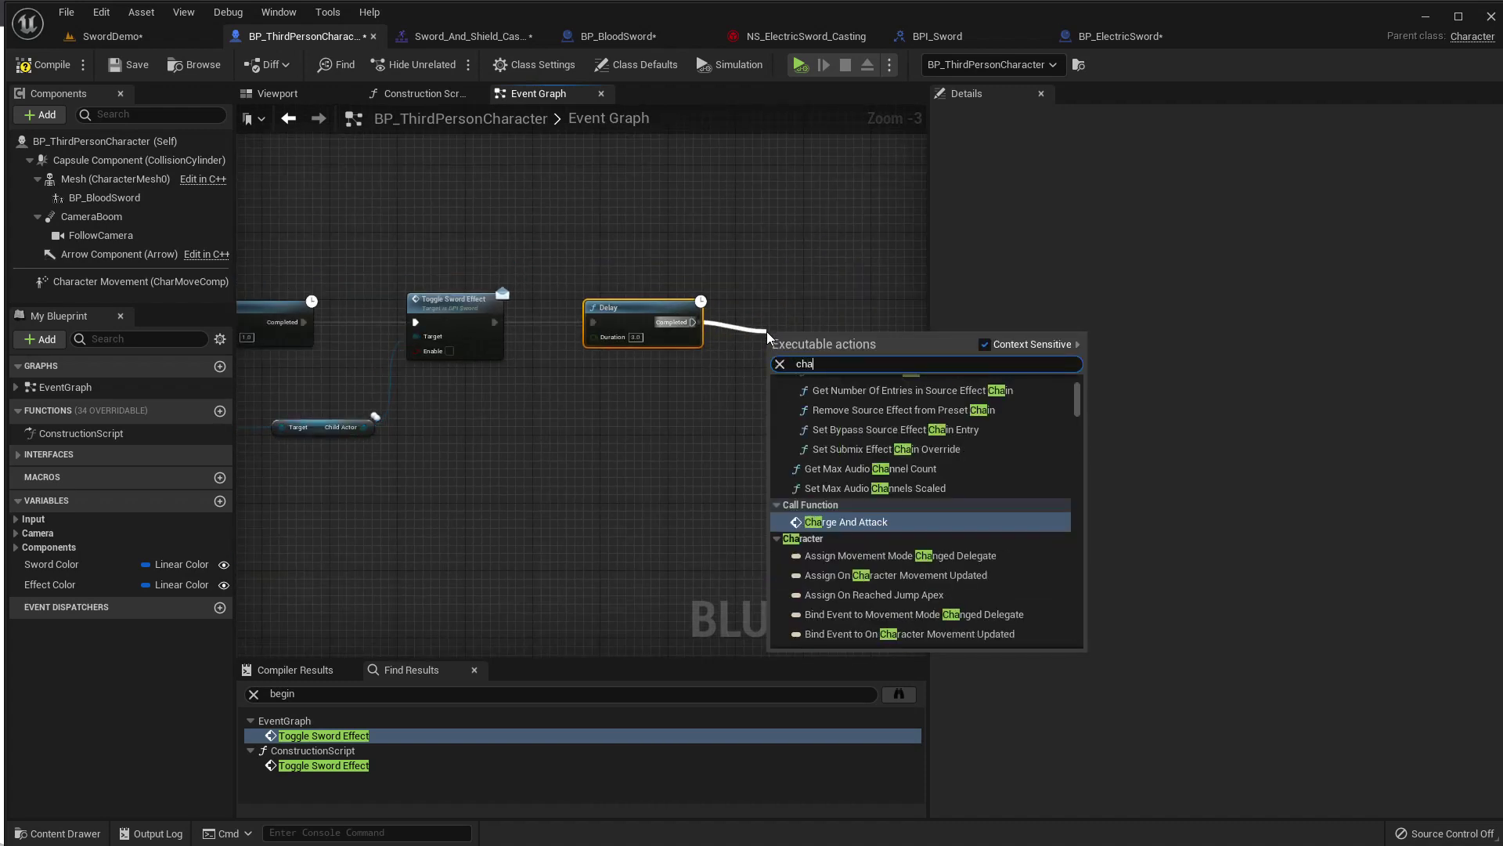
pyautogui.write('rge')
pyautogui.press('Return')
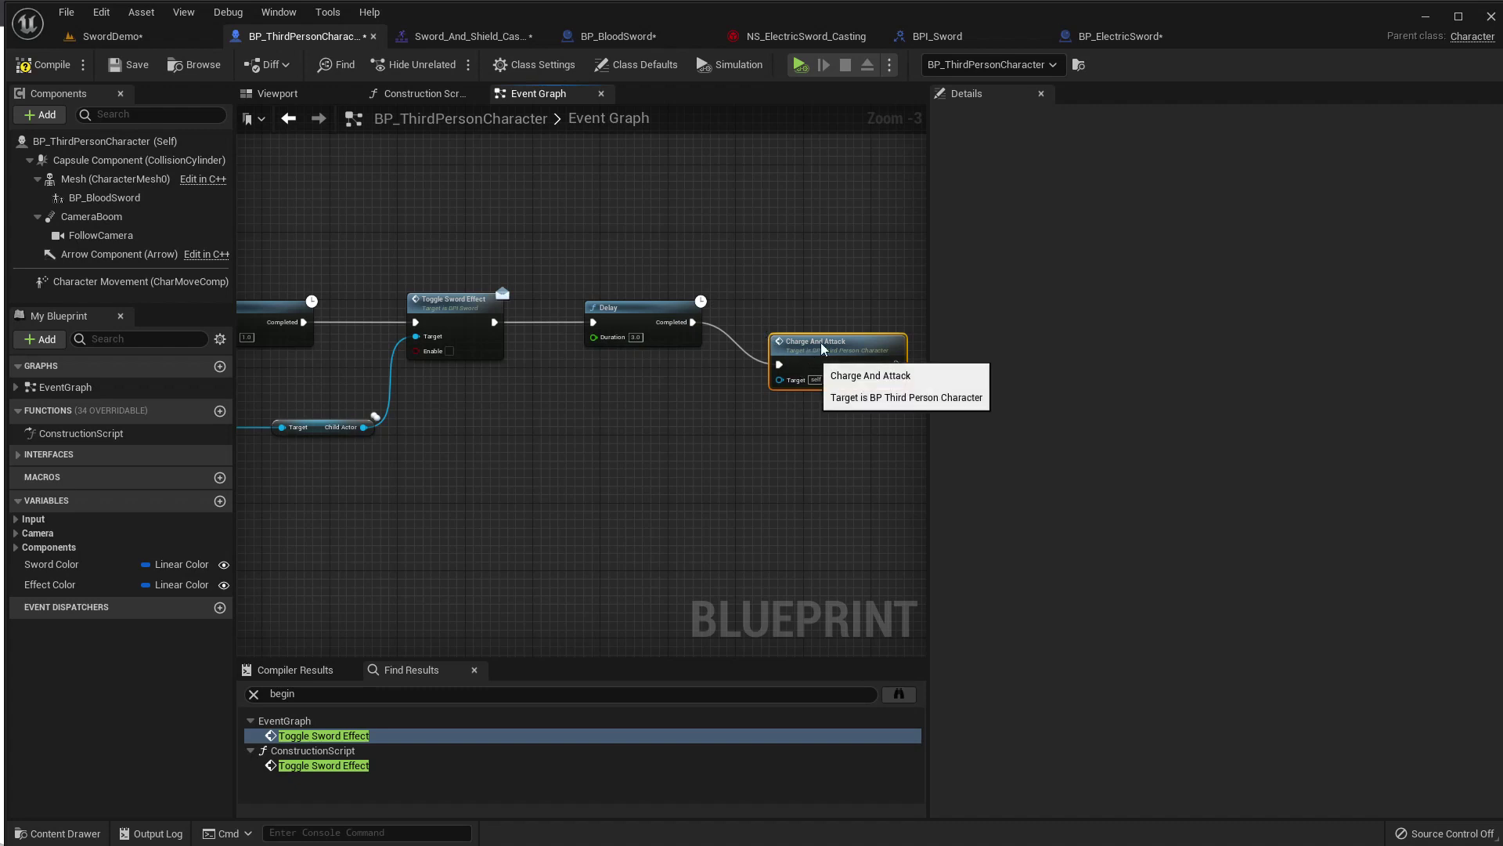
pyautogui.moveTo(818, 353); pyautogui.dragTo(835, 311)
# Return to the SwordDemo level, maximize the viewport and start Simulate.
pyautogui.click(110, 36)
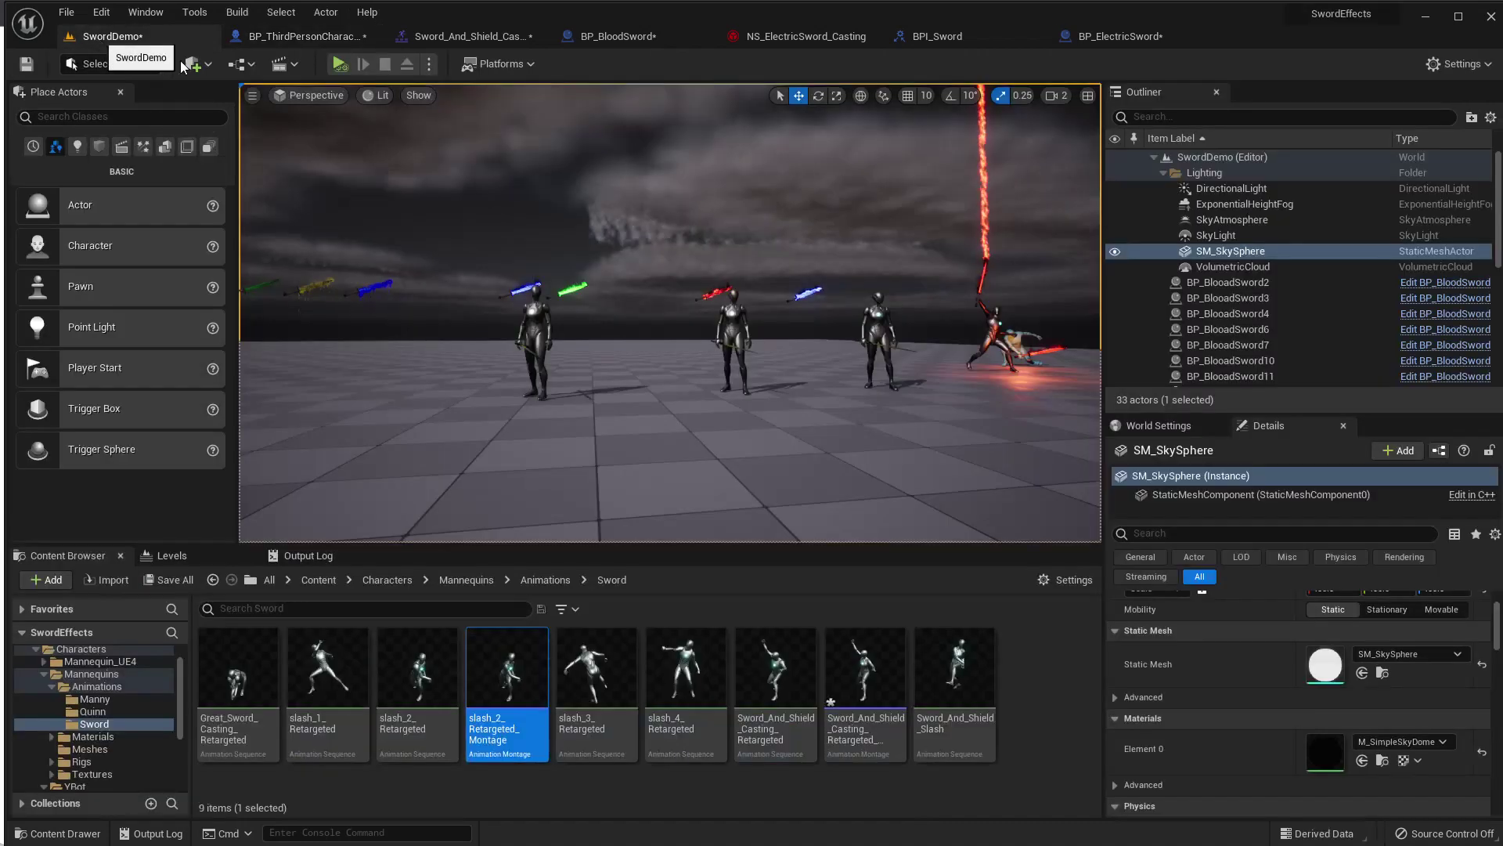
pyautogui.press('F11')
pyautogui.hotkey('alt', 's')
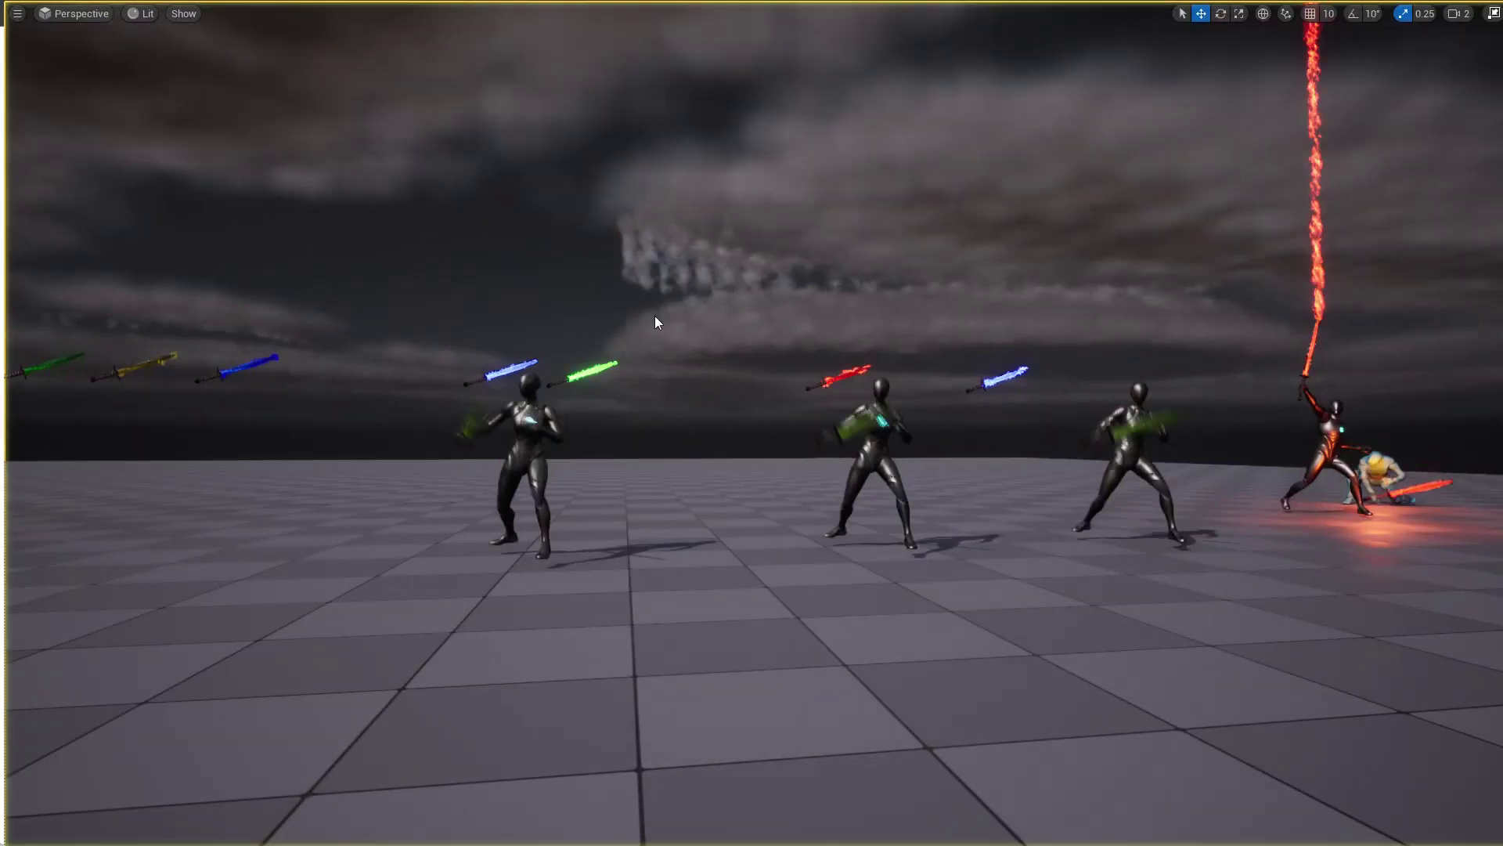
# Fly the camera around the four sword characters to watch their casting trails and attacks.
pyautogui.scroll(5, 655, 316)
pyautogui.moveTo(639, 203); pyautogui.dragTo(641, 200, button='middle')
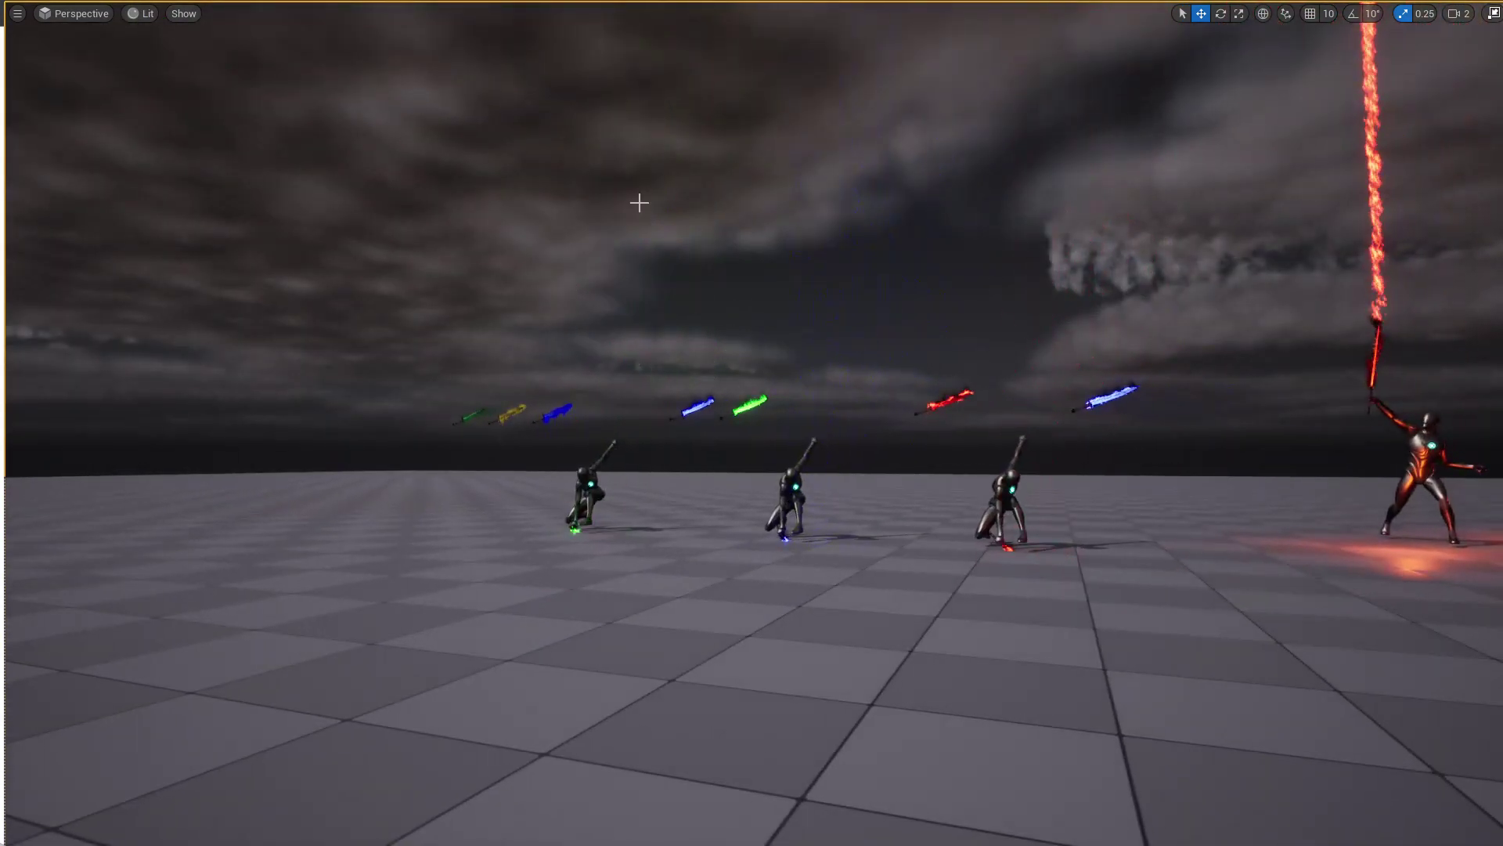
pyautogui.moveTo(639, 203); pyautogui.dragTo(455, 121, button='right')
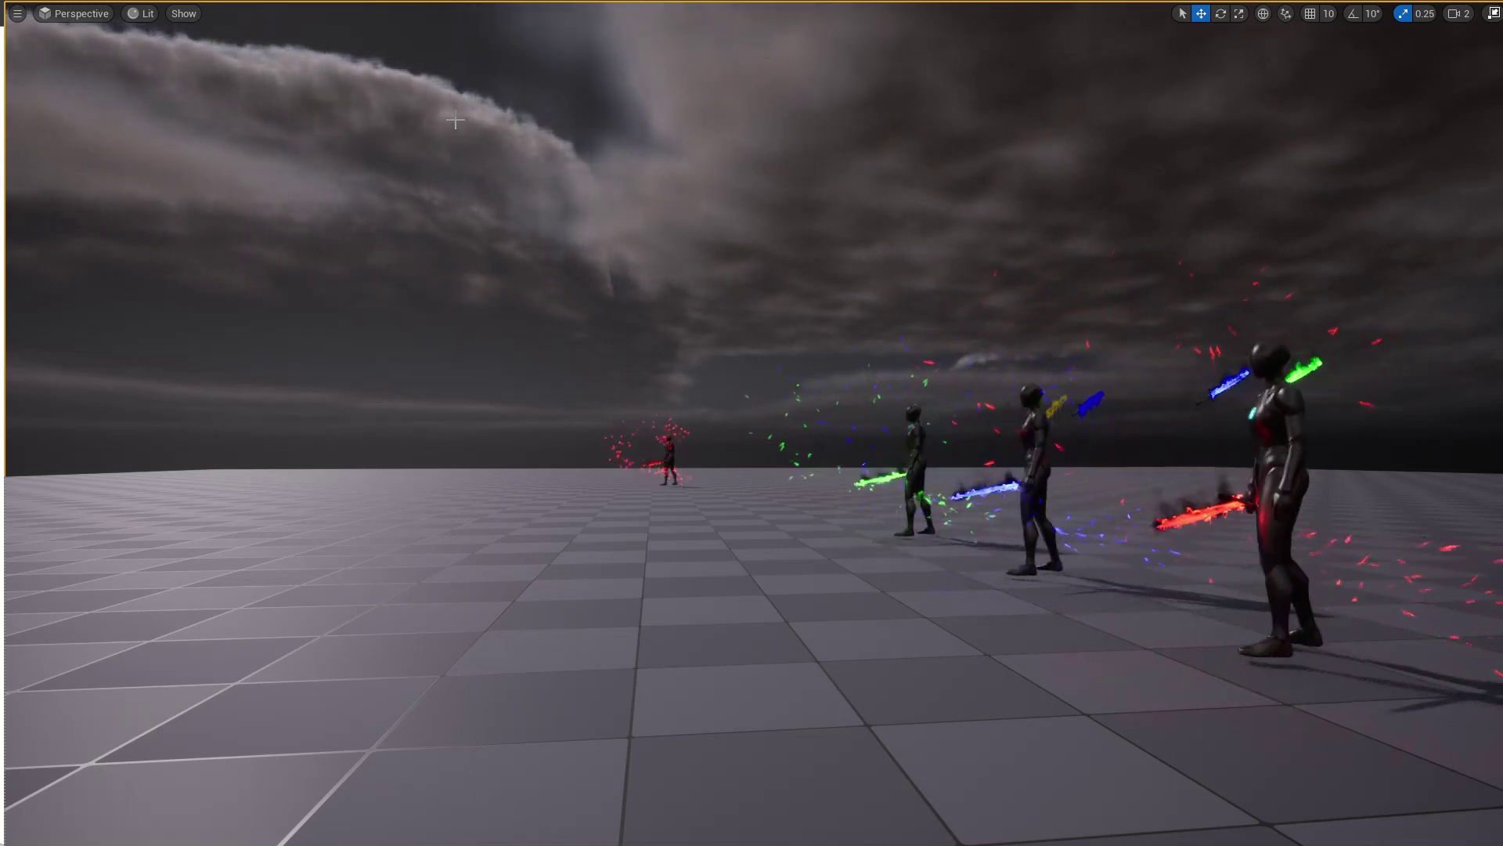
pyautogui.moveTo(456, 119); pyautogui.dragTo(548, 125, button='right')
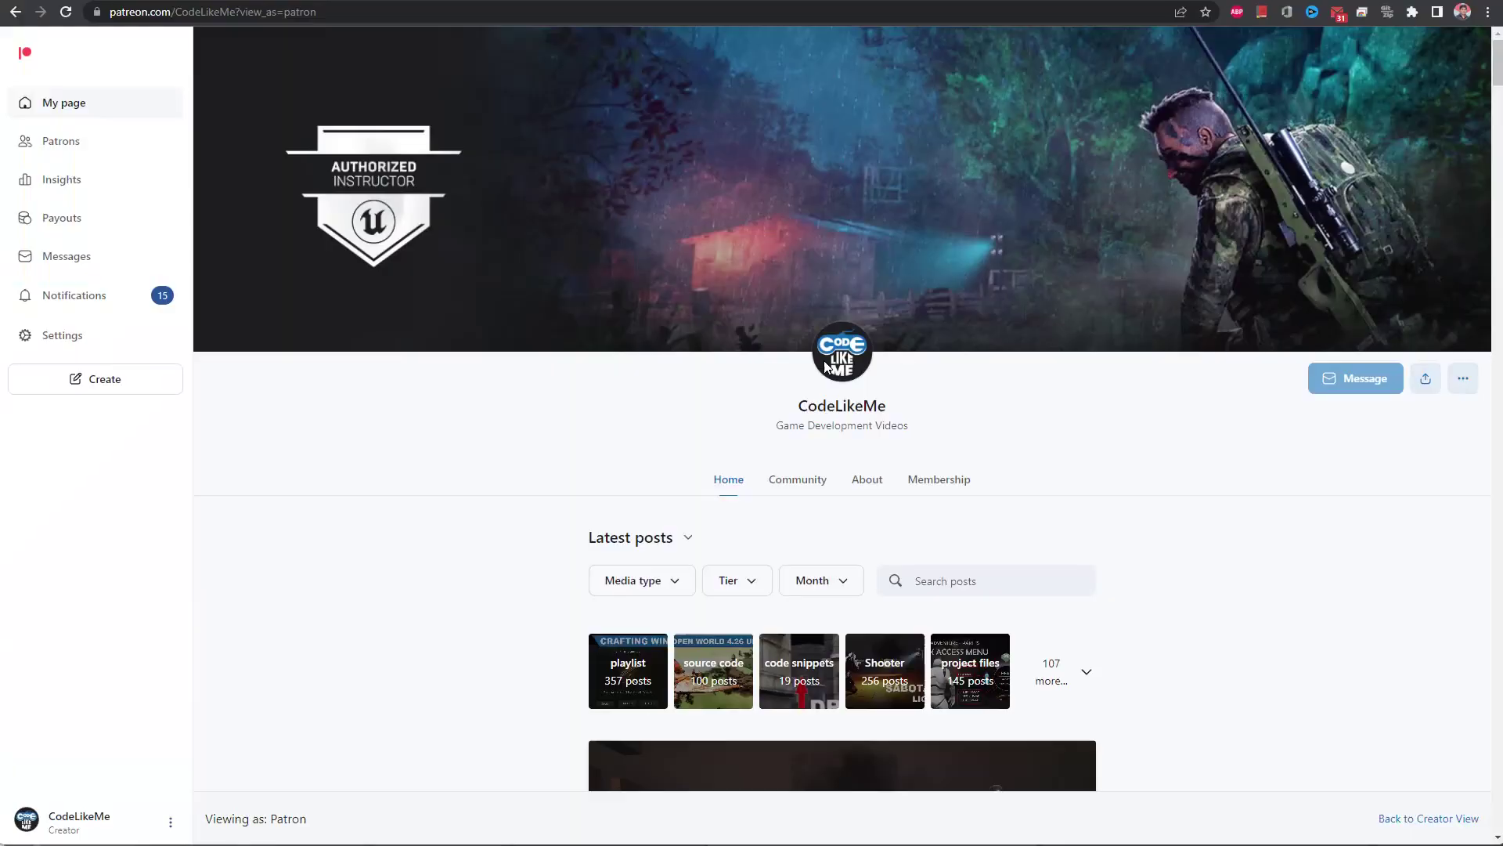
pyautogui.scroll(-5, 671, 329)
pyautogui.scroll(-5, 916, 391)
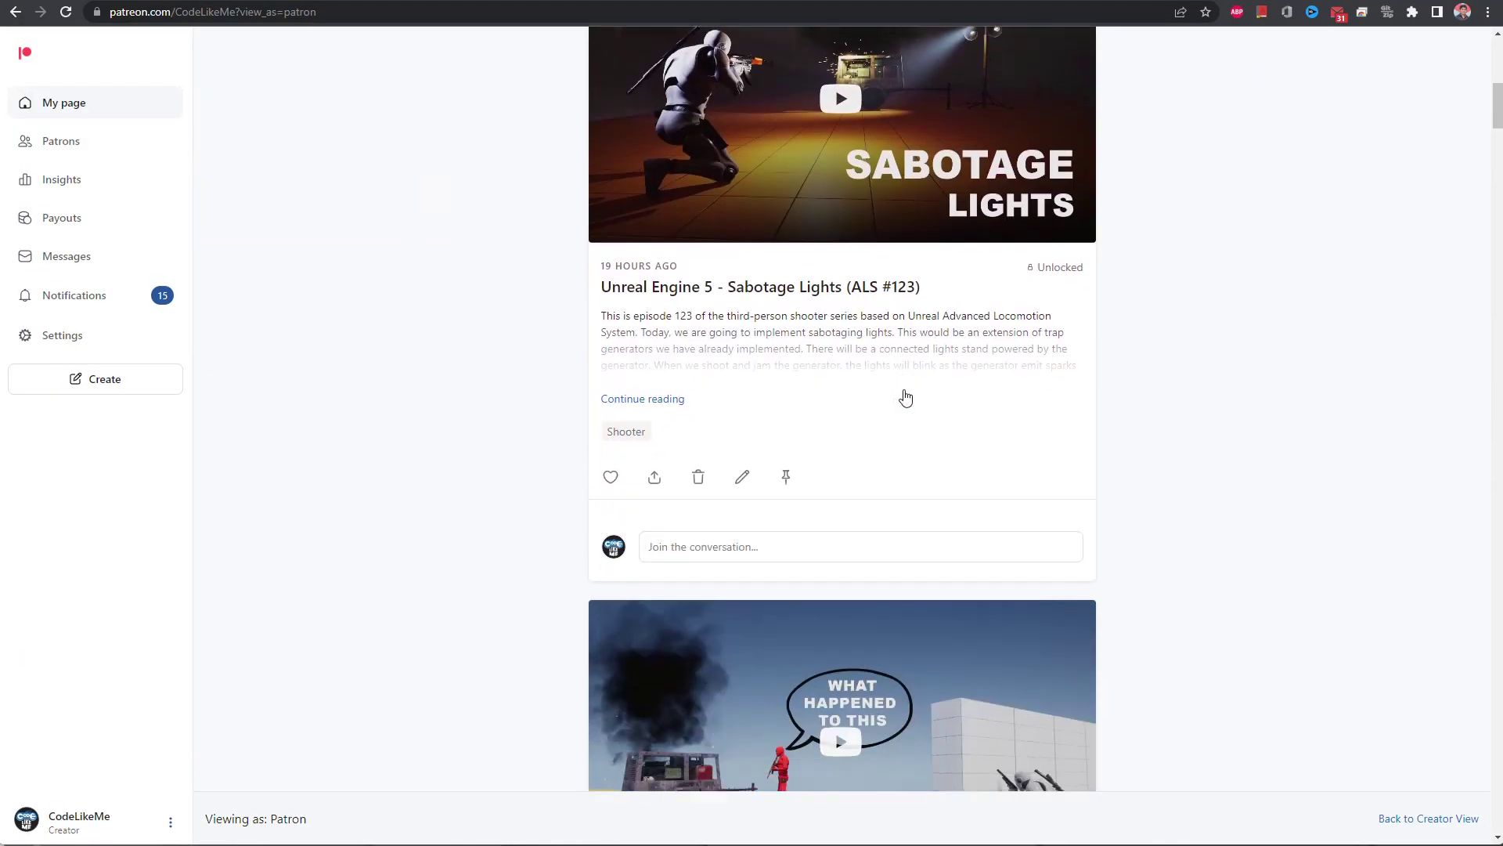
pyautogui.scroll(-4, 1160, 450)
pyautogui.scroll(-5, 1190, 443)
pyautogui.scroll(-5, 1233, 430)
pyautogui.scroll(-5, 1248, 424)
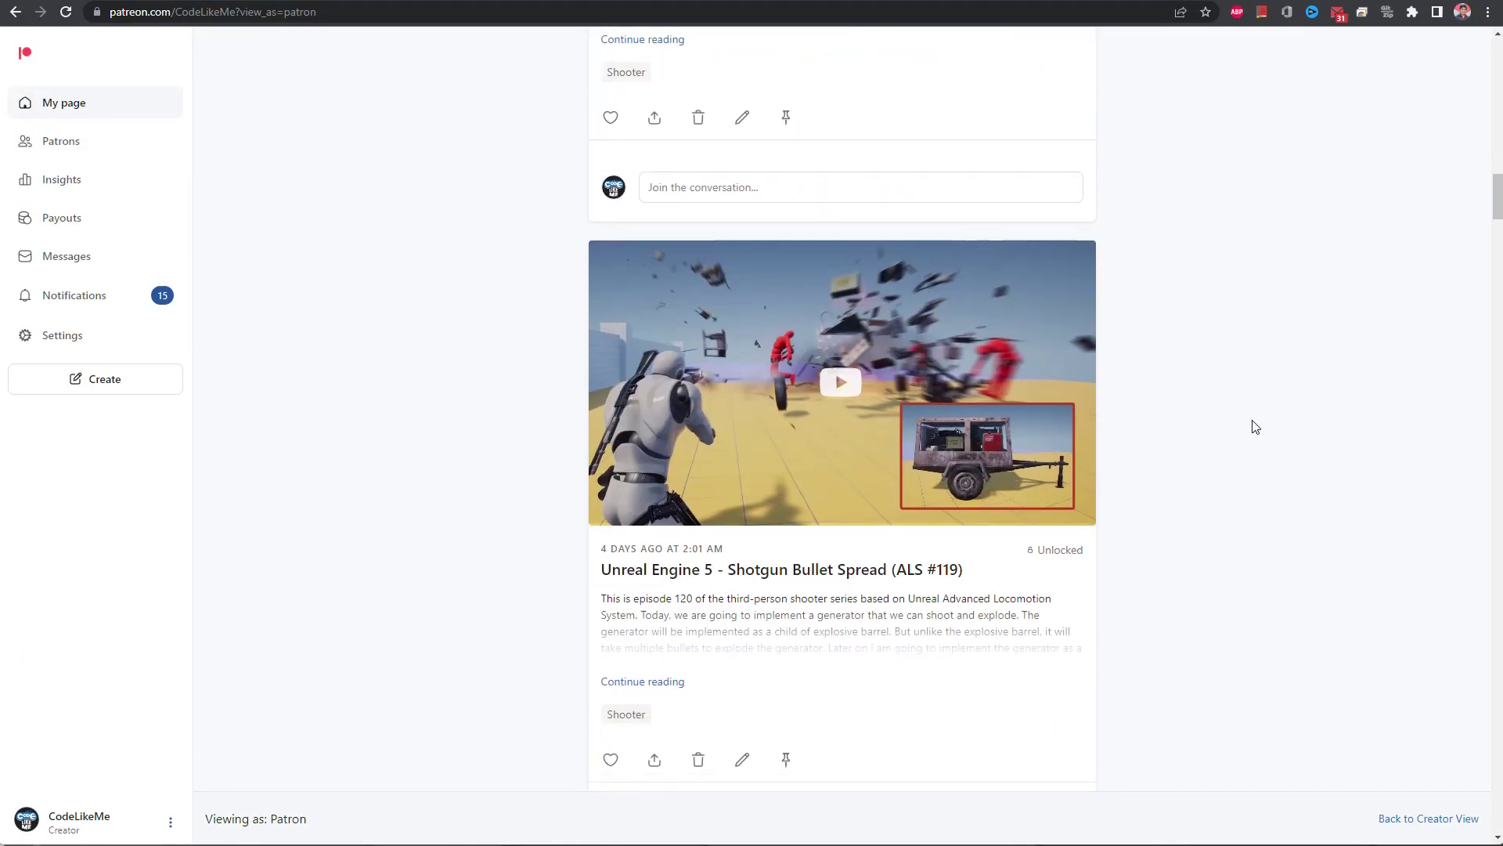
pyautogui.scroll(-5, 1256, 425)
pyautogui.scroll(-5, 1258, 425)
pyautogui.scroll(-5, 1256, 426)
pyautogui.scroll(-5, 1255, 431)
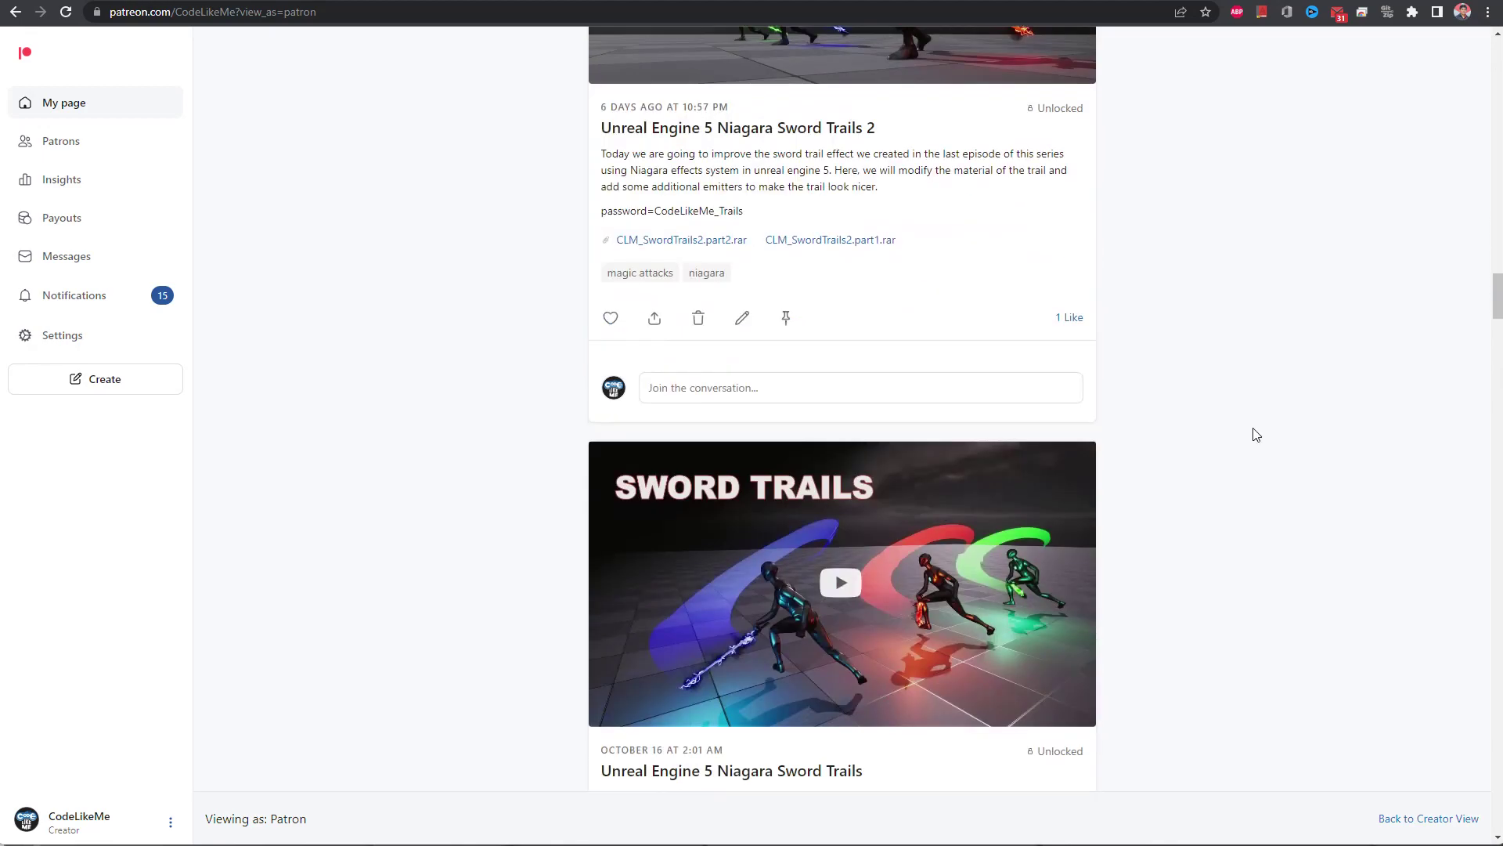
pyautogui.scroll(-4, 1257, 434)
pyautogui.scroll(-5, 1256, 434)
pyautogui.scroll(-5, 1255, 433)
pyautogui.scroll(-5, 1255, 433)
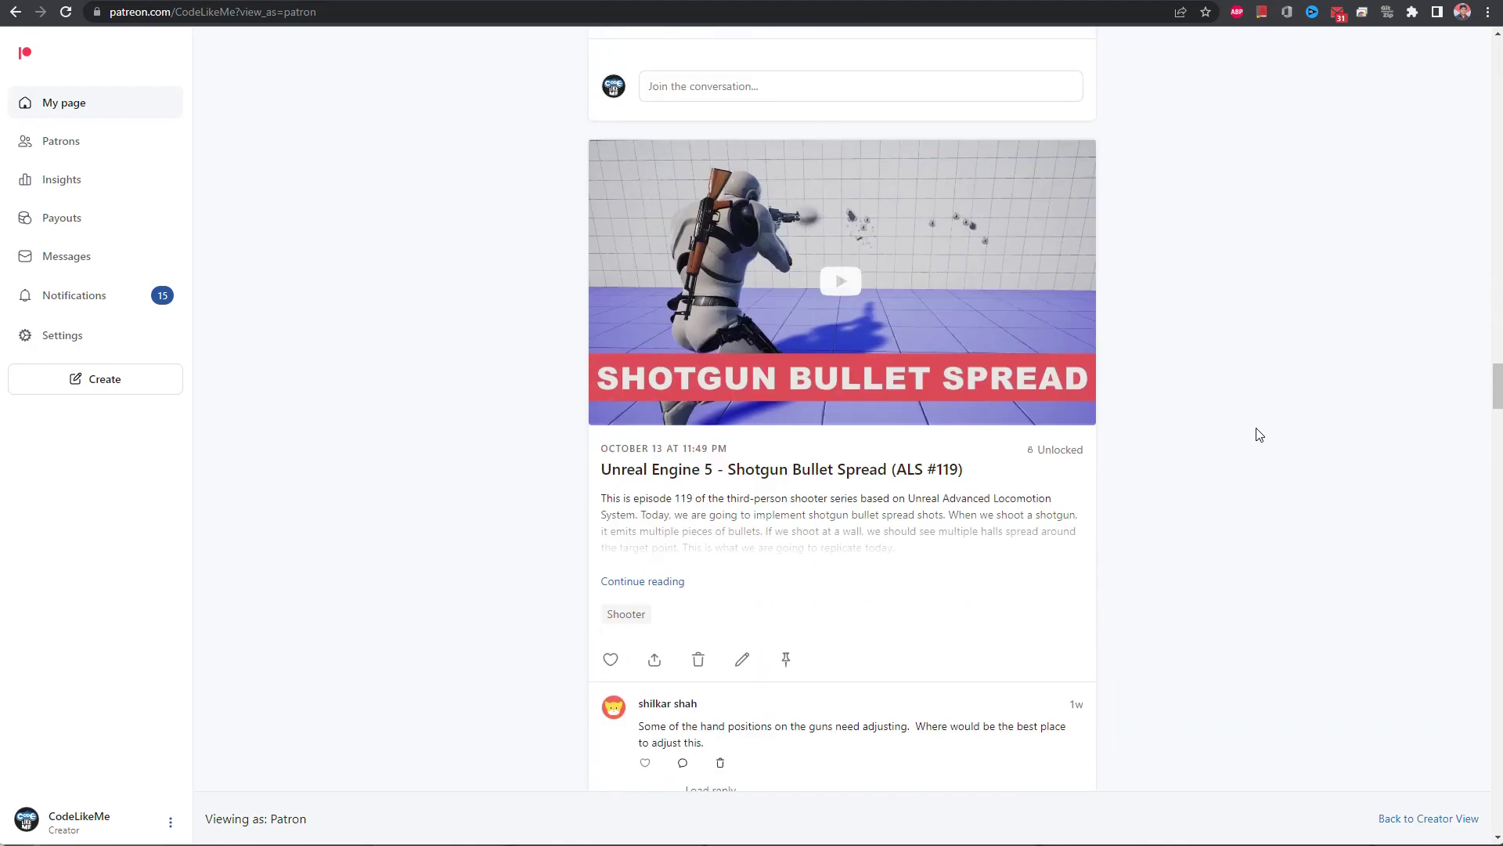
pyautogui.scroll(-4, 1258, 433)
pyautogui.scroll(-5, 1269, 422)
pyautogui.scroll(-5, 1267, 429)
pyautogui.scroll(-5, 1267, 427)
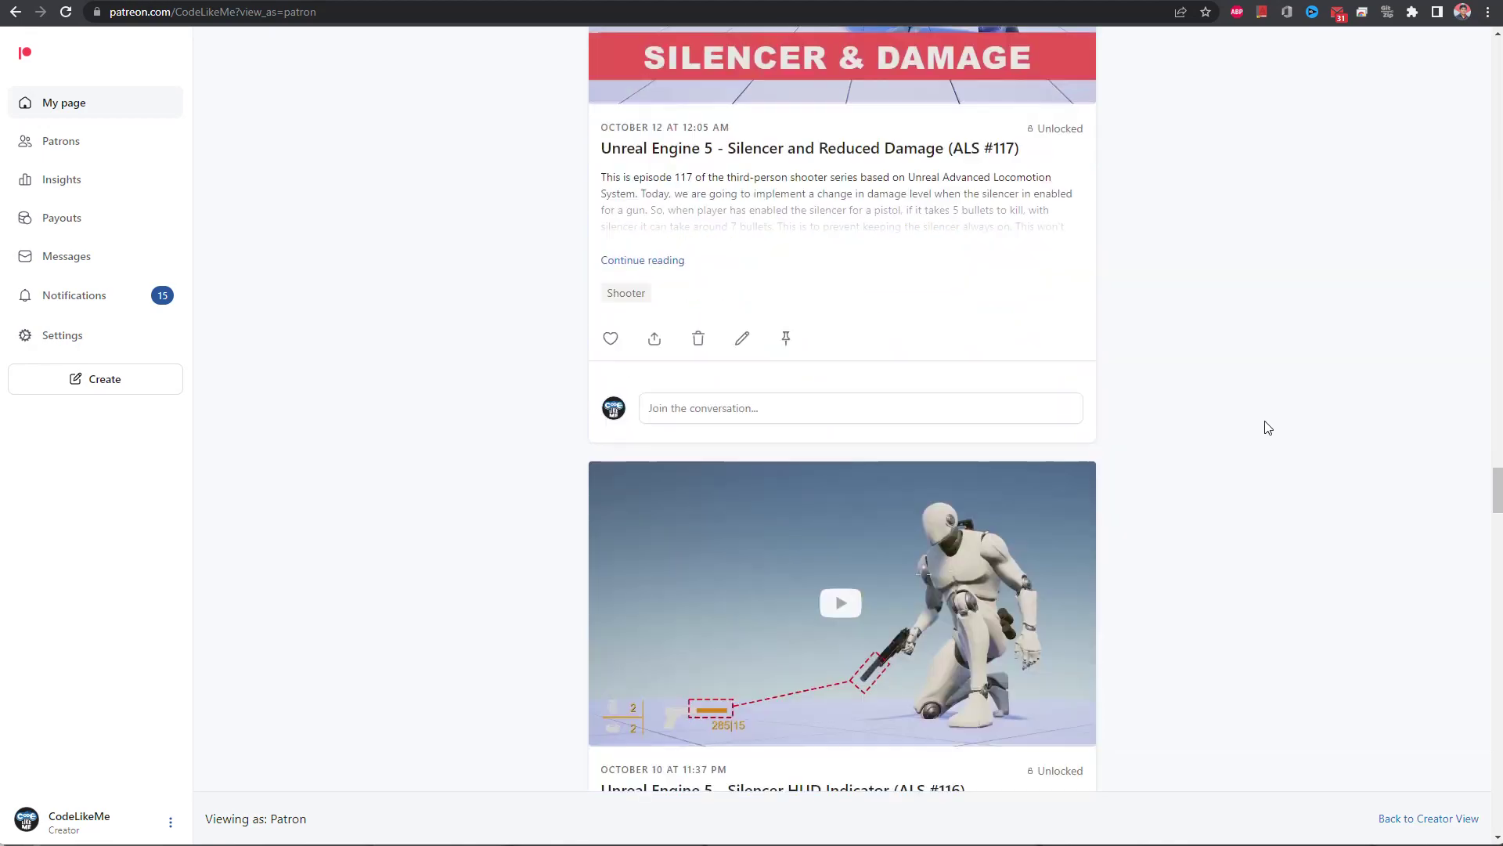
pyautogui.scroll(-4, 1269, 427)
pyautogui.scroll(-5, 1269, 427)
pyautogui.scroll(-5, 1269, 426)
pyautogui.scroll(-5, 1268, 426)
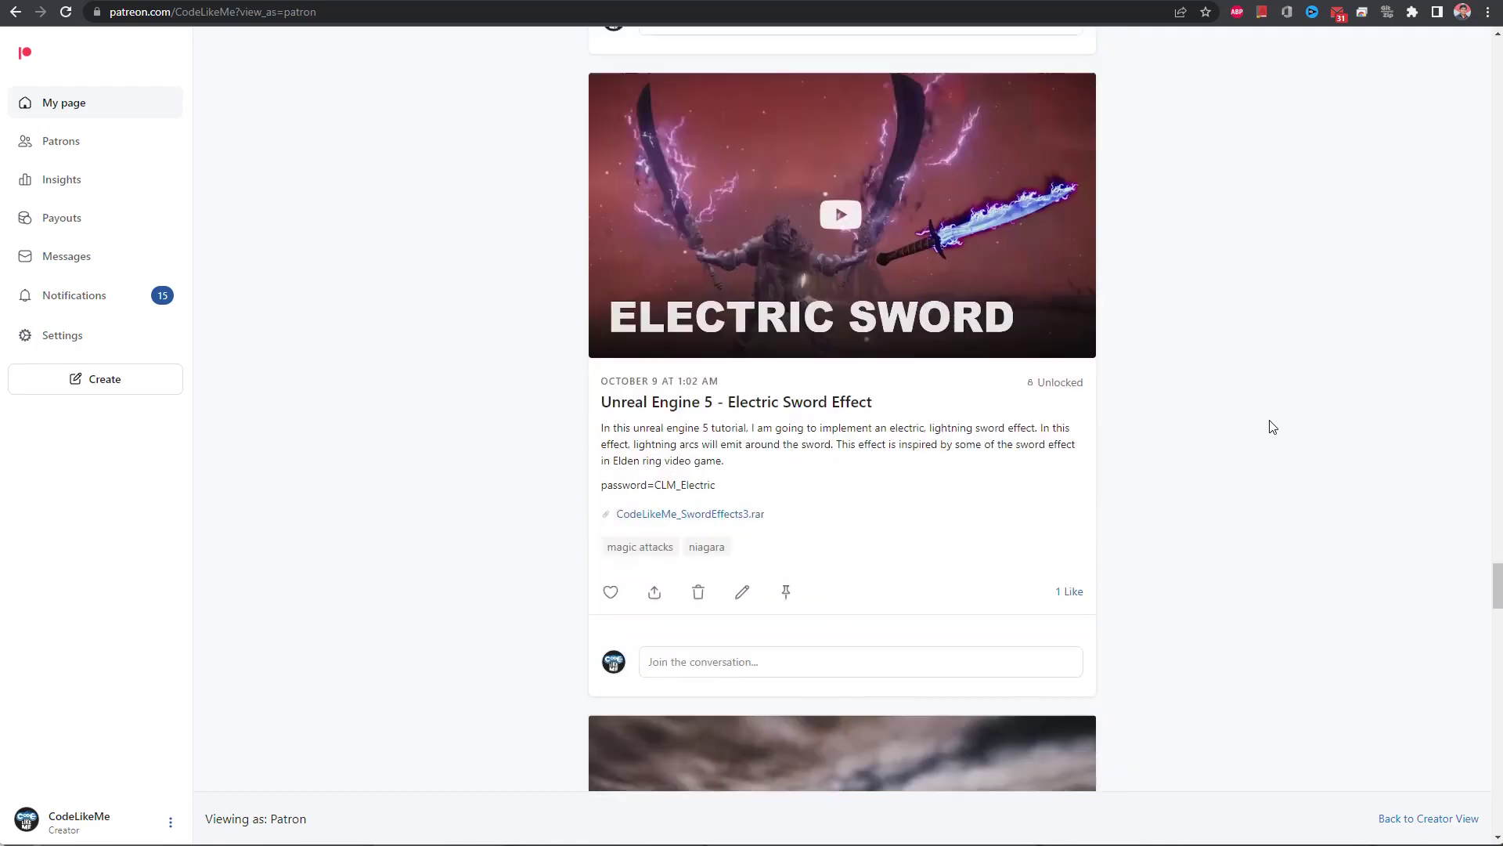
pyautogui.scroll(-4, 1273, 427)
pyautogui.scroll(-5, 1272, 427)
pyautogui.scroll(-4, 1272, 426)
pyautogui.scroll(-5, 1272, 426)
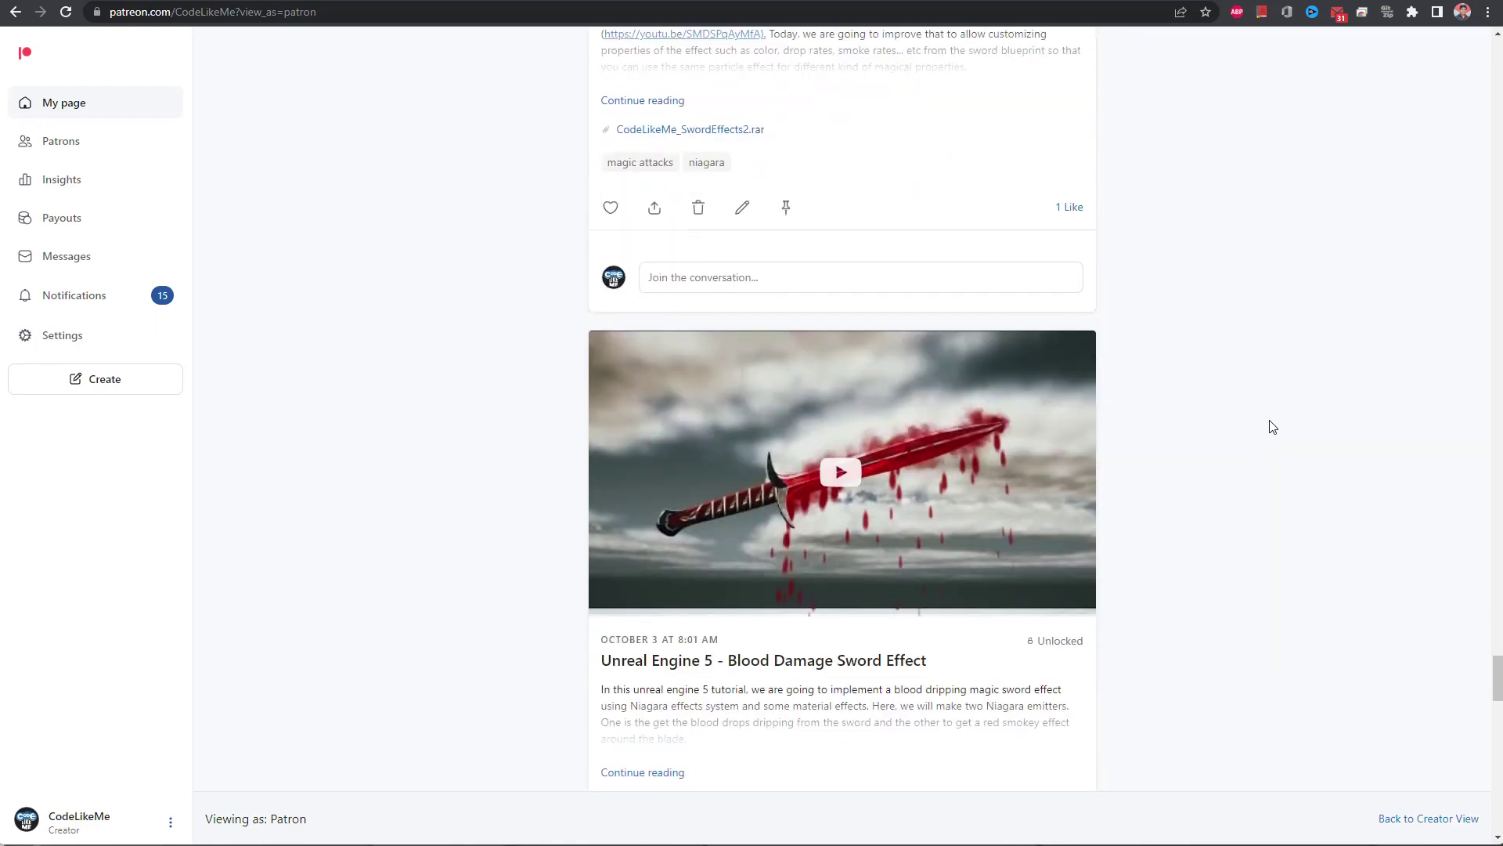
pyautogui.scroll(-5, 1272, 426)
pyautogui.scroll(-5, 1272, 427)
pyautogui.scroll(-4, 1268, 426)
pyautogui.scroll(-4, 1269, 426)
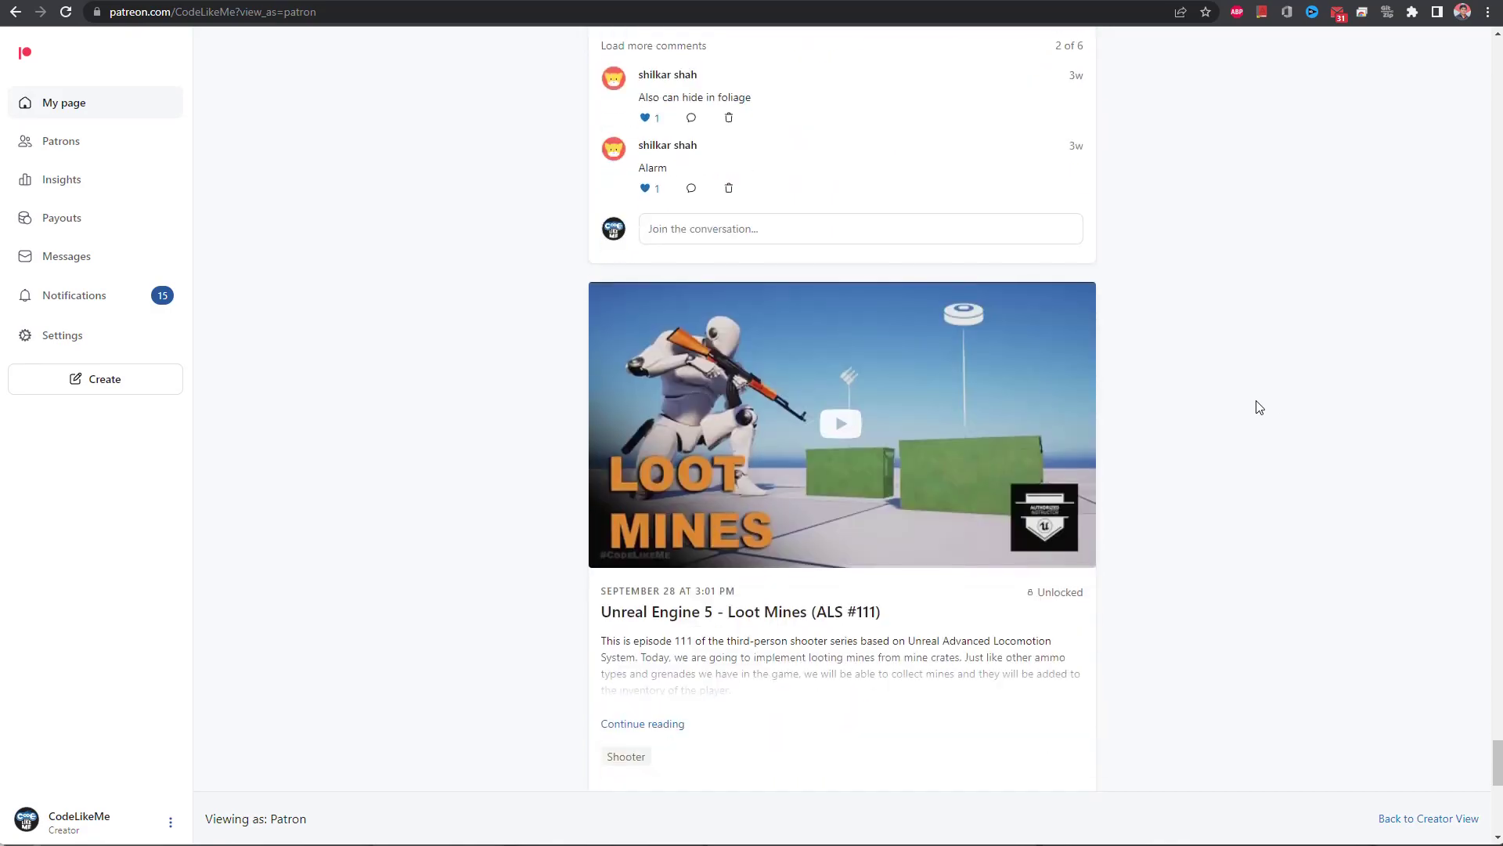